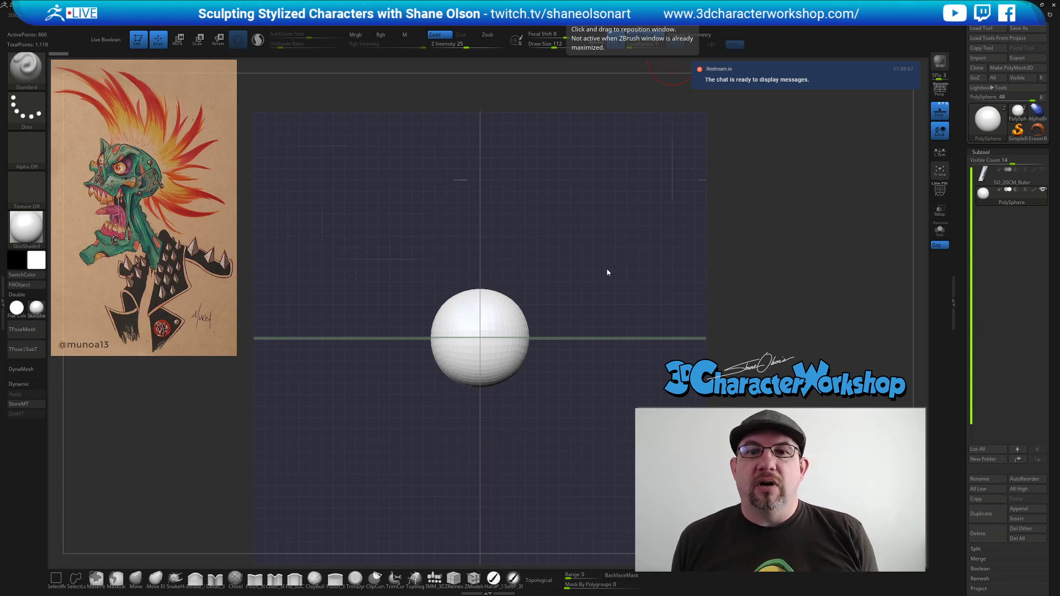
Stretch the sphere along its front-to-back axis into an elongated base form for the head.
left_click_drag(578, 232, 562, 208, "alt")
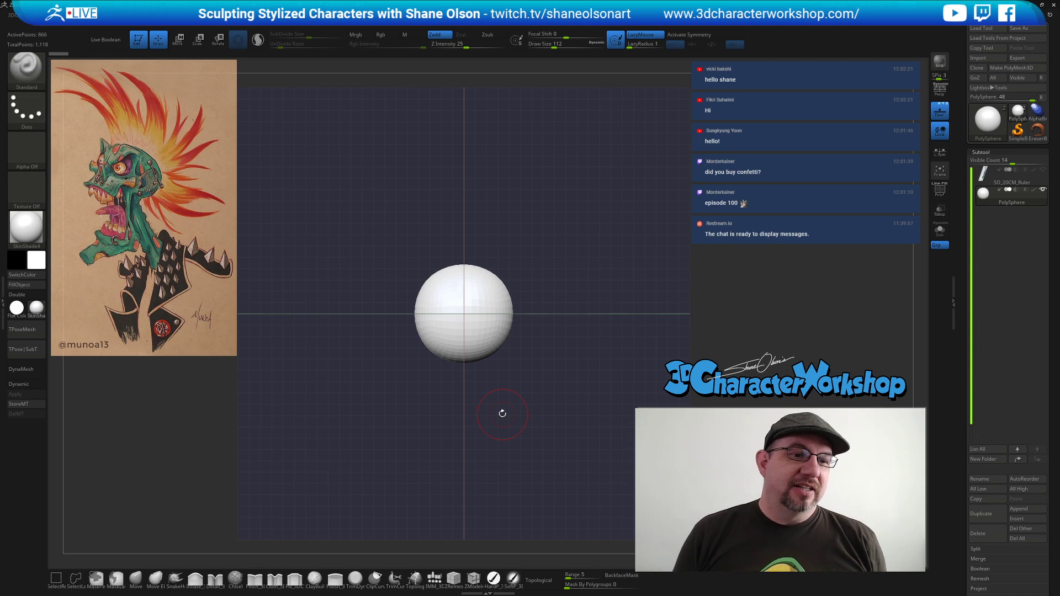
left_click_drag(518, 441, 541, 492, "alt")
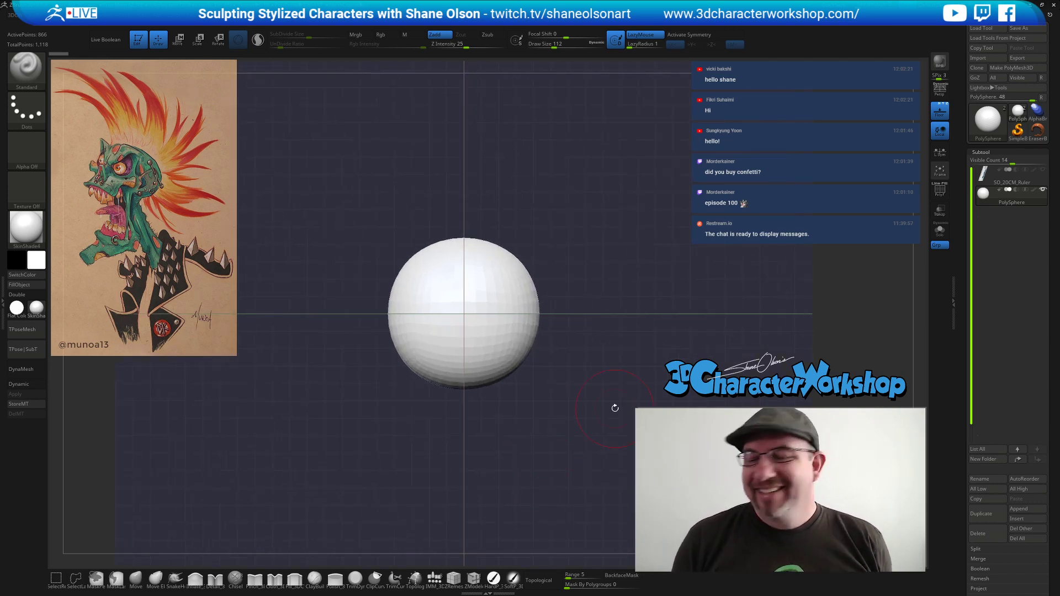
left_click_drag(594, 405, 570, 410)
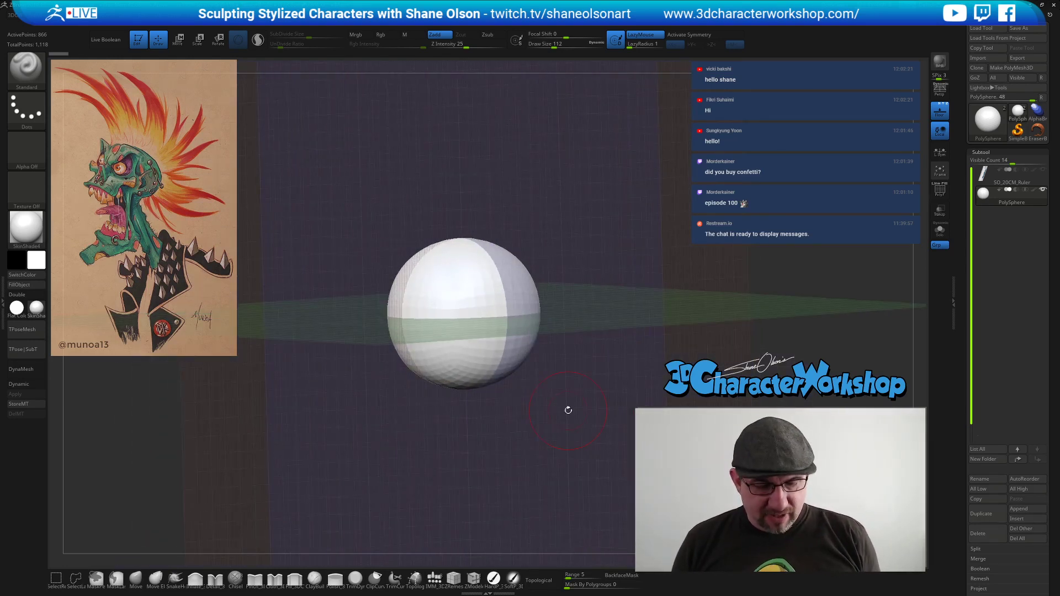
key("e")
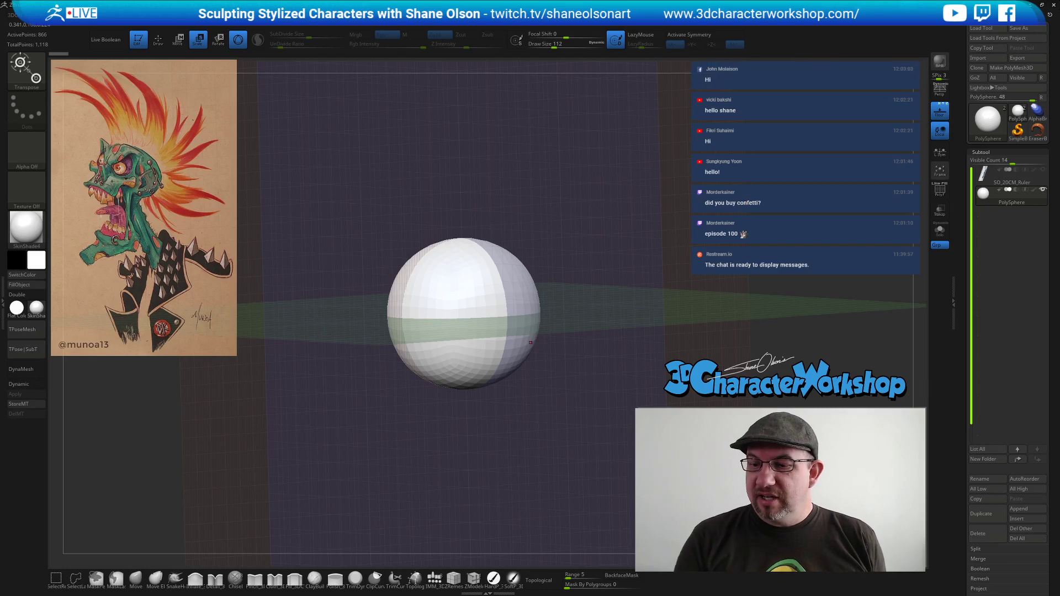
left_click_drag(613, 332, 501, 313)
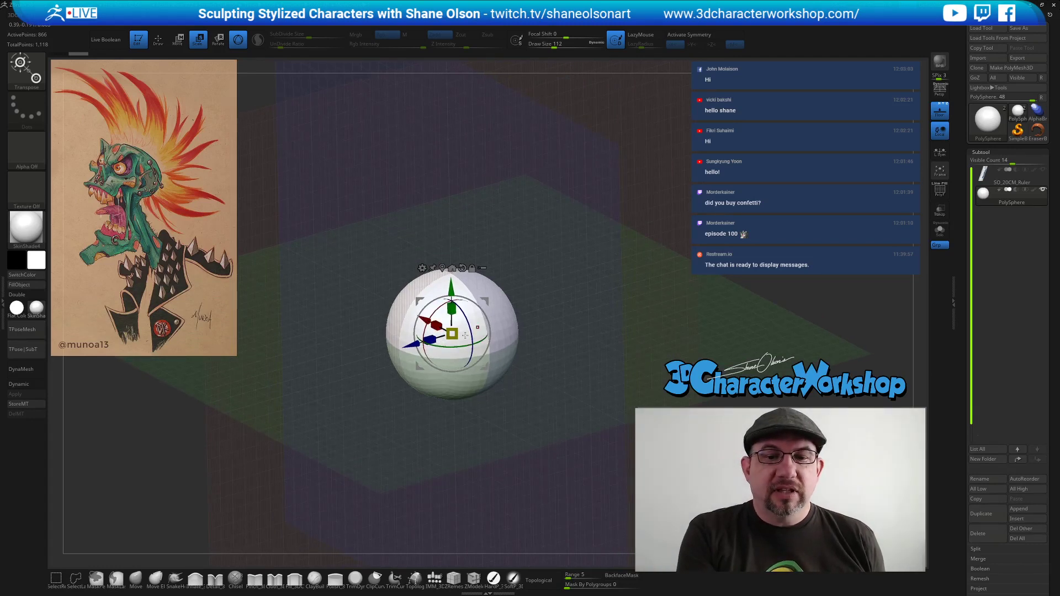
left_click_drag(431, 339, 423, 341)
left_click_drag(577, 470, 547, 389)
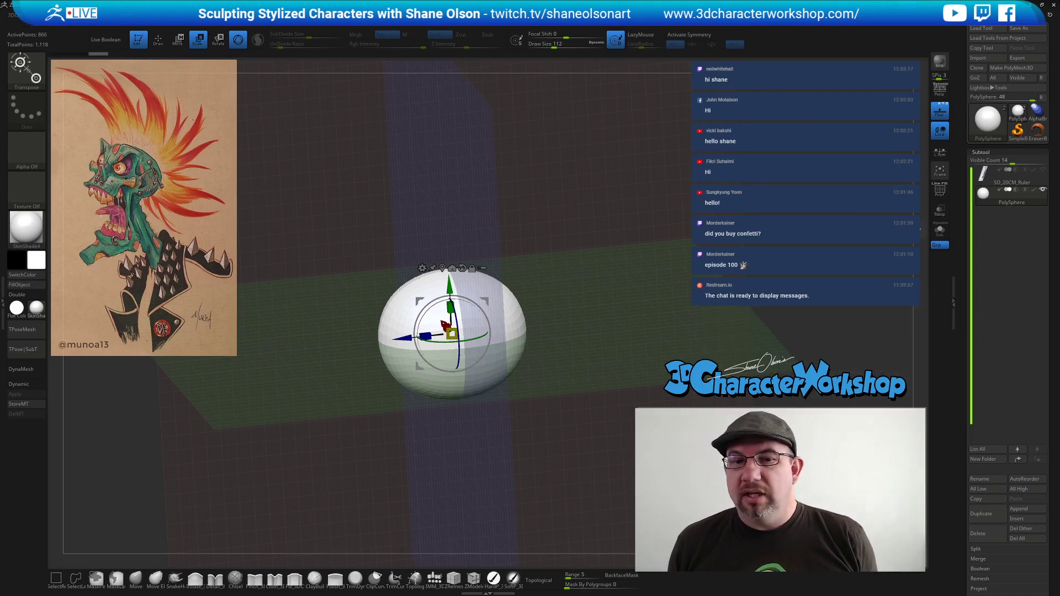
Hide the floor grid, check the stretched sphere from several angles and return to Draw mode.
left_click(940, 112)
left_click_drag(610, 255, 585, 224)
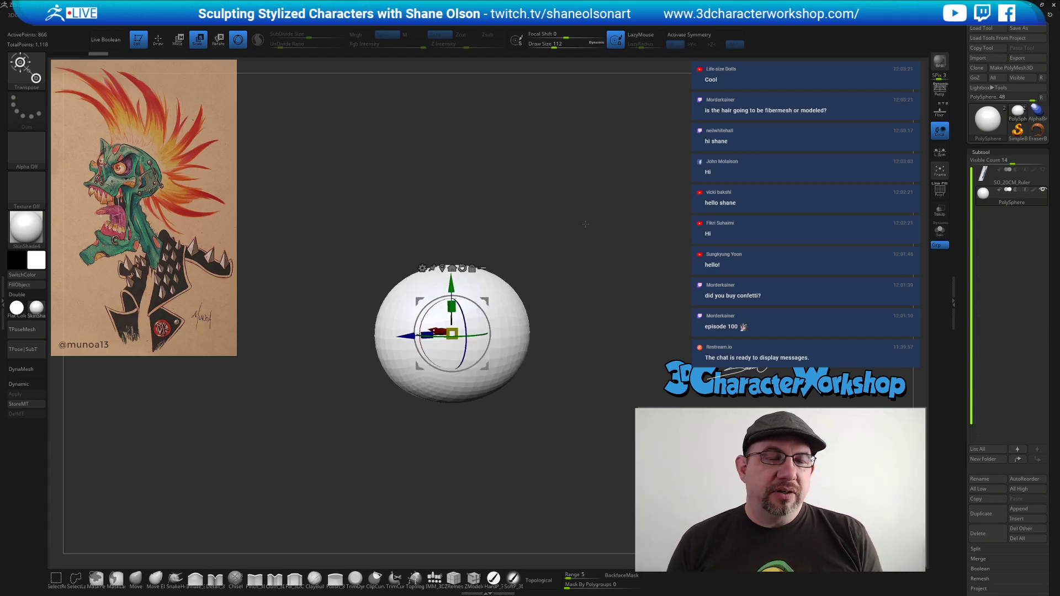
left_click_drag(585, 224, 591, 237)
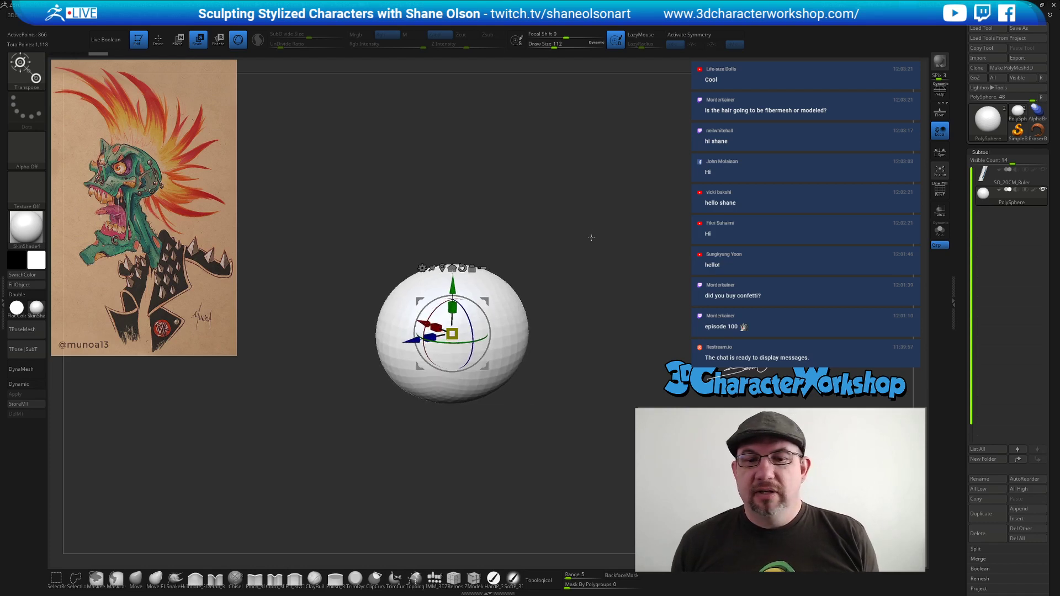
left_click_drag(533, 410, 529, 330)
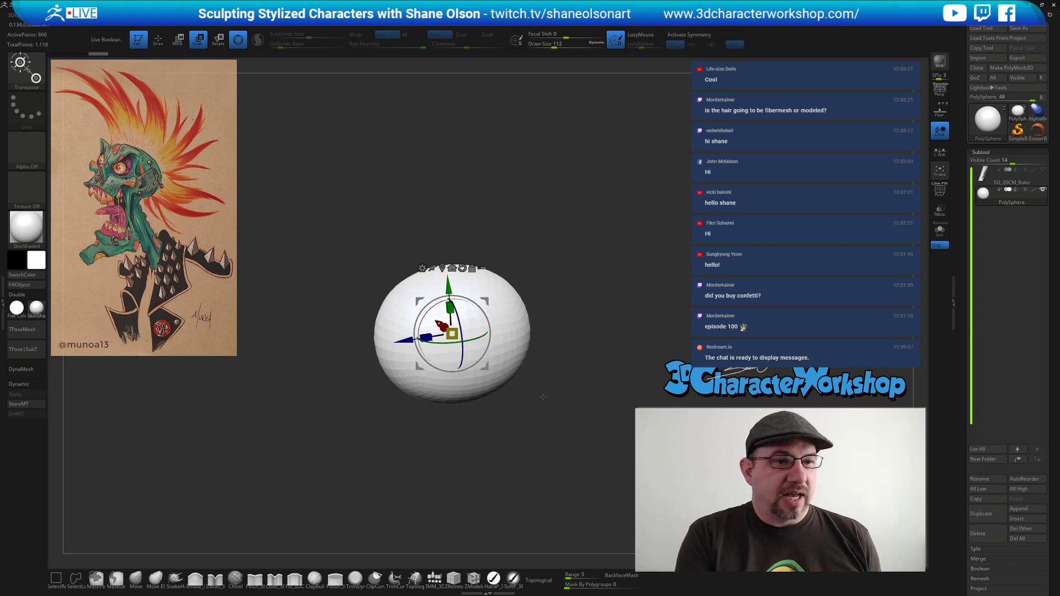
left_click_drag(538, 424, 543, 410)
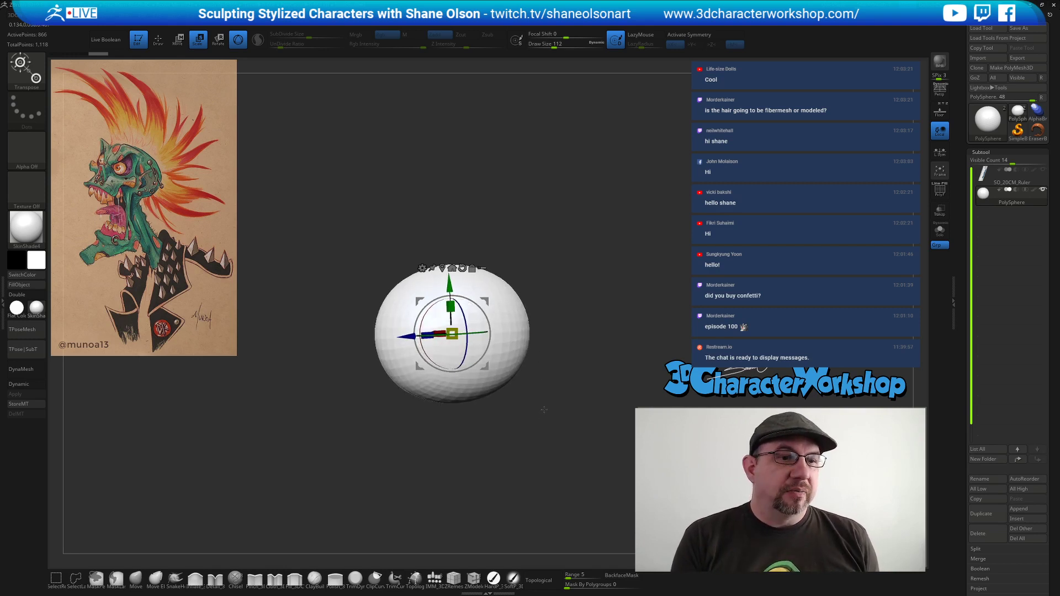
mouse_move(544, 409)
left_mouse_down()
mouse_move(515, 431)
mouse_move(529, 415)
left_mouse_up()
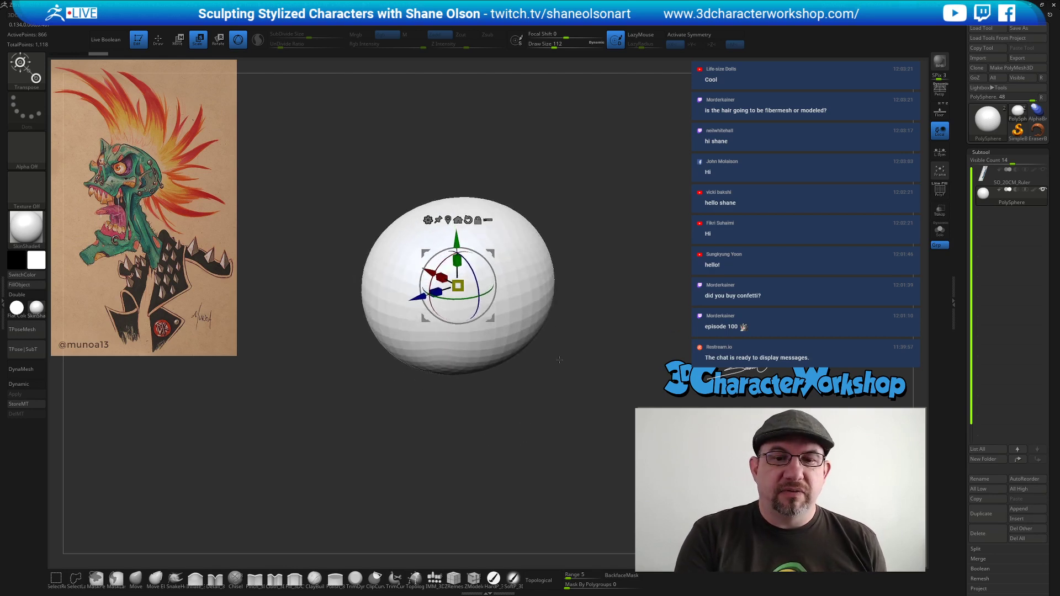
key("q")
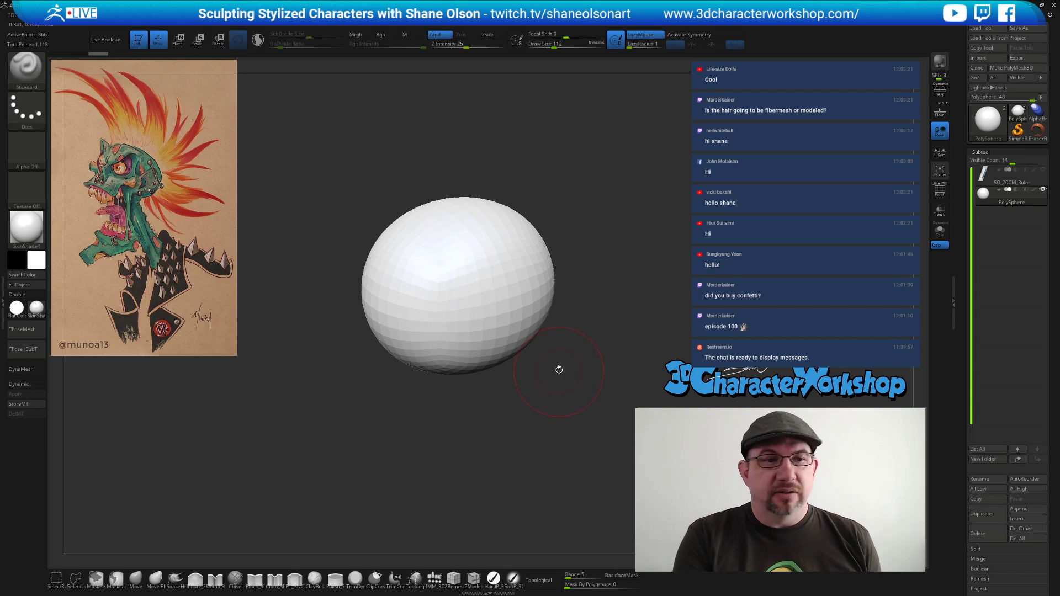
Subdivide the head sphere once and delete its lower subdivision level.
left_click_drag(548, 400, 543, 423)
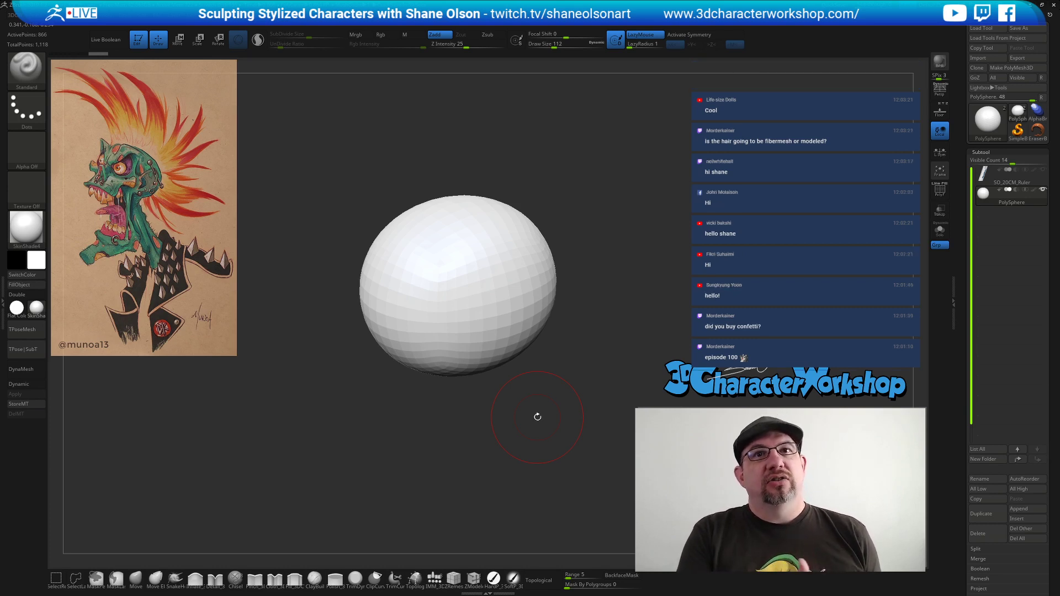
mouse_move(541, 435)
left_mouse_down()
mouse_move(552, 370)
mouse_move(542, 406)
mouse_move(555, 428)
left_mouse_up()
key("ctrl")
key("ctrl+d")
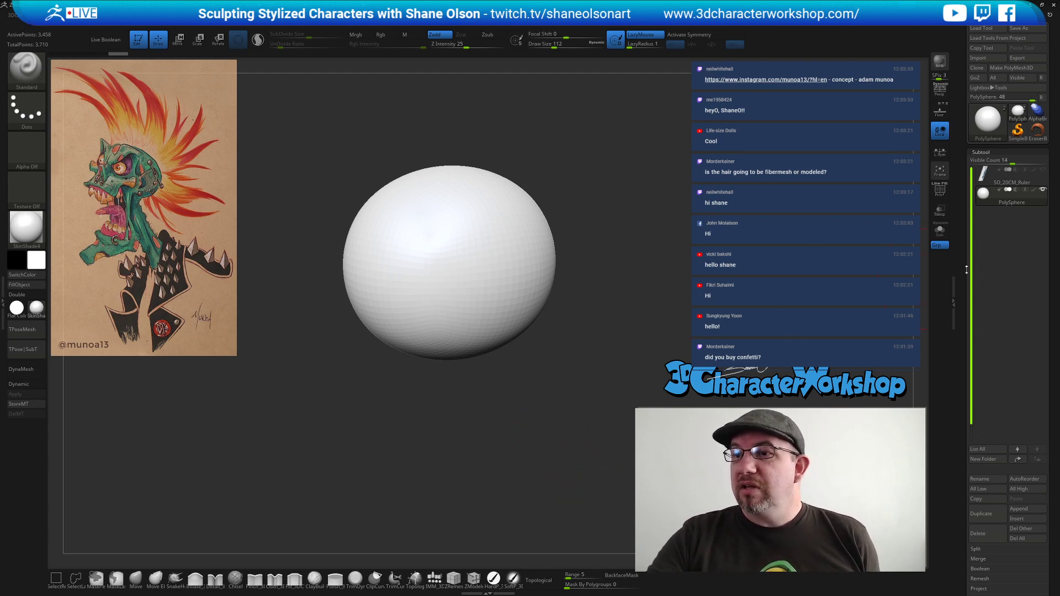
left_click_drag(969, 505, 992, 313)
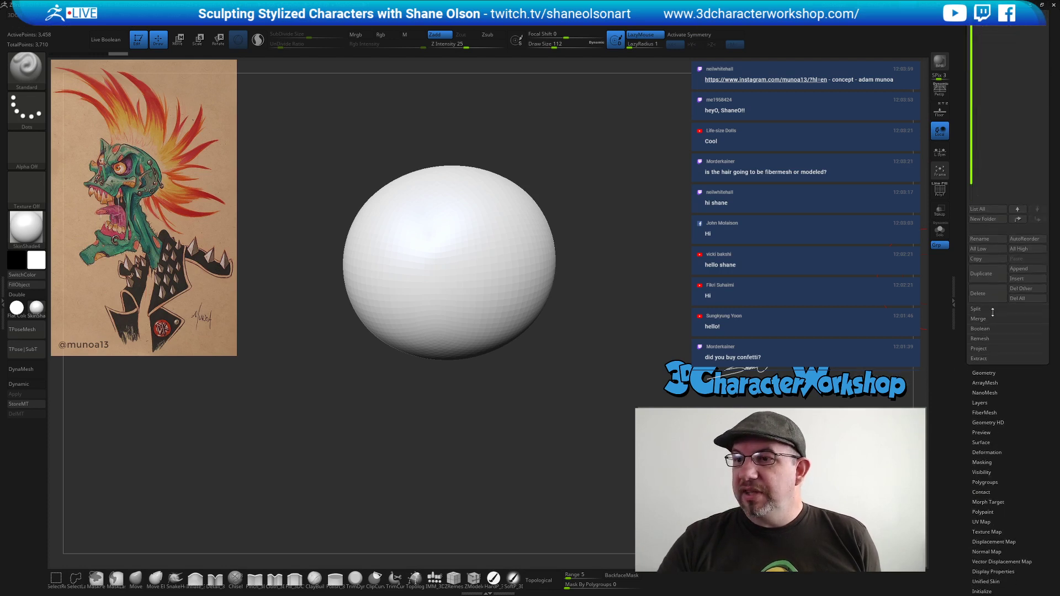
left_click(984, 373)
left_click_drag(992, 391, 972, 391)
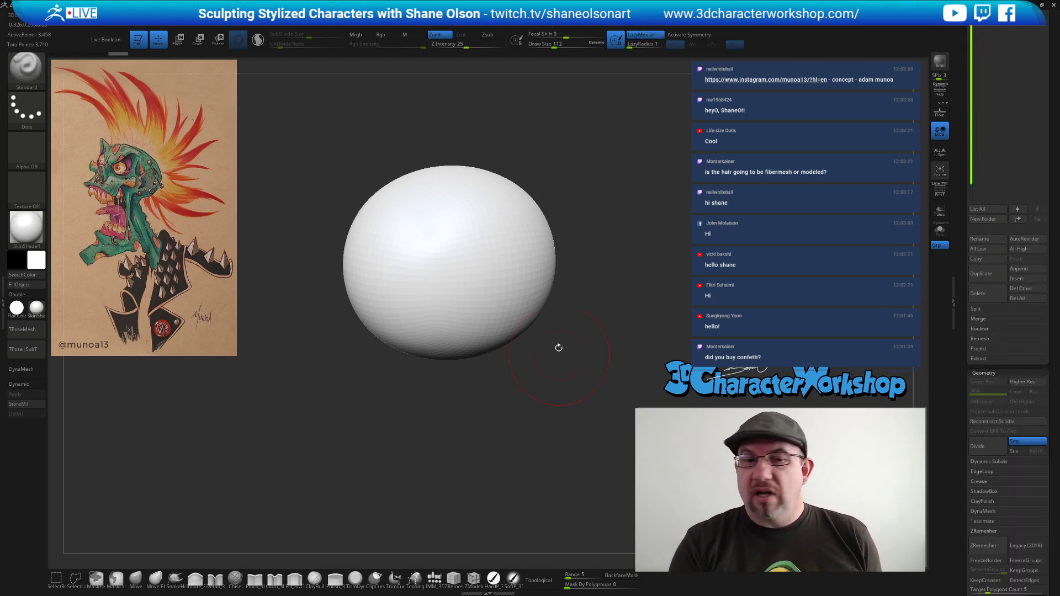
left_click_drag(543, 388, 531, 401, "alt")
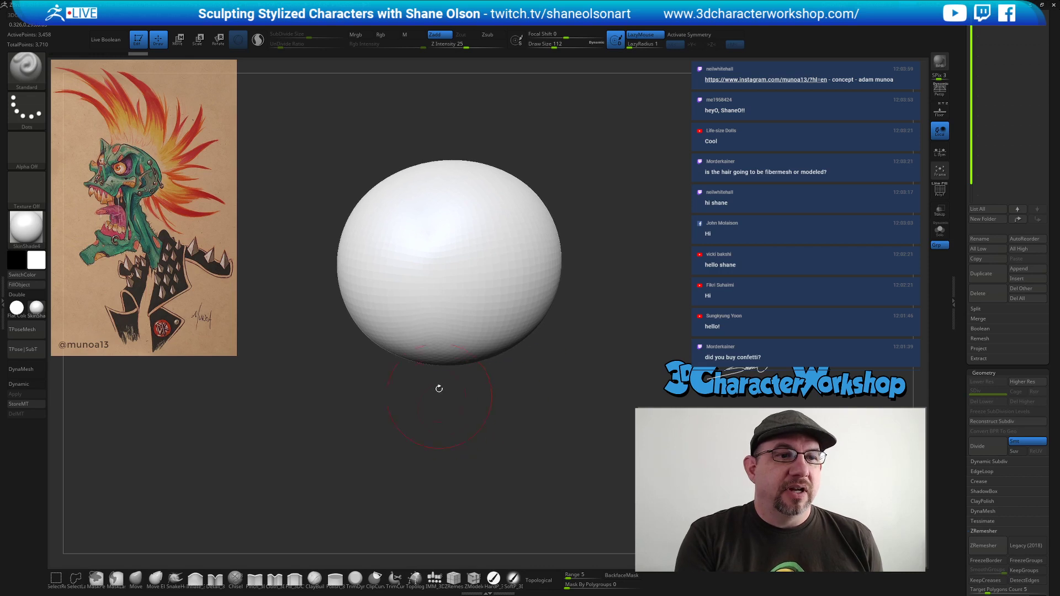
left_click_drag(431, 418, 429, 404, "alt")
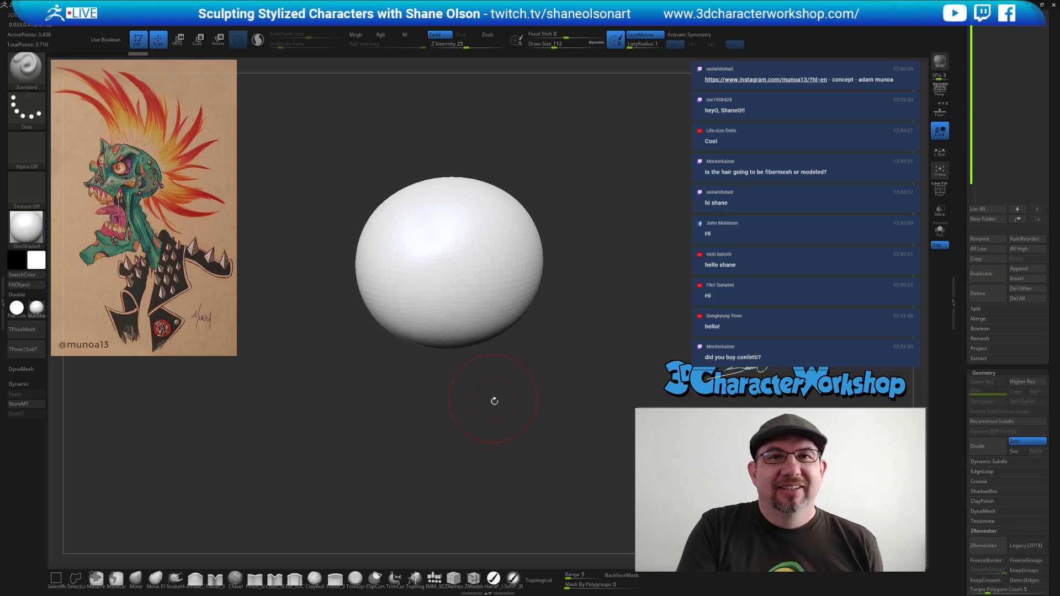
mouse_move(501, 419)
left_mouse_down("alt")
mouse_move(501, 441)
mouse_move(490, 424)
mouse_move(517, 422)
left_mouse_up("alt")
key("s")
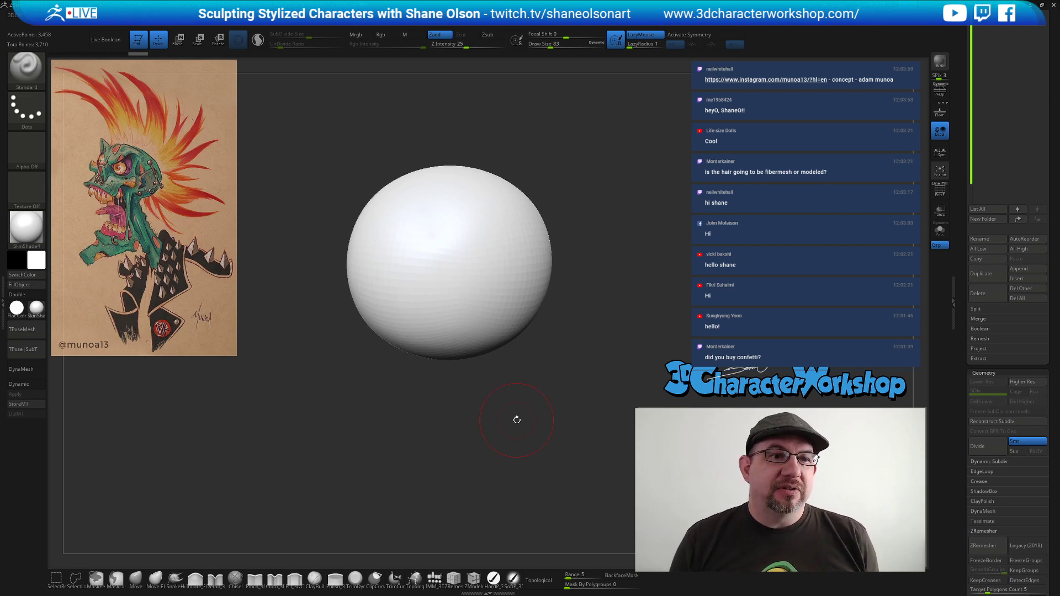
left_click_drag(517, 413, 524, 395)
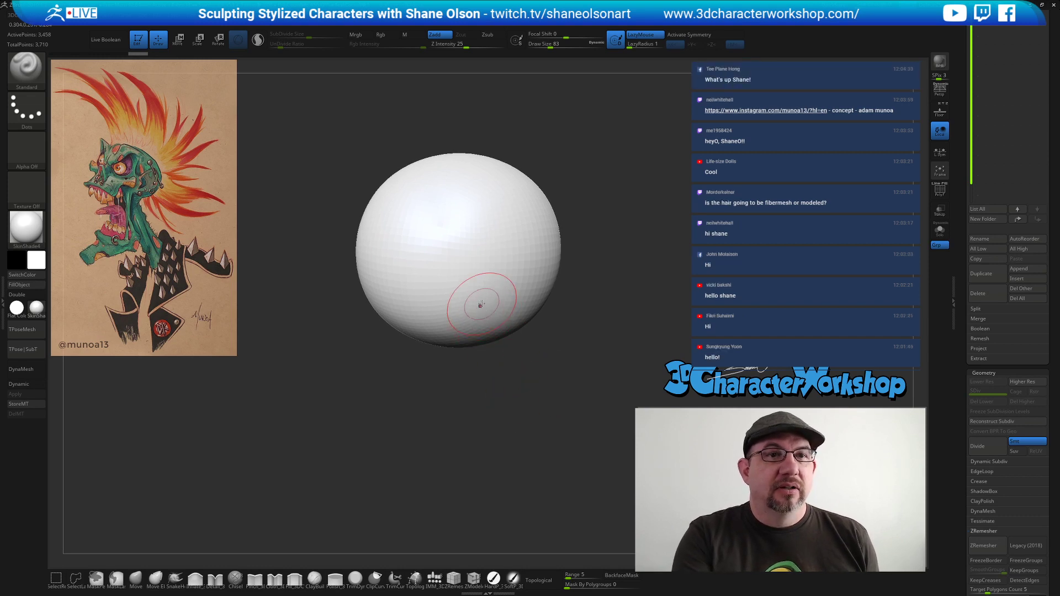
left_click_drag(447, 371, 428, 380)
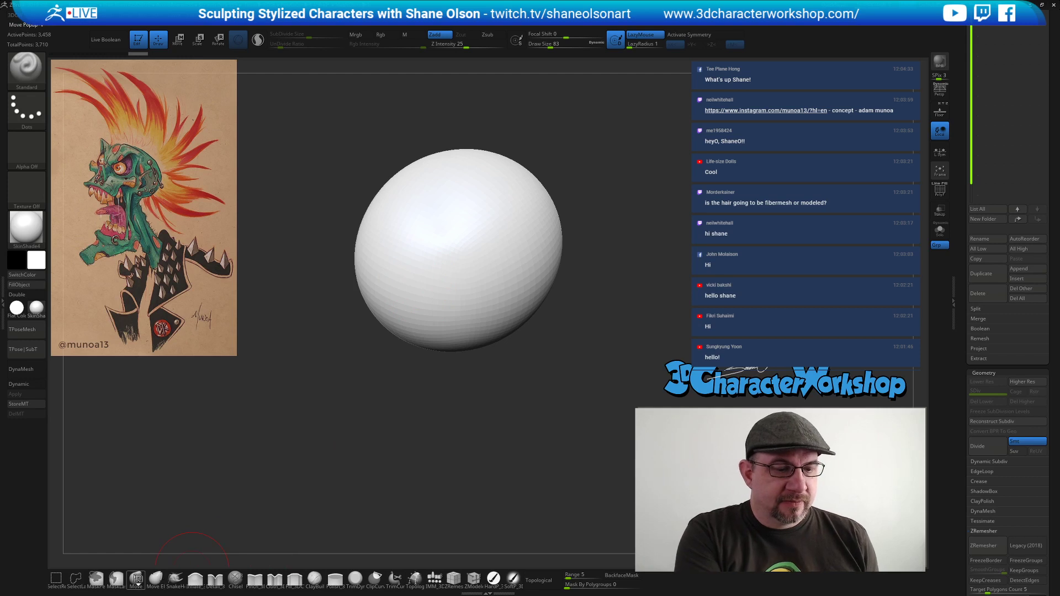
Select the Move brush at draw size 124, activate X symmetry and push the head sphere's surface to adjust its shape.
left_click(135, 578)
key("s")
left_click(402, 382)
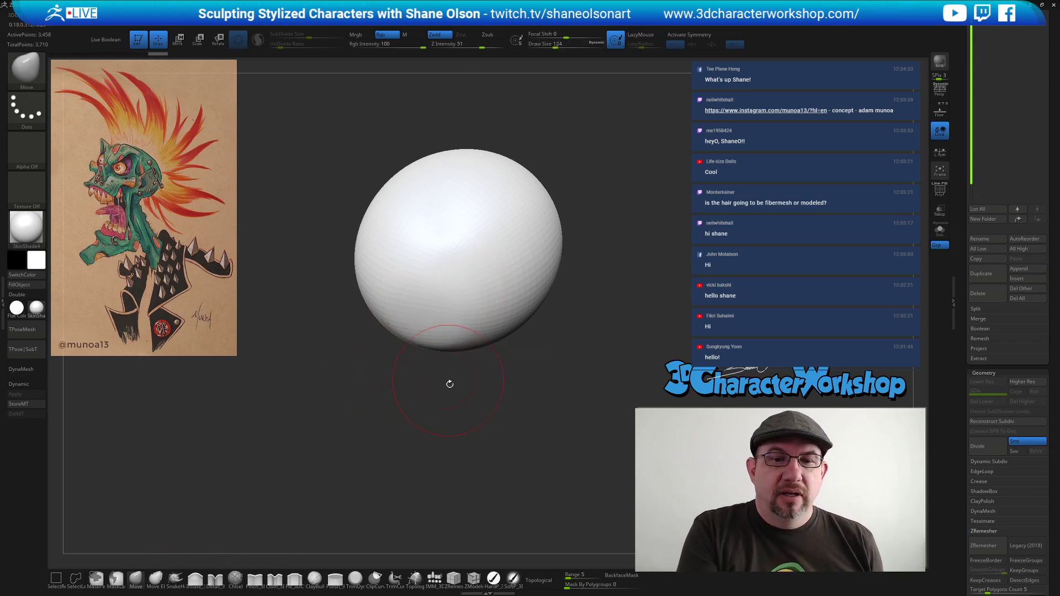
key("x")
left_click_drag(426, 306, 440, 298)
mouse_move(450, 407)
left_mouse_down()
mouse_move(447, 377)
mouse_move(471, 396)
mouse_move(453, 410)
mouse_move(468, 423)
mouse_move(452, 447)
mouse_move(432, 446)
mouse_move(514, 427)
mouse_move(500, 442)
left_mouse_up()
Insert a QuadSphere-2 primitive on the front of the head sphere with the 3DCW insert-mesh brush.
left_click(437, 578)
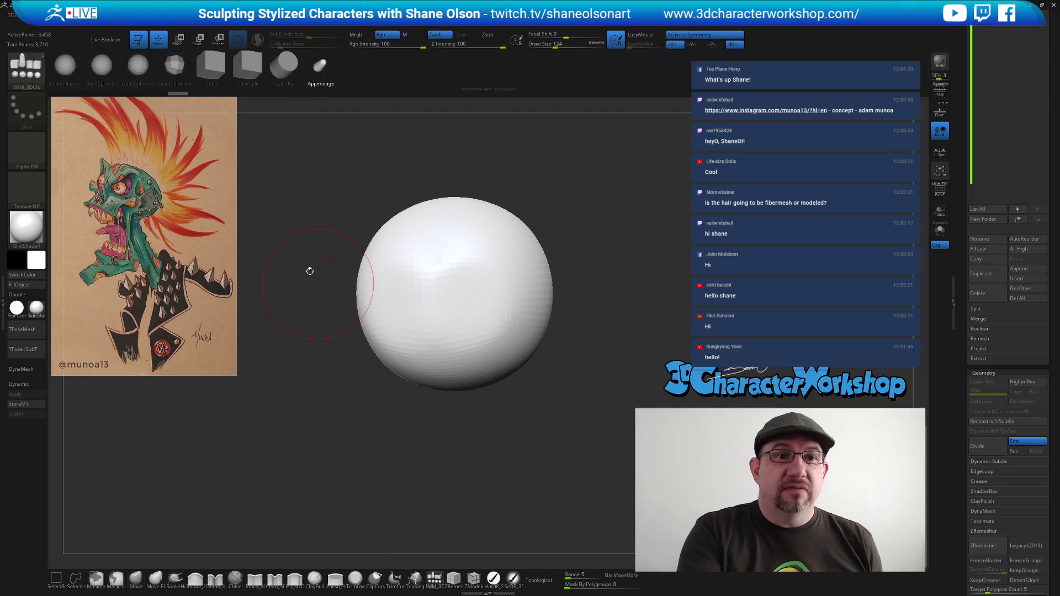
left_click_drag(500, 429, 482, 421)
left_click_drag(430, 321, 433, 363)
left_click_drag(515, 438, 502, 462)
Stretch the inserted sphere vertically and move it back so that it overlaps the front of the head.
key("w")
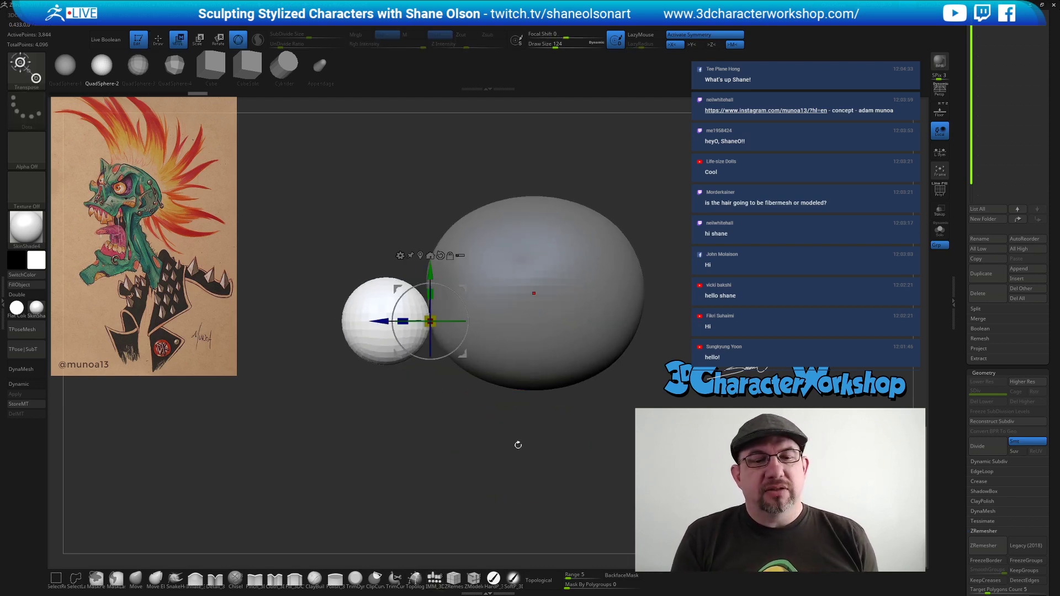
left_click_drag(402, 323, 414, 330)
left_click_drag(466, 411, 479, 389)
left_click_drag(450, 432, 455, 434)
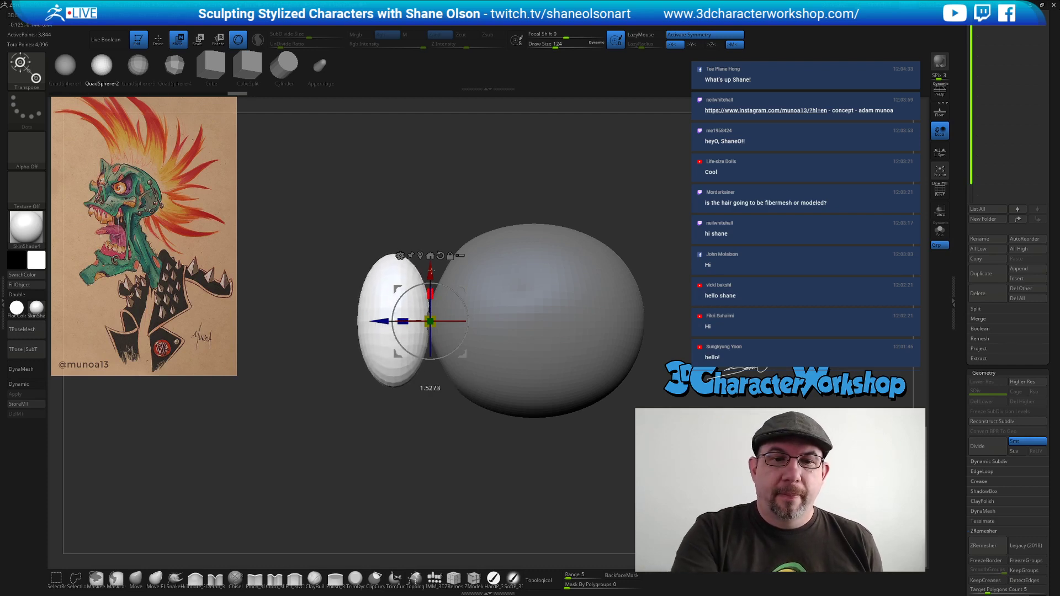
left_click_drag(391, 322, 422, 321)
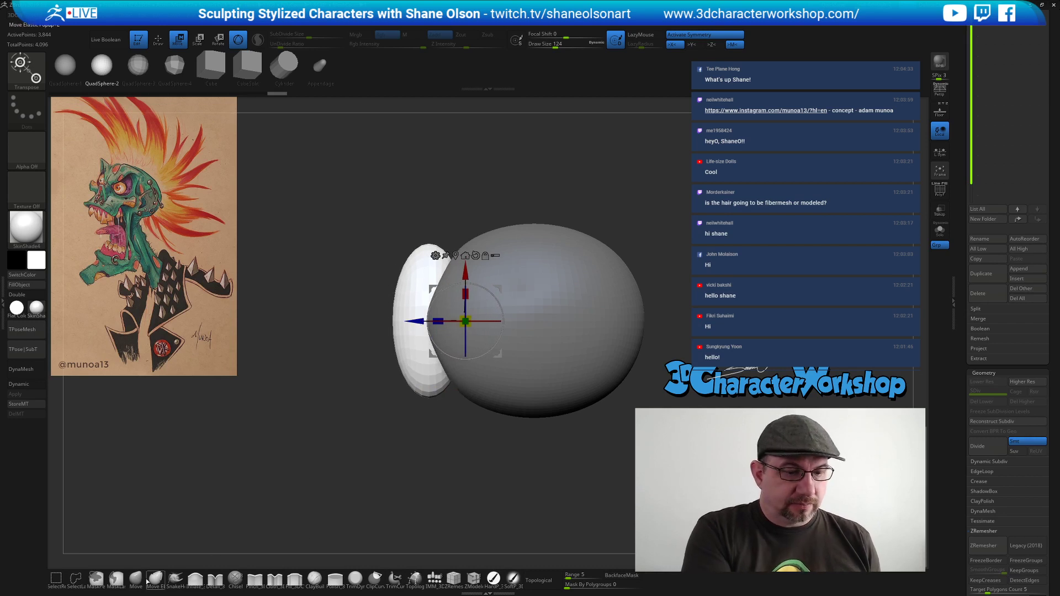
Reshape the inserted sphere into a rough face form at the lower front of the head, using the Move brush at draw size 274.
left_click(155, 578)
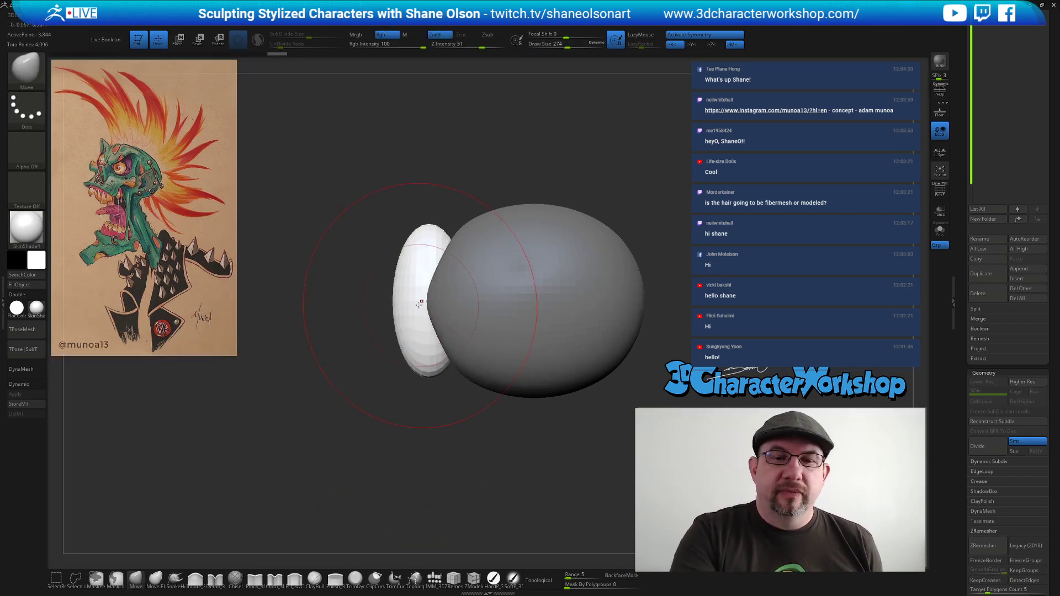
left_click_drag(406, 301, 418, 299)
left_click_drag(444, 453, 505, 453)
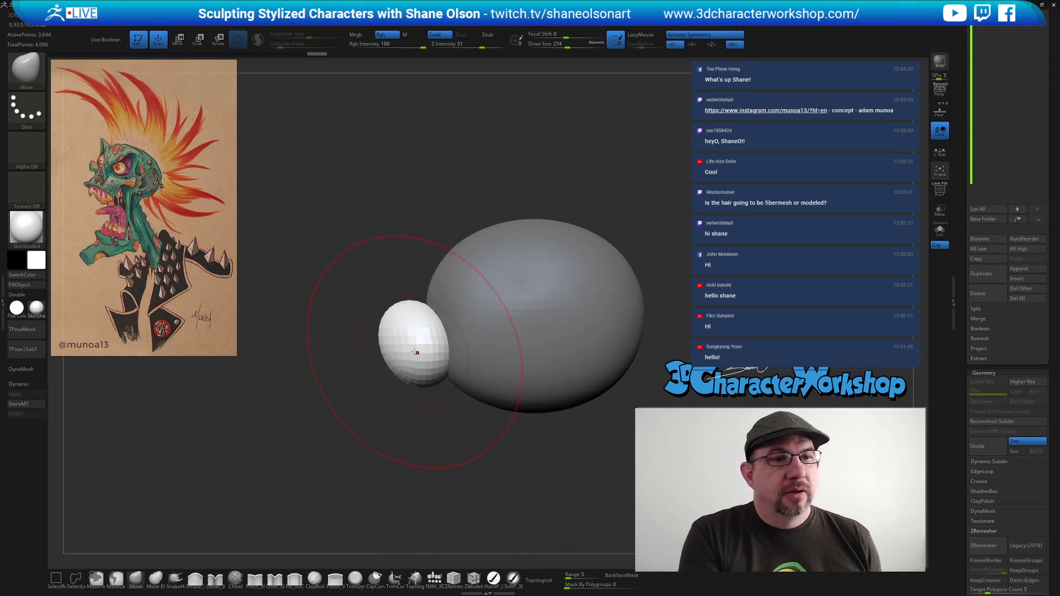
mouse_move(450, 430)
left_mouse_down()
mouse_move(471, 447)
mouse_move(366, 326)
mouse_move(421, 302)
mouse_move(408, 313)
left_mouse_up()
left_click_drag(483, 428, 444, 384)
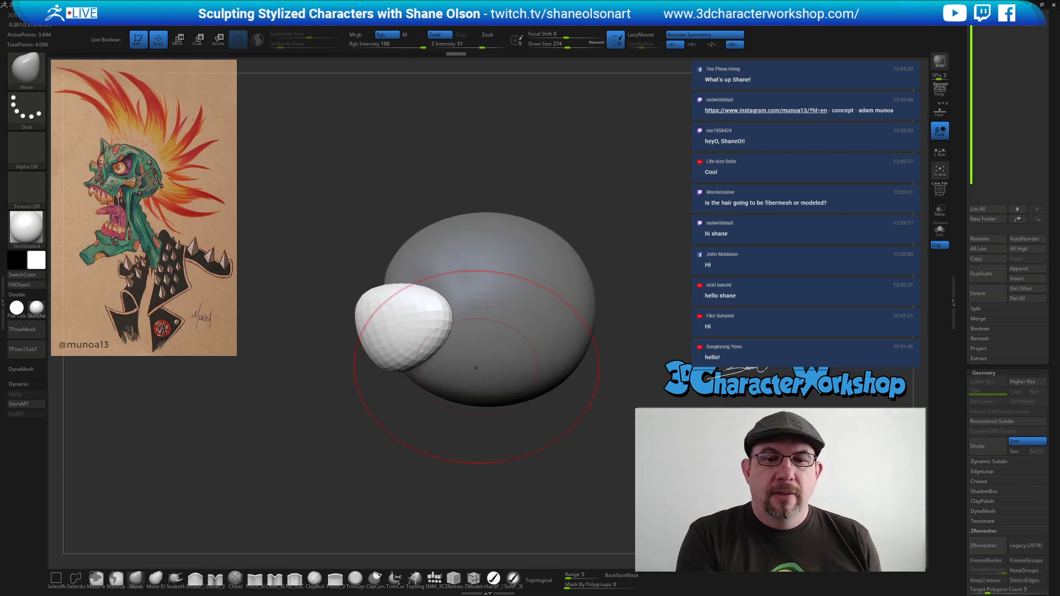
left_click_drag(406, 353, 369, 348)
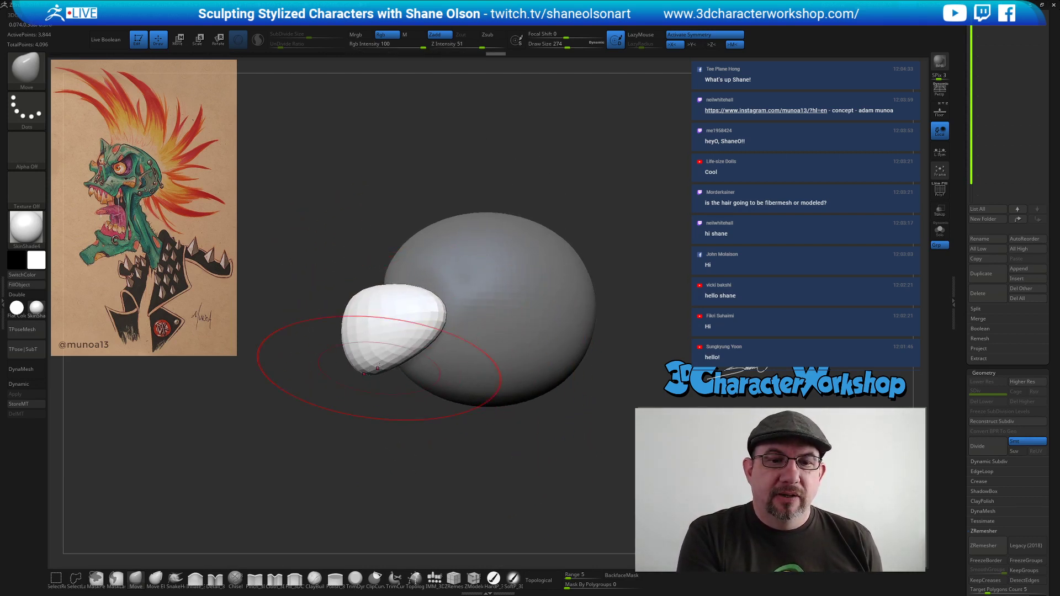
left_click_drag(365, 308, 378, 307)
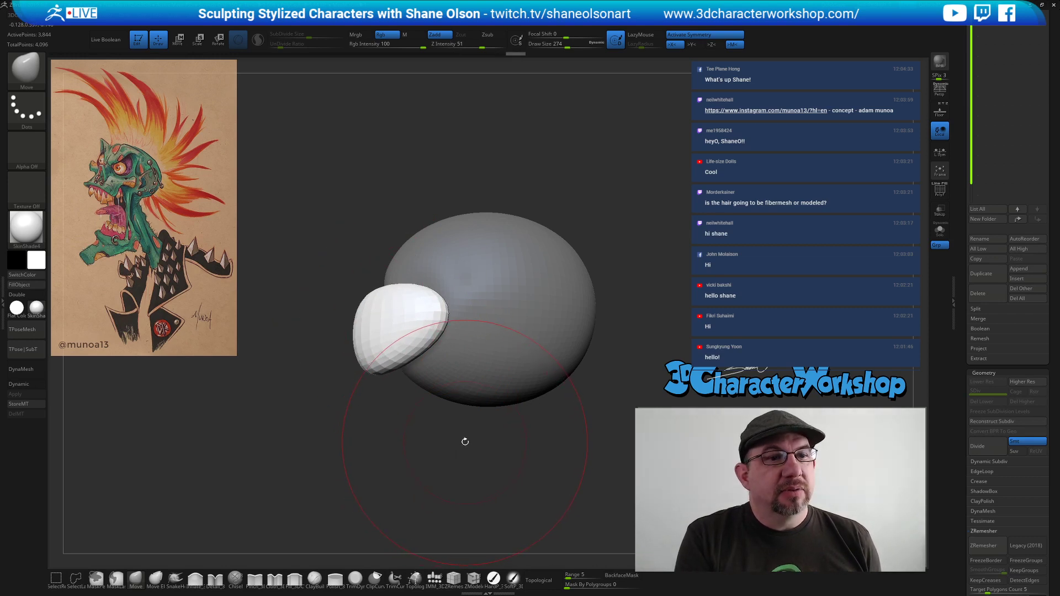
Refine the face form's contour and pull its rear end back along the head with the Move brush, reducing the draw size to 101.
key("s")
mouse_move(490, 473)
left_mouse_down()
mouse_move(480, 474)
mouse_move(493, 485)
left_mouse_up()
left_click_drag(447, 326, 434, 338)
left_click_drag(471, 431, 474, 457, "alt")
key("s")
left_click_drag(407, 354, 415, 347)
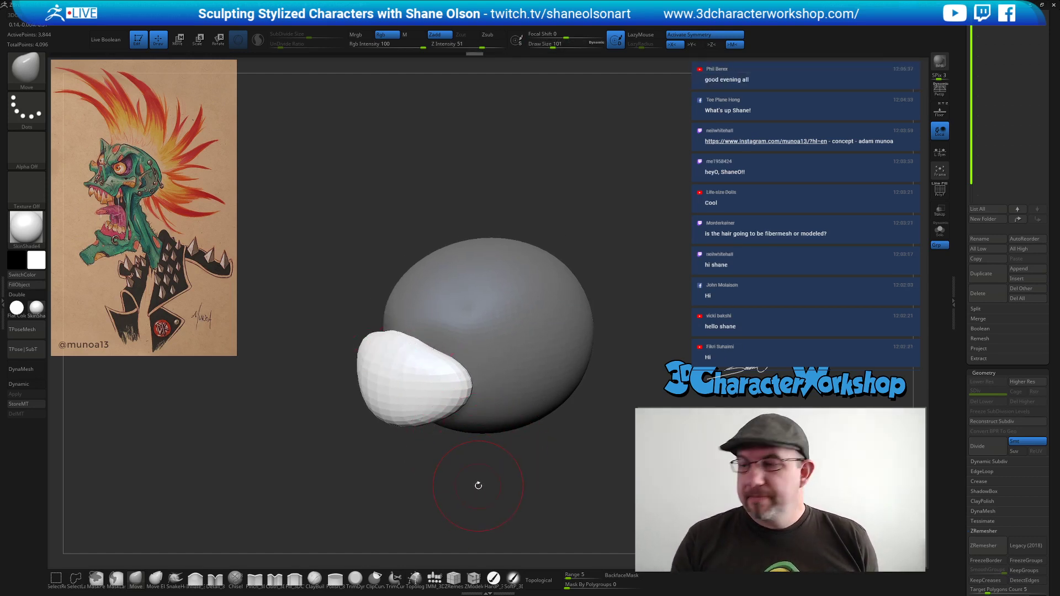
Separate the unmasked face form from the head into its own subtool with Split Unmasked Points.
left_click_drag(695, 213, 676, 200, "alt")
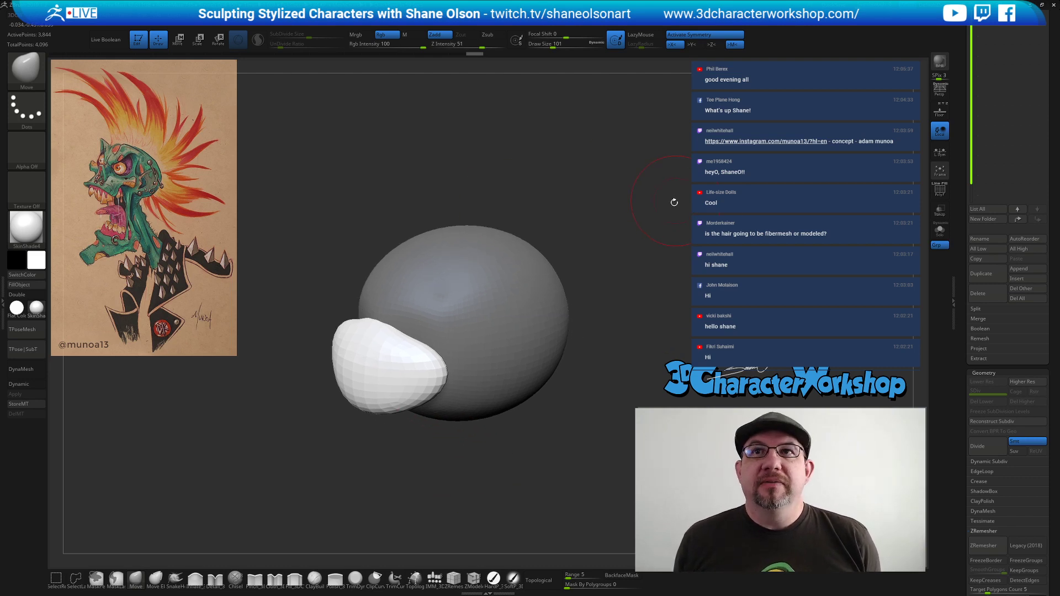
key("c")
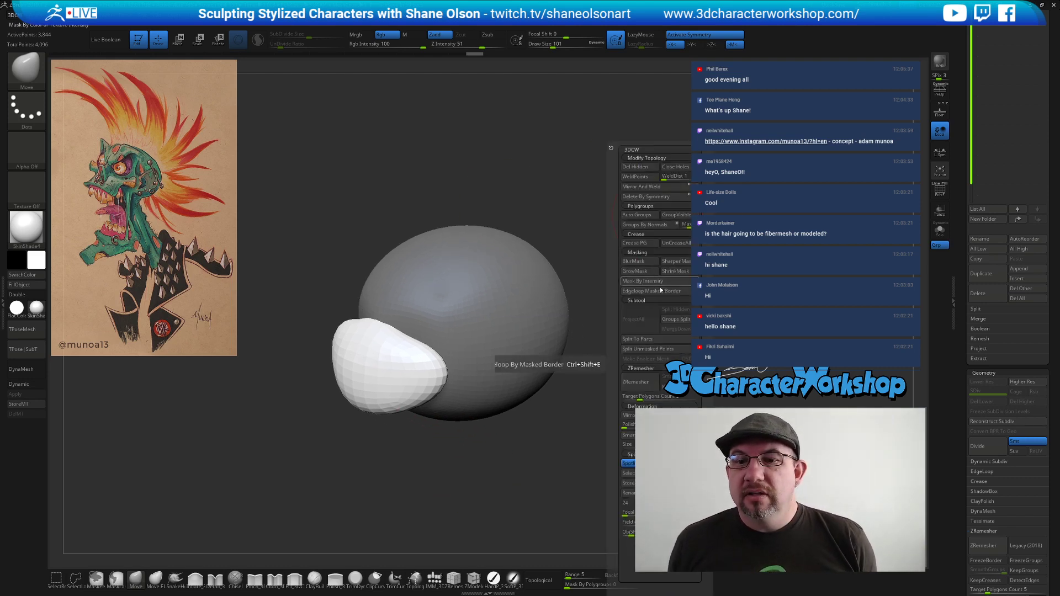
left_click(663, 349)
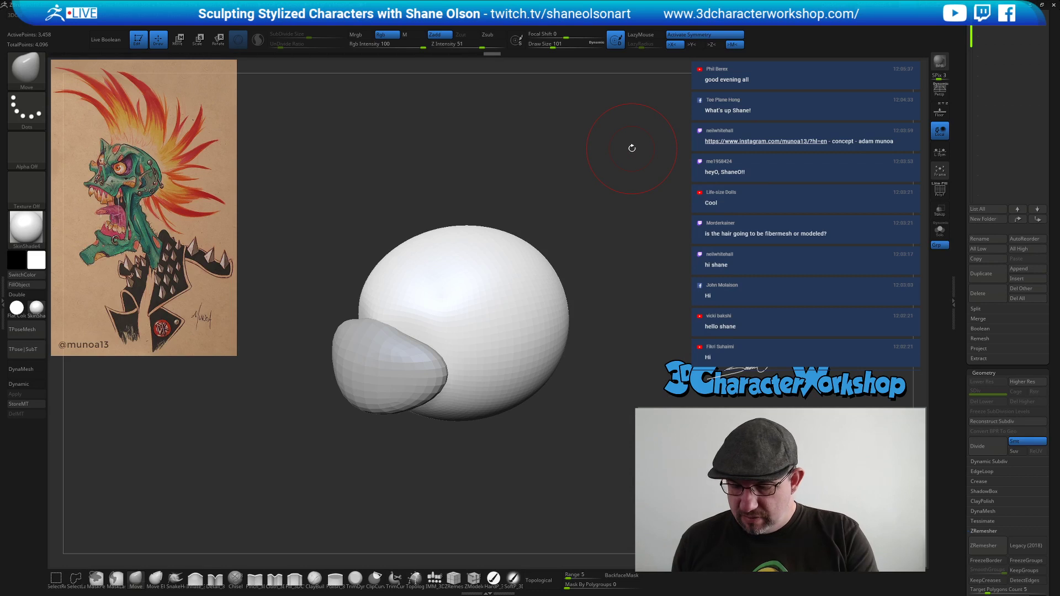
Make the separated face form the active subtool and subdivide it to level 2.
key("Down")
key("ctrl+d")
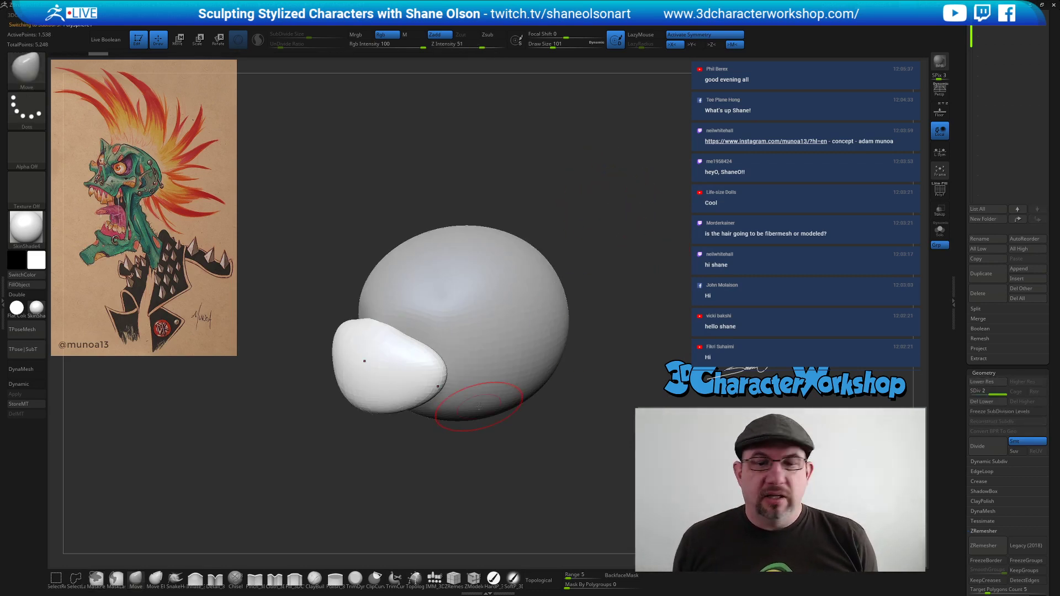
mouse_move(466, 460)
left_mouse_down()
mouse_move(462, 448)
mouse_move(474, 449)
left_mouse_up()
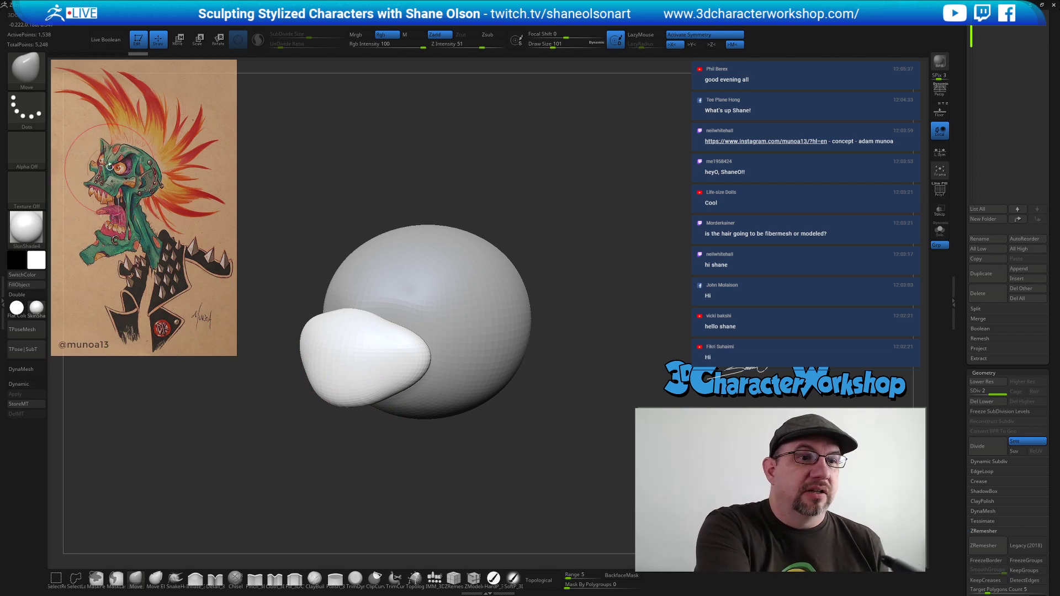
left_click_drag(475, 449, 482, 448)
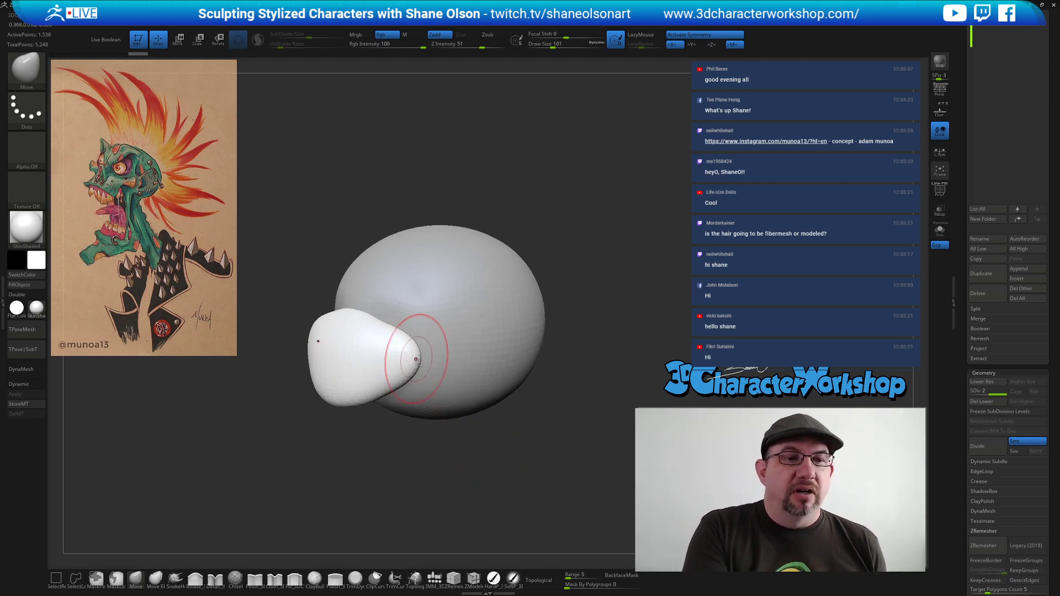
Reshape the face form with the Move brush at draw size 101, raising a central nose-bridge peak and drawing out the sides.
right_click_drag(415, 355, 428, 376, "alt")
left_click_drag(452, 462, 468, 480)
left_click_drag(413, 401, 424, 399)
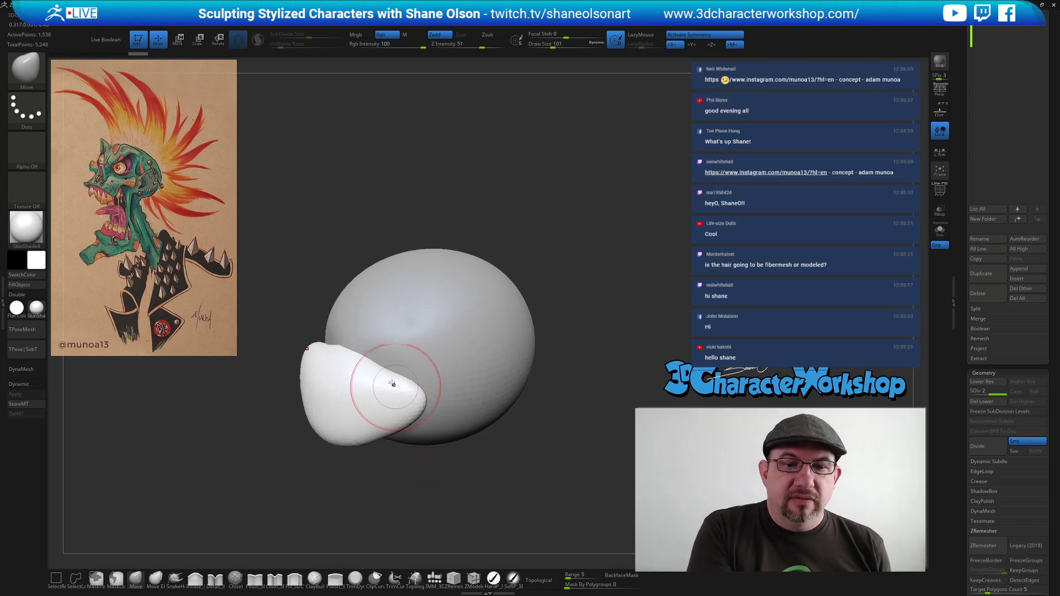
left_click_drag(373, 367, 379, 381)
left_click_drag(436, 466, 469, 457)
left_click_drag(434, 407, 446, 405)
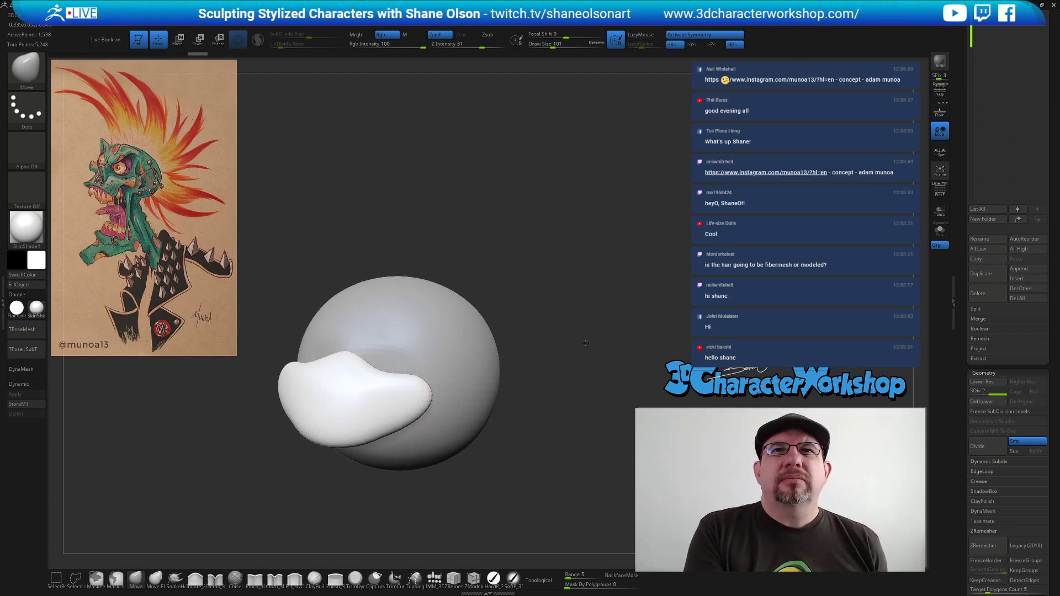
left_click_drag(587, 342, 567, 346, "alt")
left_click_drag(552, 308, 527, 347)
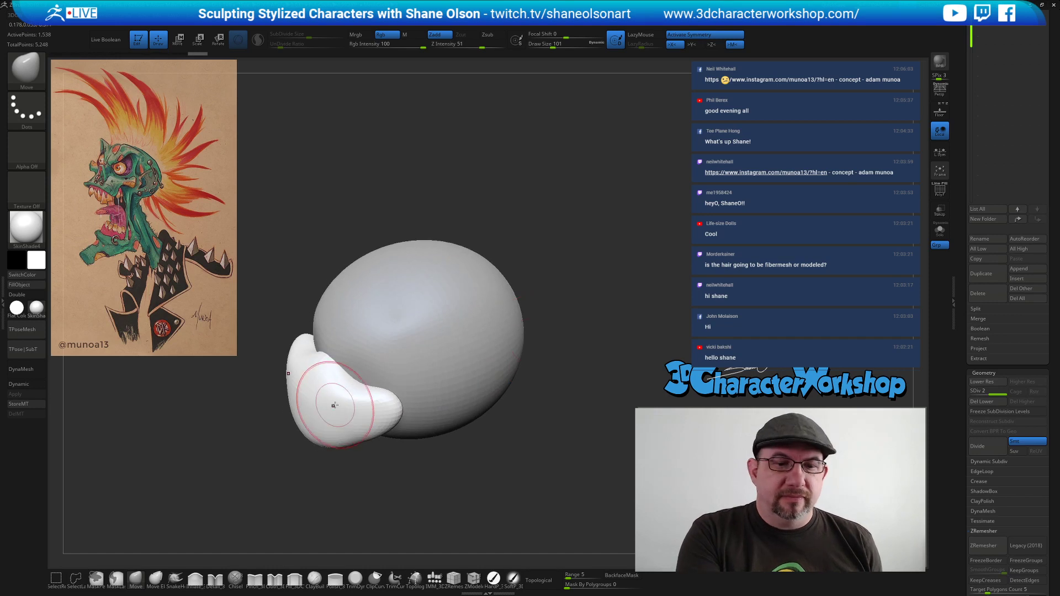
Contour the cheeks and lower edge of the face form around the cranium with the Move brush at draw size 140.
left_click_drag(400, 480, 382, 474)
key("s")
left_click(397, 483)
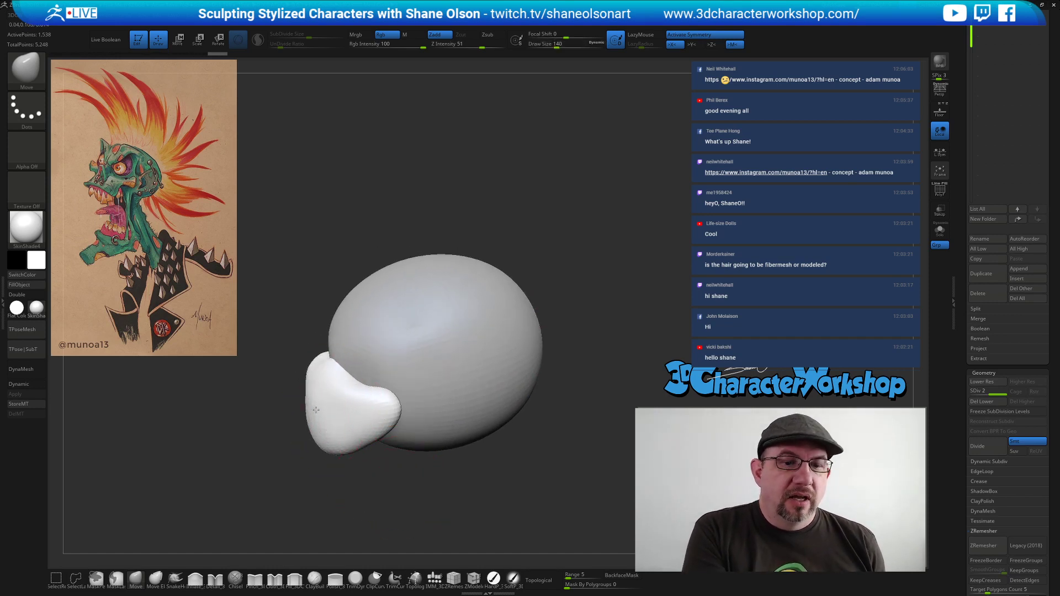
left_click_drag(385, 461, 348, 445)
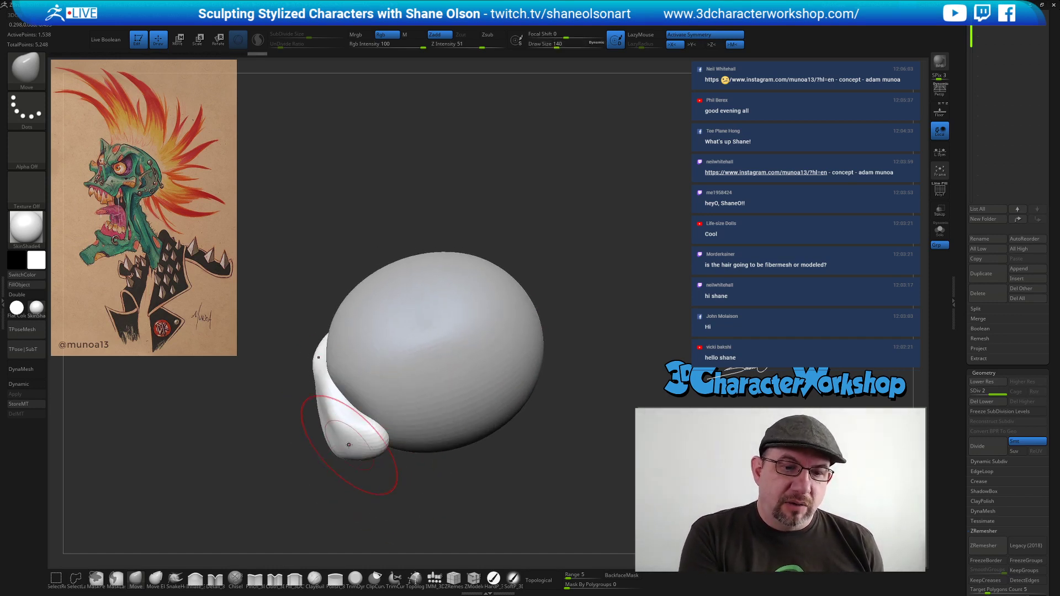
left_click_drag(394, 482, 353, 439)
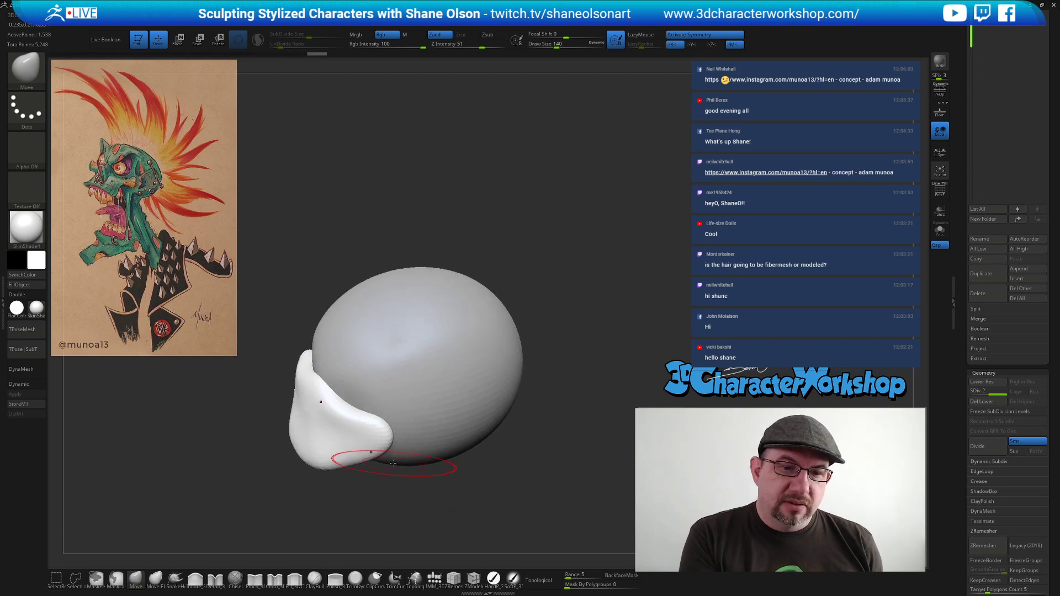
key("shift")
mouse_move(415, 490)
left_mouse_down("alt")
mouse_move(428, 462)
mouse_move(412, 497)
mouse_move(423, 473)
mouse_move(400, 451)
left_mouse_up("alt")
Extend the face form's side corners back along the cranium as cheekbones, using the Move brush at draw size 124.
left_click_drag(354, 411, 360, 414)
key("s")
left_click_drag(395, 461, 398, 460)
left_click_drag(456, 482, 381, 438)
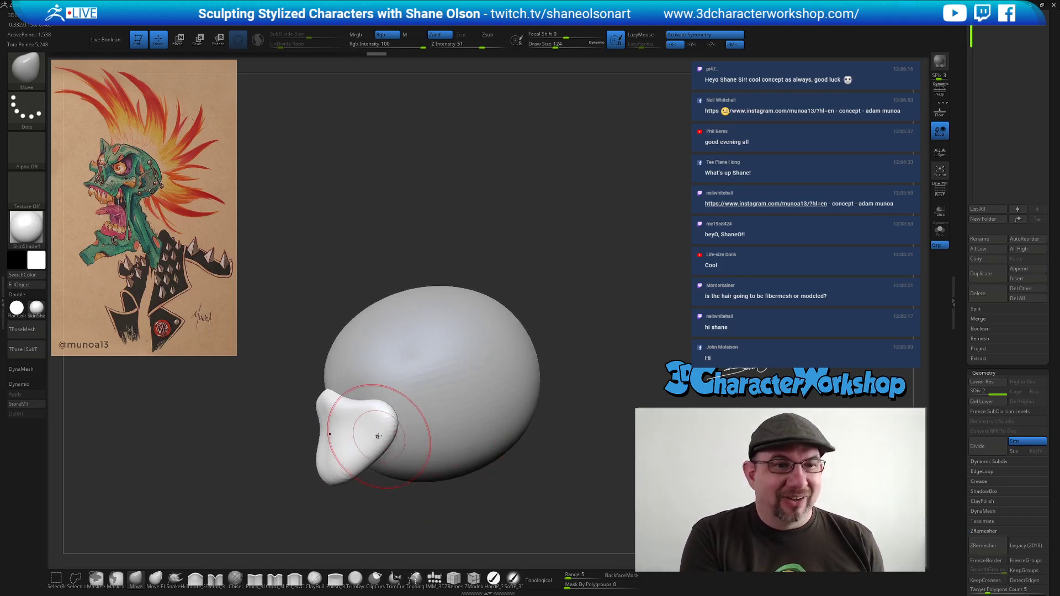
left_click_drag(409, 502, 478, 492)
left_click_drag(498, 456, 447, 421)
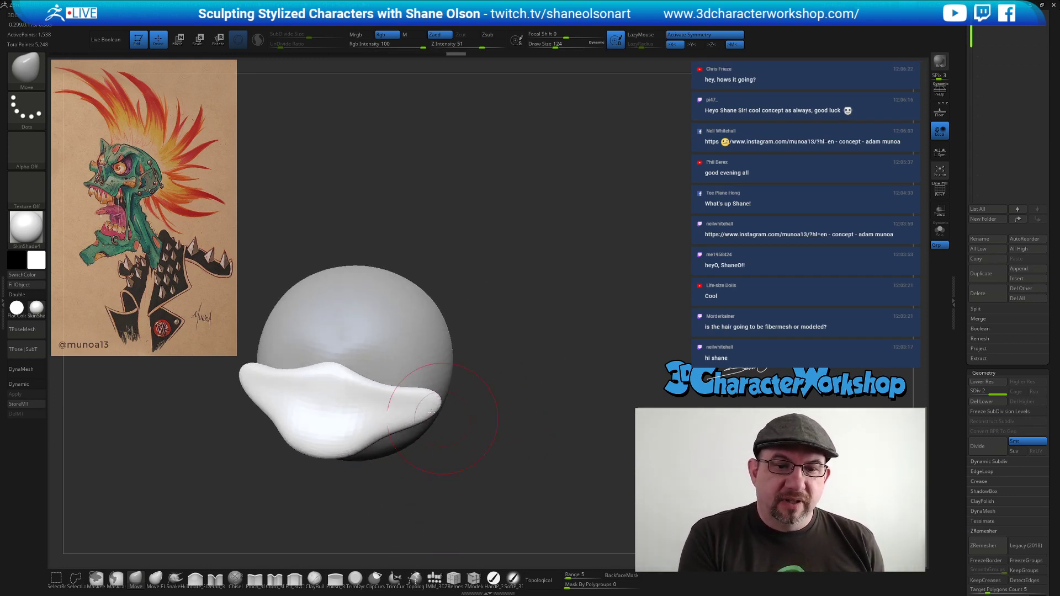
Narrow the cheek sides of the face form and pull its lower portion toward a squarer upper jaw.
left_click_drag(456, 467, 428, 468)
left_click_drag(393, 402, 373, 391)
mouse_move(482, 476)
left_mouse_down()
mouse_move(433, 482)
mouse_move(451, 482)
mouse_move(414, 426)
left_mouse_up()
key("s")
left_click_drag(348, 489, 395, 479)
left_click_drag(362, 421, 354, 427)
Define the slim cheekbone arms and square lower corners of the face form, reducing the Move brush's draw size to 83.
left_click_drag(428, 481, 384, 479)
key("s")
mouse_move(401, 440)
left_mouse_down()
mouse_move(392, 439)
mouse_move(402, 440)
left_mouse_up()
left_click_drag(415, 481, 460, 463)
key("s")
left_click_drag(381, 430, 386, 430)
left_click_drag(438, 473, 415, 473)
left_click_drag(412, 427, 404, 438)
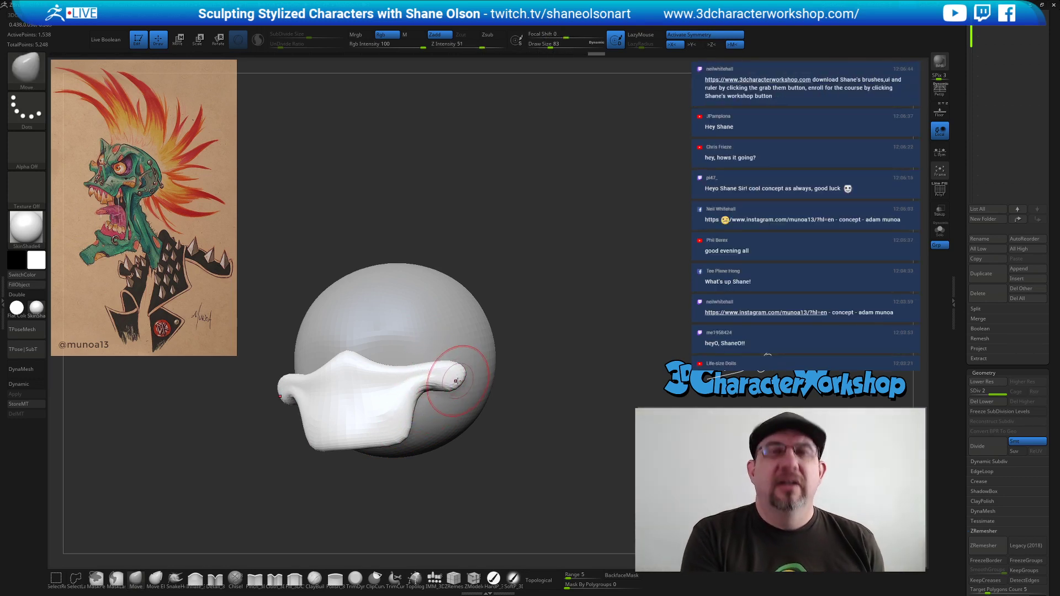
Adjust the cheekbone ends and the curve below them on the face form, raising the Move brush's draw size to 87.
key("space")
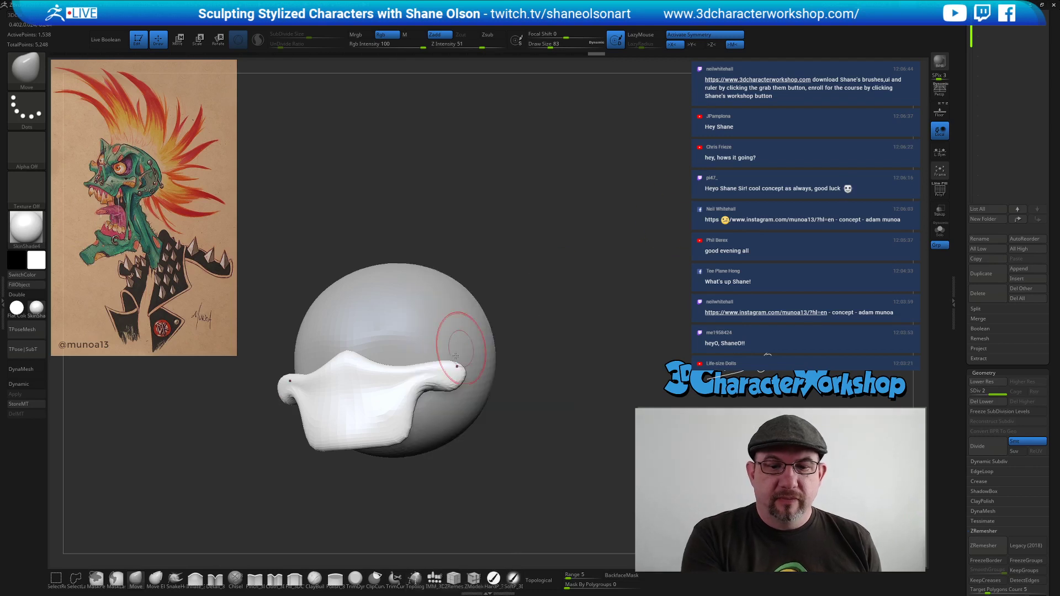
left_click_drag(430, 385, 437, 377)
left_click_drag(525, 382, 450, 384)
key("s")
right_click_drag(463, 390, 456, 370)
key("bracketright")
mouse_move(427, 362)
right_mouse_down()
mouse_move(436, 367)
mouse_move(379, 421)
mouse_move(307, 425)
mouse_move(343, 438)
mouse_move(421, 427)
mouse_move(389, 429)
mouse_move(401, 504)
mouse_move(405, 475)
mouse_move(406, 484)
right_mouse_up()
key("bracketright")
key("s")
left_click_drag(412, 481, 408, 479)
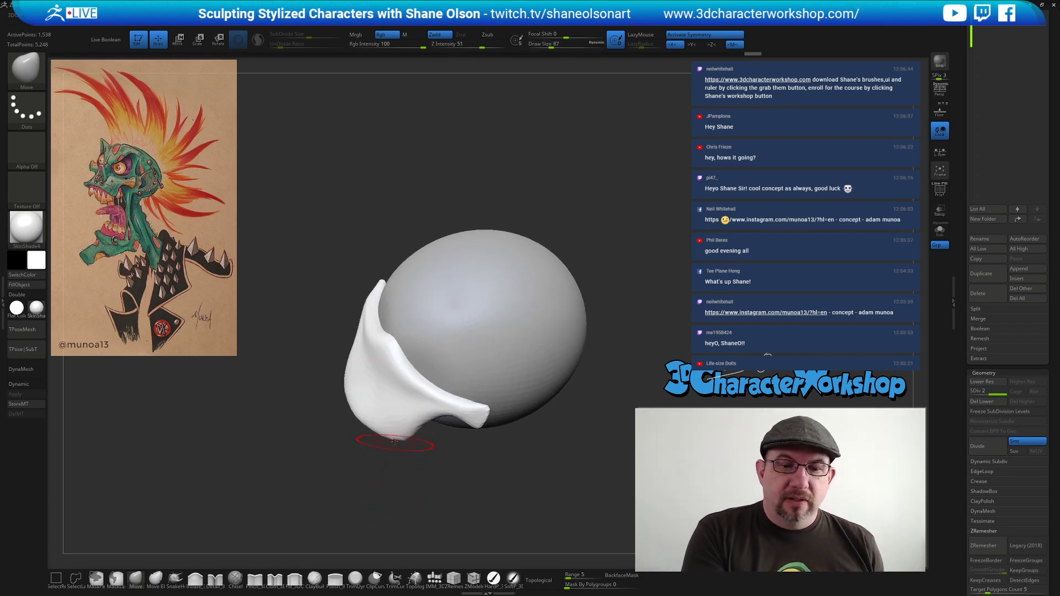
Refine the face form's inner and side contours around the cranium, setting the Move brush's draw size to 120.
mouse_move(433, 492)
right_mouse_down()
mouse_move(445, 490)
mouse_move(430, 447)
right_mouse_up()
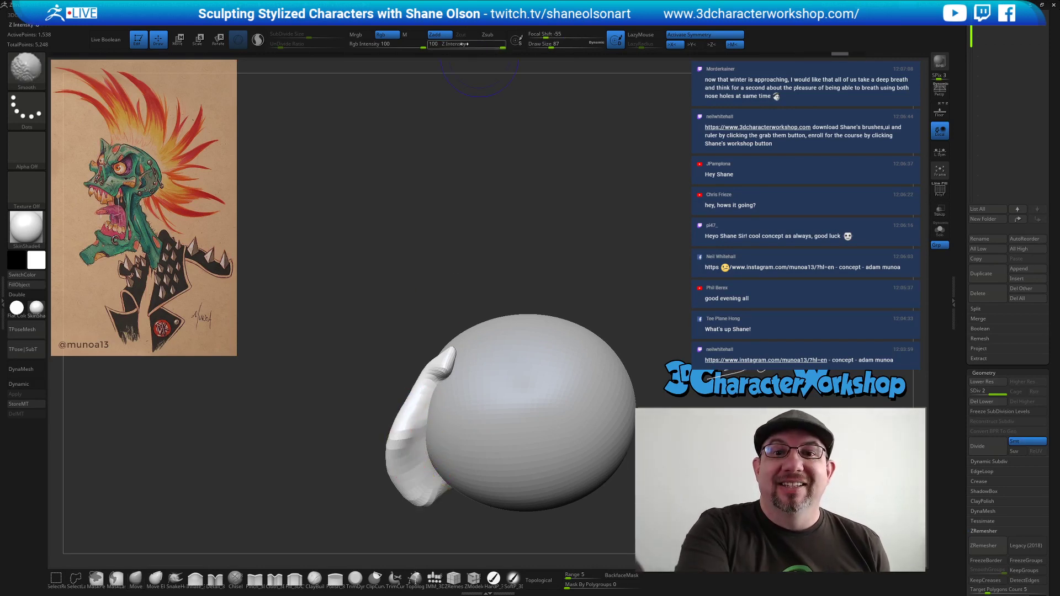
mouse_move(444, 460)
right_mouse_down()
mouse_move(495, 483)
mouse_move(471, 463)
right_mouse_up()
key("s")
left_click_drag(461, 455, 458, 455)
mouse_move(452, 453)
left_mouse_down()
mouse_move(489, 437)
mouse_move(474, 445)
left_mouse_up()
key("s")
key("s")
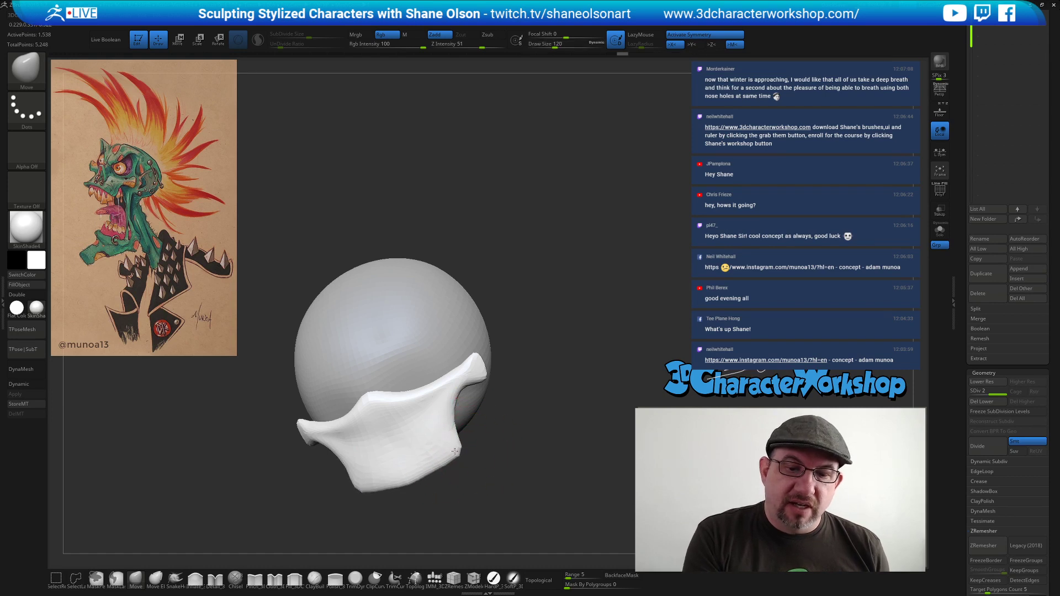
Adjust the upper jaw's lower edge and the cheek contour of the face form with the Move brush at draw size 120.
left_click_drag(426, 469, 424, 461)
right_click_drag(497, 464, 460, 464)
left_click_drag(425, 398, 431, 397)
right_click_drag(480, 371, 540, 381, "alt")
right_click_drag(551, 461, 545, 457)
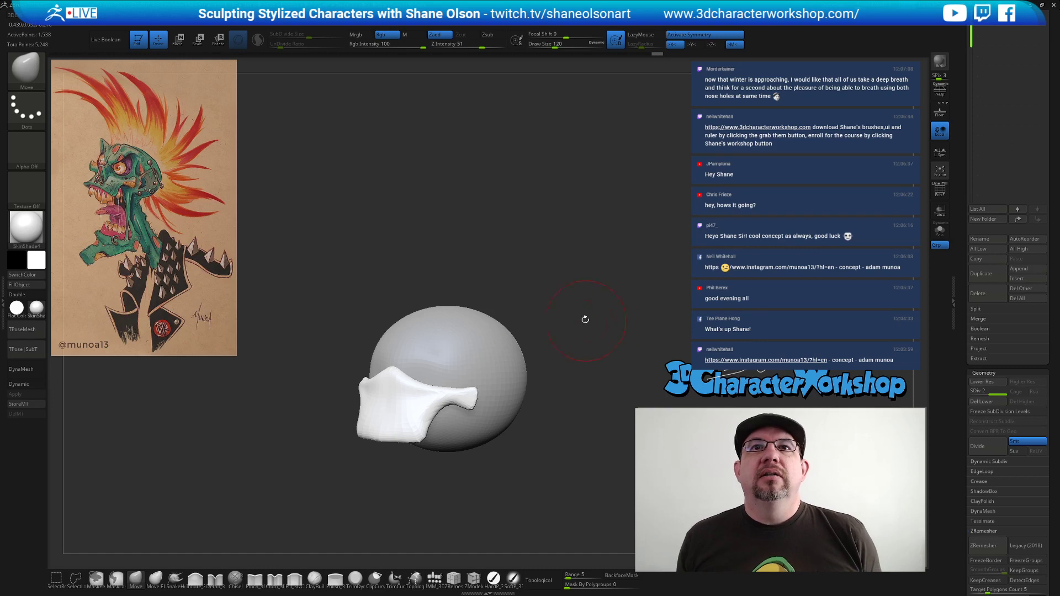
right_click_drag(651, 284, 624, 276)
right_click_drag(627, 233, 624, 242)
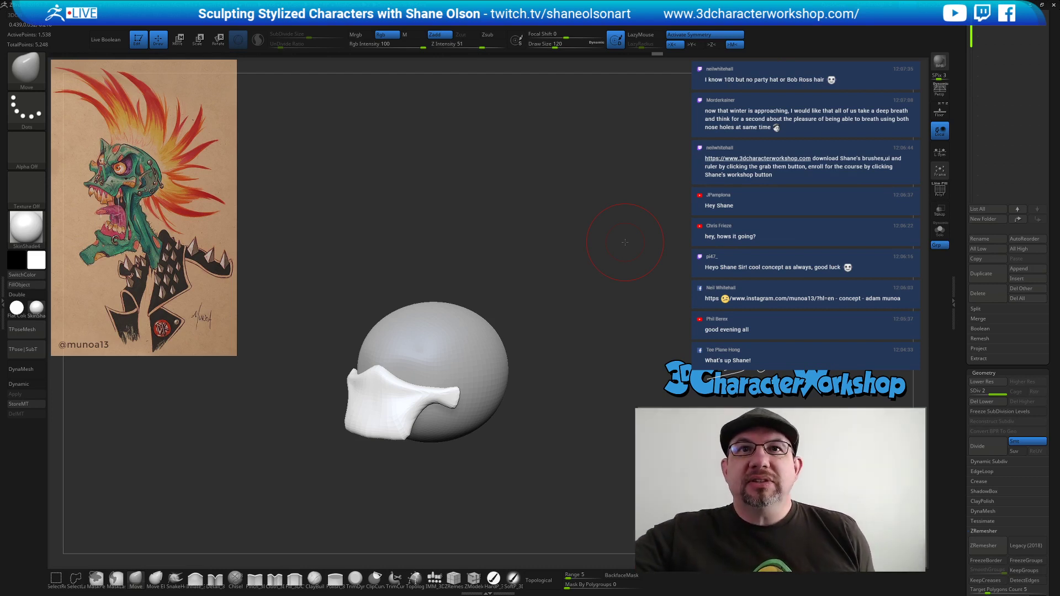
Set the Move brush's draw size to 94 and make the cranium the active subtool.
mouse_move(626, 244)
left_mouse_down()
mouse_move(561, 396)
mouse_move(558, 386)
left_mouse_up()
left_click_drag(577, 328, 577, 334, "alt")
key("s")
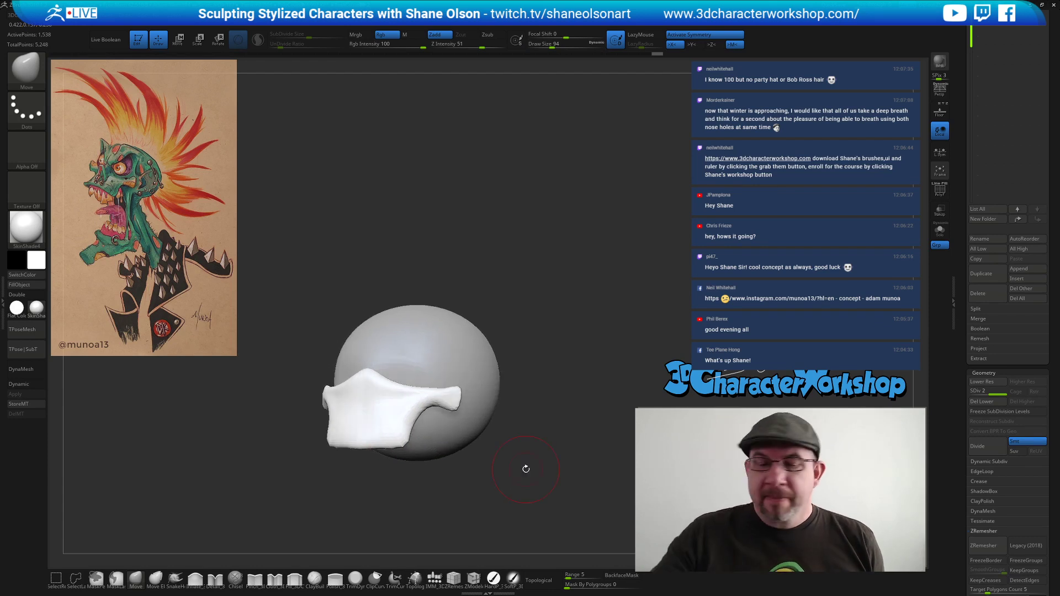
left_click_drag(526, 468, 415, 455)
left_click_drag(494, 431, 500, 454, "alt")
left_click(410, 365, "alt")
left_click_drag(492, 393, 507, 371)
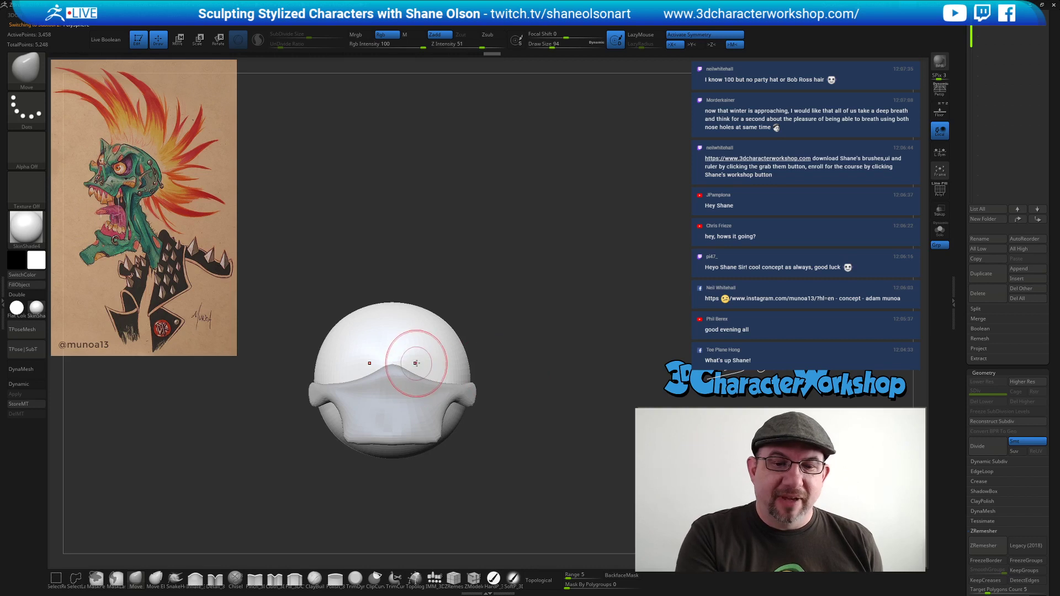
Push the eye socket areas into the cranium above the face form with the Move brush at draw size 80.
left_click(405, 379, "alt")
key("bracketleft")
right_click_drag(403, 353, 470, 406)
mouse_move(465, 470)
left_mouse_down()
mouse_move(488, 483)
mouse_move(450, 469)
left_mouse_up()
left_click(465, 351, "alt")
mouse_move(427, 367)
right_mouse_down()
mouse_move(402, 356)
mouse_move(427, 360)
right_mouse_up()
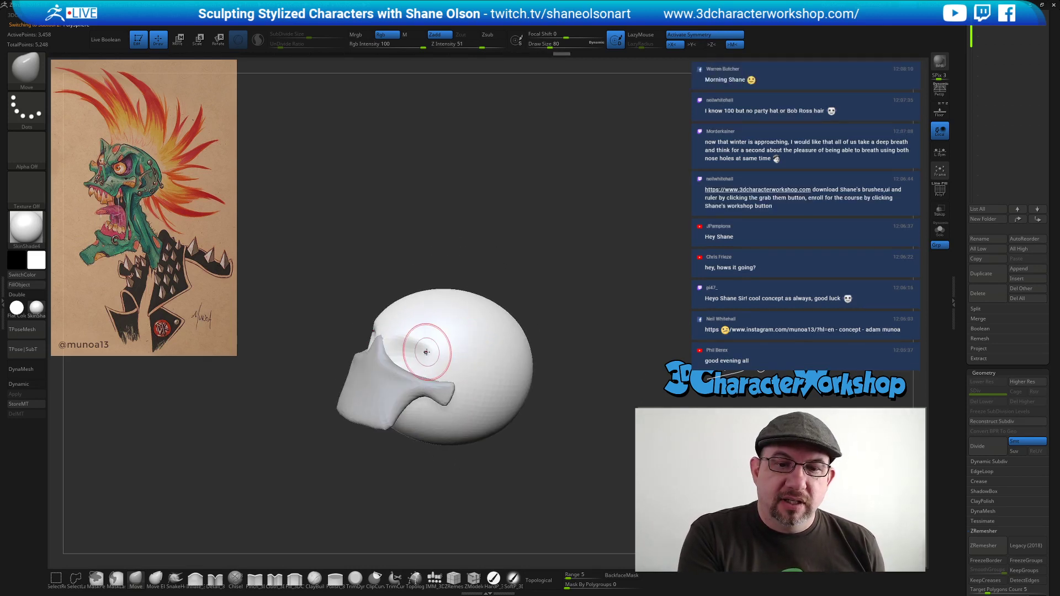
left_click_drag(431, 344, 434, 345)
Deepen the eye sockets and form the brow ridge on the cranium with the Move brush at draw size 83.
mouse_move(505, 453)
left_mouse_down()
mouse_move(542, 474)
mouse_move(516, 481)
mouse_move(562, 477)
left_mouse_up()
left_click_drag(532, 387, 547, 414, "alt")
key("s")
mouse_move(542, 368)
left_mouse_down()
mouse_move(536, 350)
mouse_move(531, 366)
left_mouse_up()
left_click_drag(417, 355, 409, 358)
key("s")
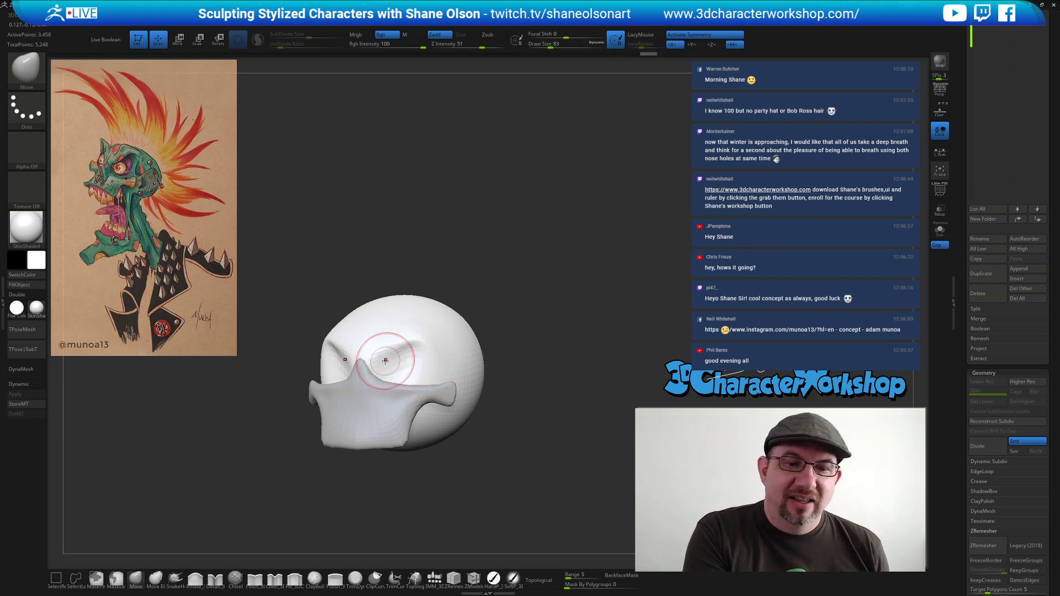
right_click_drag(437, 340, 438, 361)
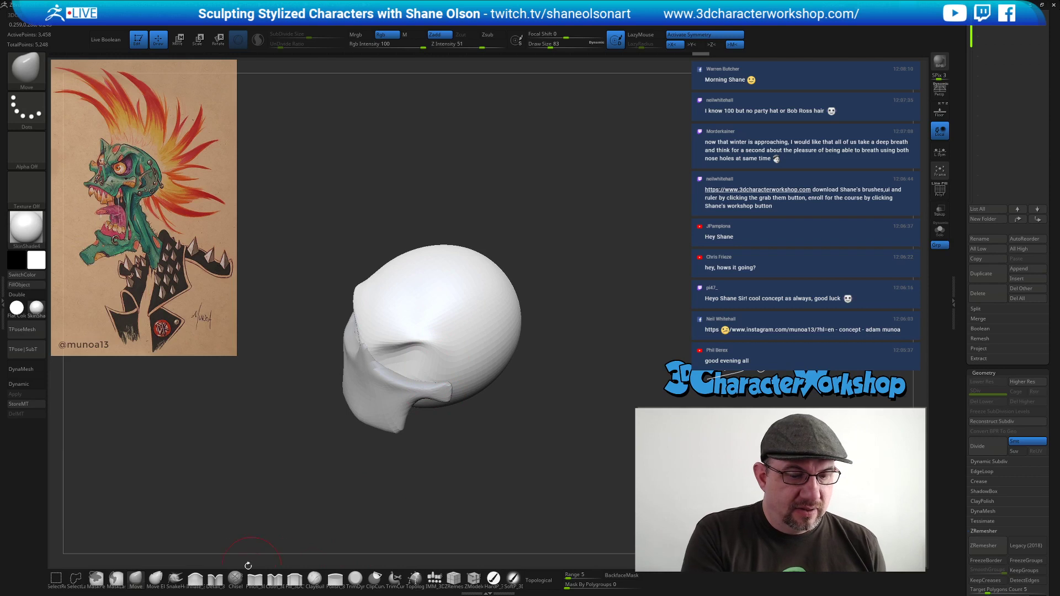
Build up the brow ridge and eye socket rim on the cranium with the ClayBuildup brush at draw size 65.
left_click(296, 578)
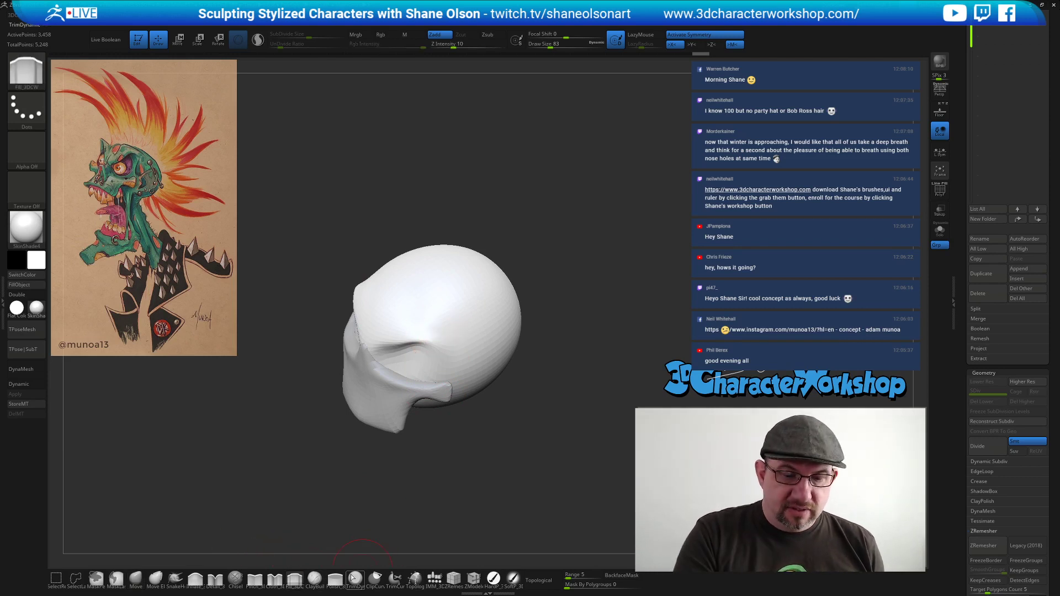
left_click(323, 577)
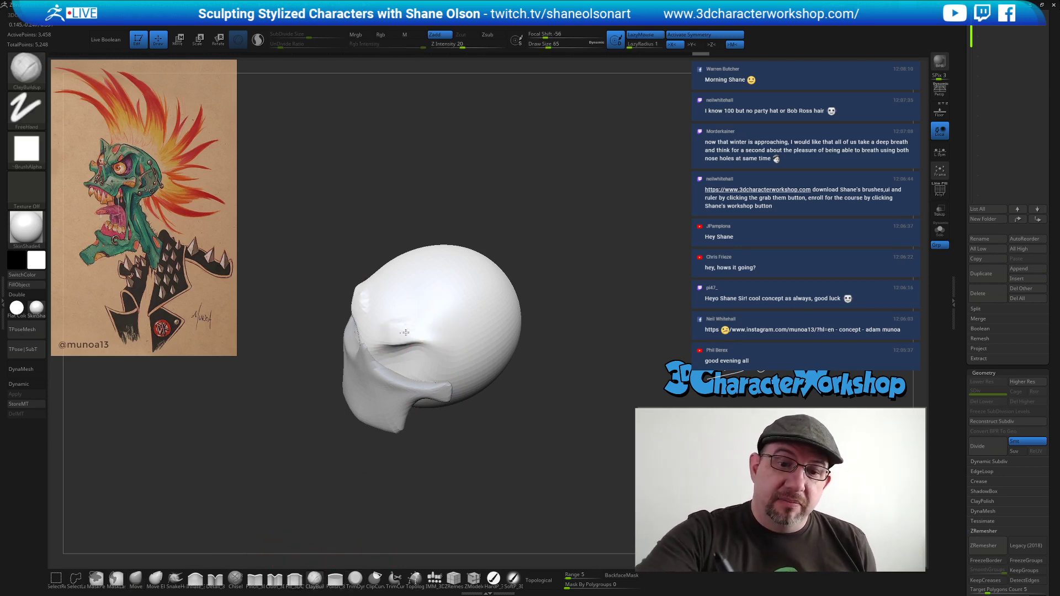
left_click_drag(396, 334, 441, 334)
mouse_move(555, 451)
left_mouse_down()
mouse_move(563, 429)
mouse_move(574, 471)
mouse_move(539, 471)
mouse_move(538, 440)
left_mouse_up()
left_click_drag(533, 295, 542, 317)
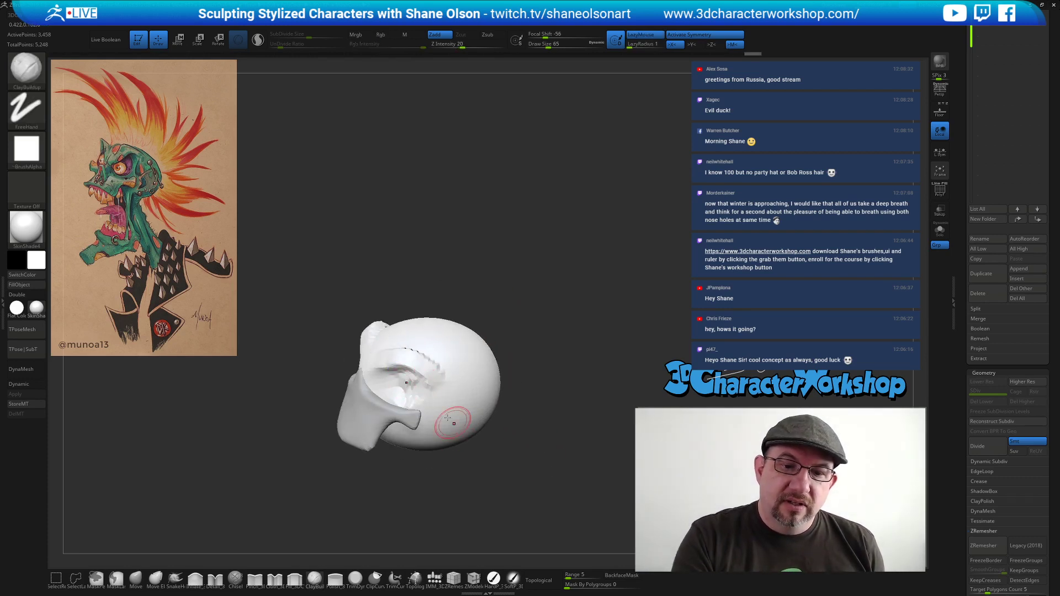
Smooth the clay strokes around the brow ridge and eye sockets.
left_click_drag(481, 490, 506, 490)
mouse_move(397, 350)
left_mouse_down("shift")
mouse_move(445, 379)
mouse_move(417, 352)
mouse_move(388, 361)
left_mouse_up("shift")
left_click_drag(504, 490, 524, 453)
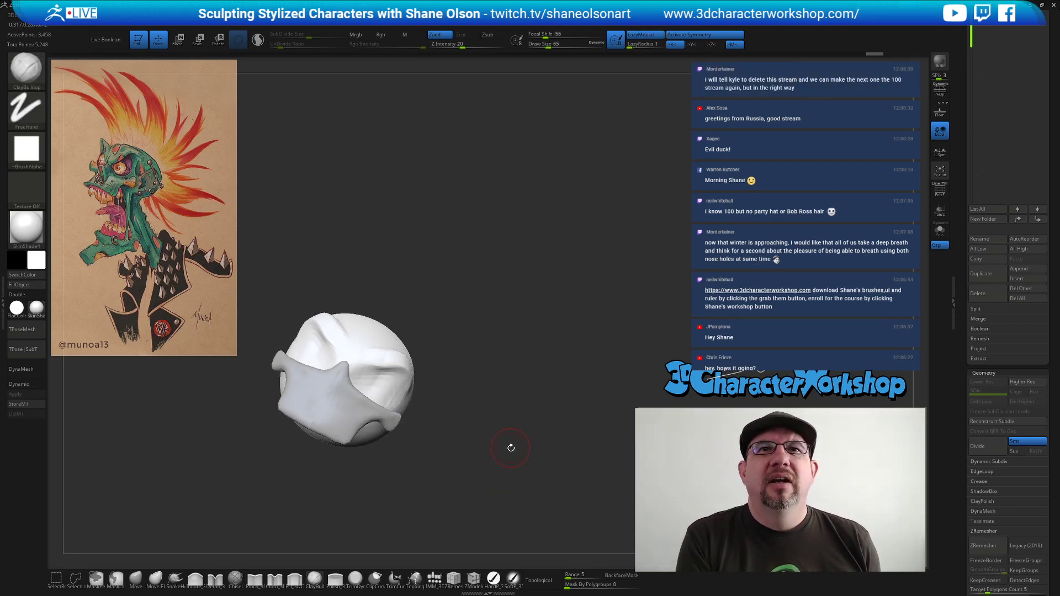
mouse_move(520, 442)
left_mouse_down()
mouse_move(504, 444)
mouse_move(528, 445)
mouse_move(532, 428)
left_mouse_up()
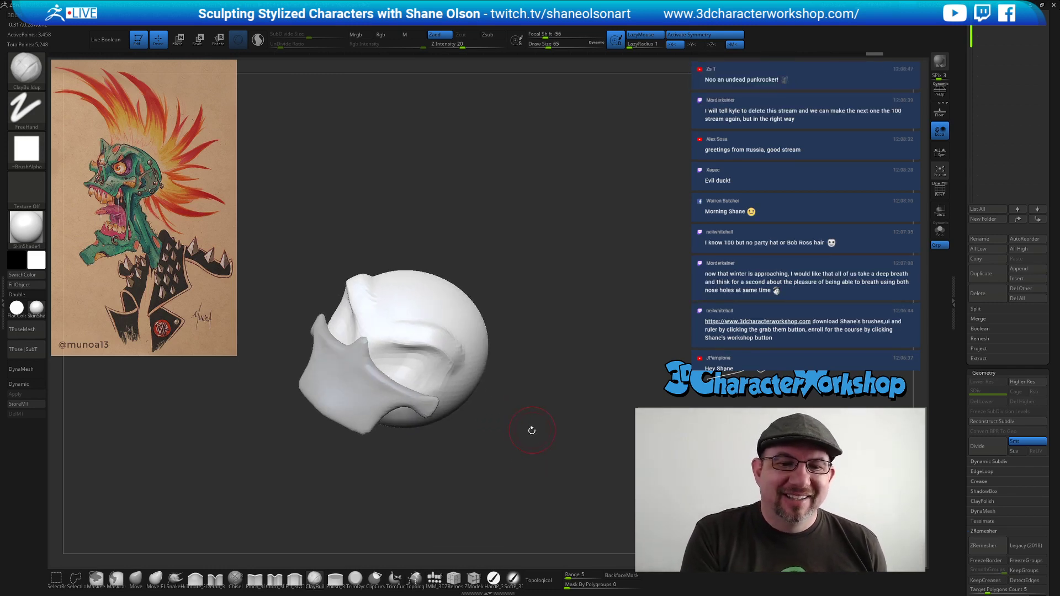
Refine and smooth the brow above the eye sockets at draw size 41, then raise the ClayBuildup draw size to 49.
key("s")
left_click_drag(393, 334, 386, 334)
left_click_drag(385, 333, 408, 335)
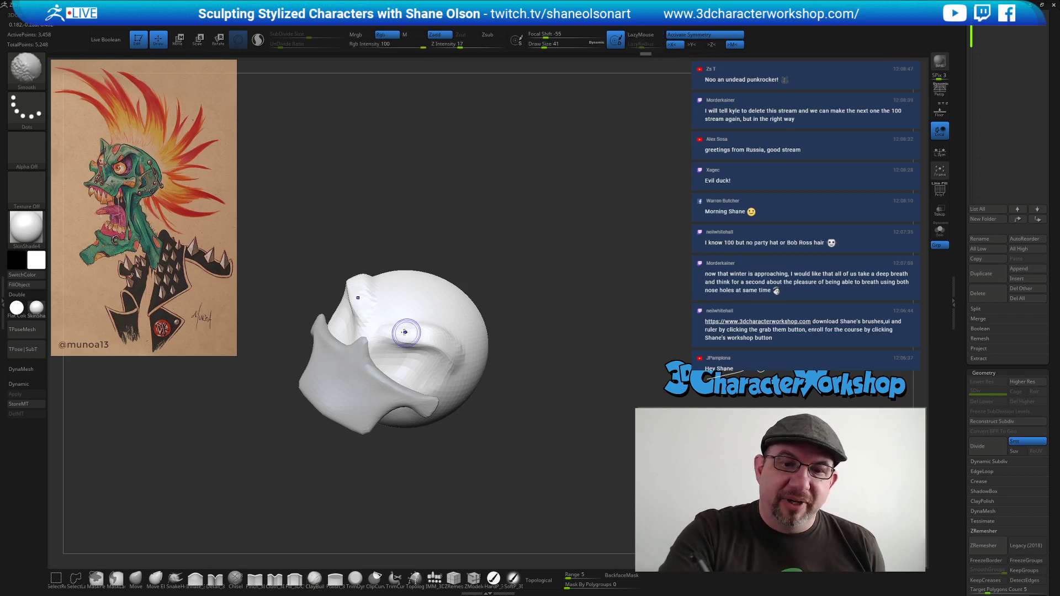
mouse_move(516, 480)
left_mouse_down()
mouse_move(544, 464)
mouse_move(529, 474)
mouse_move(540, 449)
mouse_move(526, 480)
mouse_move(523, 444)
mouse_move(524, 463)
left_mouse_up()
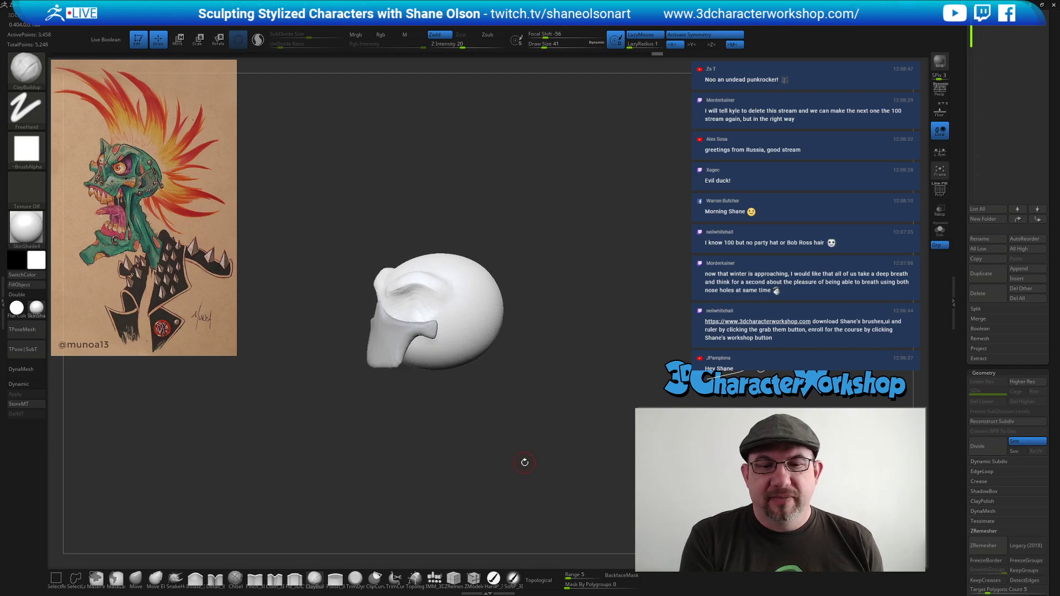
mouse_move(537, 370)
left_mouse_down()
mouse_move(524, 380)
mouse_move(544, 383)
mouse_move(535, 364)
left_mouse_up()
key("s")
mouse_move(569, 312)
left_mouse_down()
mouse_move(557, 274)
mouse_move(581, 273)
left_mouse_up()
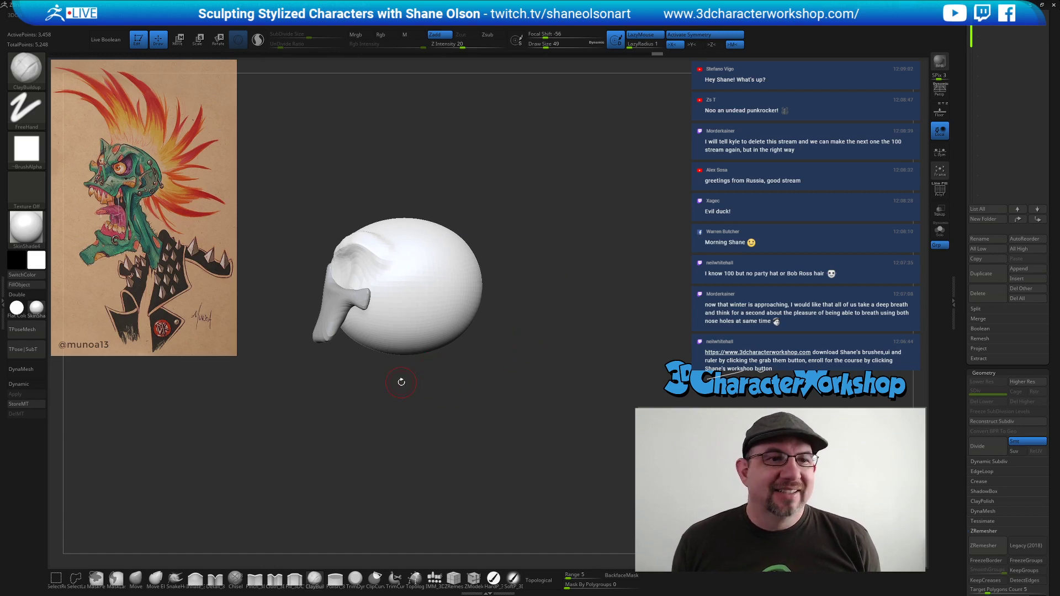
Make the face form active and adjust its upper jaw and cheekbone profile with the Move brush, reducing the draw size to 177.
mouse_move(405, 381)
left_mouse_down()
mouse_move(409, 426)
mouse_move(399, 365)
mouse_move(413, 426)
left_mouse_up()
left_click(367, 296, "alt")
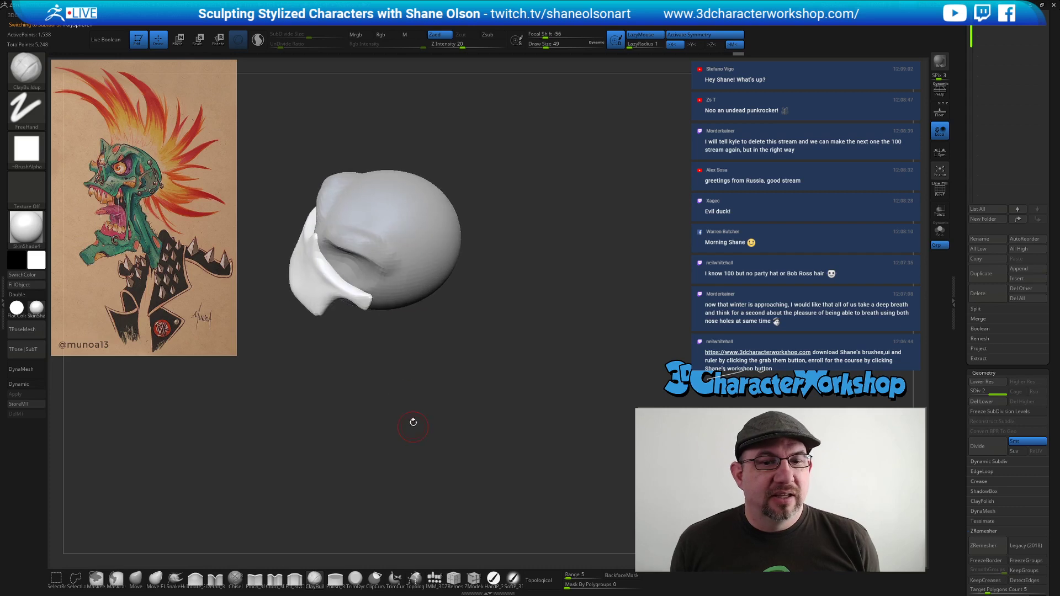
left_click(135, 580)
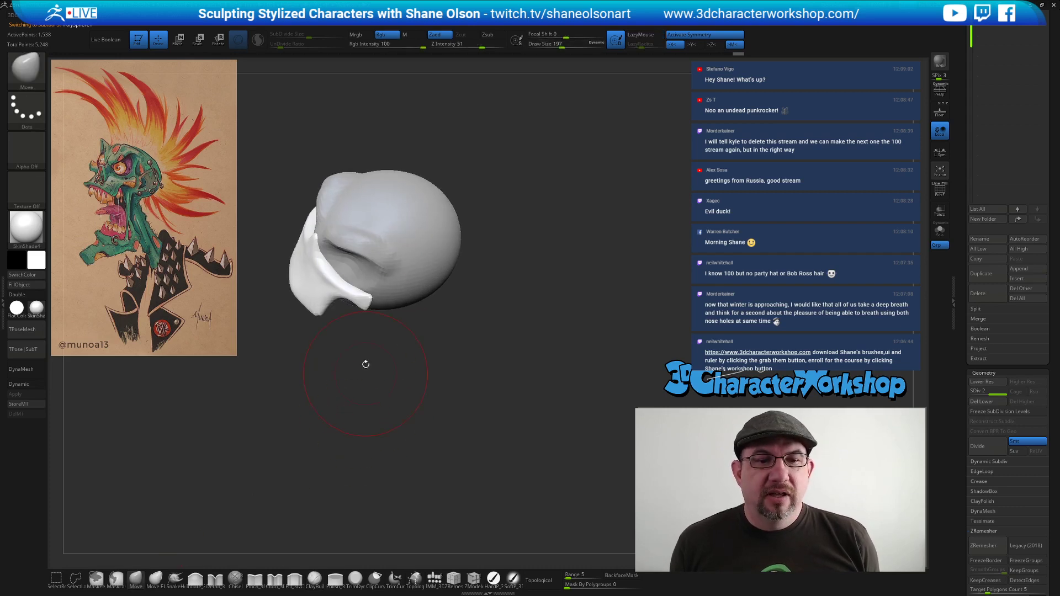
left_click_drag(421, 364, 418, 362)
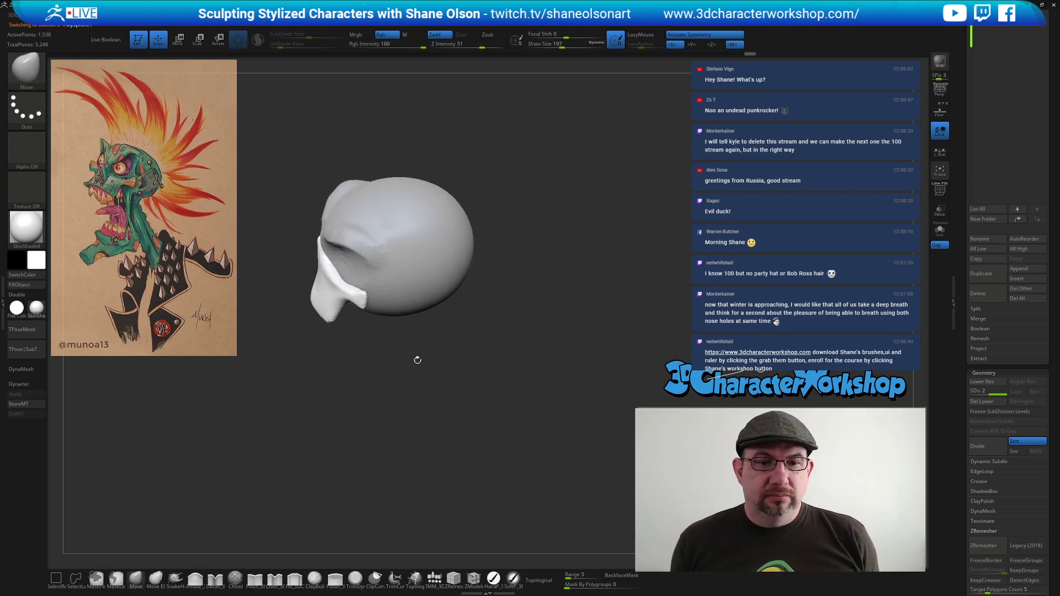
mouse_move(380, 306)
left_mouse_down()
mouse_move(390, 307)
mouse_move(357, 283)
left_mouse_up()
mouse_move(433, 373)
left_mouse_down()
mouse_move(425, 356)
mouse_move(400, 361)
left_mouse_up()
key("s")
left_click_drag(372, 300, 376, 299)
left_click_drag(405, 392, 579, 376)
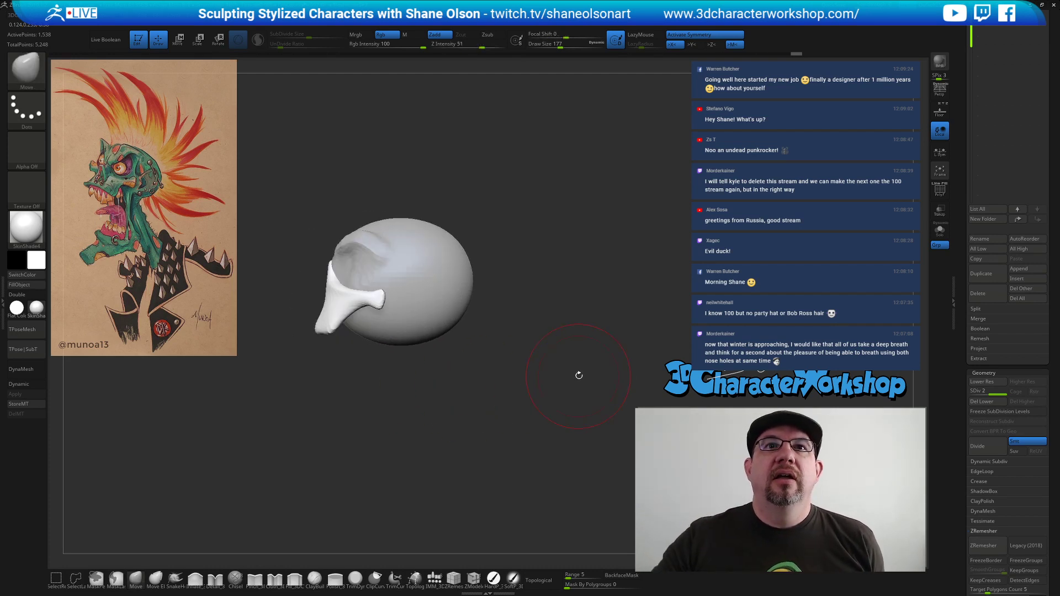
Adjust the Move brush over the face form and reduce its draw size to 97.
mouse_move(464, 393)
left_mouse_down()
mouse_move(478, 396)
mouse_move(450, 379)
mouse_move(469, 386)
mouse_move(483, 412)
mouse_move(523, 408)
mouse_move(497, 416)
mouse_move(473, 366)
left_mouse_up()
key("s")
left_click(458, 388)
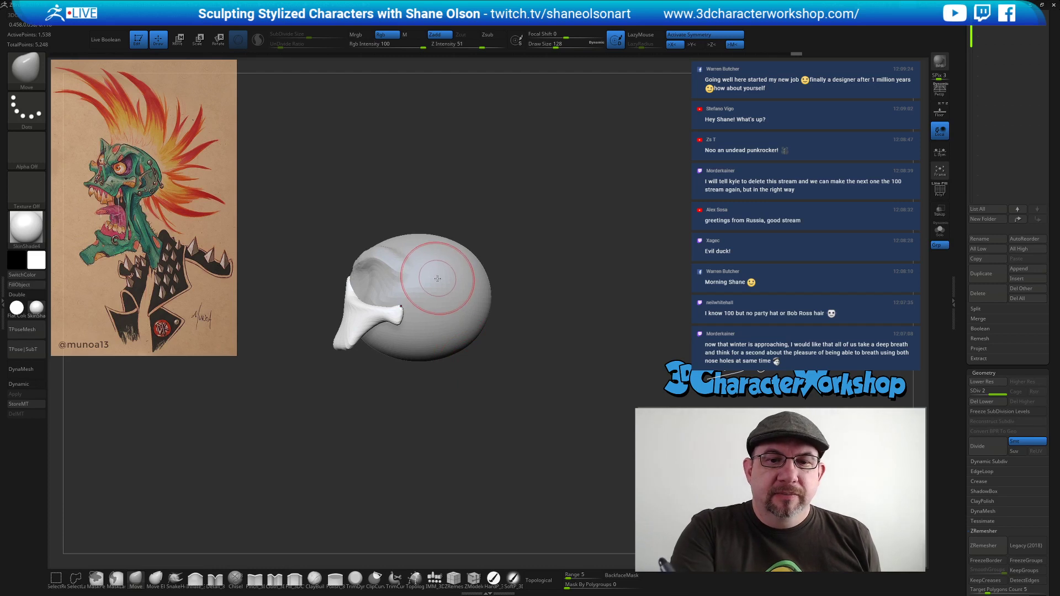
left_click_drag(465, 415, 462, 394, "alt")
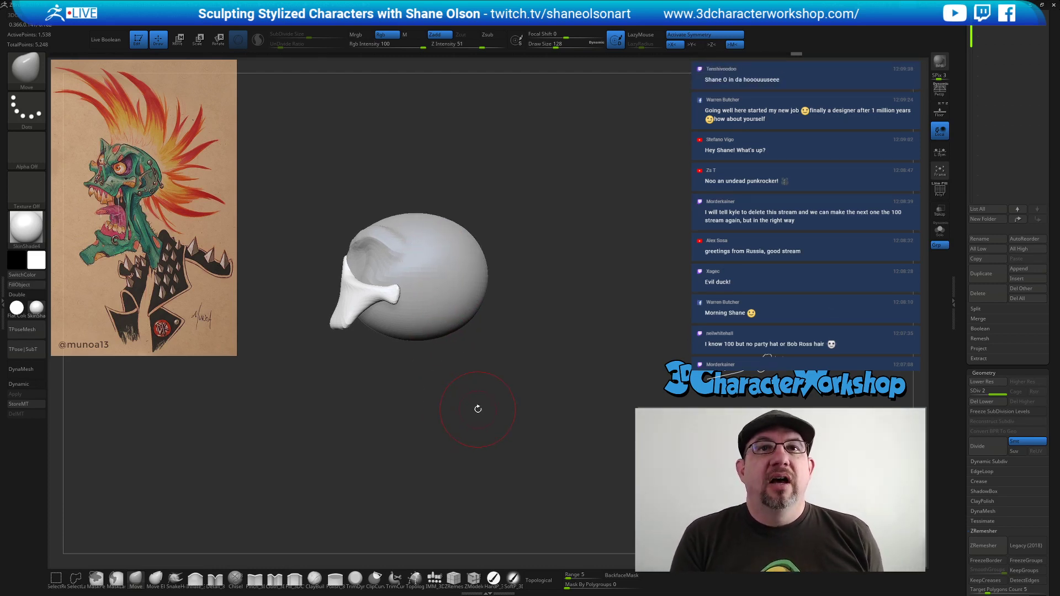
key("bracketleft")
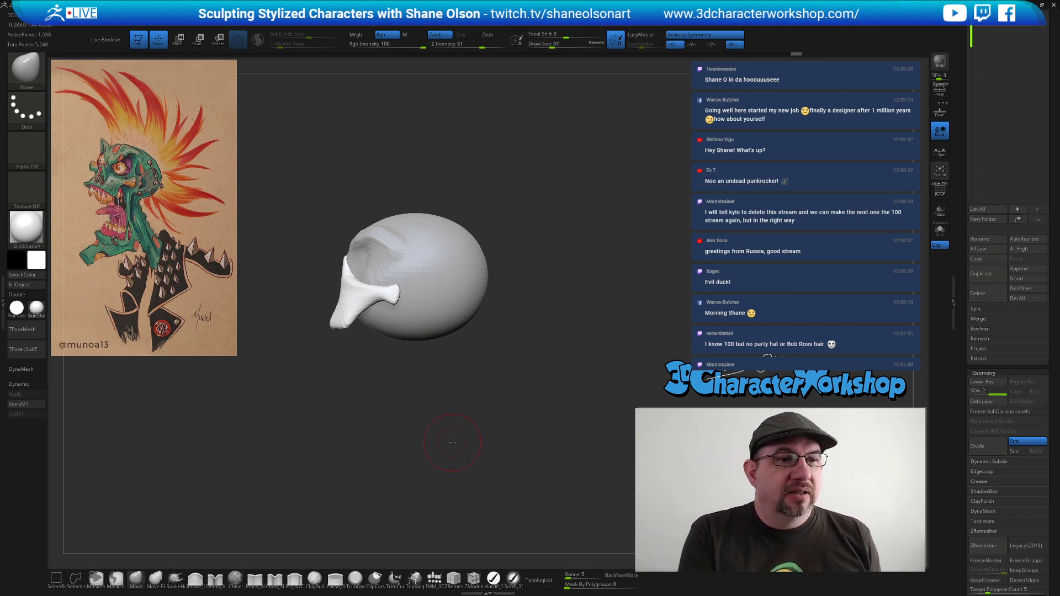
left_click_drag(453, 442, 454, 394, "alt")
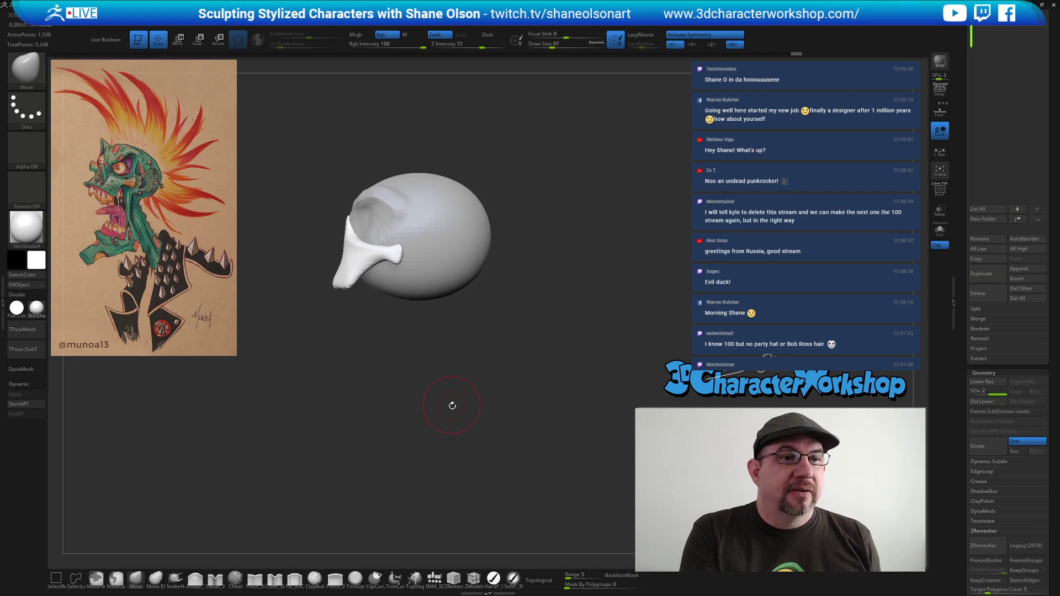
Make the cranium active and insert a QuadSphere-2 primitive on its underside for the lower jaw.
mouse_move(482, 423)
left_mouse_down()
mouse_move(473, 359)
mouse_move(470, 496)
left_mouse_up()
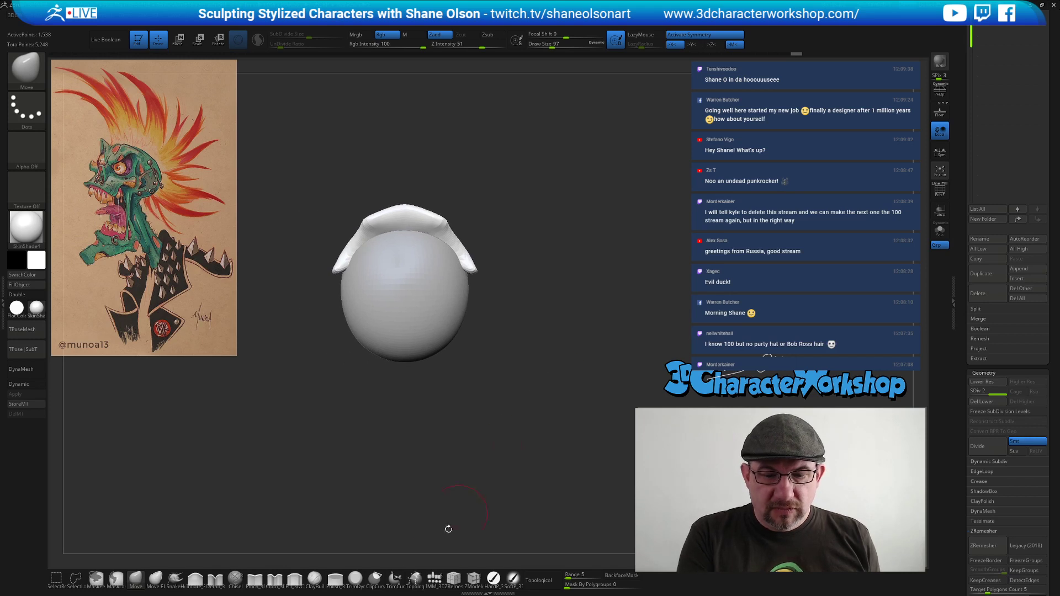
left_click(435, 579)
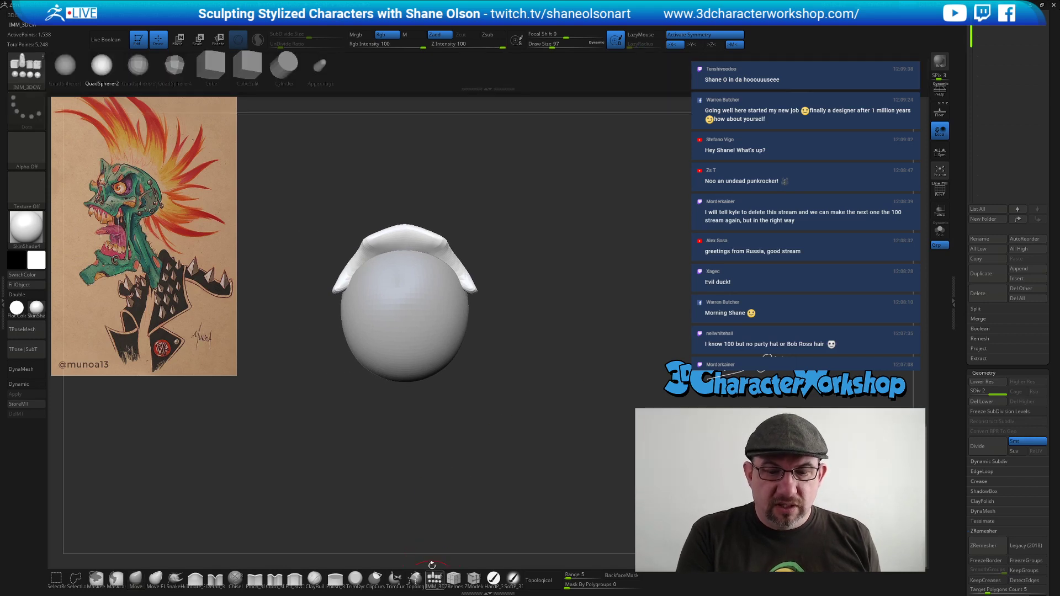
left_click(405, 311)
left_click(405, 304, "alt")
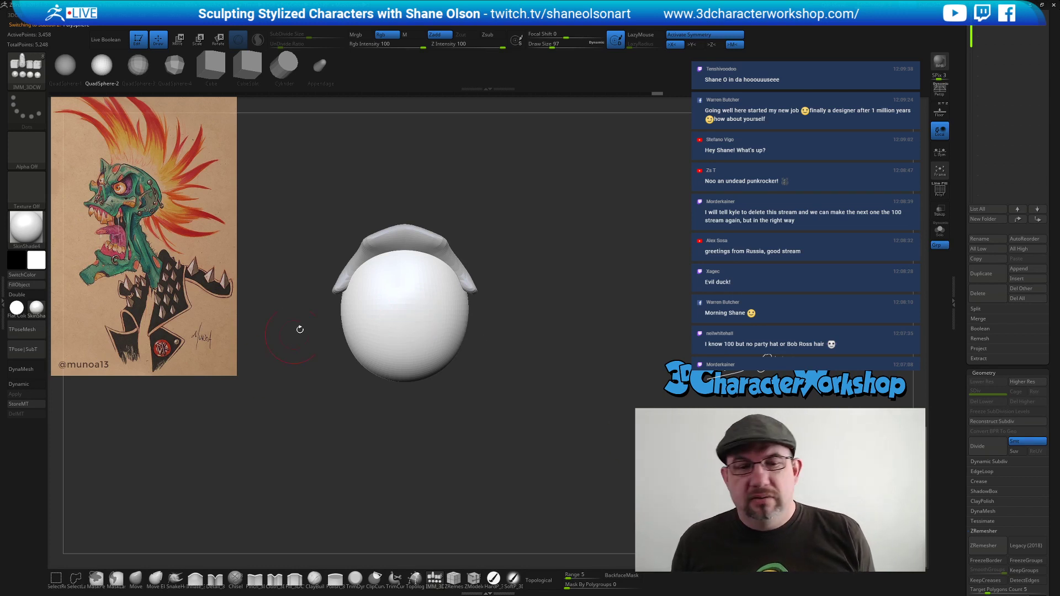
left_click_drag(403, 315, 469, 356)
left_click_drag(575, 360, 575, 383)
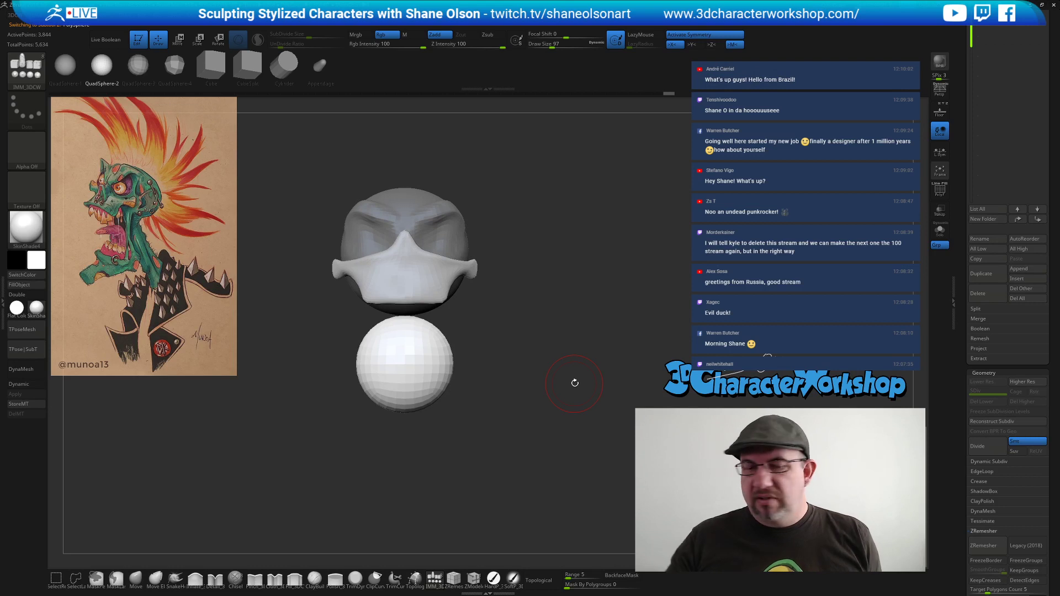
Position and flatten the inserted sphere beneath the upper jaw with the transform gizmo.
mouse_move(482, 400)
left_mouse_down()
mouse_move(473, 402)
mouse_move(490, 397)
left_mouse_up()
key("w")
left_click_drag(394, 309, 410, 309)
left_click_drag(457, 277, 443, 246)
left_click_drag(467, 351, 503, 348)
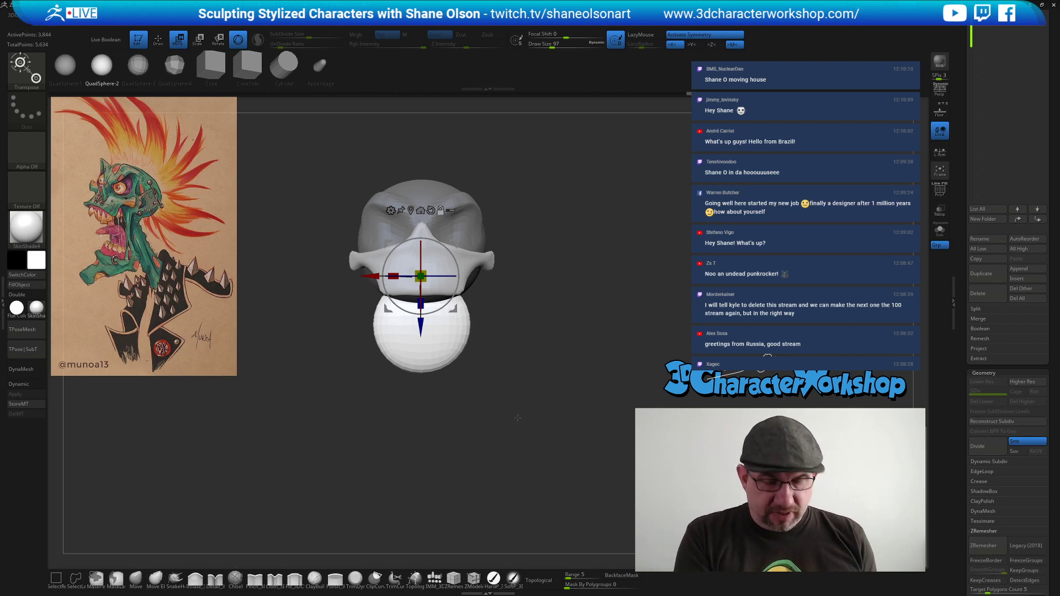
Split the unmasked sphere into its own subtool and make that subtool active.
key("space")
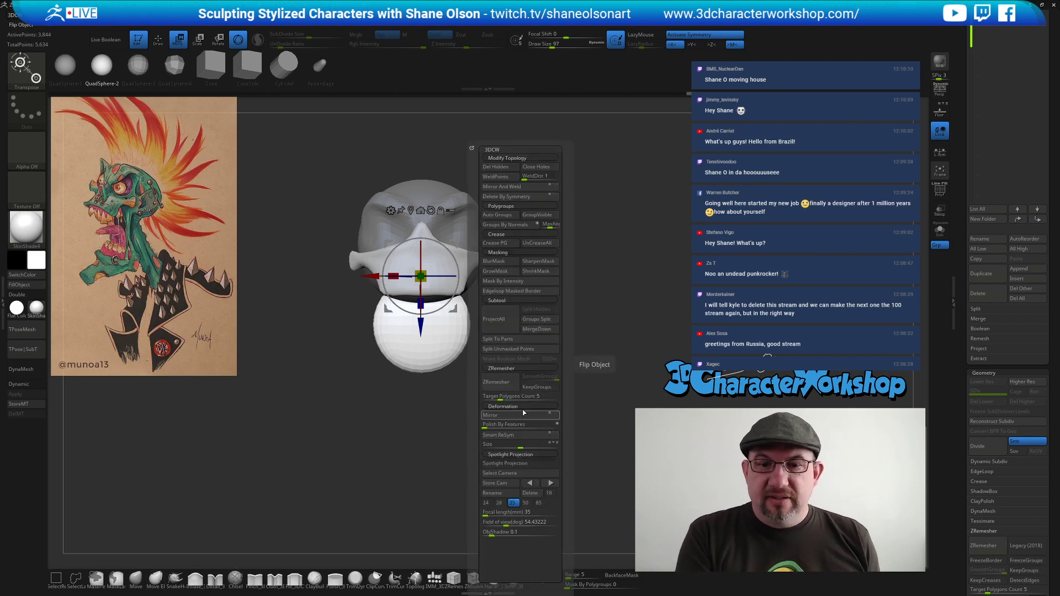
left_click(538, 352)
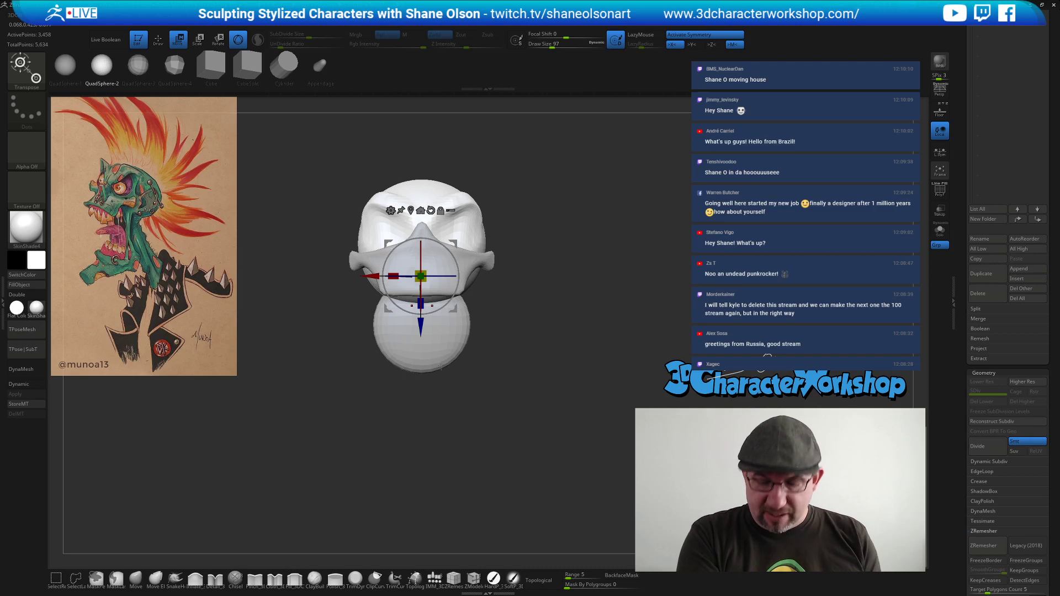
key("Down")
Shape the sphere into a curved, tapered lower jaw with the Move brush at draw size 177, checking front and side.
left_click(136, 579)
key("s")
mouse_move(492, 400)
left_mouse_down()
mouse_move(476, 401)
mouse_move(499, 402)
mouse_move(491, 414)
left_mouse_up()
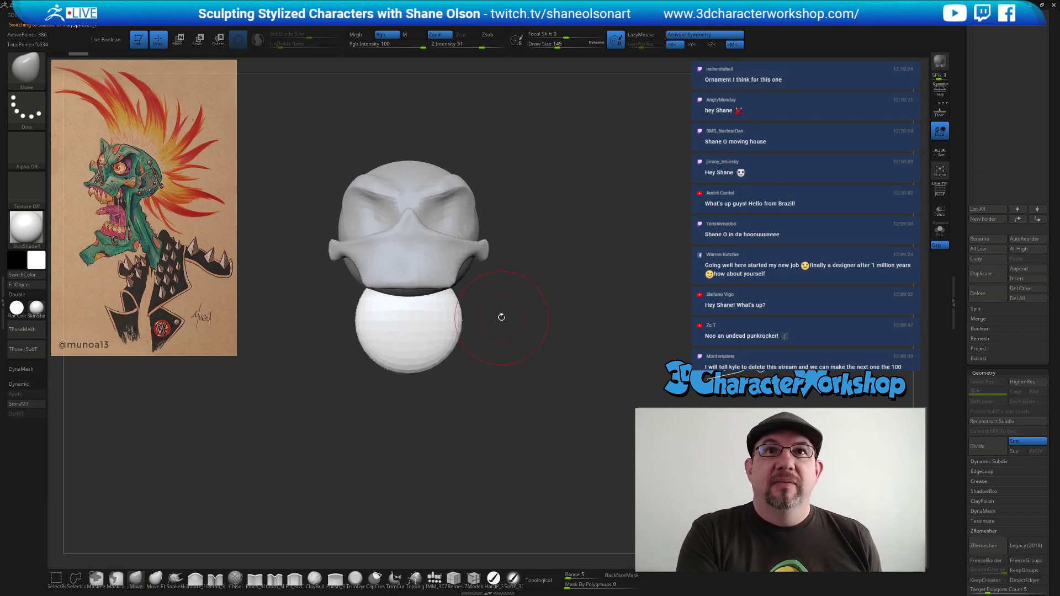
key("bracketright")
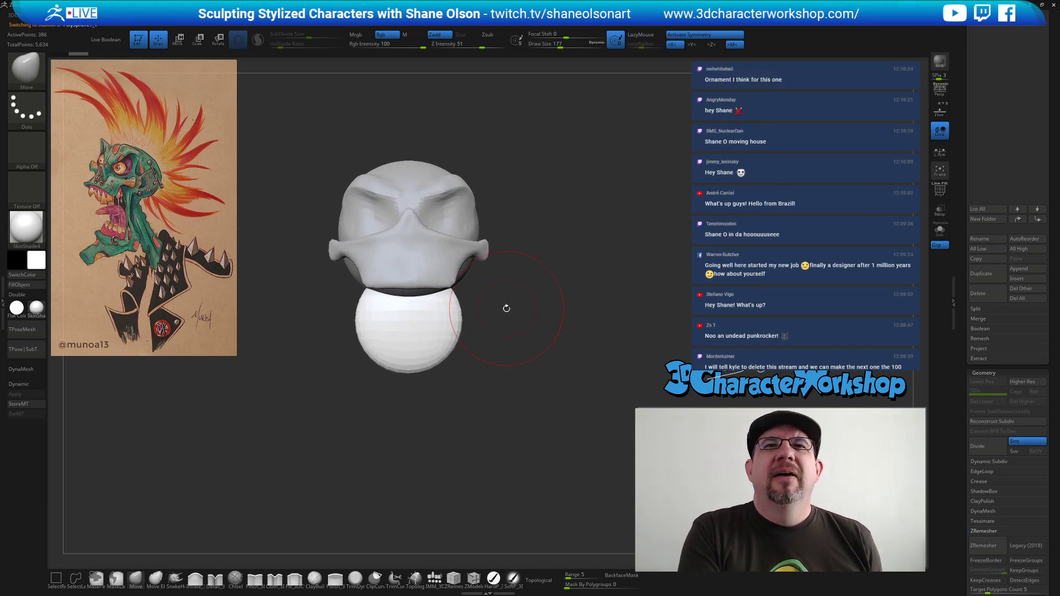
left_click_drag(506, 308, 500, 325, "alt")
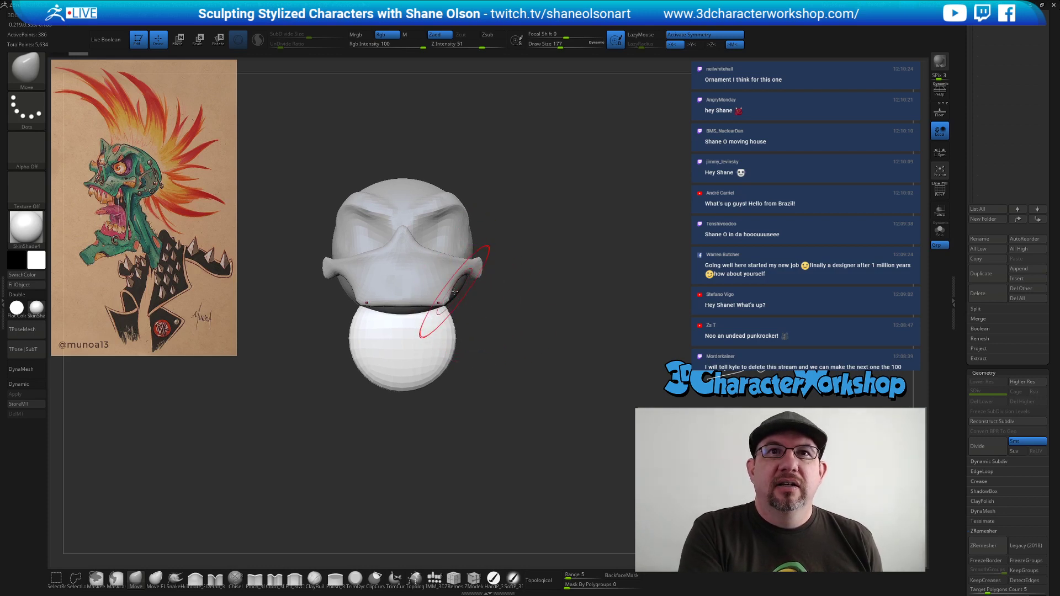
left_click_drag(447, 320, 458, 316)
left_click_drag(530, 357, 460, 367)
left_click_drag(476, 412, 484, 413, "alt")
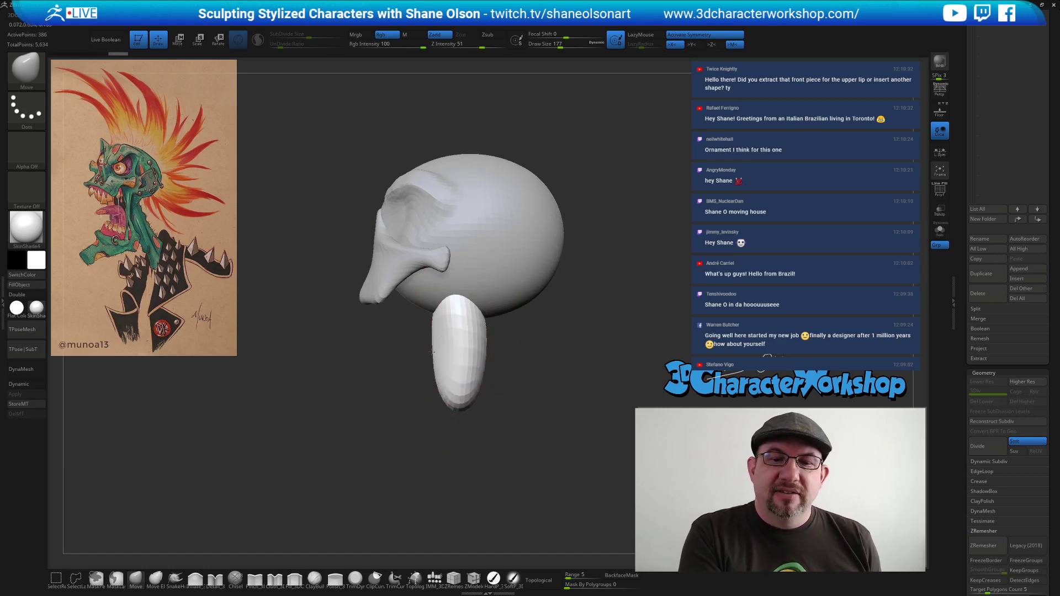
mouse_move(440, 351)
left_mouse_down()
mouse_move(495, 385)
mouse_move(483, 432)
mouse_move(487, 415)
left_mouse_up()
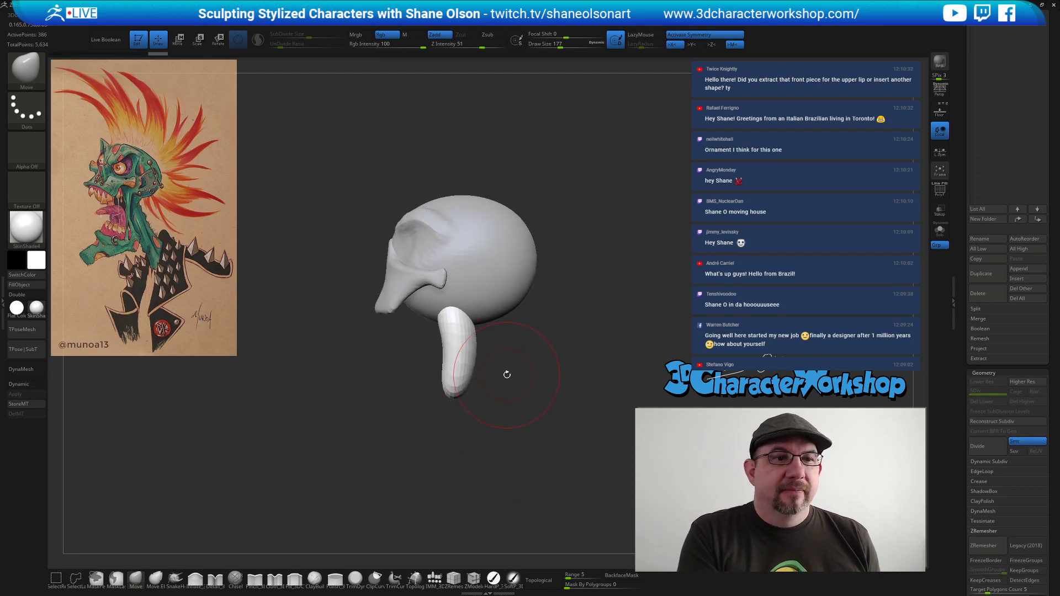
left_click_drag(468, 319, 506, 319)
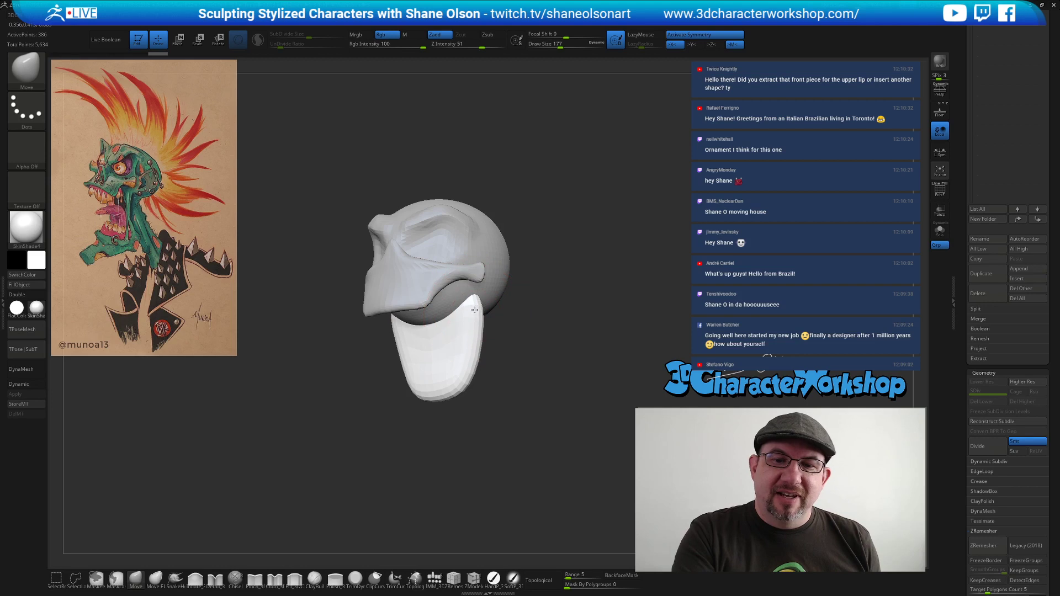
Subdivide the lower jaw once and stretch it downward and forward with the Move brush at draw size 223.
key("ctrl+d")
mouse_move(499, 438)
left_mouse_down()
mouse_move(484, 434)
mouse_move(501, 417)
mouse_move(450, 432)
left_mouse_up()
key("s")
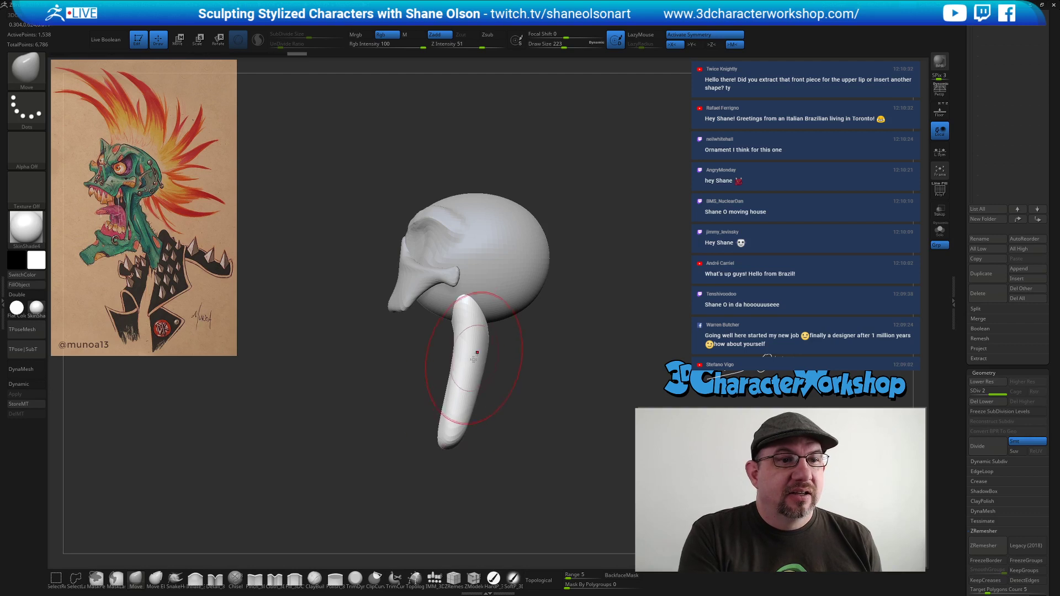
left_click_drag(466, 359, 460, 327)
left_click_drag(462, 393, 458, 395)
Refine the lower jaw's side profile at draw size 167 and smooth its surface.
key("s")
mouse_move(499, 436)
left_mouse_down()
mouse_move(461, 409)
mouse_move(461, 422)
left_mouse_up()
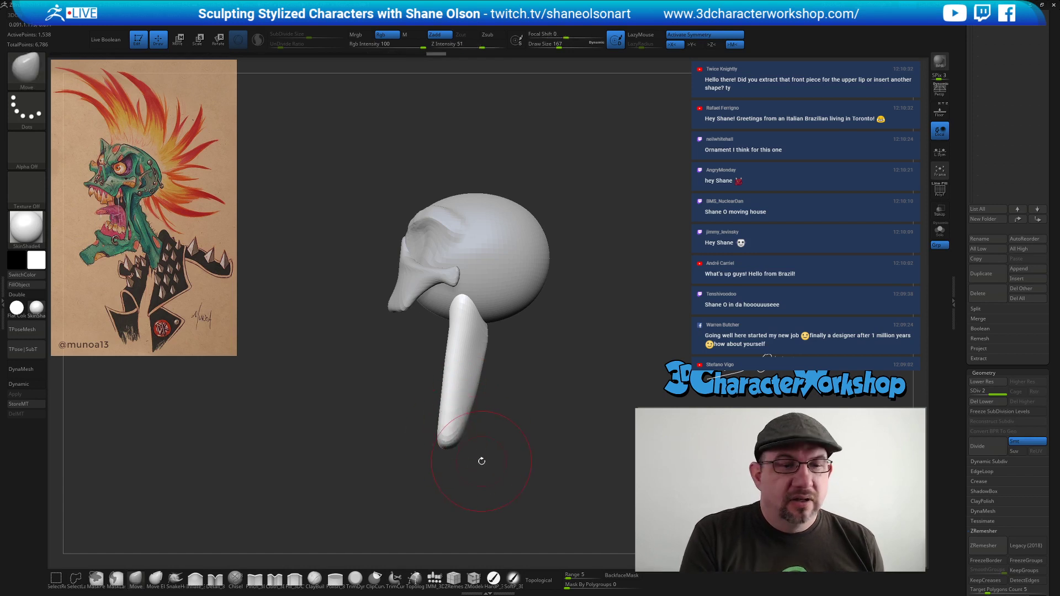
mouse_move(480, 460)
left_mouse_down()
mouse_move(479, 447)
mouse_move(499, 450)
mouse_move(499, 412)
left_mouse_up()
left_click_drag(451, 377, 457, 349, "shift")
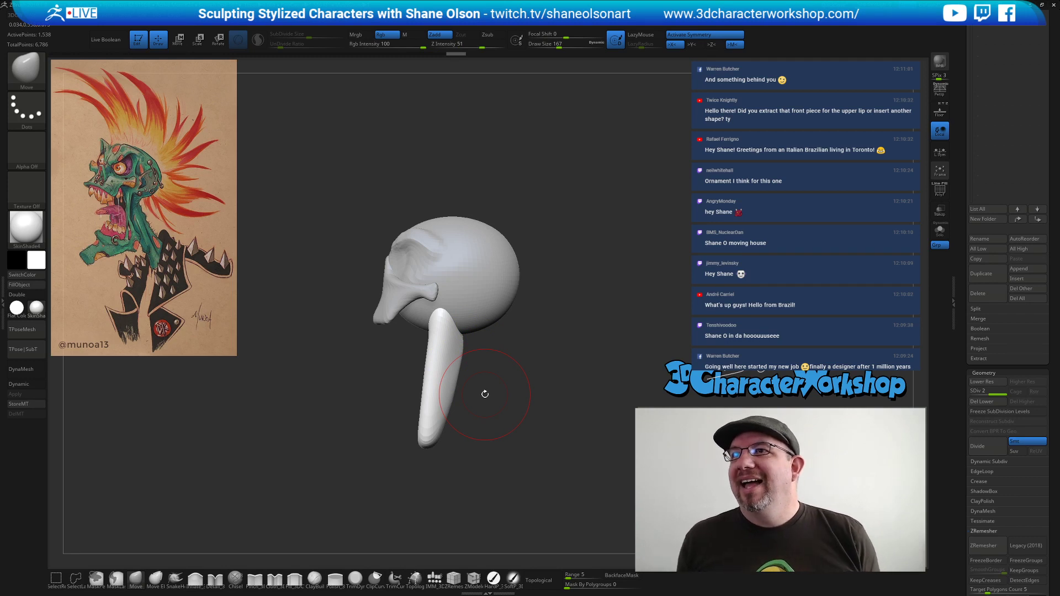
left_click_drag(568, 298, 427, 352)
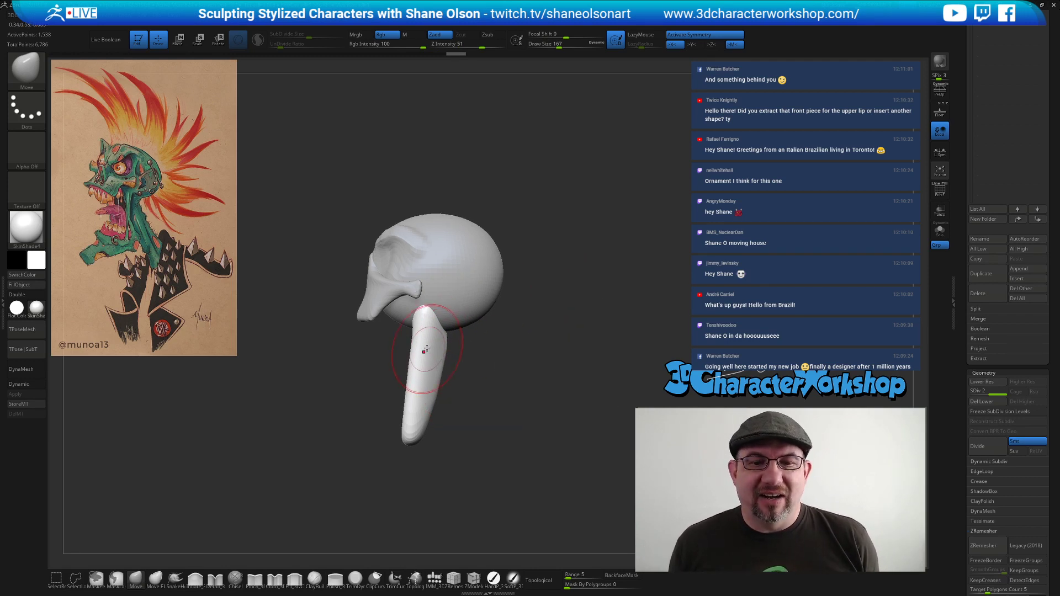
left_click_drag(498, 422, 496, 419)
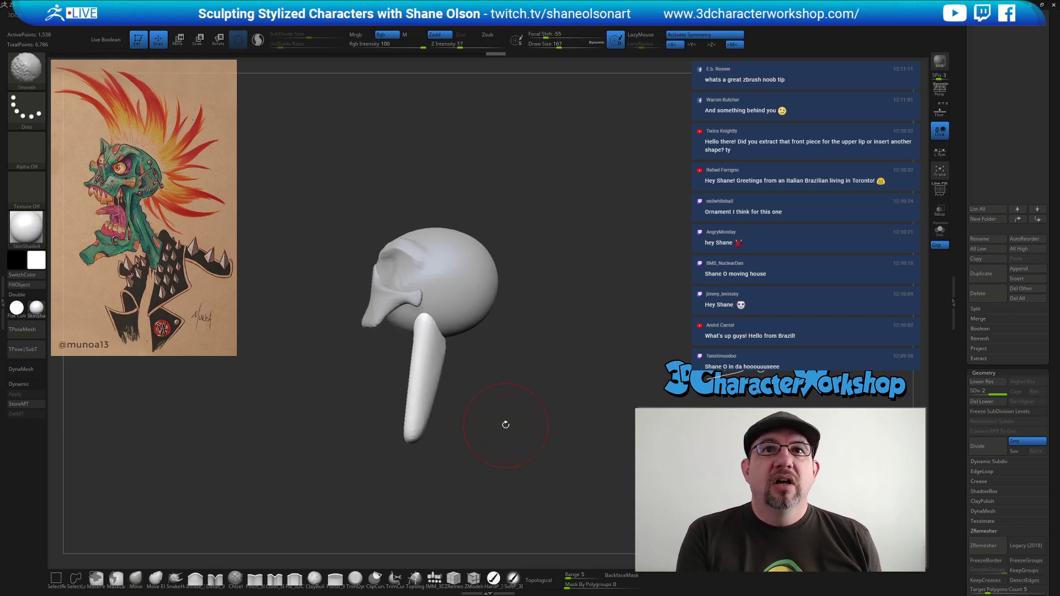
mouse_move(504, 390)
left_mouse_down()
mouse_move(504, 425)
mouse_move(518, 413)
left_mouse_up()
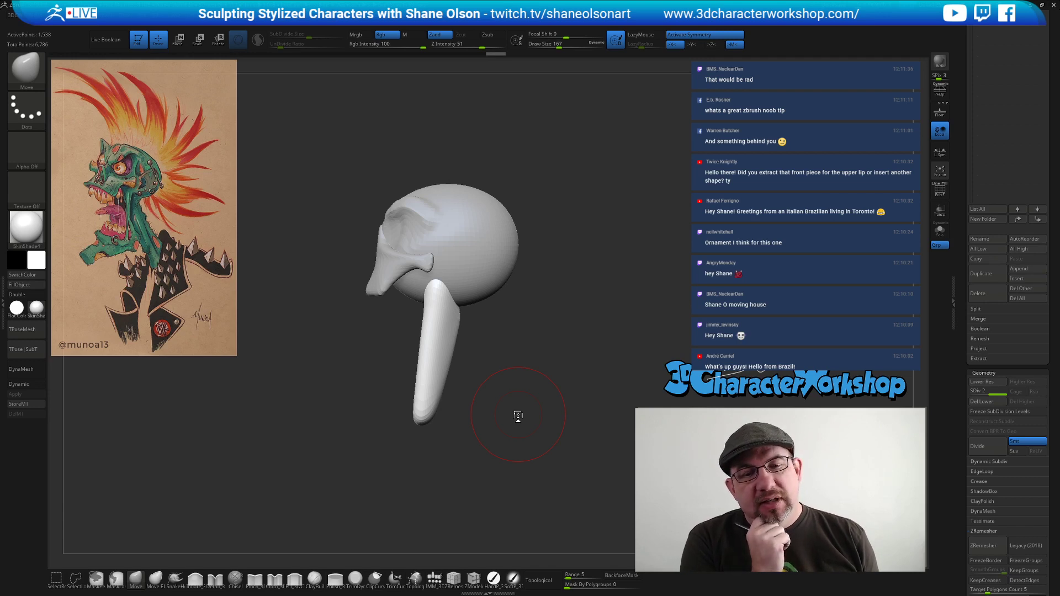
mouse_move(512, 453)
left_mouse_down()
mouse_move(563, 457)
mouse_move(529, 457)
mouse_move(547, 421)
left_mouse_up()
key("shift")
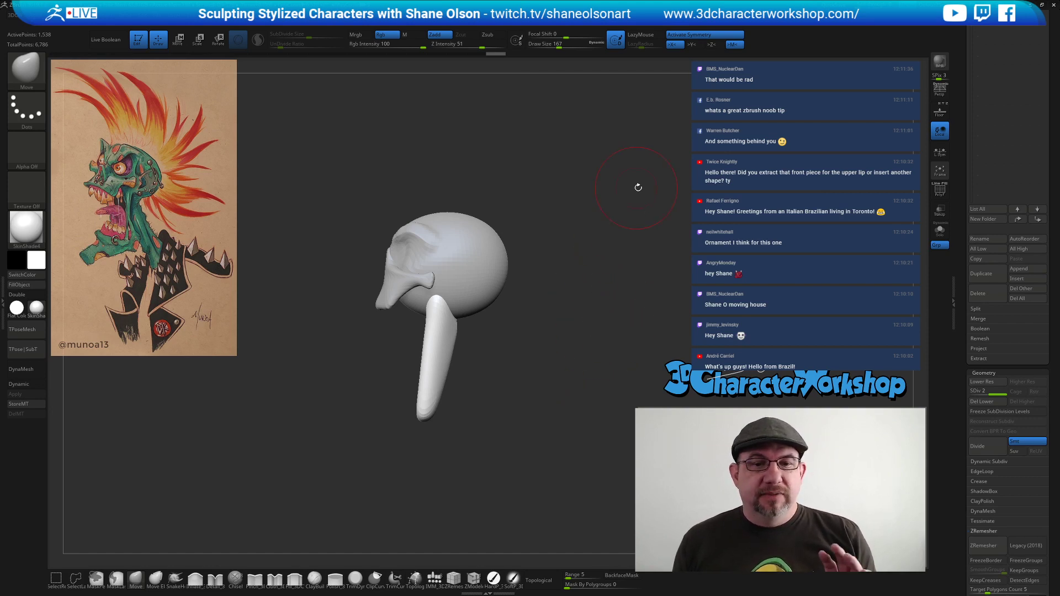
Show the 20 cm ruler subtool and compare the head's scale with it from the front and side.
scroll(1042, 172, "up", 5)
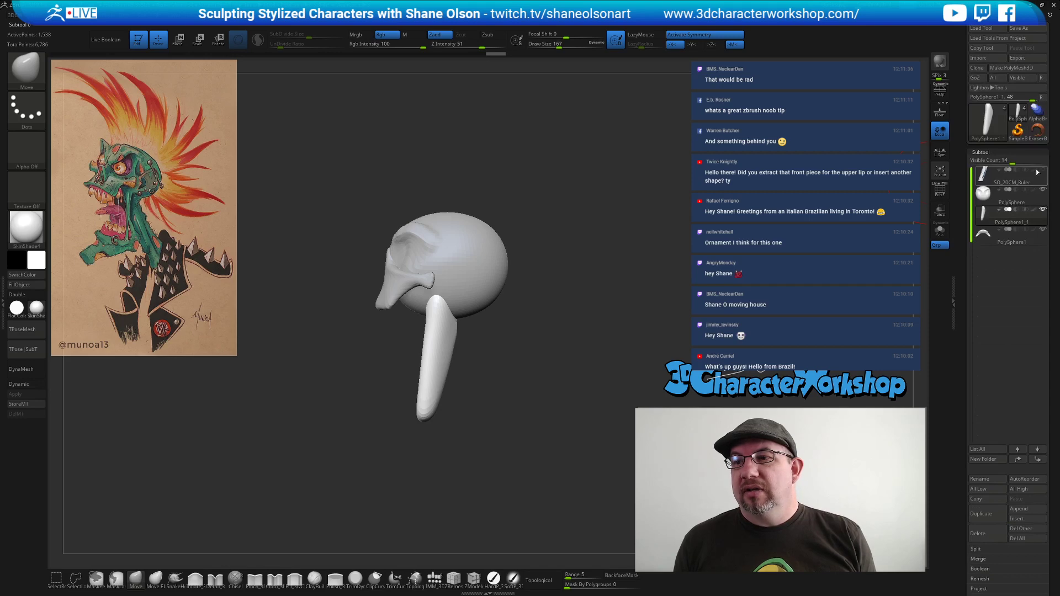
left_click(1042, 172)
left_click_drag(627, 183, 595, 327, "alt")
left_click_drag(595, 326, 544, 280)
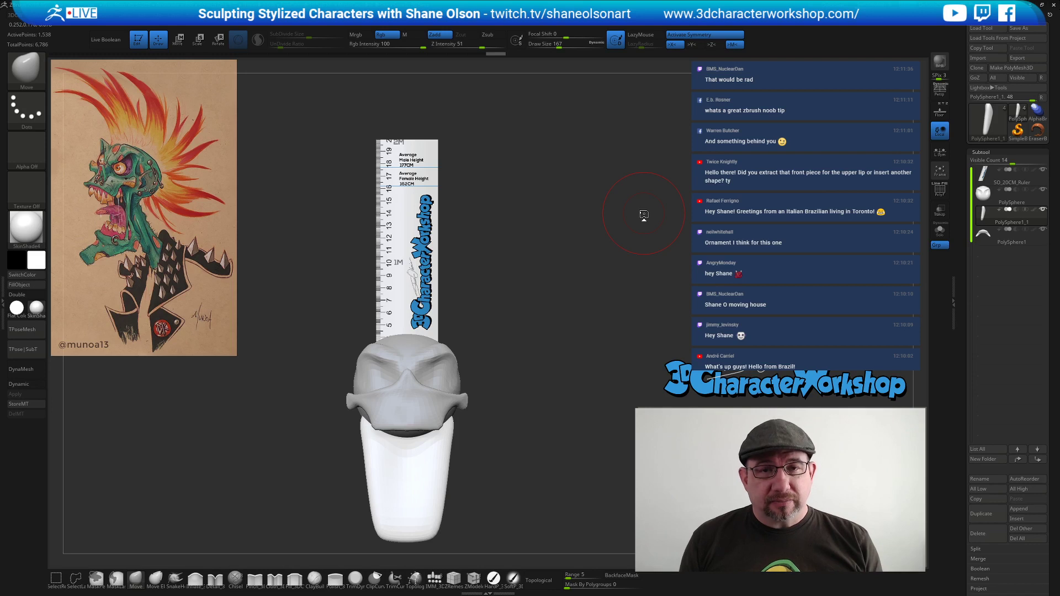
left_click_drag(645, 246, 624, 227)
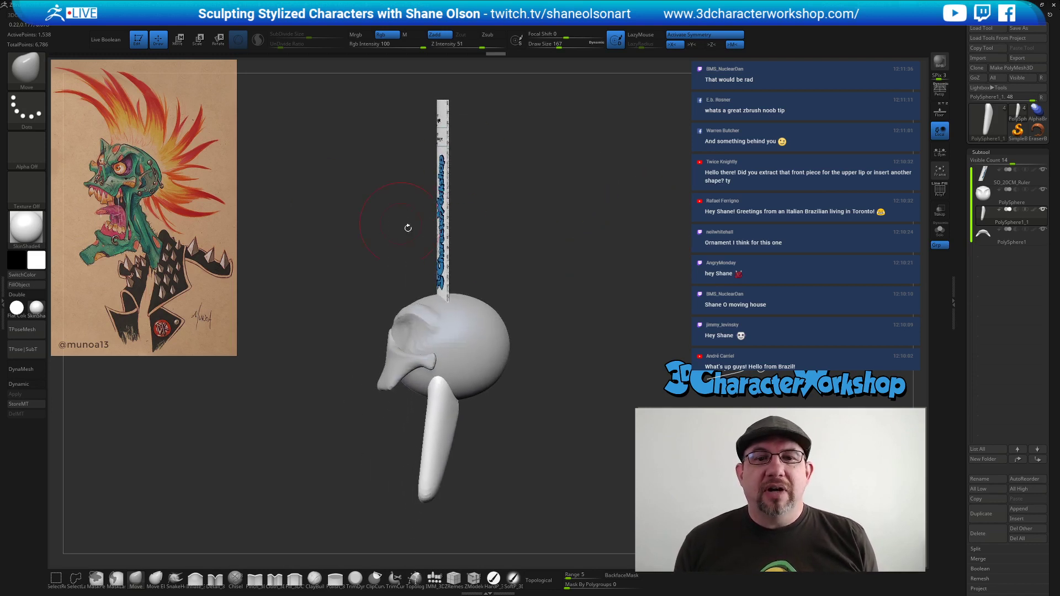
View the LightBox project files, close LightBox, and hide the ruler subtool.
key("comma")
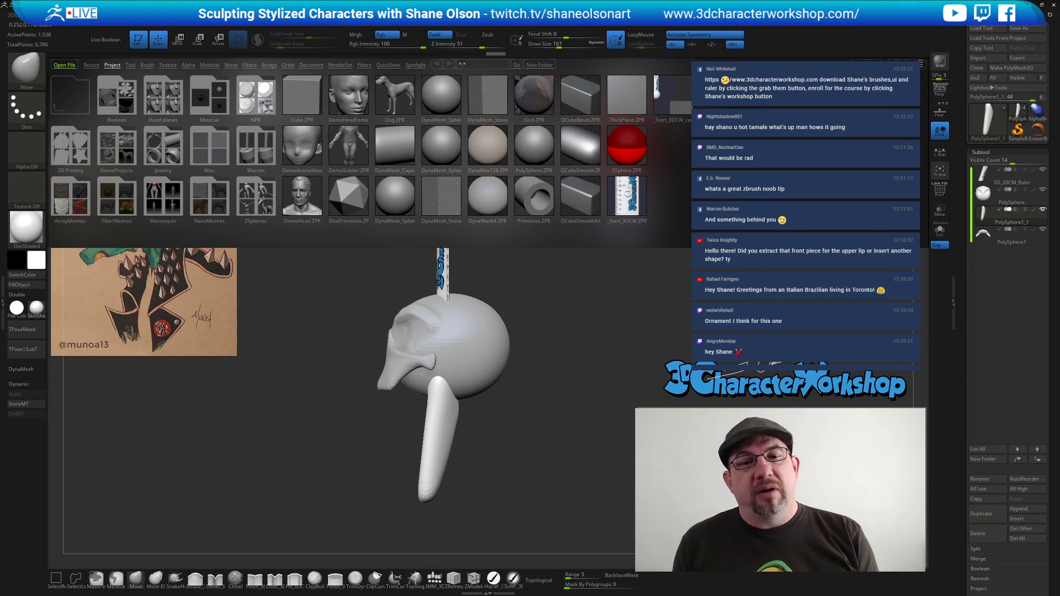
key("comma")
left_click_drag(589, 303, 597, 240)
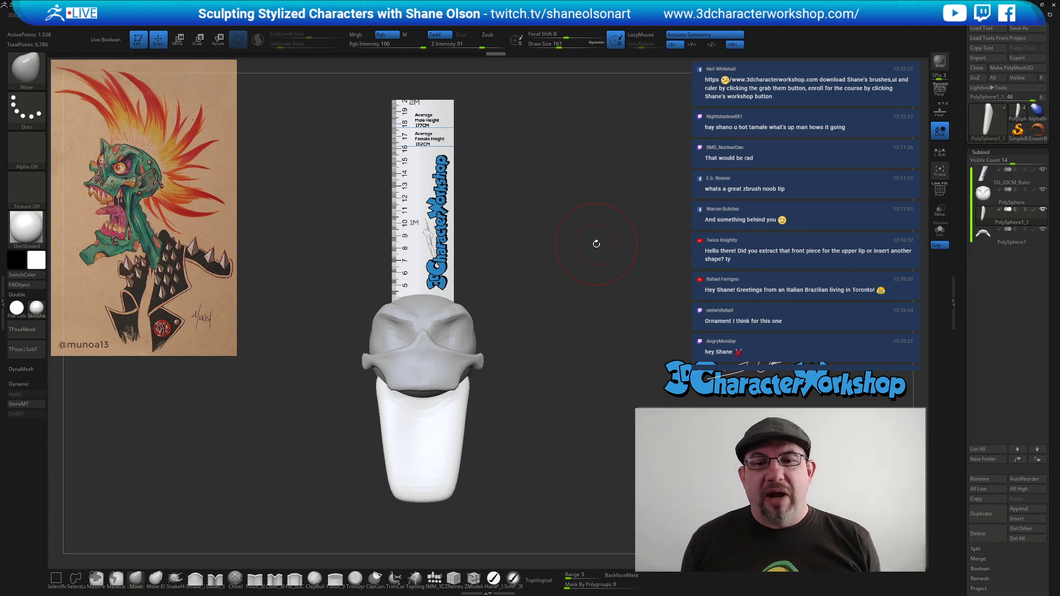
left_click(1042, 170)
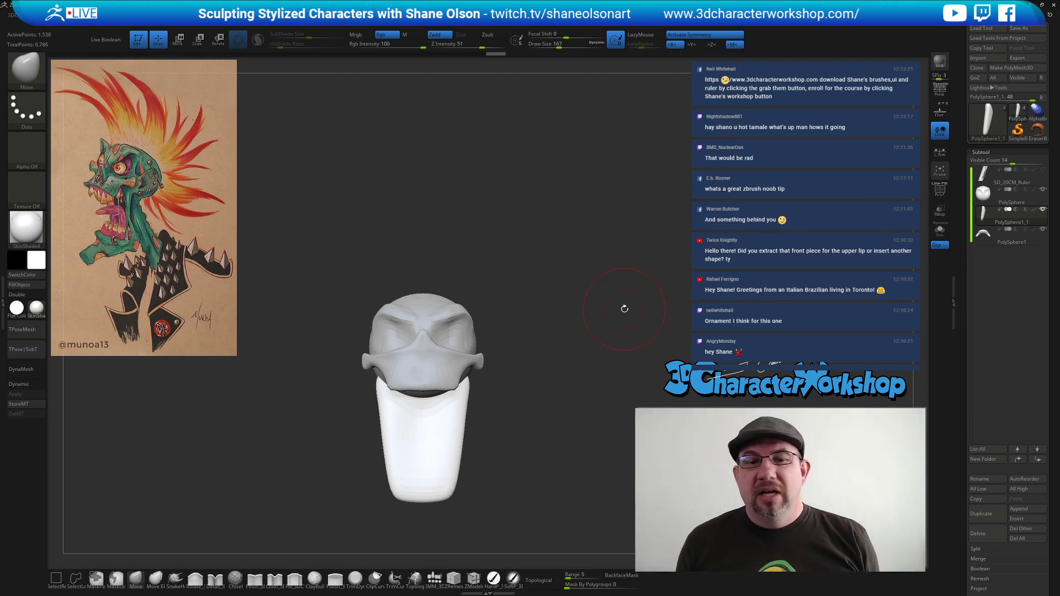
Switch to the SnakeHook brush and turn on Sculptris Pro for working on the lower jaw.
mouse_move(582, 326)
left_mouse_down()
mouse_move(591, 343)
mouse_move(588, 318)
left_mouse_up()
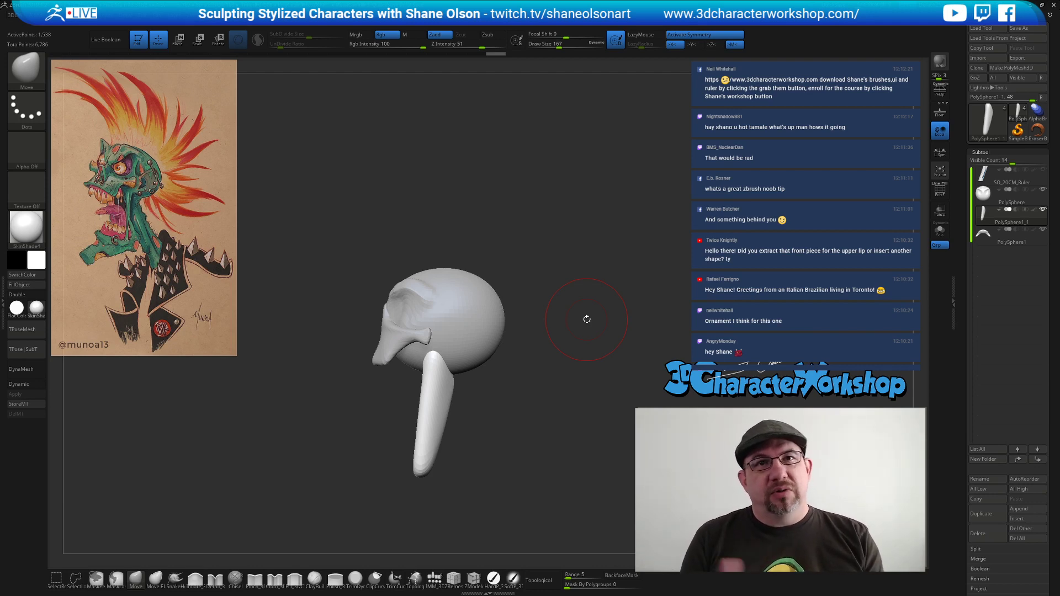
left_click_drag(588, 306, 595, 327, "alt")
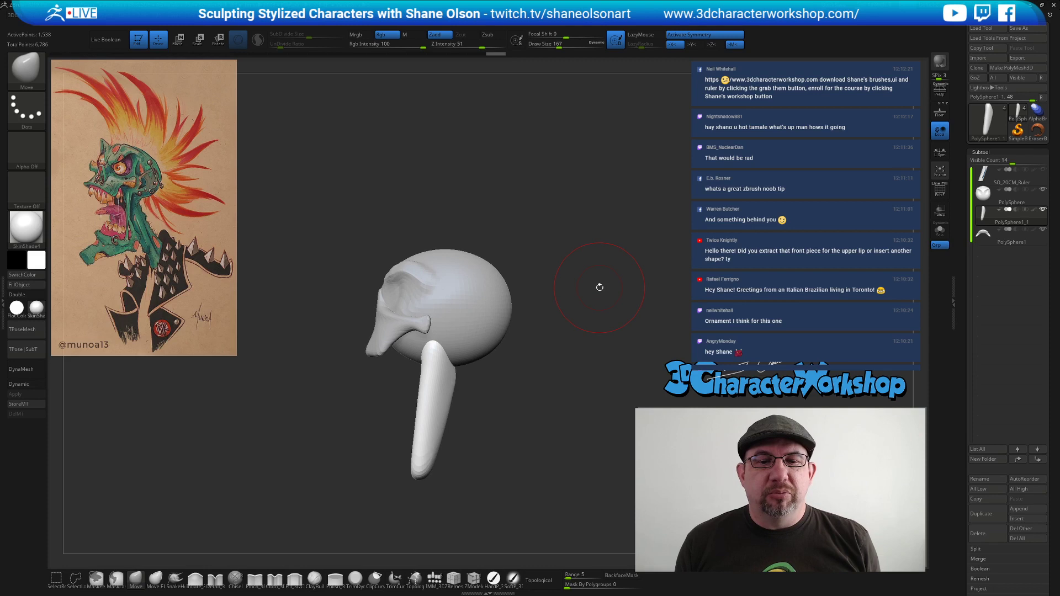
left_click_drag(599, 287, 475, 397)
left_click_drag(505, 446, 499, 412, "alt")
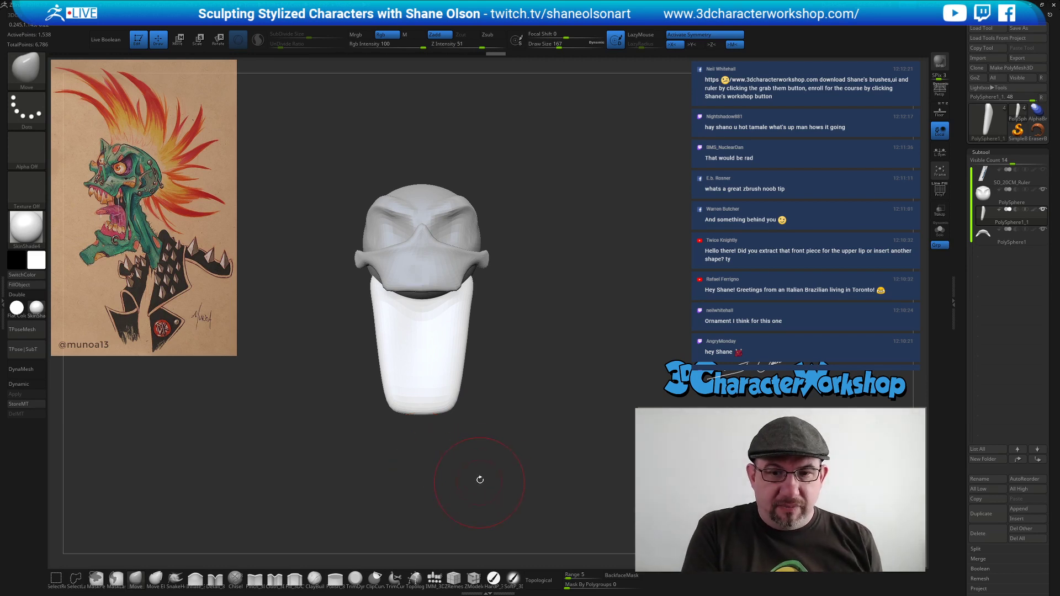
left_click(176, 578)
left_click(258, 39)
mouse_move(520, 415)
left_mouse_down()
mouse_move(462, 412)
mouse_move(504, 425)
left_mouse_up()
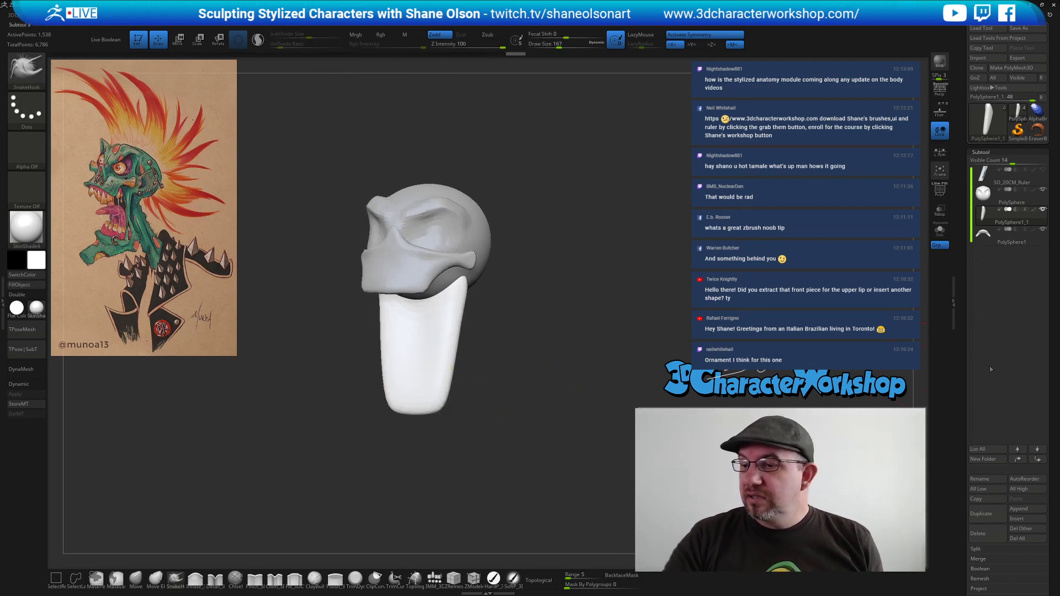
Delete the lower jaw's lower subdivision levels and pull its chin end downward with the SnakeHook brush.
left_click_drag(961, 466, 962, 331)
left_click(986, 505)
left_click_drag(409, 400, 413, 417)
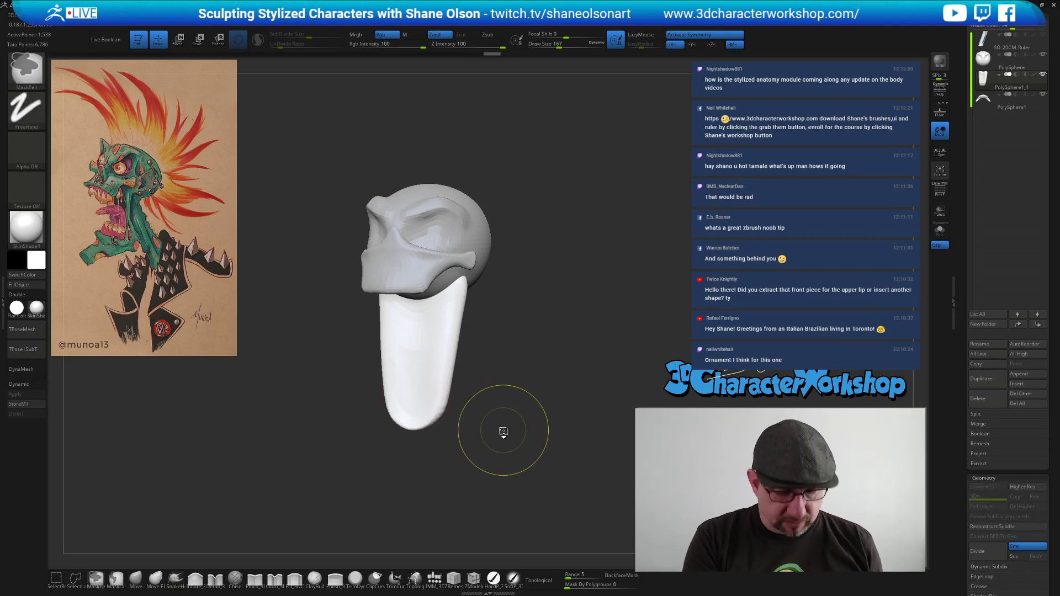
Undo the last SnakeHook pull on the lower jaw and display its polygon wireframe.
key("ctrl+z")
key("shift")
key("shift+f")
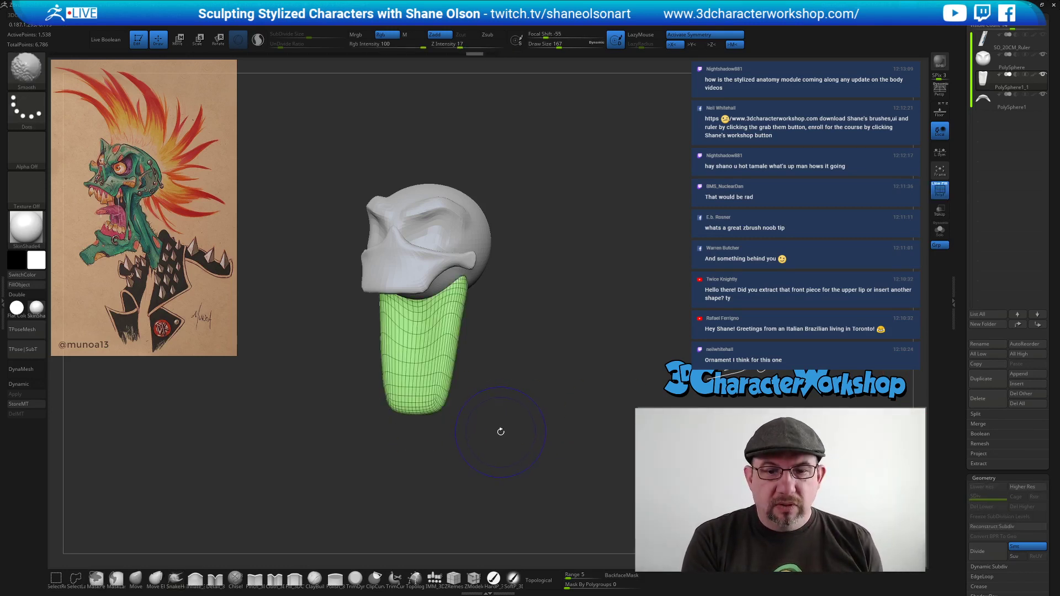
Turn on Sculptris Pro and pull the lower jaw's bottom end forward into a long chin with the SnakeHook brush.
left_click(264, 46)
left_click_drag(486, 429, 511, 403)
mouse_move(510, 403)
left_mouse_down()
mouse_move(445, 381)
mouse_move(453, 376)
left_mouse_up()
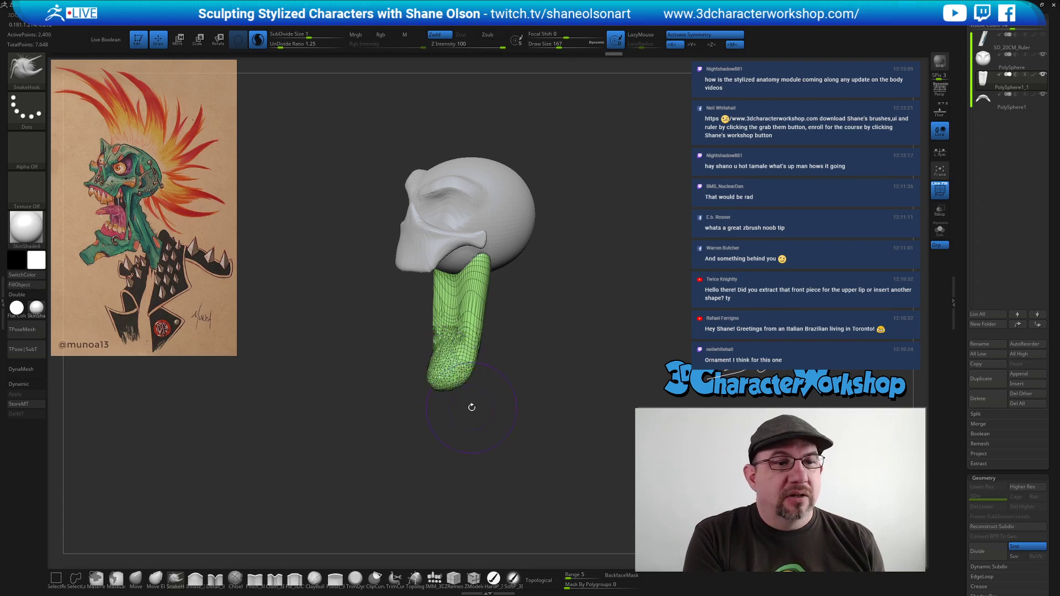
mouse_move(486, 408)
left_mouse_down()
mouse_move(440, 408)
mouse_move(443, 426)
mouse_move(407, 391)
mouse_move(379, 394)
left_mouse_up()
key("s")
left_click(439, 419)
key("s")
left_click(413, 392)
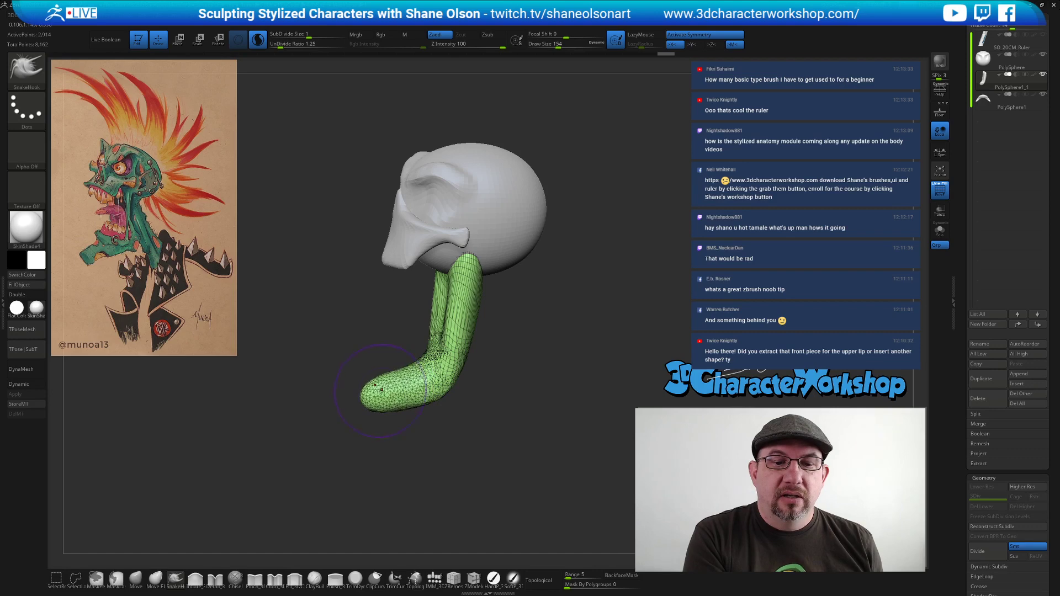
Pull out the rear corner of the lower jaw and refine the bend into the chin with a smaller SnakeHook brush.
left_click_drag(423, 428, 469, 381)
left_click_drag(486, 423, 465, 424)
left_click_drag(465, 375, 459, 387)
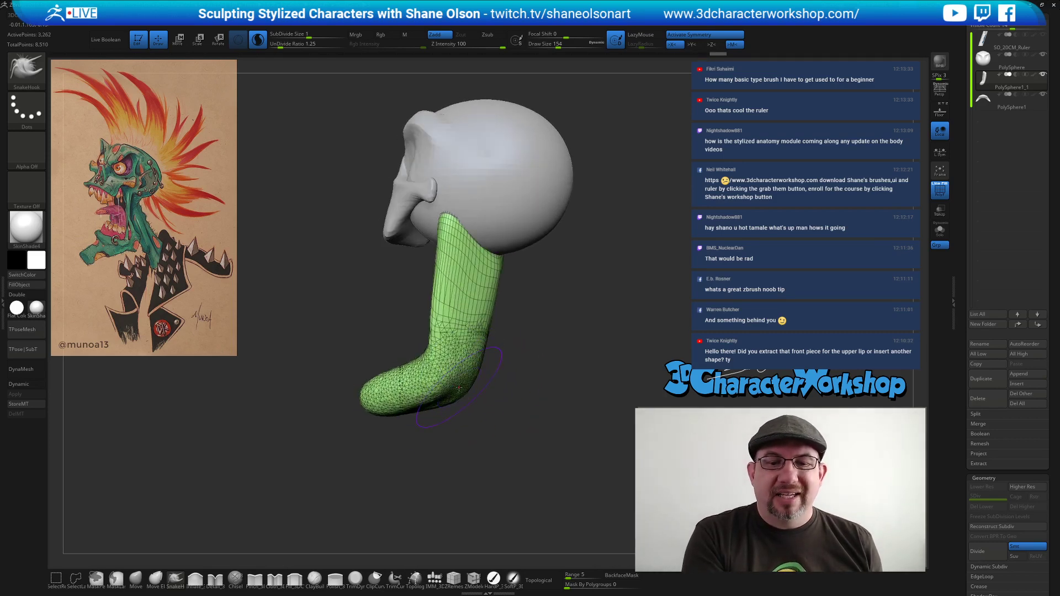
key("bracketleft")
mouse_move(463, 395)
left_mouse_down()
mouse_move(473, 412)
mouse_move(471, 390)
mouse_move(489, 438)
mouse_move(508, 431)
mouse_move(469, 399)
left_mouse_up()
mouse_move(489, 442)
left_mouse_down()
mouse_move(476, 442)
mouse_move(509, 429)
left_mouse_up()
key("s")
left_click_drag(424, 365, 415, 362)
key("s")
mouse_move(445, 434)
left_mouse_down()
mouse_move(470, 452)
mouse_move(457, 449)
mouse_move(489, 436)
left_mouse_up()
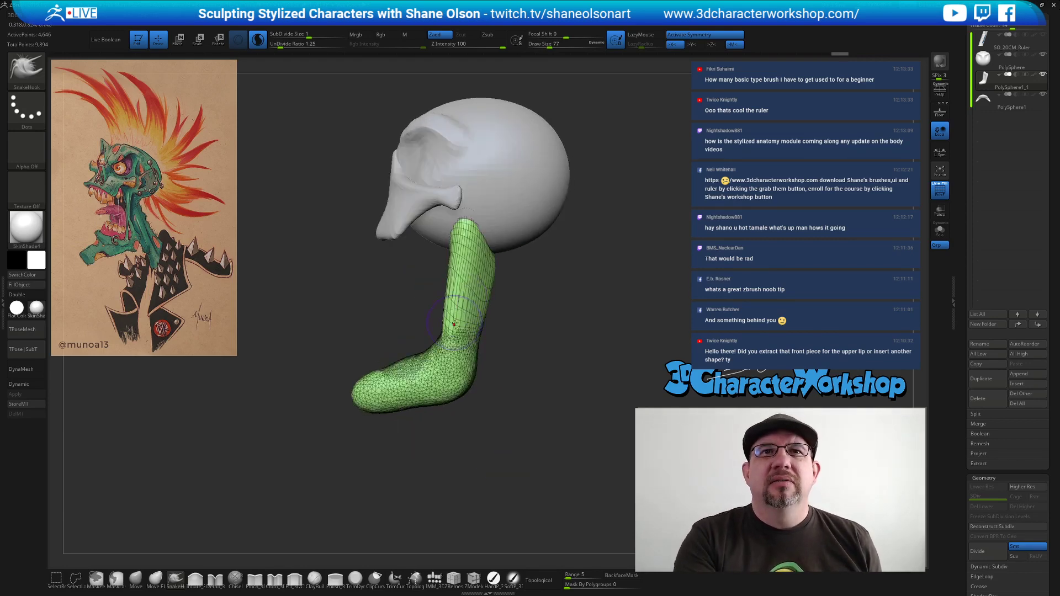
Smooth the front and back edges of the lower jaw's upright side section with dynamic tessellation.
right_click_drag(466, 298, 462, 287, "ctrl")
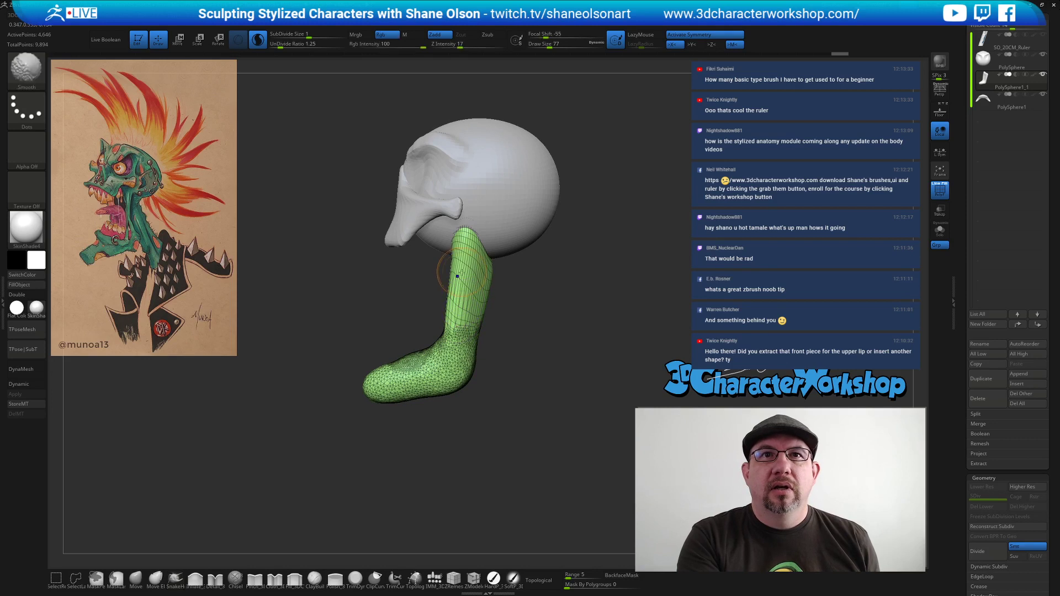
mouse_move(462, 303)
left_mouse_down("shift")
mouse_move(452, 330)
mouse_move(472, 370)
left_mouse_up("shift")
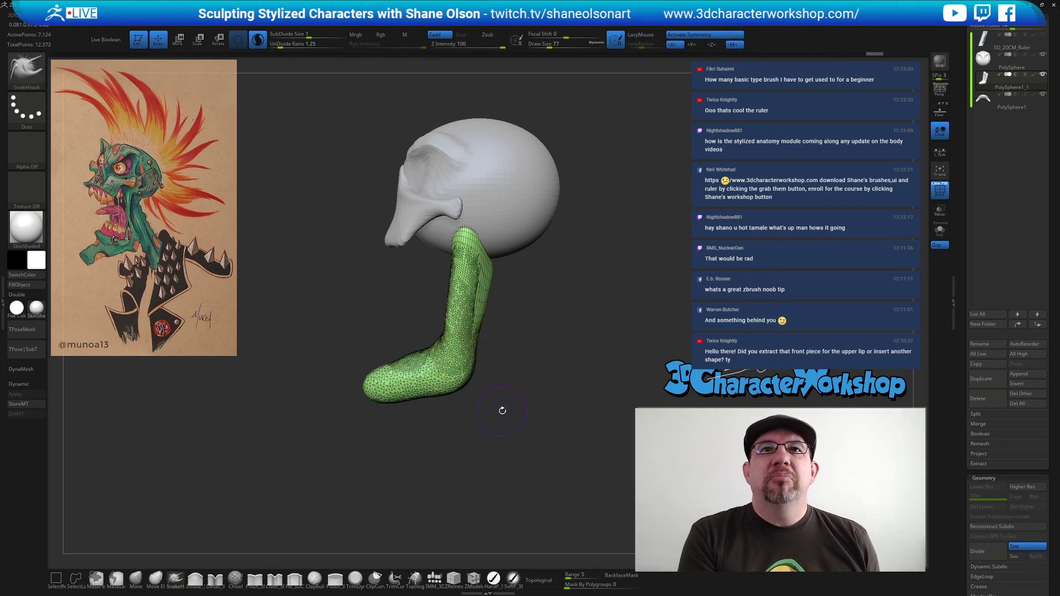
right_click_drag(514, 371, 497, 398, "alt")
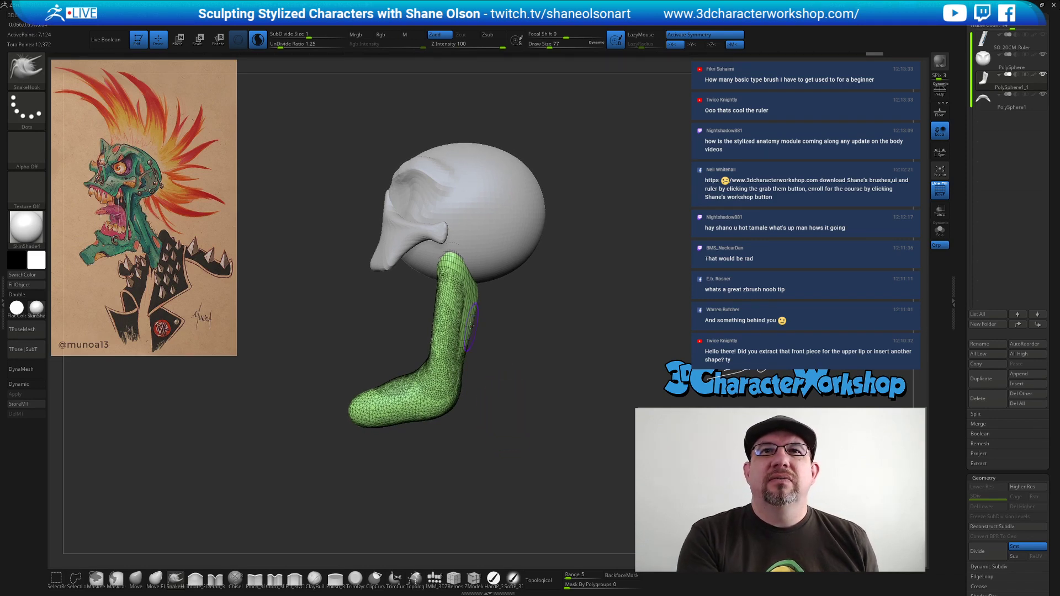
mouse_move(466, 312)
left_mouse_down("shift")
mouse_move(464, 351)
mouse_move(468, 309)
left_mouse_up("shift")
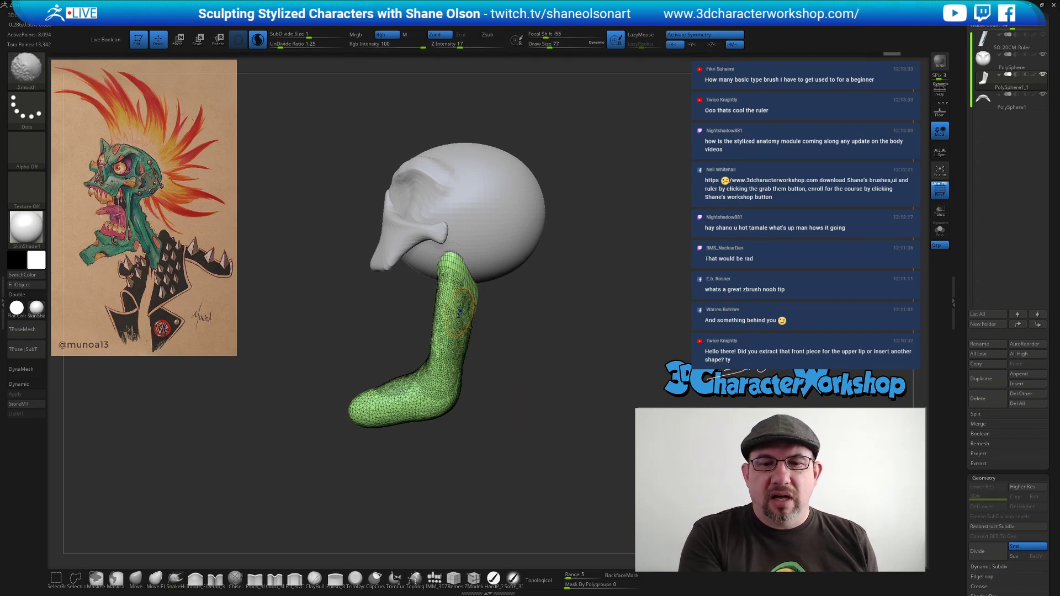
key("bracketright")
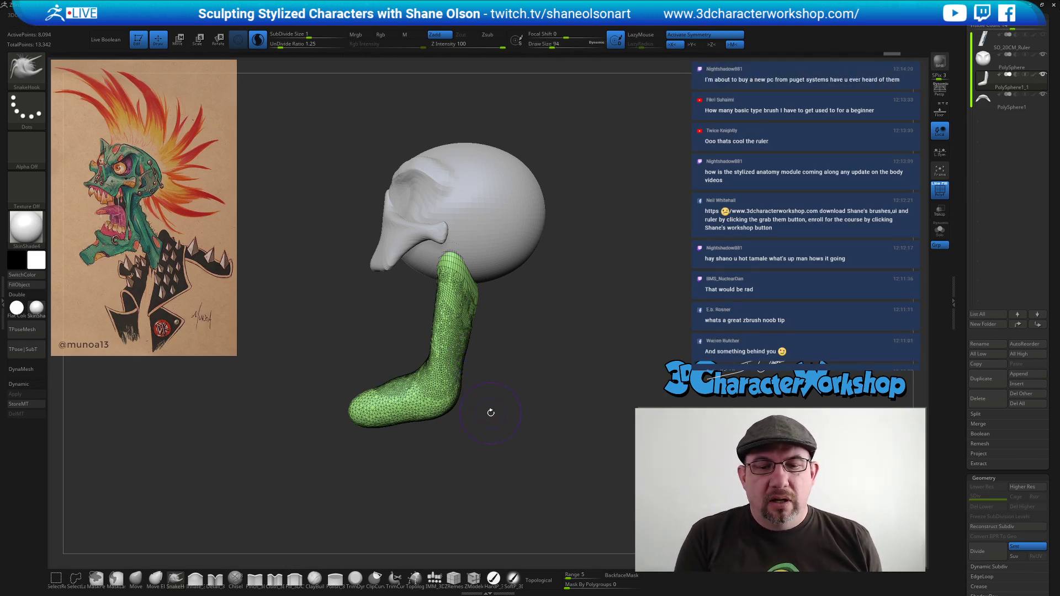
Smooth the top of the chin and the front surface of the lower jaw's upright section.
left_click_drag(504, 475, 523, 461)
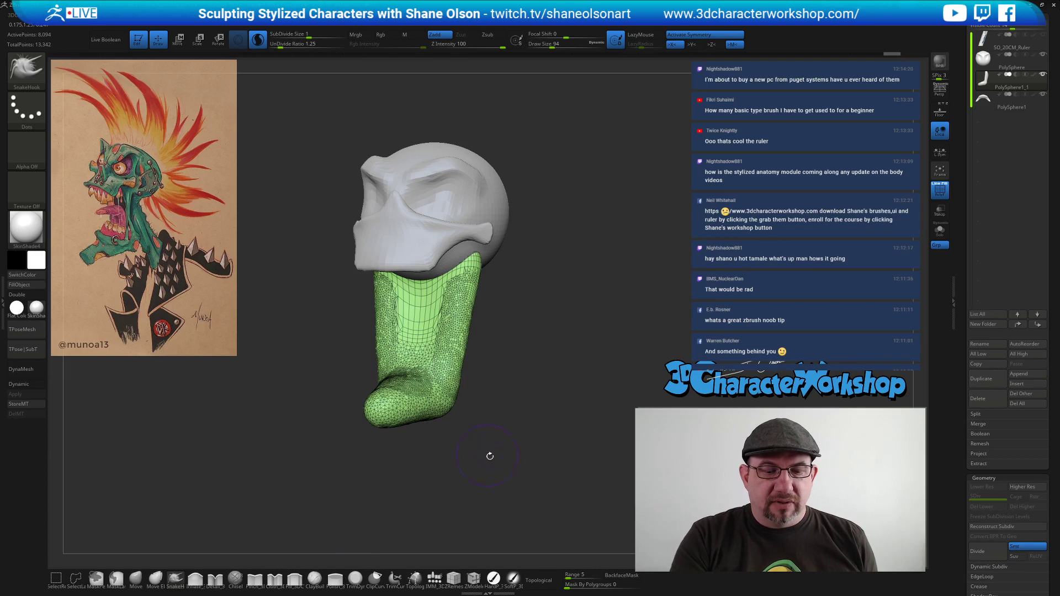
left_click_drag(494, 469, 472, 462)
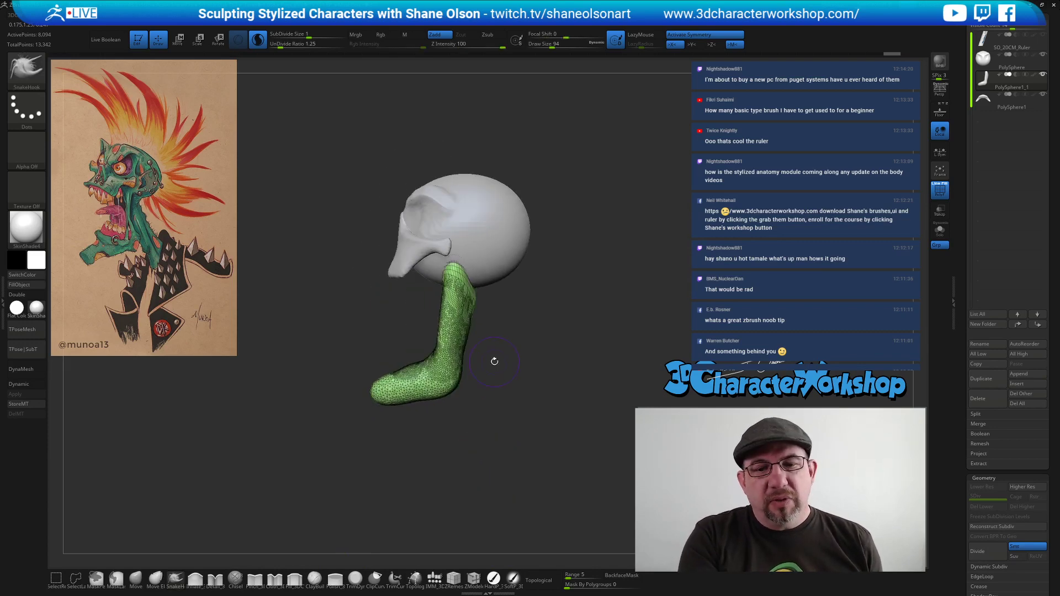
left_click_drag(494, 361, 481, 394)
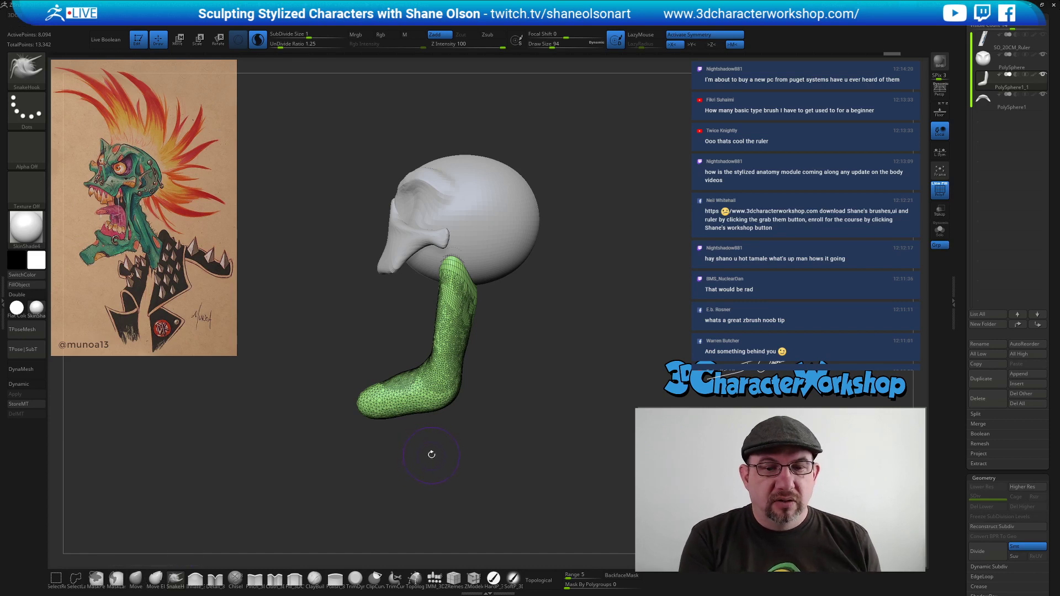
left_click_drag(429, 445, 403, 433)
mouse_move(393, 387)
left_mouse_down("shift")
mouse_move(365, 383)
mouse_move(412, 395)
mouse_move(441, 375)
mouse_move(423, 319)
left_mouse_up("shift")
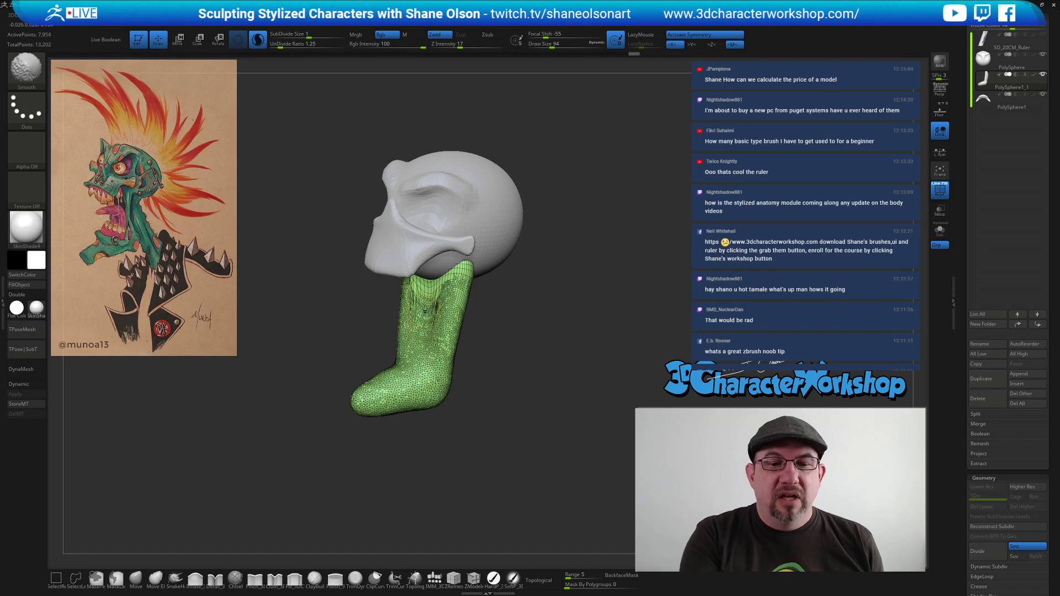
left_click_drag(487, 440, 453, 462)
mouse_move(446, 298)
left_mouse_down("shift")
mouse_move(434, 365)
mouse_move(398, 312)
left_mouse_up("shift")
left_click_drag(492, 448, 532, 457)
left_click_drag(499, 374, 521, 385)
mouse_move(521, 425)
left_mouse_down()
mouse_move(506, 416)
mouse_move(506, 429)
mouse_move(501, 420)
mouse_move(497, 440)
left_mouse_up()
Pull a raised lip ridge up from the top of the chin with a smaller SnakeHook brush.
key("s")
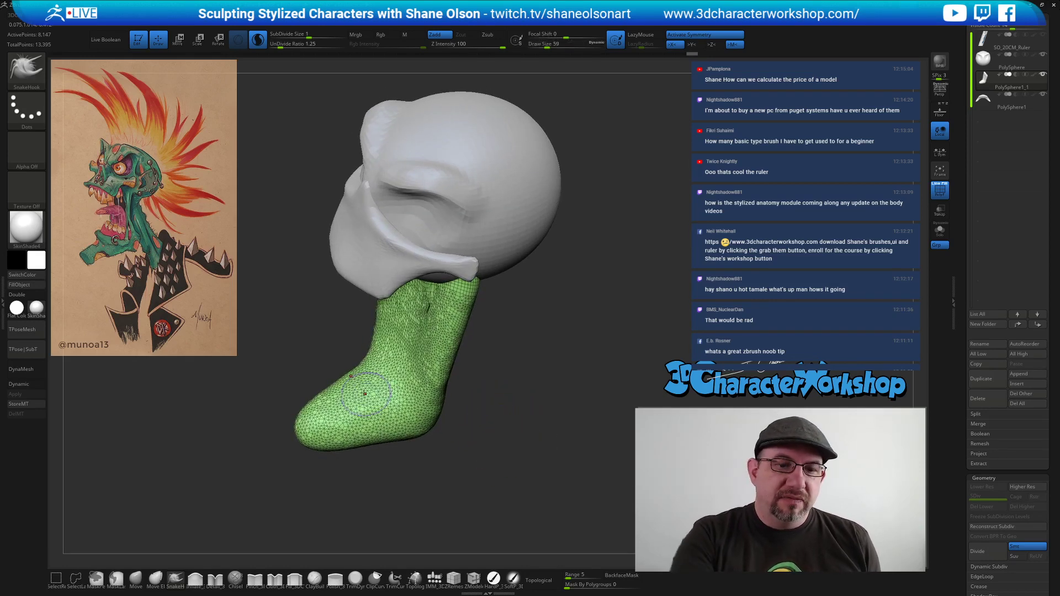
key("bracketright")
right_click_drag(358, 383, 421, 417)
key("bracketleft")
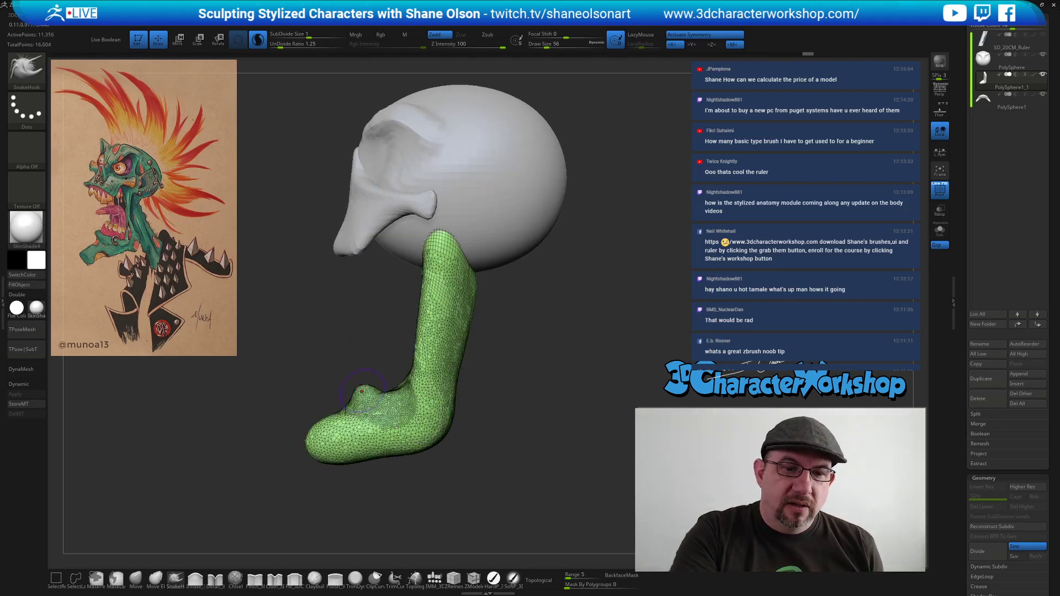
left_click_drag(369, 393, 384, 381)
right_click_drag(378, 356, 413, 371)
mouse_move(347, 381)
right_mouse_down()
mouse_move(331, 376)
mouse_move(481, 457)
mouse_move(499, 445)
right_mouse_up()
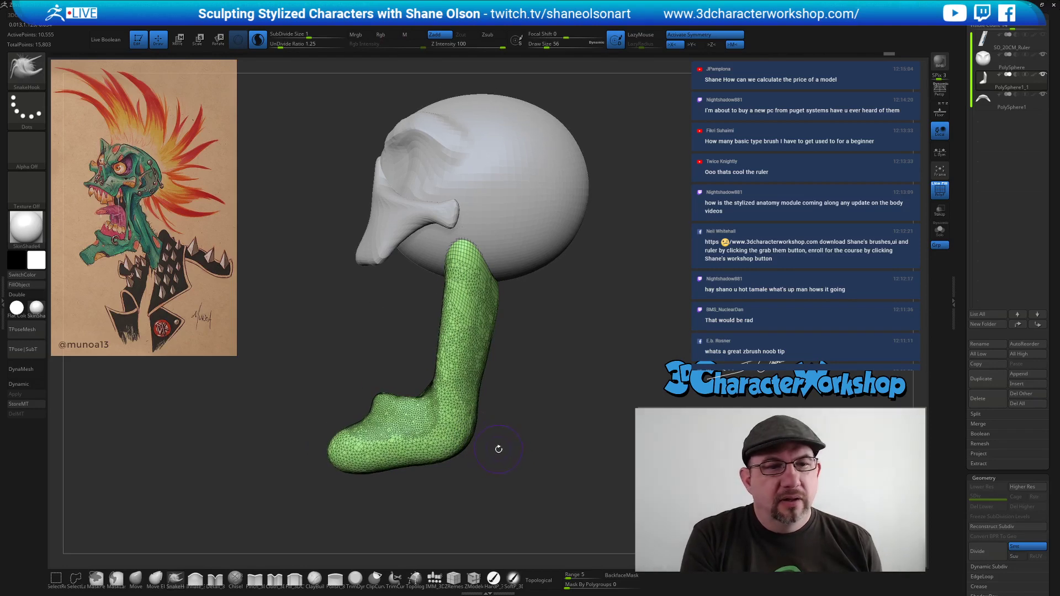
Pull the lower jaw's rear corner back and down to sharpen the jaw angle.
right_click_drag(504, 423, 502, 368)
left_click_drag(464, 424, 471, 424)
right_click_drag(498, 403, 490, 439)
key("s")
left_click_drag(490, 438, 493, 439)
mouse_move(492, 442)
right_mouse_down()
mouse_move(489, 456)
mouse_move(473, 444)
right_mouse_up()
left_click_drag(448, 413, 459, 425)
right_click_drag(441, 439, 485, 438)
key("s")
left_click_drag(438, 448, 423, 456)
key("s")
mouse_move(422, 452)
left_mouse_down()
mouse_move(429, 436)
mouse_move(446, 453)
mouse_move(509, 438)
mouse_move(494, 448)
mouse_move(520, 461)
mouse_move(484, 442)
mouse_move(480, 422)
left_mouse_up()
left_click_drag(477, 462, 491, 459)
Smooth the chin and reshape its tip into a blunter, squarer end with the SnakeHook brush.
mouse_move(434, 436)
left_mouse_down("shift")
mouse_move(441, 432)
mouse_move(422, 448)
mouse_move(495, 476)
mouse_move(502, 490)
mouse_move(469, 505)
mouse_move(489, 499)
left_mouse_up("shift")
left_click_drag(334, 443, 356, 461, "shift")
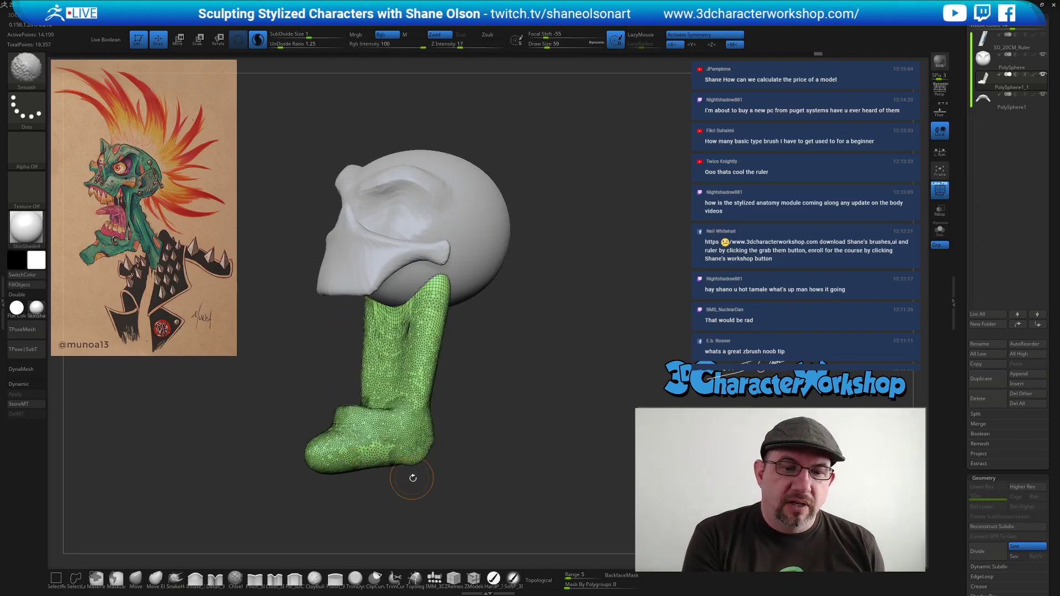
mouse_move(468, 465)
left_mouse_down()
mouse_move(485, 468)
mouse_move(473, 462)
mouse_move(502, 449)
mouse_move(347, 446)
left_mouse_up()
left_click_drag(425, 482, 422, 490)
left_click_drag(357, 448, 401, 435)
key("s")
left_click(383, 467)
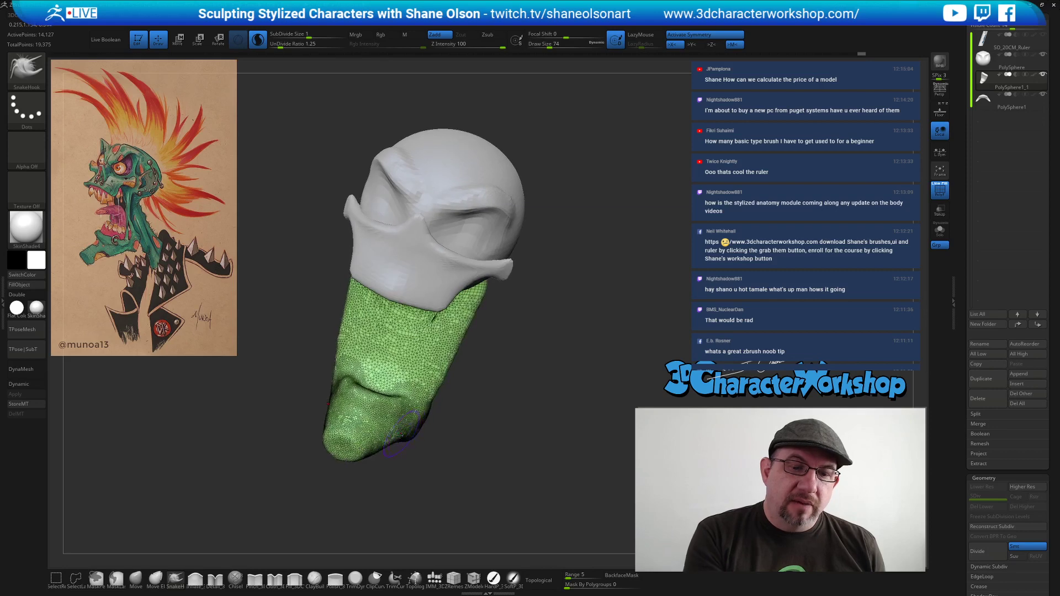
left_click_drag(381, 482, 405, 500)
left_click_drag(380, 446, 410, 438, "shift")
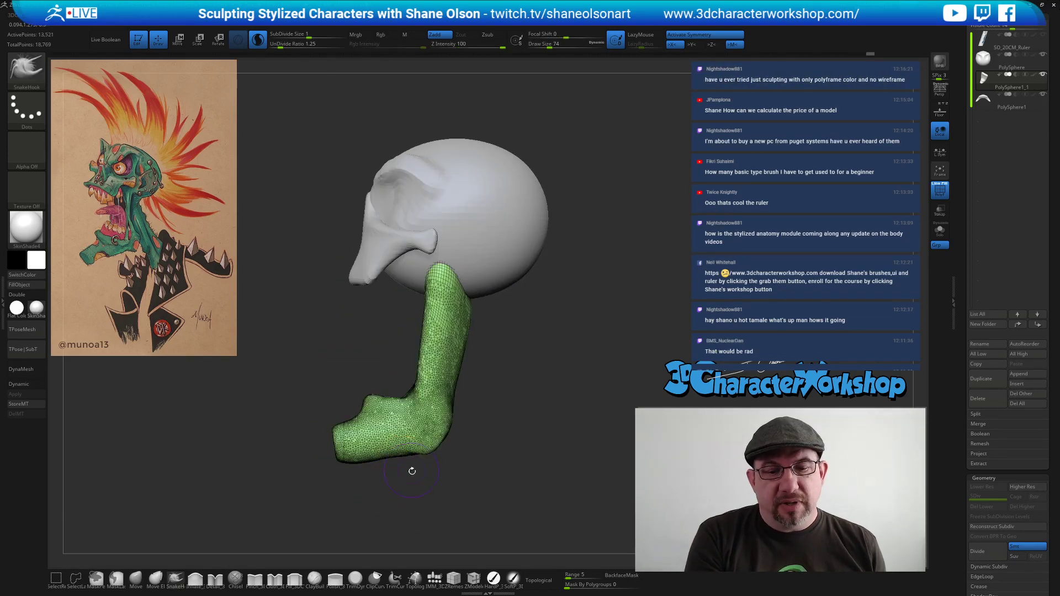
Smooth the front edge of the lower jaw's upright side section.
left_click_drag(481, 454, 469, 474)
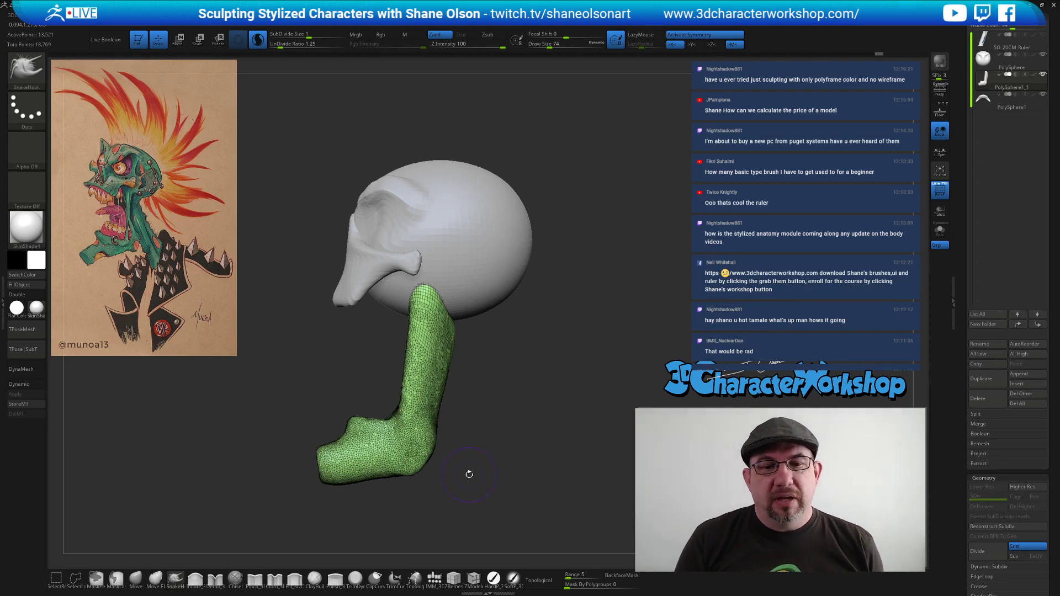
left_click_drag(500, 418, 478, 430)
left_click_drag(411, 326, 407, 381, "shift")
mouse_move(496, 460)
left_mouse_down()
mouse_move(532, 461)
mouse_move(522, 442)
left_mouse_up()
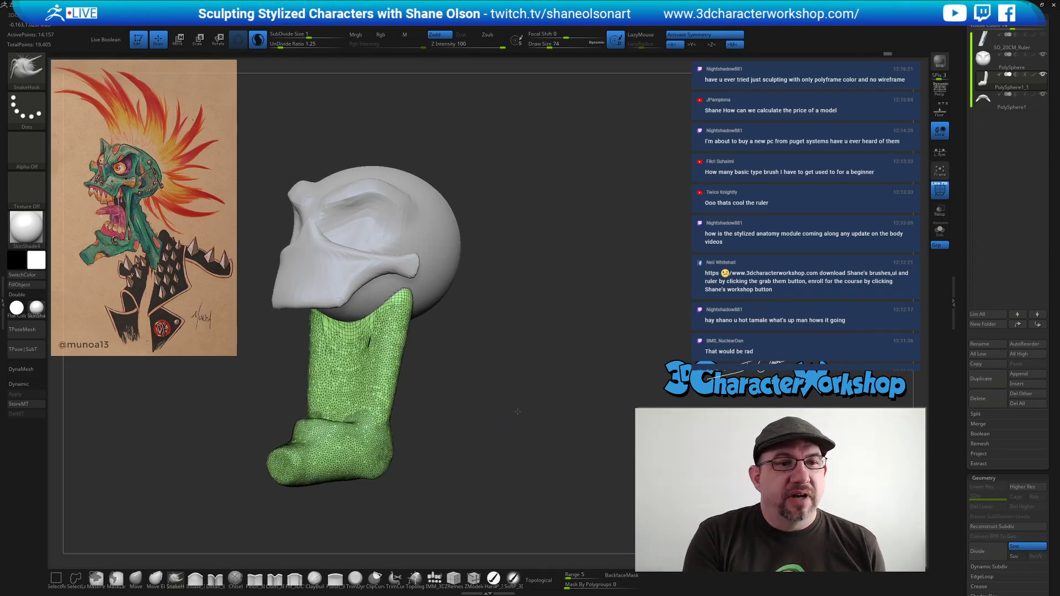
Switch to the 3DCW carving brush and cut a first hollow into the lower jaw between its two upright sides.
left_click_drag(497, 408, 566, 422, "alt")
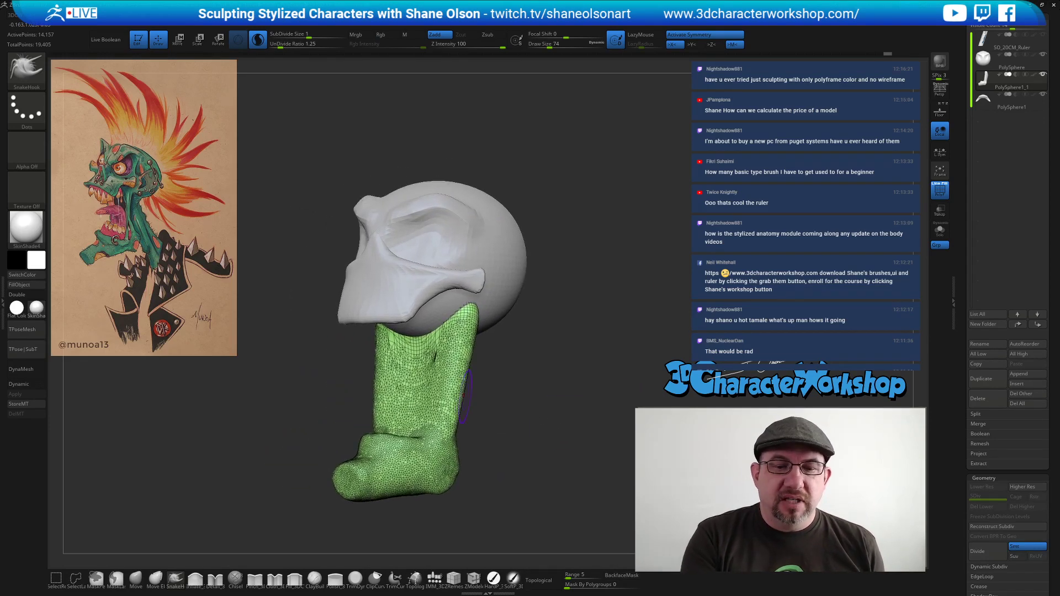
left_click(275, 578)
key("s")
left_click_drag(295, 464, 299, 464)
left_click_drag(501, 393, 500, 409)
key("s")
left_click_drag(416, 397, 411, 362)
key("ctrl+z")
mouse_move(411, 417)
left_mouse_down()
mouse_move(412, 359)
mouse_move(412, 386)
left_mouse_up()
mouse_move(563, 470)
left_mouse_down()
mouse_move(663, 470)
mouse_move(506, 464)
mouse_move(533, 440)
mouse_move(514, 411)
mouse_move(493, 415)
left_mouse_up()
key("s")
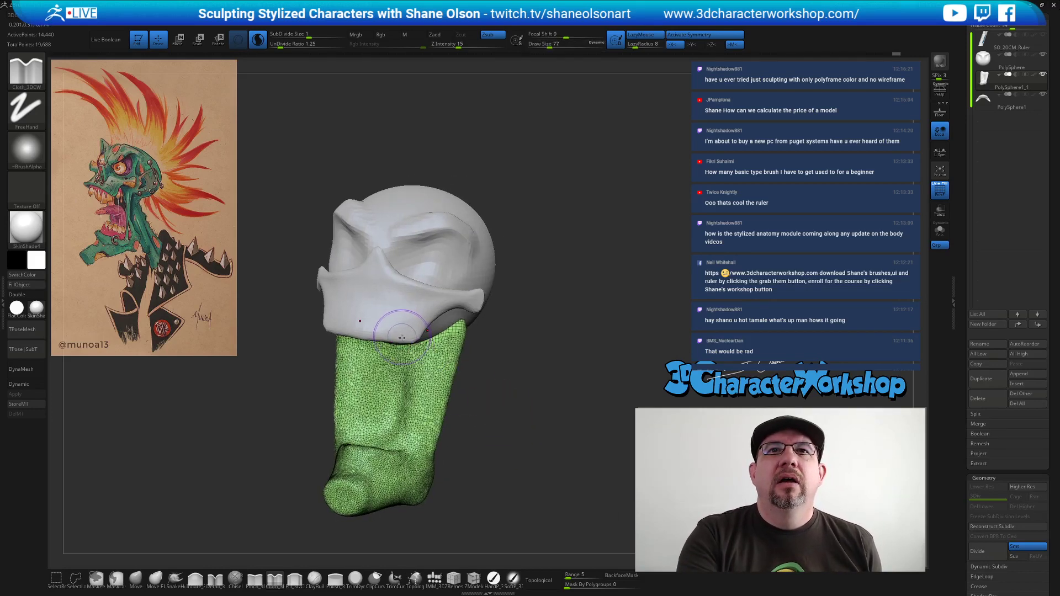
Carve the hollow between the lower jaw's upright sides deeper at draw size 77.
left_click_drag(516, 353, 481, 372)
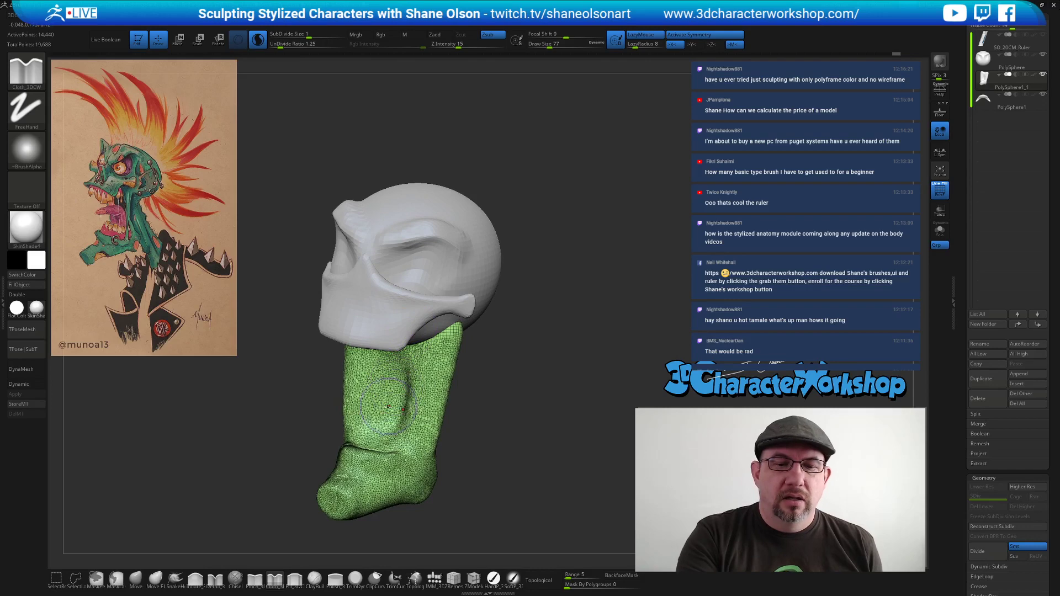
left_click_drag(390, 405, 390, 349)
left_click_drag(481, 418, 477, 431)
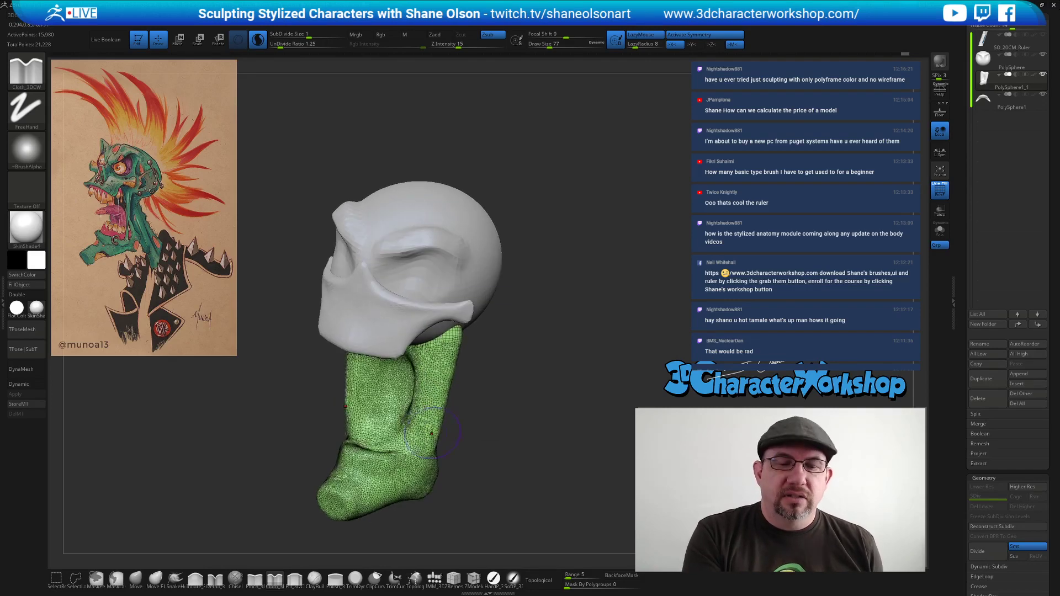
mouse_move(460, 490)
left_mouse_down("alt")
mouse_move(445, 479)
mouse_move(479, 456)
mouse_move(449, 484)
mouse_move(436, 451)
mouse_move(445, 463)
mouse_move(444, 441)
left_mouse_up("alt")
mouse_move(356, 394)
left_mouse_down()
mouse_move(369, 343)
mouse_move(358, 326)
mouse_move(360, 387)
left_mouse_up()
left_click_drag(442, 443, 439, 482)
Smooth the carved hollow inside the lower jaw and deepen it along the upright side.
mouse_move(379, 392)
left_mouse_down("shift")
mouse_move(369, 405)
mouse_move(377, 362)
left_mouse_up("shift")
left_click_drag(470, 441, 504, 416)
mouse_move(362, 381)
left_mouse_down("shift")
mouse_move(353, 334)
mouse_move(359, 401)
left_mouse_up("shift")
mouse_move(470, 437)
left_mouse_down()
mouse_move(544, 422)
mouse_move(458, 431)
left_mouse_up()
left_click_drag(415, 348, 407, 380)
left_click_drag(485, 454, 498, 449)
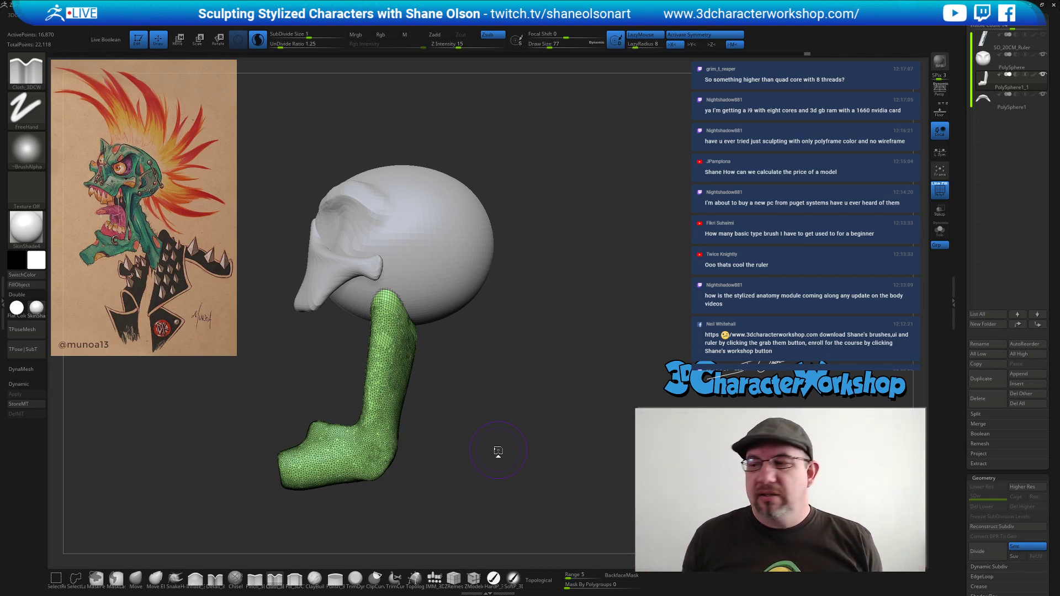
left_click_drag(498, 452, 517, 430)
left_click_drag(356, 386, 361, 348, "shift")
mouse_move(509, 438)
left_mouse_down()
mouse_move(555, 432)
mouse_move(478, 442)
mouse_move(486, 428)
mouse_move(515, 448)
mouse_move(518, 467)
mouse_move(507, 459)
left_mouse_up()
Lower the carving brush to draw size 65 and Z Intensity 9, and hollow out the area behind the lip ridge.
key("s")
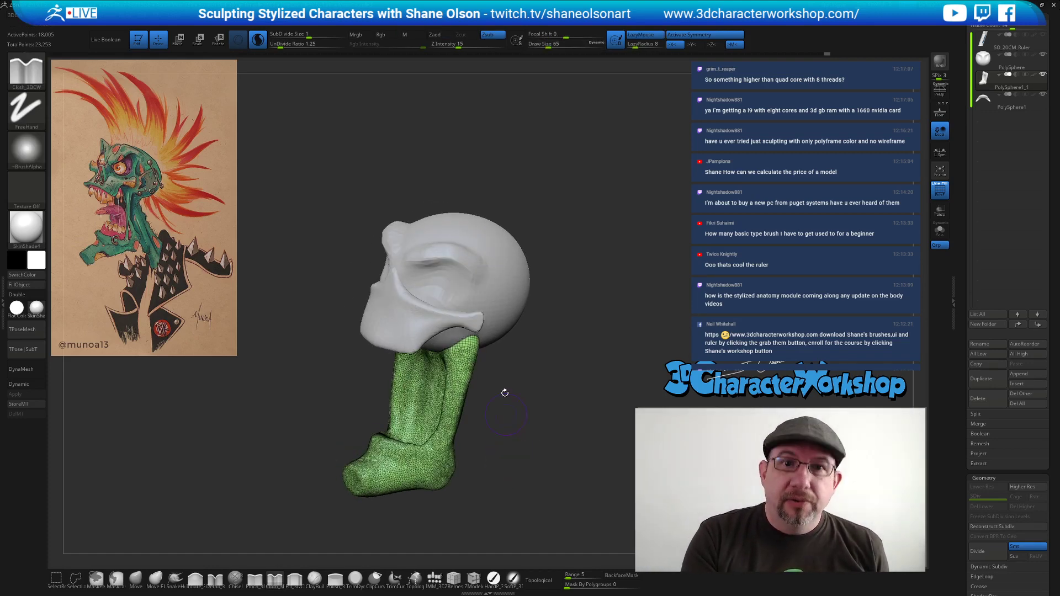
left_click_drag(454, 44, 448, 44)
left_click_drag(534, 454, 533, 459)
mouse_move(404, 447)
left_mouse_down()
mouse_move(379, 443)
mouse_move(457, 469)
left_mouse_up()
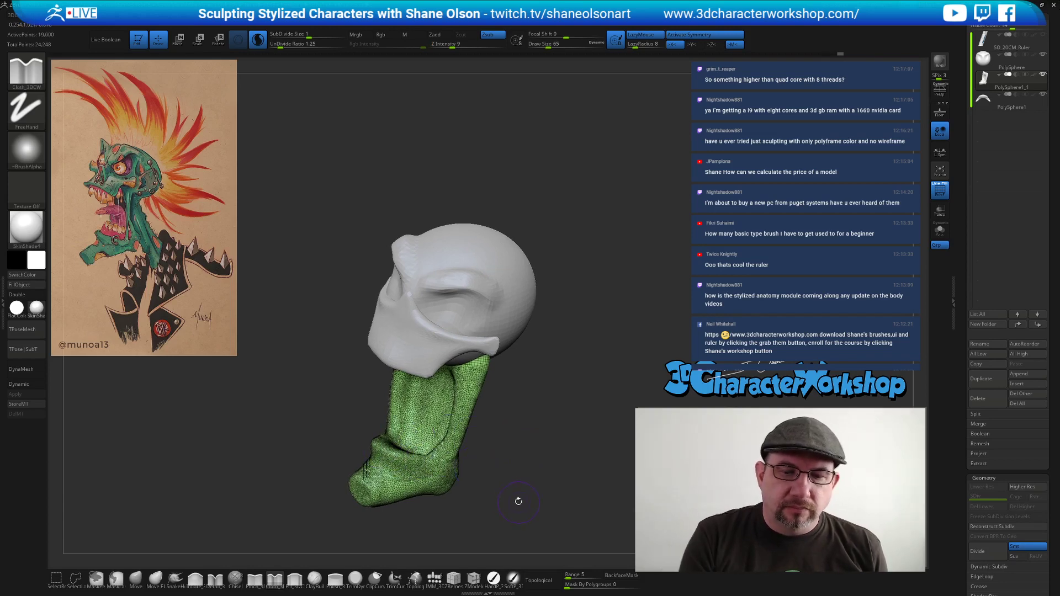
left_click_drag(516, 490, 386, 455)
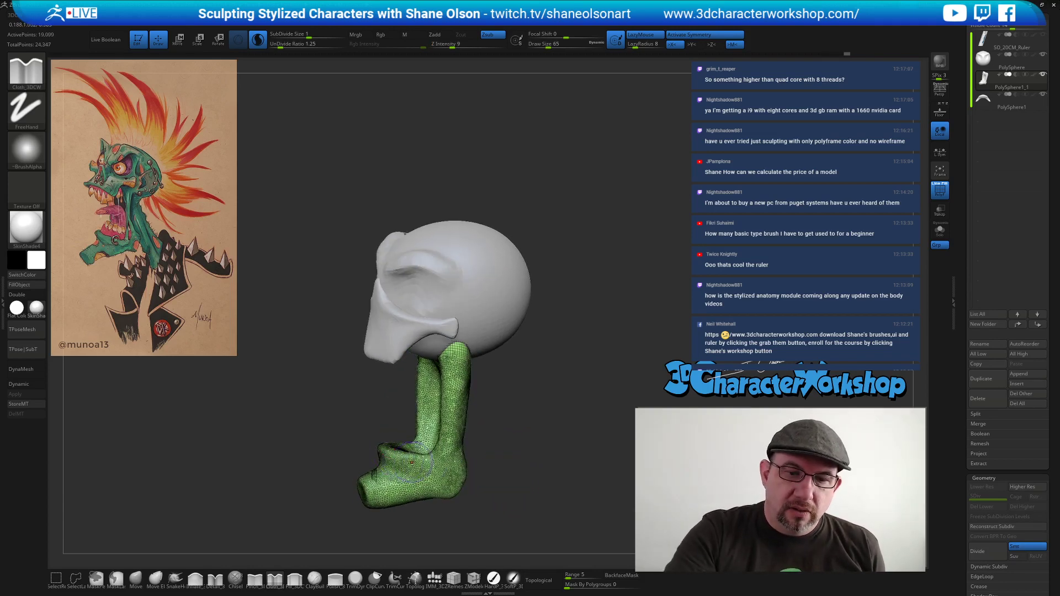
mouse_move(494, 466)
left_mouse_down()
mouse_move(563, 466)
mouse_move(529, 461)
mouse_move(530, 441)
left_mouse_up()
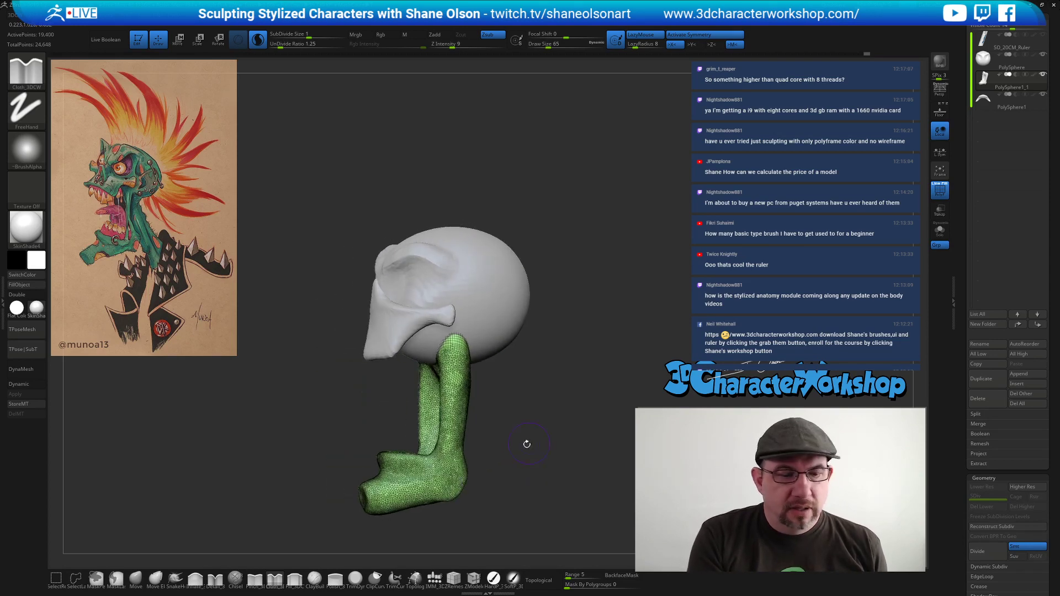
Switch to the Move brush and push the chin tip further forward and down.
left_click(135, 579)
mouse_move(288, 464)
left_mouse_down("alt")
mouse_move(292, 436)
mouse_move(296, 466)
left_mouse_up("alt")
key("s")
mouse_move(381, 496)
left_mouse_down()
mouse_move(390, 501)
mouse_move(343, 482)
left_mouse_up()
key("s")
left_click(391, 500)
mouse_move(452, 513)
left_mouse_down()
mouse_move(501, 497)
mouse_move(494, 473)
left_mouse_up()
key("s")
left_click(491, 491)
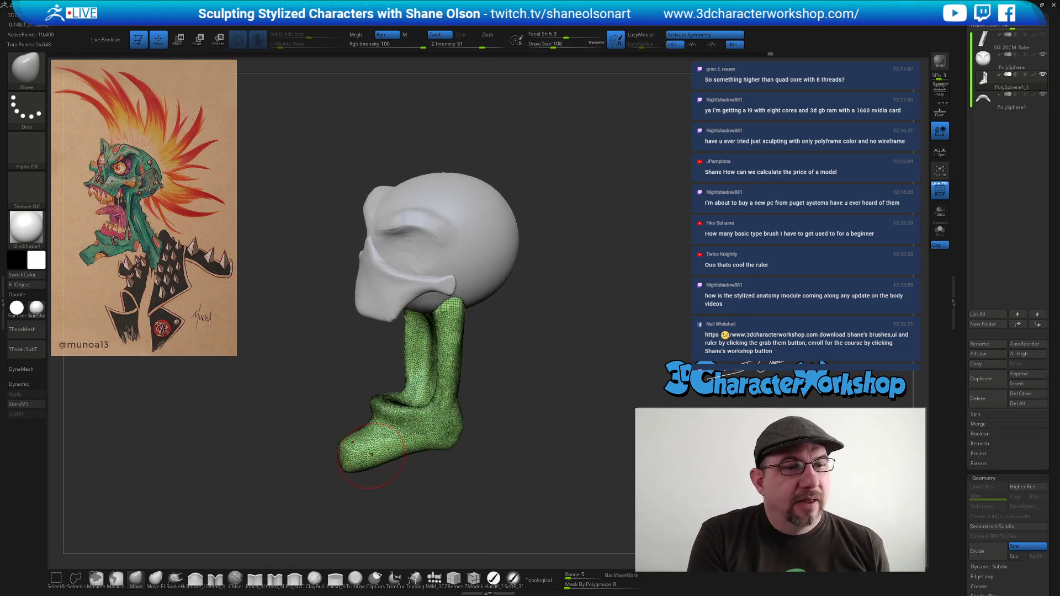
Adjust the shape of the chin tip and the lip ridge above it with the Move brush.
left_click_drag(432, 500, 434, 499)
key("s")
left_click(432, 487)
key("s")
left_click(369, 487)
left_click_drag(349, 453, 354, 461)
key("s")
left_click(369, 452)
left_click_drag(388, 418, 388, 414)
Adjust the back edge near the lower jaw's corner with the Move brush at draw size 104.
left_click_drag(400, 468, 403, 463)
key("s")
left_click(486, 474)
key("s")
left_click(480, 435)
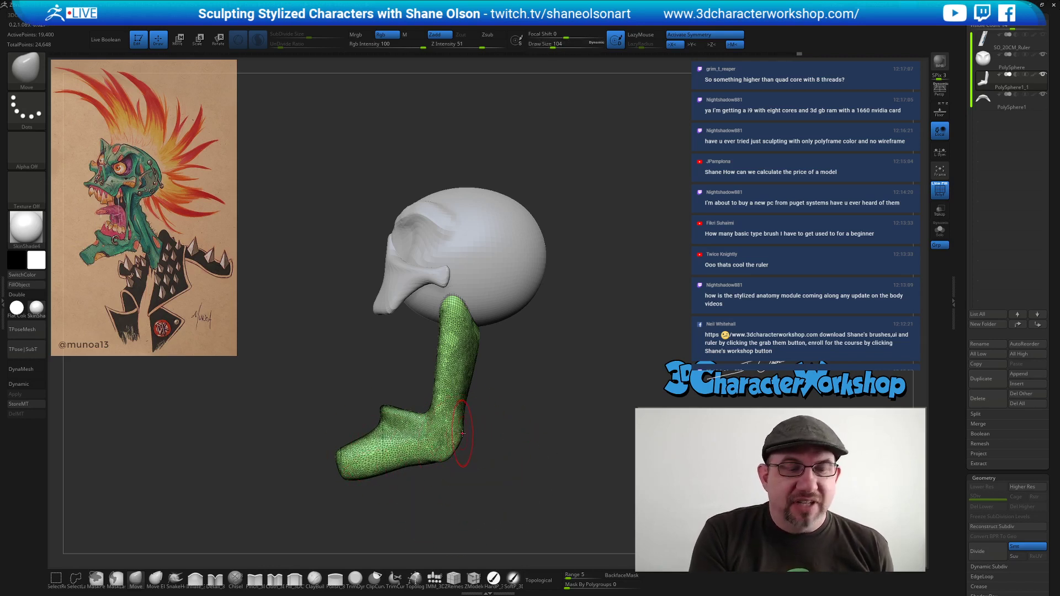
mouse_move(461, 434)
left_mouse_down()
mouse_move(474, 466)
mouse_move(510, 430)
left_mouse_up()
mouse_move(501, 384)
left_mouse_down()
mouse_move(481, 414)
mouse_move(519, 411)
left_mouse_up()
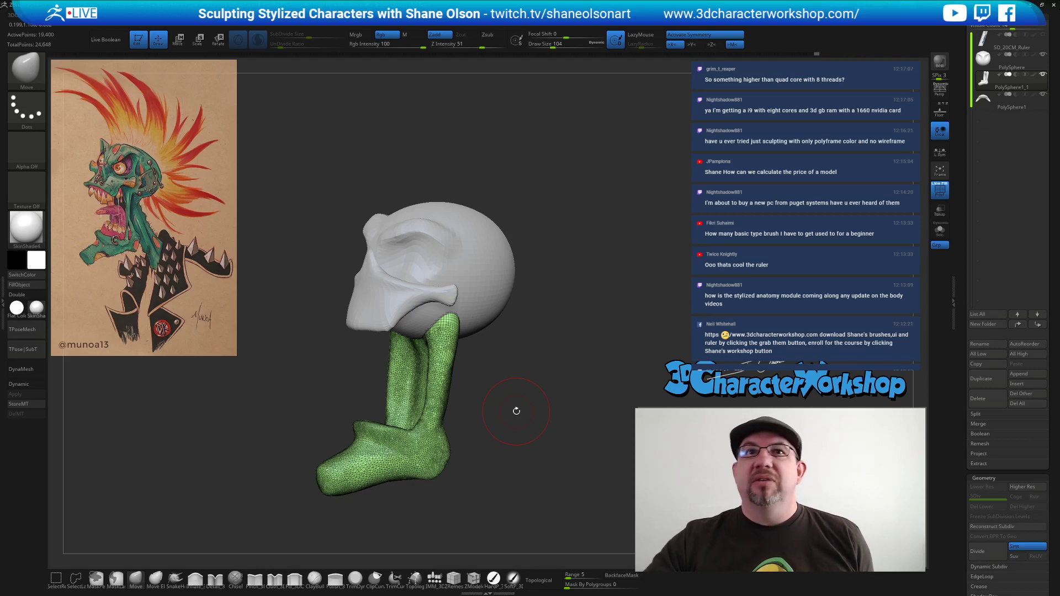
left_click_drag(556, 355, 436, 331)
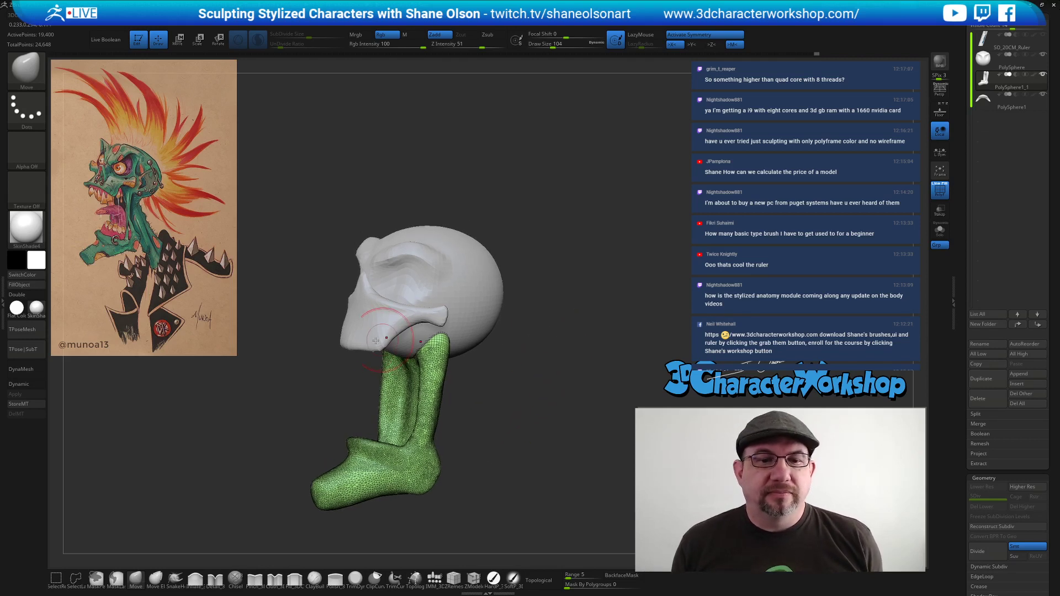
Select the upper jaw piece, smooth the area near the nose, and delete its lower subdivision levels.
left_click(373, 341, "alt")
left_click_drag(602, 368, 569, 360)
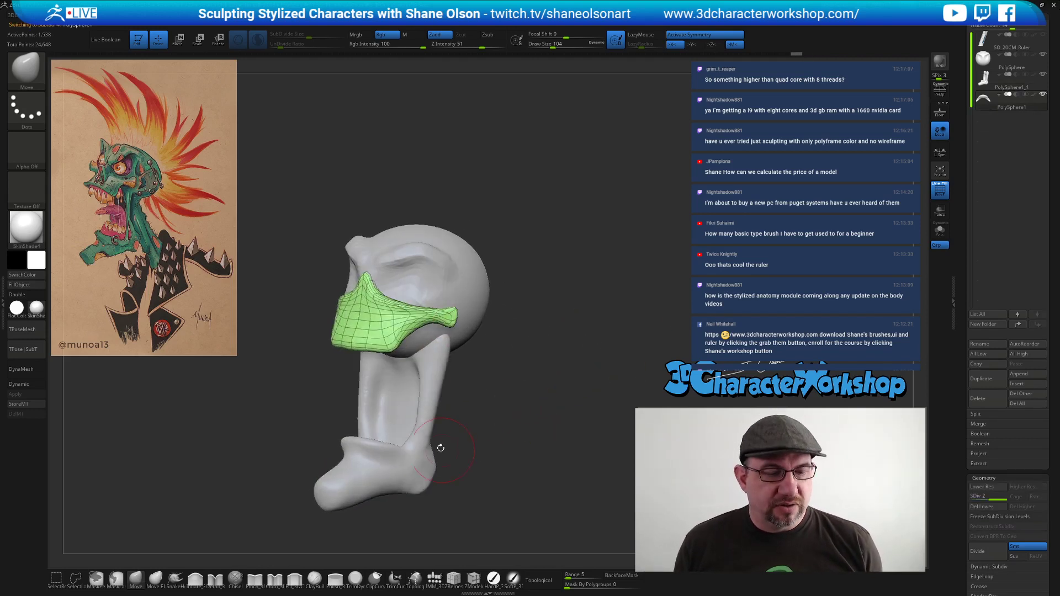
key("shift")
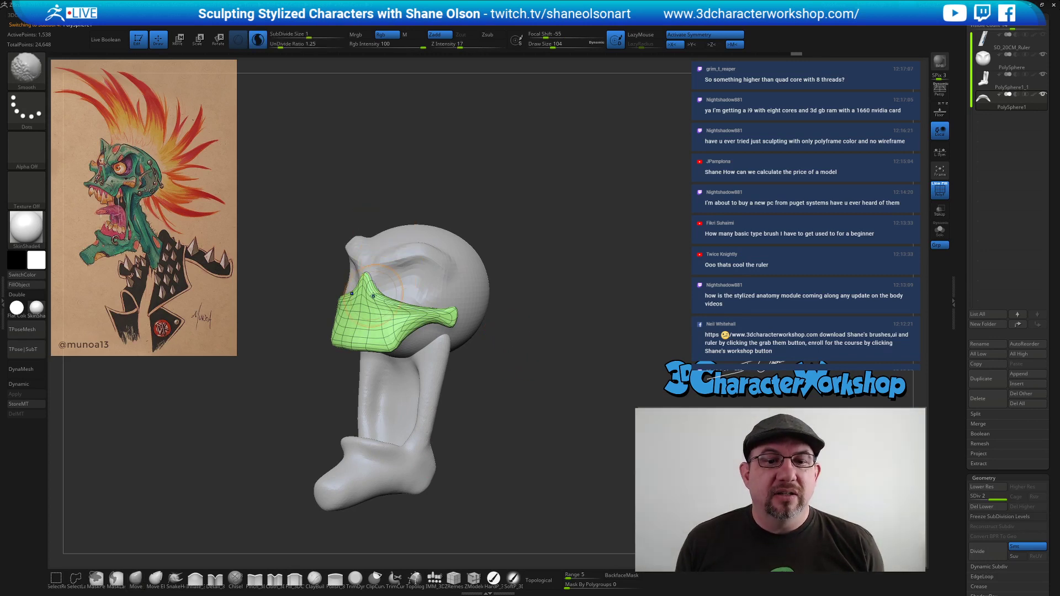
left_click_drag(374, 296, 368, 285, "shift")
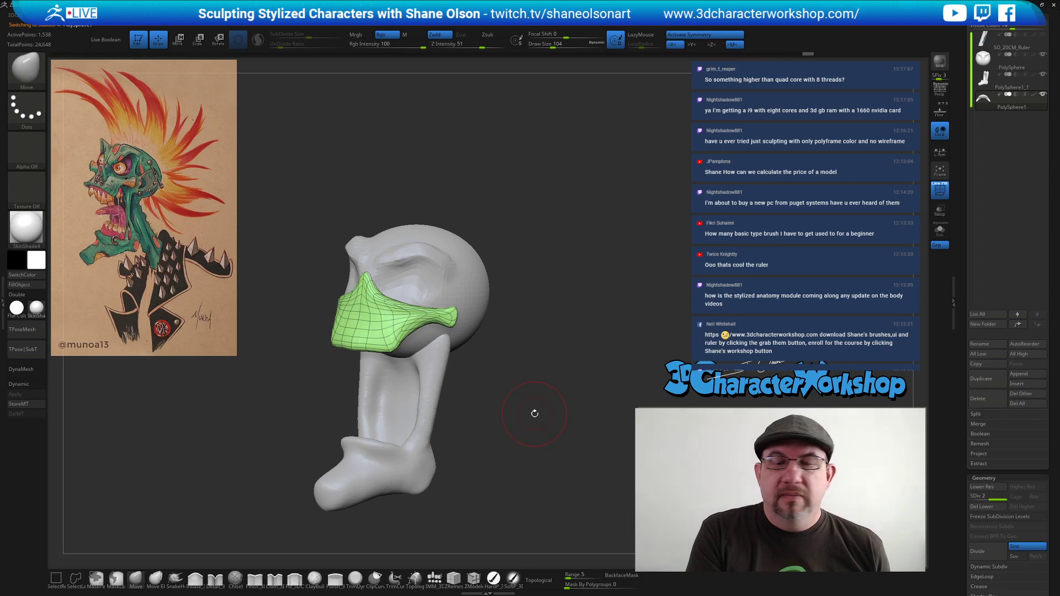
left_click(976, 507)
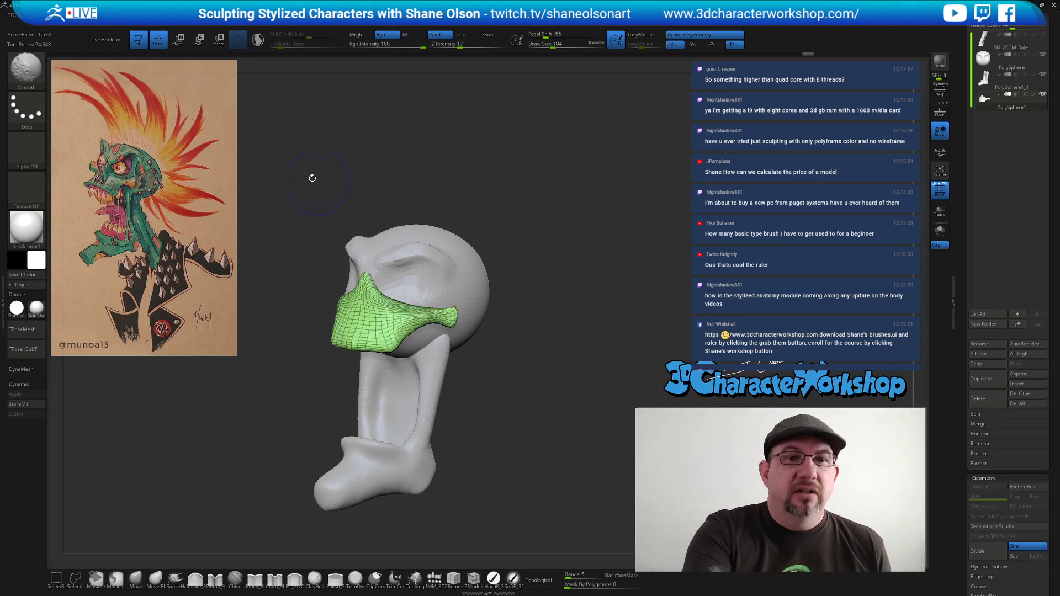
Smooth the upper jaw from the cheek to the front, with the brush at draw size 132.
mouse_move(381, 312)
left_mouse_down("shift")
mouse_move(366, 304)
mouse_move(392, 326)
mouse_move(442, 318)
left_mouse_up("shift")
mouse_move(554, 421)
left_mouse_down()
mouse_move(545, 372)
mouse_move(543, 396)
mouse_move(530, 378)
mouse_move(493, 423)
mouse_move(491, 407)
left_mouse_up()
key("bracketright")
left_click_drag(497, 366, 489, 407, "alt")
left_click_drag(387, 305, 365, 310, "shift")
mouse_move(540, 402)
left_mouse_down()
mouse_move(514, 404)
mouse_move(530, 406)
left_mouse_up()
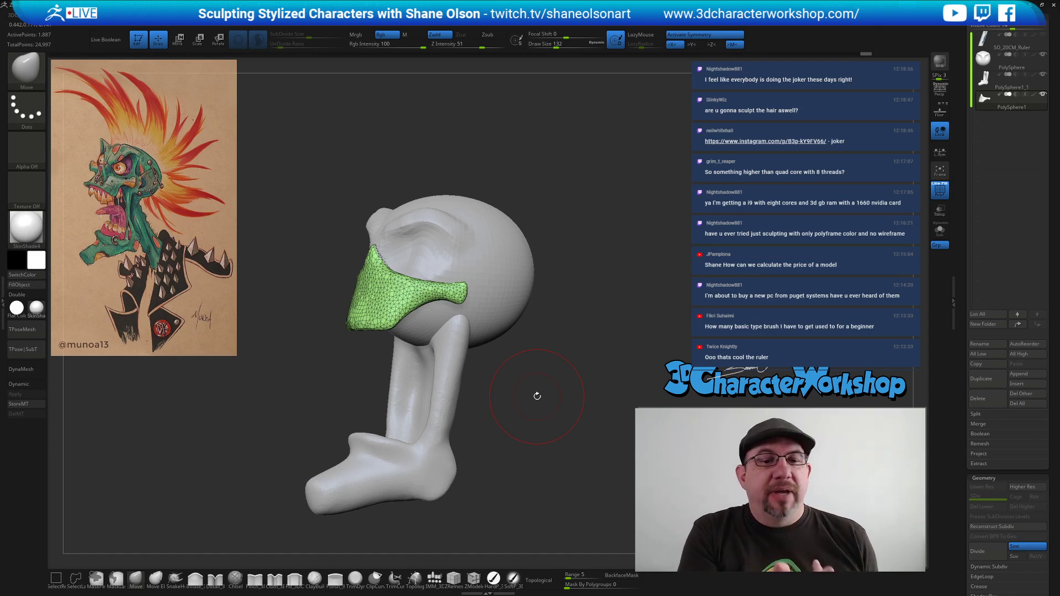
left_click_drag(394, 317, 382, 310, "shift")
left_click_drag(473, 400, 552, 418)
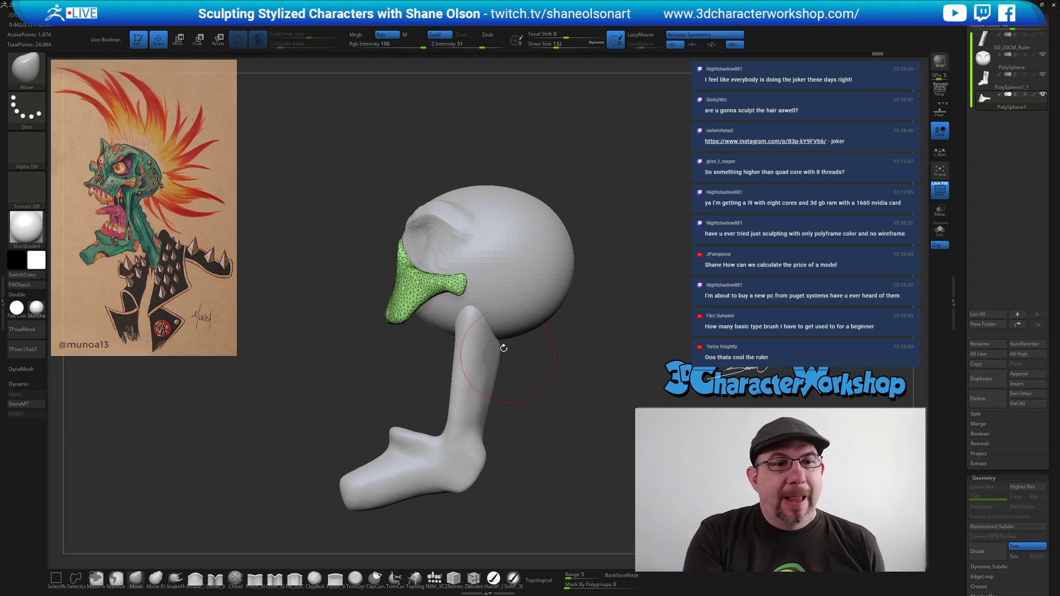
Reduce the Move brush to draw size 83, adjust the cheekbone's back end, and smooth the upper jaw surface.
key("s")
left_click_drag(340, 429, 337, 429)
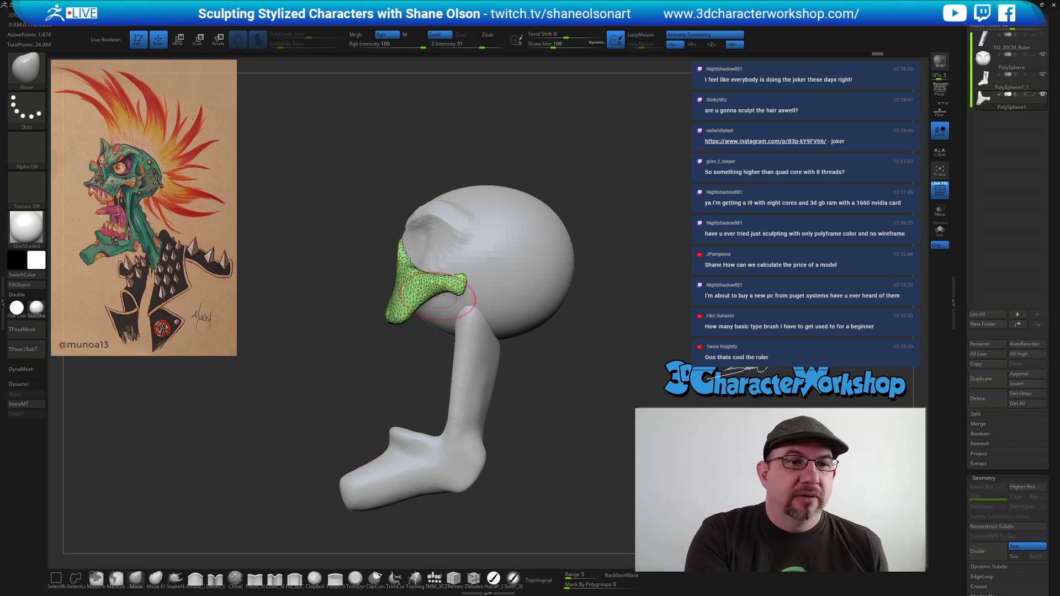
key("bracketleft")
left_click_drag(461, 294, 458, 288)
right_click_drag(463, 284, 455, 281)
mouse_move(452, 283)
left_mouse_down("shift")
mouse_move(374, 310)
mouse_move(355, 301)
mouse_move(369, 262)
left_mouse_up("shift")
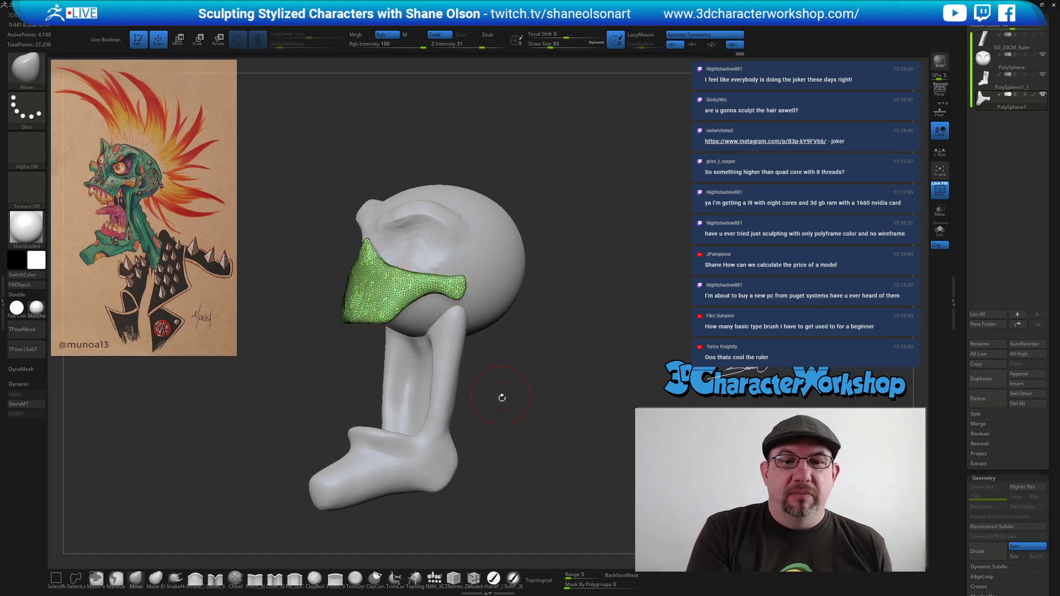
Smooth the upper jaw near the nose bridge and make the skull the active subtool.
right_click_drag(499, 392, 486, 399)
mouse_move(552, 420)
right_mouse_down()
mouse_move(558, 410)
mouse_move(552, 432)
right_mouse_up()
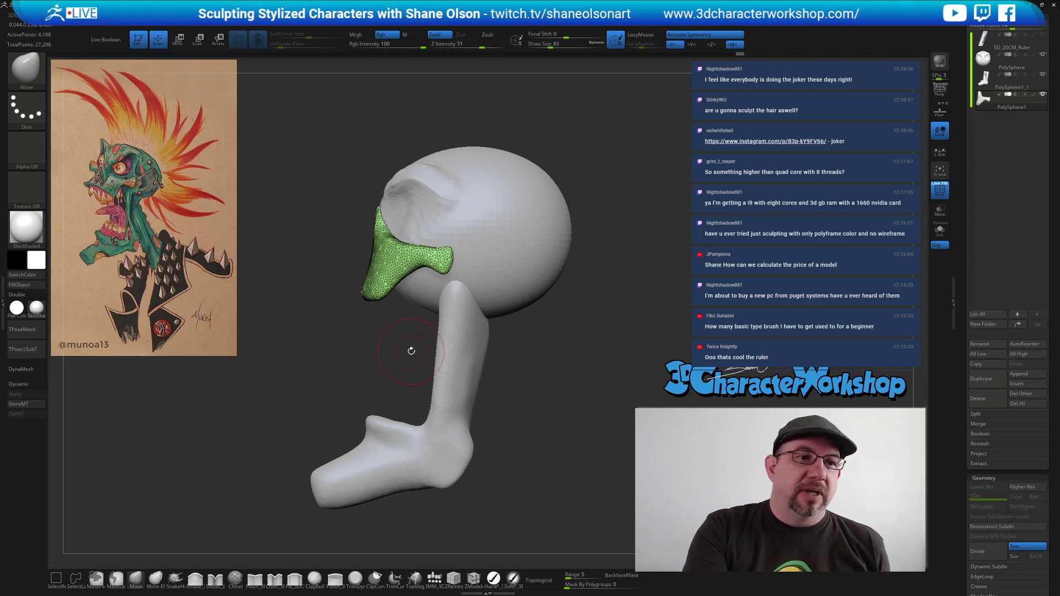
mouse_move(419, 340)
right_mouse_down()
mouse_move(414, 360)
mouse_move(433, 350)
right_mouse_up()
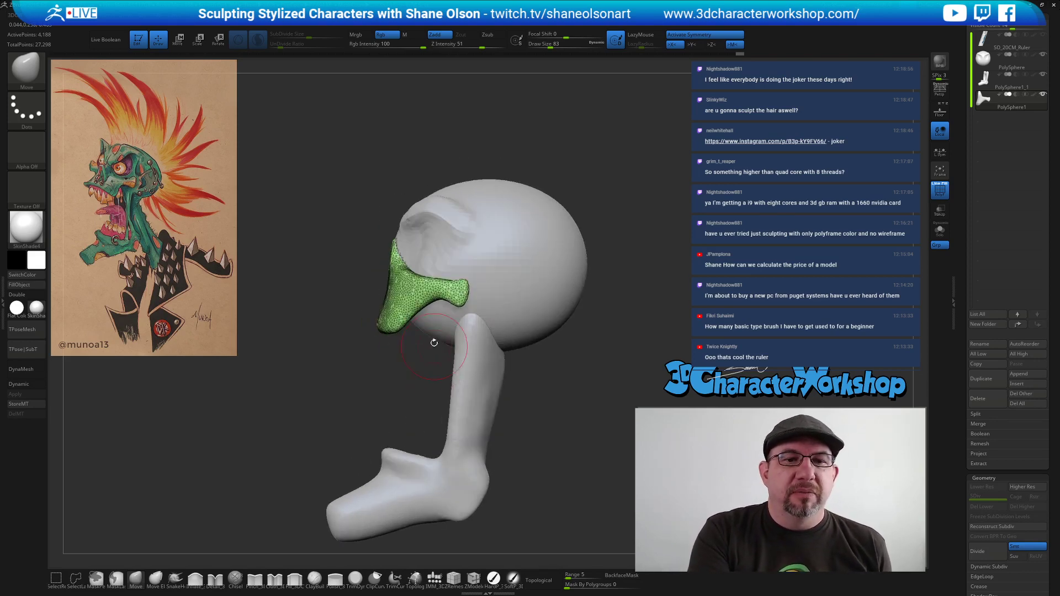
mouse_move(398, 265)
left_mouse_down("shift")
mouse_move(387, 261)
mouse_move(387, 274)
left_mouse_up("shift")
left_click_drag(538, 424, 543, 428, "ctrl")
left_click(536, 276, "alt")
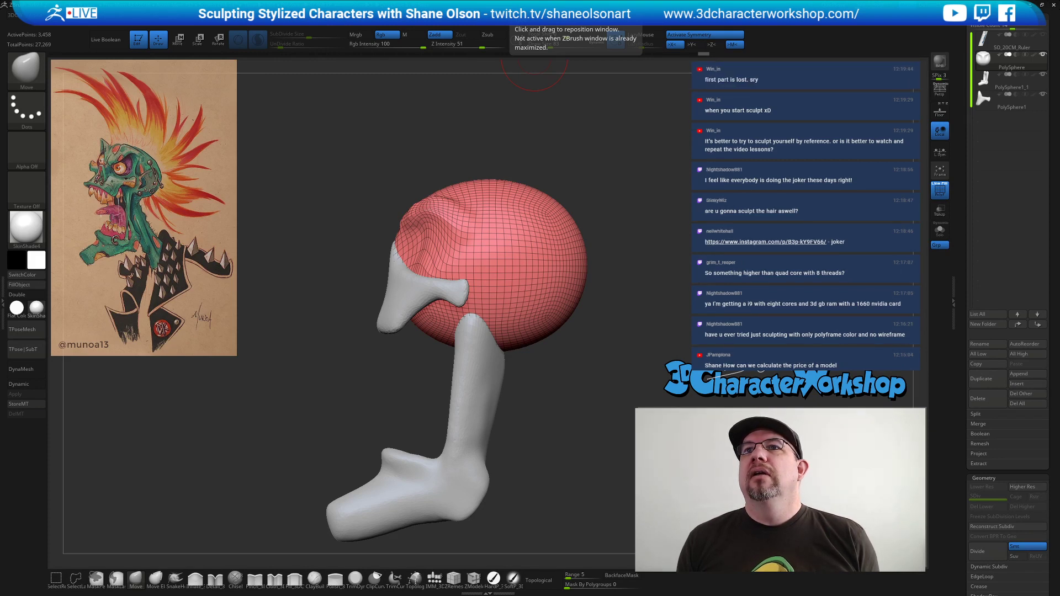
View the reference artist's Instagram gallery in the browser, closing the Joker drawing, and return to ZBrush.
left_click_drag(530, 0, 543, 0)
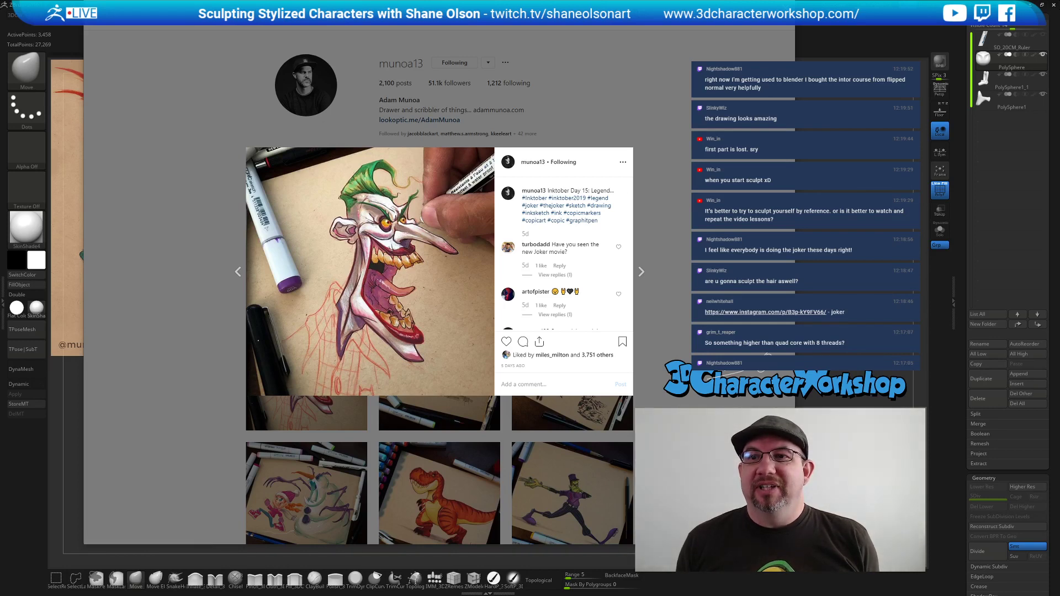
key("Escape")
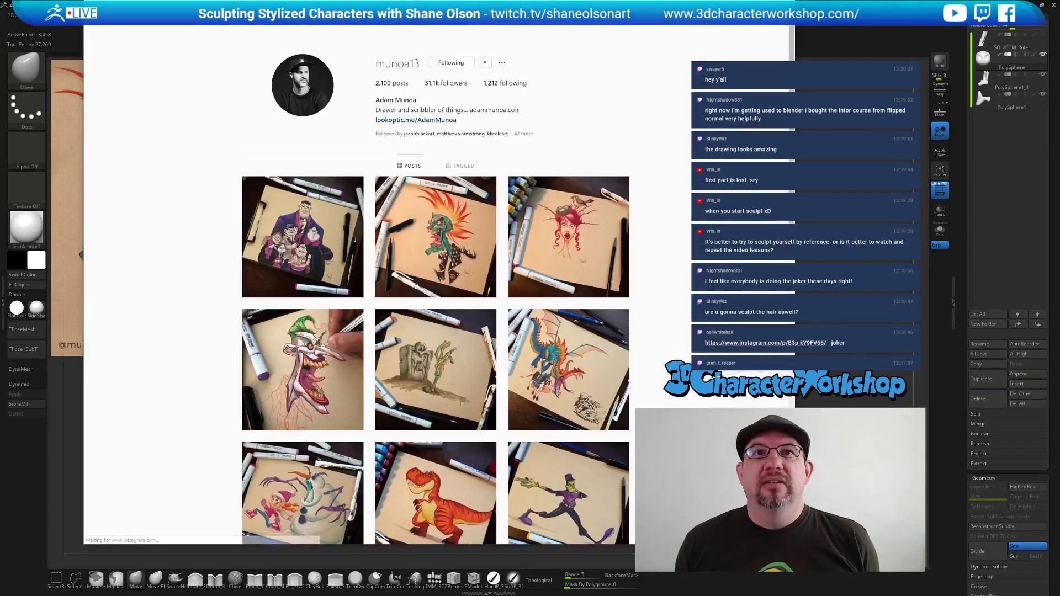
key("ctrl+a")
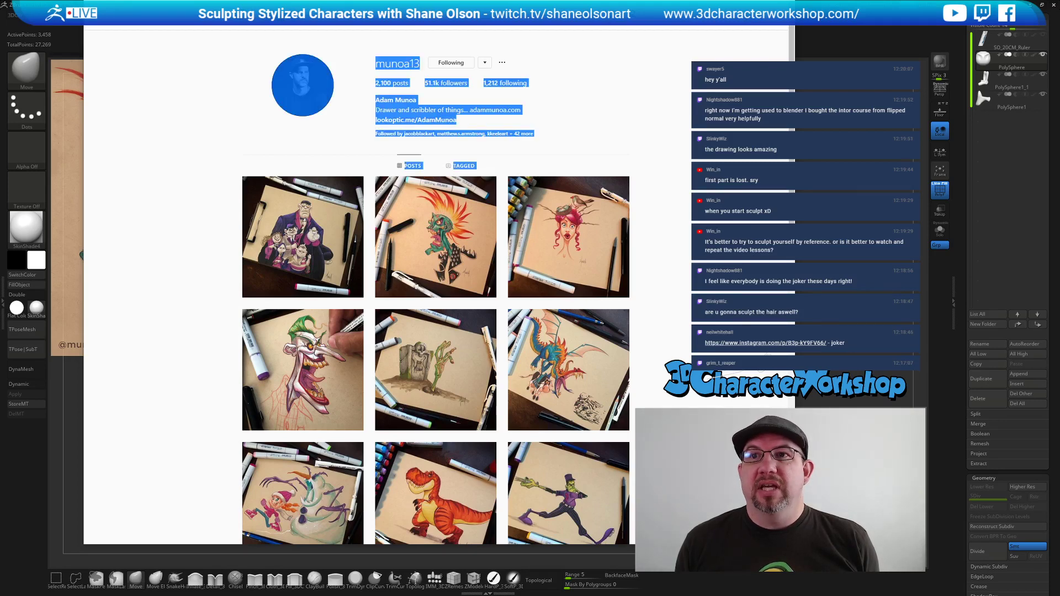
key("alt+Tab")
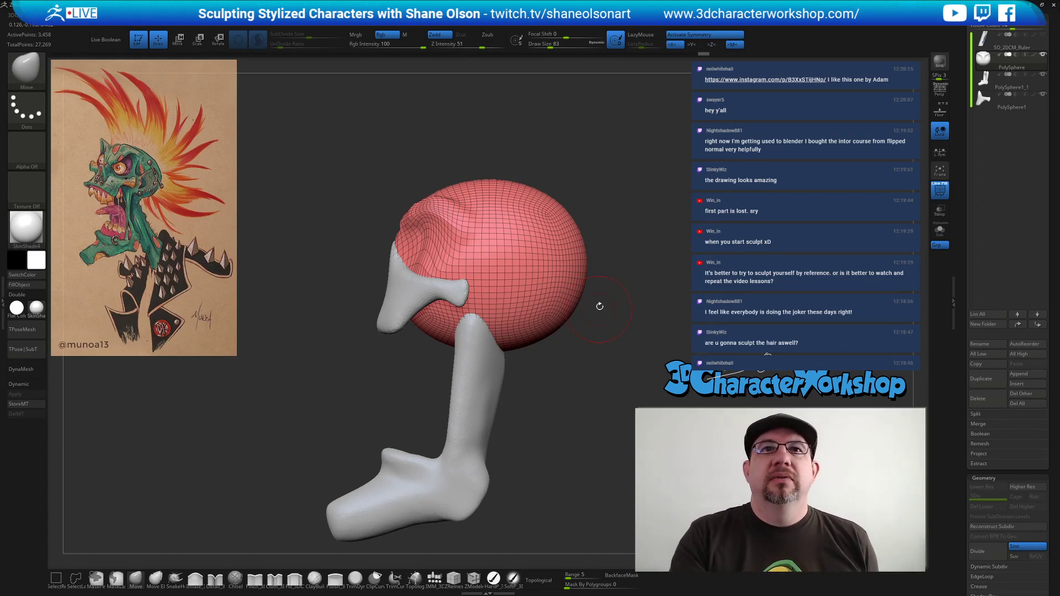
left_click_drag(581, 313, 556, 310, "alt")
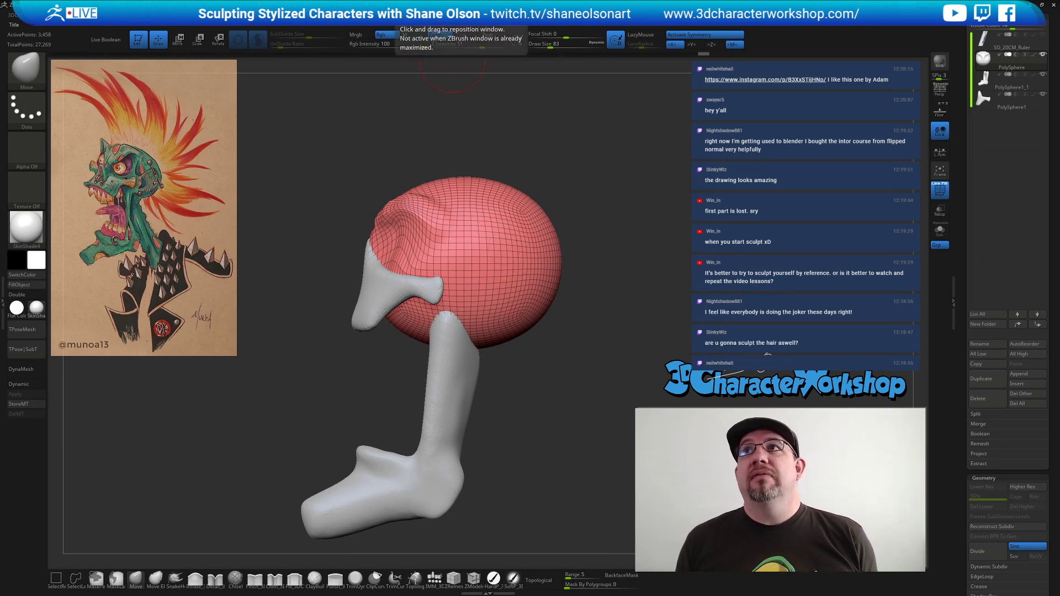
Switch to the web browser, open the ZBrushLIVE site by entering "zbrush live", and pause the stream.
left_click_drag(961, 0, 590, 138)
double_click(362, 135)
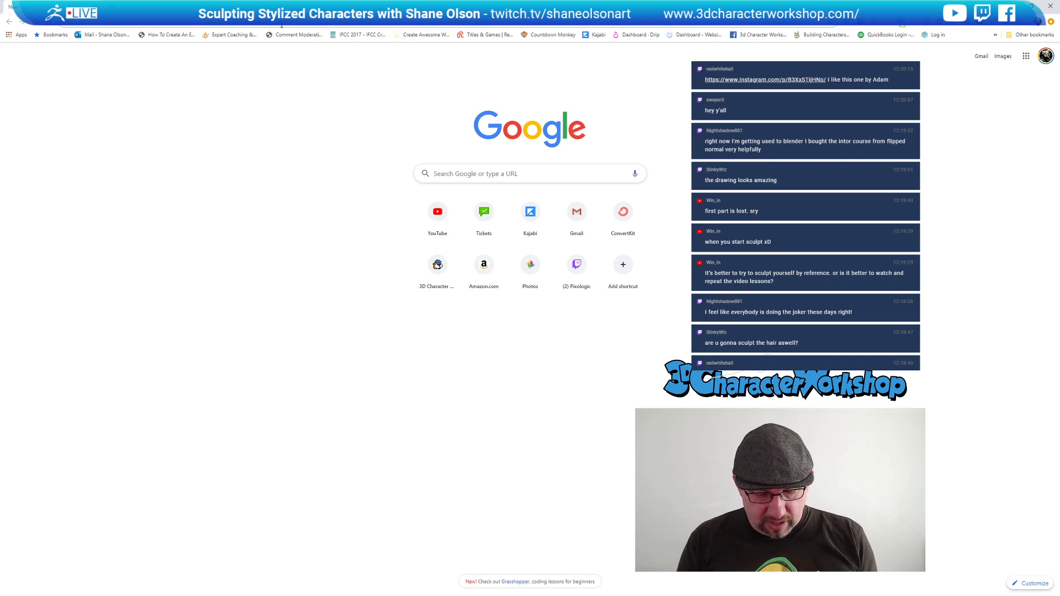
left_click(281, 24)
type("zbrush live")
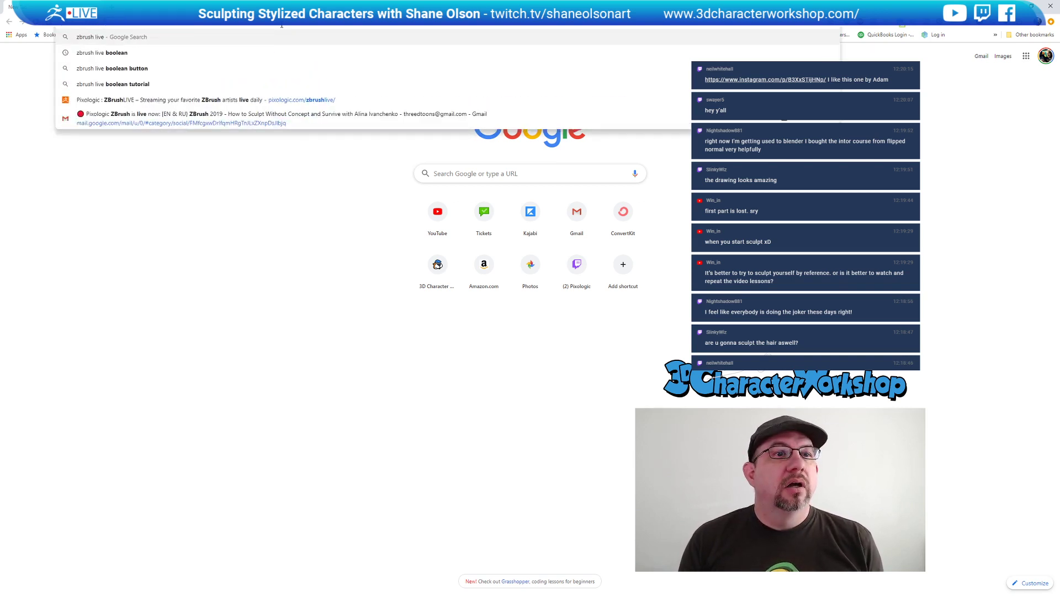
key("Return")
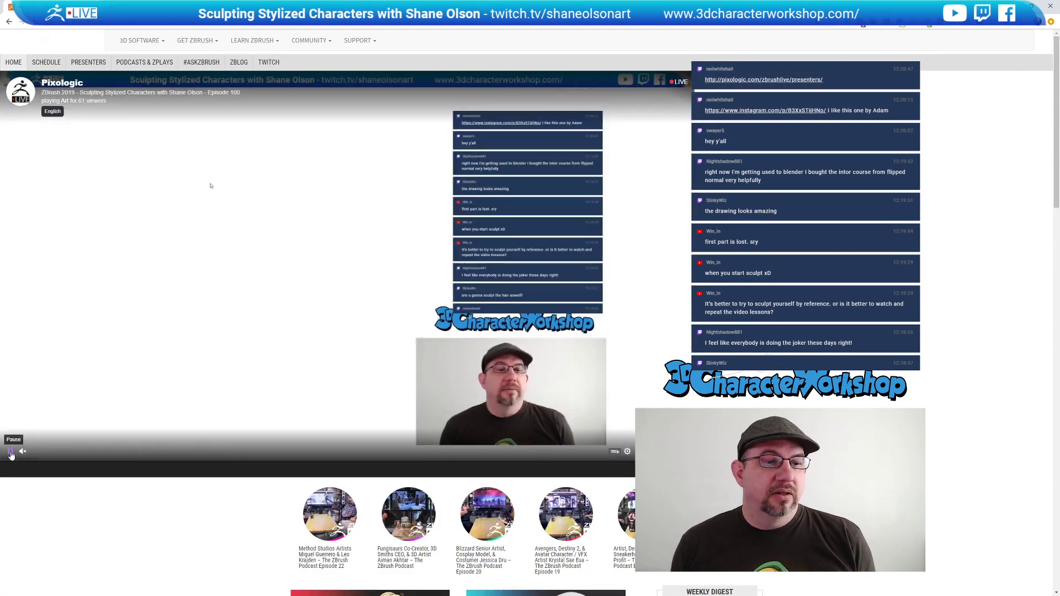
left_click(323, 282)
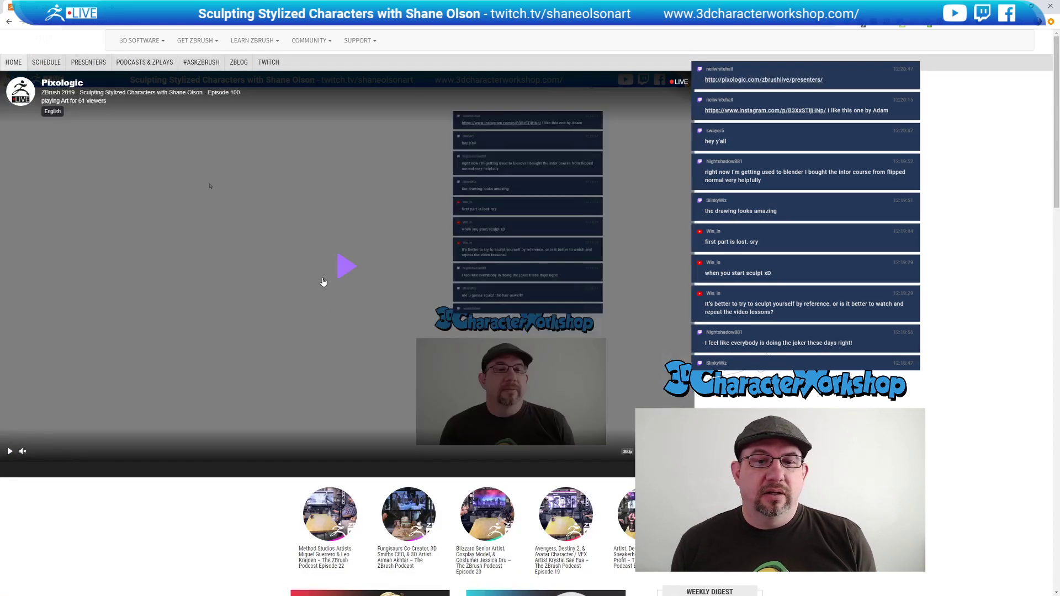
Open the first presenter's past broadcasts from the ZBrushLIVE presenters list and look through the episode posts.
left_click(89, 64)
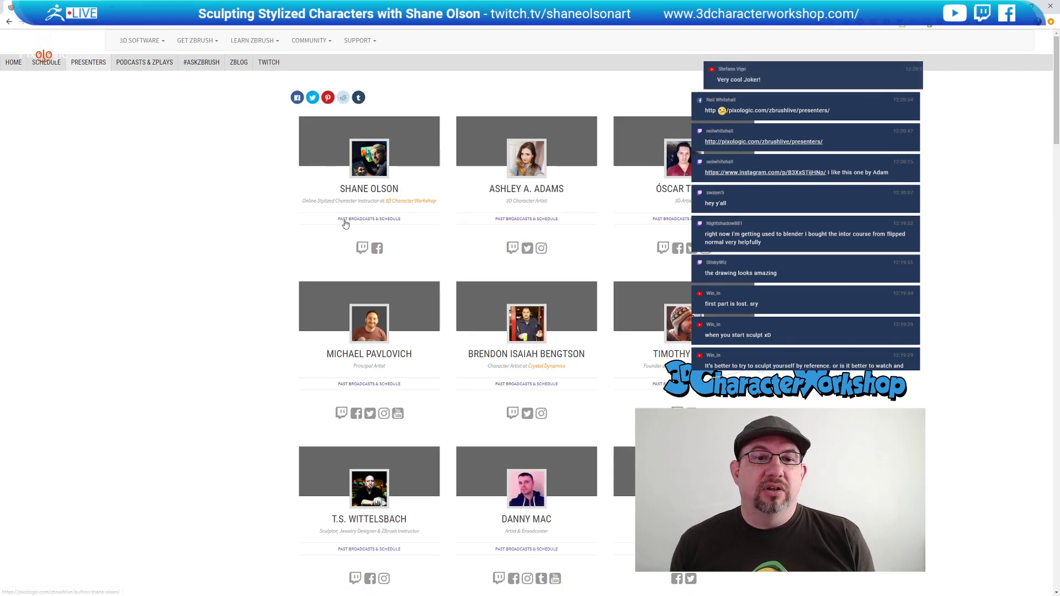
left_click(371, 219)
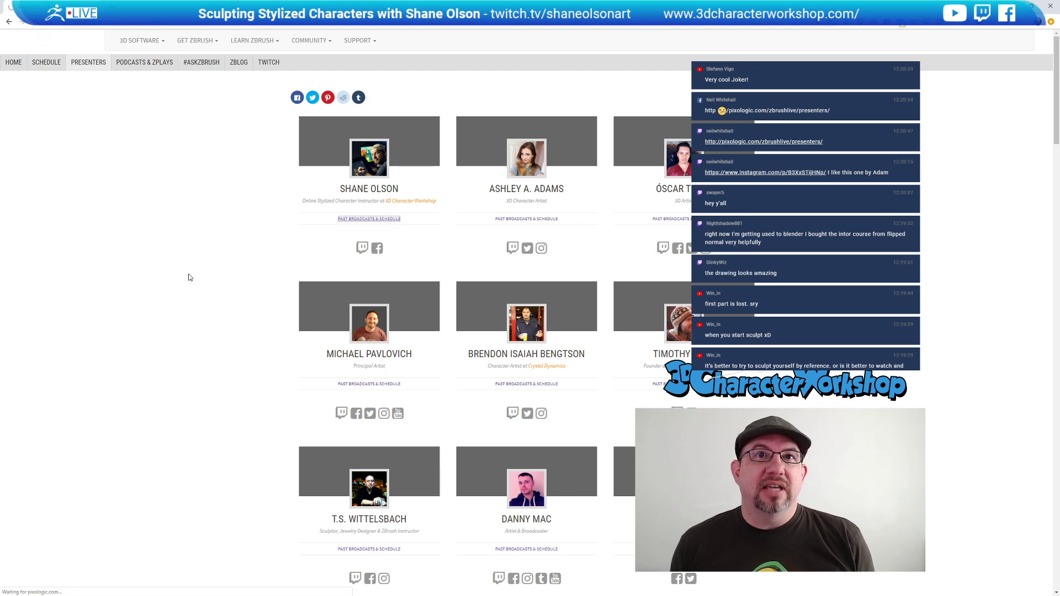
scroll(313, 253, "down", 4)
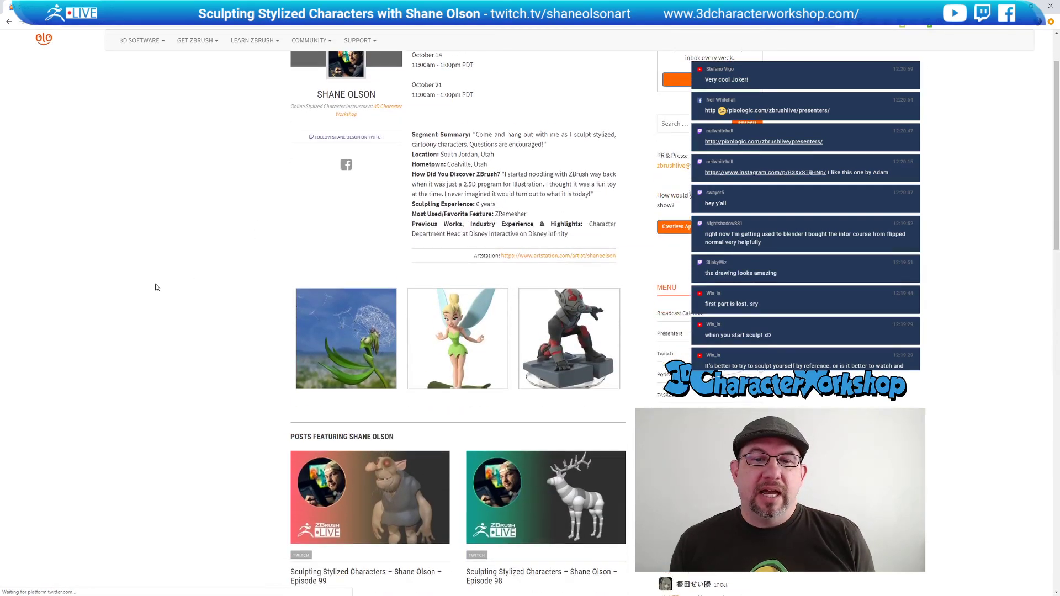
scroll(215, 276, "down", 3)
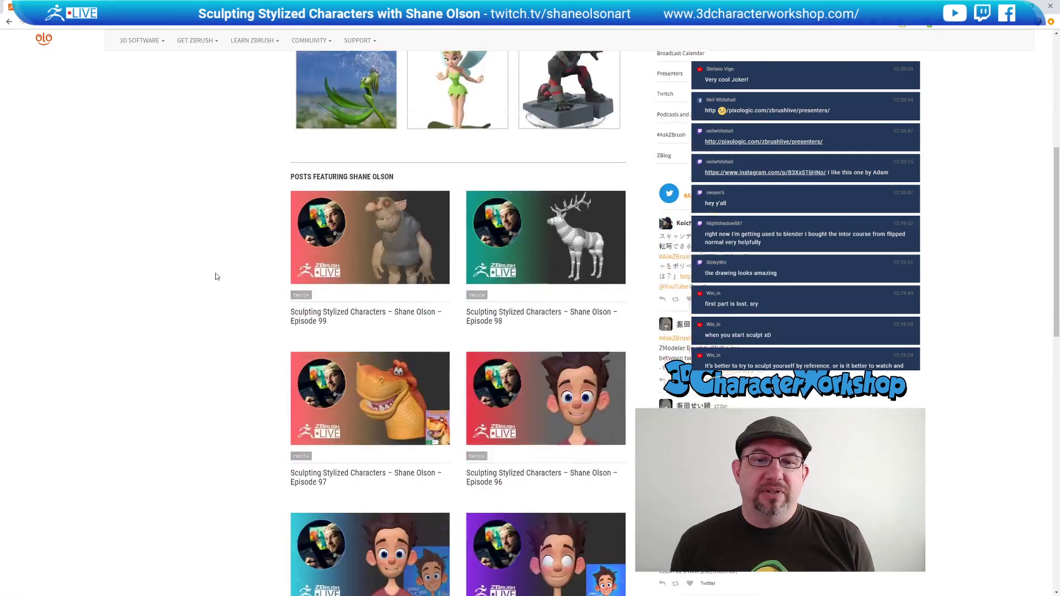
scroll(215, 277, "up", 3)
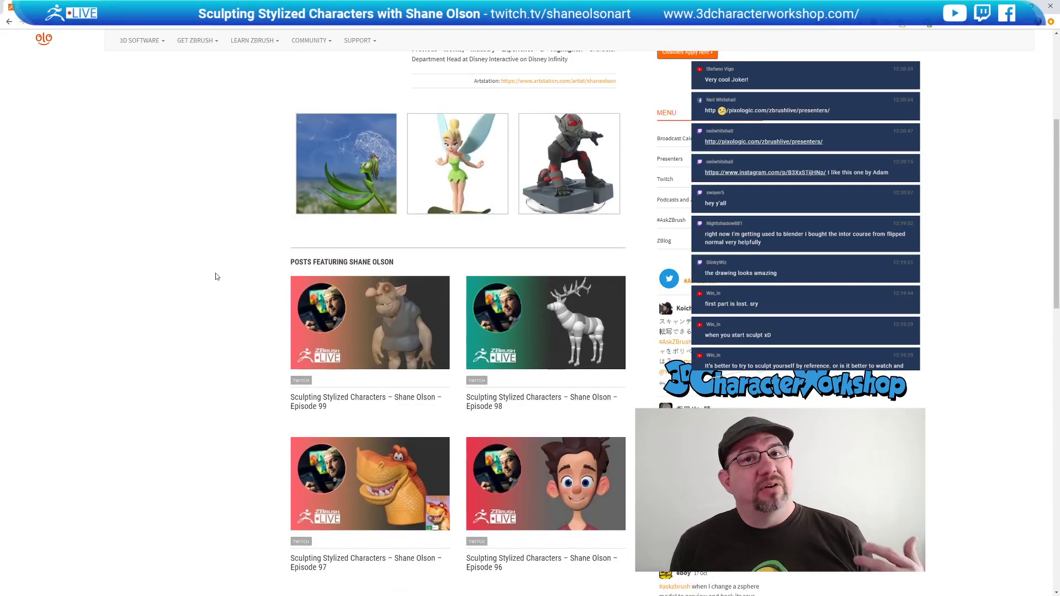
scroll(224, 237, "down", 1)
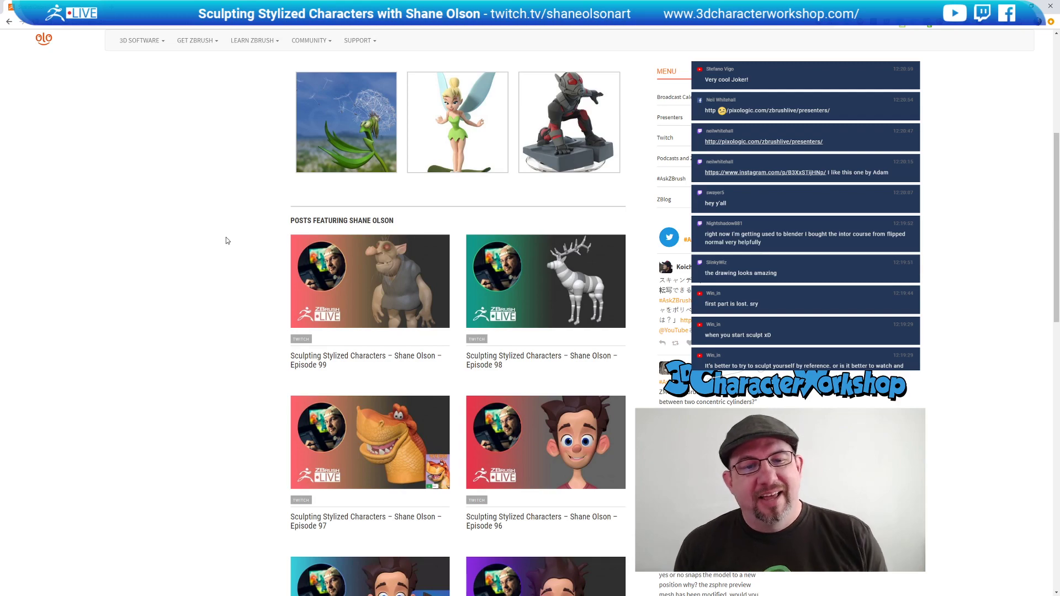
scroll(226, 239, "down", 1)
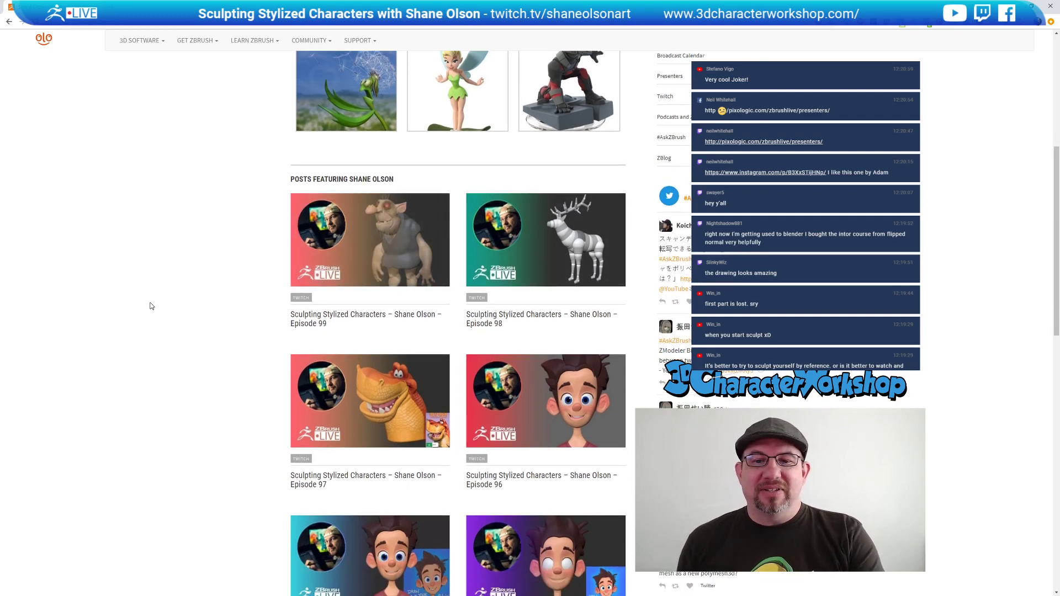
scroll(180, 309, "down", 8)
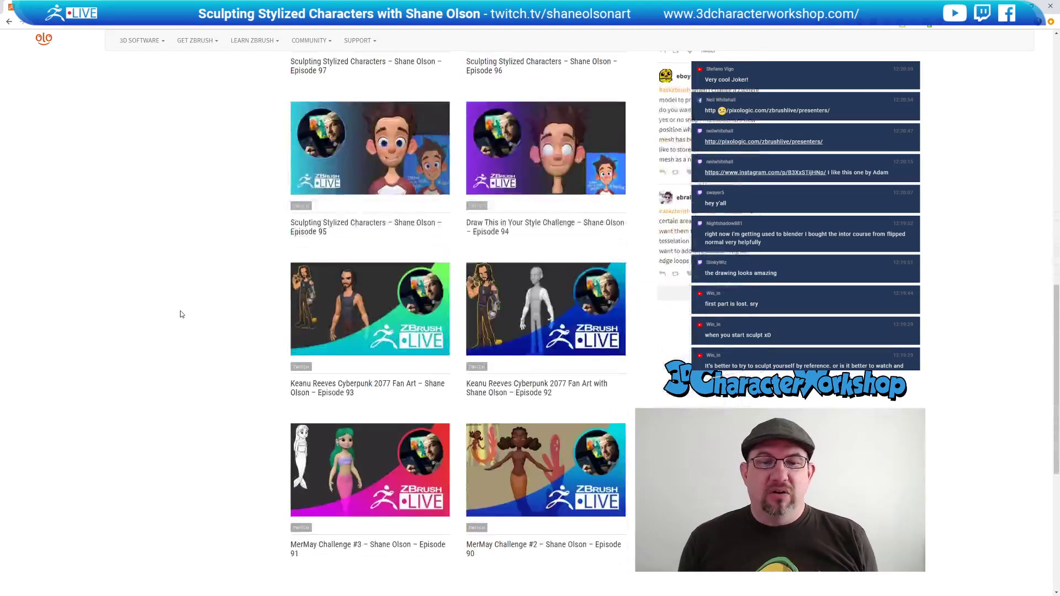
scroll(182, 314, "down", 3)
scroll(181, 314, "up", 15)
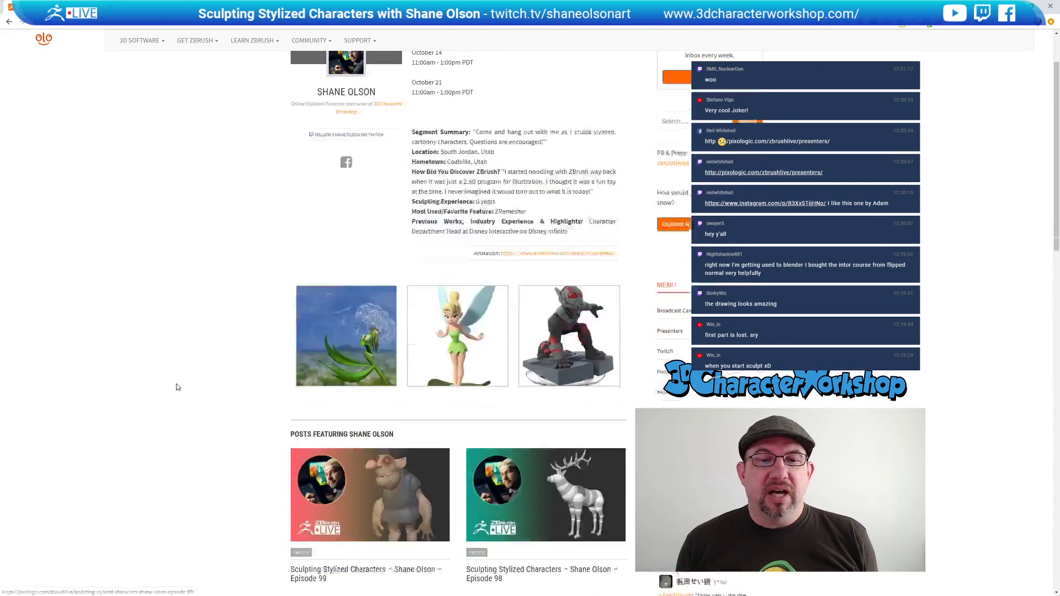
scroll(177, 388, "down", 2)
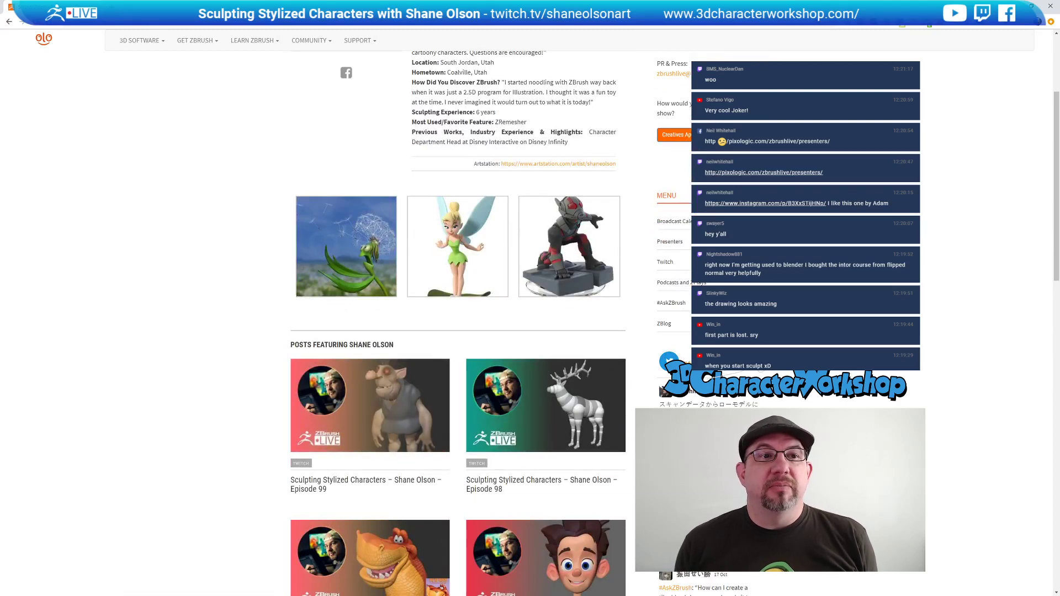
Return to ZBrush and smooth the skull around the eye socket, along the side and toward the back.
key("alt+Tab")
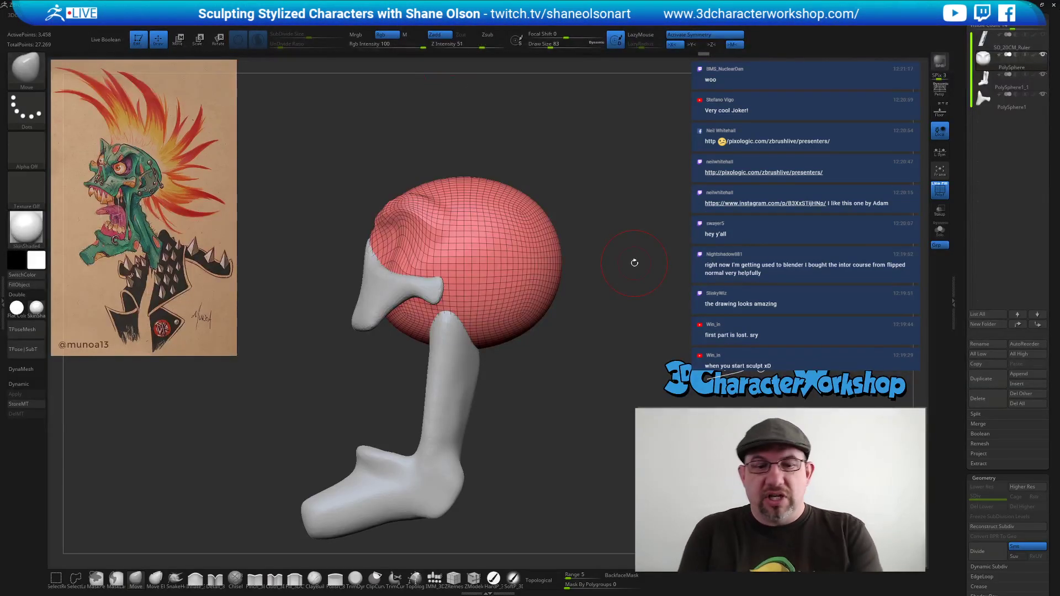
mouse_move(591, 352)
left_mouse_down()
mouse_move(574, 359)
mouse_move(590, 350)
left_mouse_up()
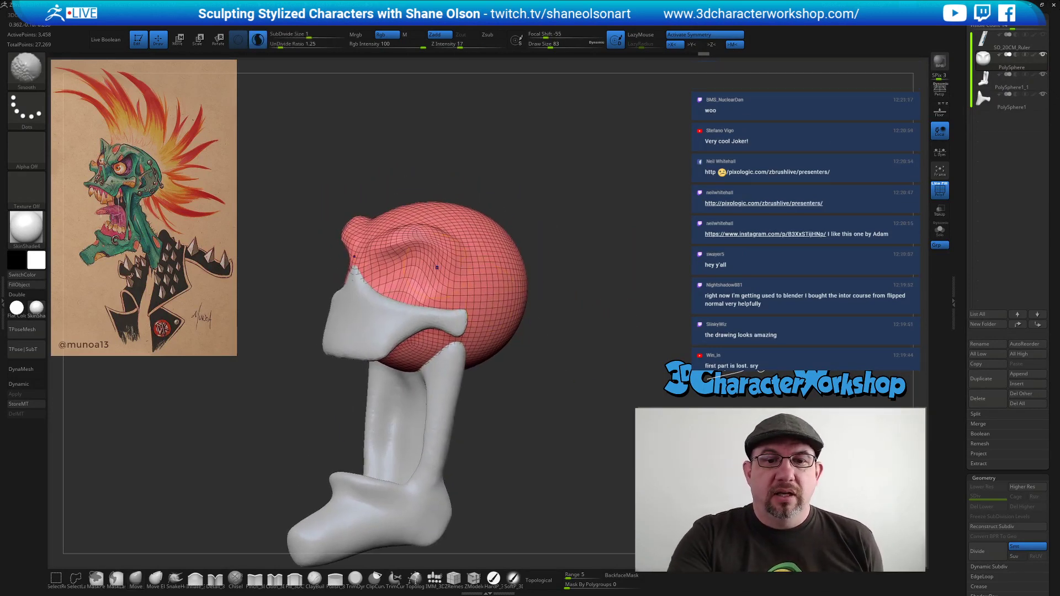
mouse_move(434, 292)
left_mouse_down("shift")
mouse_move(429, 270)
mouse_move(383, 228)
mouse_move(442, 243)
mouse_move(497, 287)
mouse_move(414, 359)
mouse_move(430, 350)
left_mouse_up("shift")
left_click_drag(599, 401, 524, 409)
mouse_move(512, 276)
left_mouse_down("shift")
mouse_move(514, 295)
mouse_move(508, 238)
mouse_move(475, 215)
mouse_move(442, 298)
mouse_move(518, 337)
left_mouse_up("shift")
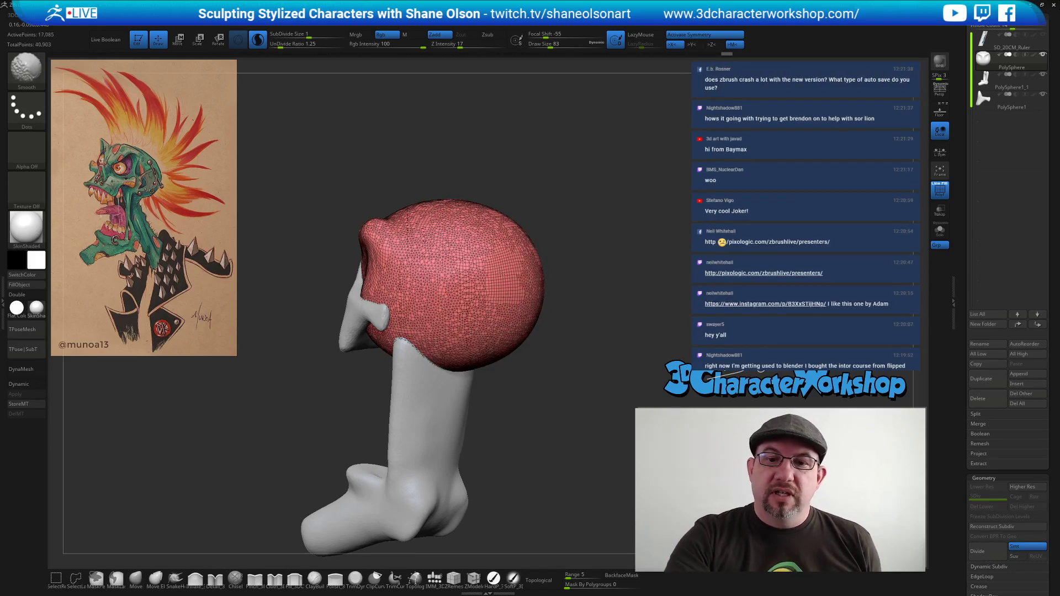
mouse_move(544, 395)
left_mouse_down()
mouse_move(553, 402)
mouse_move(544, 419)
mouse_move(511, 368)
mouse_move(522, 389)
left_mouse_up()
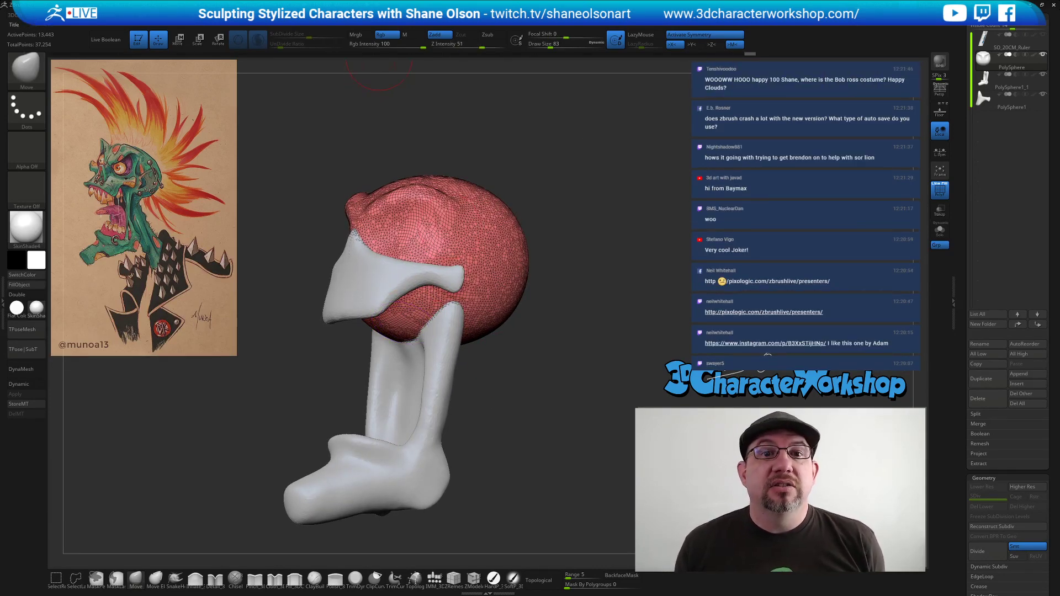
Set the QuickSave maximum duration to 15 minutes in the preferences.
left_click(371, 15)
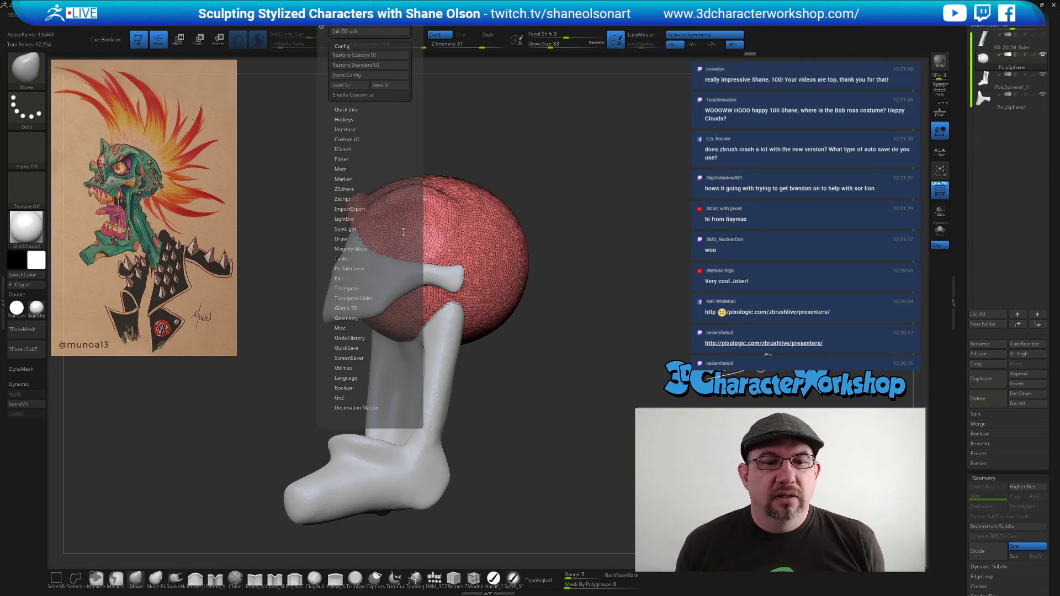
left_click(348, 347)
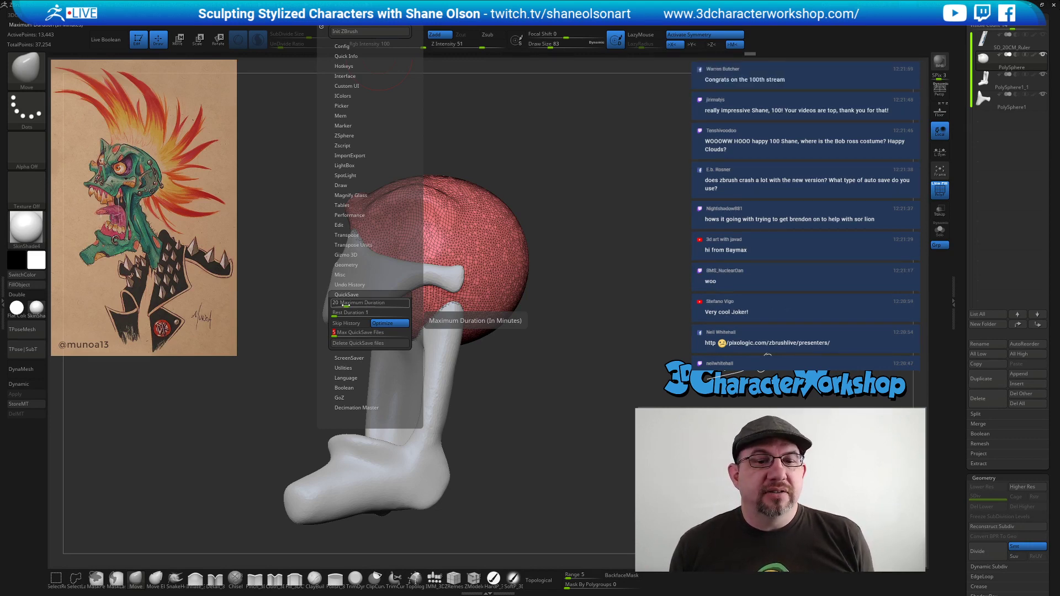
left_click(368, 303)
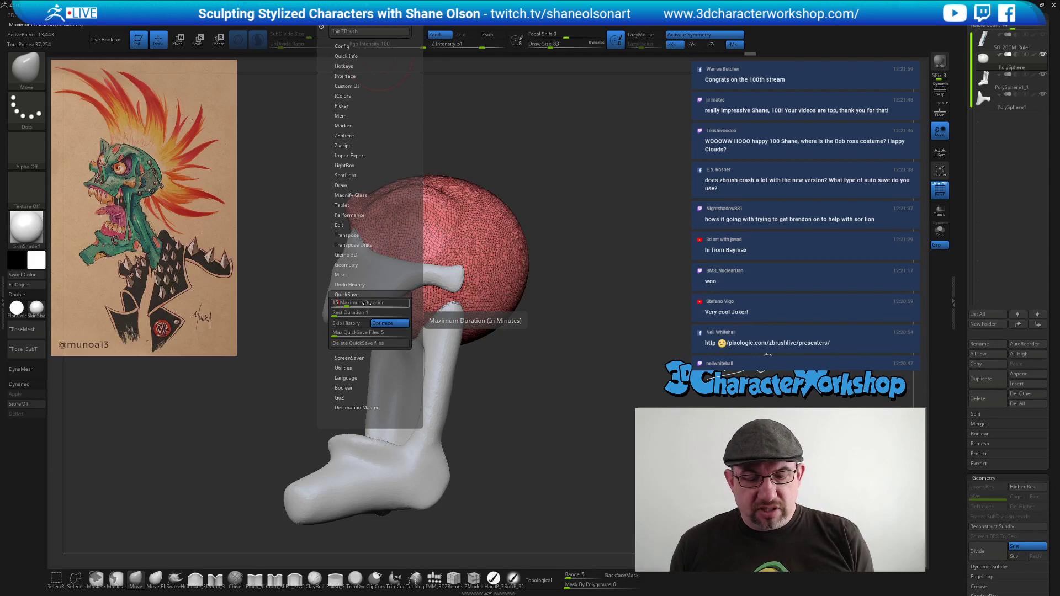
type("15")
key("Return")
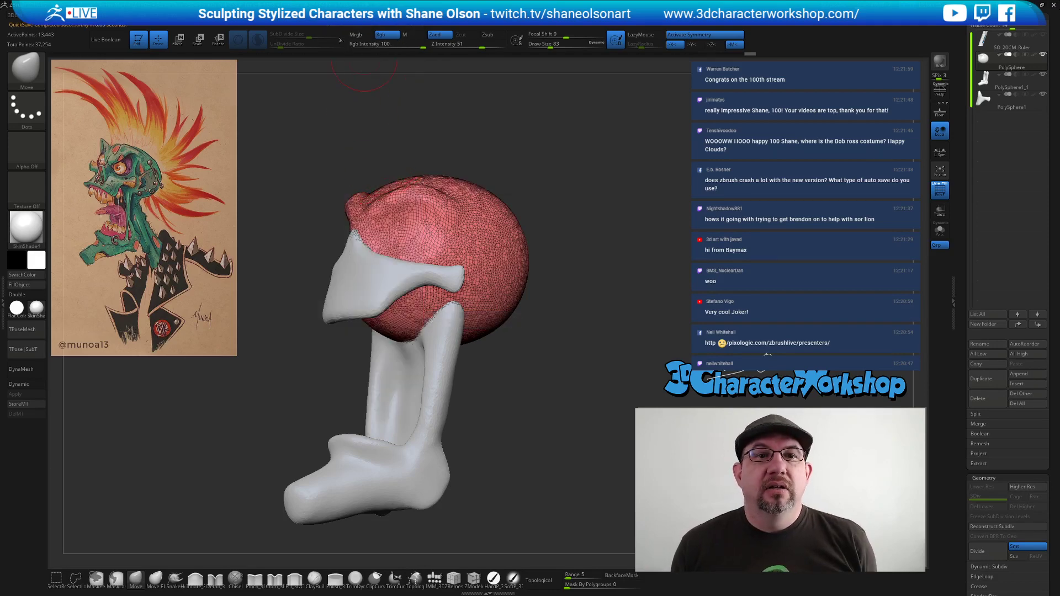
Delete all stored QuickSave project files and confirm the deletion.
left_click(364, 15)
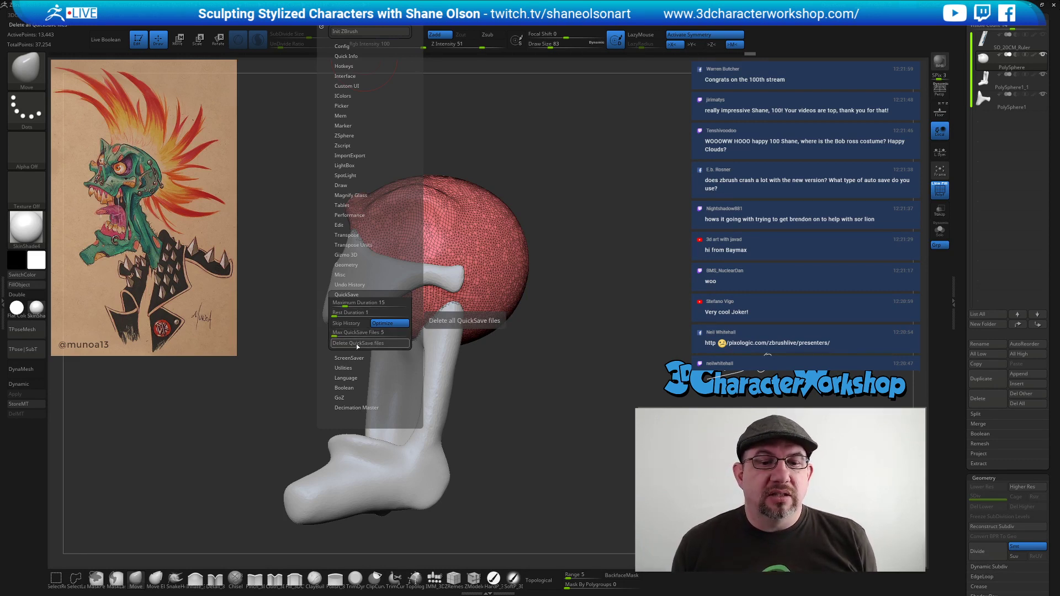
left_click(358, 343)
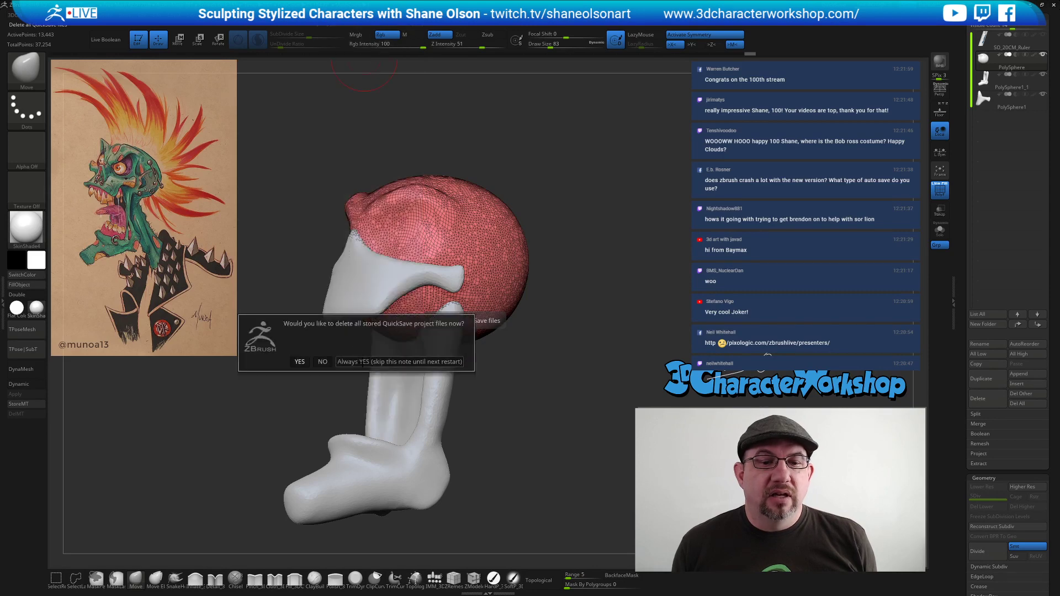
left_click(298, 361)
Select the GroomHairLong brush and set its draw size to 101.
left_click_drag(555, 214, 608, 183)
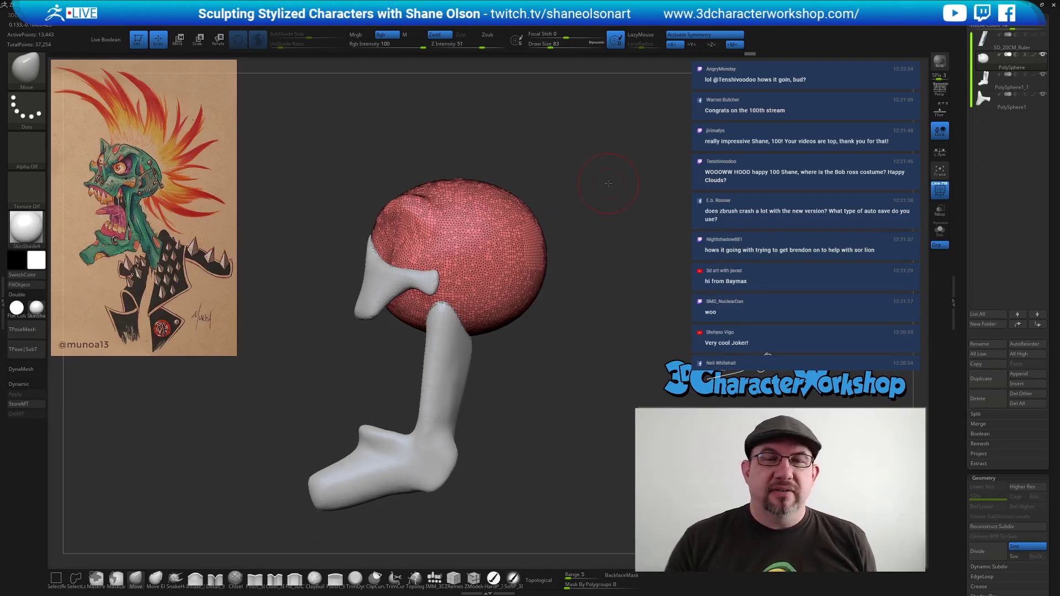
mouse_move(554, 369)
left_mouse_down()
mouse_move(542, 359)
mouse_move(540, 372)
left_mouse_up()
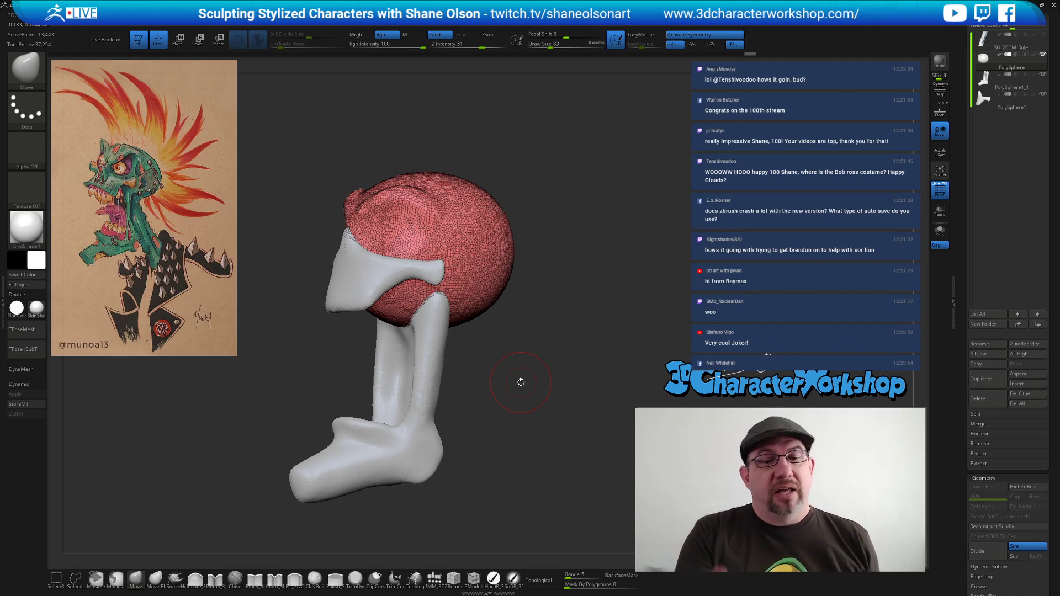
mouse_move(566, 391)
left_mouse_down()
mouse_move(577, 362)
mouse_move(552, 379)
left_mouse_up()
left_click(136, 578)
key("s")
left_click_drag(323, 395, 326, 395)
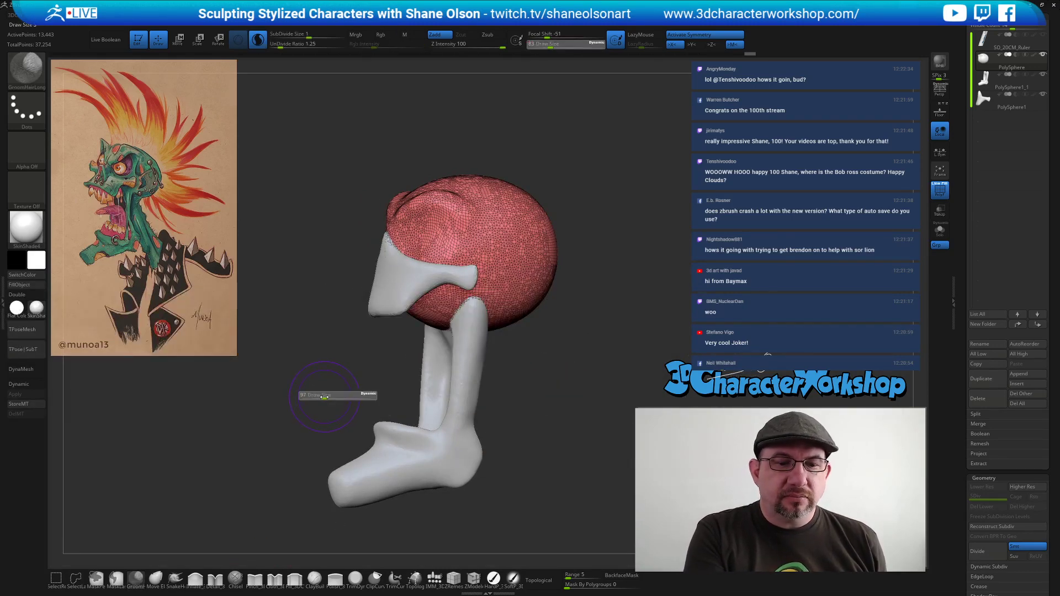
Save the tool as AdamPunkZombie in the Twitch folder.
left_click_drag(961, 144, 965, 279)
left_click(1026, 28)
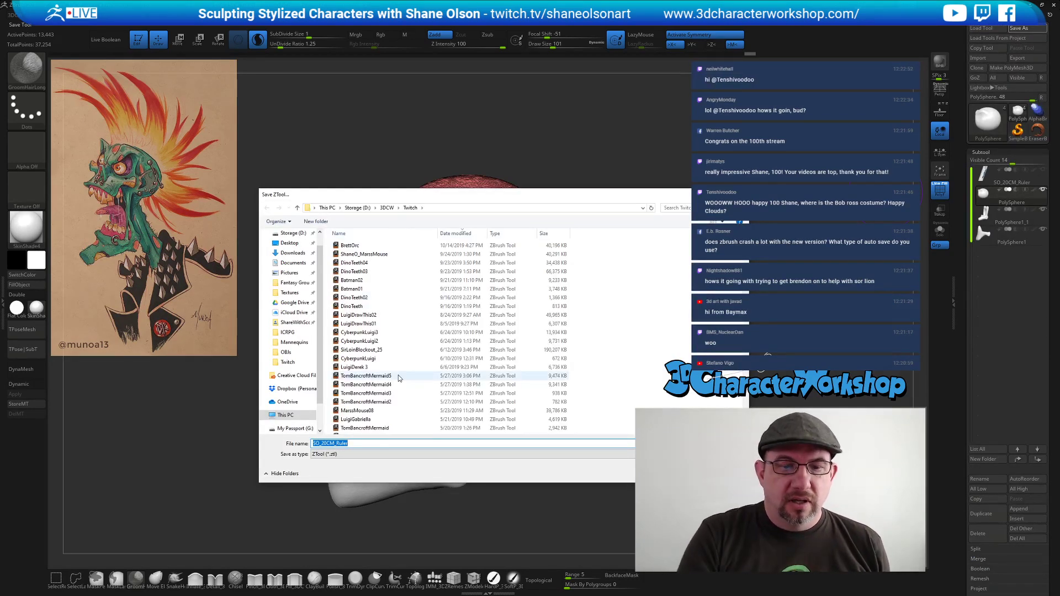
type("Adam")
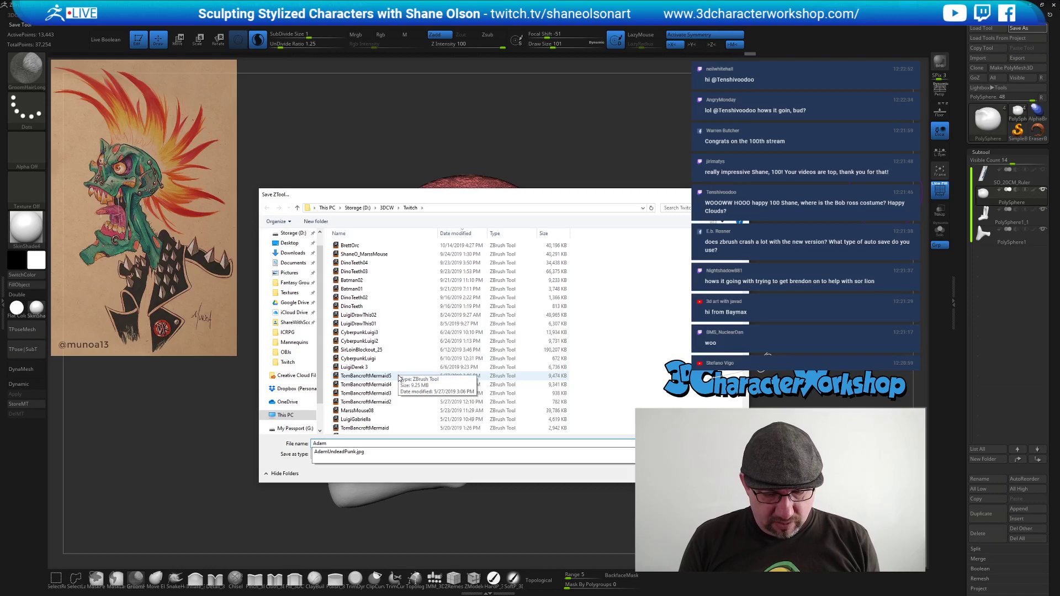
type("PunkZ")
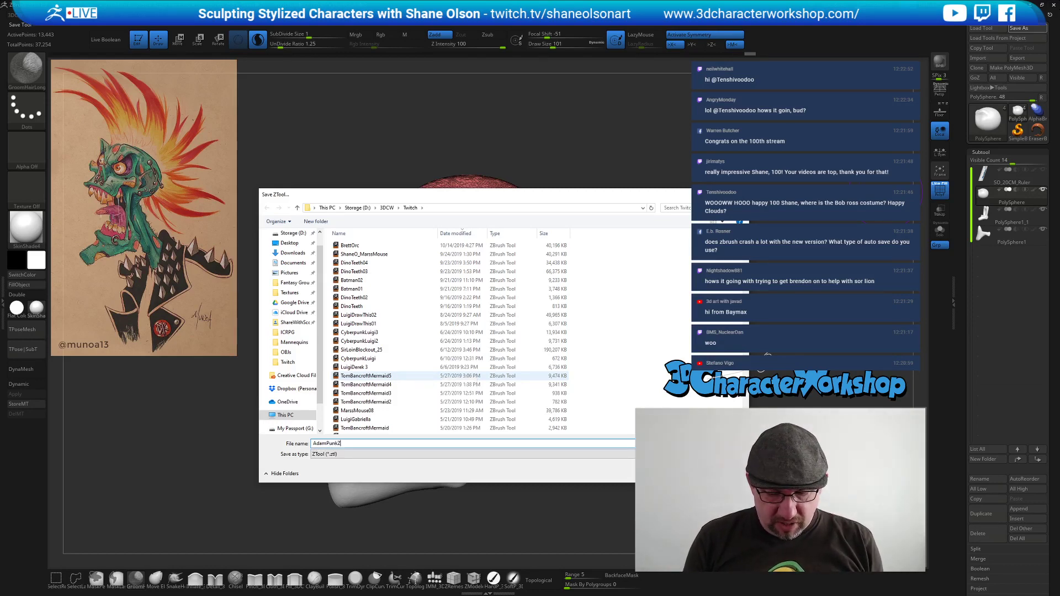
type("ombie")
key("Return")
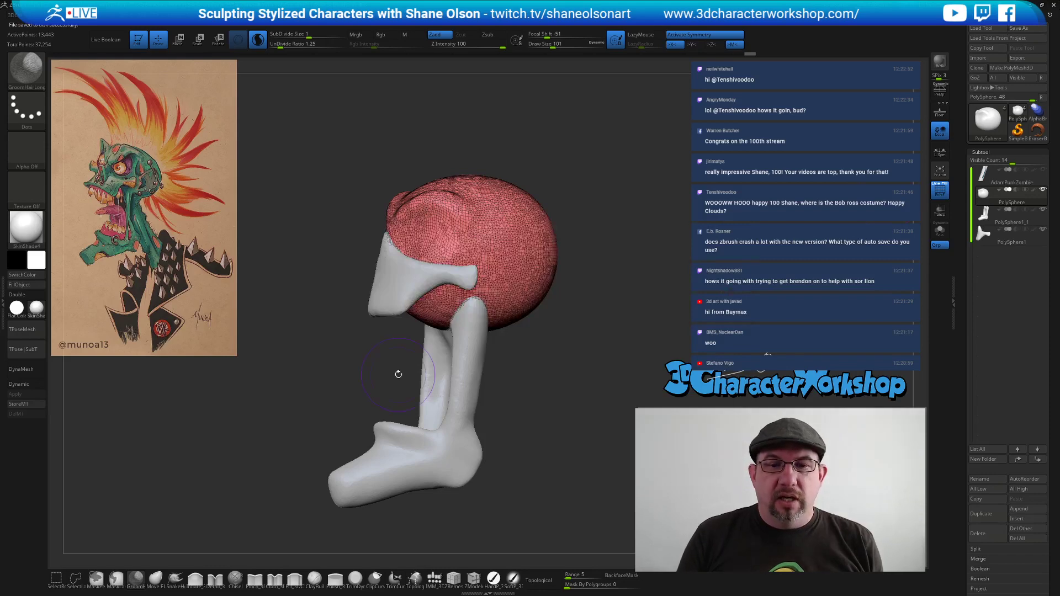
Set the draw size to 172 and switch to the Move brush.
mouse_move(558, 328)
left_mouse_down()
mouse_move(567, 356)
mouse_move(556, 329)
mouse_move(552, 345)
left_mouse_up()
key("s")
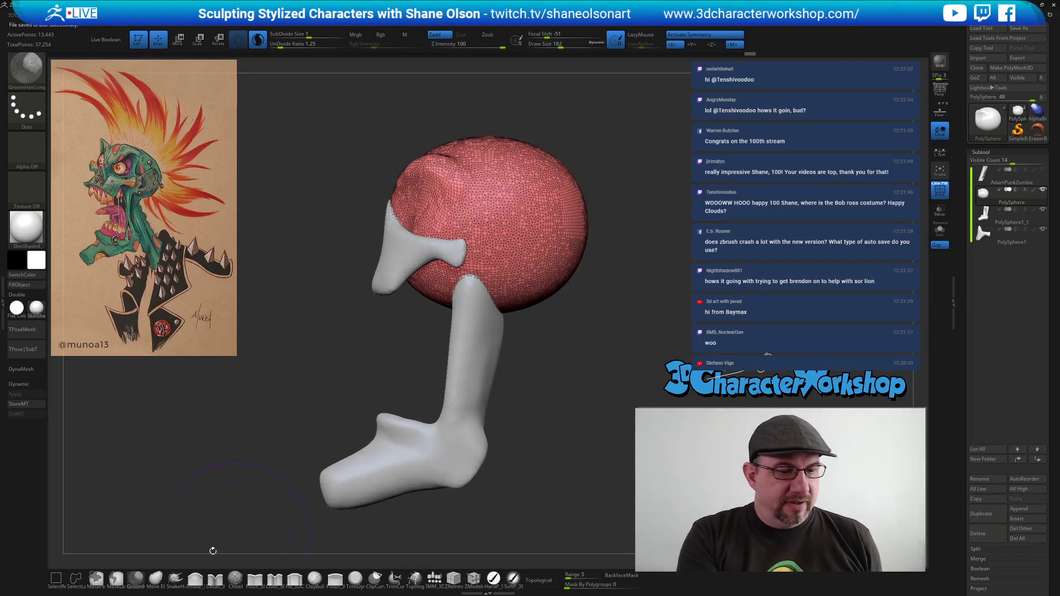
key("s")
mouse_move(401, 333)
left_mouse_down()
mouse_move(412, 332)
mouse_move(400, 359)
left_mouse_up()
key("s")
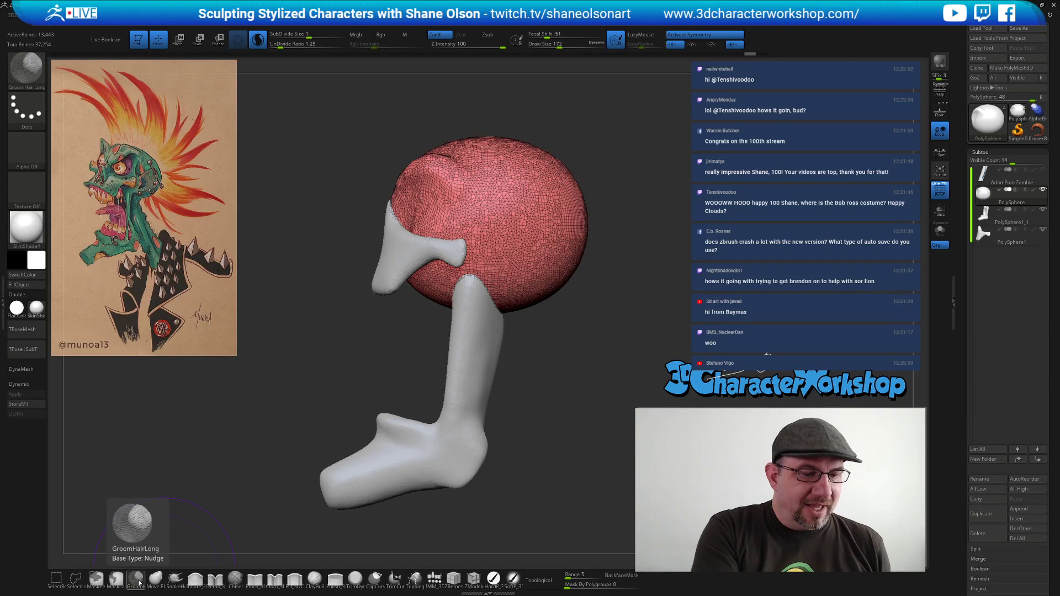
key("b")
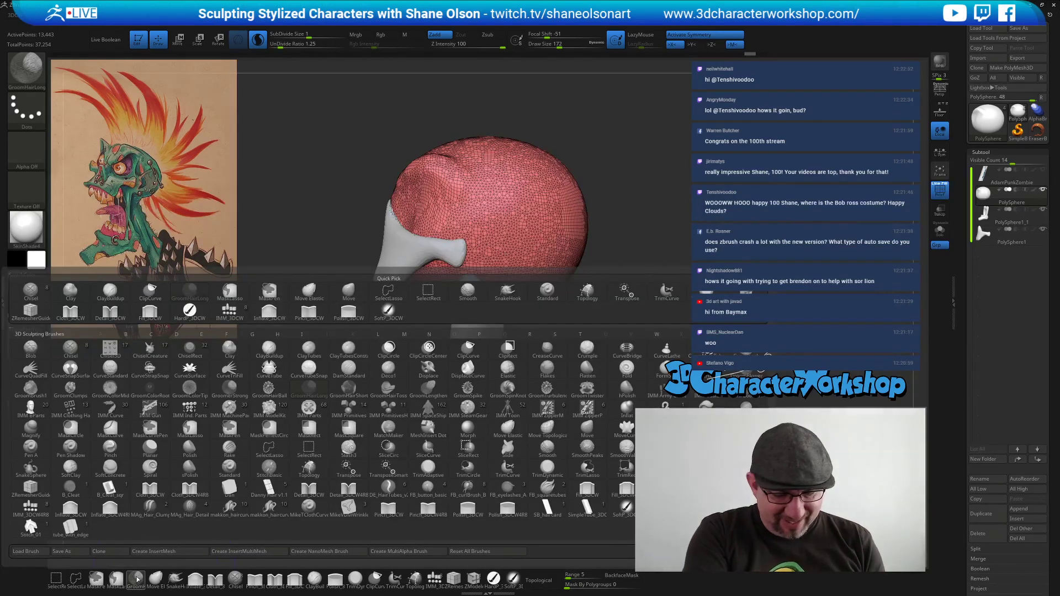
key("m")
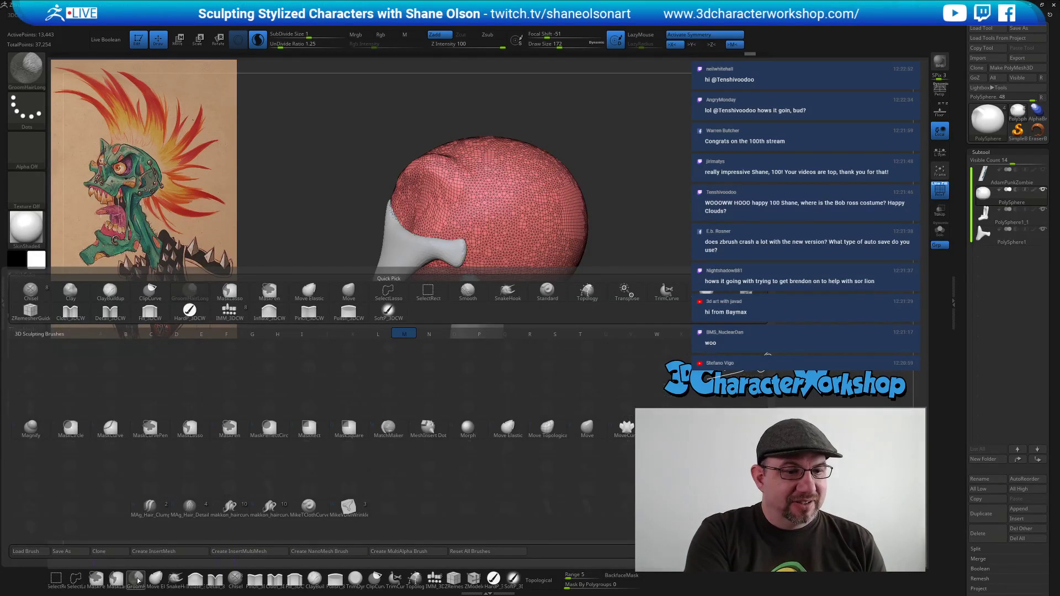
key("v")
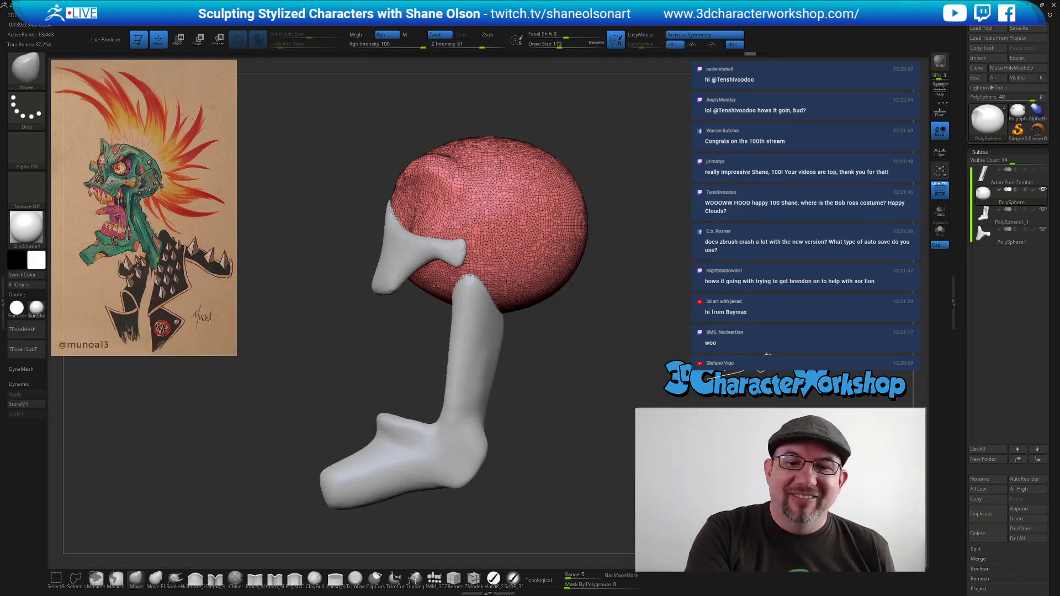
Remesh the skull twice with DynaMesh and bring the tool's Geometry and ZRemesher settings into view.
left_click_drag(504, 367, 563, 383)
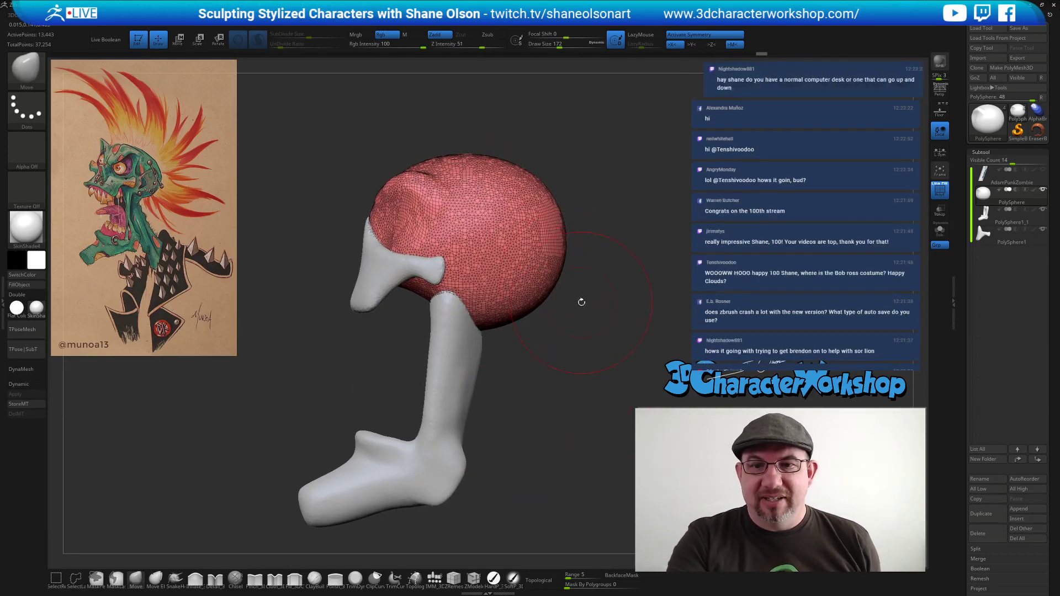
left_click_drag(580, 223, 593, 240, "ctrl")
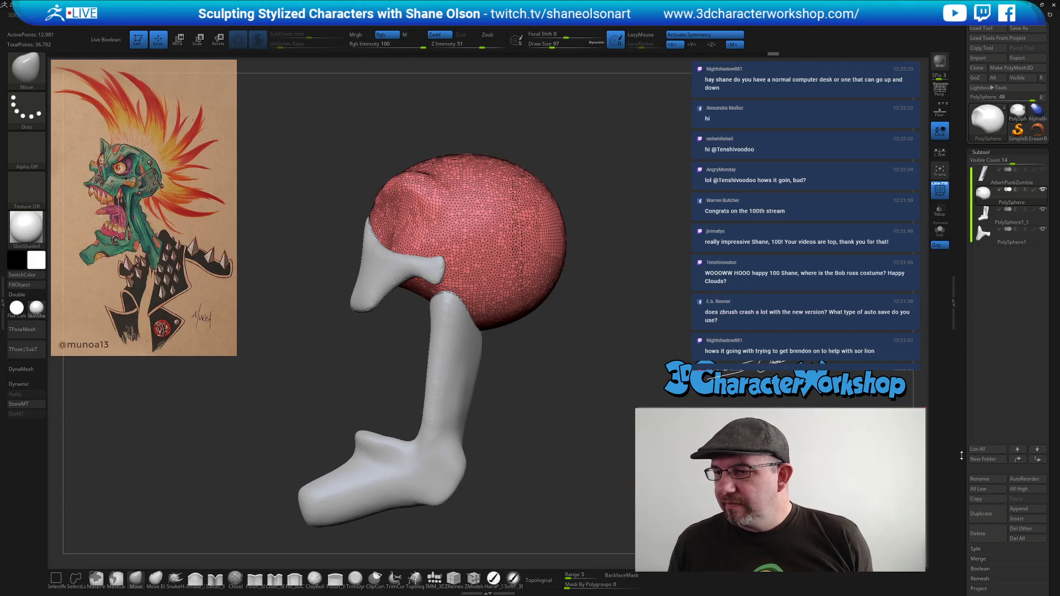
left_click_drag(990, 469, 986, 296)
left_click_drag(983, 441, 981, 362)
scroll(981, 361, "down", 5)
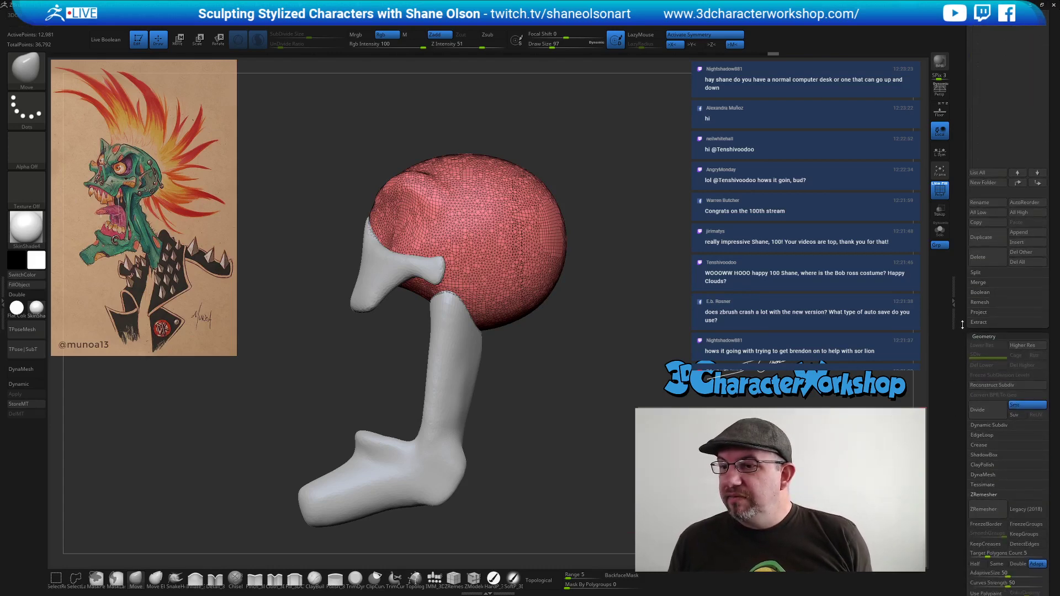
scroll(959, 267, "down", 1)
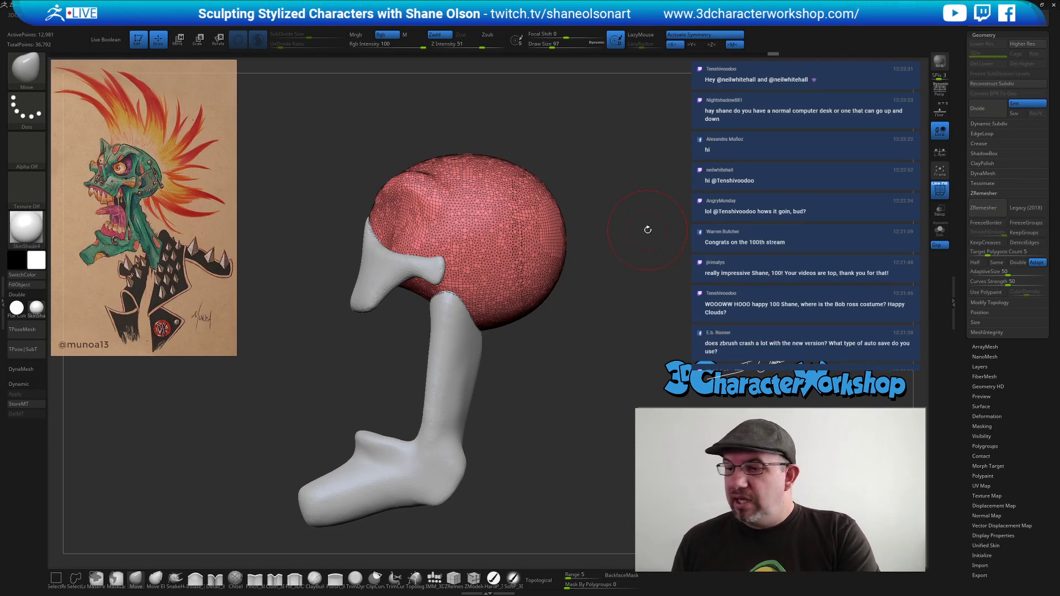
left_click_drag(592, 222, 610, 244, "ctrl")
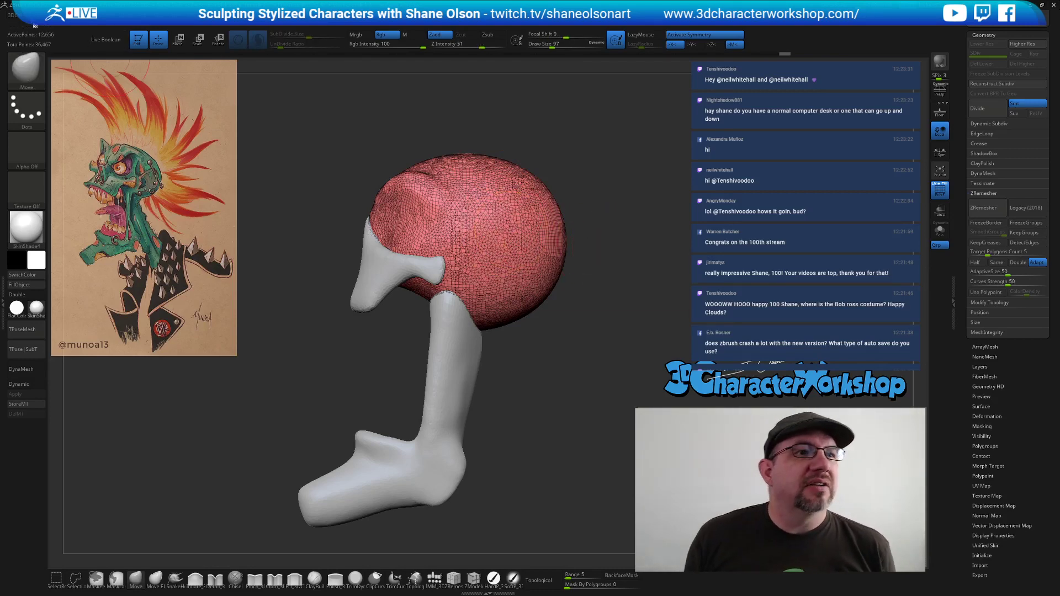
Expand the Sculptris Pro stroke settings and switch to the SnakeHook brush.
left_click(63, 16)
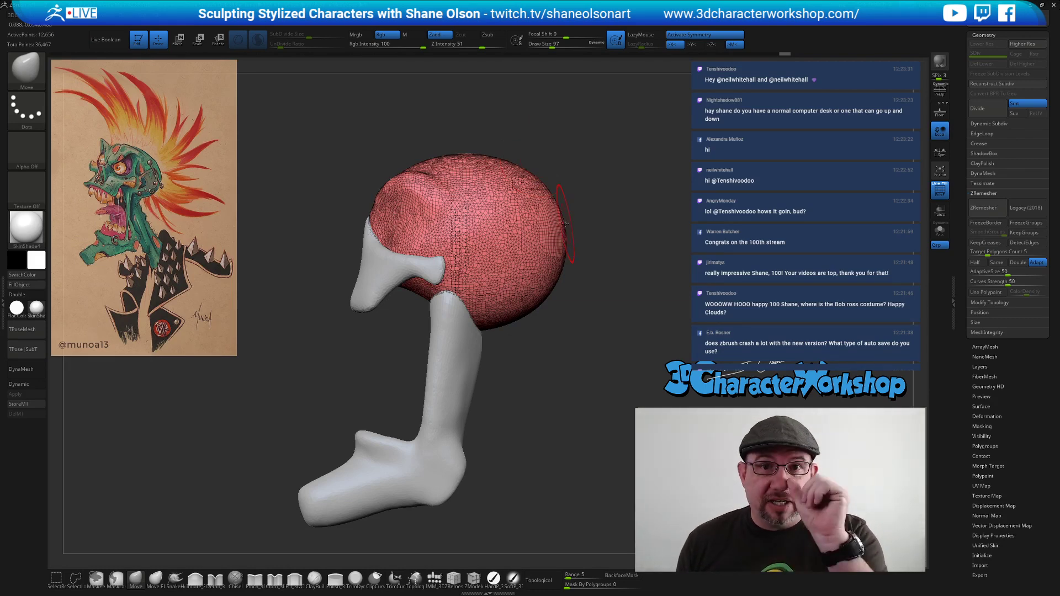
left_click_drag(624, 213, 566, 160)
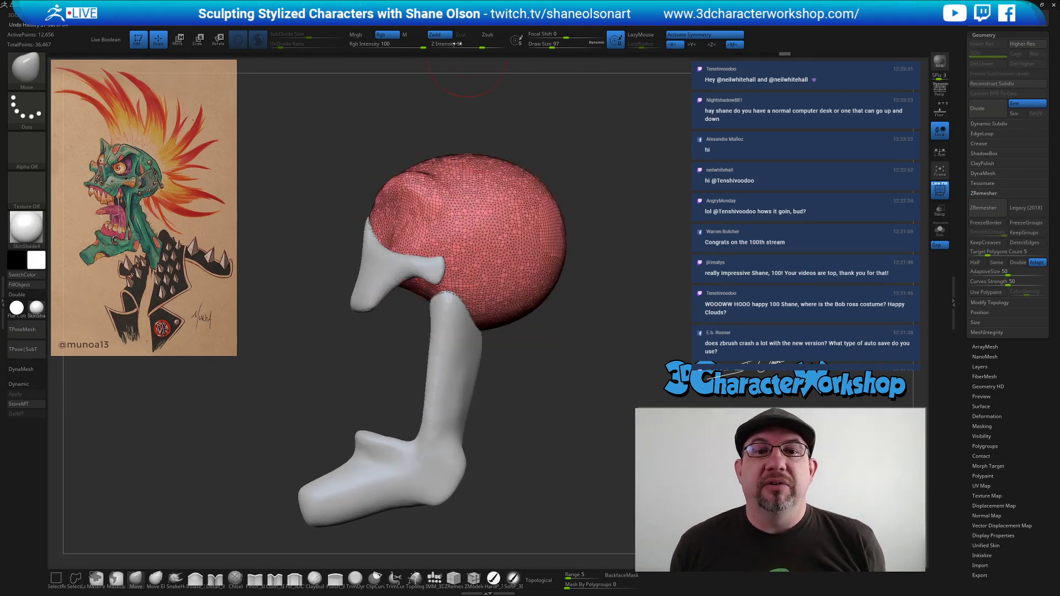
left_click(409, 26)
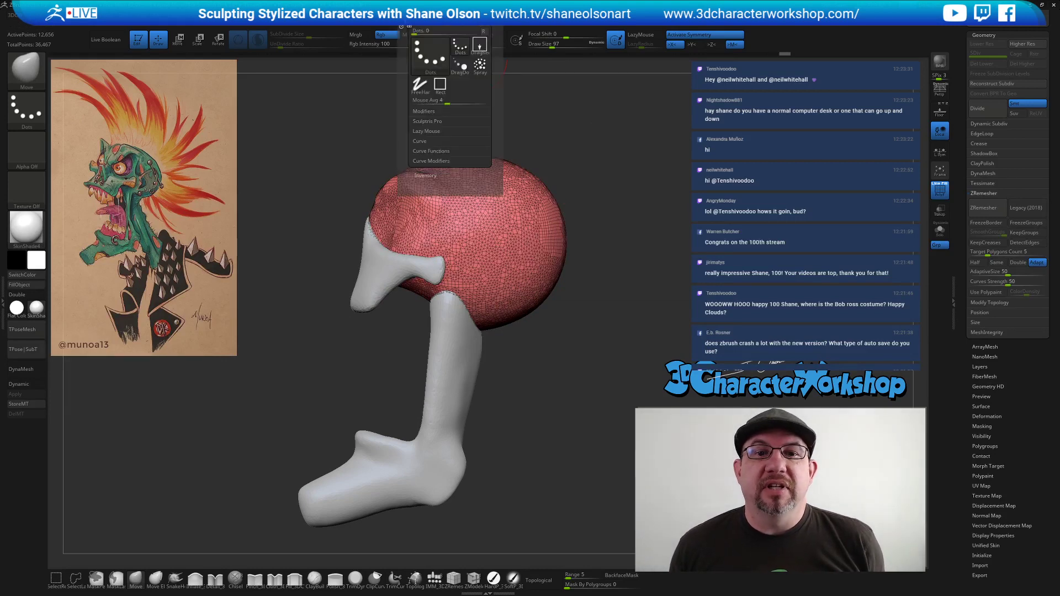
left_click(436, 121)
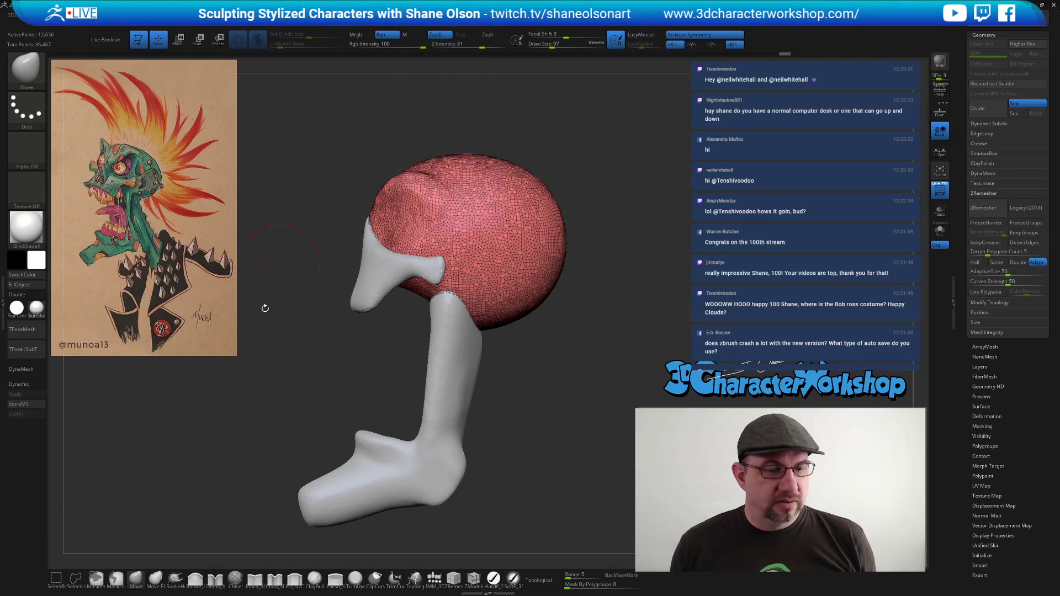
left_click(175, 578)
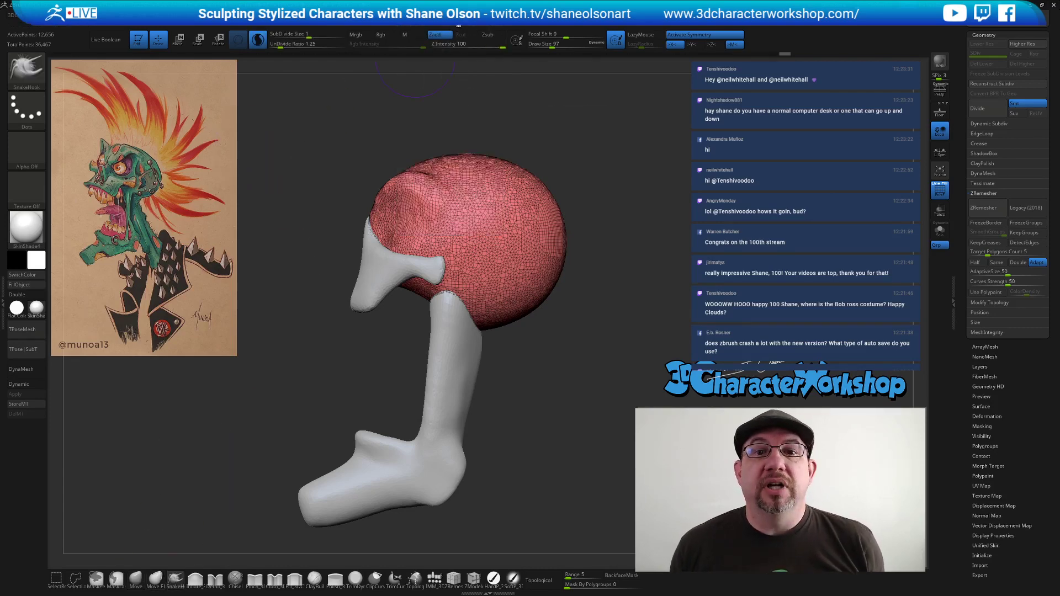
Set the Sculptris Pro SubDivide Size to 0.5, try smoothing the side of the skull, and undo the stroke.
mouse_move(414, 15)
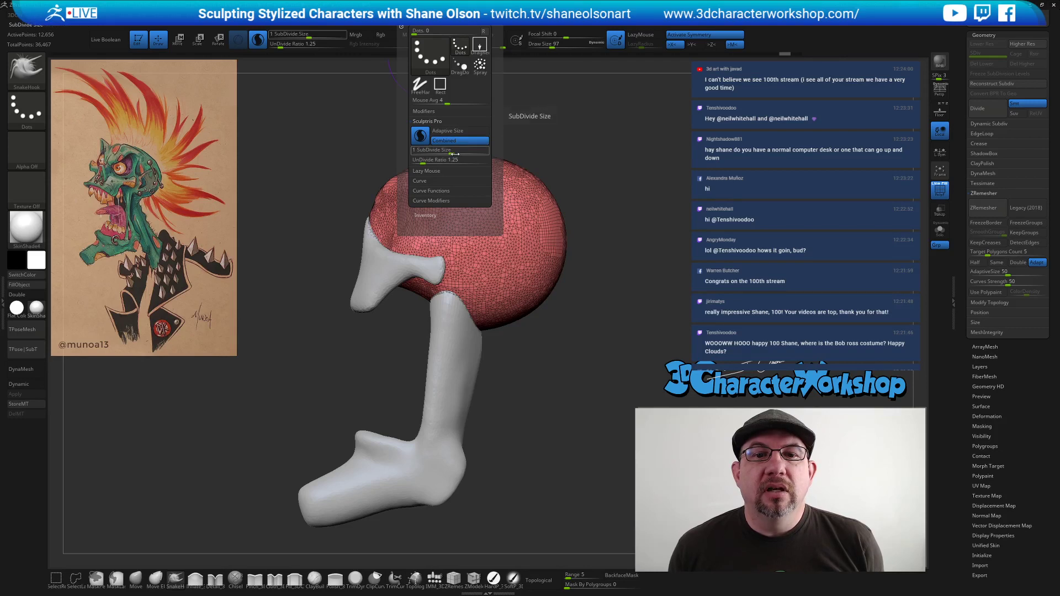
left_click_drag(452, 154, 449, 154)
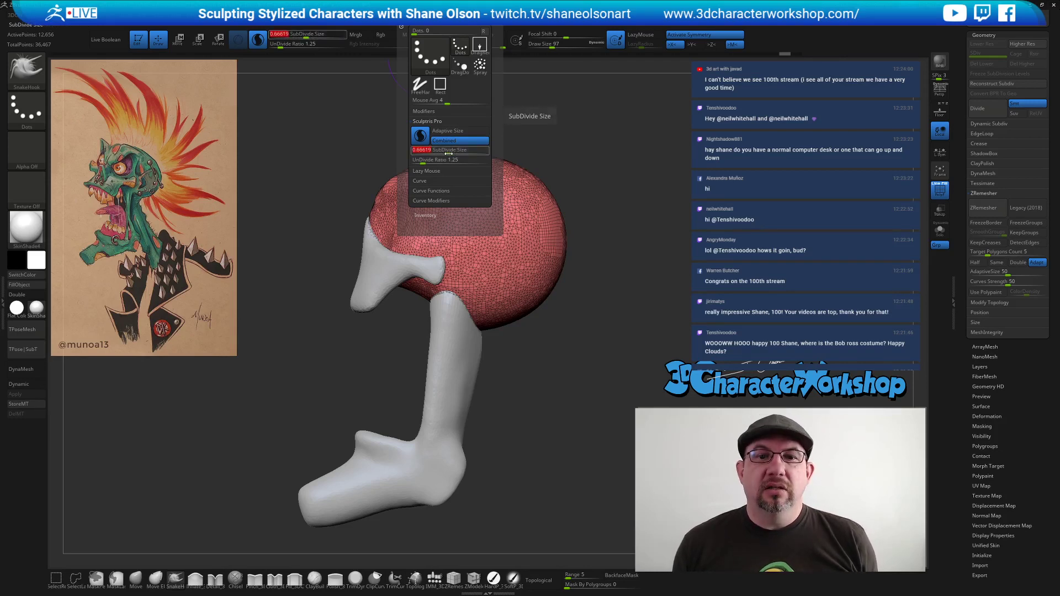
type("0.5")
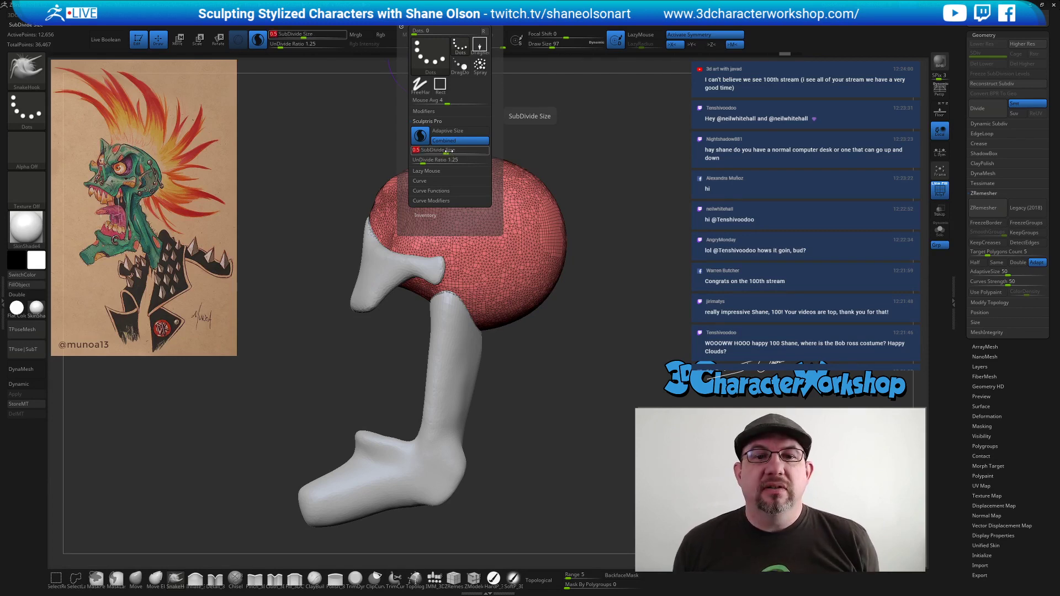
key("Return")
mouse_move(544, 230)
left_mouse_down("shift")
mouse_move(551, 247)
mouse_move(531, 216)
mouse_move(504, 227)
mouse_move(512, 249)
left_mouse_up("shift")
key("ctrl+z")
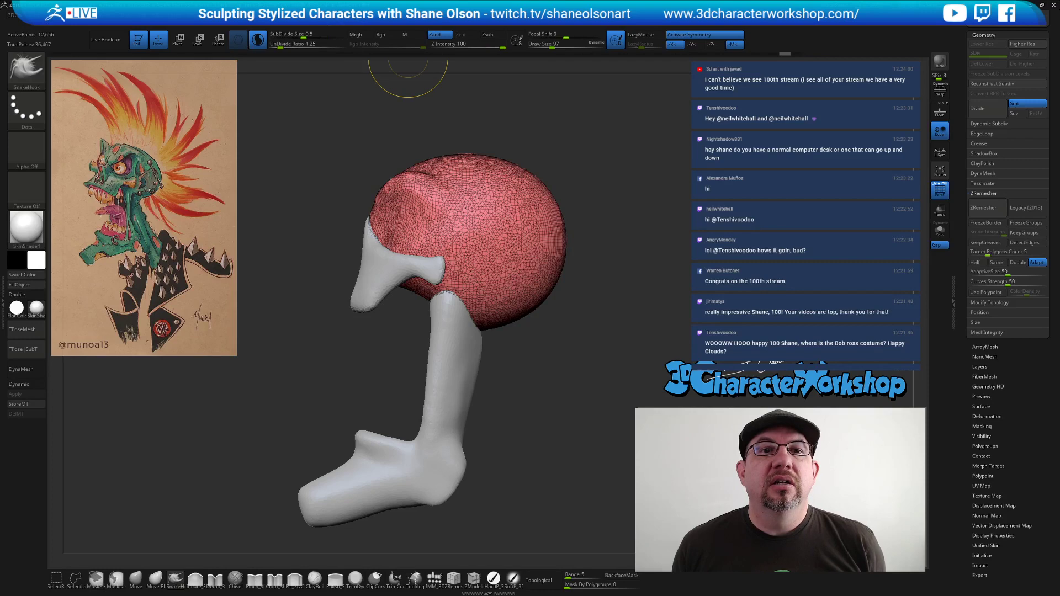
Set the Sculptris Pro SubDivide Size to 0.4 and smooth the side and upper back of the skull.
mouse_move(413, 16)
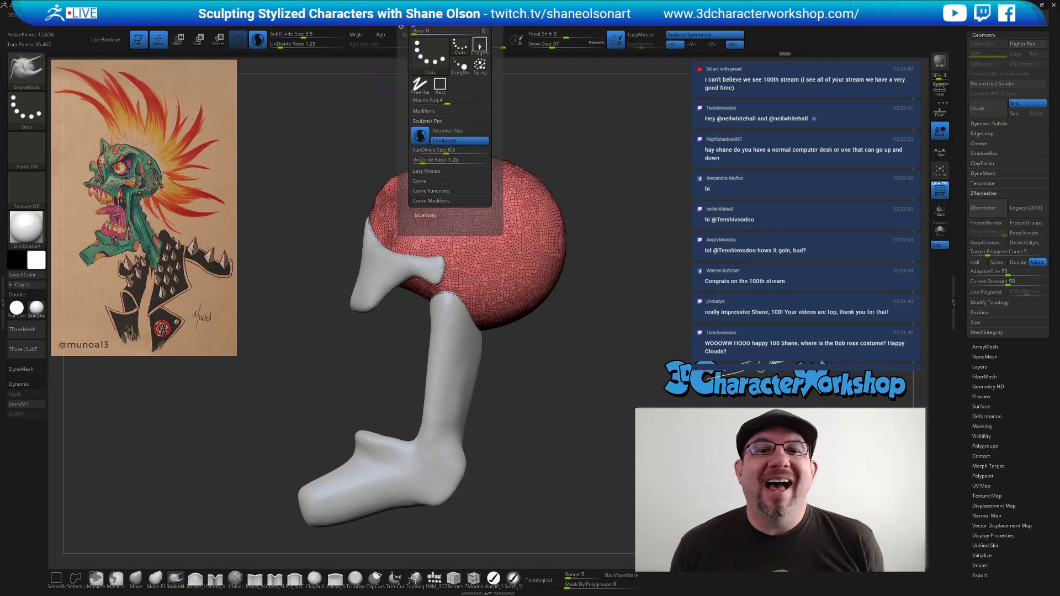
type(".4")
key("Return")
mouse_move(514, 265)
left_mouse_down("shift")
mouse_move(519, 243)
mouse_move(505, 211)
left_mouse_up("shift")
left_click_drag(494, 184, 541, 177, "shift")
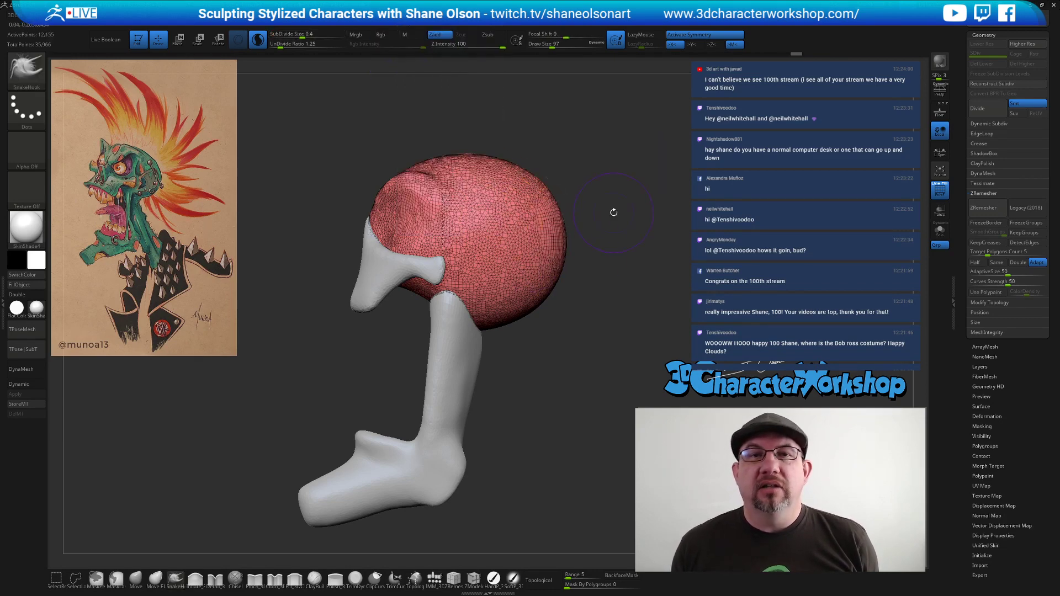
mouse_move(613, 212)
left_mouse_down()
mouse_move(599, 287)
mouse_move(567, 354)
mouse_move(543, 351)
mouse_move(535, 365)
mouse_move(518, 356)
left_mouse_up()
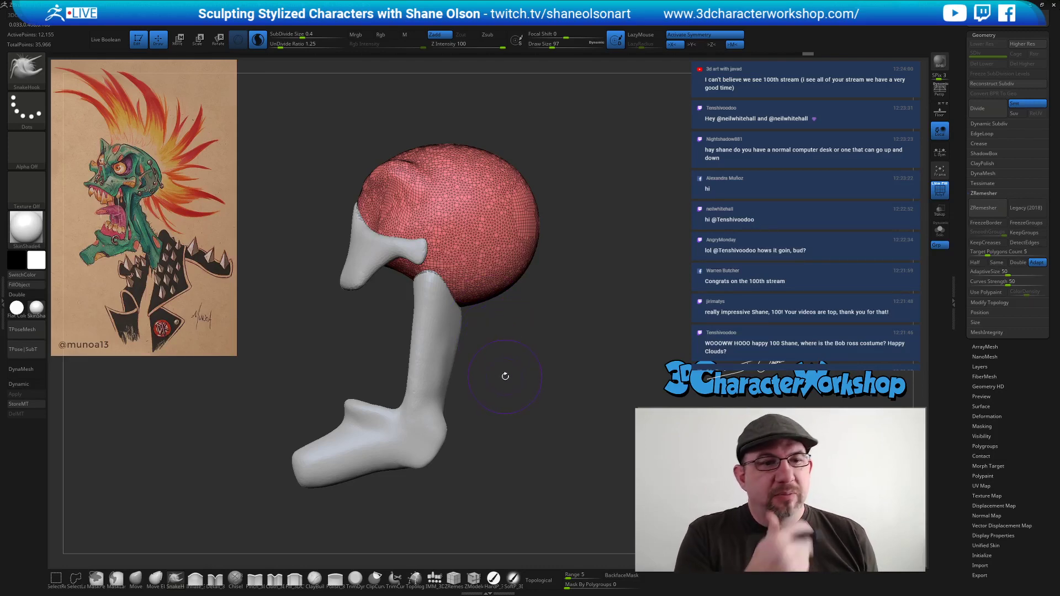
Insert an Appendage primitive beneath the back of the skull as the neck and tilt it so its lower end slants backward.
mouse_move(523, 443)
left_mouse_down()
mouse_move(523, 429)
mouse_move(437, 554)
left_mouse_up()
left_click(434, 578)
left_click(319, 66)
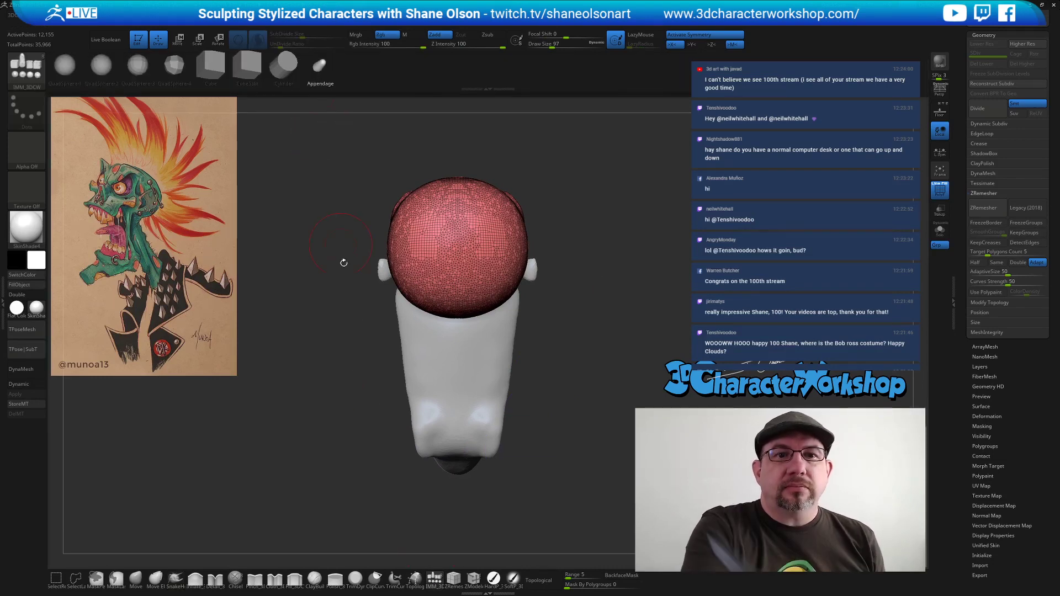
left_click_drag(458, 328, 458, 384)
left_click_drag(513, 411, 561, 390)
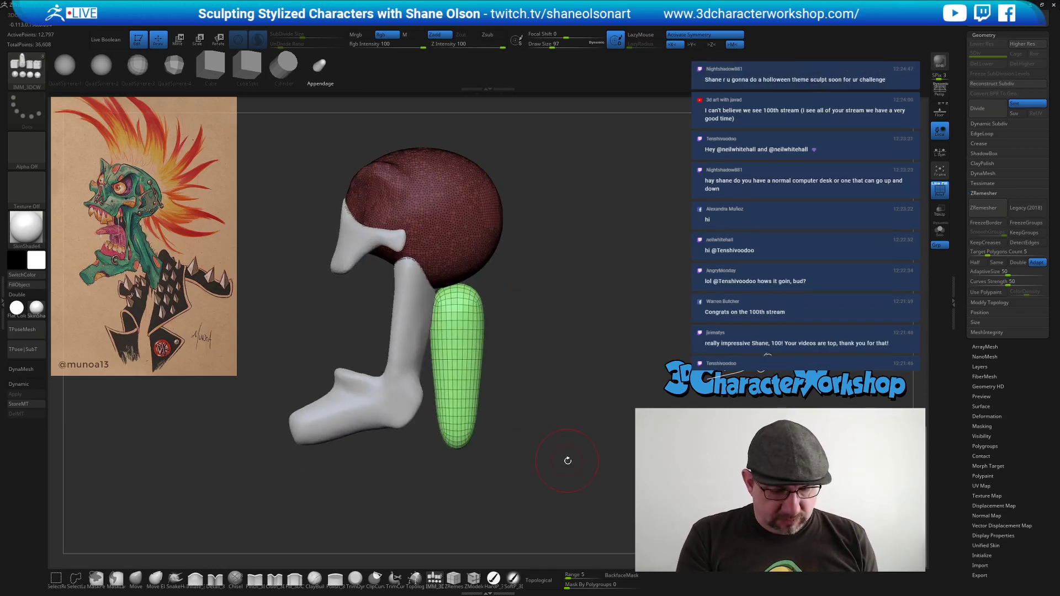
key("e")
left_click_drag(495, 282, 424, 303)
left_click_drag(490, 256, 589, 360)
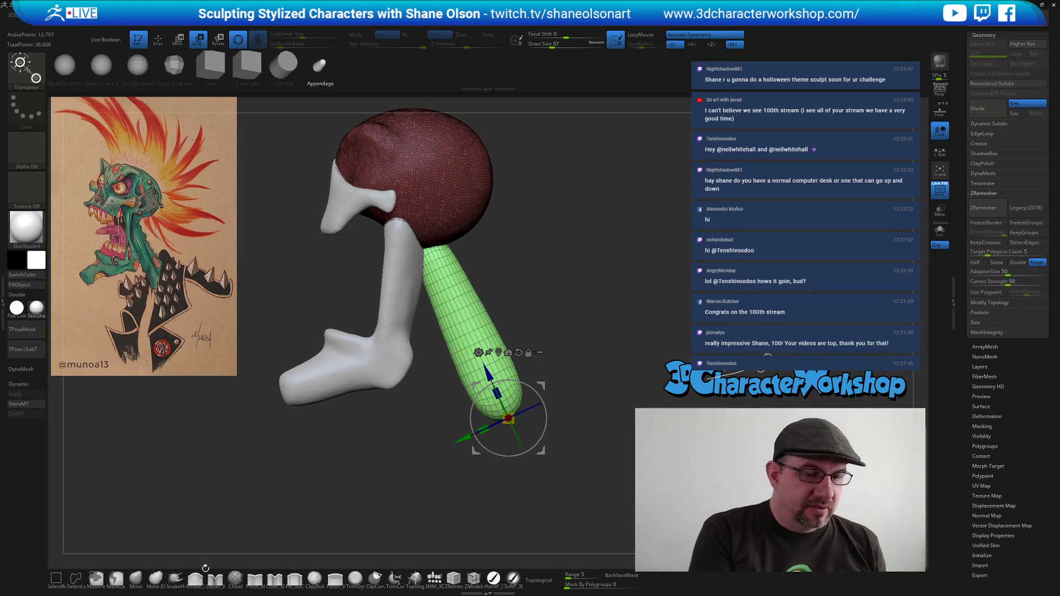
Thicken the neck along its length with the Inflate brush at a draw size of 177.
left_click(195, 578)
key("s")
left_click_drag(542, 249, 544, 249)
mouse_move(446, 279)
left_mouse_down()
mouse_move(443, 266)
mouse_move(454, 308)
mouse_move(435, 240)
mouse_move(481, 332)
mouse_move(463, 315)
mouse_move(449, 251)
left_mouse_up()
mouse_move(583, 298)
left_mouse_down()
mouse_move(549, 300)
mouse_move(582, 296)
left_mouse_up()
left_click_drag(434, 227, 499, 386)
mouse_move(585, 364)
left_mouse_down()
mouse_move(544, 361)
mouse_move(491, 323)
mouse_move(464, 265)
mouse_move(509, 350)
mouse_move(610, 331)
left_mouse_up()
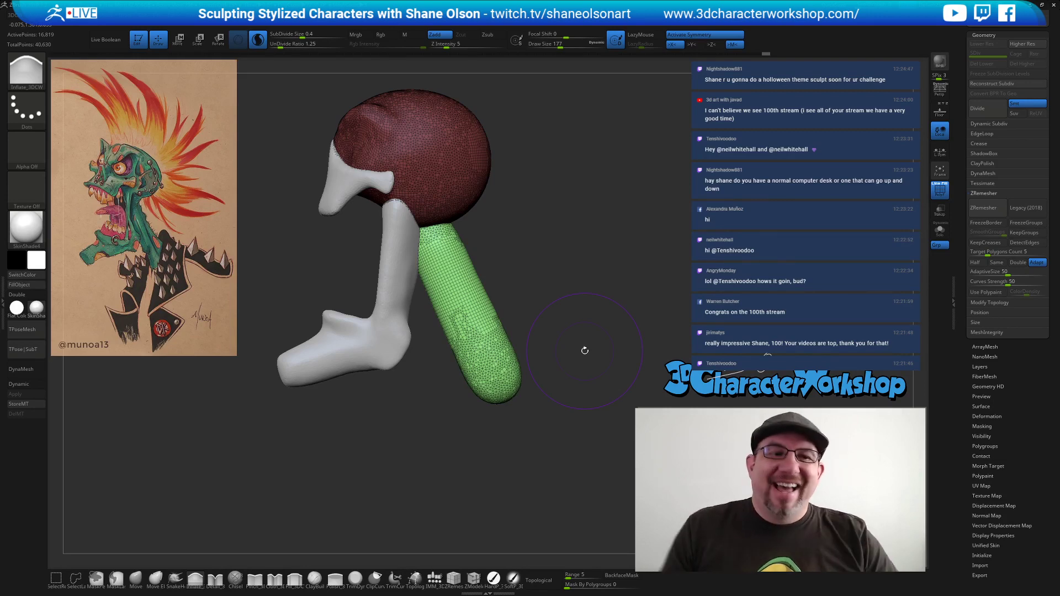
Adjust the neck's silhouette with the Move brush, enlarging the draw size to 223 for its lower end.
left_click_drag(583, 279, 602, 238)
left_click_drag(650, 206, 628, 211)
left_click(136, 579)
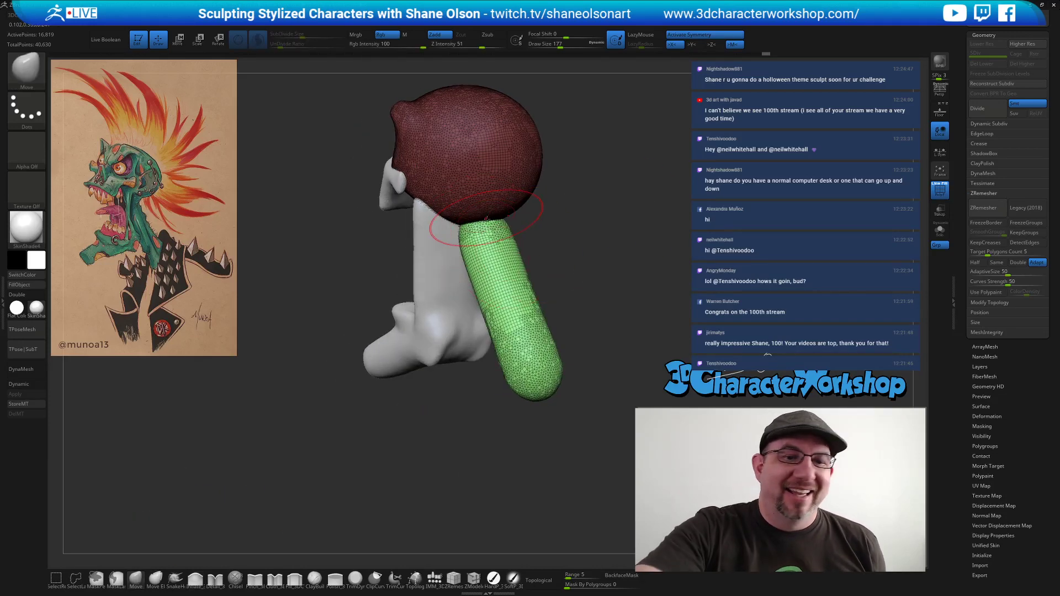
left_click_drag(472, 255, 481, 254)
left_click_drag(591, 243, 617, 242)
mouse_move(519, 244)
left_mouse_down()
mouse_move(492, 250)
mouse_move(509, 295)
mouse_move(539, 289)
left_mouse_up()
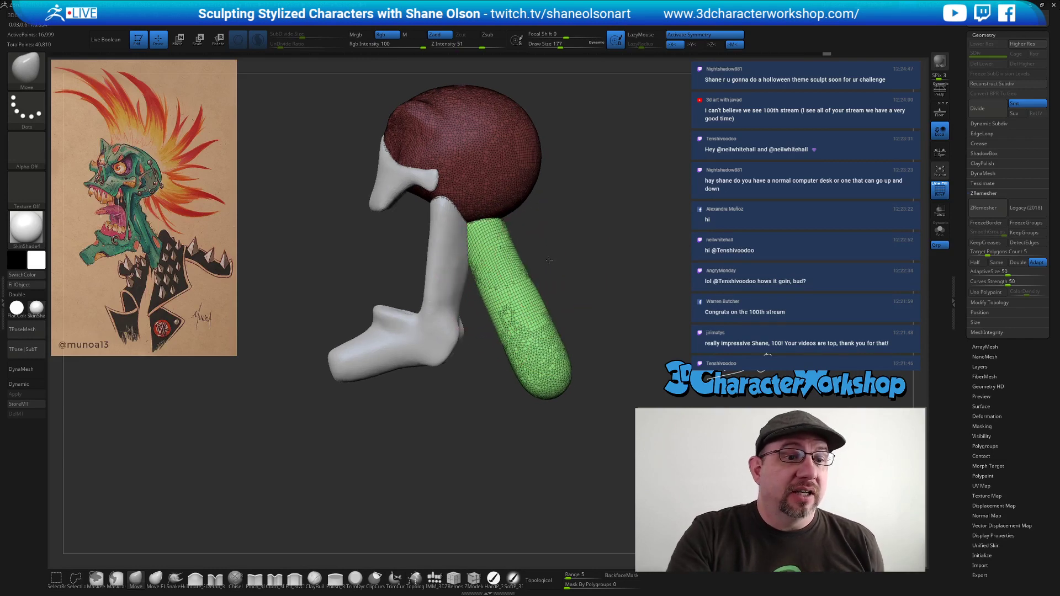
key("s")
mouse_move(508, 405)
left_mouse_down()
mouse_move(534, 381)
mouse_move(531, 391)
mouse_move(516, 382)
mouse_move(488, 341)
left_mouse_up()
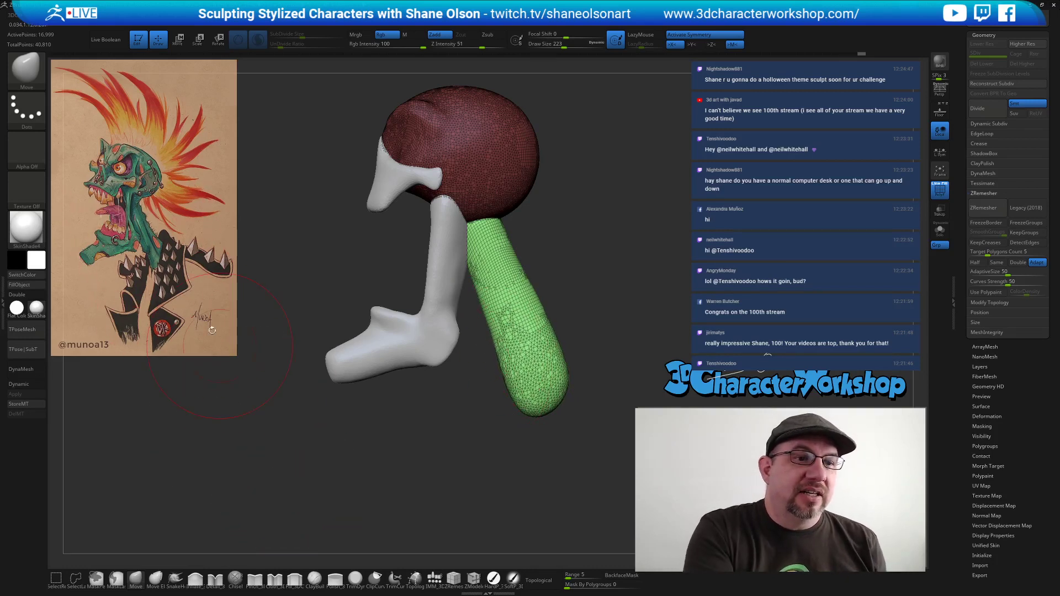
Switch to the ClayBuildup brush and set its draw size to 59.
key("s")
left_click_drag(247, 414, 232, 414)
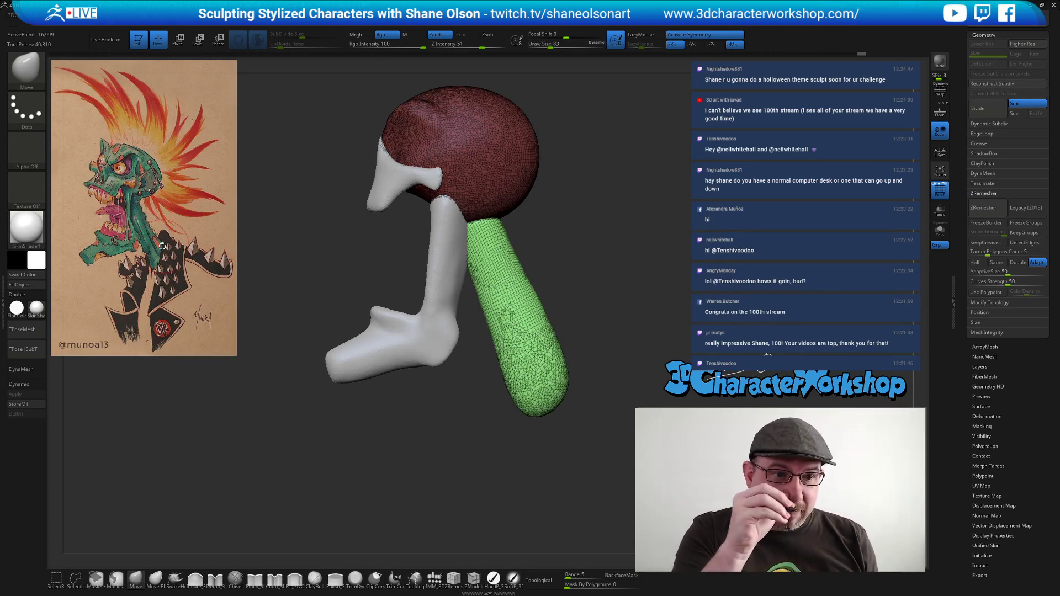
key("s")
left_click(560, 467)
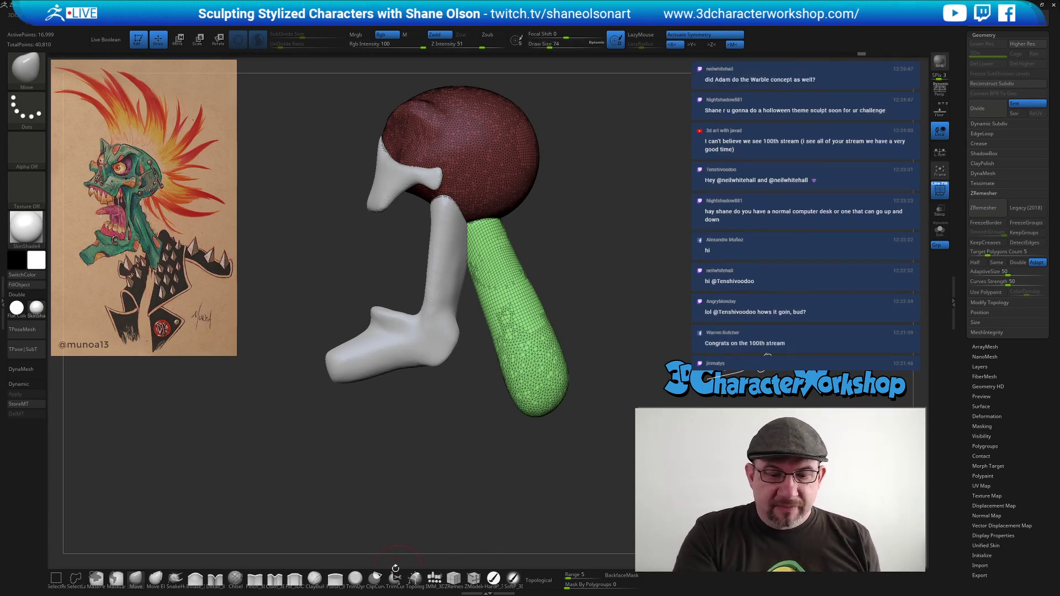
left_click(314, 578)
key("s")
left_click_drag(510, 473, 512, 476)
key("s")
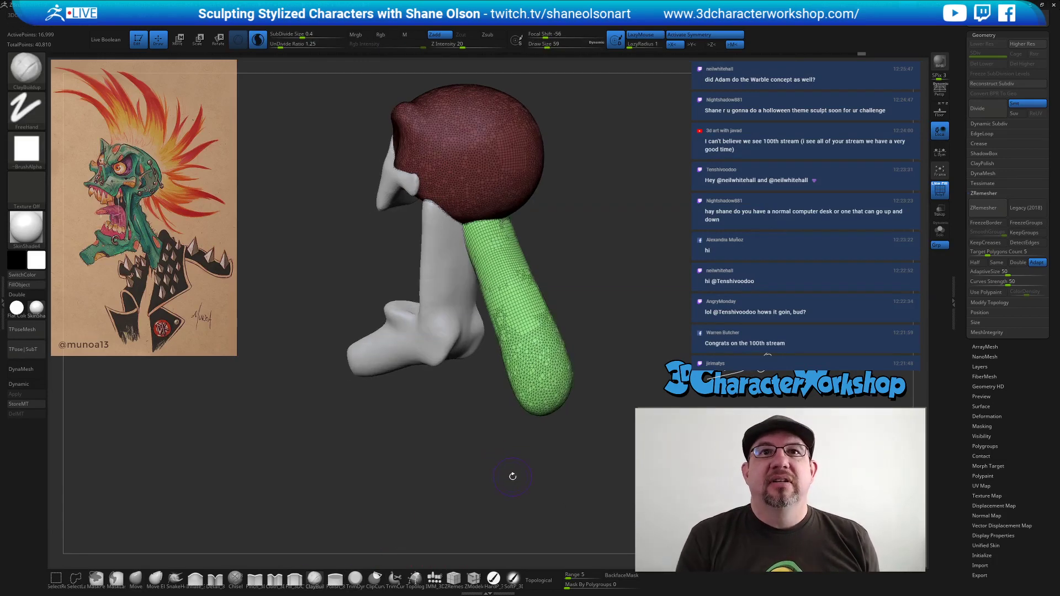
left_click_drag(578, 460, 532, 475, "alt")
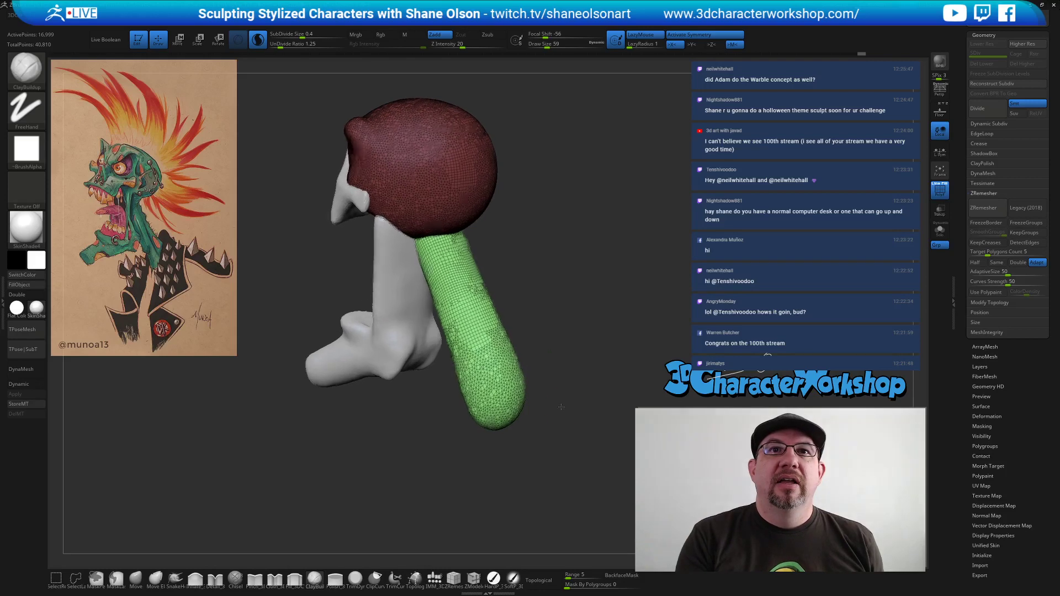
left_click_drag(593, 395, 564, 399)
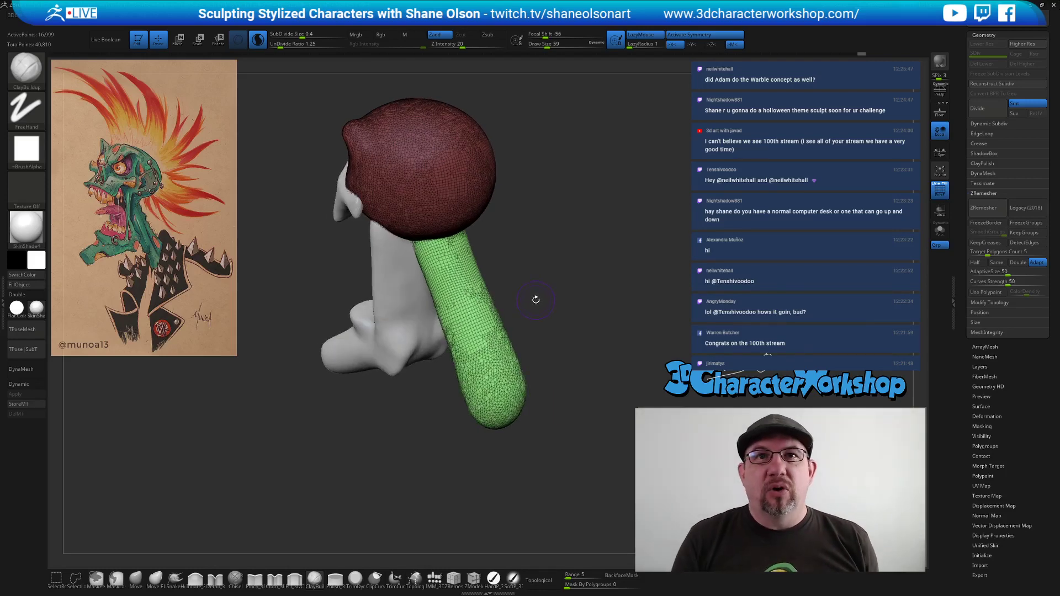
left_click_drag(545, 300, 558, 282)
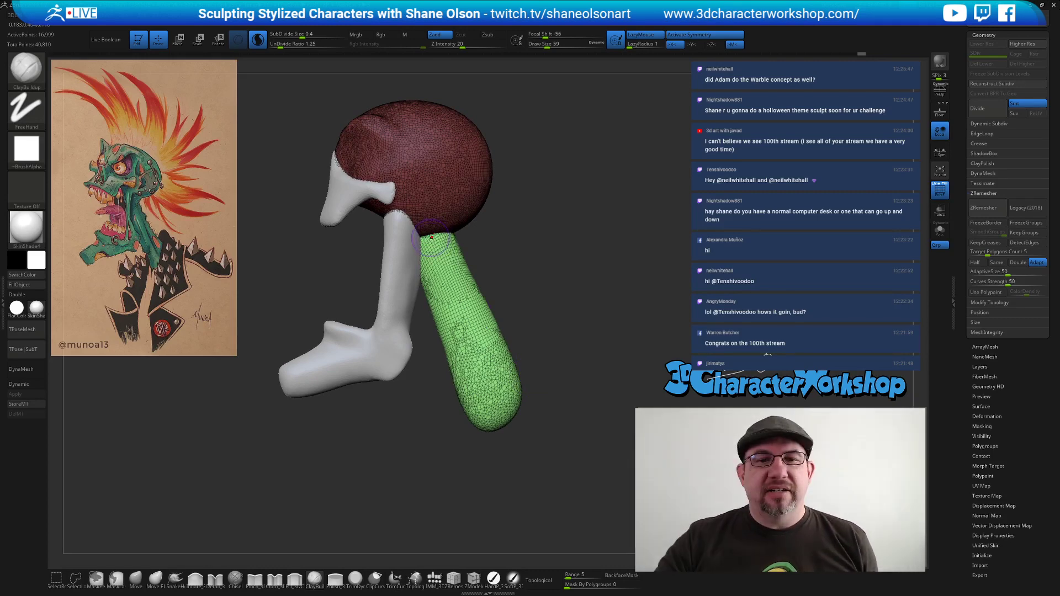
Clear the mask and remesh the skull and neck together with DynaMesh at resolution 128.
left_click_drag(587, 265, 593, 273, "ctrl")
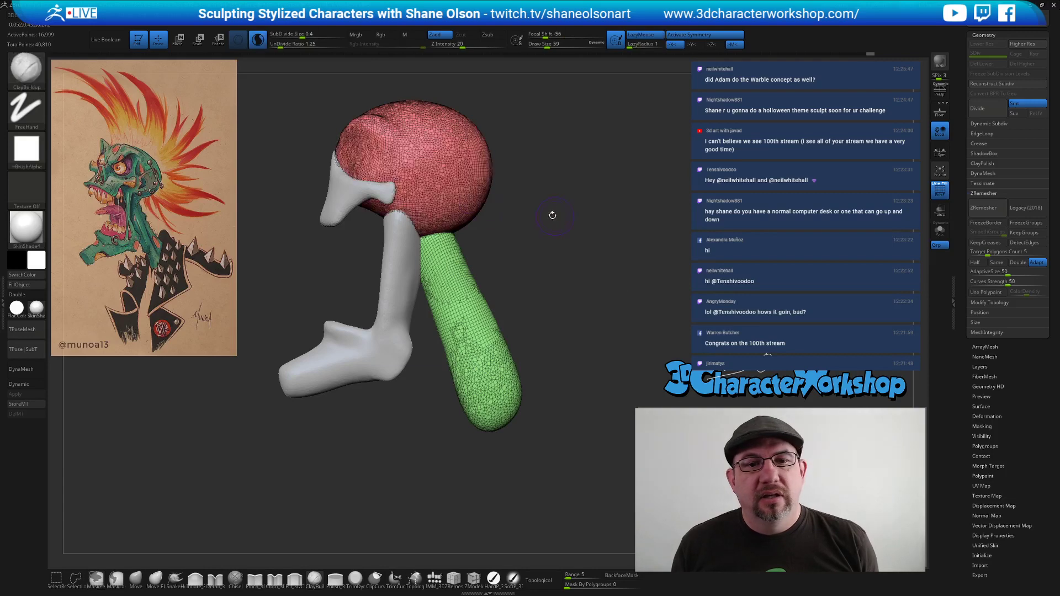
left_click_drag(609, 214, 636, 269)
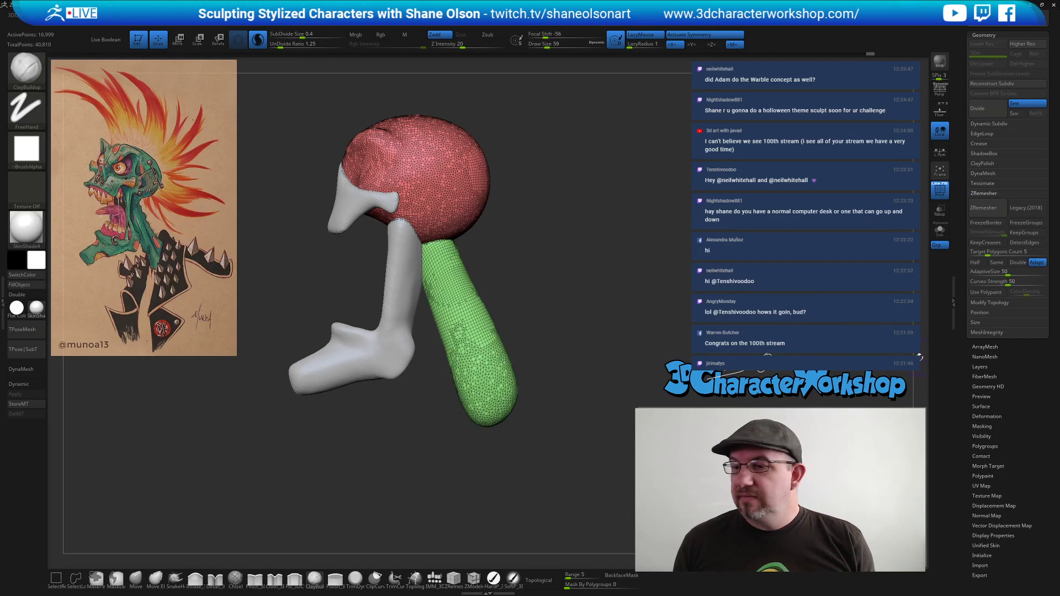
left_click_drag(960, 428, 995, 333)
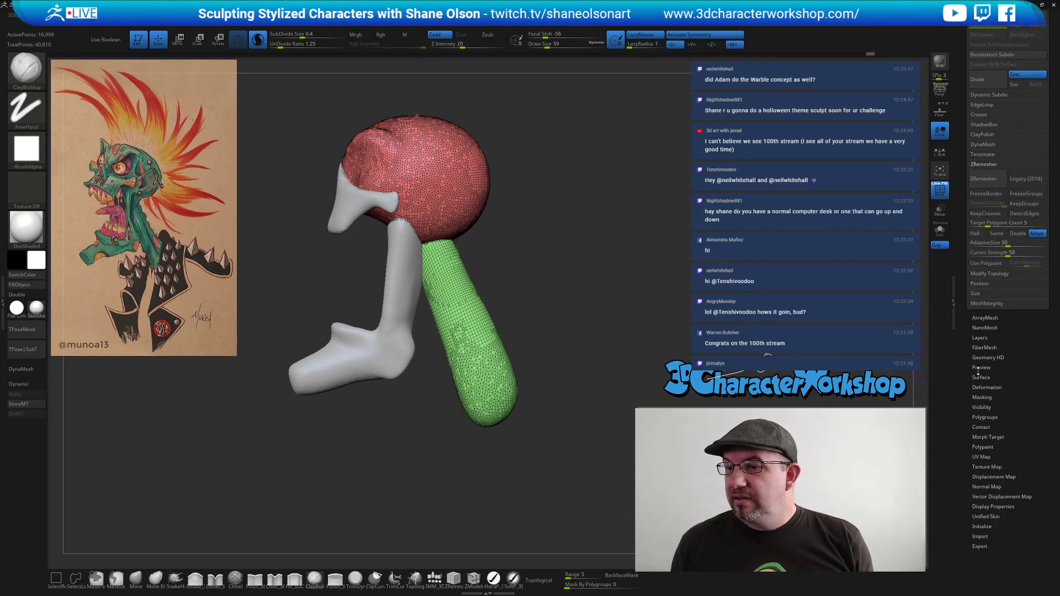
scroll(969, 343, "up", 3)
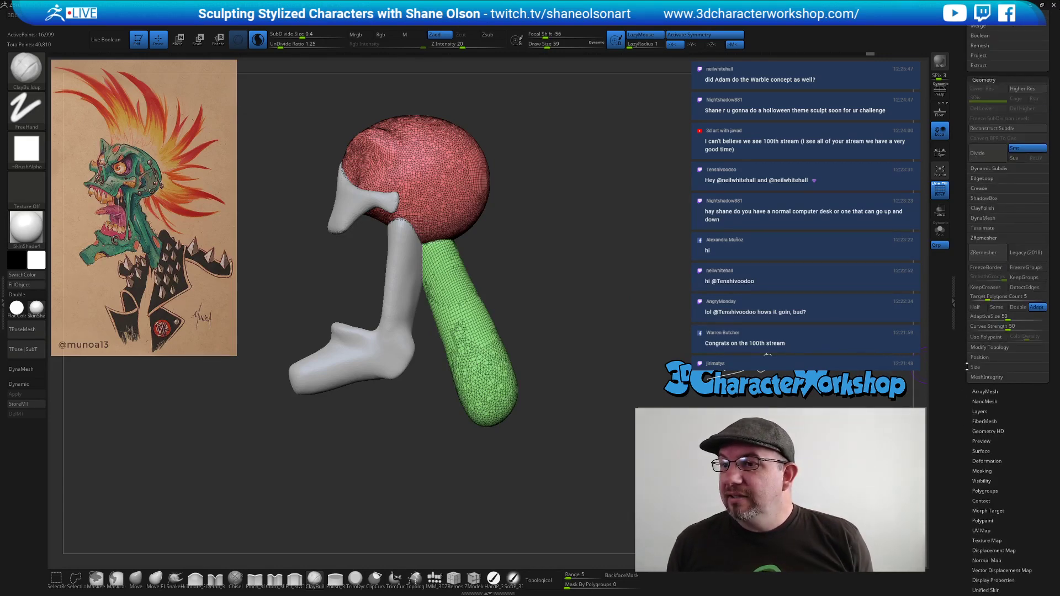
left_click(985, 238)
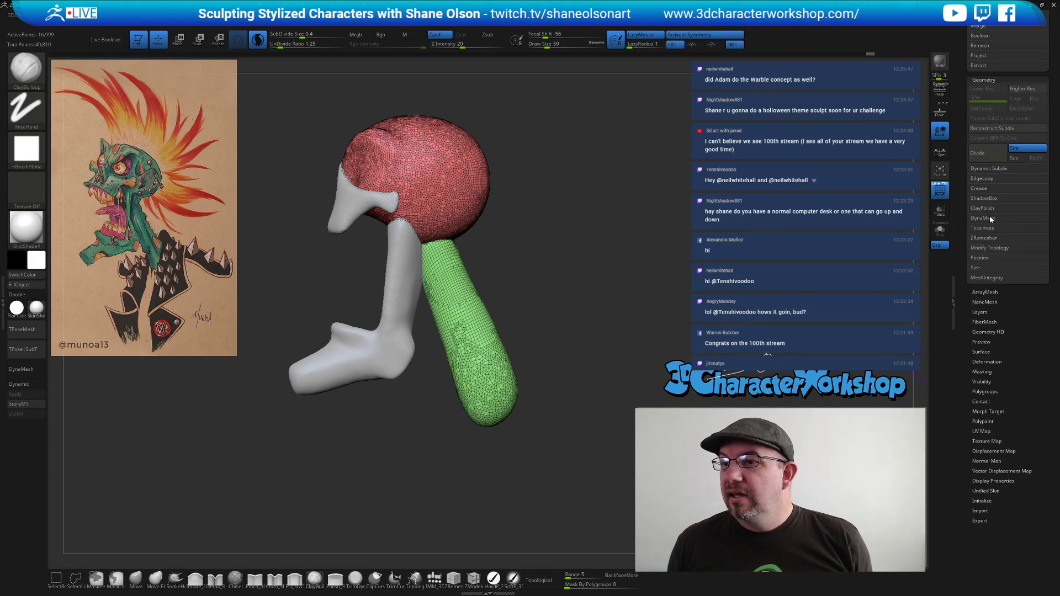
left_click(989, 219)
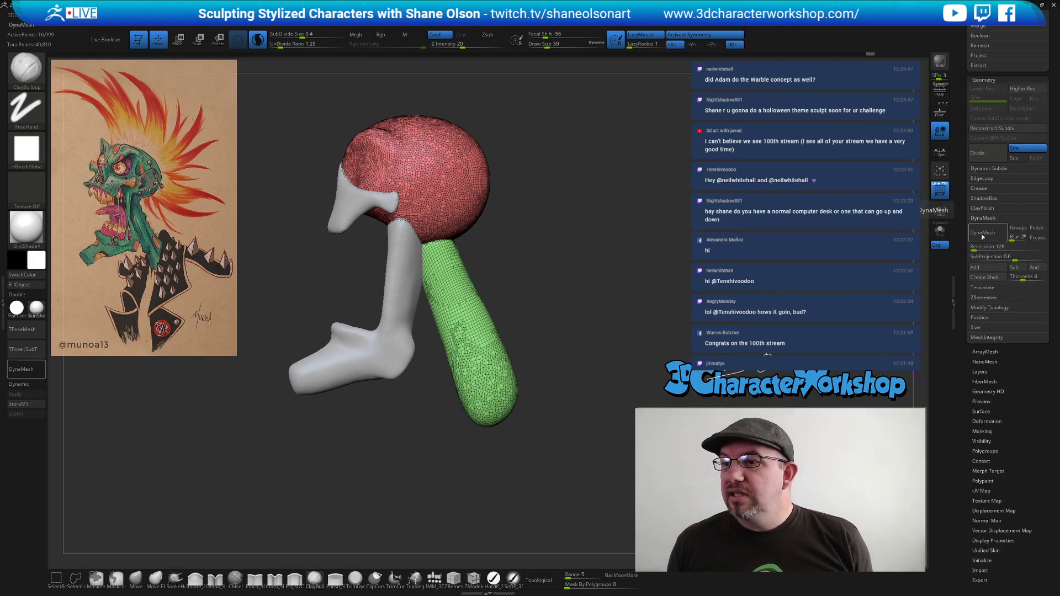
left_click(983, 234)
left_click_drag(670, 253, 662, 259)
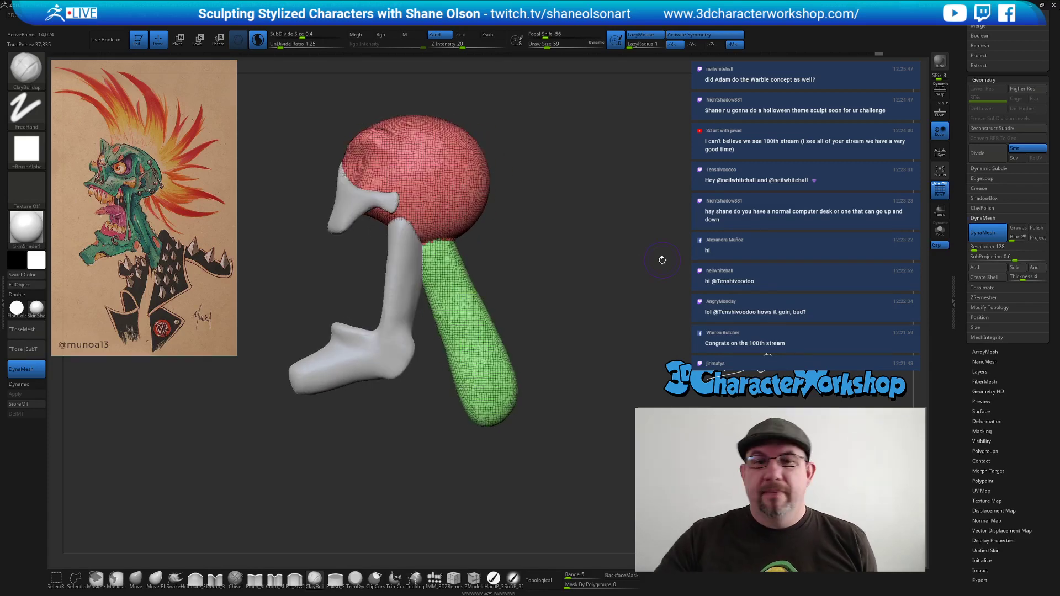
Combine the skull and neck into one polygroup and turn off the polyframe display.
key("ctrl+w")
left_click_drag(523, 294, 513, 268)
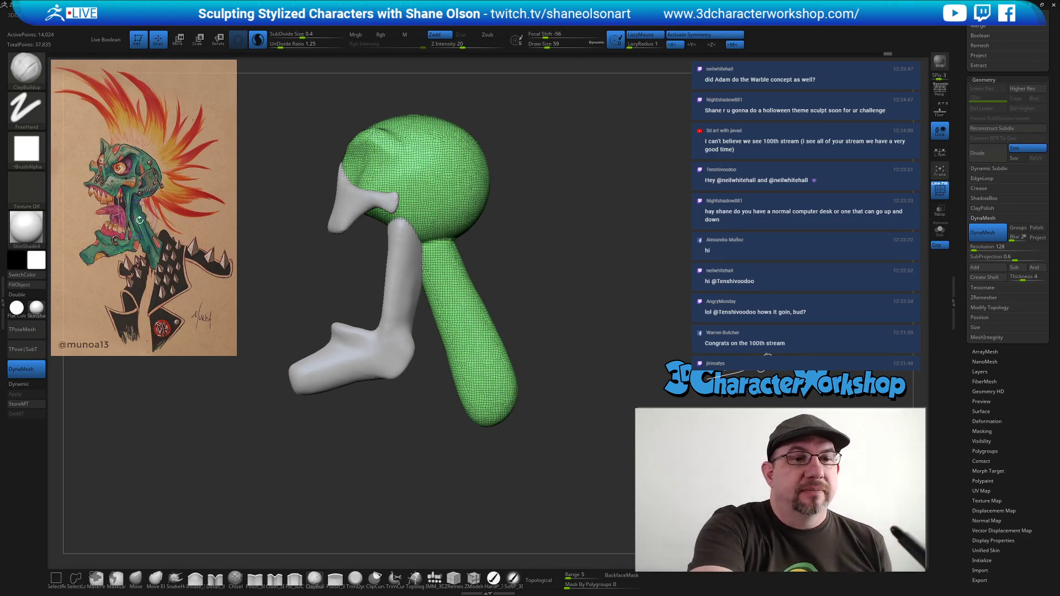
left_click_drag(552, 296, 561, 288)
right_click_drag(444, 274, 452, 260)
key("shift+f")
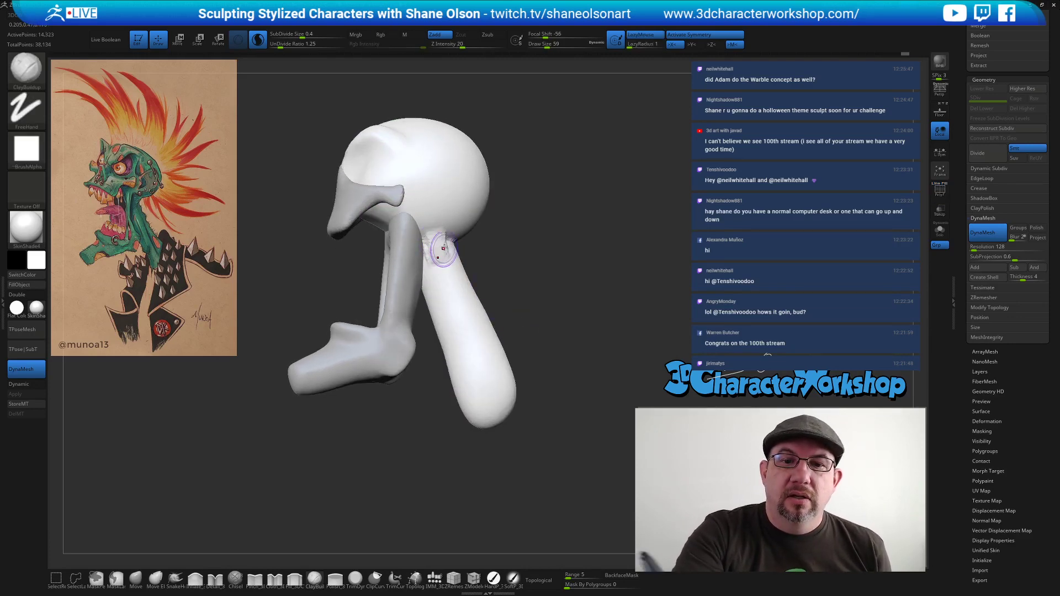
Undo the rough clay stroke and blend the joint between the neck and skull with the Z Intensity set to 10.
key("ctrl+z")
left_click_drag(462, 46, 453, 46)
mouse_move(443, 232)
left_mouse_down()
mouse_move(433, 264)
mouse_move(452, 246)
left_mouse_up()
mouse_move(577, 294)
left_mouse_down()
mouse_move(486, 301)
mouse_move(571, 298)
mouse_move(548, 307)
mouse_move(558, 293)
mouse_move(546, 268)
left_mouse_up()
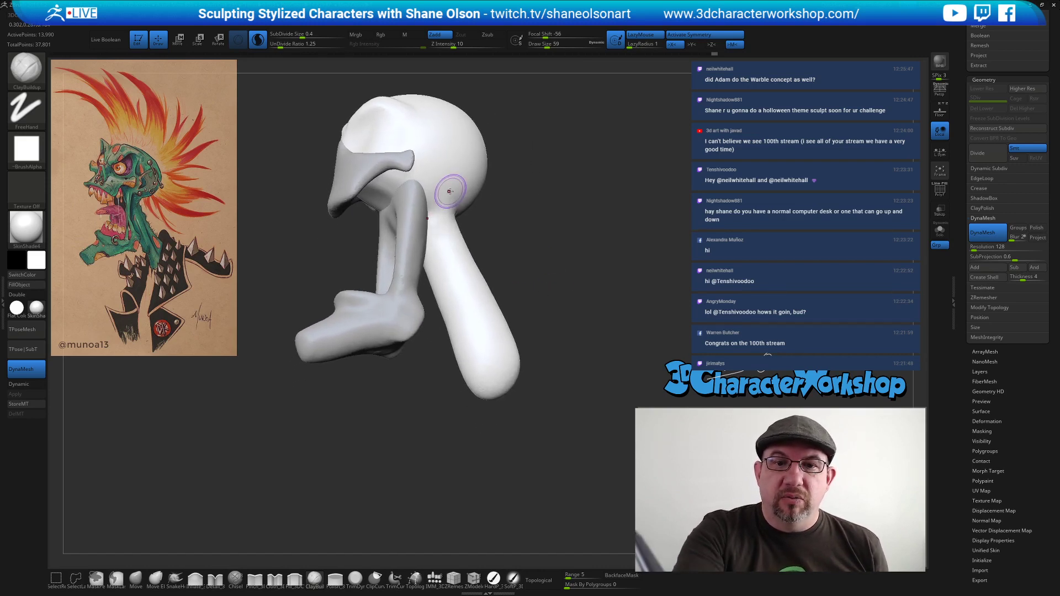
Build up long clay strips down the side of the neck from the base of the skull to its lower end.
left_click_drag(447, 191, 476, 395)
mouse_move(535, 421)
left_mouse_down()
mouse_move(558, 426)
mouse_move(535, 437)
left_mouse_up()
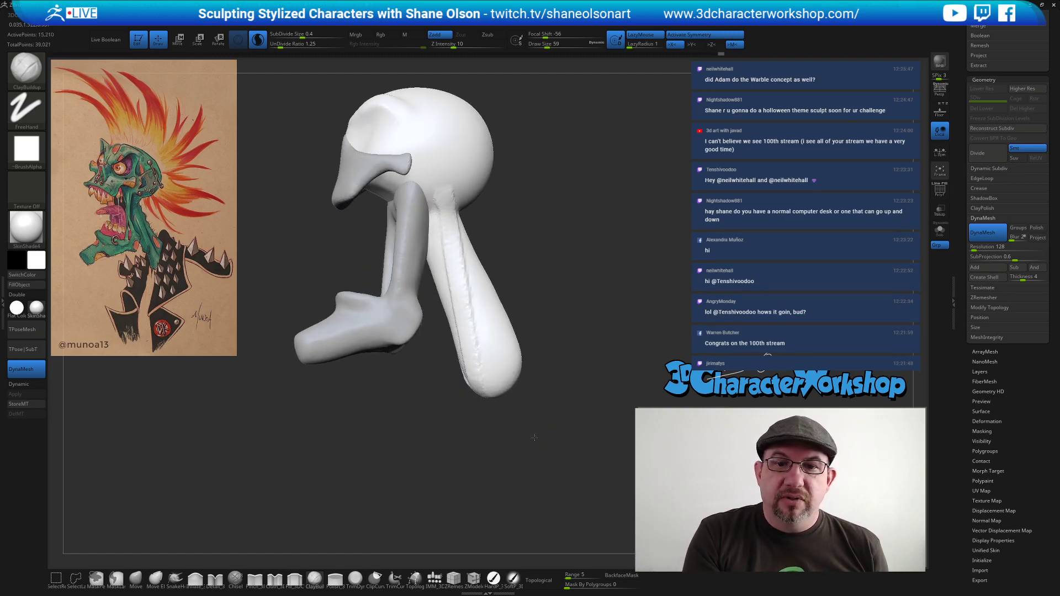
left_click_drag(446, 196, 469, 369)
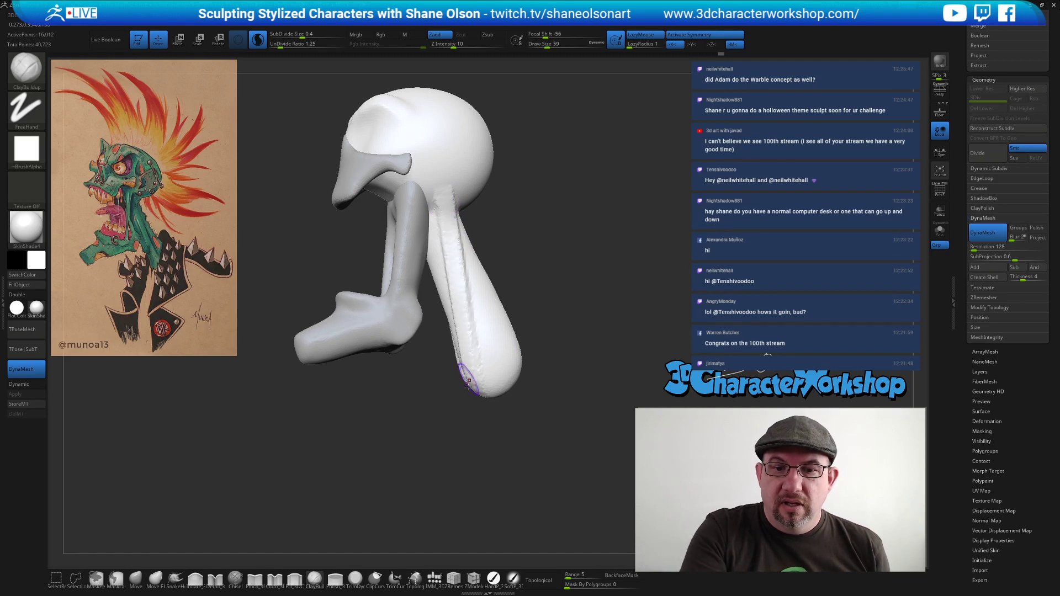
left_click_drag(445, 194, 464, 356)
mouse_move(530, 431)
left_mouse_down()
mouse_move(477, 474)
mouse_move(544, 443)
left_mouse_up()
Smooth the clay strips along the neck and soften its upper part below the skull.
mouse_move(465, 291)
left_mouse_down("shift")
mouse_move(446, 202)
mouse_move(450, 227)
left_mouse_up("shift")
left_click_drag(557, 326, 519, 307)
mouse_move(459, 273)
left_mouse_down("shift")
mouse_move(448, 259)
mouse_move(463, 353)
left_mouse_up("shift")
left_click_drag(539, 432, 537, 435)
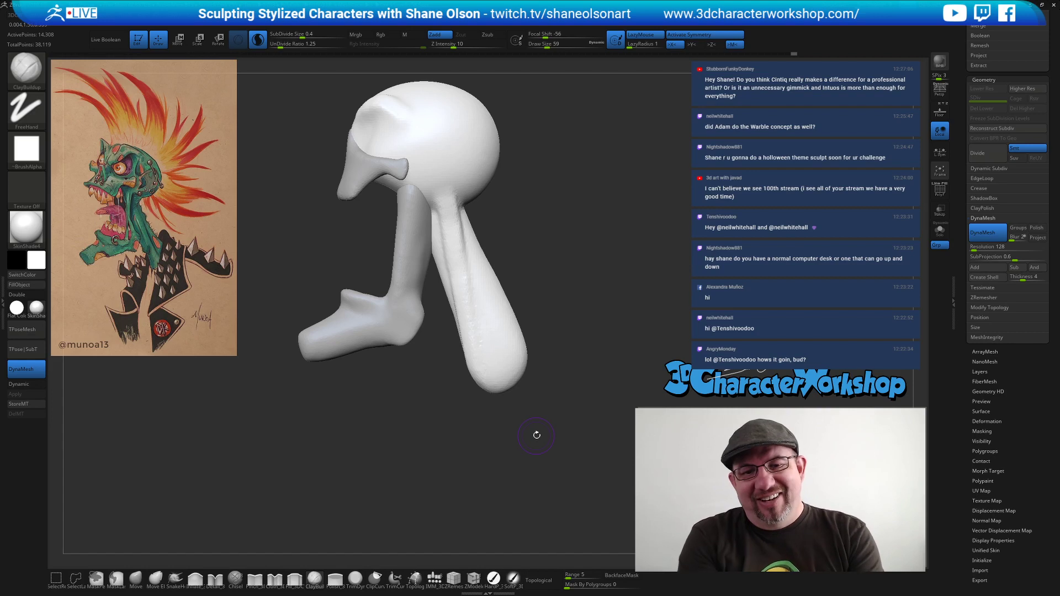
right_click_drag(475, 308, 460, 277)
mouse_move(450, 272)
left_mouse_down("shift")
mouse_move(465, 363)
mouse_move(465, 222)
left_mouse_up("shift")
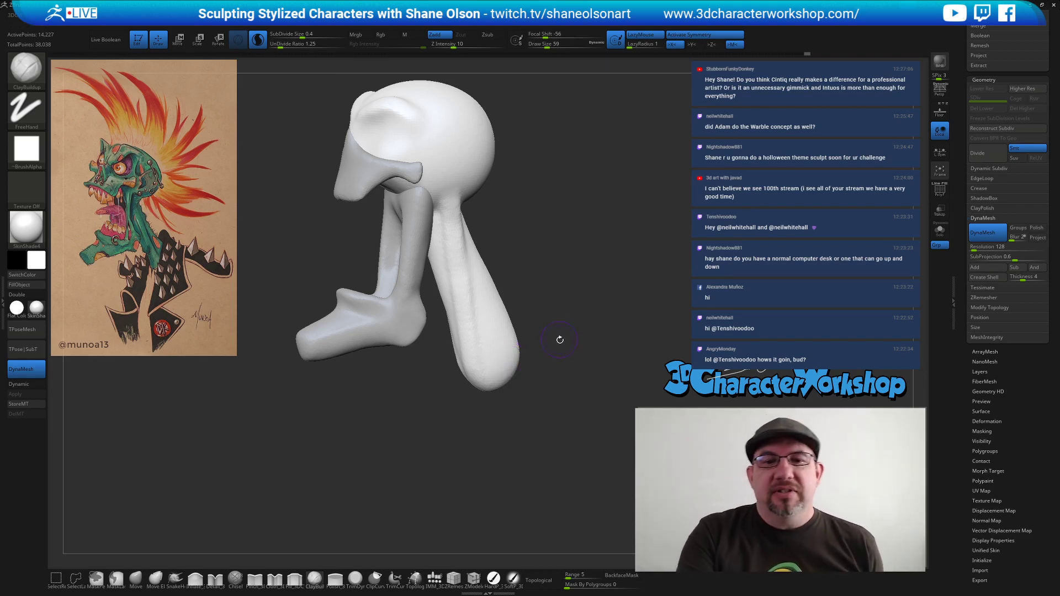
Remesh the skull and neck with DynaMesh, smooth the joint below the skull, and remesh again.
left_click_drag(558, 336, 571, 349, "ctrl")
left_click_drag(569, 337, 533, 336)
left_click_drag(449, 204, 468, 202, "shift")
left_click_drag(531, 280, 565, 280)
left_click_drag(546, 271, 556, 282, "ctrl")
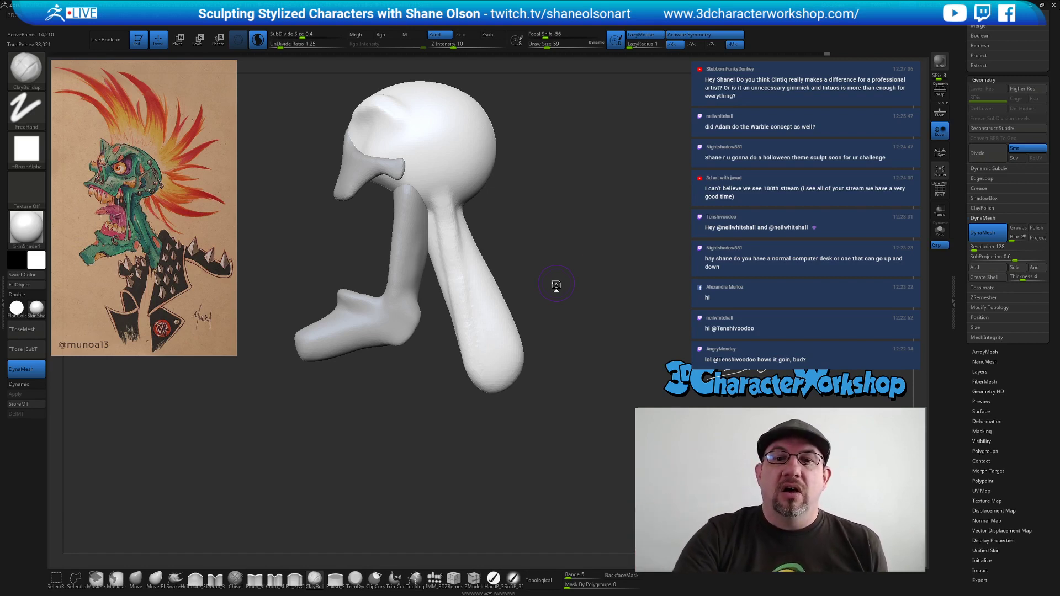
Reshape the back of the skull with the Move brush at a large draw size of 351.
left_click_drag(556, 285, 598, 258)
left_click_drag(559, 226, 549, 298, "alt")
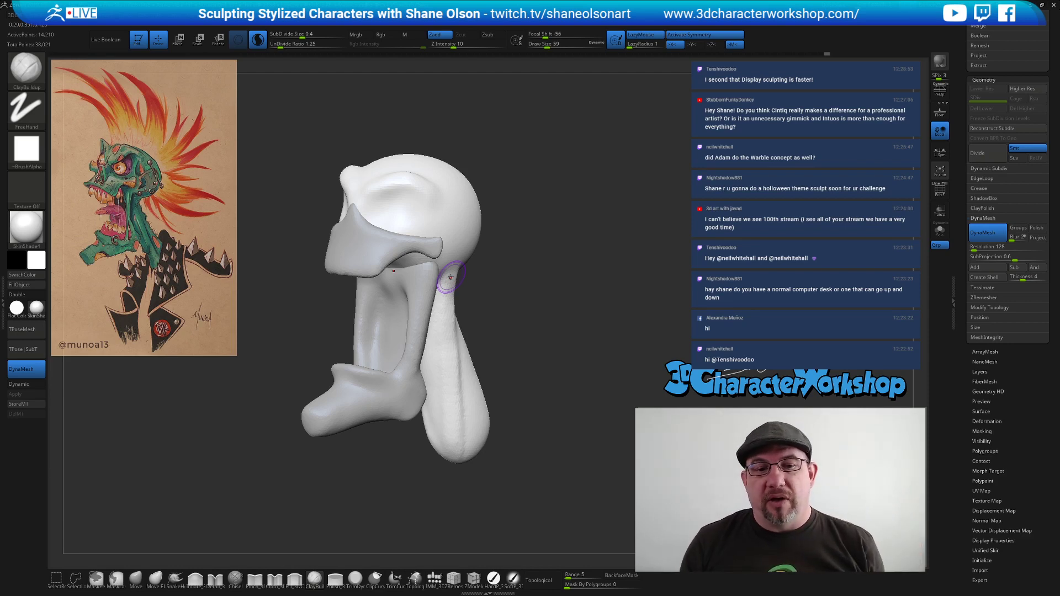
mouse_move(548, 381)
left_mouse_down()
mouse_move(525, 290)
mouse_move(544, 303)
left_mouse_up()
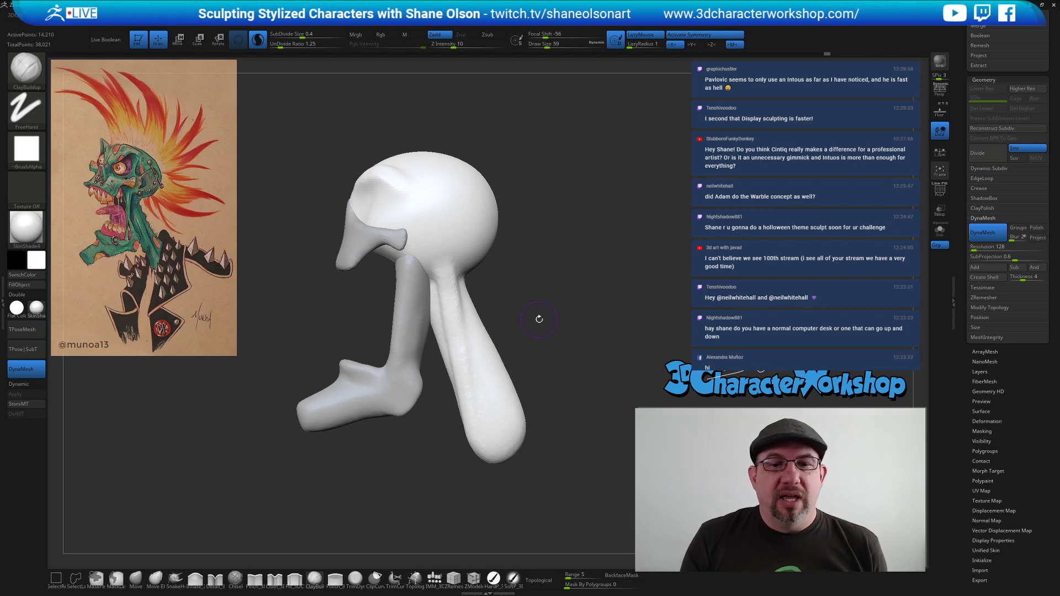
left_click(136, 580)
key("s")
mouse_move(541, 261)
left_mouse_down()
mouse_move(554, 261)
mouse_move(555, 322)
mouse_move(538, 252)
mouse_move(521, 233)
mouse_move(485, 241)
mouse_move(497, 244)
left_mouse_up()
key("s")
key("s")
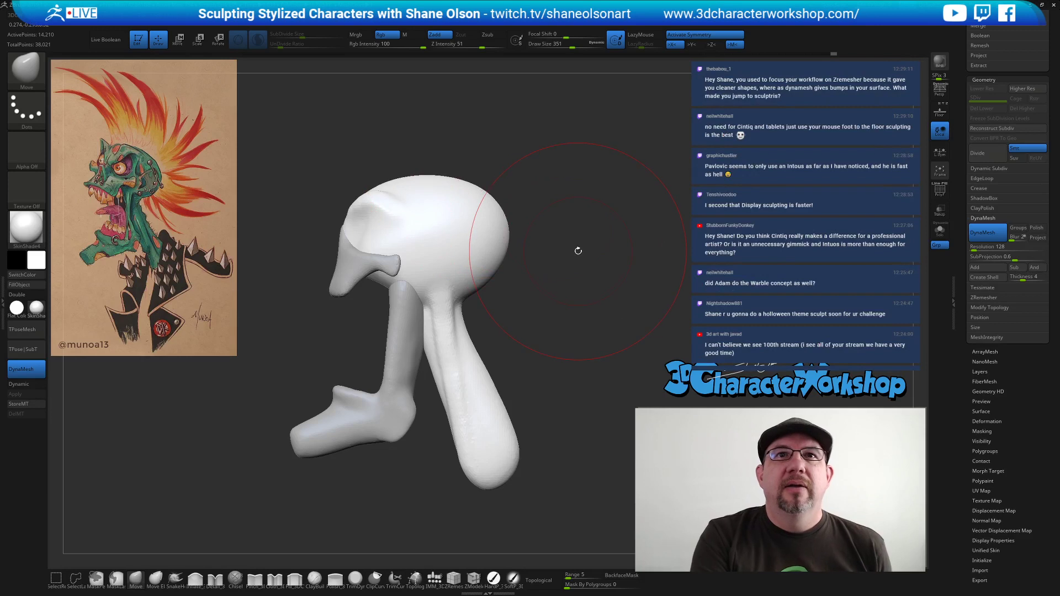
Reduce the Move brush's draw size to 212 and adjust the top of the skull.
left_click_drag(576, 309, 571, 293, "alt")
key("s")
left_click_drag(571, 293, 571, 303, "alt")
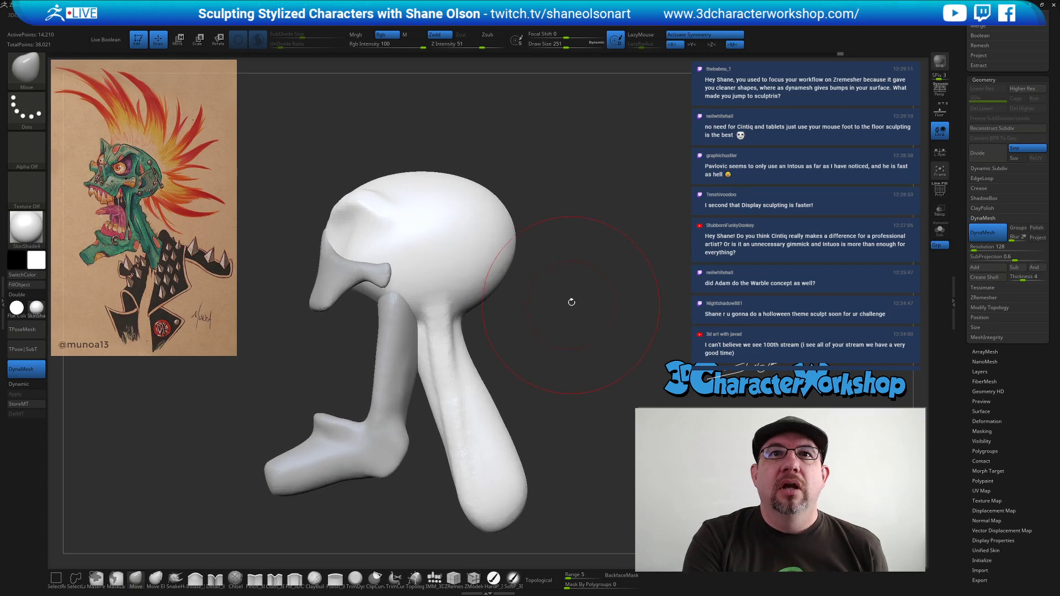
key("s")
left_click_drag(568, 308, 562, 308)
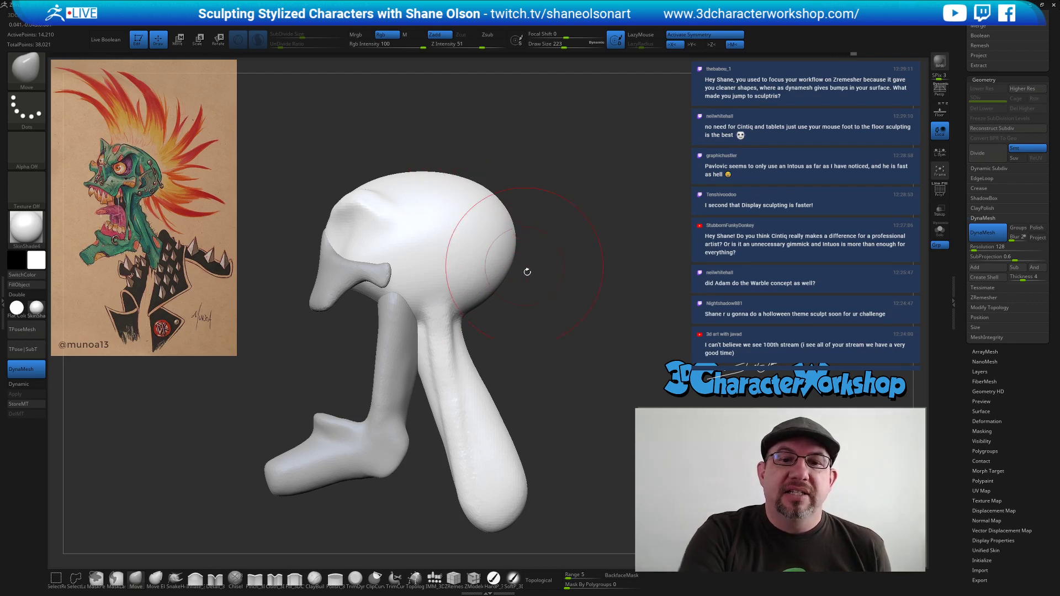
key("s")
key("s")
left_click_drag(504, 160, 501, 161)
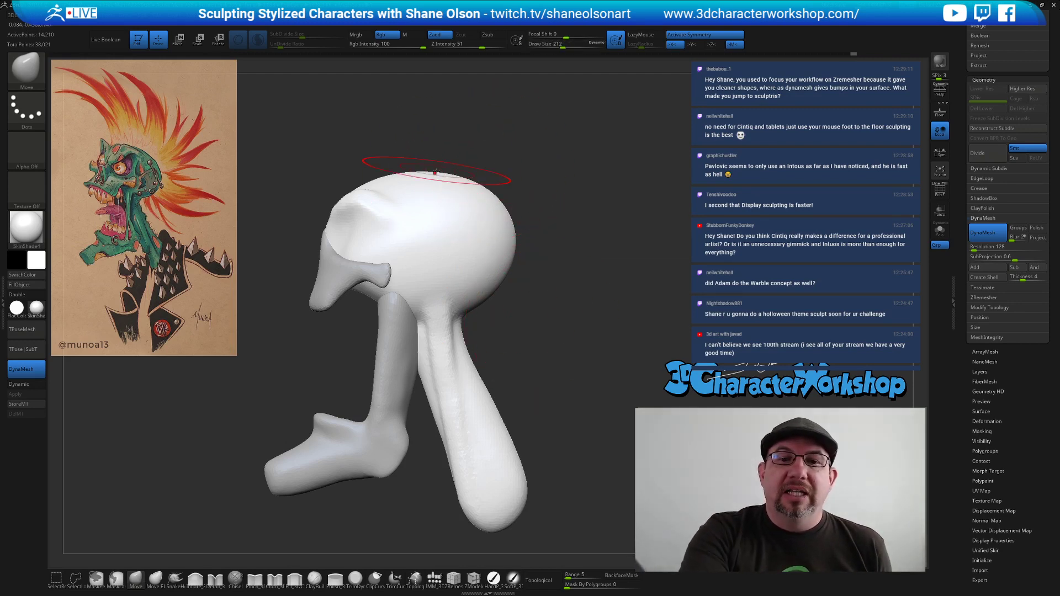
left_click_drag(435, 172, 435, 175)
mouse_move(543, 238)
left_mouse_down()
mouse_move(573, 339)
mouse_move(568, 307)
mouse_move(496, 196)
left_mouse_up()
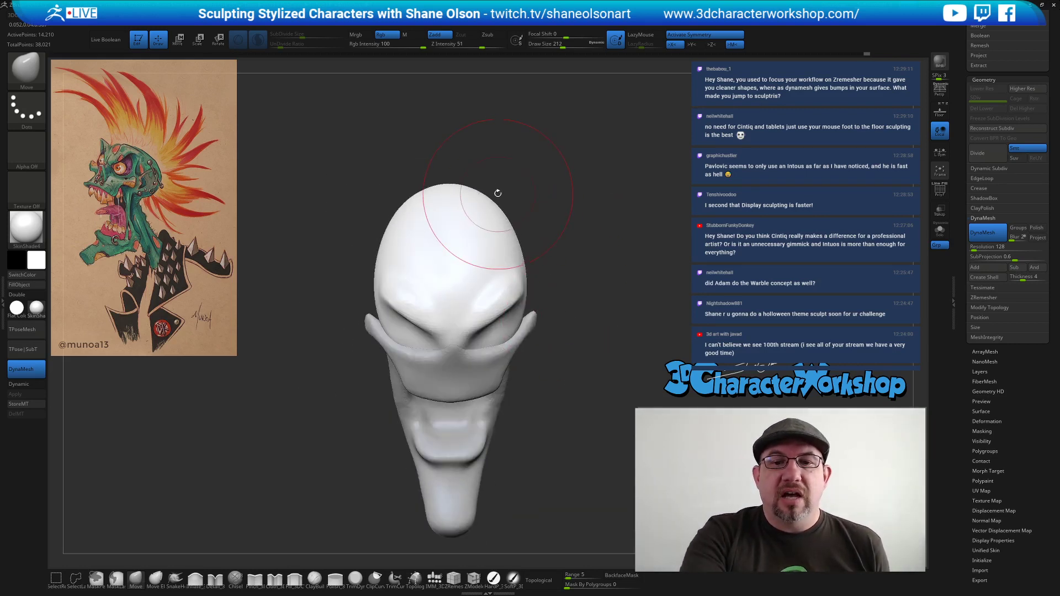
Select the upper jaw piece and adjust its cheekbone end with the Move brush at a draw size of 223.
mouse_move(547, 251)
left_mouse_down()
mouse_move(580, 288)
mouse_move(600, 349)
mouse_move(568, 409)
mouse_move(556, 405)
mouse_move(589, 392)
left_mouse_up()
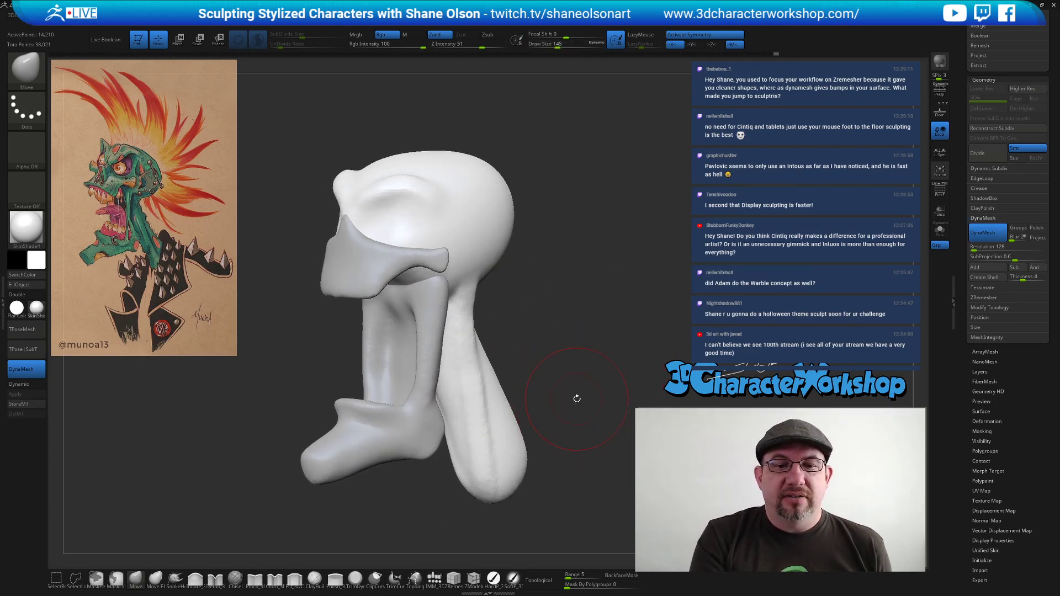
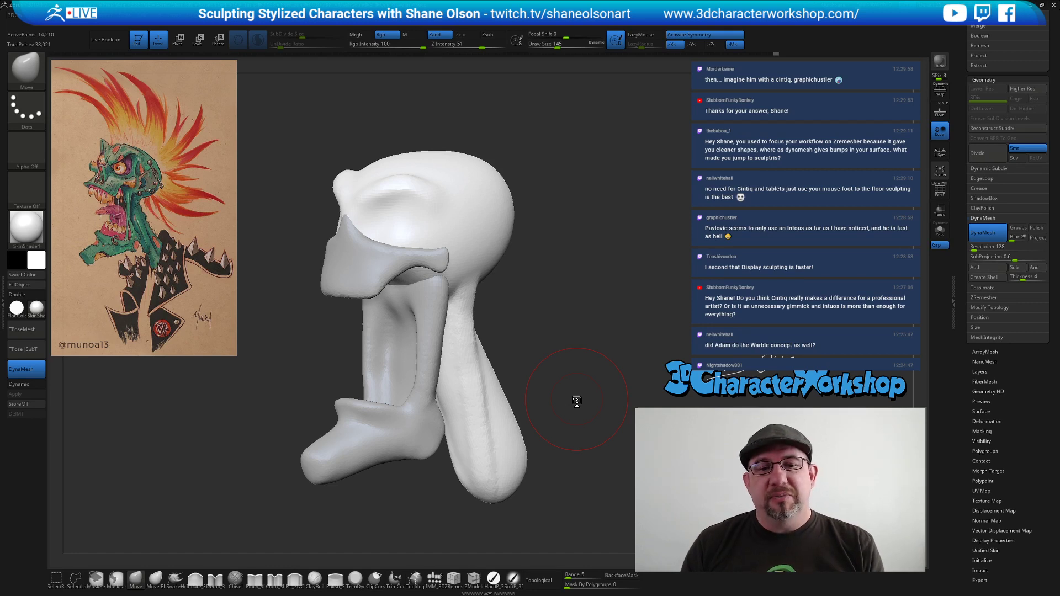
left_click_drag(572, 321, 570, 324)
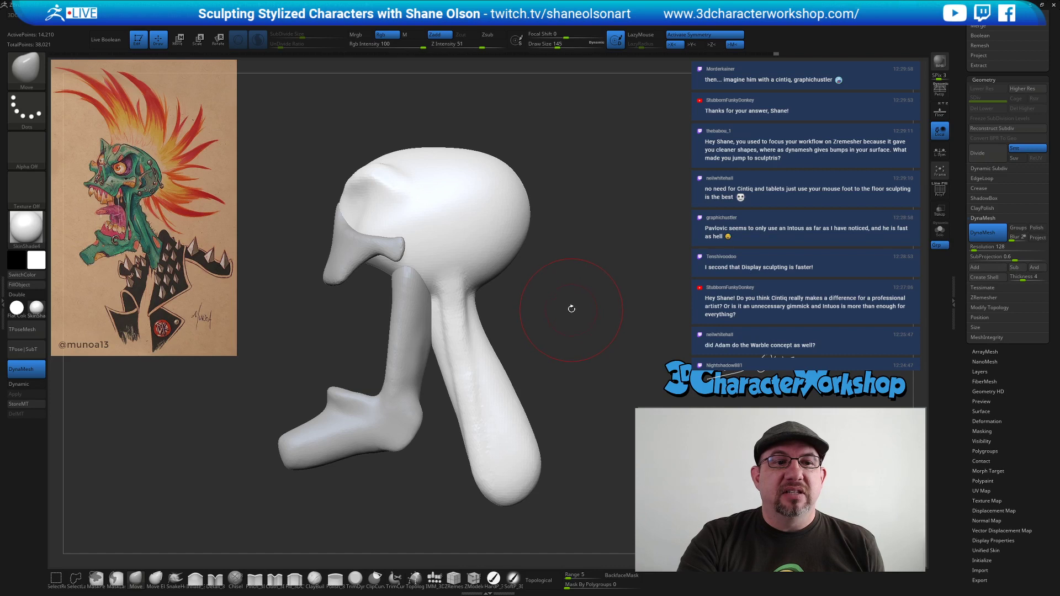
mouse_move(570, 307)
left_mouse_down()
mouse_move(551, 333)
mouse_move(440, 289)
left_mouse_up()
left_click(374, 265, "alt")
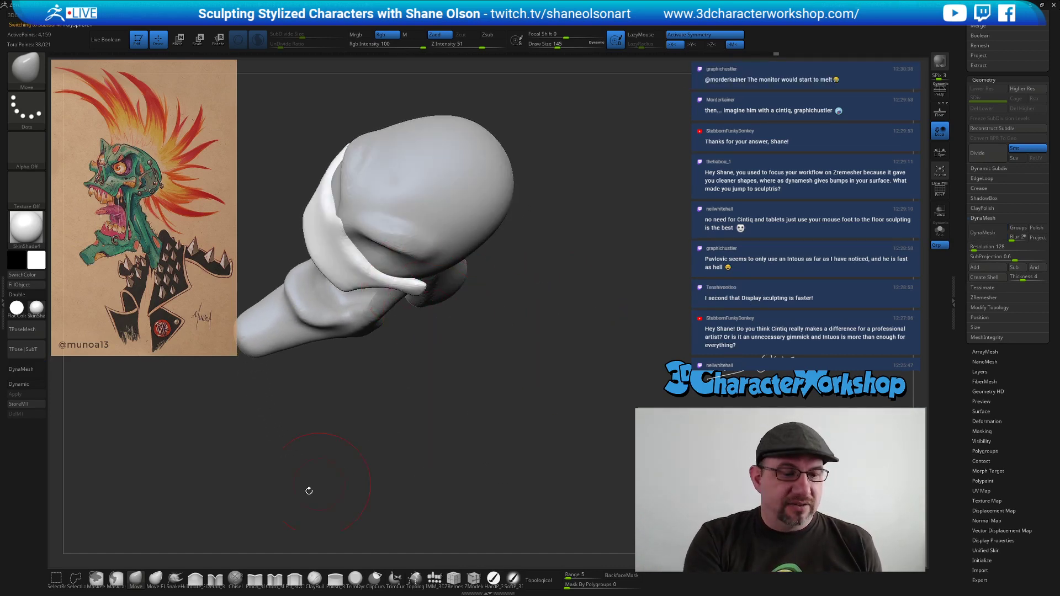
key("s")
left_click_drag(408, 361, 415, 362)
left_click_drag(420, 286, 434, 293)
left_click_drag(452, 383, 458, 301)
mouse_move(479, 316)
right_mouse_down()
mouse_move(443, 307)
mouse_move(442, 275)
right_mouse_up()
left_click_drag(442, 274, 484, 271)
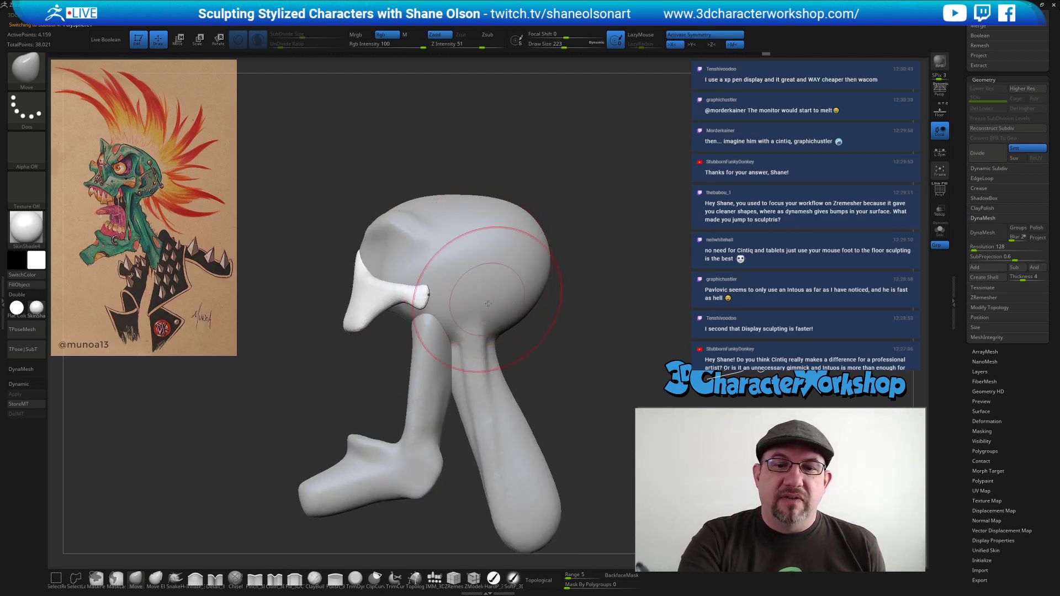
Make the skull active again and switch to the ClayBuildup brush with a draw size of 49.
left_click(504, 292, "alt")
key("s")
mouse_move(547, 336)
left_mouse_down()
mouse_move(525, 339)
mouse_move(509, 320)
left_mouse_up()
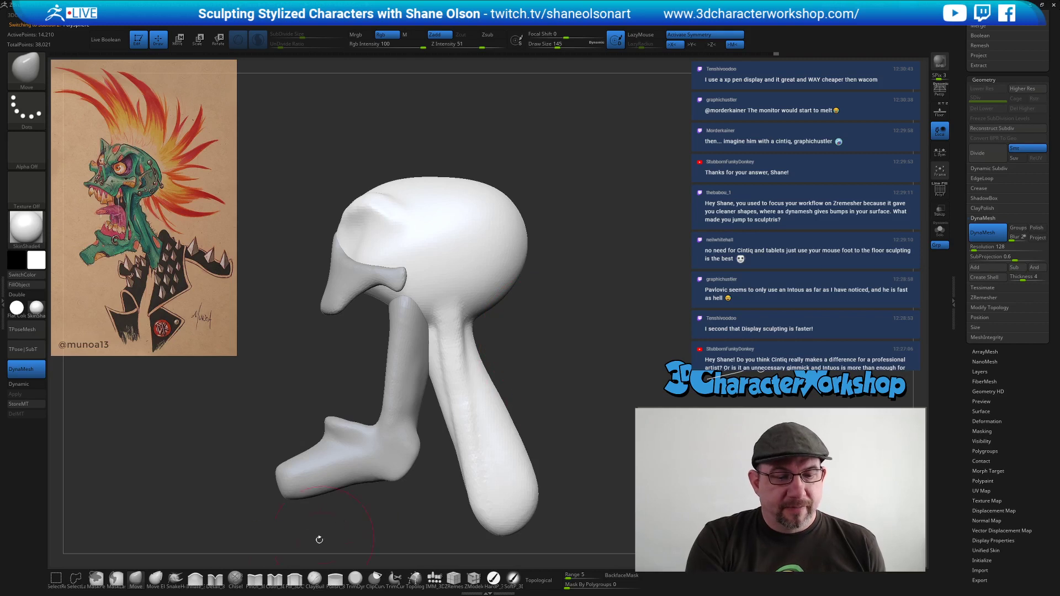
key("s")
left_click_drag(283, 513, 280, 513)
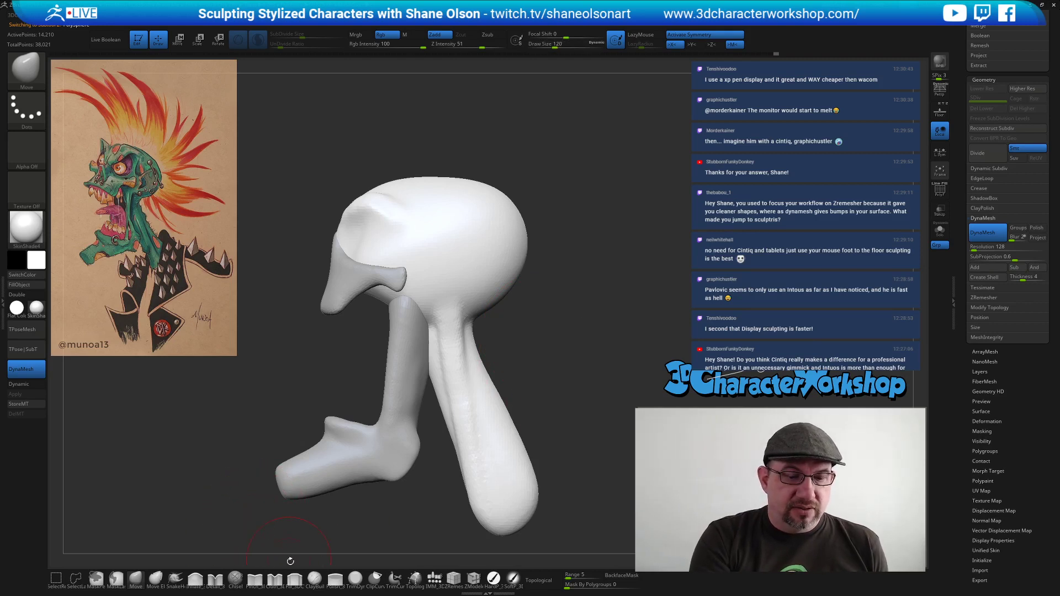
left_click(314, 578)
mouse_move(536, 320)
left_mouse_down("alt")
mouse_move(532, 346)
mouse_move(533, 285)
left_mouse_up("alt")
key("s")
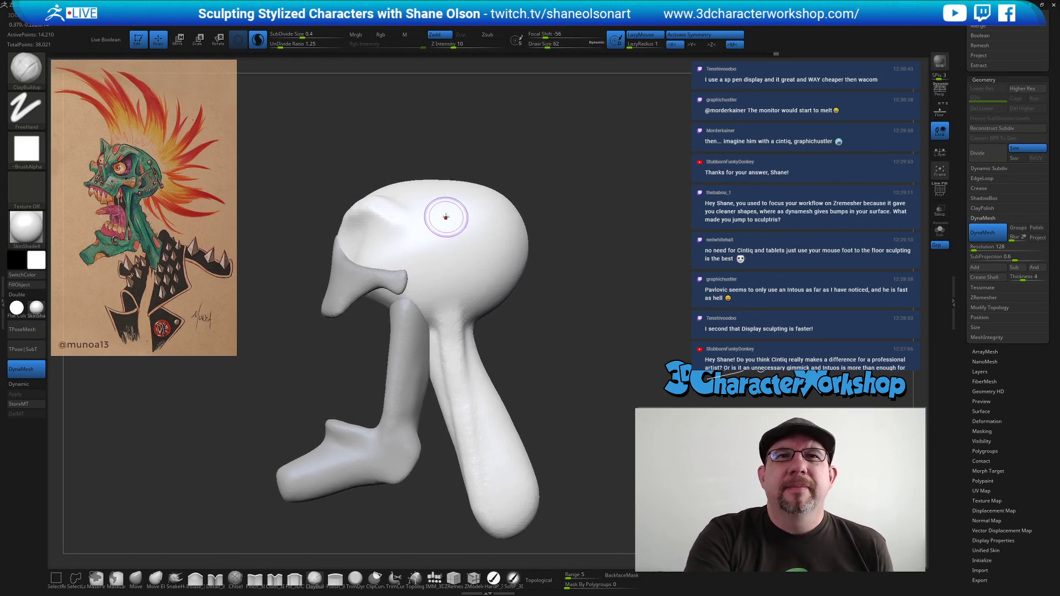
key("s")
left_click_drag(438, 226, 431, 228)
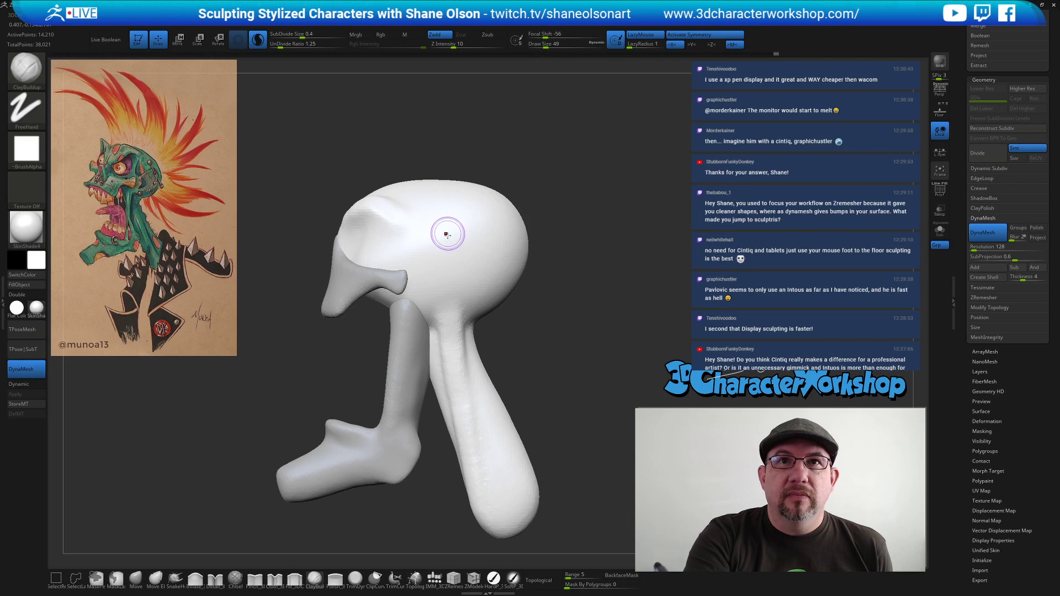
right_click_drag(444, 237, 439, 259, "alt")
right_click_drag(448, 218, 441, 209, "alt")
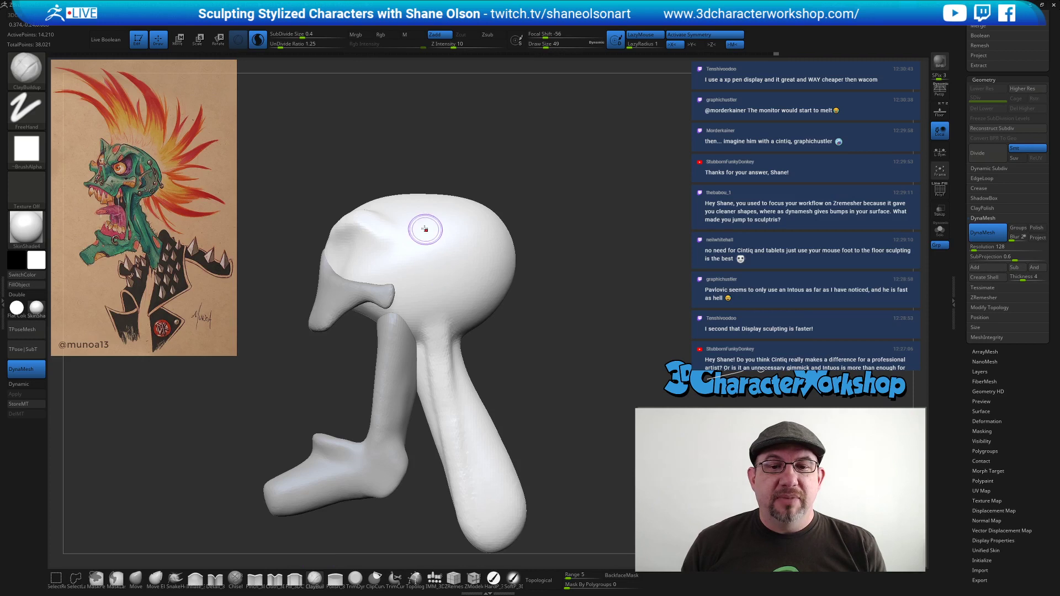
Try ClayBuildup strokes down the temple and along the side of the skull.
left_click_drag(429, 223, 447, 297)
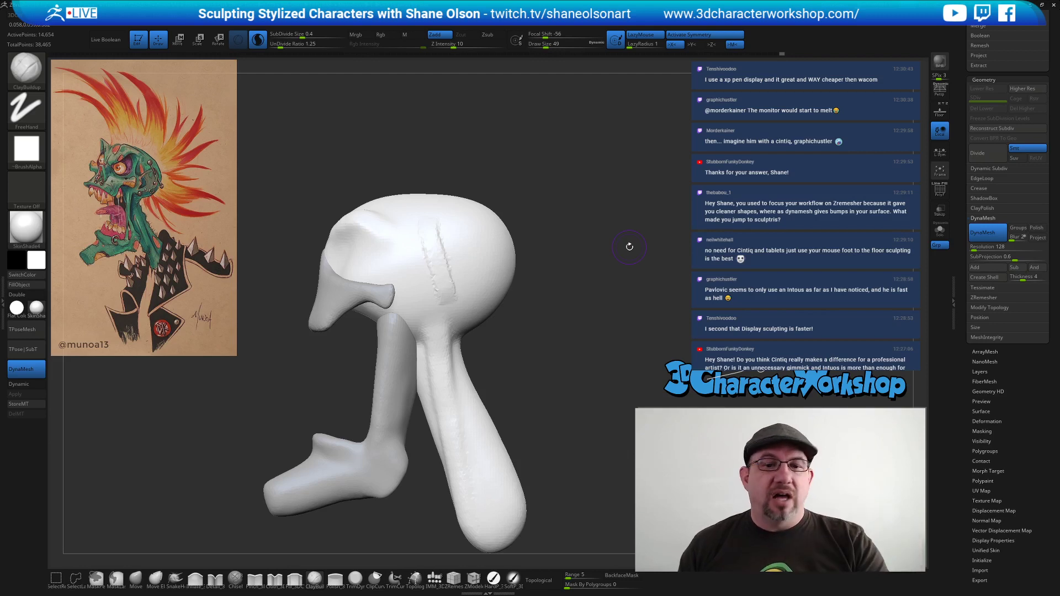
key("ctrl+z")
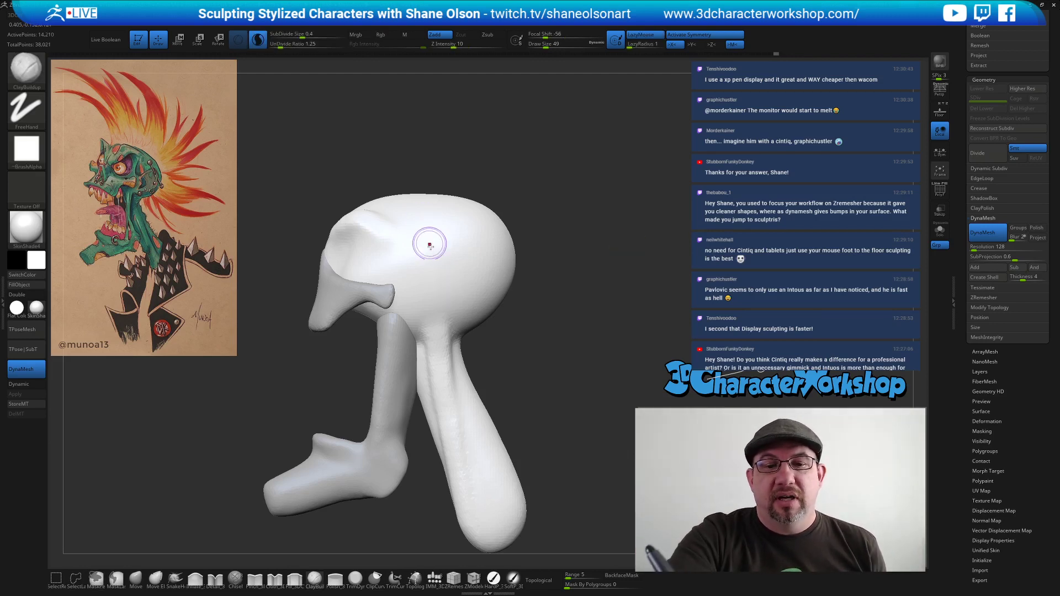
right_click_drag(428, 237, 434, 253, "alt")
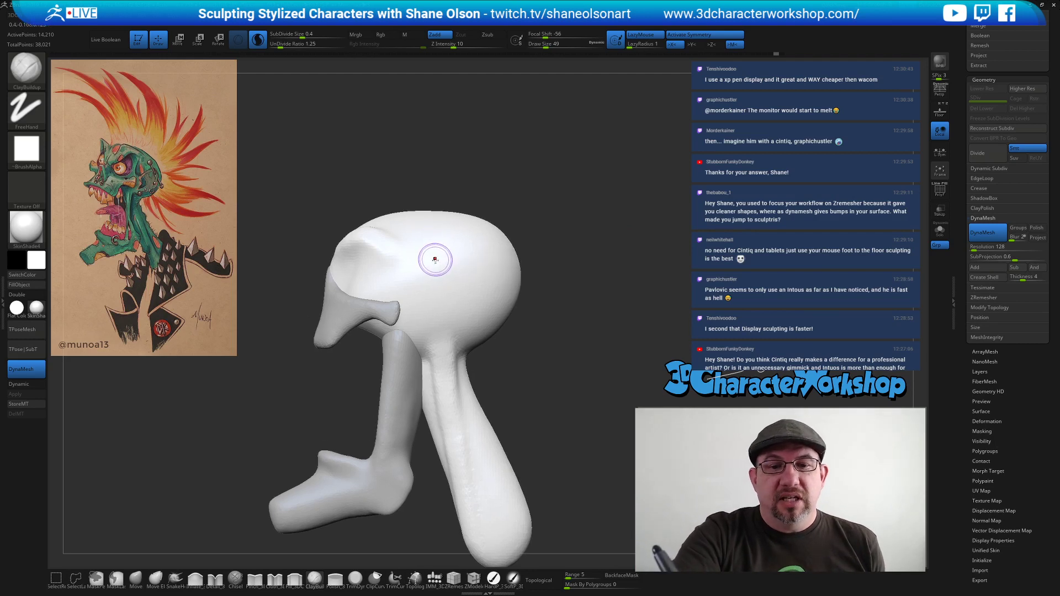
mouse_move(421, 225)
left_mouse_down()
mouse_move(437, 276)
mouse_move(480, 284)
left_mouse_up()
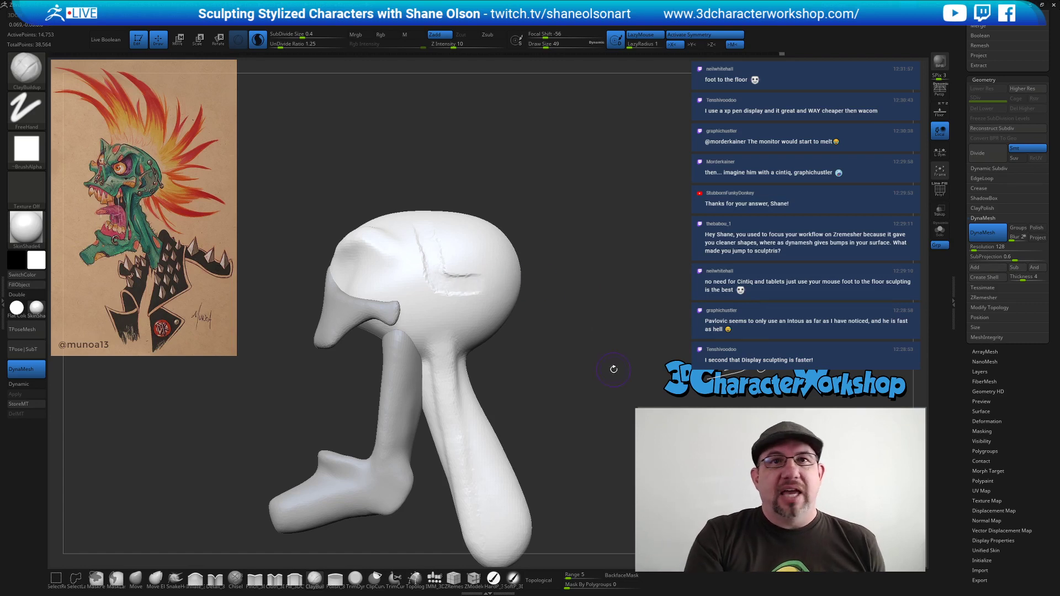
key("ctrl+z")
key("ctrl+z")
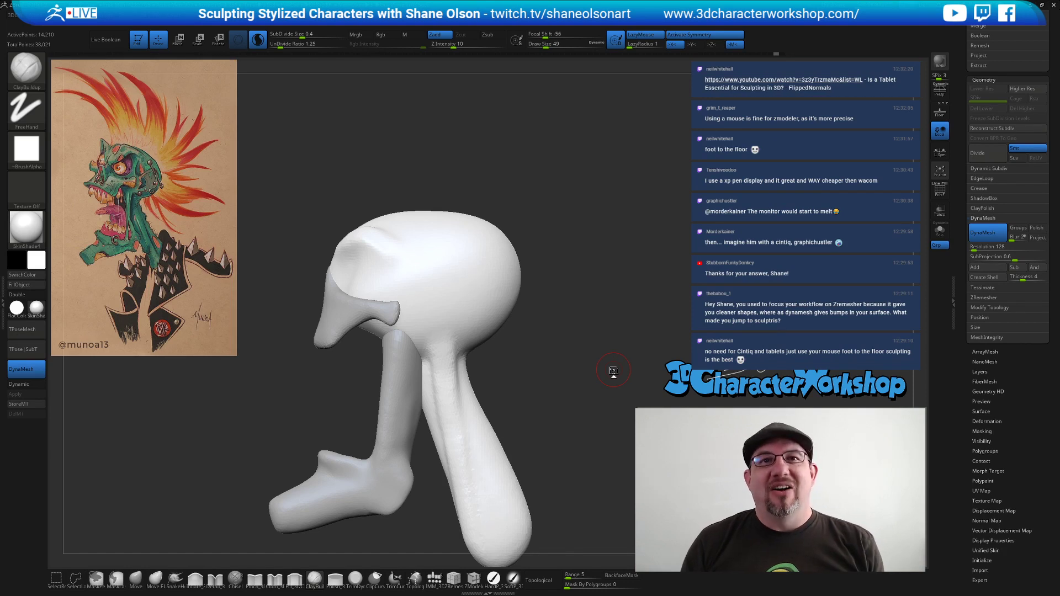
Sculpt the brow ridges above the eyes with ClayBuildup and smooth the strokes toward the nose bridge.
left_click_drag(582, 308, 579, 322)
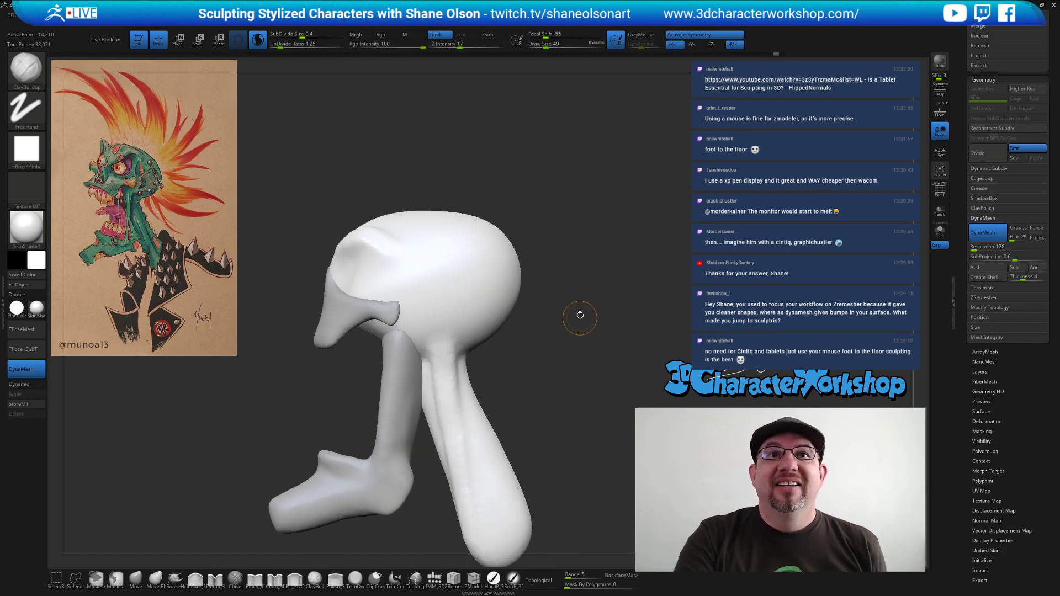
left_click_drag(548, 262, 538, 238)
mouse_move(510, 194)
left_mouse_down()
mouse_move(535, 359)
mouse_move(513, 331)
mouse_move(543, 337)
mouse_move(519, 325)
left_mouse_up()
mouse_move(579, 383)
left_mouse_down()
mouse_move(559, 358)
mouse_move(563, 374)
mouse_move(535, 355)
left_mouse_up()
left_click_drag(383, 305, 424, 293)
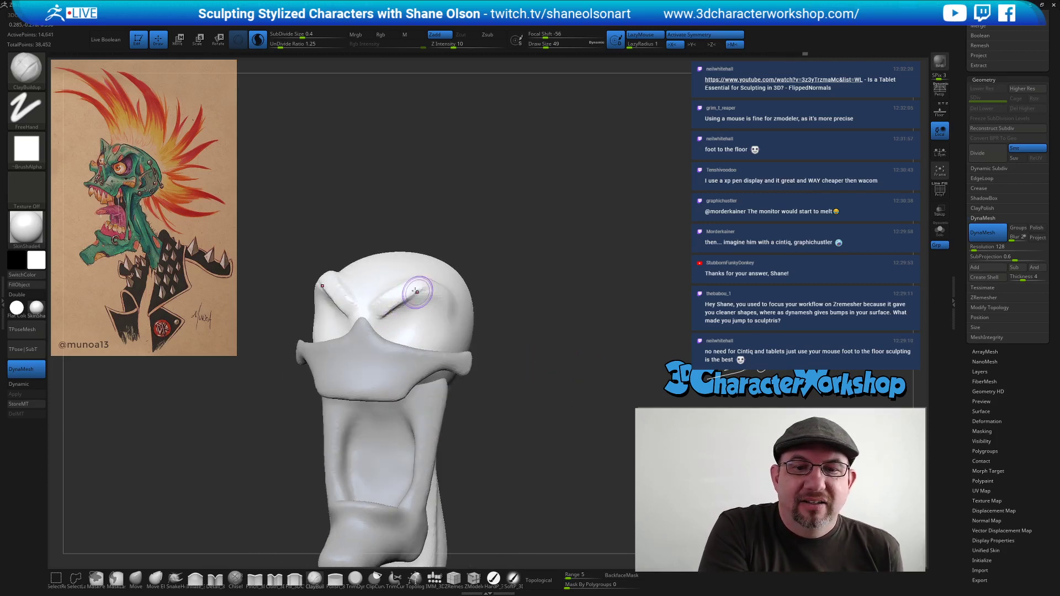
left_click_drag(556, 328, 516, 300)
key("shift")
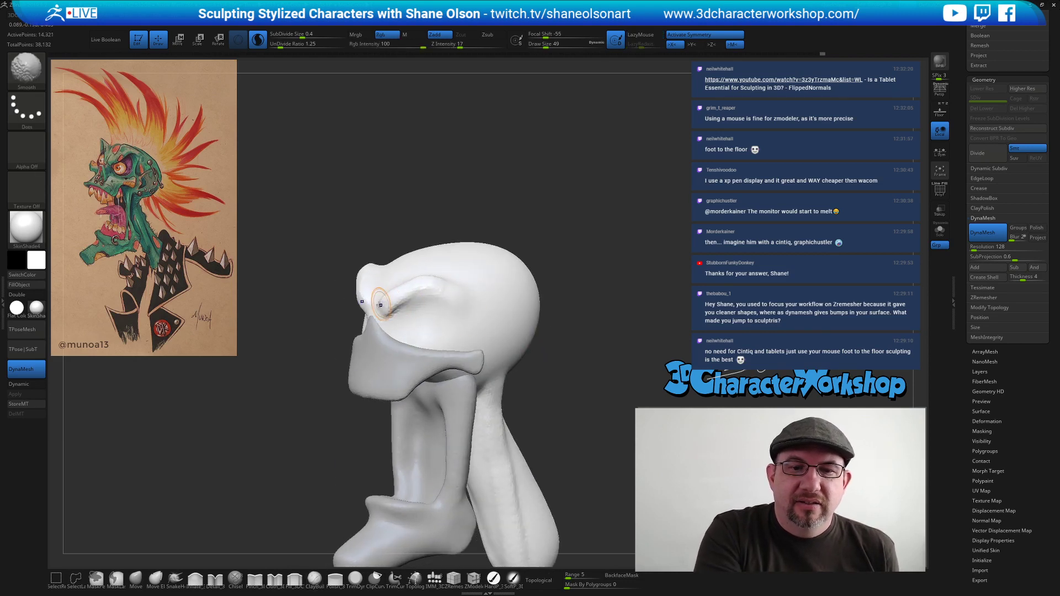
left_click_drag(440, 289, 448, 294, "shift")
mouse_move(553, 325)
left_mouse_down()
mouse_move(592, 325)
mouse_move(563, 323)
left_mouse_up()
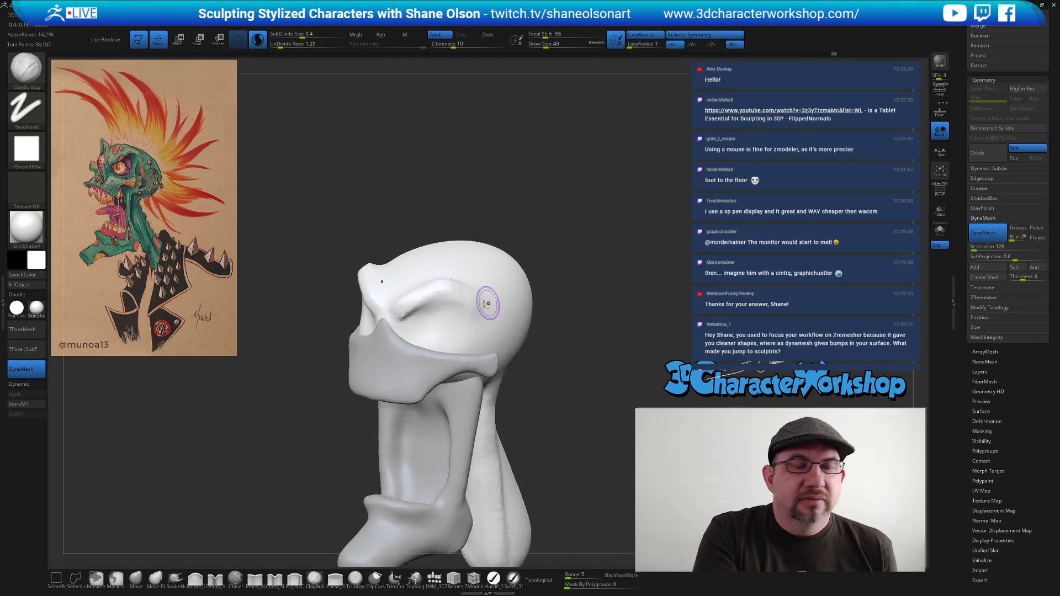
Carve the eye sockets in beneath the brow ridges and smooth the transition.
mouse_move(421, 323)
left_mouse_down()
mouse_move(450, 310)
mouse_move(470, 310)
mouse_move(424, 315)
mouse_move(470, 323)
mouse_move(481, 302)
mouse_move(426, 327)
mouse_move(475, 312)
mouse_move(433, 328)
mouse_move(468, 300)
mouse_move(442, 315)
mouse_move(451, 318)
left_mouse_up()
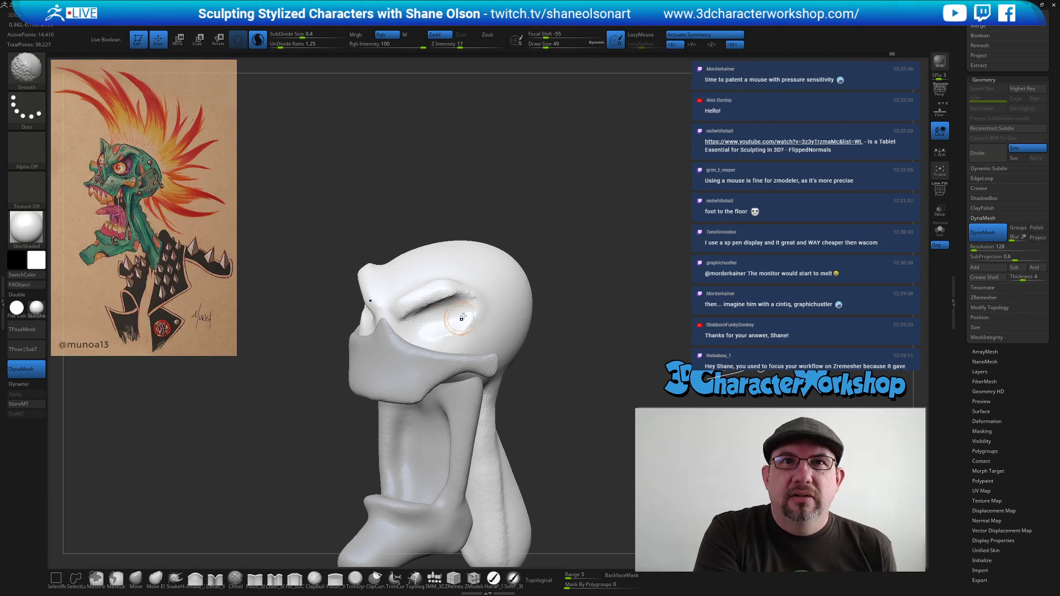
mouse_move(474, 305)
right_mouse_down("alt")
mouse_move(460, 288)
mouse_move(440, 288)
right_mouse_up("alt")
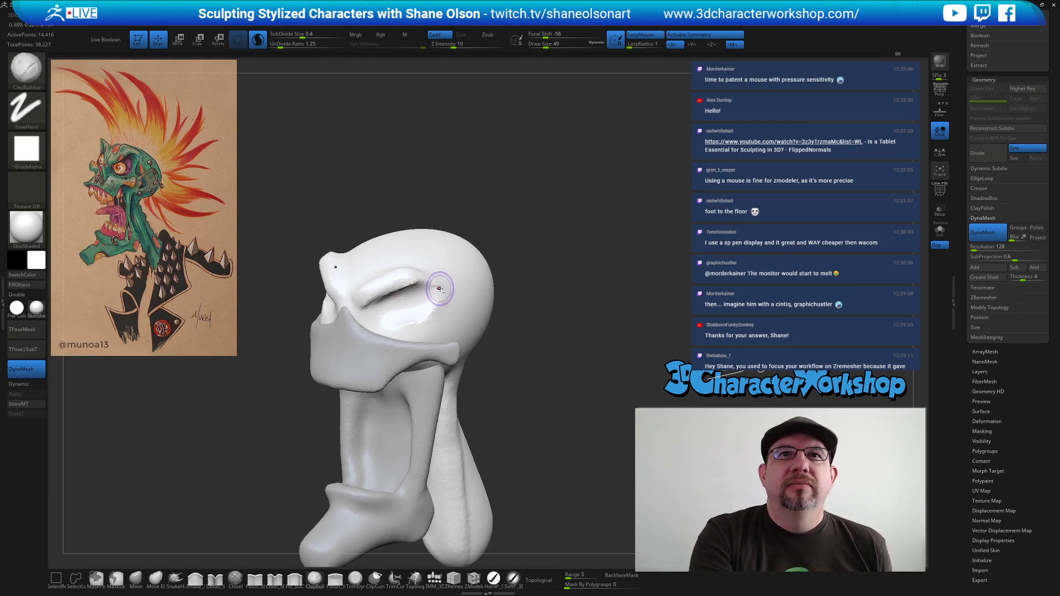
left_click_drag(414, 286, 373, 309, "shift")
right_click_drag(462, 288, 434, 284)
Build up the outer ends of the brows toward the temples and smooth them.
left_click_drag(413, 273, 471, 287)
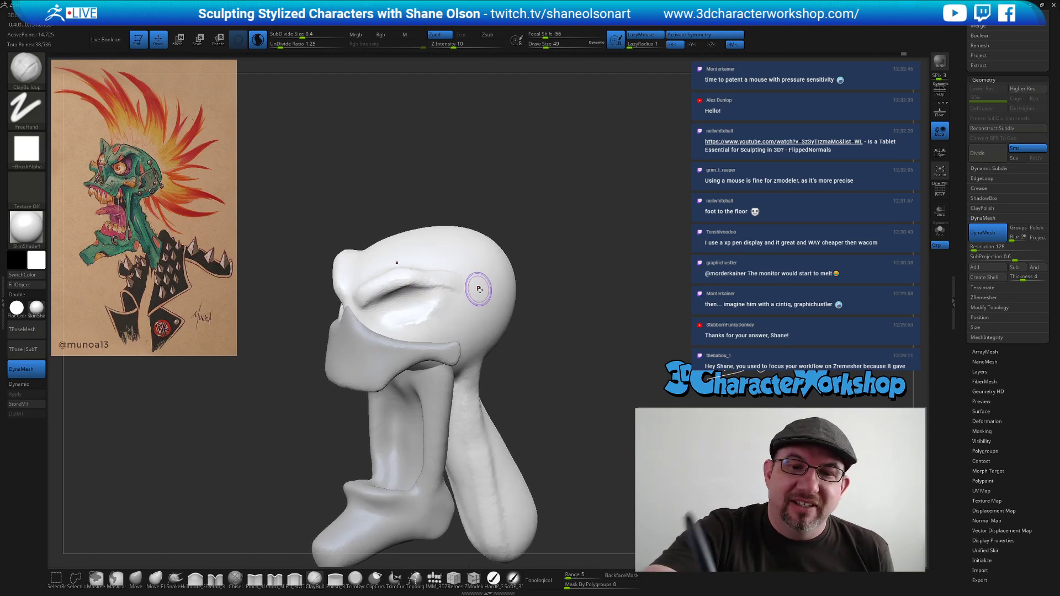
right_click_drag(468, 301, 480, 289)
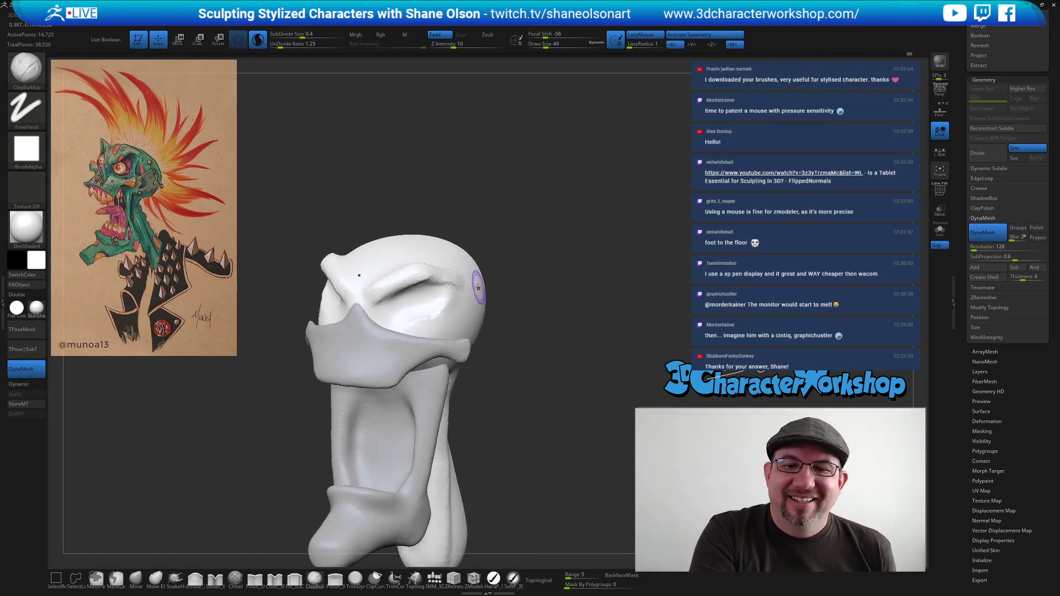
mouse_move(439, 274)
left_mouse_down("shift")
mouse_move(422, 272)
mouse_move(457, 280)
left_mouse_up("shift")
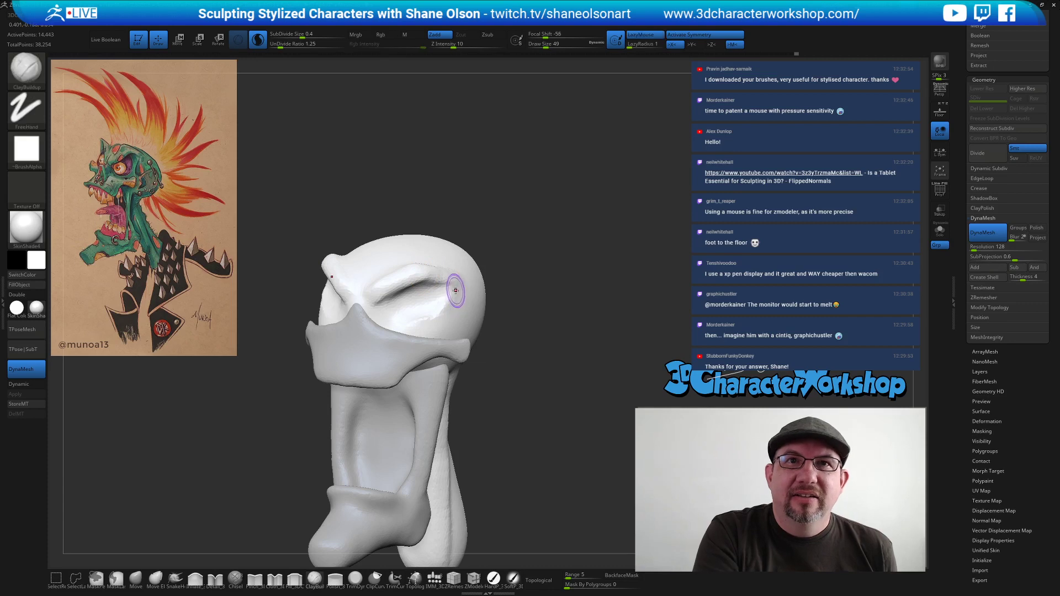
mouse_move(455, 295)
right_mouse_down("alt")
mouse_move(445, 273)
mouse_move(436, 293)
right_mouse_up("alt")
Deepen the inner eye sockets with ClayBuildup strokes and smooth the hollows.
mouse_move(434, 293)
left_mouse_down()
mouse_move(418, 310)
mouse_move(440, 296)
mouse_move(415, 307)
mouse_move(430, 290)
left_mouse_up()
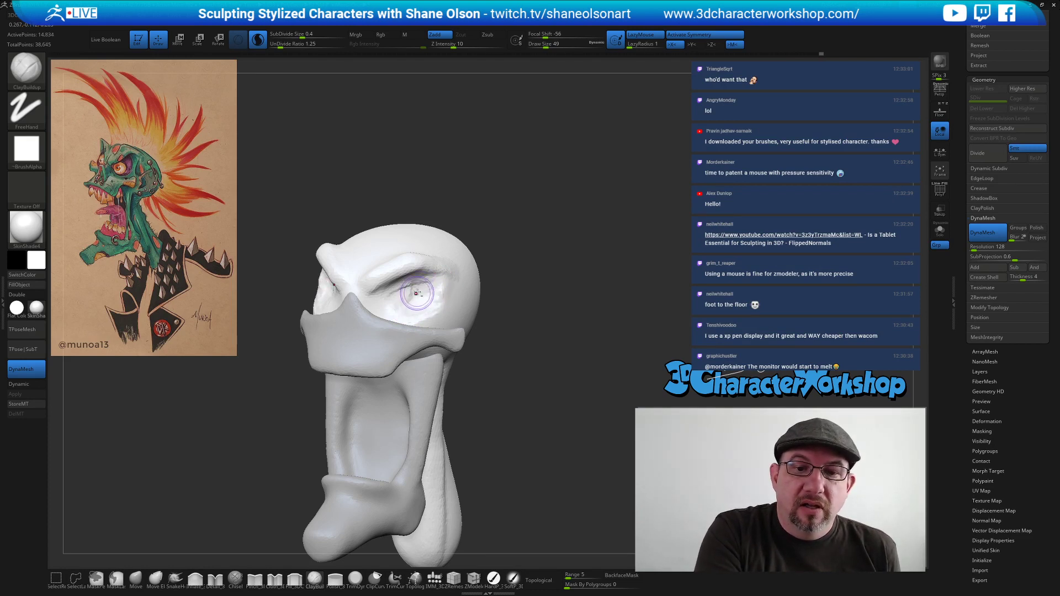
mouse_move(408, 297)
left_mouse_down()
mouse_move(386, 292)
mouse_move(420, 300)
left_mouse_up()
mouse_move(420, 300)
right_mouse_down()
mouse_move(436, 304)
mouse_move(408, 294)
right_mouse_up()
key("shift")
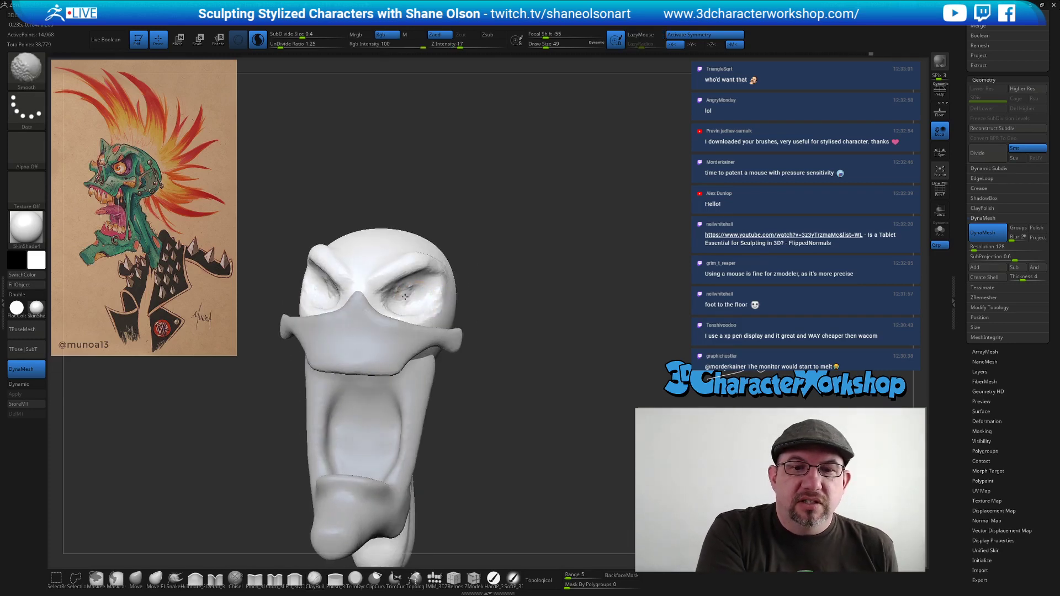
left_click_drag(416, 283, 442, 303, "shift")
right_click_drag(442, 302, 353, 342)
mouse_move(376, 393)
right_mouse_down()
mouse_move(390, 401)
mouse_move(484, 352)
mouse_move(408, 356)
mouse_move(428, 378)
right_mouse_up()
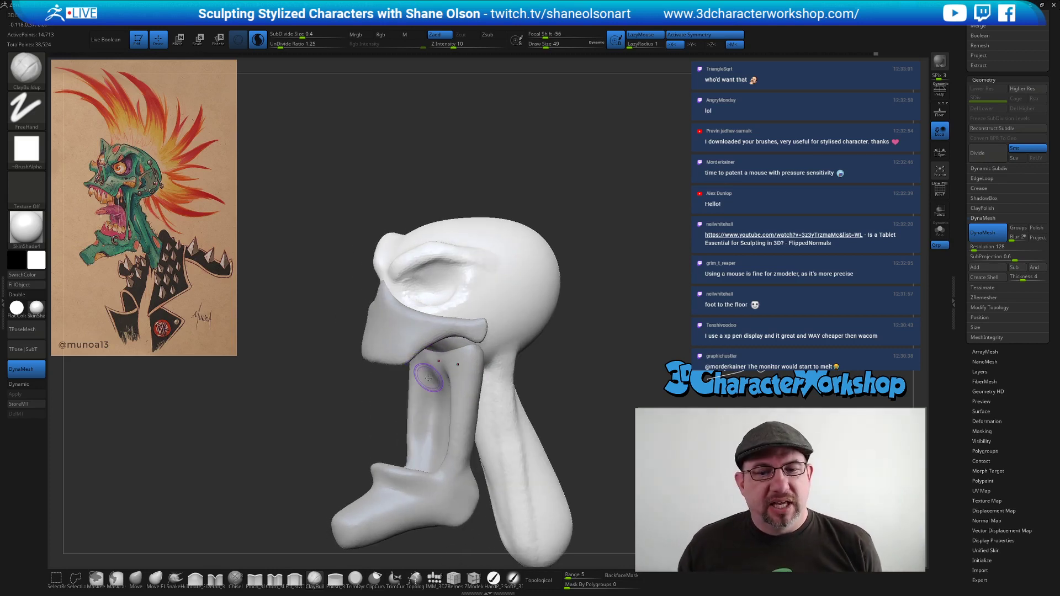
mouse_move(641, 292)
right_mouse_down()
mouse_move(668, 299)
mouse_move(633, 272)
mouse_move(606, 295)
right_mouse_up()
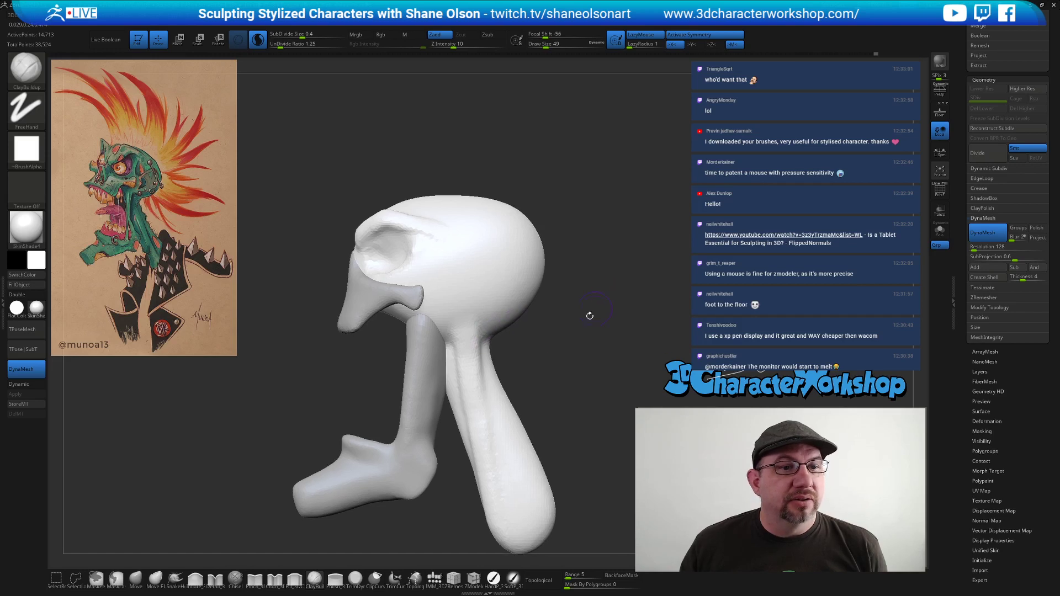
Select the lower jaw, sculpt its upright rear branches with ClayBuildup, and smooth them.
left_click(418, 403, "alt")
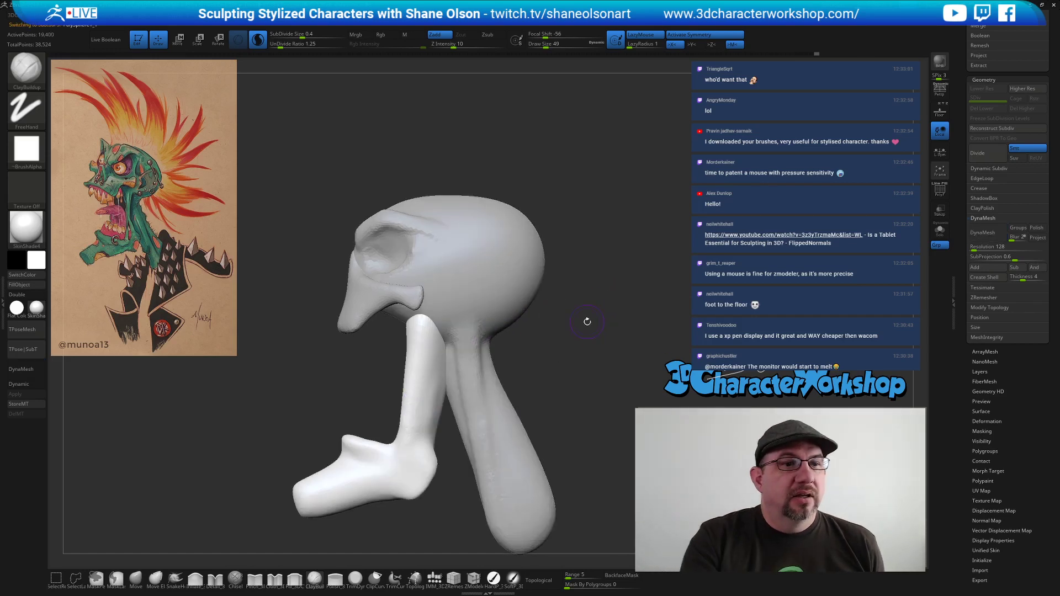
right_click_drag(587, 321, 576, 310, "alt")
right_click_drag(434, 339, 420, 362)
mouse_move(422, 340)
left_mouse_down()
mouse_move(412, 381)
mouse_move(419, 331)
mouse_move(413, 425)
mouse_move(419, 342)
mouse_move(426, 387)
left_mouse_up()
key("shift")
mouse_move(426, 386)
right_mouse_down()
mouse_move(533, 386)
mouse_move(434, 397)
right_mouse_up()
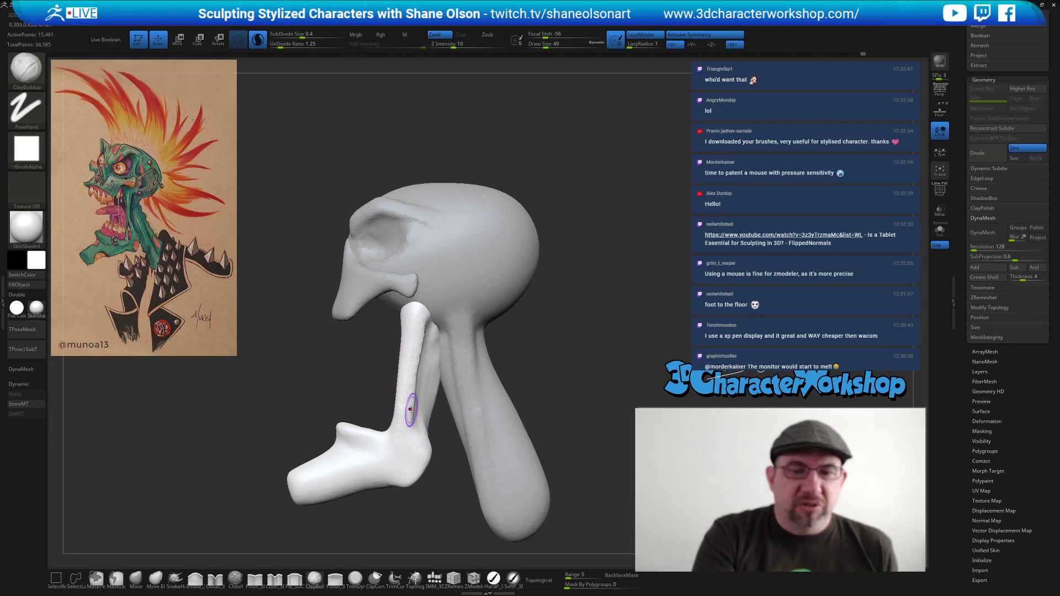
right_click_drag(415, 423, 401, 431, "alt")
right_click_drag(398, 385, 390, 369, "alt")
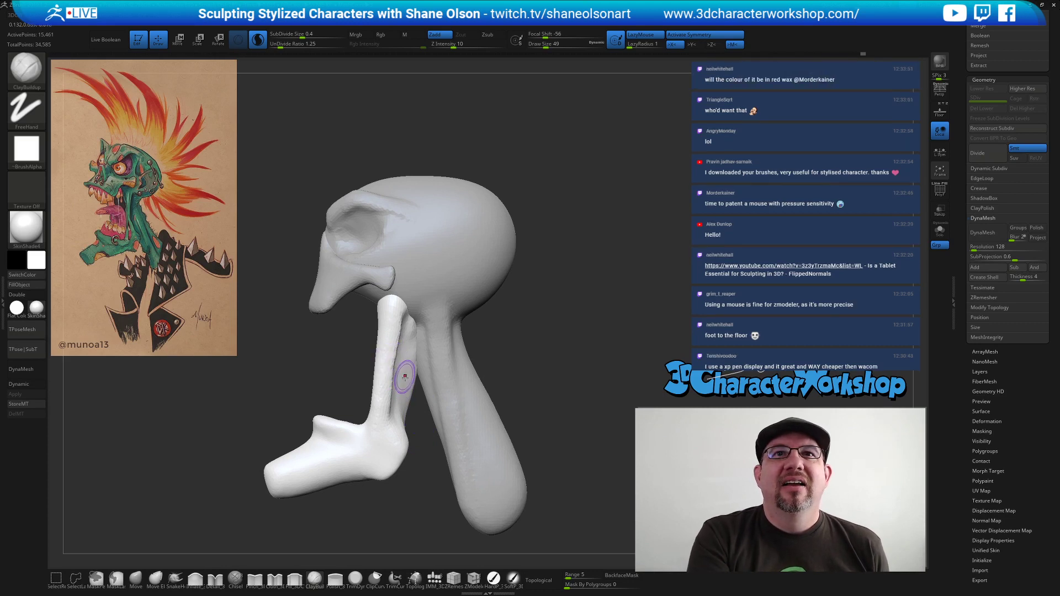
right_click_drag(410, 366, 408, 337)
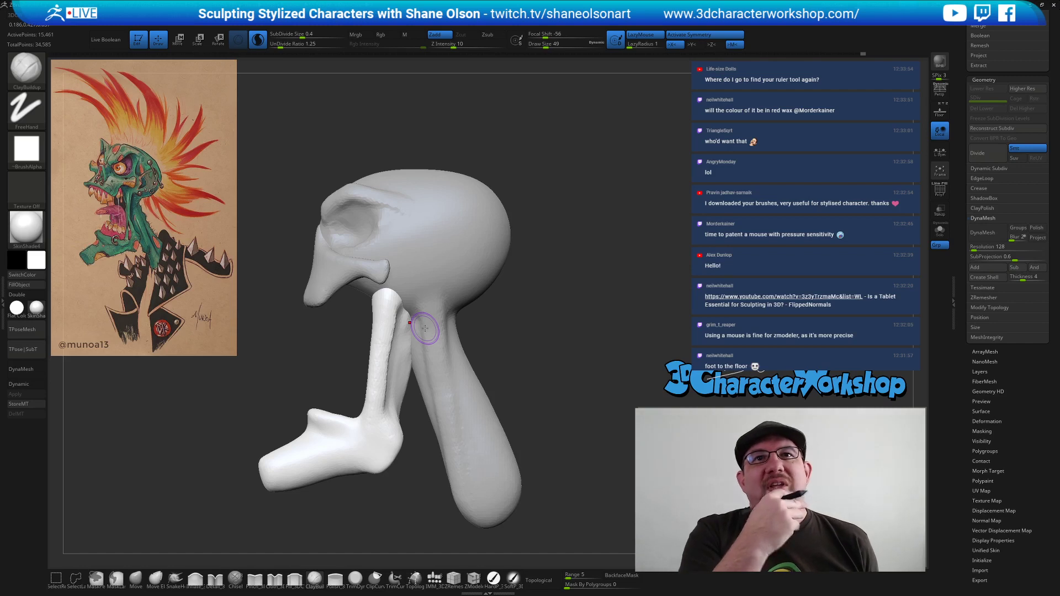
right_click_drag(391, 381, 386, 391)
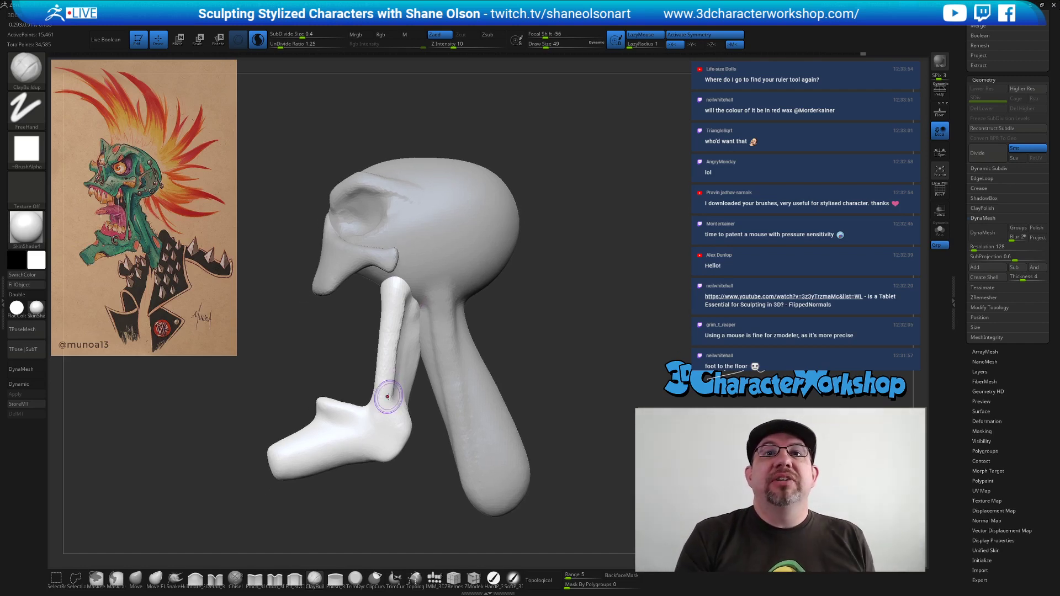
Reshape the upright rear branch of the lower jaw with the Move brush and smooth its middle section.
right_click_drag(506, 334, 499, 325, "alt")
key("s")
left_click_drag(516, 334, 519, 337)
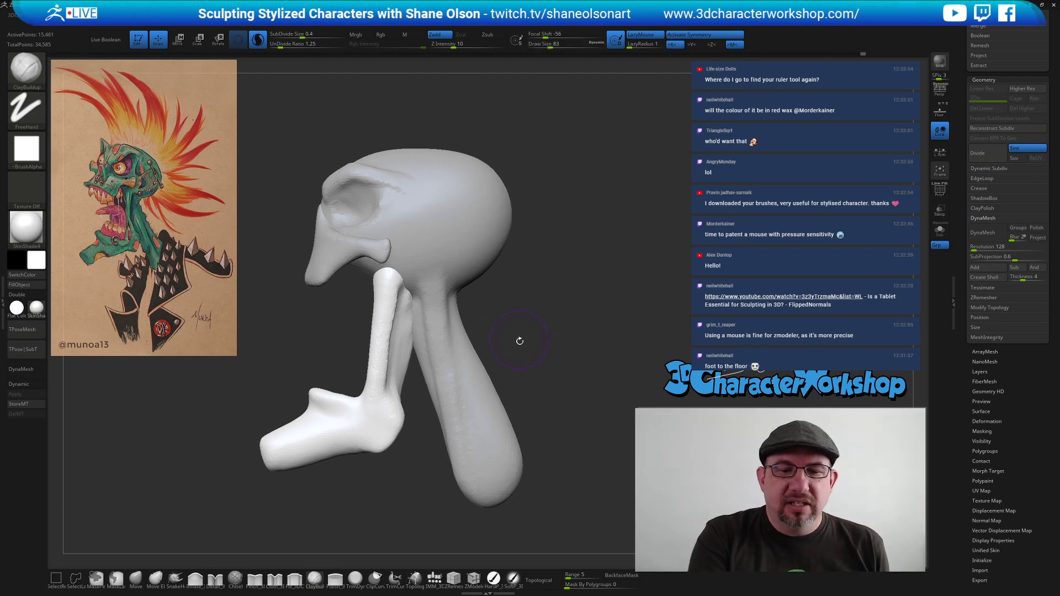
left_click(136, 578)
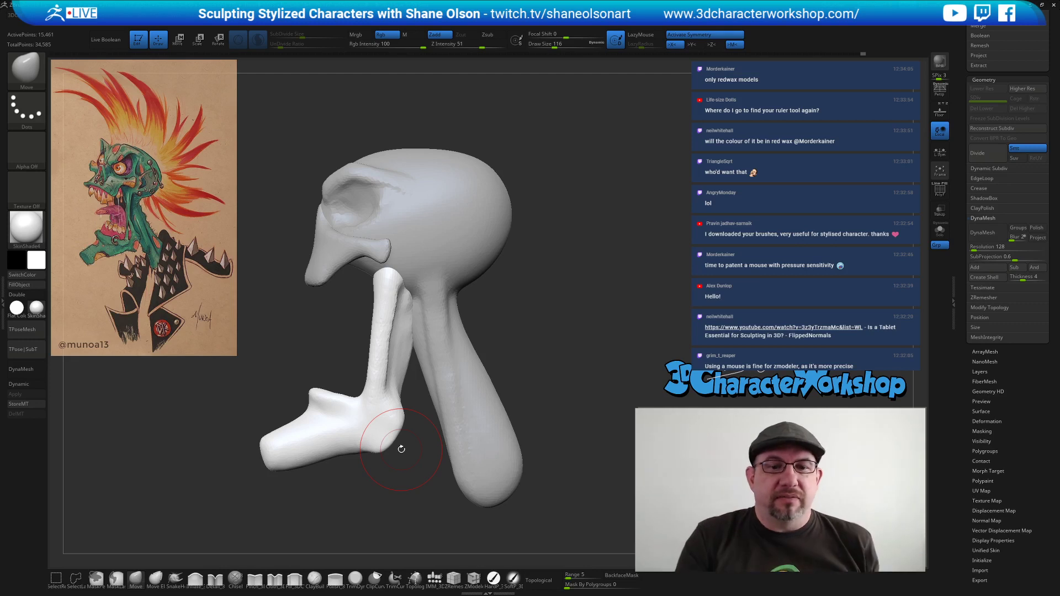
key("s")
left_click_drag(380, 381, 380, 395)
key("s")
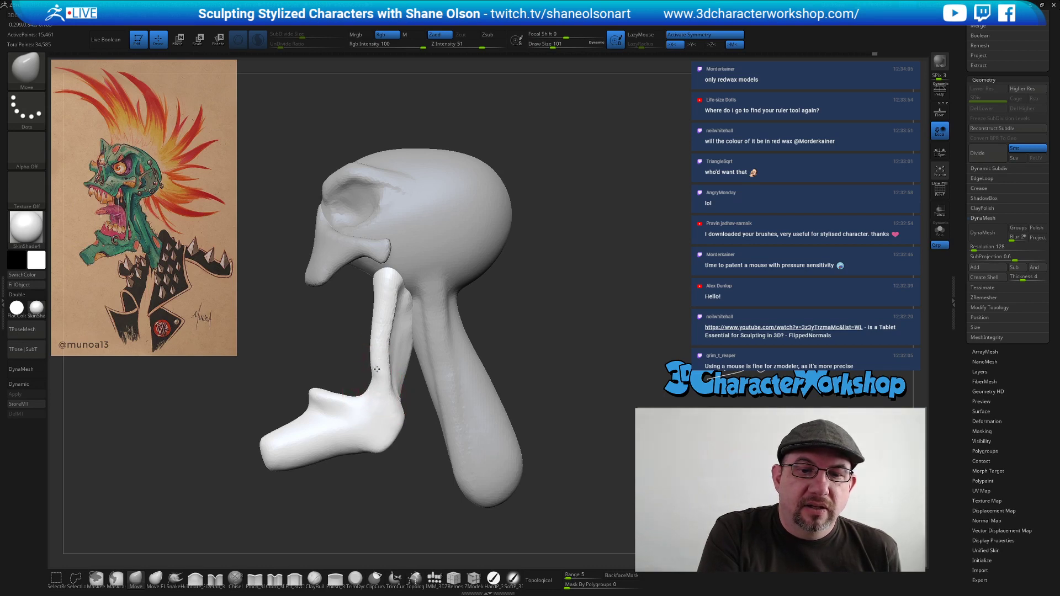
key("shift")
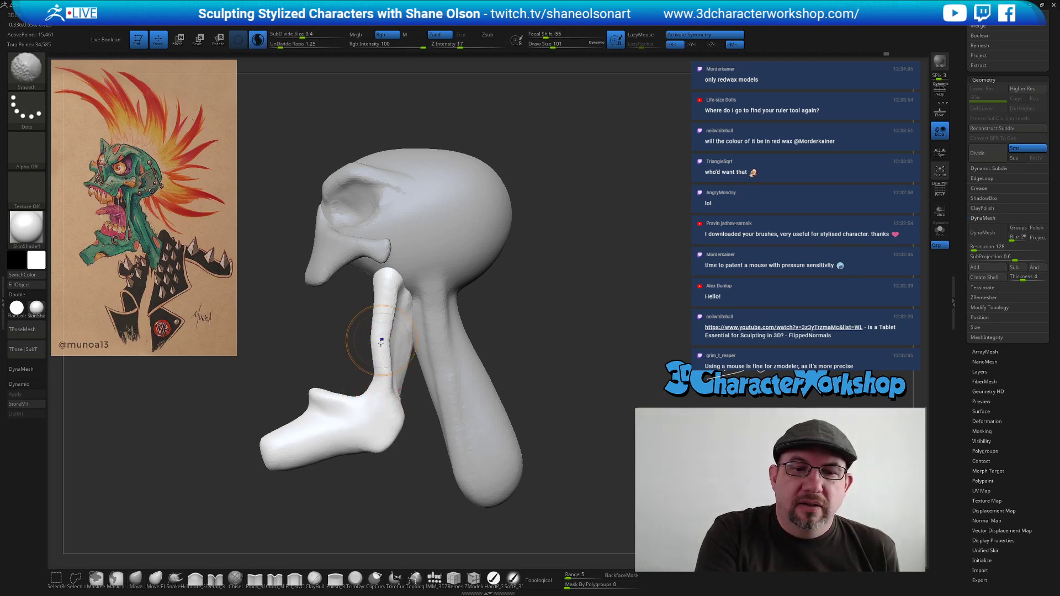
left_click_drag(382, 337, 384, 345, "shift")
key("bracketleft")
key("bracketleft")
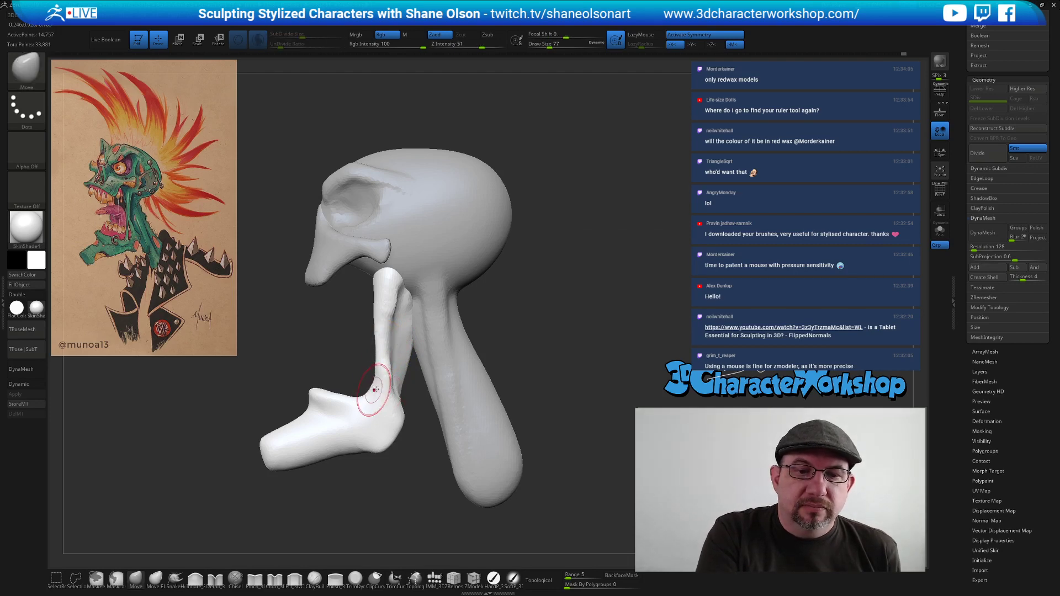
Push the junction between the upright branch and the jaw body into a wider transition with the Move brush.
mouse_move(375, 391)
right_mouse_down()
mouse_move(438, 398)
mouse_move(389, 401)
mouse_move(398, 410)
right_mouse_up()
mouse_move(370, 393)
left_mouse_down()
mouse_move(378, 401)
mouse_move(386, 386)
left_mouse_up()
left_click_drag(427, 449, 427, 413)
mouse_move(427, 412)
right_mouse_down()
mouse_move(403, 386)
mouse_move(418, 395)
right_mouse_up()
key("s")
left_click(428, 418)
key("bracketleft")
key("bracketleft")
key("bracketleft")
key("bracketleft")
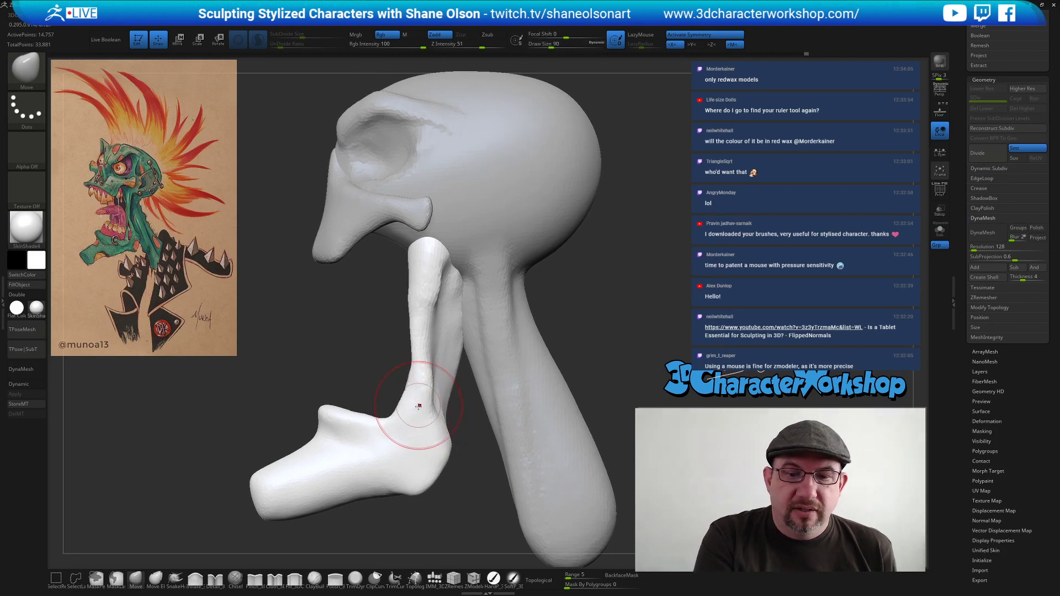
mouse_move(426, 406)
right_mouse_down("ctrl")
mouse_move(451, 427)
mouse_move(423, 419)
mouse_move(422, 436)
mouse_move(417, 427)
right_mouse_up("ctrl")
key("bracketleft")
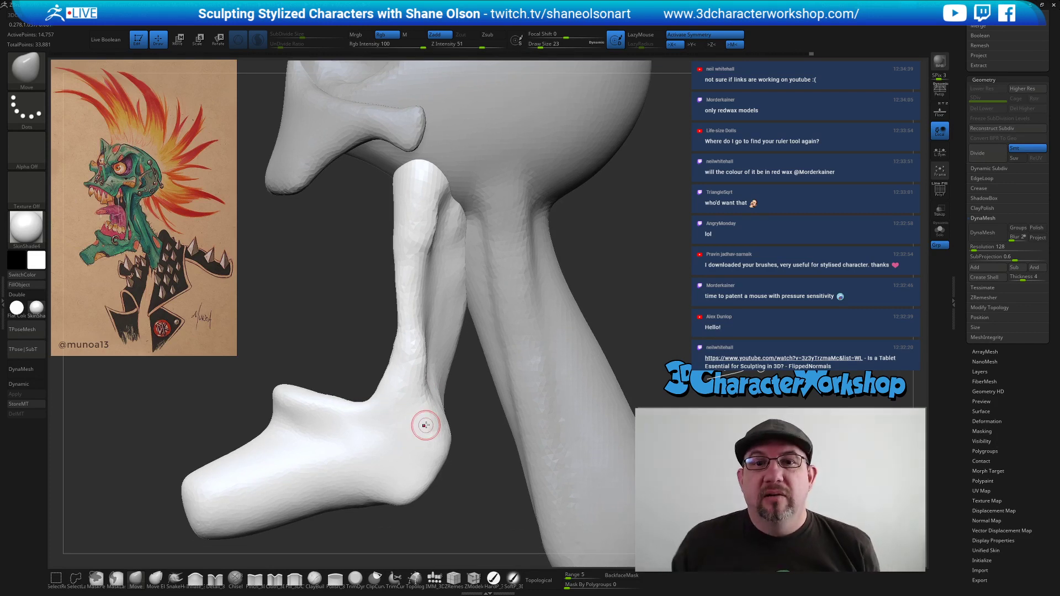
Choose the SnakeHook brush and set the Sculptris Pro SubDivide Size to 0.3.
left_click(419, 15)
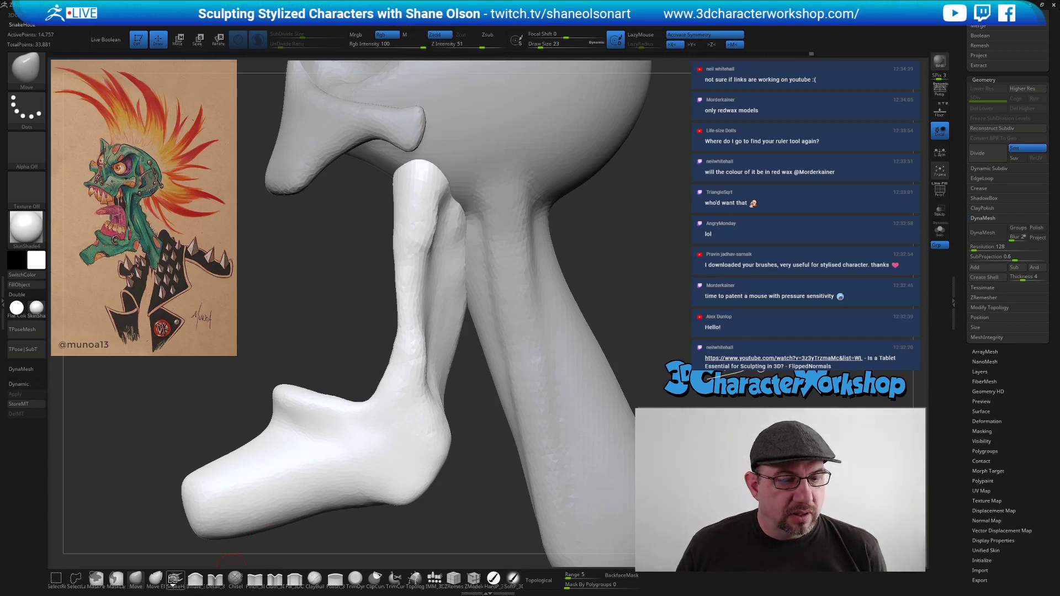
left_click(174, 580)
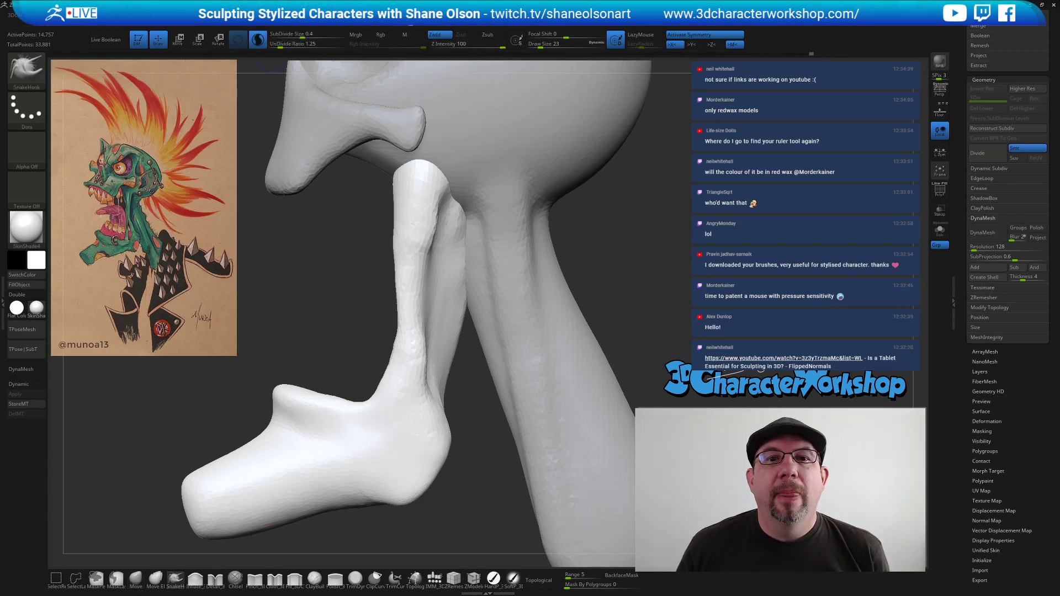
left_click(413, 25)
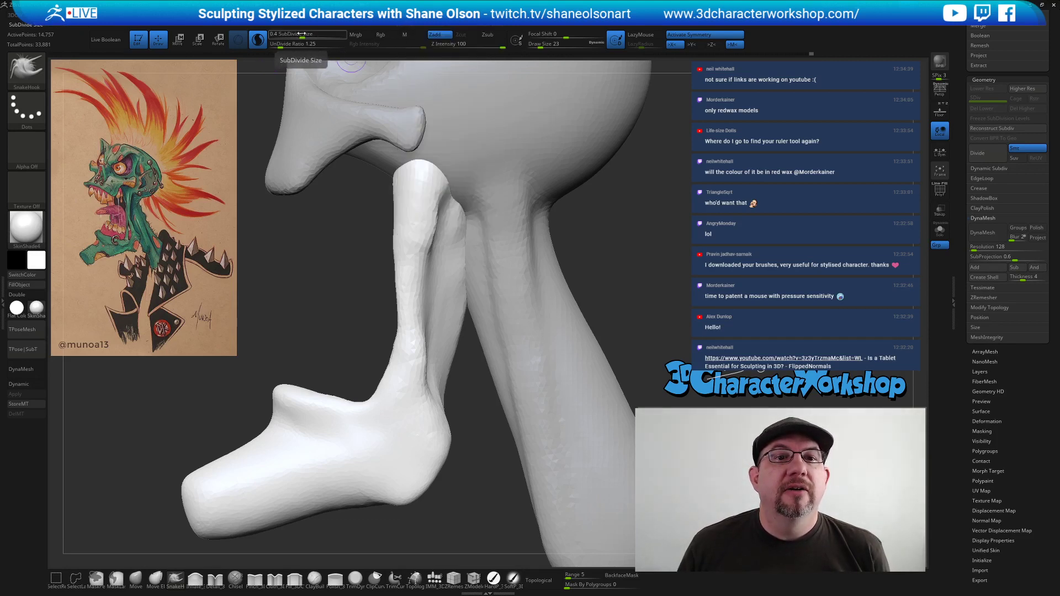
left_click(301, 34)
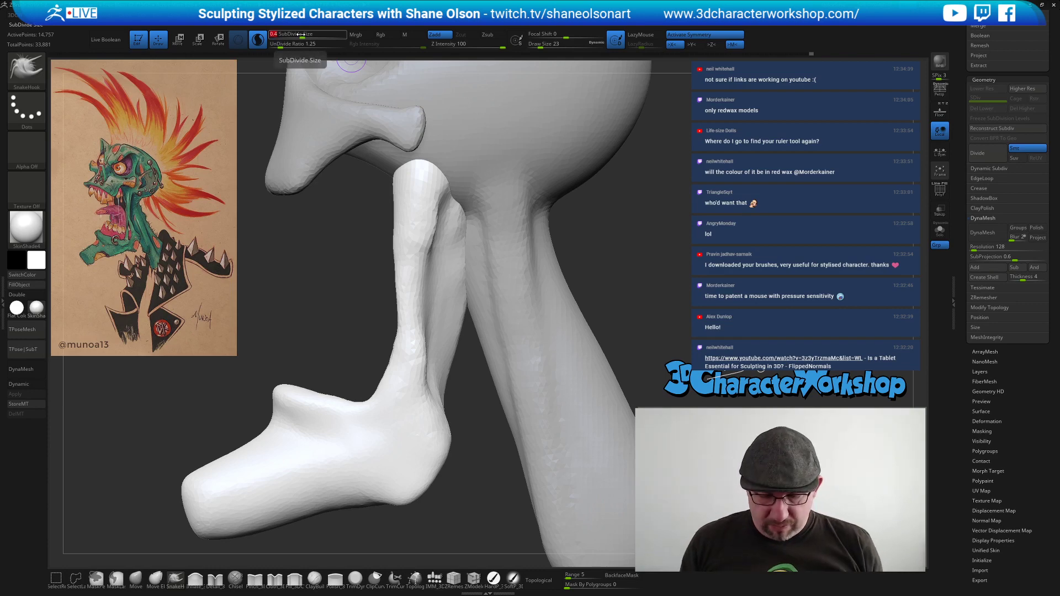
mouse_move(325, 287)
left_mouse_down()
mouse_move(365, 288)
mouse_move(325, 287)
left_mouse_up()
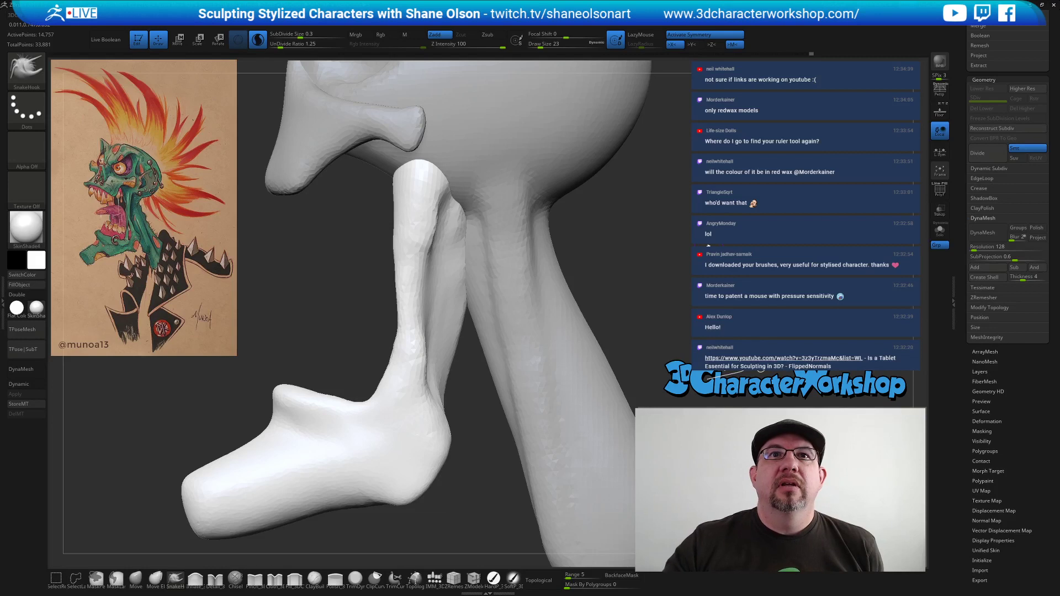
Smooth the lower half of the upright jaw branch with a draw size of 33 and display the mesh wireframe.
mouse_move(407, 376)
left_mouse_down("shift")
mouse_move(406, 323)
mouse_move(414, 329)
left_mouse_up("shift")
key("s")
left_click_drag(411, 367, 414, 367)
left_click_drag(410, 359, 414, 327, "shift")
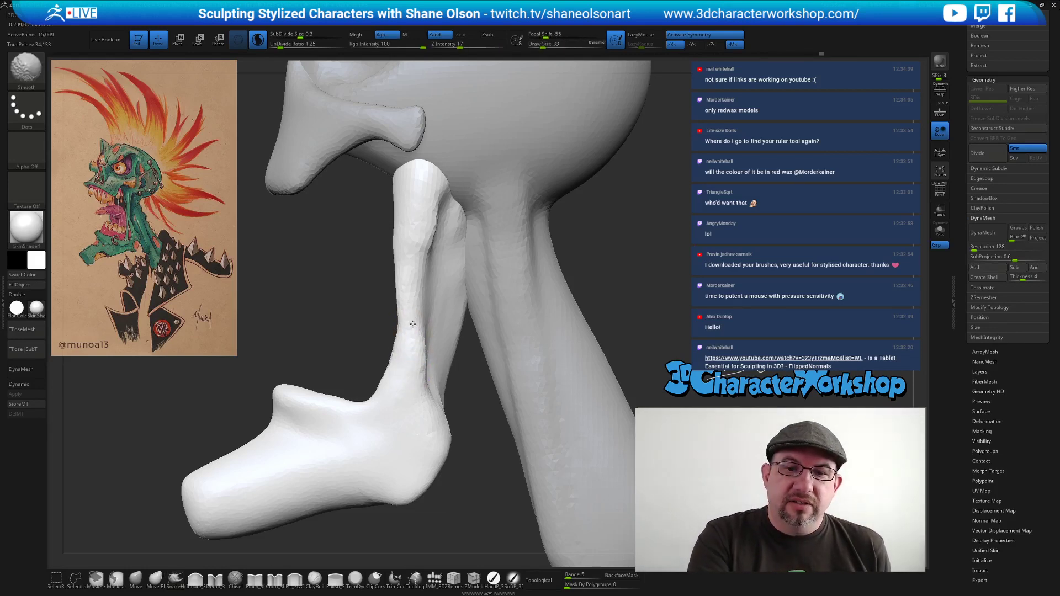
left_click_drag(399, 375, 413, 361, "shift")
key("shift+f")
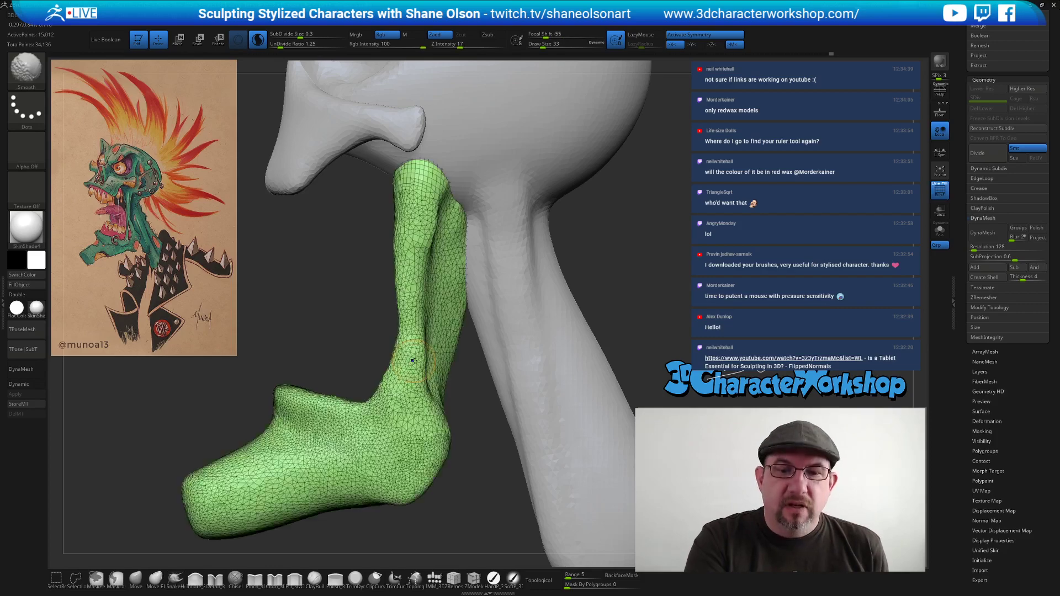
mouse_move(407, 409)
left_mouse_down("shift")
mouse_move(419, 444)
mouse_move(432, 439)
mouse_move(423, 426)
left_mouse_up("shift")
mouse_move(422, 428)
right_mouse_down()
mouse_move(478, 424)
mouse_move(417, 412)
right_mouse_up()
left_click_drag(419, 375, 413, 325, "shift")
mouse_move(404, 337)
right_mouse_down()
mouse_move(432, 334)
mouse_move(431, 355)
right_mouse_up()
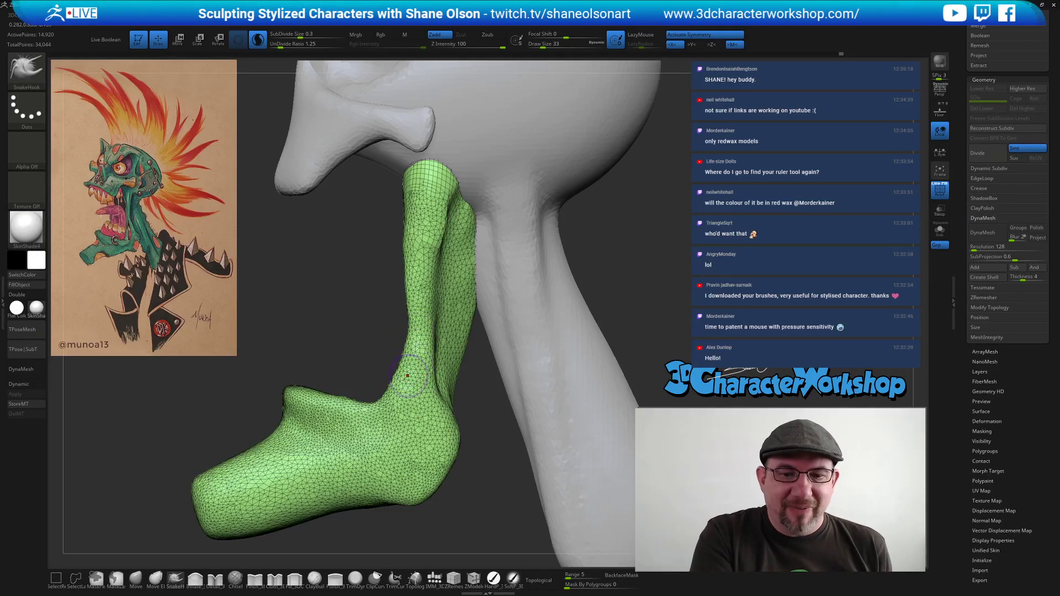
Adjust the front and rear contours of the upright branch with the Move brush at draw size 54, and smooth it.
left_click(136, 578)
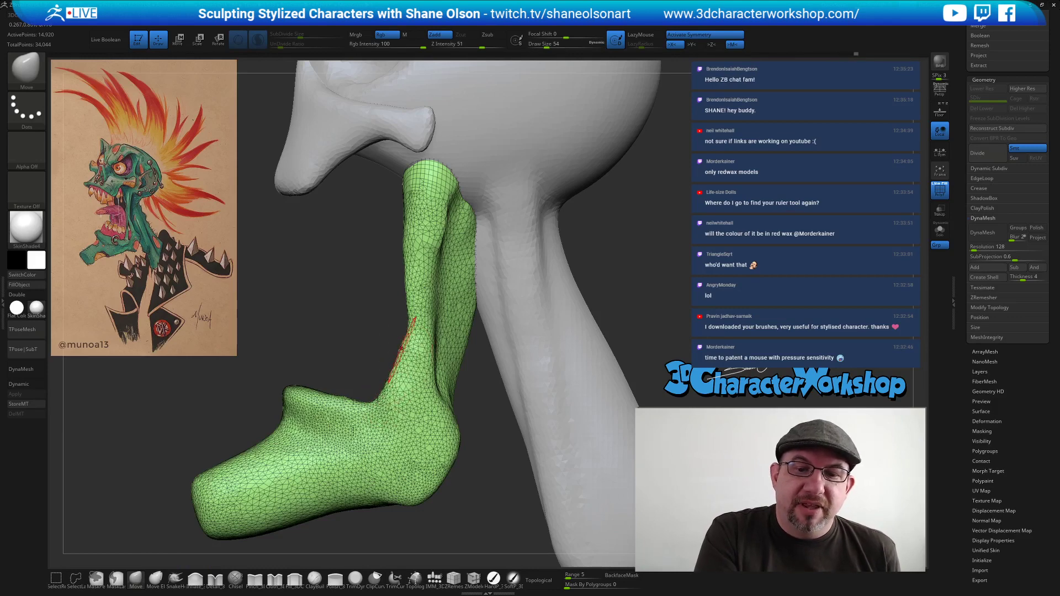
mouse_move(411, 409)
left_mouse_down()
mouse_move(453, 394)
mouse_move(371, 345)
left_mouse_up()
mouse_move(469, 397)
left_mouse_down()
mouse_move(383, 391)
mouse_move(393, 327)
mouse_move(395, 381)
left_mouse_up()
left_click_drag(275, 371, 212, 366)
right_click_drag(397, 383, 398, 408, "ctrl")
mouse_move(405, 281)
left_mouse_down("shift")
mouse_move(409, 237)
mouse_move(399, 229)
mouse_move(396, 356)
mouse_move(417, 378)
left_mouse_up("shift")
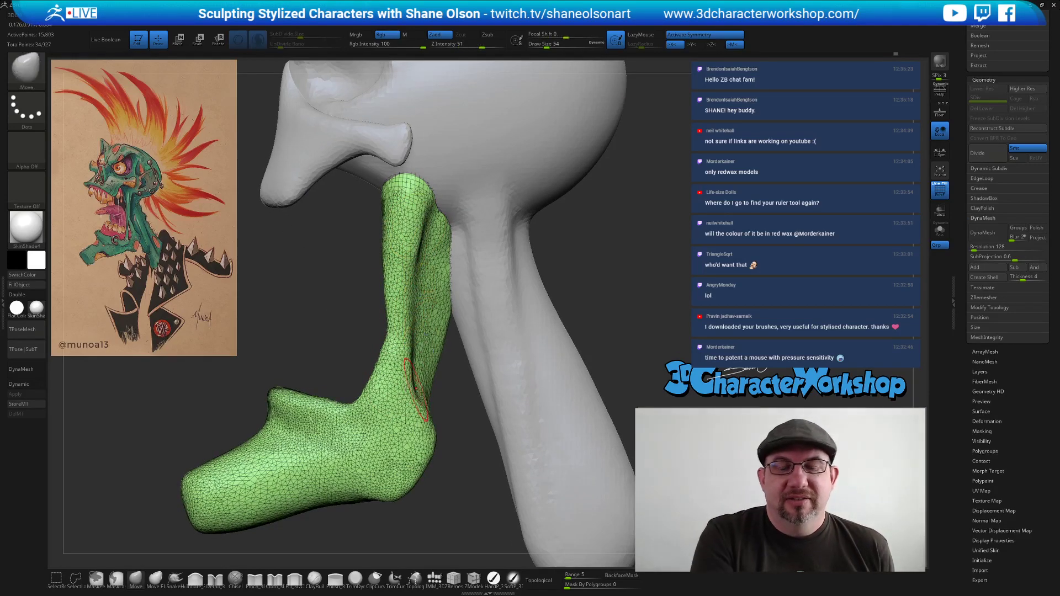
left_click_drag(409, 249, 400, 372, "shift")
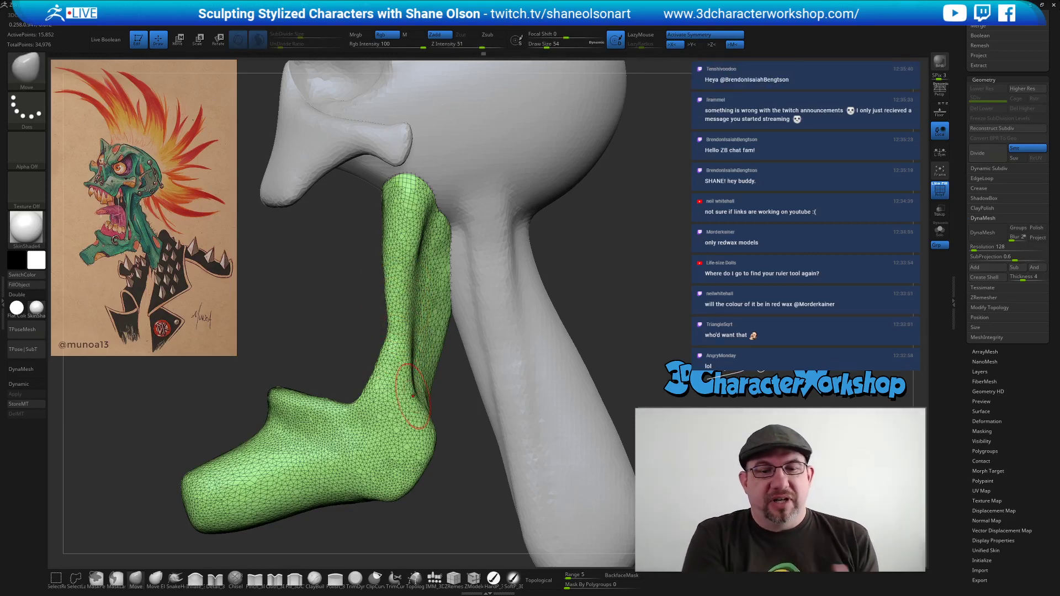
Refine the base of the upright branch with a draw size of 33 and smooth it.
key("s")
left_click_drag(393, 405, 388, 405)
mouse_move(391, 393)
right_mouse_down("alt")
mouse_move(399, 377)
mouse_move(448, 381)
right_mouse_up("alt")
mouse_move(393, 377)
left_mouse_down("shift")
mouse_move(393, 389)
mouse_move(401, 381)
left_mouse_up("shift")
right_click_drag(415, 369, 369, 364)
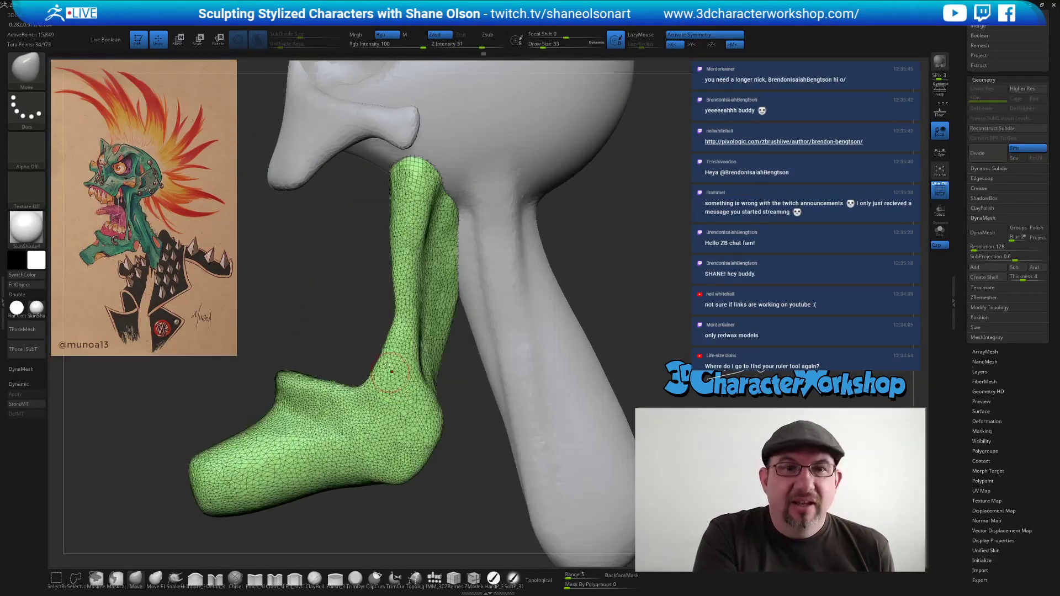
Set the SubDivide Size to 0.12182 and smooth the base of both upright branches into a denser mesh.
key("shift")
left_click_drag(295, 35, 290, 34)
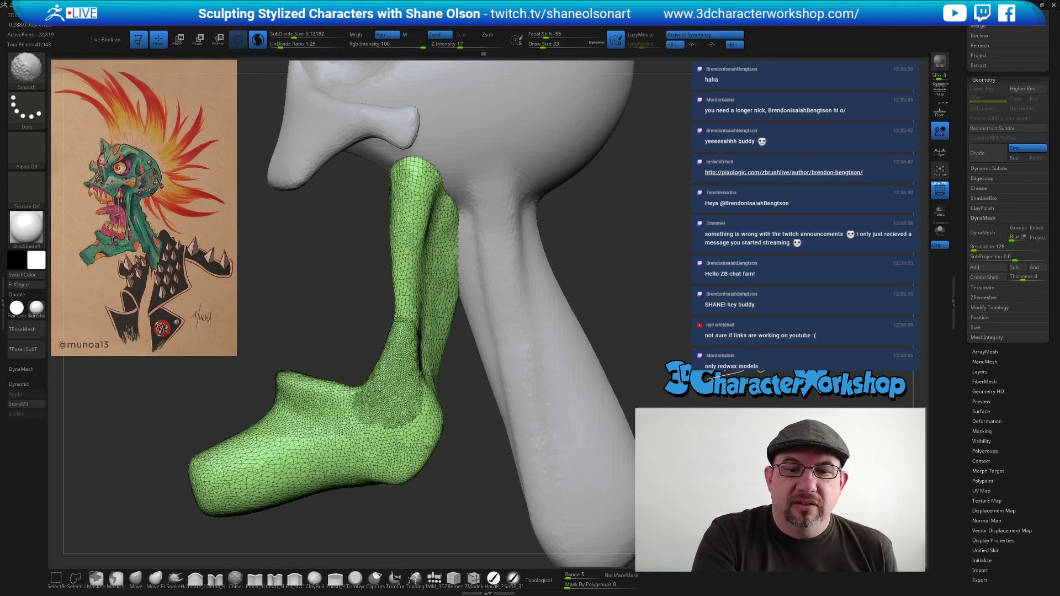
right_click_drag(411, 363, 466, 386)
mouse_move(427, 353)
left_mouse_down("shift")
mouse_move(411, 328)
mouse_move(409, 354)
mouse_move(416, 331)
mouse_move(422, 338)
left_mouse_up("shift")
mouse_move(487, 352)
right_mouse_down()
mouse_move(452, 347)
mouse_move(411, 384)
right_mouse_up()
mouse_move(408, 347)
right_mouse_down()
mouse_move(431, 380)
mouse_move(409, 362)
right_mouse_up()
mouse_move(450, 361)
left_mouse_down("shift")
mouse_move(441, 387)
mouse_move(445, 338)
left_mouse_up("shift")
right_click_drag(417, 359, 465, 361)
mouse_move(381, 346)
right_mouse_down()
mouse_move(417, 342)
mouse_move(385, 336)
right_mouse_up()
right_click_drag(409, 373, 431, 386)
Try to carve a hole into the base of the upright branch with ClayBuildup at draw size 22, and smooth it.
key("s")
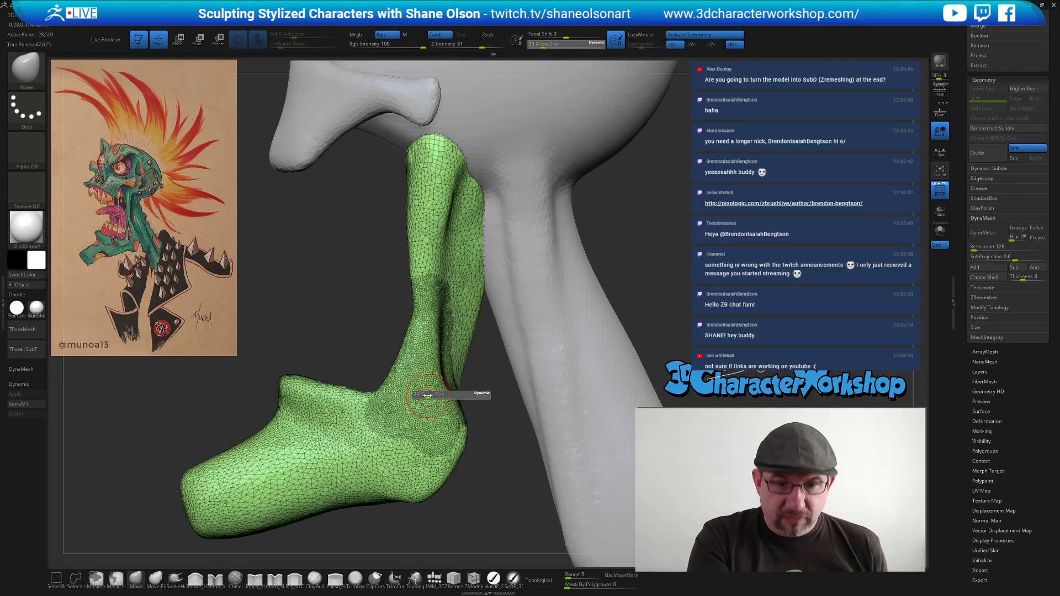
left_click_drag(428, 393, 425, 395)
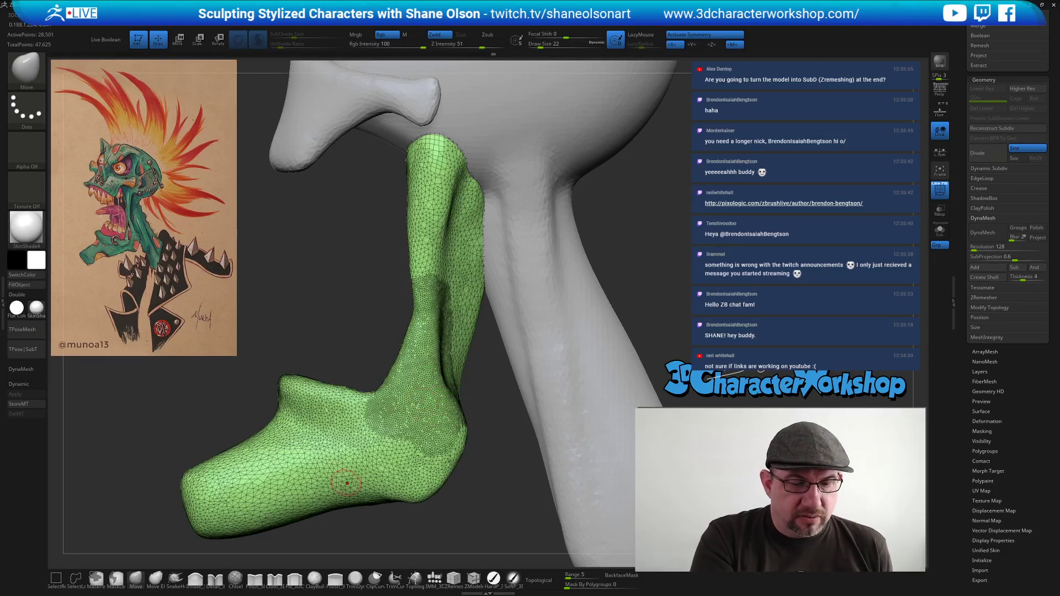
left_click(315, 578)
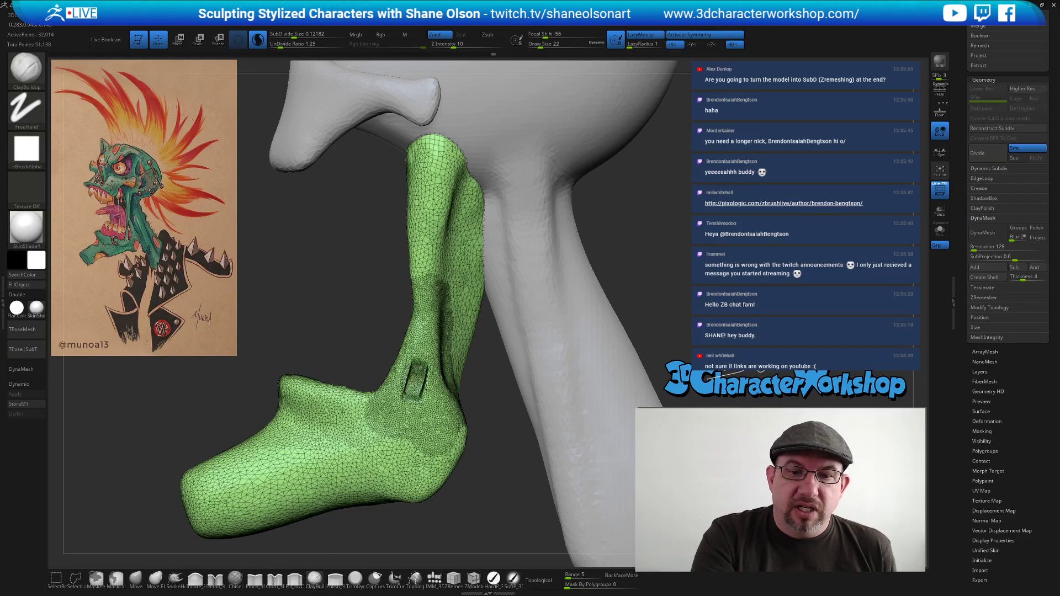
right_click_drag(421, 382, 485, 376)
right_click_drag(412, 365, 421, 383)
mouse_move(435, 406)
left_mouse_down("alt")
mouse_move(432, 368)
mouse_move(421, 399)
mouse_move(429, 376)
mouse_move(443, 424)
left_mouse_up("alt")
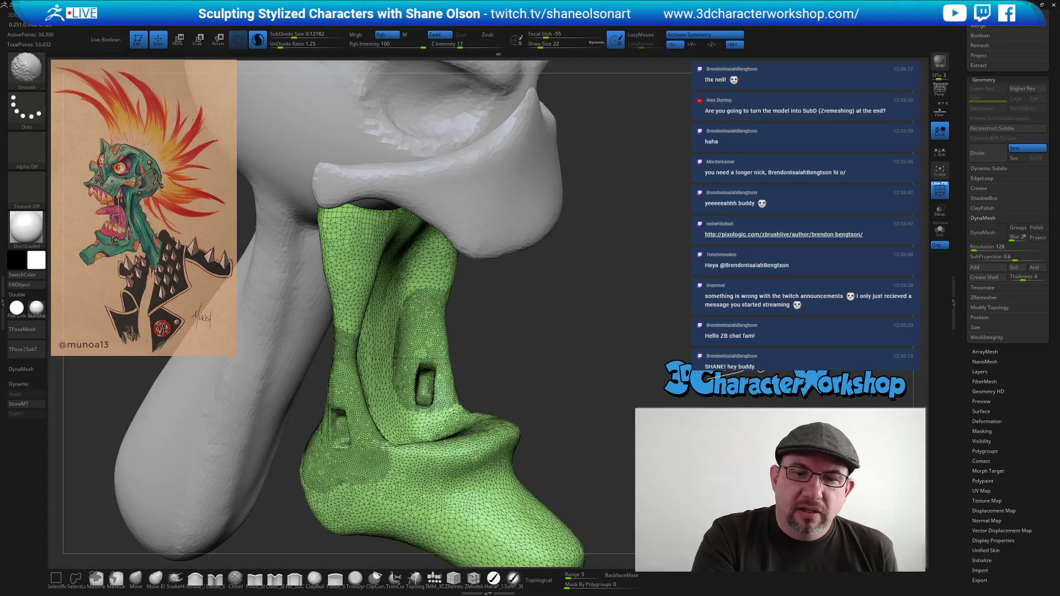
left_click_drag(434, 382, 431, 403, "shift")
mouse_move(437, 386)
right_mouse_down()
mouse_move(371, 381)
mouse_move(410, 390)
right_mouse_up()
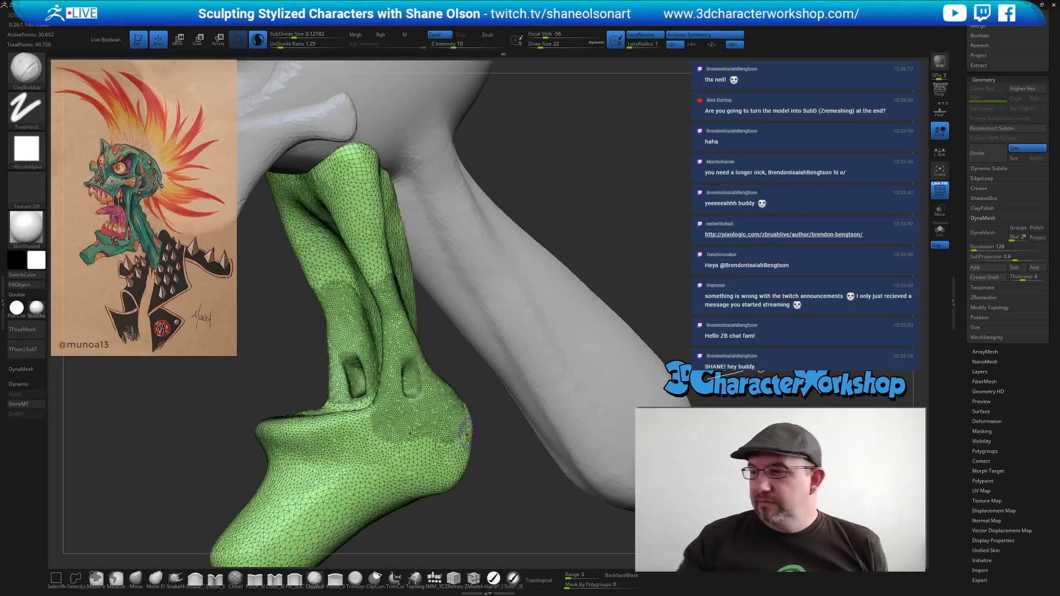
Pull a spike out of the jaw's underside with the SnakeHook brush at draw size 49.
right_click_drag(505, 516, 495, 480)
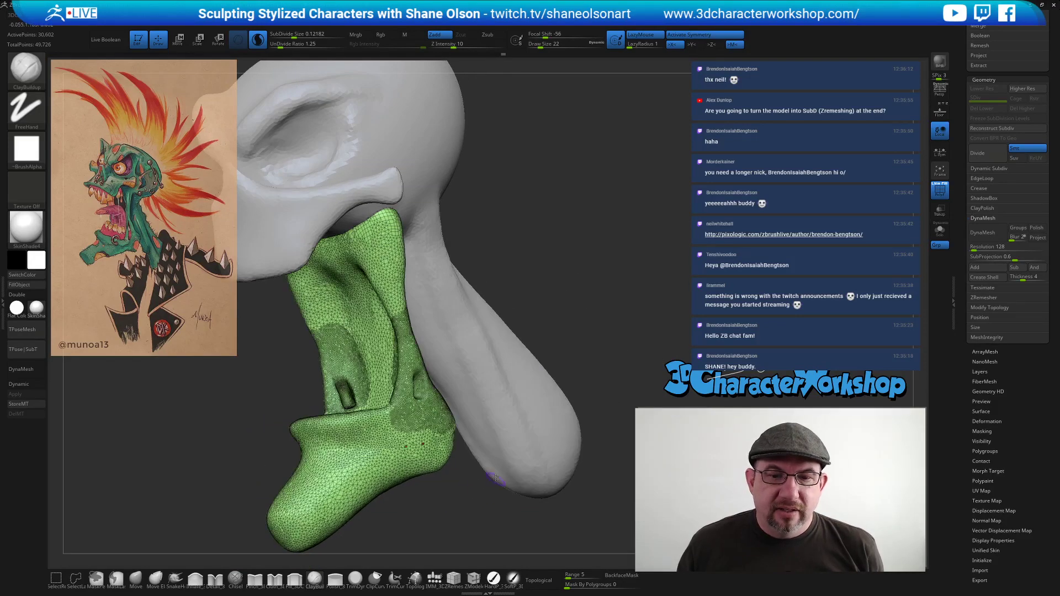
right_click_drag(436, 512, 381, 527)
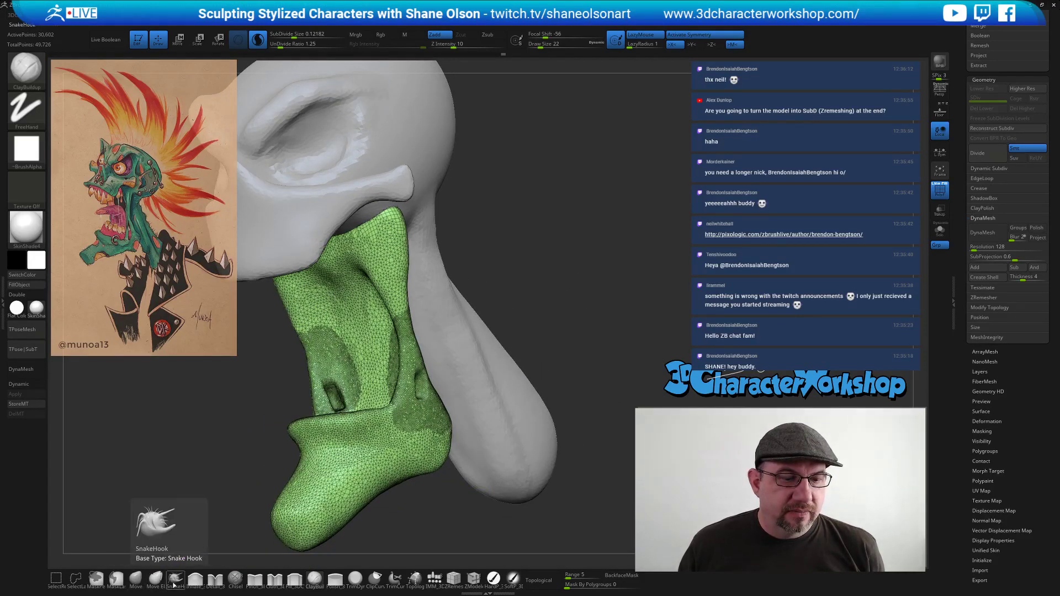
left_click(176, 578)
key("s")
left_click_drag(459, 521, 461, 520)
mouse_move(439, 500)
right_mouse_down("alt")
mouse_move(447, 477)
mouse_move(636, 374)
right_mouse_up("alt")
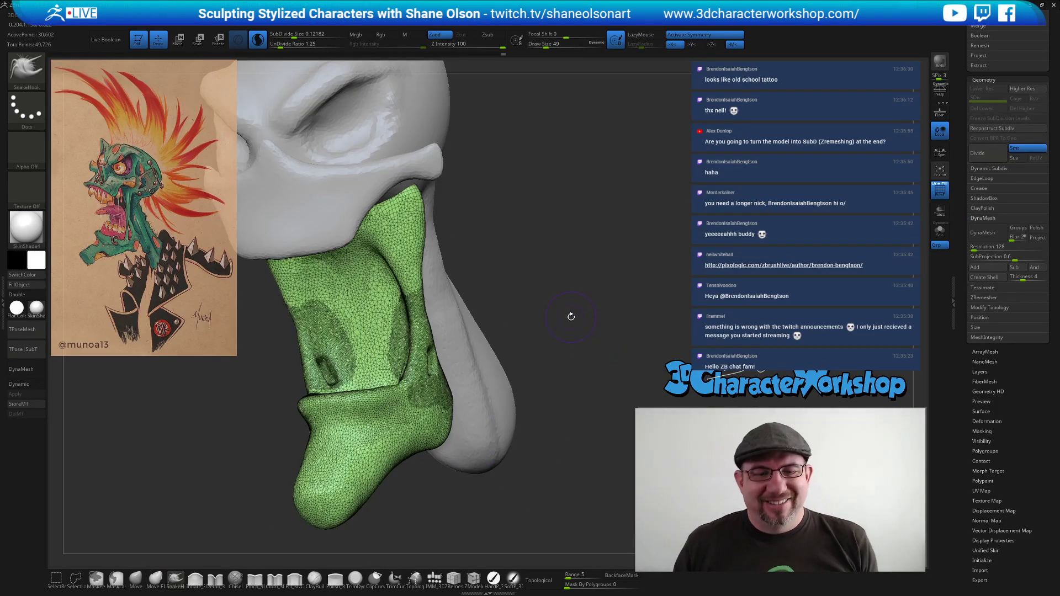
mouse_move(413, 449)
left_mouse_down()
mouse_move(413, 468)
mouse_move(448, 511)
mouse_move(409, 454)
mouse_move(423, 469)
left_mouse_up()
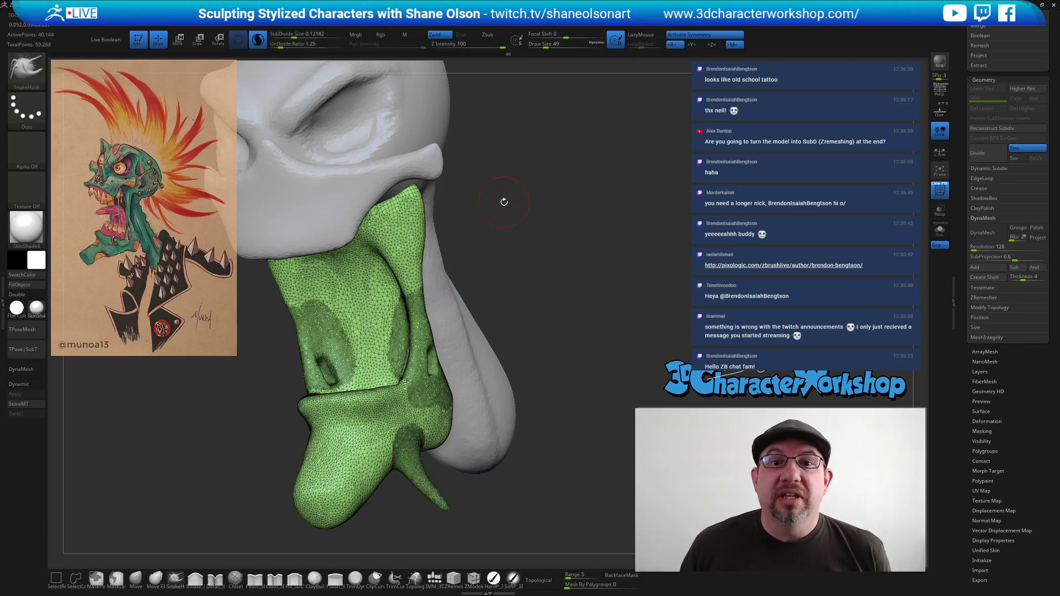
Set the SnakeHook Z Intensity to 55, smooth the spike down, and rework it at draw size 46.
left_click(469, 46)
type("55s")
left_click(481, 521)
mouse_move(415, 478)
left_mouse_down("shift")
mouse_move(435, 491)
mouse_move(412, 500)
mouse_move(422, 495)
left_mouse_up("shift")
key("s")
left_click(431, 488)
mouse_move(529, 484)
left_mouse_down("alt")
mouse_move(536, 515)
mouse_move(479, 437)
mouse_move(492, 470)
mouse_move(508, 477)
left_mouse_up("alt")
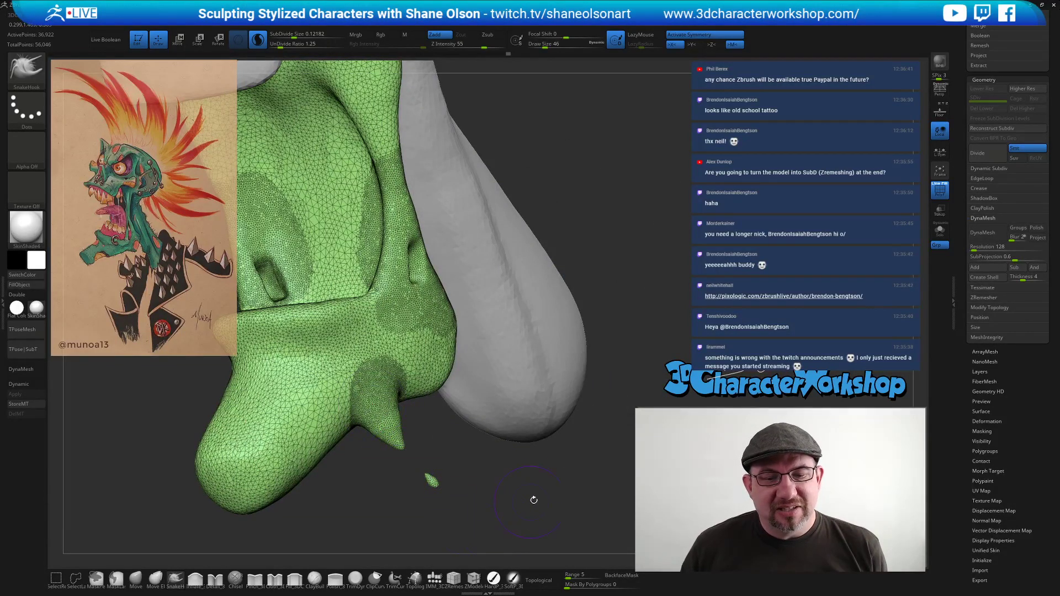
Undo the spike and the carved hole on the jaw, and return the draw size to 22.
key("ctrl+z")
key("ctrl+z")
key("ctrl+z")
left_click_drag(541, 494, 450, 269)
mouse_move(527, 459)
left_mouse_down()
mouse_move(538, 442)
mouse_move(522, 452)
left_mouse_up()
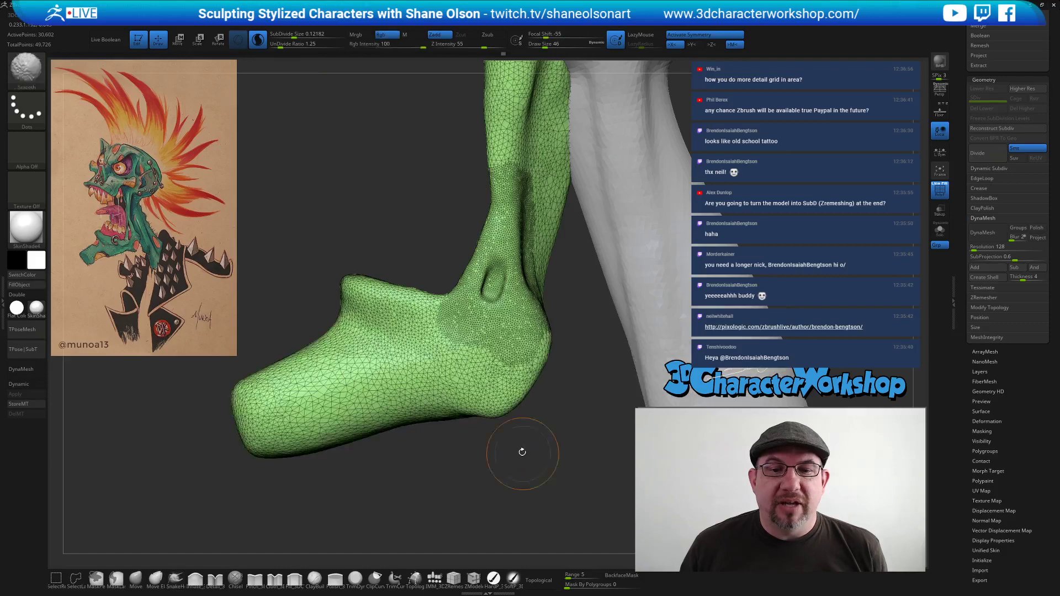
key("ctrl+z")
key("ctrl+z")
key("ctrl+z")
key("ctrl+z")
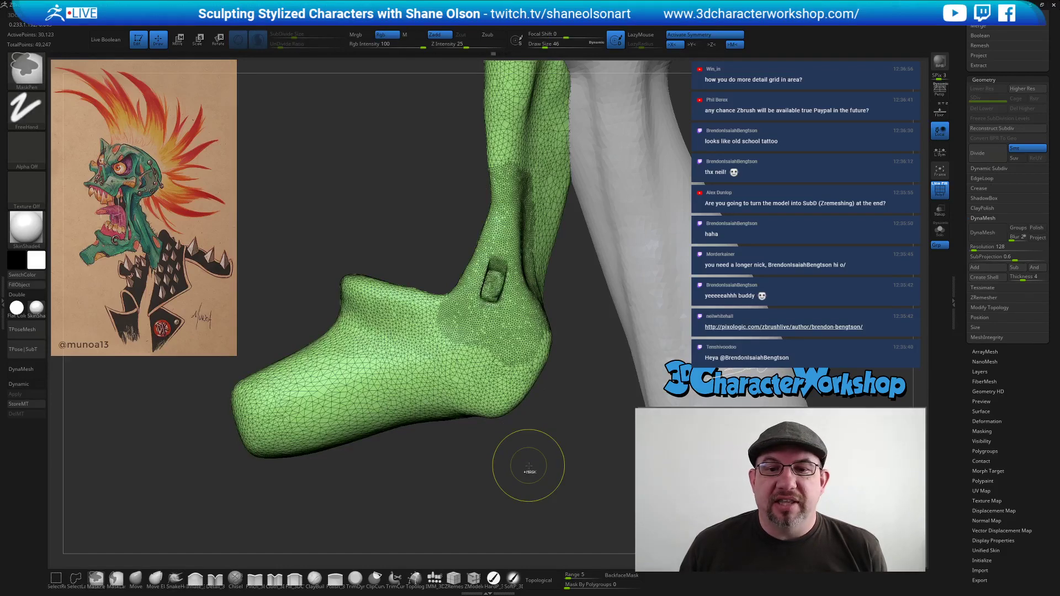
mouse_move(508, 482)
left_mouse_down()
mouse_move(544, 480)
mouse_move(508, 487)
left_mouse_up()
key("s")
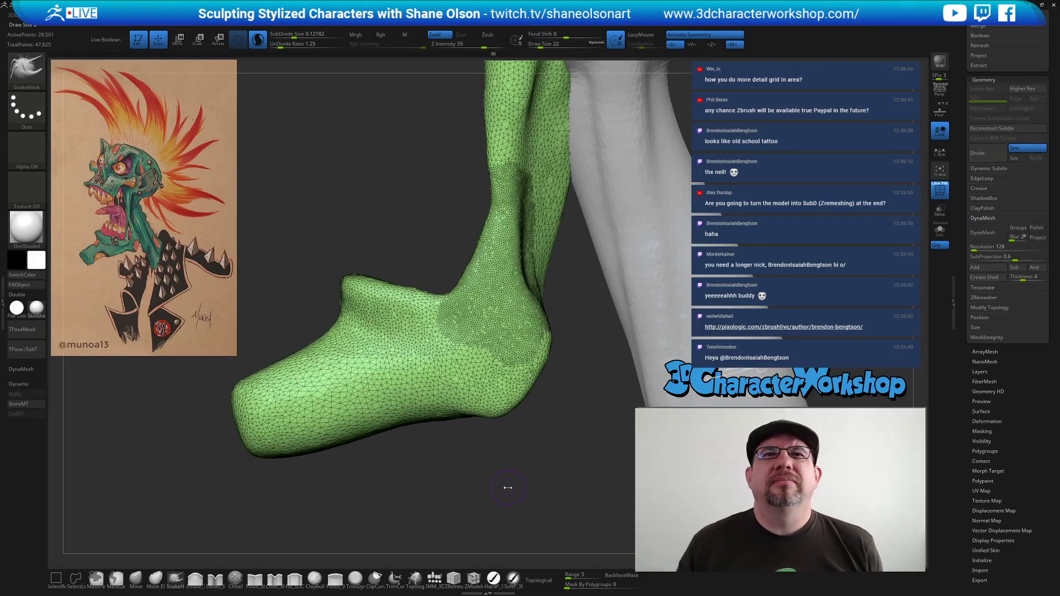
Examine the stroke's Sculptris Pro options, including Adaptive Size, Combined, SubDivide Size and UnDivide Ratio.
mouse_move(454, 432)
left_mouse_down()
mouse_move(458, 445)
mouse_move(438, 443)
left_mouse_up()
left_click_drag(376, 244, 379, 191)
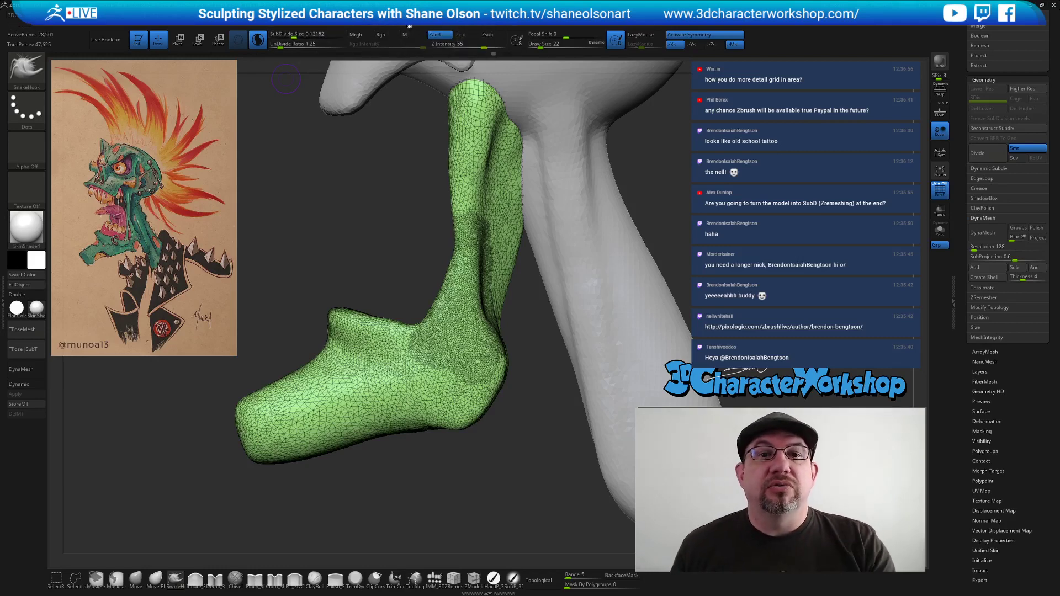
left_click(409, 16)
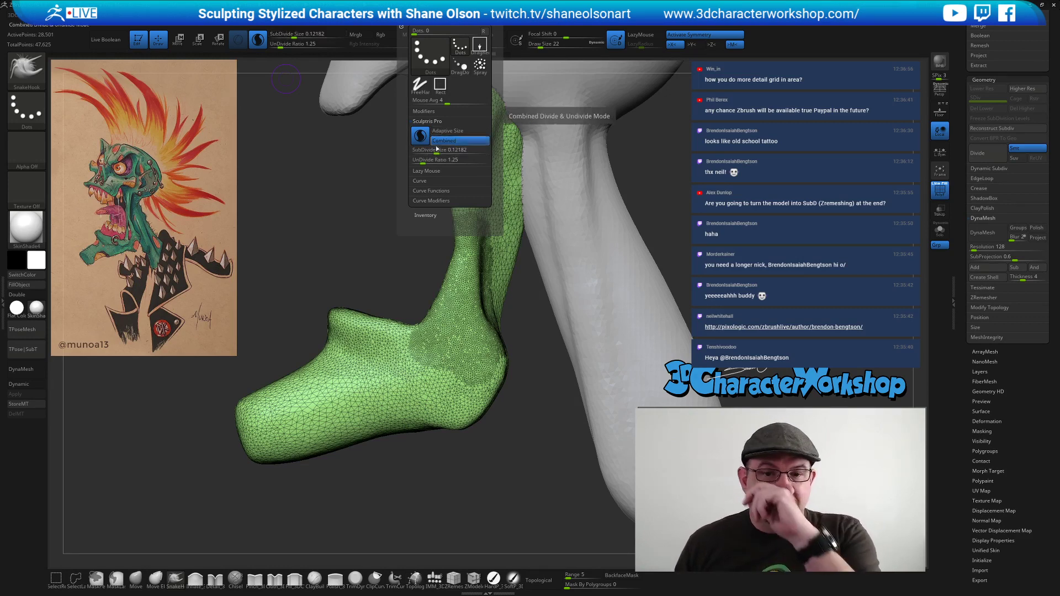
mouse_move(360, 227)
left_mouse_down()
mouse_move(355, 213)
mouse_move(376, 232)
mouse_move(358, 221)
mouse_move(370, 244)
left_mouse_up()
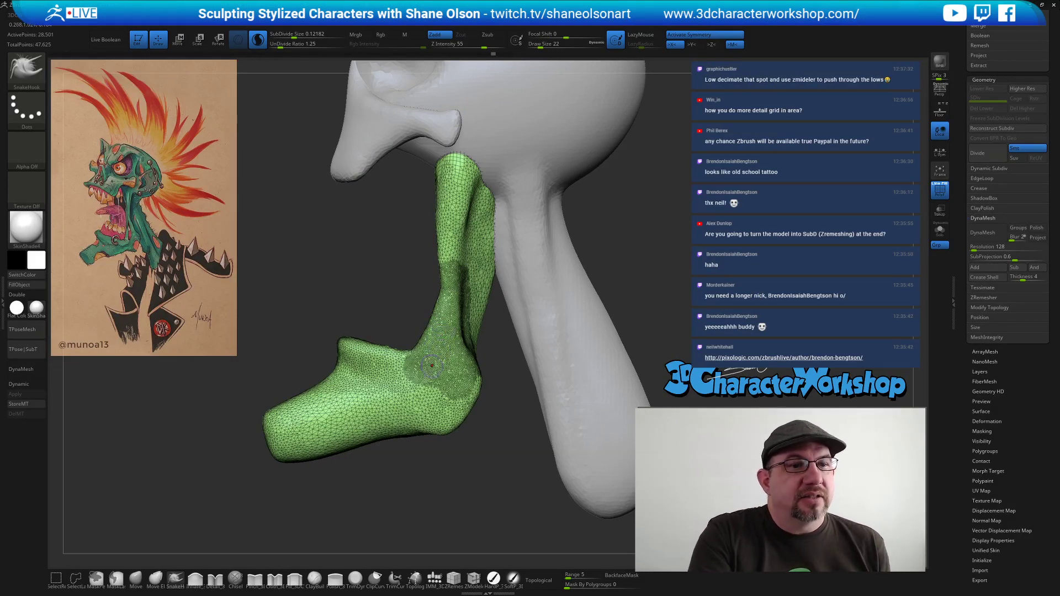
Insert a small QuadSphere-2 mesh at the base of the upright jaw branch.
left_click_drag(417, 492, 435, 491)
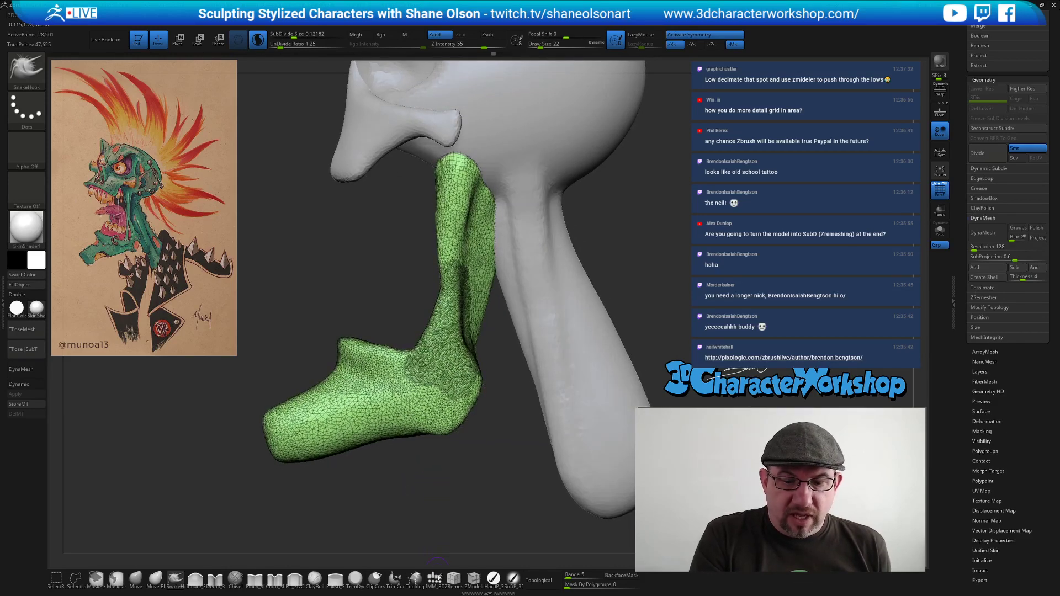
left_click(435, 577)
left_click(102, 65)
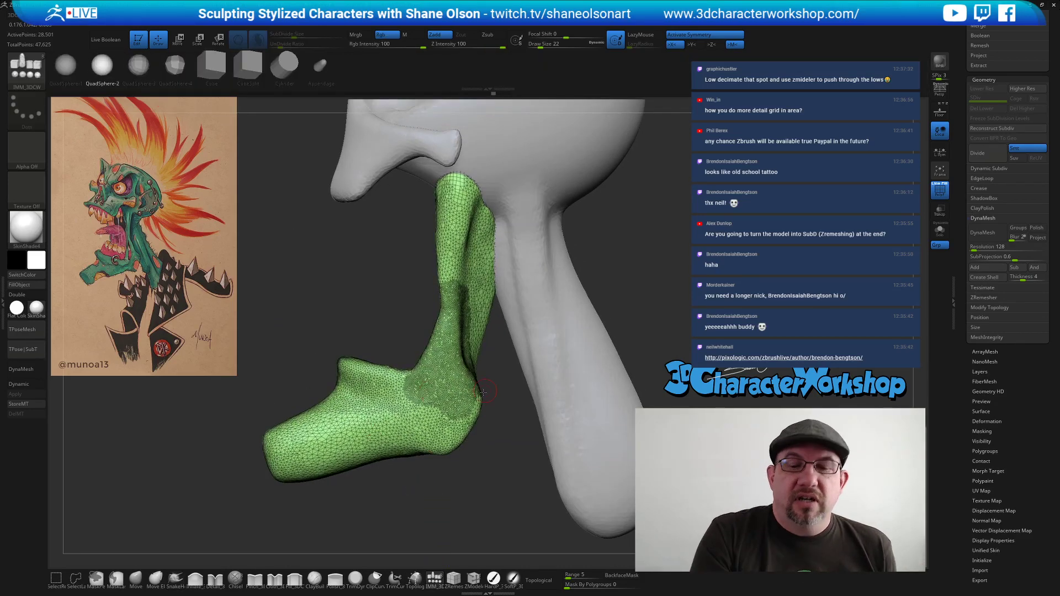
left_click_drag(440, 375, 440, 403)
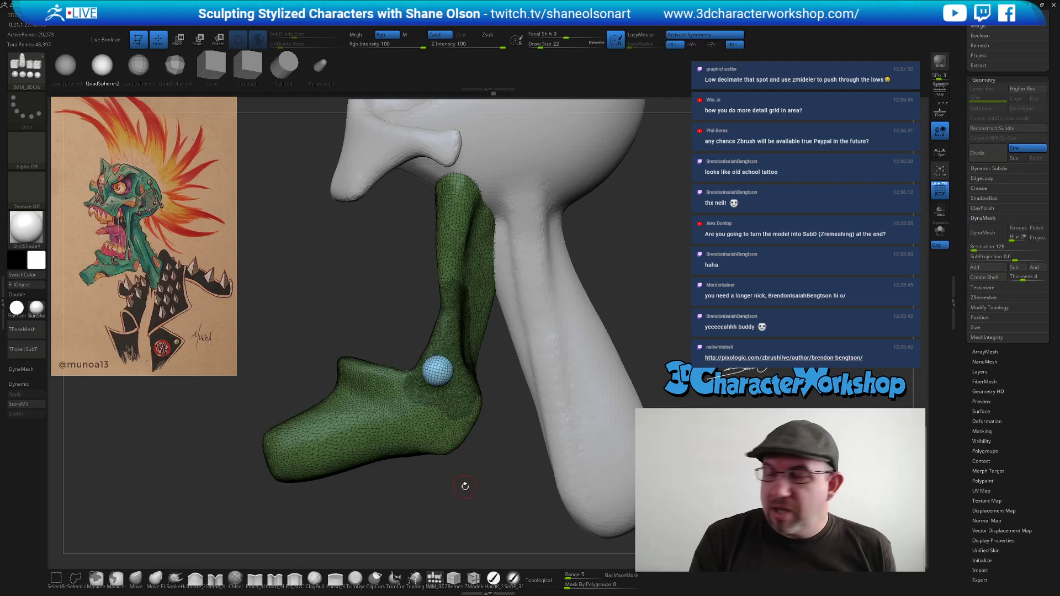
Split the unmasked spheres at the rear of the jaw into their own subtool and select that subtool.
key("1")
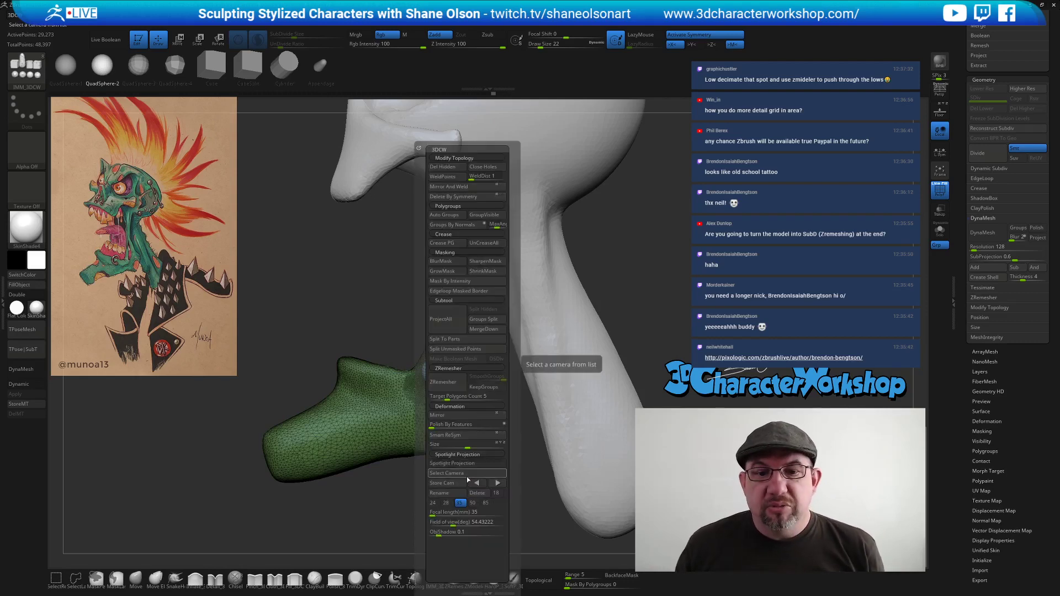
left_click(469, 353)
key("Down")
left_click_drag(300, 263, 678, 273)
mouse_move(615, 271)
left_mouse_down()
mouse_move(634, 265)
mouse_move(627, 276)
left_mouse_up()
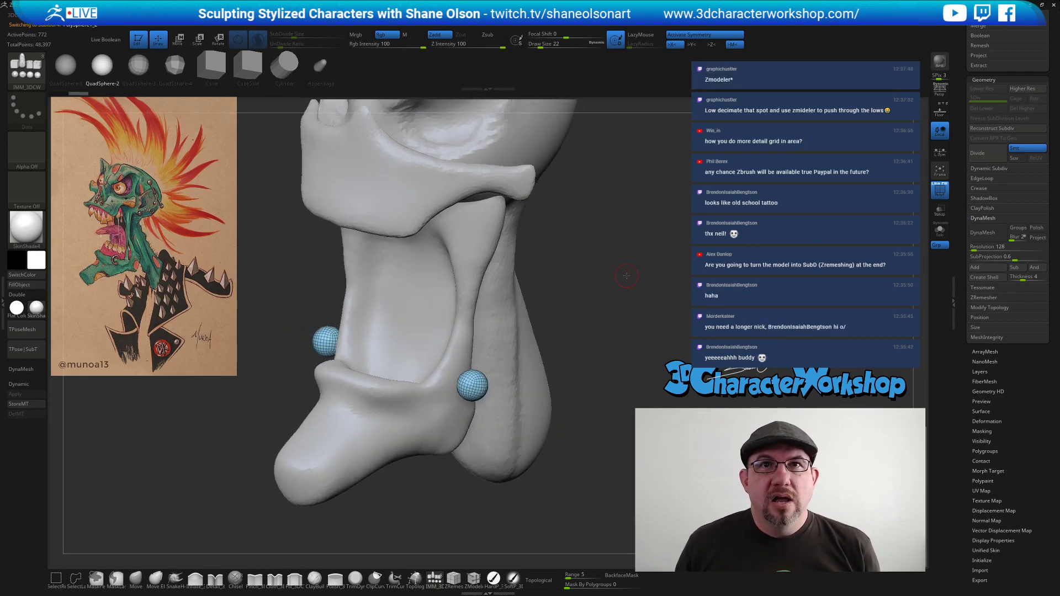
left_click_drag(611, 285, 467, 361)
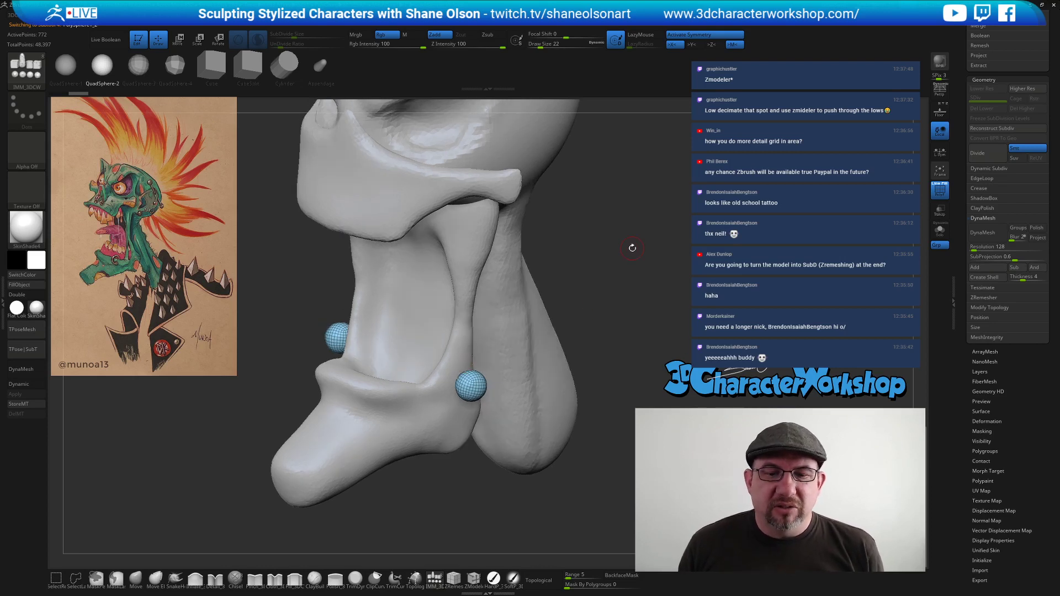
Turn on local symmetry and scale the two spheres sideways into elongated ovals through the rear of the jaw.
key("e")
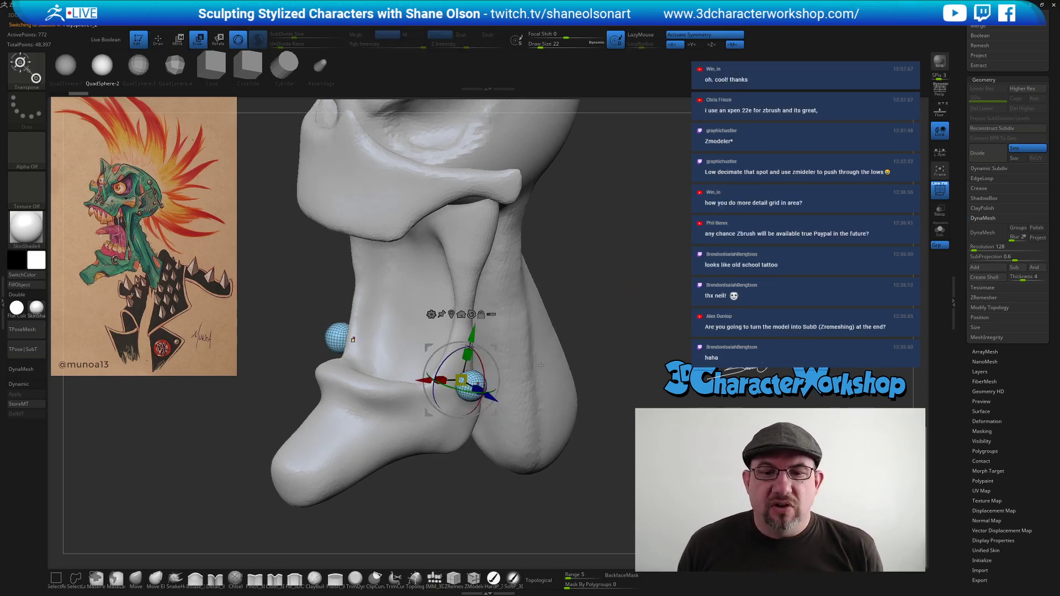
left_click_drag(461, 379, 487, 394)
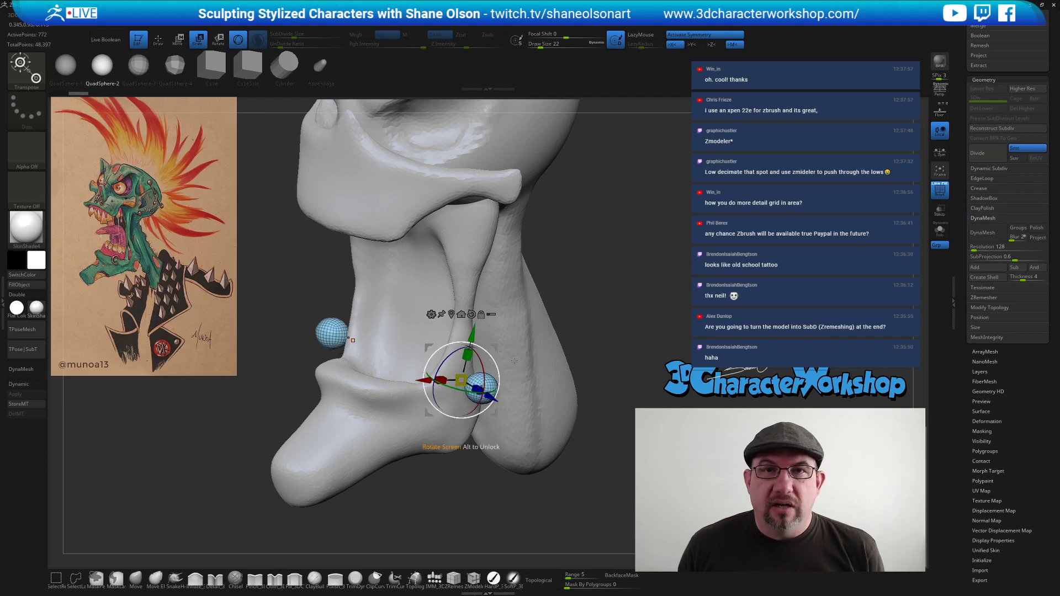
key("ctrl+z")
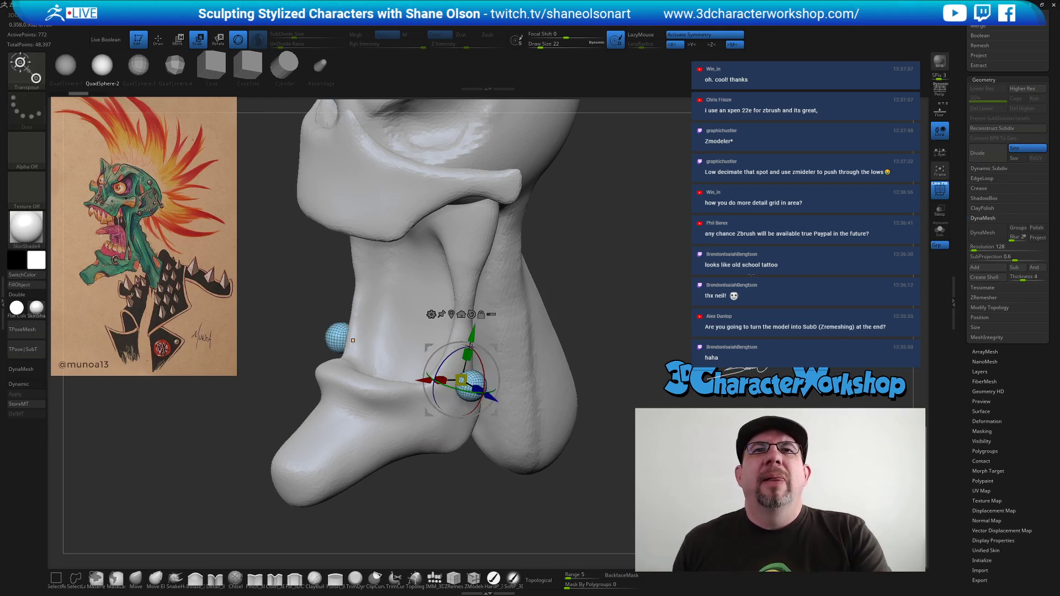
left_click(940, 151)
left_click_drag(635, 285, 656, 329)
left_click_drag(488, 393, 536, 426)
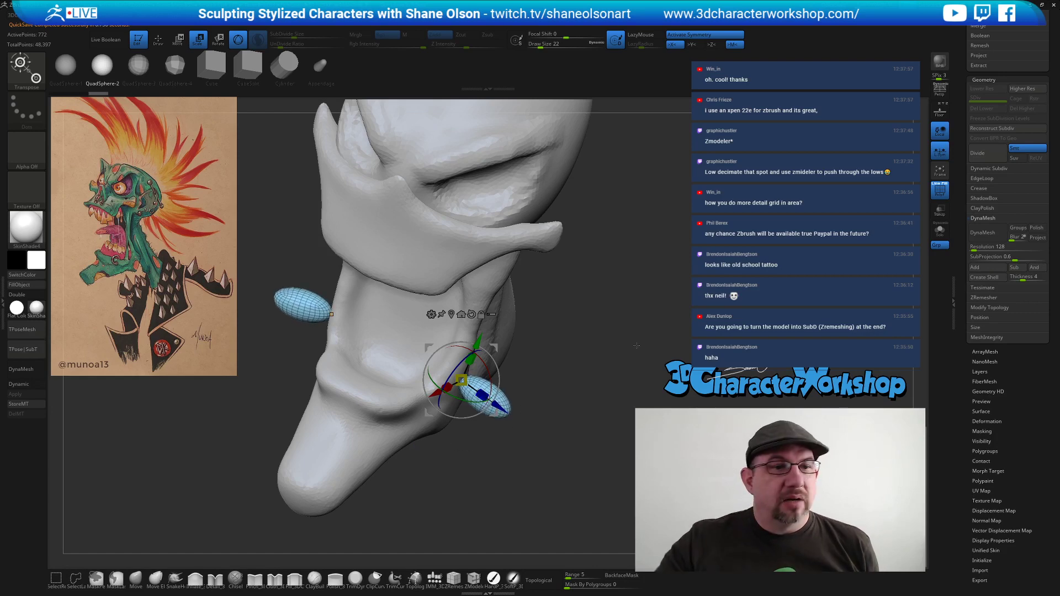
Reshape the cutting spheres into tall slanted ovals with the Move brush at draw size 80, following the jaw's upright branch.
left_click_drag(636, 345, 589, 376)
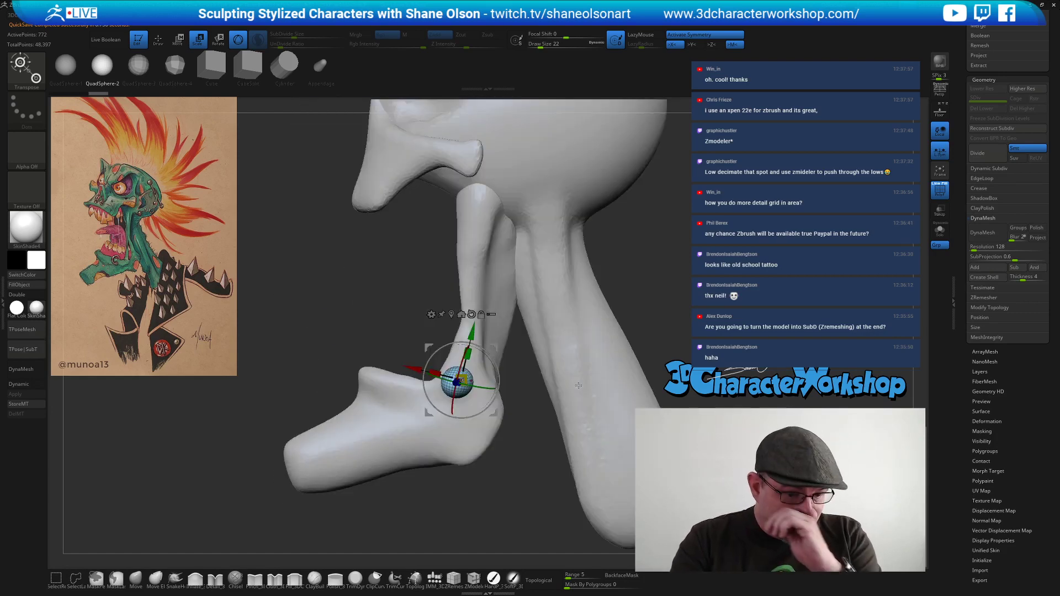
left_click(136, 578)
key("s")
left_click(239, 411)
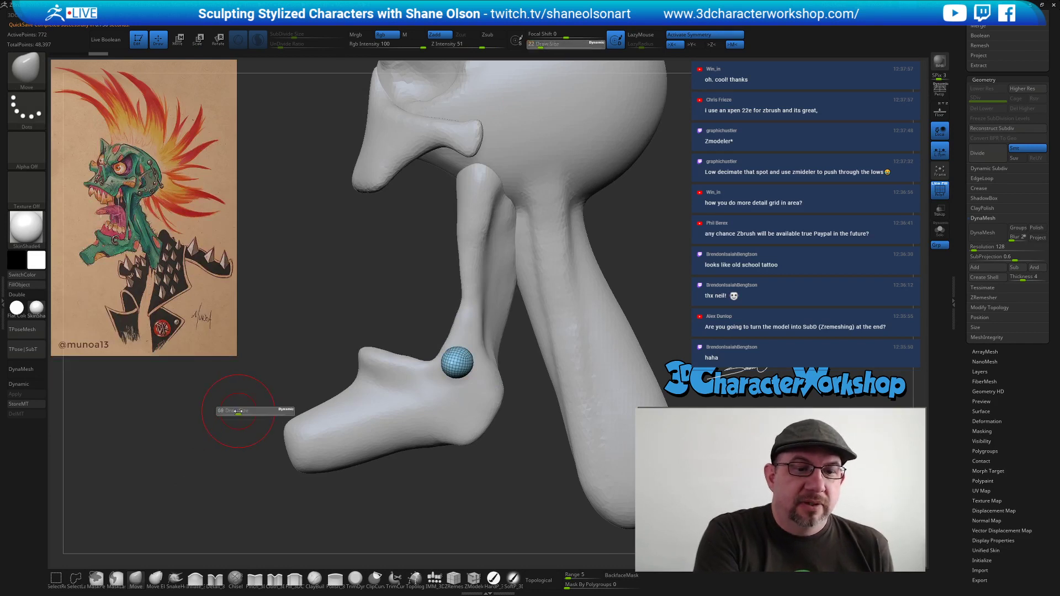
left_click_drag(459, 351, 457, 335)
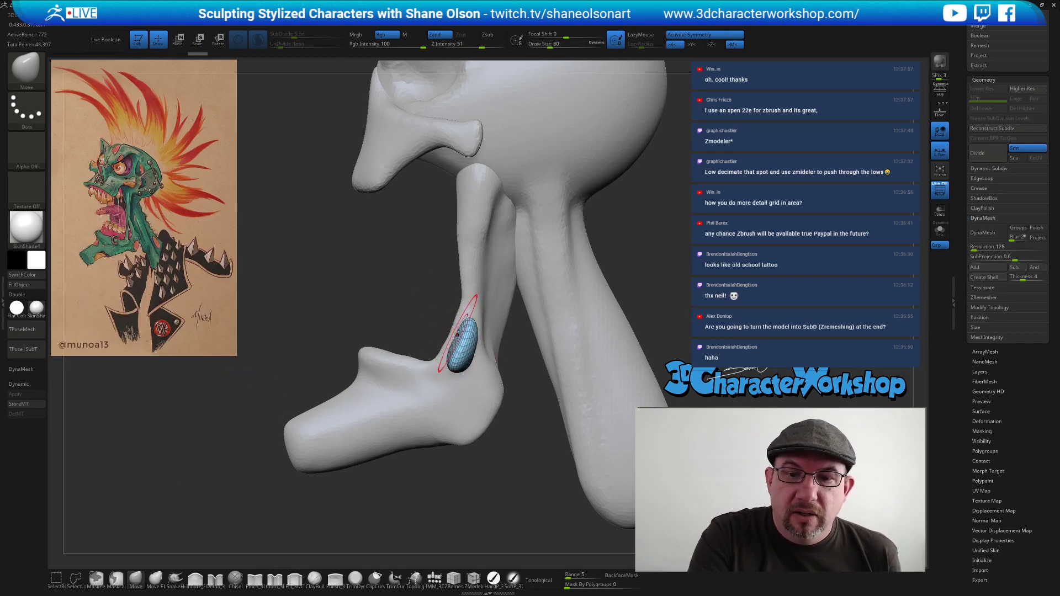
left_click_drag(519, 442, 628, 460)
left_click_drag(486, 379, 495, 378)
Reposition the slanted ovals with the transform gizmo so they pass through the base of the jaw's upright branches.
key("w")
left_click_drag(559, 467, 511, 466)
left_click_drag(489, 324, 469, 309)
left_click_drag(525, 457, 450, 456)
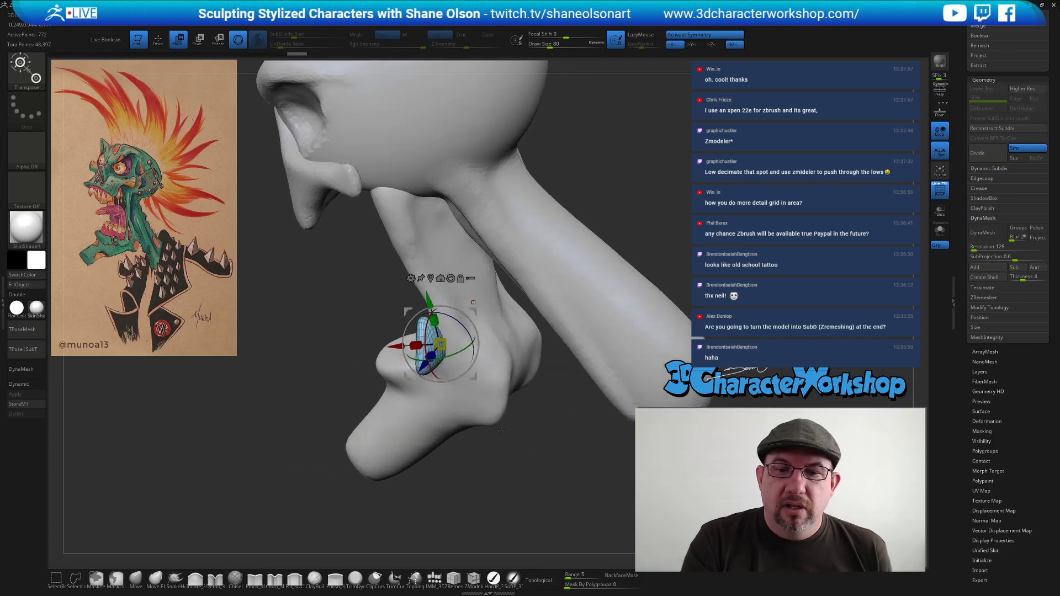
left_click_drag(474, 311, 484, 305)
left_click_drag(492, 441, 573, 384)
left_click_drag(486, 304, 466, 311)
left_click_drag(505, 371, 502, 396)
left_click_drag(463, 315, 459, 315)
left_click_drag(506, 405, 476, 411)
left_click_drag(479, 462, 472, 481, "alt")
left_click_drag(452, 332, 455, 333)
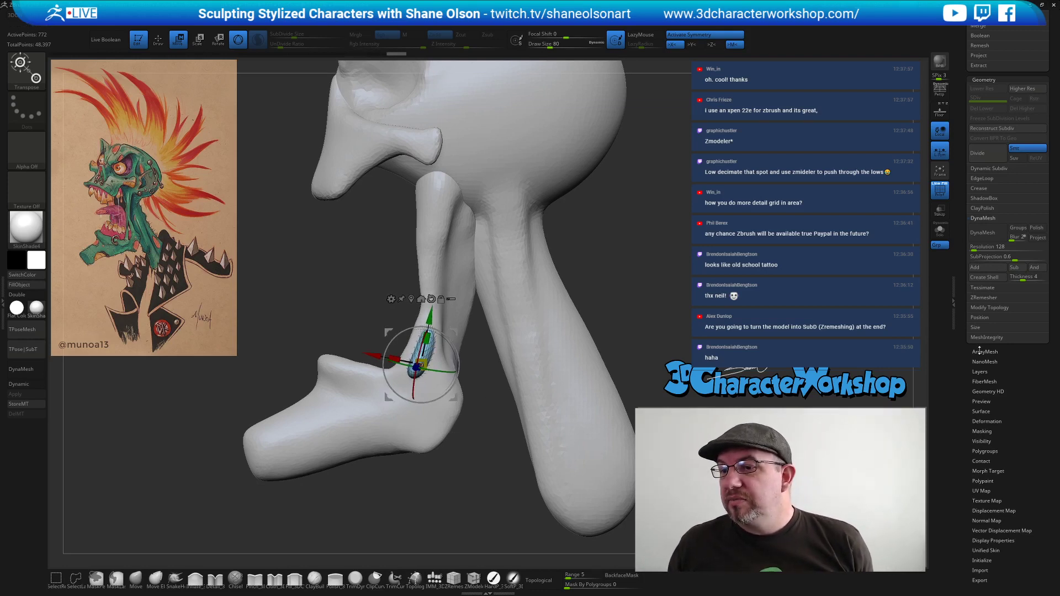
Set the oval subtool to subtraction, turn on Live Boolean and hide the wireframe to preview the cut holes.
scroll(965, 241, "up", 3)
scroll(983, 193, "up", 6)
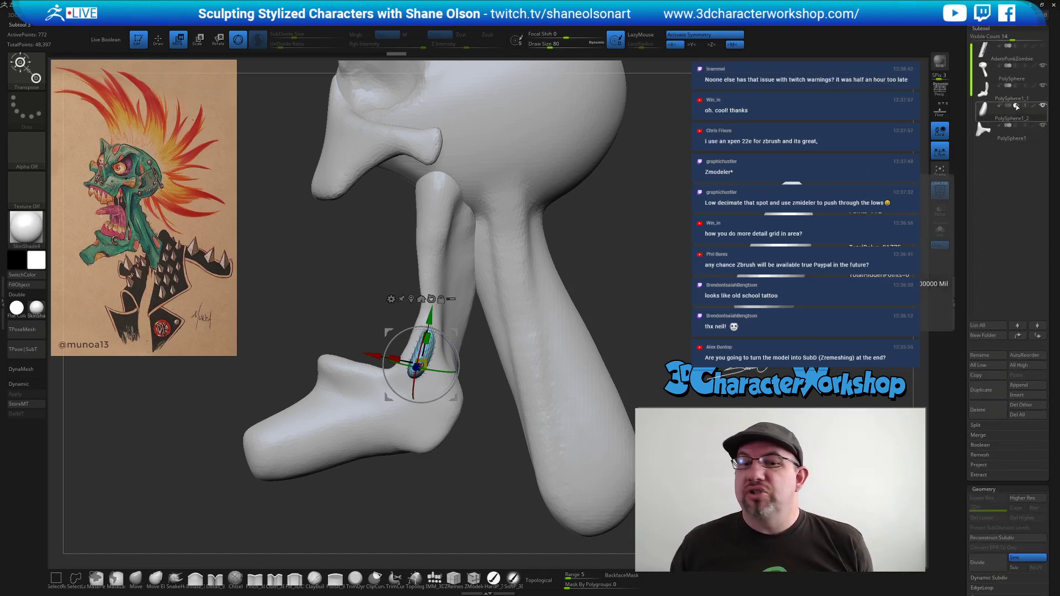
left_click(106, 40)
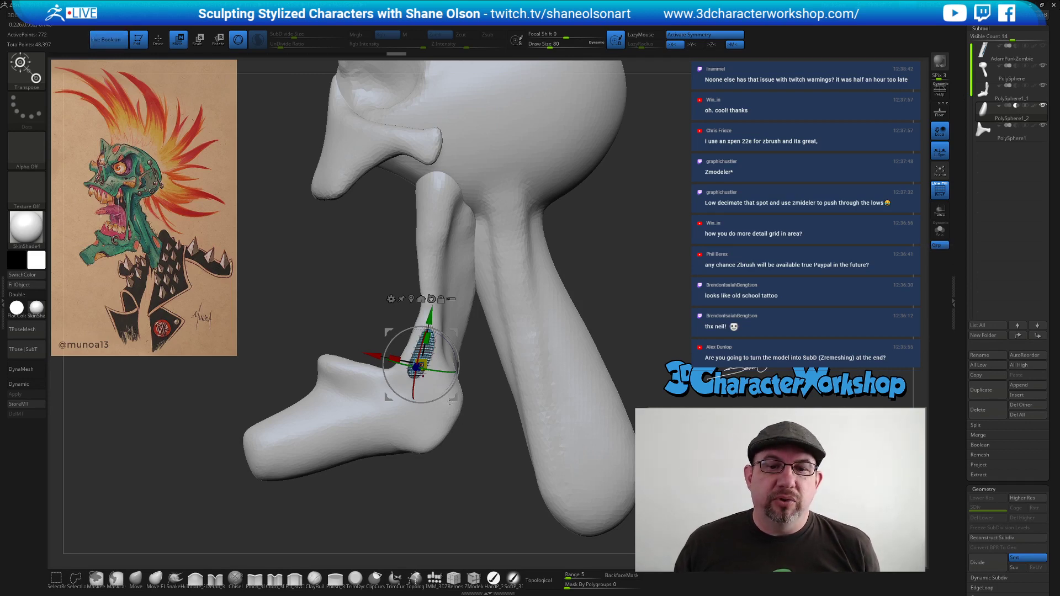
key("shift+f")
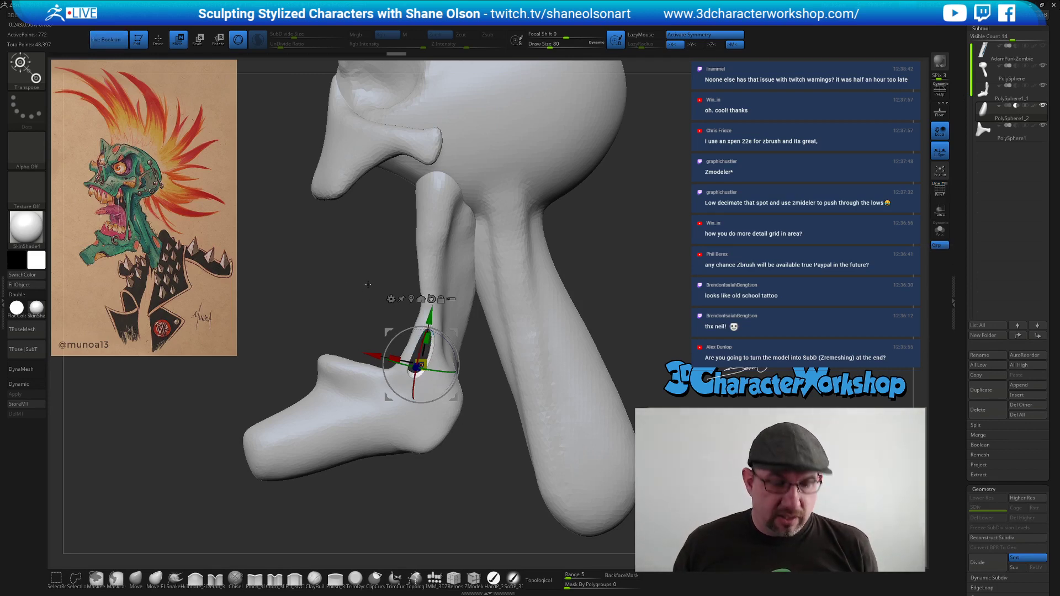
key("q")
mouse_move(380, 291)
left_mouse_down()
mouse_move(467, 288)
mouse_move(359, 291)
mouse_move(610, 267)
mouse_move(602, 258)
mouse_move(612, 273)
mouse_move(594, 273)
left_mouse_up()
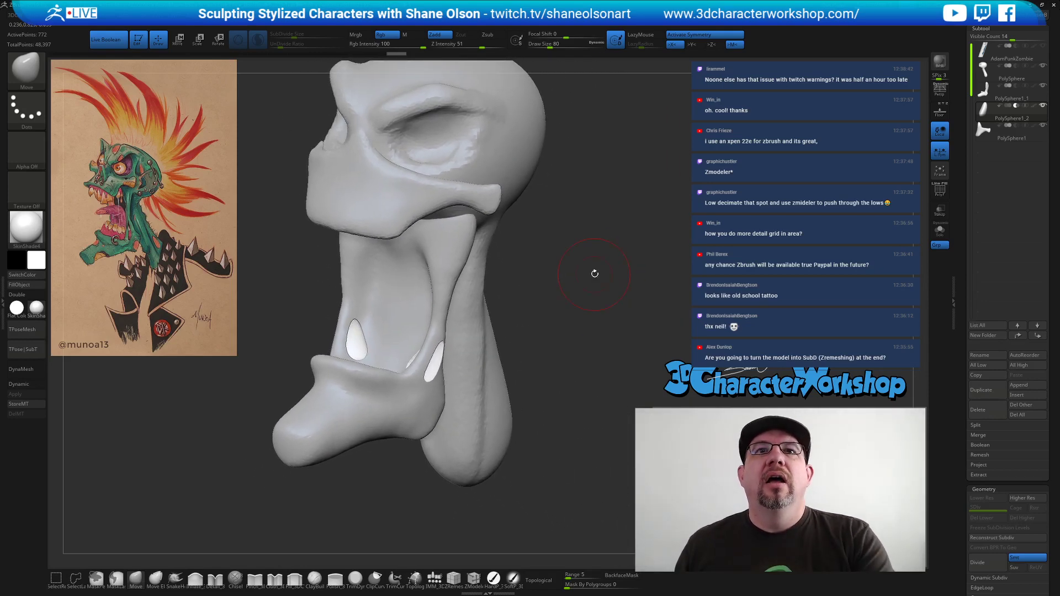
left_click_drag(605, 238, 602, 232)
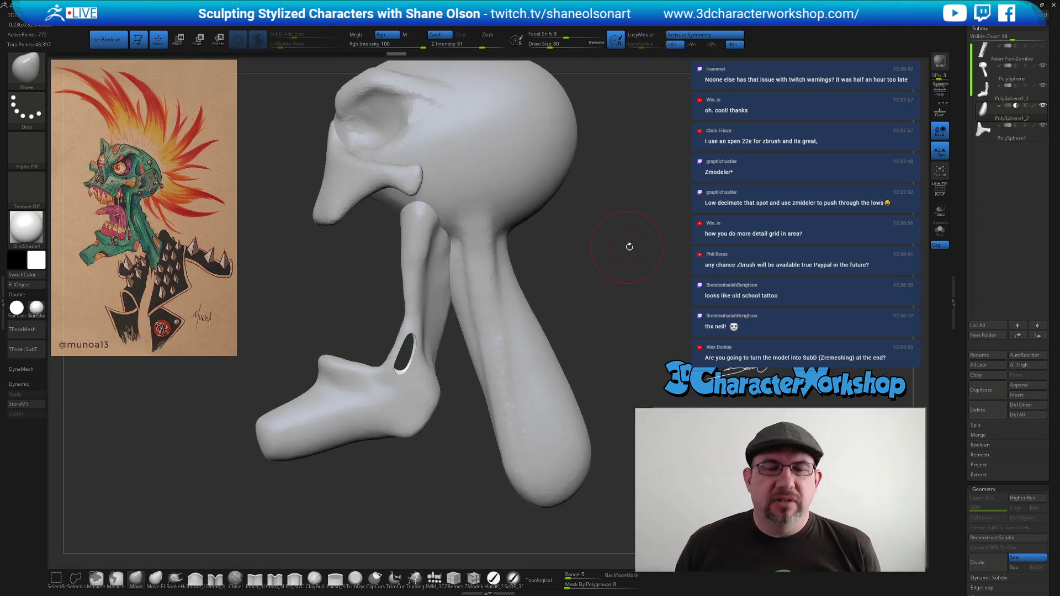
Adjust the shape of the subtracted ovals with the Move brush from the side and inside the jaw.
key("e")
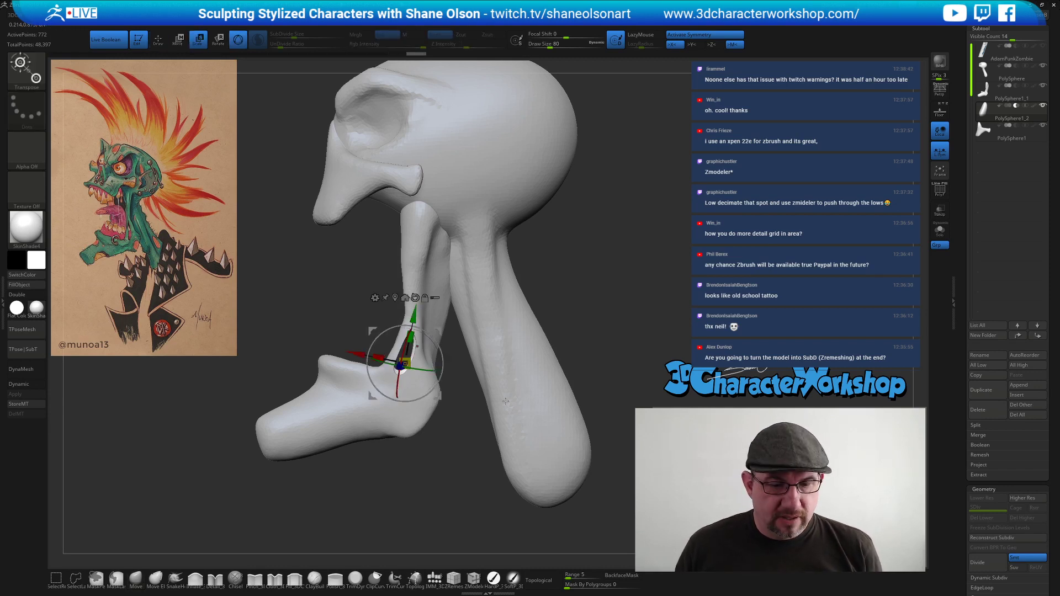
left_click_drag(303, 285, 309, 315, "alt")
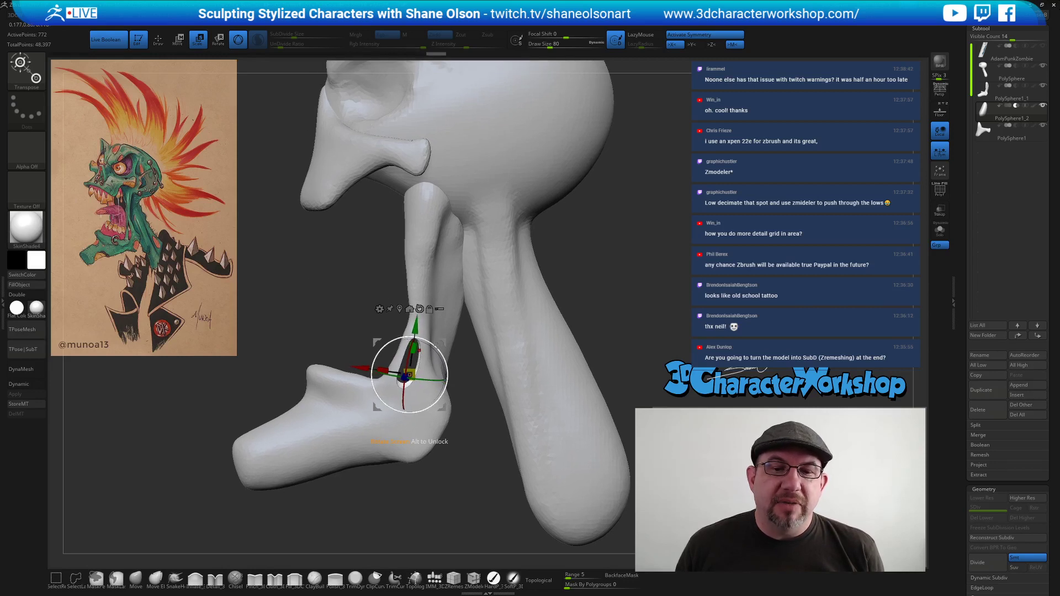
left_click(135, 577)
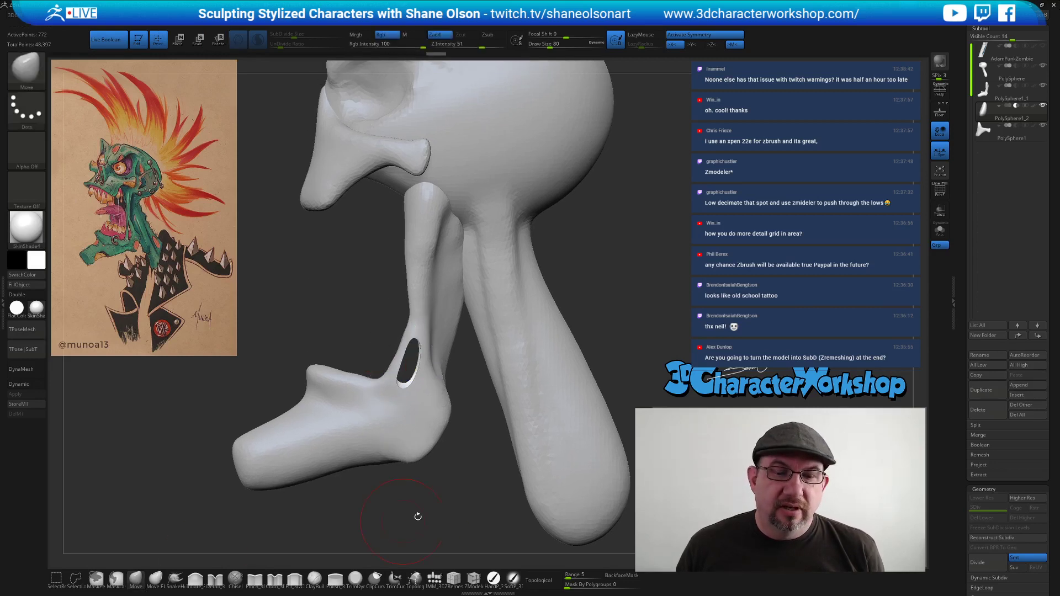
left_click_drag(418, 387, 426, 384)
mouse_move(358, 331)
left_mouse_down()
mouse_move(469, 390)
mouse_move(493, 371)
mouse_move(510, 436)
left_mouse_up()
right_click_drag(510, 436, 402, 377)
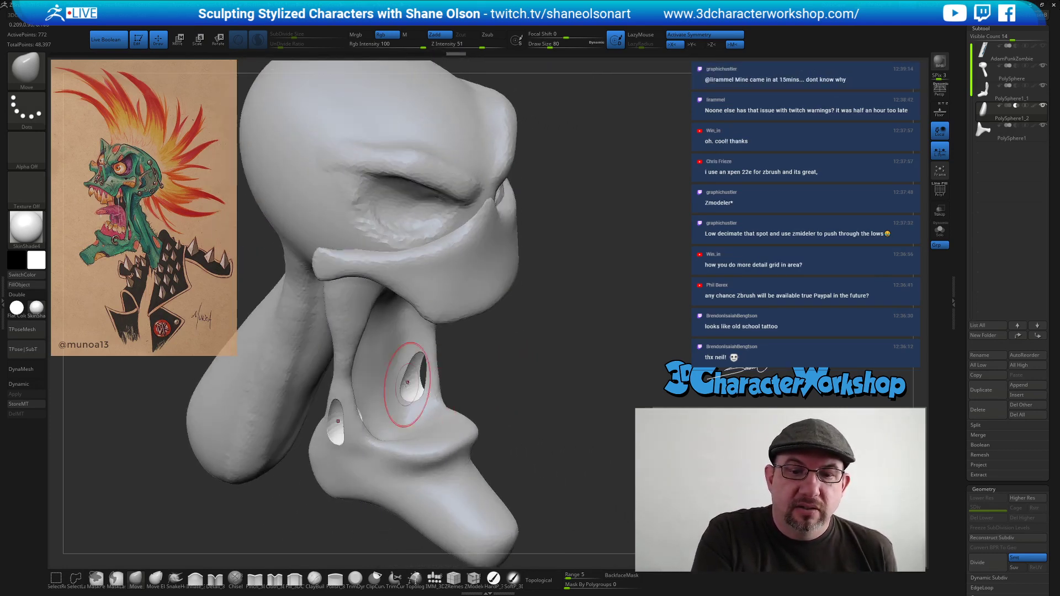
right_click_drag(466, 396, 528, 367)
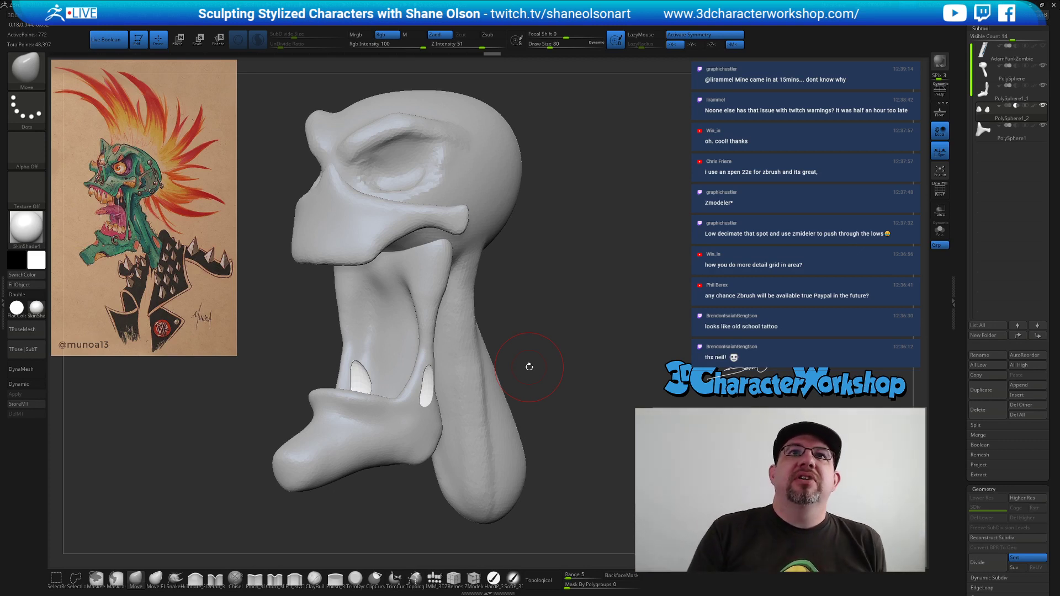
Refine the outline of the jaw holes using the Move brush at draw size 56.
mouse_move(564, 358)
left_mouse_down()
mouse_move(560, 366)
mouse_move(548, 346)
left_mouse_up()
key("s")
mouse_move(404, 368)
left_mouse_down()
mouse_move(412, 363)
mouse_move(410, 372)
left_mouse_up()
mouse_move(416, 400)
right_mouse_down()
mouse_move(479, 397)
mouse_move(422, 399)
mouse_move(410, 388)
right_mouse_up()
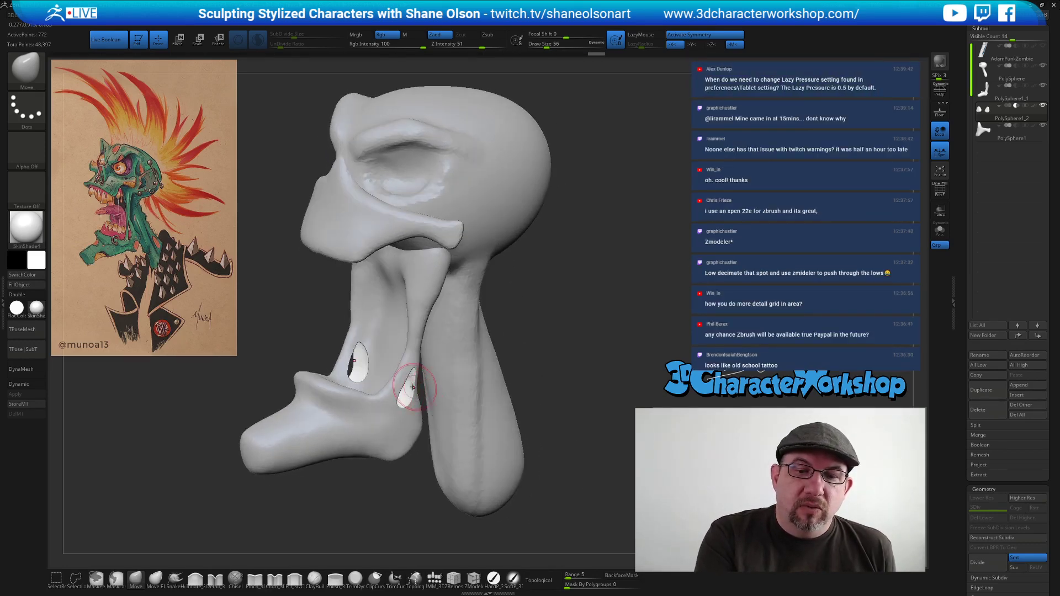
left_click_drag(408, 388, 405, 391)
mouse_move(433, 393)
right_mouse_down()
mouse_move(406, 388)
mouse_move(413, 382)
right_mouse_up()
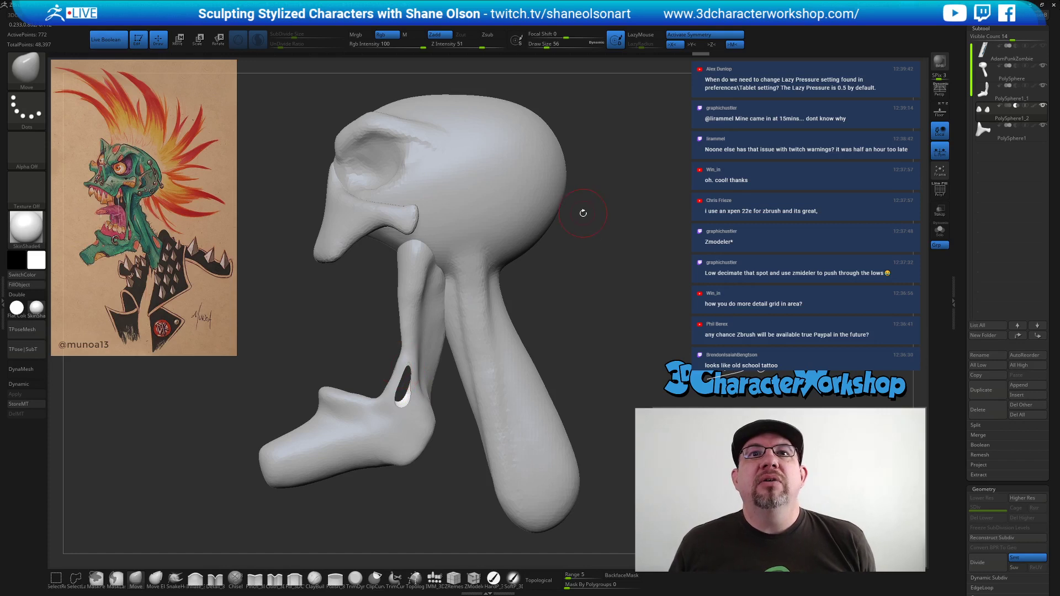
right_click_drag(641, 240, 640, 234, "ctrl")
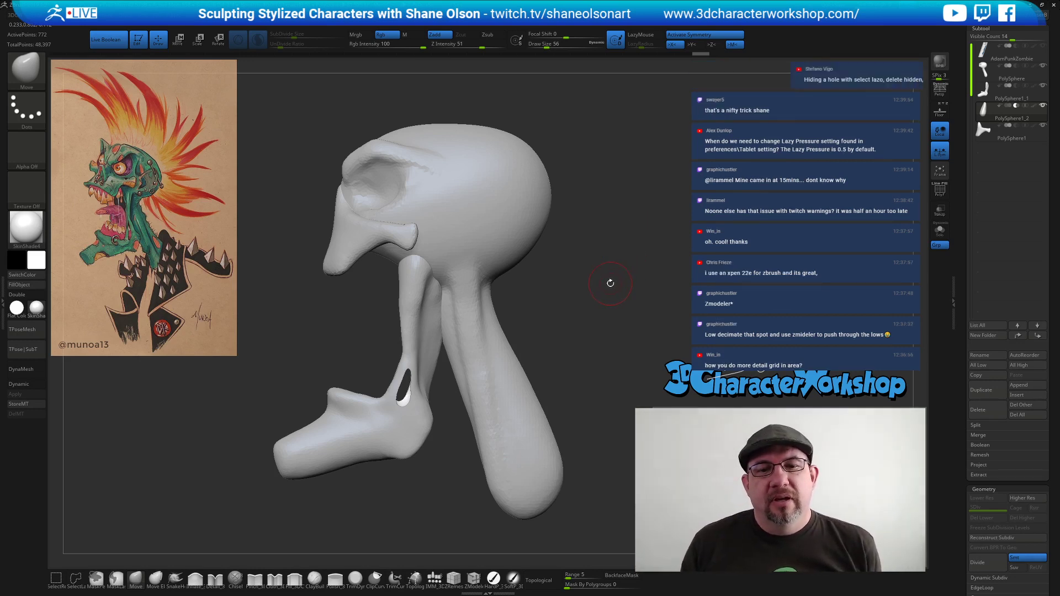
left_click_drag(551, 302, 582, 301)
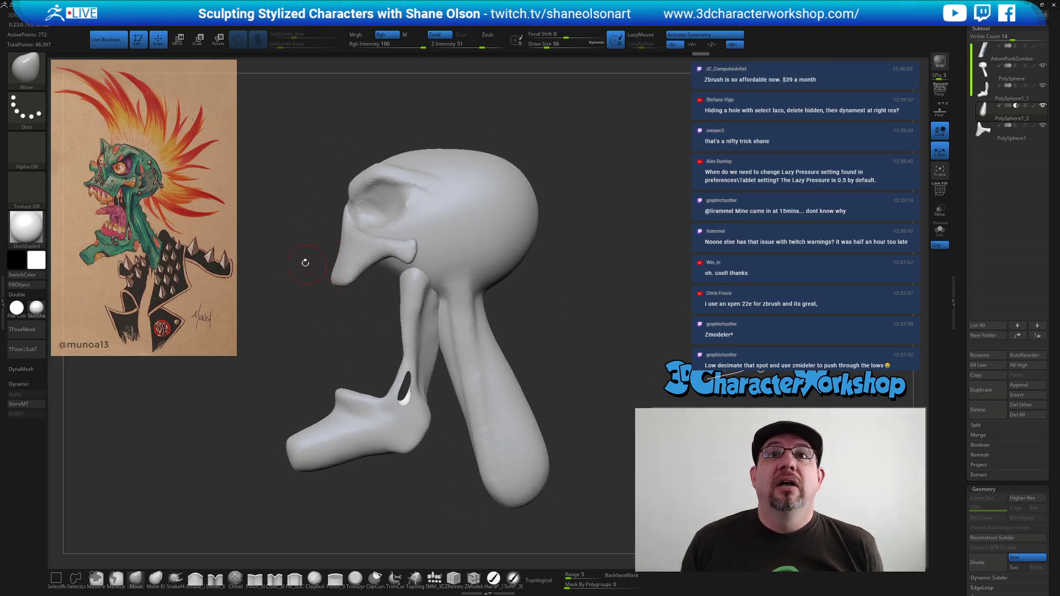
left_click_drag(300, 161, 297, 179)
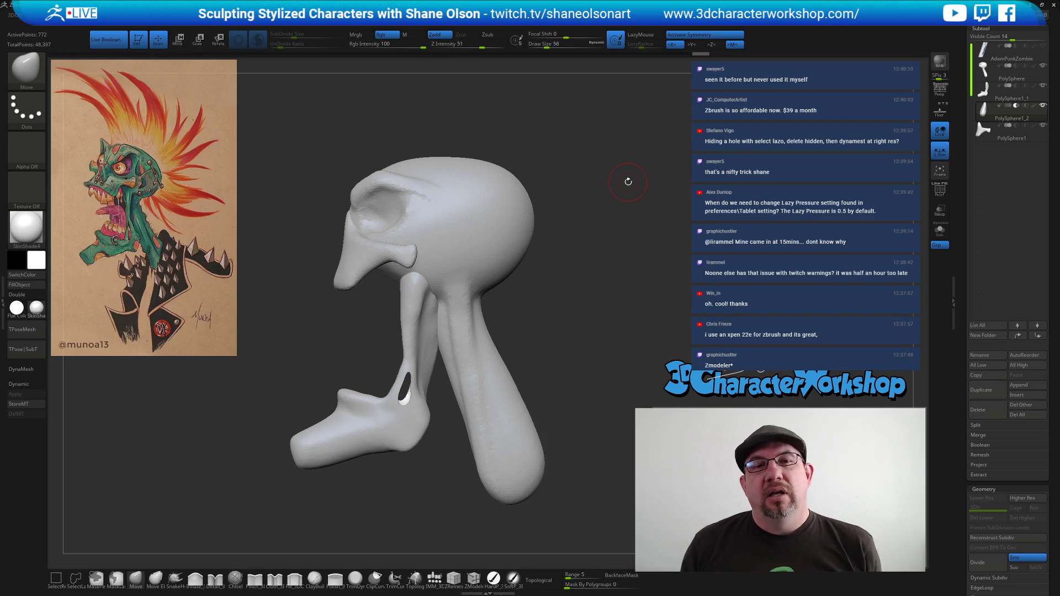
Reshape and smooth the inner ends of the subtracted ovals inside the open mouth with Sculptris Pro active.
mouse_move(336, 336)
left_mouse_down()
mouse_move(363, 349)
mouse_move(516, 326)
mouse_move(392, 380)
left_mouse_up()
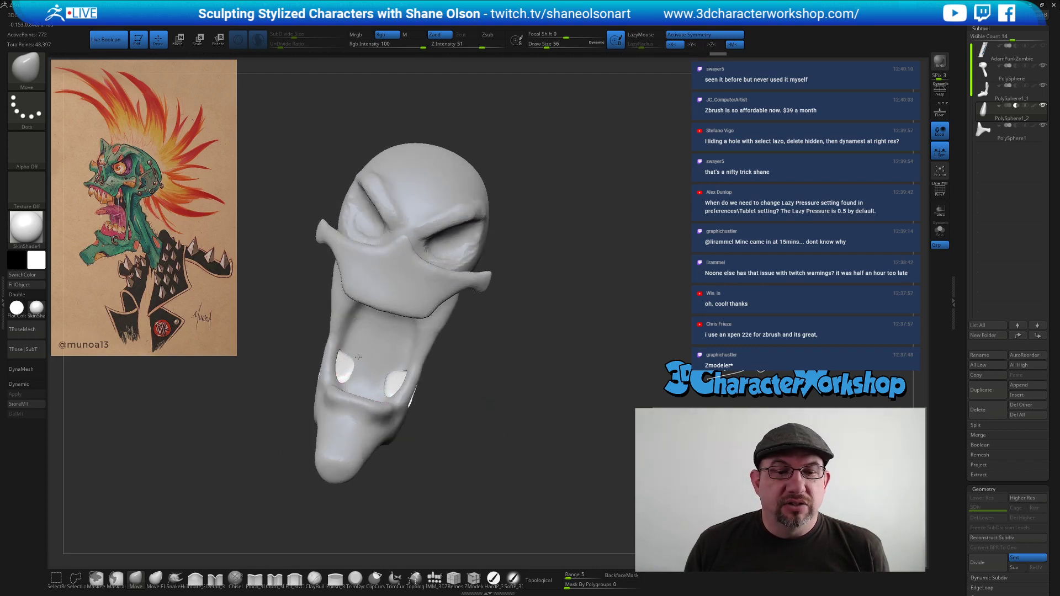
left_click_drag(561, 396, 395, 381)
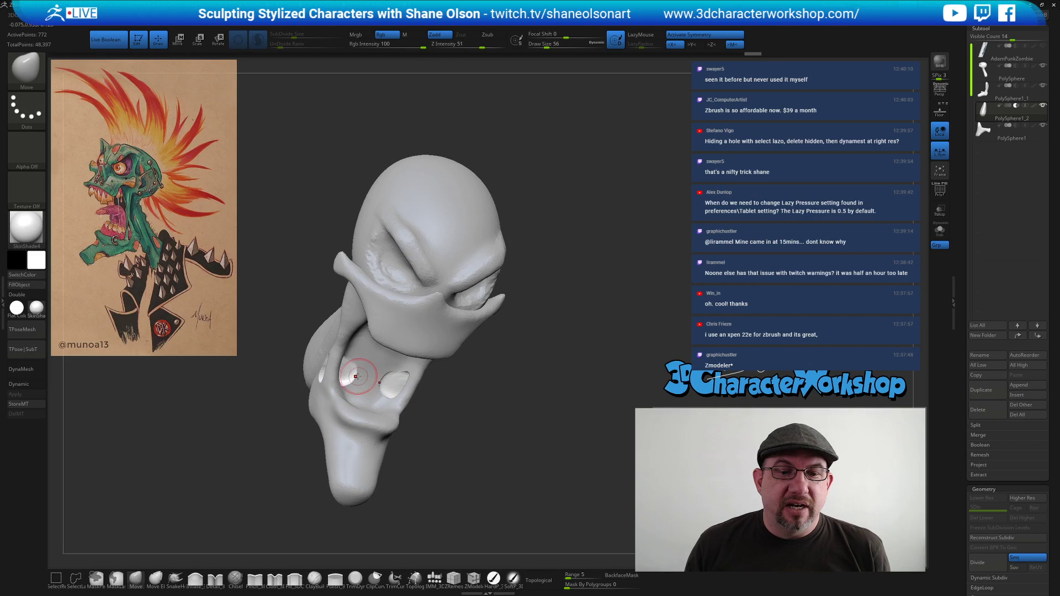
left_click_drag(481, 437, 481, 455)
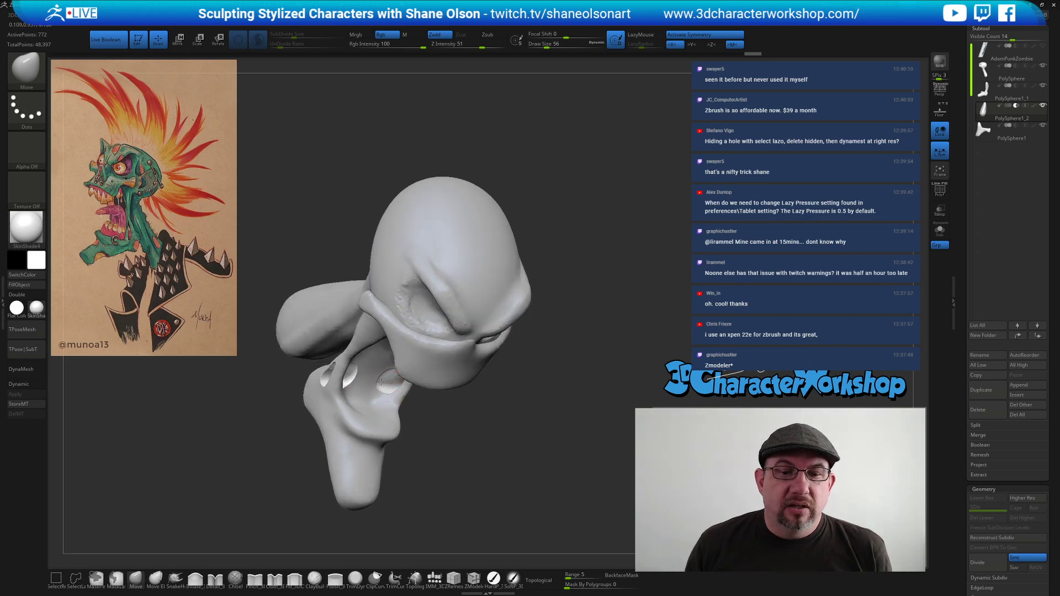
key("shift+d")
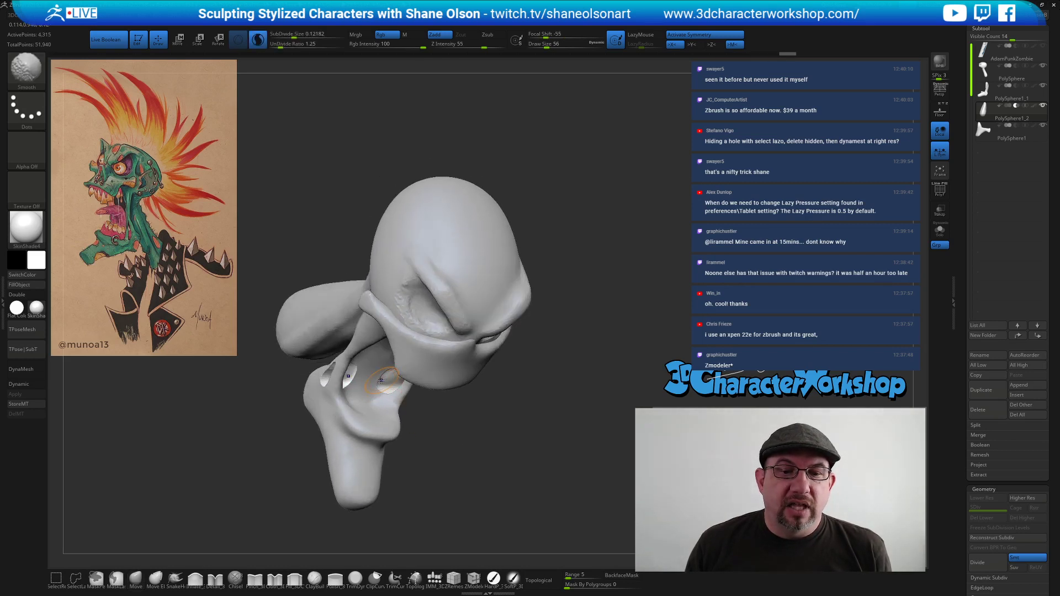
left_click_drag(380, 382, 386, 387, "shift")
mouse_move(511, 425)
left_mouse_down("shift")
mouse_move(478, 392)
mouse_move(510, 389)
mouse_move(519, 292)
mouse_move(540, 287)
left_mouse_up("shift")
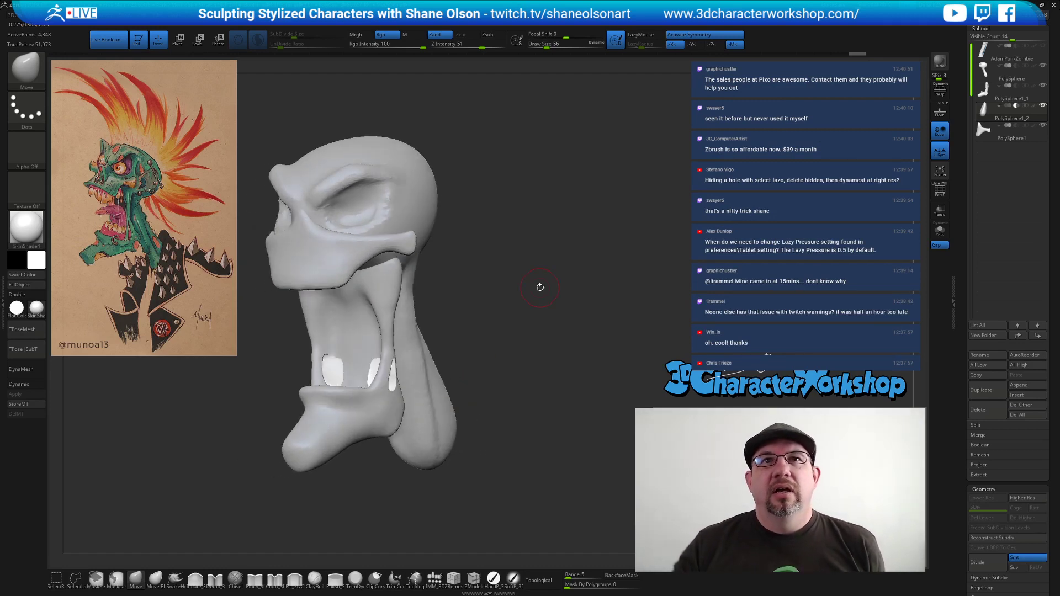
Collapse the Geometry settings of the subtracted oval subtool.
left_click_drag(525, 363, 545, 442)
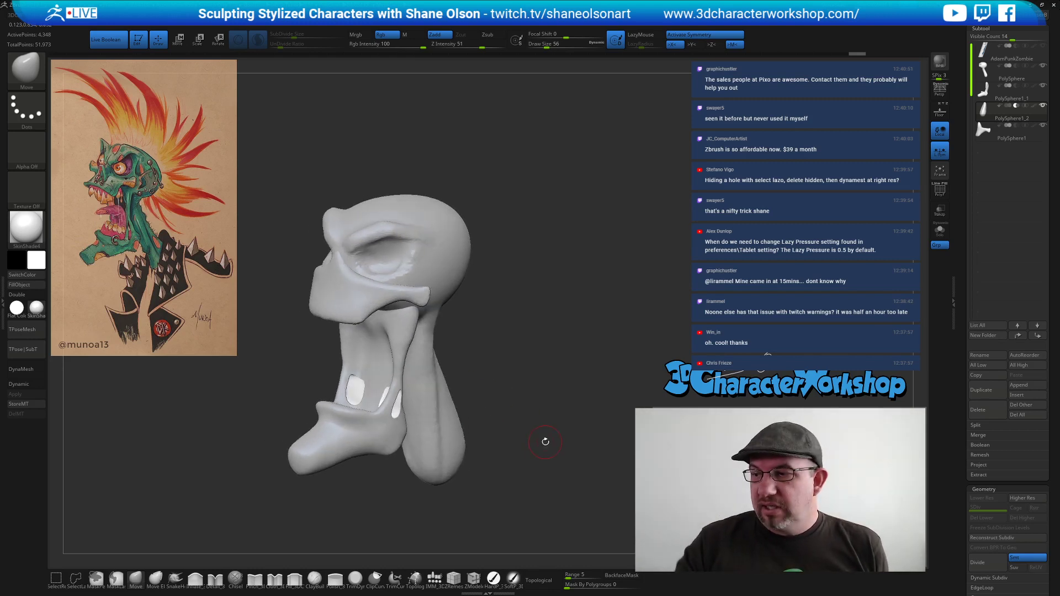
mouse_move(646, 309)
left_mouse_down()
mouse_move(578, 310)
mouse_move(606, 296)
mouse_move(611, 308)
left_mouse_up()
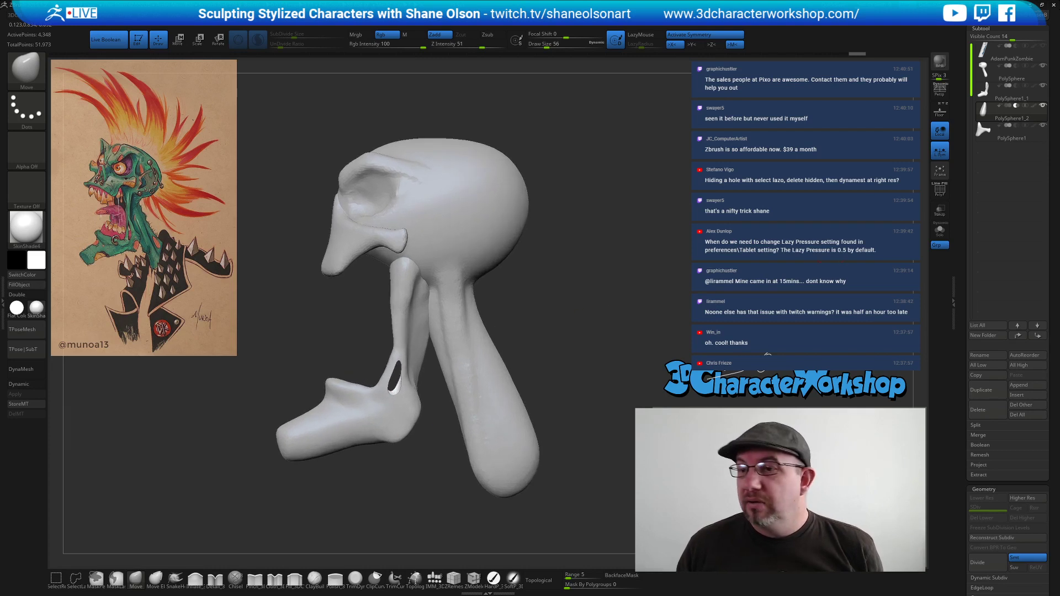
left_click_drag(960, 189, 959, 265)
left_click_drag(966, 428, 966, 190)
left_click(988, 376)
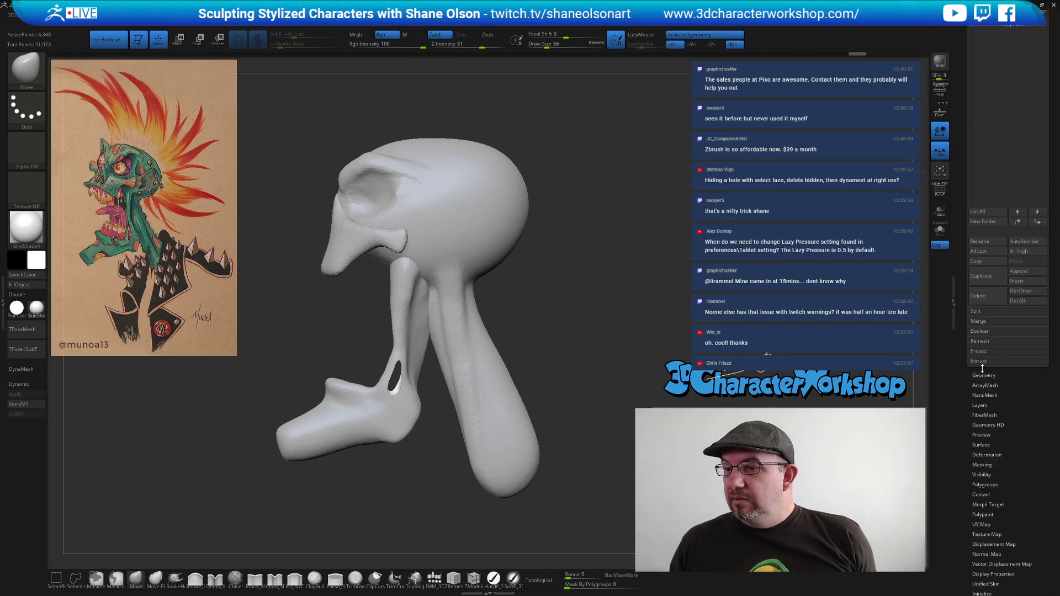
Convert the Live Boolean result of the skull, jaw and subtracted ovals into a new mesh with Make Boolean Mesh.
scroll(971, 393, "down", 3)
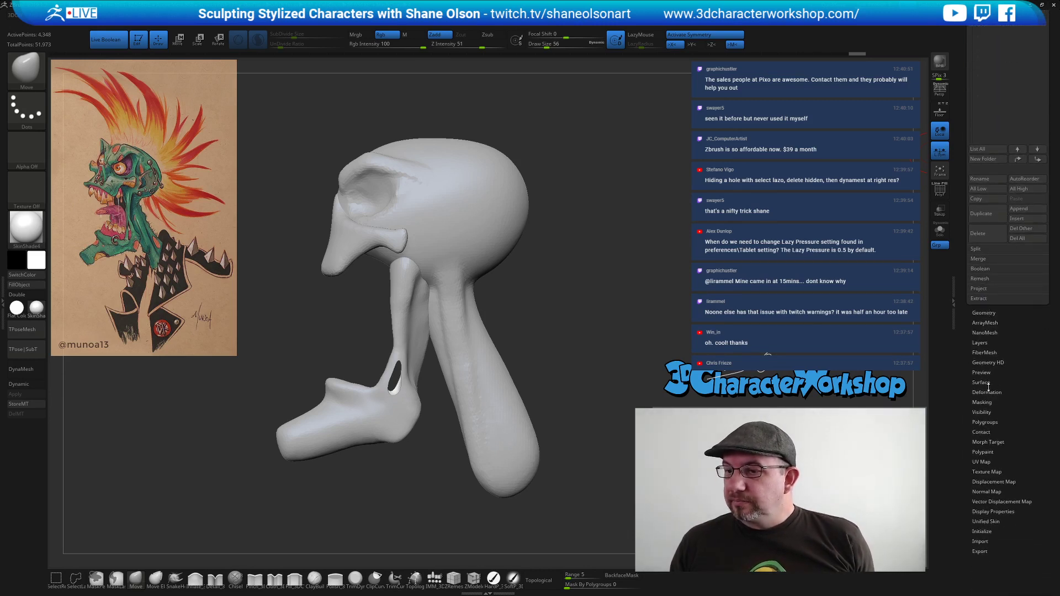
left_click(994, 313)
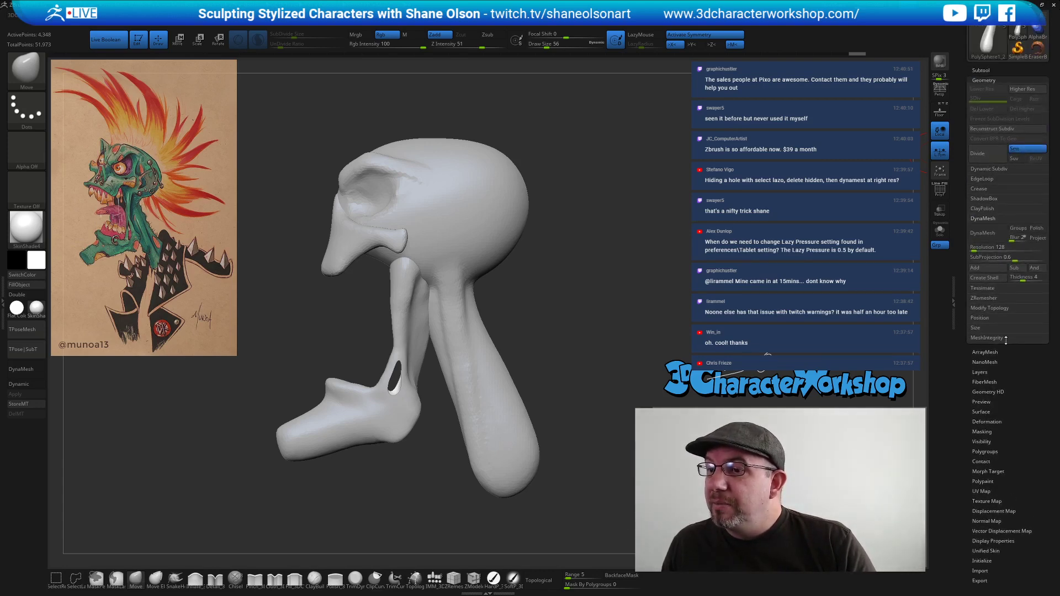
scroll(1002, 370, "up", 4)
left_click(981, 152)
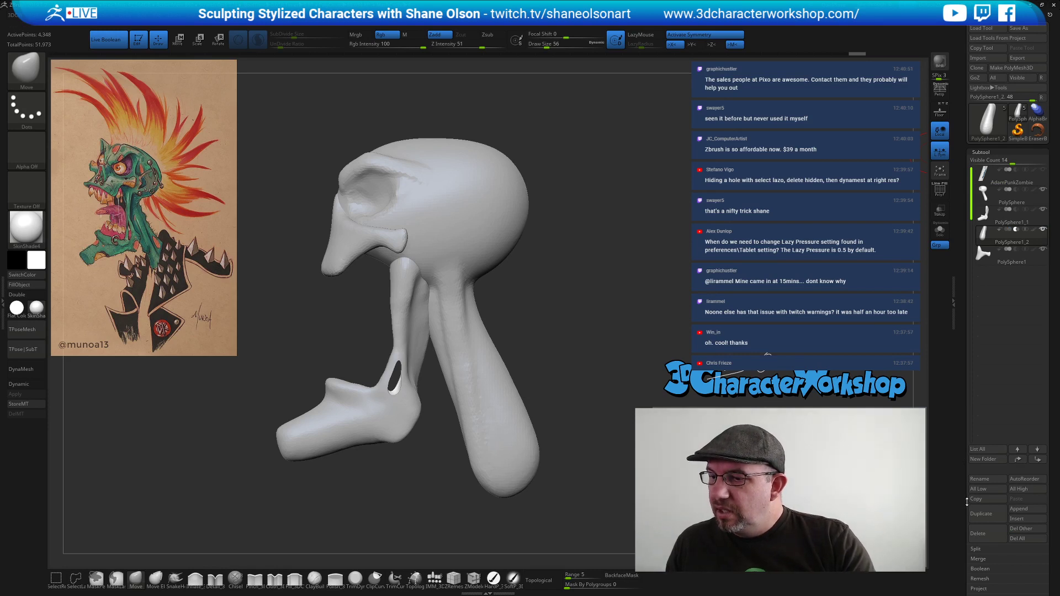
scroll(972, 486, "down", 4)
left_click(983, 458)
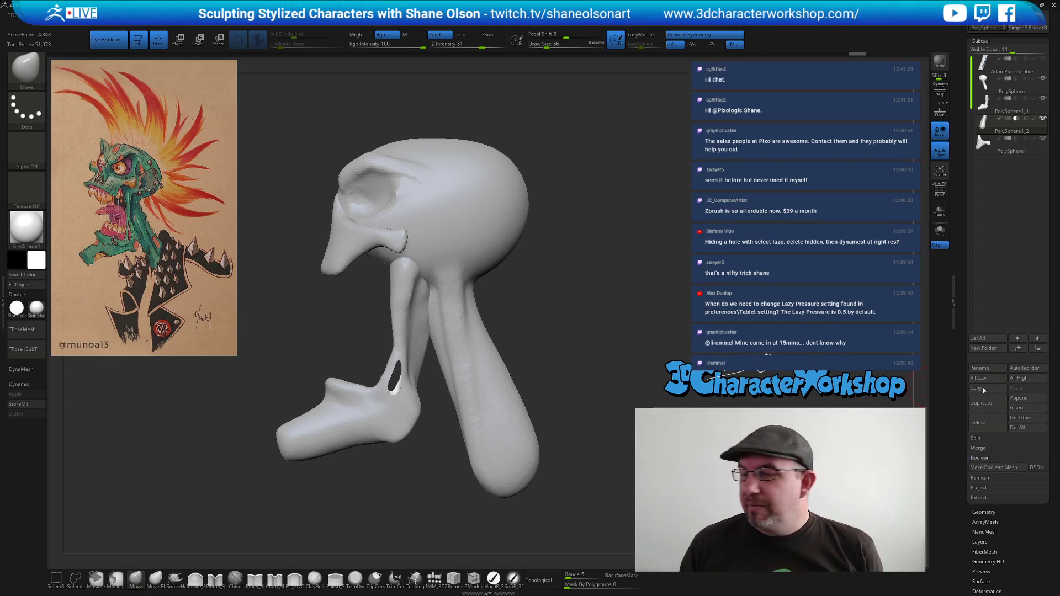
left_click(993, 468)
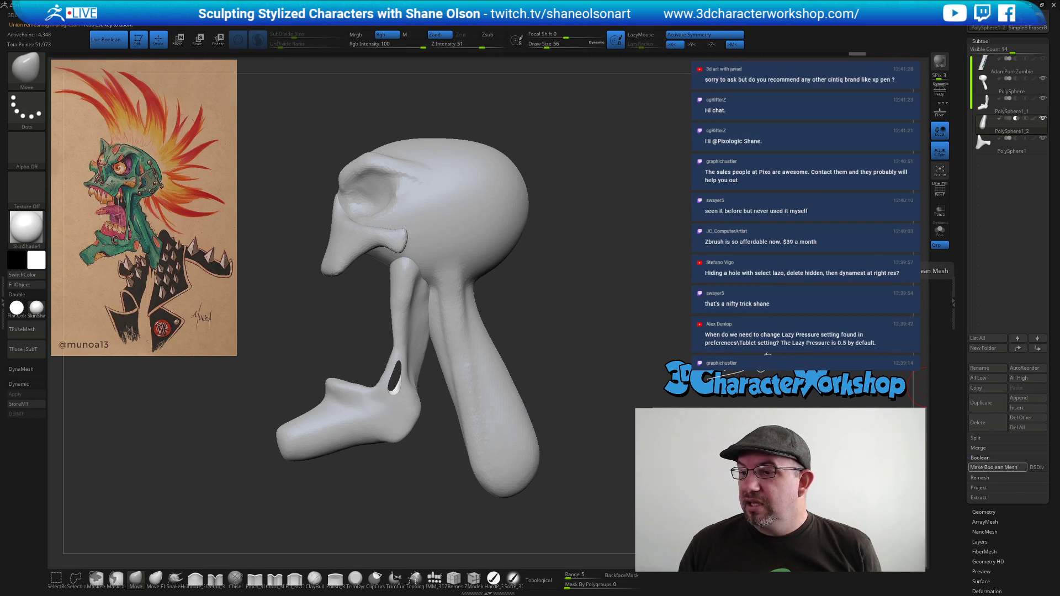
Switch to the generated boolean mesh tool and display its polyframe to inspect the topology around the jaw holes.
left_click_drag(958, 97, 958, 154)
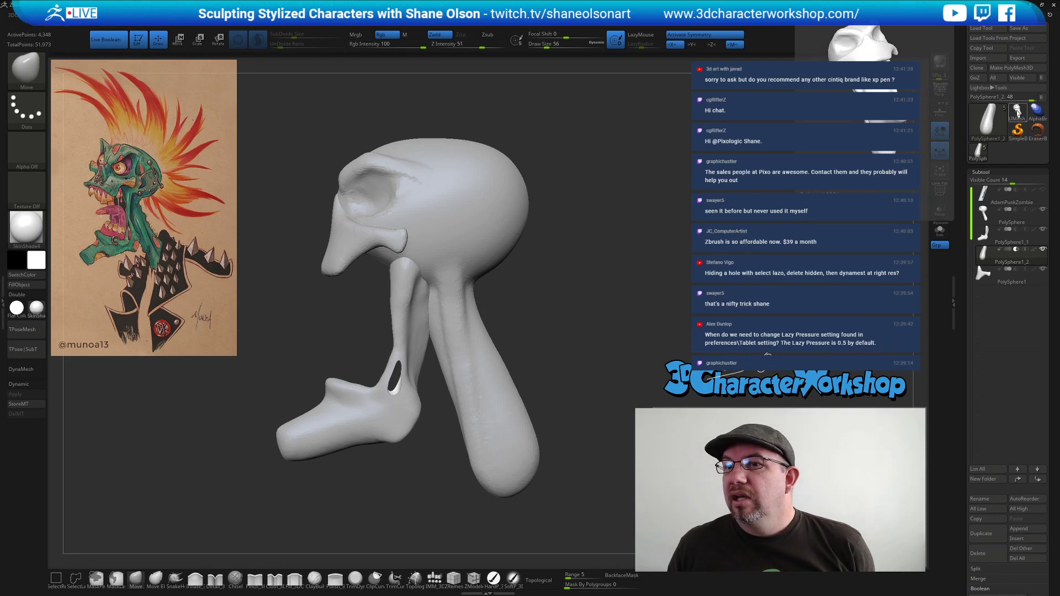
left_click(1019, 114)
mouse_move(648, 252)
left_mouse_down()
mouse_move(694, 254)
mouse_move(651, 254)
left_mouse_up()
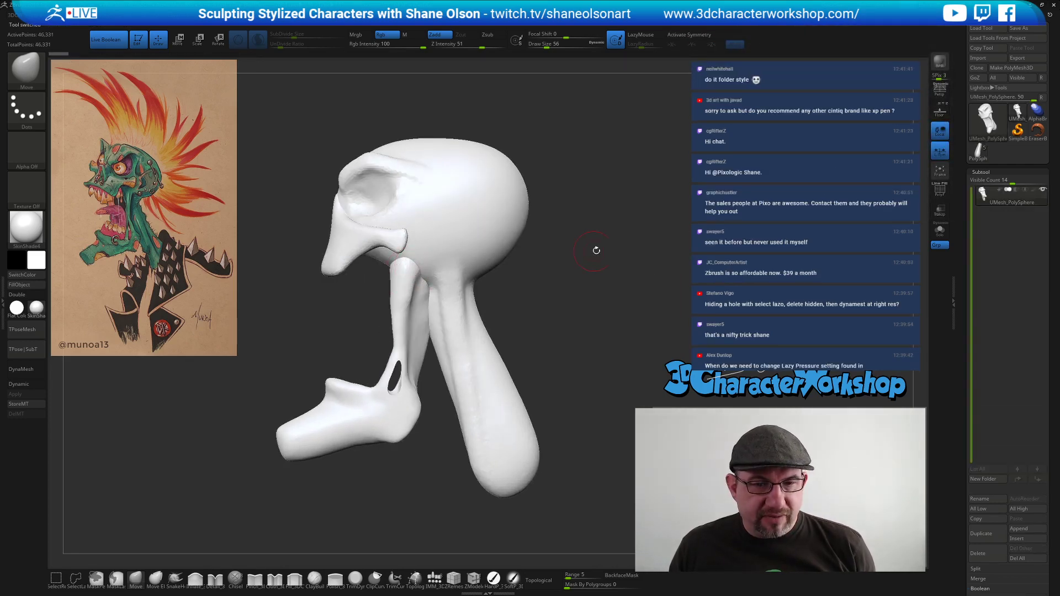
key("shift+f")
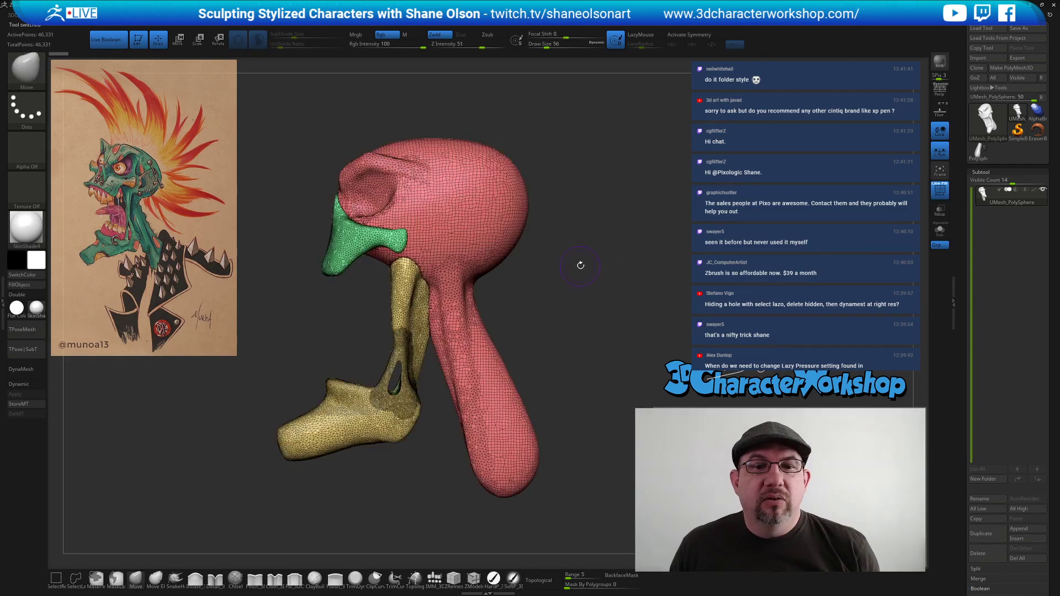
mouse_move(582, 267)
left_mouse_down()
mouse_move(599, 271)
mouse_move(590, 268)
mouse_move(572, 341)
left_mouse_up()
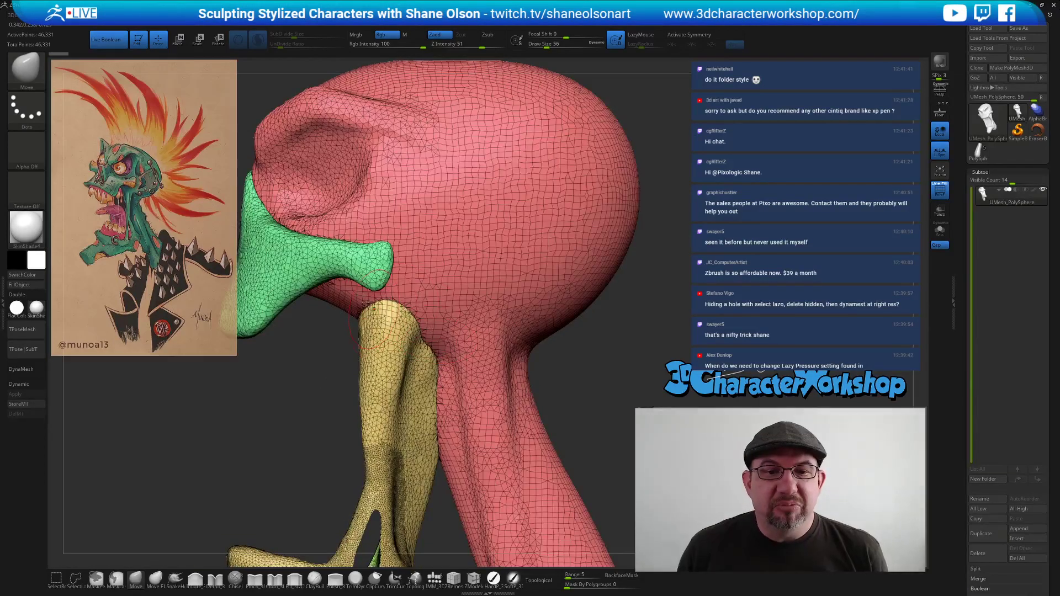
mouse_move(309, 353)
left_mouse_down("alt")
mouse_move(307, 367)
mouse_move(348, 353)
mouse_move(354, 381)
left_mouse_up("alt")
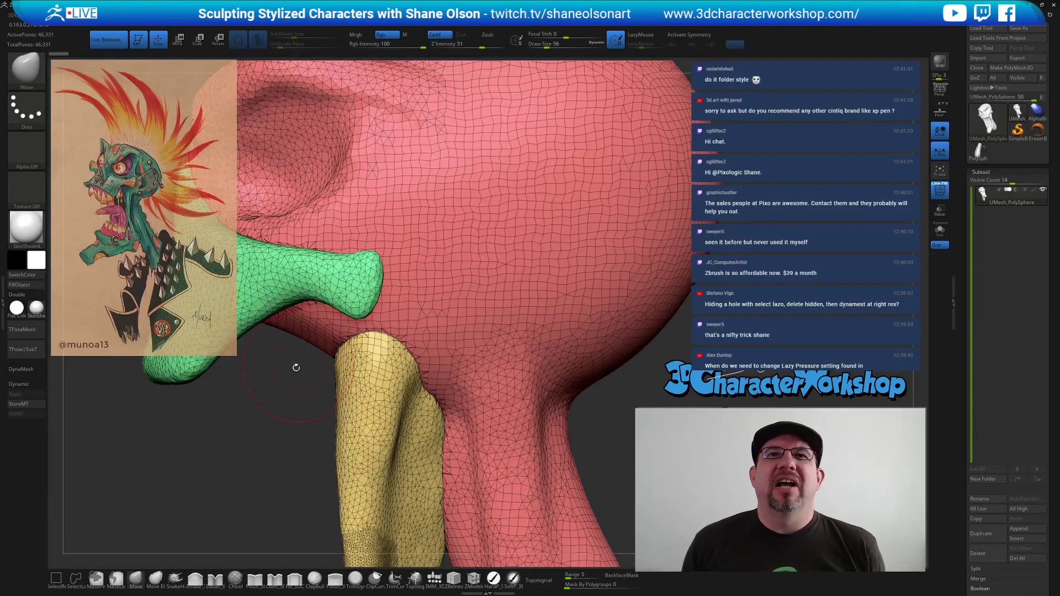
left_click_drag(240, 413, 215, 357, "alt")
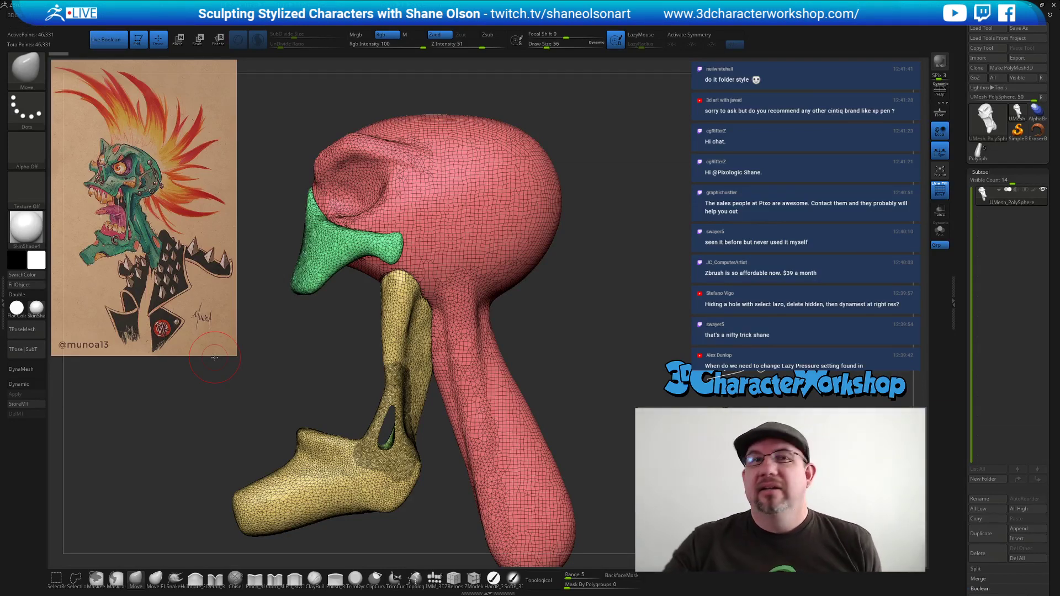
mouse_move(575, 326)
left_mouse_down()
mouse_move(577, 356)
mouse_move(612, 362)
mouse_move(573, 374)
left_mouse_up()
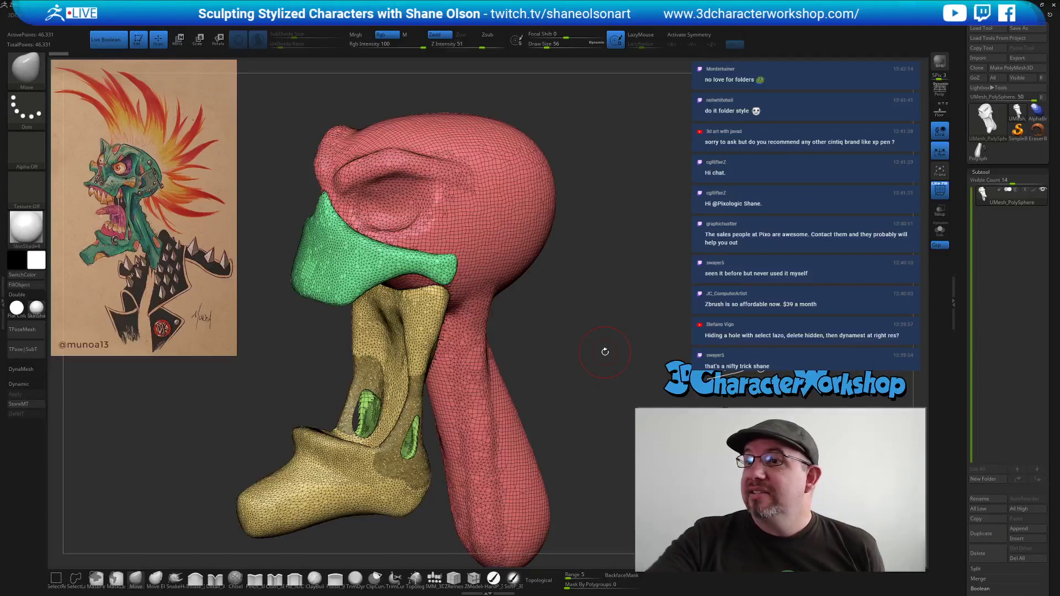
Save the boolean mesh as a new ZTool named AdamPunkZombie02.
left_click(1025, 28)
left_click(361, 444)
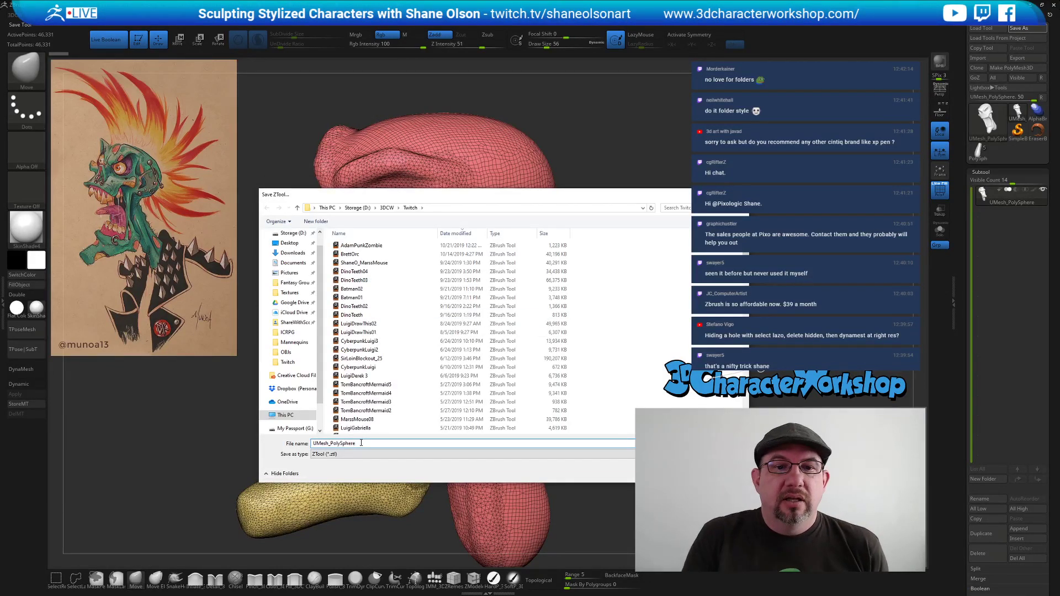
left_click(386, 246)
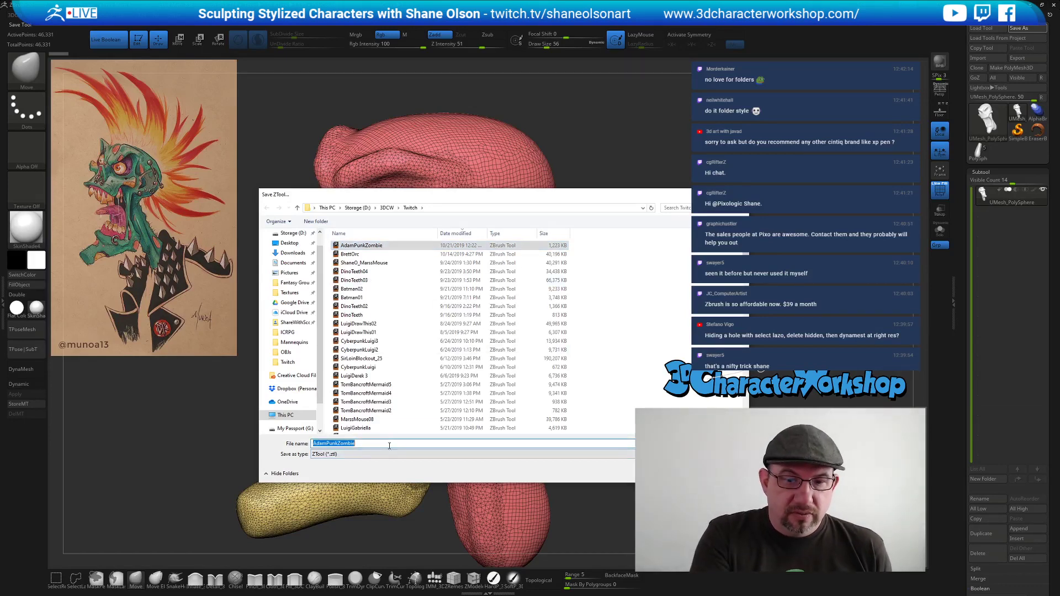
key("Return")
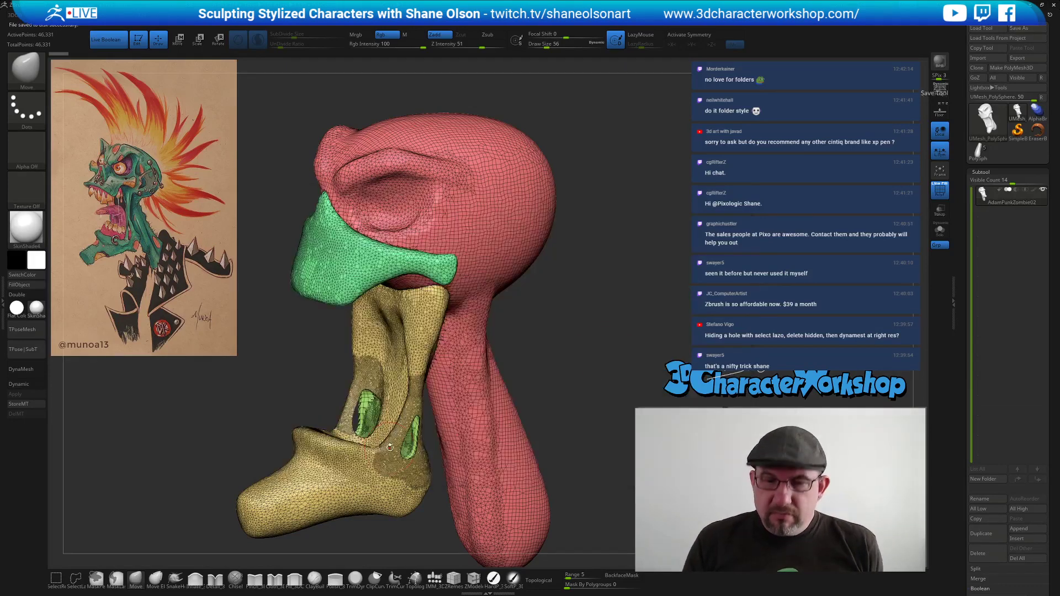
Assign the whole mesh to a single polygroup and smooth the edges around the jaw hole.
key("ctrl+w")
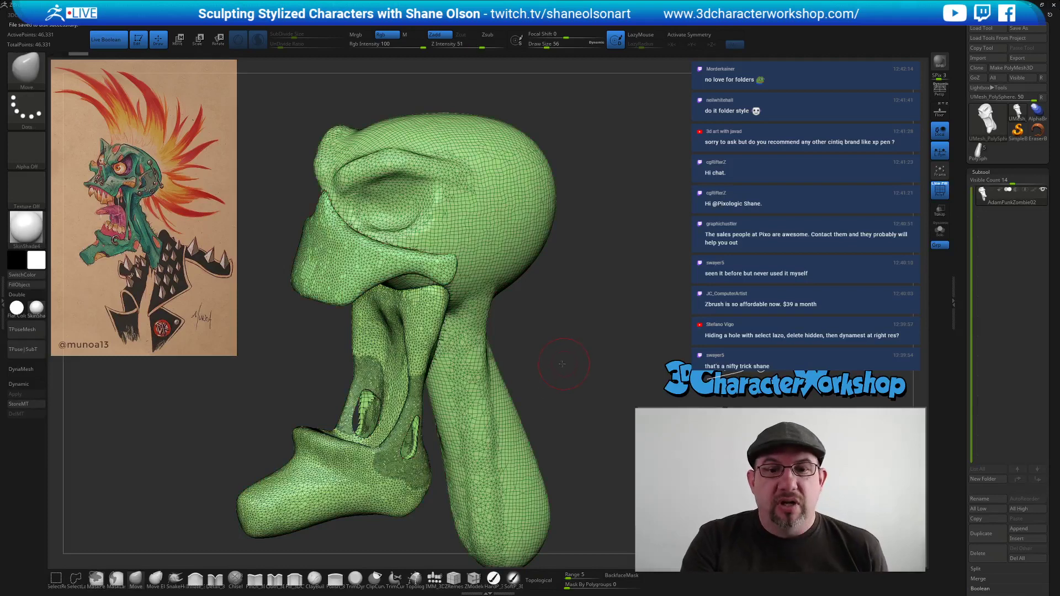
left_click_drag(564, 362, 558, 351)
mouse_move(412, 437)
left_mouse_down("shift")
mouse_move(406, 414)
mouse_move(398, 431)
mouse_move(440, 455)
left_mouse_up("shift")
right_click_drag(440, 454, 428, 452)
left_click_drag(406, 427, 396, 440, "shift")
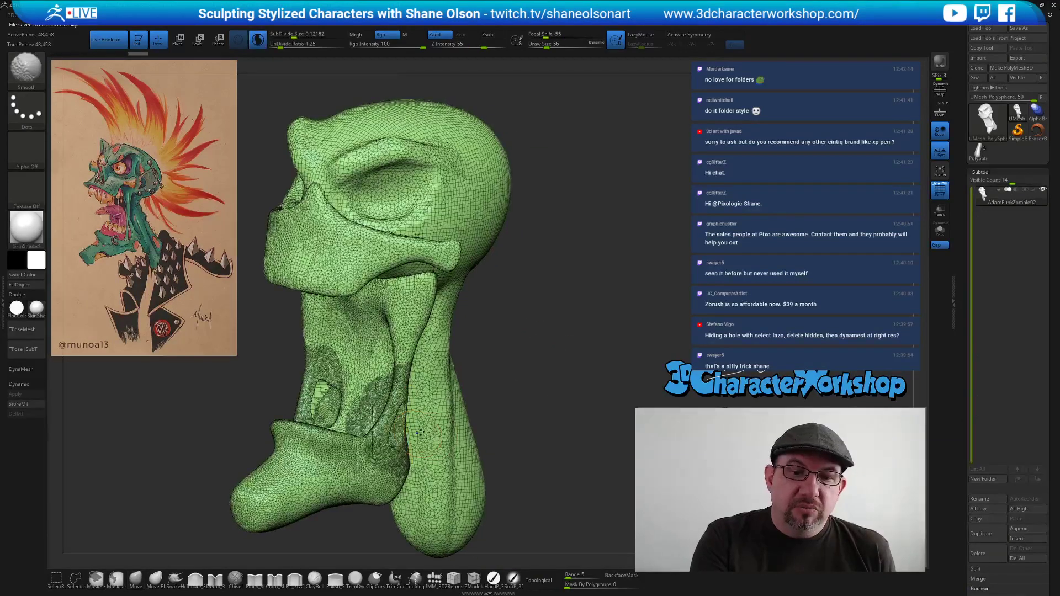
Activate symmetry and smooth the jaw hole rims and the rear wall inside the open mouth.
key("x")
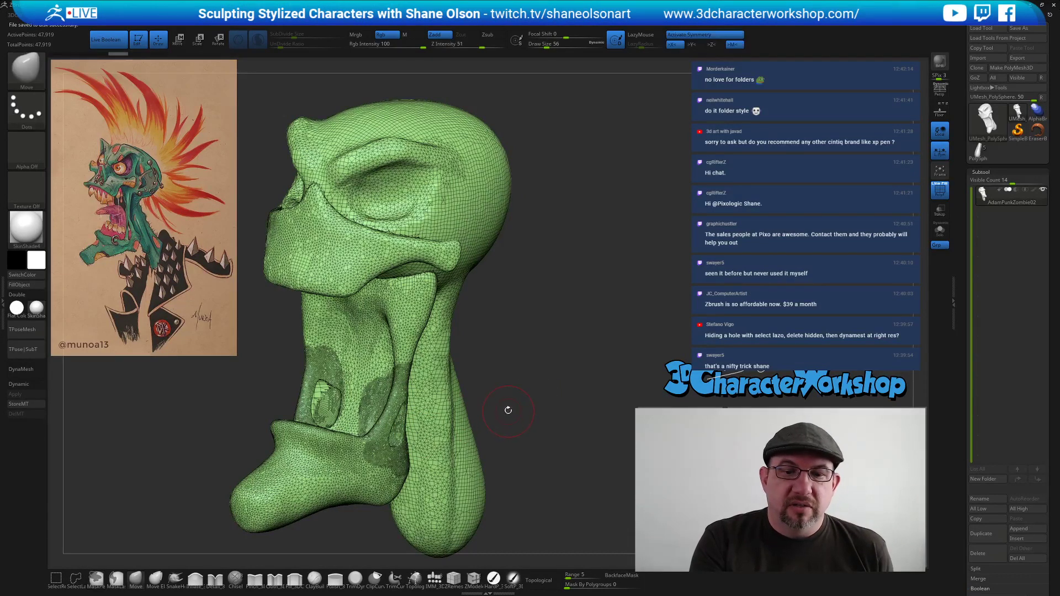
key("ctrl+z")
mouse_move(523, 409)
left_mouse_down()
mouse_move(515, 419)
mouse_move(551, 403)
mouse_move(556, 415)
left_mouse_up()
key("ctrl+z")
mouse_move(388, 402)
left_mouse_down("shift")
mouse_move(373, 420)
mouse_move(371, 381)
left_mouse_up("shift")
left_click_drag(452, 408, 410, 412)
mouse_move(381, 409)
left_mouse_down("shift")
mouse_move(388, 426)
mouse_move(376, 442)
mouse_move(445, 465)
left_mouse_up("shift")
left_click_drag(302, 371, 319, 344, "shift")
mouse_move(429, 431)
left_mouse_down()
mouse_move(479, 451)
mouse_move(465, 445)
mouse_move(557, 408)
mouse_move(553, 453)
mouse_move(507, 450)
left_mouse_up()
key("ctrl+z")
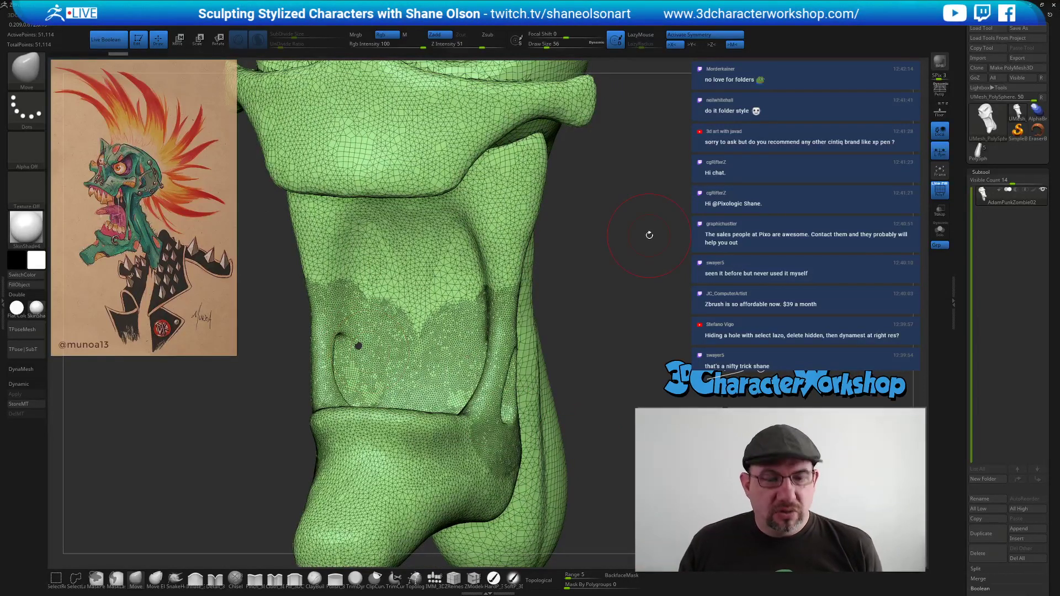
Close the small hole in the rear wall of the mouth and regroup the whole mesh as one polygroup.
key("space")
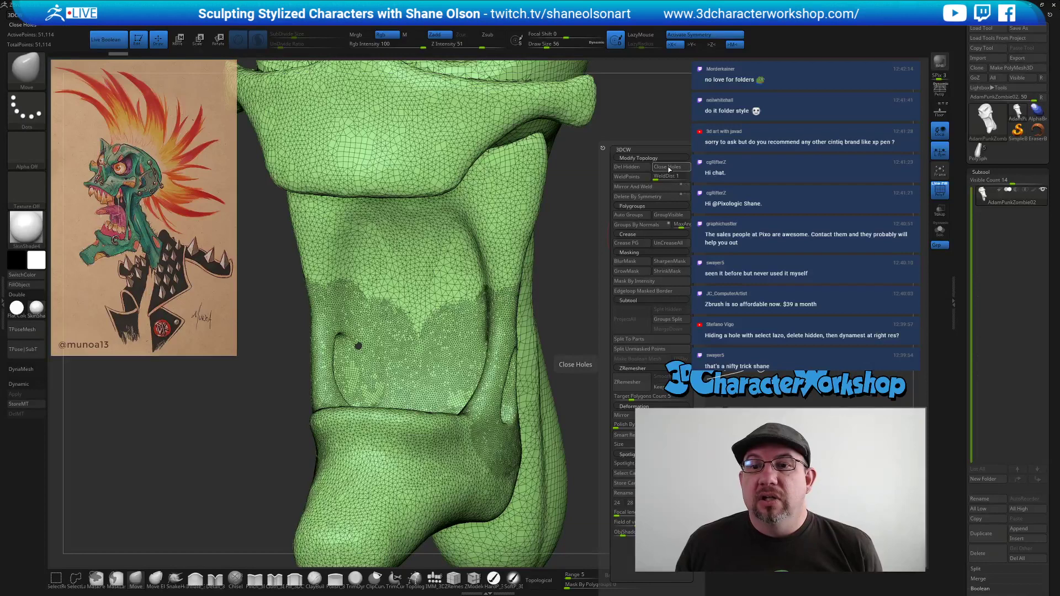
left_click(669, 168)
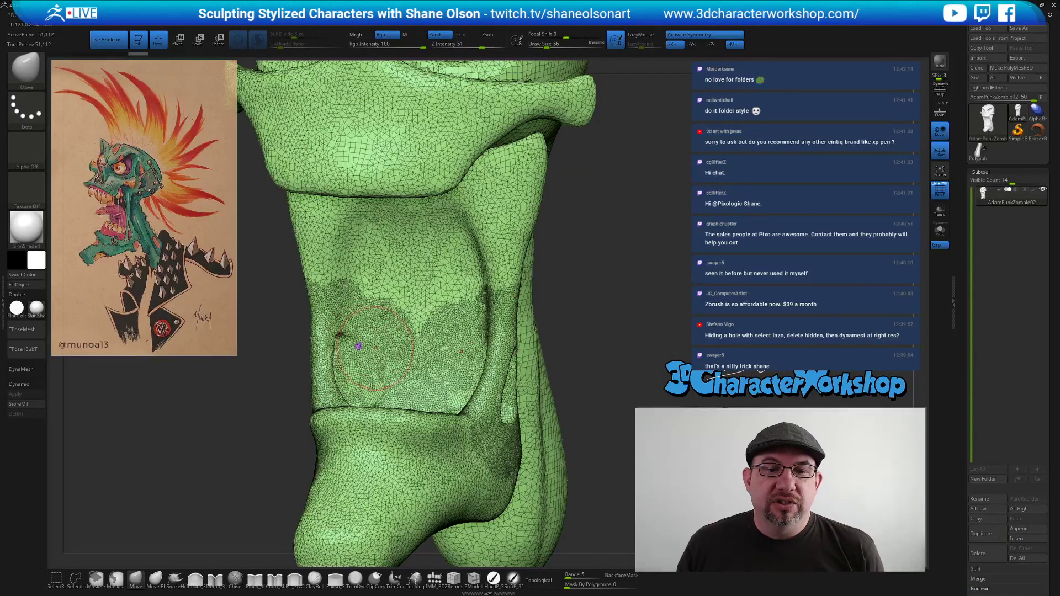
key("ctrl")
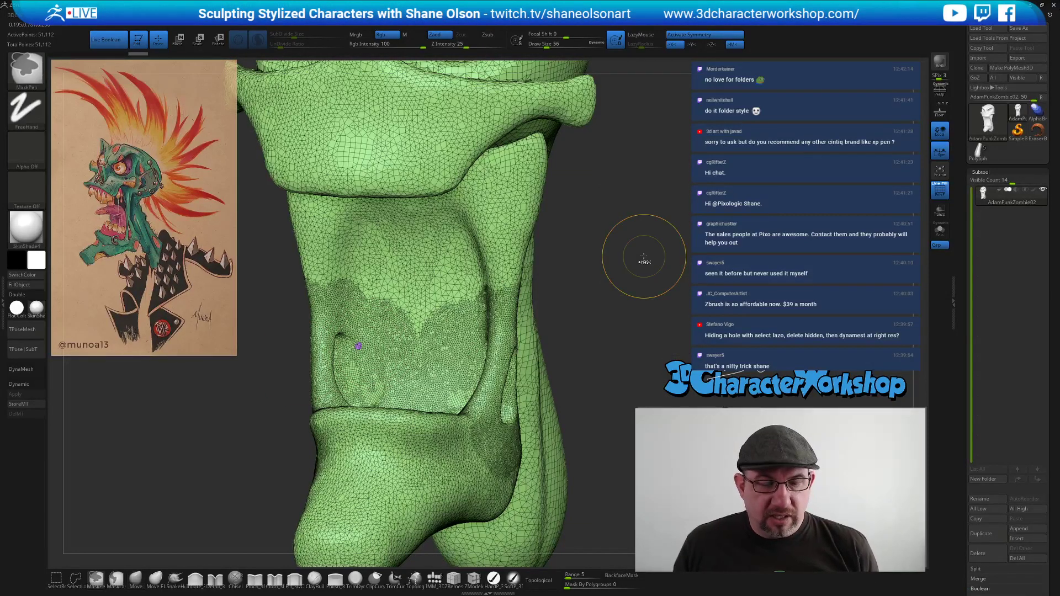
key("ctrl+w")
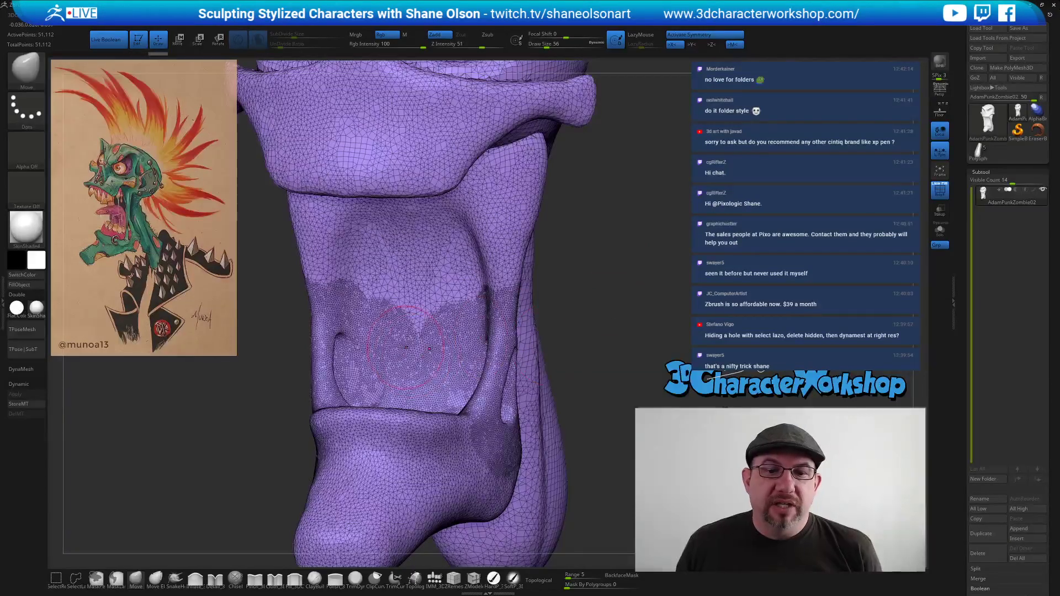
Smooth the patched area on the rear wall of the mouth.
left_click_drag(622, 300, 618, 273, "shift")
left_click_drag(381, 338, 407, 331, "shift")
left_click_drag(552, 316, 549, 307, "alt")
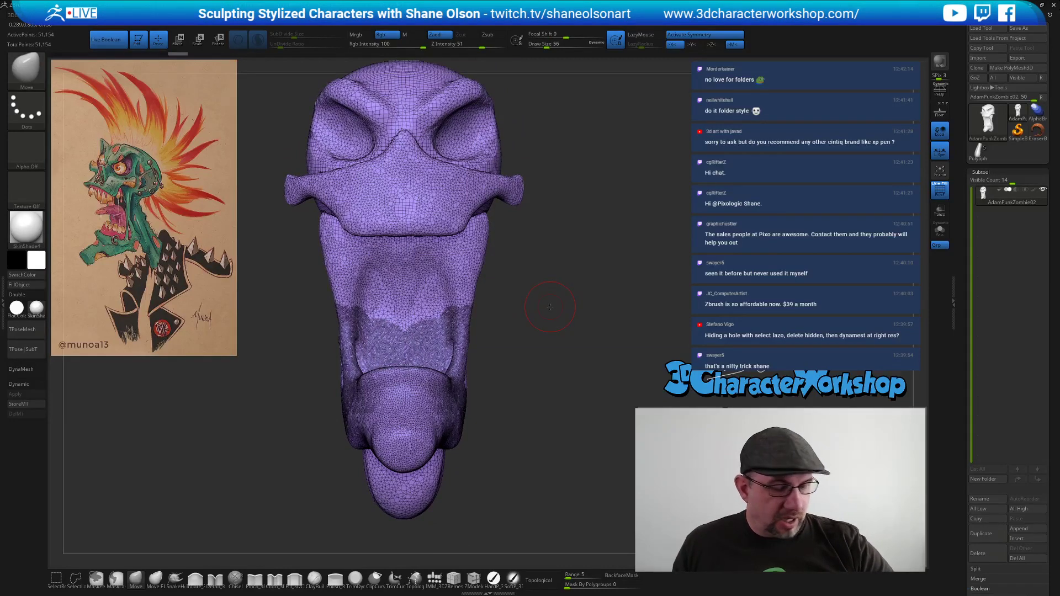
key("3")
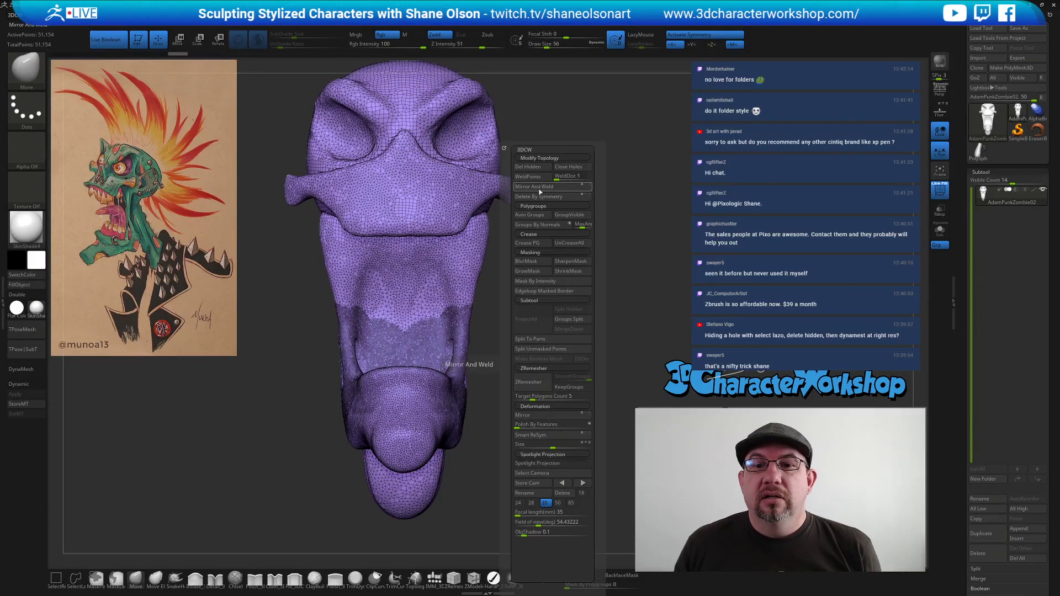
left_click(539, 187)
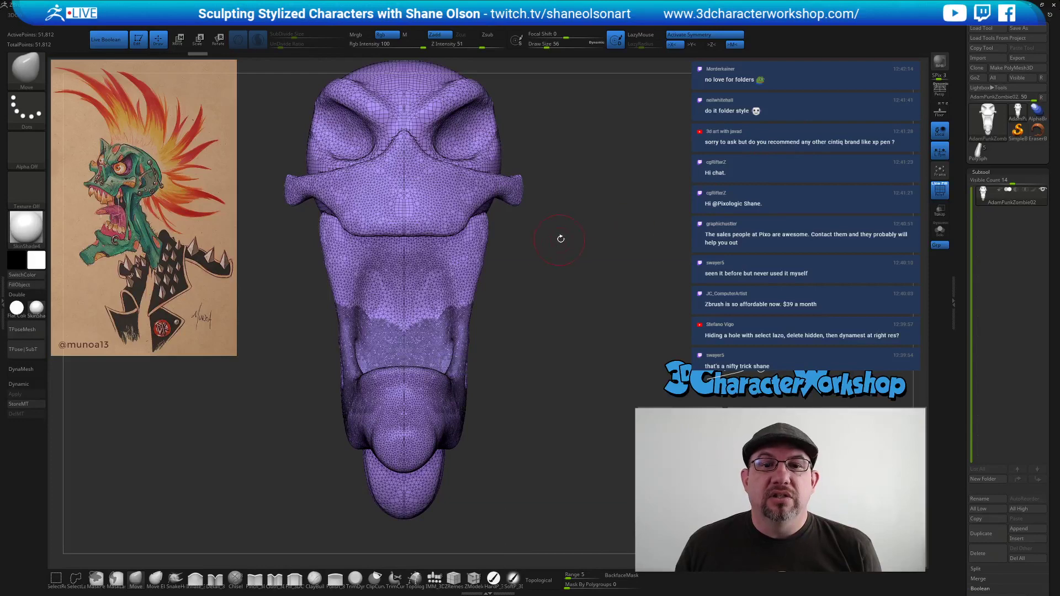
mouse_move(635, 311)
left_mouse_down()
mouse_move(690, 312)
mouse_move(625, 305)
mouse_move(456, 494)
left_mouse_up()
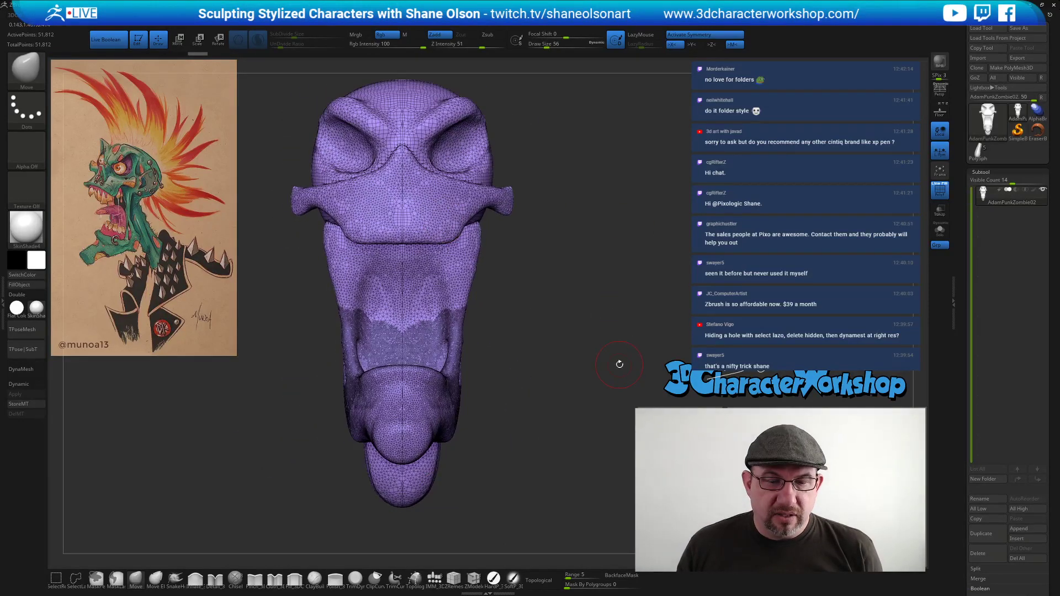
key("ctrl+z")
Apply Mirror And Weld to the skull mesh to make both sides symmetrical.
key("space")
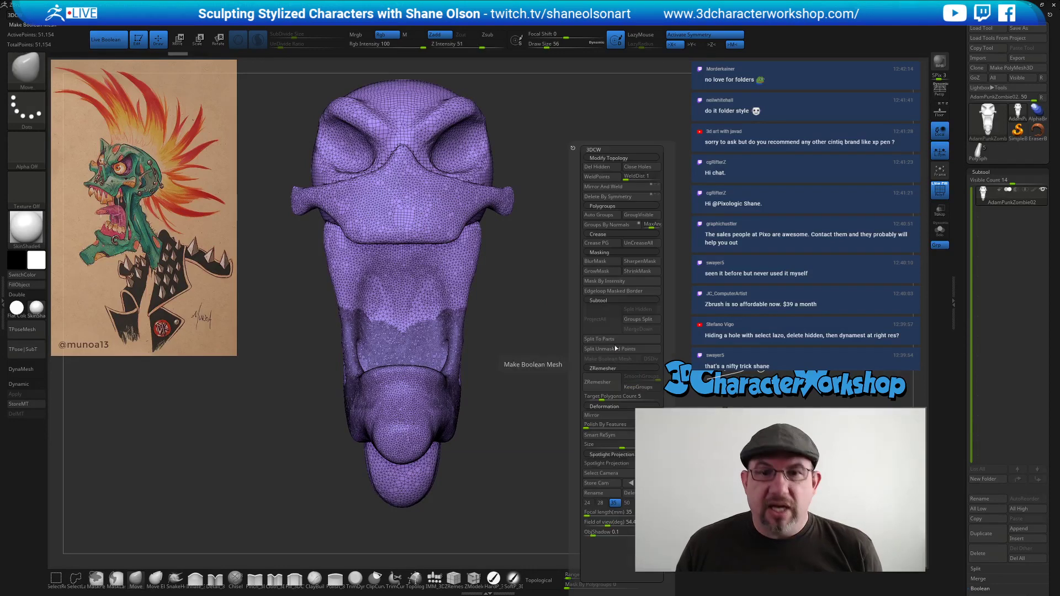
left_click(603, 187)
mouse_move(603, 190)
left_mouse_down()
mouse_move(646, 256)
mouse_move(679, 260)
mouse_move(647, 250)
left_mouse_up()
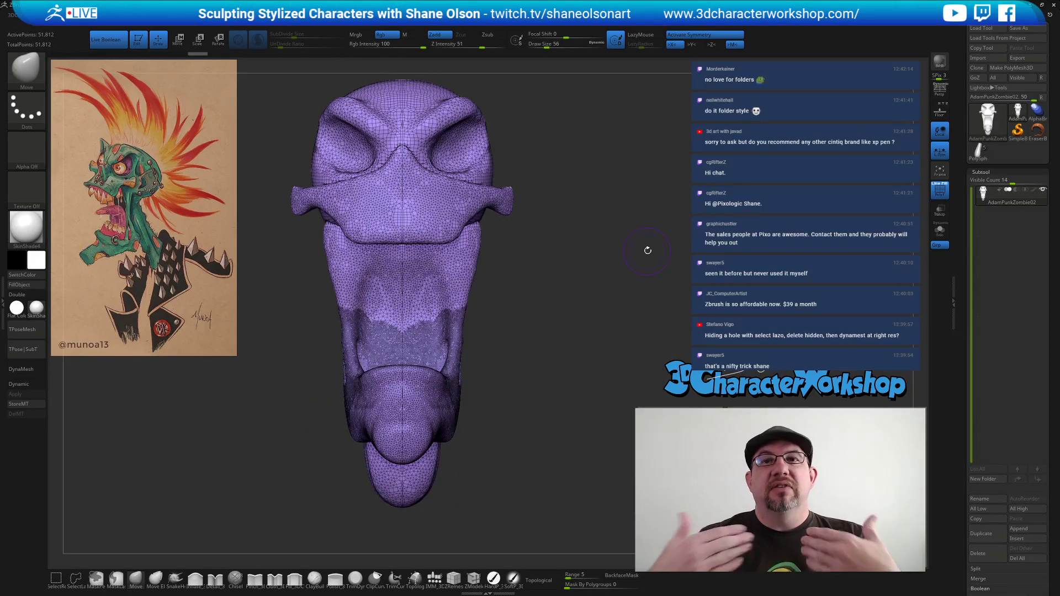
Smooth the upper part of the mouth's rear wall with Sculptris Pro active.
mouse_move(529, 357)
left_mouse_down()
mouse_move(523, 371)
mouse_move(520, 347)
mouse_move(555, 333)
left_mouse_up()
mouse_move(411, 337)
left_mouse_down()
mouse_move(408, 290)
mouse_move(422, 306)
left_mouse_up()
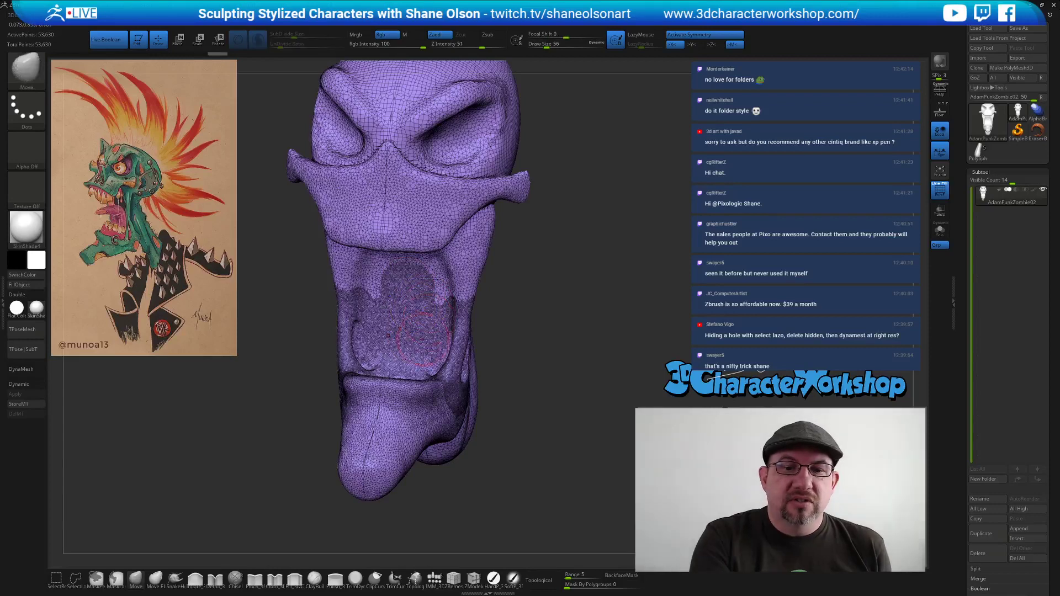
mouse_move(425, 323)
right_mouse_down()
mouse_move(421, 286)
mouse_move(414, 346)
right_mouse_up()
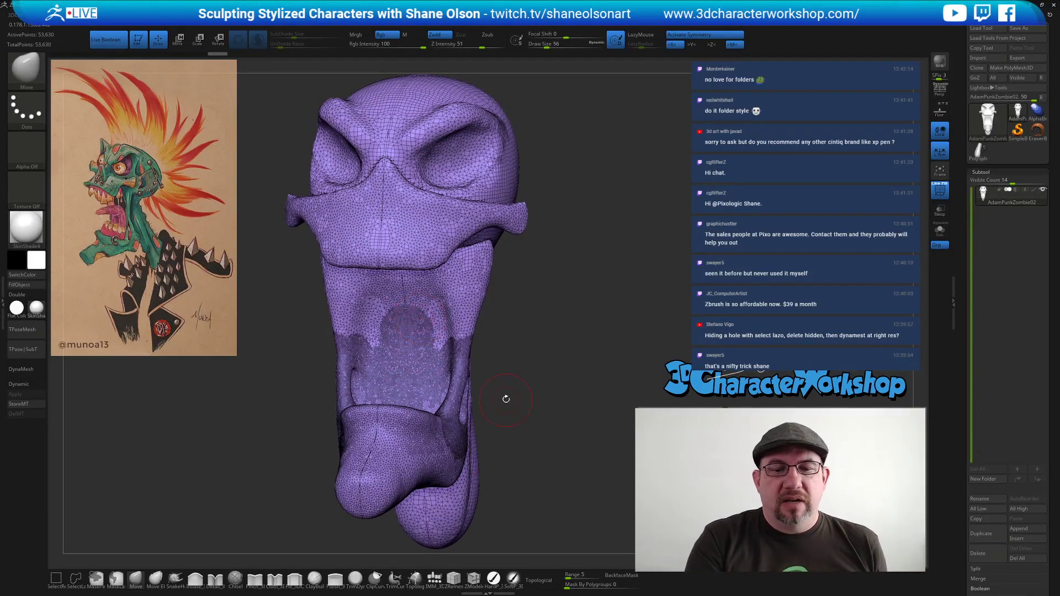
left_click_drag(506, 400, 475, 408)
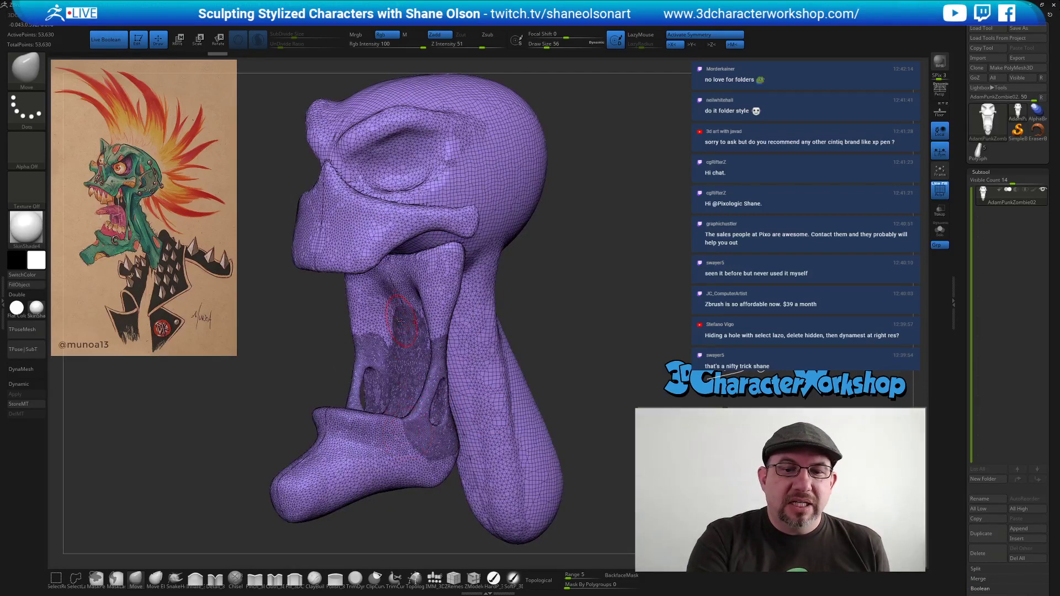
Set the Smooth brush's SubDivide Size to 0.20524 and smooth the dense areas of the rear mouth wall and around the jaw holes.
key("shift")
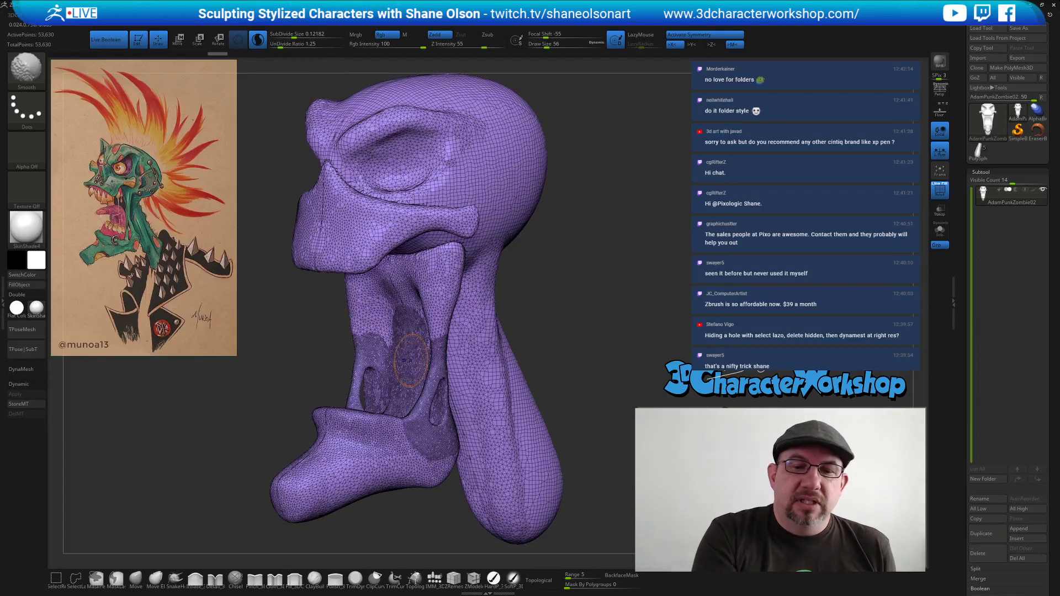
left_click_drag(294, 34, 298, 34)
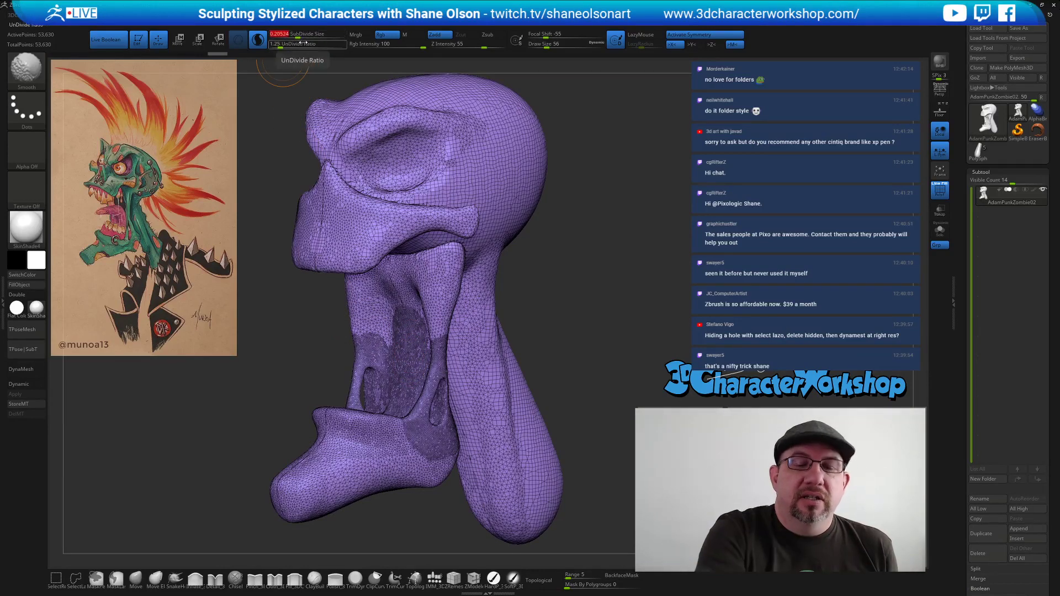
mouse_move(407, 325)
left_mouse_down("shift")
mouse_move(387, 348)
mouse_move(397, 299)
mouse_move(395, 314)
mouse_move(438, 357)
mouse_move(434, 415)
left_mouse_up("shift")
right_click_drag(403, 412, 426, 447)
left_click_drag(425, 447, 433, 345, "shift")
left_click_drag(406, 381, 362, 412, "shift")
mouse_move(580, 436)
left_mouse_down()
mouse_move(434, 445)
mouse_move(467, 442)
mouse_move(386, 436)
left_mouse_up()
mouse_move(442, 381)
left_mouse_down("shift")
mouse_move(485, 421)
mouse_move(493, 405)
left_mouse_up("shift")
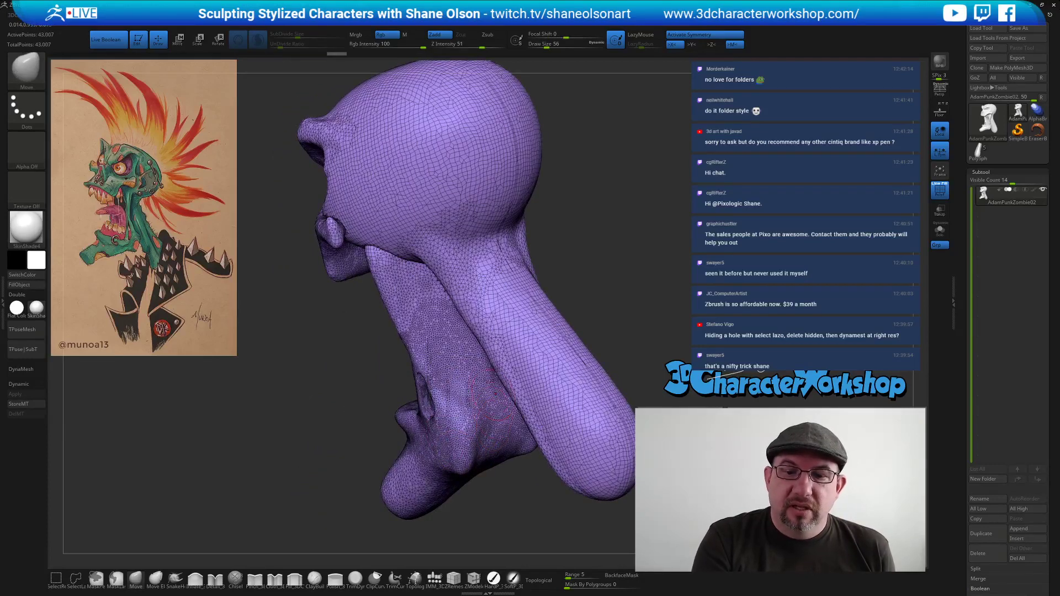
Smooth the rear of the skull and neck column with Sculptris Pro active to even out the topology.
left_click_drag(490, 227, 580, 387, "shift")
left_click_drag(602, 259, 561, 323, "alt")
mouse_move(454, 283)
left_mouse_down("shift")
mouse_move(465, 267)
mouse_move(428, 135)
left_mouse_up("shift")
left_click_drag(309, 118, 510, 220)
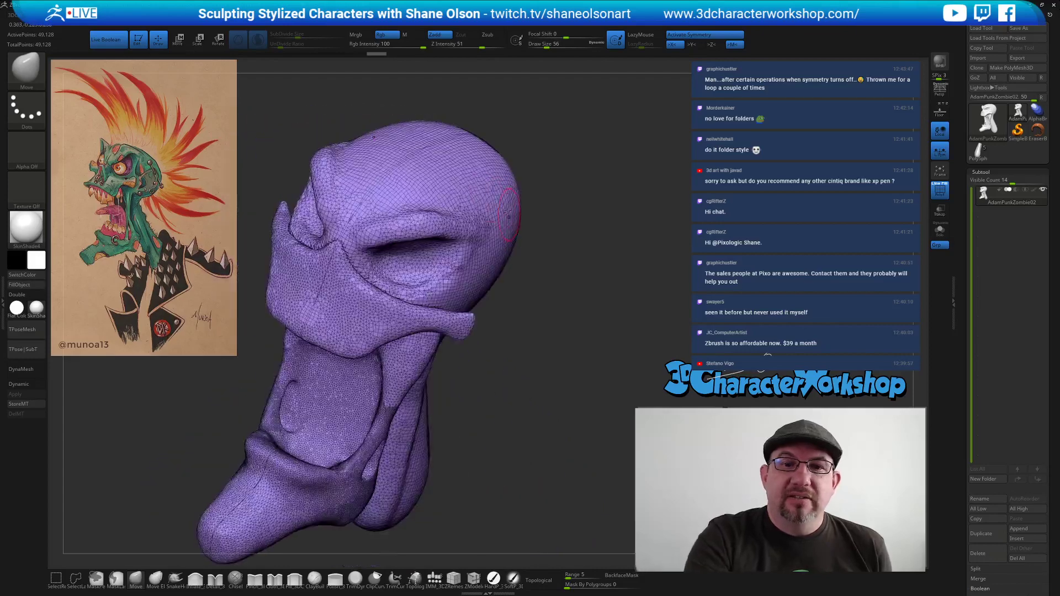
Smooth the forehead, brow ridge, eye socket and cheek to retessellate the front of the face.
mouse_move(406, 179)
left_mouse_down("shift")
mouse_move(387, 166)
mouse_move(465, 231)
left_mouse_up("shift")
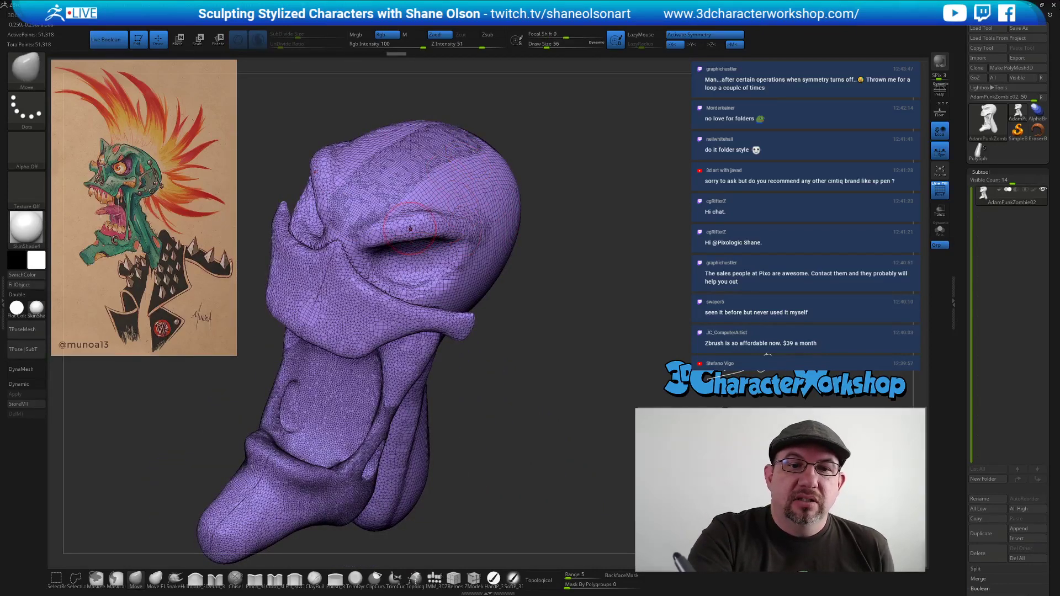
left_click_drag(479, 504, 436, 442)
left_click_drag(356, 215, 442, 231, "shift")
left_click_drag(585, 353, 574, 325)
mouse_move(447, 249)
left_mouse_down("shift")
mouse_move(381, 260)
mouse_move(463, 243)
mouse_move(398, 258)
mouse_move(408, 302)
mouse_move(475, 296)
left_mouse_up("shift")
left_click_drag(585, 331, 646, 309)
mouse_move(353, 281)
left_mouse_down("shift")
mouse_move(342, 331)
mouse_move(403, 358)
mouse_move(386, 325)
left_mouse_up("shift")
Smooth the upper jaw, the underside of the cheekbone and the jaw connection.
left_click_drag(541, 432, 533, 397)
left_click_drag(433, 360, 409, 354, "shift")
left_click_drag(530, 431, 527, 406)
mouse_move(426, 359)
left_mouse_down("shift")
mouse_move(368, 389)
mouse_move(336, 358)
left_mouse_up("shift")
left_click_drag(574, 430, 505, 452)
mouse_move(436, 345)
left_mouse_down("shift")
mouse_move(479, 373)
mouse_move(469, 366)
mouse_move(479, 361)
left_mouse_up("shift")
left_click_drag(564, 447, 516, 450)
mouse_move(453, 436)
left_mouse_down("shift")
mouse_move(473, 390)
mouse_move(447, 466)
left_mouse_up("shift")
Smooth the remaining uneven topology around the jaw supports, neck and side of the skull.
mouse_move(586, 381)
left_mouse_down()
mouse_move(559, 438)
mouse_move(531, 346)
left_mouse_up()
left_click_drag(527, 398, 519, 396)
left_click_drag(379, 347, 376, 338, "shift")
left_click_drag(519, 397, 565, 399)
mouse_move(323, 360)
left_mouse_down("shift")
mouse_move(309, 371)
mouse_move(280, 368)
left_mouse_up("shift")
left_click_drag(533, 406, 464, 412)
left_click_drag(462, 366, 556, 393, "alt")
left_click_drag(371, 325, 359, 332, "shift")
mouse_move(544, 407)
left_mouse_down()
mouse_move(502, 407)
mouse_move(551, 407)
mouse_move(535, 395)
mouse_move(548, 306)
left_mouse_up()
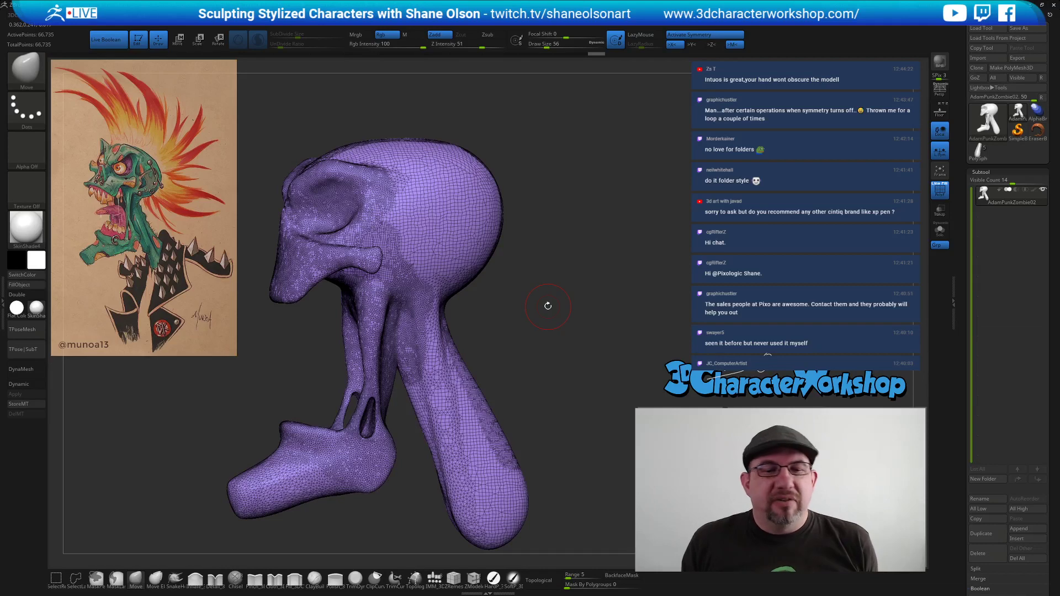
left_click_drag(548, 305, 553, 307)
mouse_move(532, 341)
left_mouse_down()
mouse_move(513, 296)
mouse_move(561, 319)
mouse_move(506, 348)
mouse_move(578, 358)
mouse_move(582, 374)
mouse_move(545, 396)
mouse_move(515, 360)
mouse_move(514, 369)
mouse_move(485, 355)
mouse_move(507, 348)
mouse_move(467, 345)
left_mouse_up()
Smooth the lower edge of the eye socket and its transition into the cheekbone.
key("shift")
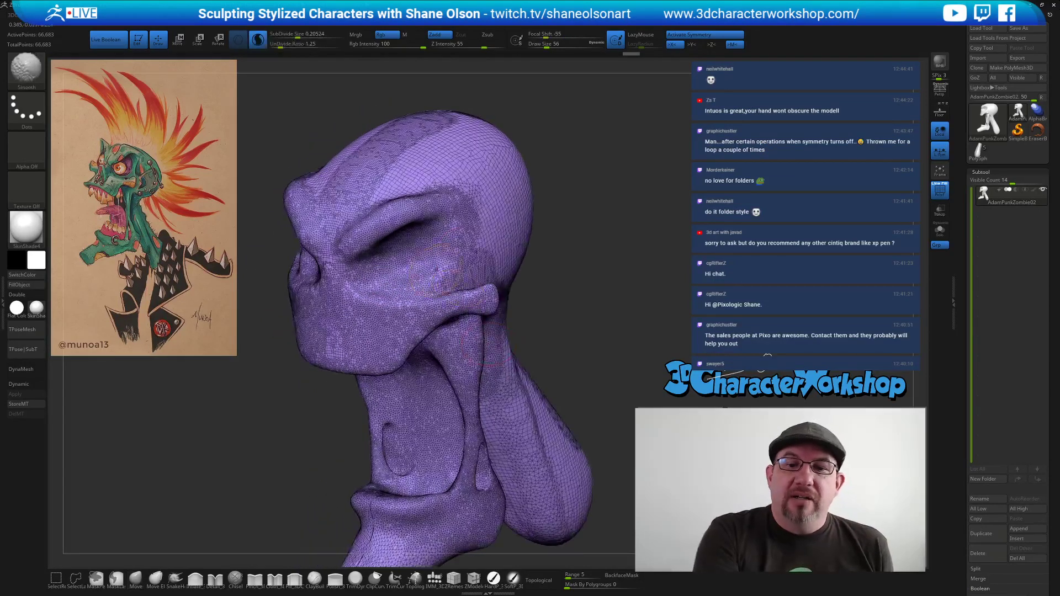
mouse_move(554, 393)
left_mouse_down()
mouse_move(560, 329)
mouse_move(473, 303)
mouse_move(475, 272)
left_mouse_up()
mouse_move(535, 410)
left_mouse_down()
mouse_move(548, 408)
mouse_move(472, 424)
mouse_move(534, 432)
mouse_move(409, 318)
left_mouse_up()
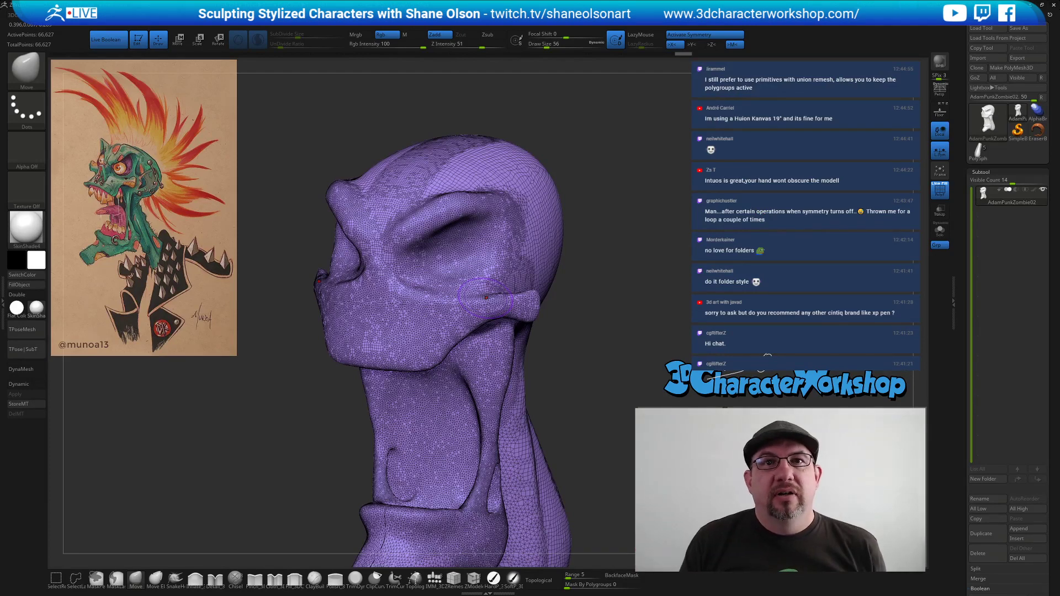
left_click_drag(594, 367, 635, 371)
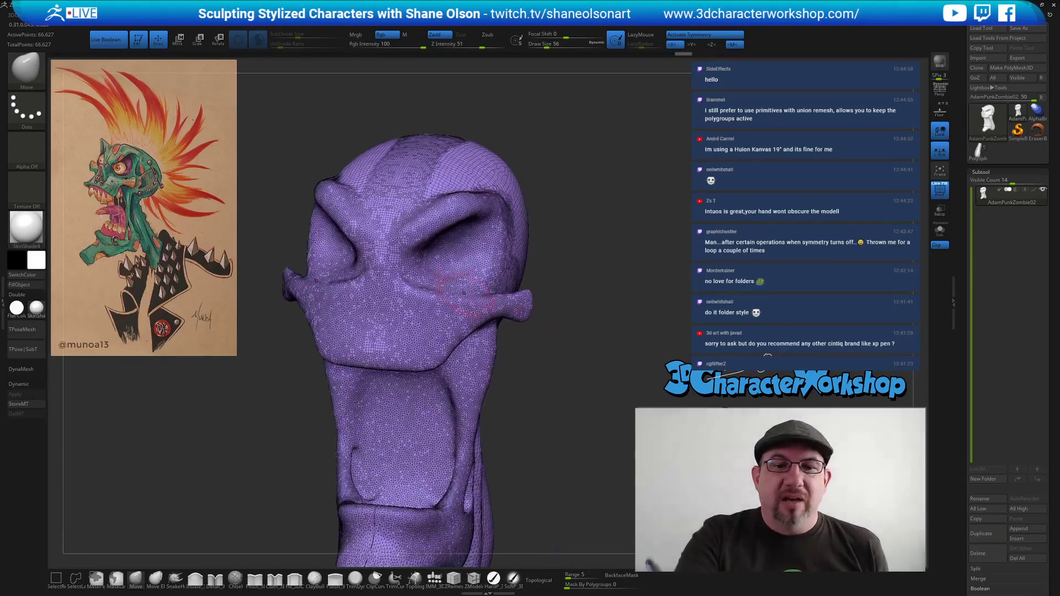
left_click_drag(471, 292, 463, 272, "shift")
mouse_move(572, 411)
left_mouse_down()
mouse_move(577, 401)
mouse_move(536, 382)
left_mouse_up()
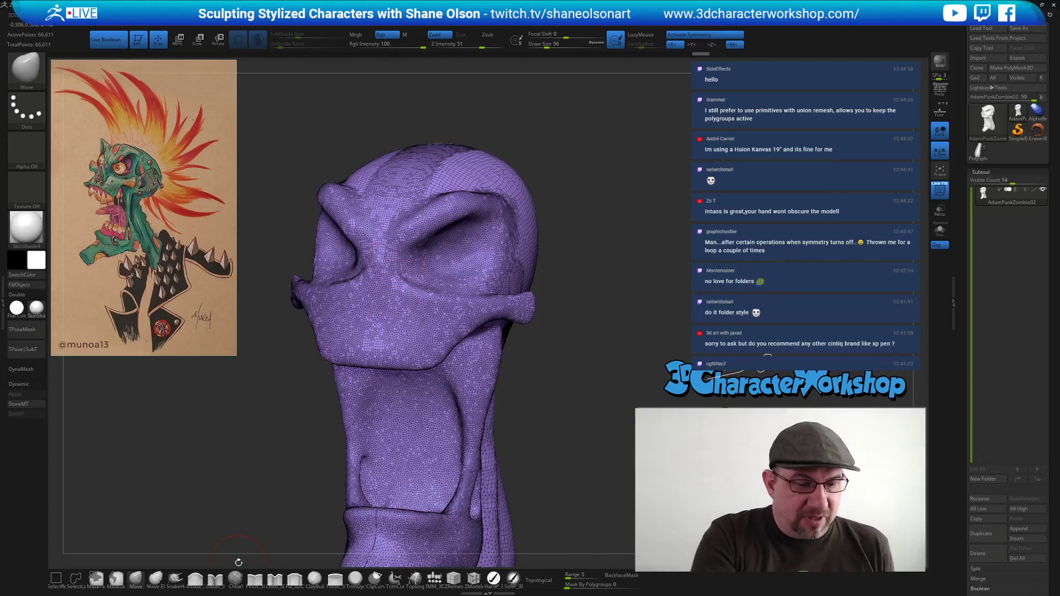
With ClayBuildup at draw size 29, sculpt an inverted-V nose ridge between the eye sockets and the upper jaw.
left_click(314, 579)
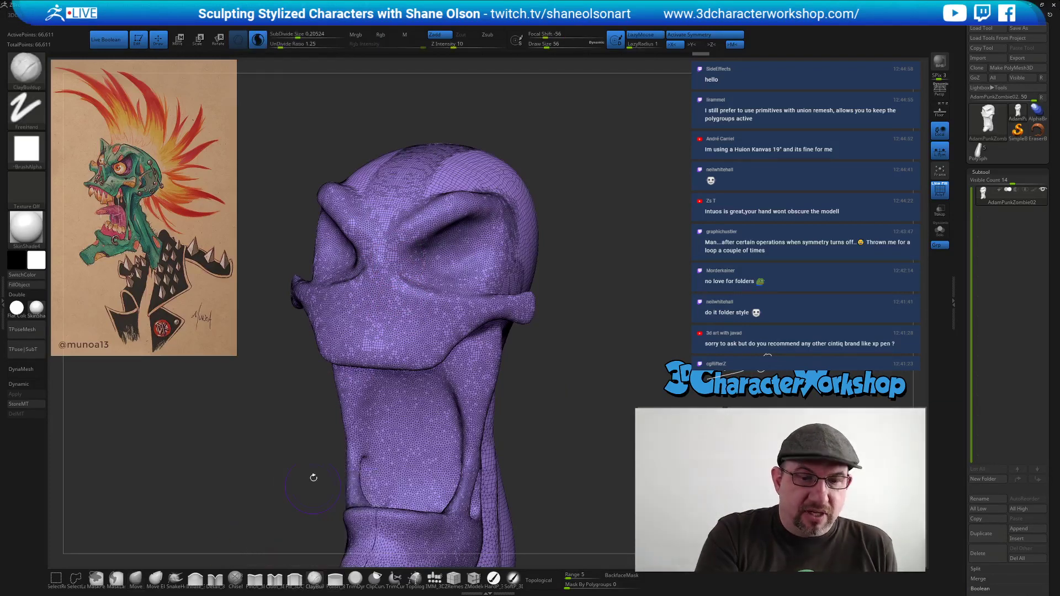
key("s")
left_click_drag(305, 456, 306, 455)
right_click_drag(376, 294, 398, 293)
key("s")
left_click_drag(375, 293, 357, 298)
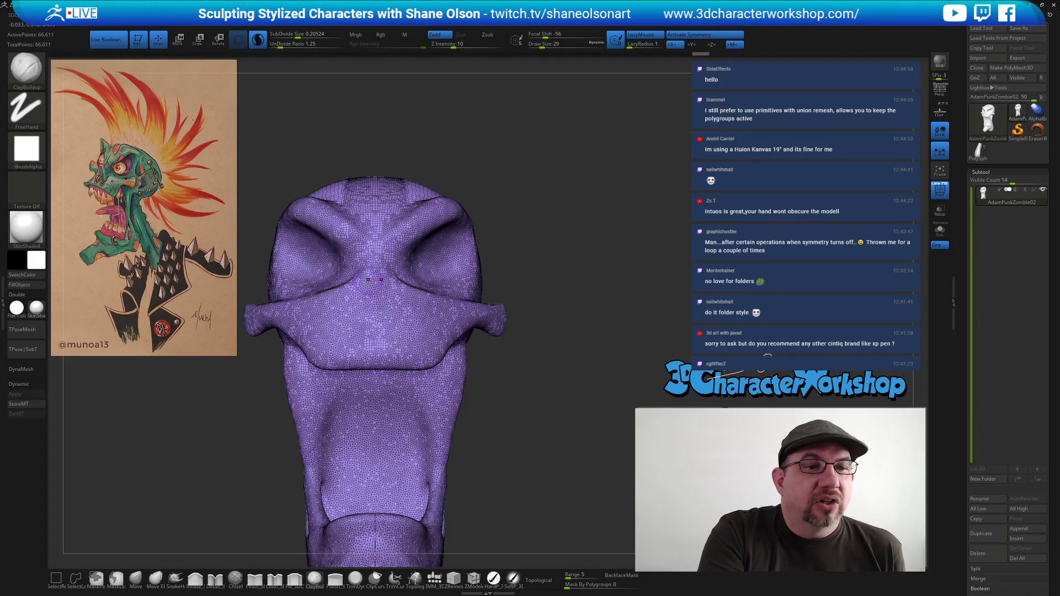
mouse_move(373, 270)
left_mouse_down()
mouse_move(353, 320)
mouse_move(372, 280)
left_mouse_up()
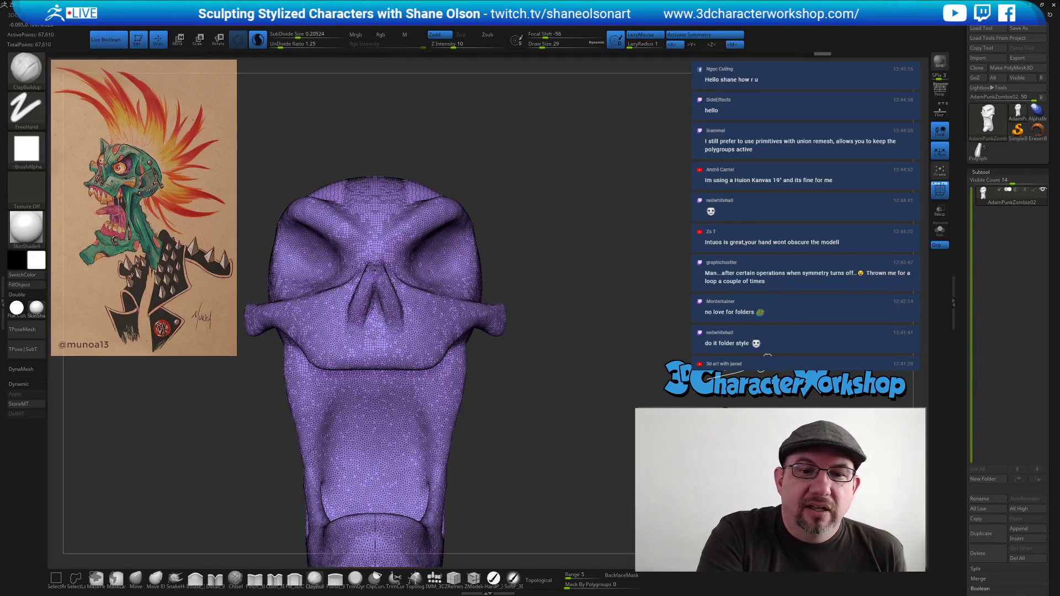
Build up the nose ridge further and smooth its sides to define the nasal opening.
mouse_move(478, 336)
left_mouse_down()
mouse_move(545, 288)
mouse_move(543, 352)
left_mouse_up()
right_click_drag(374, 284, 486, 294)
left_click_drag(392, 294, 375, 280)
left_click_drag(482, 418, 395, 420)
left_click_drag(389, 327, 393, 301, "shift")
right_click_drag(393, 332, 461, 332)
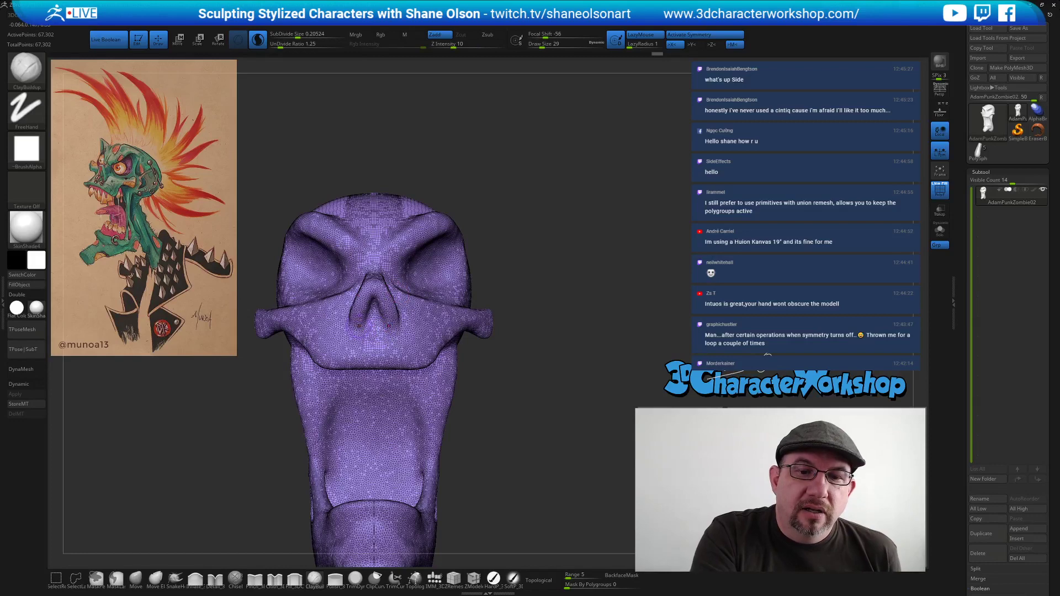
Refine the nose bridge in profile and smooth its transition into the inner eye sockets.
right_click_drag(421, 338, 359, 330)
left_click_drag(403, 322, 373, 274)
right_click_drag(400, 314, 375, 284)
left_click_drag(362, 273, 367, 287, "shift")
right_click_drag(441, 324, 389, 339)
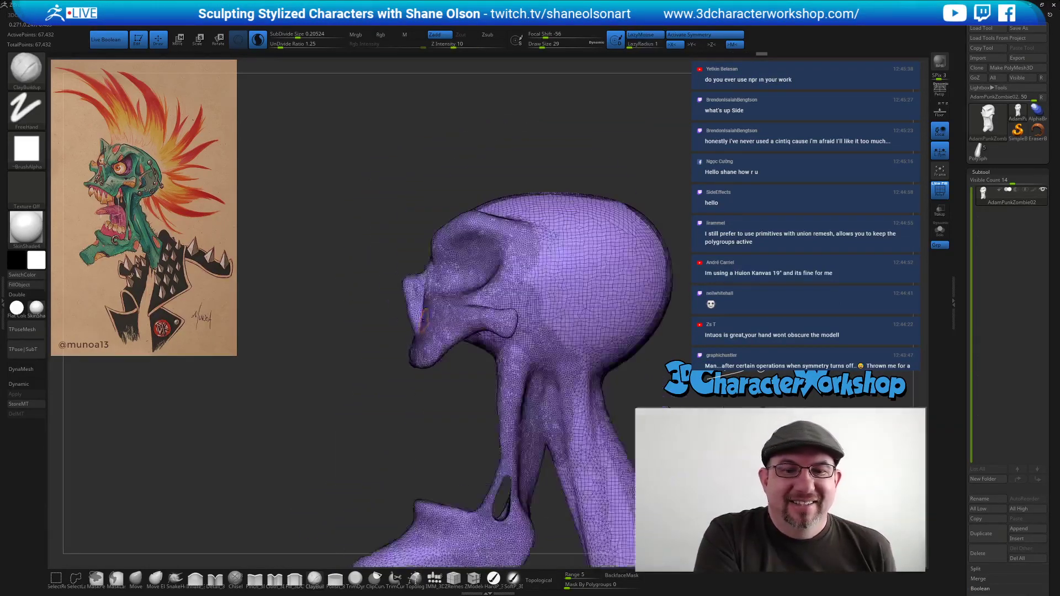
left_click_drag(431, 300, 421, 247)
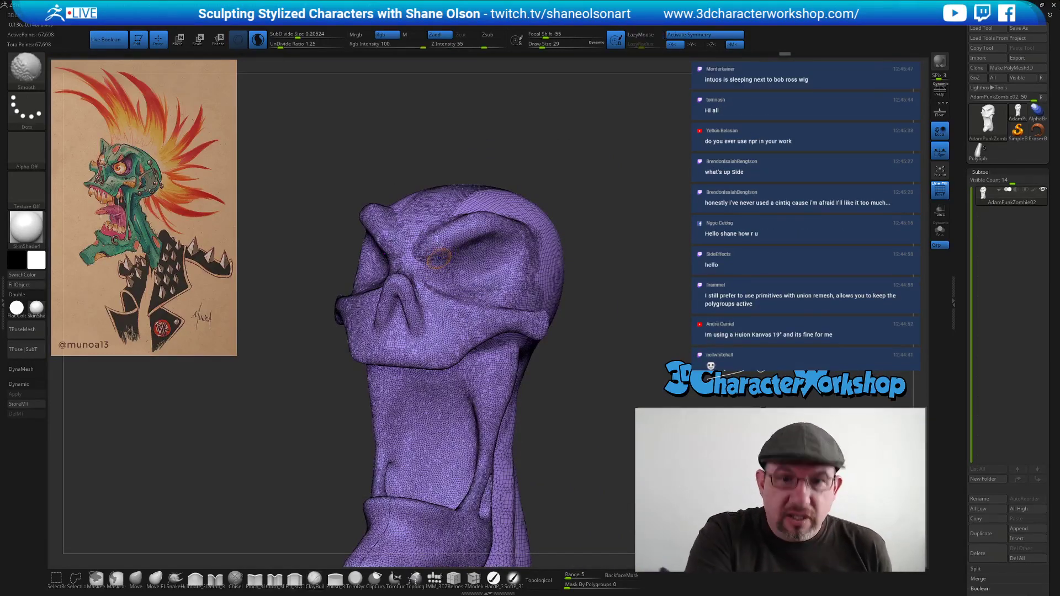
Turn off the polyframe display, try the zbro_modeling material, and apply the zbro_Gray material to the skull.
key("shift+f")
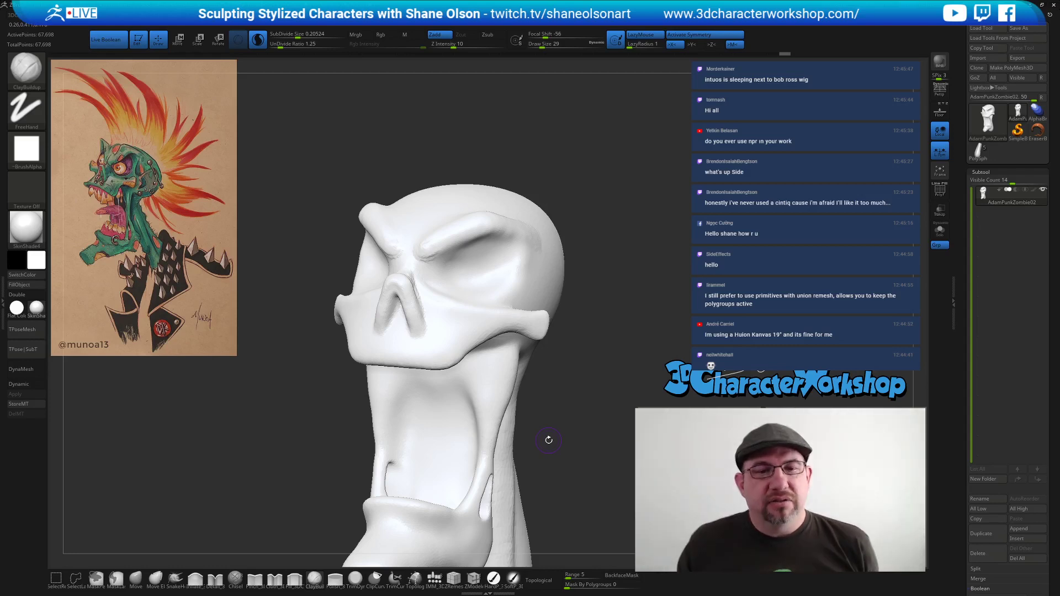
mouse_move(549, 440)
left_mouse_down()
mouse_move(540, 407)
mouse_move(565, 397)
mouse_move(563, 316)
left_mouse_up()
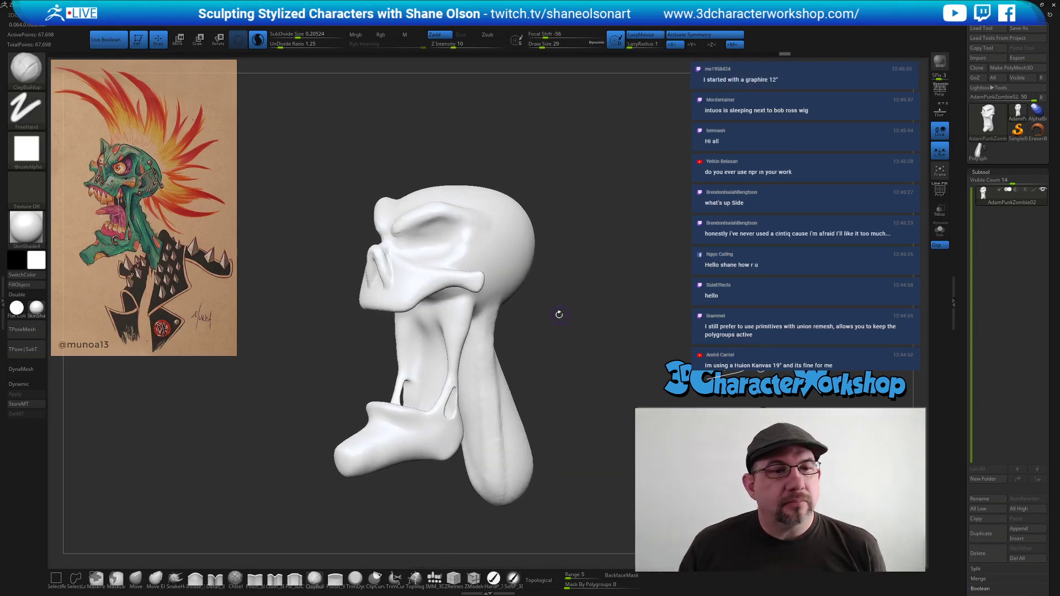
left_click(31, 309)
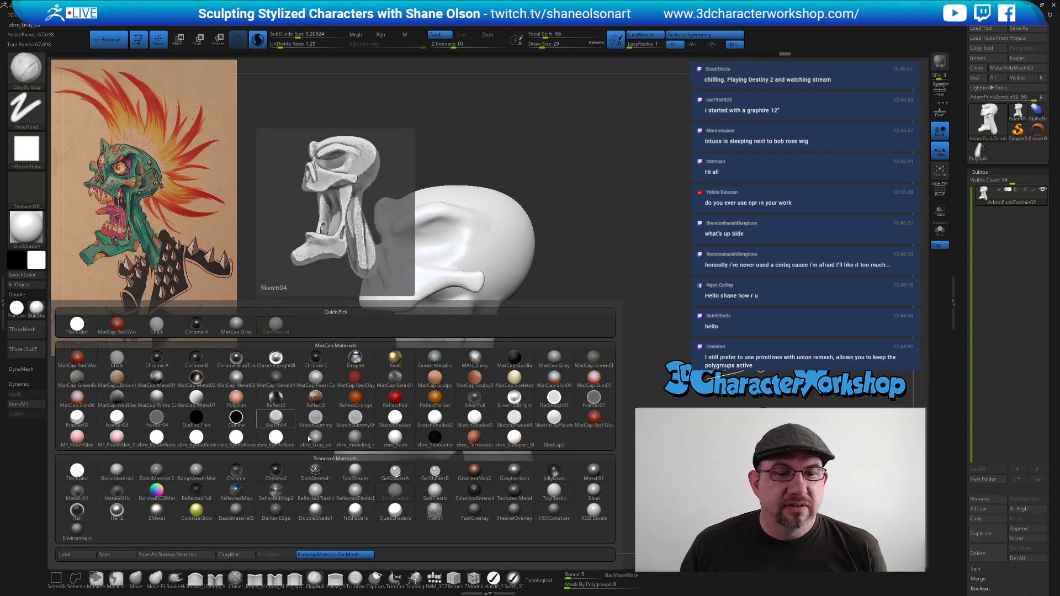
left_click(355, 437)
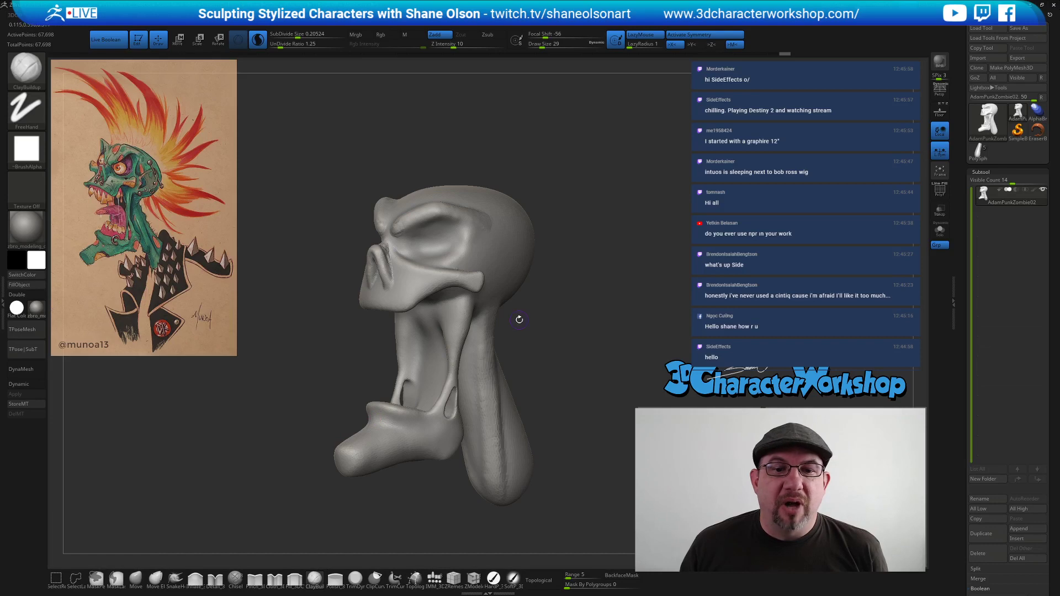
left_click(36, 308)
left_click(315, 437)
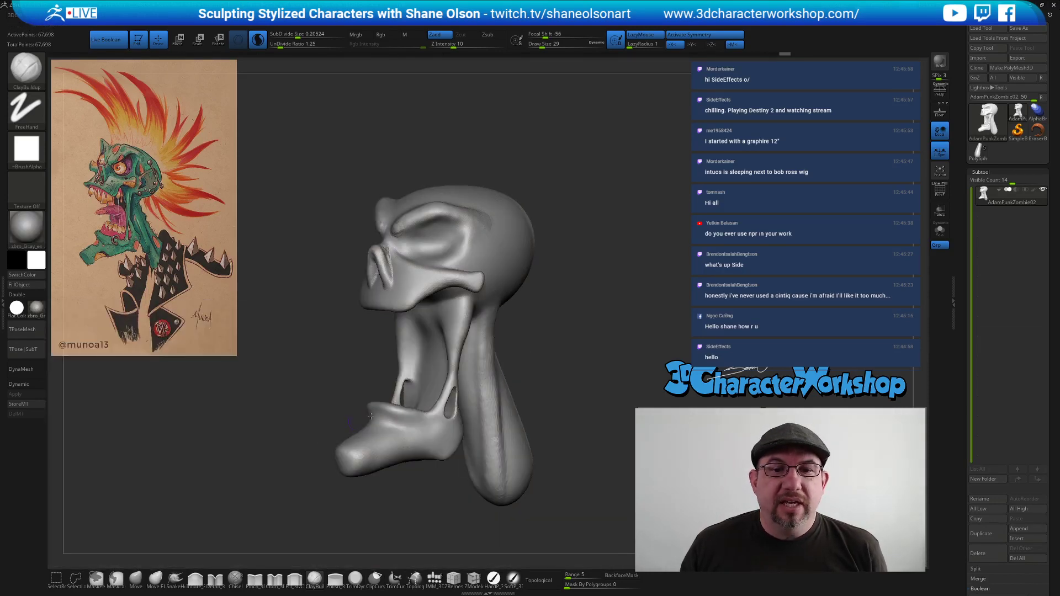
Refine the nose ridge and smooth the area between the nose and the brow.
mouse_move(587, 330)
left_mouse_down()
mouse_move(596, 333)
mouse_move(574, 331)
mouse_move(570, 305)
mouse_move(525, 325)
left_mouse_up()
mouse_move(359, 393)
right_mouse_down("alt")
mouse_move(358, 412)
mouse_move(421, 354)
right_mouse_up("alt")
mouse_move(401, 301)
right_mouse_down("alt")
mouse_move(404, 326)
mouse_move(405, 189)
mouse_move(402, 221)
right_mouse_up("alt")
mouse_move(366, 351)
left_mouse_down()
mouse_move(366, 316)
mouse_move(372, 347)
mouse_move(386, 327)
mouse_move(375, 330)
left_mouse_up()
mouse_move(424, 336)
right_mouse_down()
mouse_move(446, 326)
mouse_move(431, 324)
mouse_move(432, 308)
mouse_move(407, 284)
right_mouse_up()
mouse_move(399, 283)
left_mouse_down("shift")
mouse_move(375, 276)
mouse_move(451, 248)
left_mouse_up("shift")
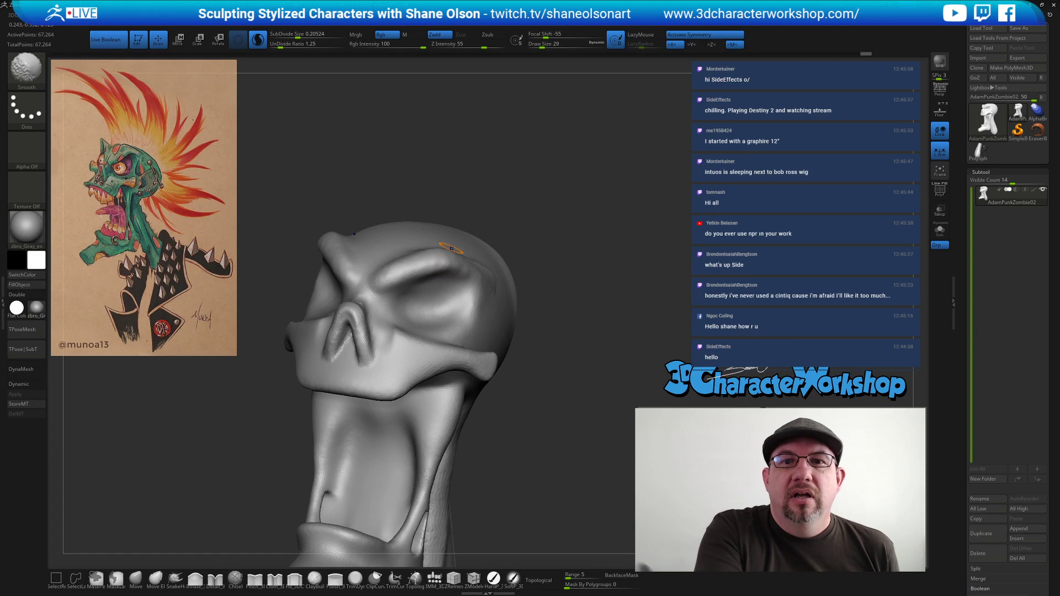
Set the Smooth brush's Z Intensity to 13 and soften the nose ridge.
left_click_drag(483, 46, 458, 46, "shift")
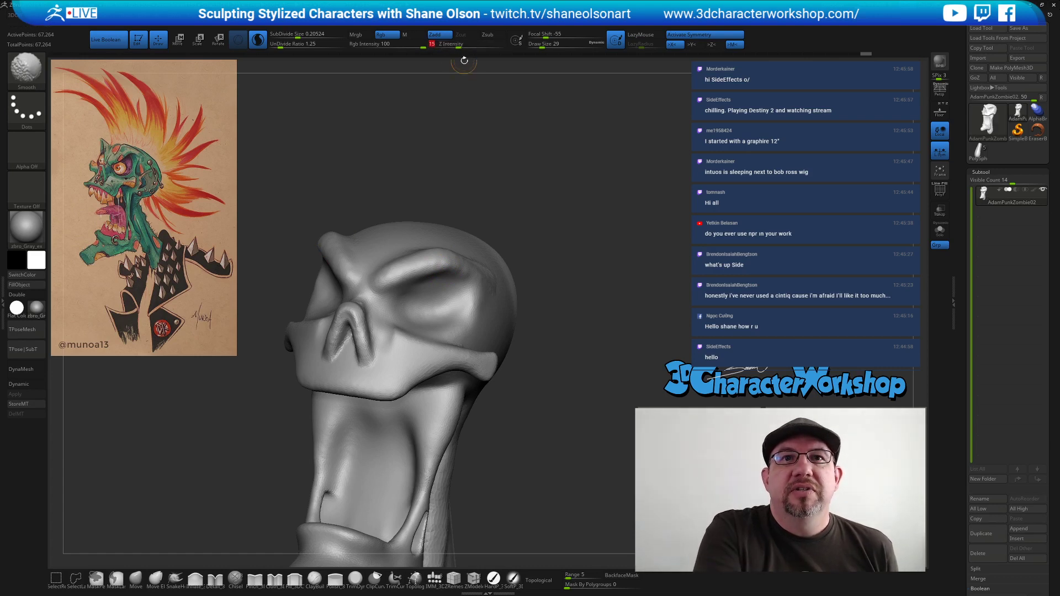
right_click_drag(547, 360, 545, 386)
left_click_drag(368, 324, 377, 347, "shift")
mouse_move(374, 336)
right_mouse_down("alt")
mouse_move(377, 301)
mouse_move(391, 307)
mouse_move(380, 319)
right_mouse_up("alt")
Reduce the ClayBuildup draw size to 8 and sculpt a small nasal spine just below the nose opening.
key("s")
left_click_drag(358, 353, 355, 353)
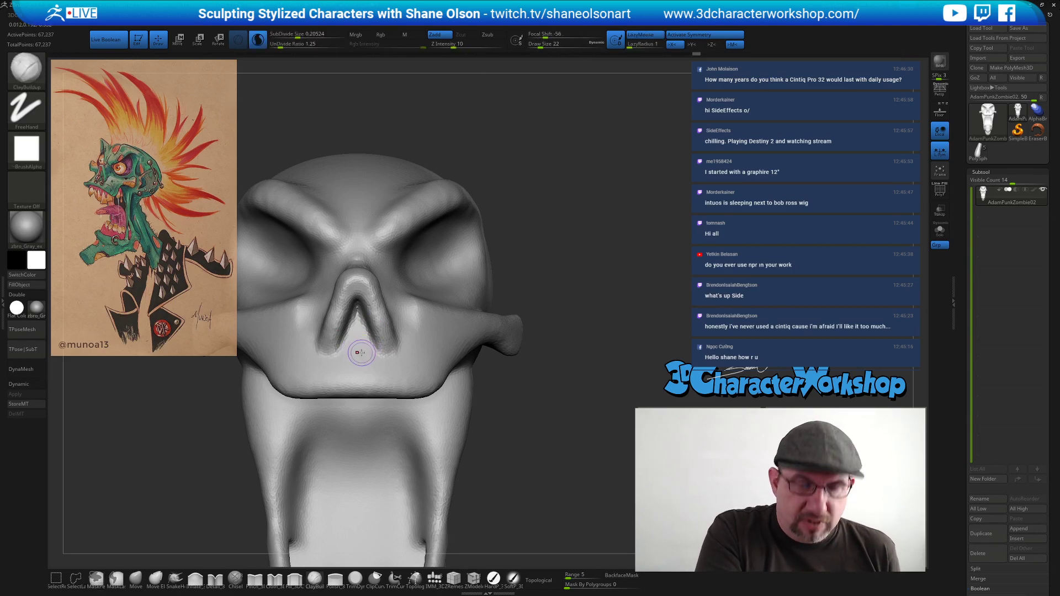
key("s")
left_click_drag(362, 357, 359, 355)
mouse_move(365, 354)
right_mouse_down()
mouse_move(436, 336)
mouse_move(375, 349)
mouse_move(396, 340)
right_mouse_up()
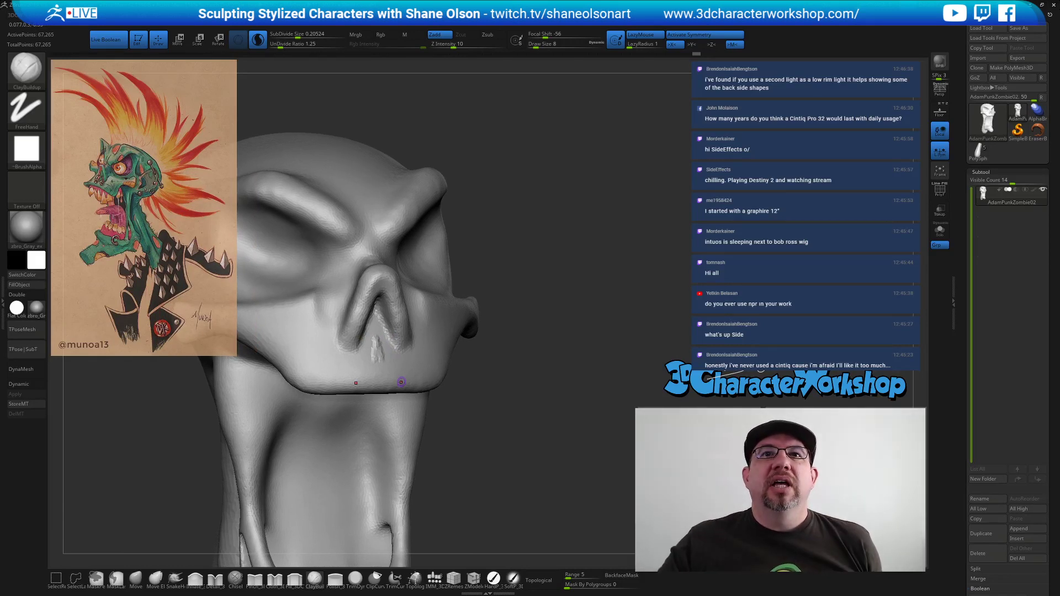
mouse_move(532, 326)
right_mouse_down()
mouse_move(525, 316)
mouse_move(538, 381)
mouse_move(558, 392)
right_mouse_up()
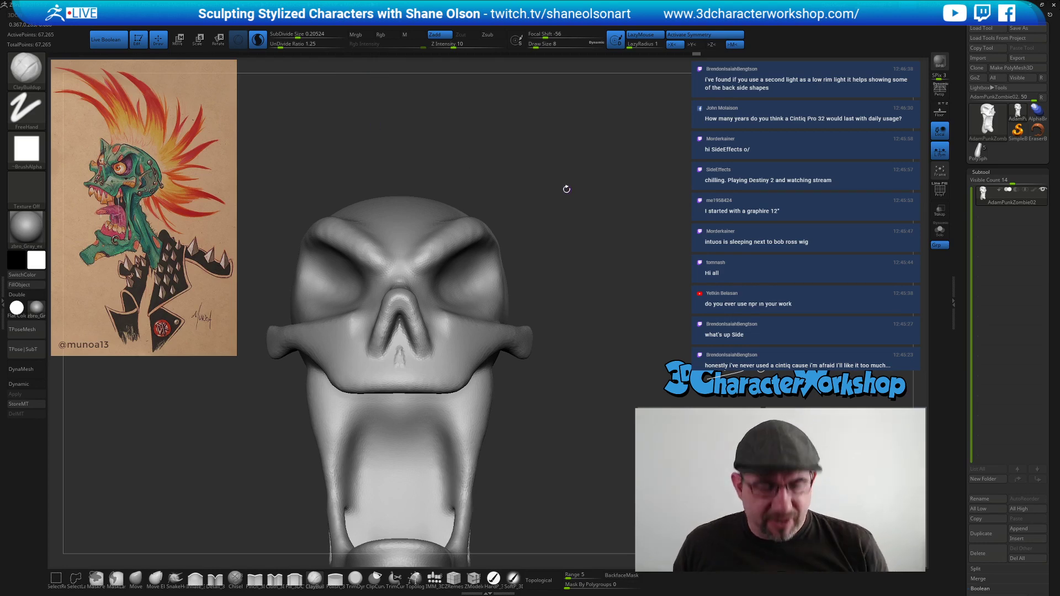
key("m")
left_click(37, 307)
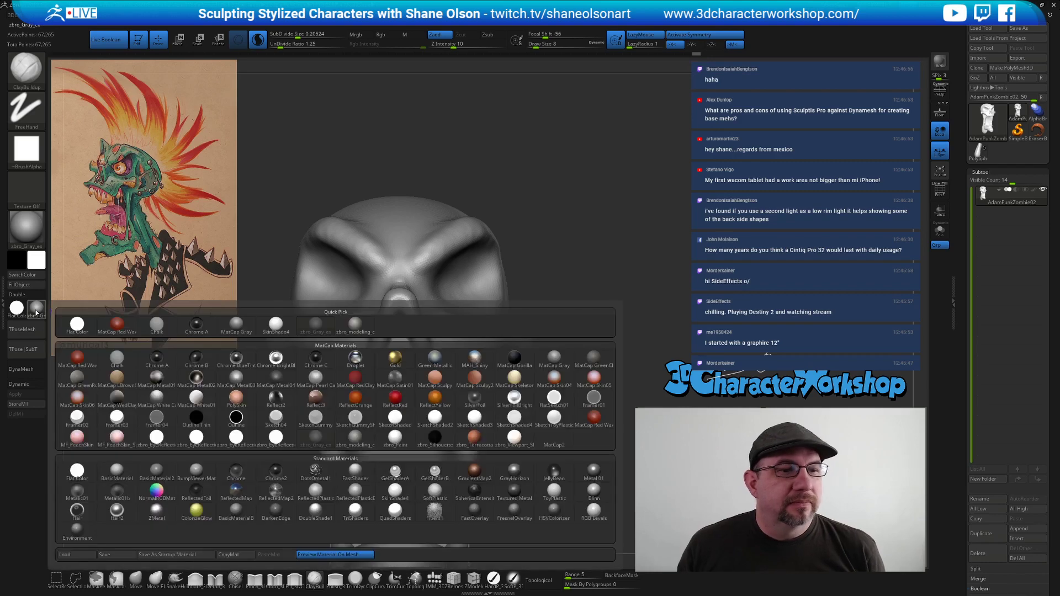
mouse_move(352, 441)
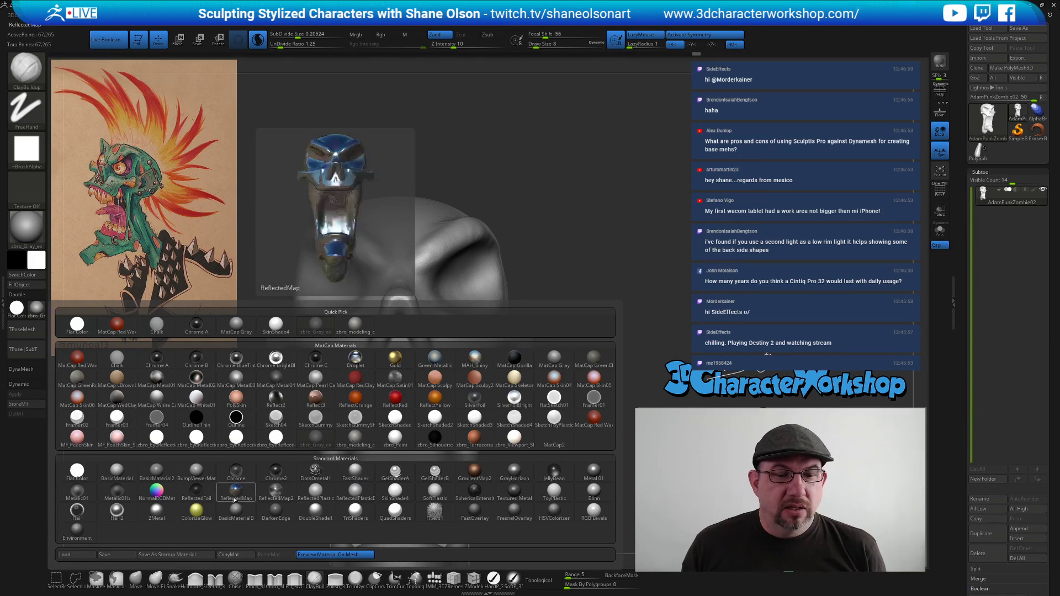
mouse_move(592, 184)
left_mouse_down()
mouse_move(587, 193)
mouse_move(601, 173)
mouse_move(571, 164)
mouse_move(580, 176)
left_mouse_up()
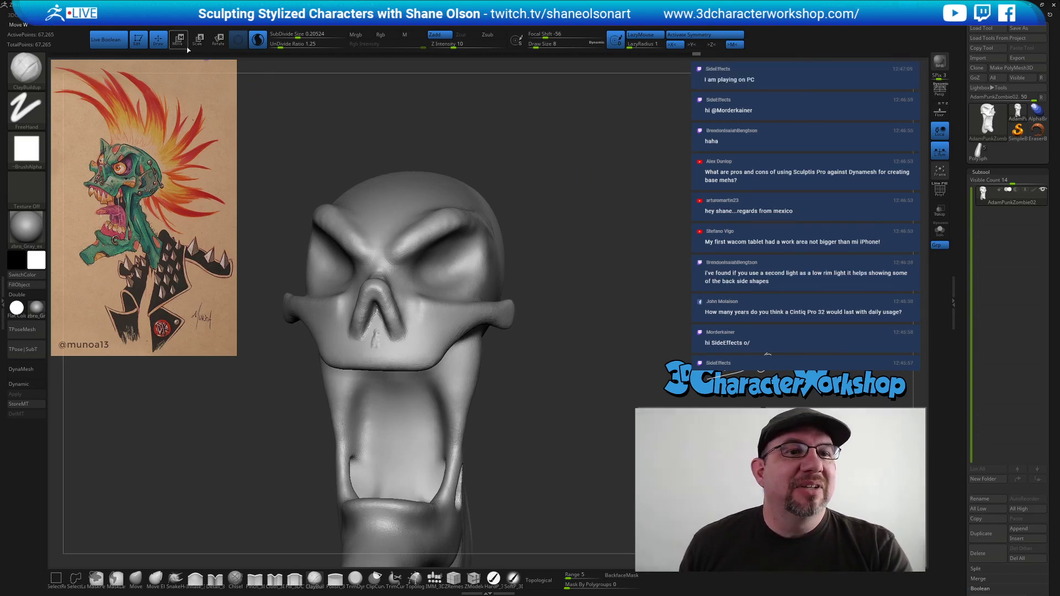
left_click(196, 17)
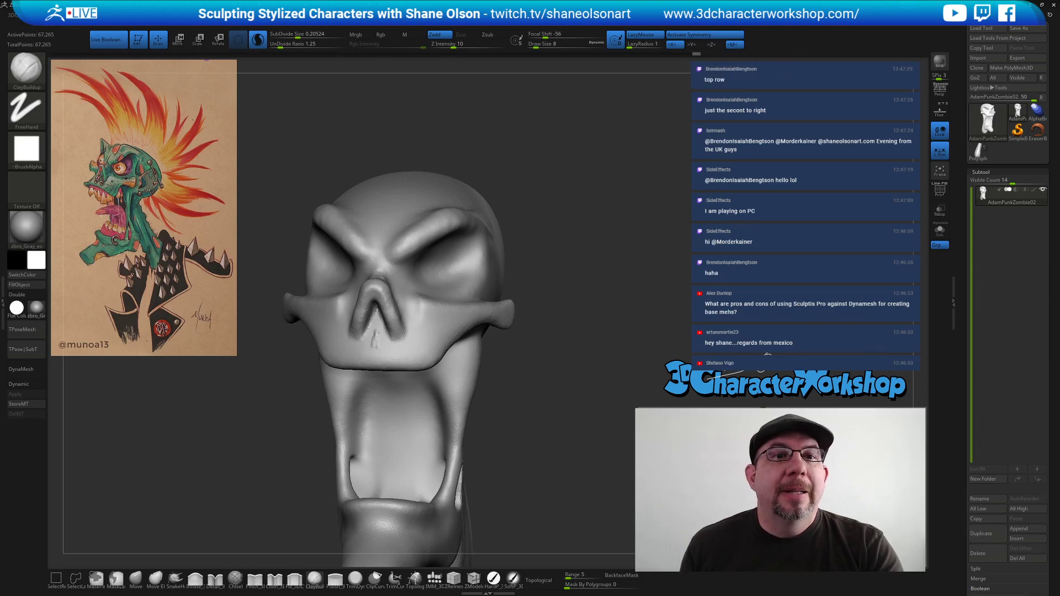
mouse_move(205, 15)
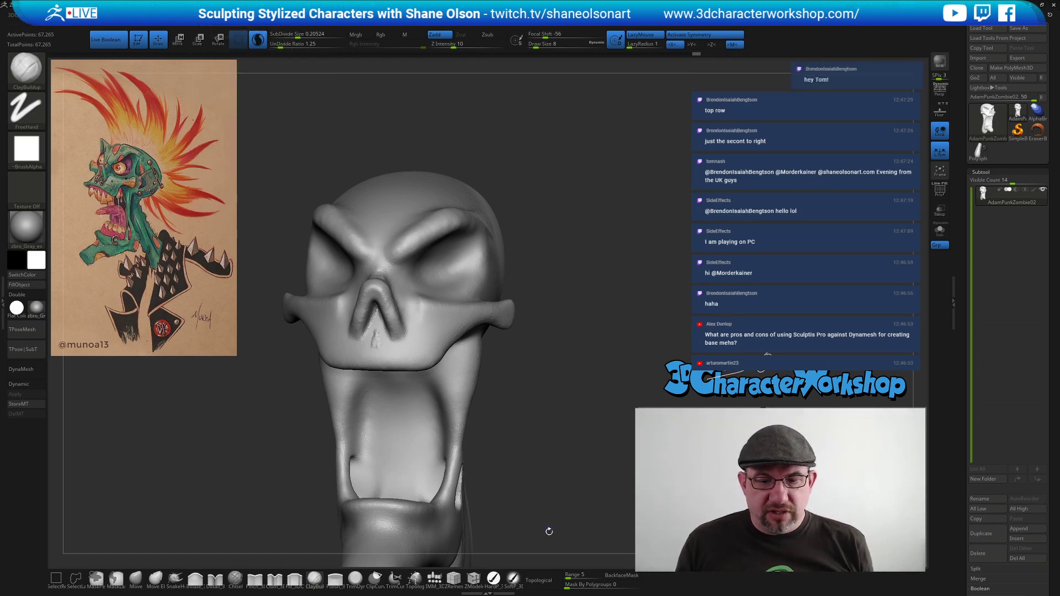
Apply BasicMaterial to the skull and check the shading on the whole model.
left_click(42, 316)
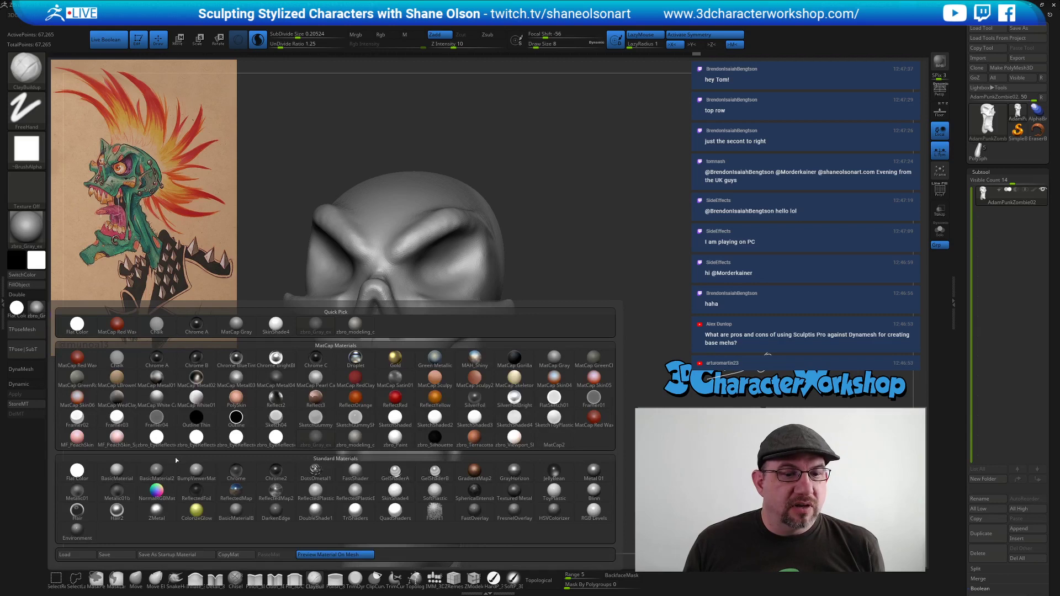
left_click(115, 472)
mouse_move(568, 241)
left_mouse_down("shift")
mouse_move(580, 243)
mouse_move(567, 346)
mouse_move(567, 302)
mouse_move(341, 140)
left_mouse_up("shift")
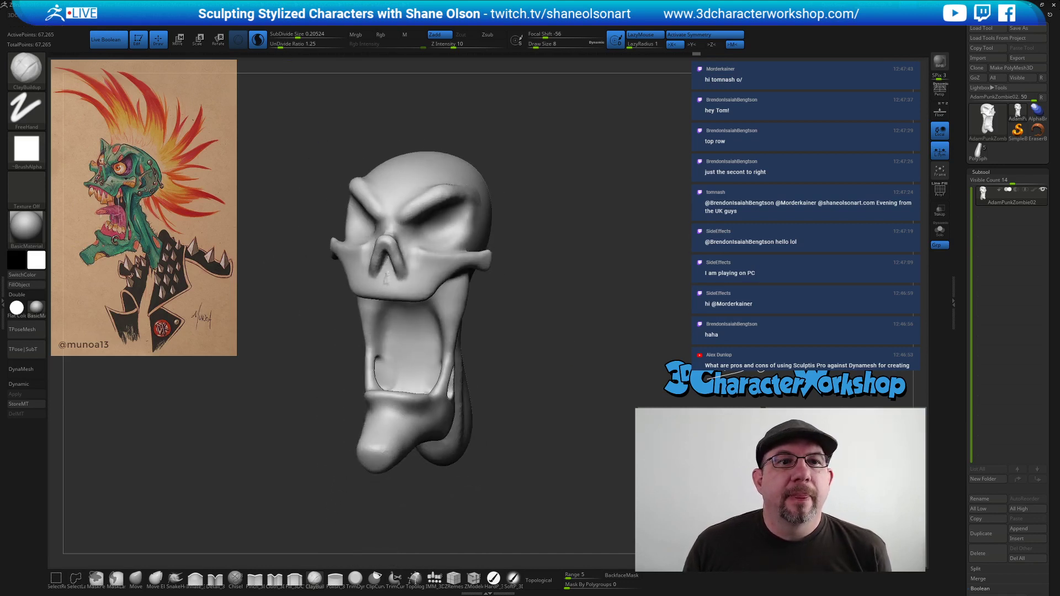
Open the side tray, dock the Light palette in it, and check the lighting on the turned skull.
left_click(3, 132)
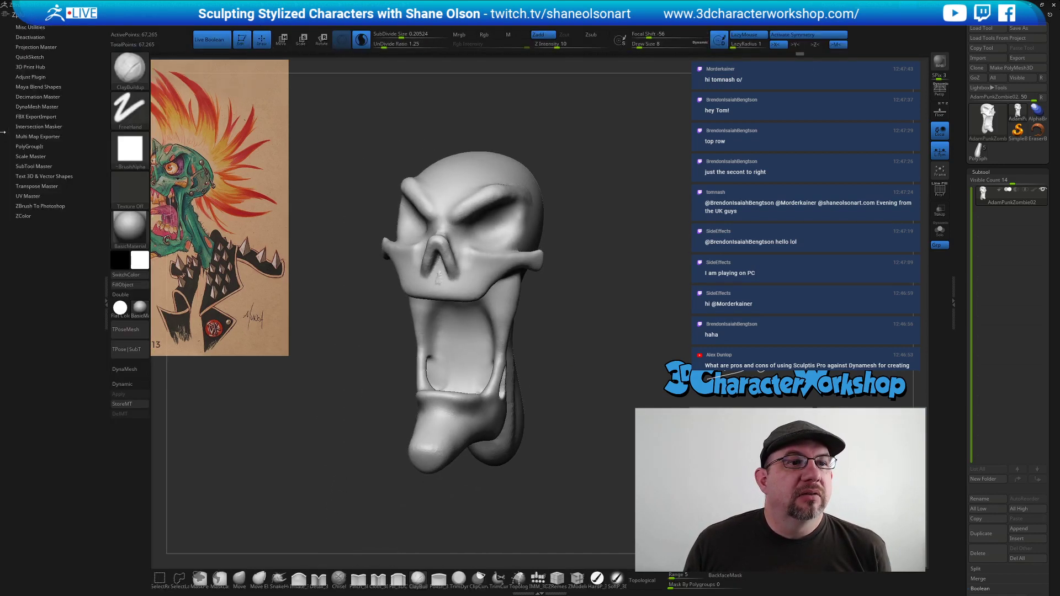
mouse_move(299, 18)
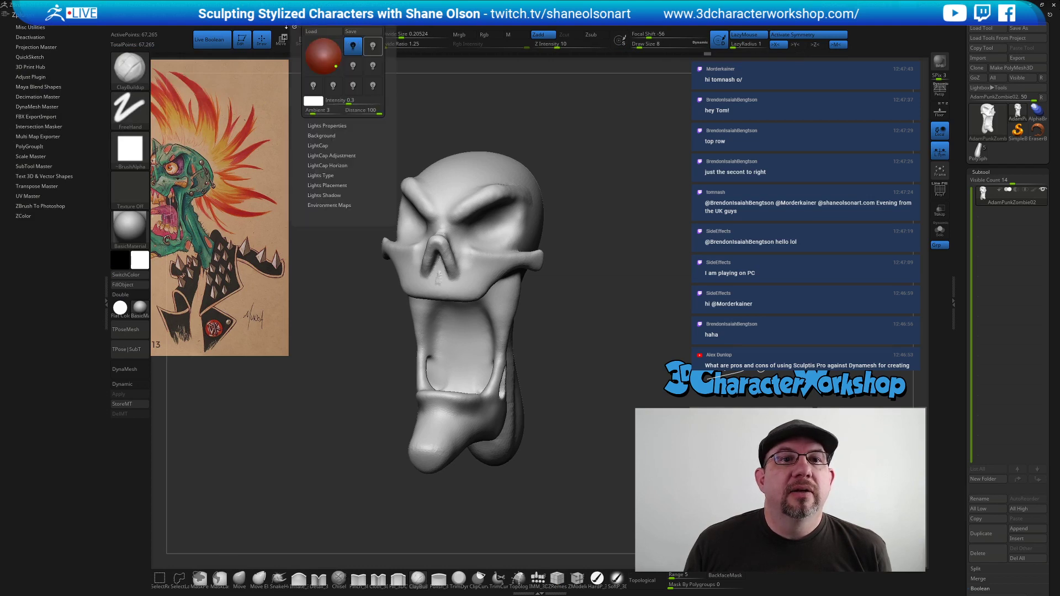
left_click_drag(294, 27, 74, 287)
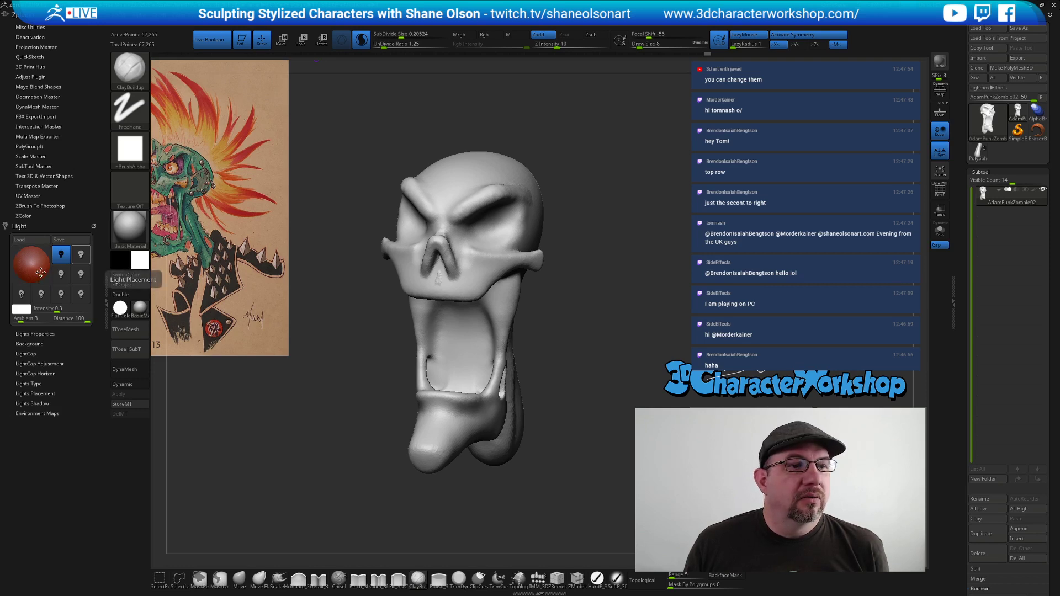
left_click_drag(622, 267, 563, 427)
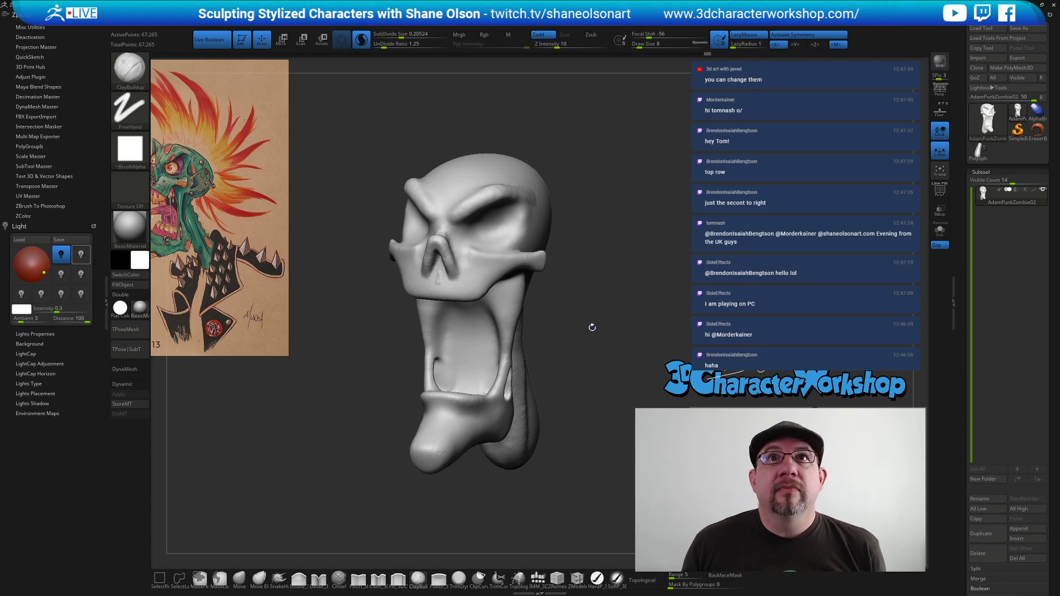
Apply BasicMaterial to the skull again and reposition the first light toward the upper left of the light sphere.
left_click(139, 311)
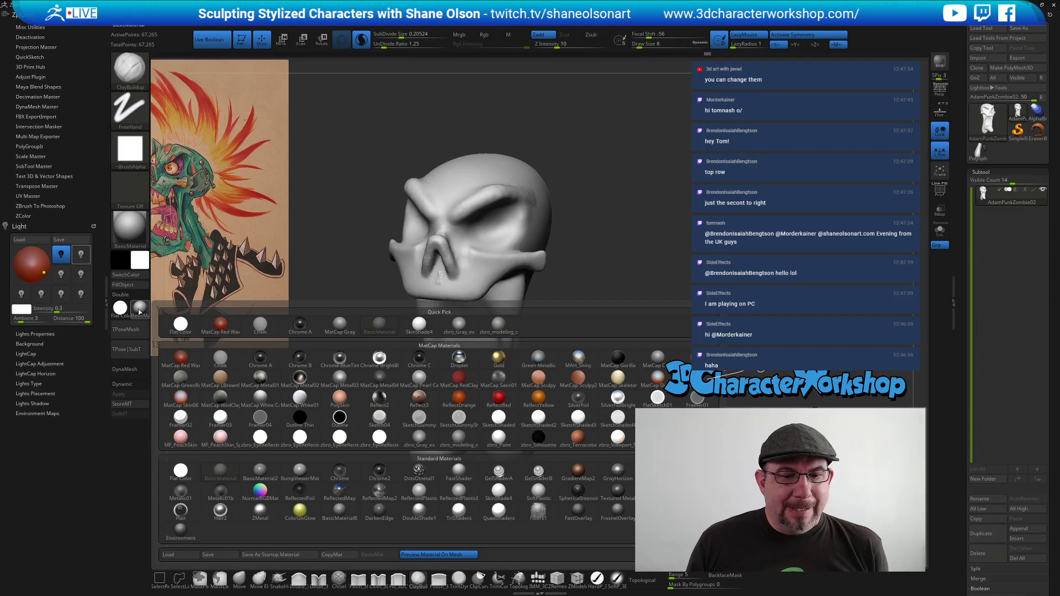
mouse_move(228, 473)
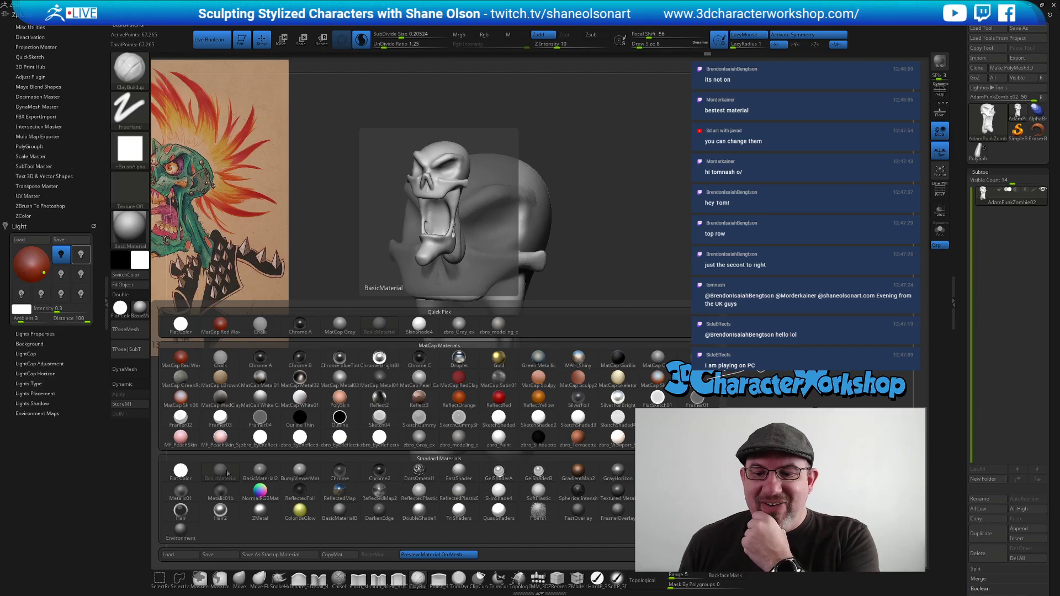
left_click(235, 471)
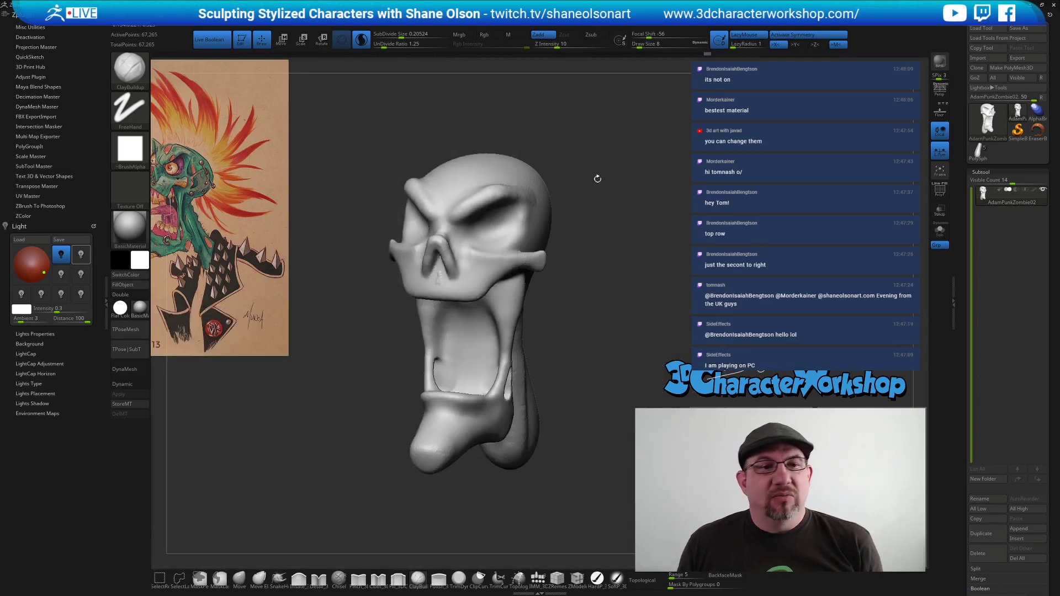
left_click(27, 264)
left_click_drag(27, 264, 26, 258)
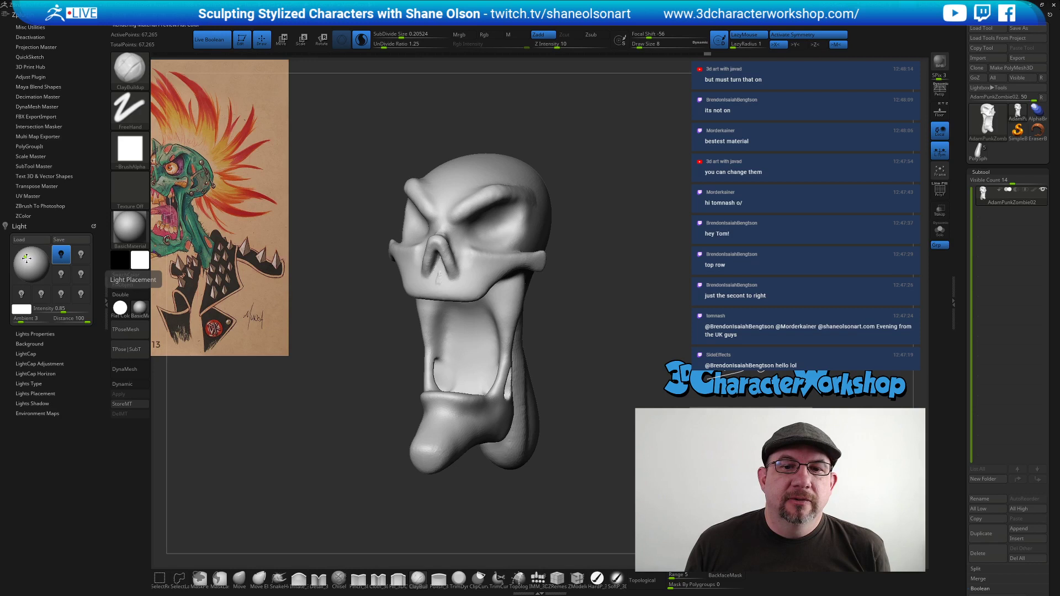
Switch on the second light with an intensity of 0.33735 and give it a saturated blue colour.
left_click(82, 256)
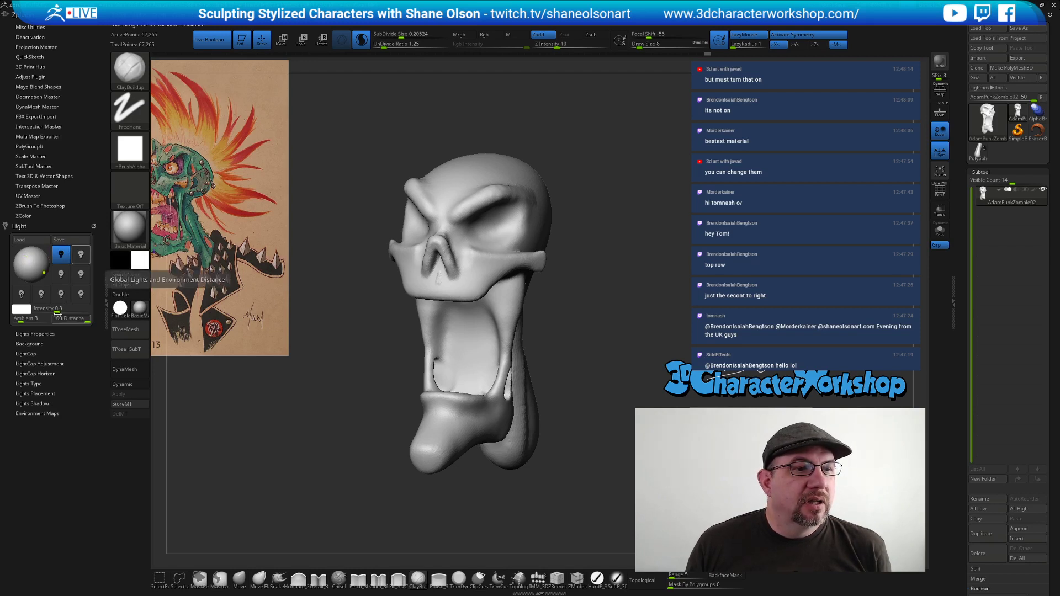
left_click_drag(64, 310, 56, 309)
left_click(82, 256)
left_click(21, 309)
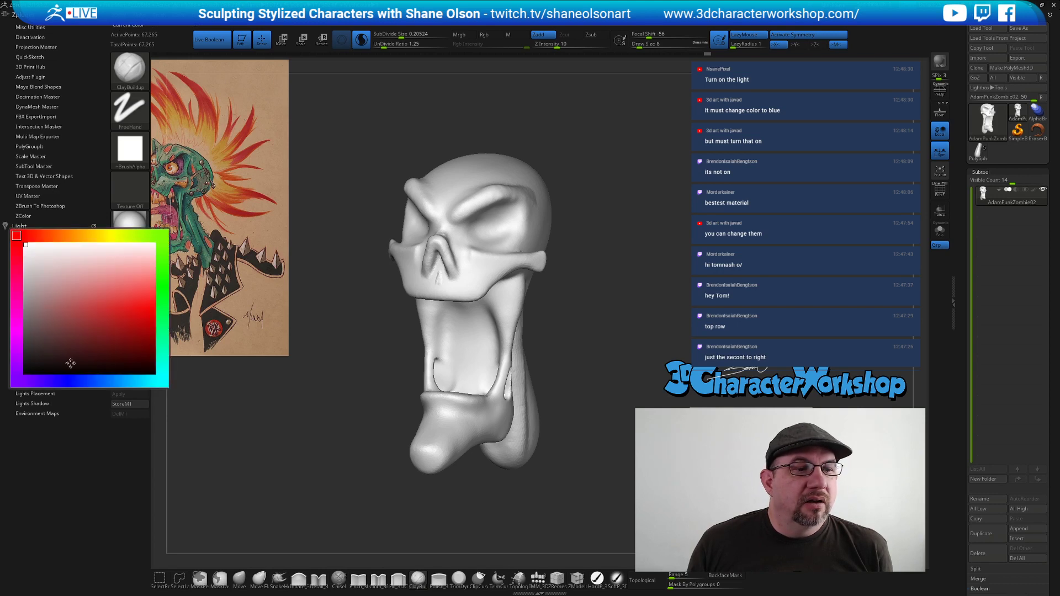
left_click(79, 380)
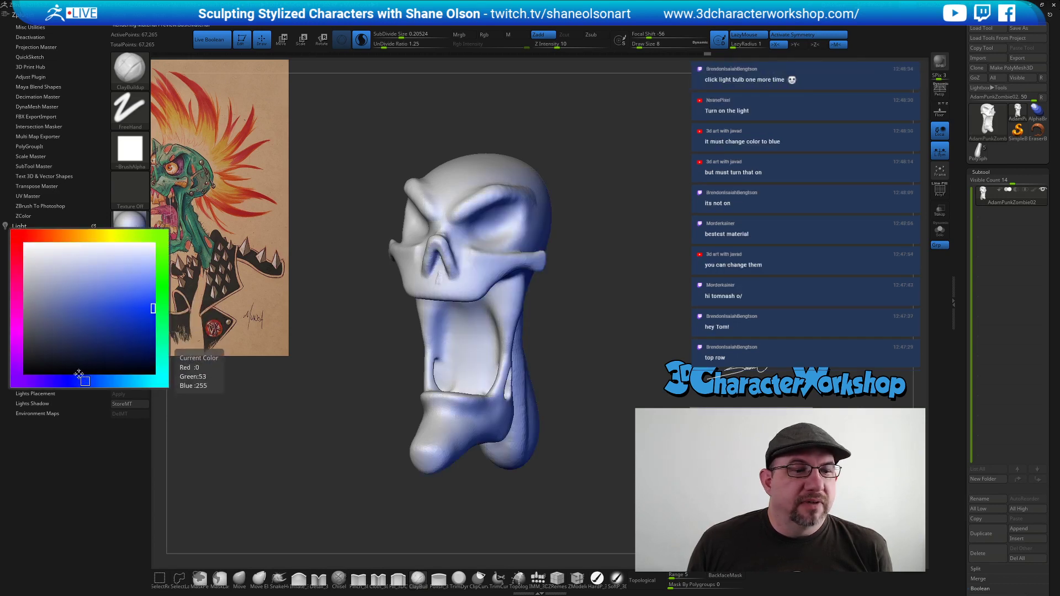
left_click(112, 382)
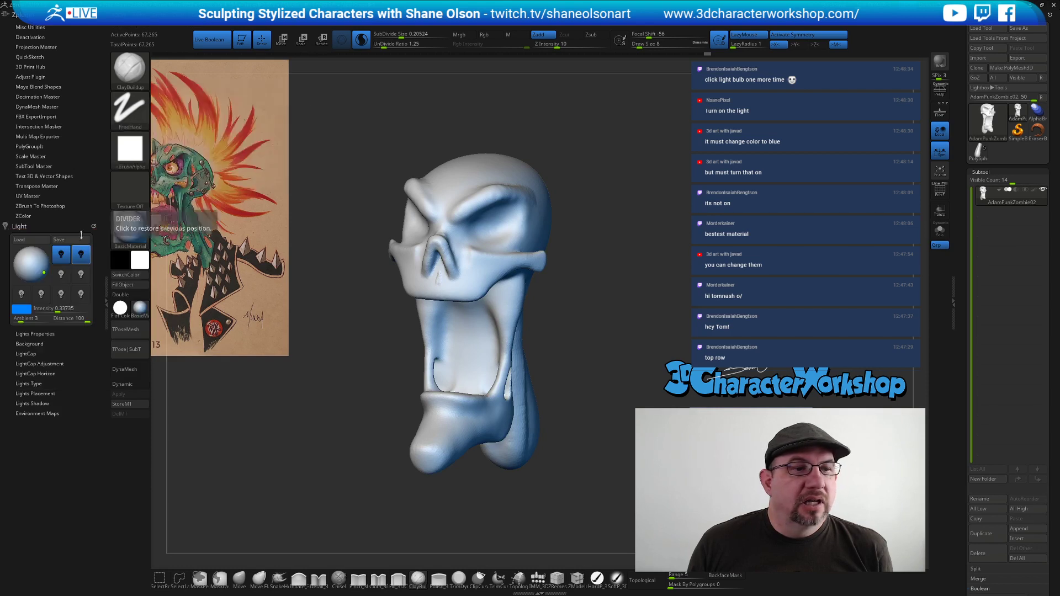
Move the blue light to the lower-right edge of the light sphere and raise its intensity to 1.1267.
left_click(44, 272)
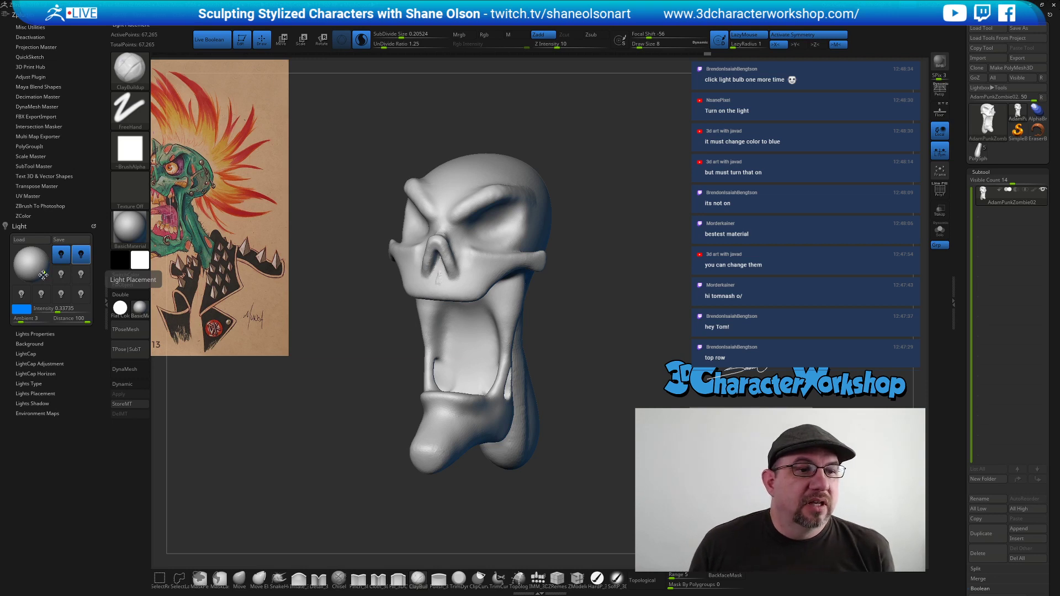
left_click(43, 273)
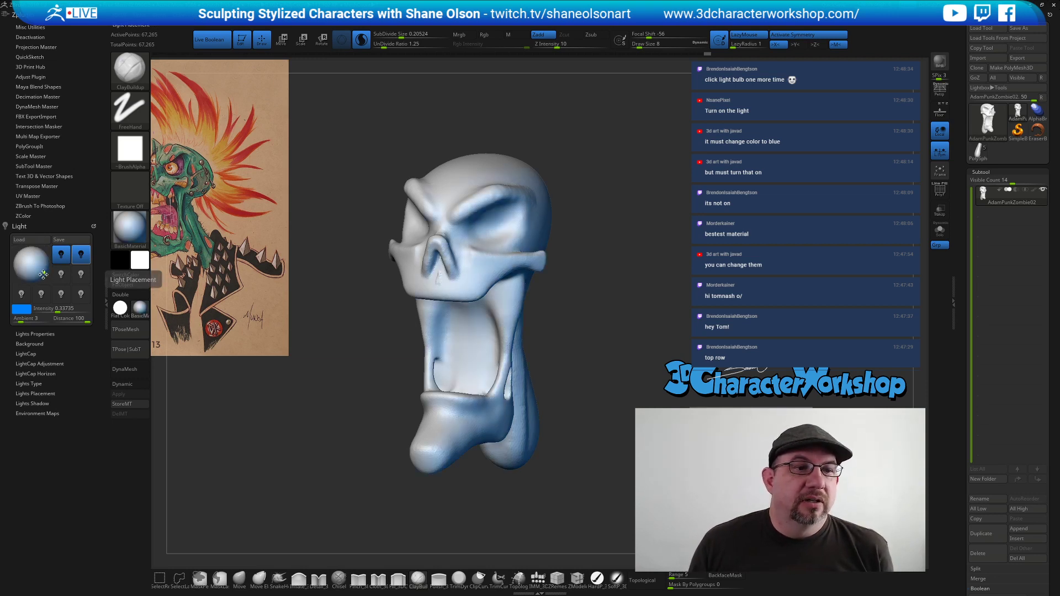
left_click_drag(42, 273, 49, 274)
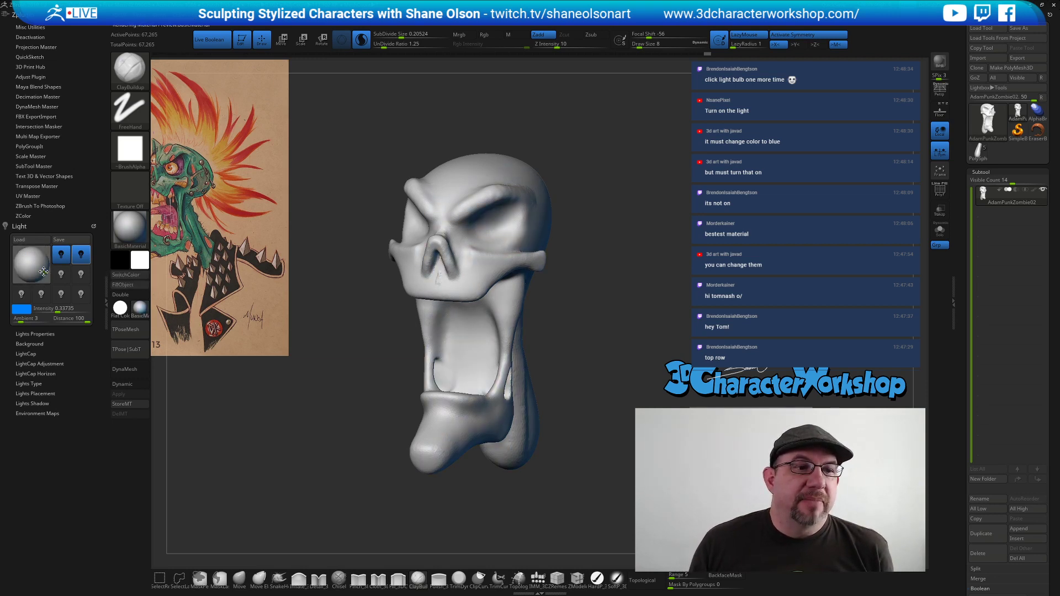
left_click(66, 311)
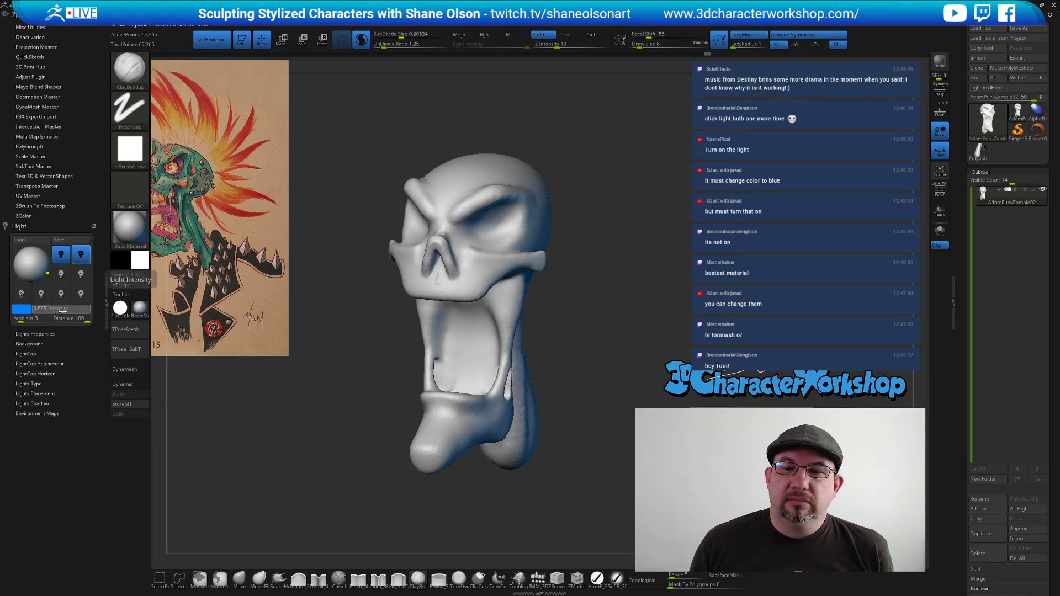
Soften the second light's colour to a pale blue and shift its placement so it rims the back of the skull.
left_click(22, 309)
left_click(60, 274)
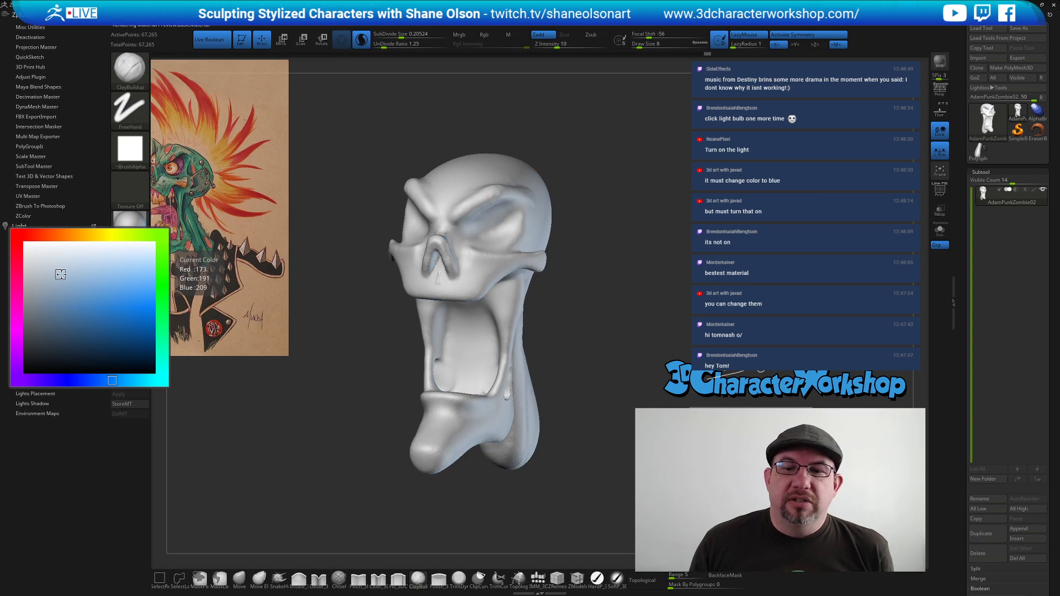
left_click(89, 282)
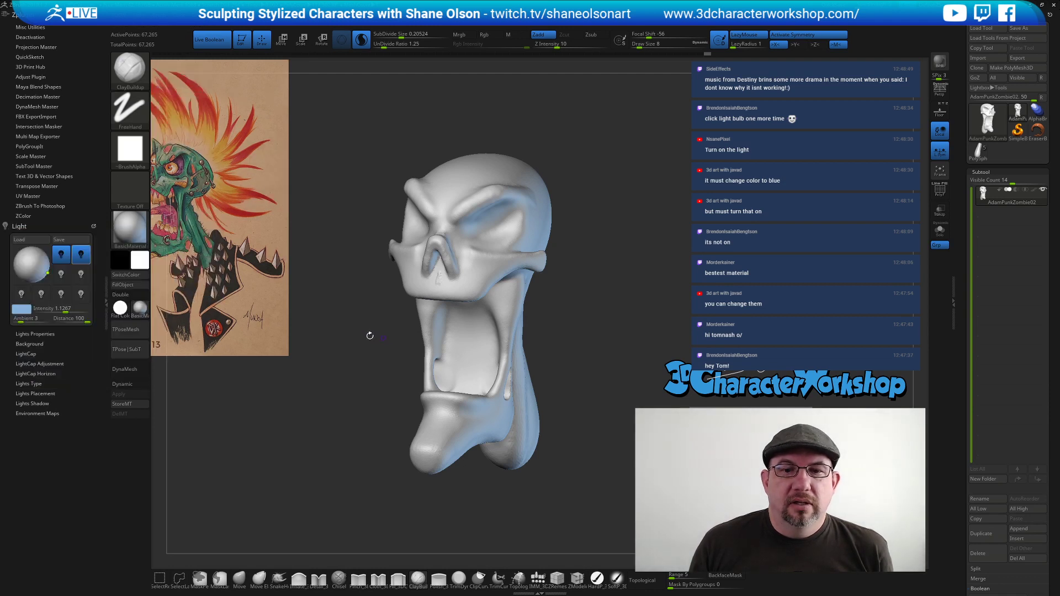
left_click_drag(47, 272, 44, 271)
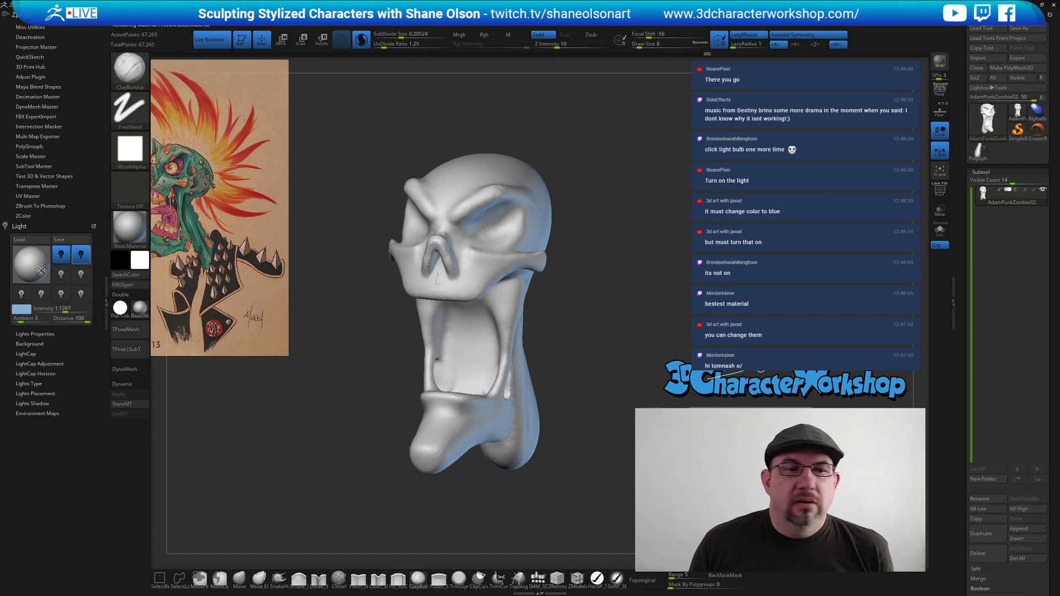
left_click(41, 271)
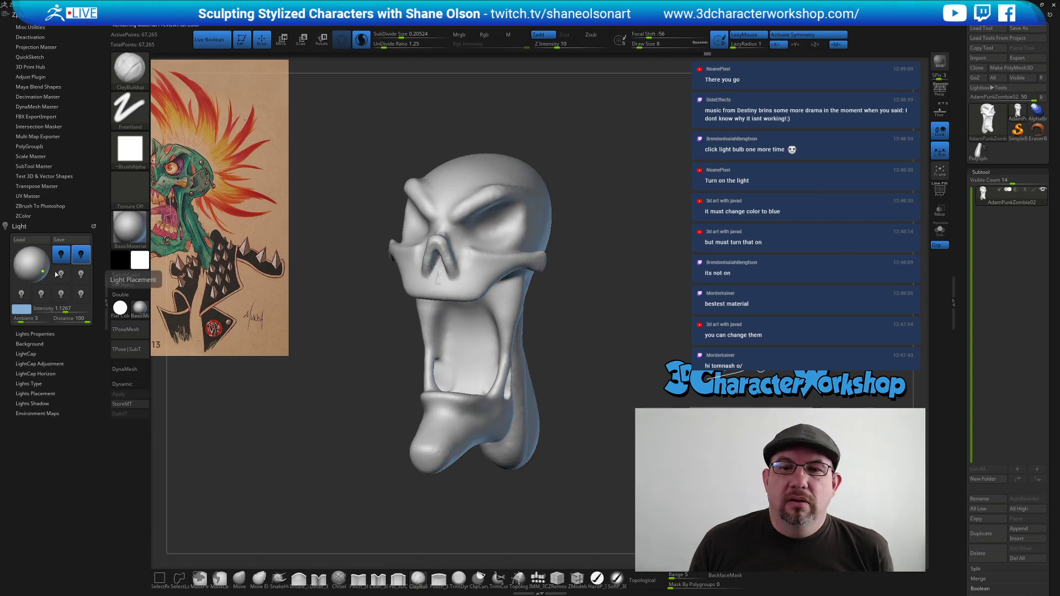
mouse_move(640, 315)
left_mouse_down()
mouse_move(663, 306)
mouse_move(630, 305)
mouse_move(686, 279)
mouse_move(646, 287)
mouse_move(635, 275)
mouse_move(664, 308)
mouse_move(612, 295)
mouse_move(625, 302)
left_mouse_up()
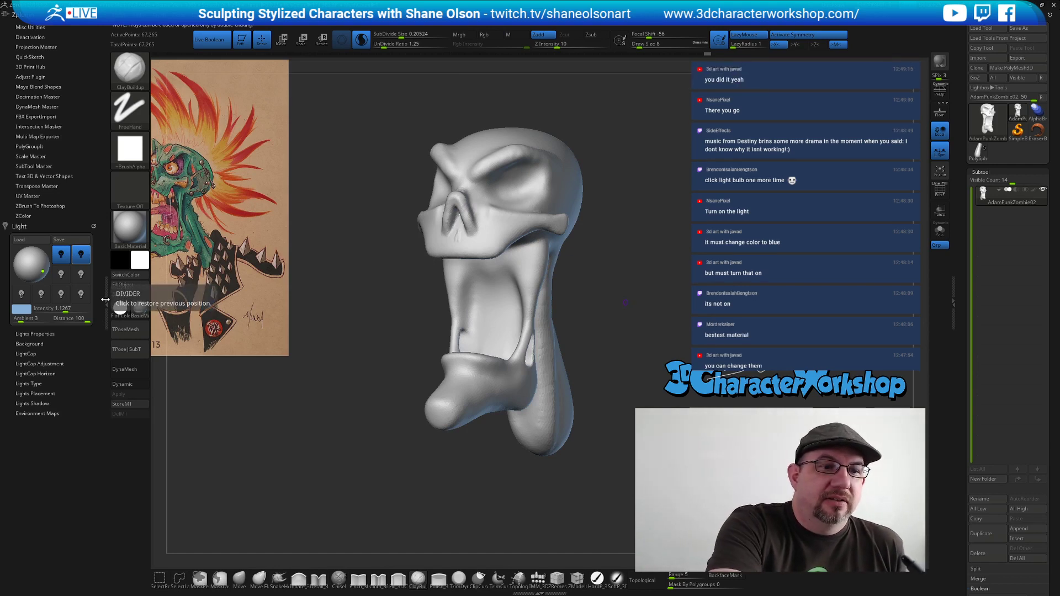
Raise the pale blue light's intensity to 1.70788, close the side tray and check the lighting from the front and side.
left_click_drag(56, 309, 68, 312)
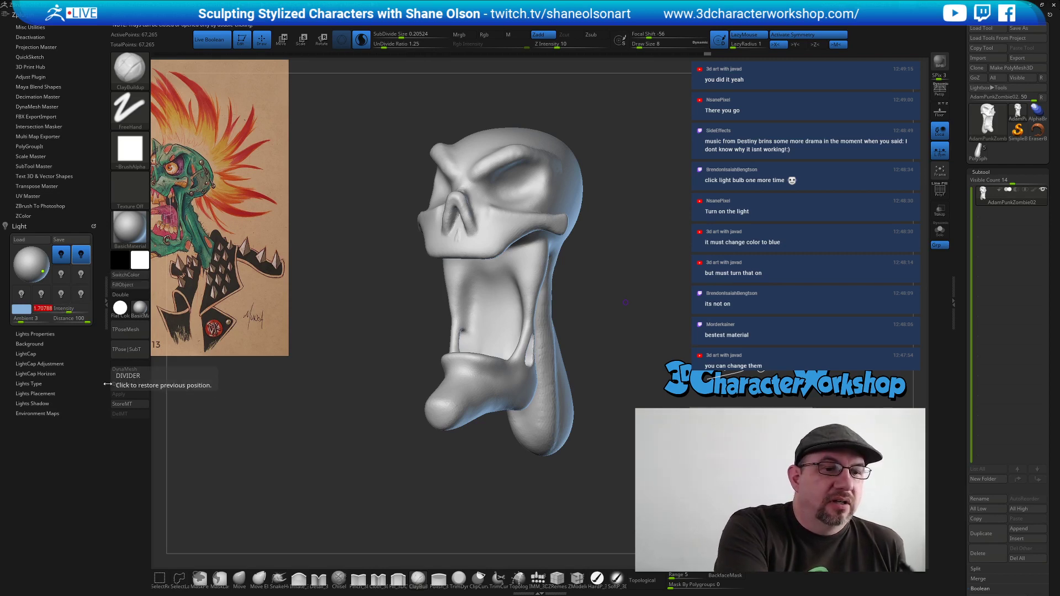
double_click(107, 299)
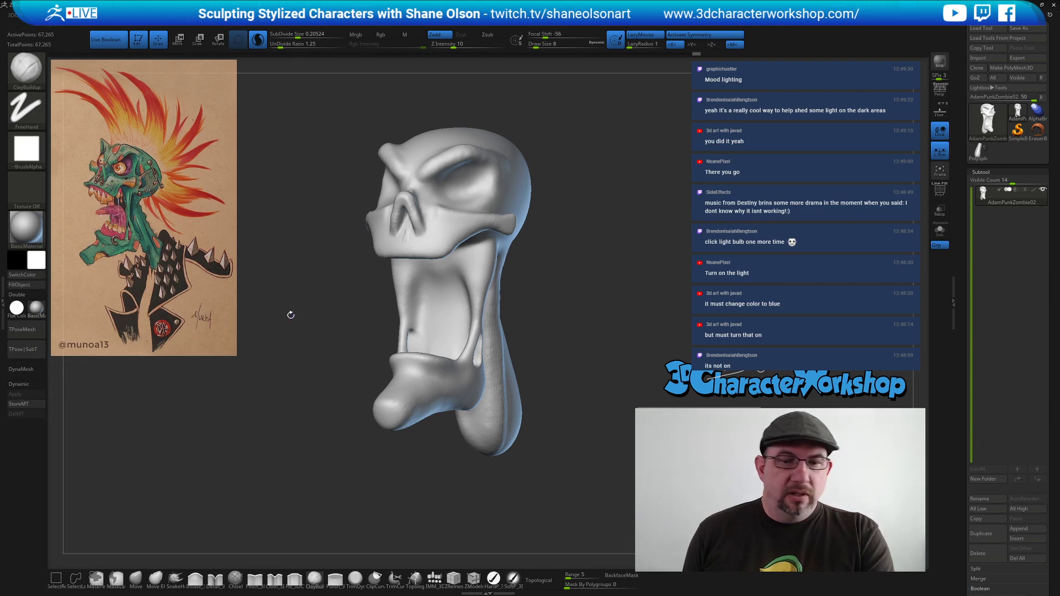
left_click_drag(289, 359, 295, 364)
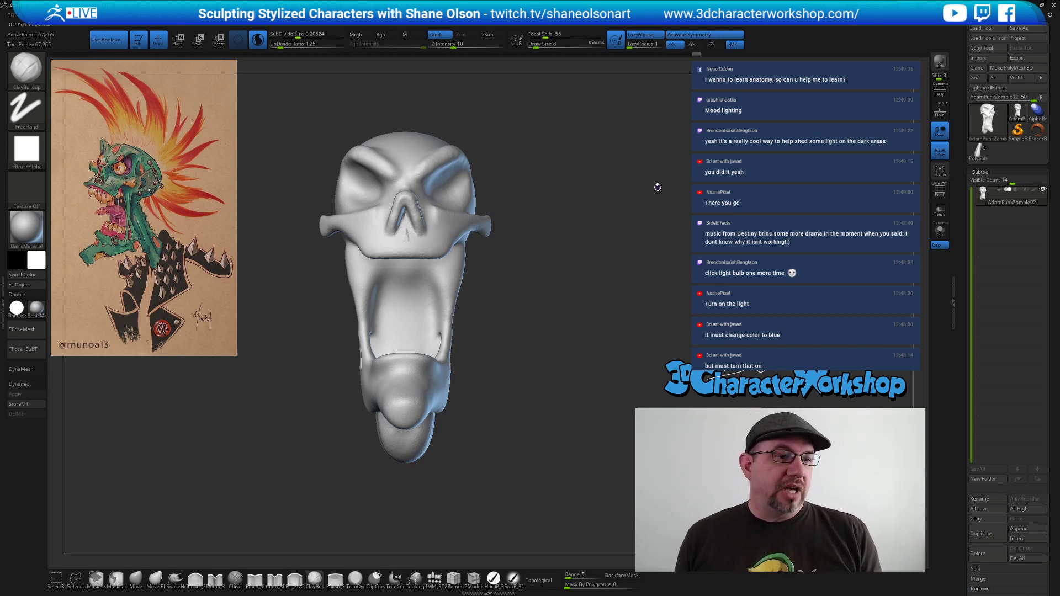
mouse_move(660, 252)
left_mouse_down()
mouse_move(610, 276)
mouse_move(611, 298)
mouse_move(620, 296)
mouse_move(563, 333)
mouse_move(585, 336)
mouse_move(563, 398)
mouse_move(565, 307)
mouse_move(560, 316)
mouse_move(637, 320)
mouse_move(629, 339)
mouse_move(609, 312)
mouse_move(583, 314)
left_mouse_up()
right_click(628, 340)
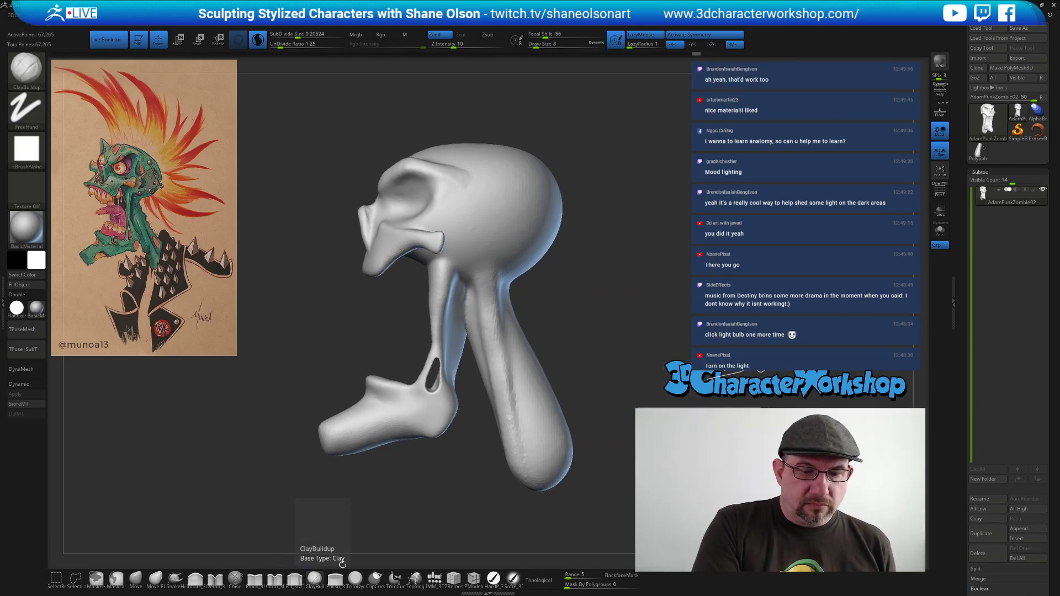
Set the ClayBuildup draw size to 35, reduce ObjShadow to 0 and check the skull's shading from several angles.
left_click(313, 578)
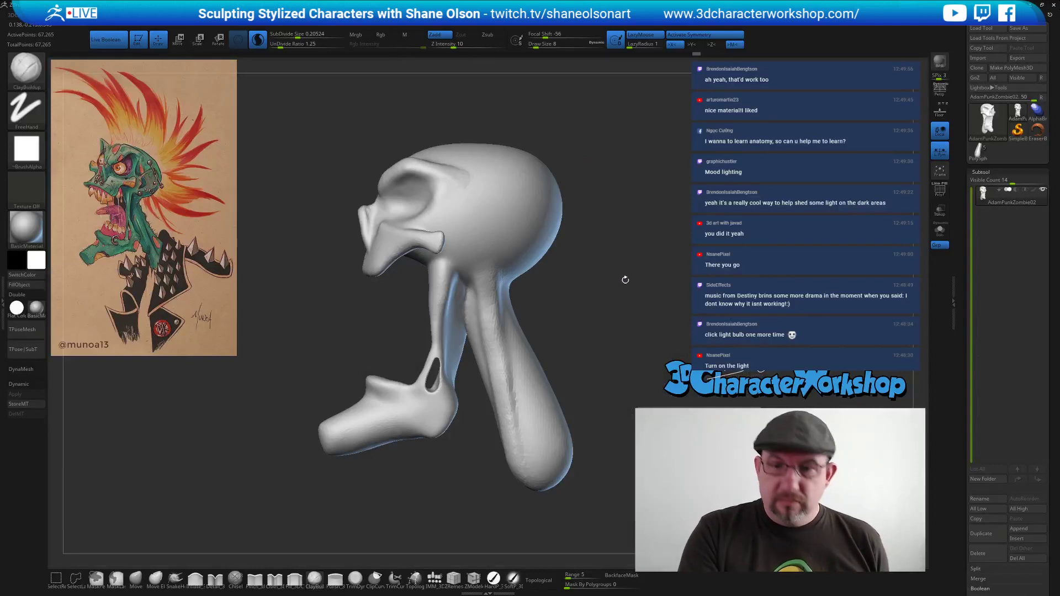
left_click_drag(610, 287, 520, 316, "alt")
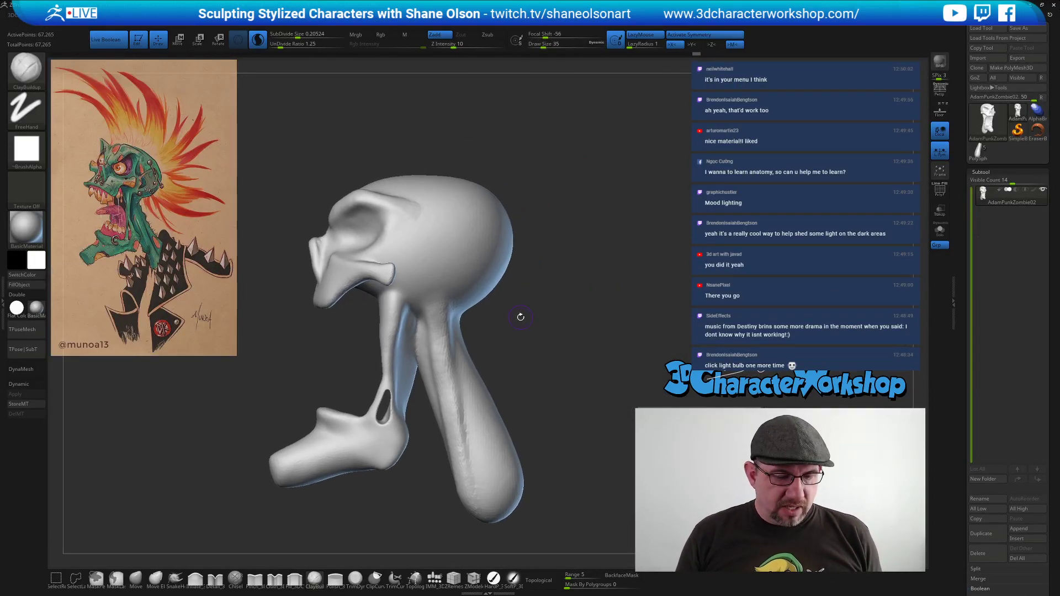
key("space")
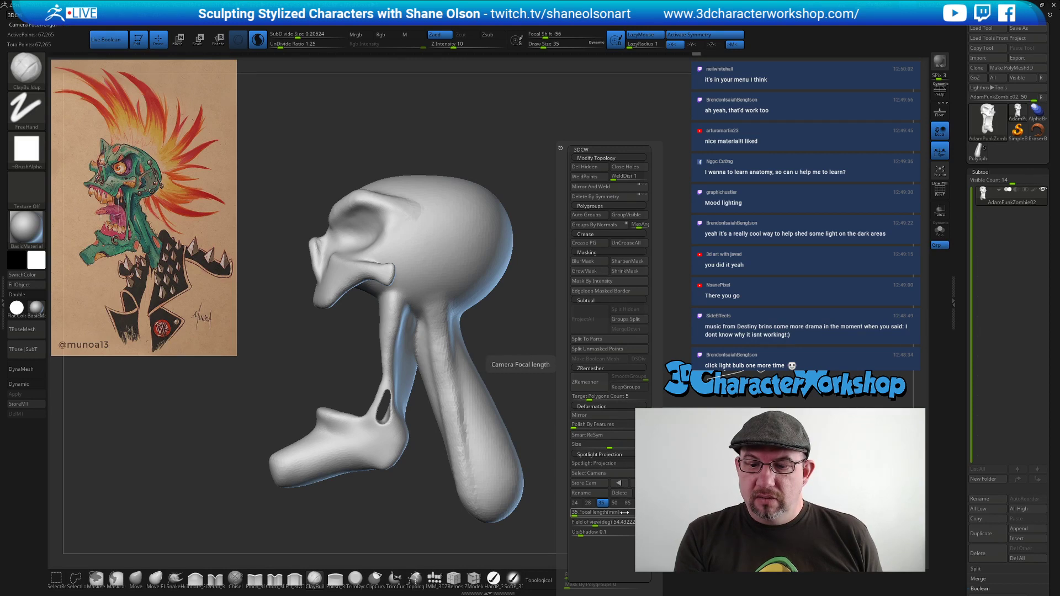
mouse_move(590, 532)
left_mouse_down()
mouse_move(573, 533)
mouse_move(617, 532)
mouse_move(583, 533)
left_mouse_up()
left_click(589, 535)
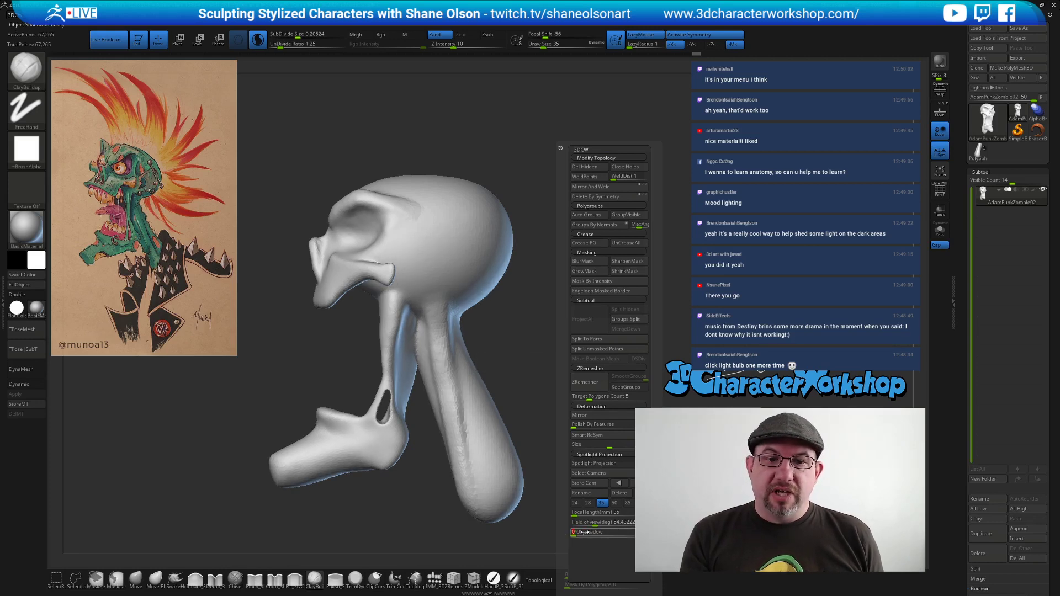
left_click_drag(588, 329, 606, 317)
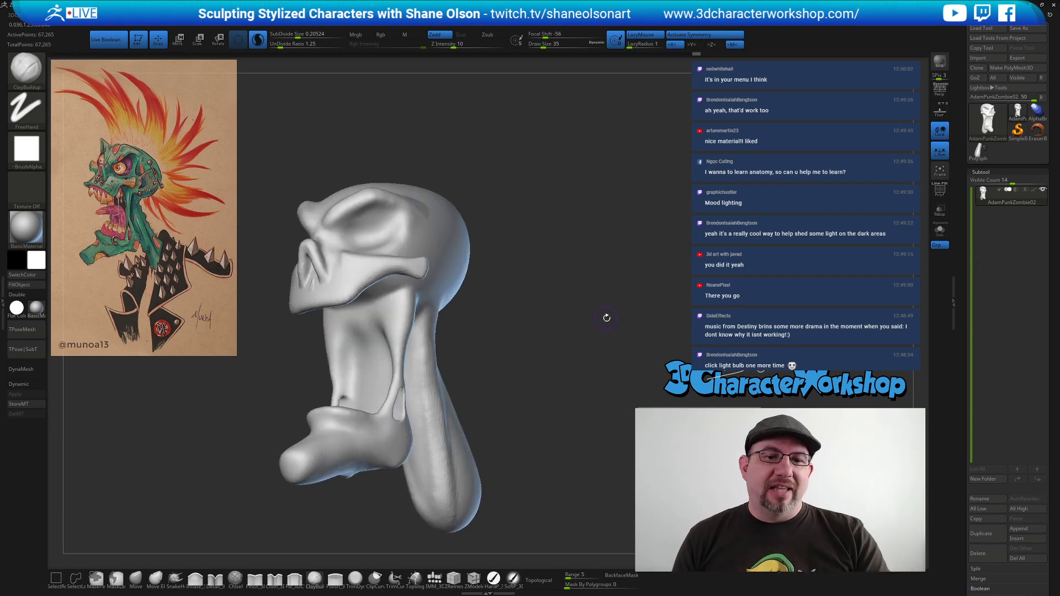
mouse_move(502, 429)
left_mouse_down()
mouse_move(537, 357)
mouse_move(533, 383)
mouse_move(562, 346)
left_mouse_up()
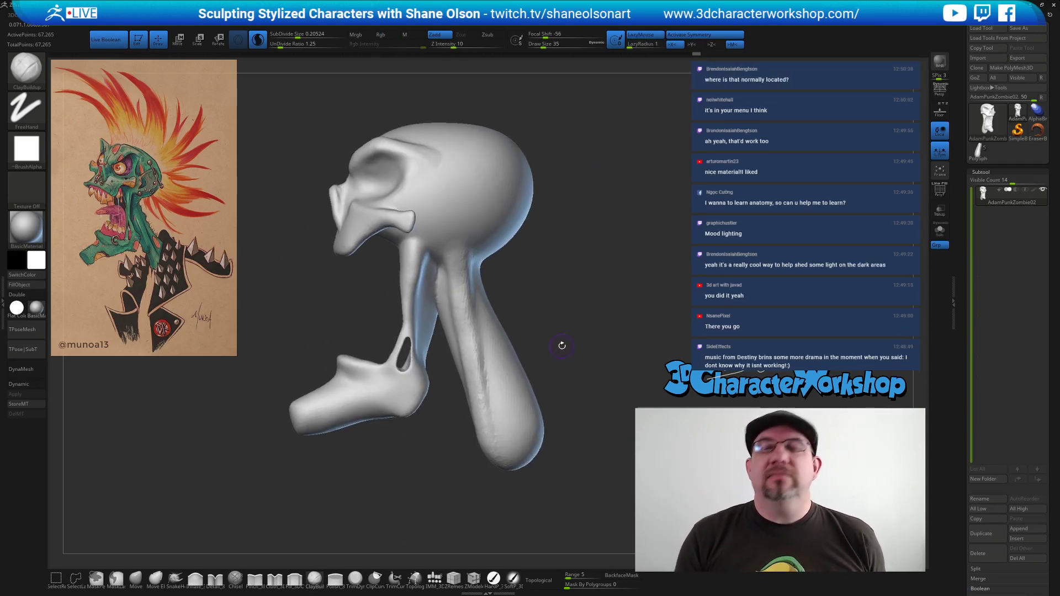
key("space")
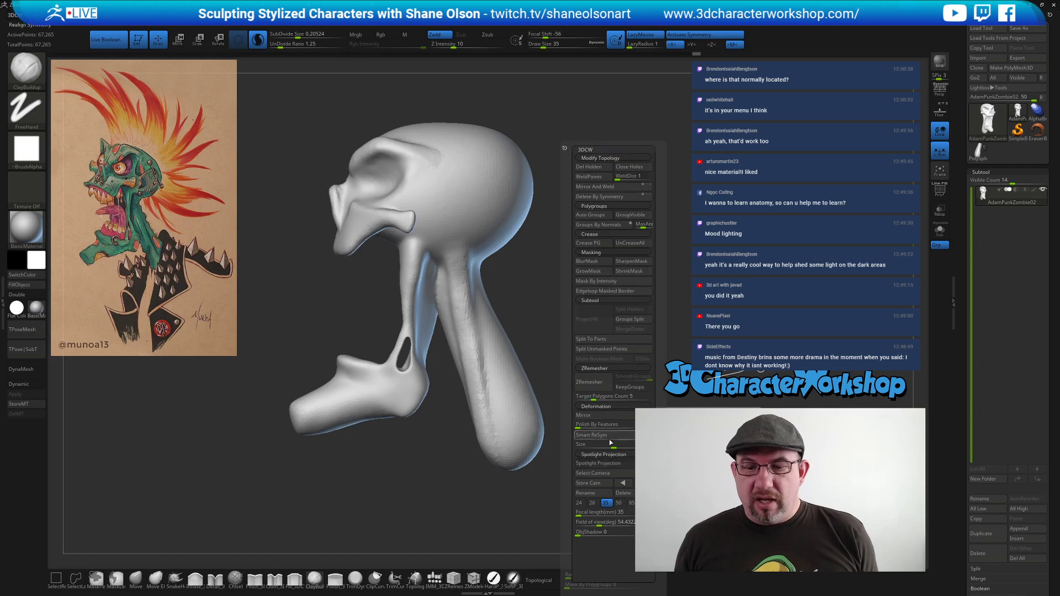
key("ctrl")
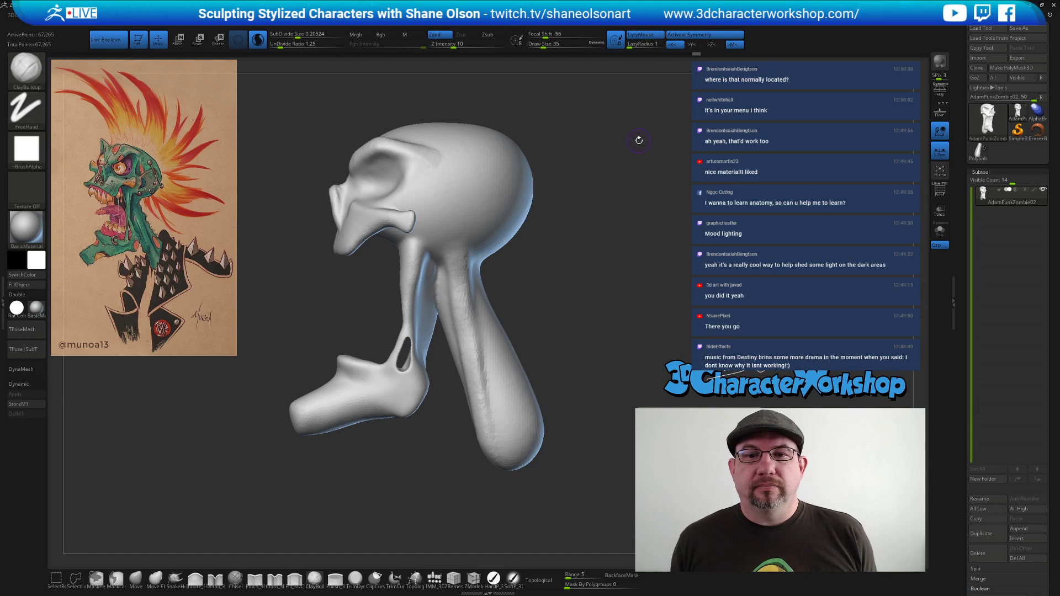
left_click_drag(567, 319, 559, 322, "alt")
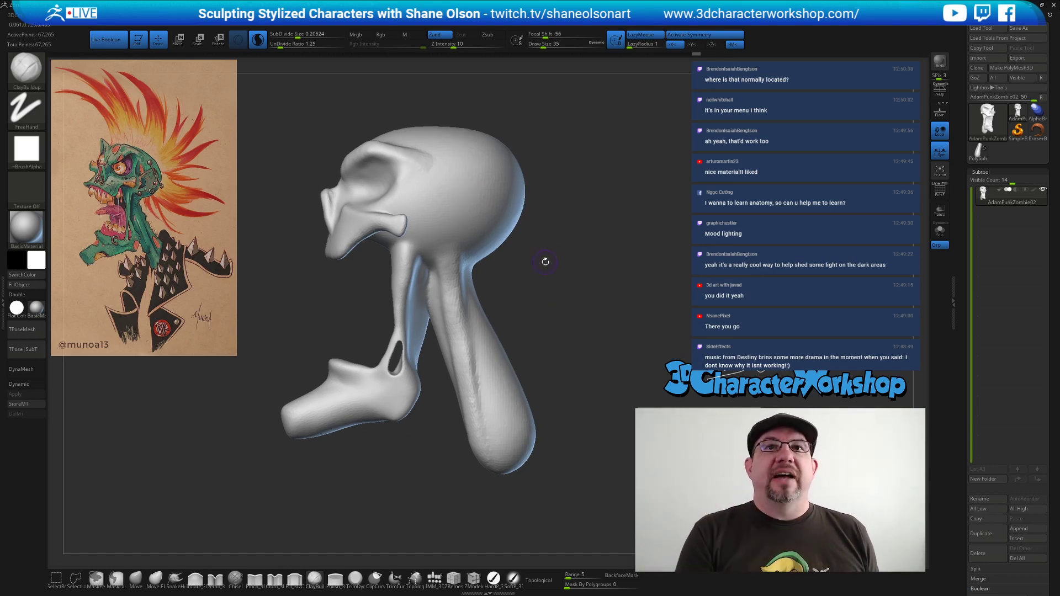
Carve the temple hollow behind the eye socket with ClayBuildup and soften it with the Smooth brush at Z Intensity 26.
mouse_move(530, 318)
left_mouse_down()
mouse_move(530, 305)
mouse_move(551, 315)
left_mouse_up()
left_click_drag(548, 275, 536, 345, "alt")
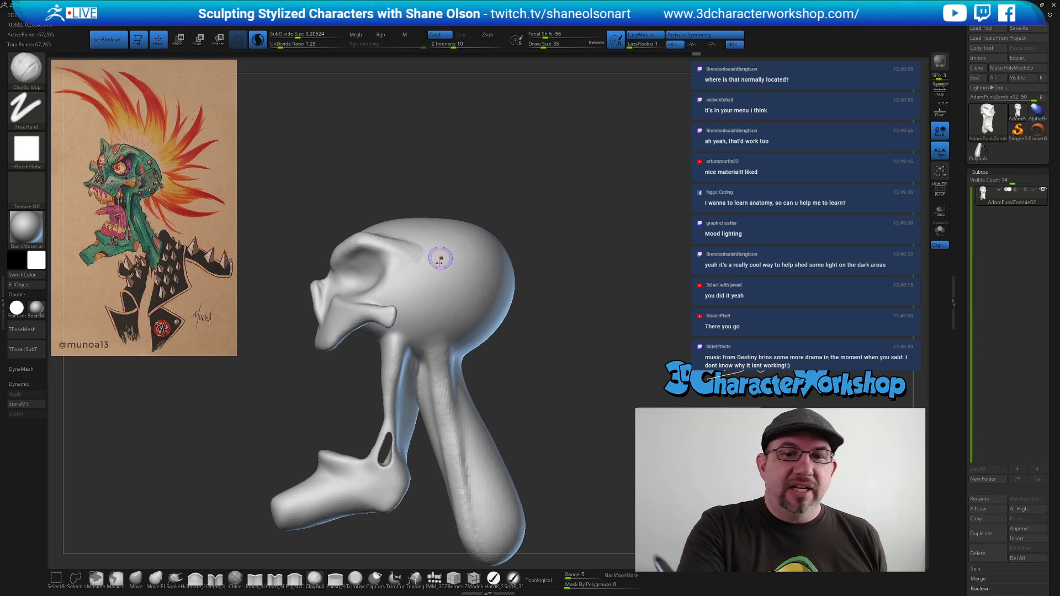
mouse_move(424, 259)
left_mouse_down()
mouse_move(421, 294)
mouse_move(427, 255)
mouse_move(446, 290)
mouse_move(428, 269)
mouse_move(423, 282)
mouse_move(448, 289)
mouse_move(432, 269)
mouse_move(450, 275)
left_mouse_up()
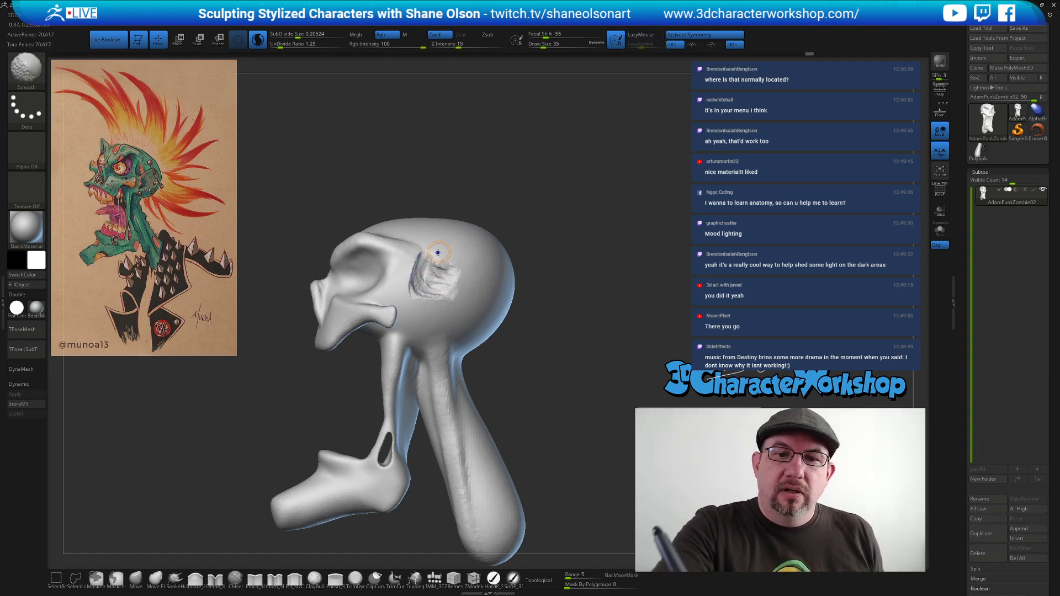
left_click(465, 46, "shift")
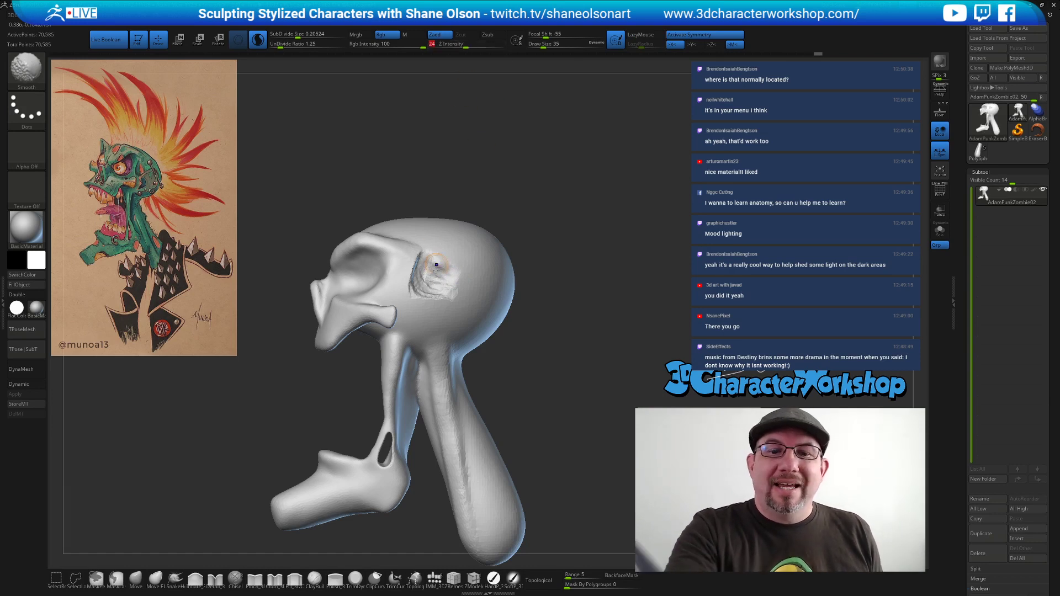
mouse_move(416, 296)
left_mouse_down()
mouse_move(446, 277)
mouse_move(442, 266)
left_mouse_up()
Smooth the carved temple hollow behind the eye socket and start flattening it with the Polish_3DCW brush at draw size 35.
mouse_move(485, 253)
right_mouse_down()
mouse_move(431, 309)
mouse_move(538, 262)
mouse_move(485, 296)
right_mouse_up()
key("shift")
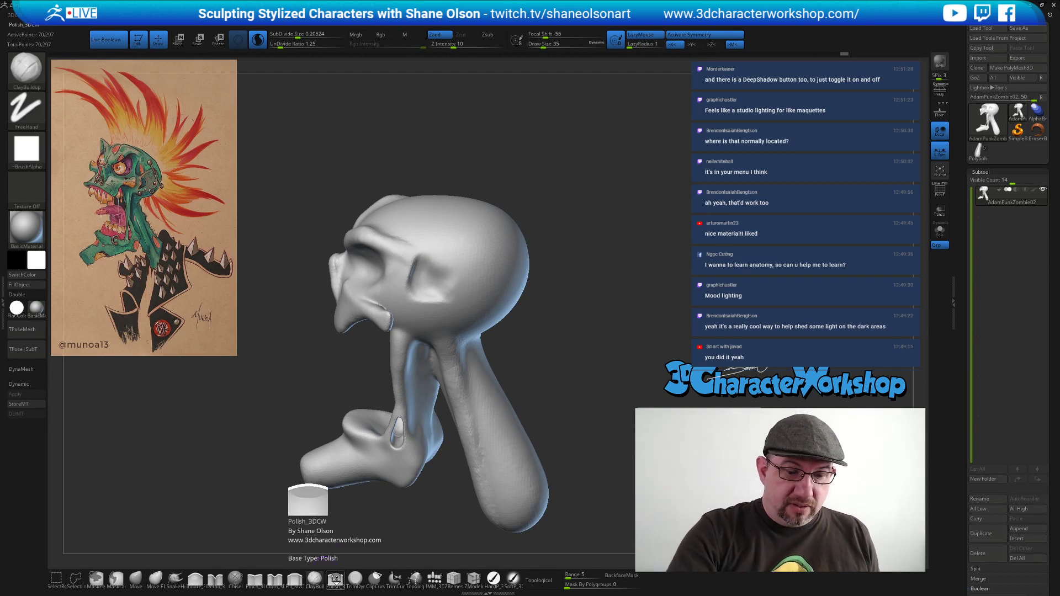
left_click(336, 578)
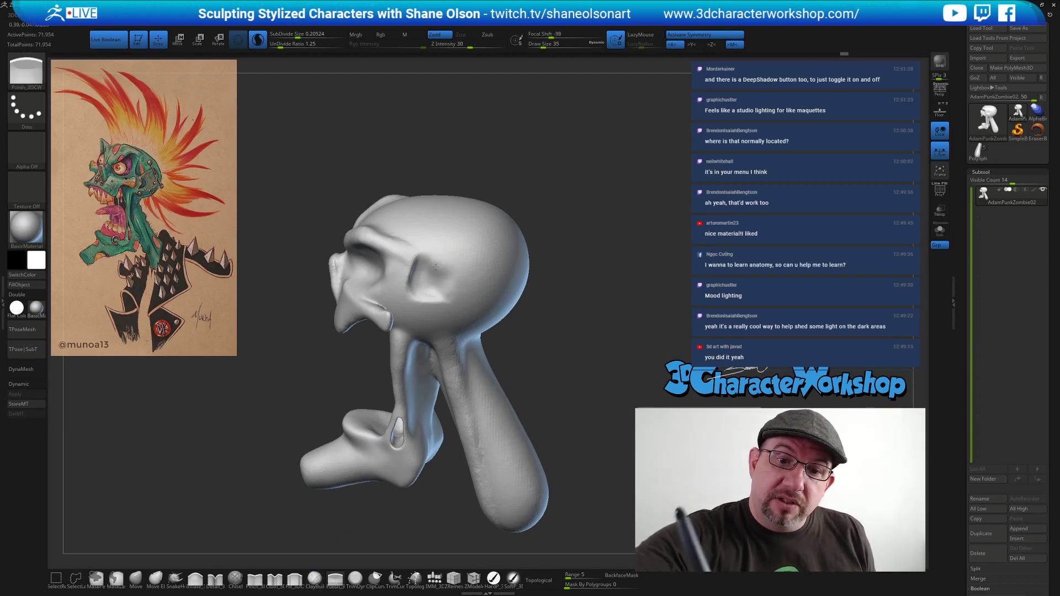
left_click_drag(463, 281, 470, 271)
mouse_move(469, 293)
right_mouse_down()
mouse_move(488, 301)
mouse_move(516, 286)
right_mouse_up()
Raise the draw size to 50 and polish and smooth the temple plane until it blends cleanly into the cranium.
key("s")
left_click_drag(517, 291, 521, 291)
mouse_move(468, 264)
left_mouse_down()
mouse_move(446, 287)
mouse_move(444, 273)
left_mouse_up()
key("shift+f")
key("shift+f")
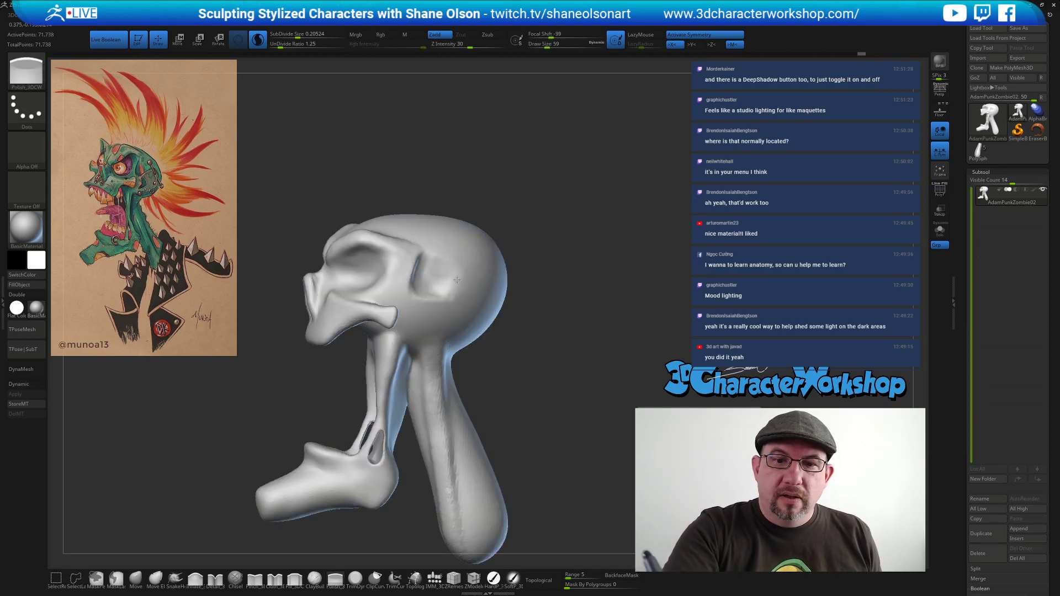
left_click_drag(433, 271, 443, 267, "shift")
left_click(485, 45, "shift")
mouse_move(443, 275)
left_mouse_down()
mouse_move(444, 251)
mouse_move(454, 279)
left_mouse_up()
mouse_move(546, 331)
left_mouse_down()
mouse_move(588, 380)
mouse_move(541, 357)
mouse_move(547, 367)
mouse_move(562, 351)
mouse_move(580, 315)
mouse_move(544, 348)
left_mouse_up()
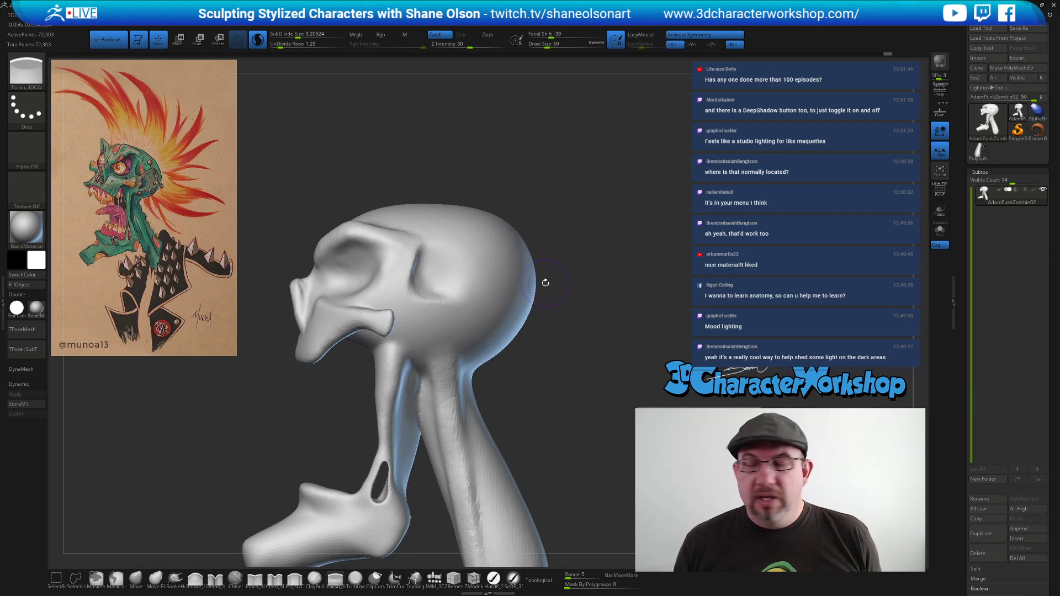
Set the draw size to 31, mask a slanted ear patch behind the cheekbone and display the polygon wireframe.
key("s")
left_click_drag(591, 311, 586, 313)
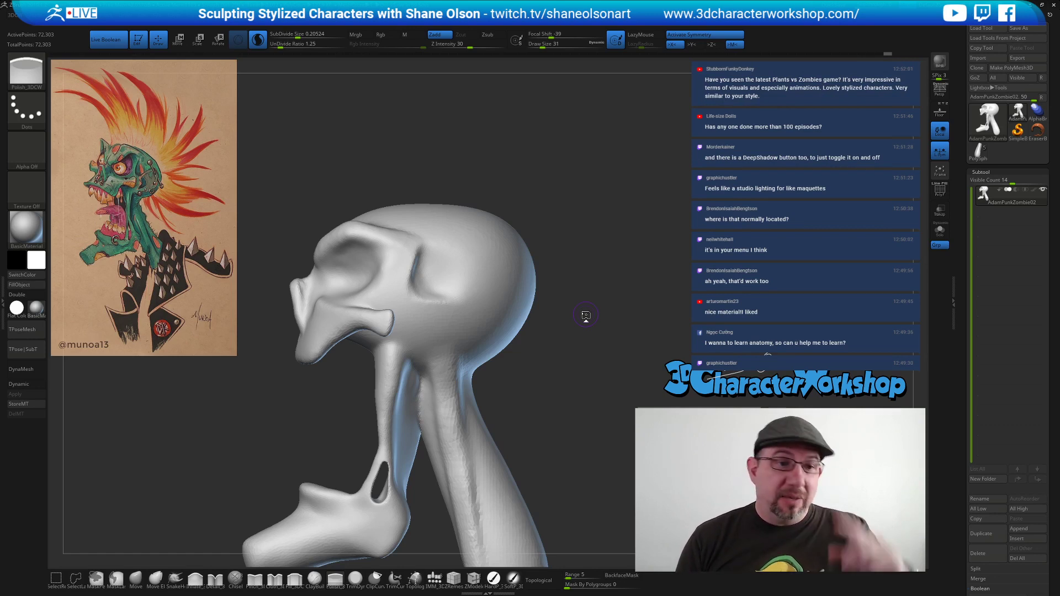
mouse_move(488, 319)
right_mouse_down("alt")
mouse_move(505, 316)
mouse_move(474, 309)
mouse_move(466, 319)
right_mouse_up("alt")
mouse_move(466, 309)
left_mouse_down("ctrl")
mouse_move(461, 328)
mouse_move(464, 300)
mouse_move(451, 329)
left_mouse_up("ctrl")
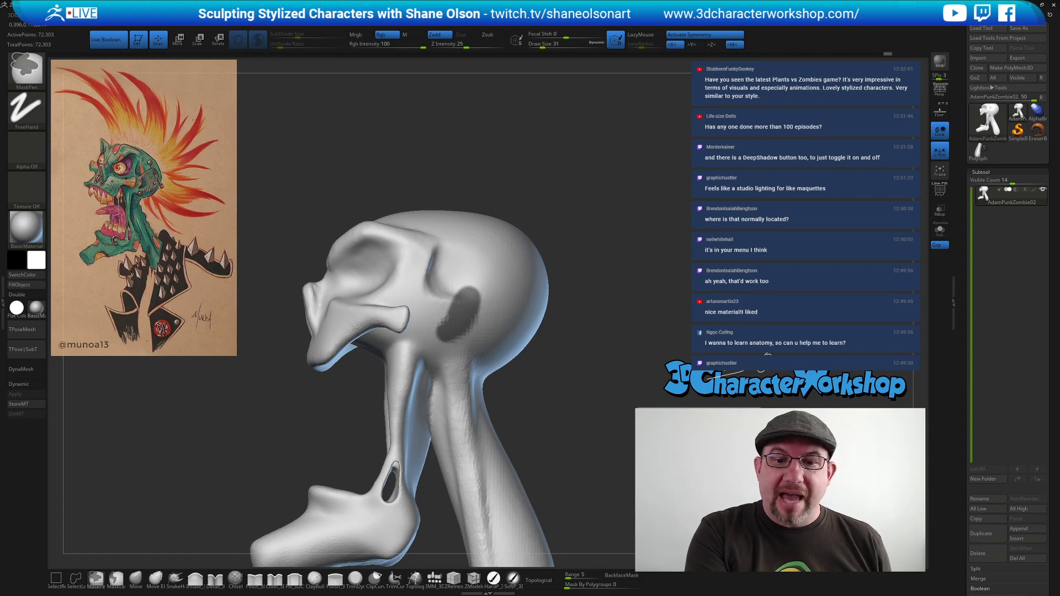
left_click_drag(469, 293, 472, 280, "ctrl")
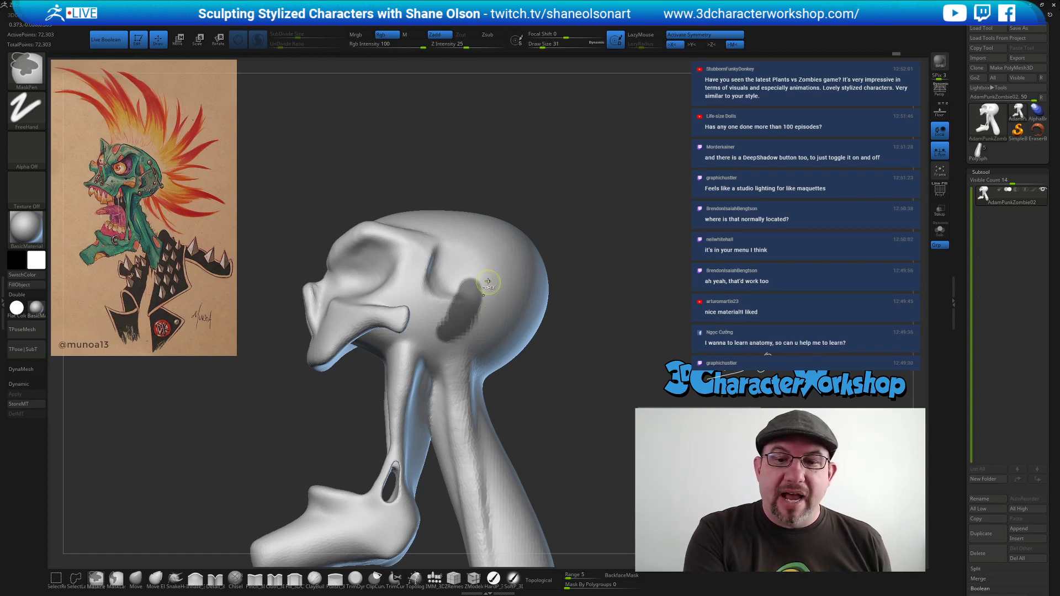
right_click_drag(484, 320, 474, 324)
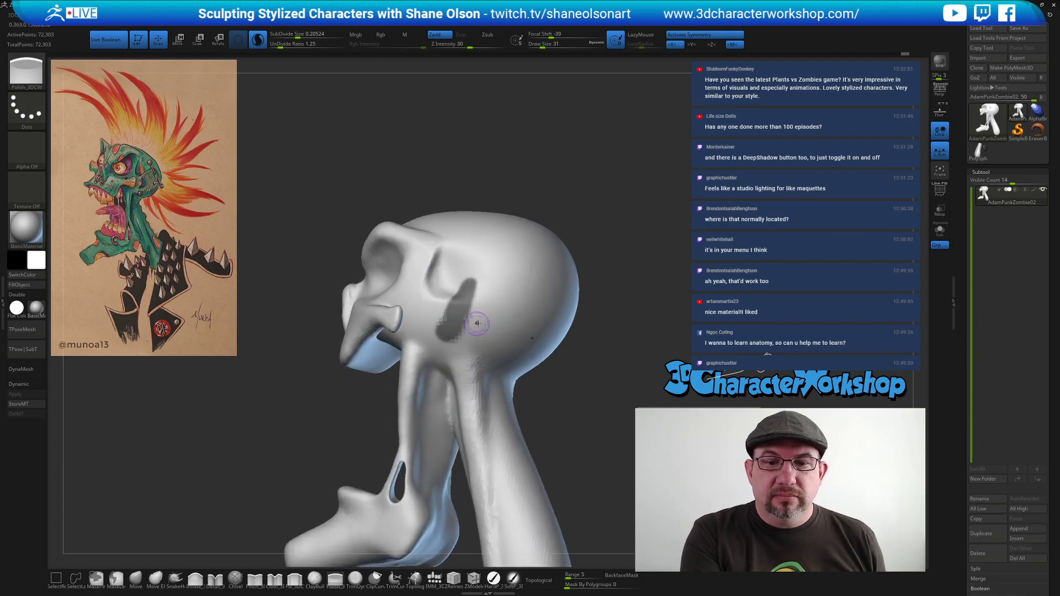
mouse_move(546, 394)
right_mouse_down()
mouse_move(578, 340)
mouse_move(560, 394)
right_mouse_up()
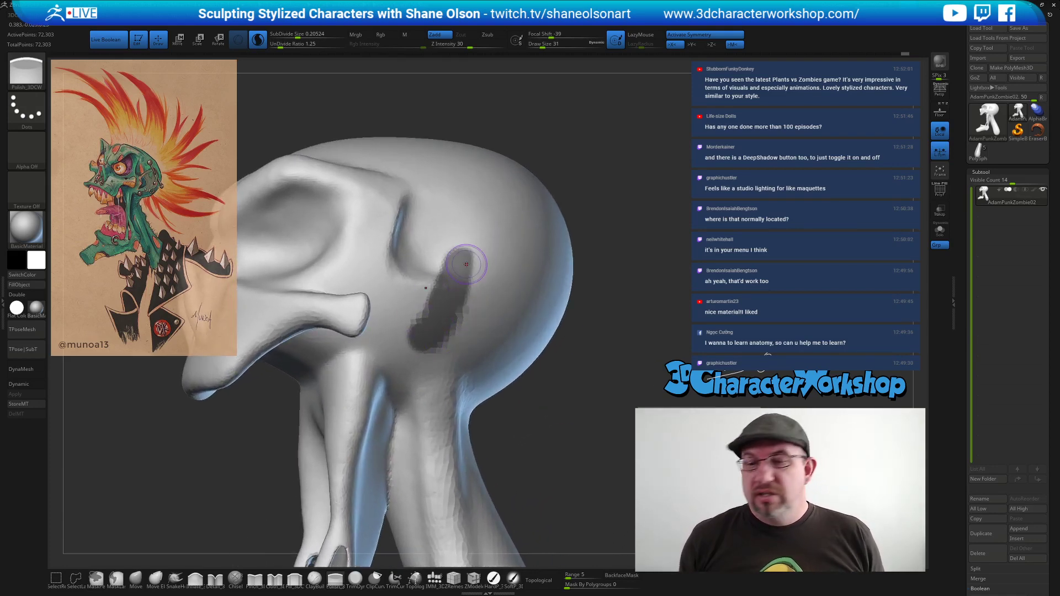
key("shift")
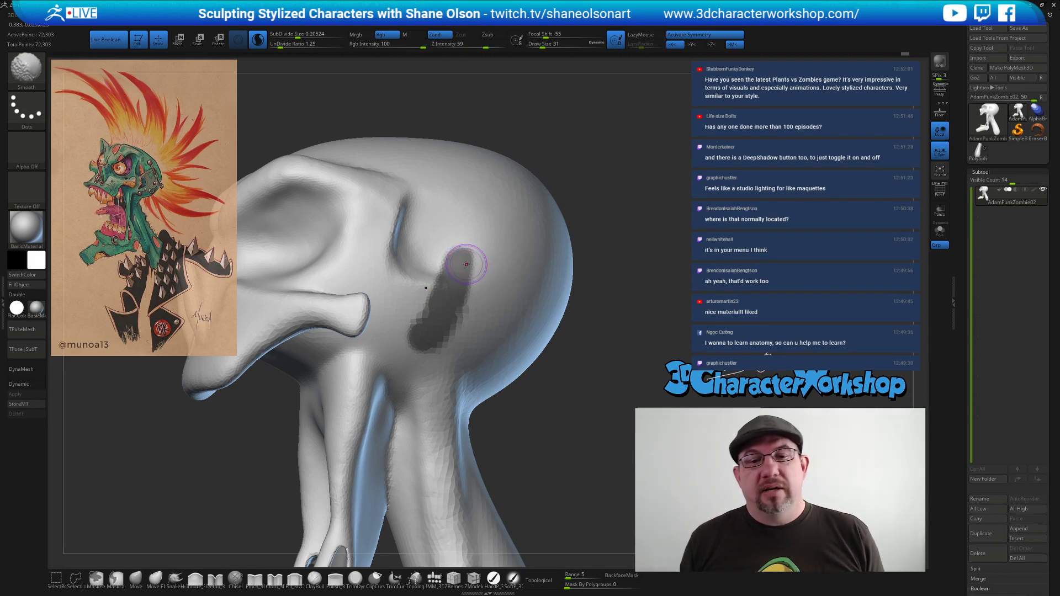
key("shift+f")
left_click_drag(606, 317, 581, 303, "alt")
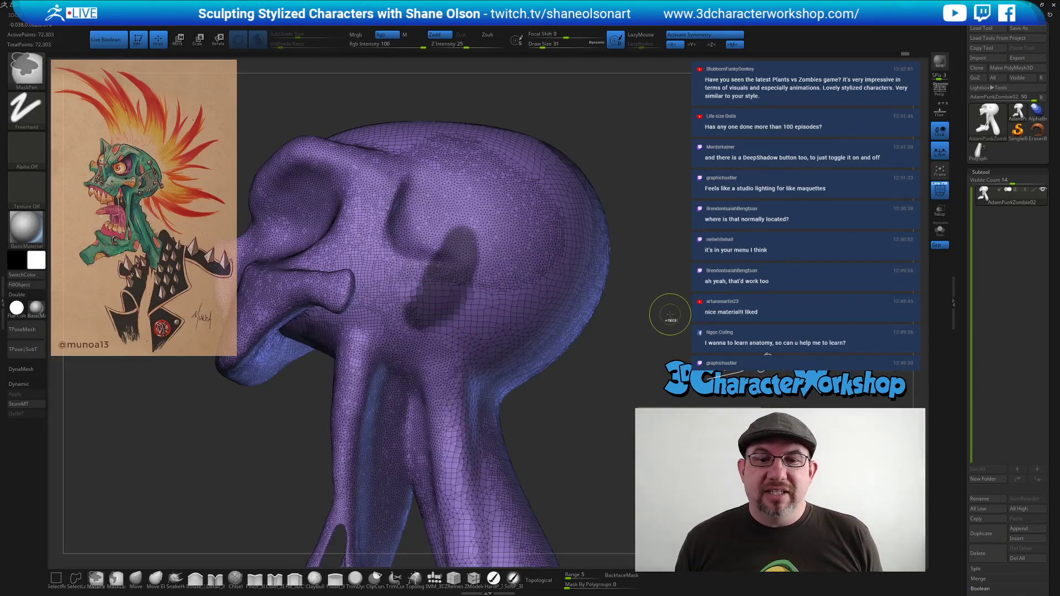
Clear the ear mask, refine the mesh behind the cheekbone with smoothing strokes and repaint the slanted ear mask.
left_click_drag(670, 314, 672, 322, "ctrl")
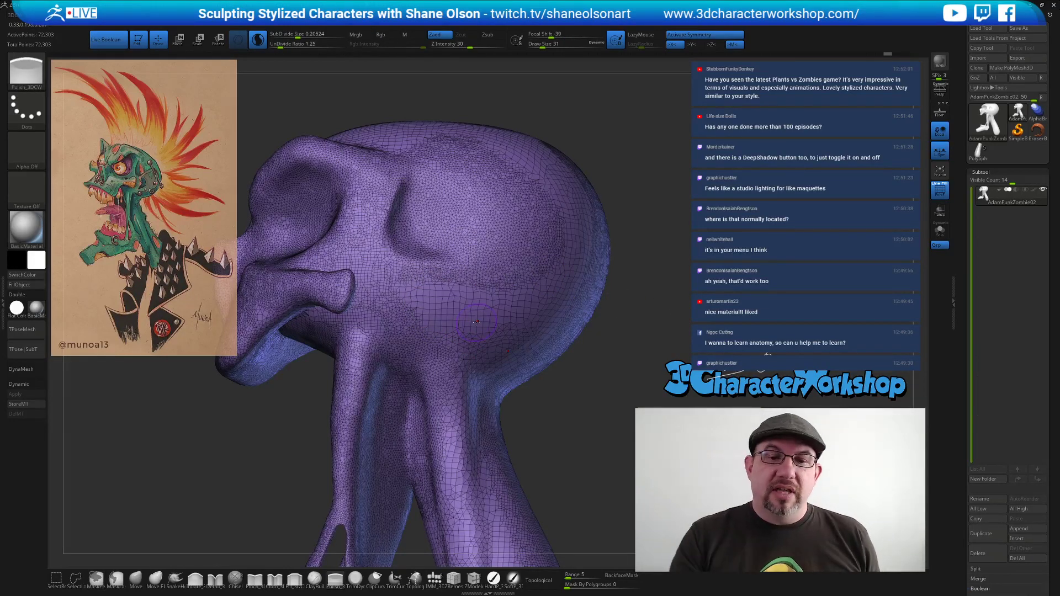
mouse_move(407, 288)
left_mouse_down("shift")
mouse_move(456, 306)
mouse_move(474, 283)
mouse_move(429, 287)
mouse_move(412, 307)
left_mouse_up("shift")
key("ctrl")
right_click_drag(426, 311, 436, 304)
key("ctrl+z")
mouse_move(417, 260)
left_mouse_down("ctrl")
mouse_move(386, 309)
mouse_move(411, 309)
mouse_move(434, 257)
mouse_move(429, 312)
mouse_move(424, 289)
mouse_move(449, 251)
left_mouse_up("ctrl")
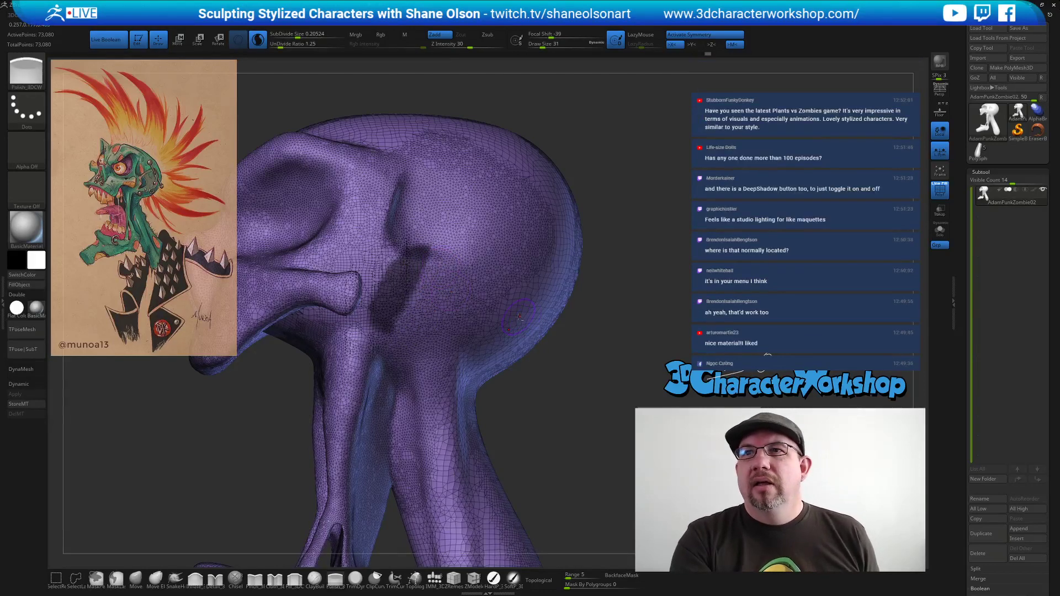
Invert the mask so only the ear patch is editable and centre the Move gizmo on the patch.
mouse_move(594, 317)
left_mouse_down()
mouse_move(591, 267)
mouse_move(598, 301)
mouse_move(610, 279)
mouse_move(599, 241)
left_mouse_up()
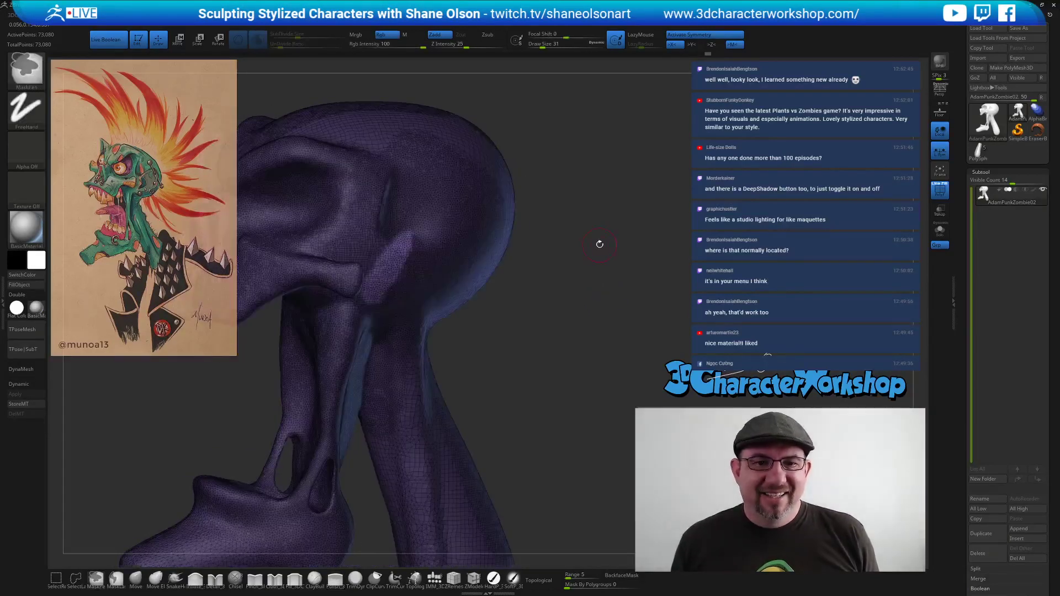
key("shift+f")
mouse_move(608, 322)
left_mouse_down()
mouse_move(560, 311)
mouse_move(589, 289)
mouse_move(590, 305)
mouse_move(549, 291)
left_mouse_up()
key("w")
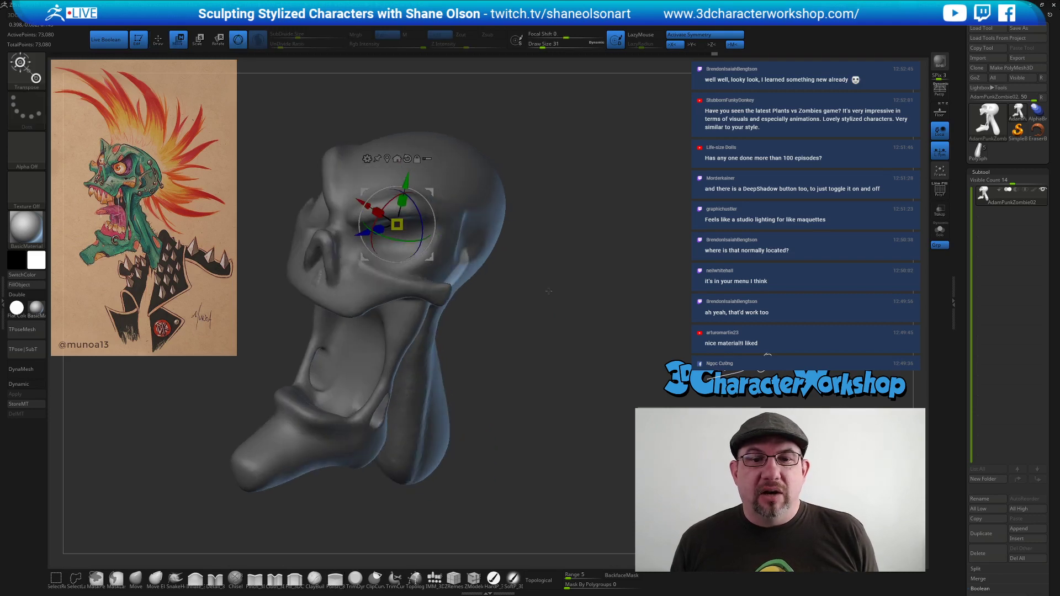
left_click(454, 274)
Try to pull the ear patch outward with the Move gizmo, and undo the move.
key("shift+f")
left_click_drag(567, 300, 577, 381, "alt")
left_click_drag(489, 300, 549, 355, "ctrl")
left_click_drag(575, 310, 516, 397)
key("ctrl+z")
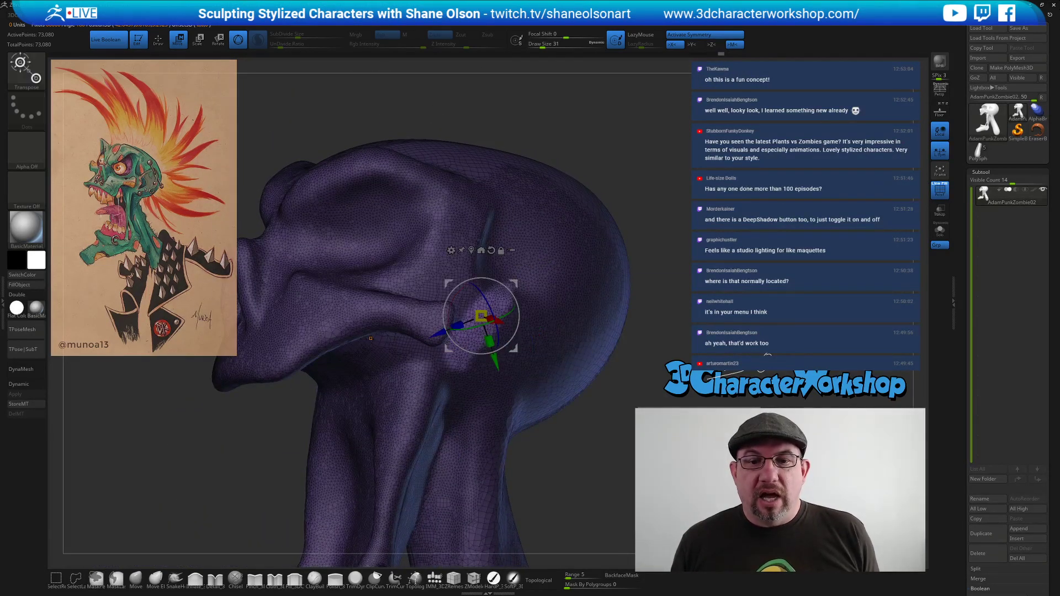
left_click_drag(585, 458, 565, 442, "alt")
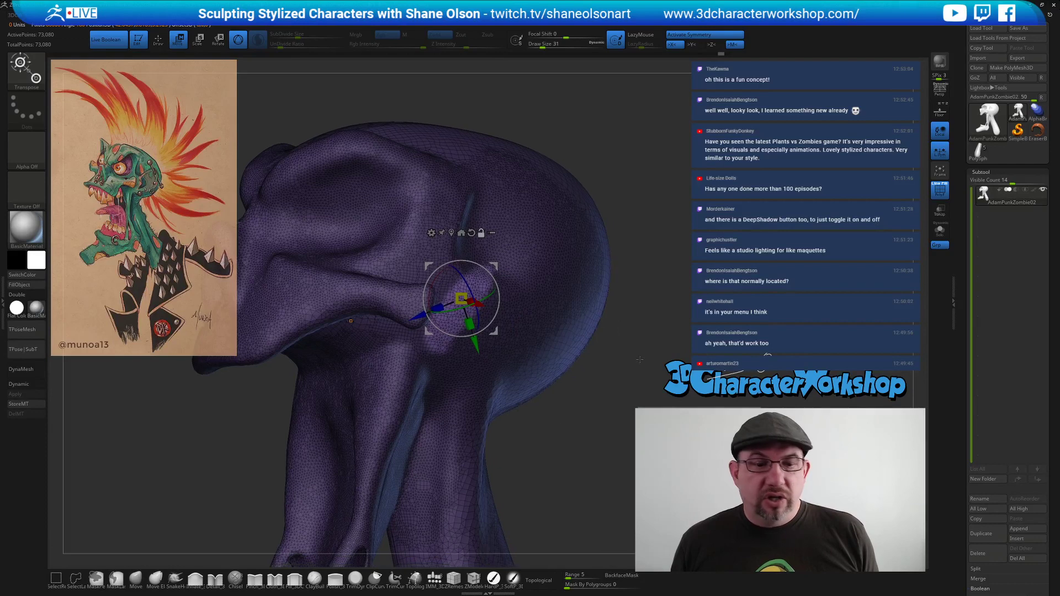
Try to swell the unmasked ear patch with the Inflate_3DCW brush at draw size 62, and undo it.
left_click(175, 578)
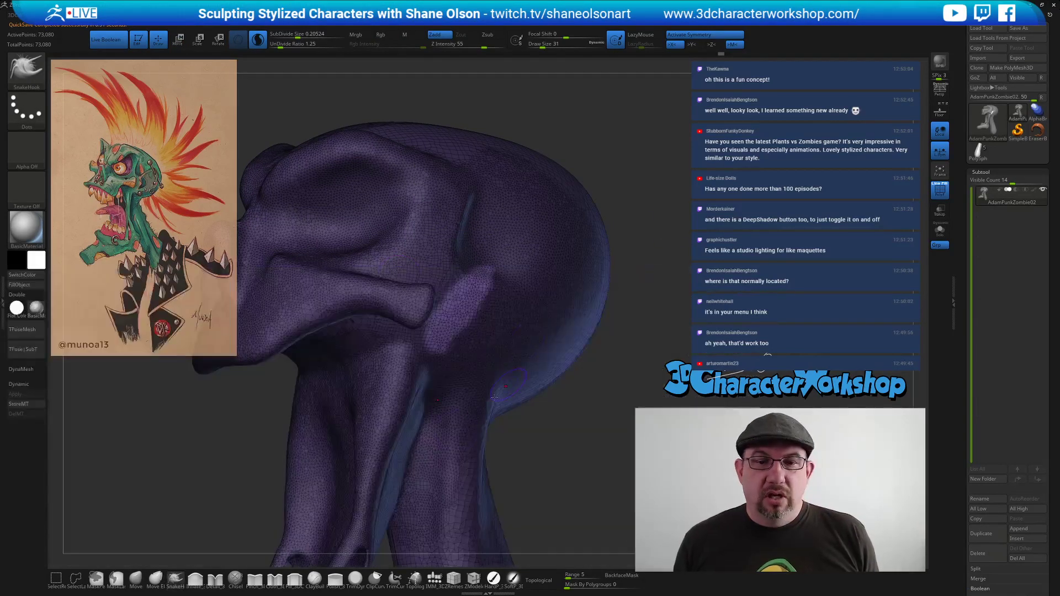
left_click(198, 580)
key("]")
left_click_drag(474, 290, 472, 292)
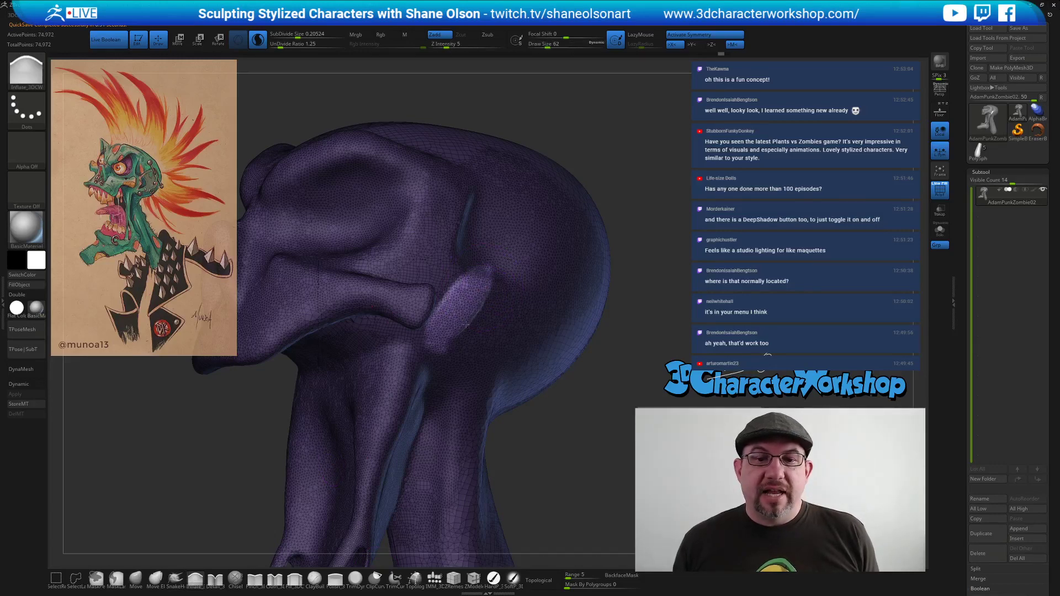
mouse_move(583, 430)
left_mouse_down()
mouse_move(564, 422)
mouse_move(584, 428)
mouse_move(602, 414)
mouse_move(647, 341)
left_mouse_up()
key("ctrl+z")
Pull the unmasked patch outward and back with the Move gizmo to form a protruding ear block.
key("w")
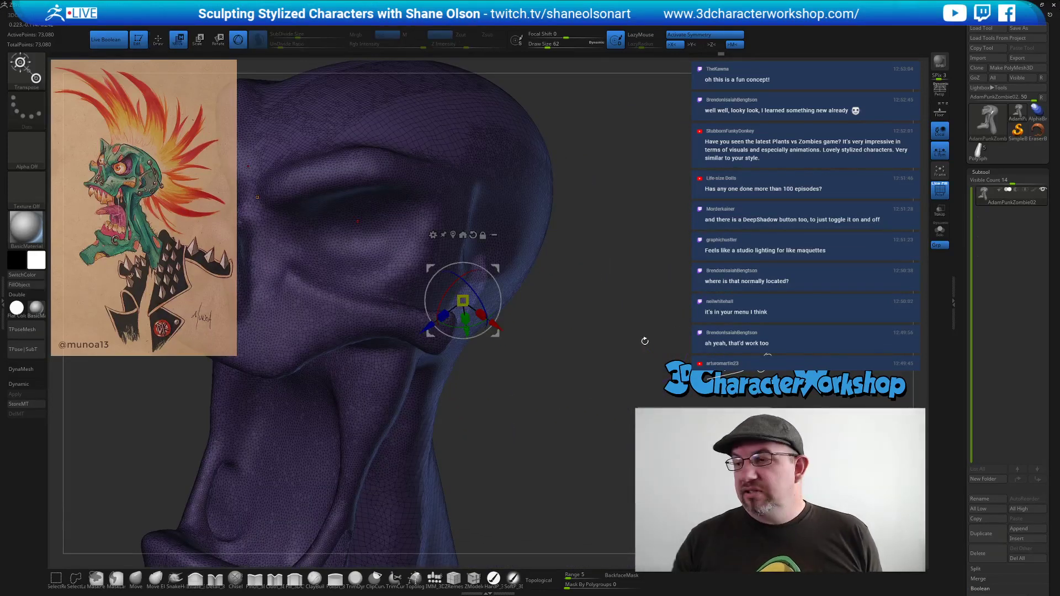
left_click_drag(547, 349, 486, 345)
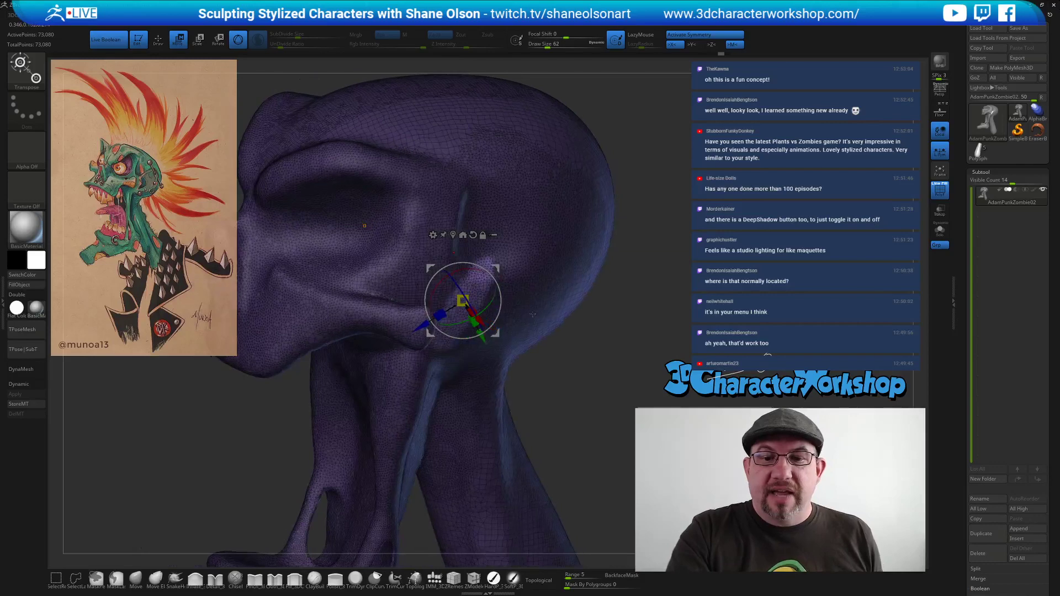
left_click_drag(558, 367, 624, 359)
mouse_move(497, 271)
left_mouse_down()
mouse_move(556, 306)
mouse_move(596, 287)
mouse_move(624, 297)
left_mouse_up()
key("q")
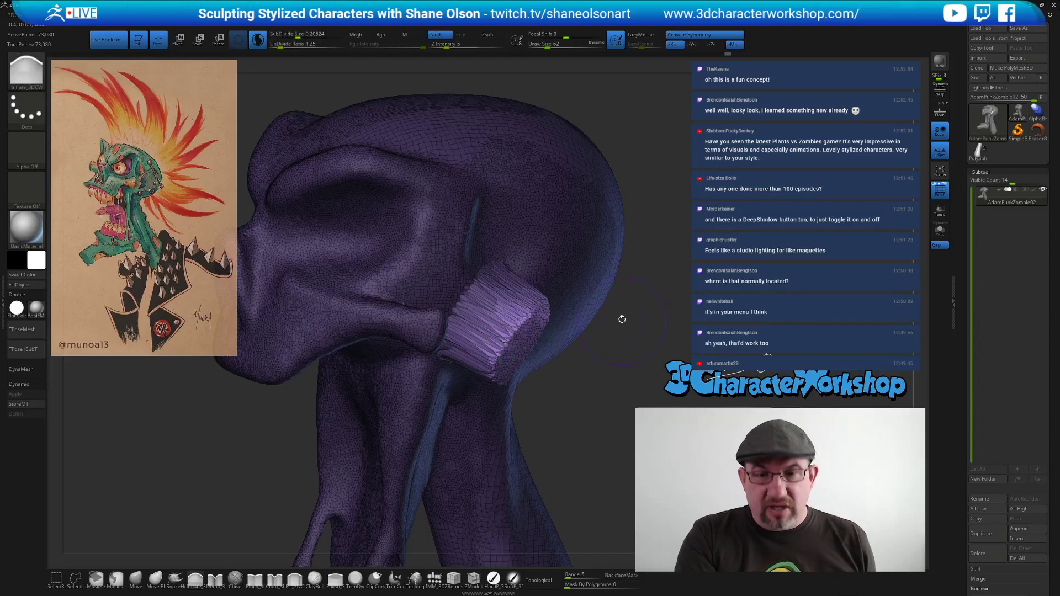
Set the draw size to 80 and smooth the stretched ear block, checking it from the front.
key("s")
left_click_drag(596, 362, 599, 360)
left_click_drag(522, 311, 495, 342, "shift")
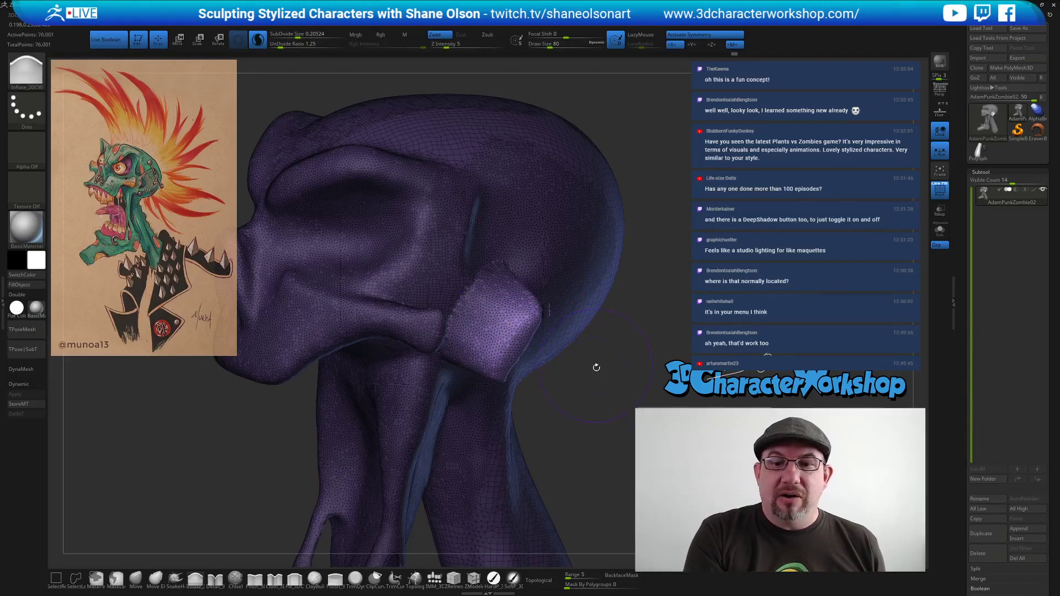
left_click_drag(607, 364, 436, 362)
left_click_drag(572, 337, 573, 354, "shift")
left_click_drag(287, 354, 420, 378)
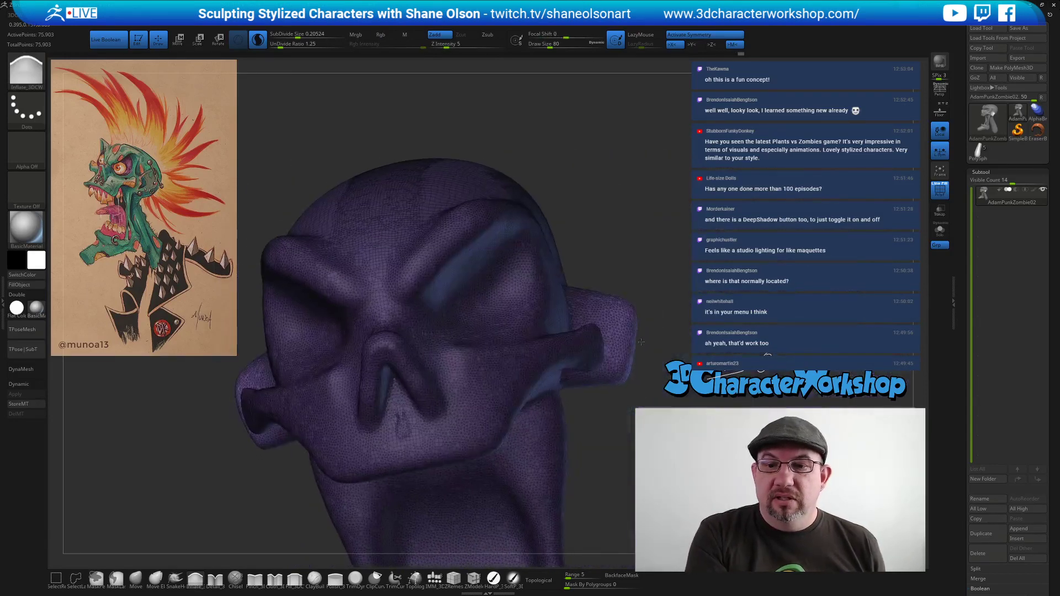
Clear the mask, hide the wireframe and smooth the jagged seam at the ear's front edge at draw size 49.
mouse_move(734, 324)
left_mouse_down()
mouse_move(657, 321)
mouse_move(653, 288)
mouse_move(652, 321)
mouse_move(687, 322)
mouse_move(671, 331)
left_mouse_up()
key("shift+f")
key("s")
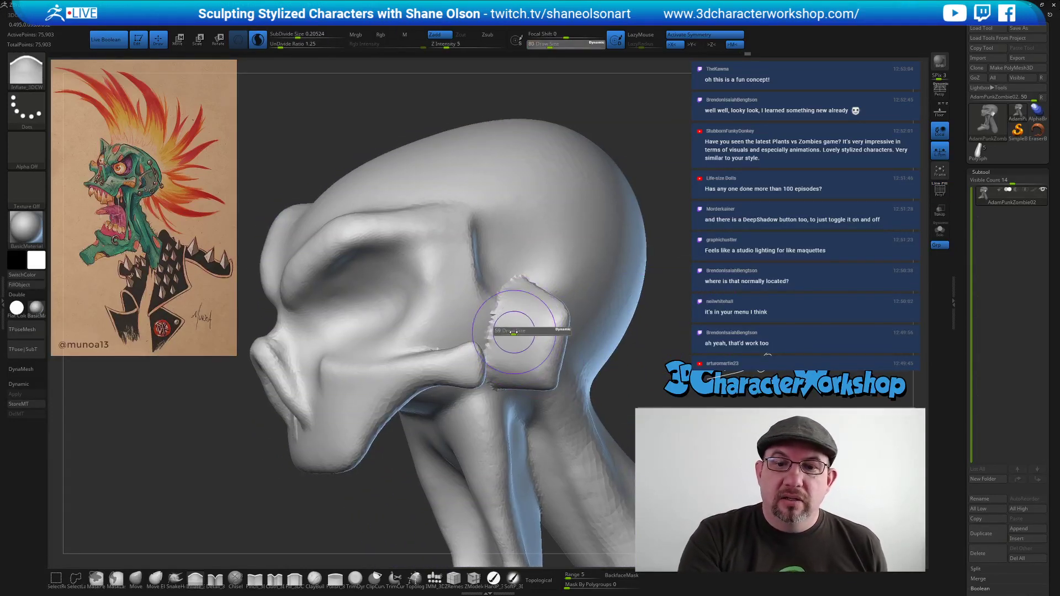
left_click_drag(513, 331, 509, 332)
left_click_drag(495, 320, 493, 336, "shift")
mouse_move(657, 326)
left_mouse_down()
mouse_move(569, 334)
mouse_move(585, 341)
mouse_move(591, 329)
left_mouse_up()
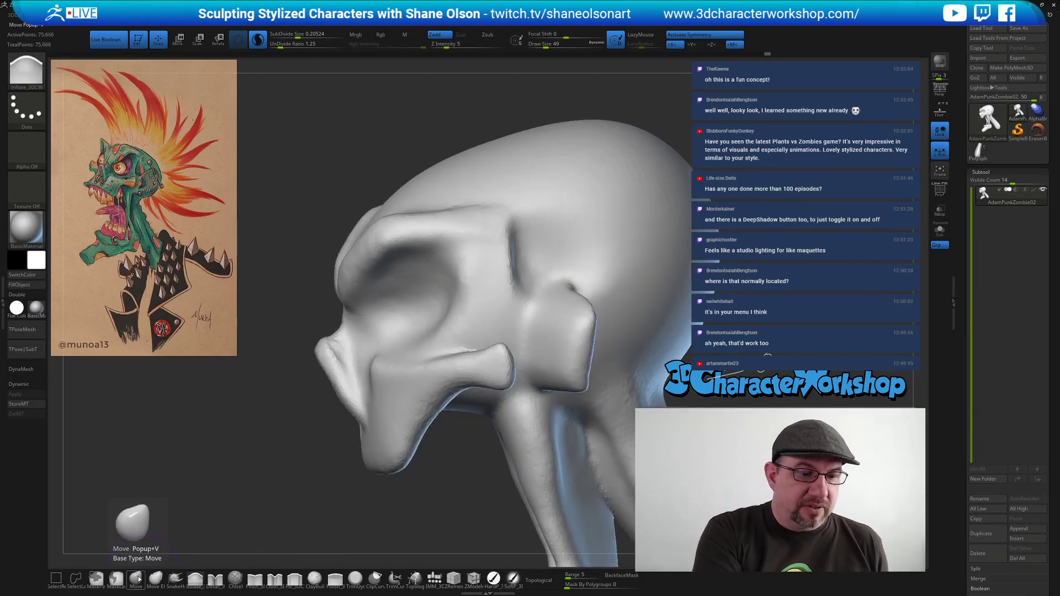
Shape the ear's upper edge with the SnakeHook brush at draw size 62.
left_click(176, 577)
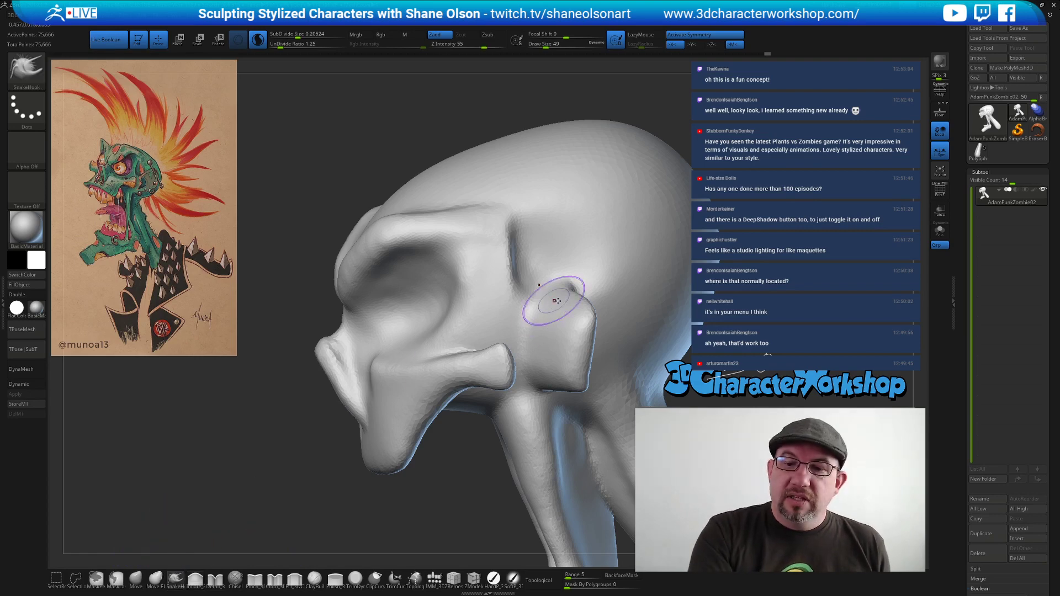
right_click_drag(562, 310, 578, 305)
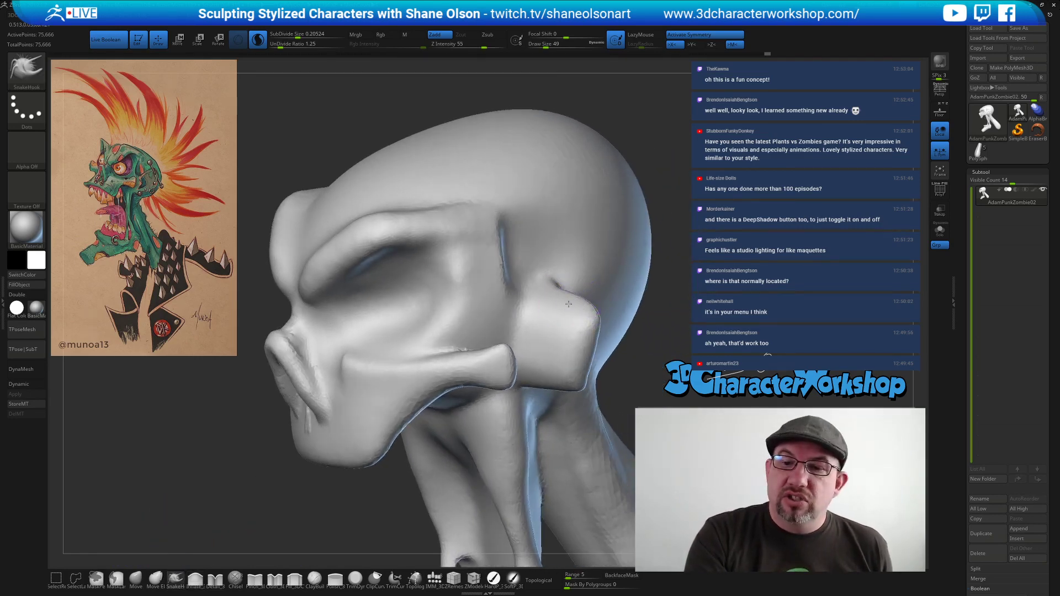
key("]")
right_click_drag(566, 283, 561, 291)
left_click_drag(562, 291, 567, 277)
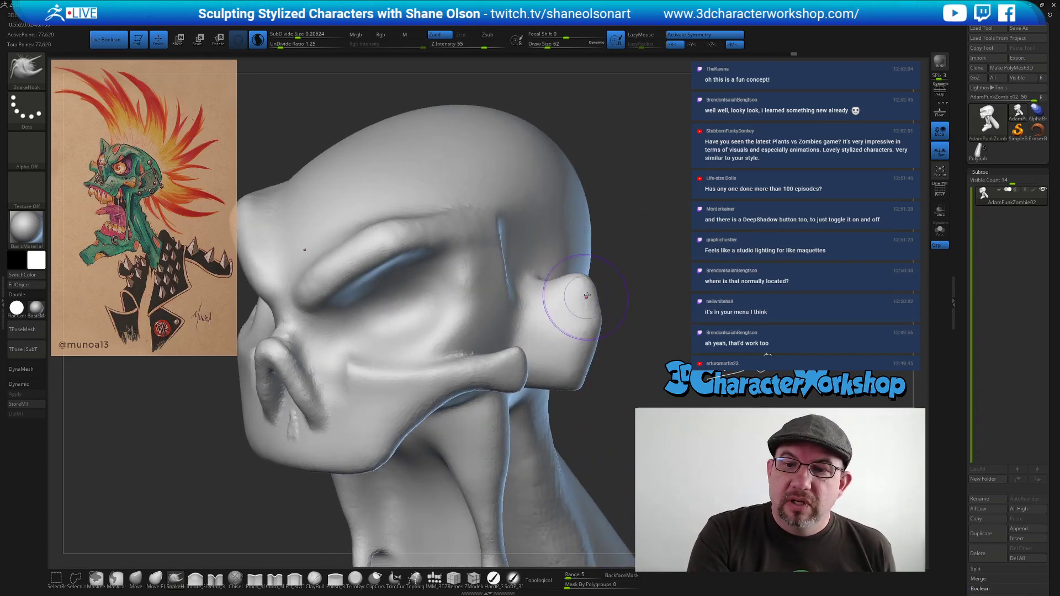
Pull the ear's outer and lower edges into a rounder, tapered outline and smooth its surface.
left_click_drag(607, 343, 579, 355)
right_click_drag(578, 355, 562, 350)
mouse_move(592, 349)
left_mouse_down("shift")
mouse_move(580, 388)
mouse_move(580, 360)
left_mouse_up("shift")
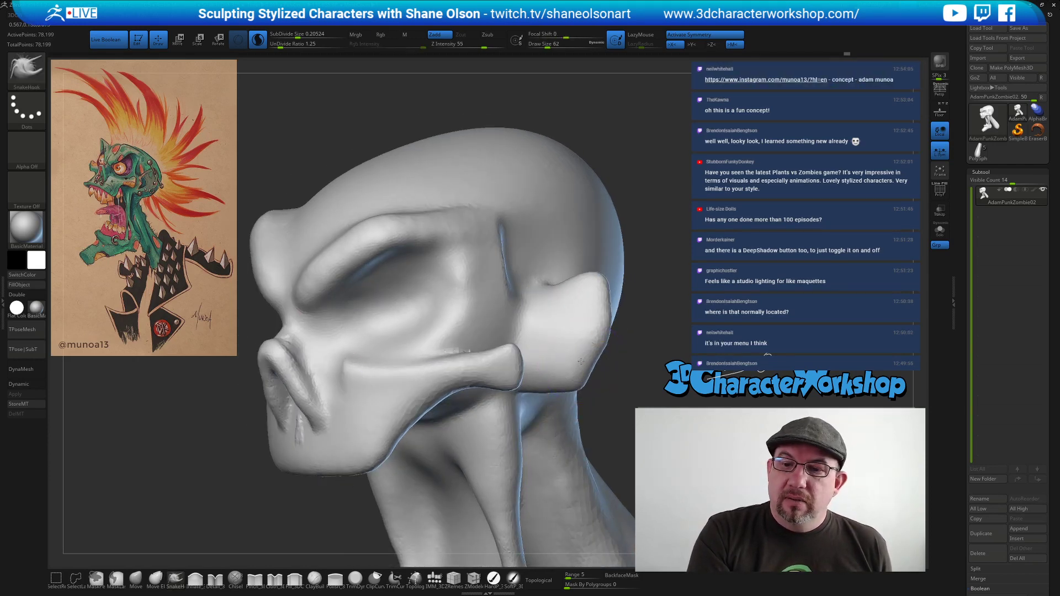
key("shift")
mouse_move(573, 363)
right_mouse_down()
mouse_move(600, 342)
mouse_move(596, 280)
mouse_move(552, 310)
right_mouse_up()
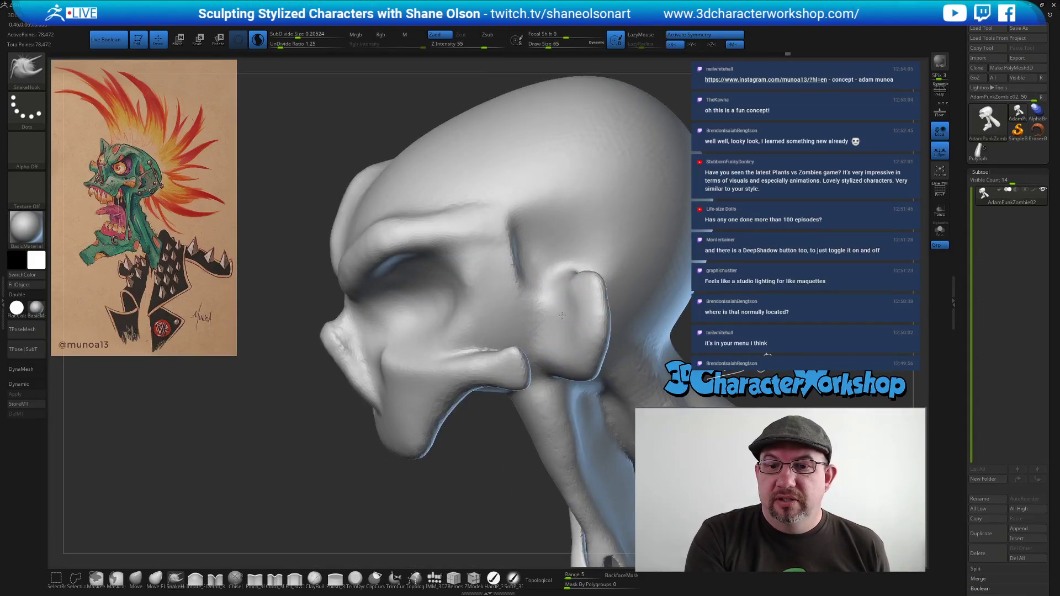
Set the SnakeHook draw size to 56 and refine the ear's front surface and its upper attachment to the skull.
mouse_move(568, 317)
right_mouse_down()
mouse_move(568, 349)
mouse_move(576, 324)
mouse_move(554, 306)
right_mouse_up()
key("shift")
key("s")
left_click_drag(568, 309, 568, 310)
right_click_drag(572, 278, 587, 267)
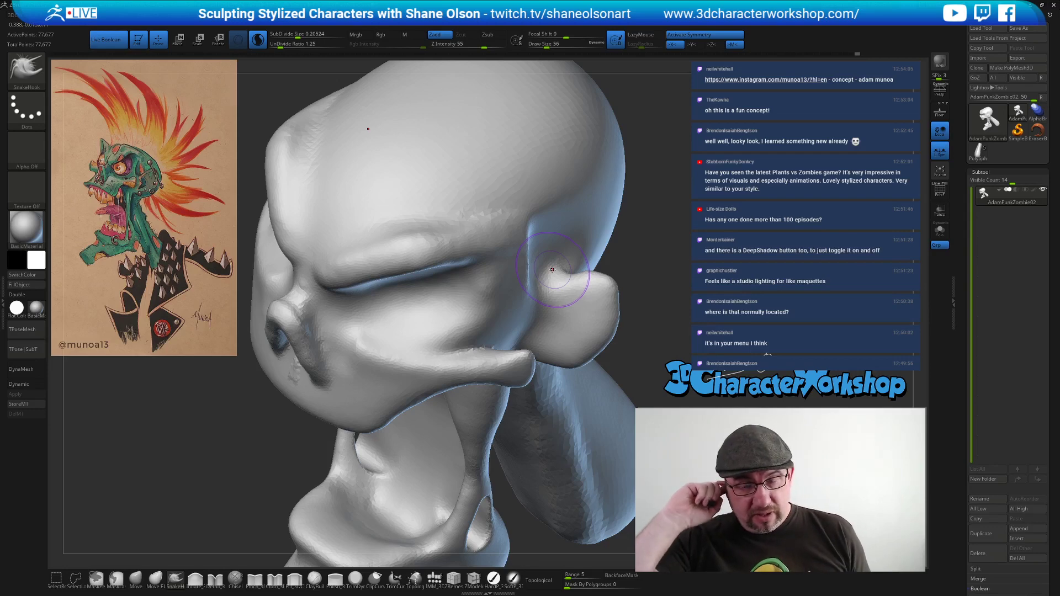
Refine the ear's front attachment and the notch at its upper edge with SnakeHook at draw sizes from 46 down to 27.
right_click_drag(572, 298, 528, 265)
key("[")
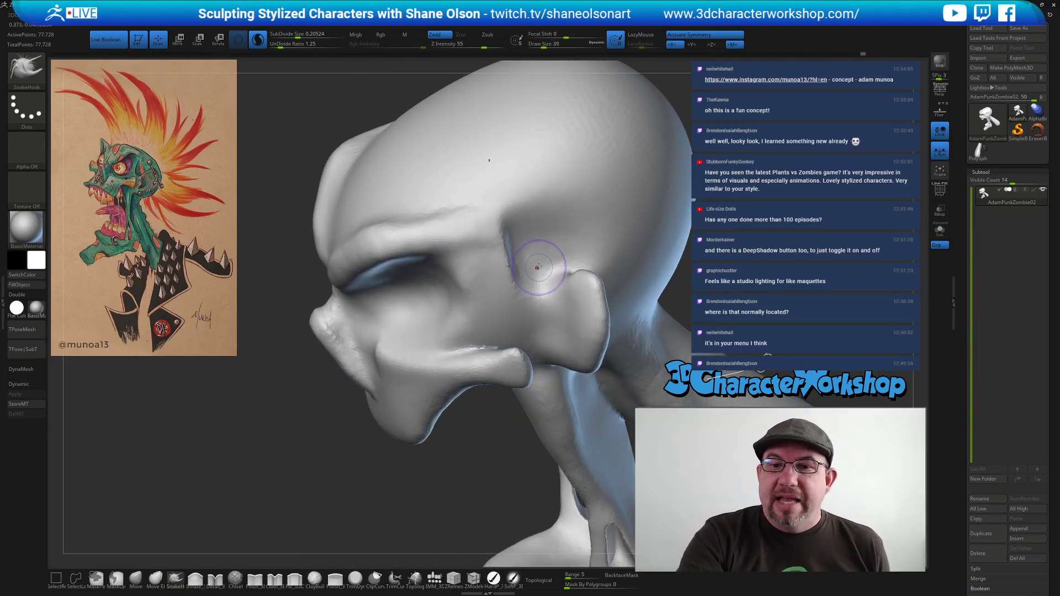
mouse_move(562, 246)
right_mouse_down()
mouse_move(559, 265)
mouse_move(550, 260)
mouse_move(552, 288)
right_mouse_up()
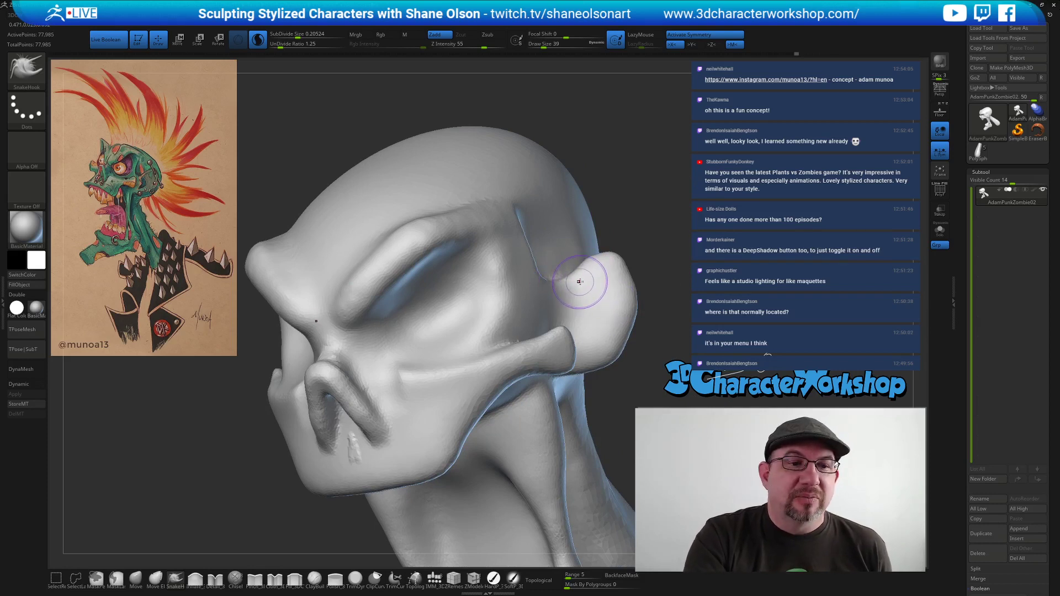
key("bracketright")
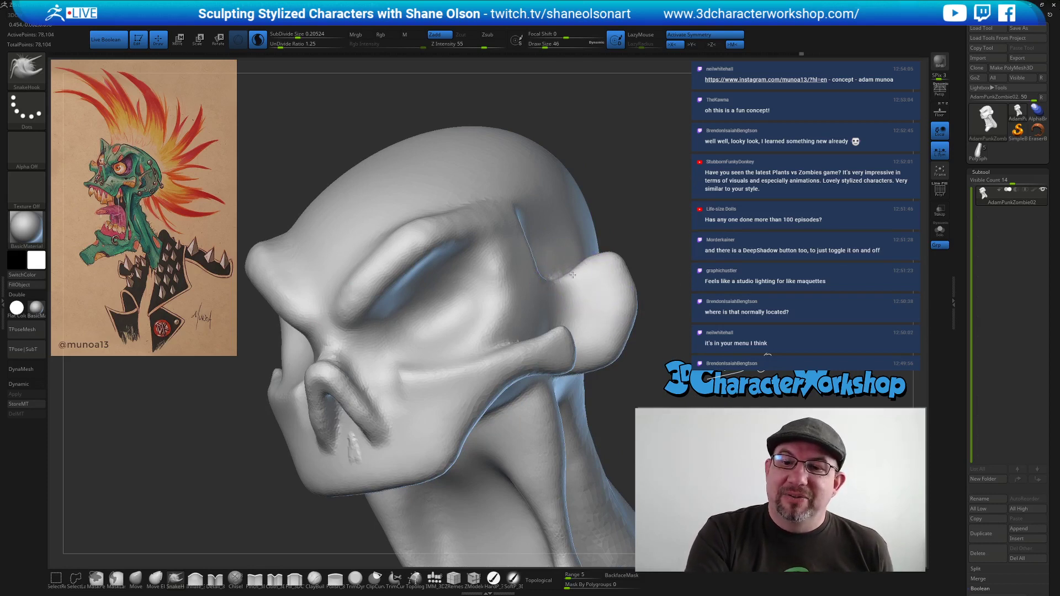
key("bracketleft")
key("bracketleft")
key("bracketleft")
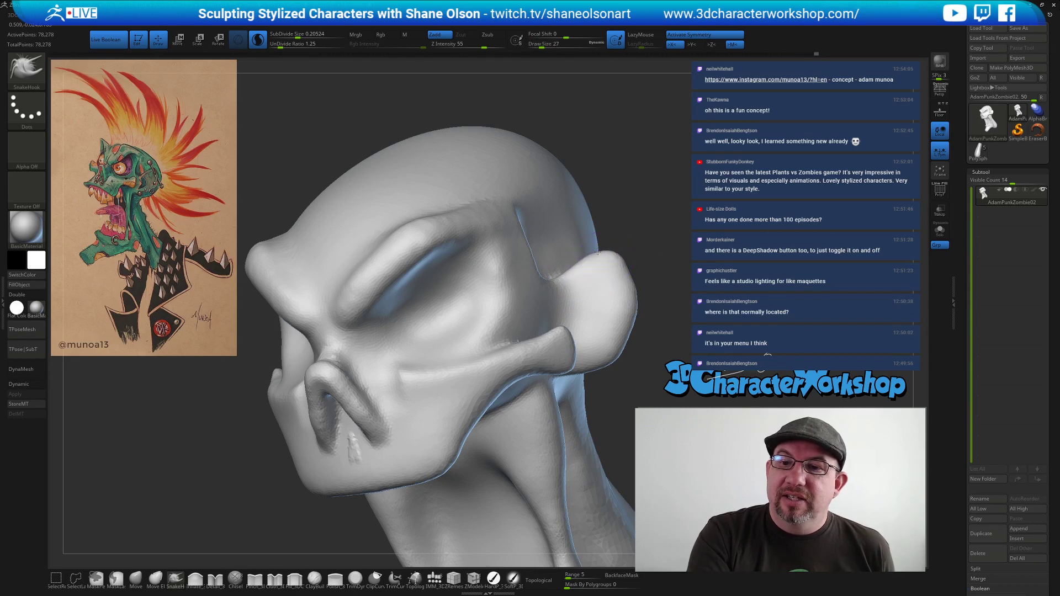
Set the SnakeHook draw size to 49 and adjust the ear's outer edge and lobe.
key("bracketright")
key("bracketright")
key("bracketright")
left_click_drag(634, 274, 635, 273)
mouse_move(629, 284)
right_mouse_down()
mouse_move(608, 286)
mouse_move(601, 305)
mouse_move(583, 297)
right_mouse_up()
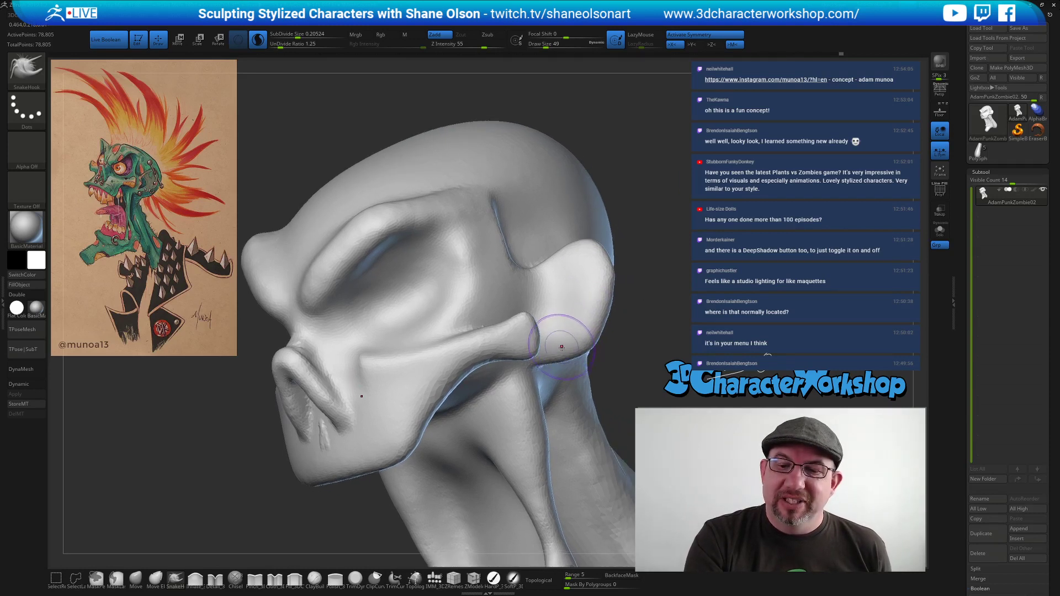
key("s")
mouse_move(562, 348)
left_mouse_down()
mouse_move(542, 365)
mouse_move(573, 347)
mouse_move(572, 335)
left_mouse_up()
Enlarge the SnakeHook draw size to 59 and pull the ear's outer edge into shape.
key("s")
mouse_move(710, 304)
right_mouse_down()
mouse_move(595, 305)
mouse_move(614, 323)
right_mouse_up()
mouse_move(618, 297)
left_mouse_down()
mouse_move(621, 254)
mouse_move(635, 287)
mouse_move(624, 319)
left_mouse_up()
mouse_move(611, 295)
right_mouse_down()
mouse_move(607, 309)
mouse_move(625, 323)
right_mouse_up()
mouse_move(631, 295)
left_mouse_down()
mouse_move(640, 261)
mouse_move(643, 292)
mouse_move(640, 261)
mouse_move(651, 261)
left_mouse_up()
right_click_drag(652, 258, 496, 297, "alt")
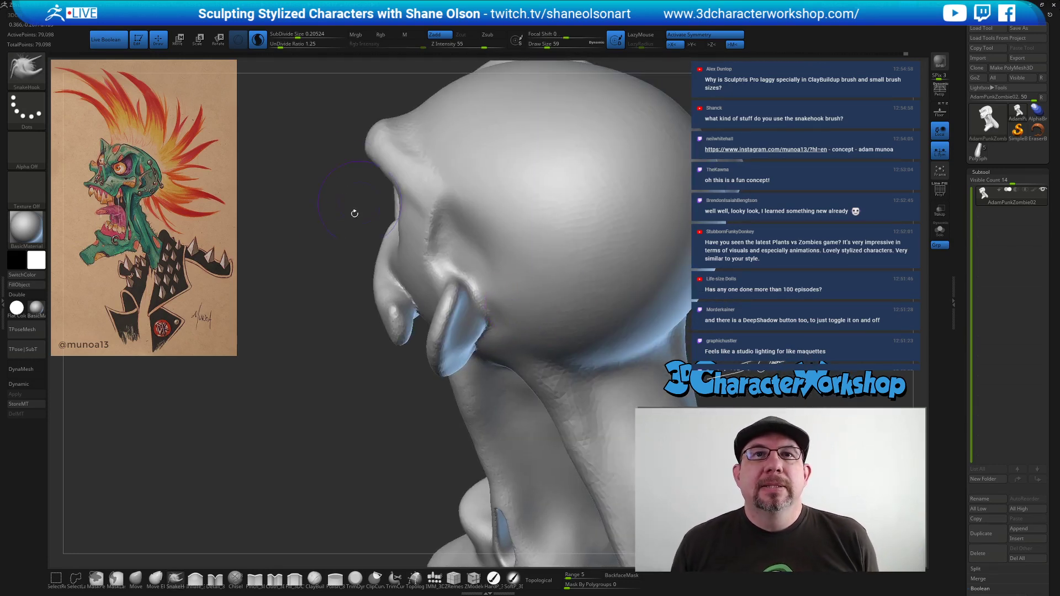
Smooth the back of the ear and its junction with the skull, reducing the draw size to 46.
mouse_move(366, 190)
right_mouse_down()
mouse_move(322, 283)
mouse_move(265, 323)
mouse_move(244, 265)
mouse_move(257, 254)
right_mouse_up()
left_click_drag(573, 274, 604, 311, "shift")
mouse_move(604, 310)
right_mouse_down()
mouse_move(544, 314)
mouse_move(530, 337)
right_mouse_up()
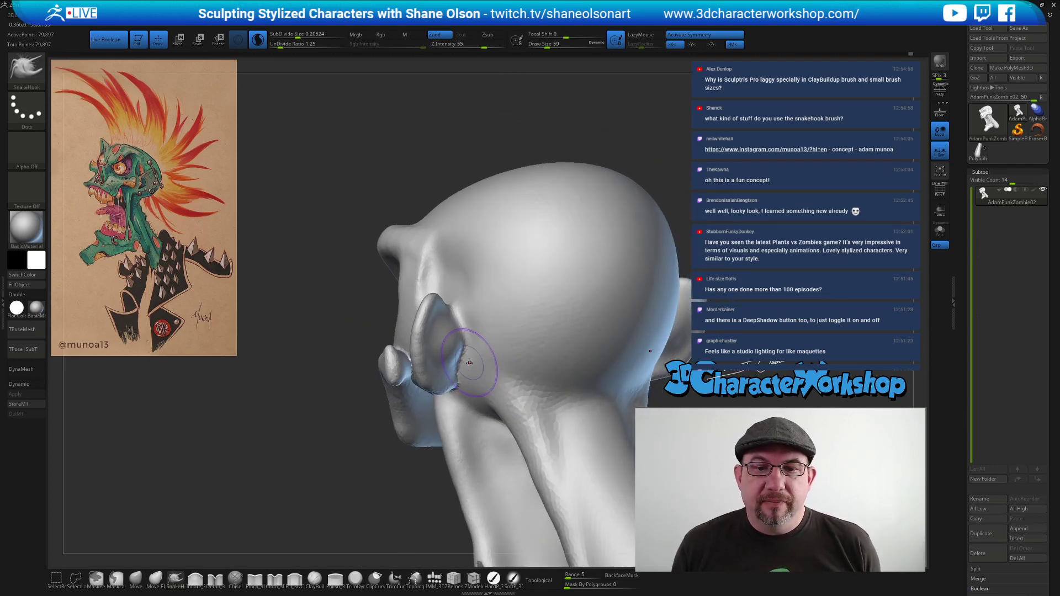
key("shift")
left_click_drag(465, 348, 464, 355, "shift")
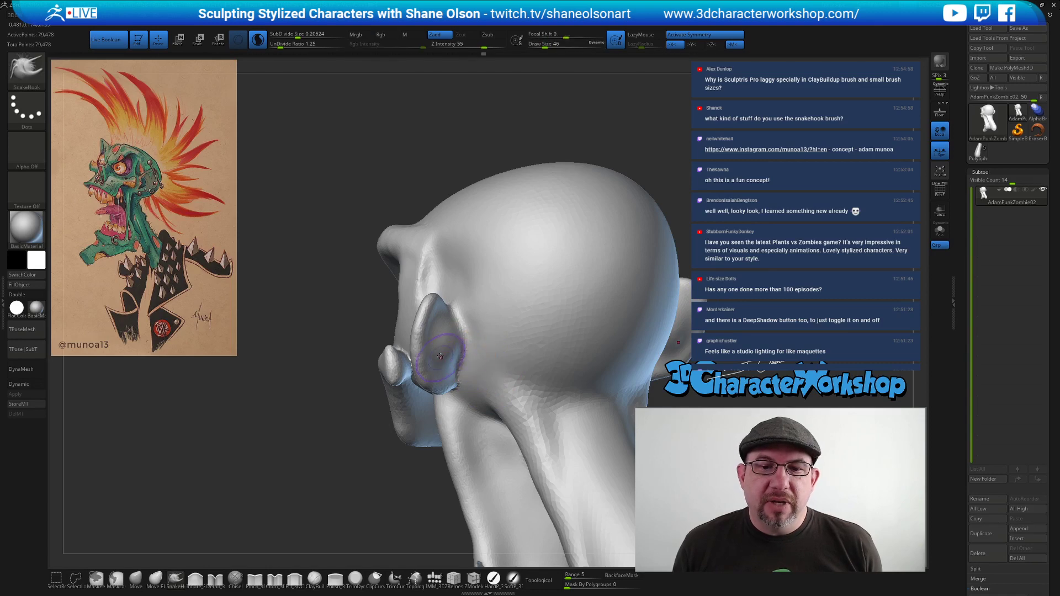
right_click_drag(322, 322, 347, 321)
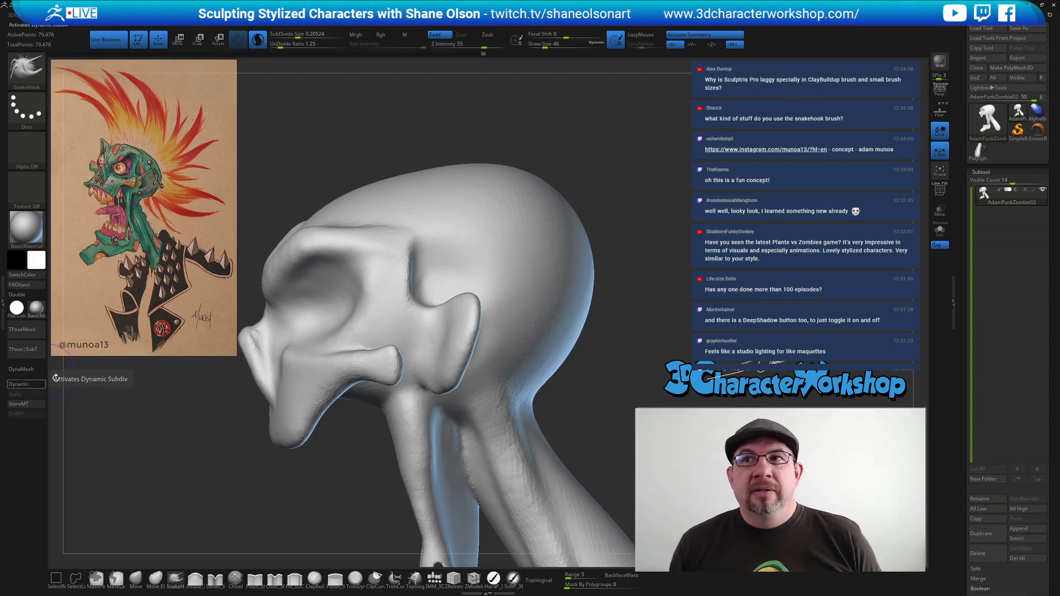
Refine the ear's front face with SnakeHook at draw sizes 31 and 29.
mouse_move(745, 296)
left_mouse_down("alt")
mouse_move(744, 281)
mouse_move(700, 254)
mouse_move(696, 262)
left_mouse_up("alt")
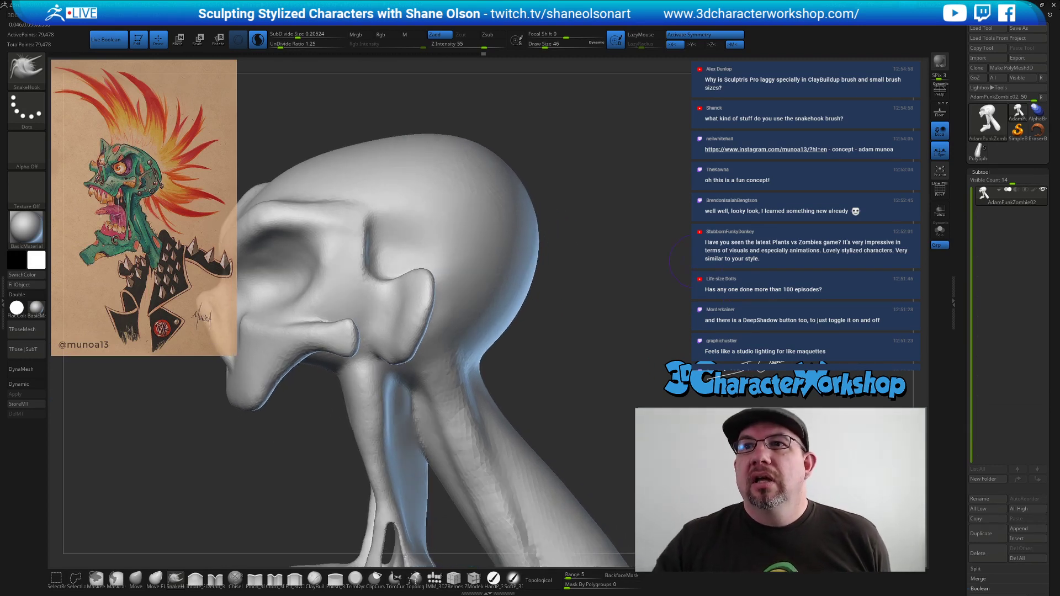
mouse_move(544, 316)
left_mouse_down("alt")
mouse_move(572, 350)
mouse_move(597, 344)
left_mouse_up("alt")
key("s")
left_click_drag(414, 333, 411, 331)
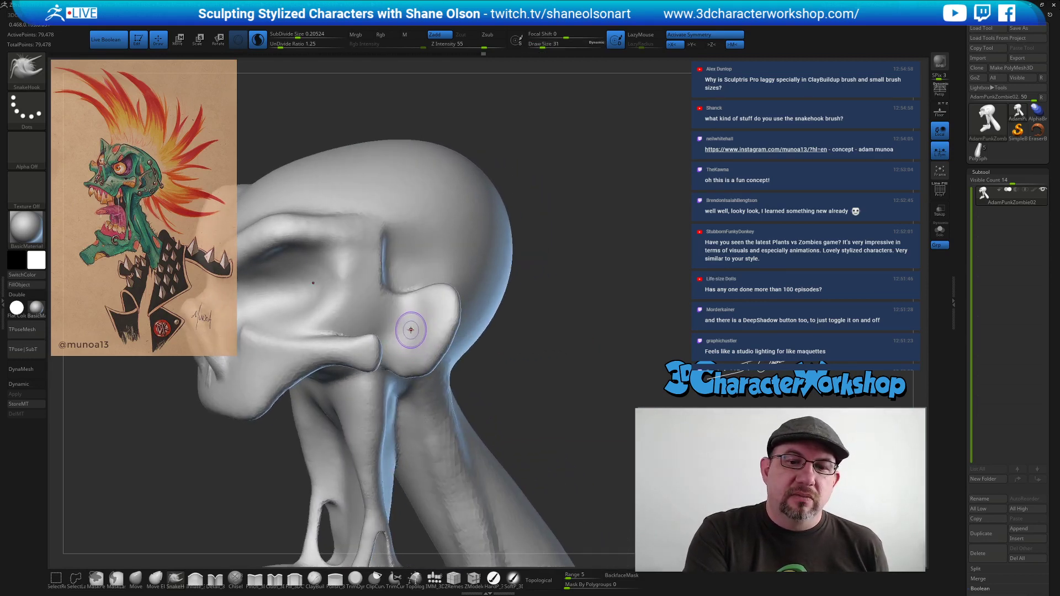
mouse_move(530, 334)
left_mouse_down()
mouse_move(599, 326)
mouse_move(588, 337)
left_mouse_up()
key("s")
left_click_drag(408, 333, 401, 332)
mouse_move(400, 331)
right_mouse_down()
mouse_move(413, 313)
mouse_move(432, 317)
right_mouse_up()
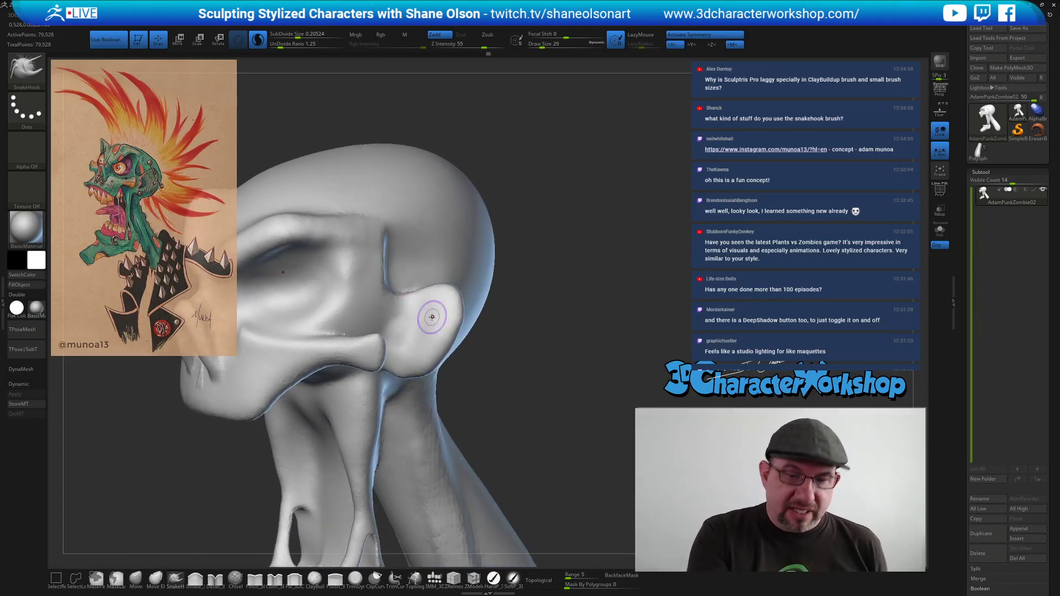
Smooth the ear's front face and reduce the SnakeHook draw size to 22.
left_click_drag(519, 412, 518, 382, "alt")
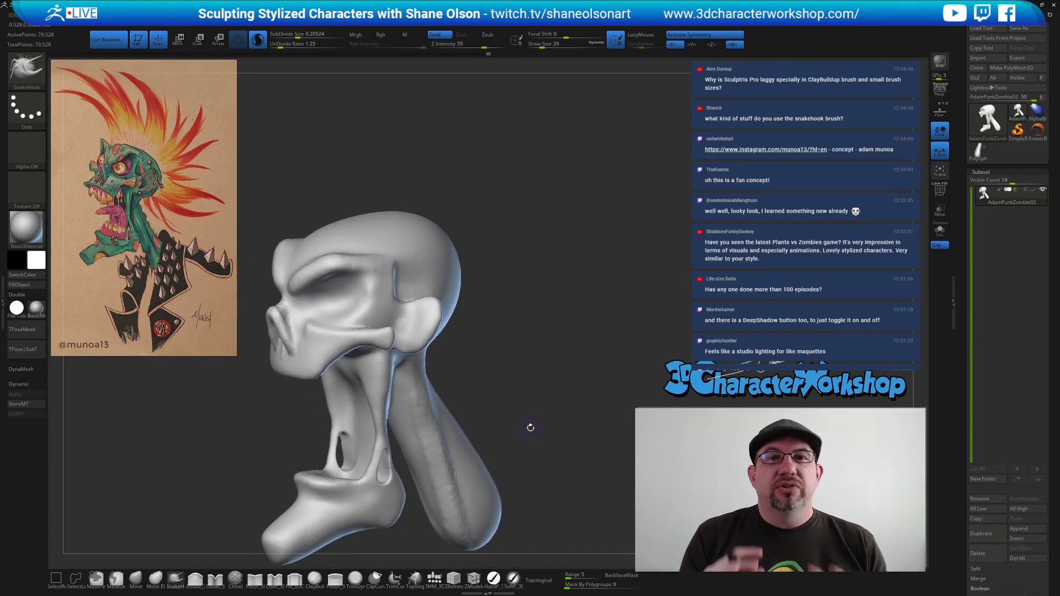
right_click_drag(485, 381, 484, 395, "ctrl")
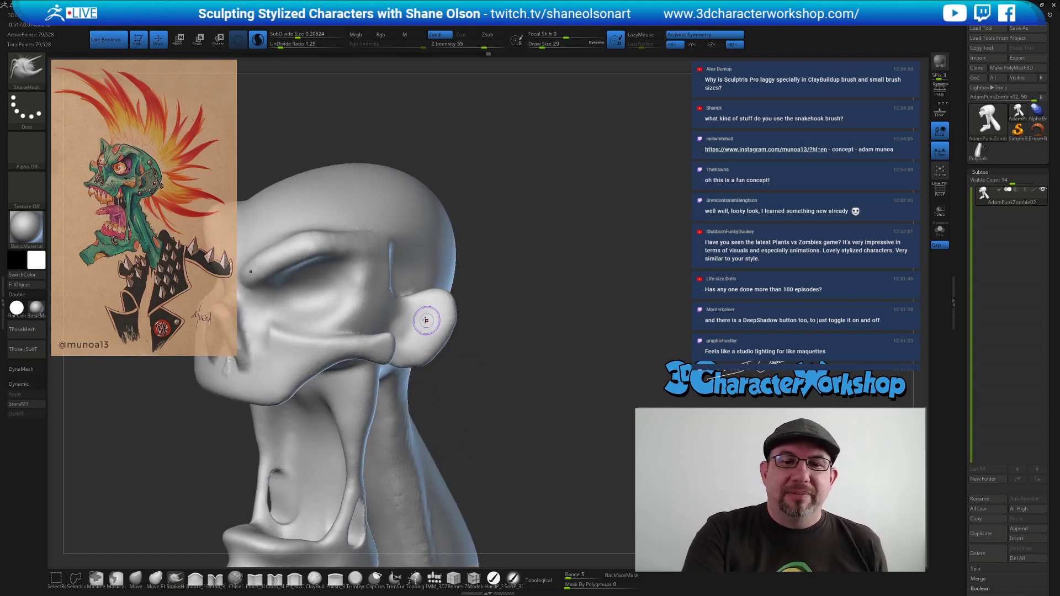
key("shift")
right_click_drag(401, 325, 421, 317)
key("s")
left_click_drag(420, 326, 418, 326)
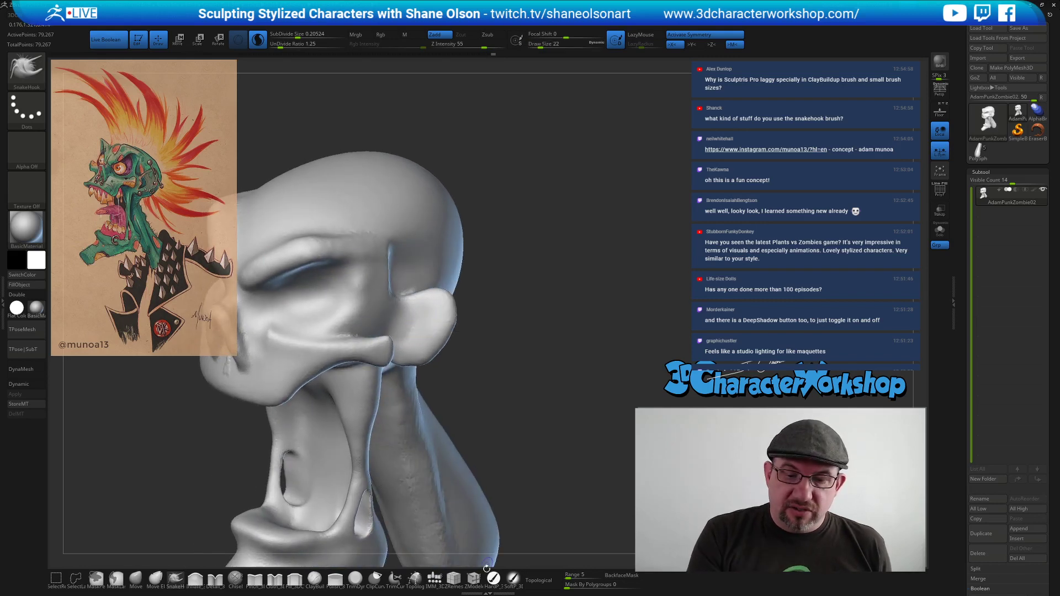
Carve the inner ear hollow and build up its upper rim with the ClayBuildup brush at draw size 18.
left_click(315, 578)
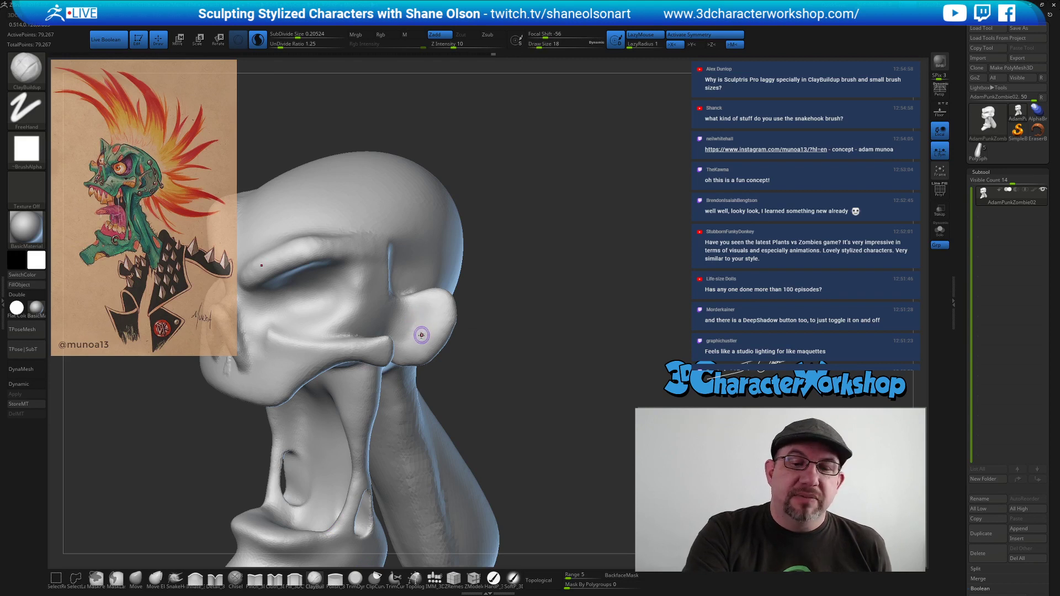
mouse_move(416, 327)
left_mouse_down("shift")
mouse_move(428, 303)
mouse_move(416, 316)
left_mouse_up("shift")
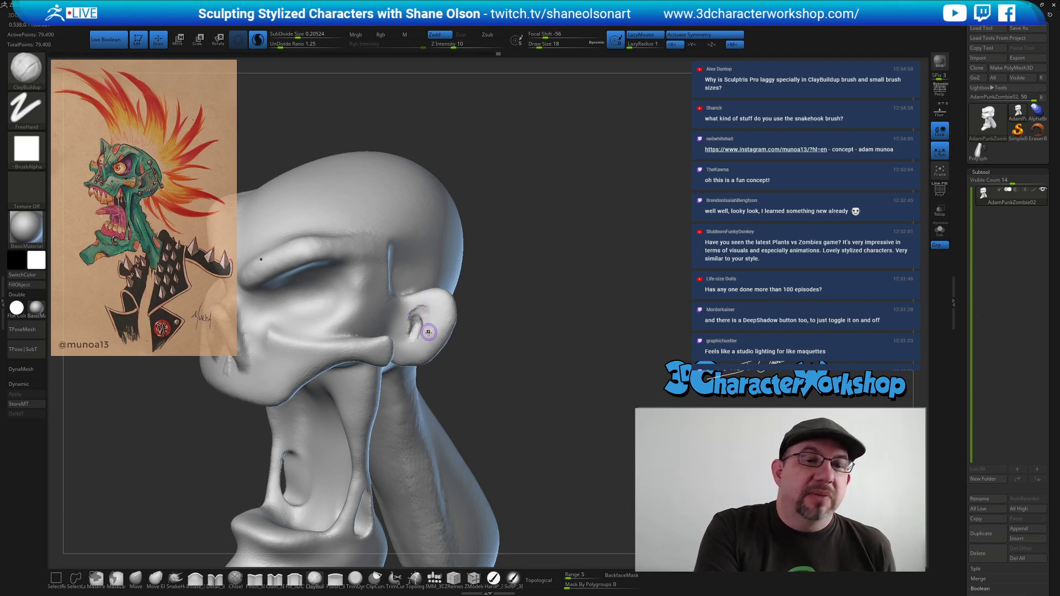
left_click_drag(418, 316, 415, 323)
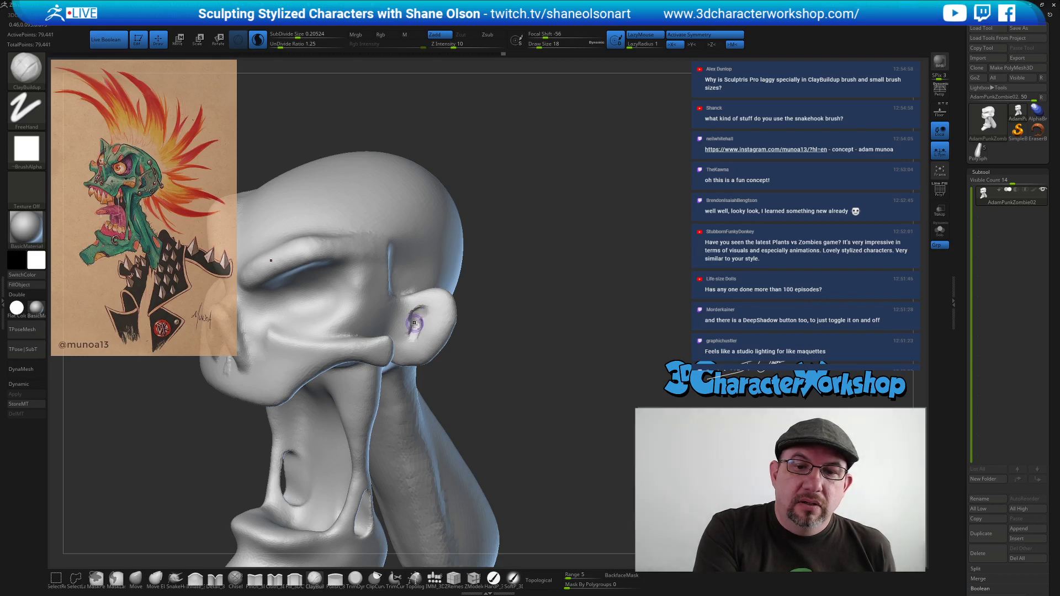
right_click_drag(417, 323, 403, 332)
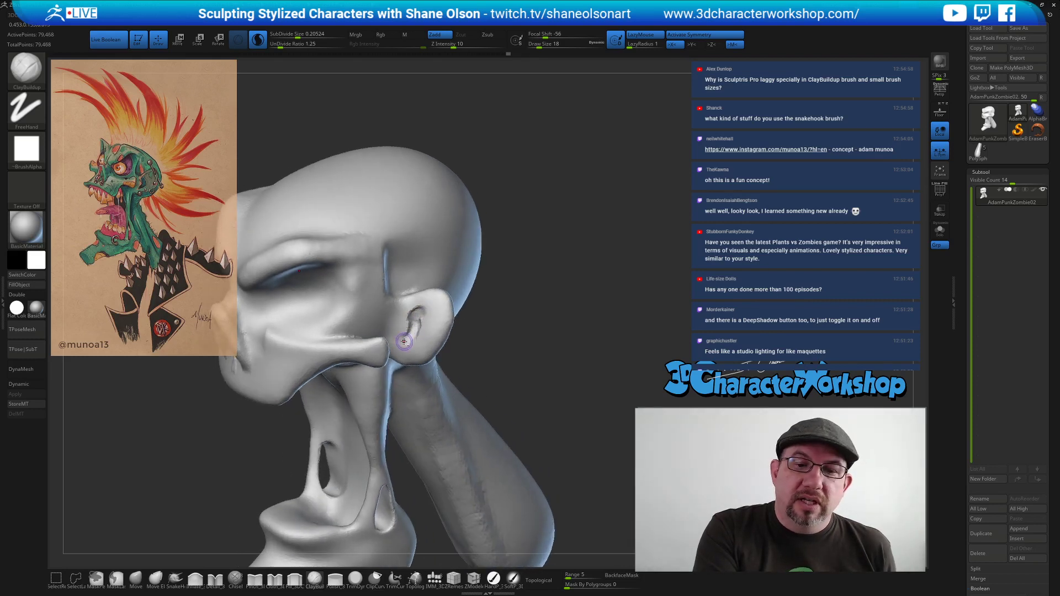
mouse_move(405, 342)
left_mouse_down()
mouse_move(405, 327)
mouse_move(424, 314)
left_mouse_up()
right_click_drag(424, 316, 440, 312)
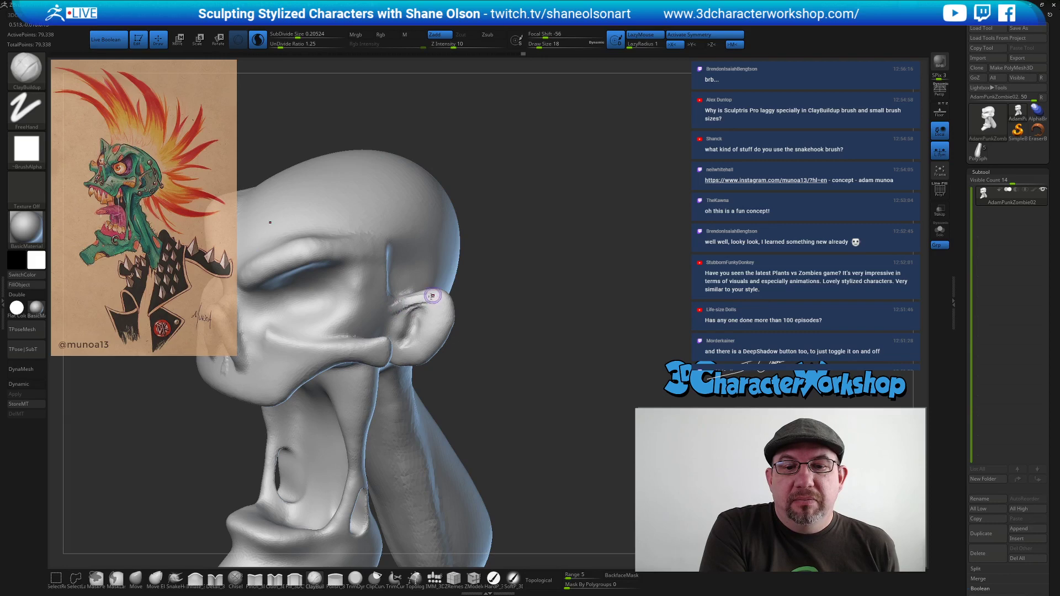
Smooth the ear's upper rim and blend the clay around the inner hollow and outer edge.
left_click_drag(416, 305, 417, 300, "shift")
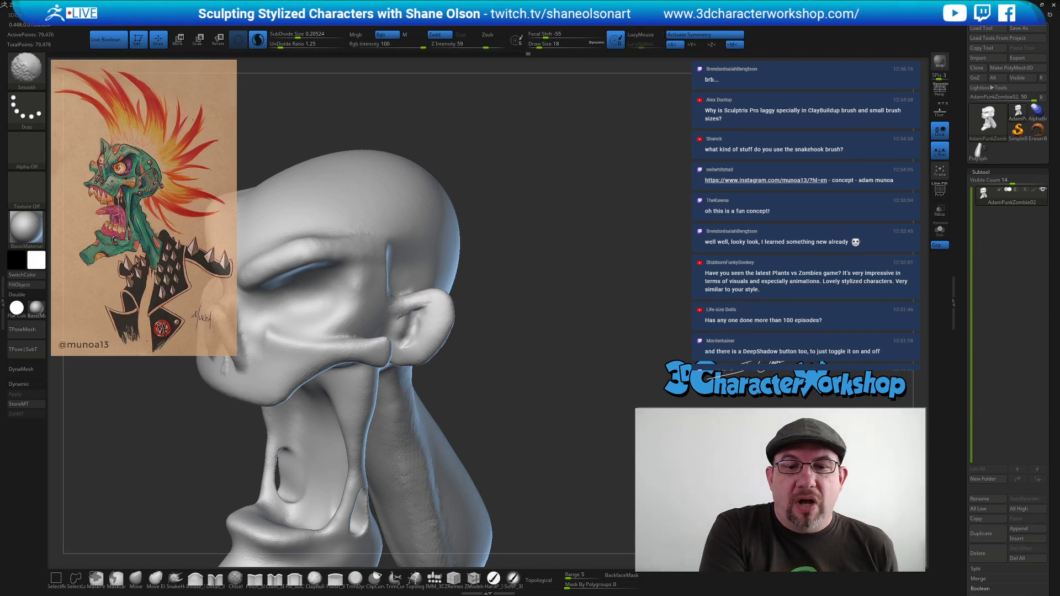
right_click_drag(435, 298, 432, 295)
key("s")
left_click_drag(431, 299, 415, 302)
key("bracketleft")
key("shift")
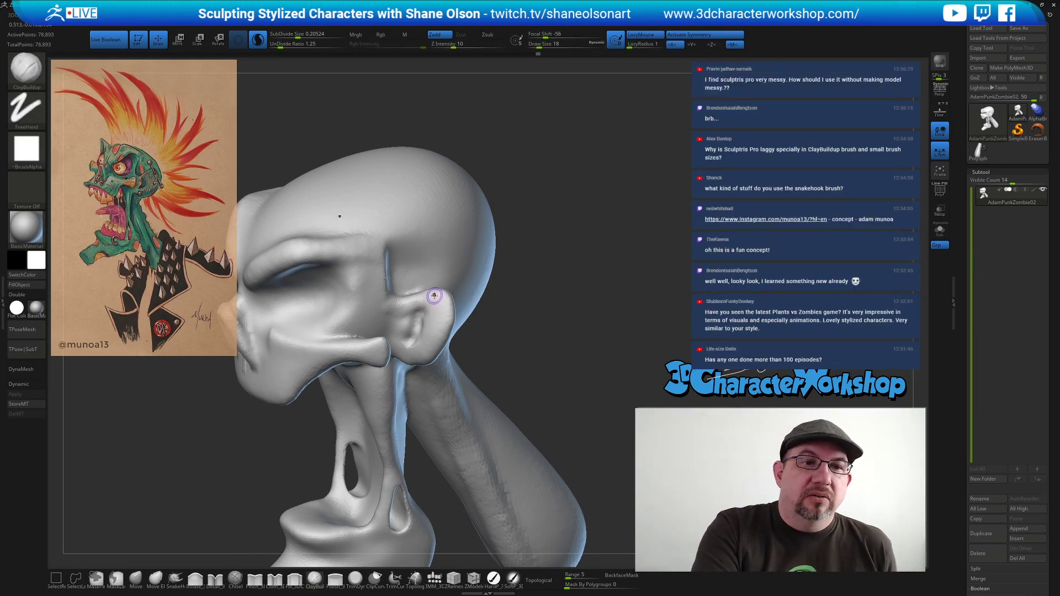
left_click_drag(448, 319, 444, 309)
Smooth the surface around the nose opening and cheek, enlarging the Smooth brush's draw size to 29.
left_click_drag(488, 348, 529, 345)
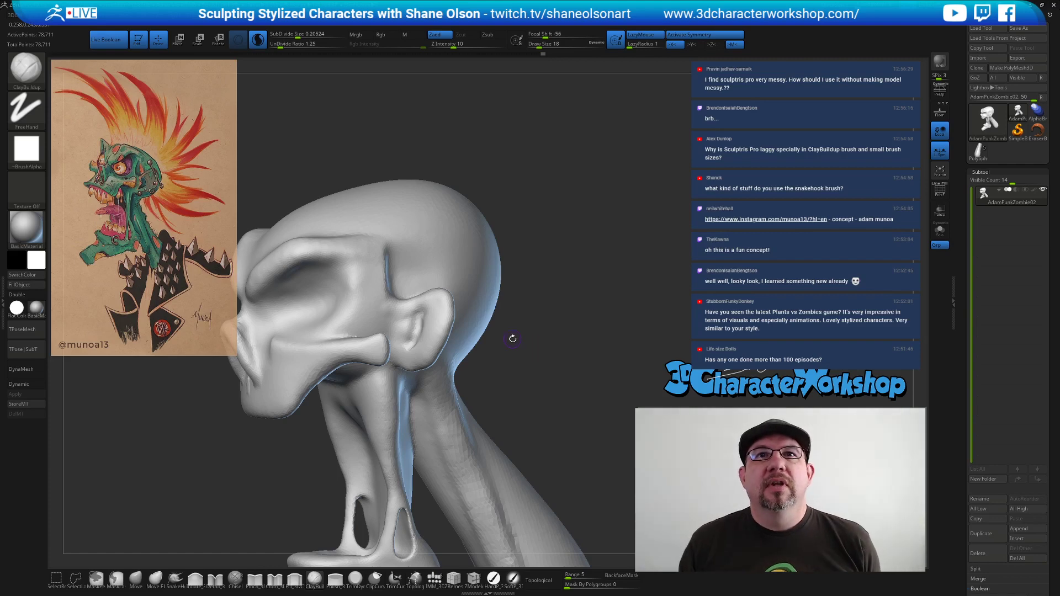
mouse_move(582, 294)
left_mouse_down()
mouse_move(568, 303)
mouse_move(601, 296)
mouse_move(616, 307)
left_mouse_up()
mouse_move(546, 316)
left_mouse_down()
mouse_move(583, 311)
mouse_move(584, 283)
left_mouse_up()
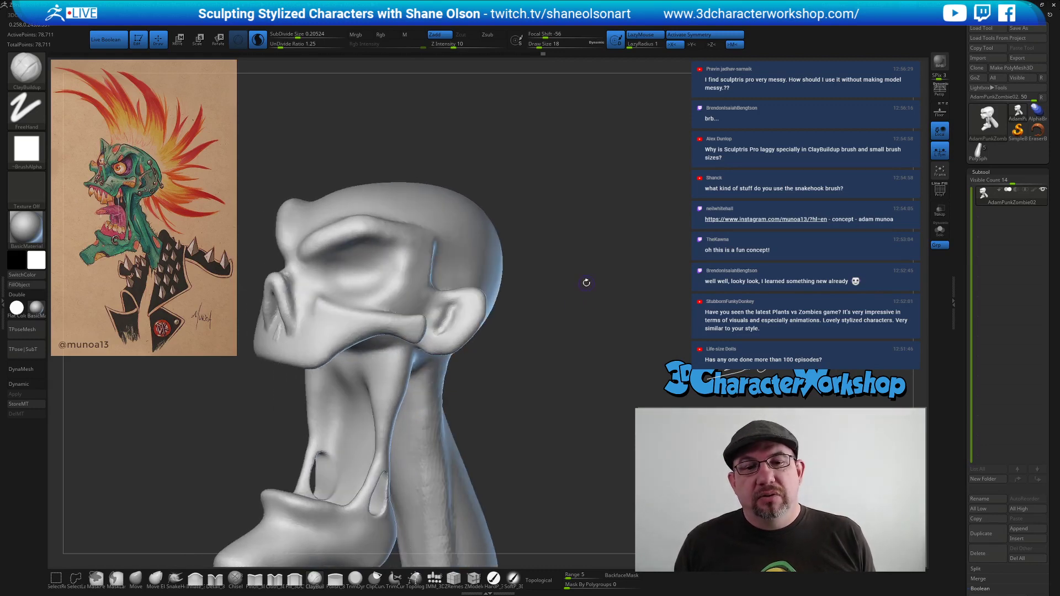
left_click_drag(274, 328, 276, 344, "shift")
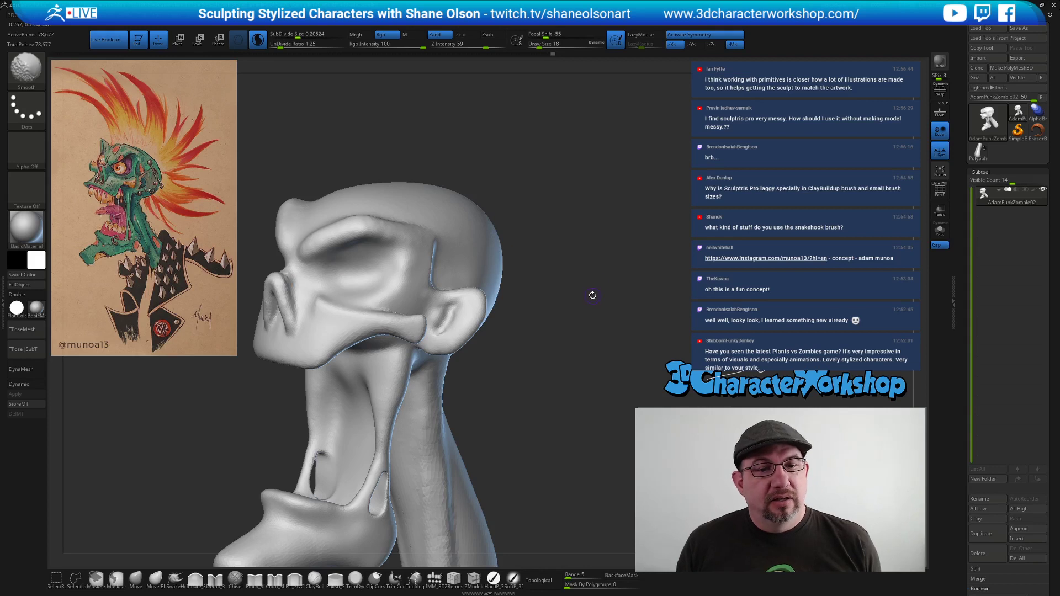
mouse_move(529, 403)
left_mouse_down("alt")
mouse_move(564, 395)
mouse_move(535, 407)
left_mouse_up("alt")
key("s")
left_click_drag(332, 292, 339, 312, "shift")
left_click_drag(593, 402, 535, 360)
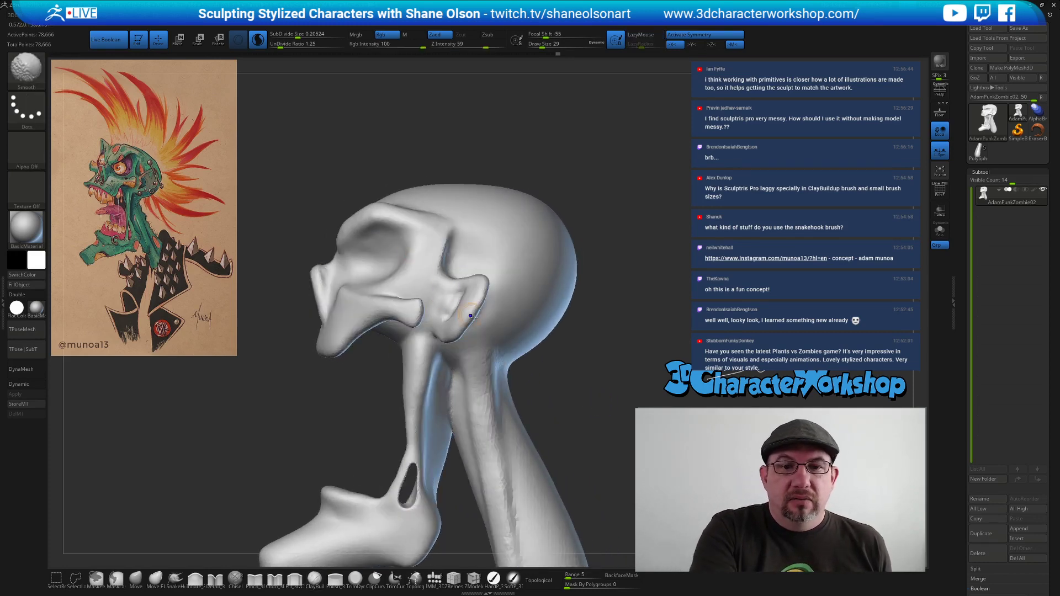
Reshape the ear into a larger, rounder outline with the Move brush at draw sizes 90 and 65.
mouse_move(559, 402)
left_mouse_down()
mouse_move(550, 350)
mouse_move(578, 312)
left_mouse_up()
key("s")
key("s")
left_click_drag(474, 280, 478, 280)
mouse_move(468, 269)
right_mouse_down()
mouse_move(478, 264)
mouse_move(491, 280)
right_mouse_up()
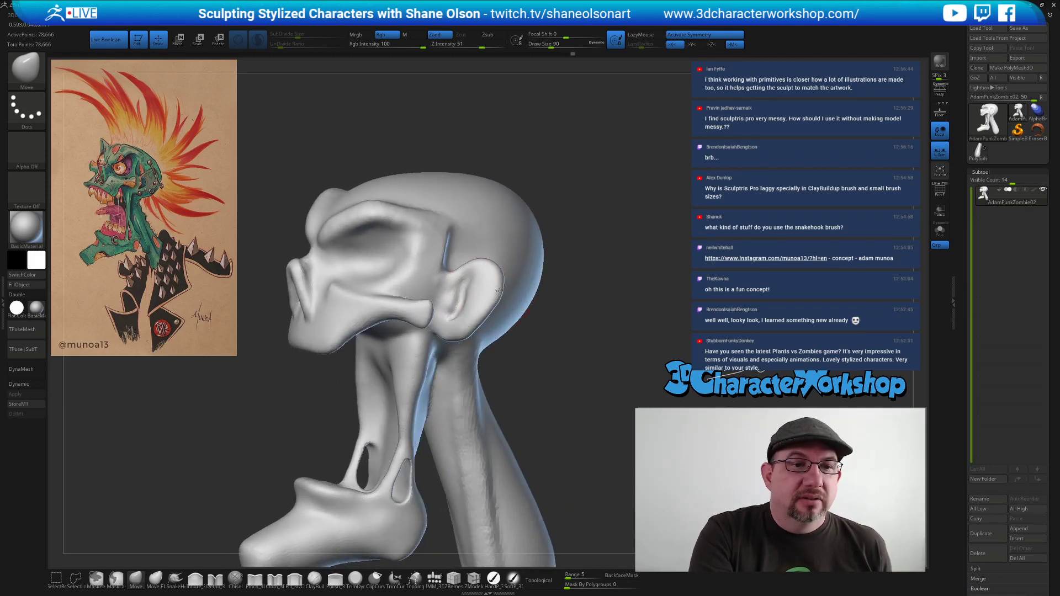
right_click_drag(488, 305, 485, 297)
key("s")
left_click_drag(486, 298, 480, 291)
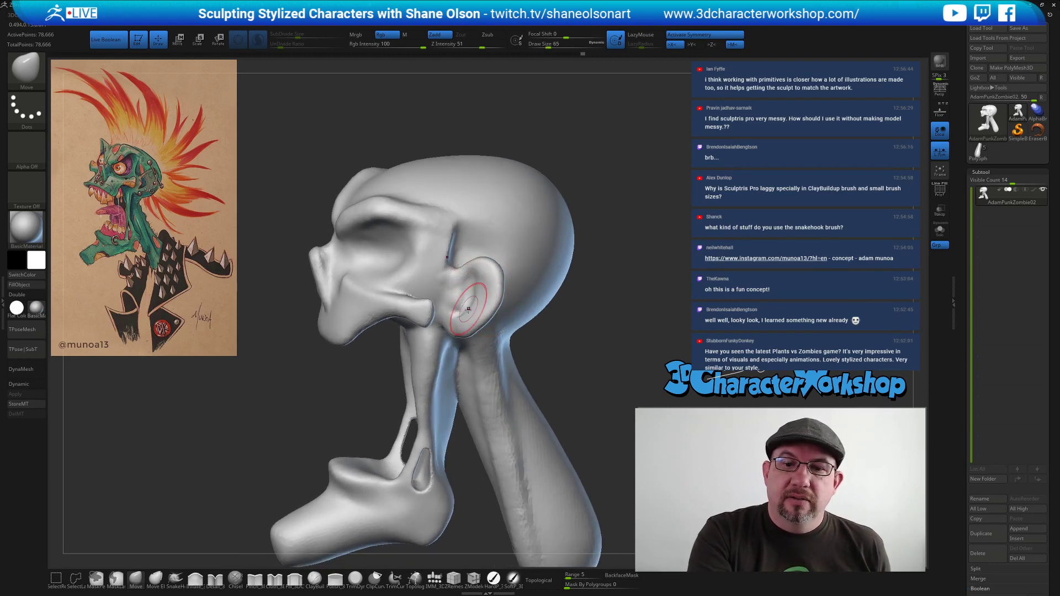
mouse_move(480, 291)
right_mouse_down()
mouse_move(448, 287)
mouse_move(467, 298)
mouse_move(481, 285)
right_mouse_up()
Adjust the ear's rim with the Move brush at draw size 35 and smooth the transition into the inner hollow.
key("shift")
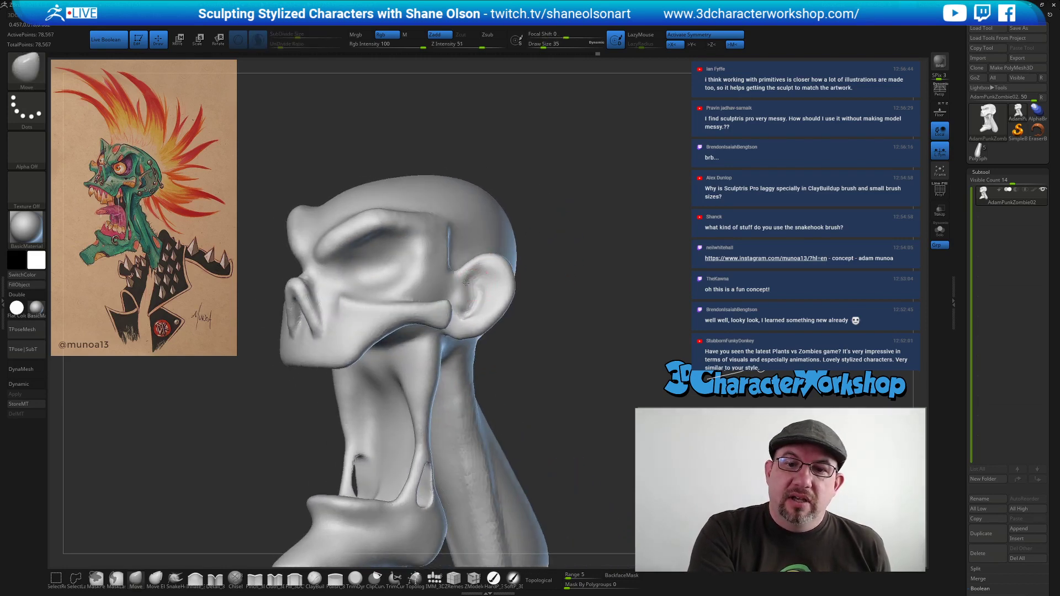
key("shift")
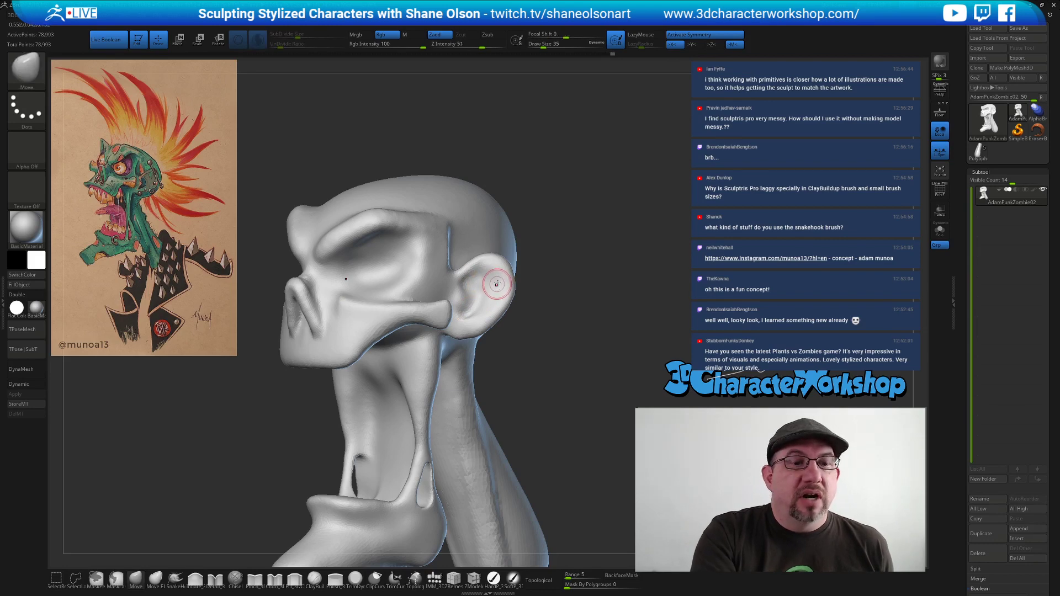
right_click_drag(497, 299, 506, 309)
left_click_drag(487, 289, 490, 293, "shift")
mouse_move(491, 293)
right_mouse_down()
mouse_move(481, 299)
mouse_move(486, 290)
right_mouse_up()
left_click_drag(480, 298, 473, 301, "shift")
mouse_move(482, 303)
right_mouse_down()
mouse_move(461, 303)
mouse_move(462, 293)
mouse_move(453, 304)
mouse_move(476, 282)
mouse_move(478, 298)
right_mouse_up()
Mask the inner ear hollow with the MaskPen brush at draw size 17.
mouse_move(549, 374)
right_mouse_down("ctrl")
mouse_move(544, 409)
mouse_move(545, 383)
right_mouse_up("ctrl")
key("s")
left_click_drag(478, 315, 446, 354)
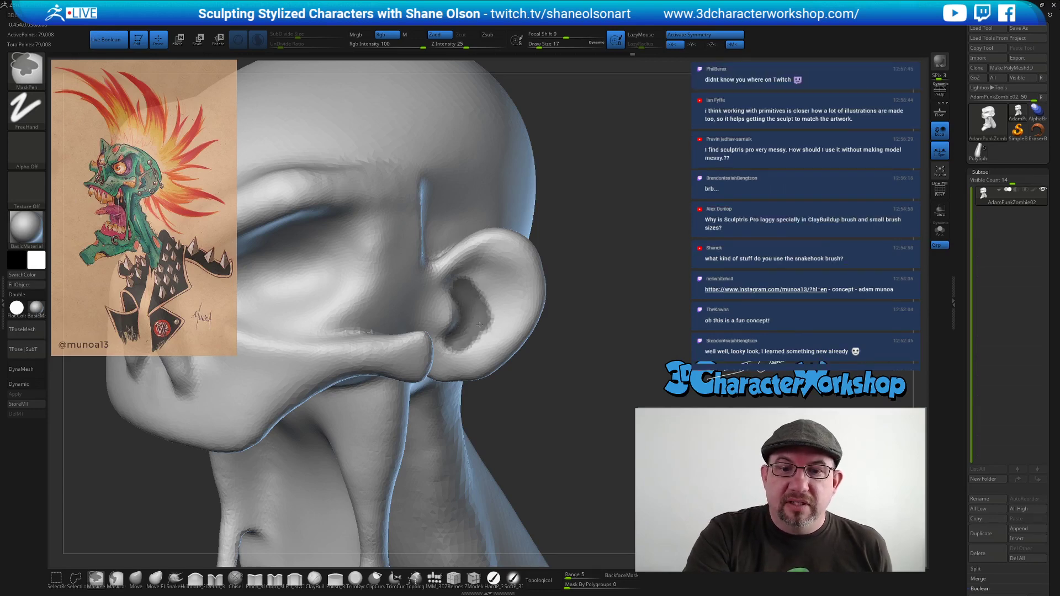
left_click_drag(571, 373, 567, 350)
left_click_drag(473, 298, 481, 312, "ctrl")
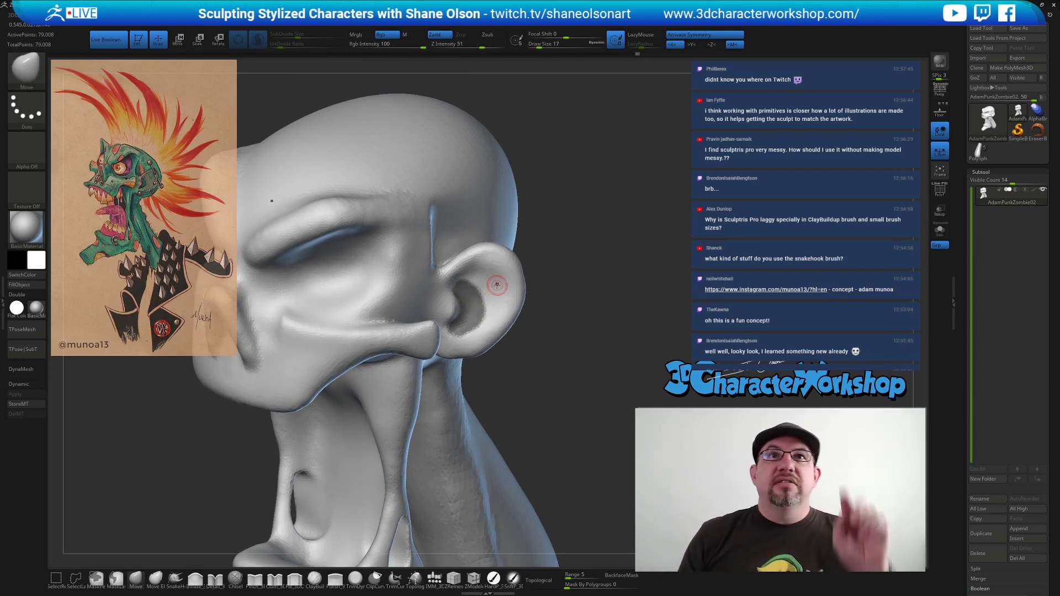
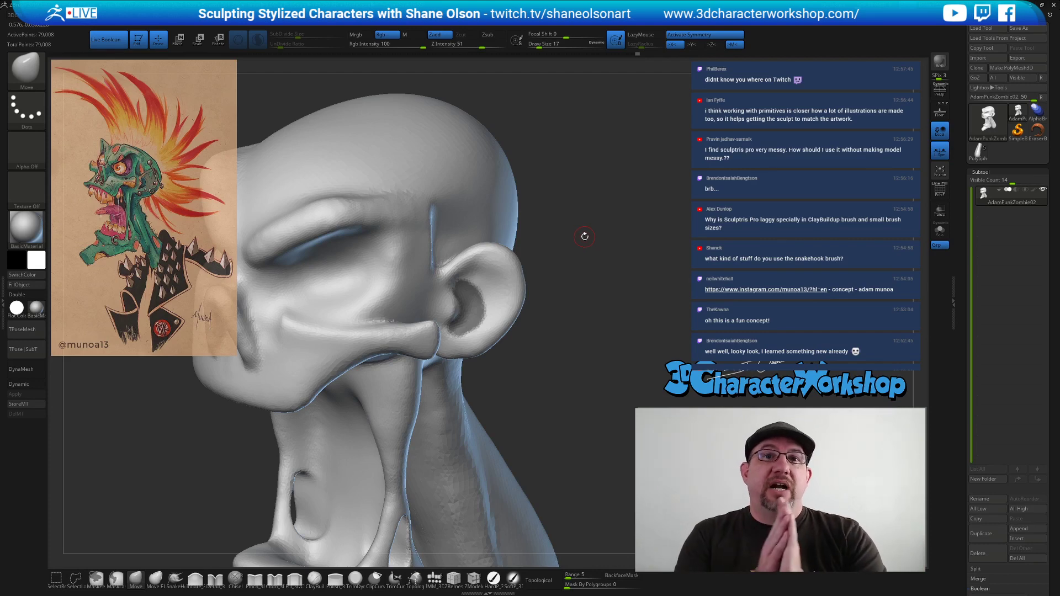
Invert the ear mask and place the transform gizmo over the inner ear hollow.
left_click_drag(604, 223, 636, 289)
left_click(639, 284, "ctrl")
key("w")
left_click_drag(532, 288, 607, 306, "alt")
left_click(464, 306, "alt")
Push the unmasked inner ear hollow deeper into the head with the gizmo and clear the mask.
left_click_drag(629, 245, 632, 309)
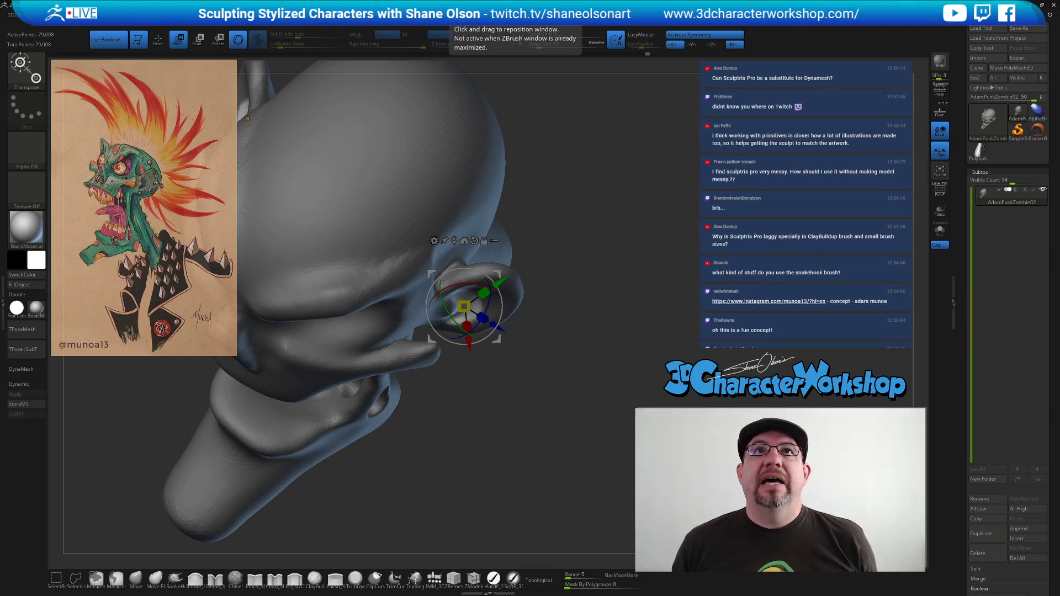
mouse_move(583, 218)
left_mouse_down()
mouse_move(577, 180)
mouse_move(591, 239)
mouse_move(580, 298)
left_mouse_up()
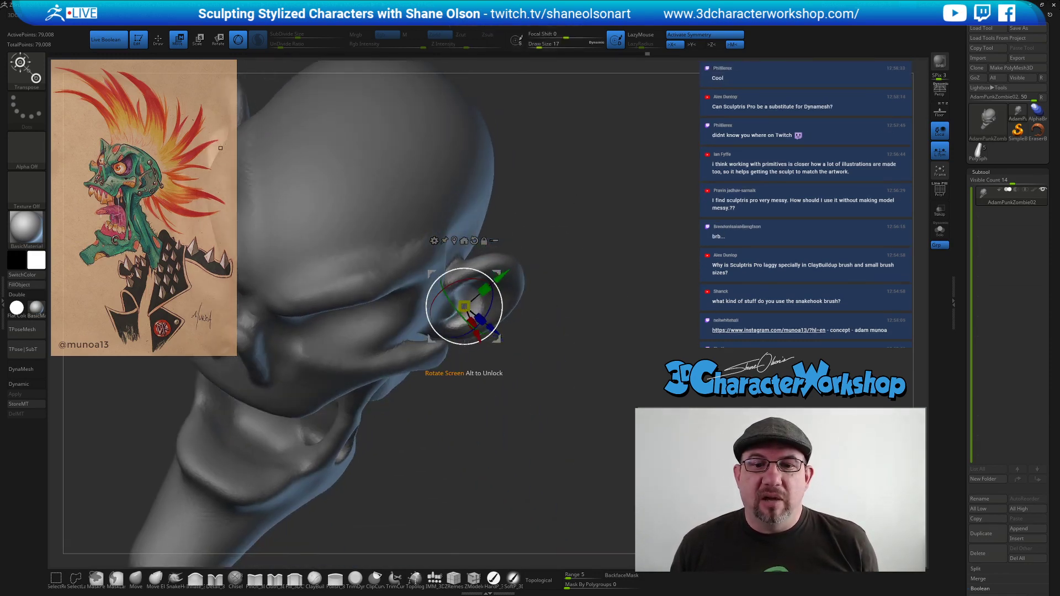
left_click_drag(477, 336, 473, 329)
mouse_move(597, 309)
left_mouse_down()
mouse_move(594, 276)
mouse_move(576, 256)
mouse_move(561, 268)
left_mouse_up()
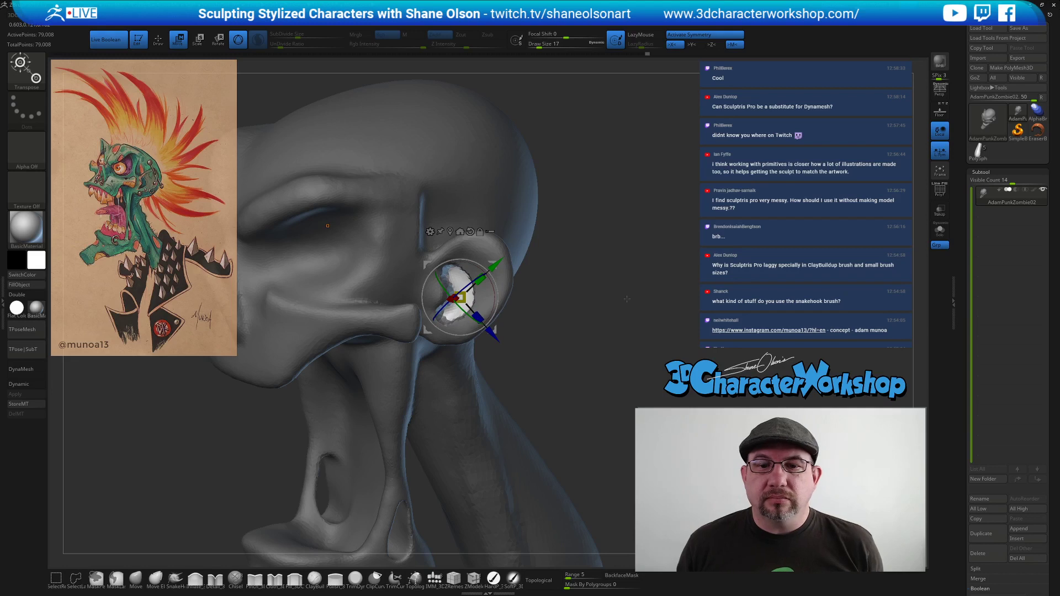
left_click_drag(428, 331, 423, 333)
mouse_move(590, 288)
left_mouse_down()
mouse_move(583, 324)
mouse_move(551, 297)
mouse_move(540, 333)
left_mouse_up()
key("ctrl")
left_click(562, 322, "ctrl")
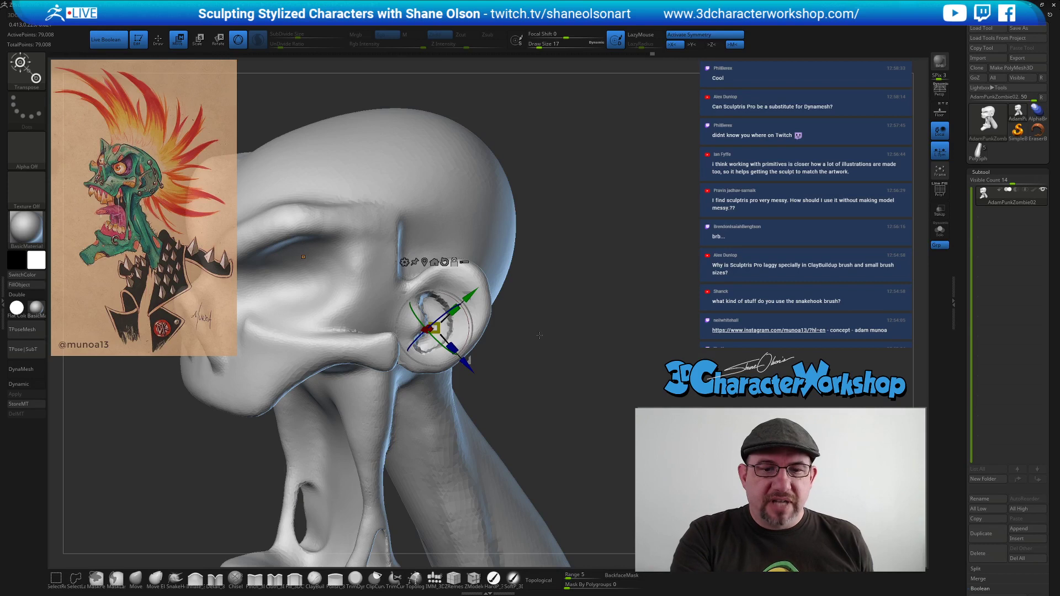
Smooth the edges of the deepened ear hollow with the Smooth brush at draw size 27.
key("q")
key("shift")
mouse_move(431, 315)
left_mouse_down("shift")
mouse_move(425, 347)
mouse_move(443, 317)
left_mouse_up("shift")
left_click_drag(563, 345, 514, 320)
left_click_drag(436, 305, 439, 333, "shift")
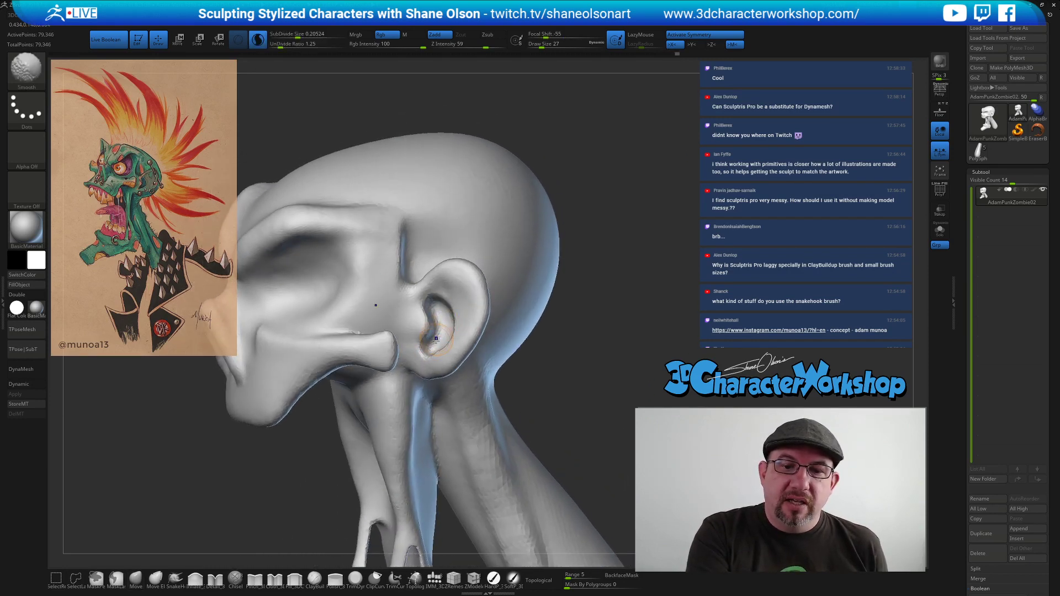
mouse_move(527, 370)
left_mouse_down()
mouse_move(558, 365)
mouse_move(521, 424)
left_mouse_up()
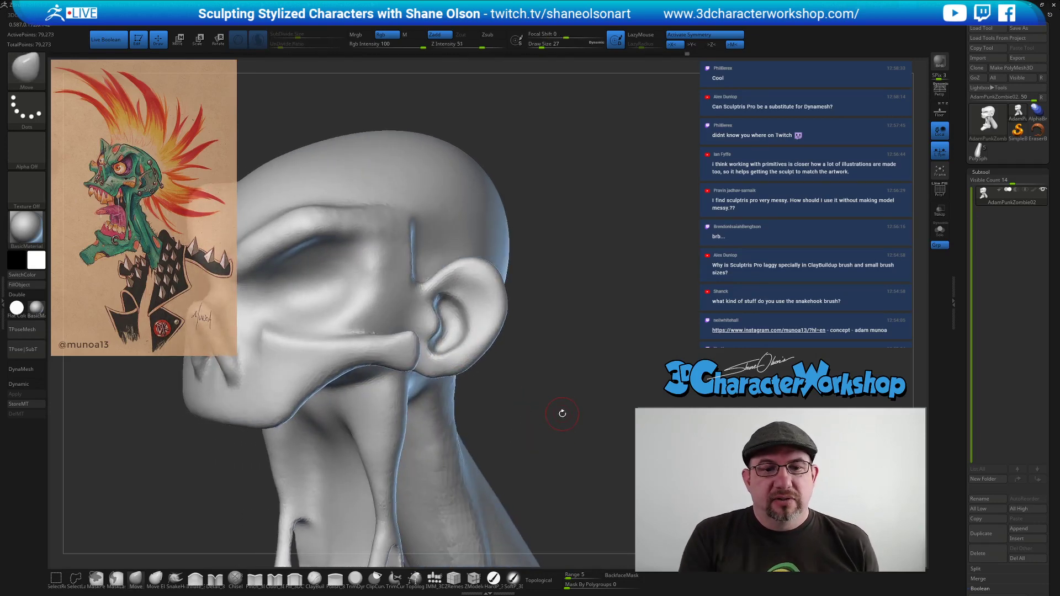
key("shift")
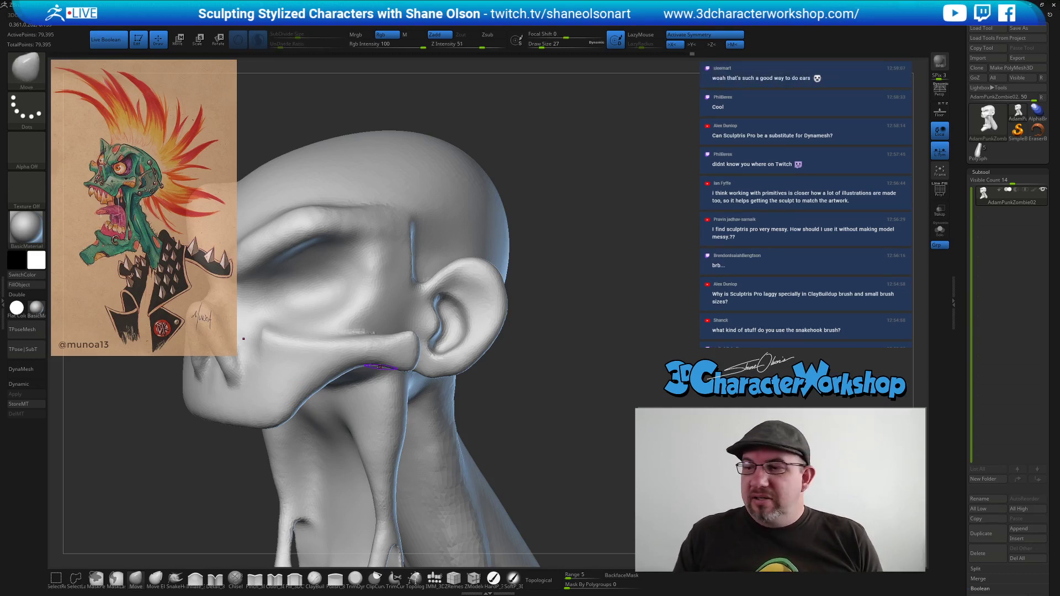
Smooth the rough surface along the side of the neck with the Smooth brush at draw size 44.
mouse_move(557, 348)
left_mouse_down("alt")
mouse_move(546, 314)
mouse_move(502, 392)
mouse_move(520, 346)
left_mouse_up("alt")
key("s")
left_click(551, 431)
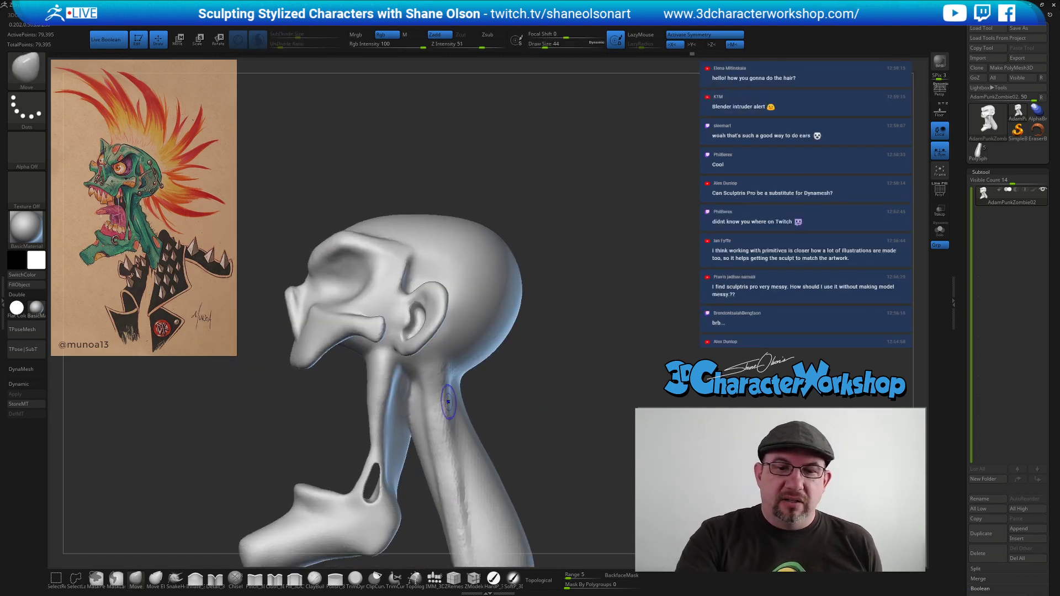
left_click_drag(446, 394, 448, 469, "shift")
left_click_drag(552, 450, 546, 423, "alt")
left_click_drag(449, 441, 454, 524, "shift")
left_click_drag(556, 445, 555, 437, "alt")
mouse_move(555, 438)
left_mouse_down()
mouse_move(596, 440)
mouse_move(570, 441)
mouse_move(554, 369)
mouse_move(531, 429)
mouse_move(564, 352)
mouse_move(558, 378)
mouse_move(526, 335)
left_mouse_up()
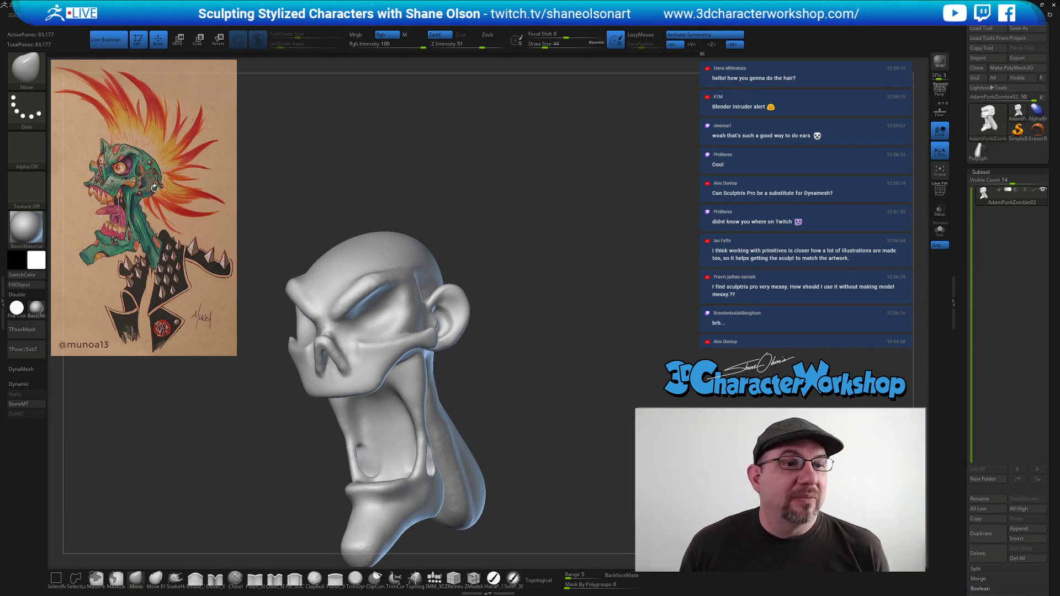
Scale the reference drawing up slightly in Spotlight and reposition it beside the model.
key("z")
left_click(183, 187)
left_click_drag(201, 128, 193, 220)
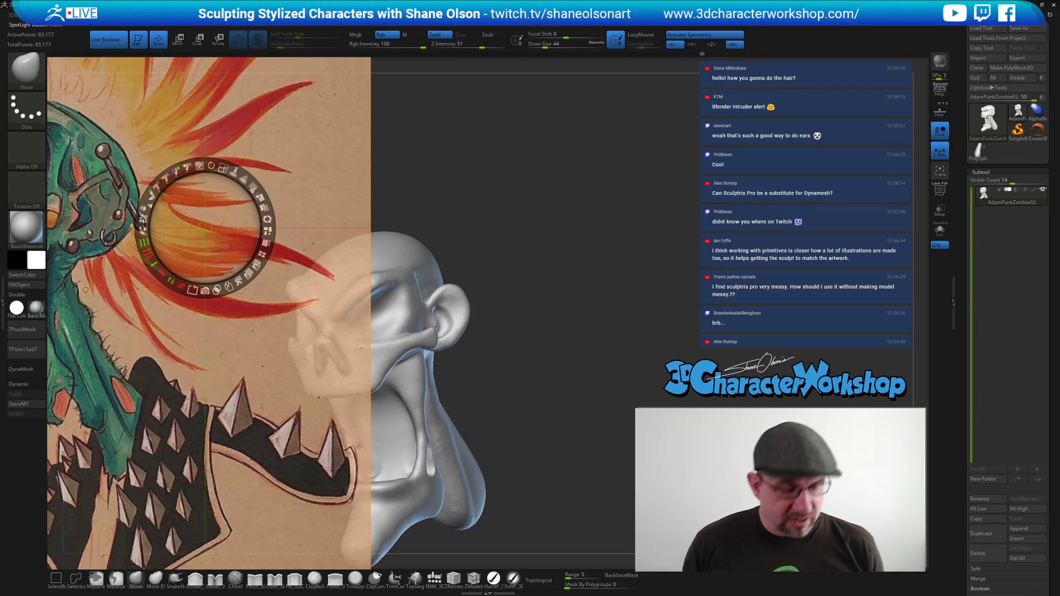
left_click_drag(223, 168, 159, 251)
mouse_move(189, 203)
left_mouse_down()
mouse_move(210, 190)
mouse_move(199, 192)
left_mouse_up()
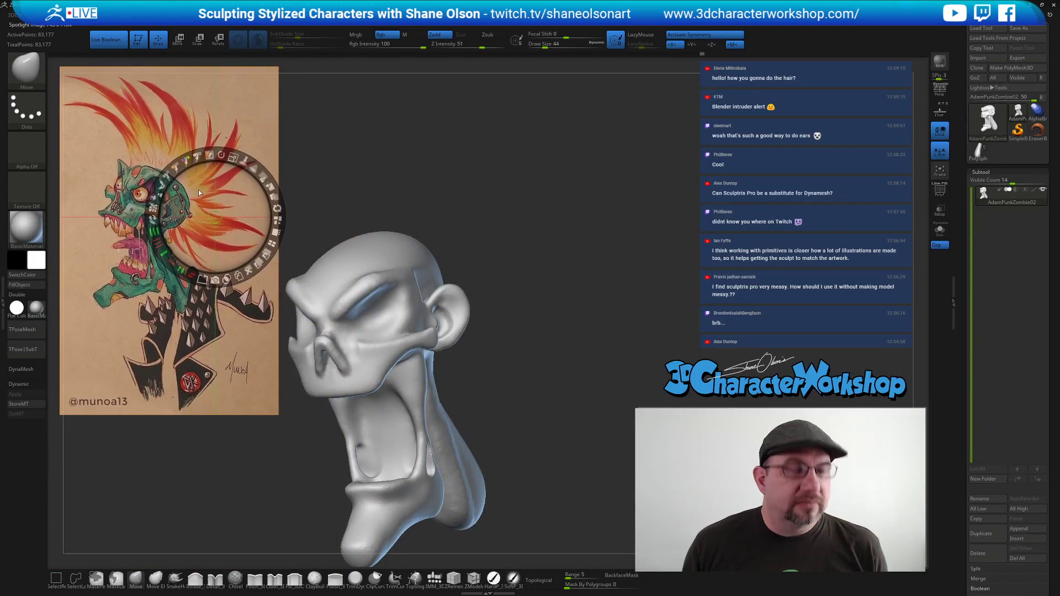
key("z")
mouse_move(505, 197)
left_mouse_down("alt")
mouse_move(558, 212)
mouse_move(618, 206)
mouse_move(595, 182)
left_mouse_up("alt")
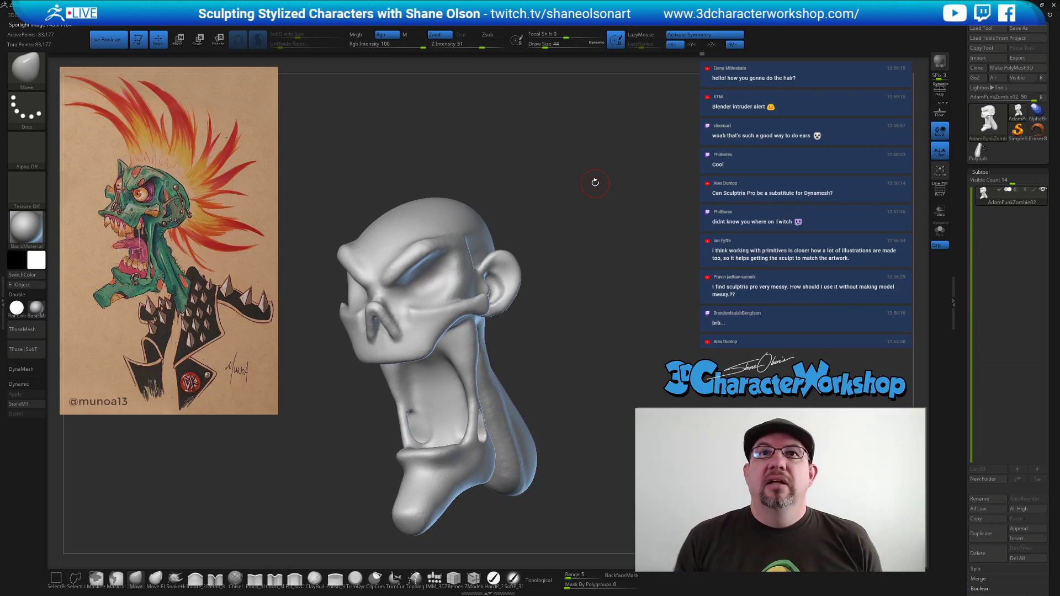
Carve a first groove into the upper inner ear with the Detail_3DCW brush at draw size 29.
mouse_move(565, 341)
left_mouse_down()
mouse_move(561, 286)
mouse_move(563, 366)
mouse_move(582, 319)
mouse_move(567, 361)
left_mouse_up()
key("s")
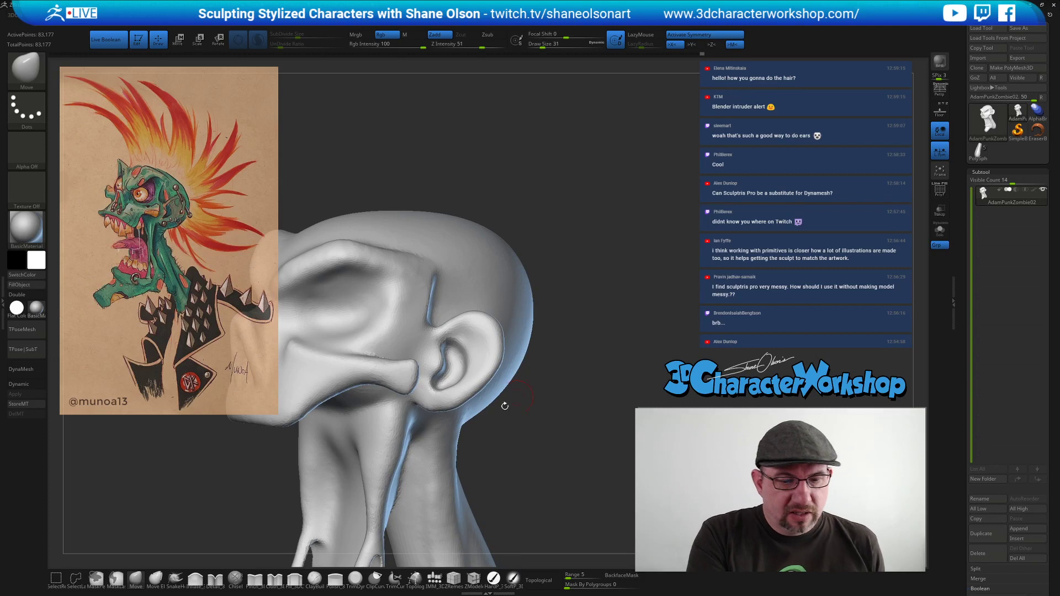
left_click(215, 579)
mouse_move(553, 376)
left_mouse_down()
mouse_move(558, 407)
mouse_move(550, 370)
left_mouse_up()
key("s")
left_click_drag(453, 343, 472, 333)
key("s")
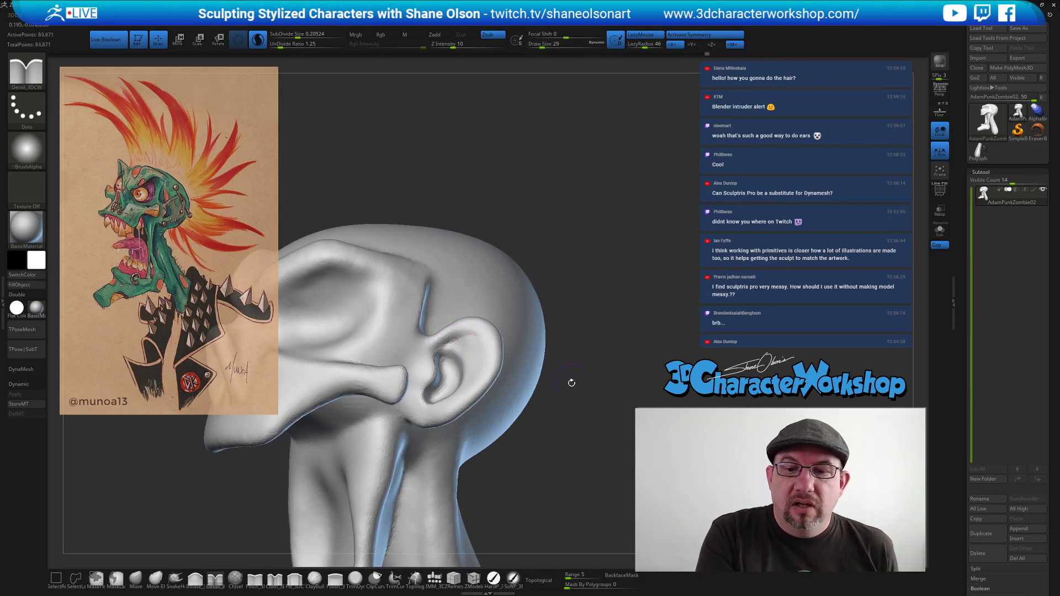
Extend the carved groove along the inside of the ear's outer rim down toward the lobe.
left_click_drag(566, 419, 544, 413)
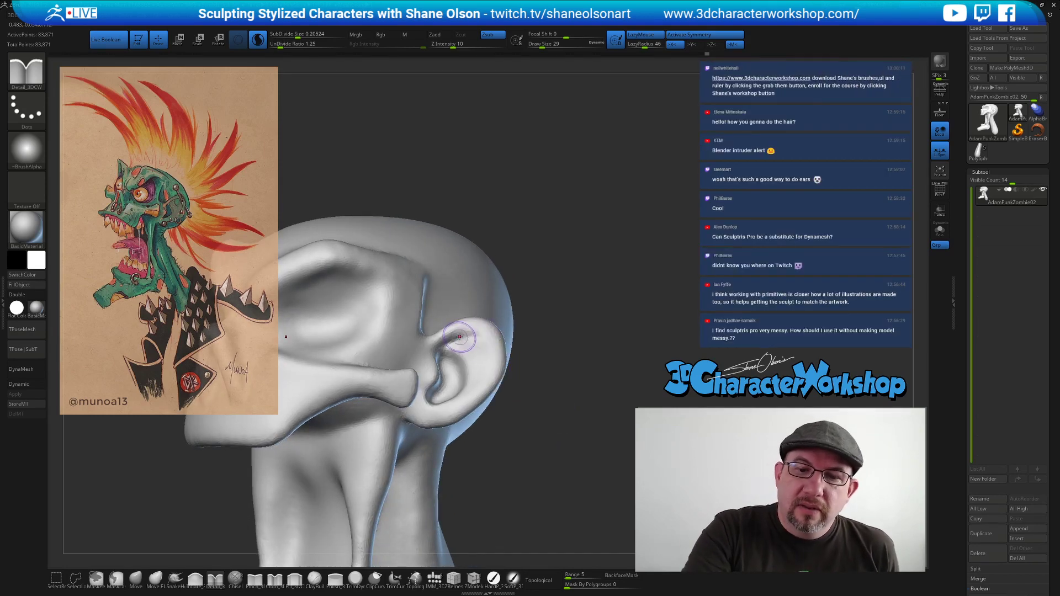
left_click_drag(496, 355, 482, 381)
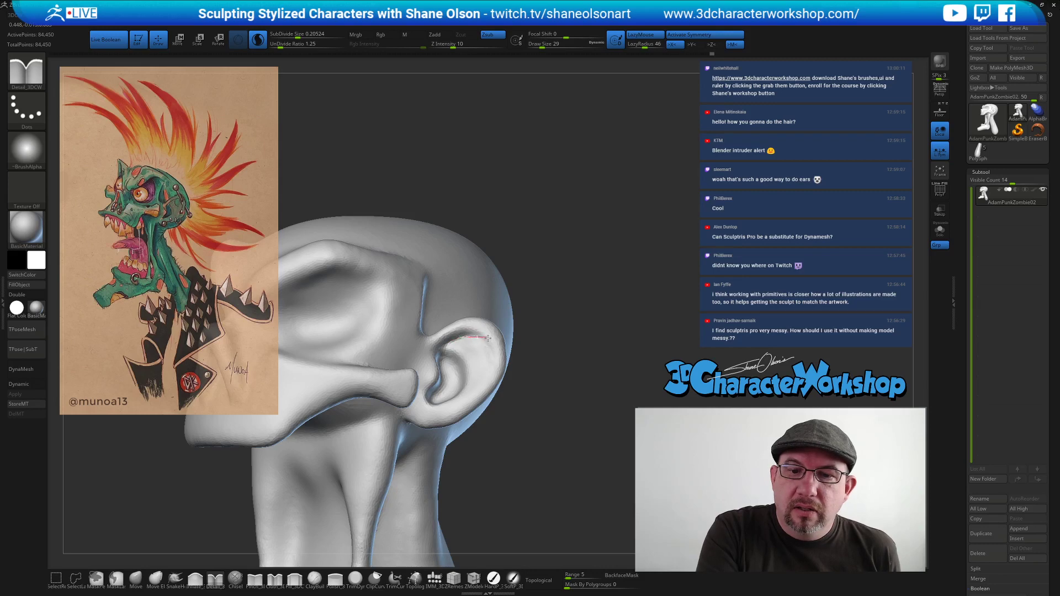
left_click_drag(498, 372, 476, 415)
mouse_move(532, 436)
left_mouse_down()
mouse_move(576, 427)
mouse_move(518, 411)
left_mouse_up()
Carve the inner ear fold down to the lower hollow, undoing and redrawing the lower stroke.
left_click_drag(473, 351, 479, 357)
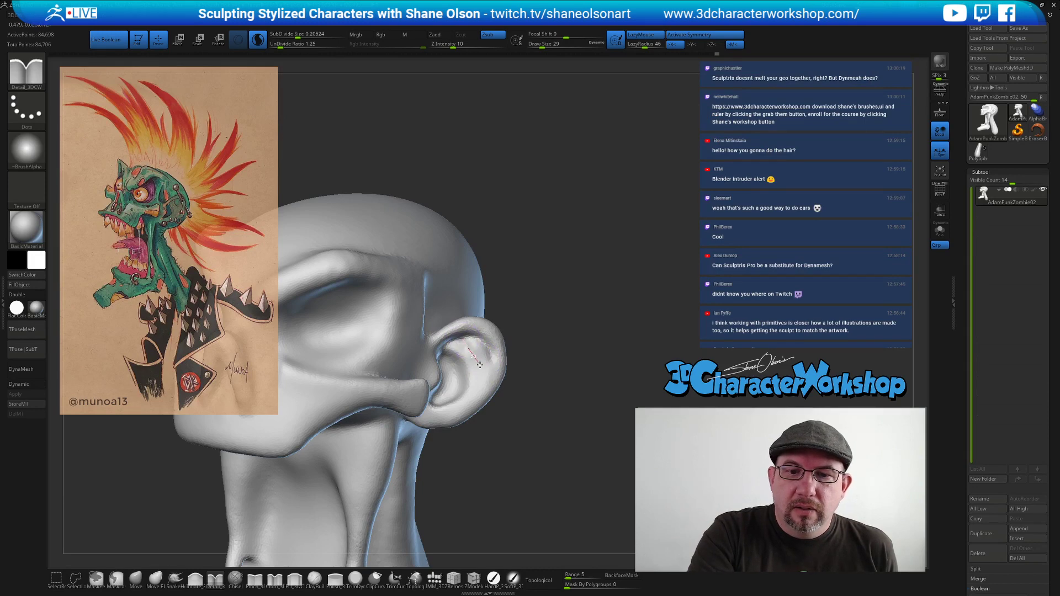
left_click_drag(478, 374, 450, 414)
mouse_move(510, 440)
left_mouse_down()
mouse_move(480, 440)
mouse_move(522, 438)
mouse_move(512, 425)
mouse_move(517, 442)
left_mouse_up()
key("ctrl+z")
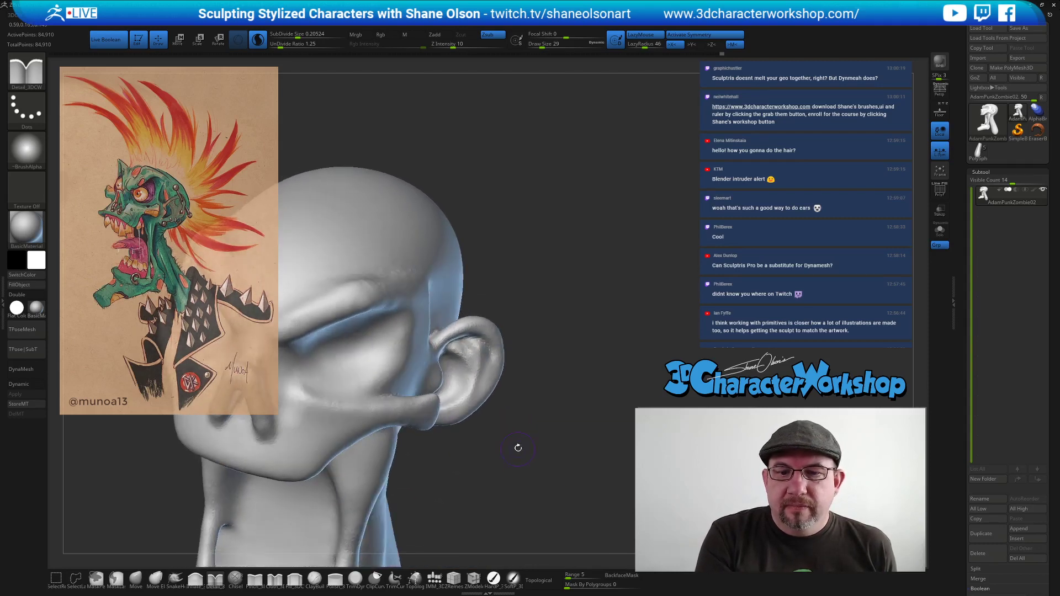
left_click_drag(484, 383, 445, 407)
mouse_move(512, 467)
left_mouse_down()
mouse_move(496, 462)
mouse_move(505, 444)
left_mouse_up()
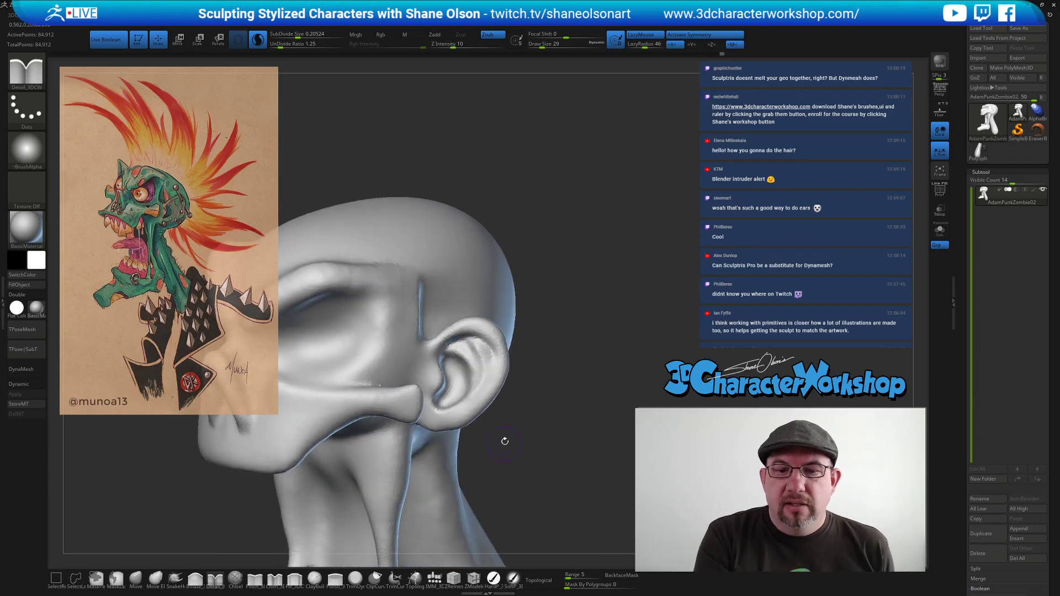
Soften the carved inner ear folds with the Smooth brush at draw size 29.
key("ctrl")
key("ctrl")
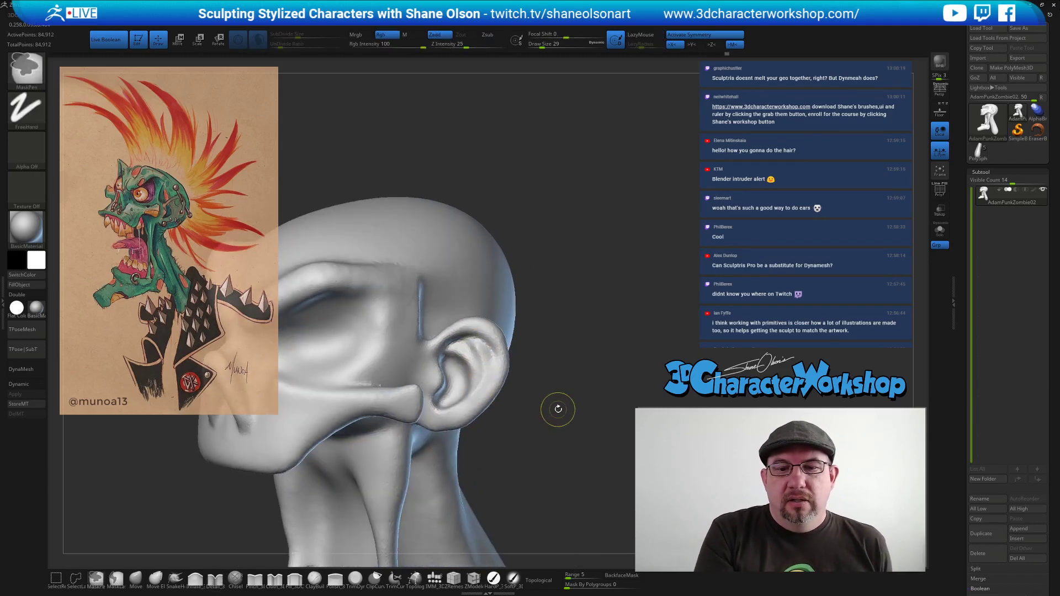
key("shift")
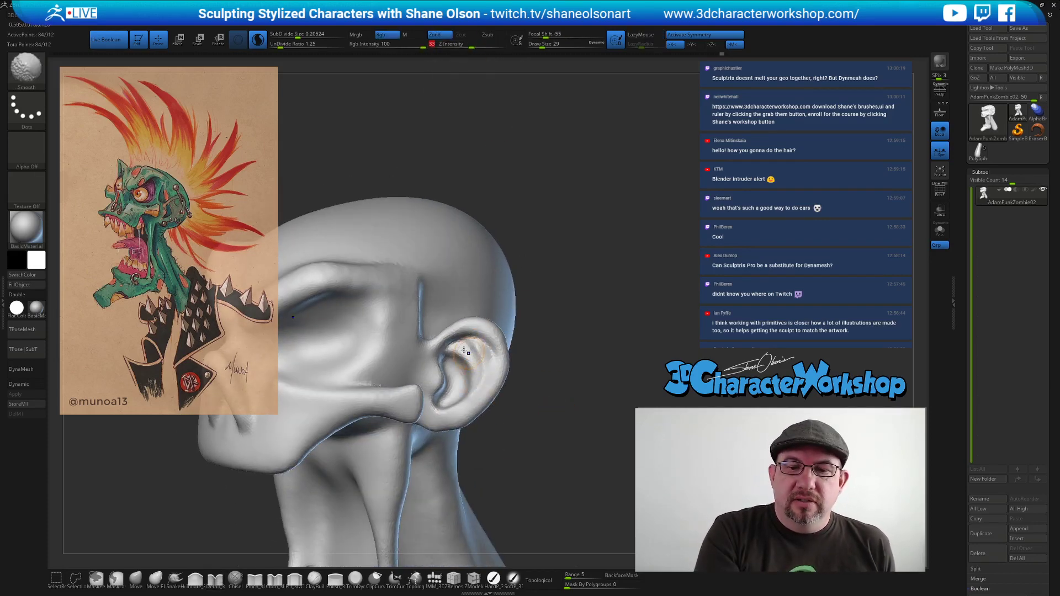
left_click_drag(559, 430, 565, 385)
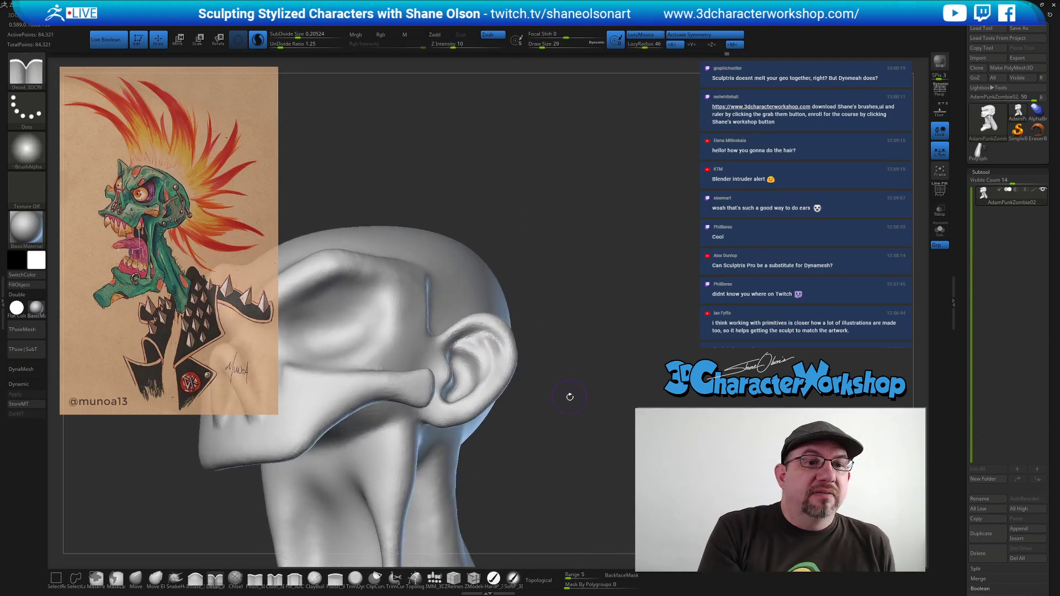
Reshape the ear's outer rim and lobe into an irregular, angular outline with the Move brush at draw size 29.
left_click(136, 578)
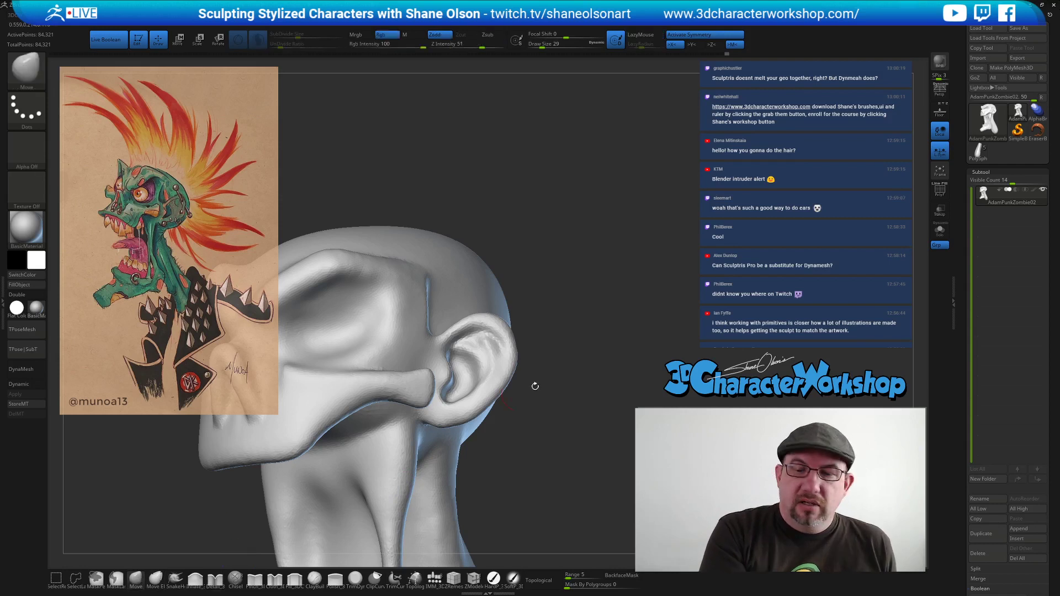
key("s")
mouse_move(487, 319)
left_mouse_down()
mouse_move(491, 308)
mouse_move(510, 368)
left_mouse_up()
key("s")
key("s")
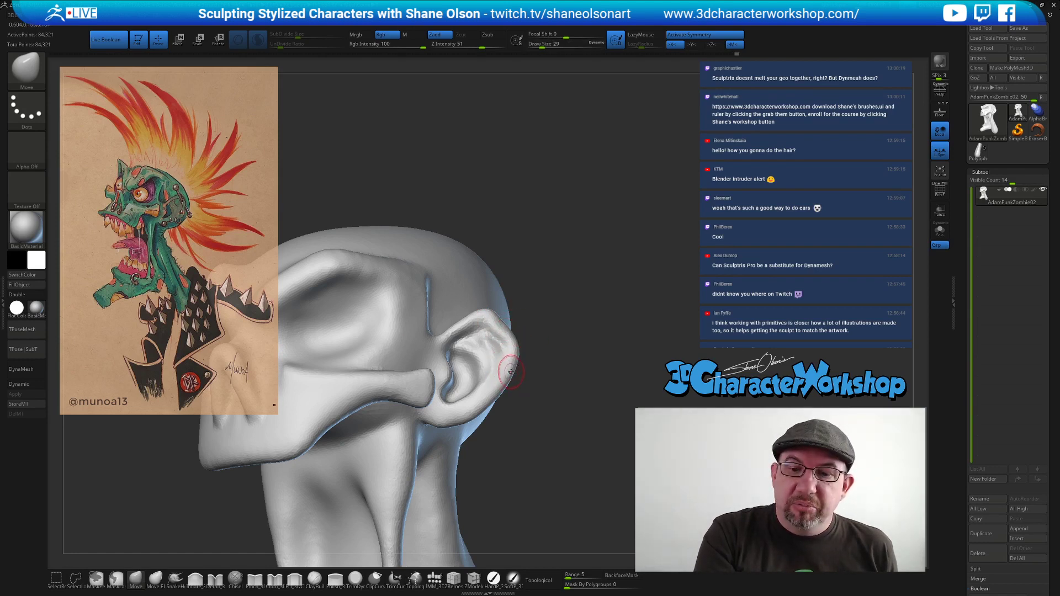
mouse_move(543, 398)
left_mouse_down()
mouse_move(523, 458)
mouse_move(469, 422)
left_mouse_up()
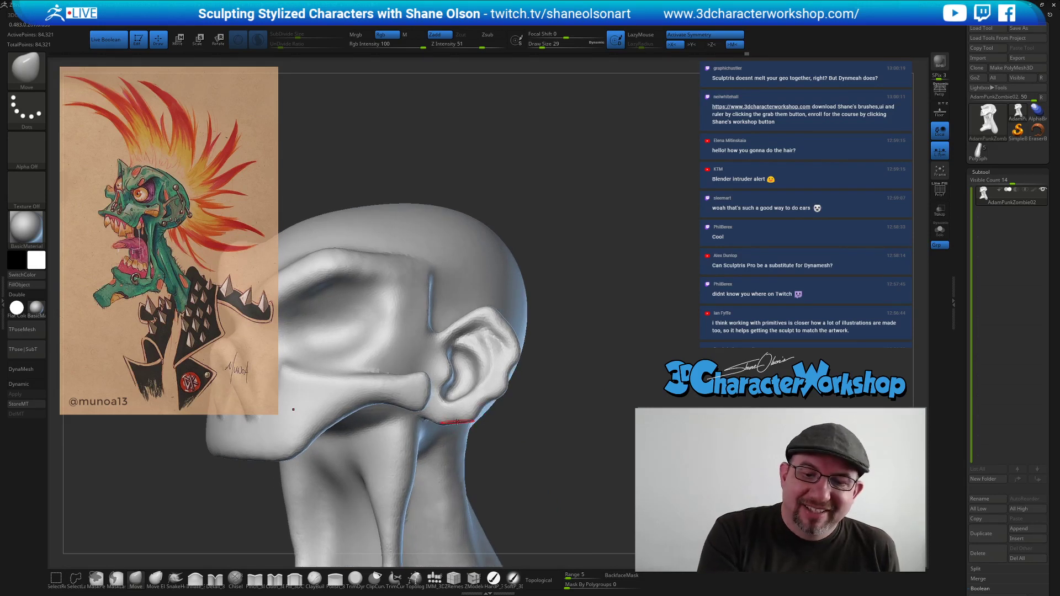
mouse_move(541, 449)
left_mouse_down()
mouse_move(539, 419)
mouse_move(508, 439)
mouse_move(539, 430)
mouse_move(539, 420)
left_mouse_up()
Adjust how the ears sit against the head from several angles with the Move brush at draw sizes 207 and 116.
key("s")
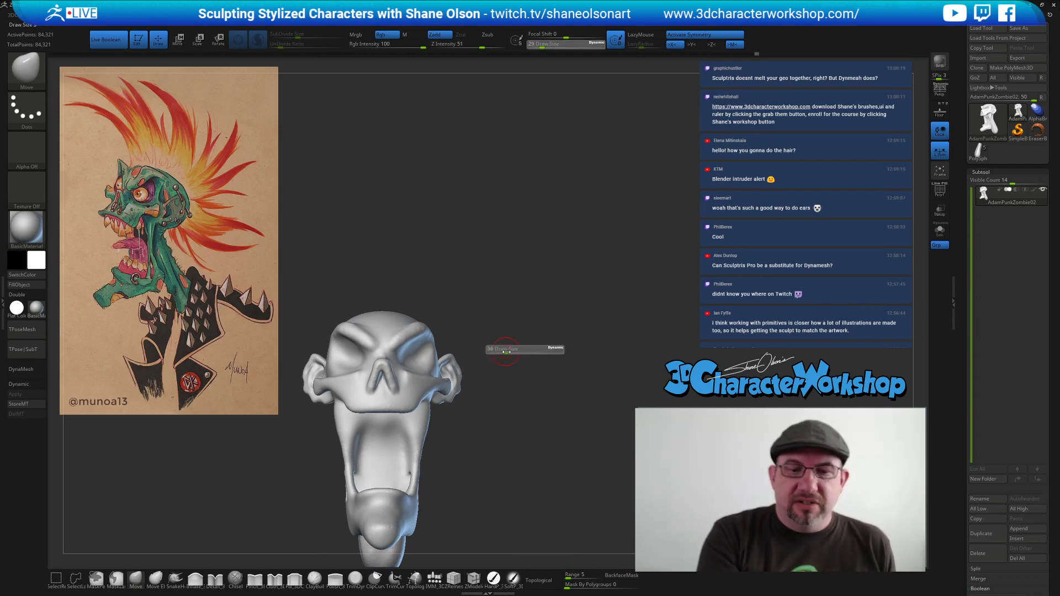
left_click_drag(522, 363, 484, 383)
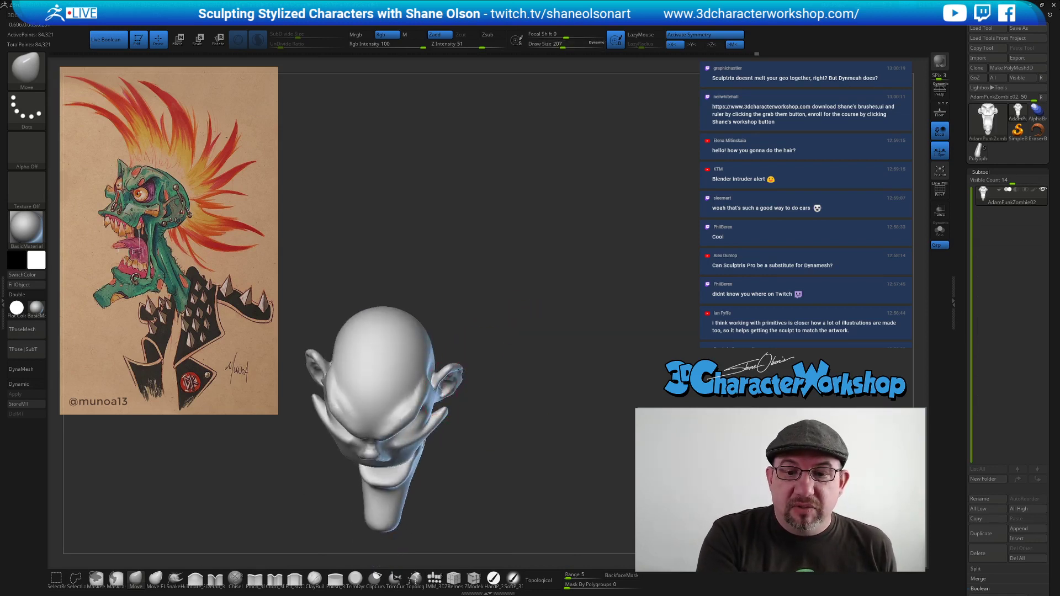
mouse_move(471, 351)
left_mouse_down()
mouse_move(470, 374)
mouse_move(454, 365)
mouse_move(469, 342)
mouse_move(446, 319)
mouse_move(470, 336)
left_mouse_up()
key("s")
key("s")
left_click_drag(488, 289, 461, 284)
left_click_drag(466, 386, 468, 383)
left_click_drag(454, 308, 463, 359)
right_click_drag(489, 355, 476, 377)
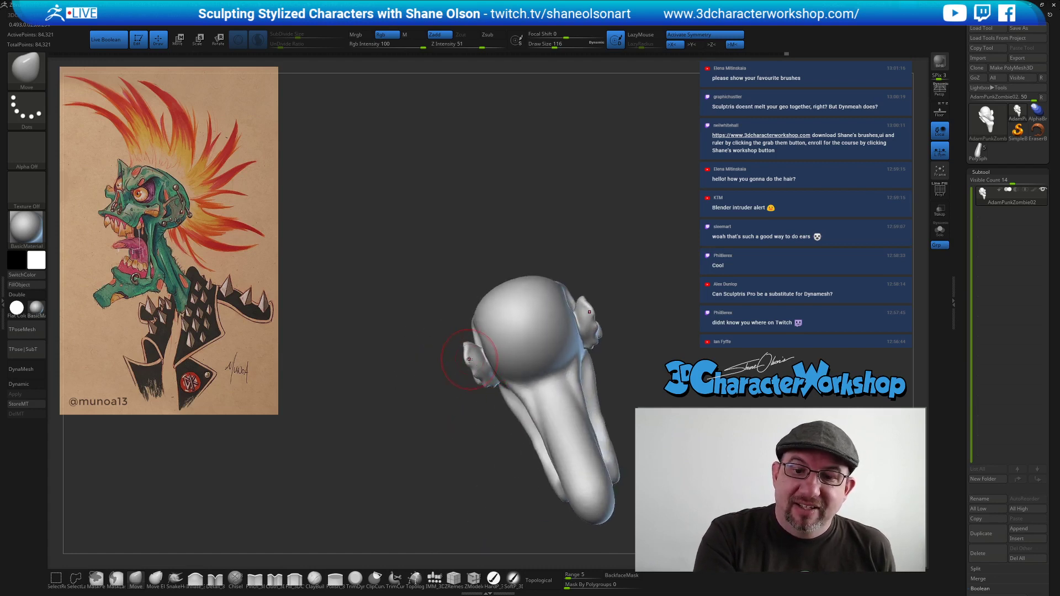
Refine the head and neck silhouette with a large Move brush, reducing its draw size to 94 for the side profile.
mouse_move(496, 393)
left_mouse_down()
mouse_move(537, 324)
mouse_move(553, 321)
mouse_move(559, 344)
mouse_move(535, 359)
mouse_move(510, 344)
mouse_move(565, 364)
left_mouse_up()
key("s")
left_click_drag(575, 370, 546, 386)
left_click_drag(367, 370, 303, 376)
mouse_move(568, 393)
left_mouse_down()
mouse_move(557, 396)
mouse_move(575, 384)
mouse_move(538, 401)
mouse_move(546, 413)
mouse_move(542, 383)
left_mouse_up()
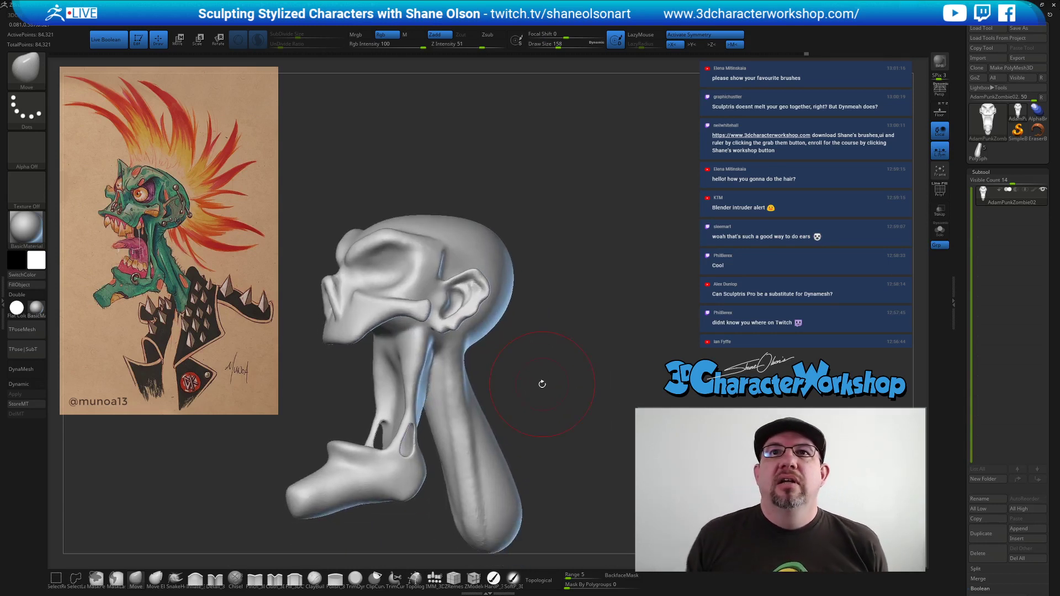
mouse_move(631, 308)
left_mouse_down("alt")
mouse_move(583, 273)
mouse_move(568, 290)
left_mouse_up("alt")
key("s")
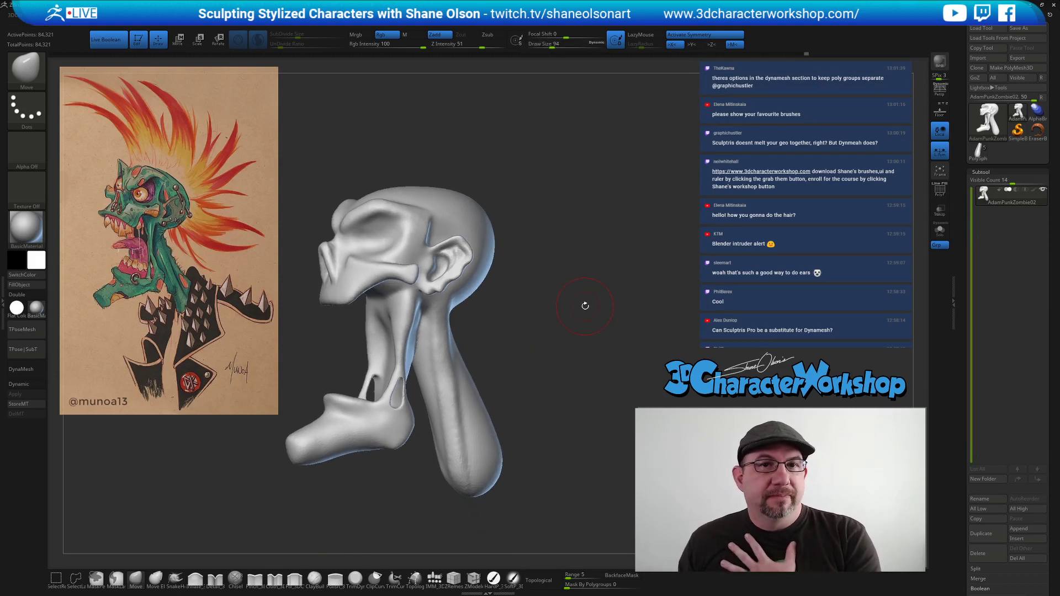
left_click_drag(569, 313, 563, 314)
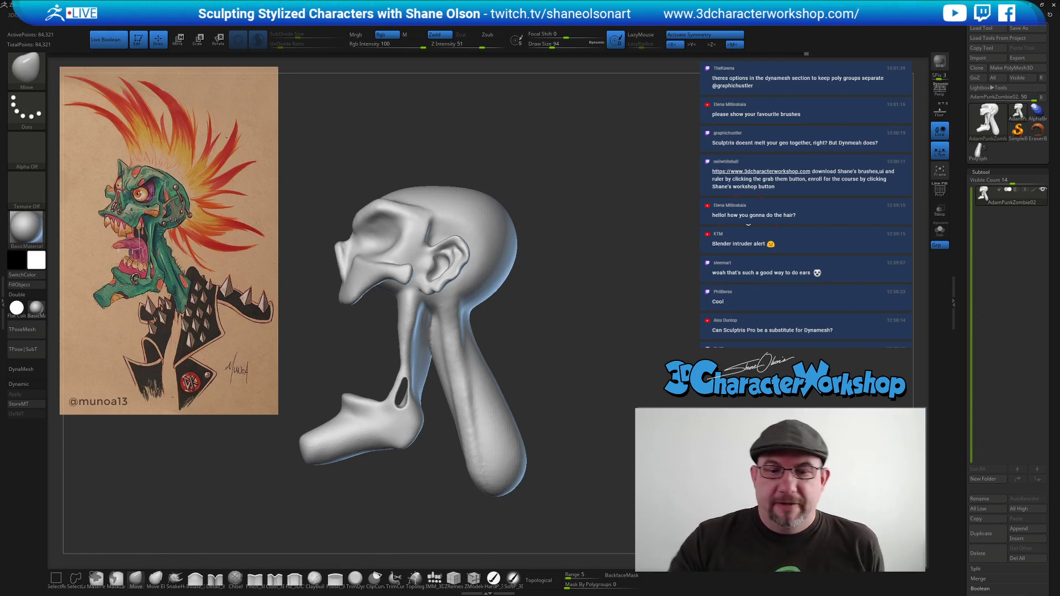
left_click_drag(523, 324, 497, 303)
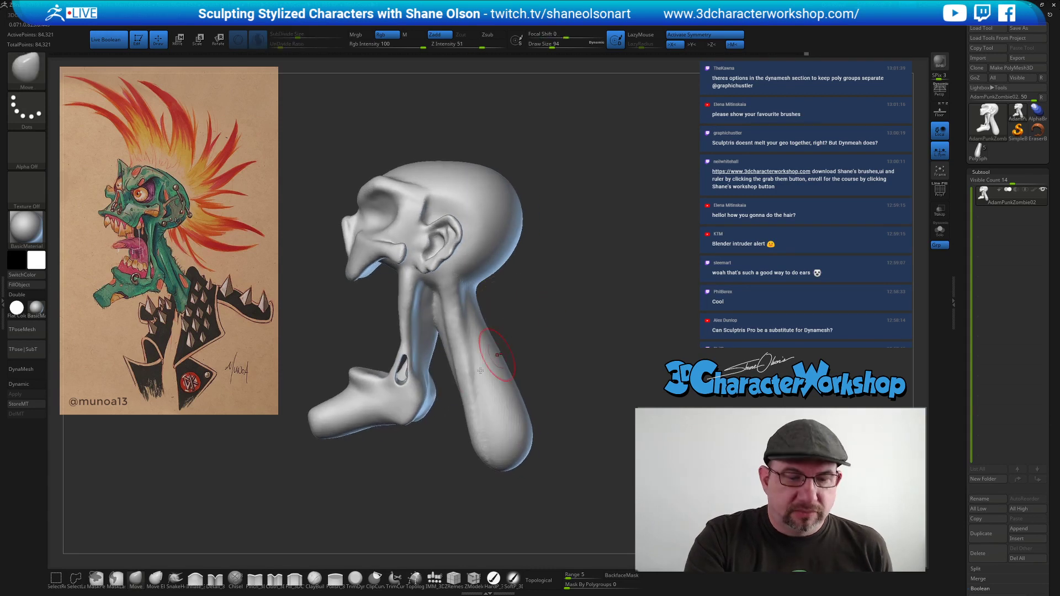
Build up clay bands around the upper neck below the skull with the ClayBuildup brush at draw size 51.
left_click(314, 578)
mouse_move(532, 331)
left_mouse_down()
mouse_move(555, 315)
mouse_move(539, 326)
left_mouse_up()
key("s")
left_click(554, 317)
key("s")
left_click(462, 285)
right_click_drag(457, 286, 470, 287)
mouse_move(442, 288)
left_mouse_down()
mouse_move(466, 297)
mouse_move(453, 308)
mouse_move(483, 315)
left_mouse_up()
mouse_move(545, 360)
left_mouse_down()
mouse_move(524, 309)
mouse_move(452, 295)
mouse_move(490, 299)
mouse_move(464, 323)
mouse_move(467, 336)
left_mouse_up()
left_click_drag(587, 345, 595, 390)
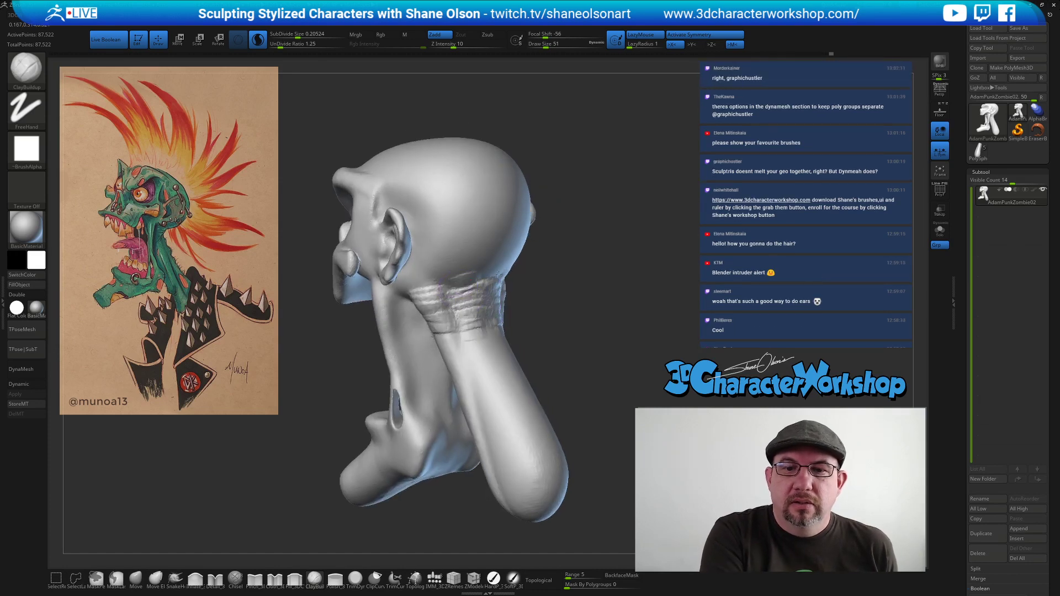
Add more ClayBuildup strokes where the back of the skull meets the neck.
left_click_drag(516, 268, 458, 290)
left_click_drag(522, 245, 477, 276)
mouse_move(558, 284)
left_mouse_down()
mouse_move(552, 291)
mouse_move(571, 210)
left_mouse_up()
key("space")
right_click_drag(496, 281, 472, 288, "alt")
Smooth the clay bands around the upper neck below the skull at draw size 65.
key("s")
left_click_drag(542, 287, 544, 287)
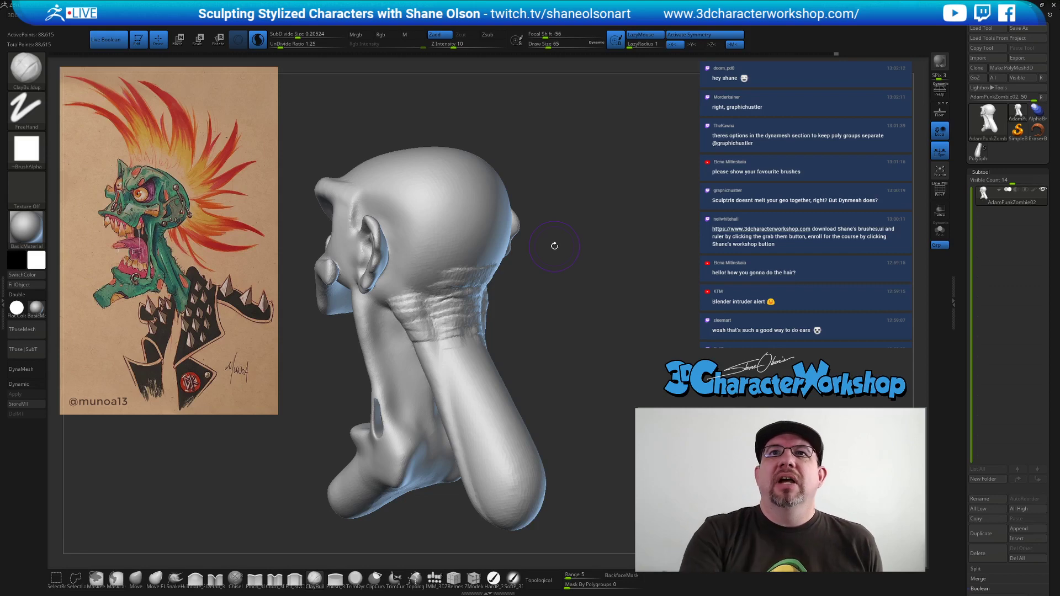
key("shift")
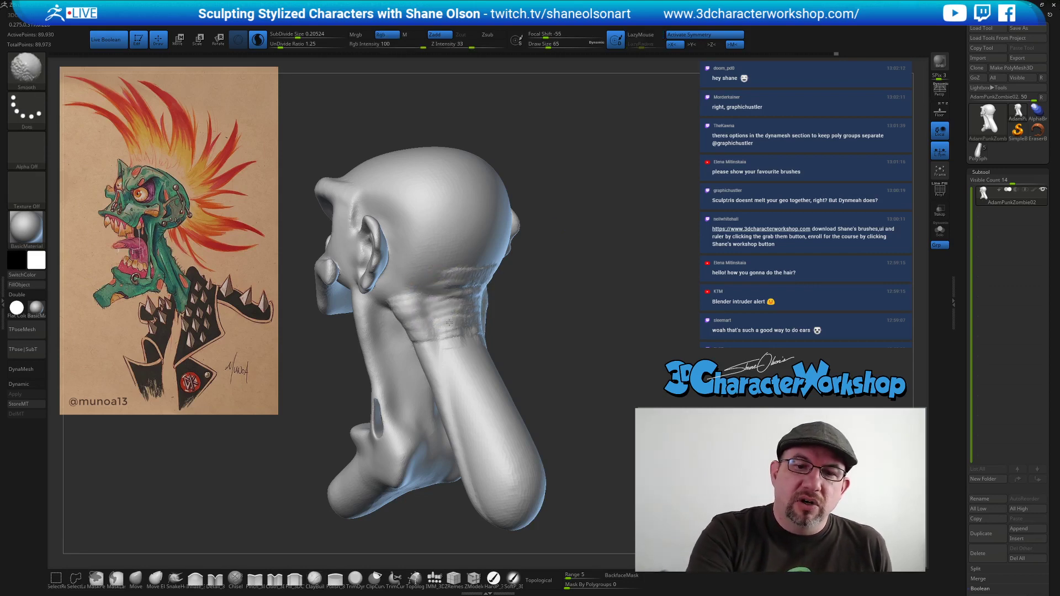
mouse_move(453, 359)
right_mouse_down()
mouse_move(413, 354)
mouse_move(450, 318)
right_mouse_up()
key("shift")
left_click_drag(508, 299, 561, 362)
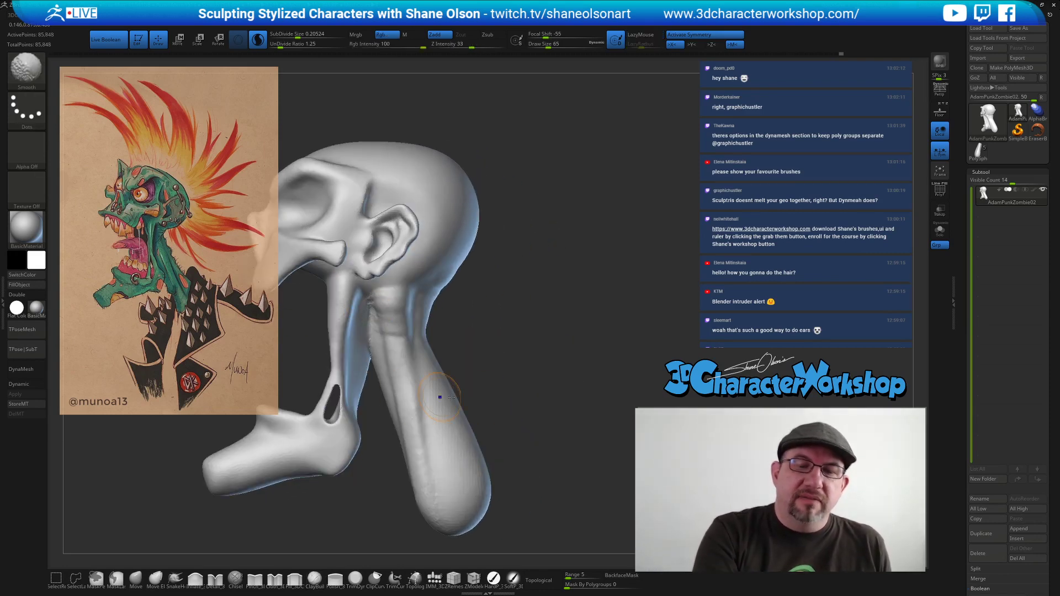
Refine and smooth the side of the upper neck below the ear at draw size 51.
key("[")
mouse_move(385, 310)
left_mouse_down()
mouse_move(373, 309)
mouse_move(372, 332)
left_mouse_up()
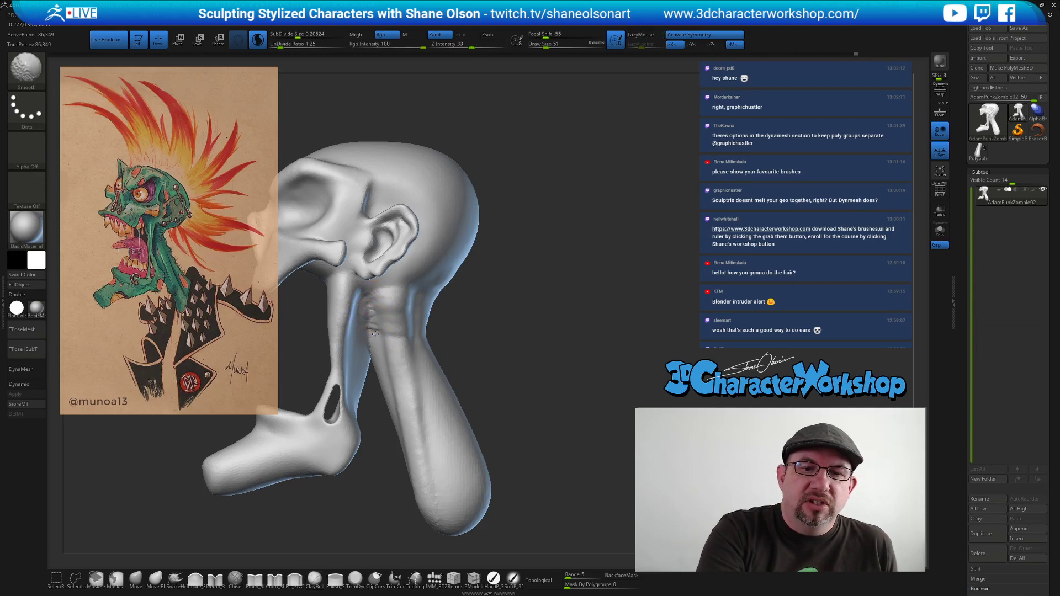
mouse_move(501, 390)
left_mouse_down()
mouse_move(491, 398)
mouse_move(519, 381)
mouse_move(506, 358)
mouse_move(549, 369)
left_mouse_up()
left_click_drag(422, 338, 433, 339)
mouse_move(533, 415)
left_mouse_down()
mouse_move(519, 428)
mouse_move(536, 421)
mouse_move(545, 395)
left_mouse_up()
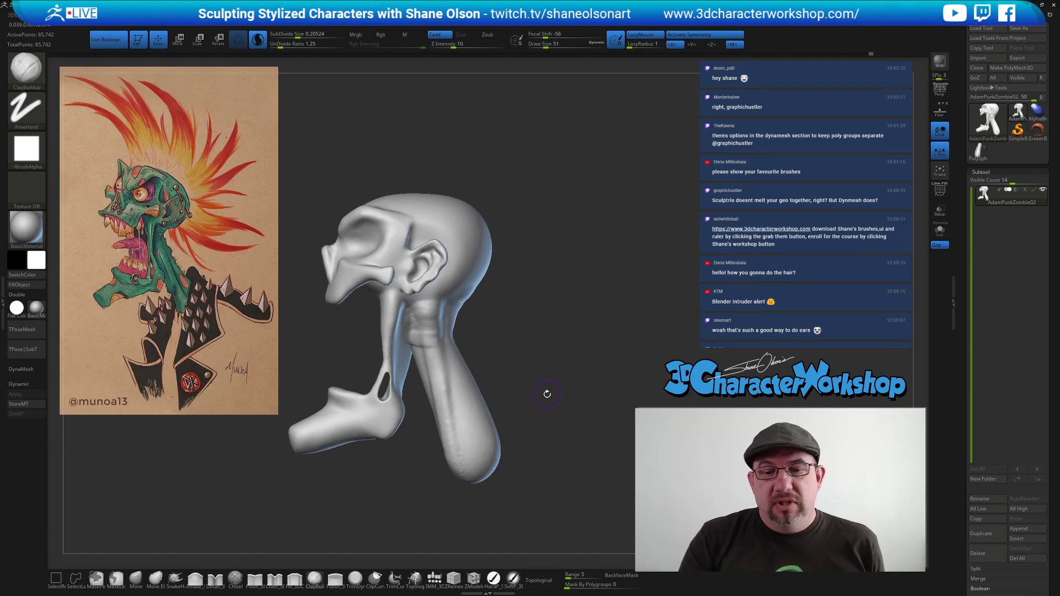
Adjust the silhouette where the skull meets the neck with the Move brush.
left_click(137, 577)
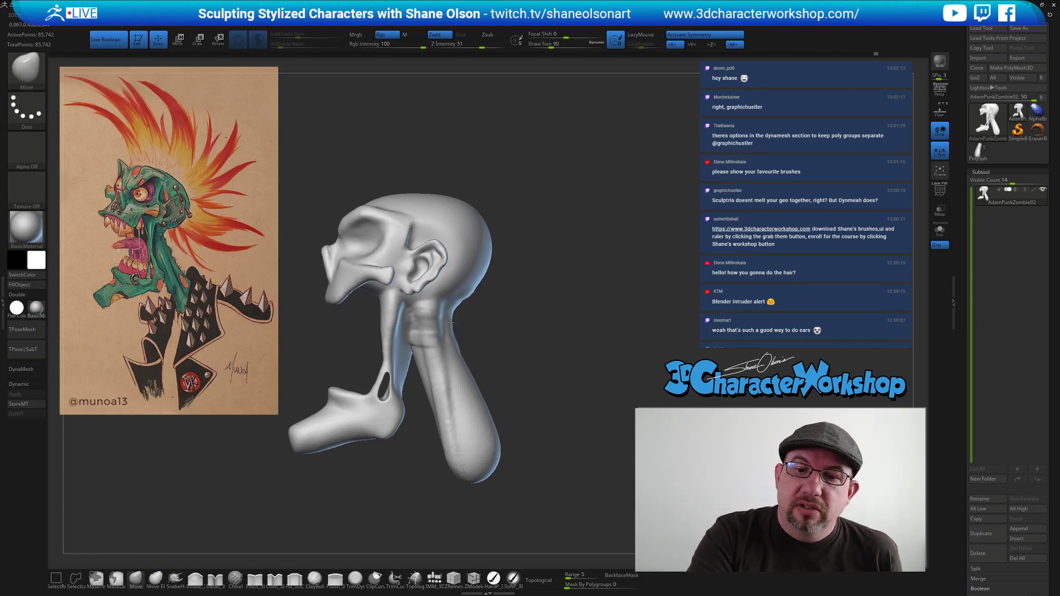
mouse_move(474, 322)
left_mouse_down()
mouse_move(455, 330)
mouse_move(494, 354)
left_mouse_up()
left_click_drag(544, 324, 538, 350, "alt")
key("s")
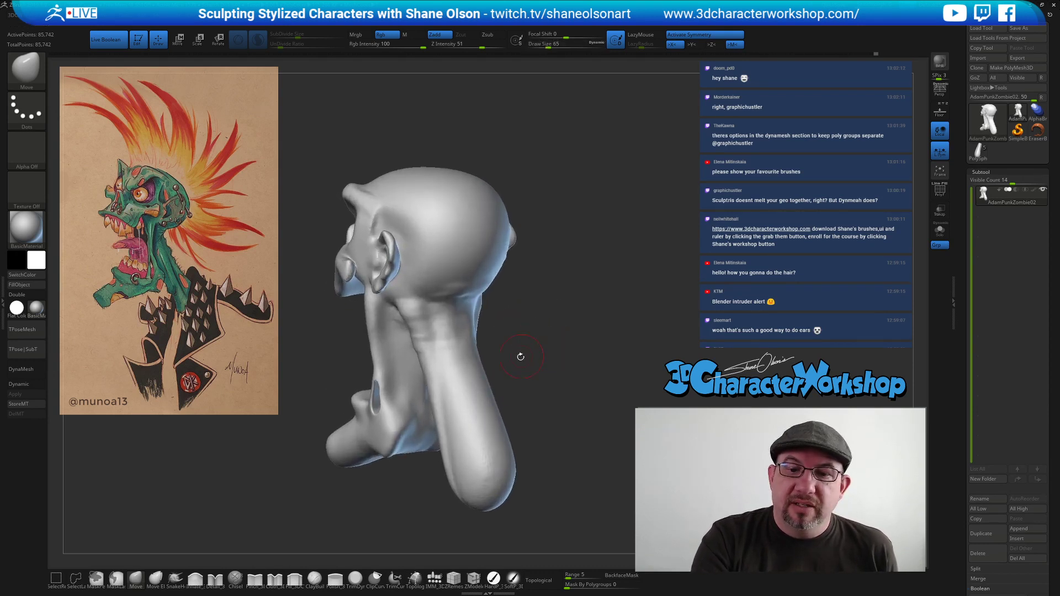
Place vertebra bumps on the back of the upper neck with ClayBuildup at draw size 35, lowering Z Intensity to 6.
left_click(314, 578)
left_click_drag(515, 321, 462, 318, "shift")
key("s")
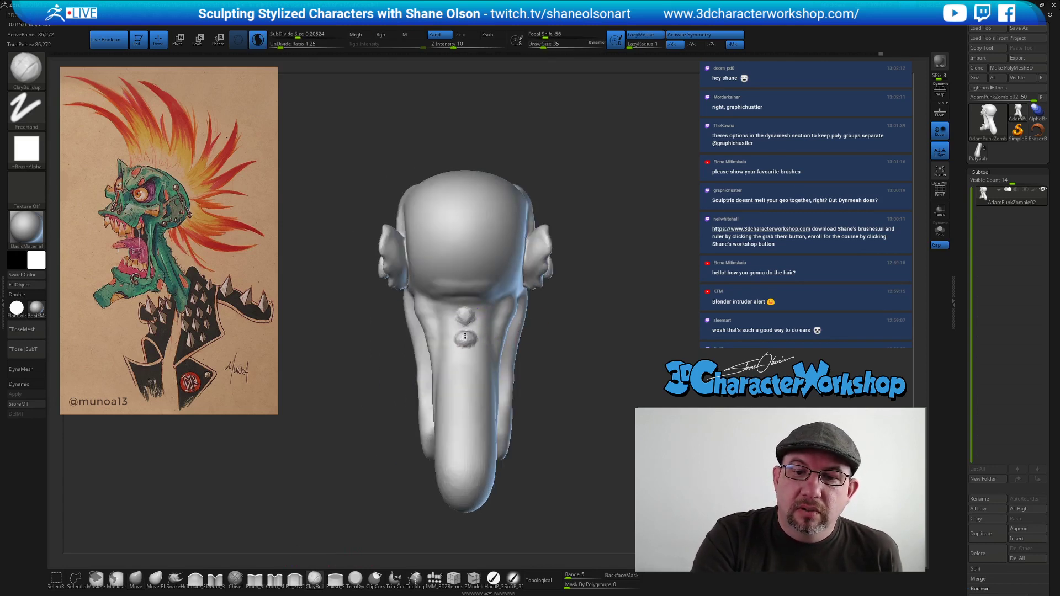
key("ctrl+z")
key("ctrl+z")
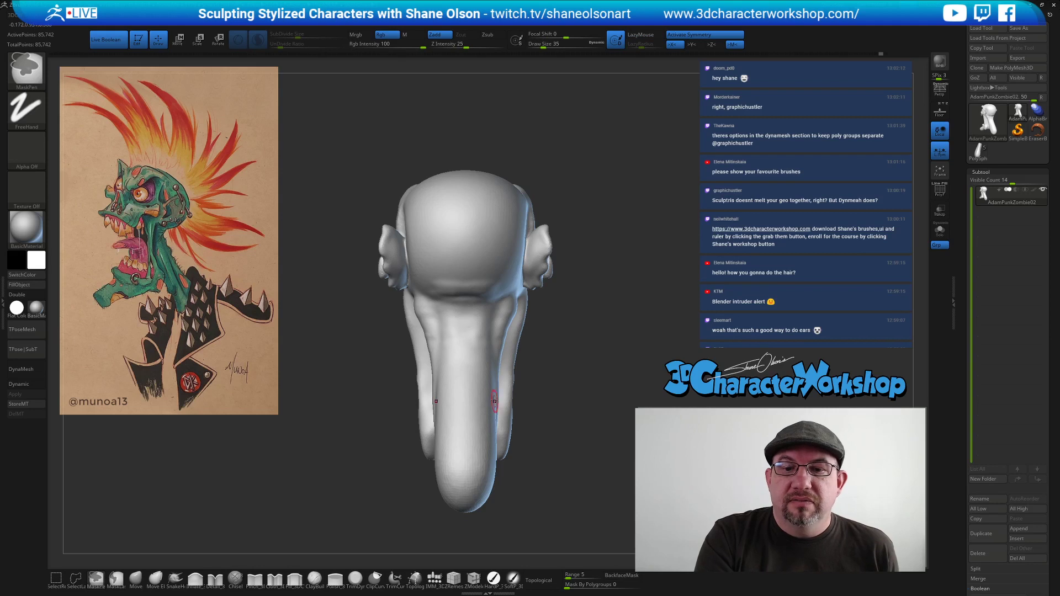
left_click(448, 46)
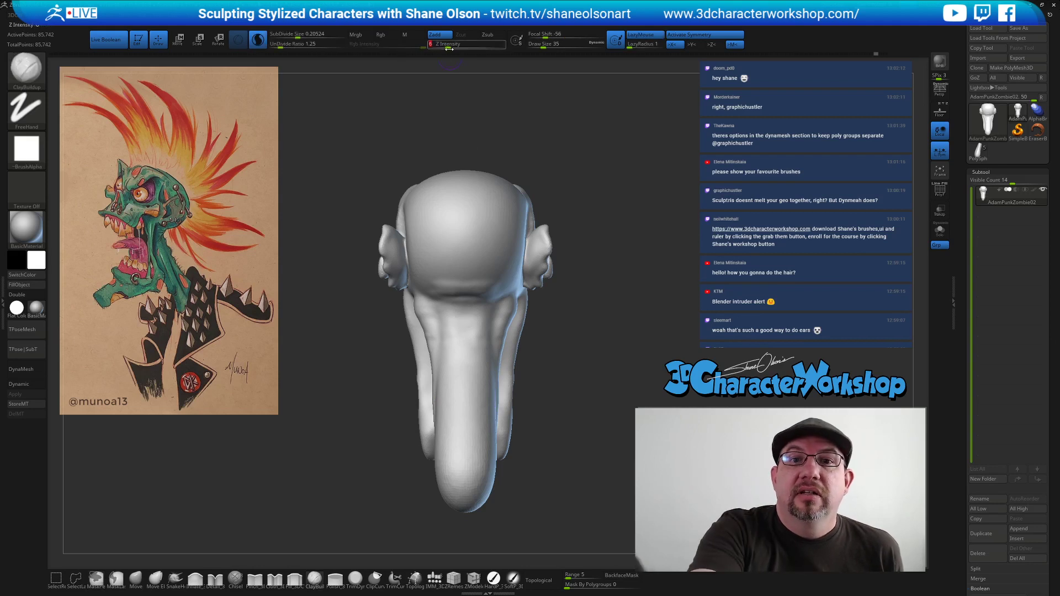
left_click(464, 315)
left_click(465, 338)
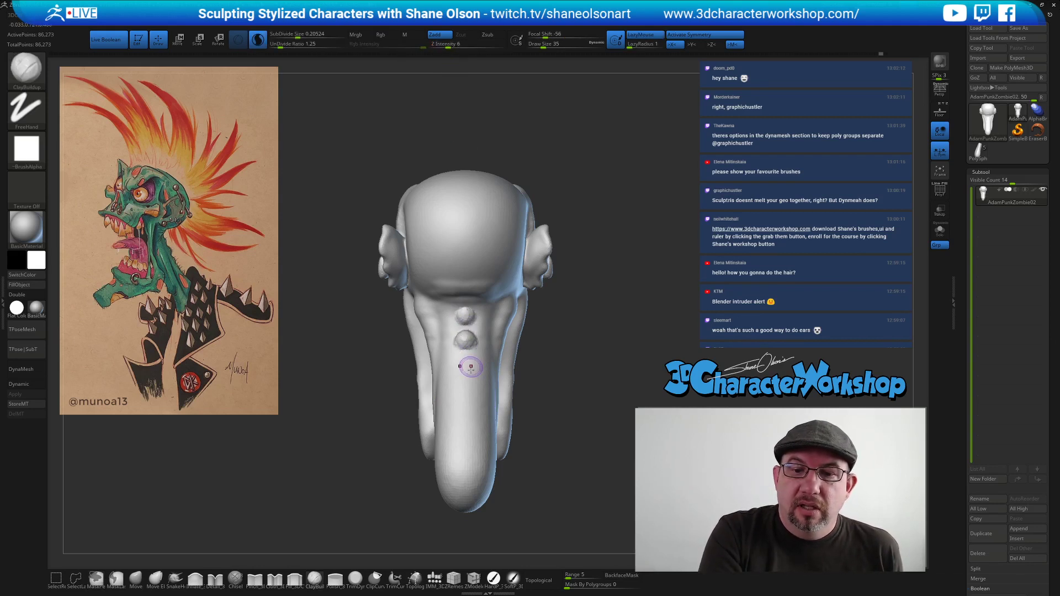
Extend the row of vertebra bumps down the back of the neck and smooth them into the surface.
mouse_move(533, 362)
left_mouse_down()
mouse_move(640, 367)
mouse_move(475, 364)
left_mouse_up()
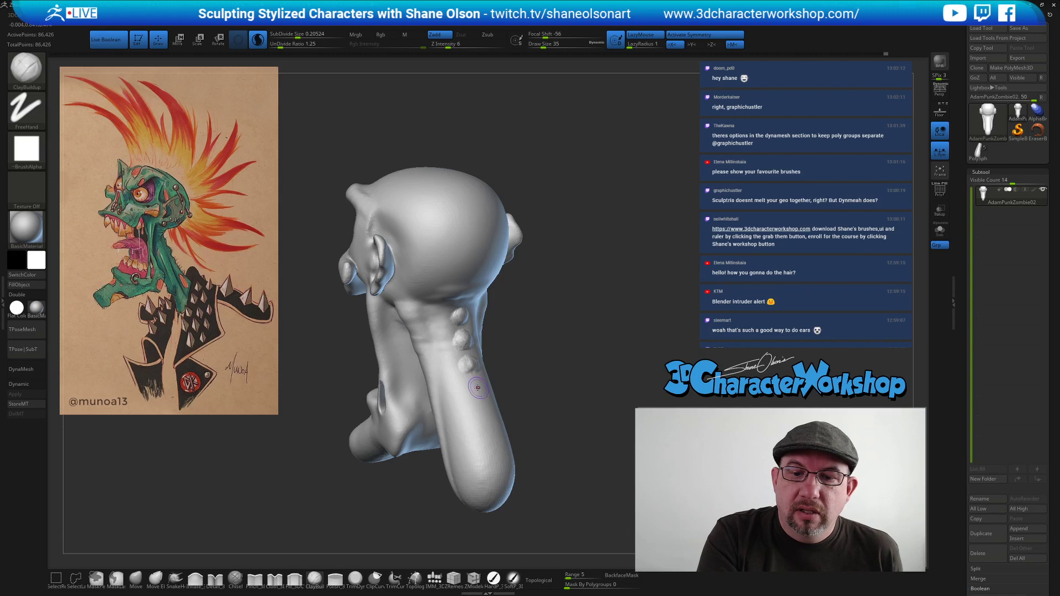
mouse_move(465, 360)
left_mouse_down()
mouse_move(450, 343)
mouse_move(455, 319)
mouse_move(468, 347)
mouse_move(459, 368)
mouse_move(479, 361)
left_mouse_up()
mouse_move(554, 376)
left_mouse_down("alt")
mouse_move(531, 349)
mouse_move(531, 366)
left_mouse_up("alt")
left_click_drag(510, 331, 522, 352, "alt")
mouse_move(461, 382)
left_mouse_down()
mouse_move(474, 381)
mouse_move(484, 424)
mouse_move(514, 414)
left_mouse_up()
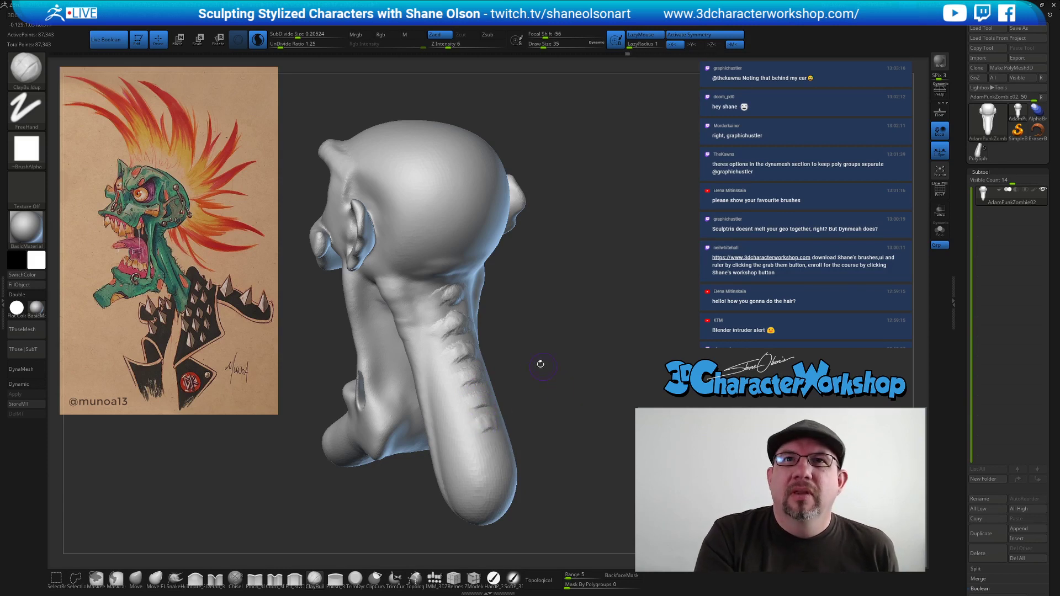
key("shift")
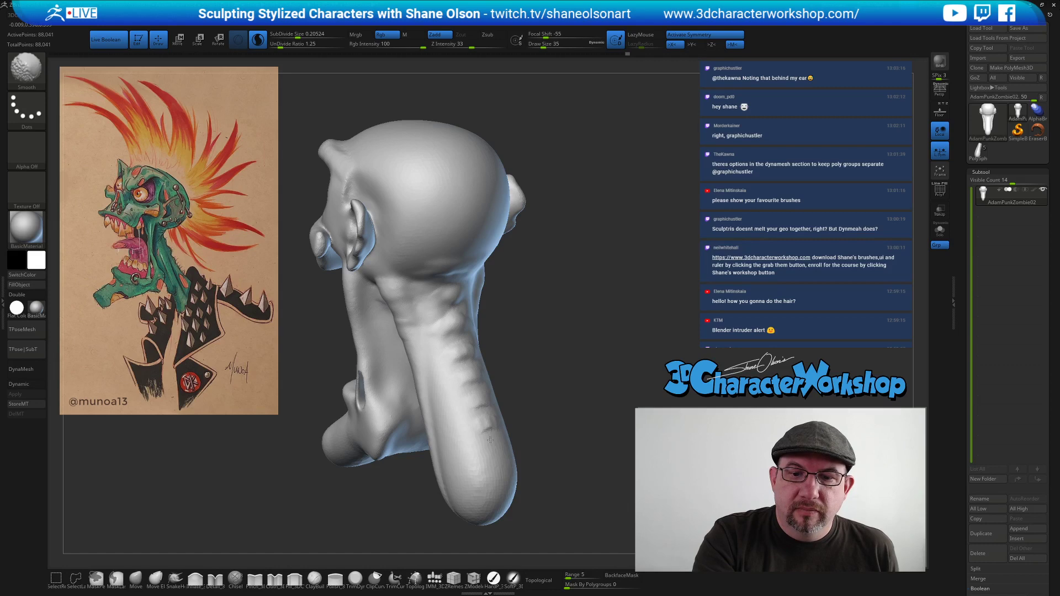
mouse_move(540, 391)
left_mouse_down()
mouse_move(574, 395)
mouse_move(577, 378)
mouse_move(517, 359)
left_mouse_up()
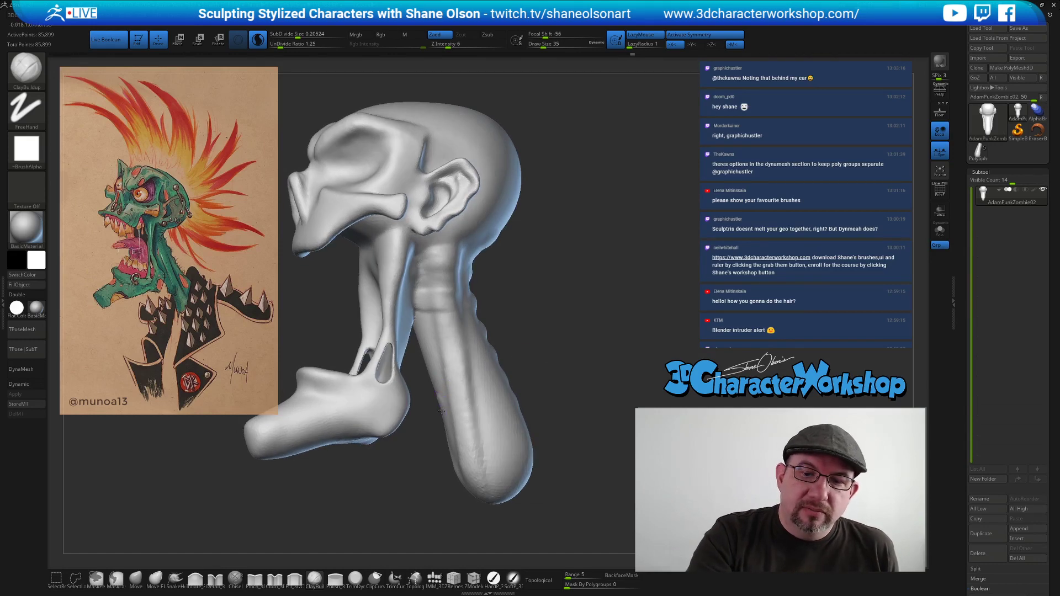
Build up a raised ridge along the front of the neck with ClayBuildup and smooth it.
left_click_drag(441, 398, 442, 411)
mouse_move(559, 398)
left_mouse_down()
mouse_move(568, 358)
mouse_move(541, 372)
mouse_move(540, 392)
left_mouse_up()
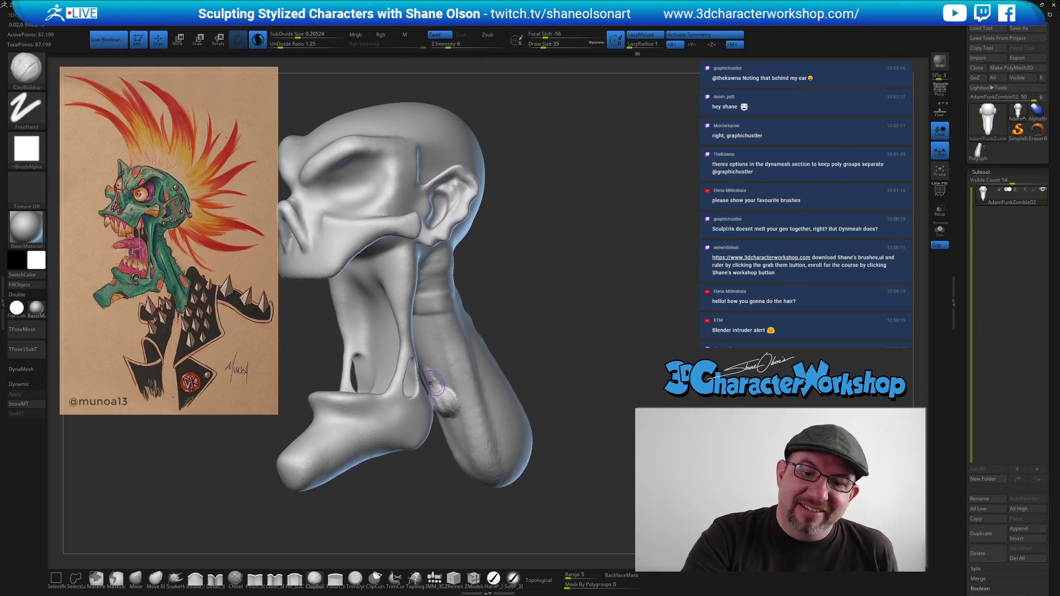
left_click_drag(558, 387, 536, 379)
mouse_move(442, 386)
left_mouse_down("shift")
mouse_move(444, 403)
mouse_move(443, 381)
left_mouse_up("shift")
left_click_drag(553, 381, 538, 369)
left_click_drag(431, 331, 473, 458)
left_click_drag(435, 341, 432, 331, "shift")
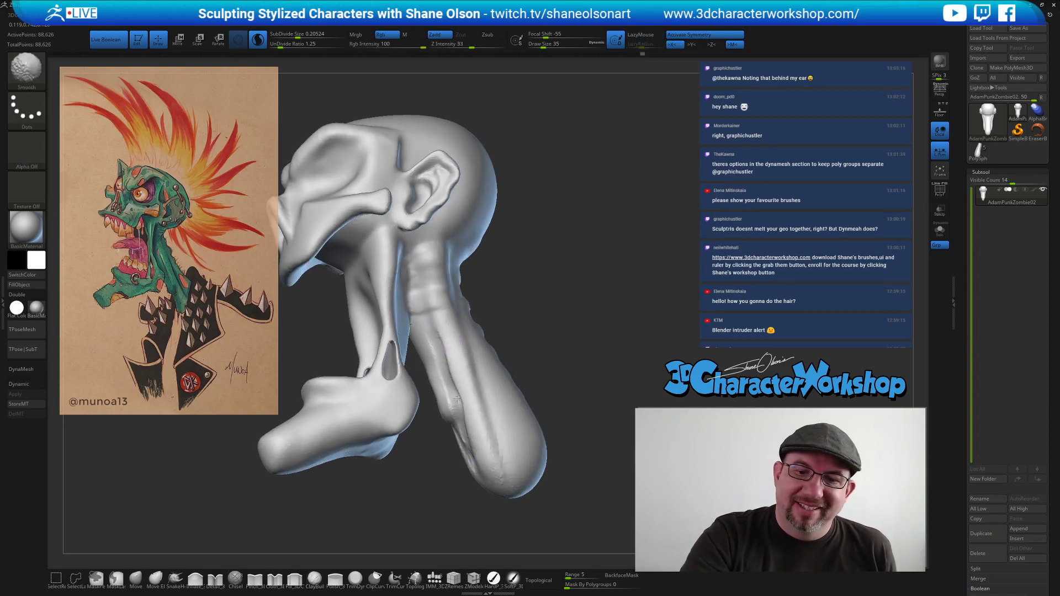
Smooth the front ridge and side of the neck from several angles.
mouse_move(568, 347)
left_mouse_down()
mouse_move(572, 375)
mouse_move(550, 347)
mouse_move(556, 301)
mouse_move(561, 310)
left_mouse_up()
key("shift")
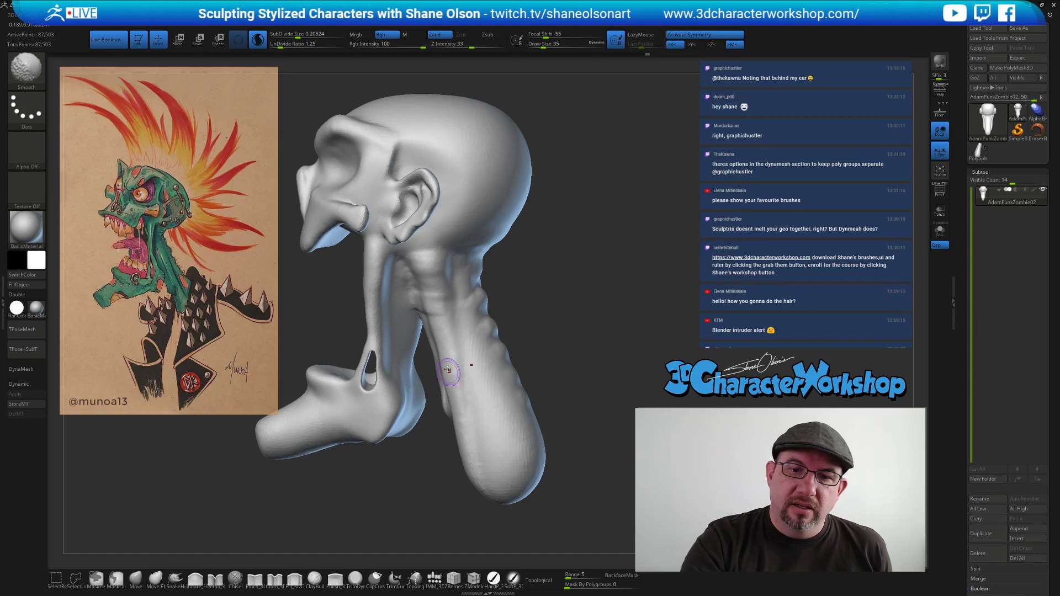
mouse_move(558, 376)
left_mouse_down()
mouse_move(599, 371)
mouse_move(548, 393)
left_mouse_up()
key("shift")
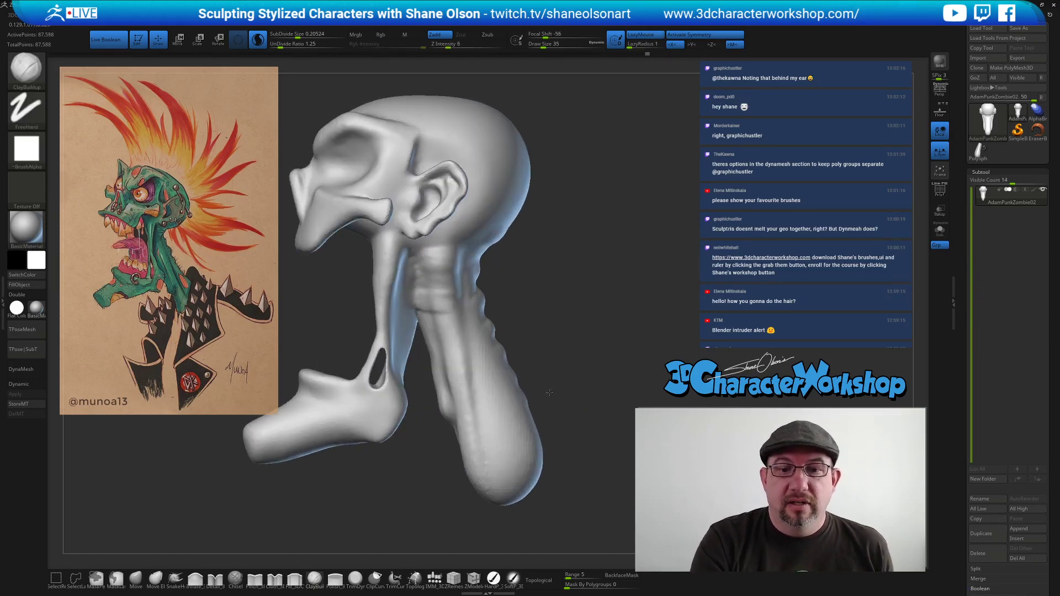
Build up clay behind the ear where it joins the skull and smooth the transition.
left_click_drag(554, 330, 441, 279)
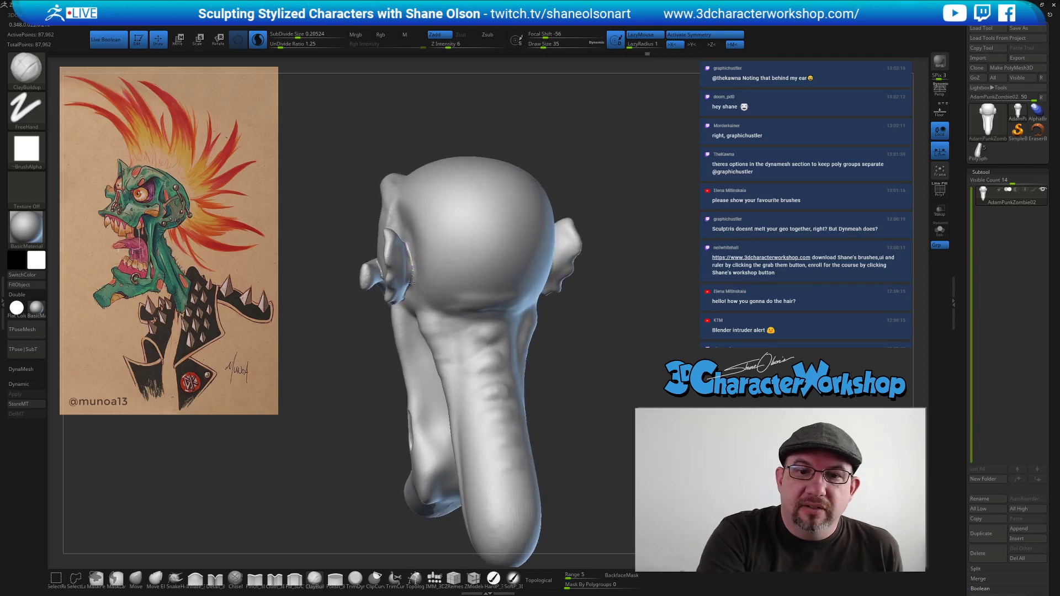
left_click_drag(409, 281, 404, 270)
right_click_drag(409, 271, 418, 240)
left_click_drag(414, 255, 418, 269, "shift")
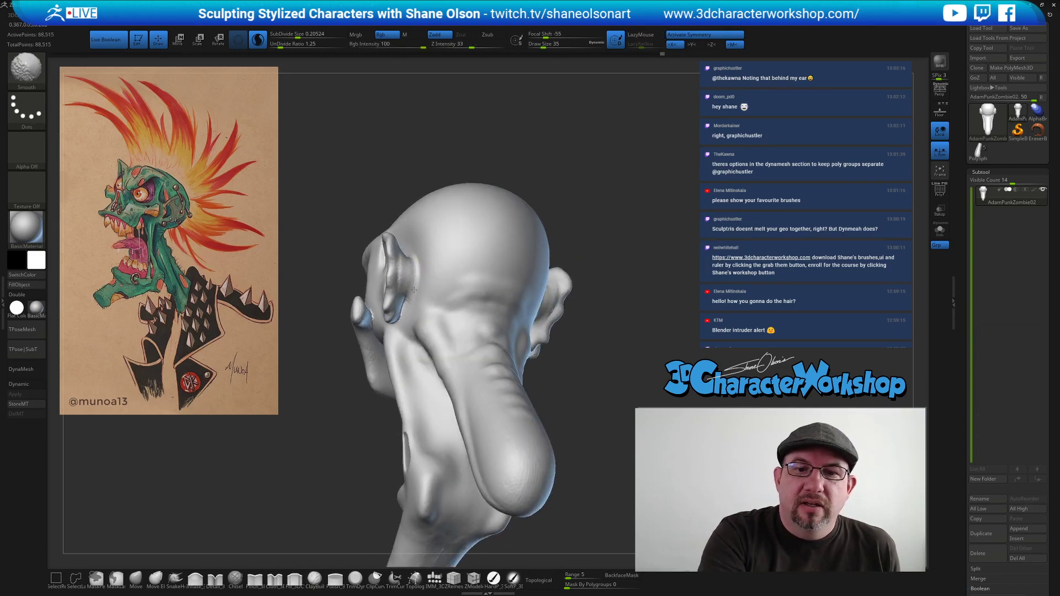
mouse_move(419, 269)
right_mouse_down()
mouse_move(414, 284)
mouse_move(455, 276)
mouse_move(418, 274)
mouse_move(424, 284)
right_mouse_up()
mouse_move(423, 284)
left_mouse_down()
mouse_move(406, 249)
mouse_move(411, 263)
left_mouse_up()
key("shift")
mouse_move(521, 353)
left_mouse_down()
mouse_move(591, 369)
mouse_move(569, 374)
mouse_move(571, 383)
left_mouse_up()
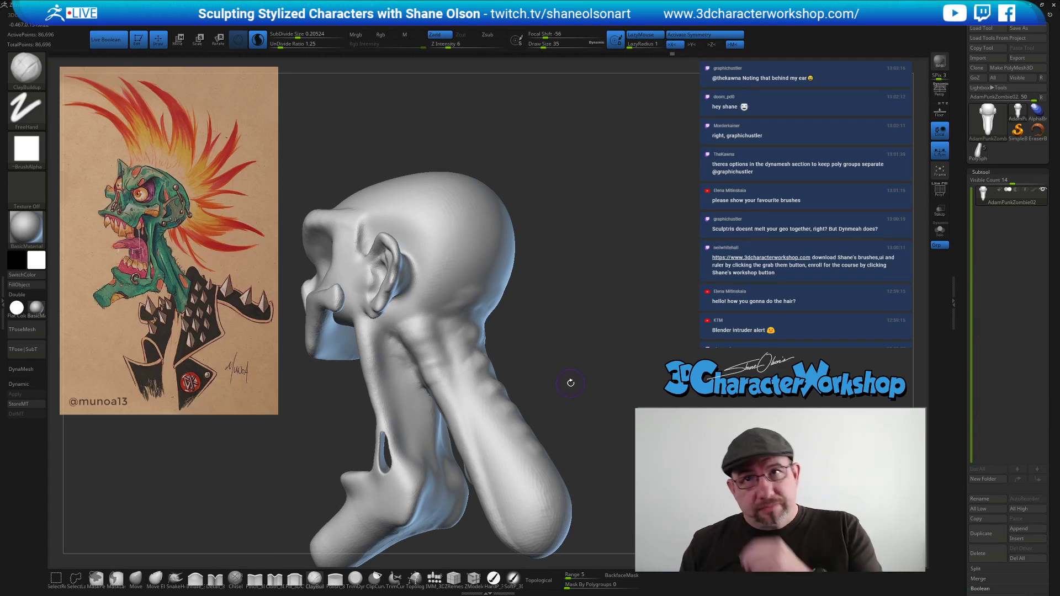
left_click_drag(553, 327, 574, 323)
key("s")
left_click_drag(434, 241, 441, 241)
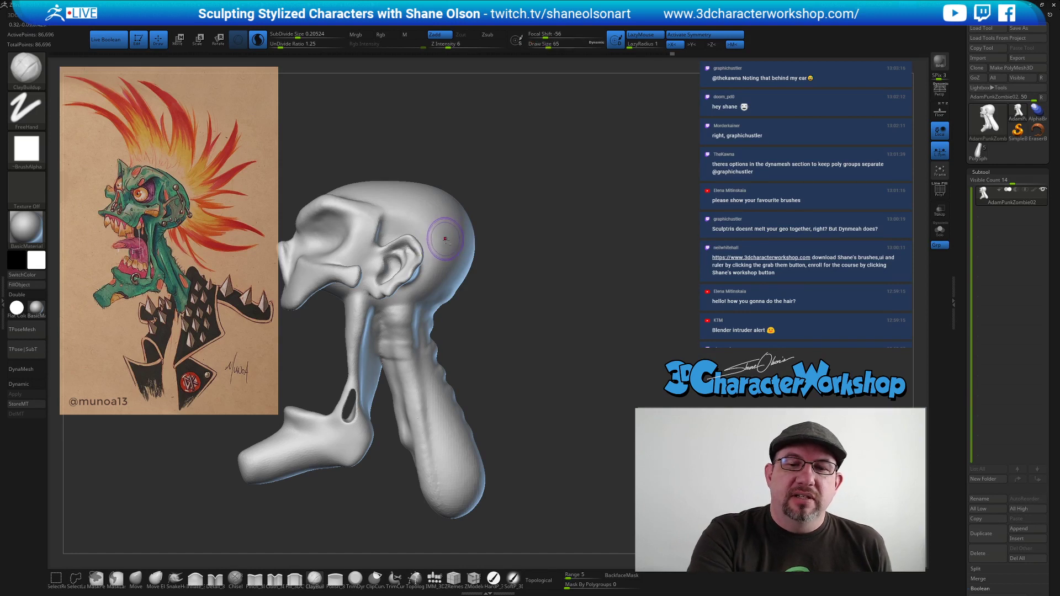
right_click_drag(444, 238, 468, 242, "alt")
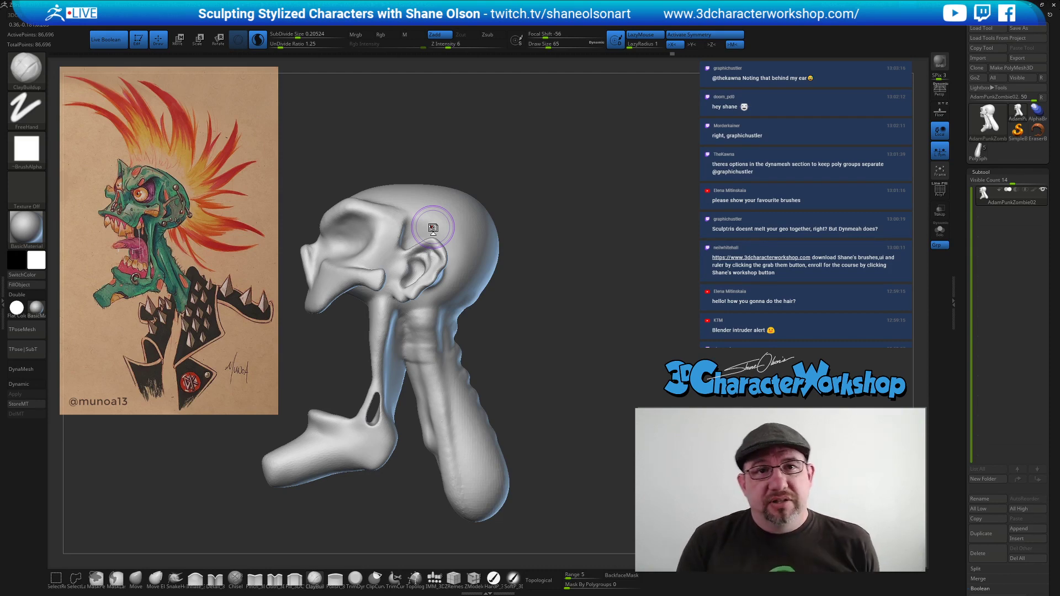
Build up clay inside the eye sockets with ClayBuildup at draw size 33.
mouse_move(535, 334)
left_mouse_down()
mouse_move(549, 332)
mouse_move(542, 318)
mouse_move(540, 334)
mouse_move(552, 327)
mouse_move(558, 274)
mouse_move(557, 312)
mouse_move(548, 301)
left_mouse_up()
key("s")
key("bracketleft")
key("bracketleft")
left_click_drag(401, 310, 409, 315)
mouse_move(544, 310)
left_mouse_down()
mouse_move(585, 307)
mouse_move(557, 319)
left_mouse_up()
left_click_drag(399, 310, 402, 316)
Refine the clay in the eye sockets and smooth it into the surrounding skull.
left_click_drag(552, 308, 507, 309)
mouse_move(404, 308)
left_mouse_down("shift")
mouse_move(441, 294)
mouse_move(410, 307)
mouse_move(439, 307)
mouse_move(426, 331)
left_mouse_up("shift")
right_click_drag(437, 332, 419, 329)
mouse_move(408, 324)
left_mouse_down()
mouse_move(396, 330)
mouse_move(414, 327)
mouse_move(422, 308)
mouse_move(430, 322)
mouse_move(413, 303)
left_mouse_up()
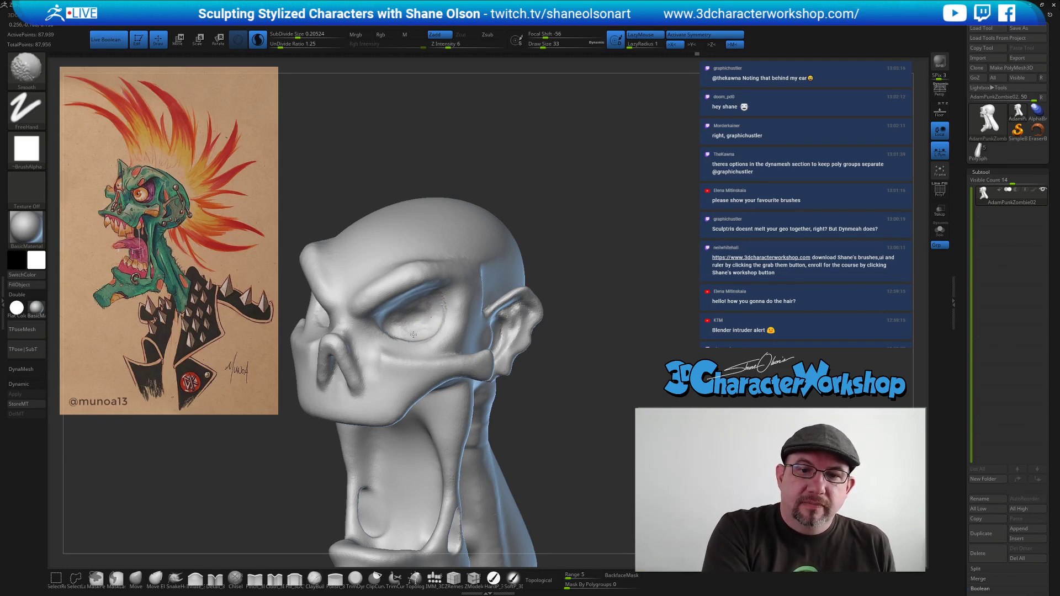
right_click_drag(558, 329, 588, 338)
key("shift")
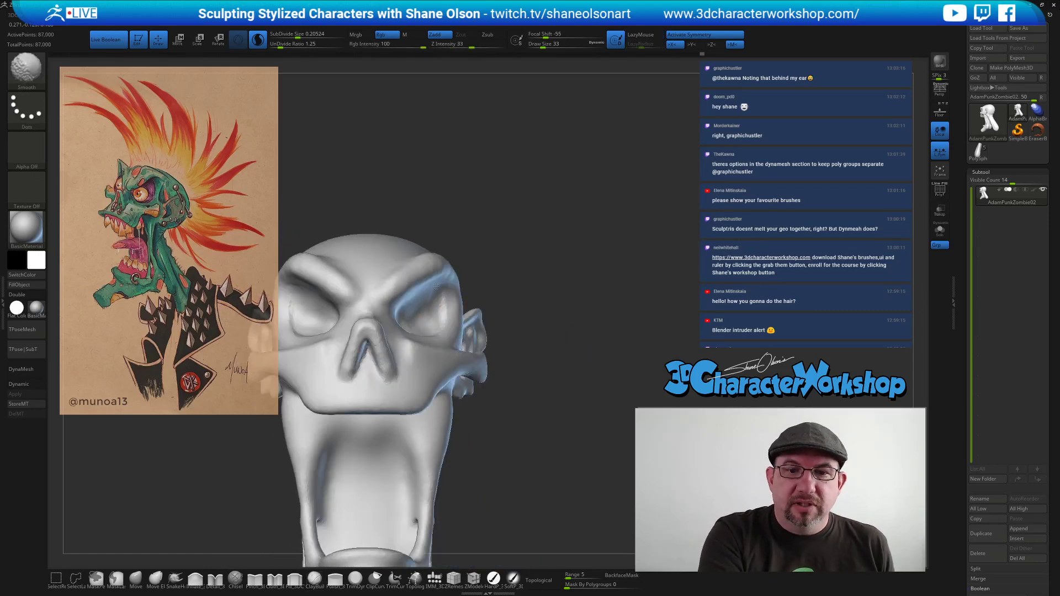
Examine the whole skull, jaw and neck from front and three-quarter angles against the reference drawing.
mouse_move(495, 327)
right_mouse_down()
mouse_move(582, 379)
mouse_move(559, 403)
mouse_move(596, 401)
mouse_move(573, 404)
mouse_move(580, 396)
right_mouse_up()
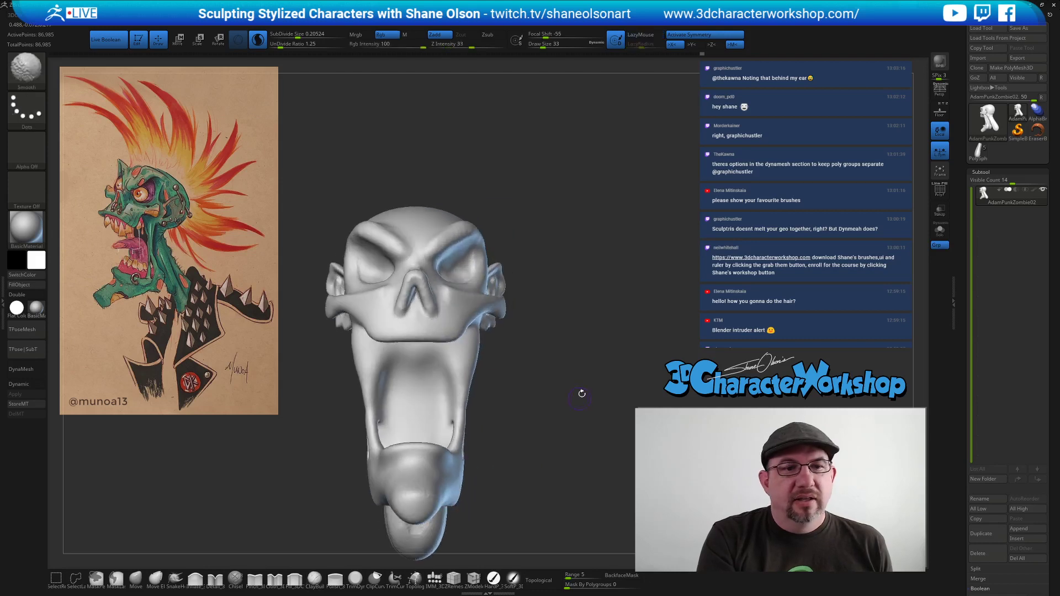
left_click_drag(562, 331, 555, 343)
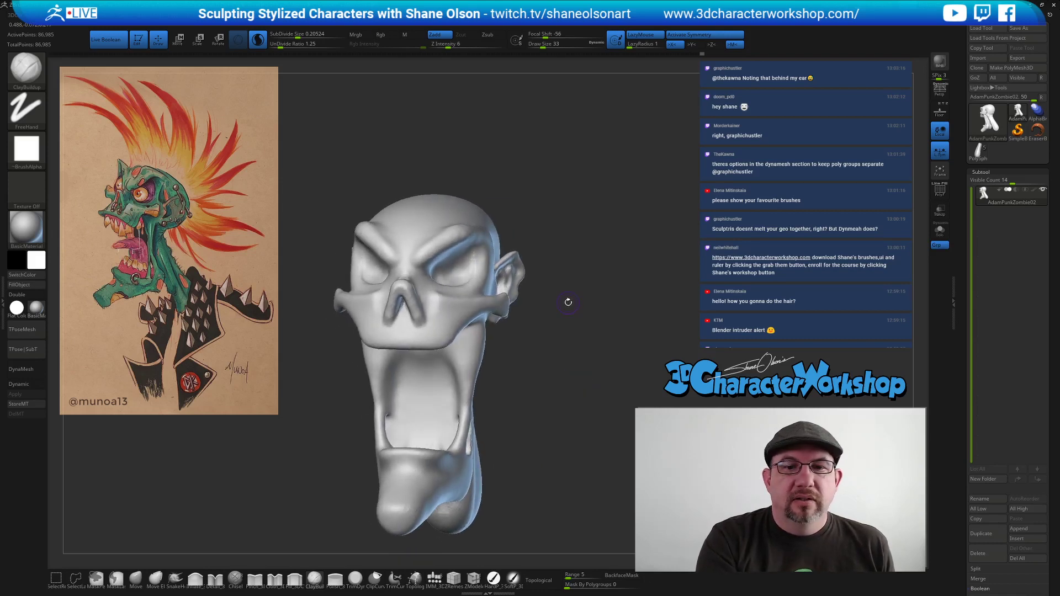
right_click_drag(568, 304, 603, 314)
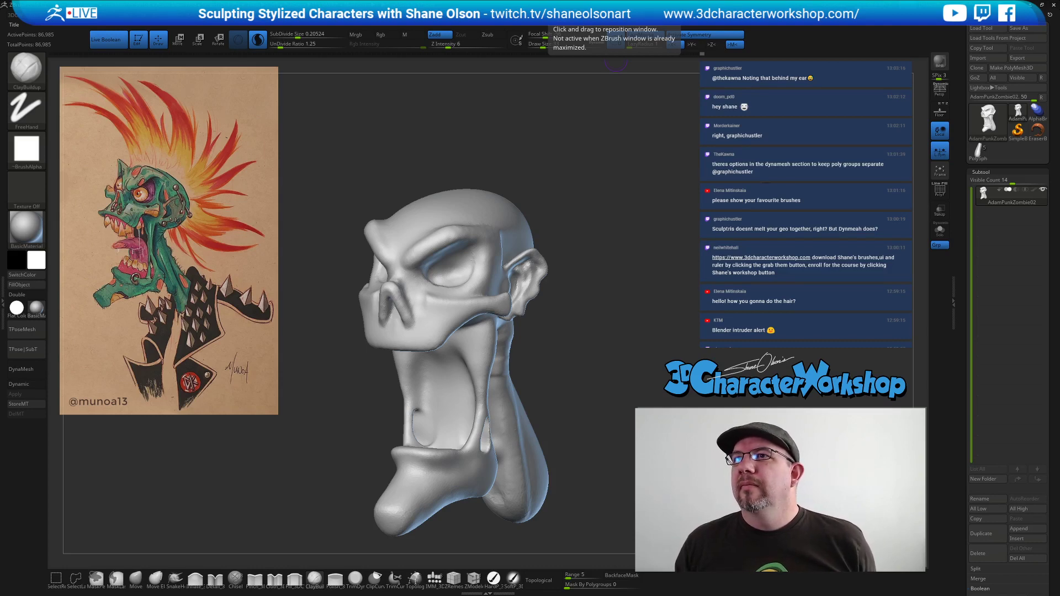
right_click_drag(670, 194, 691, 206)
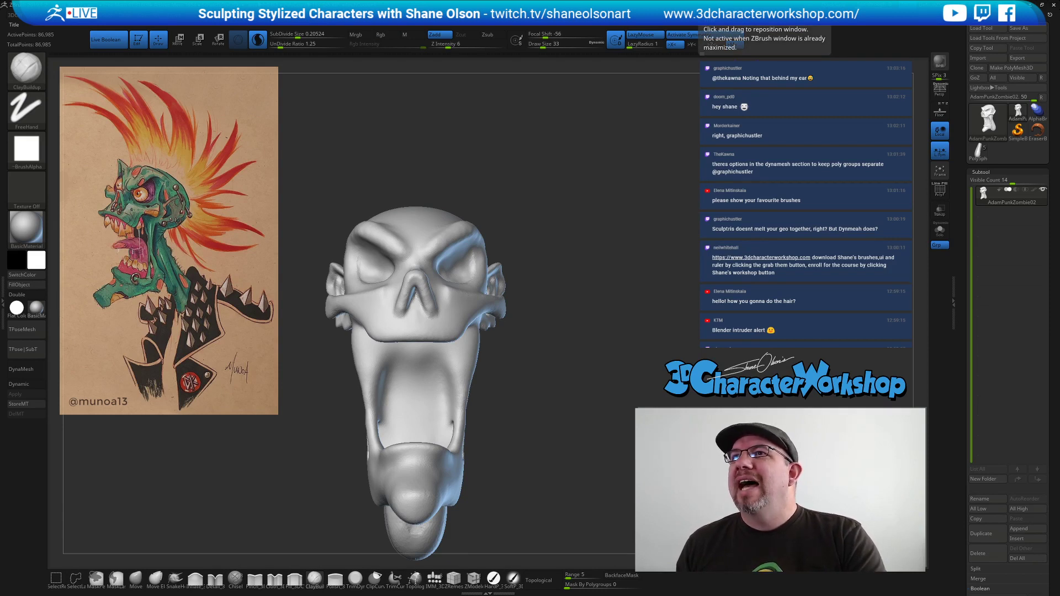
right_click_drag(618, 276, 538, 224)
mouse_move(693, 239)
left_mouse_down("alt")
mouse_move(690, 218)
mouse_move(682, 225)
left_mouse_up("alt")
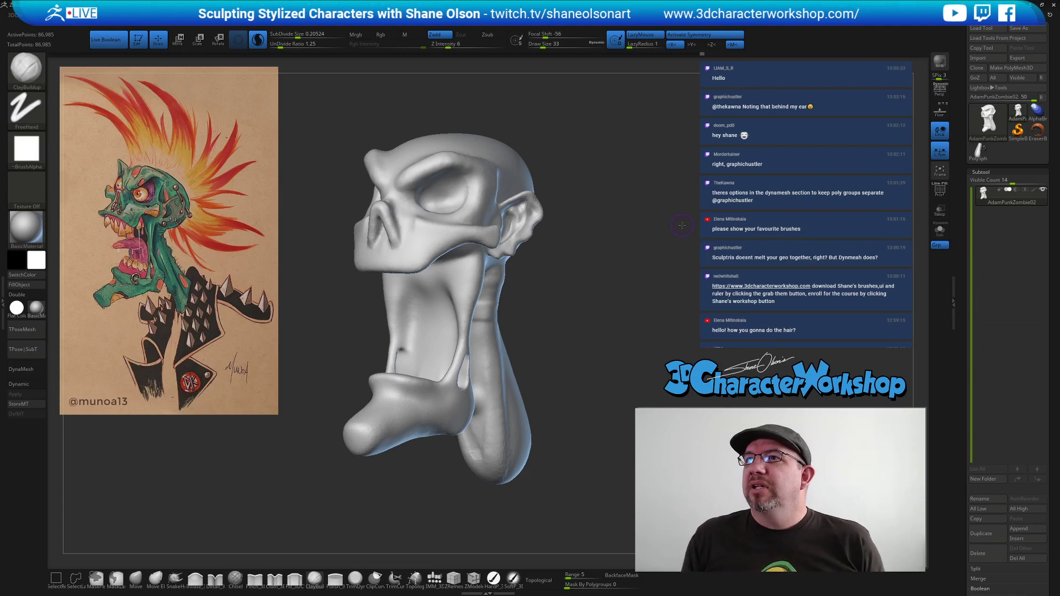
right_click_drag(697, 234, 694, 234)
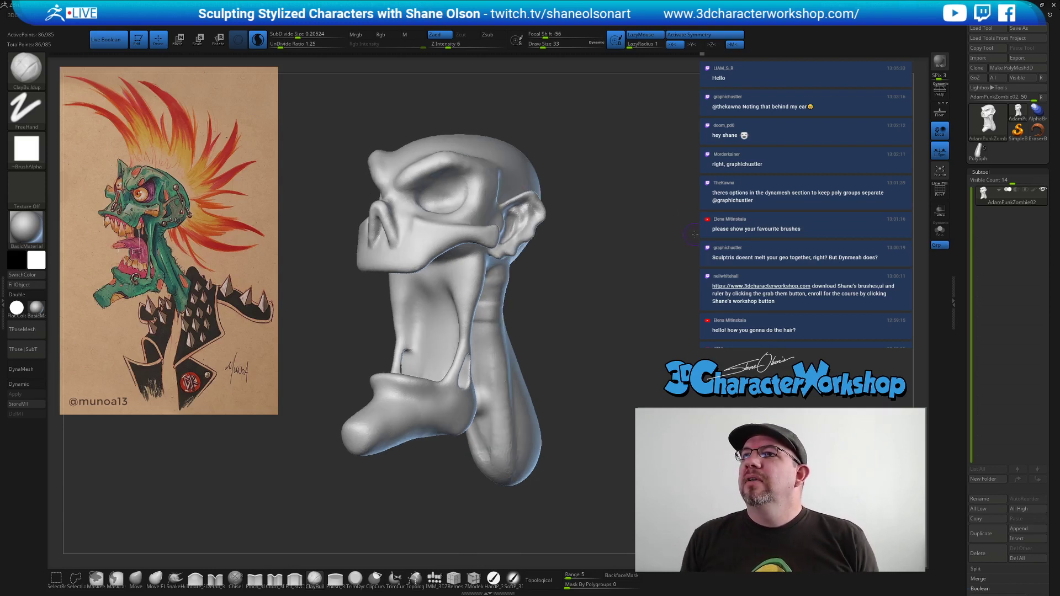
right_click_drag(698, 231, 697, 230)
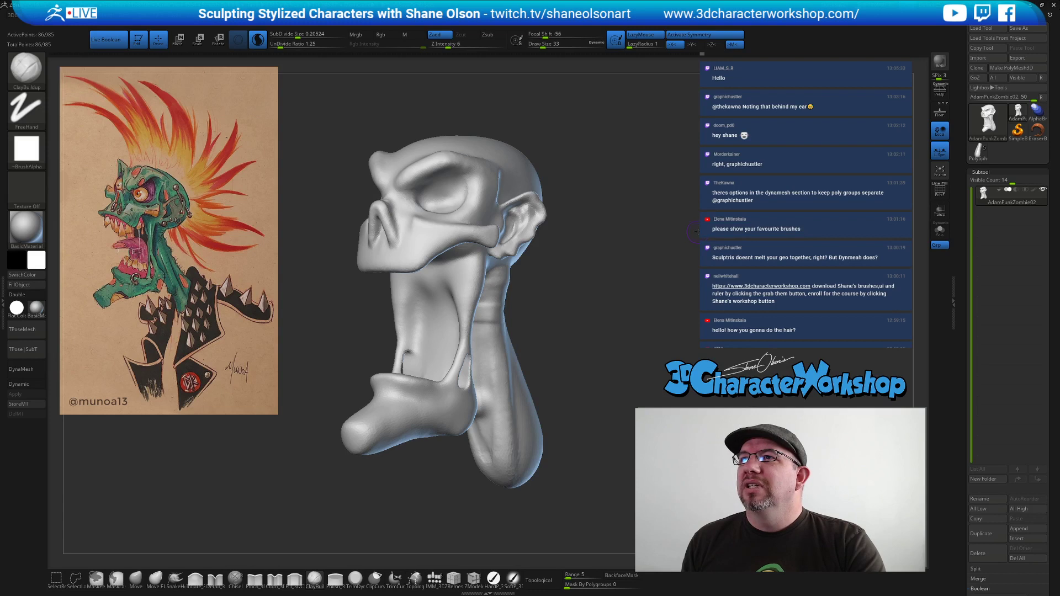
right_click_drag(697, 231, 697, 234)
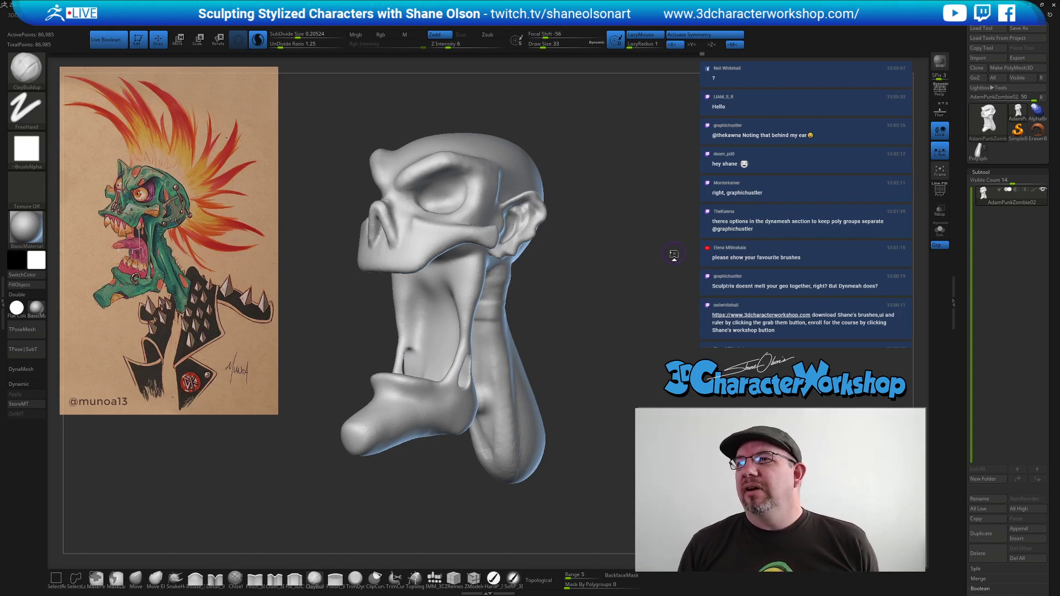
mouse_move(618, 331)
left_mouse_down()
mouse_move(596, 332)
mouse_move(613, 331)
left_mouse_up()
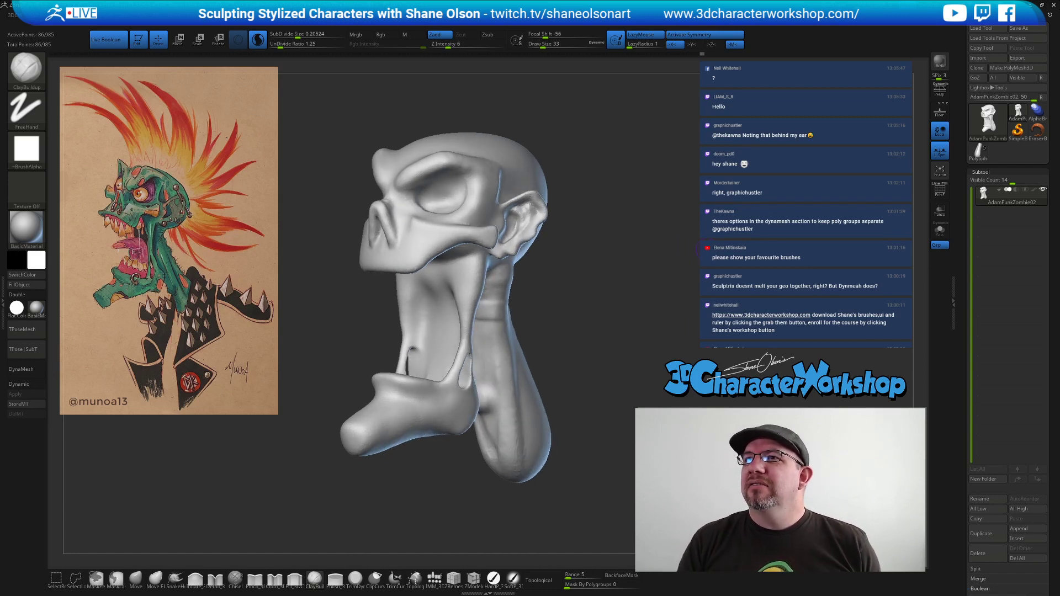
Build up clay at the back of the open mouth with ClayBuildup at draw size 44 and smooth it.
mouse_move(697, 253)
left_mouse_down()
mouse_move(723, 254)
mouse_move(697, 257)
left_mouse_up()
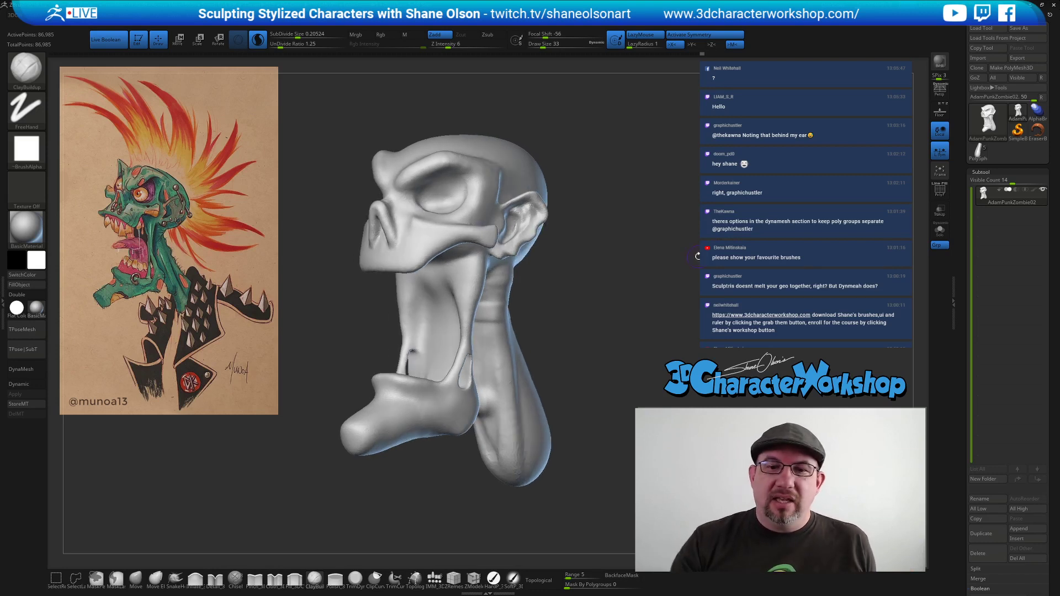
mouse_move(697, 256)
left_mouse_down()
mouse_move(568, 354)
mouse_move(545, 333)
mouse_move(554, 365)
mouse_move(539, 340)
left_mouse_up()
key("s")
left_click_drag(402, 324, 408, 328)
mouse_move(404, 321)
right_mouse_down()
mouse_move(413, 330)
mouse_move(405, 315)
mouse_move(403, 330)
right_mouse_up()
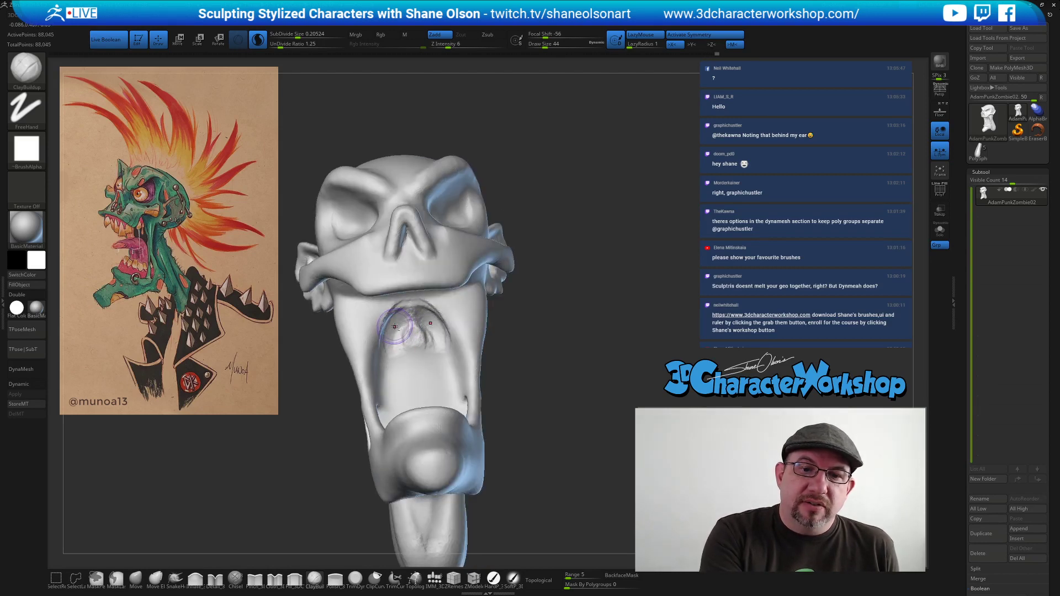
right_click_drag(407, 331, 411, 352)
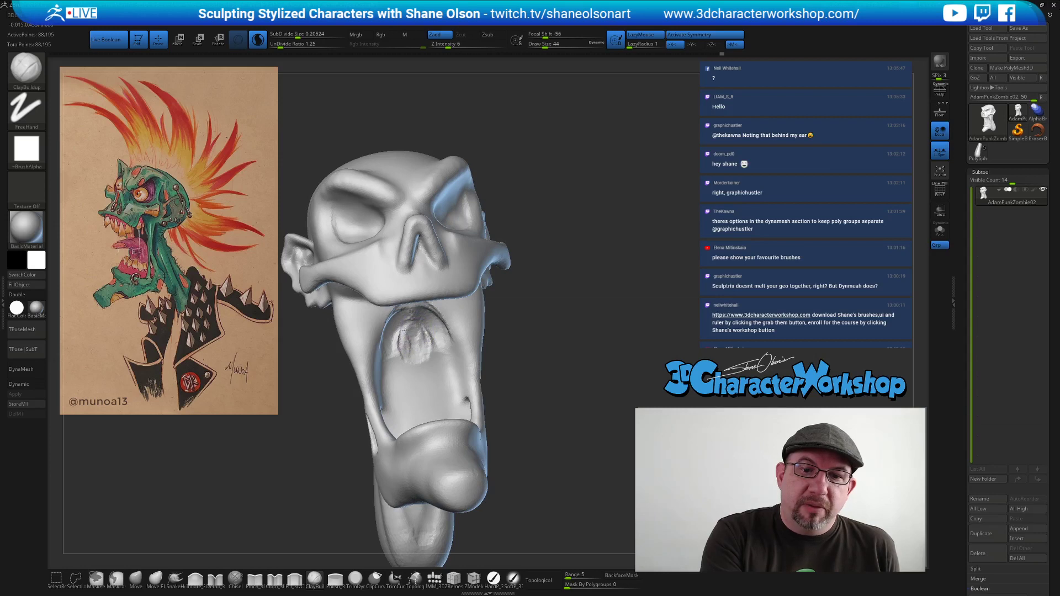
key("shift")
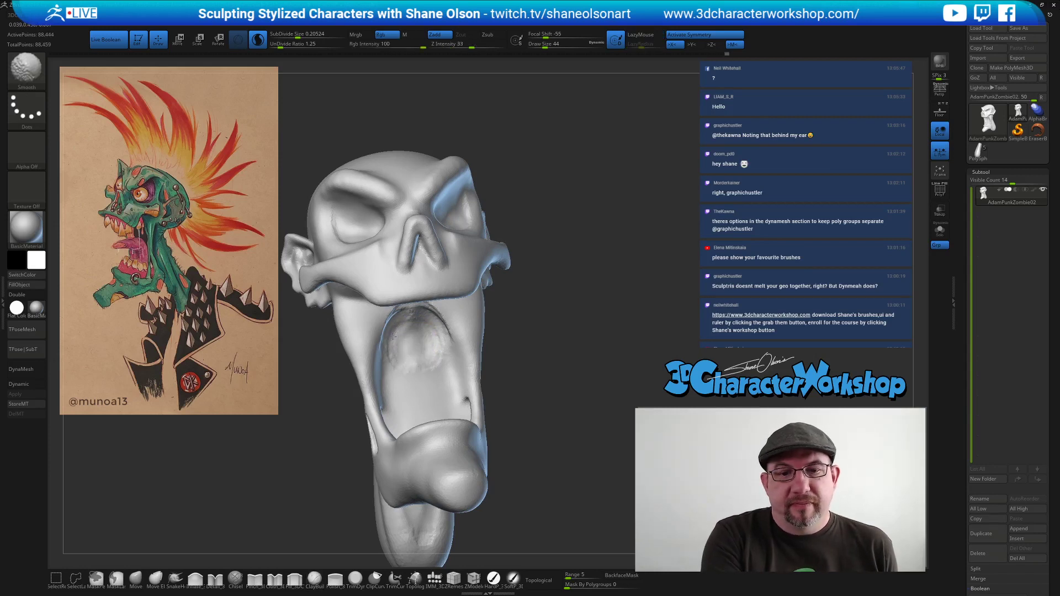
left_click_drag(402, 354, 407, 352, "shift")
mouse_move(407, 351)
right_mouse_down()
mouse_move(409, 371)
mouse_move(424, 349)
mouse_move(407, 323)
mouse_move(388, 335)
right_mouse_up()
mouse_move(387, 327)
left_mouse_down("shift")
mouse_move(403, 330)
mouse_move(395, 334)
left_mouse_up("shift")
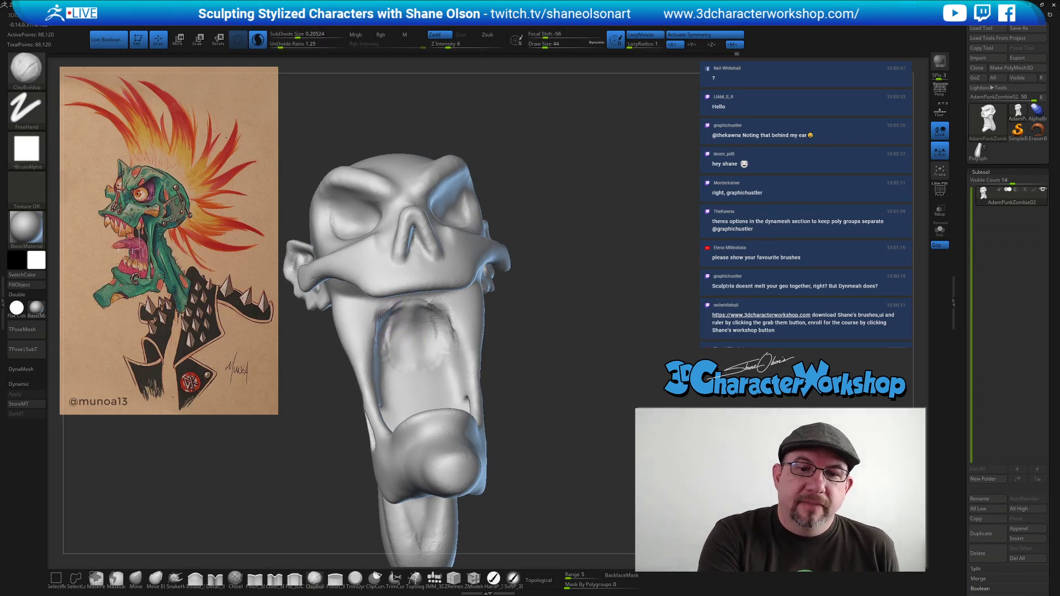
Sculpt a hanging uvula and deeper folds into the back of the throat with ClayBuildup.
mouse_move(374, 345)
left_mouse_down("shift")
mouse_move(377, 327)
mouse_move(406, 323)
left_mouse_up("shift")
right_click_drag(432, 346, 415, 360)
left_click_drag(393, 327, 414, 319)
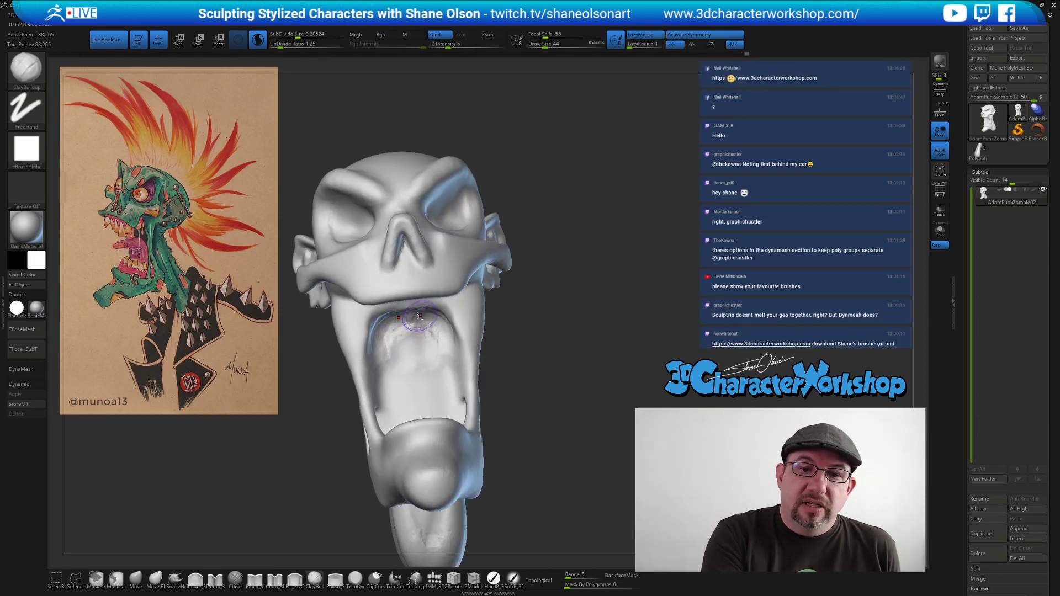
right_click_drag(406, 329, 388, 347)
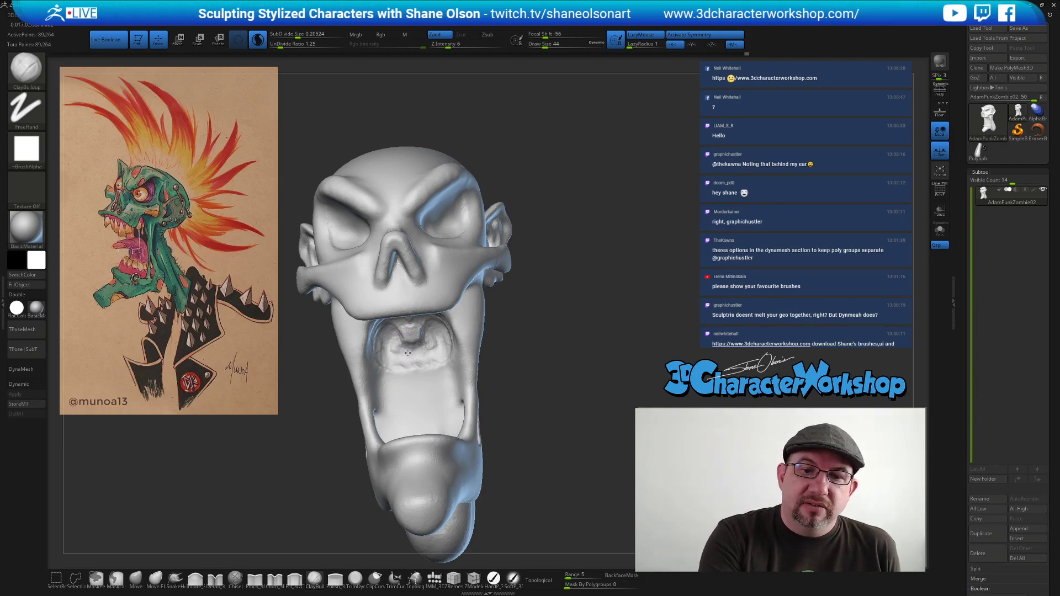
right_click_drag(426, 351, 415, 364)
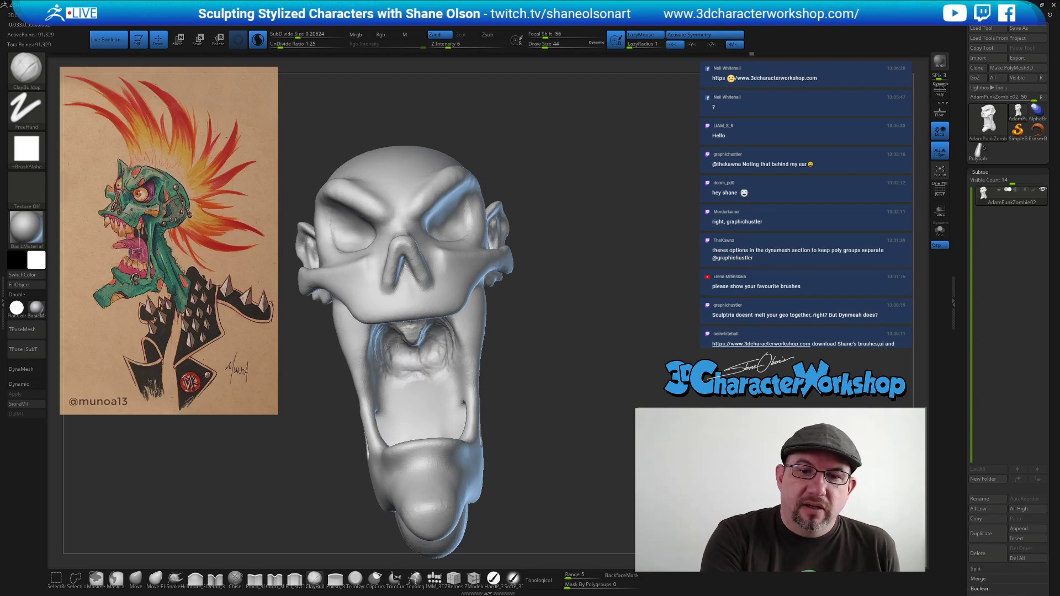
Smooth the uvula and the surrounding throat folds into rounded forms.
right_click_drag(439, 367, 385, 340)
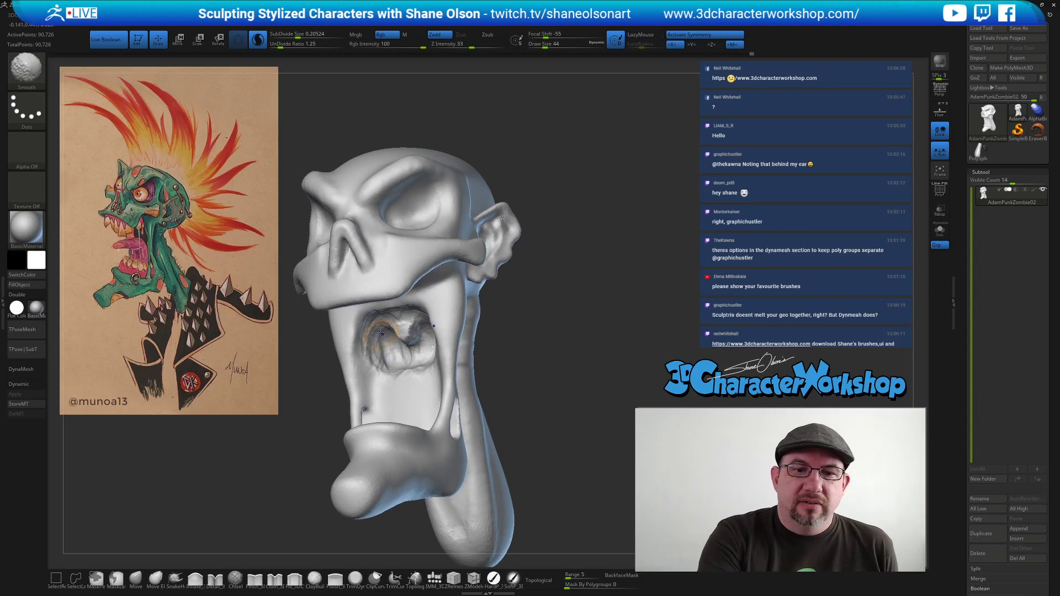
left_click_drag(406, 324, 390, 356, "shift")
right_click_drag(412, 346, 418, 342)
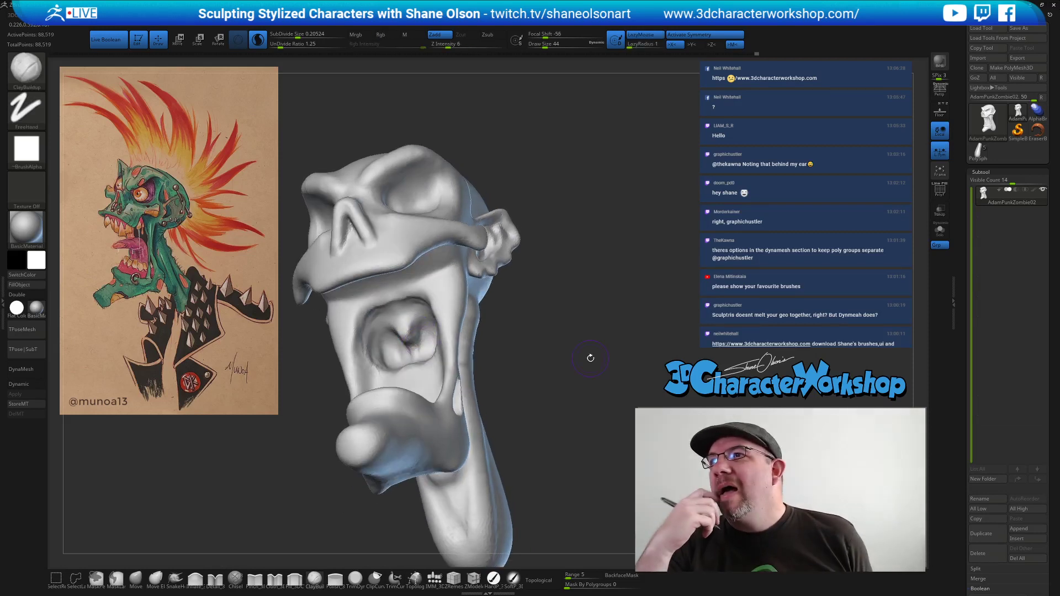
right_click_drag(568, 324, 535, 317)
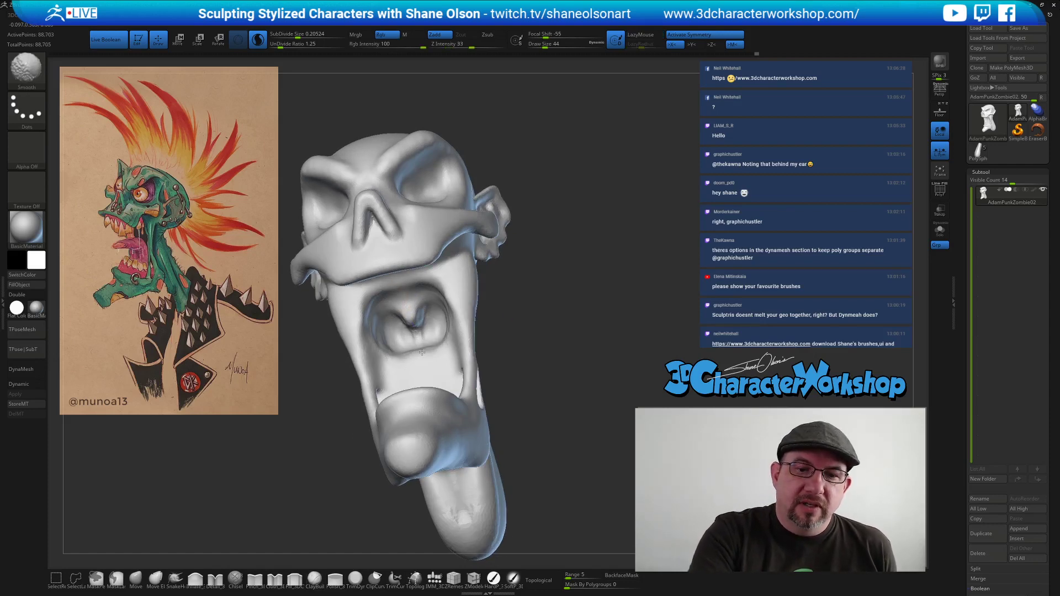
mouse_move(426, 355)
right_mouse_down()
mouse_move(417, 388)
mouse_move(460, 305)
mouse_move(449, 297)
mouse_move(443, 306)
mouse_move(452, 288)
right_mouse_up()
Mask a narrow vertical strip in the centre of the nose cavity at draw size 10 and invert the mask.
left_click_drag(451, 288, 448, 287)
right_click_drag(441, 288, 453, 273, "alt")
key("s")
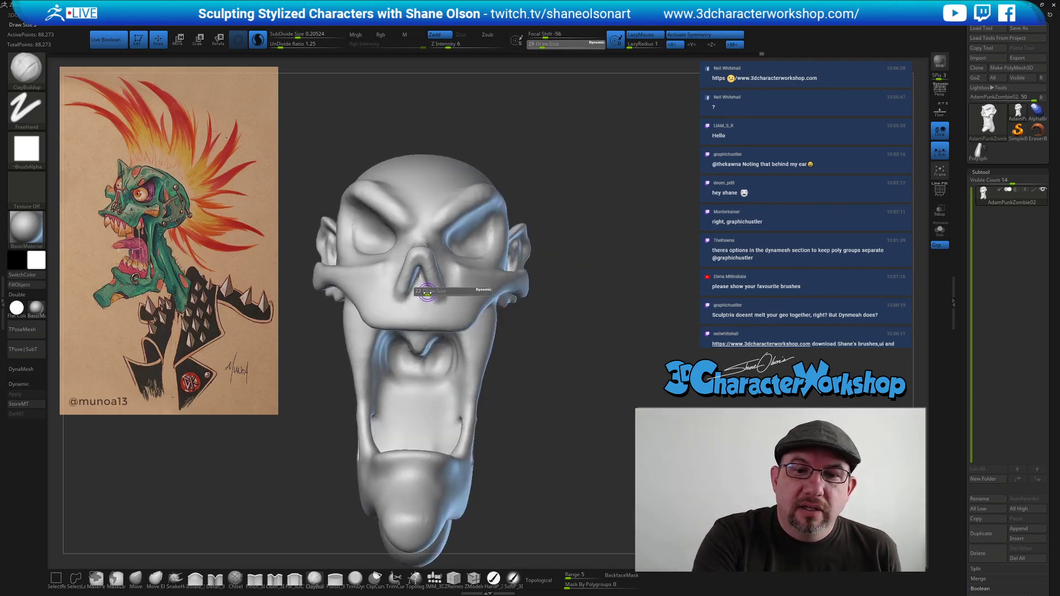
left_click_drag(429, 293, 426, 294)
right_click_drag(420, 279, 422, 285, "ctrl")
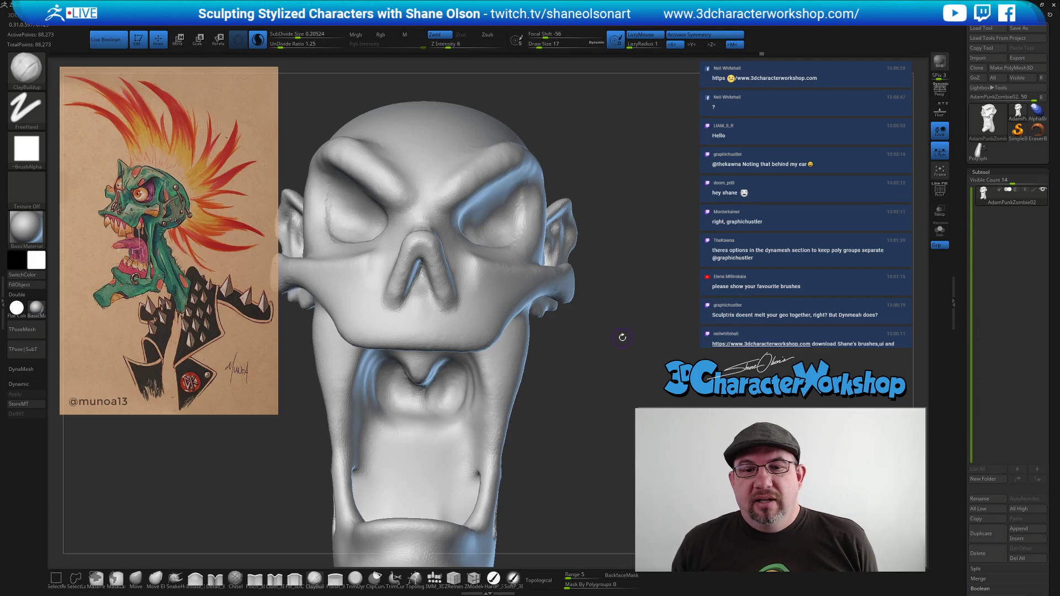
left_click_drag(622, 336, 574, 343, "shift")
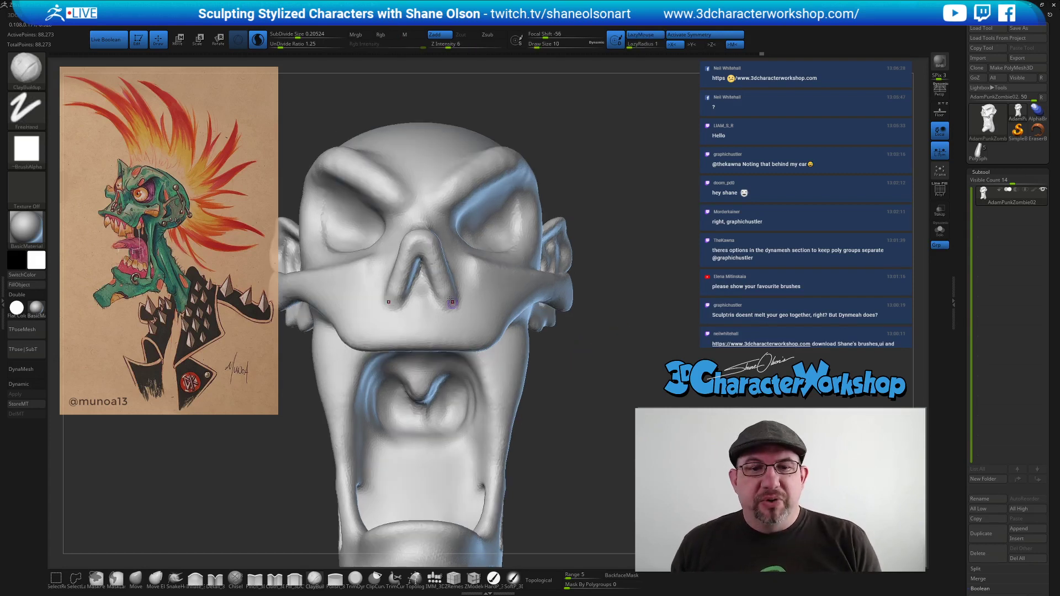
key("ctrl")
left_click_drag(422, 285, 420, 311, "ctrl")
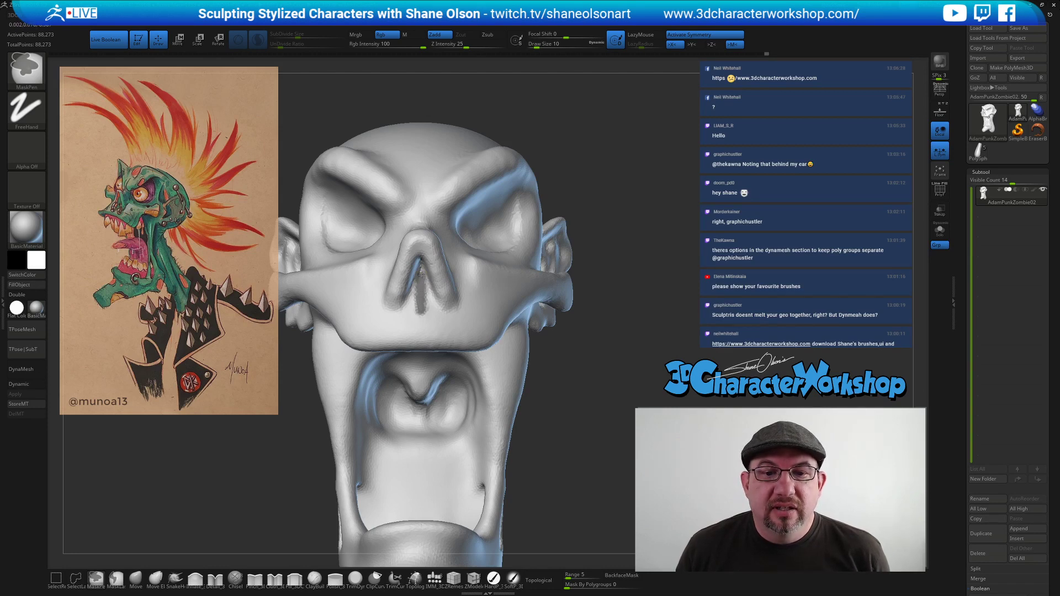
left_click(612, 313, "ctrl")
Align the transform gizmo with the unmasked nose strip and pull the strip forward into a septum.
left_click_drag(696, 311, 666, 316)
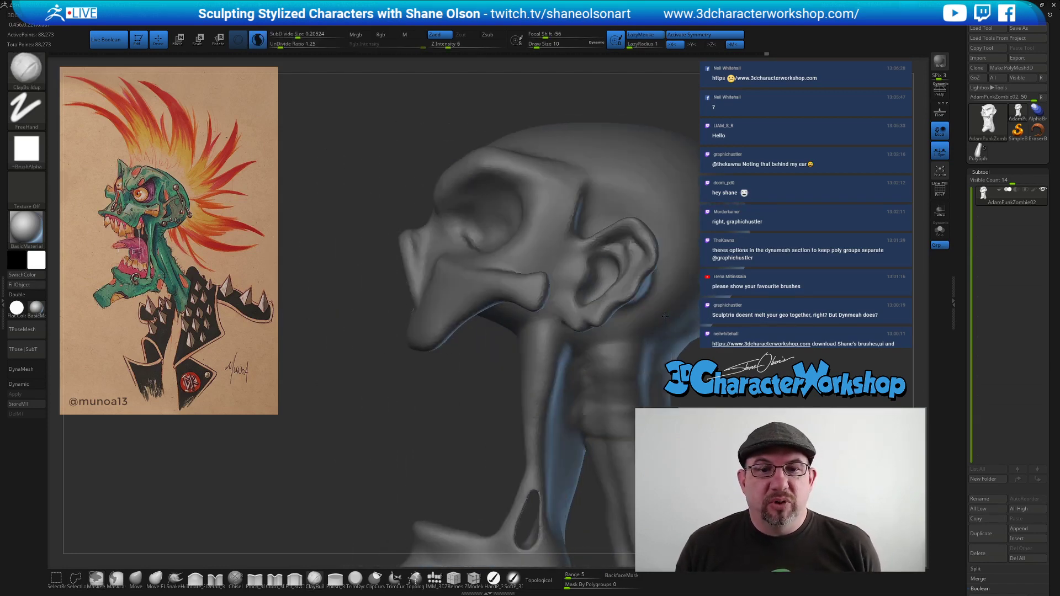
key("w")
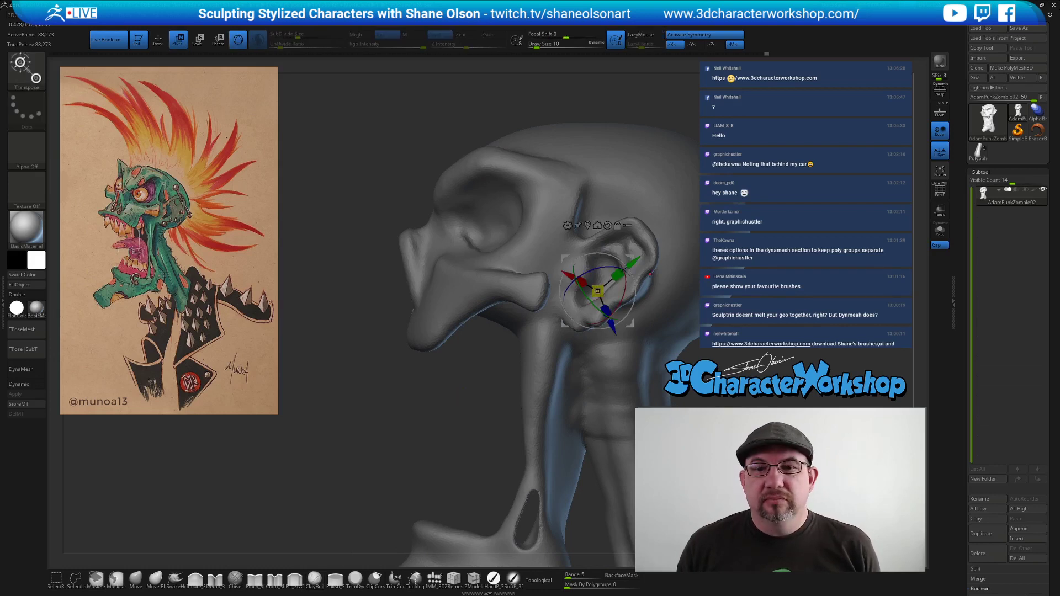
left_click(607, 226, "alt")
left_click_drag(548, 289, 413, 300)
left_click_drag(494, 269, 443, 269, "alt")
left_click_drag(338, 213, 367, 204)
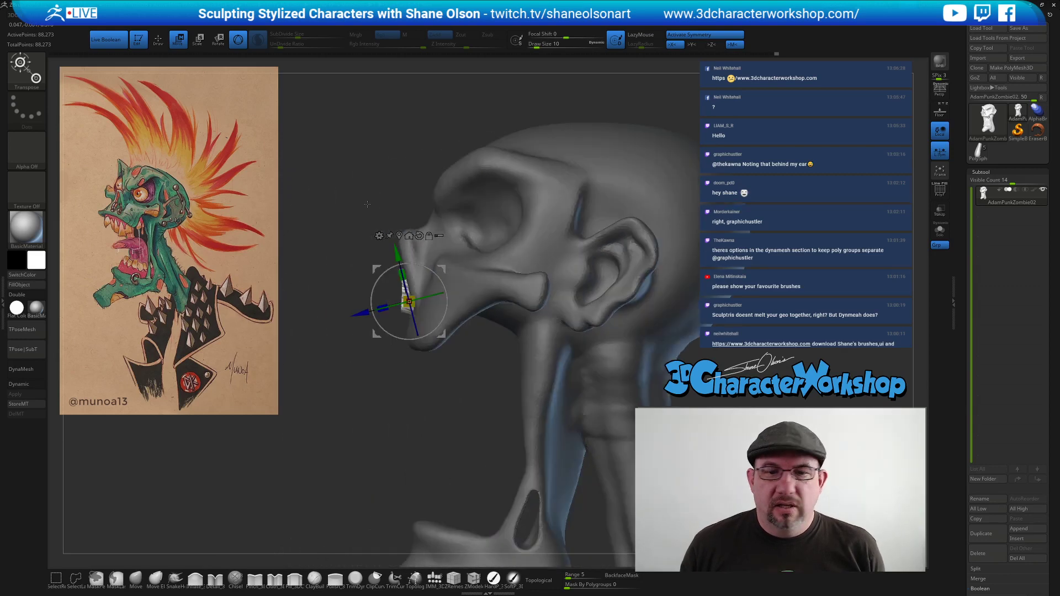
Show the polygon wireframe and smooth the jagged septum at draw size 35.
key("q")
mouse_move(425, 417)
left_mouse_down()
mouse_move(496, 385)
mouse_move(637, 365)
left_mouse_up()
mouse_move(487, 403)
left_mouse_down("alt")
mouse_move(367, 425)
mouse_move(413, 423)
left_mouse_up("alt")
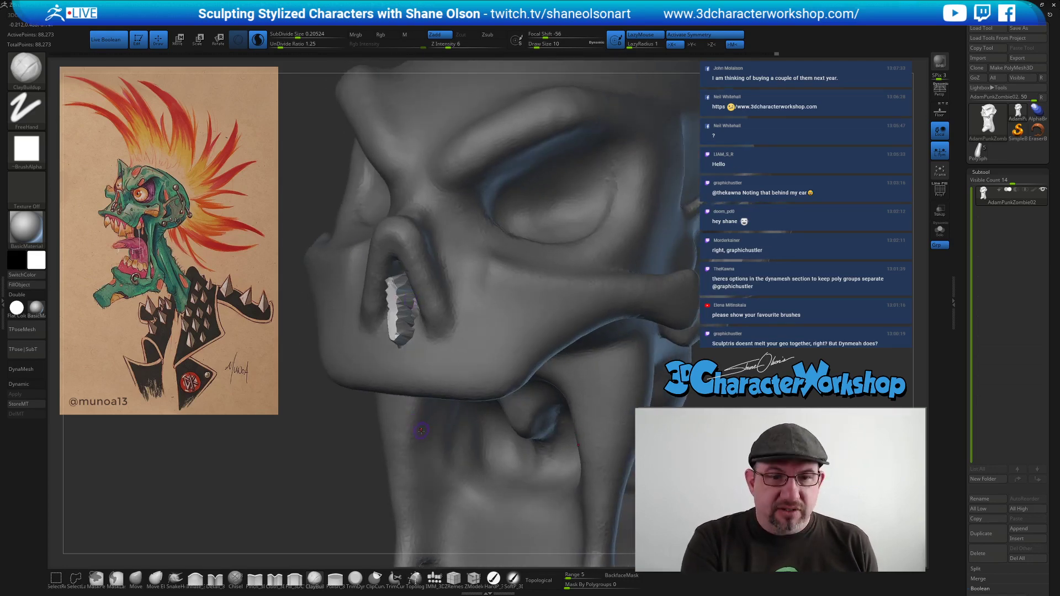
key("shift+f")
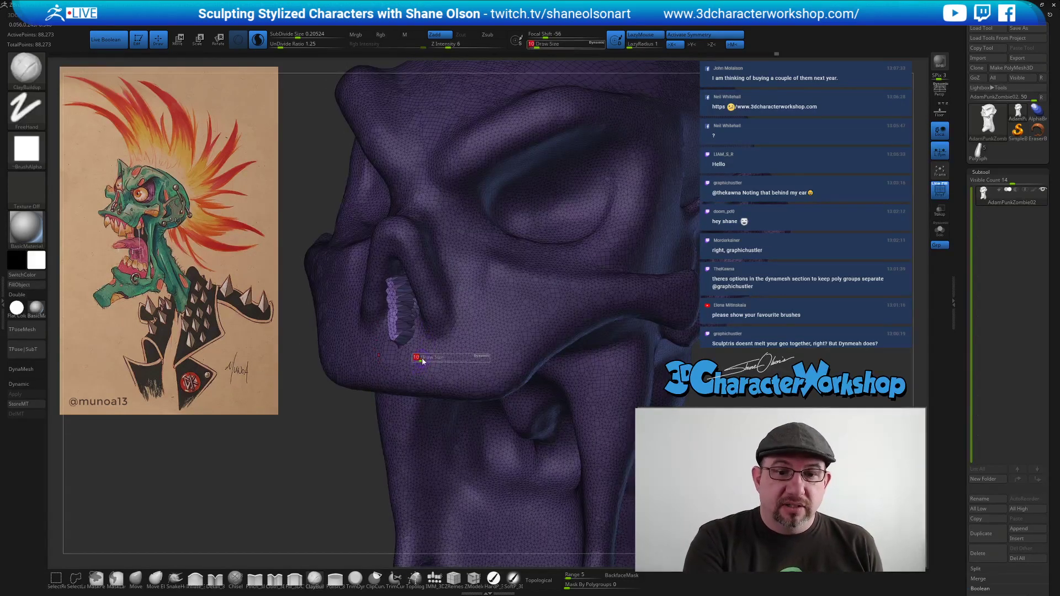
key("shift")
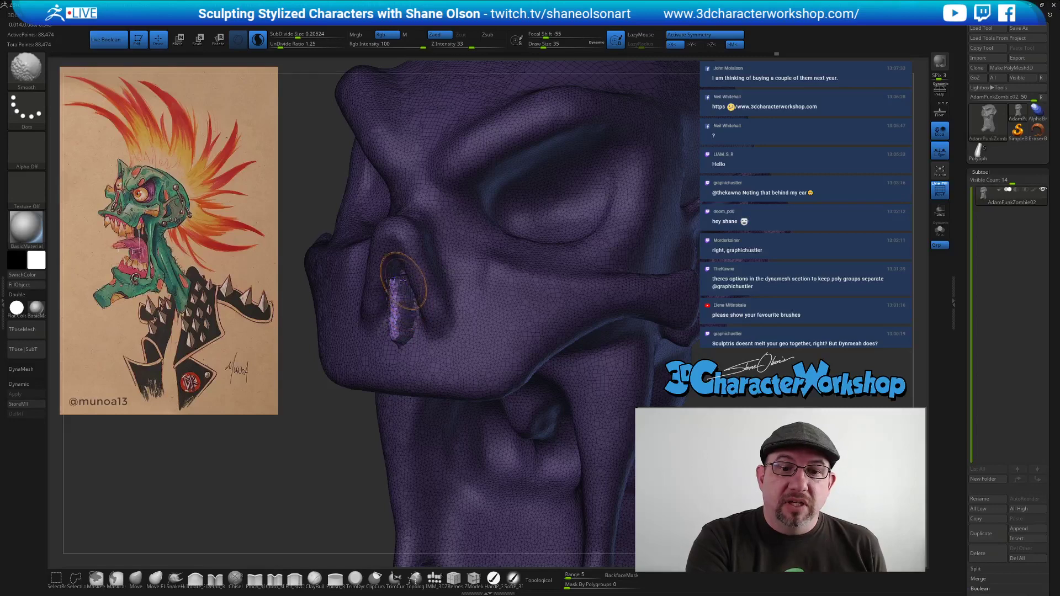
left_click_drag(405, 311, 402, 330, "shift")
right_click_drag(345, 339, 418, 326)
left_click_drag(411, 326, 433, 369, "shift")
Clear the mask and smooth the base of the septum into the upper jaw.
left_click_drag(641, 307, 648, 279, "ctrl")
mouse_move(671, 264)
right_mouse_down()
mouse_move(642, 251)
mouse_move(576, 332)
right_mouse_up()
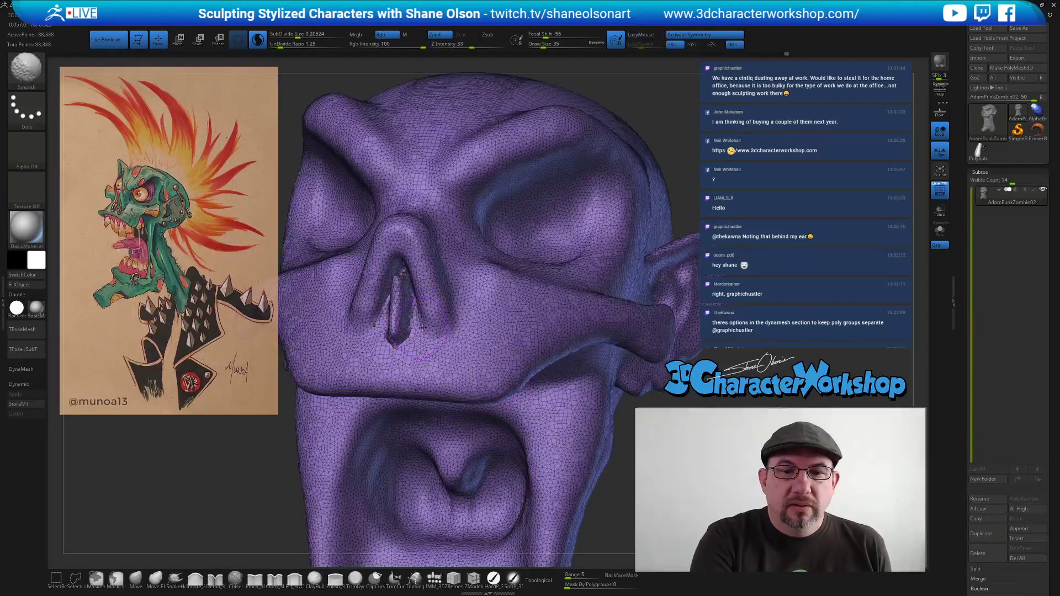
left_click_drag(401, 343, 414, 339, "shift")
mouse_move(409, 338)
right_mouse_down()
mouse_move(437, 325)
mouse_move(428, 253)
right_mouse_up()
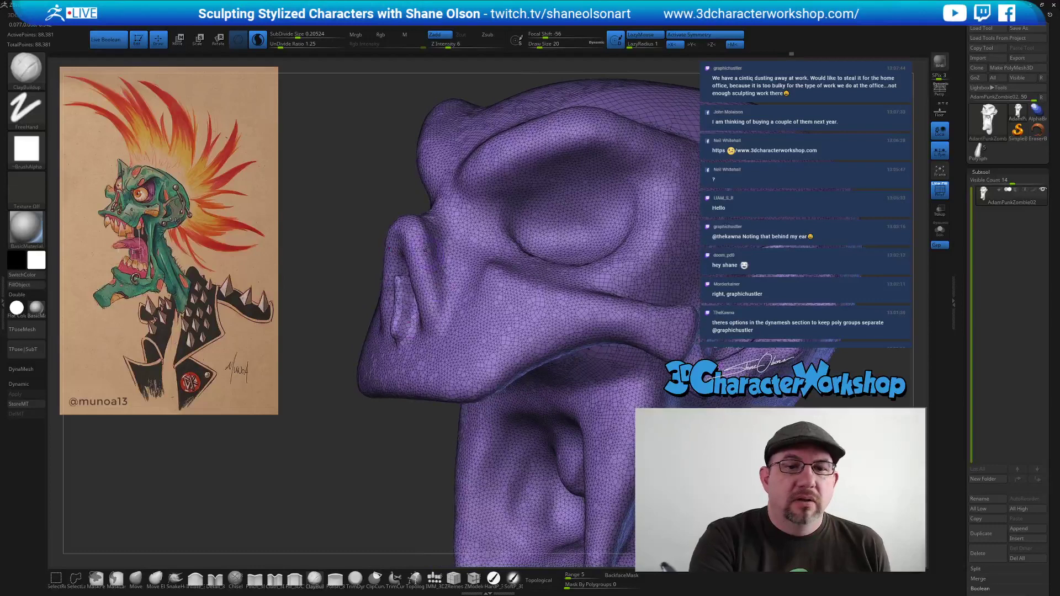
Reshape the septum with the Move brush at draw size 20 and remesh the head with DynaMesh.
left_click(136, 578)
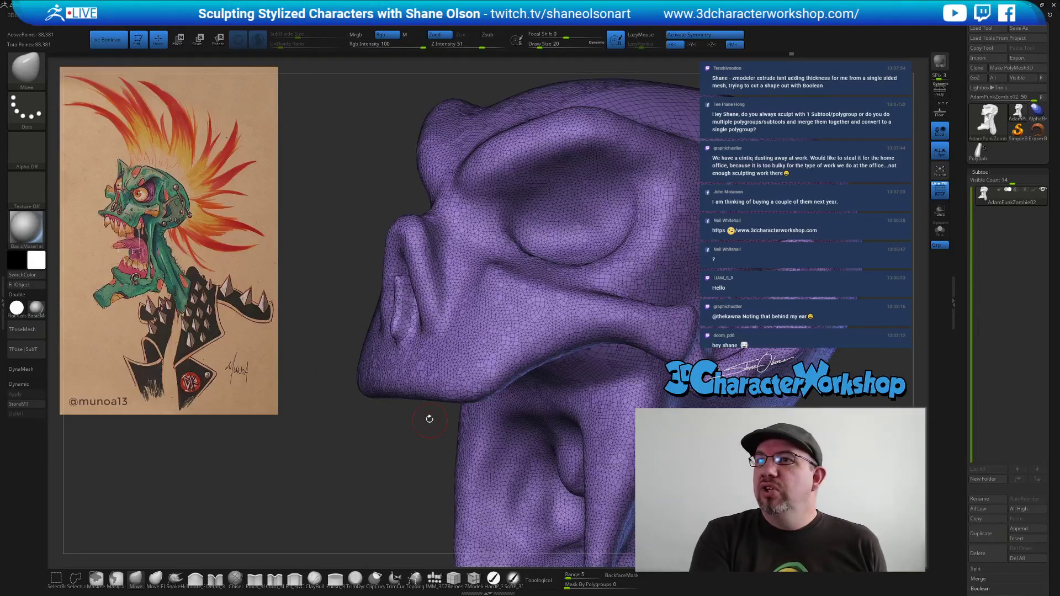
left_click_drag(402, 402, 396, 338)
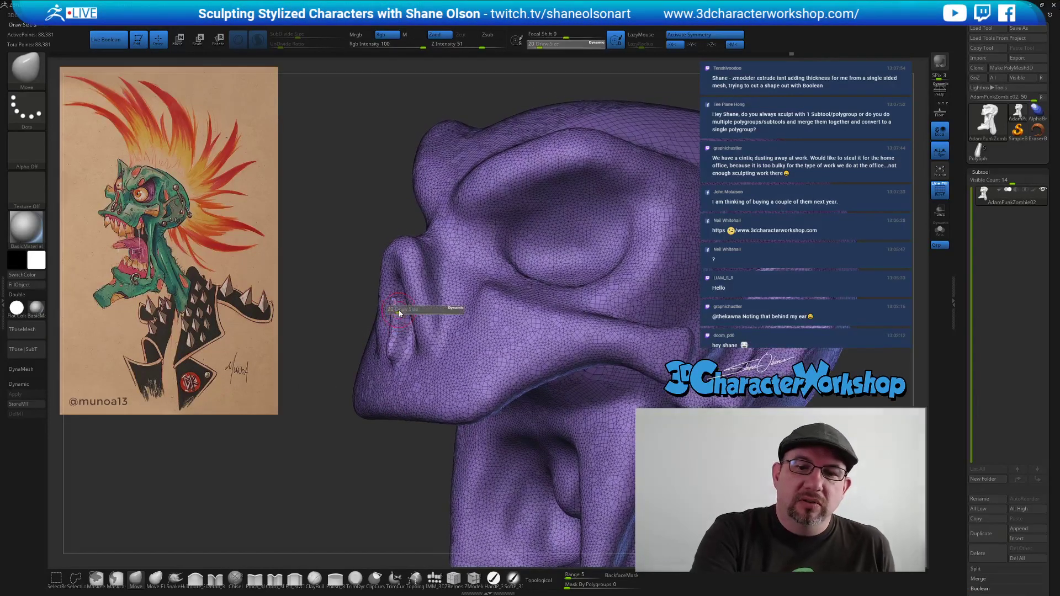
key("bracketleft")
right_click_drag(396, 311, 407, 302)
key("bracketright")
left_click_drag(402, 301, 398, 297)
left_click_drag(301, 450, 311, 473, "ctrl")
right_click_drag(436, 353, 411, 364)
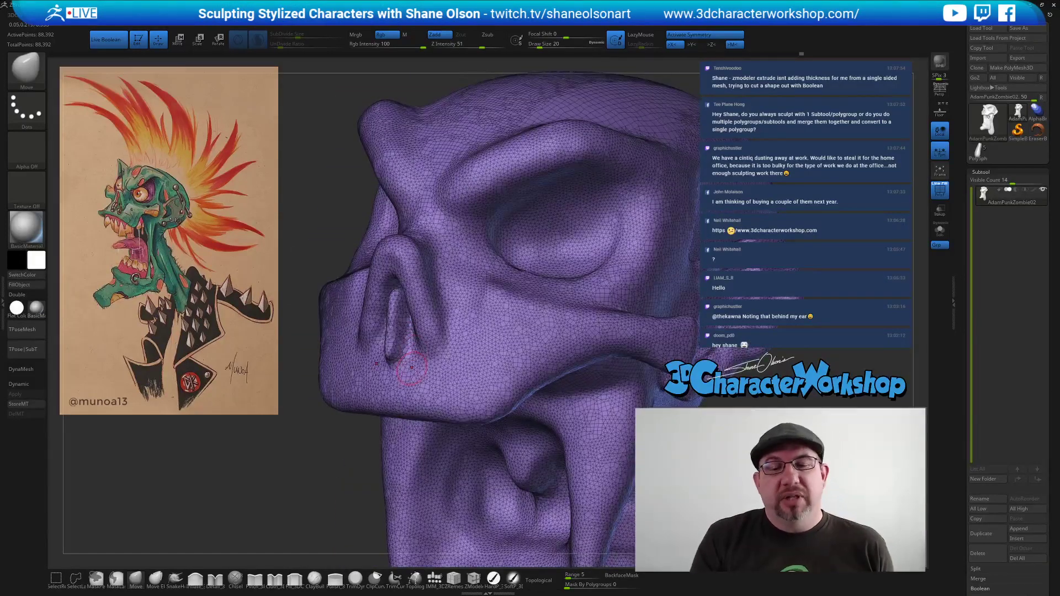
mouse_move(411, 368)
left_mouse_down()
mouse_move(405, 330)
mouse_move(431, 413)
left_mouse_up()
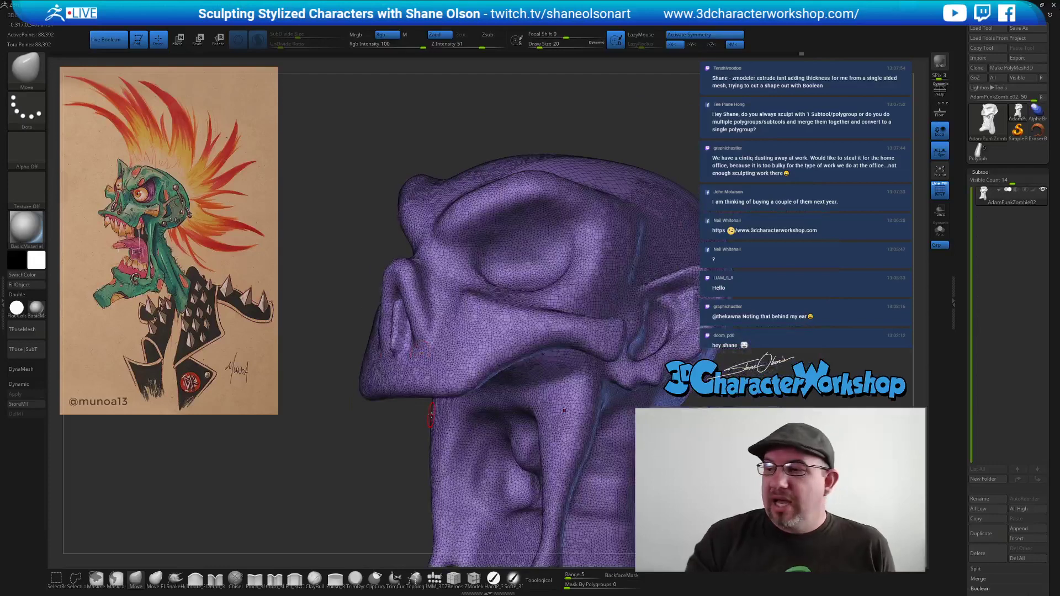
Reshape the upper part of the flesh strands between cheek and jaw with Move at draw size 90 and remesh.
left_click_drag(324, 239, 670, 291)
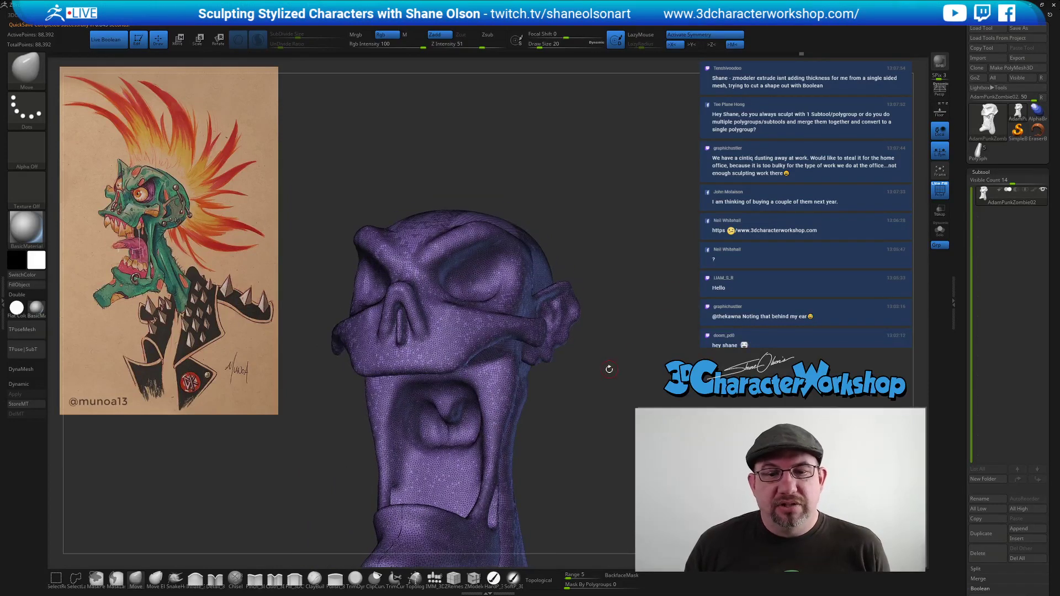
left_click_drag(610, 369, 601, 369)
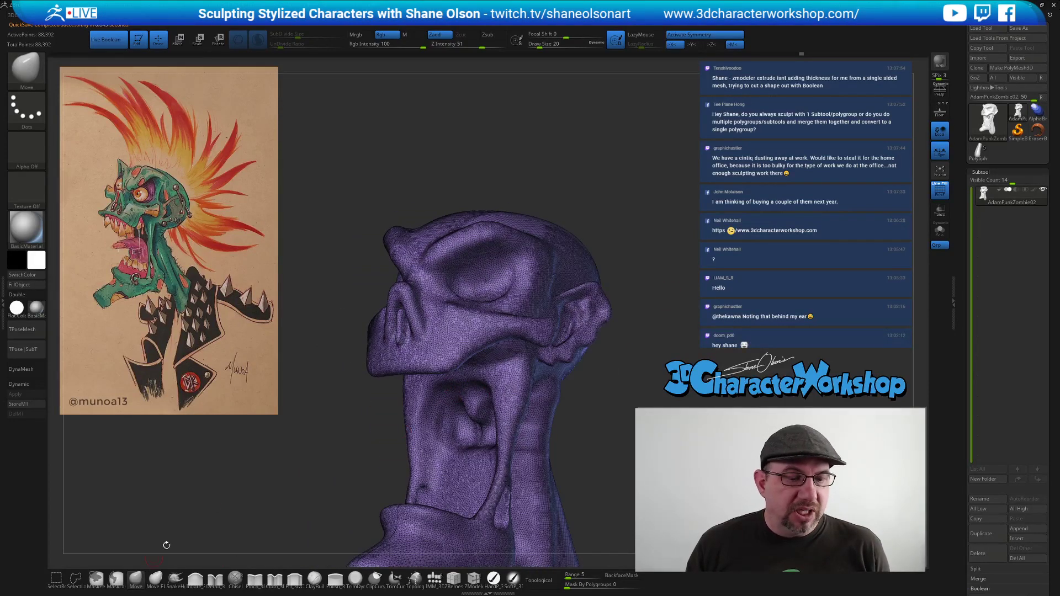
key("s")
left_click_drag(227, 501, 230, 500)
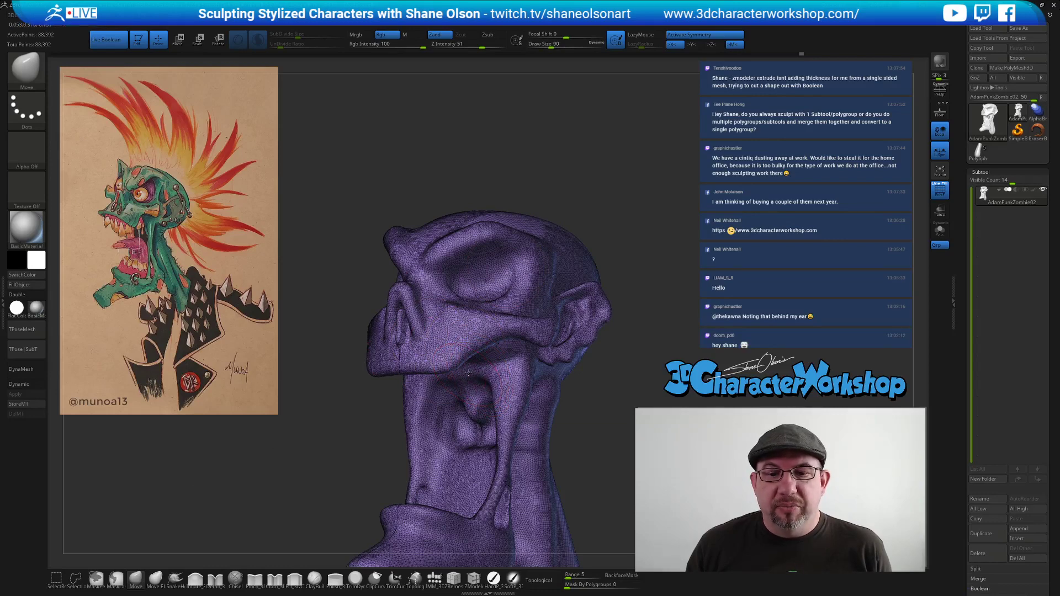
left_click_drag(355, 419, 418, 424)
left_click_drag(490, 373, 493, 365)
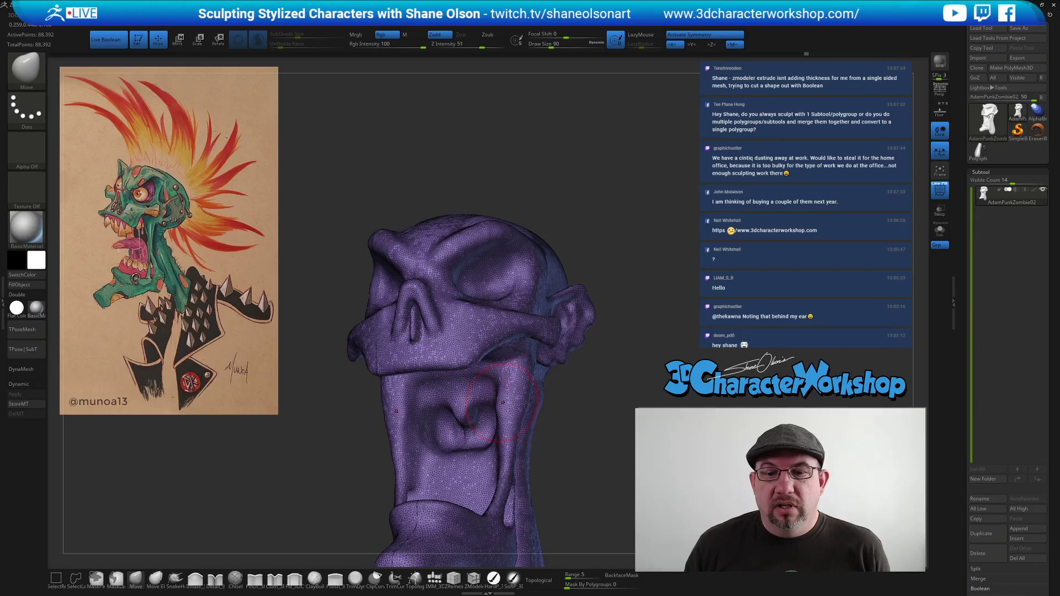
left_click_drag(498, 409, 480, 398)
mouse_move(649, 346)
left_mouse_down()
mouse_move(690, 312)
mouse_move(683, 317)
left_mouse_up()
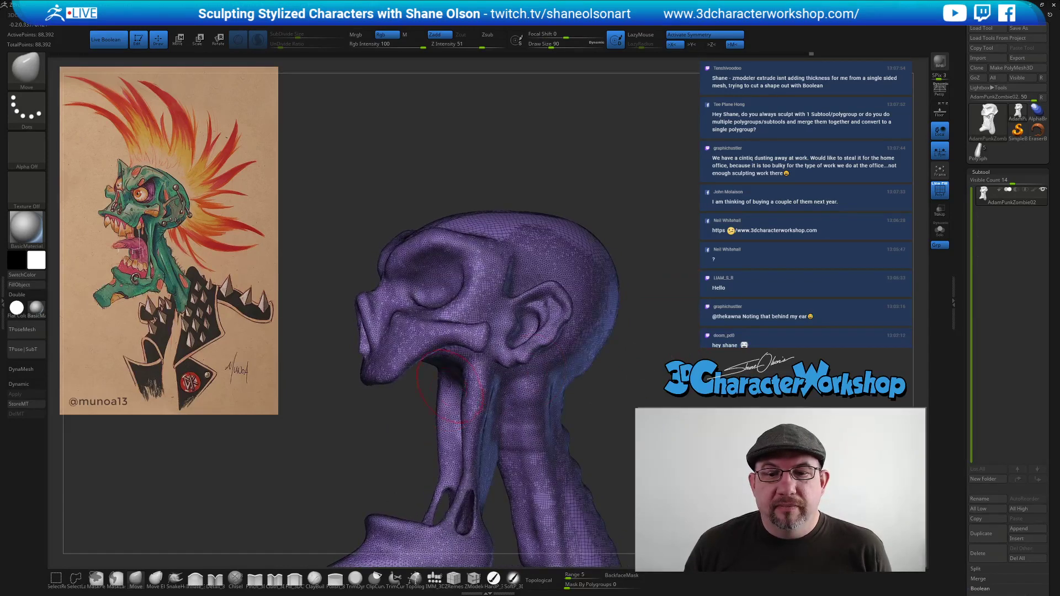
left_click_drag(464, 365, 456, 369)
key("s")
left_click_drag(655, 214, 674, 232, "ctrl")
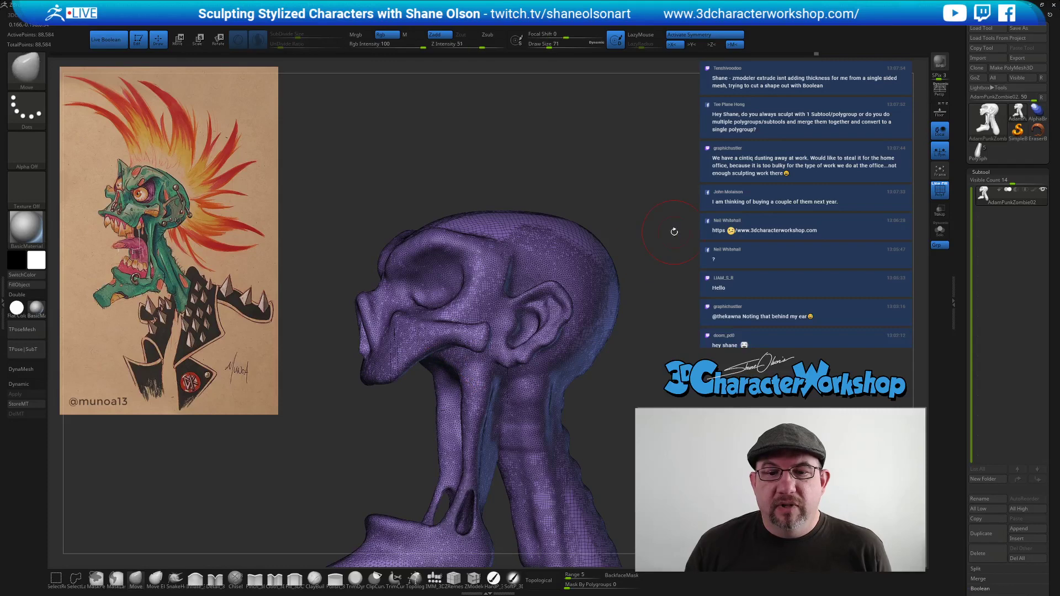
Hide the wireframe and refine the nose rim and septum with Move at draw size 27 and light smoothing.
key("shift+f")
left_click_drag(675, 335, 635, 314)
mouse_move(409, 296)
right_mouse_down("ctrl")
mouse_move(413, 327)
mouse_move(398, 306)
right_mouse_up("ctrl")
key("s")
mouse_move(402, 320)
left_mouse_down()
mouse_move(384, 331)
mouse_move(400, 335)
left_mouse_up()
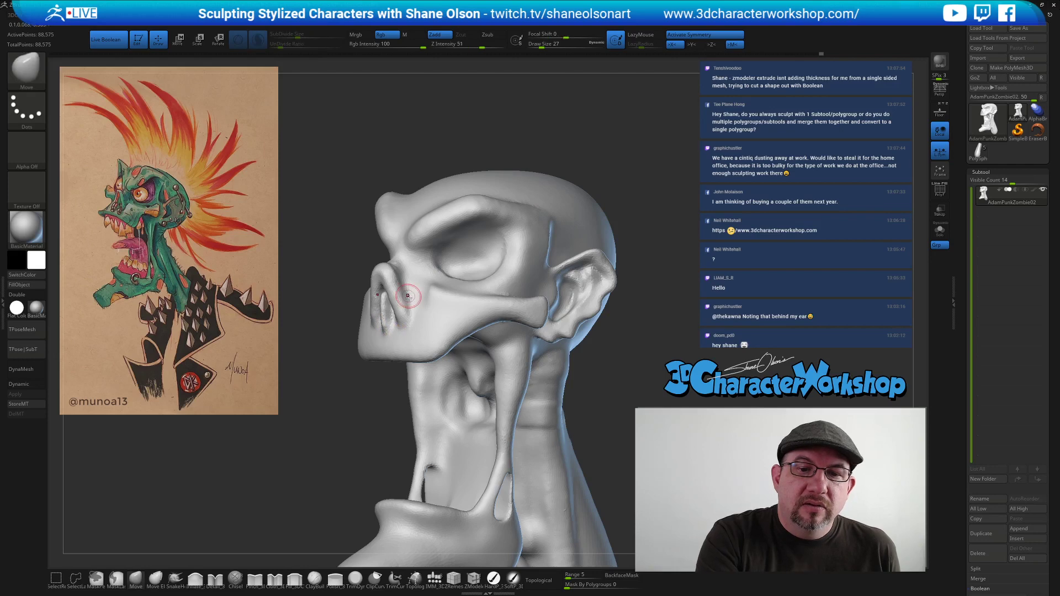
right_click_drag(409, 296, 440, 301)
left_click_drag(408, 321, 403, 315, "shift")
right_click_drag(406, 312, 409, 311)
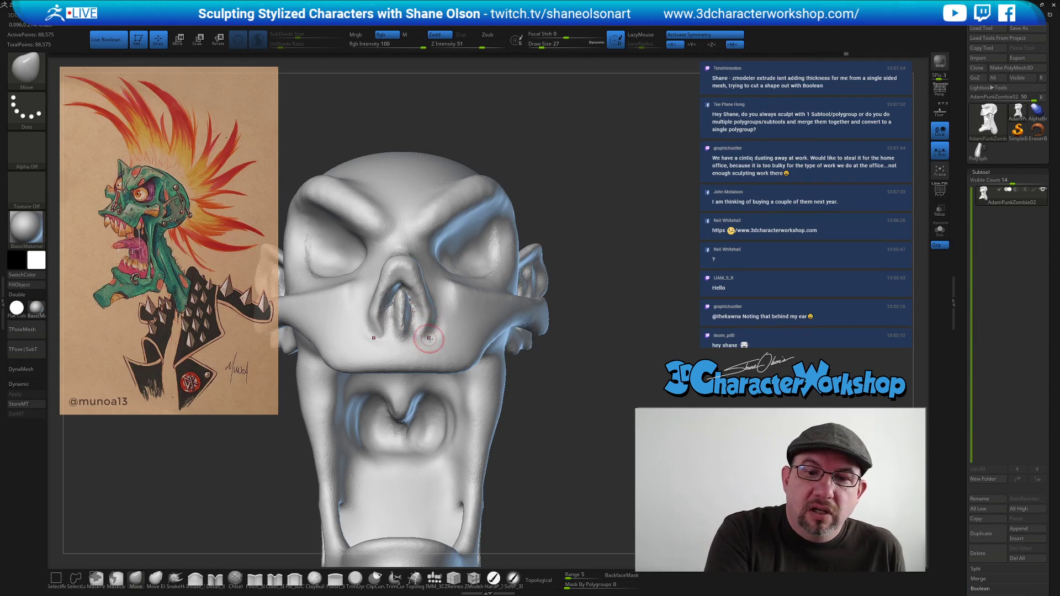
Examine the nose, septum and overall head profile from several angles.
right_click_drag(430, 324, 426, 312)
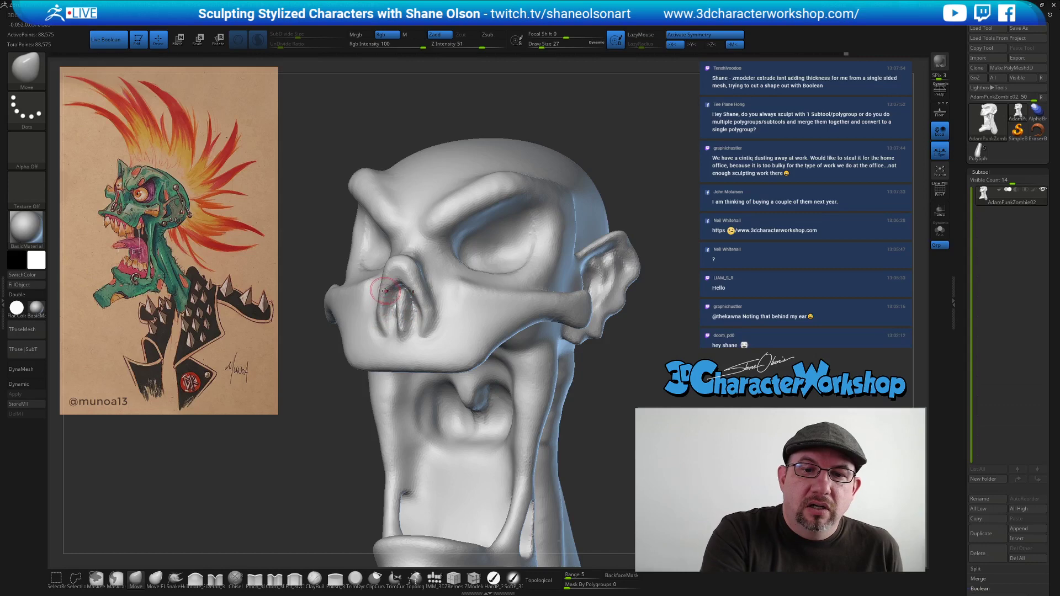
mouse_move(393, 284)
right_mouse_down()
mouse_move(411, 289)
mouse_move(437, 323)
mouse_move(441, 313)
mouse_move(426, 332)
right_mouse_up()
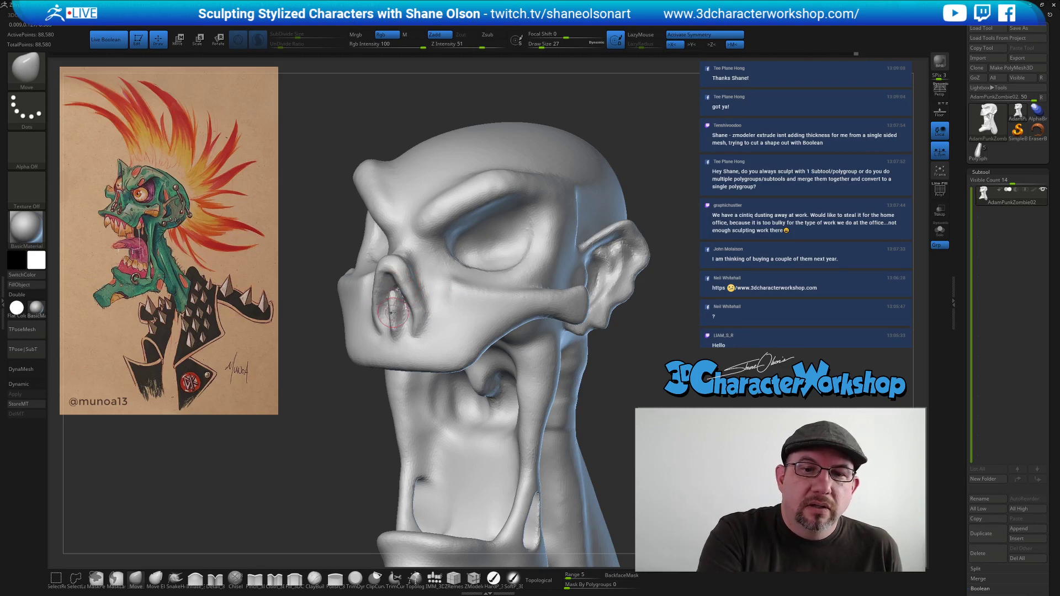
mouse_move(395, 302)
right_mouse_down()
mouse_move(422, 303)
mouse_move(390, 296)
right_mouse_up()
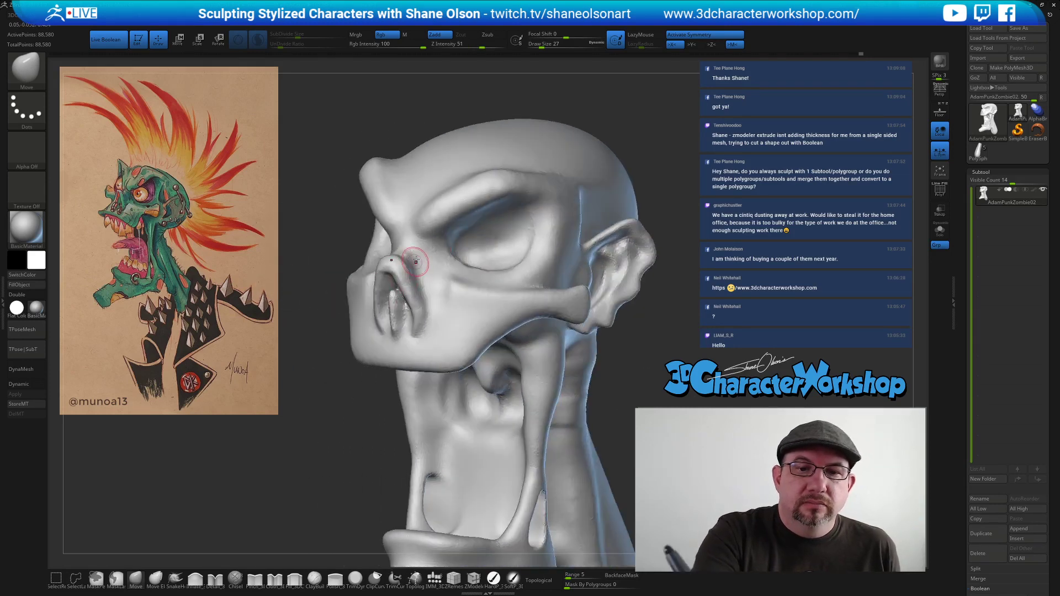
right_click_drag(420, 244, 548, 297, "ctrl")
mouse_move(425, 280)
right_mouse_down("ctrl")
mouse_move(430, 296)
mouse_move(409, 261)
right_mouse_up("ctrl")
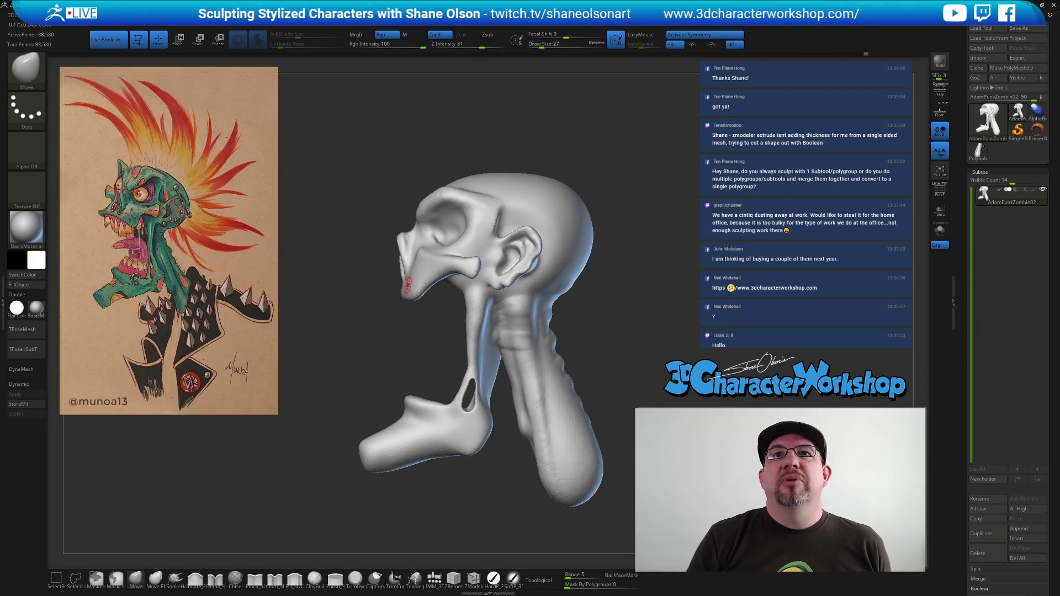
Insert mirrored QuadSphere-2 eyeballs into the eye sockets, split the unmasked points into their own subtool and select it.
mouse_move(428, 254)
right_mouse_down()
mouse_move(425, 280)
mouse_move(449, 273)
mouse_move(481, 284)
mouse_move(532, 324)
right_mouse_up()
left_click(434, 578)
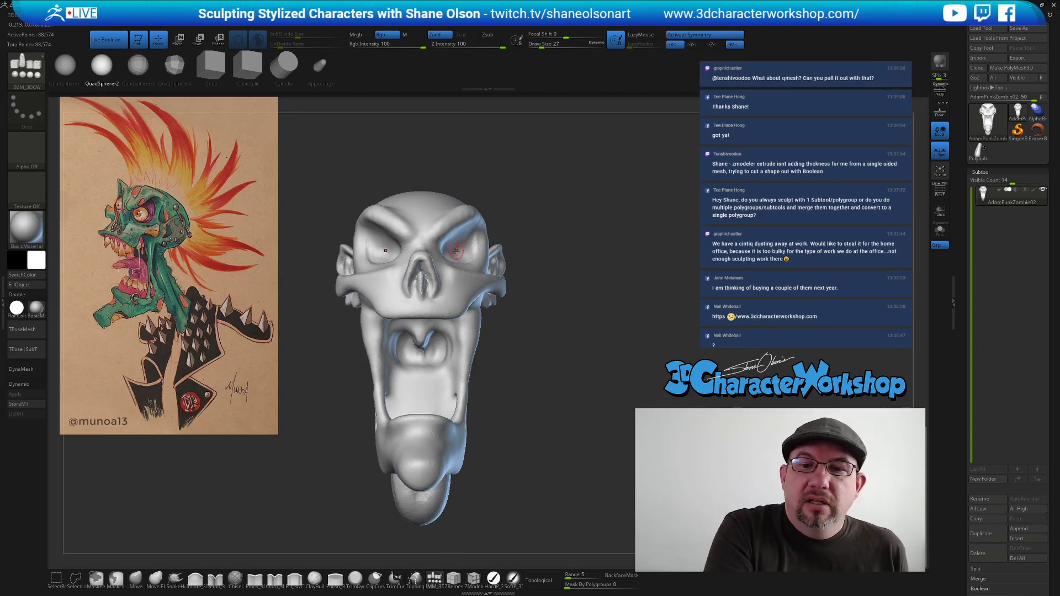
left_click_drag(451, 250, 452, 266)
key("shift")
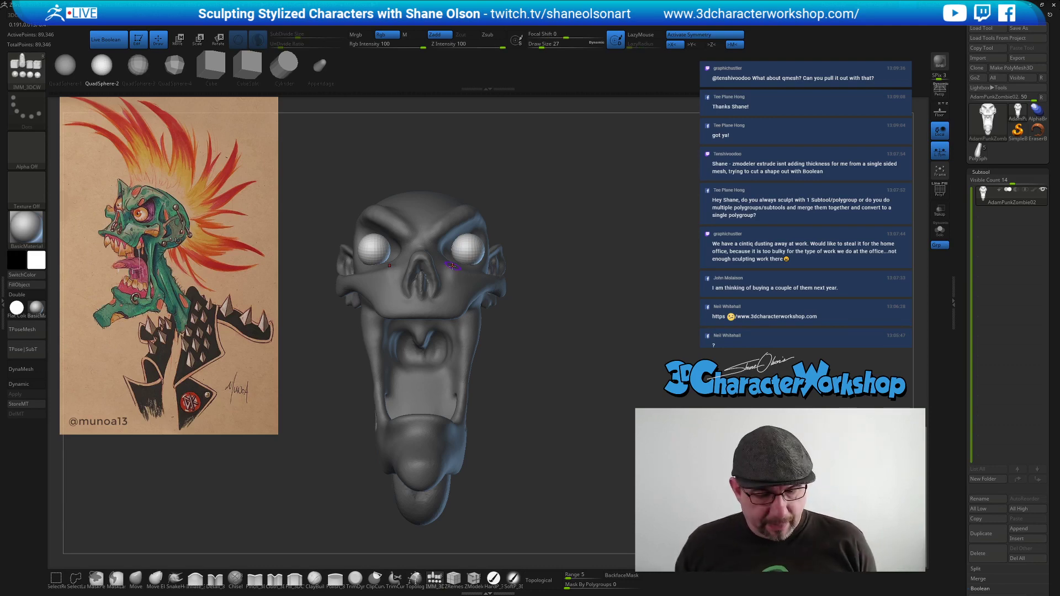
key("q")
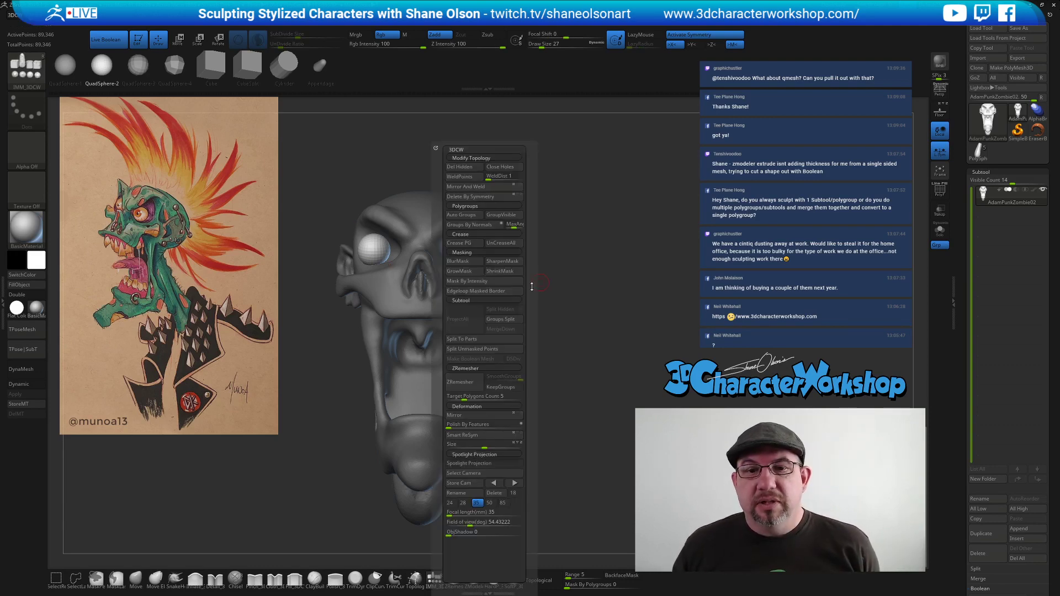
left_click(502, 351)
key("Down")
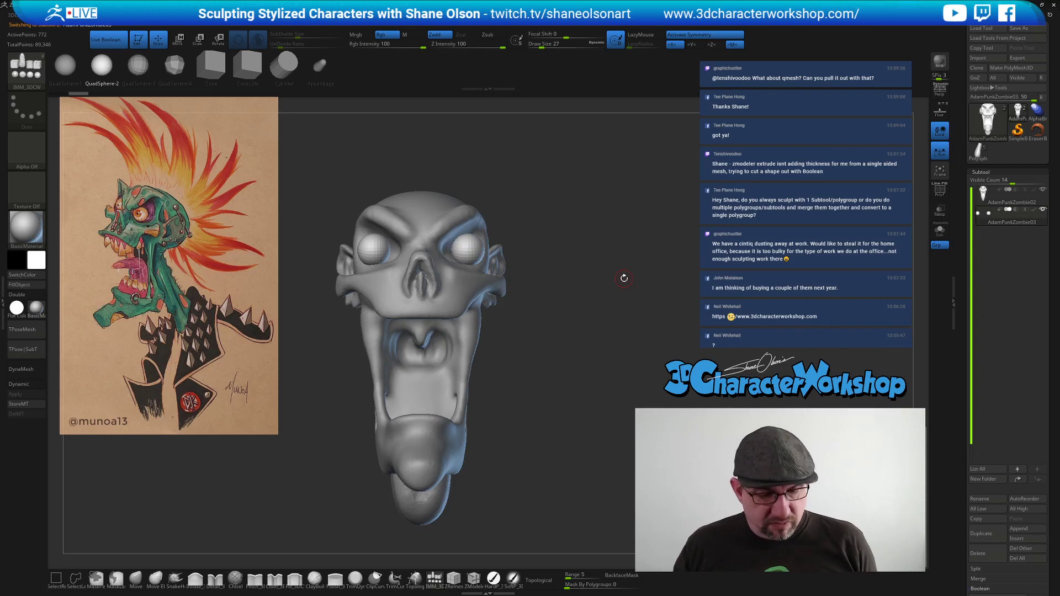
Reset the transform gizmo's orientation on the eyeballs and shift both eyes inward toward the nose.
key("w")
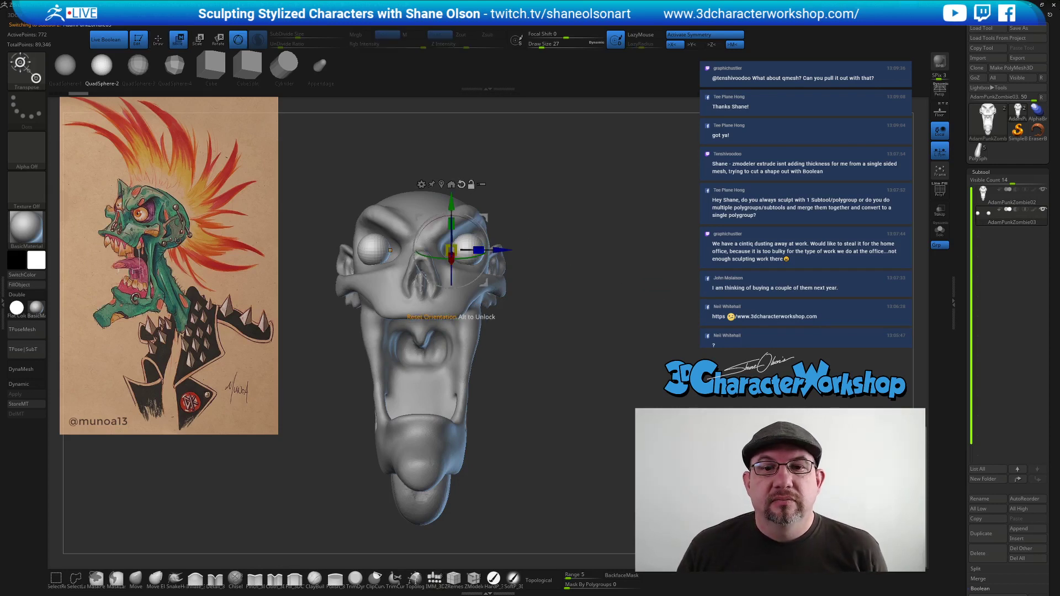
left_click(462, 184)
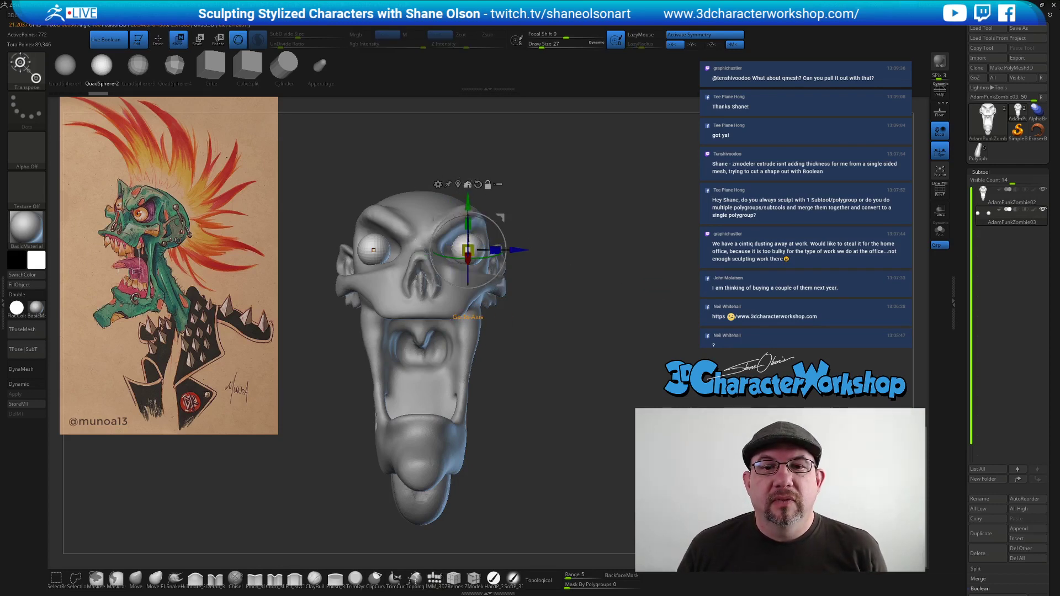
left_click_drag(468, 250, 461, 249)
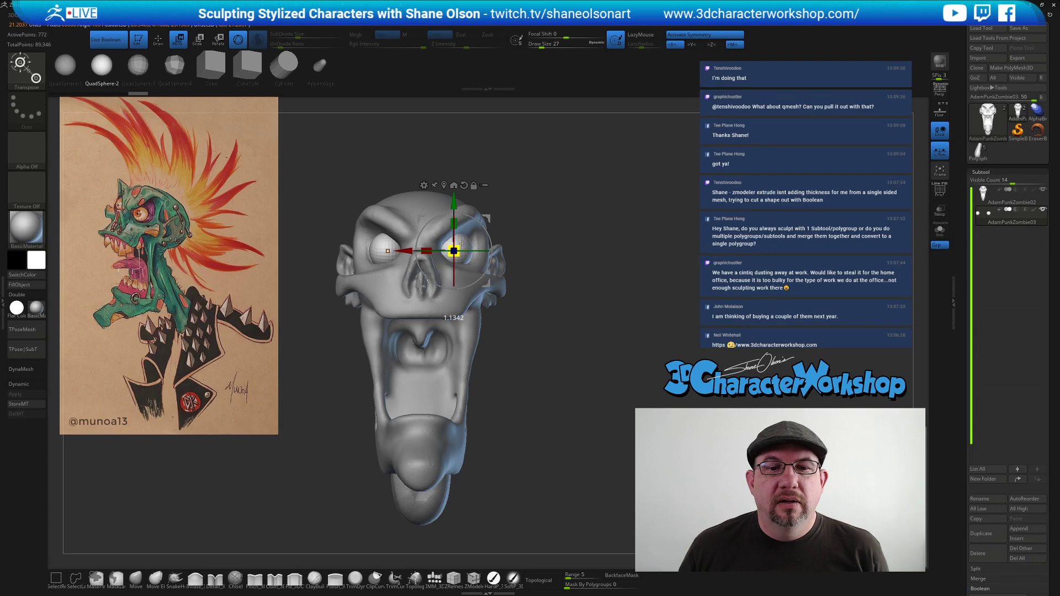
Leave the eyeballs' transform mode for Draw mode and make the head the active subtool.
mouse_move(621, 241)
left_mouse_down()
mouse_move(588, 244)
mouse_move(657, 276)
mouse_move(600, 321)
left_mouse_up()
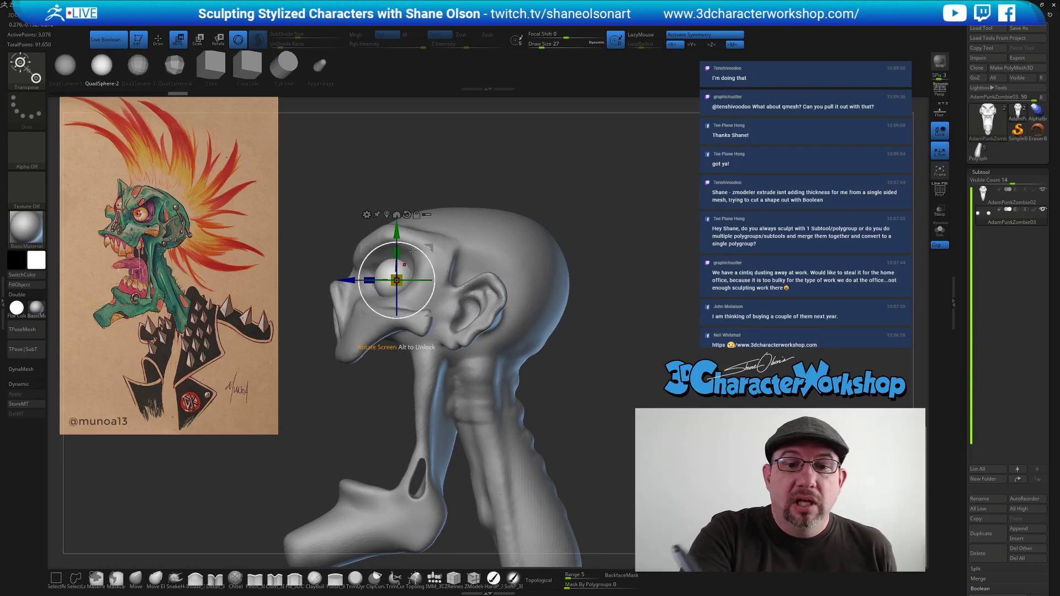
left_click_drag(548, 216, 589, 222)
left_click_drag(521, 249, 417, 257)
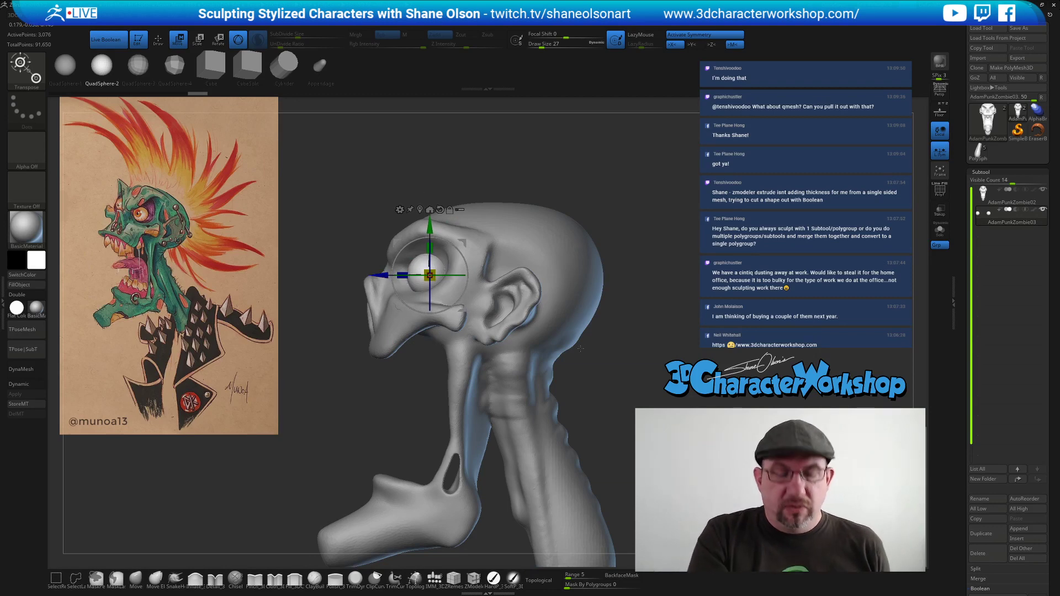
key("q")
mouse_move(580, 345)
left_mouse_down()
mouse_move(592, 358)
mouse_move(567, 320)
left_mouse_up()
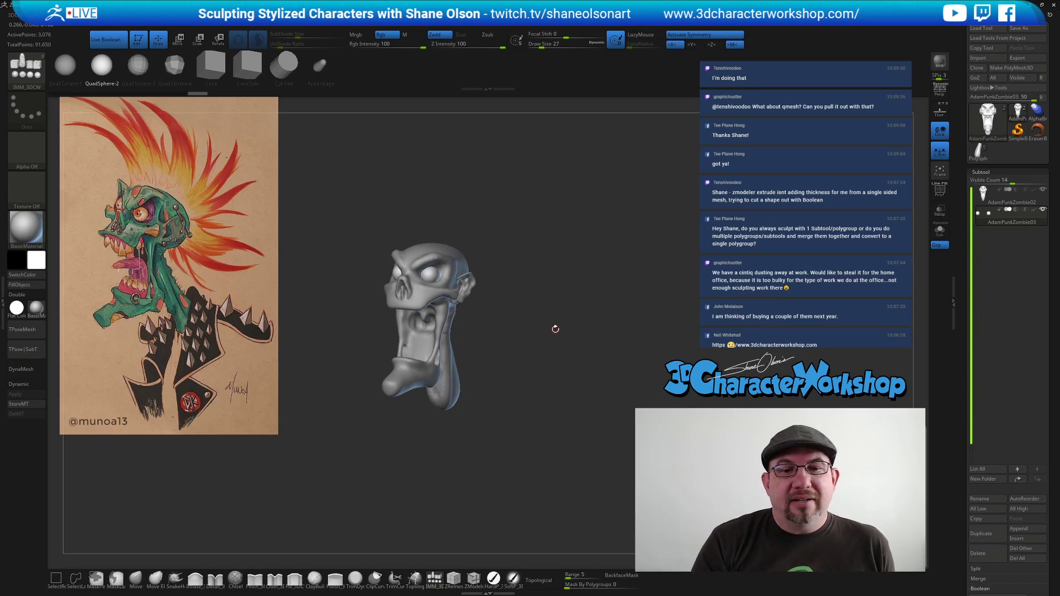
mouse_move(511, 299)
left_mouse_down()
mouse_move(546, 249)
mouse_move(523, 272)
mouse_move(559, 275)
left_mouse_up()
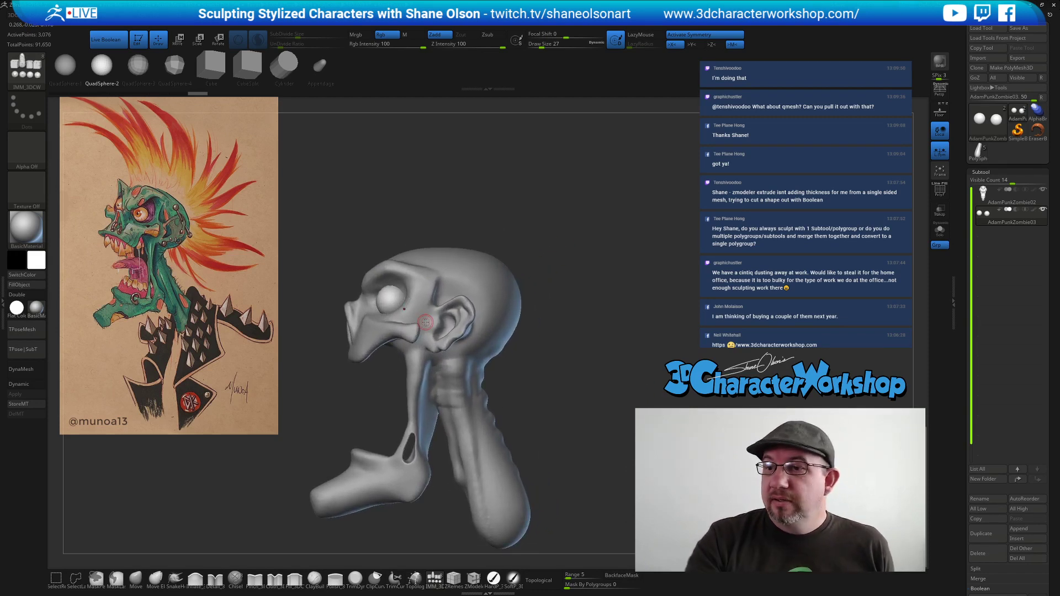
left_click(428, 294, "alt")
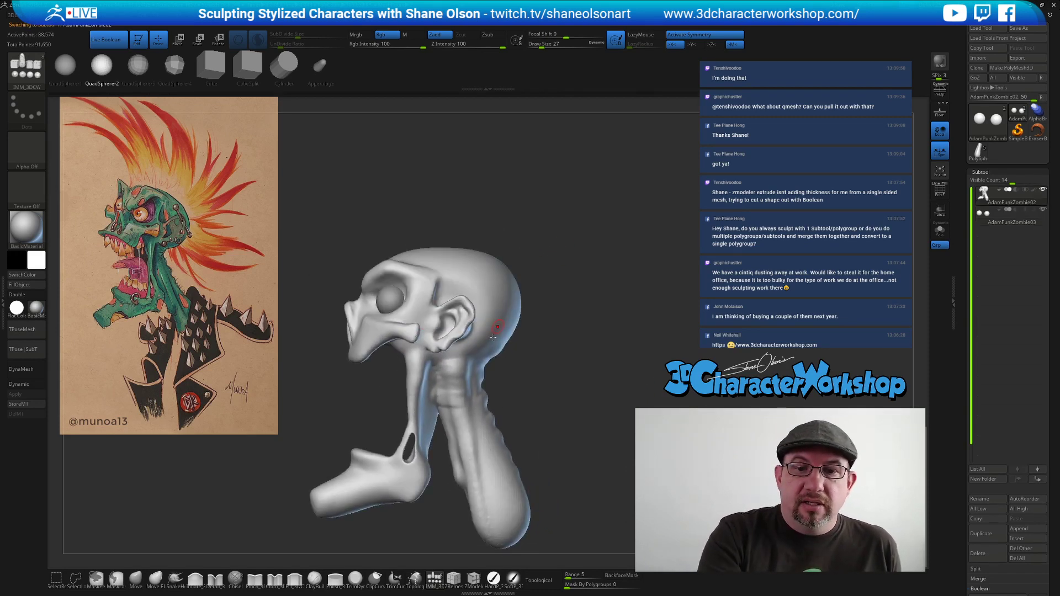
Reshape the temple and outer eye socket with the Move brush at draw size 62.
left_click(135, 580)
key("s")
left_click_drag(520, 221, 529, 221)
mouse_move(454, 256)
right_mouse_down()
mouse_move(483, 262)
mouse_move(443, 281)
right_mouse_up()
key("s")
left_click_drag(443, 281, 433, 278)
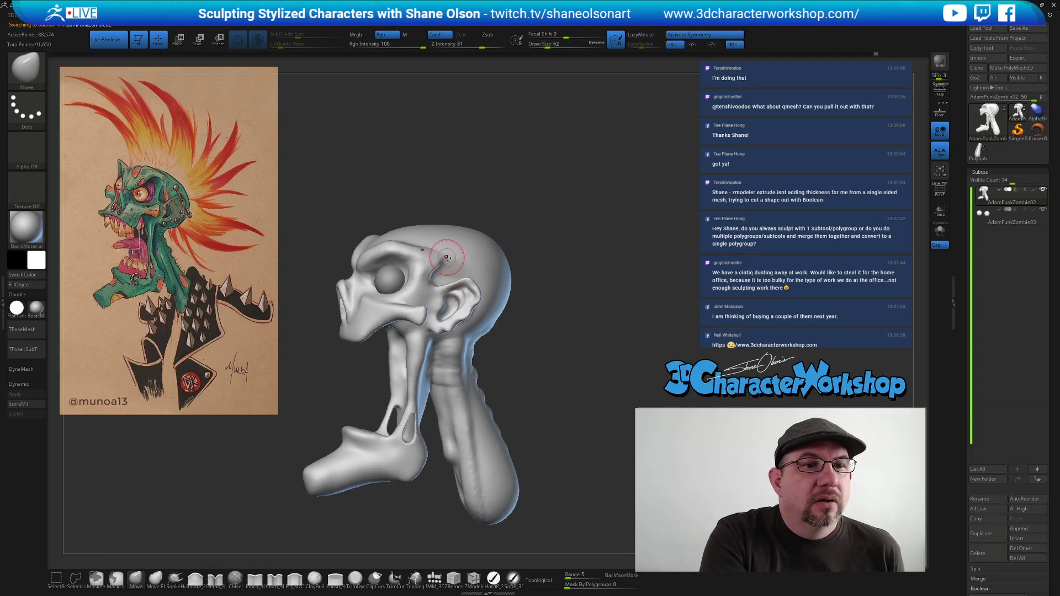
right_click_drag(437, 269, 440, 287)
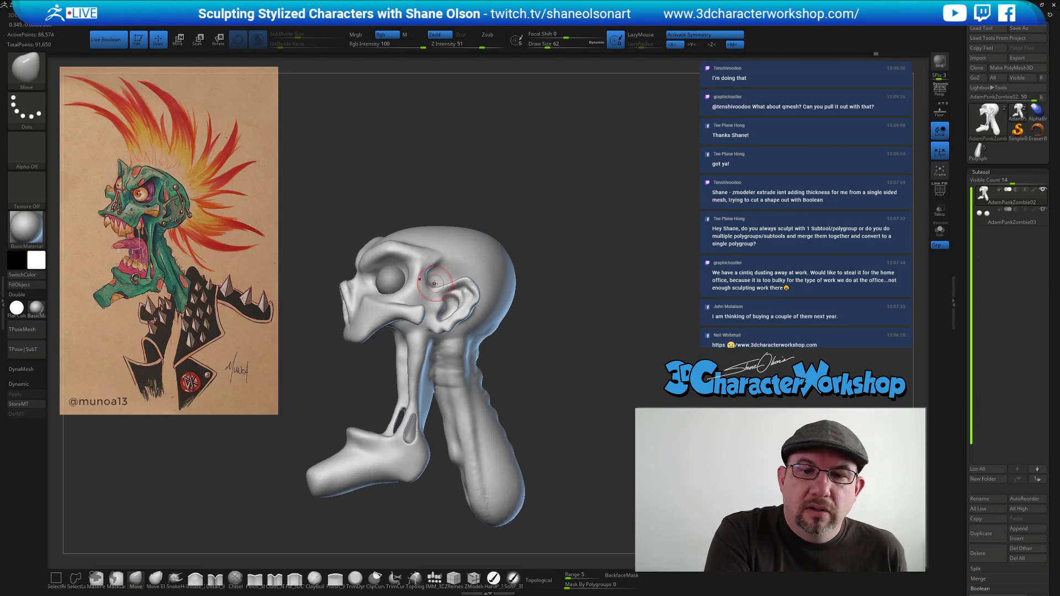
right_click_drag(448, 259, 423, 249)
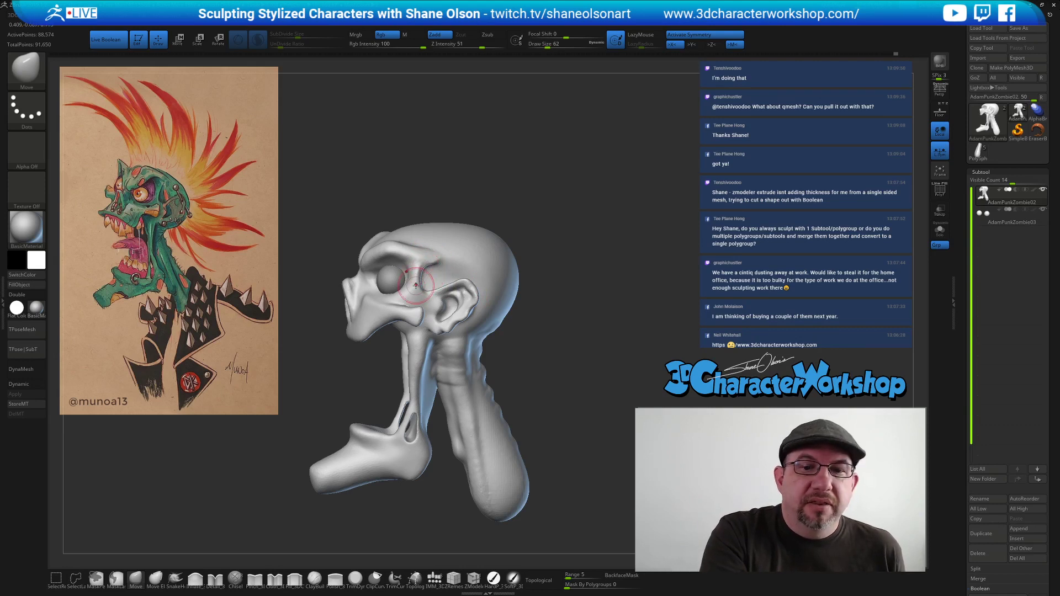
mouse_move(412, 276)
right_mouse_down()
mouse_move(403, 285)
mouse_move(408, 273)
right_mouse_up()
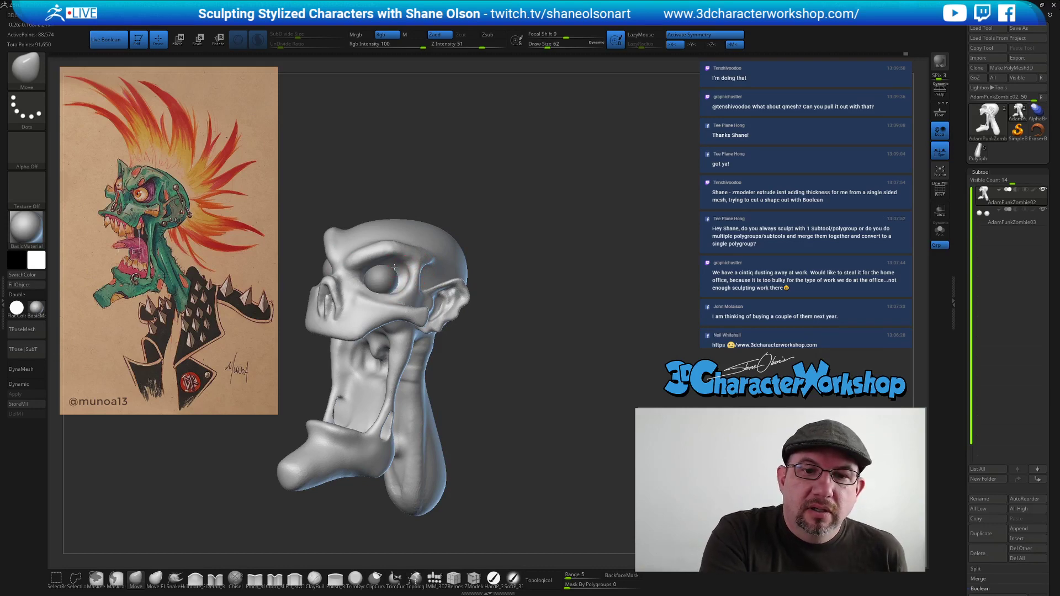
Adjust the brow ridge and upper eye socket with the Move brush at draw sizes 80 and 90.
mouse_move(413, 267)
right_mouse_down()
mouse_move(385, 276)
mouse_move(392, 263)
right_mouse_up()
mouse_move(445, 203)
left_mouse_down()
mouse_move(447, 230)
mouse_move(474, 234)
left_mouse_up()
key("s")
left_click_drag(373, 260, 377, 265)
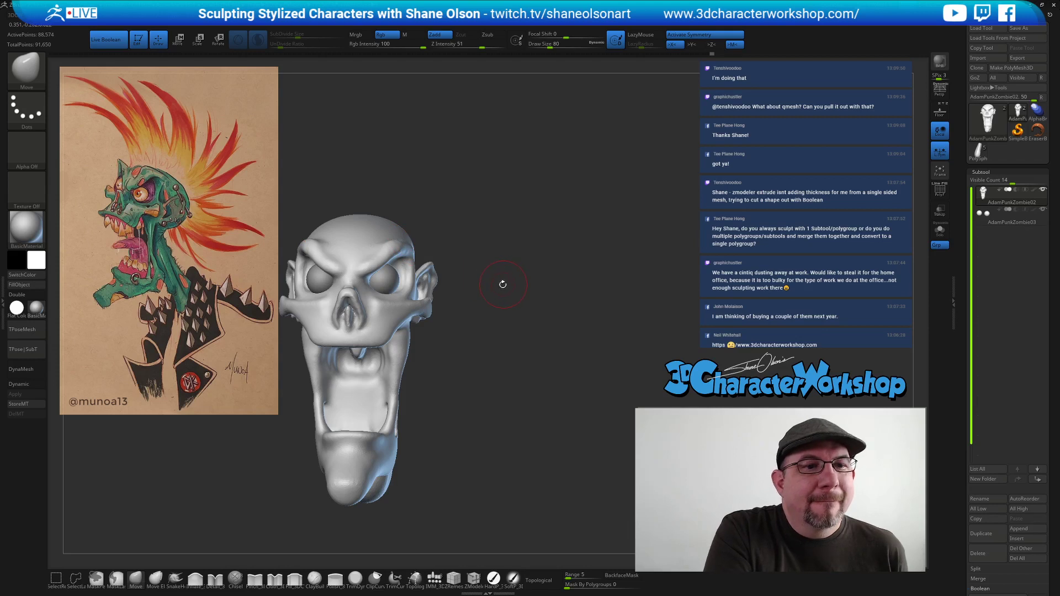
left_click_drag(504, 283, 425, 250)
key("bracketright")
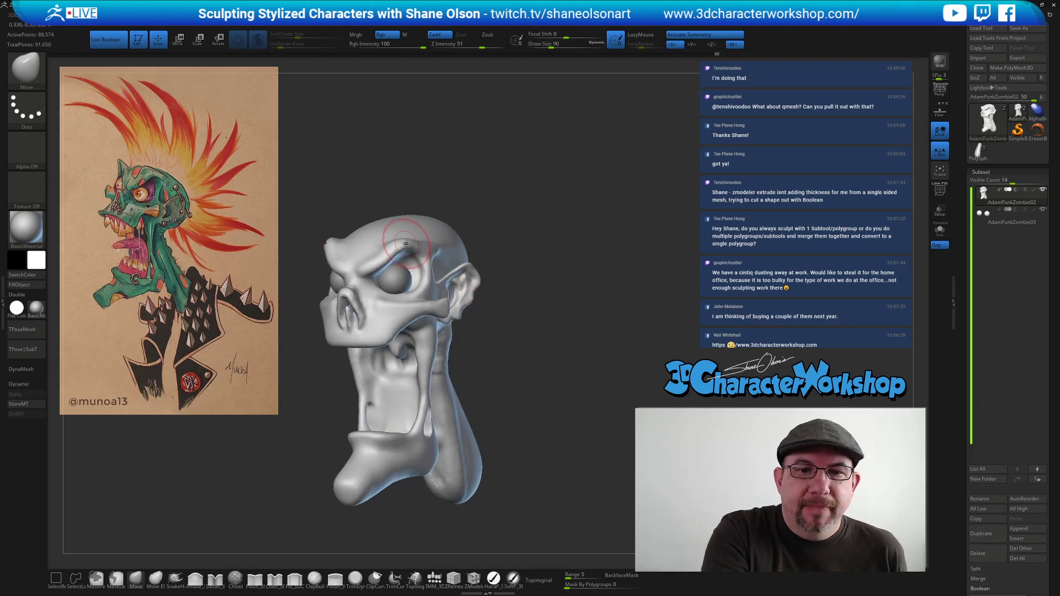
mouse_move(511, 278)
left_mouse_down()
mouse_move(585, 281)
mouse_move(458, 276)
left_mouse_up()
Refine the nose and upper jaw profile with the Move brush at draw size 116, finishing with the size at 80.
left_click_drag(327, 264, 293, 271)
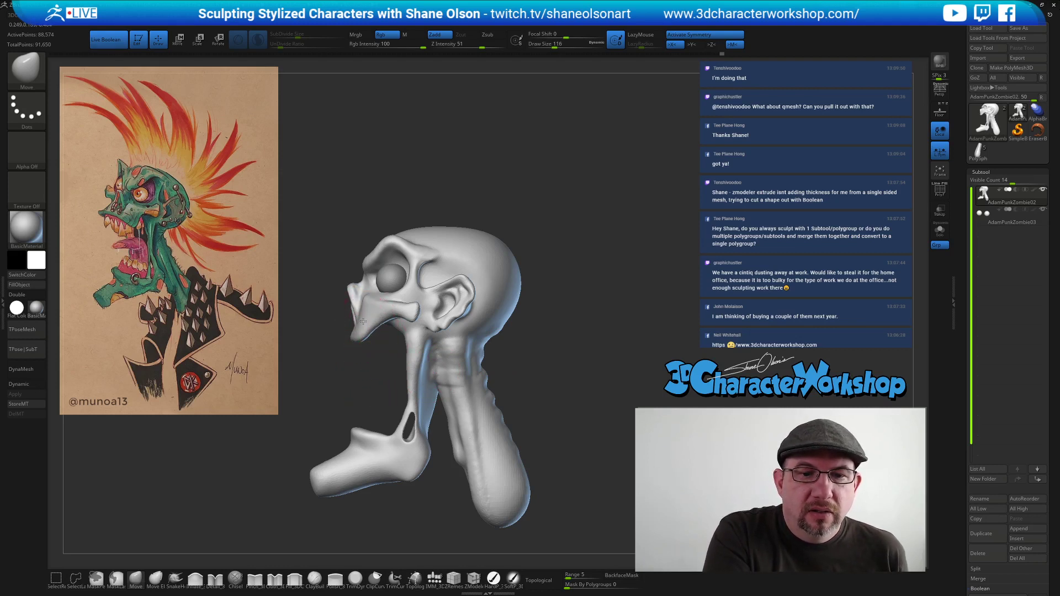
left_click_drag(335, 364, 395, 334)
mouse_move(552, 384)
left_mouse_down("alt")
mouse_move(526, 323)
mouse_move(547, 384)
mouse_move(542, 407)
left_mouse_up("alt")
mouse_move(520, 454)
left_mouse_down()
mouse_move(556, 426)
mouse_move(360, 405)
left_mouse_up()
key("s")
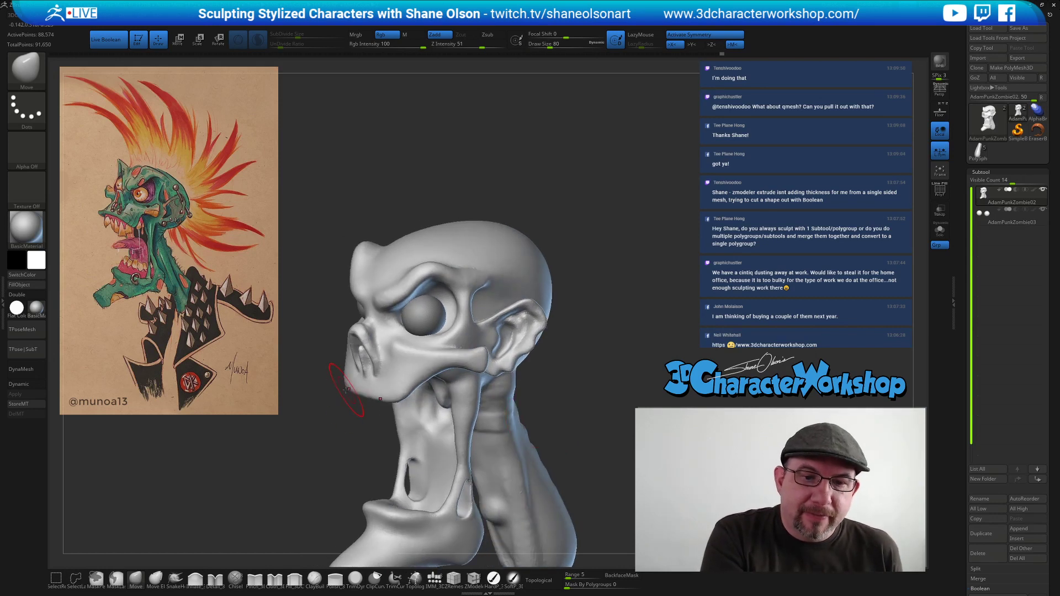
Examine the head's profile and open-mouthed face from the side and the front.
left_click_drag(650, 394, 592, 385)
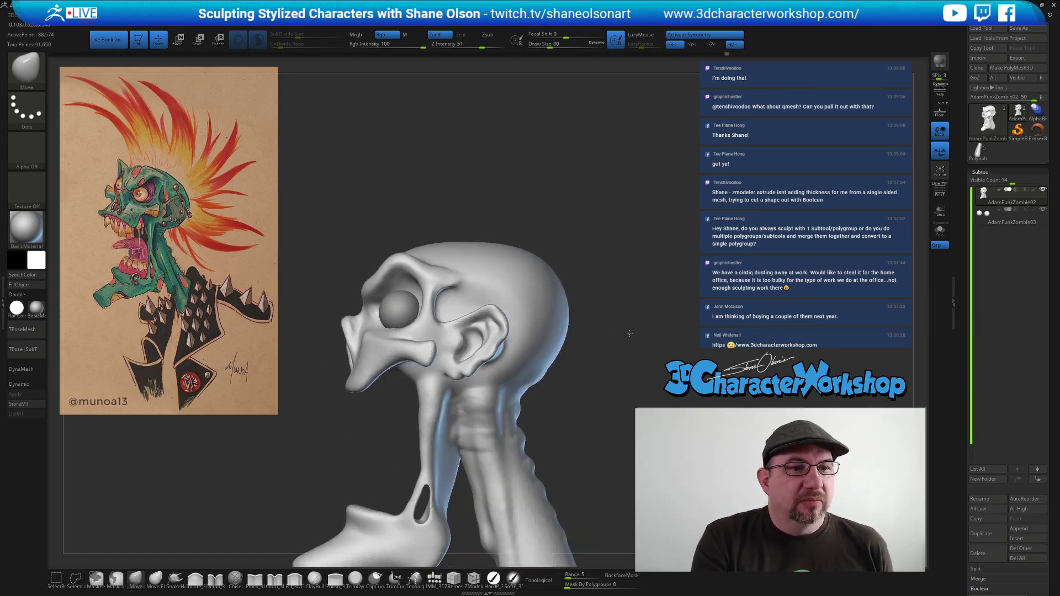
left_click_drag(624, 347, 612, 294, "alt")
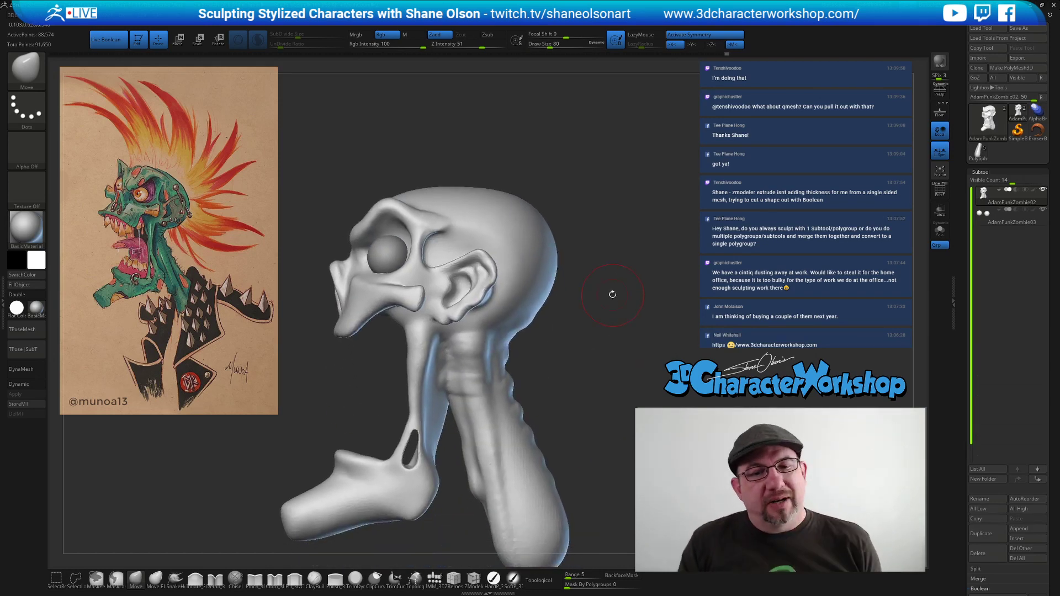
mouse_move(647, 304)
left_mouse_down("alt")
mouse_move(658, 250)
mouse_move(663, 273)
mouse_move(644, 301)
mouse_move(661, 306)
mouse_move(640, 320)
left_mouse_up("alt")
key("s")
left_click(639, 308)
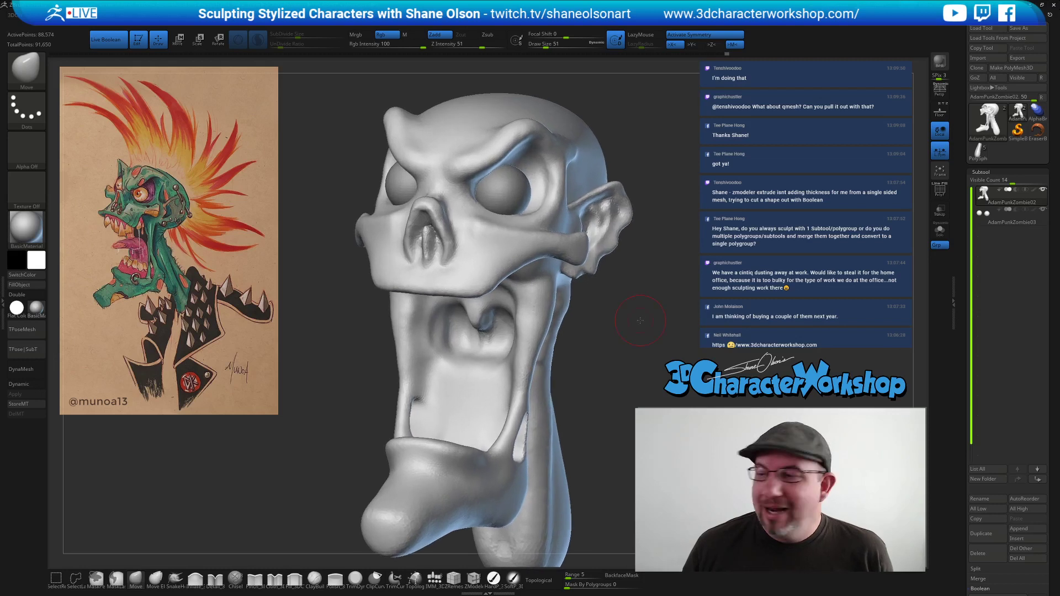
left_click_drag(569, 334, 572, 351)
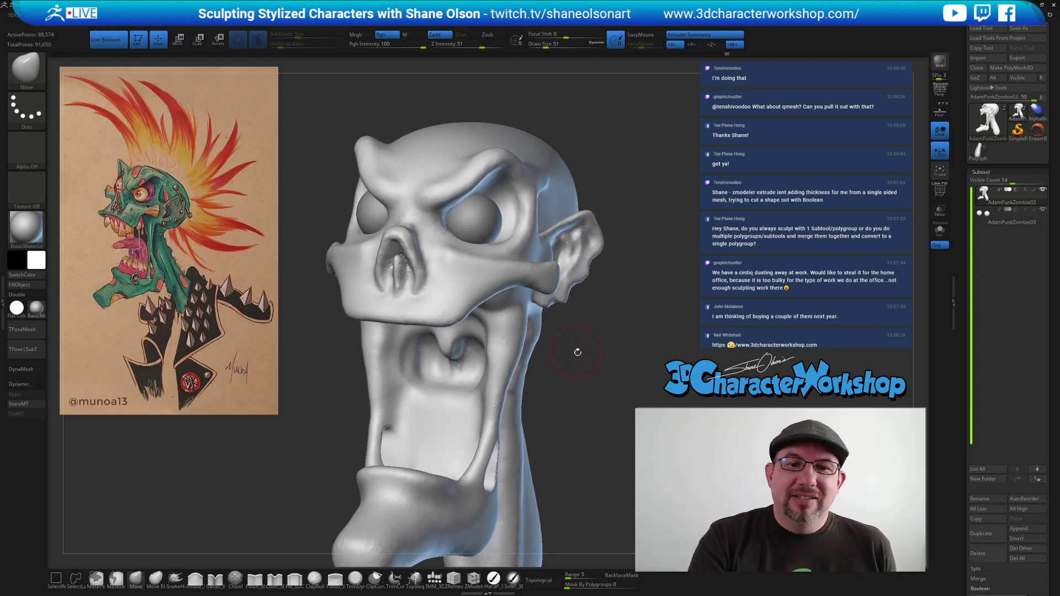
key("s")
left_click(581, 395)
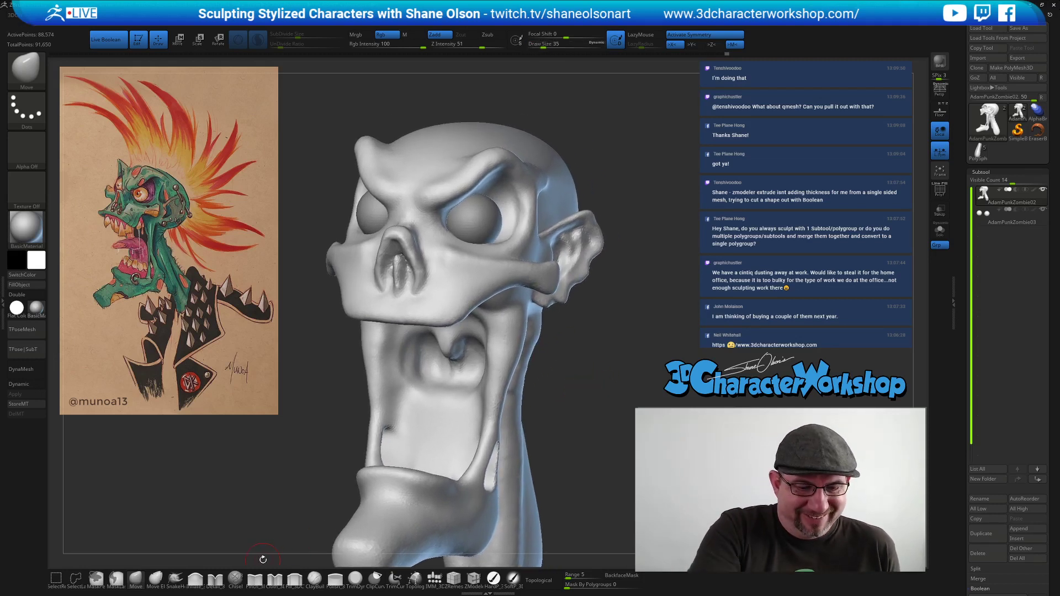
Build up the upper lip's lower edge with the ClayBuildup brush at draw size 18 and smooth it.
left_click(315, 580)
key("s")
left_click(393, 309)
left_click_drag(393, 309, 458, 314)
left_click_drag(615, 363, 607, 375)
key("shift")
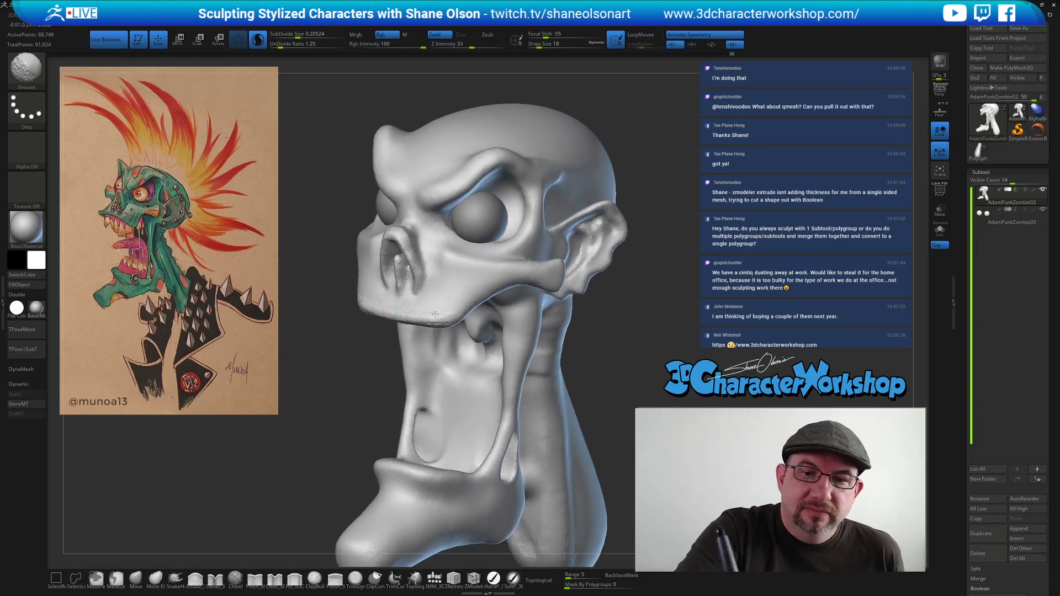
Add clay above the upper lip toward the cheek with the ClayBuildup brush at draw size 25.
key("shift+f")
key("shift+f")
key("s")
left_click_drag(428, 297, 489, 282)
key("bracketright")
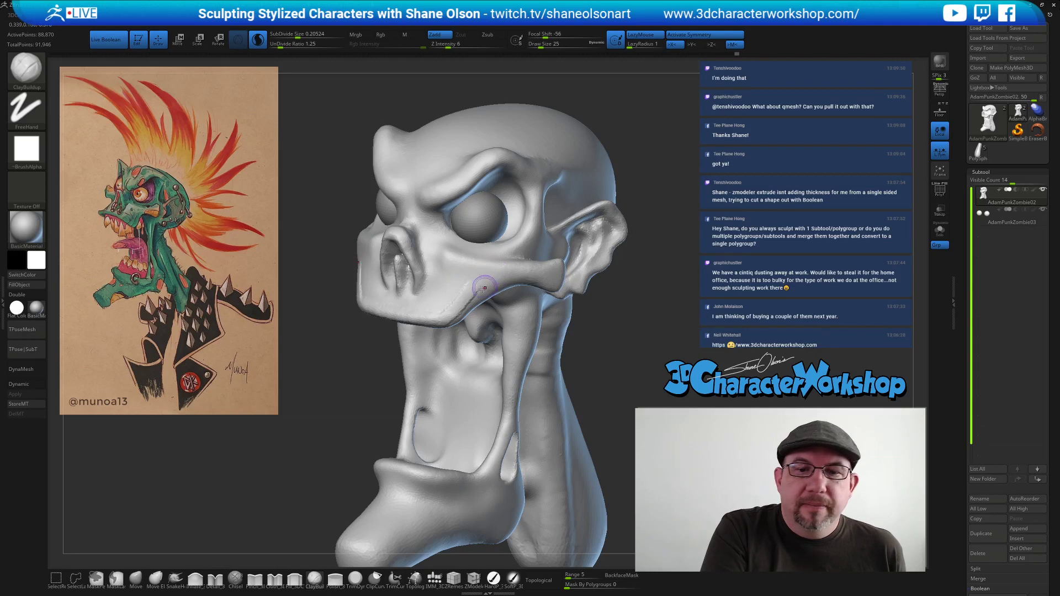
Sculpt wrinkles across the upper lip with ClayBuildup and soften them with the Smooth brush.
right_click_drag(451, 283, 468, 288)
mouse_move(428, 316)
left_mouse_down()
mouse_move(452, 268)
mouse_move(417, 307)
mouse_move(433, 280)
mouse_move(426, 303)
mouse_move(459, 283)
mouse_move(450, 299)
left_mouse_up()
key("shift")
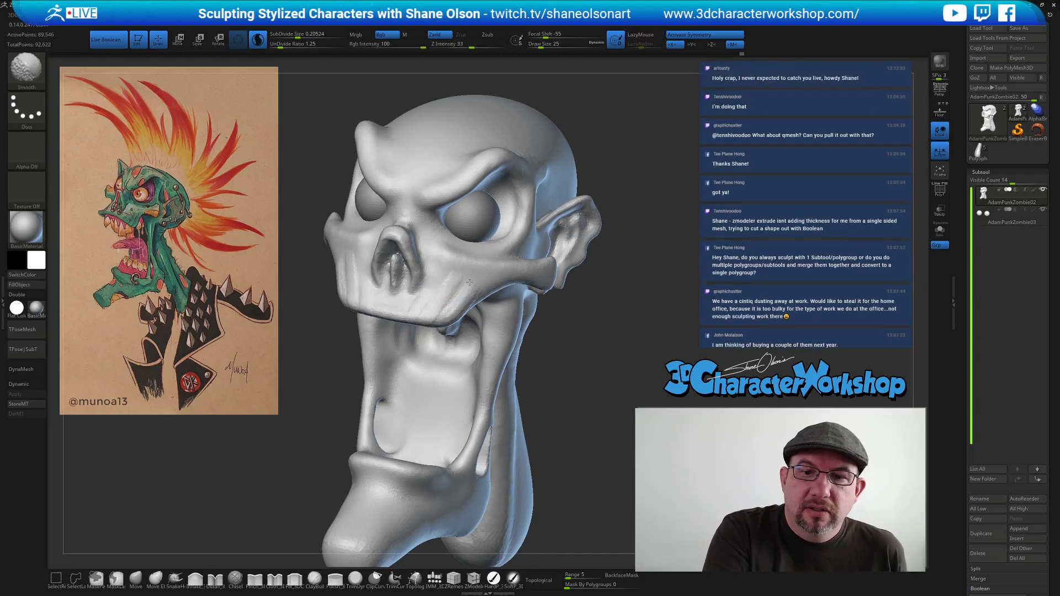
mouse_move(594, 374)
left_mouse_down()
mouse_move(617, 372)
mouse_move(587, 372)
left_mouse_up()
mouse_move(418, 309)
left_mouse_down()
mouse_move(410, 316)
mouse_move(430, 316)
mouse_move(452, 281)
left_mouse_up()
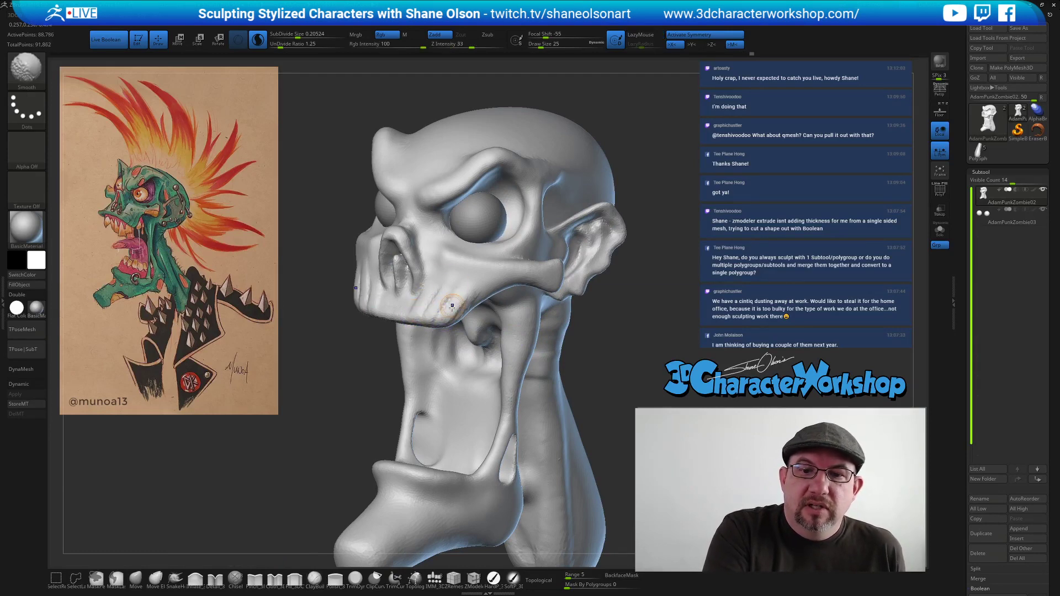
mouse_move(606, 339)
left_mouse_down()
mouse_move(618, 334)
mouse_move(580, 322)
mouse_move(604, 304)
mouse_move(539, 306)
mouse_move(545, 317)
left_mouse_up()
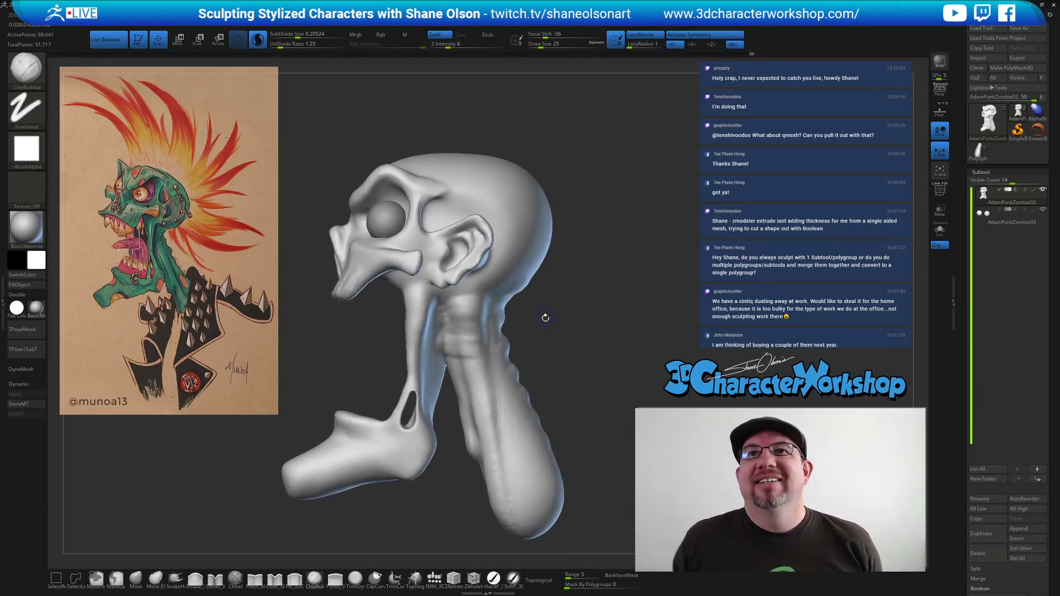
left_click_drag(624, 326, 592, 296)
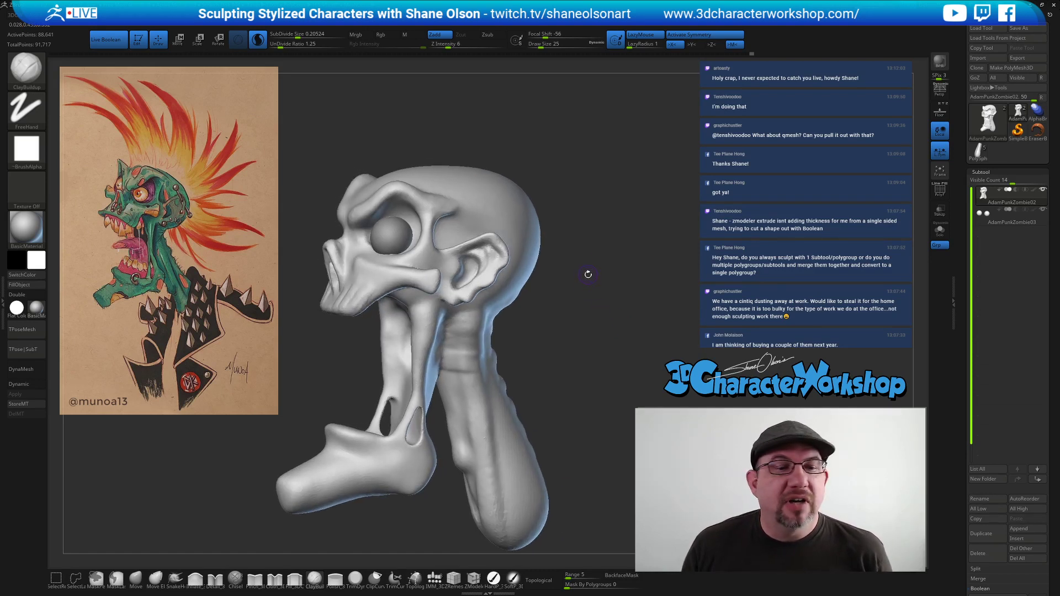
Reshape the ear with the Move brush, using draw sizes of 80 and 94.
left_click(136, 579)
key("s")
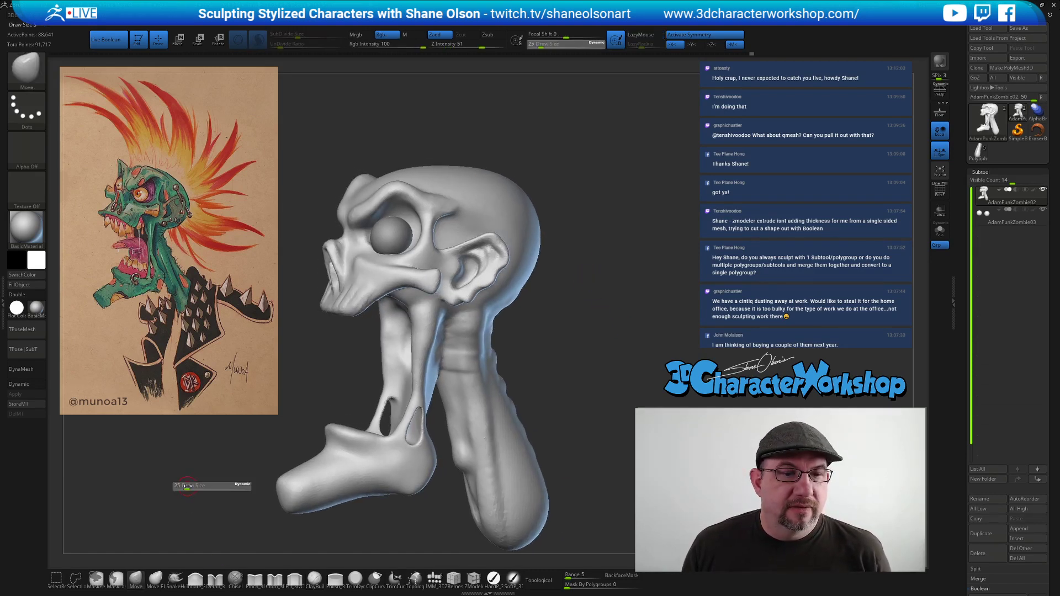
left_click(196, 487)
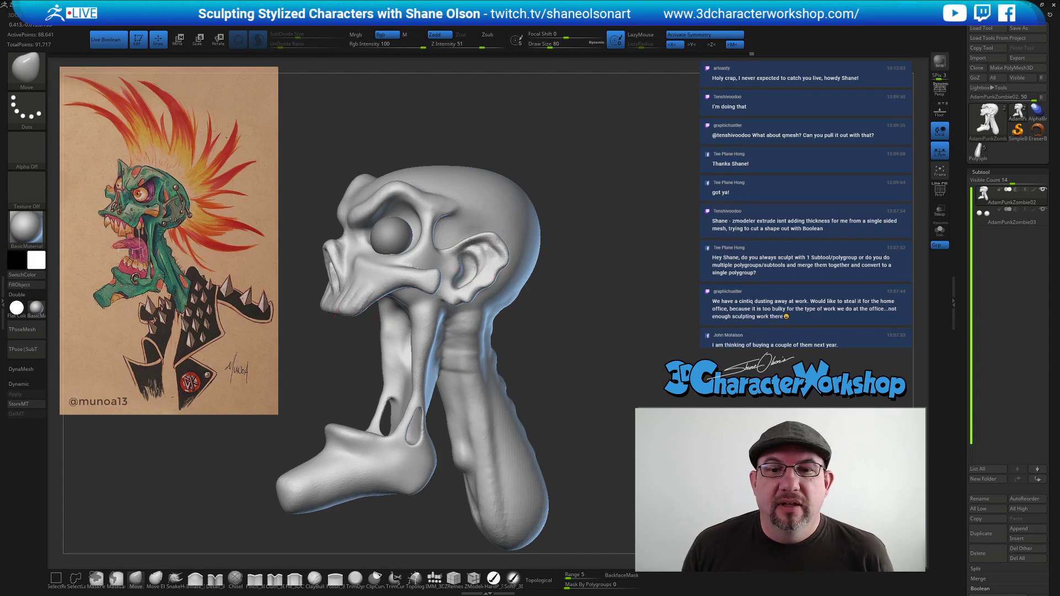
left_click_drag(500, 254, 506, 241)
left_click_drag(663, 257, 624, 289)
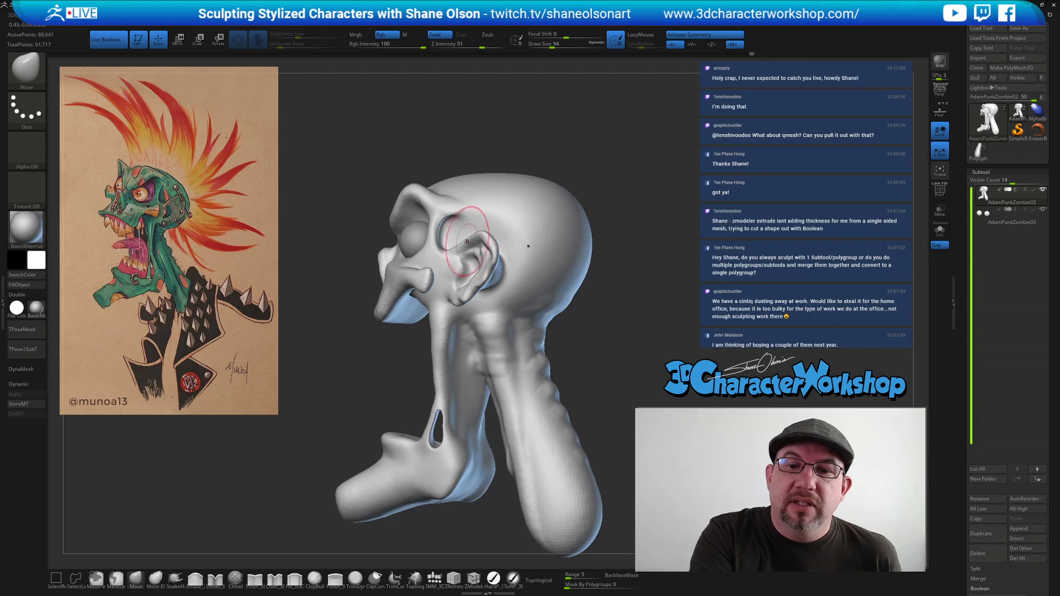
left_click_drag(465, 242, 466, 246)
left_click_drag(613, 221, 662, 228)
key("bracketleft")
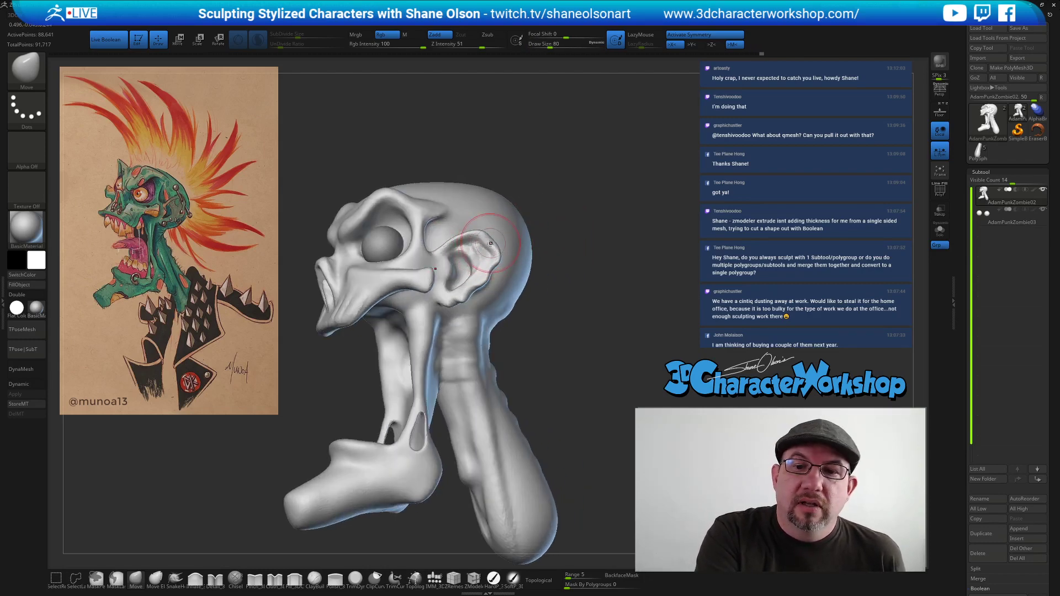
Reshape the skull behind the ear with the Move brush at draw size 68 and smooth the surface.
mouse_move(543, 343)
left_mouse_down()
mouse_move(613, 371)
mouse_move(599, 362)
left_mouse_up()
left_click_drag(560, 316, 533, 321)
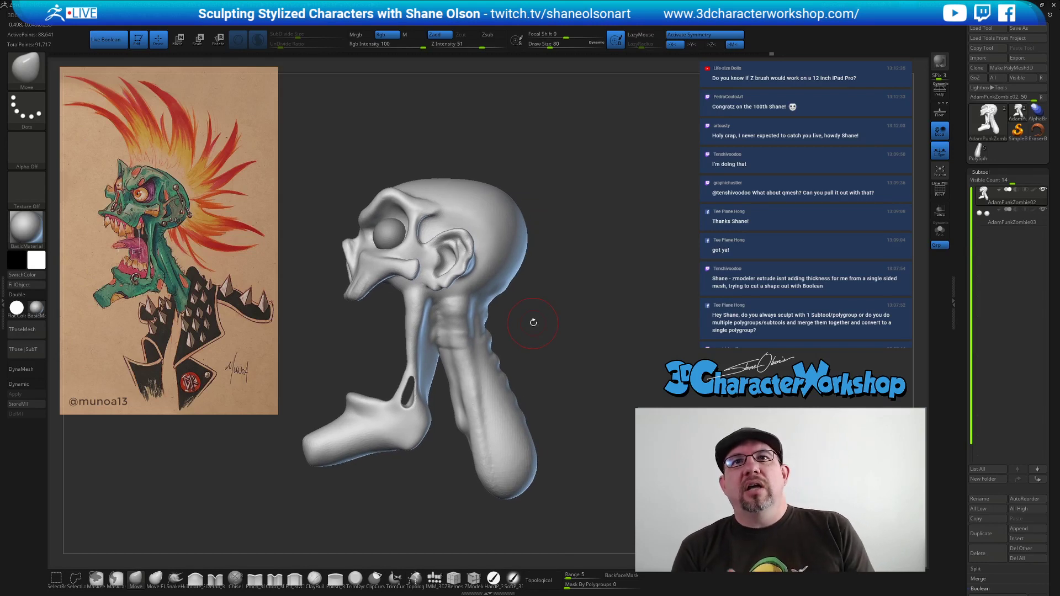
left_click_drag(535, 284, 485, 269)
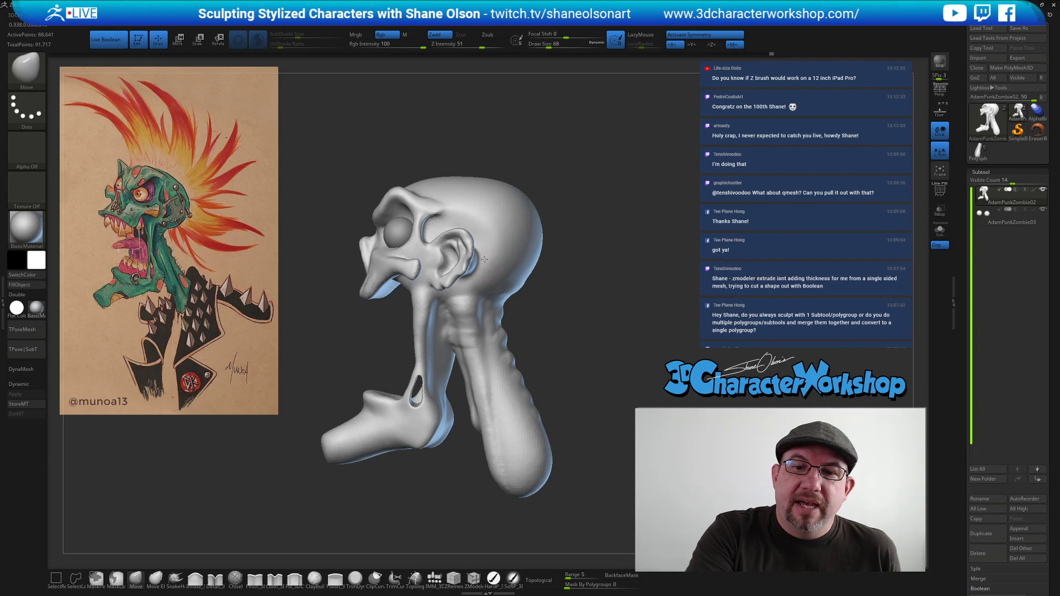
right_click_drag(489, 244, 488, 231)
mouse_move(508, 274)
left_mouse_down("shift")
mouse_move(500, 268)
mouse_move(527, 247)
left_mouse_up("shift")
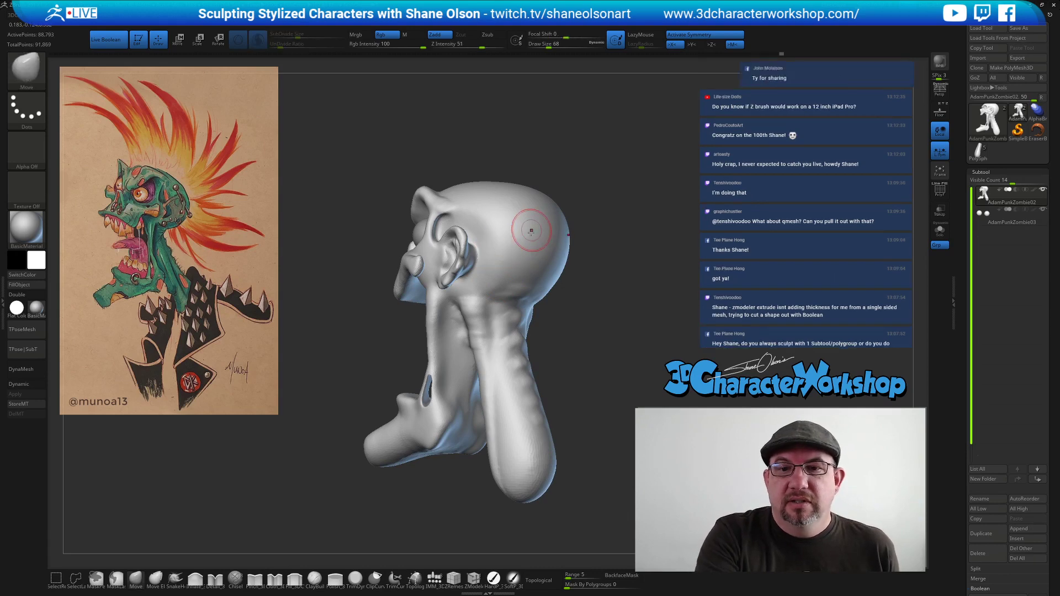
right_click_drag(532, 230, 525, 247)
left_click_drag(530, 217, 524, 214, "shift")
Reshape the stretched cheeks beside the open mouth with the Move brush at draw sizes 104 and 108.
mouse_move(602, 315)
right_mouse_down()
mouse_move(572, 350)
mouse_move(595, 334)
mouse_move(563, 355)
mouse_move(583, 369)
mouse_move(563, 359)
mouse_move(585, 333)
mouse_move(563, 342)
mouse_move(585, 331)
mouse_move(589, 340)
right_mouse_up()
key("s")
left_click_drag(501, 334, 577, 349)
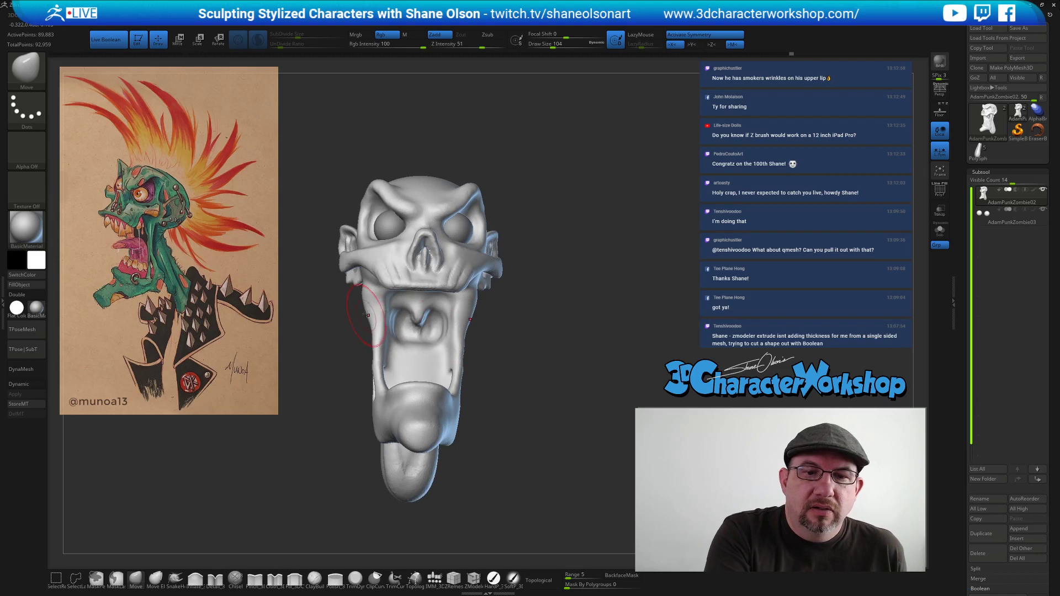
key("s")
mouse_move(373, 305)
left_mouse_down()
mouse_move(364, 306)
mouse_move(378, 378)
left_mouse_up()
key("shift")
key("bracketright")
key("bracketright")
key("bracketright")
left_click_drag(374, 341, 381, 339)
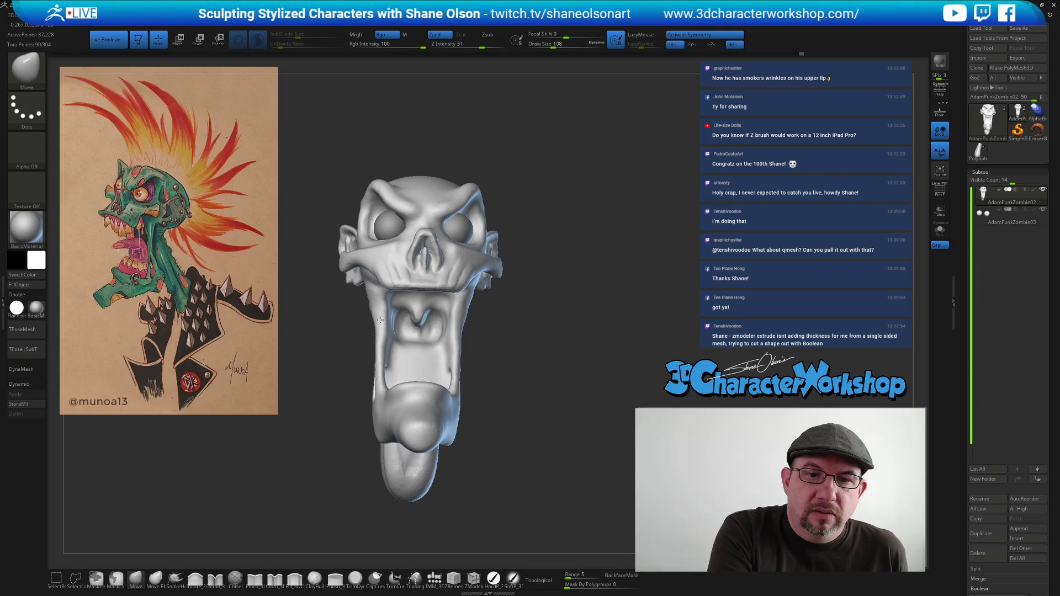
Adjust the overall outline of the cheeks and jaw sides with the Move brush at draw size 177.
mouse_move(523, 350)
left_mouse_down()
mouse_move(515, 394)
mouse_move(547, 392)
left_mouse_up()
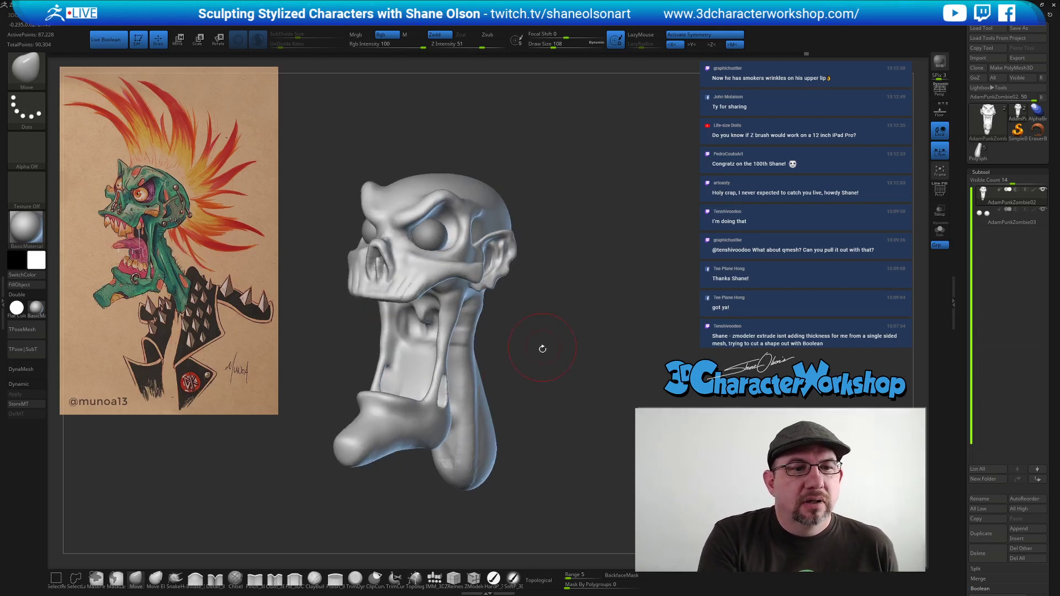
left_click_drag(542, 347, 558, 350)
key("s")
left_click(502, 351)
left_click_drag(381, 359, 383, 319)
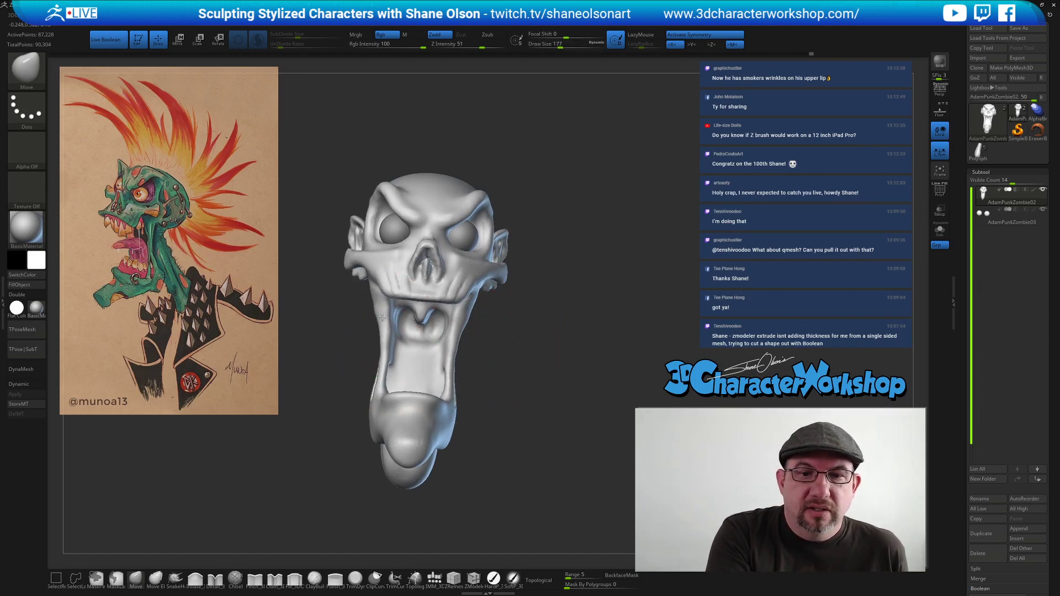
Adjust the outline of the lower neck with the Move brush at draw size 177, checking it from several angles.
mouse_move(535, 409)
left_mouse_down()
mouse_move(546, 379)
mouse_move(584, 384)
mouse_move(568, 363)
mouse_move(555, 407)
left_mouse_up()
mouse_move(544, 452)
left_mouse_down()
mouse_move(454, 466)
mouse_move(515, 477)
mouse_move(514, 436)
mouse_move(583, 445)
left_mouse_up()
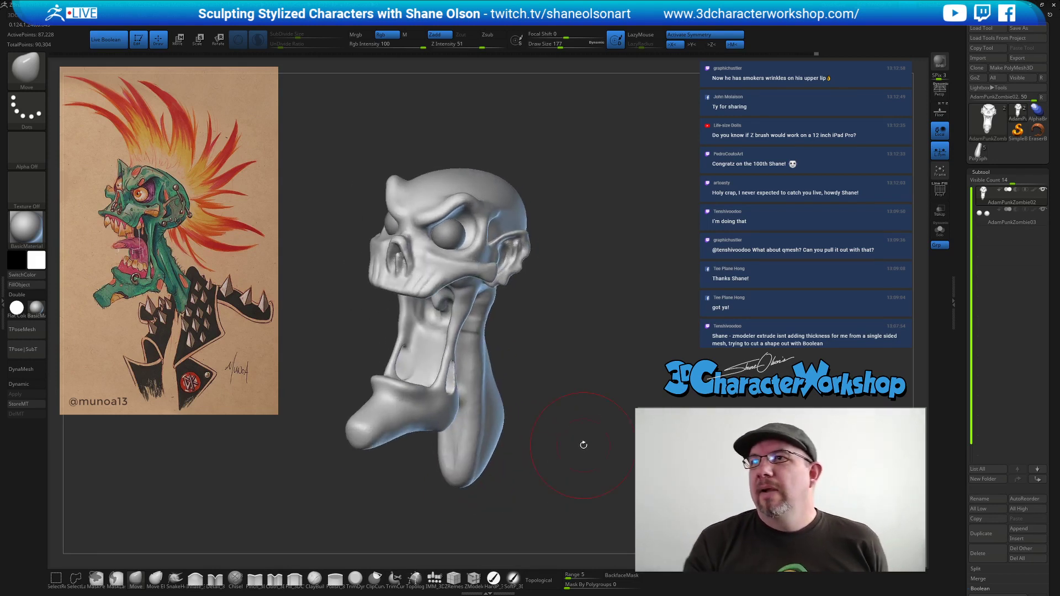
left_click_drag(723, 313, 679, 381)
left_click_drag(628, 313, 566, 334)
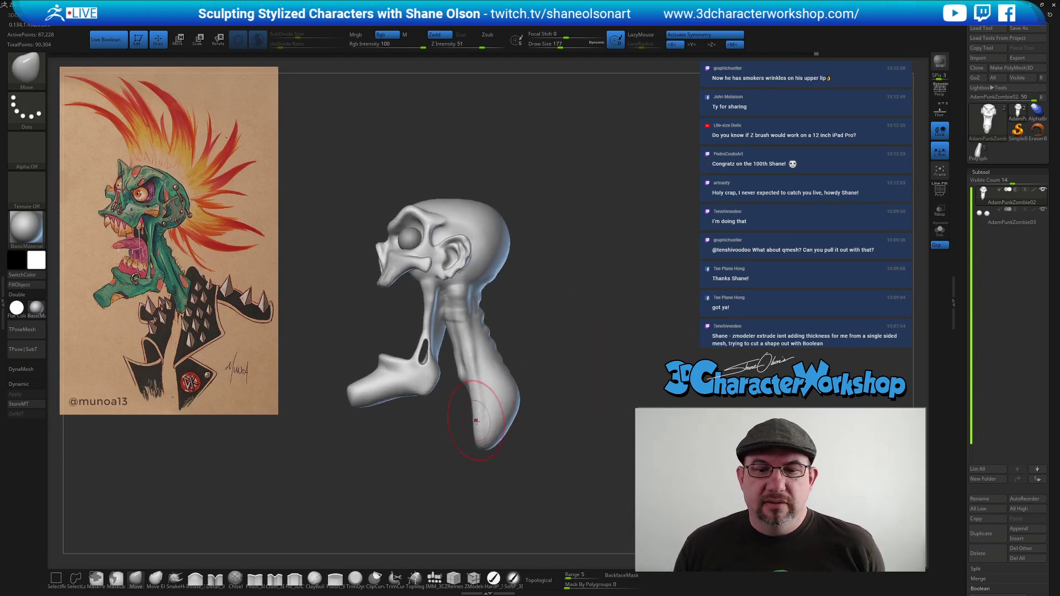
left_click_drag(516, 384, 514, 387)
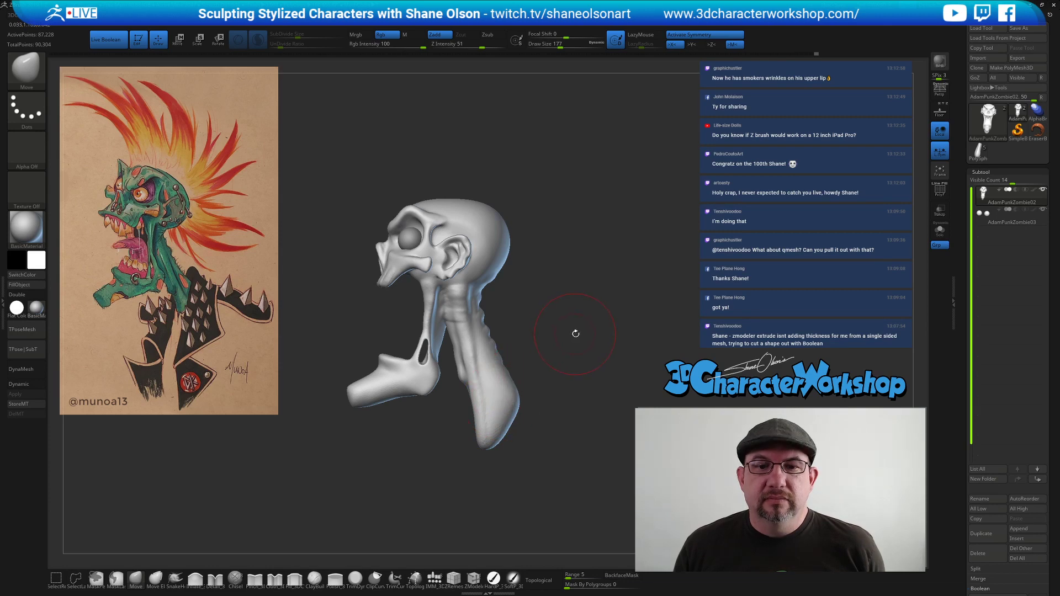
left_click_drag(575, 333, 592, 336)
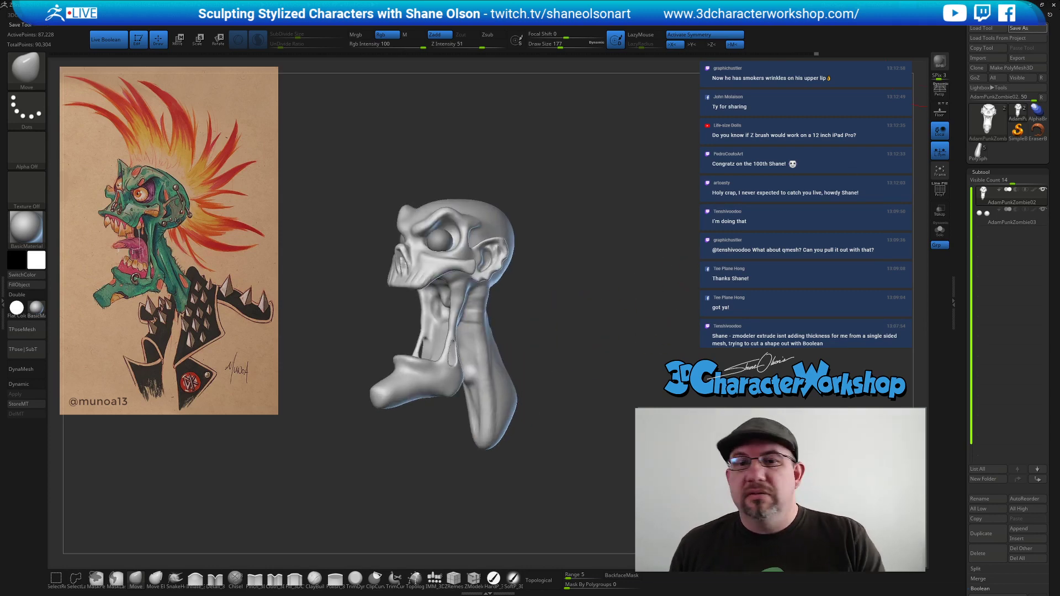
Save the sculpt as a new ZTool version named AdamPunkZombie03.
key("ctrl+s")
left_click(392, 444)
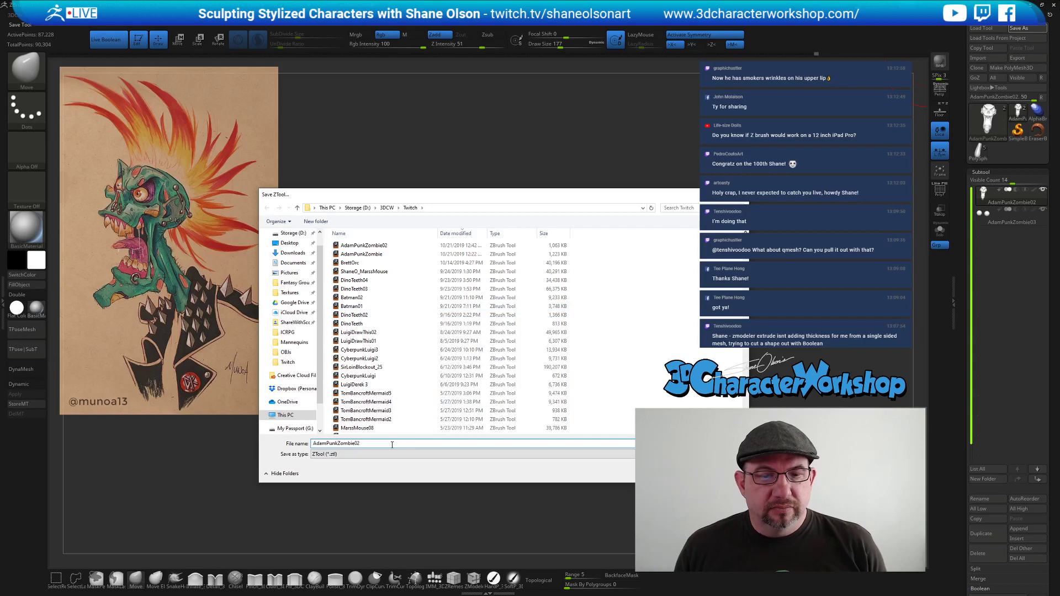
key("BackSpace")
type("3")
key("Return")
Refine the thin cheek strand beside the mouth with the Move brush and smoothing, and thicken it around the hole with the Inflate brush at draw size 62.
left_click_drag(645, 265, 633, 279)
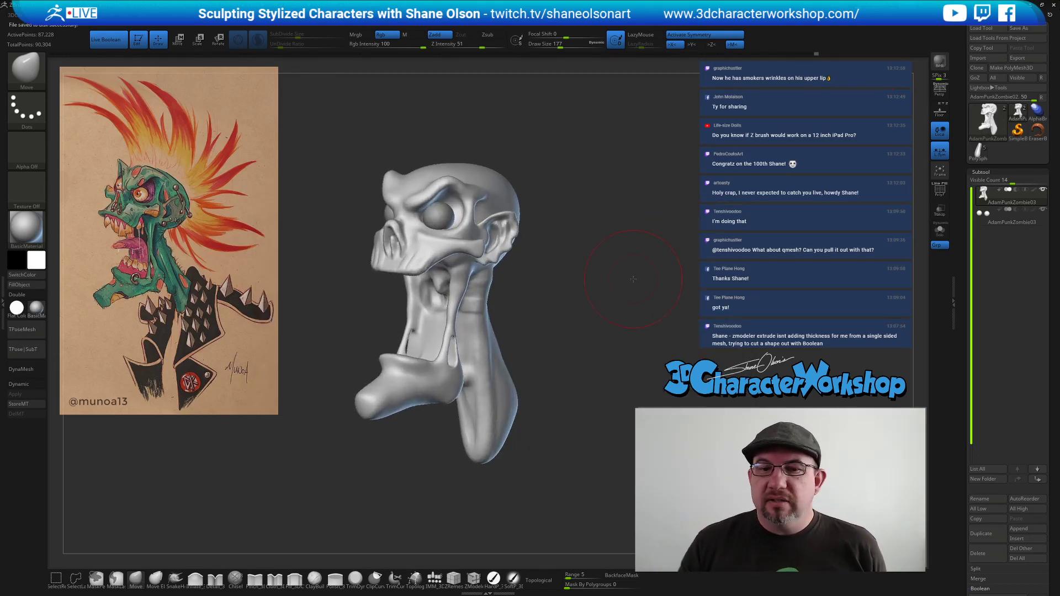
mouse_move(554, 300)
left_mouse_down("alt")
mouse_move(555, 340)
mouse_move(558, 329)
mouse_move(578, 329)
mouse_move(568, 331)
left_mouse_up("alt")
key("s")
key("s")
left_click_drag(553, 303, 632, 322, "alt")
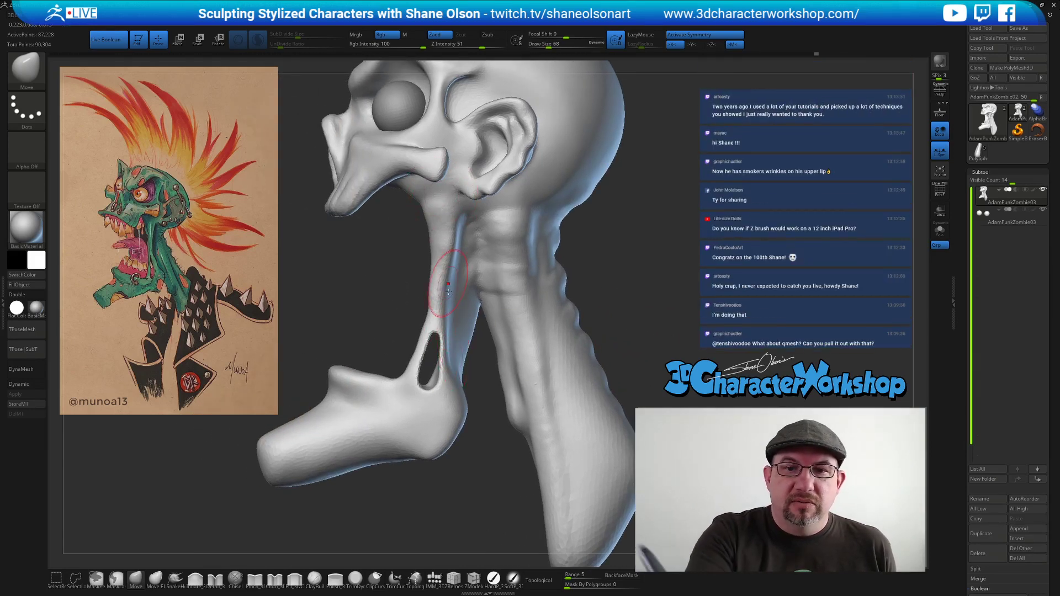
key("bracketleft")
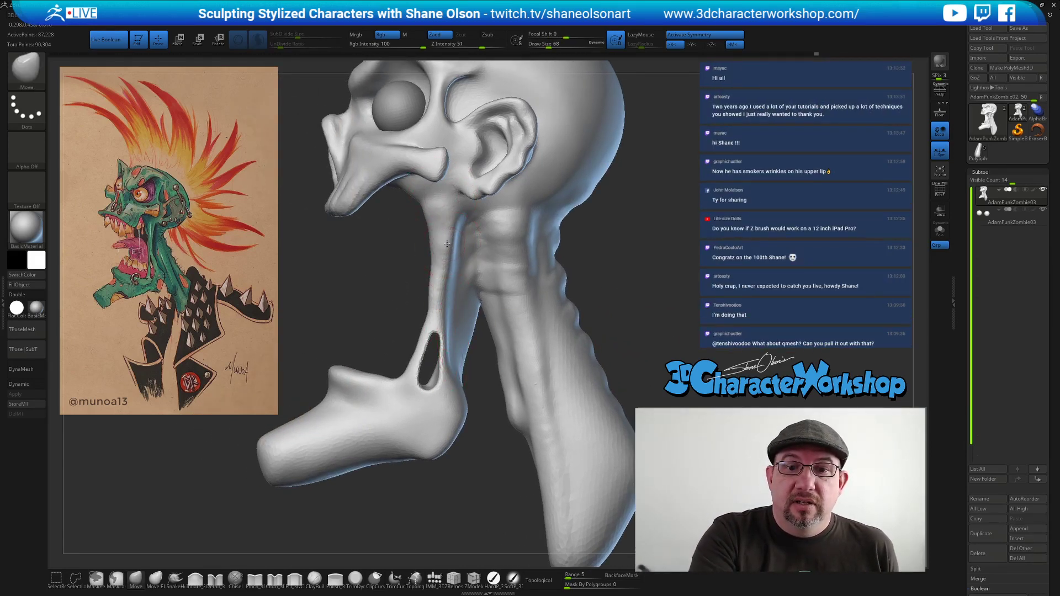
left_click_drag(434, 287, 432, 288)
left_click_drag(433, 243, 436, 309, "shift")
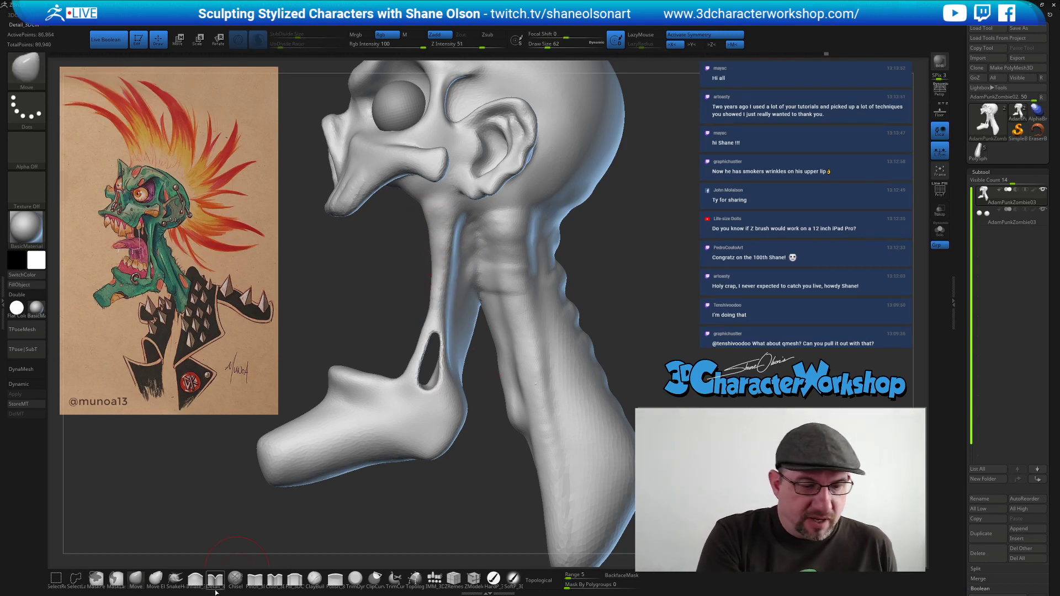
left_click(195, 579)
mouse_move(445, 351)
left_mouse_down()
mouse_move(433, 387)
mouse_move(432, 311)
left_mouse_up()
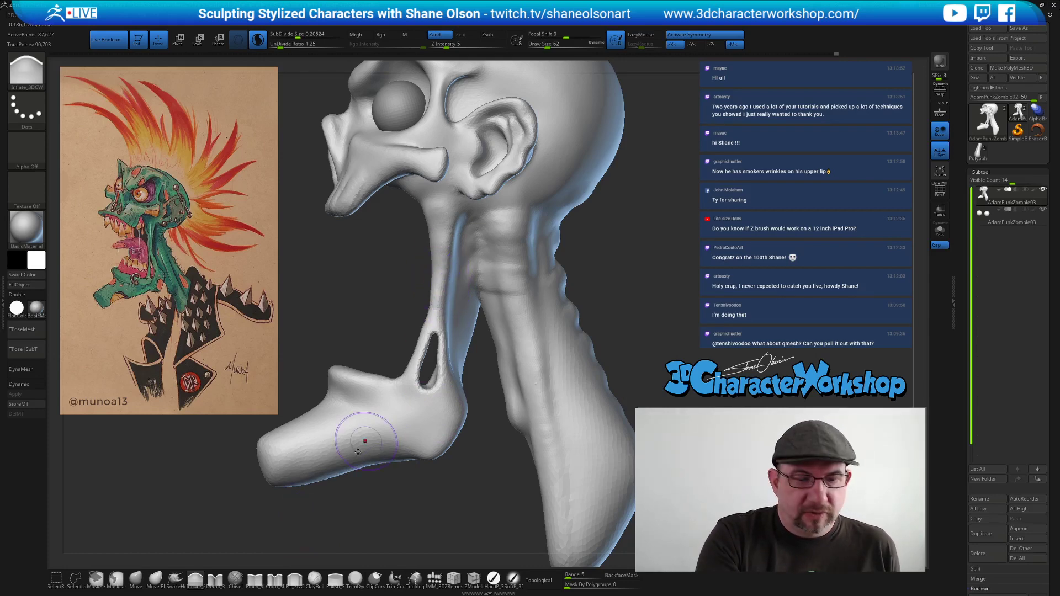
Carve stretched-skin grooves along the cheek strand with the Detail brush at draw size 27.
left_click(216, 578)
key("s")
left_click_drag(374, 295, 406, 302)
left_click_drag(436, 233, 436, 229)
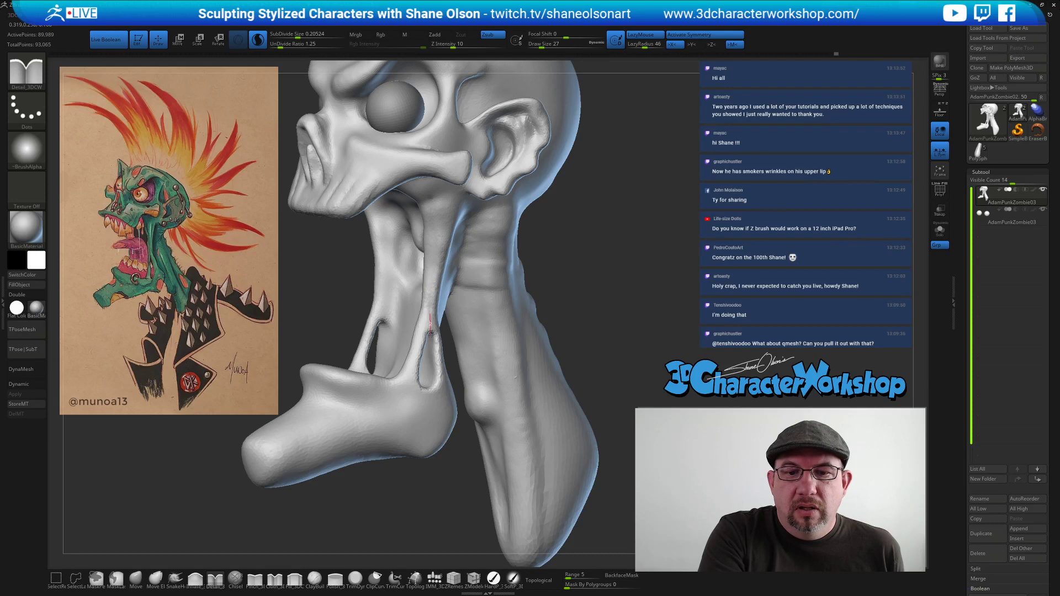
mouse_move(449, 359)
right_mouse_down()
mouse_move(430, 353)
mouse_move(470, 331)
mouse_move(455, 337)
right_mouse_up()
left_click_drag(433, 197, 434, 209)
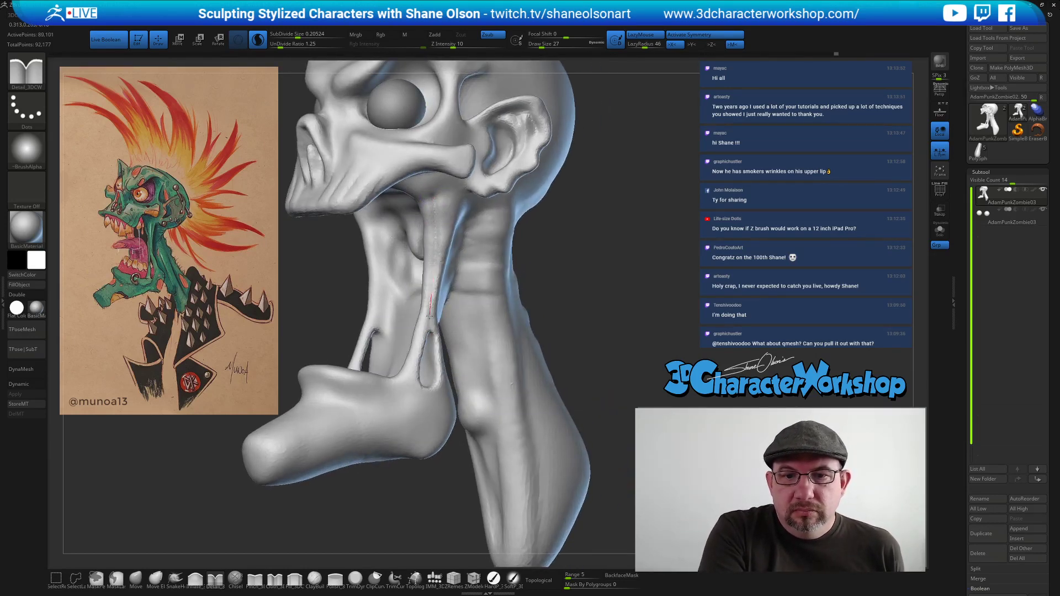
left_click_drag(607, 338, 562, 264)
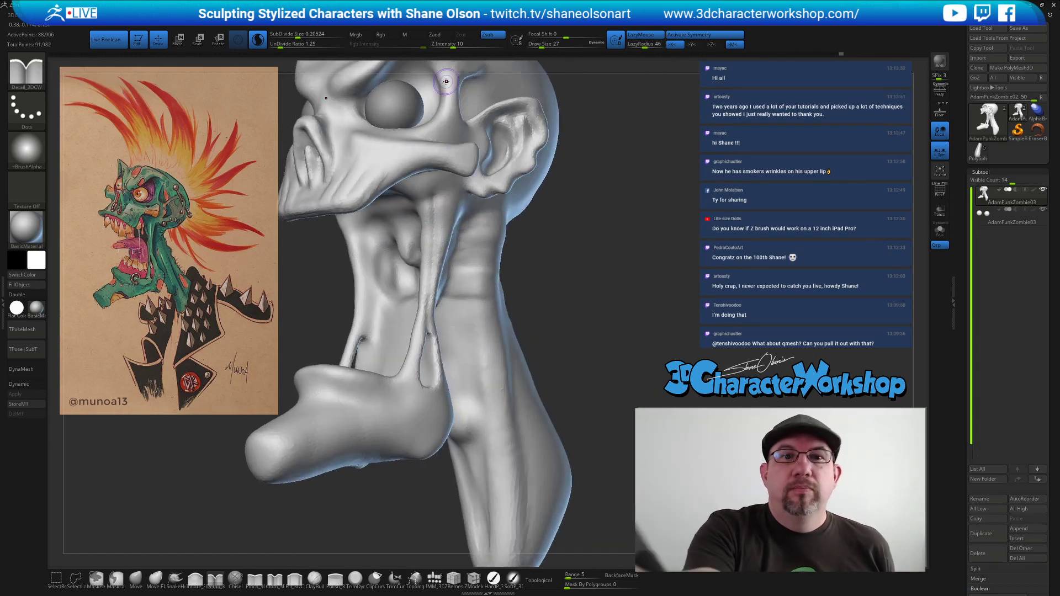
Set the SubDivide Size to 0.17164, carve finer grooves down the cheek strand to the hole and smooth them.
left_click_drag(300, 35, 297, 34)
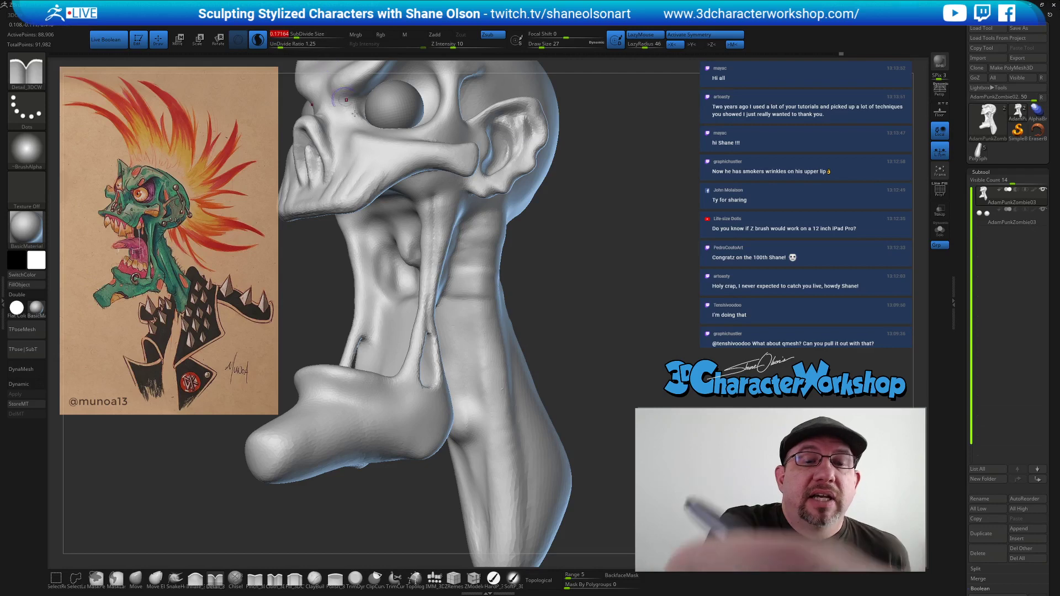
left_click_drag(434, 209, 432, 286)
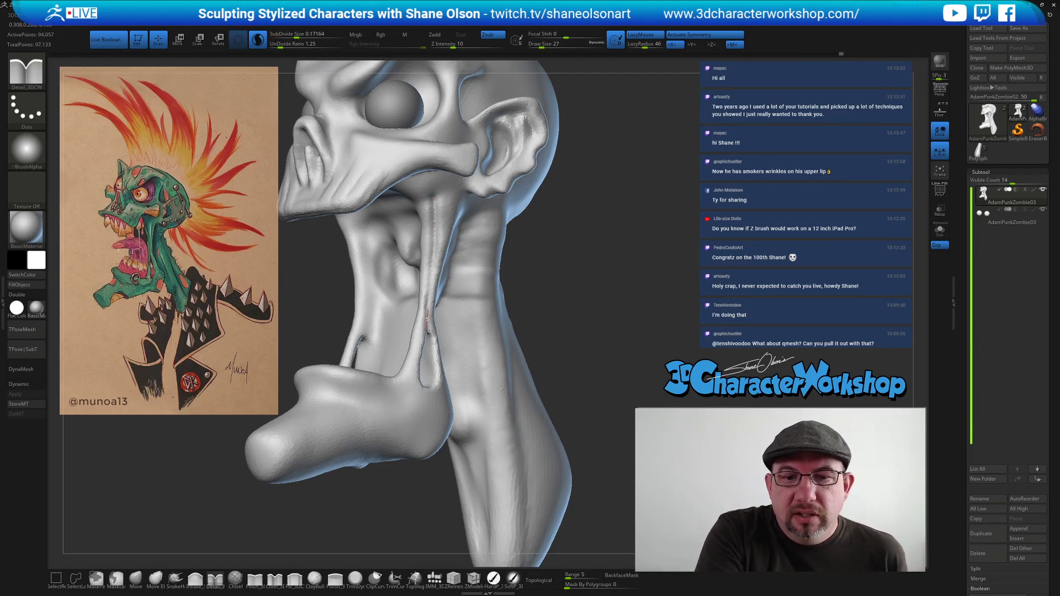
left_click_drag(428, 344, 430, 359)
right_click_drag(434, 355, 383, 348)
mouse_move(440, 215)
left_mouse_down("shift")
mouse_move(442, 231)
mouse_move(440, 196)
left_mouse_up("shift")
mouse_move(442, 232)
right_mouse_down()
mouse_move(445, 190)
mouse_move(431, 182)
right_mouse_up()
key("shift")
mouse_move(436, 204)
left_mouse_down("shift")
mouse_move(442, 193)
mouse_move(452, 199)
mouse_move(442, 332)
left_mouse_up("shift")
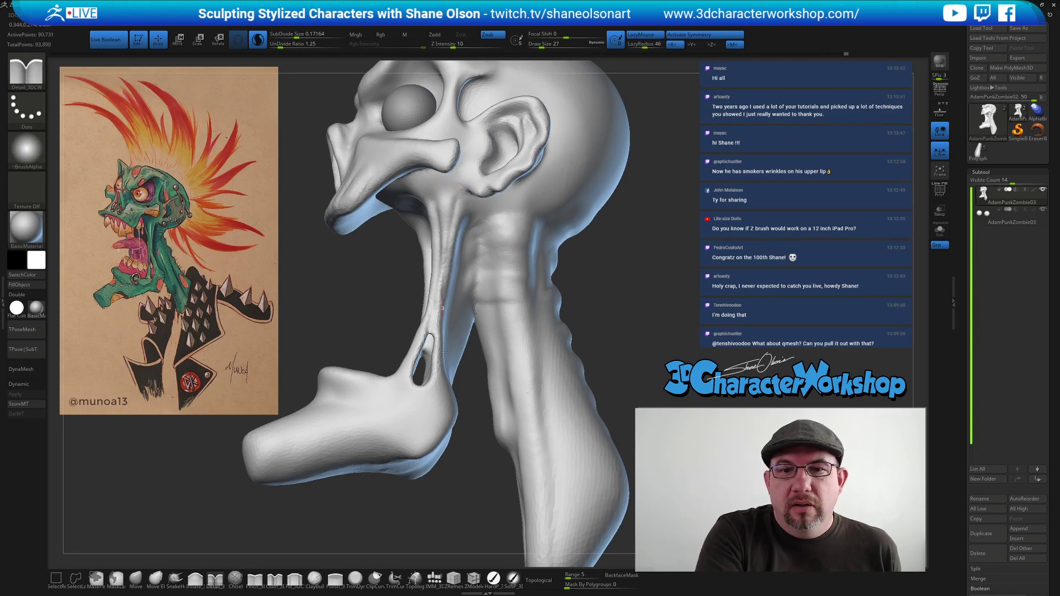
Reshape the uvula at the back of the mouth with the Move brush at draw sizes 71 and 41, and remesh the head.
right_click_drag(552, 260, 493, 257)
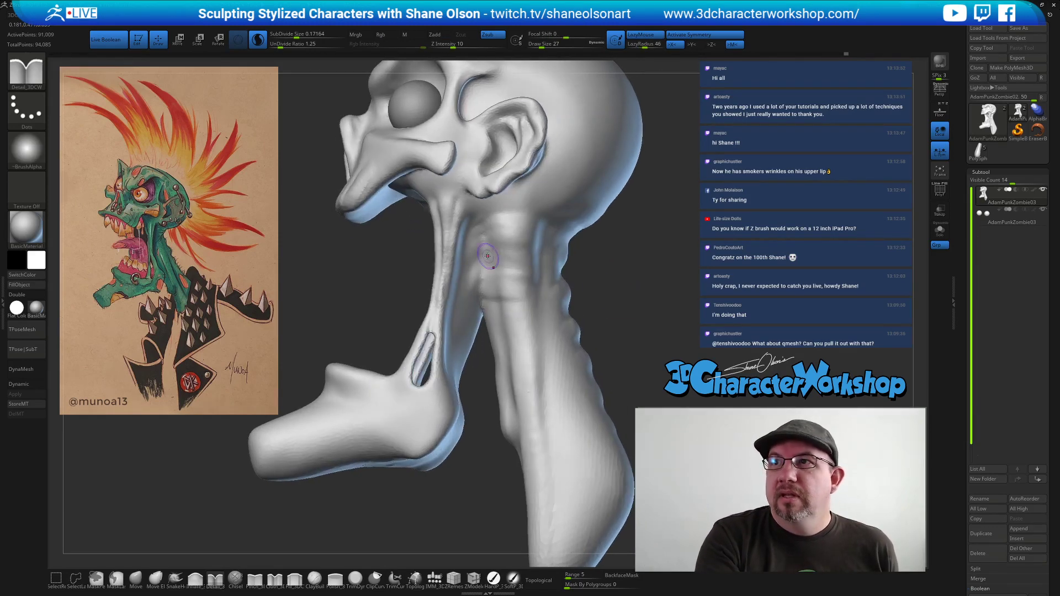
right_click_drag(642, 302, 644, 293)
right_click_drag(463, 262, 457, 246)
left_click(135, 578)
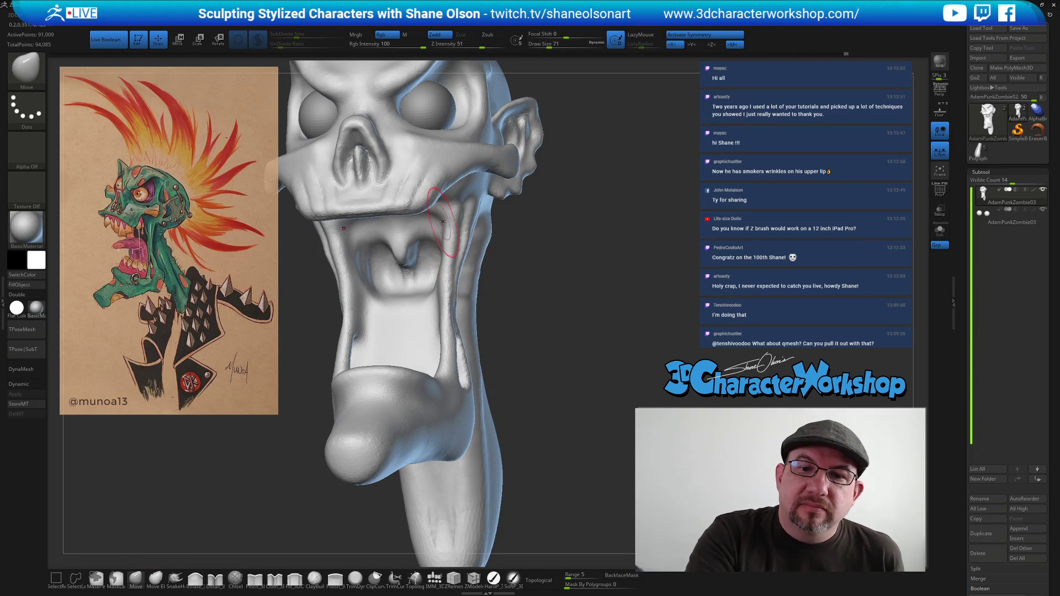
right_click_drag(451, 234, 433, 234)
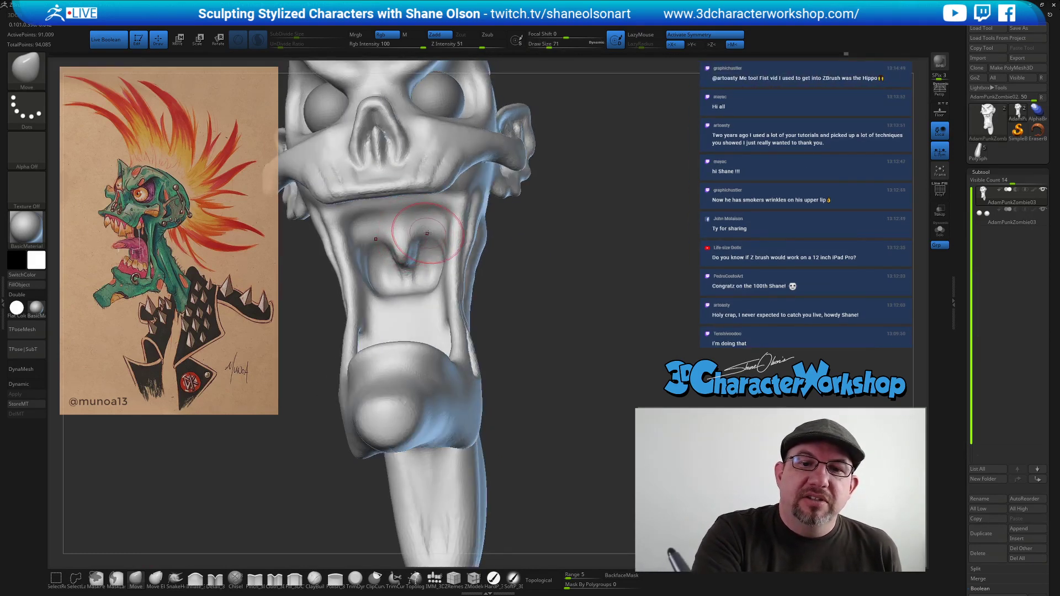
mouse_move(426, 234)
left_mouse_down()
mouse_move(427, 224)
mouse_move(415, 254)
left_mouse_up()
key("s")
right_click_drag(407, 255, 409, 237)
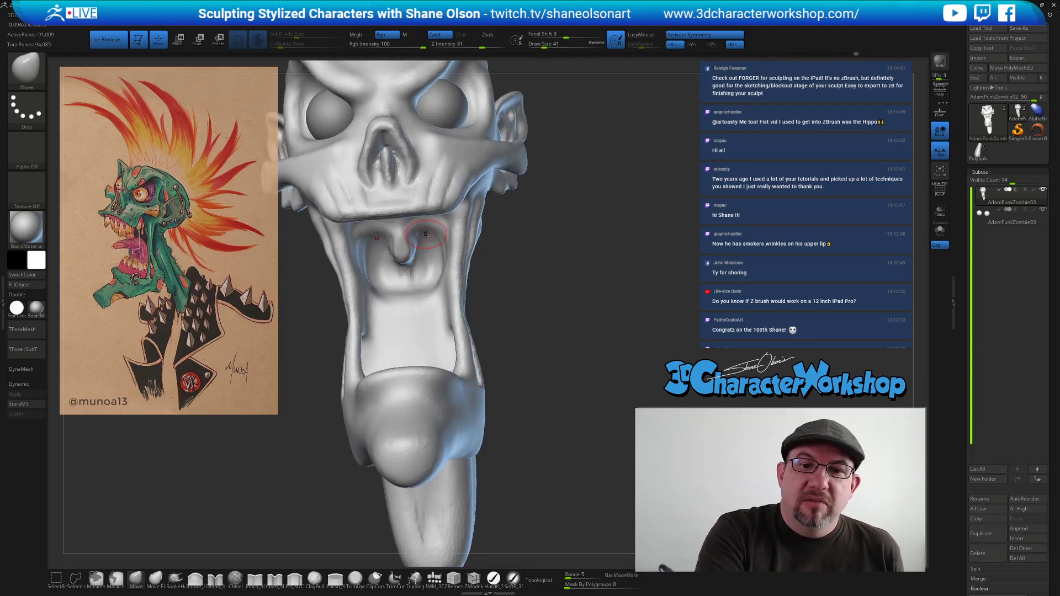
right_click_drag(419, 264, 411, 262)
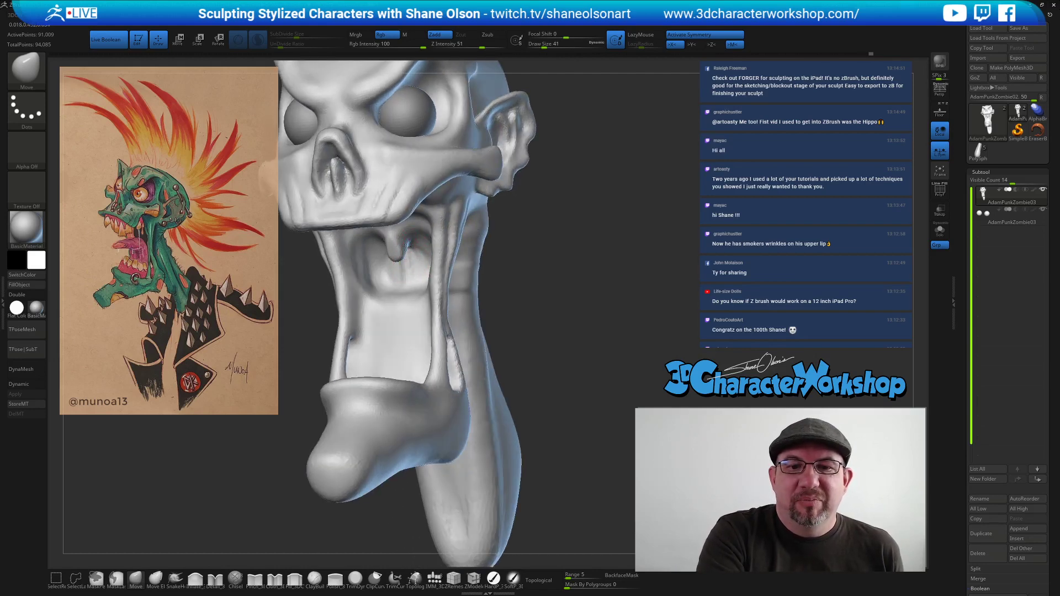
left_click_drag(538, 265, 558, 284, "ctrl")
mouse_move(415, 268)
right_mouse_down()
mouse_move(445, 272)
mouse_move(412, 280)
mouse_move(590, 348)
right_mouse_up()
left_click_drag(530, 270, 552, 287, "ctrl")
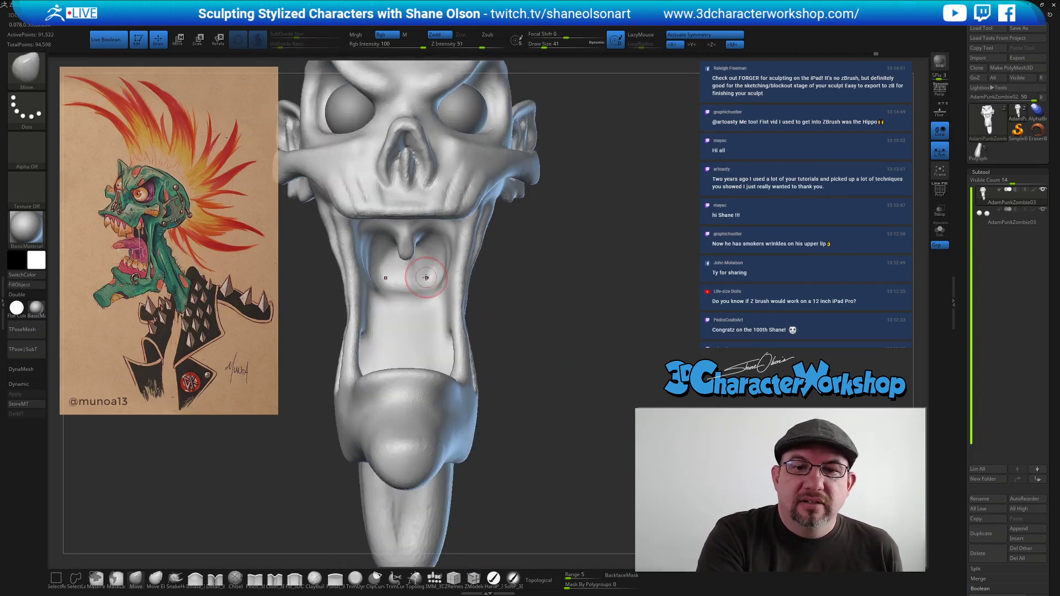
Isolate the throat area below the uvula with an inverted mask and push it back into the neck with the gizmo.
left_click_drag(422, 274, 416, 274, "ctrl")
right_click_drag(415, 275, 543, 325)
left_click(544, 325, "ctrl")
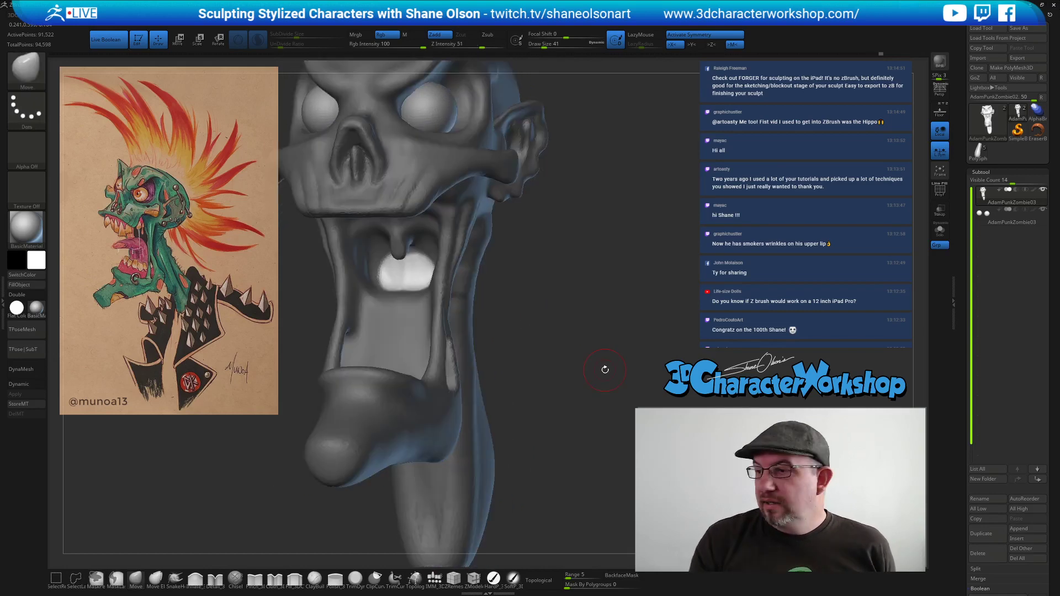
key("w")
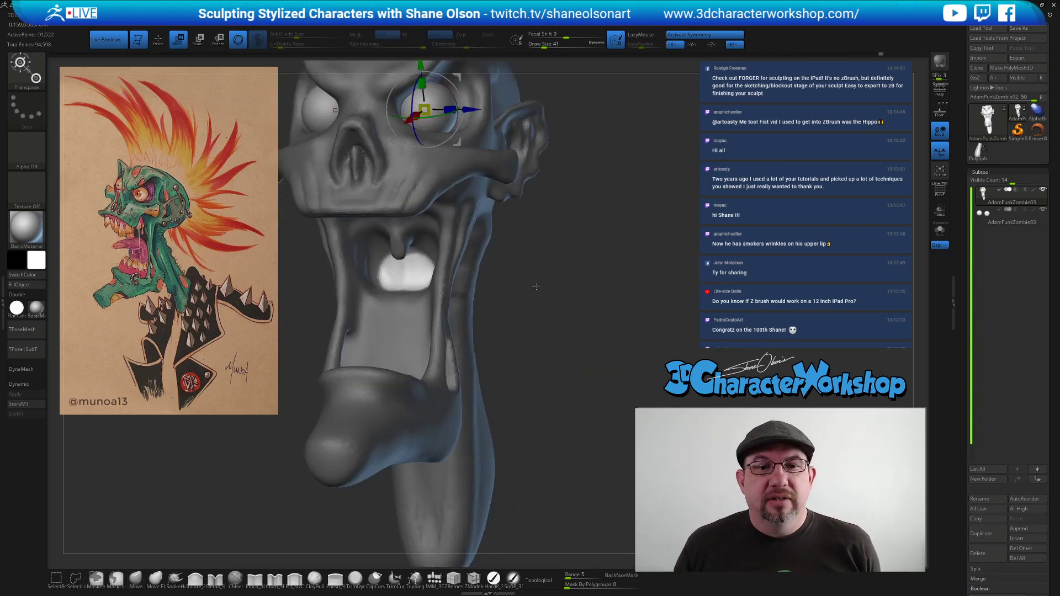
left_click(408, 273, "alt")
right_click_drag(586, 305, 499, 295)
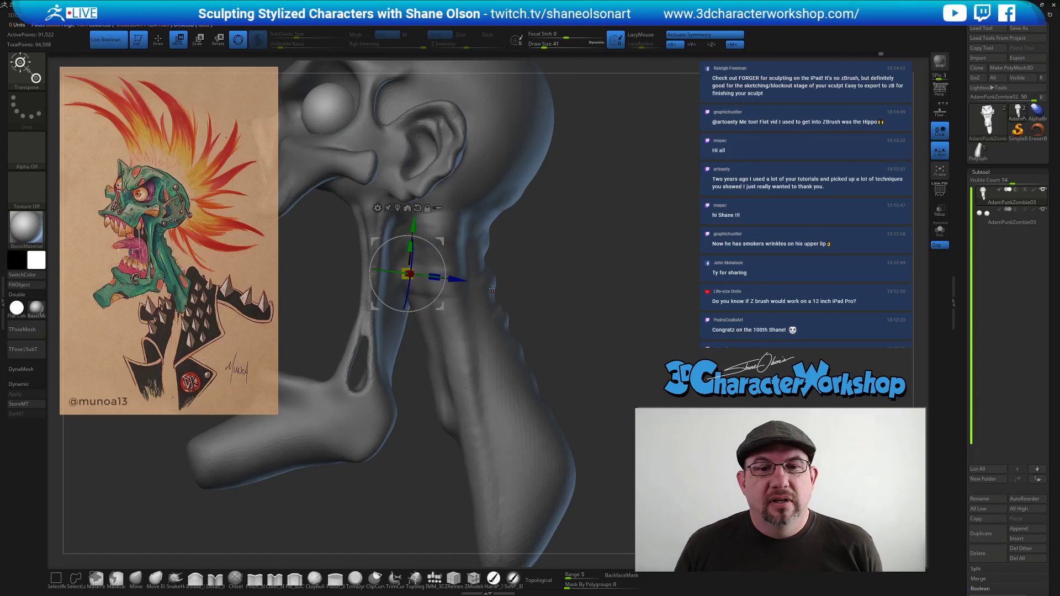
left_click_drag(445, 243, 480, 243)
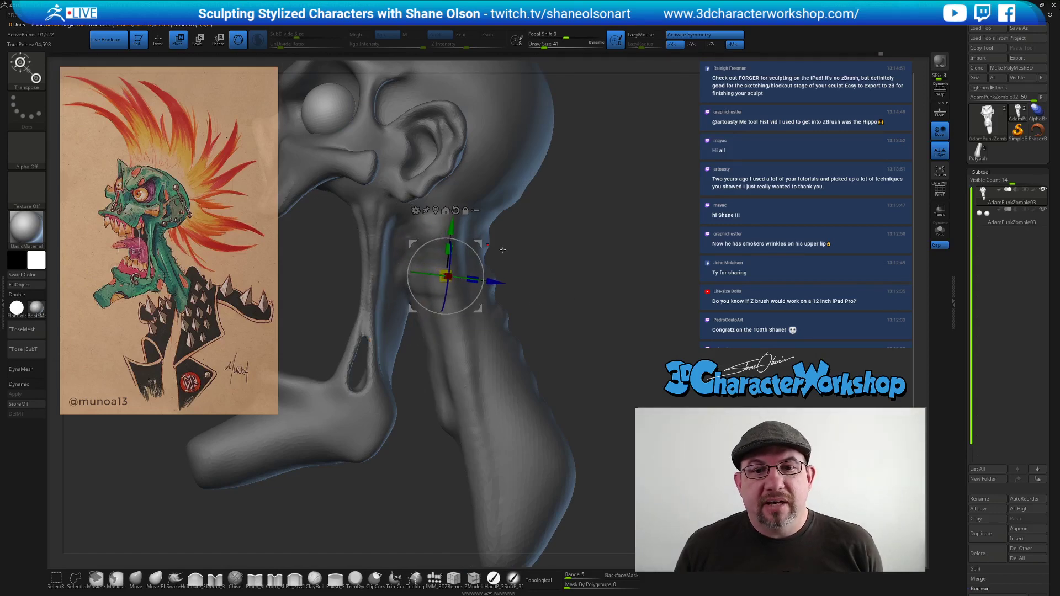
mouse_move(616, 283)
right_mouse_down()
mouse_move(655, 286)
mouse_move(618, 286)
mouse_move(636, 286)
right_mouse_up()
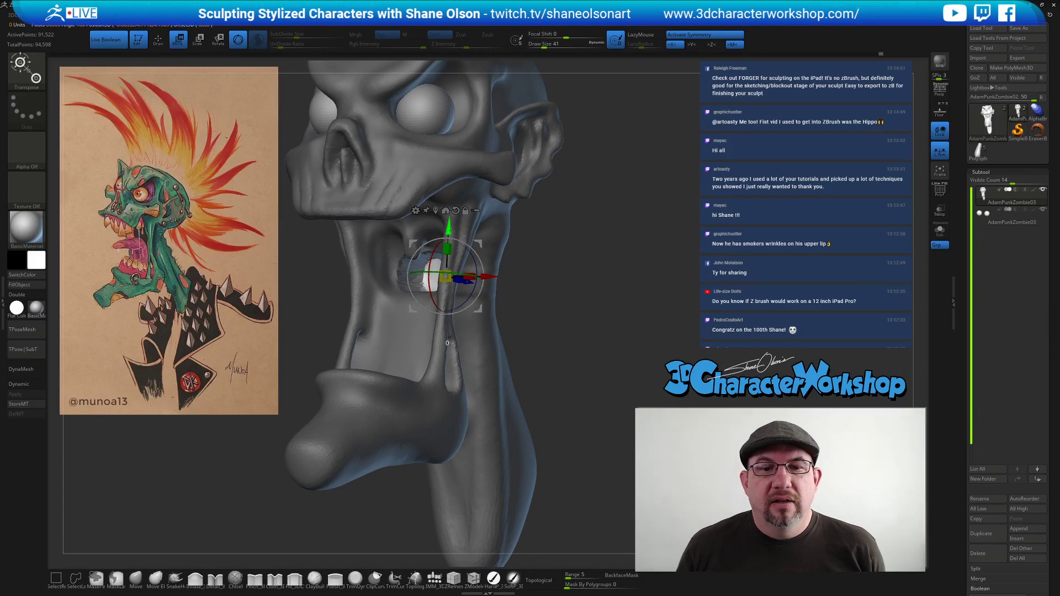
right_click_drag(587, 282, 615, 288)
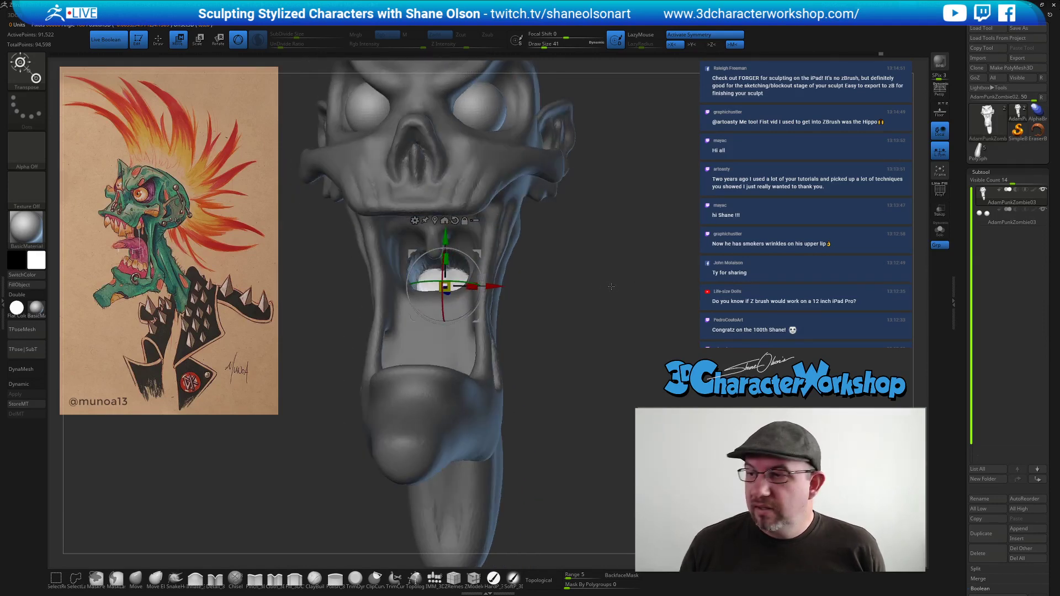
Scale the unmasked throat area down to about 0.76 and adjust its position.
left_click_drag(446, 287, 442, 289)
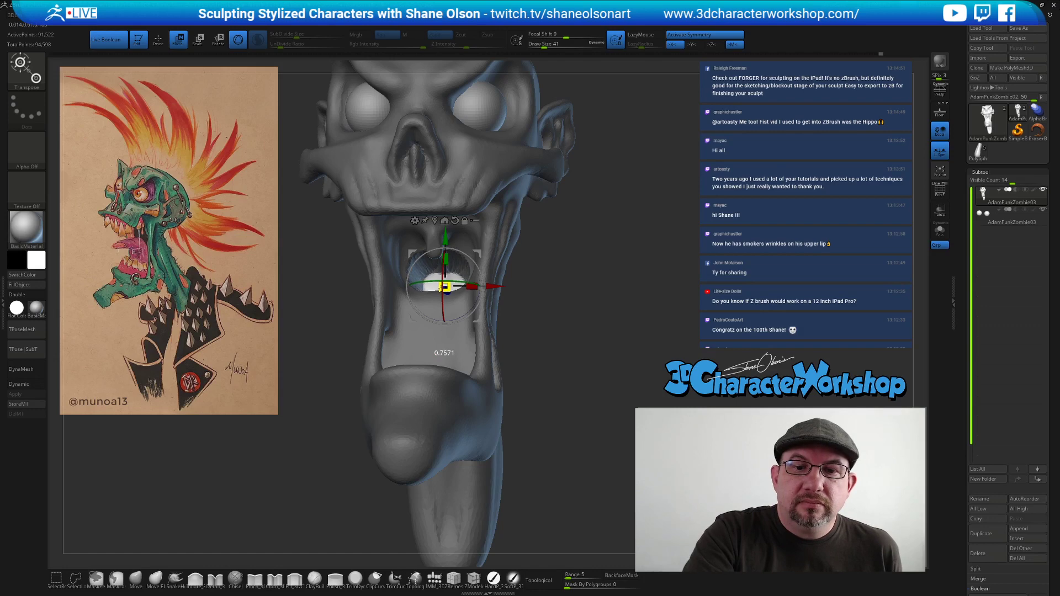
left_click_drag(479, 258, 479, 266)
mouse_move(577, 333)
right_mouse_down()
mouse_move(524, 338)
mouse_move(552, 337)
mouse_move(531, 336)
mouse_move(582, 299)
right_mouse_up()
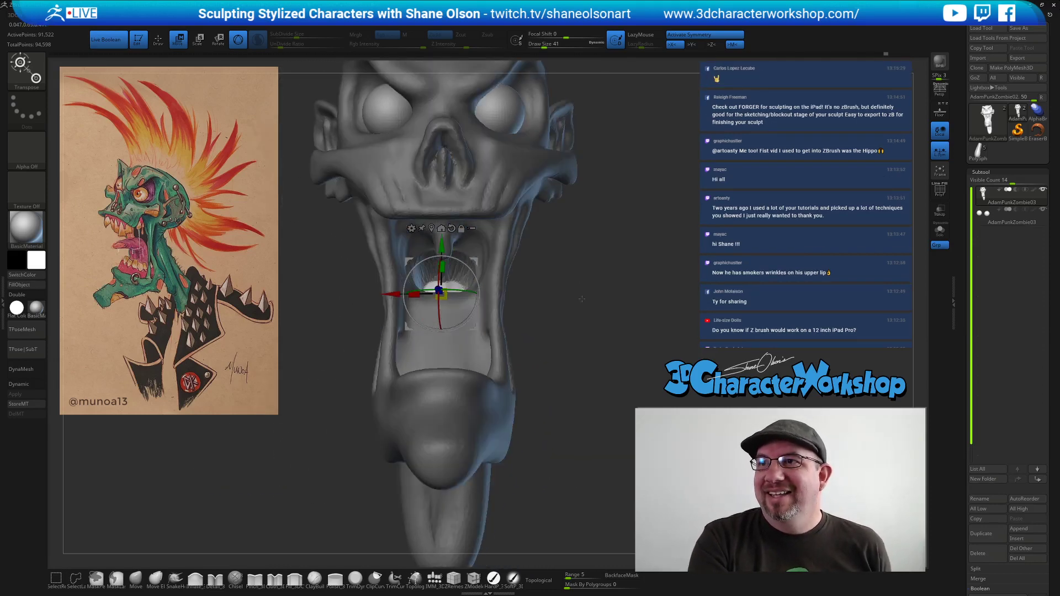
right_click_drag(581, 343, 530, 300)
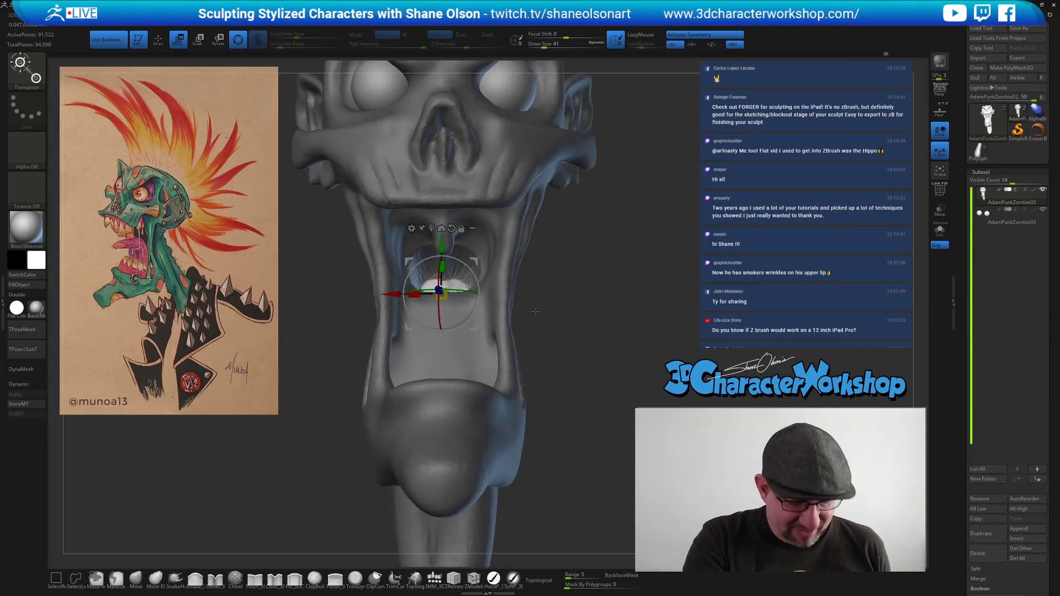
Smooth the throat hollow at draw size 41, clear the mask and remesh the head.
key("q")
key("shift")
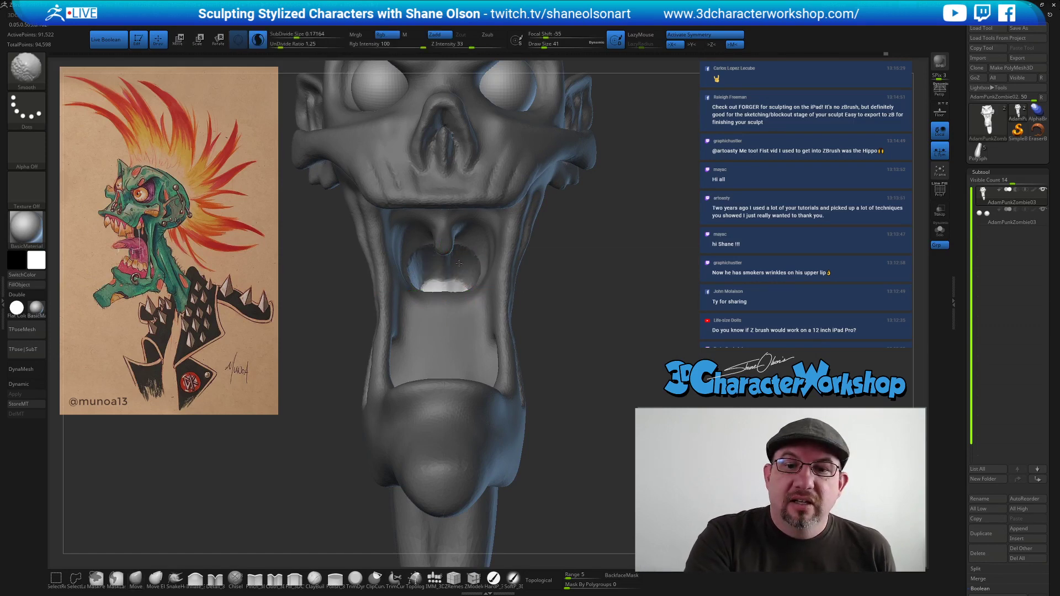
left_click_drag(415, 259, 421, 276, "shift")
right_click_drag(528, 254, 544, 303)
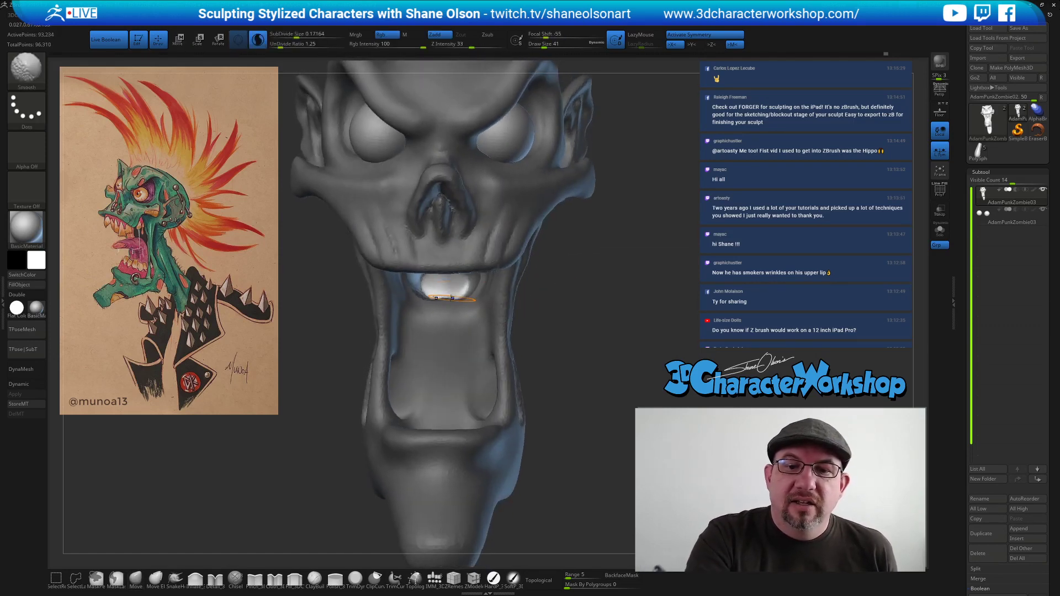
right_click_drag(587, 335, 585, 318)
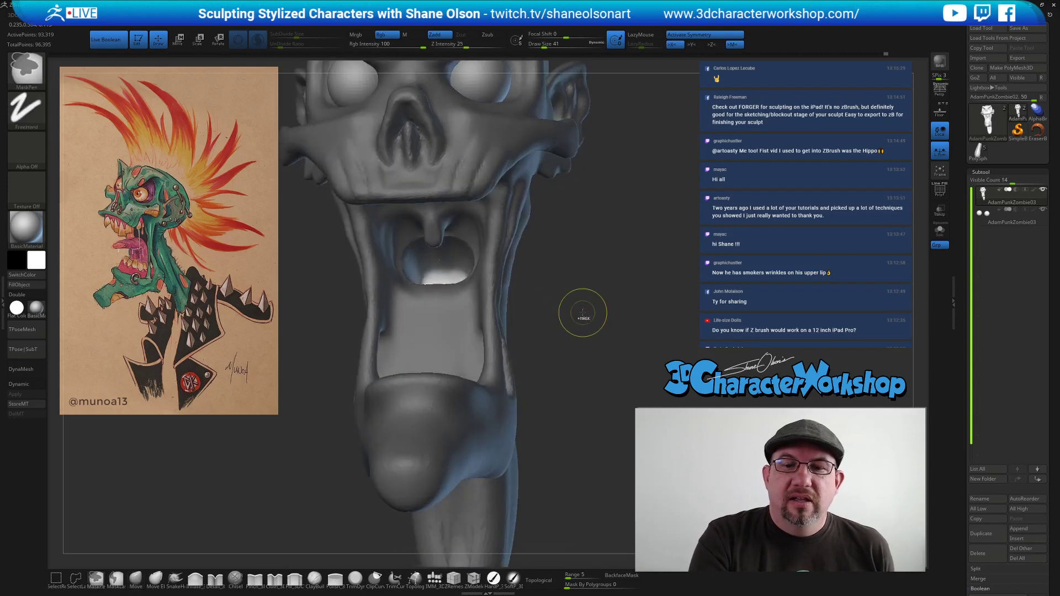
left_click_drag(584, 317, 590, 324, "ctrl")
key("shift")
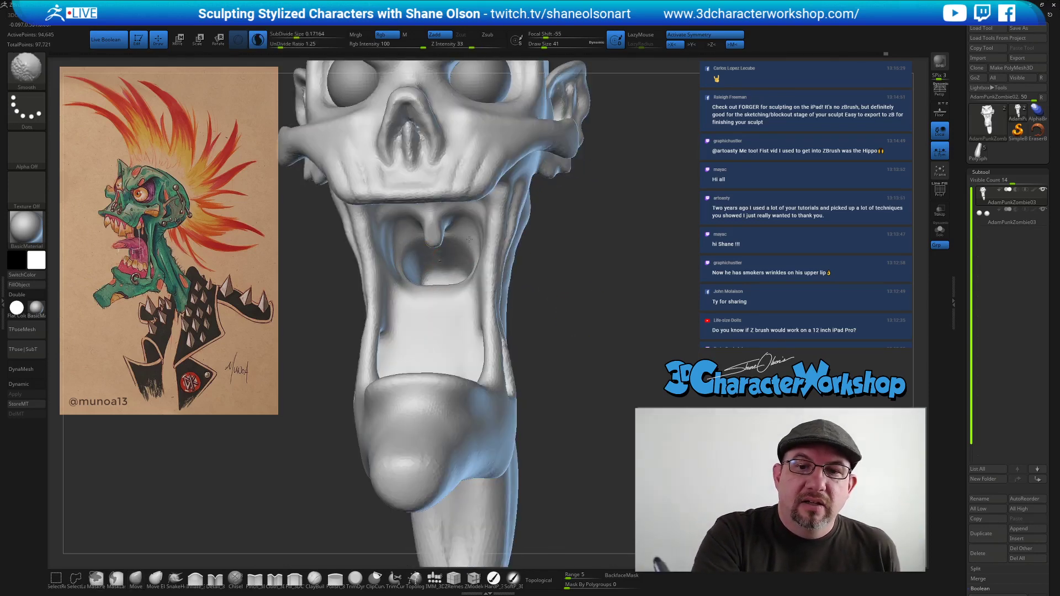
Examine the head's profile, front, brow and open mouth from several angles, varying the Move brush between draw sizes 71 and 128.
mouse_move(541, 301)
right_mouse_down()
mouse_move(604, 348)
mouse_move(568, 348)
mouse_move(562, 334)
mouse_move(640, 347)
mouse_move(544, 290)
mouse_move(672, 295)
mouse_move(613, 298)
mouse_move(650, 301)
mouse_move(622, 301)
right_mouse_up()
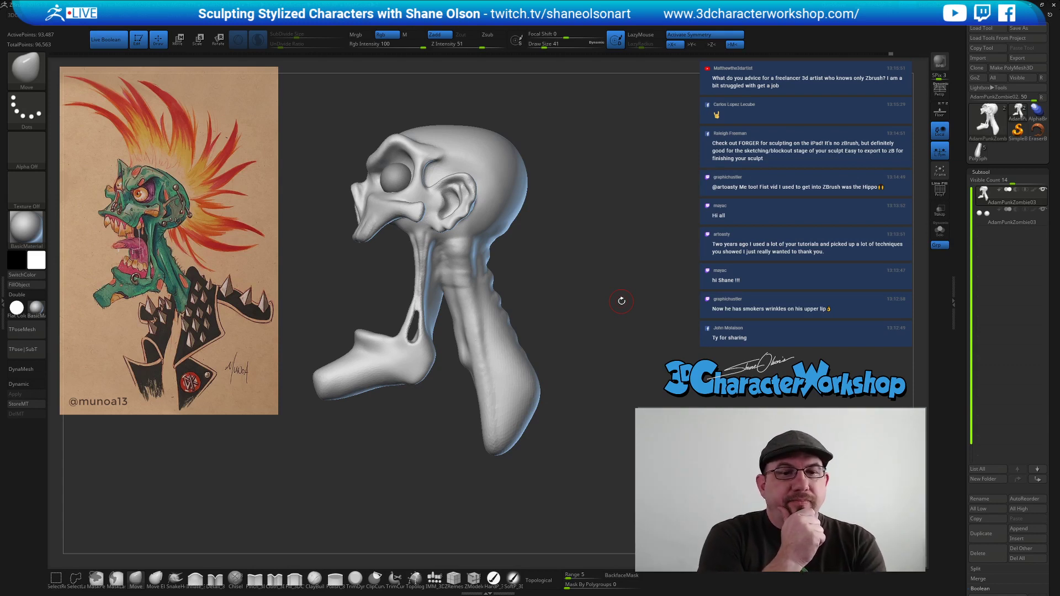
right_click_drag(653, 307, 658, 291)
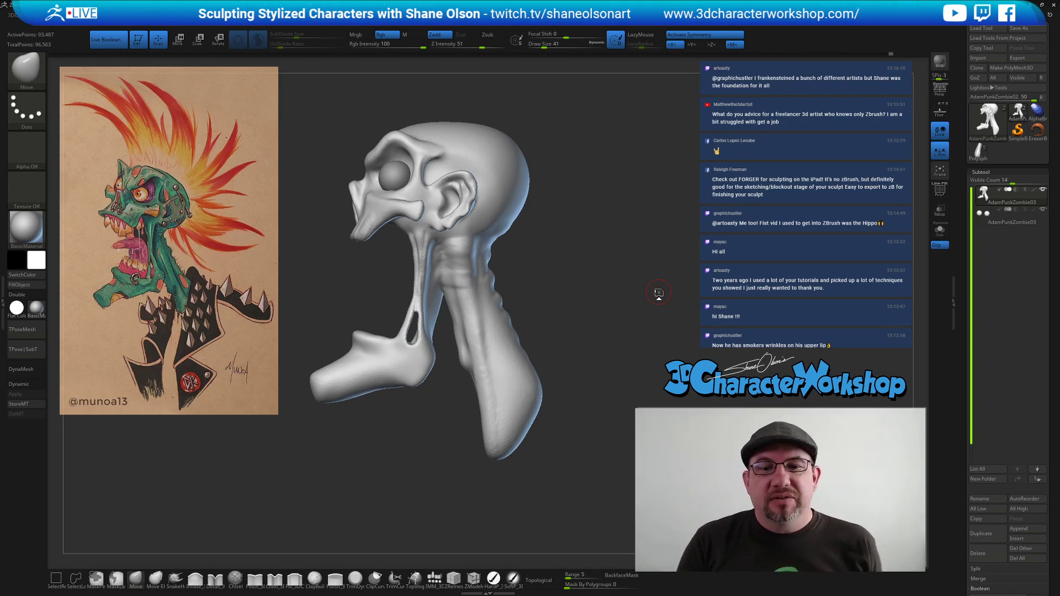
mouse_move(567, 347)
left_mouse_down()
mouse_move(589, 301)
mouse_move(559, 284)
mouse_move(547, 315)
left_mouse_up()
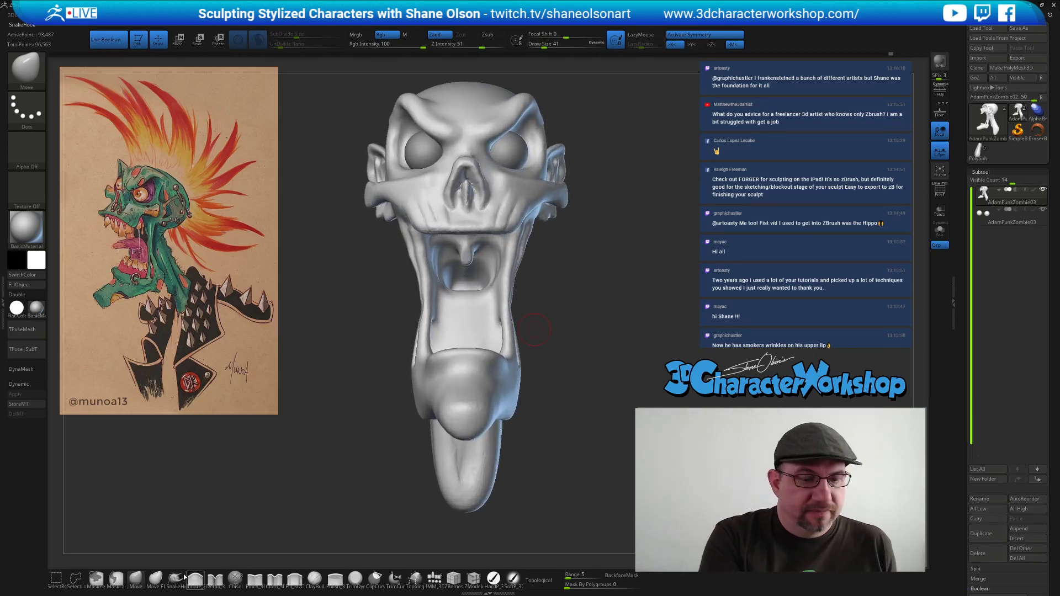
key("s")
left_click_drag(393, 299, 398, 299)
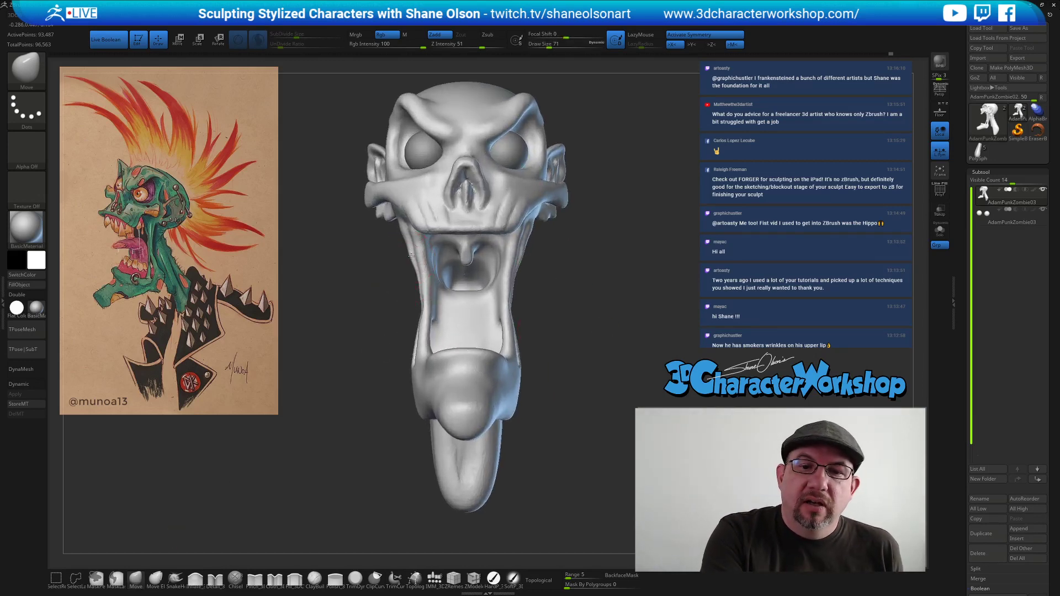
mouse_move(613, 305)
left_mouse_down()
mouse_move(587, 307)
mouse_move(607, 314)
mouse_move(593, 350)
left_mouse_up()
mouse_move(585, 290)
left_mouse_down("alt")
mouse_move(580, 331)
mouse_move(576, 290)
left_mouse_up("alt")
key("s")
key("bracketright")
key("bracketright")
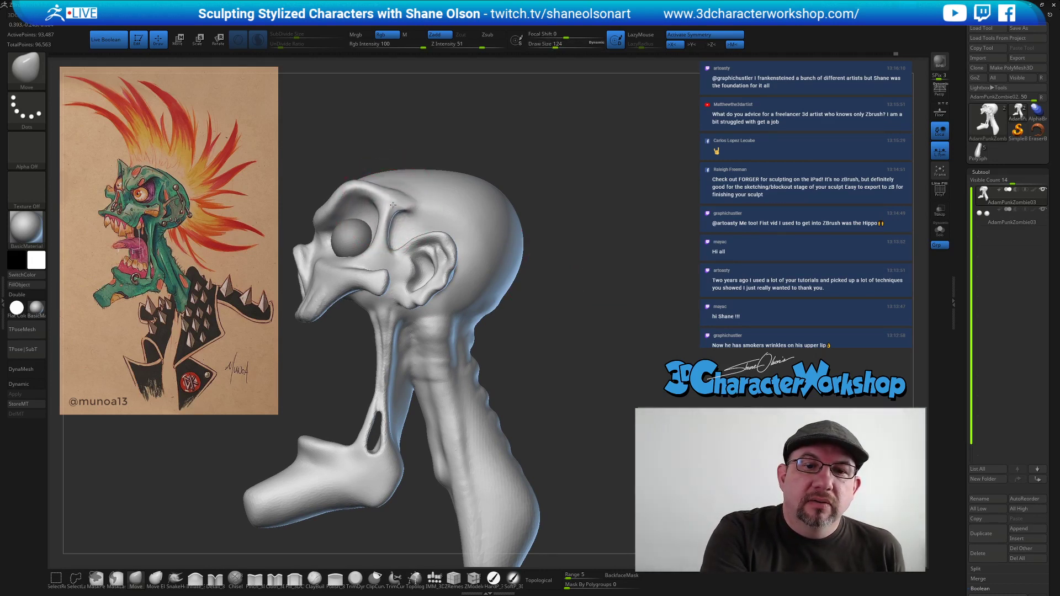
mouse_move(591, 368)
left_mouse_down()
mouse_move(605, 356)
mouse_move(575, 369)
mouse_move(570, 333)
left_mouse_up()
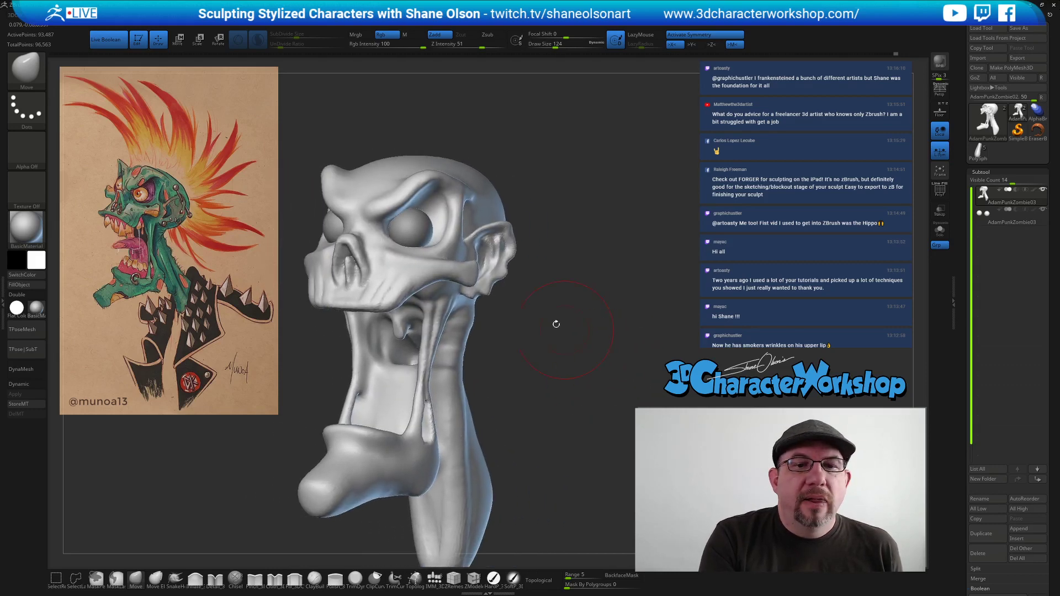
key("s")
left_click_drag(390, 196, 386, 196)
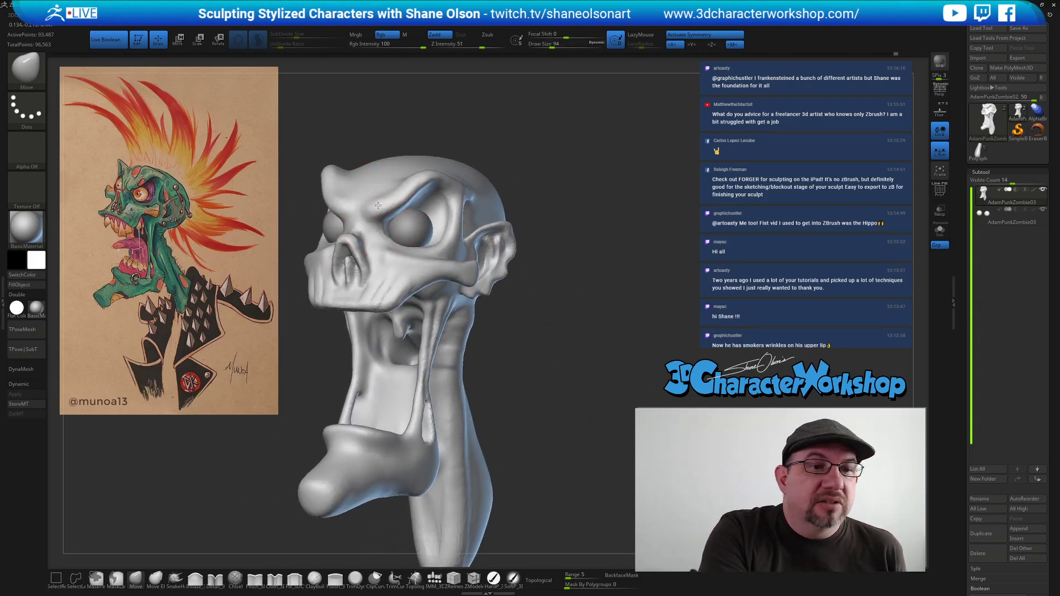
left_click_drag(574, 331, 577, 381)
right_click_drag(374, 209, 390, 210)
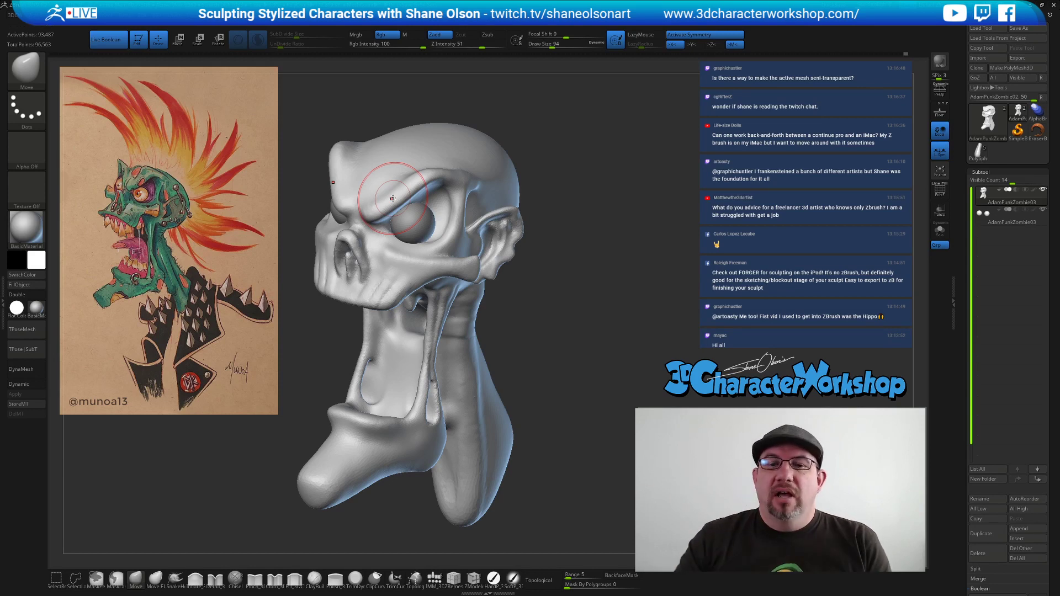
mouse_move(402, 189)
right_mouse_down()
mouse_move(423, 182)
mouse_move(408, 204)
right_mouse_up()
key("s")
left_click_drag(381, 204, 385, 204)
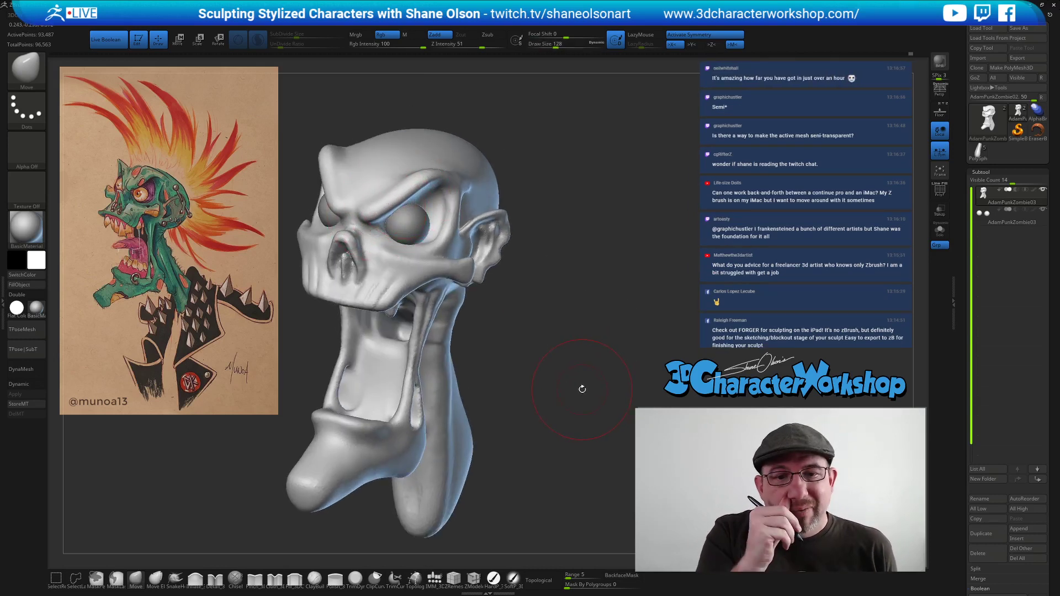
mouse_move(591, 331)
right_mouse_down()
mouse_move(530, 265)
mouse_move(474, 160)
right_mouse_up()
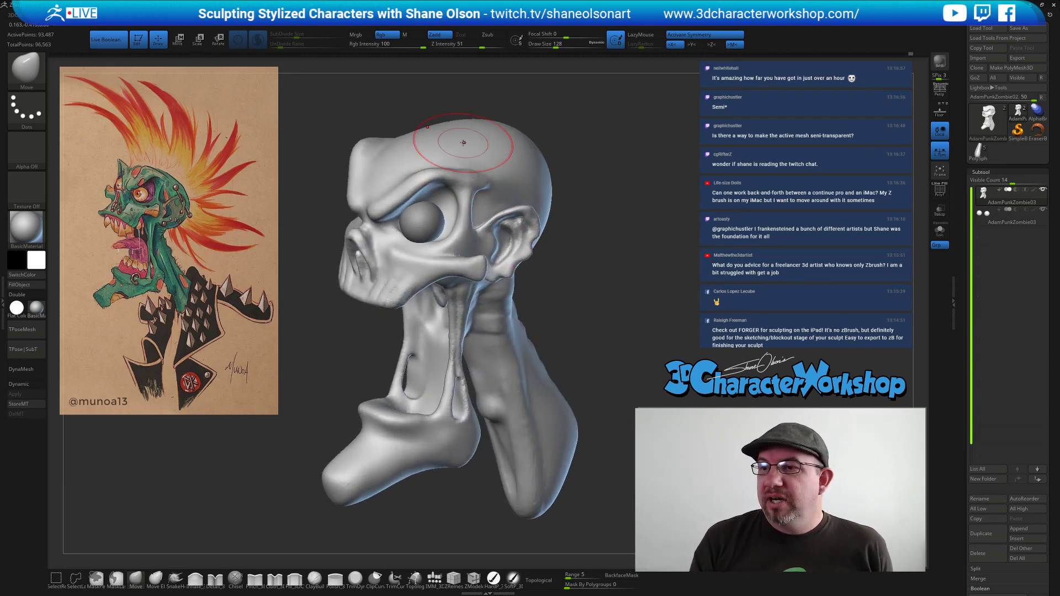
Turn on transparency for the head, inspect the eyeballs inside the sockets, and turn transparency back off.
left_click(940, 211)
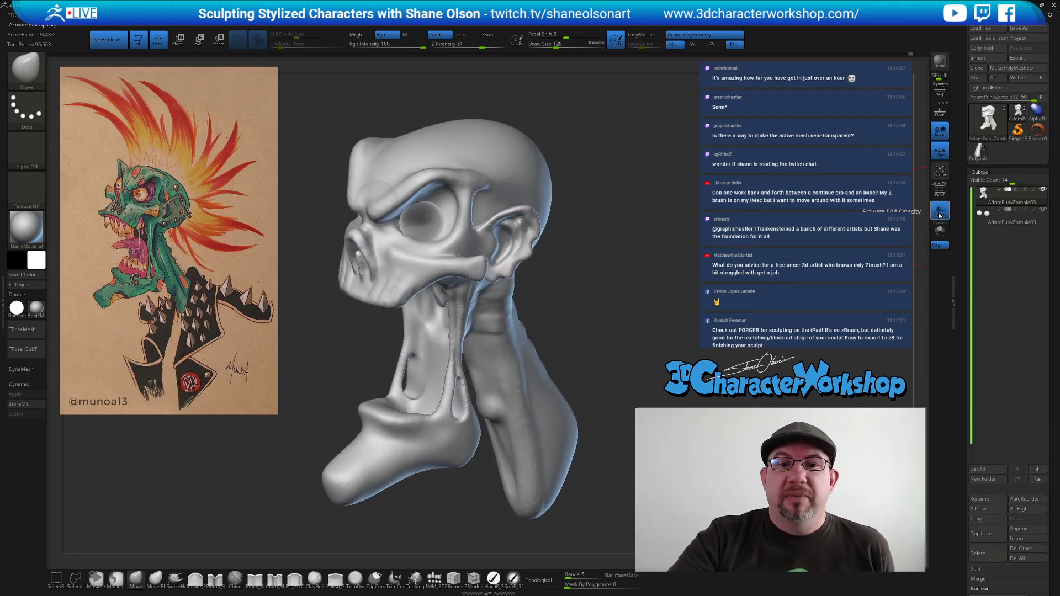
right_click_drag(331, 254, 389, 231)
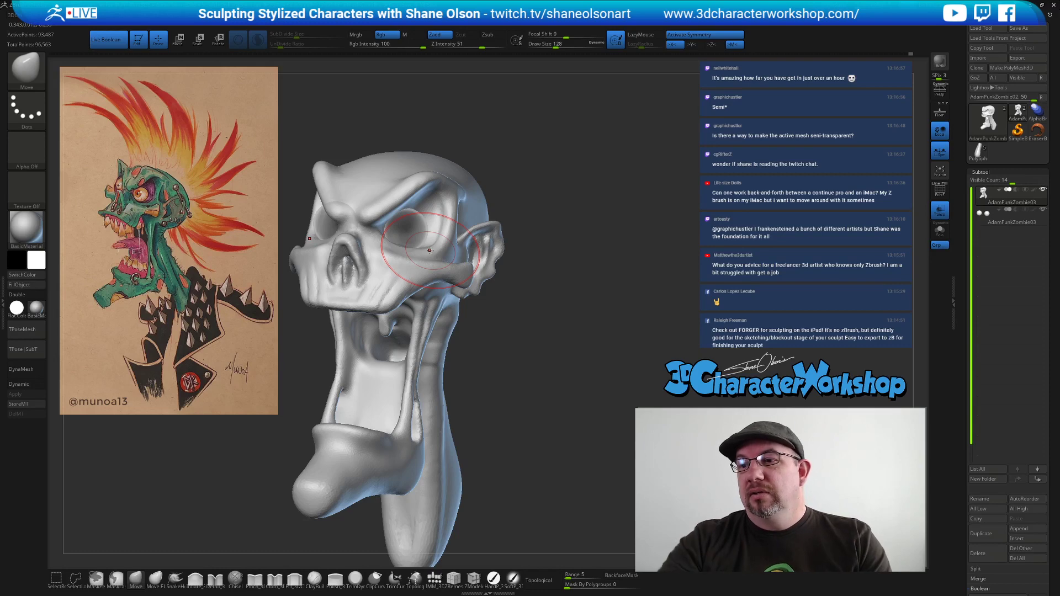
left_click(1027, 218)
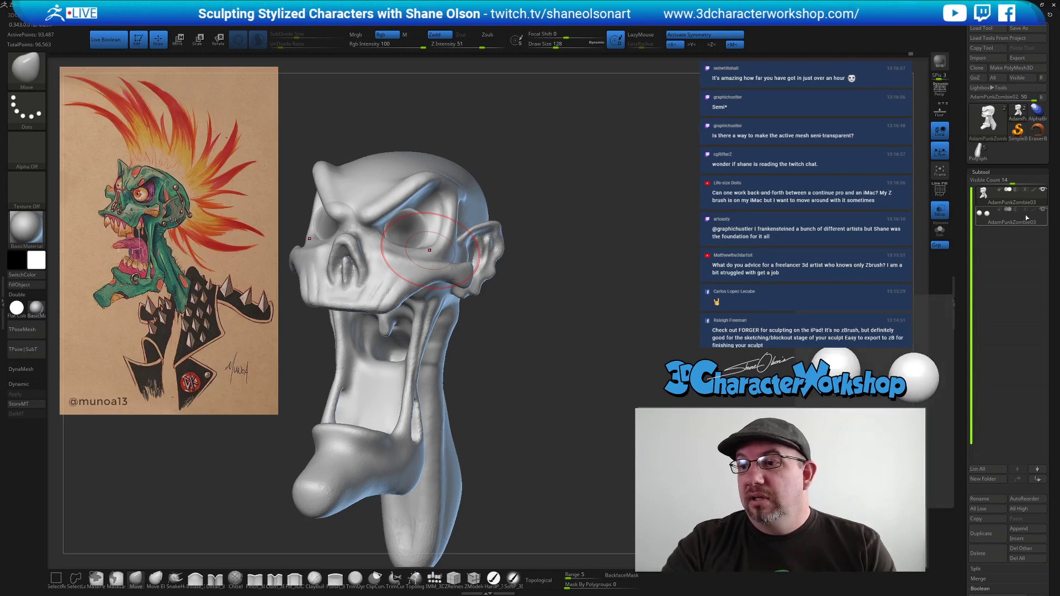
left_click(940, 210)
Sculpt vertical frown wrinkles between the brows with the ClayBuildup brush at draw size 18 and smooth their edges.
mouse_move(542, 300)
right_mouse_down()
mouse_move(568, 331)
mouse_move(578, 323)
mouse_move(409, 209)
mouse_move(547, 328)
right_mouse_up()
key("s")
left_click_drag(548, 328, 541, 328)
right_click_drag(538, 317, 543, 366, "ctrl")
right_click_drag(544, 365, 582, 364, "alt")
key("s")
left_click_drag(583, 364, 575, 364)
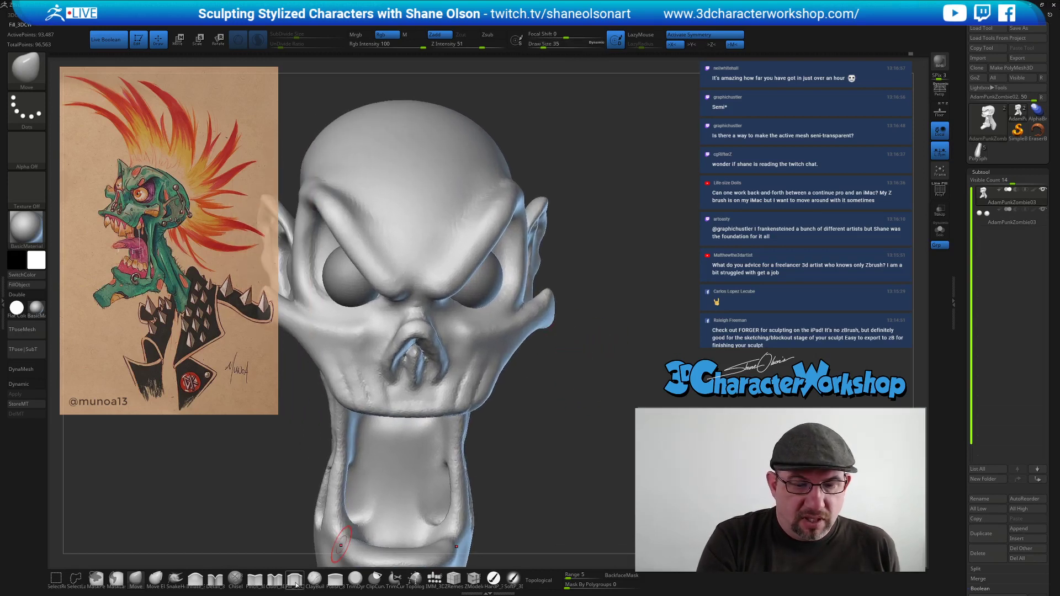
left_click(315, 578)
key("s")
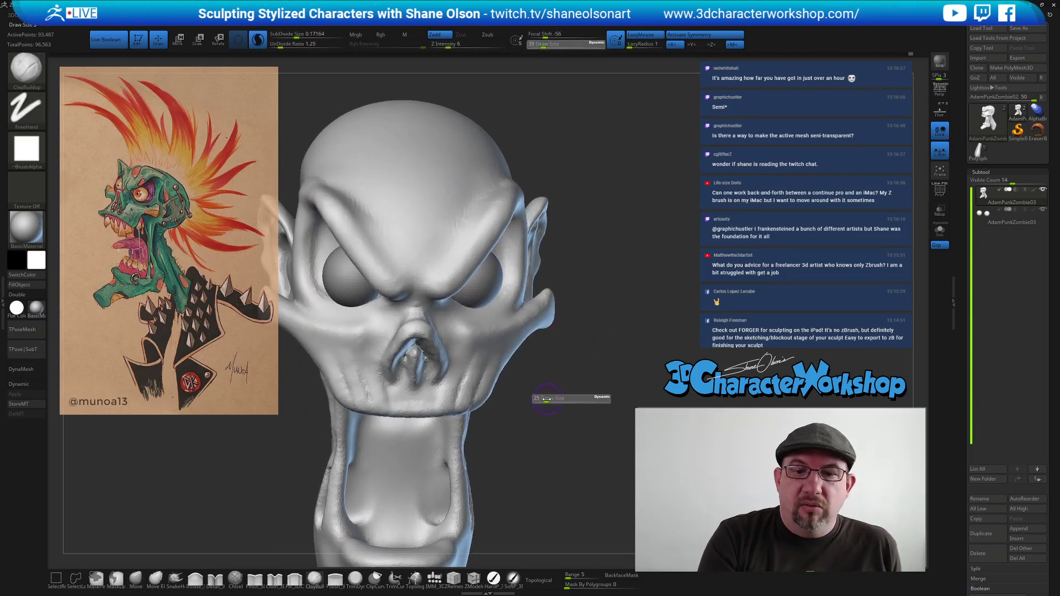
left_click_drag(544, 398, 544, 398)
mouse_move(417, 286)
left_mouse_down()
mouse_move(416, 298)
mouse_move(424, 252)
left_mouse_up()
right_click_drag(425, 219, 402, 232)
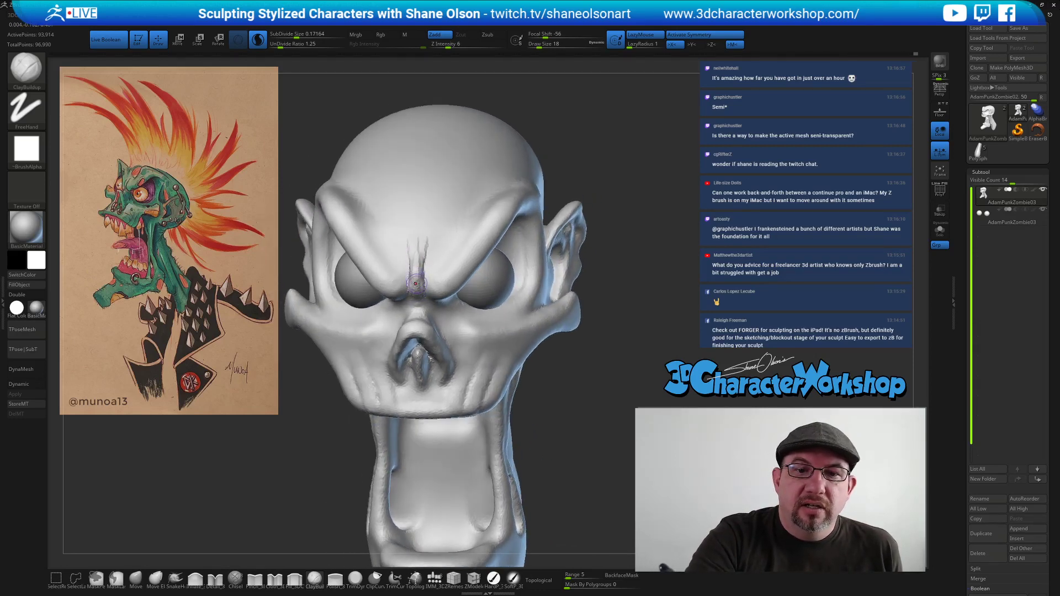
left_click_drag(417, 236, 411, 282, "shift")
left_click_drag(418, 226, 419, 220, "shift")
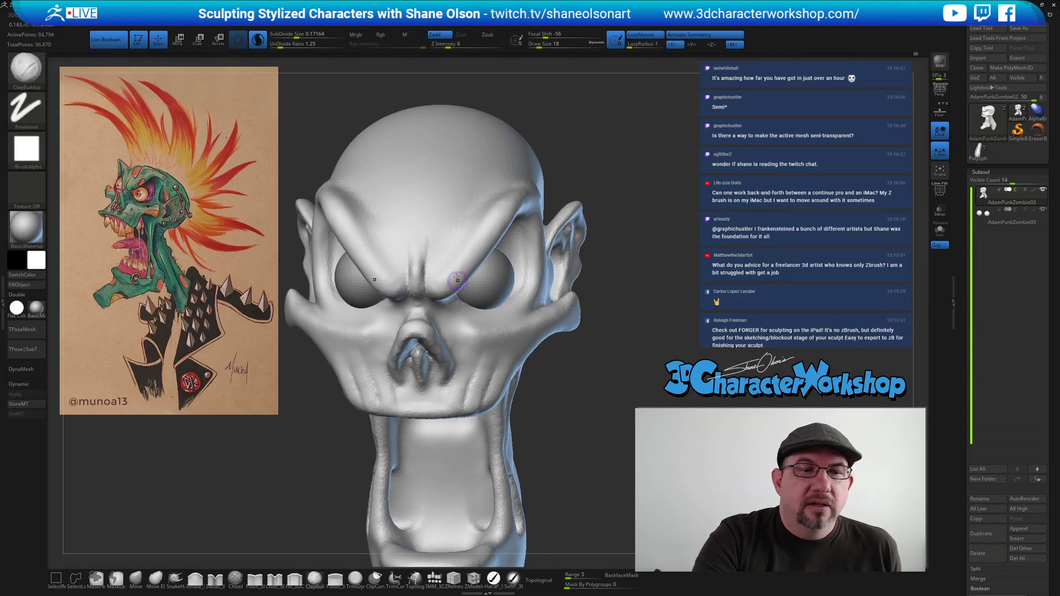
Build up the inner ends of the brows beside the nose bridge with ClayBuildup at draw size 25.
key("s")
left_click_drag(453, 274, 454, 275)
right_click_drag(450, 268, 444, 226)
mouse_move(429, 295)
left_mouse_down()
mouse_move(462, 276)
mouse_move(455, 259)
mouse_move(445, 280)
left_mouse_up()
right_click_drag(674, 336, 653, 308, "shift")
mouse_move(653, 308)
left_mouse_down()
mouse_move(640, 276)
mouse_move(678, 339)
mouse_move(605, 318)
mouse_move(617, 283)
left_mouse_up()
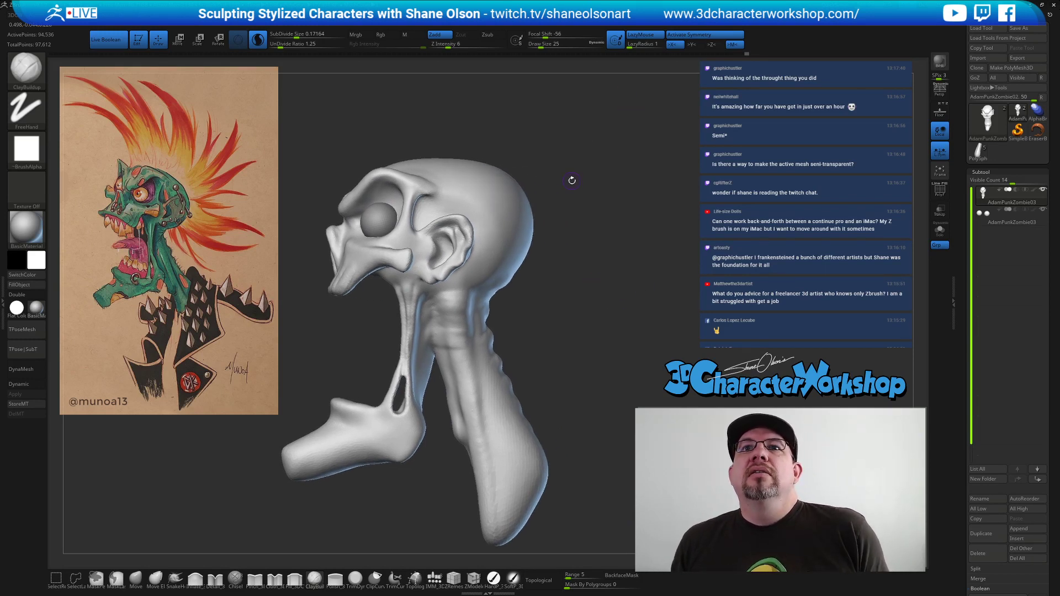
mouse_move(601, 189)
left_mouse_down()
mouse_move(617, 216)
mouse_move(618, 201)
left_mouse_up()
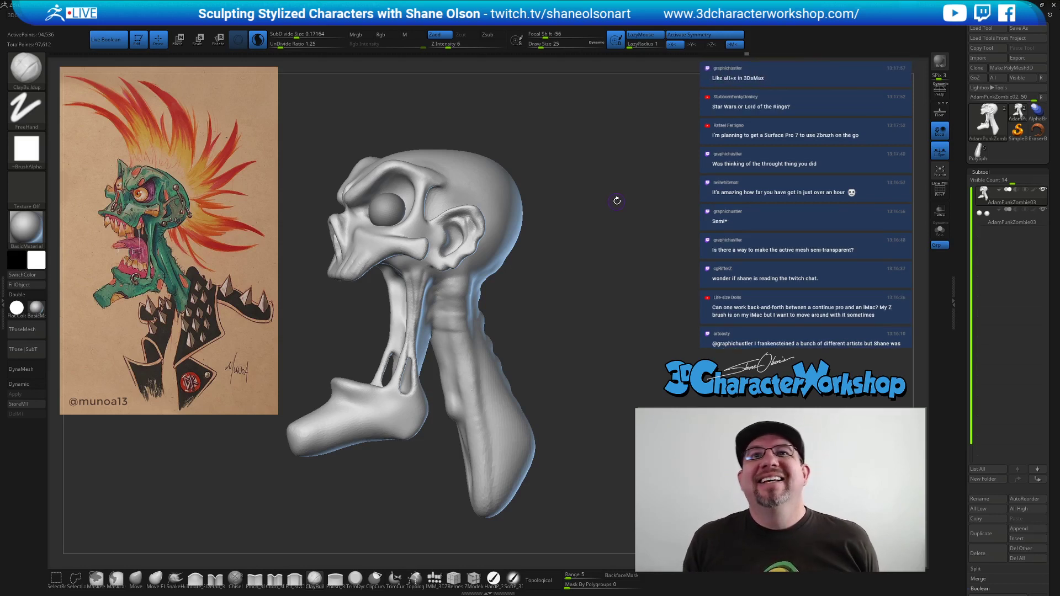
left_click_drag(652, 207, 658, 205)
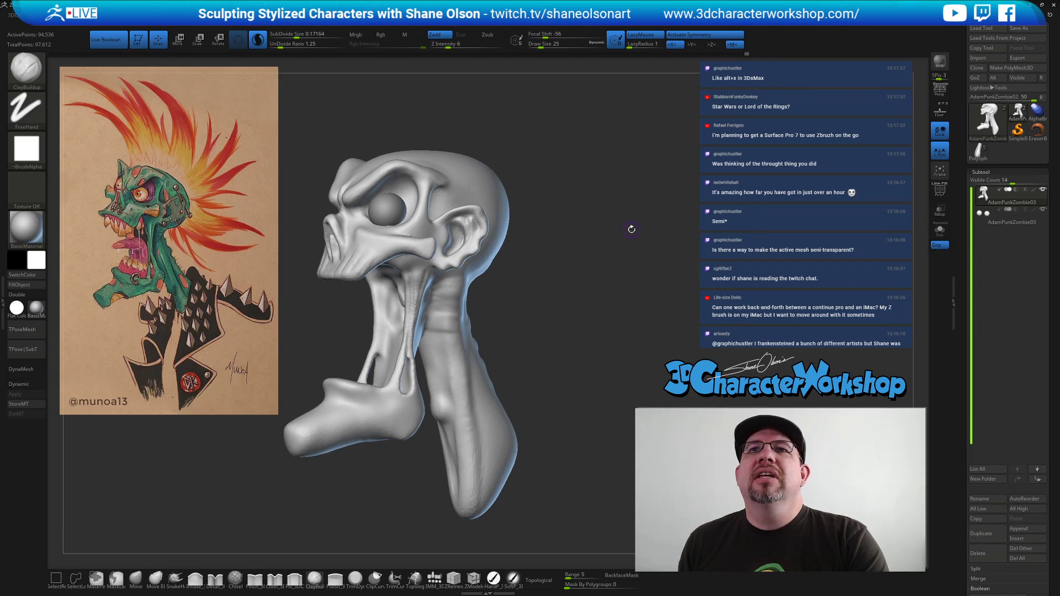
left_click_drag(632, 230, 633, 232)
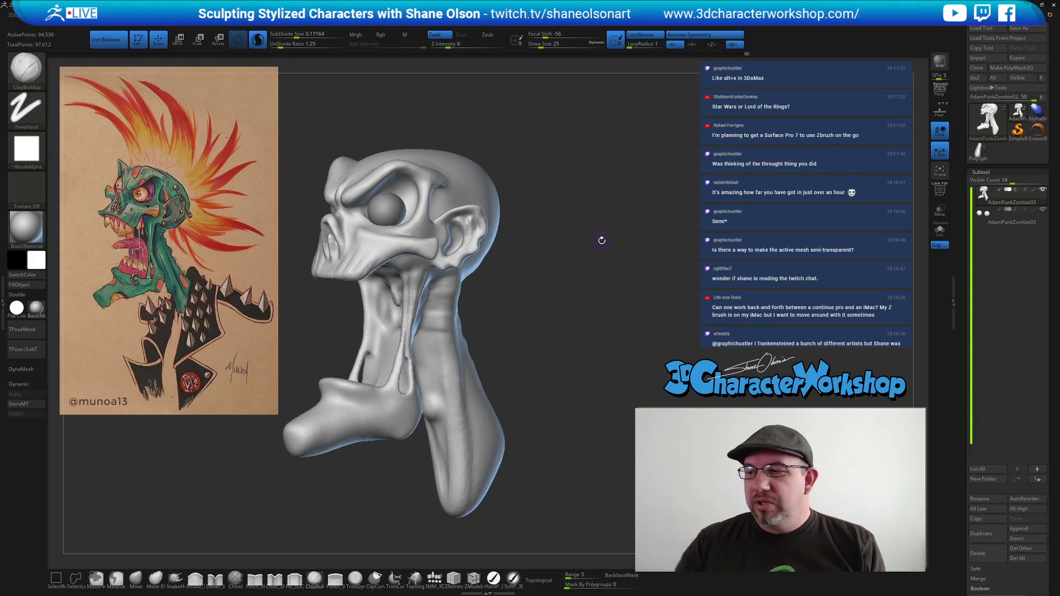
Adjust the ear area with the Move brush at draw sizes 50 and 80, checking the head from side, front and back.
left_click(135, 578)
key("s")
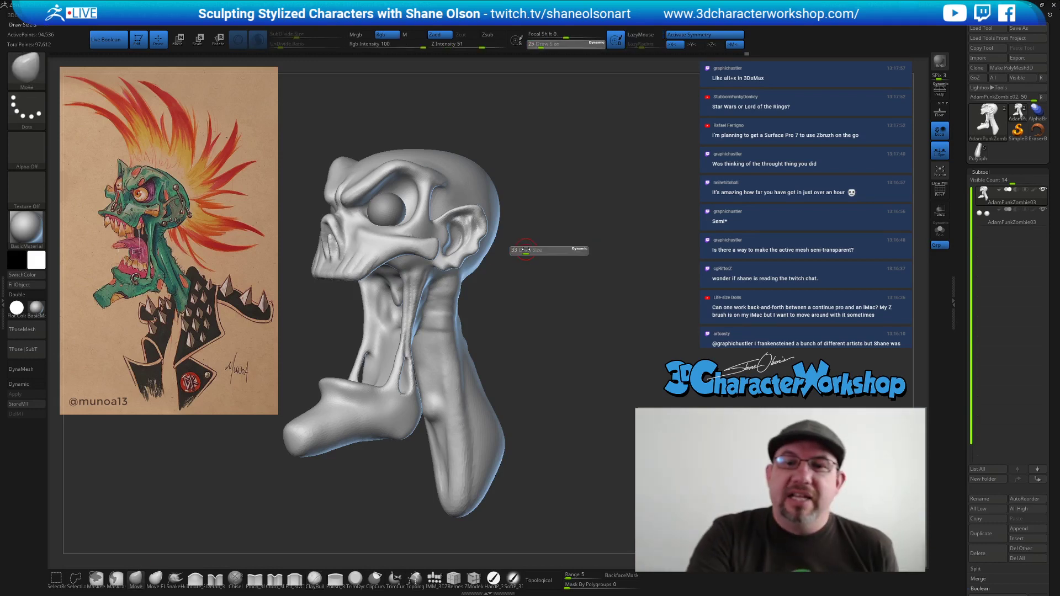
left_click_drag(535, 250, 529, 249)
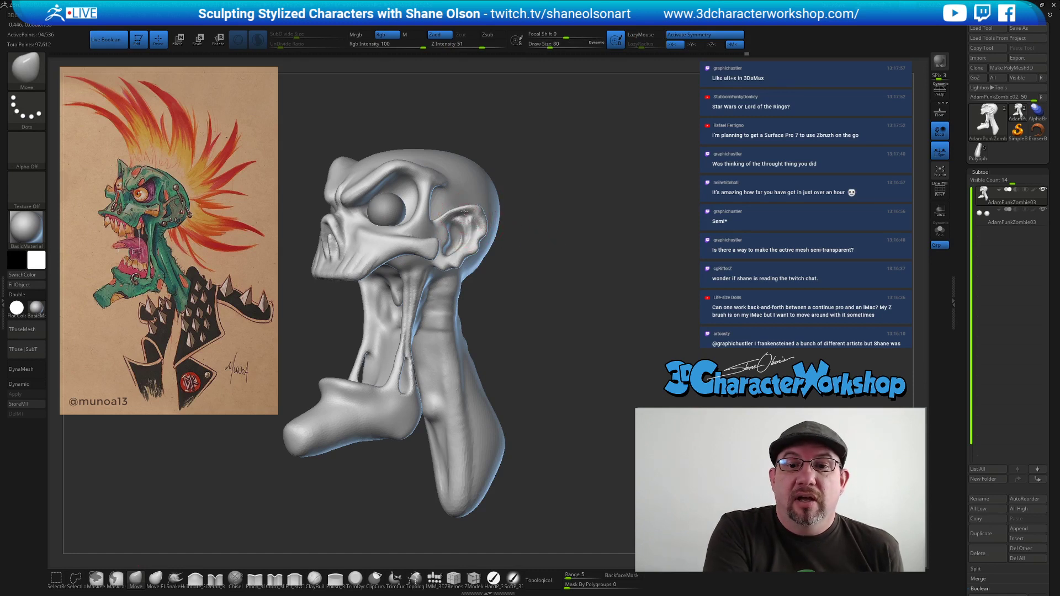
key("s")
left_click_drag(464, 220, 446, 214)
key("s")
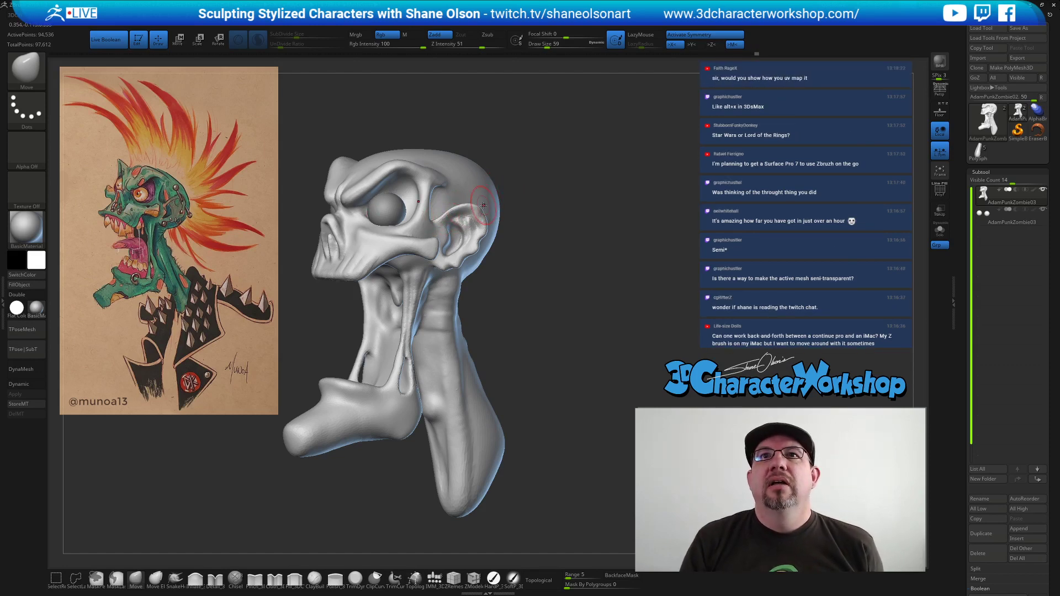
mouse_move(573, 325)
left_mouse_down()
mouse_move(558, 320)
mouse_move(575, 295)
left_mouse_up()
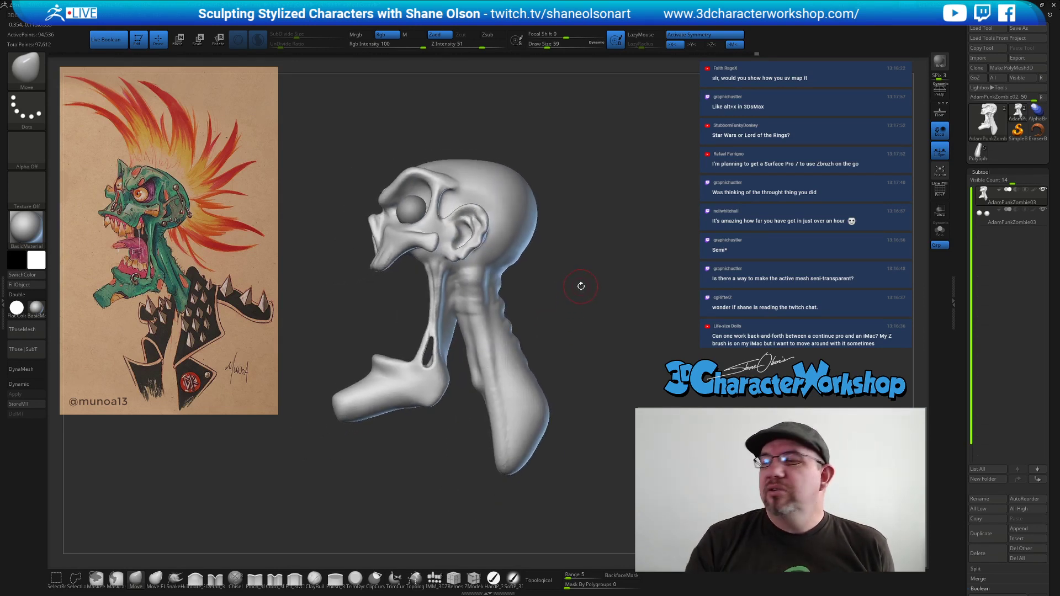
mouse_move(615, 244)
left_mouse_down()
mouse_move(629, 259)
mouse_move(602, 255)
left_mouse_up()
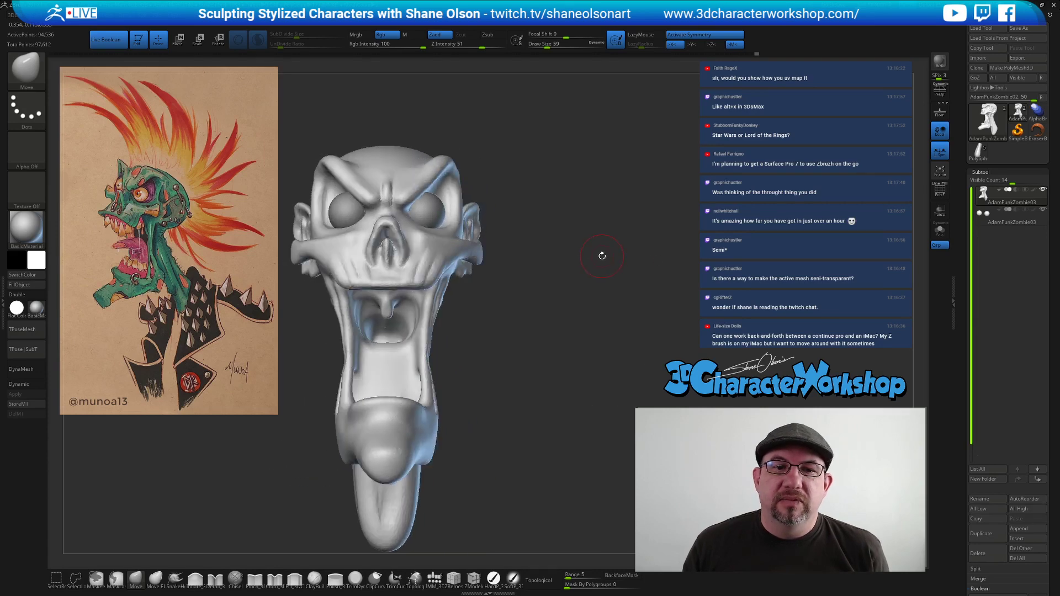
key("s")
left_click_drag(536, 281, 543, 283)
key("s")
left_click_drag(469, 272, 498, 271)
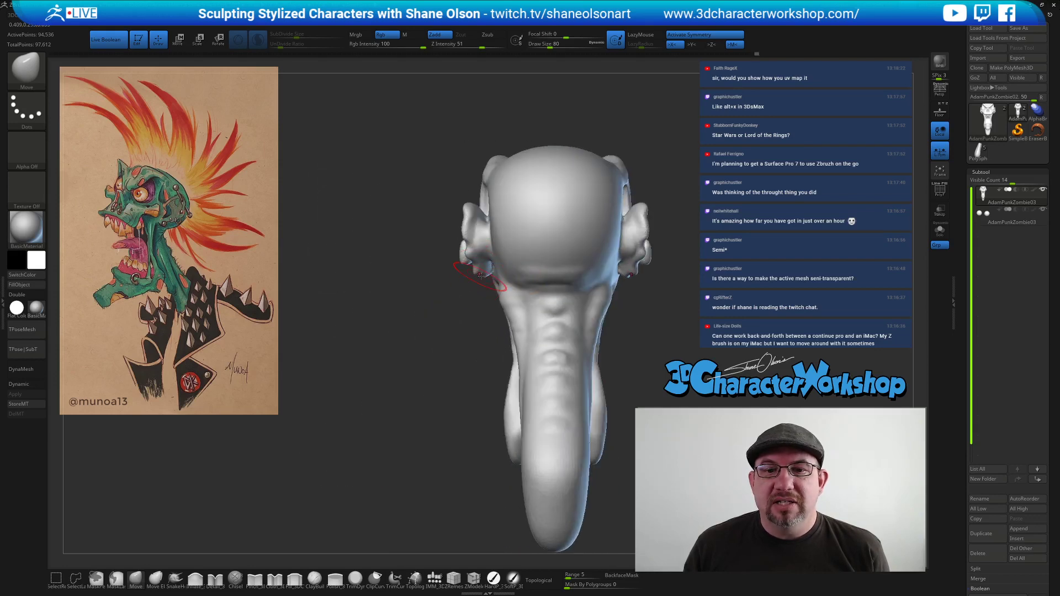
mouse_move(426, 334)
left_mouse_down()
mouse_move(440, 331)
mouse_move(418, 342)
mouse_move(606, 293)
left_mouse_up()
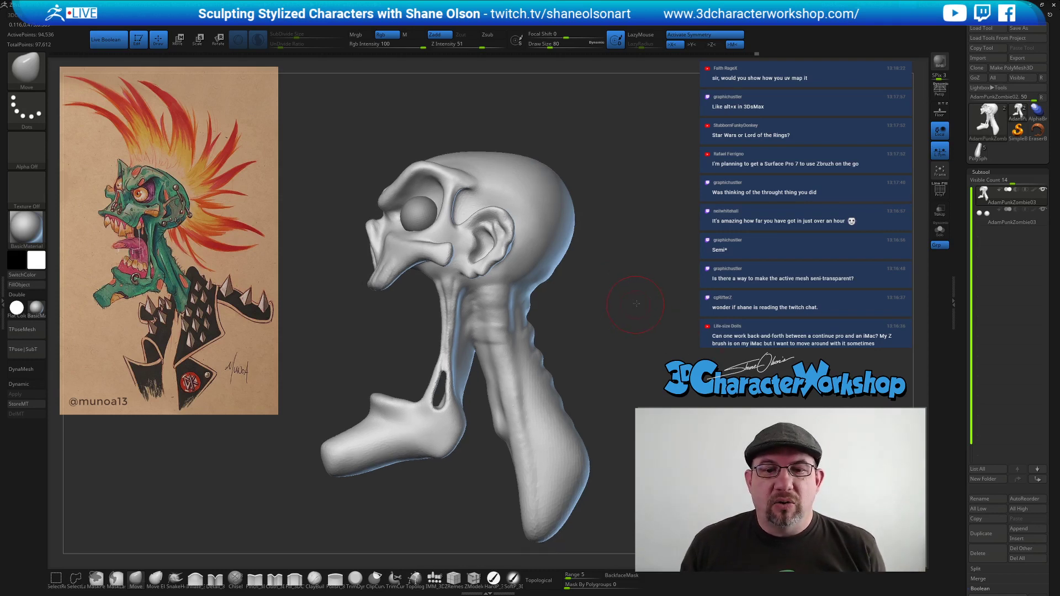
left_click_drag(631, 303, 620, 311)
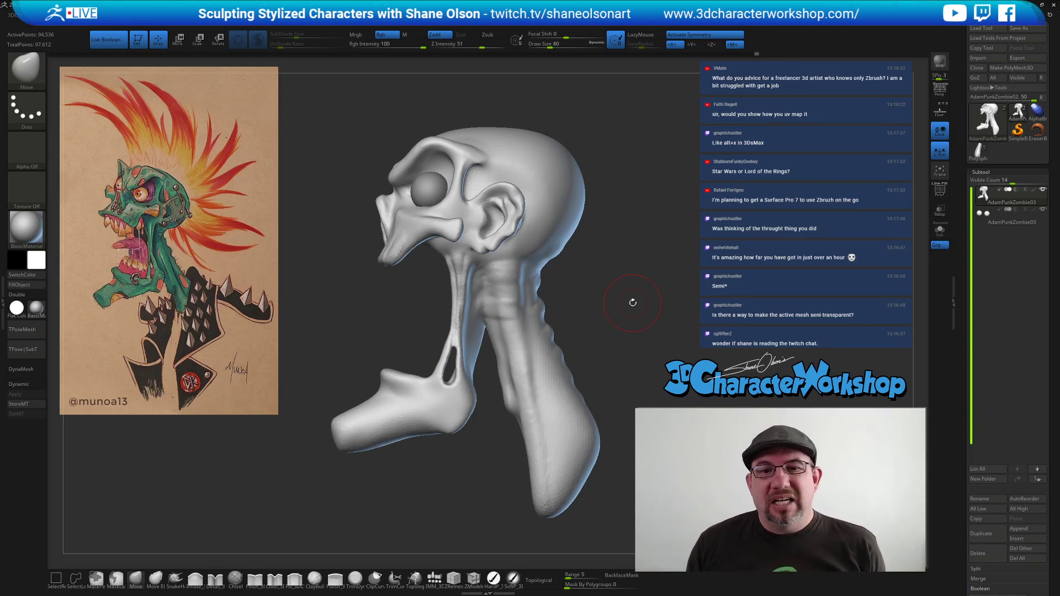
left_click_drag(662, 292, 693, 283)
left_click_drag(663, 222, 652, 233)
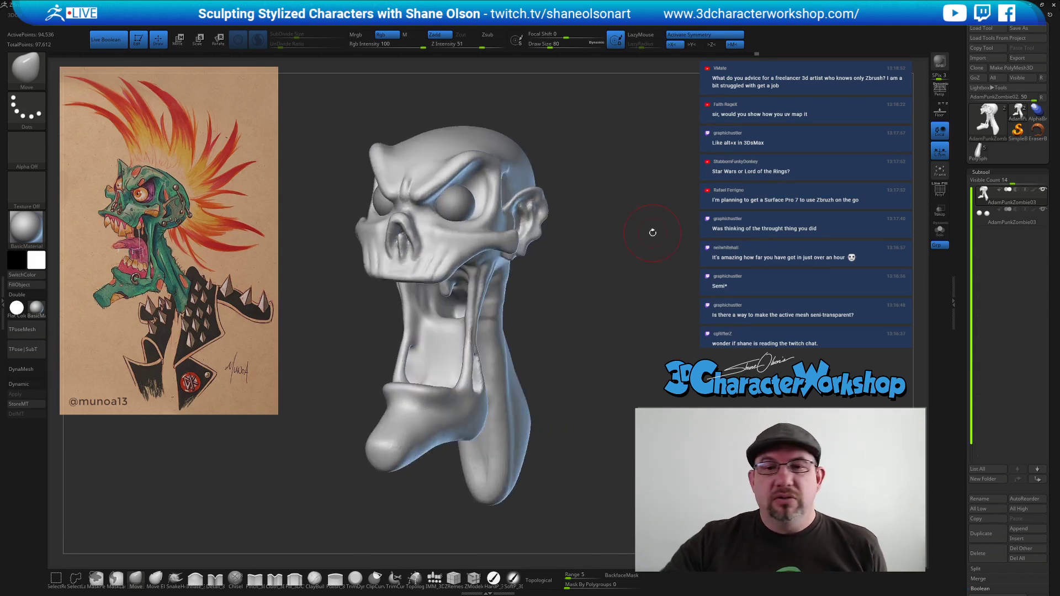
Swell the brow ridge above the eye with the Inflate brush, starting at draw size 68.
mouse_move(598, 207)
left_mouse_down("alt")
mouse_move(609, 335)
mouse_move(626, 334)
mouse_move(615, 333)
left_mouse_up("alt")
key("s")
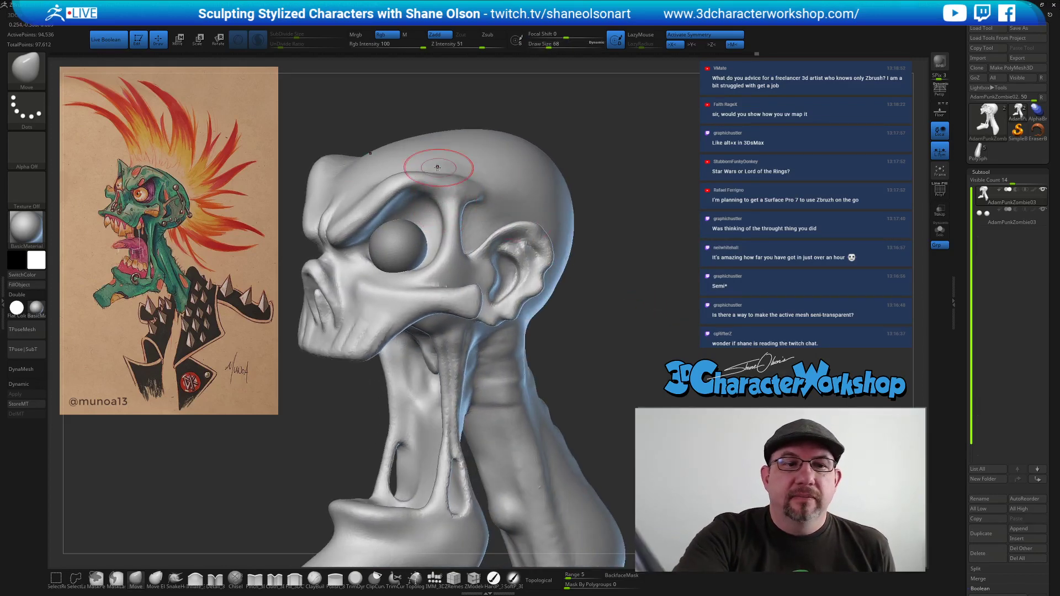
left_click(195, 579)
left_click_drag(308, 388, 307, 421, "alt")
left_click_drag(618, 265, 613, 259)
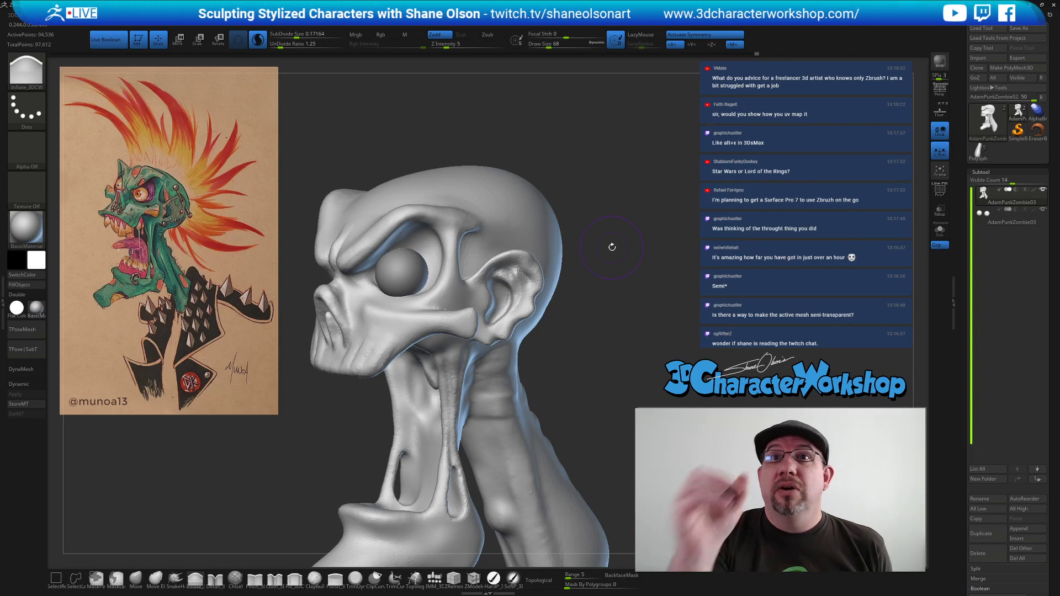
mouse_move(604, 283)
left_mouse_down()
mouse_move(598, 291)
mouse_move(610, 288)
left_mouse_up()
left_click_drag(401, 212, 410, 204)
right_click_drag(435, 188, 469, 213)
left_click_drag(423, 218, 410, 218)
Swell the brow ridge and the forehead just above it with the Inflate brush at draw size 56.
right_click_drag(469, 223, 489, 200)
mouse_move(434, 200)
left_mouse_down()
mouse_move(374, 230)
mouse_move(391, 220)
left_mouse_up()
right_click_drag(545, 276, 496, 247)
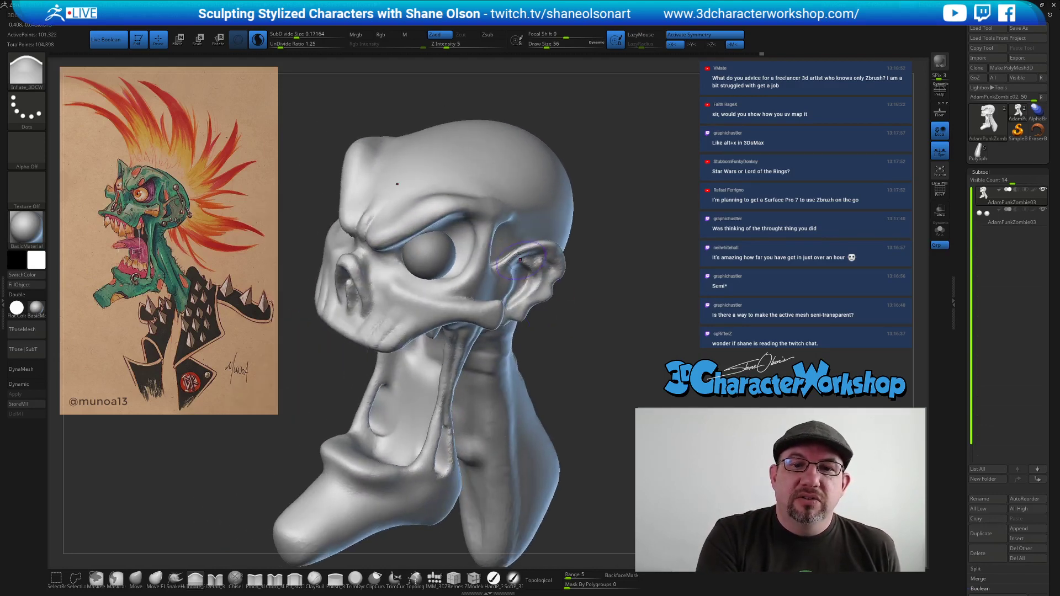
right_click_drag(457, 181, 425, 191)
left_click_drag(457, 192, 451, 185)
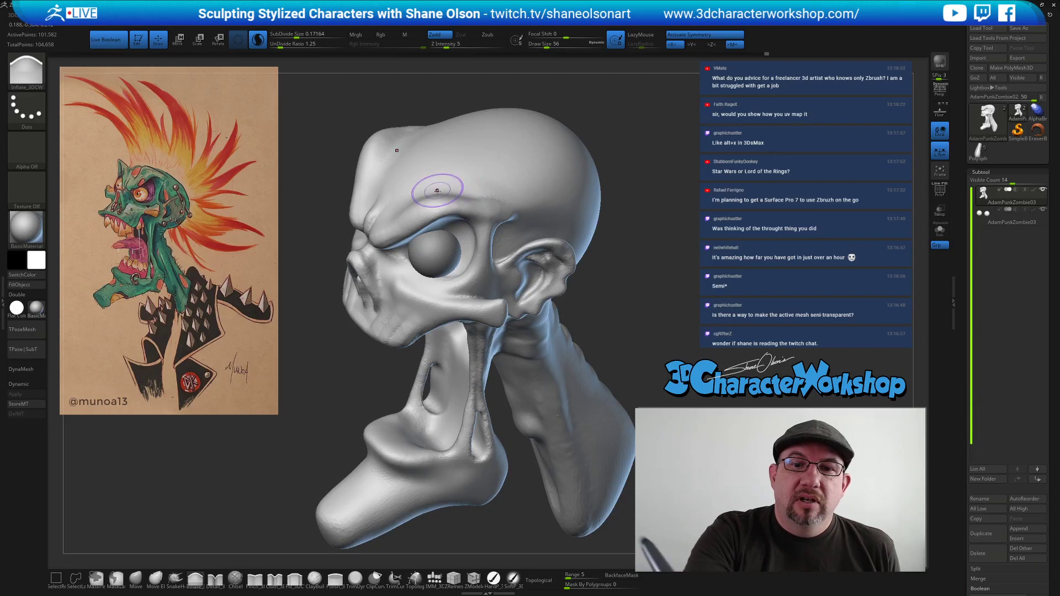
right_click_drag(438, 189, 433, 165)
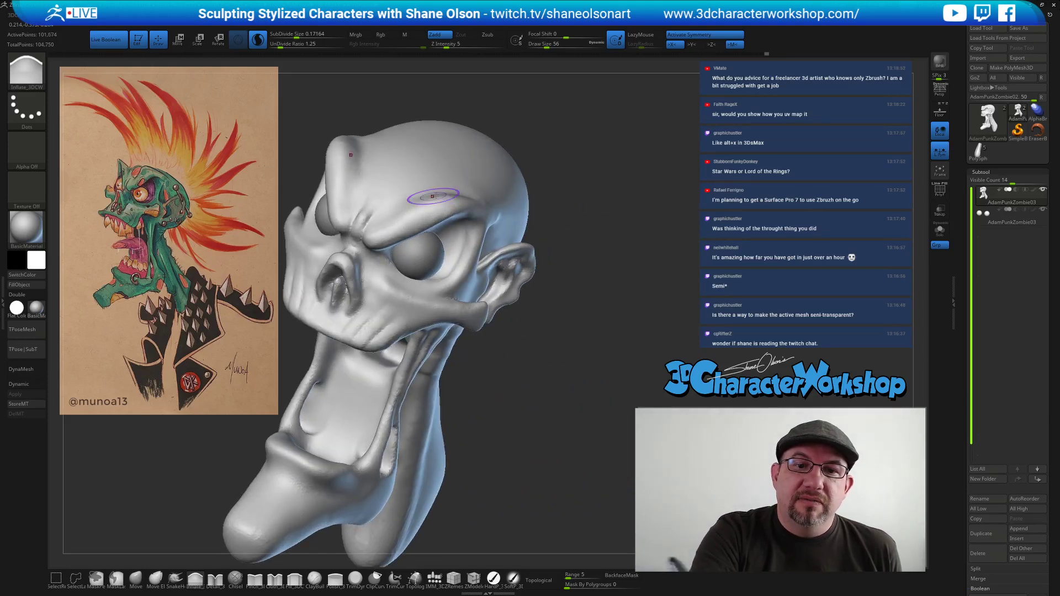
mouse_move(423, 202)
right_mouse_down()
mouse_move(449, 190)
mouse_move(462, 227)
mouse_move(403, 243)
mouse_move(439, 217)
mouse_move(589, 372)
right_mouse_up()
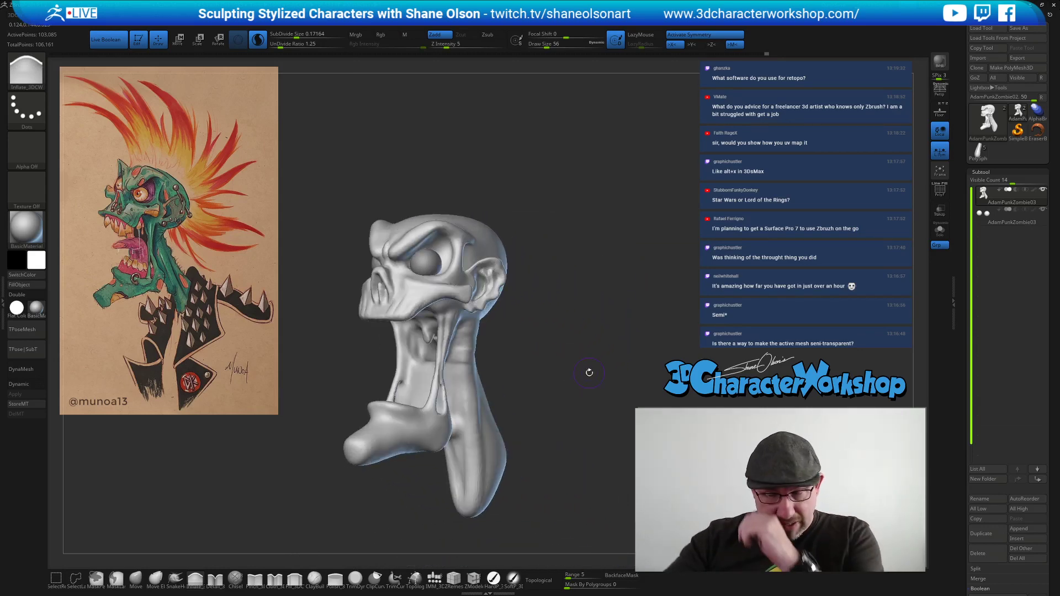
left_click_drag(582, 365, 590, 365)
Check the jaw, mouth and neck from the front and side with the Move brush set to draw size 46.
key("s")
left_click_drag(559, 332, 562, 334)
mouse_move(562, 333)
right_mouse_down("ctrl")
mouse_move(554, 403)
mouse_move(572, 373)
mouse_move(568, 382)
right_mouse_up("ctrl")
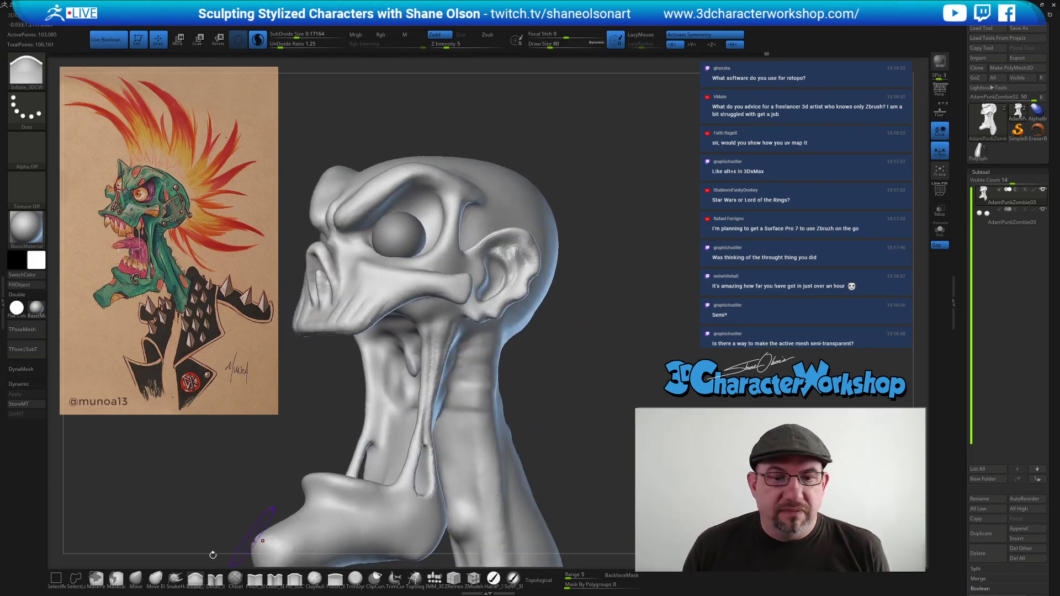
left_click(135, 578)
key("s")
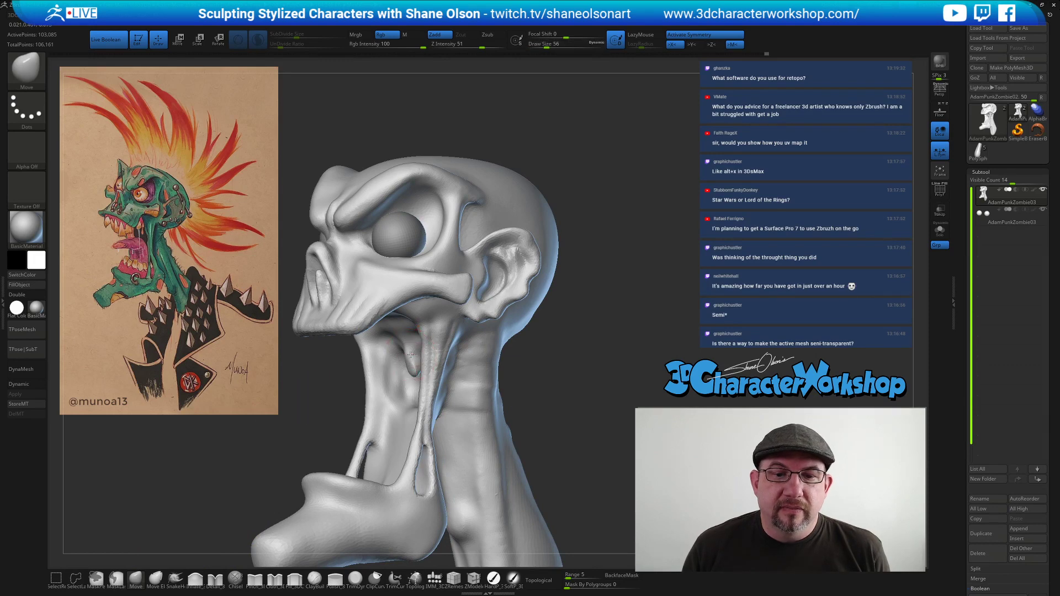
type("s")
type("46")
key("Return")
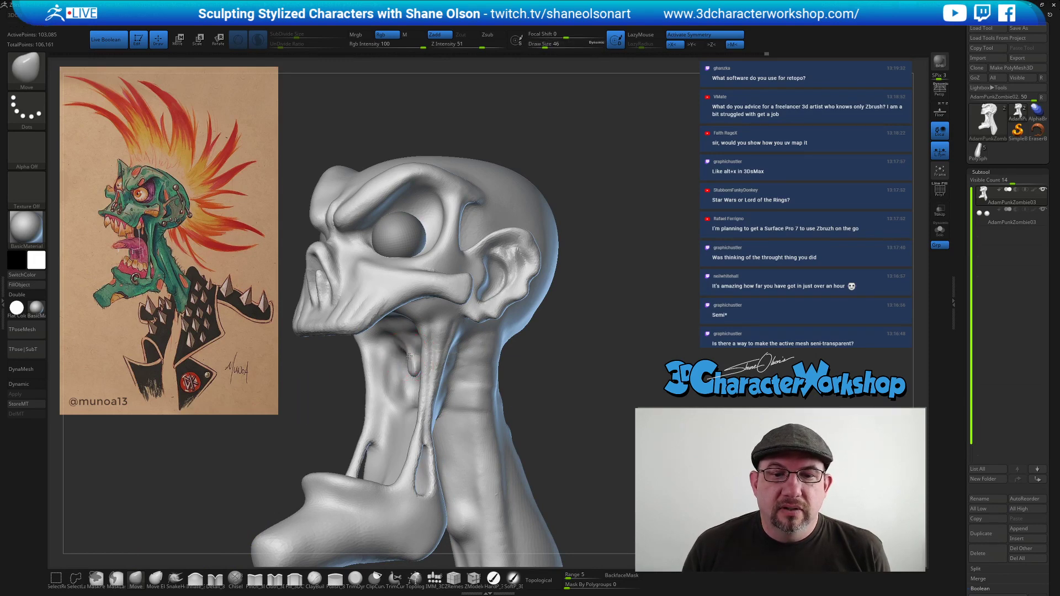
mouse_move(567, 365)
left_mouse_down()
mouse_move(607, 369)
mouse_move(576, 362)
mouse_move(565, 338)
mouse_move(552, 354)
mouse_move(569, 380)
mouse_move(558, 390)
mouse_move(572, 372)
left_mouse_up()
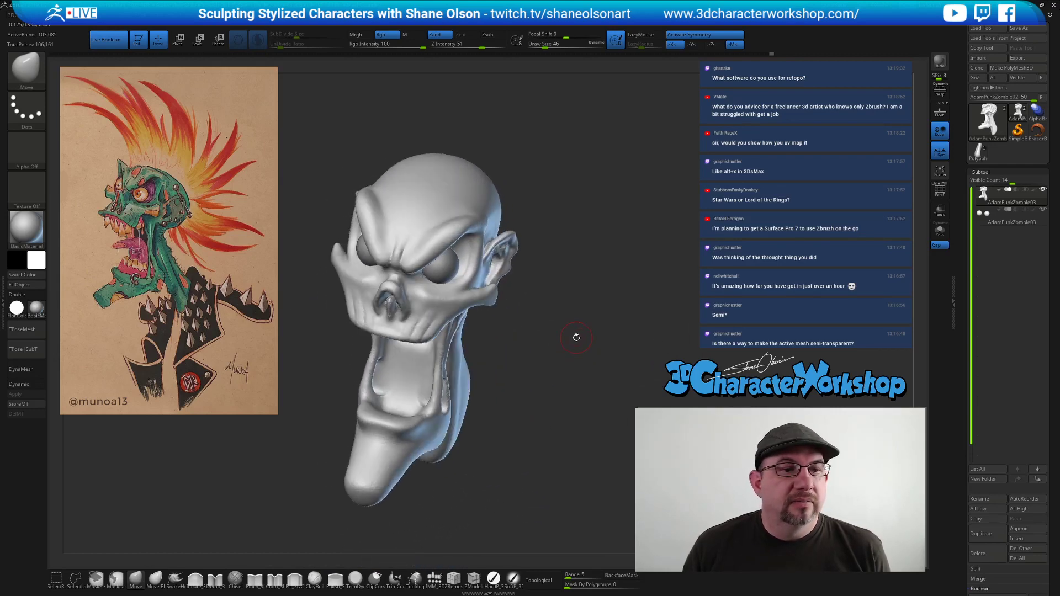
left_click_drag(485, 420, 425, 384)
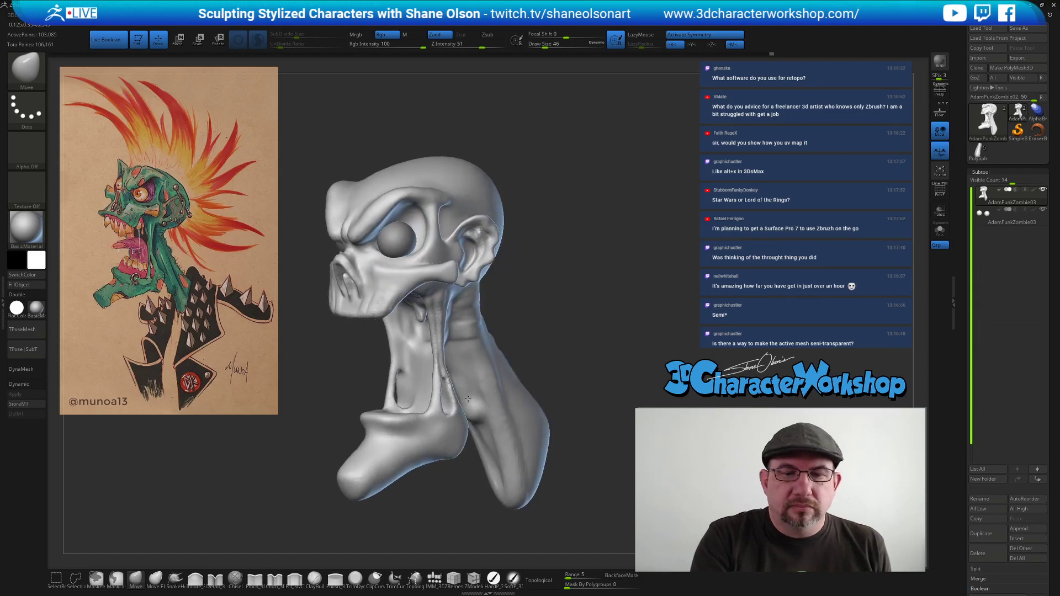
left_click_drag(566, 317, 563, 327)
left_click_drag(563, 327, 572, 315, "alt")
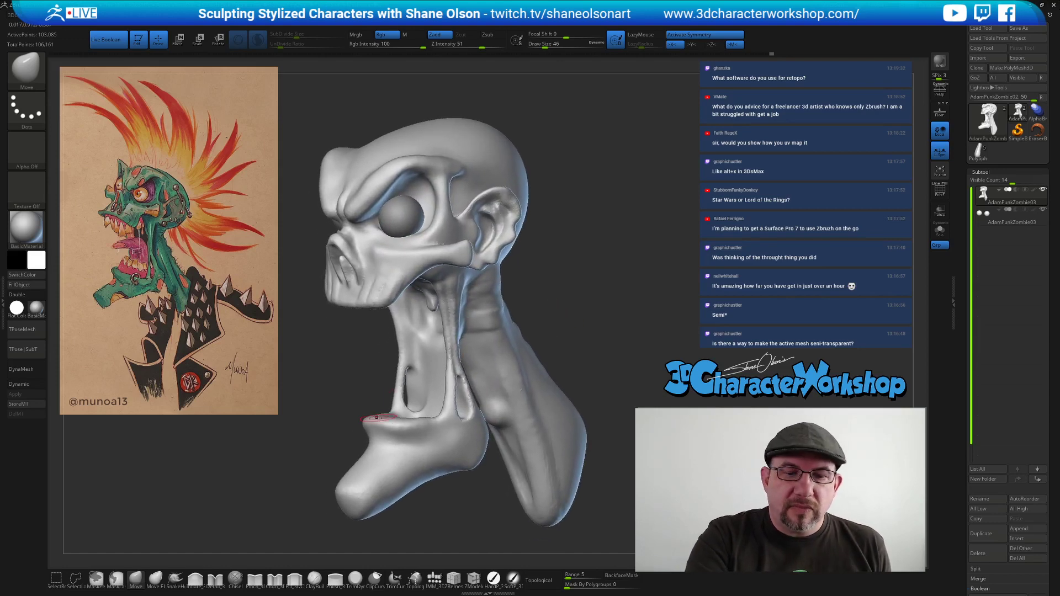
Swell the rim of the lower lip with the Inflate brush at draw size 56.
left_click(196, 578)
key("]")
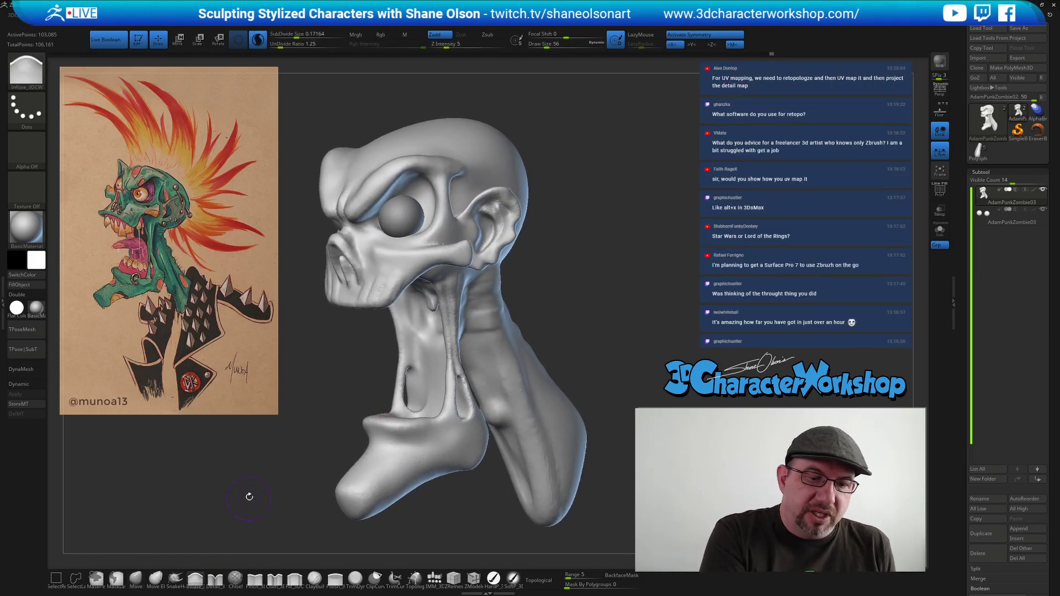
left_click_drag(390, 433, 384, 426)
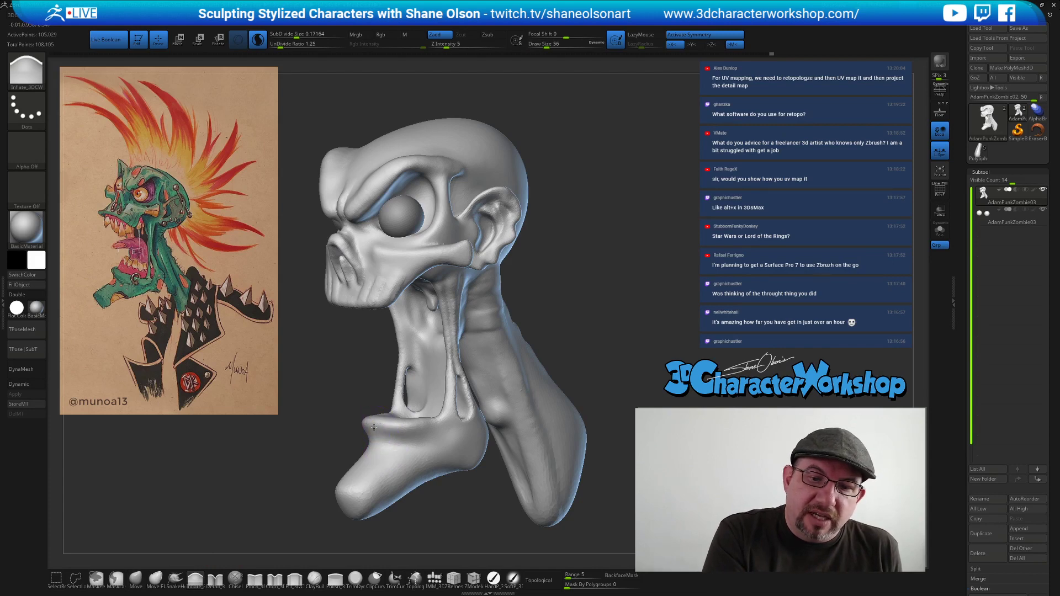
left_click_drag(309, 436, 375, 427)
Thicken the side of the lower lip toward the mouth corner with the Inflate brush at draw sizes 35 and 31.
key("s")
left_click_drag(331, 436, 270, 436)
mouse_move(379, 426)
left_mouse_down()
mouse_move(406, 427)
mouse_move(383, 388)
mouse_move(389, 420)
mouse_move(413, 434)
mouse_move(431, 422)
left_mouse_up()
mouse_move(378, 386)
left_mouse_down()
mouse_move(426, 429)
mouse_move(416, 424)
left_mouse_up()
key("s")
key("s")
key("s")
key("bracketright")
key("bracketright")
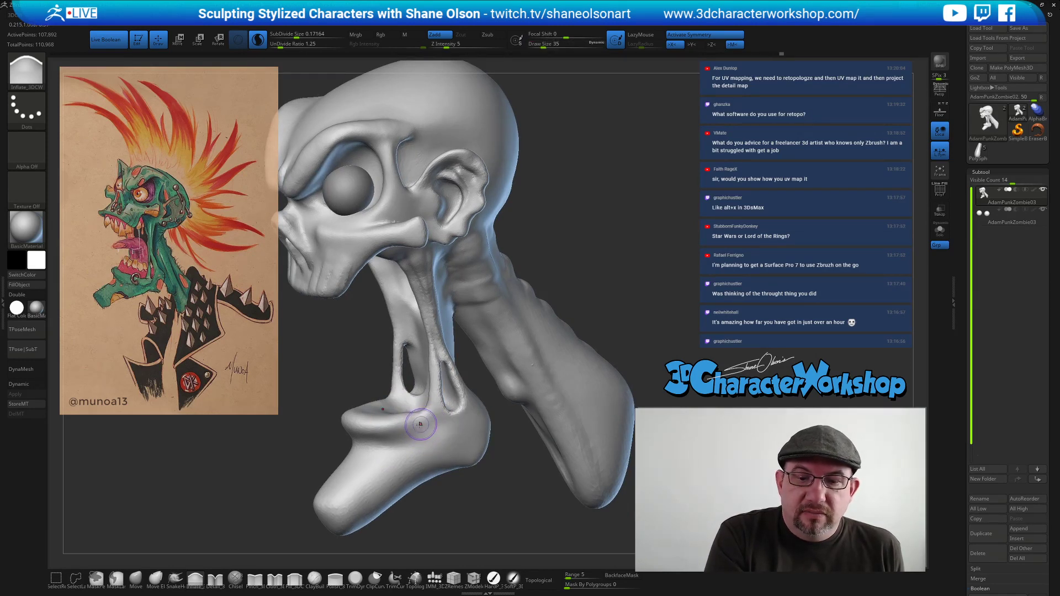
key("bracketleft")
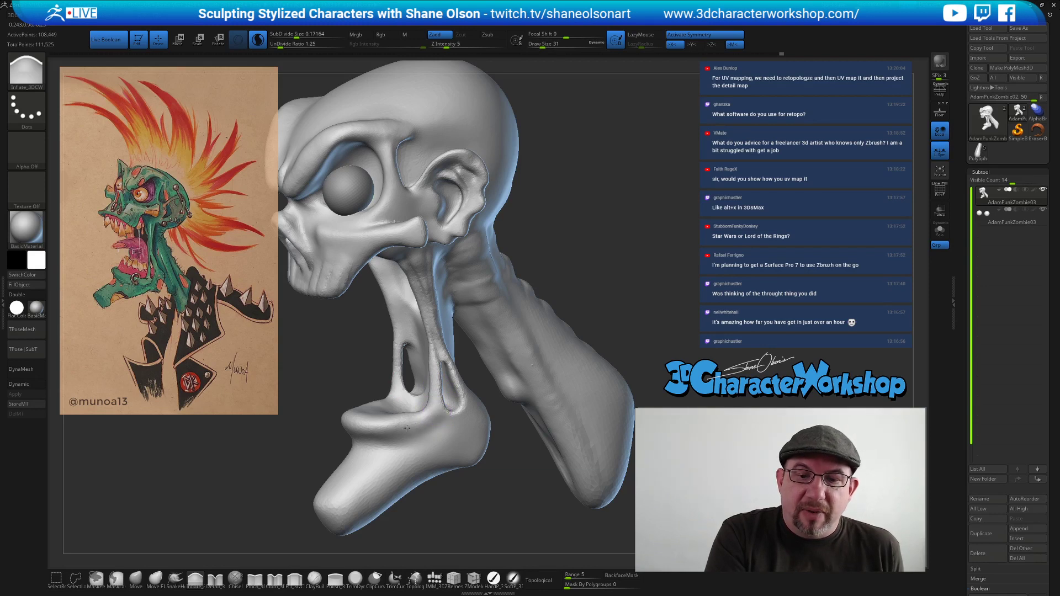
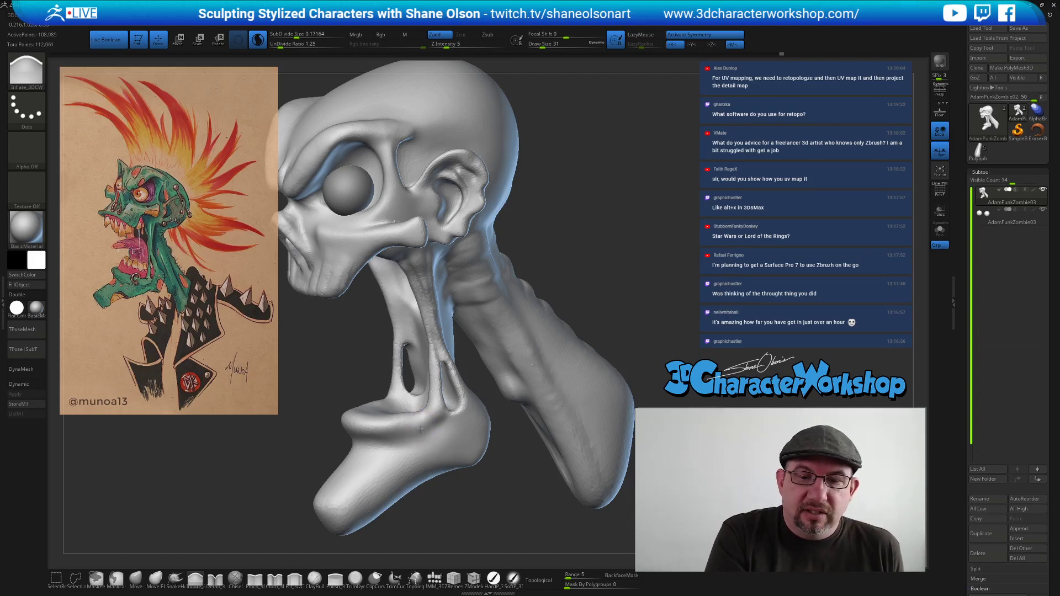
Sharpen the crease beneath the lower lip with the Detail brush at draw size 31.
right_click_drag(416, 422, 425, 421)
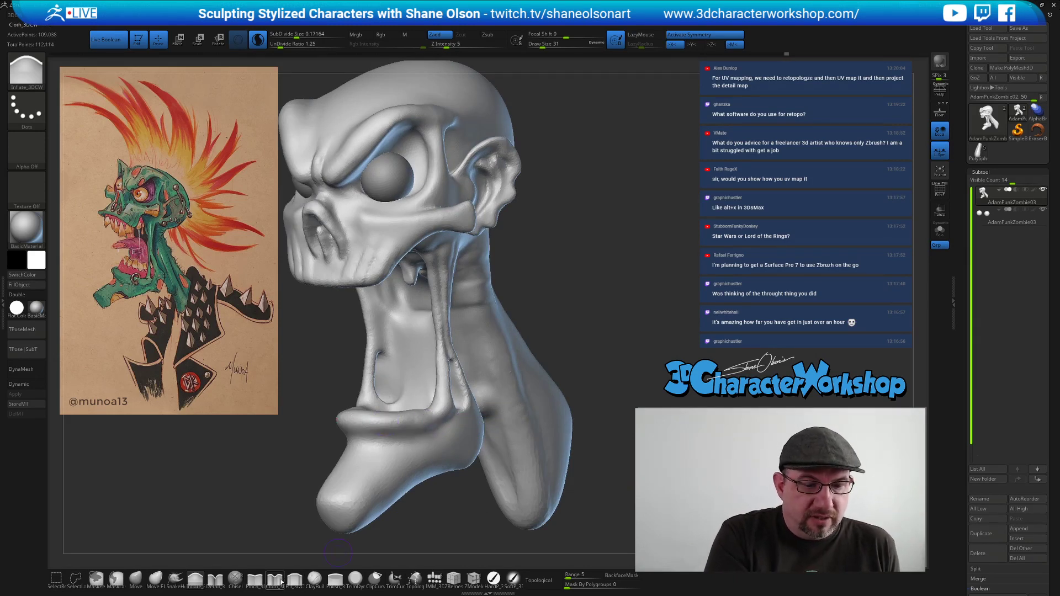
left_click(215, 580)
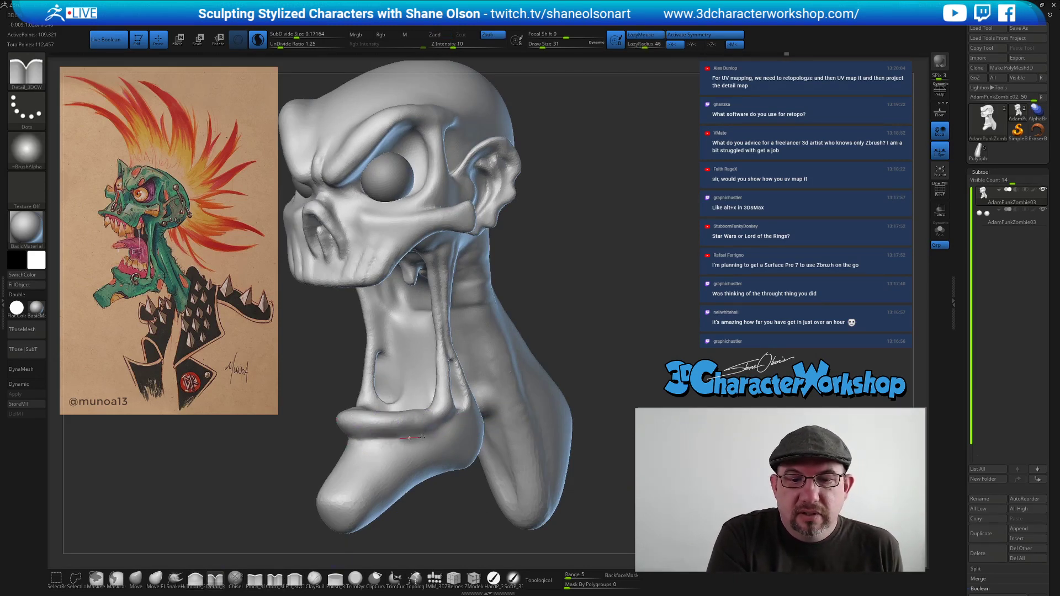
right_click_drag(484, 422, 458, 447)
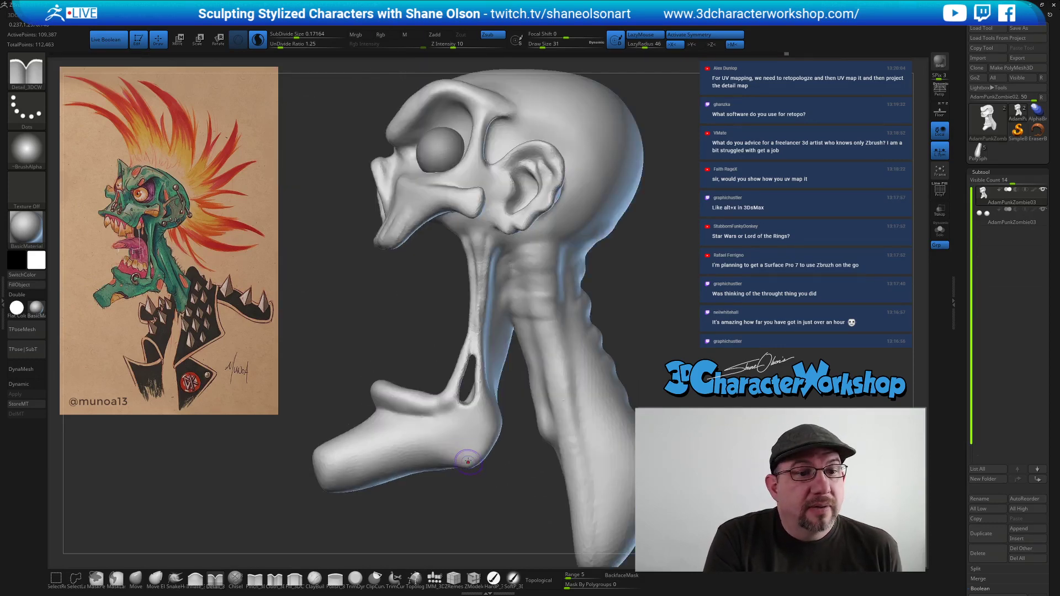
mouse_move(462, 483)
right_mouse_down()
mouse_move(467, 502)
mouse_move(438, 333)
right_mouse_up()
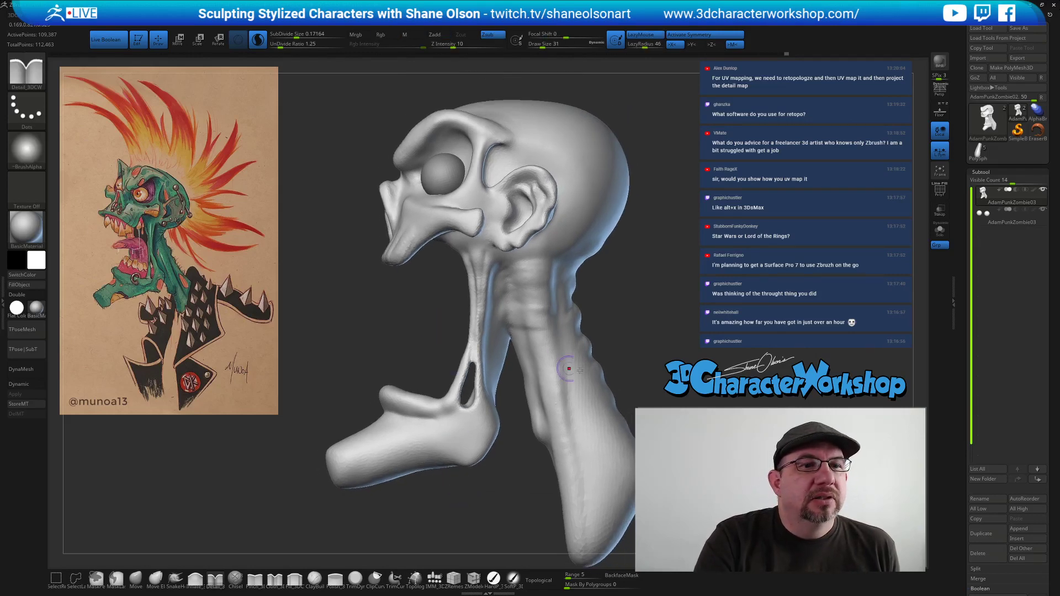
right_click_drag(697, 314, 681, 267)
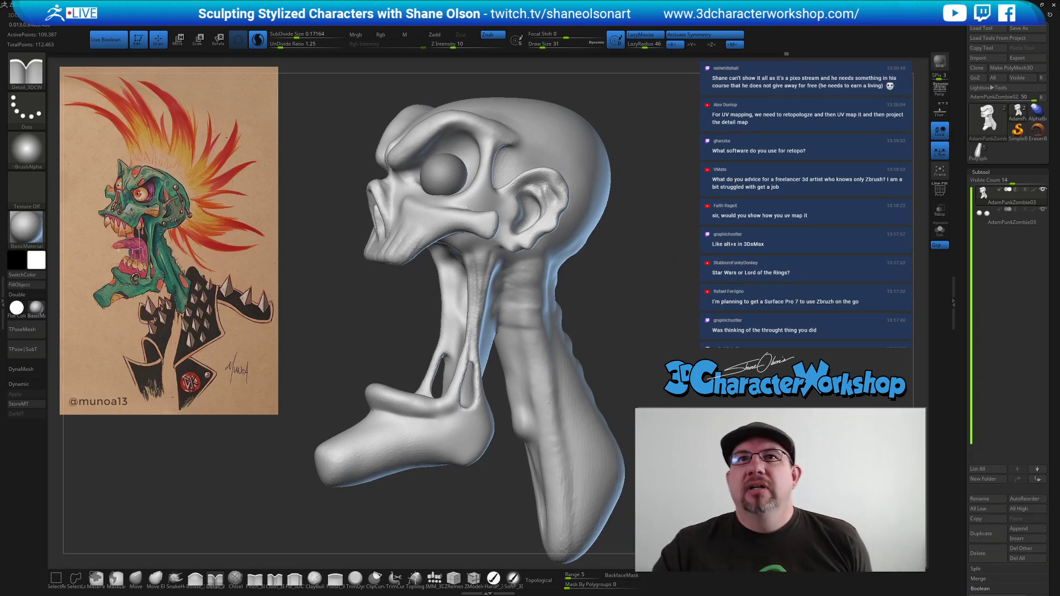
Smooth the surface of the neck at draw size 77.
mouse_move(675, 264)
right_mouse_down()
mouse_move(640, 258)
mouse_move(634, 274)
mouse_move(645, 262)
right_mouse_up()
key("s")
key("s")
left_click_drag(645, 262, 641, 260)
right_click_drag(642, 273, 563, 284)
key("shift")
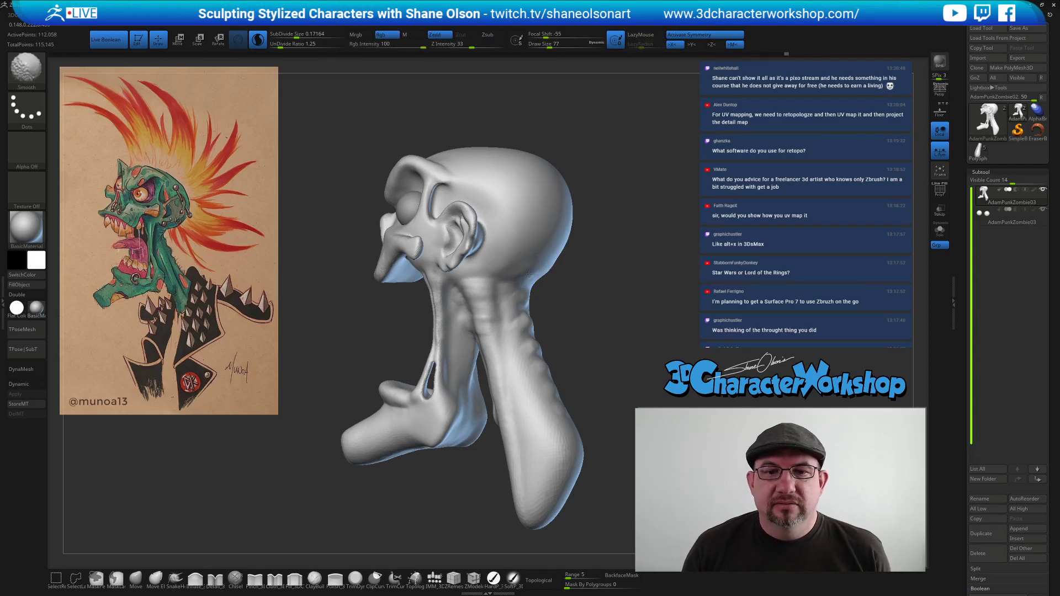
right_click_drag(634, 307, 647, 307)
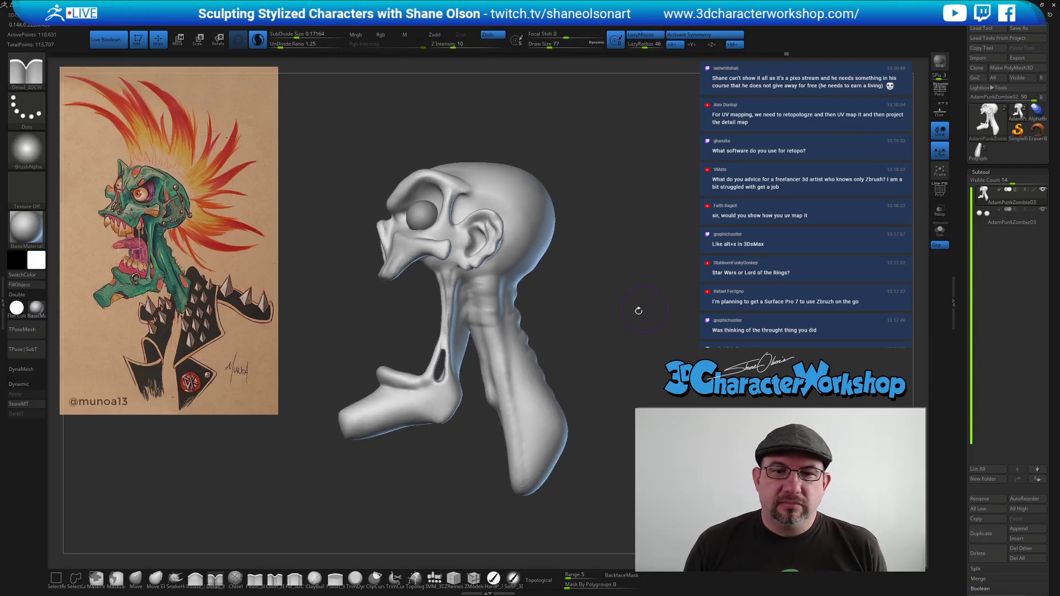
Insert a QuadSphere-2 mesh on the center line just beneath the upper jaw.
mouse_move(623, 272)
right_mouse_down()
mouse_move(643, 268)
mouse_move(640, 259)
right_mouse_up()
mouse_move(647, 269)
left_mouse_down("alt")
mouse_move(623, 300)
mouse_move(595, 300)
left_mouse_up("alt")
left_click(433, 584)
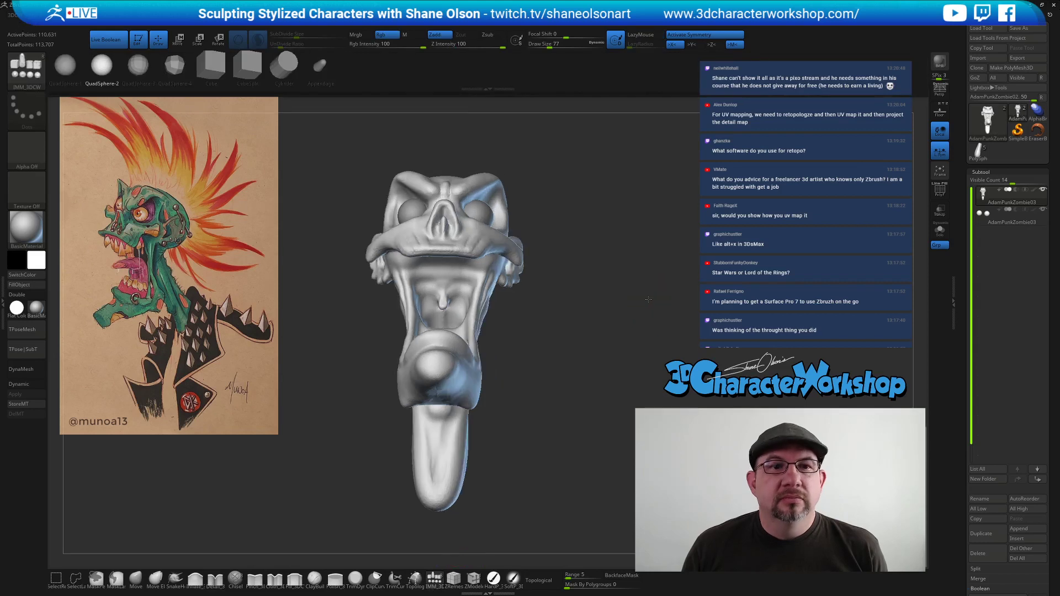
left_click_drag(622, 240, 651, 237)
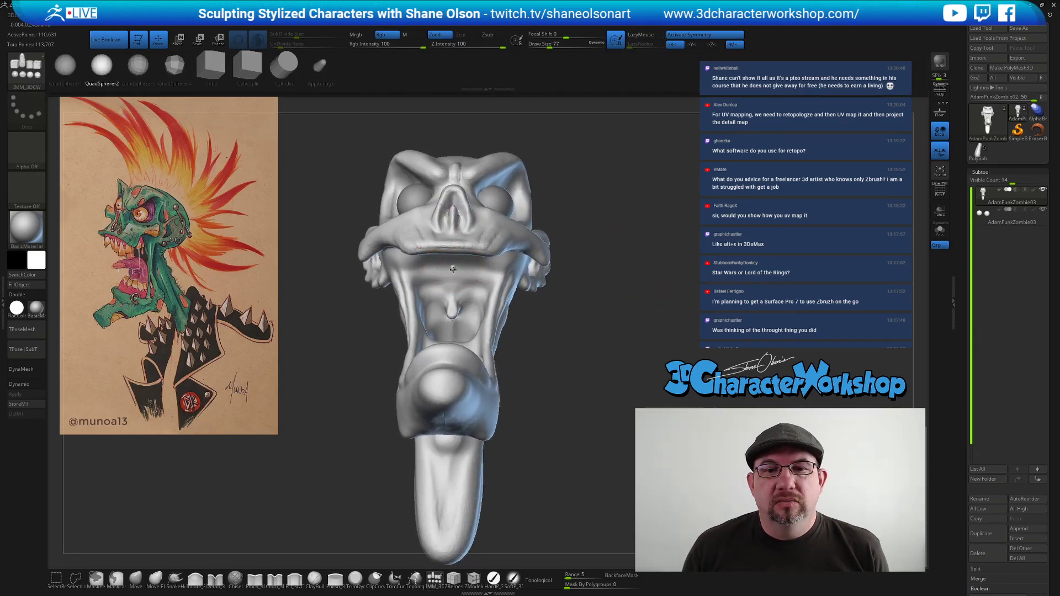
left_click_drag(453, 274, 478, 284)
mouse_move(629, 299)
left_mouse_down()
mouse_move(601, 304)
mouse_move(635, 294)
left_mouse_up()
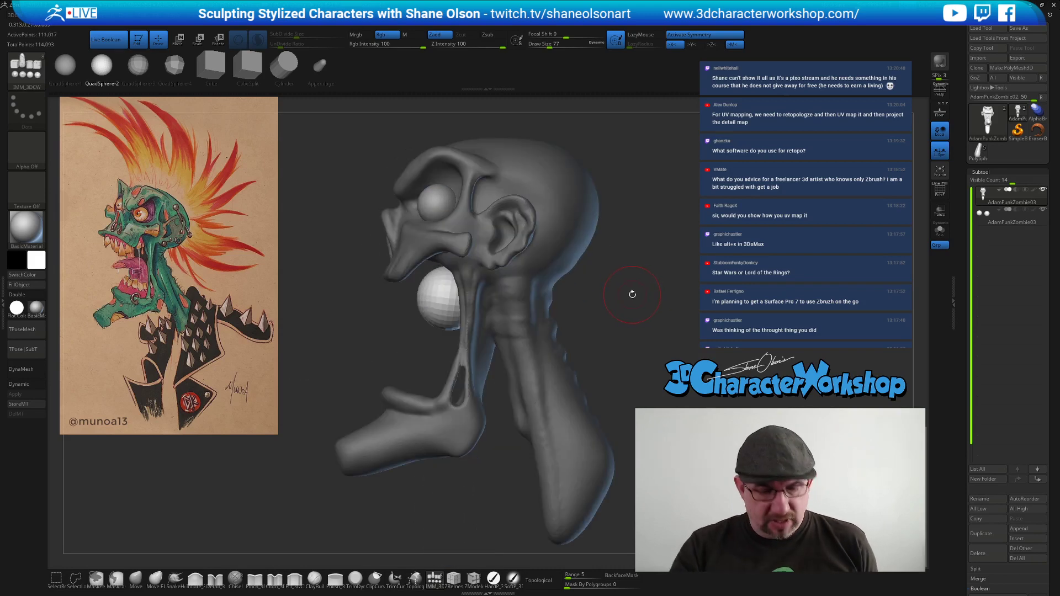
Split the unmasked sphere into its own subtool and make that subtool active.
key("space")
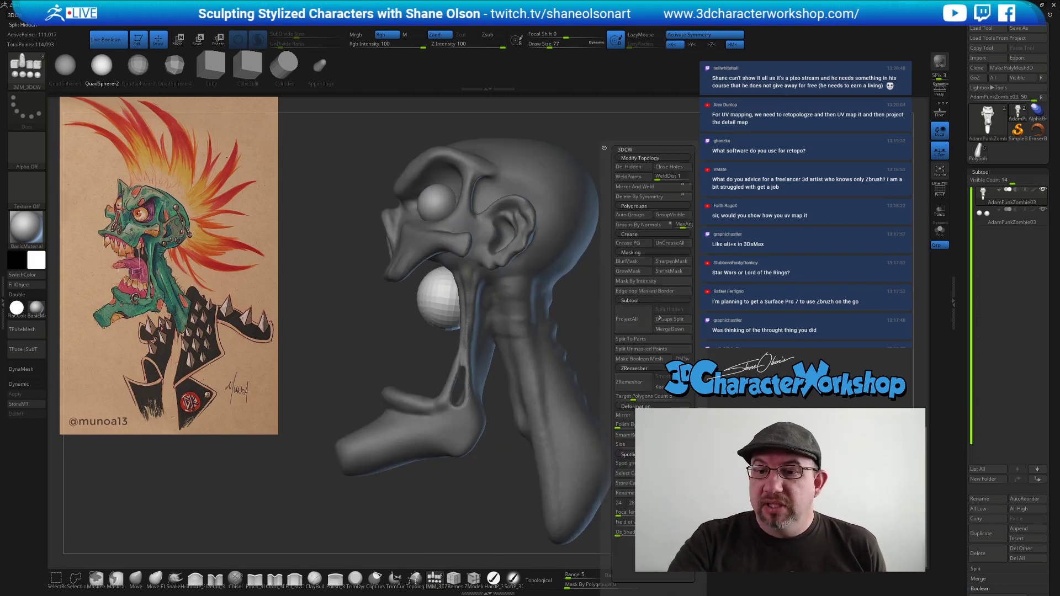
left_click(665, 351)
key("Down")
left_click_drag(629, 303, 614, 343, "alt")
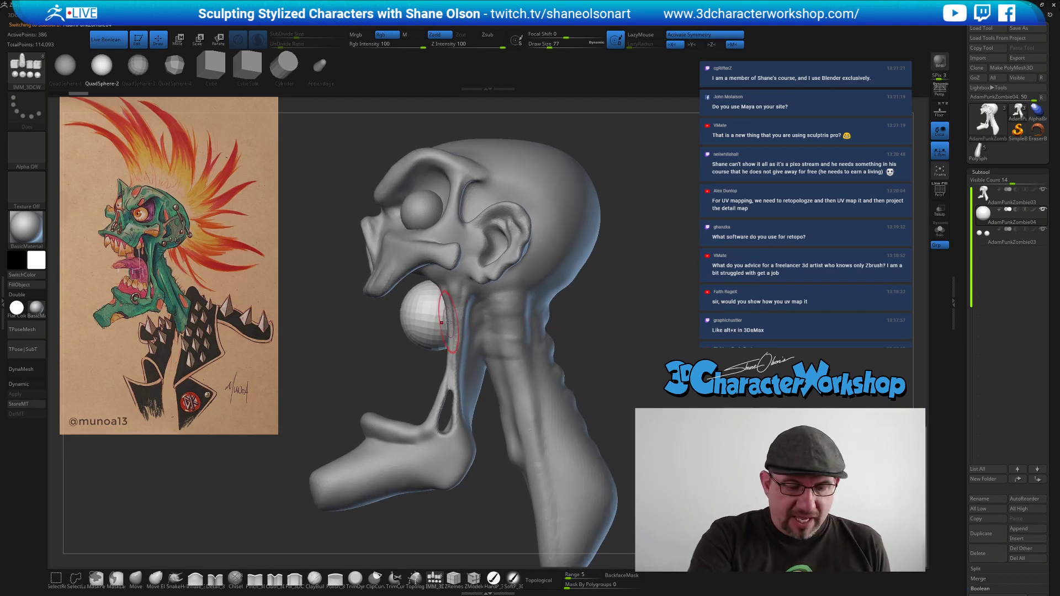
Move the sphere up into the upper jaw with the gizmo and scale it into a wide ellipsoid.
key("w")
left_click_drag(433, 330, 436, 306)
left_click_drag(393, 251, 374, 241)
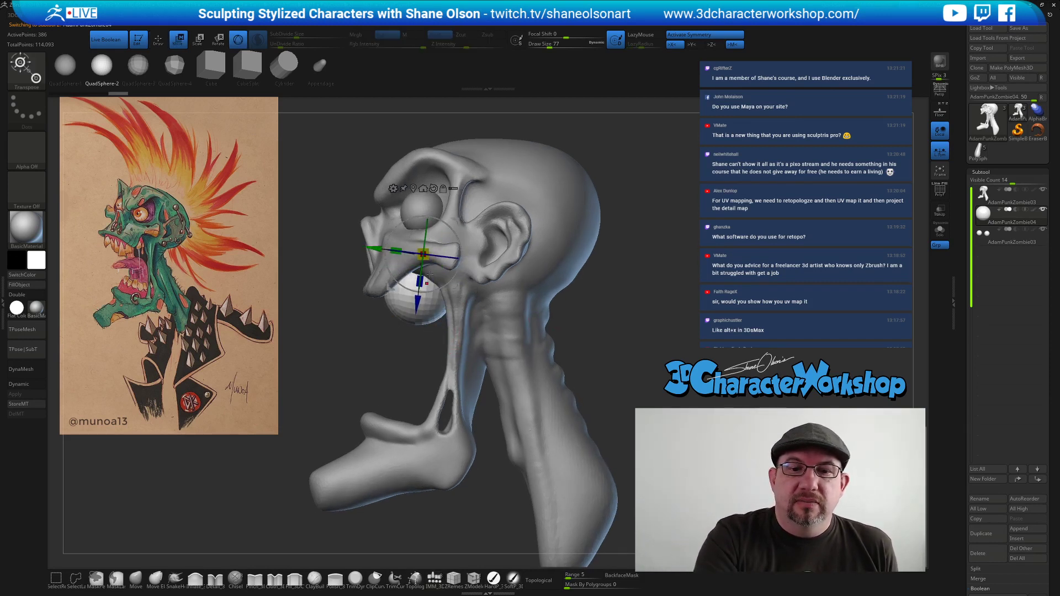
left_click_drag(419, 283, 481, 270)
left_click_drag(434, 208, 399, 259)
left_click_drag(463, 266, 465, 266)
left_click_drag(649, 402, 614, 418)
Isolate the ellipsoid subtool and choose the Move brush for reshaping it.
left_click(939, 230)
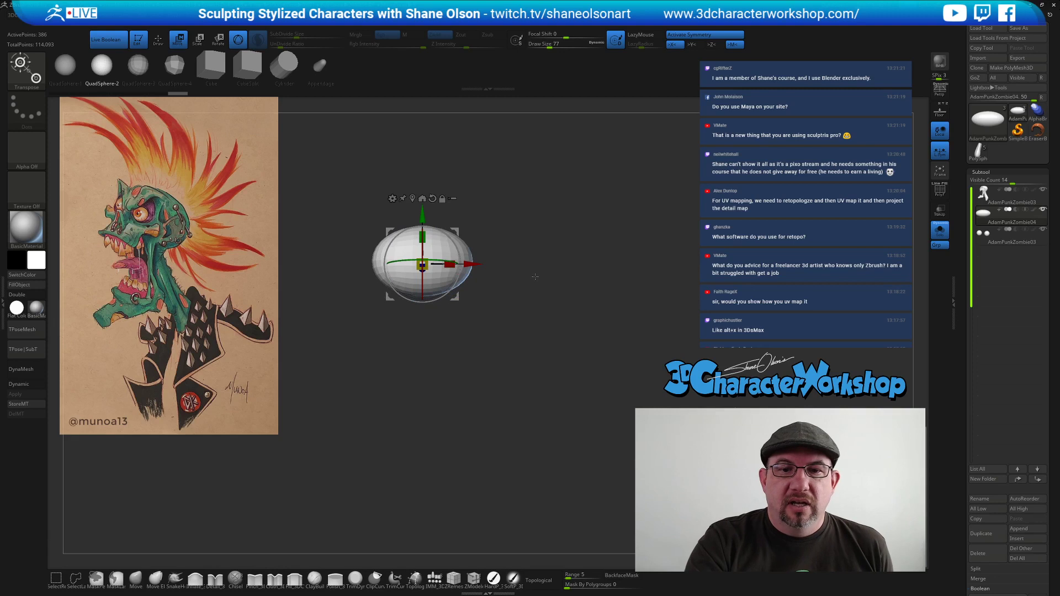
left_click_drag(537, 289, 544, 343, "alt")
left_click(136, 579)
Try to bend the ellipsoid into an arch with the Move brush at draw sizes 154 and 149.
key("s")
left_click_drag(425, 309, 426, 276)
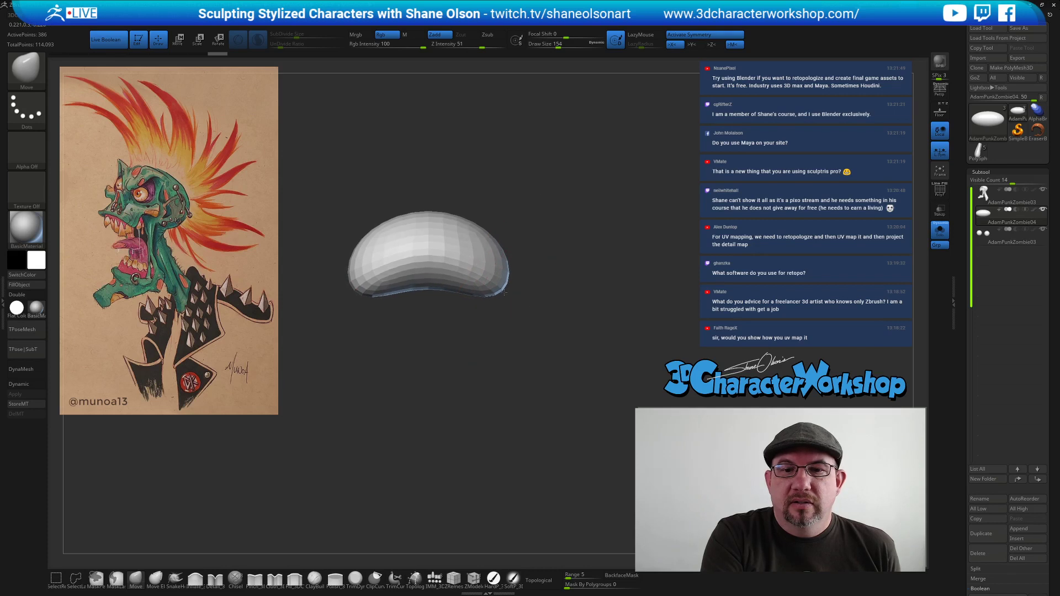
key("s")
left_click_drag(506, 307, 496, 314)
key("s")
left_click_drag(421, 305, 417, 265)
key("ctrl+z")
key("ctrl+z")
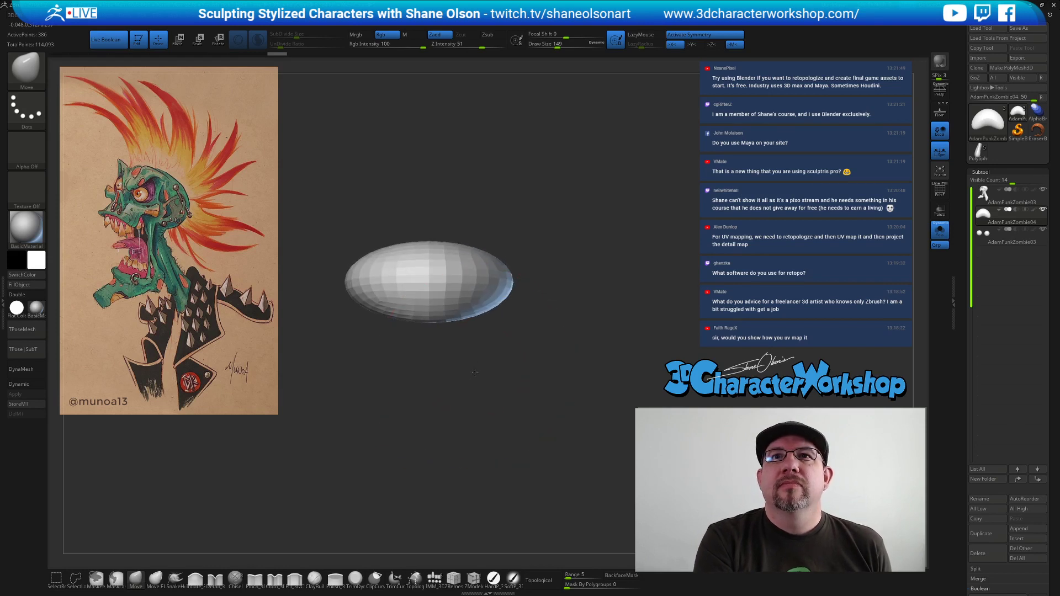
Bend the ellipsoid into a curved arch with the Move brush, starting at draw size 120.
left_click_drag(472, 377, 467, 387, "alt")
key("s")
left_click_drag(466, 250, 461, 251)
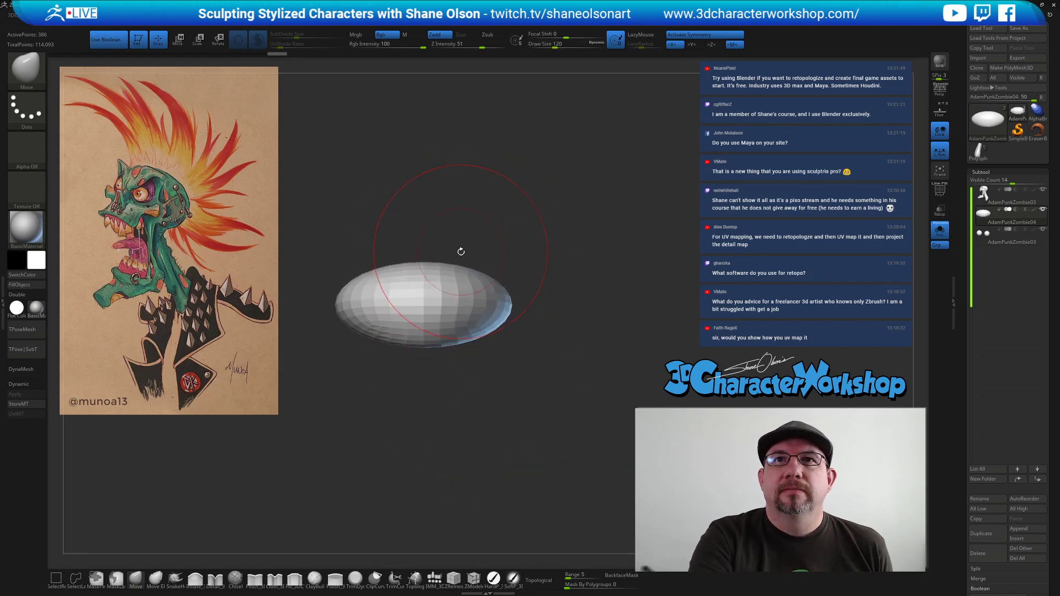
left_click_drag(395, 327, 394, 323)
key("s")
left_click_drag(443, 216, 452, 215)
left_click_drag(409, 260, 410, 272)
Refine the curve and thickness of the crescent-shaped piece with the Move brush at draw size 112.
mouse_move(556, 353)
left_mouse_down()
mouse_move(471, 333)
mouse_move(490, 383)
mouse_move(480, 386)
mouse_move(474, 356)
mouse_move(517, 305)
left_mouse_up()
key("s")
mouse_move(488, 344)
left_mouse_down()
mouse_move(480, 338)
mouse_move(517, 331)
mouse_move(451, 310)
mouse_move(444, 320)
left_mouse_up()
key("s")
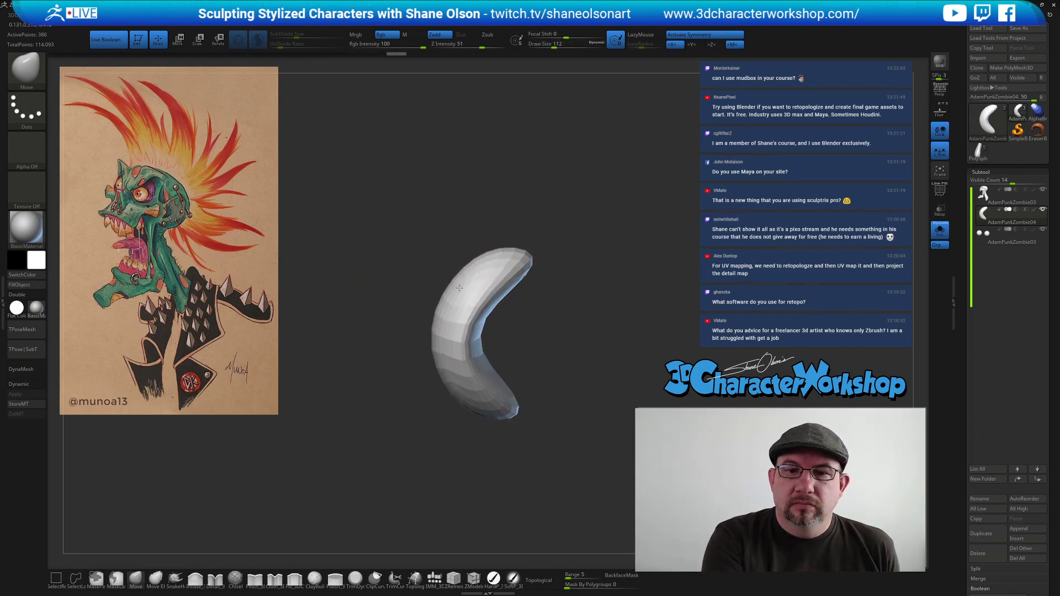
left_click_drag(472, 282, 511, 269)
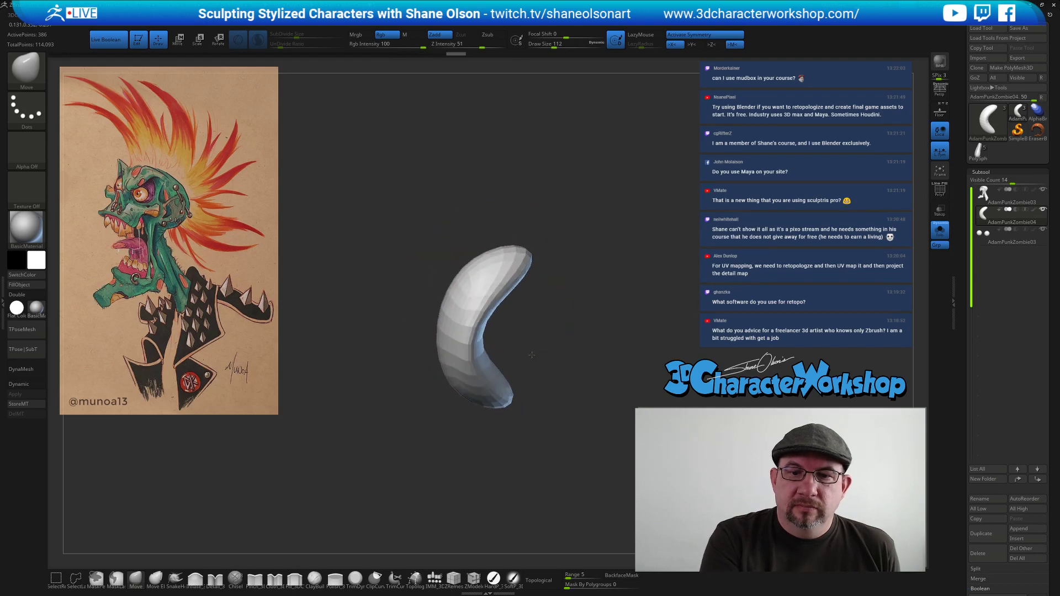
left_click_drag(526, 348, 521, 353)
Choose the Inflate brush with Sculptris Pro active and smooth the faceted surface of the crescent-shaped piece into a rounded form.
left_click(197, 580)
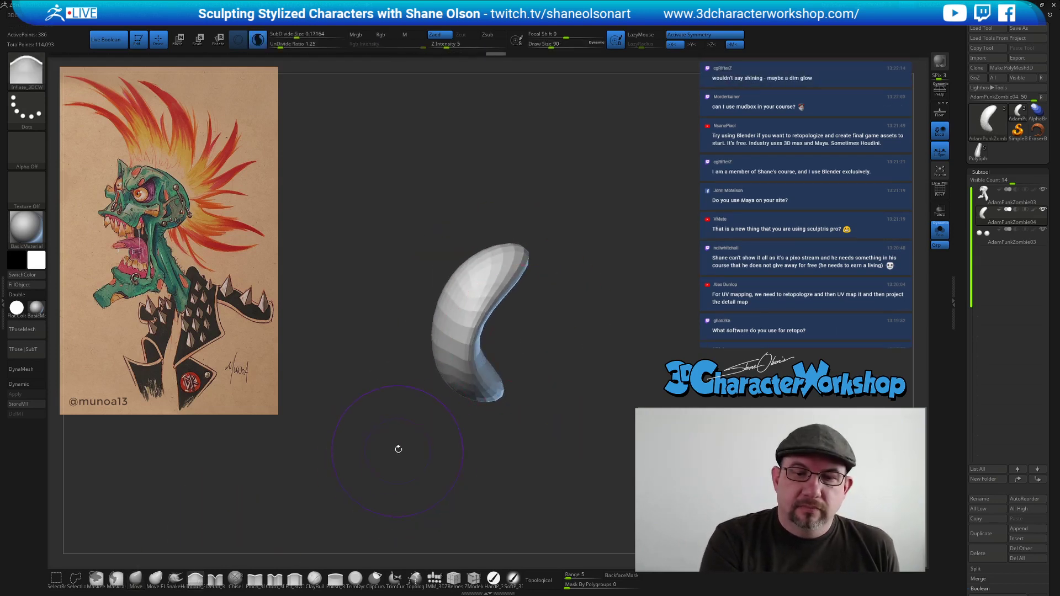
left_click_drag(511, 374, 462, 353, "shift")
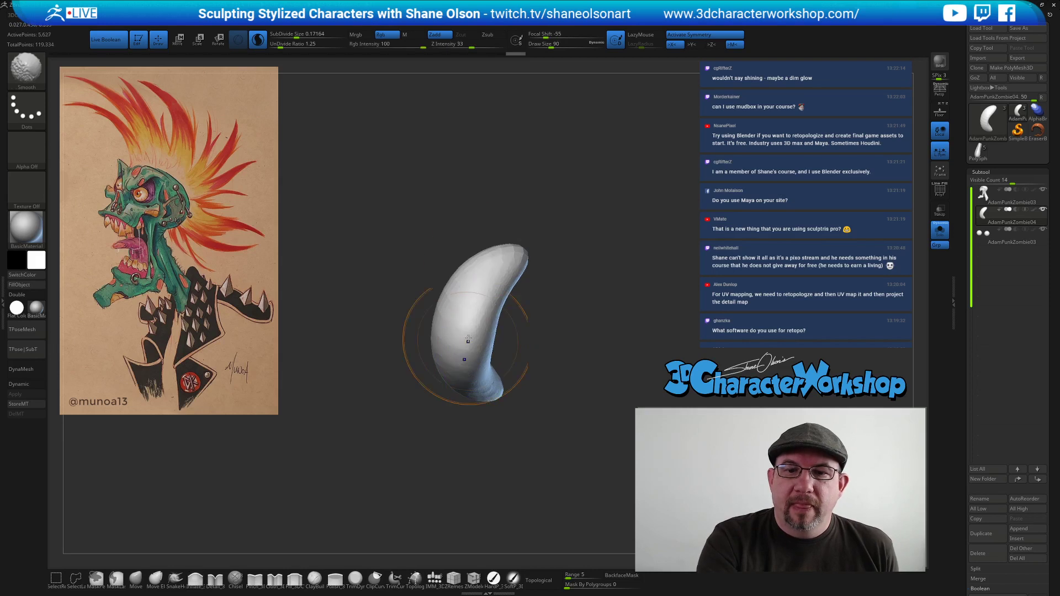
mouse_move(518, 407)
right_mouse_down()
mouse_move(553, 386)
mouse_move(495, 413)
right_mouse_up()
right_click_drag(553, 319, 533, 349)
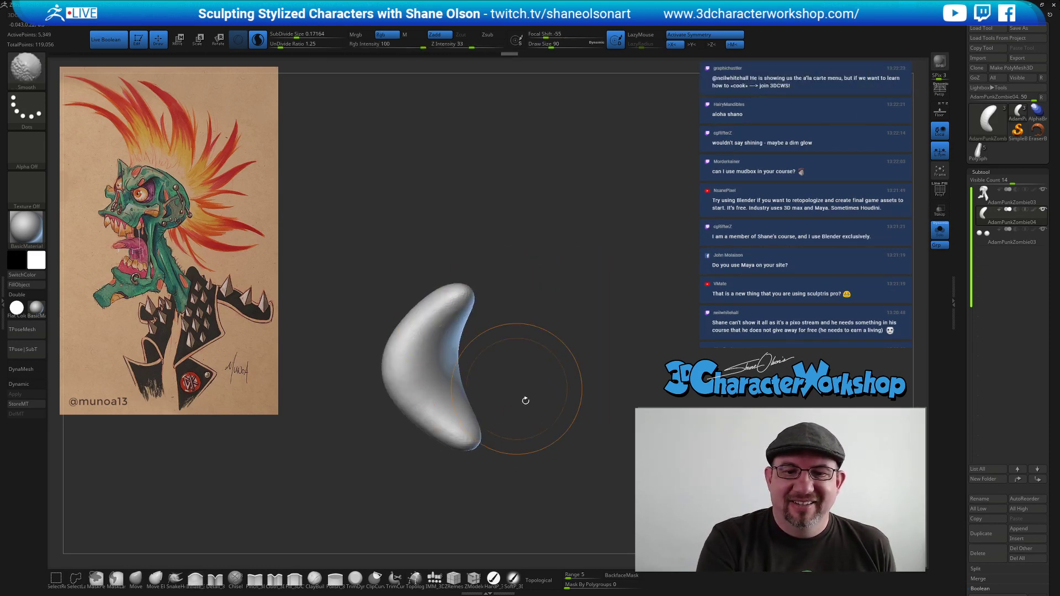
right_click_drag(543, 393, 601, 395)
right_click_drag(562, 356, 547, 356)
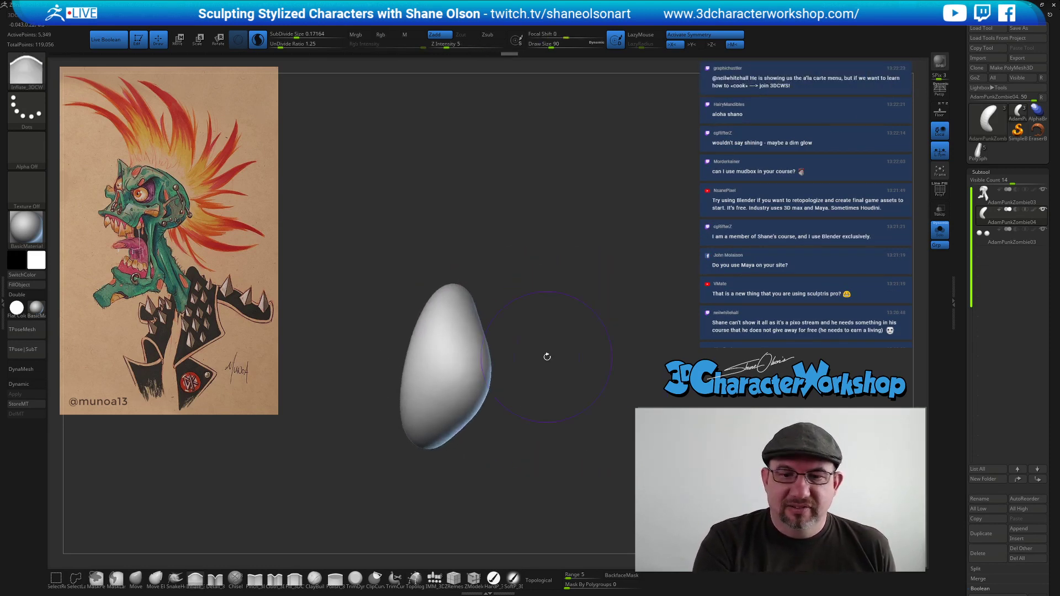
Adjust the outline of the smoothed crescent piece with the Move brush at draw size 68.
left_click(136, 578)
key("[")
left_click_drag(477, 324, 478, 313)
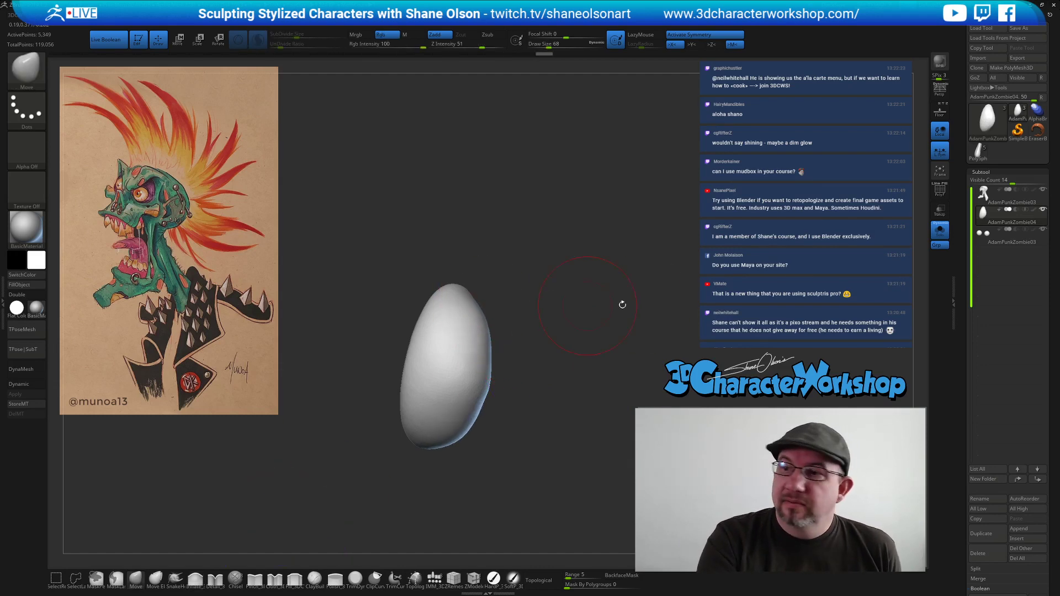
Show the whole head and fit the crescent piece beneath the upper lip with the Move brush at draw size 104.
left_click(939, 230)
mouse_move(640, 313)
right_mouse_down()
mouse_move(591, 264)
mouse_move(497, 361)
right_mouse_up()
key("bracketright")
key("bracketright")
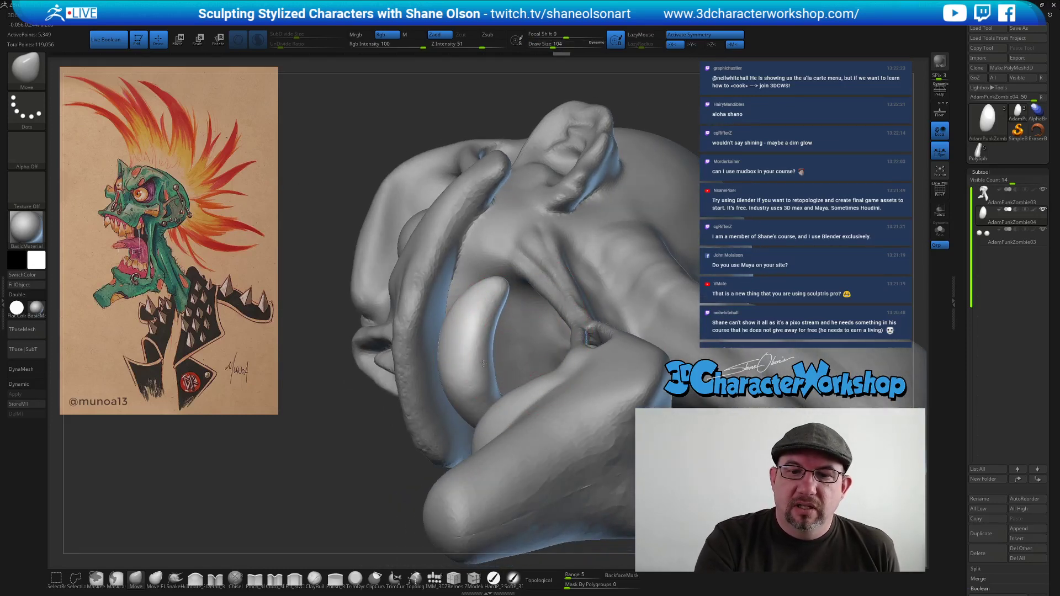
right_click_drag(470, 364, 508, 282)
left_click_drag(509, 283, 506, 310)
mouse_move(521, 295)
right_mouse_down()
mouse_move(469, 279)
mouse_move(505, 276)
mouse_move(532, 305)
right_mouse_up()
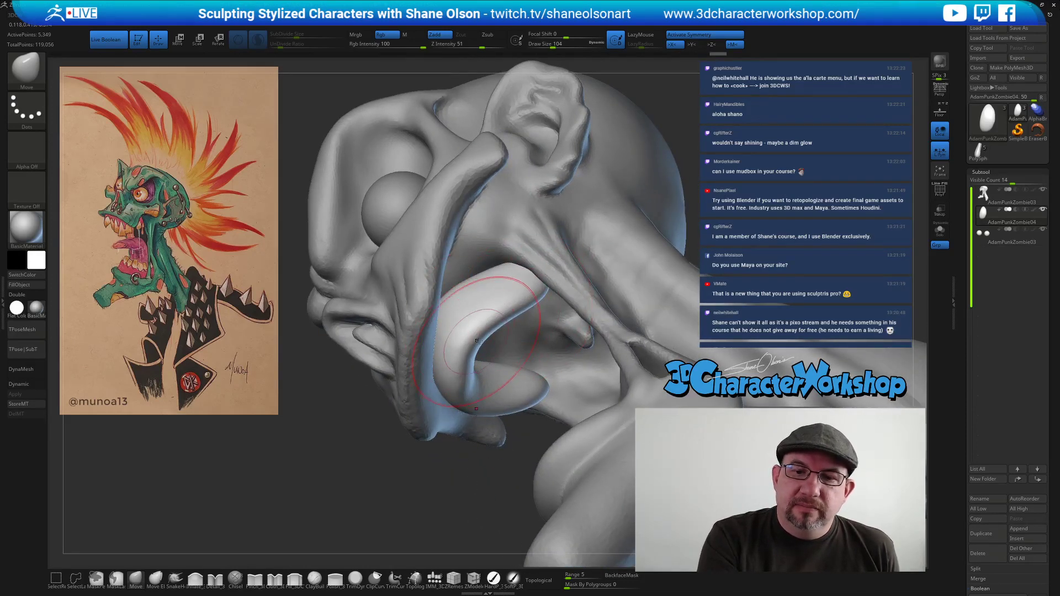
right_click_drag(475, 340, 483, 333)
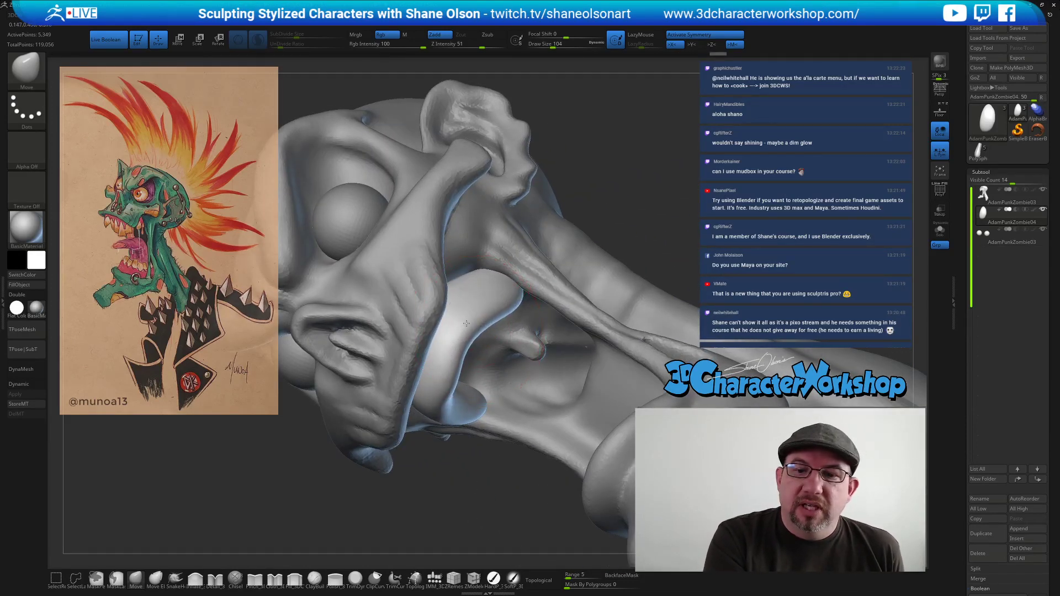
Push the crescent piece's front and sides up against the inside of the upper jaw with the Move brush.
mouse_move(457, 346)
left_mouse_down()
mouse_move(439, 367)
mouse_move(504, 303)
left_mouse_up()
right_click_drag(549, 391, 492, 380)
left_click_drag(413, 300, 431, 287)
left_click_drag(478, 320, 484, 301)
mouse_move(447, 389)
right_mouse_down()
mouse_move(495, 347)
mouse_move(462, 377)
mouse_move(496, 311)
right_mouse_up()
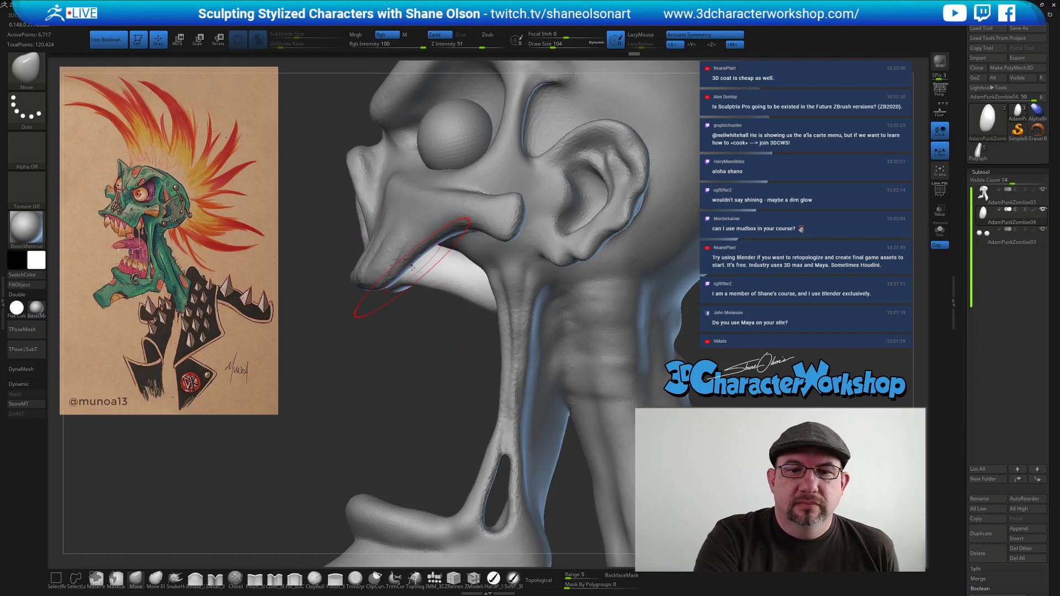
Reshape the upper mouth piece toward the back of the jaw with the Move brush at draw size 145.
right_click_drag(436, 336, 352, 284)
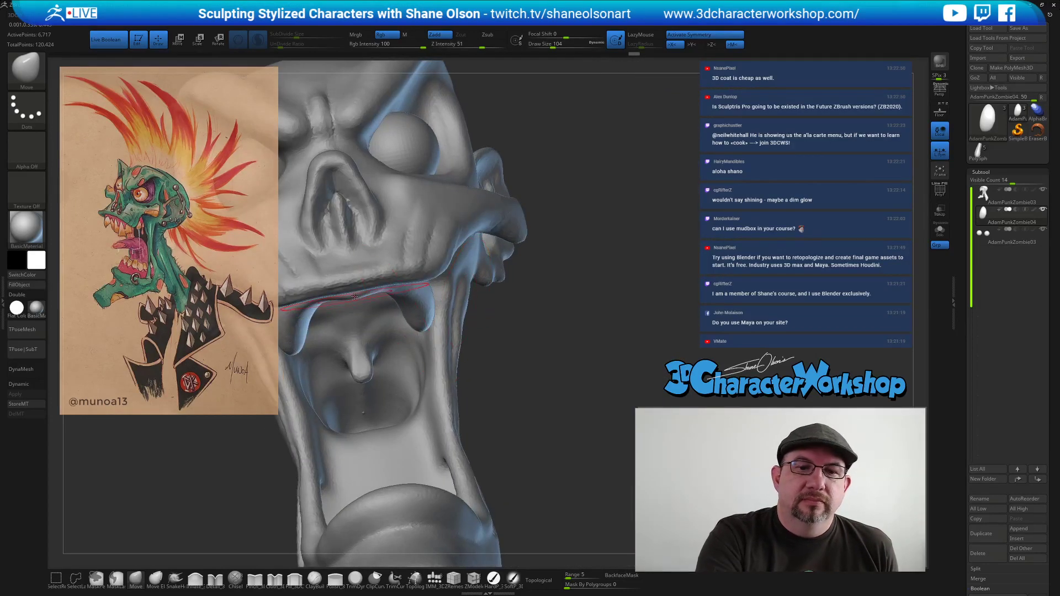
right_click_drag(450, 312, 408, 283)
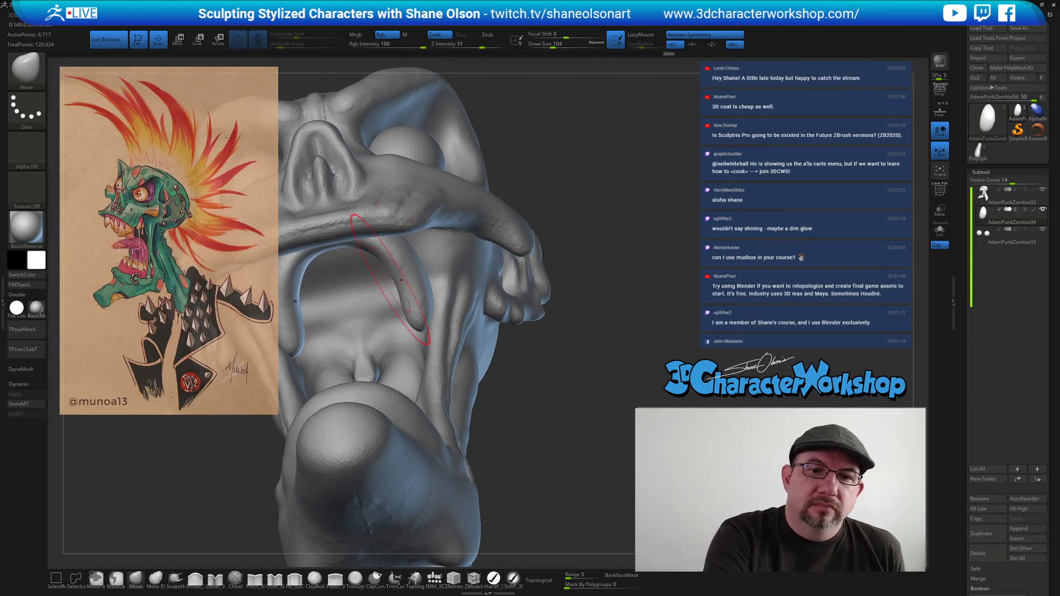
right_click_drag(416, 307, 426, 316)
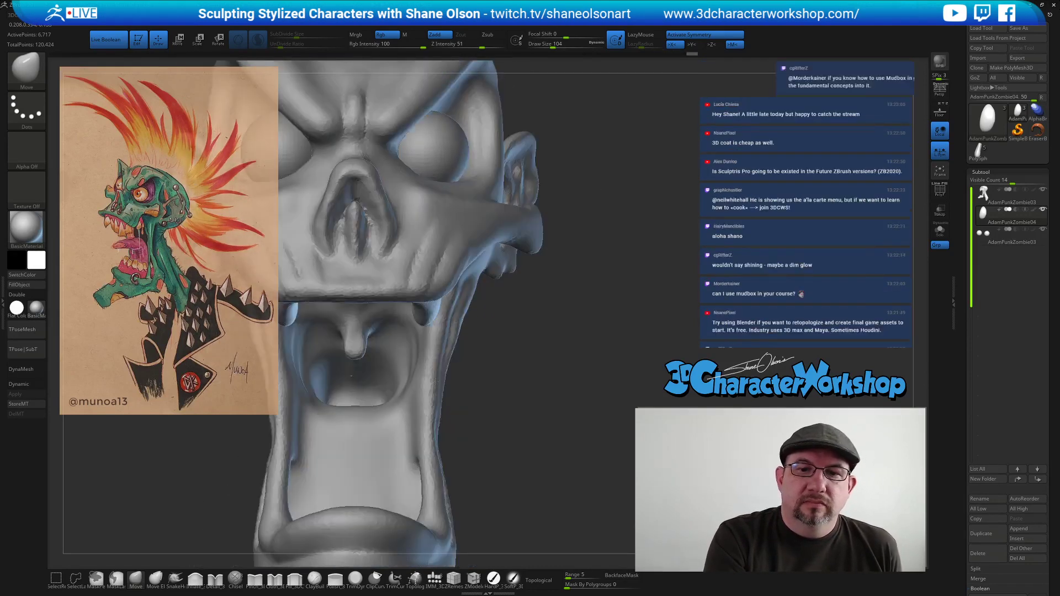
right_click_drag(501, 344, 467, 311)
key("s")
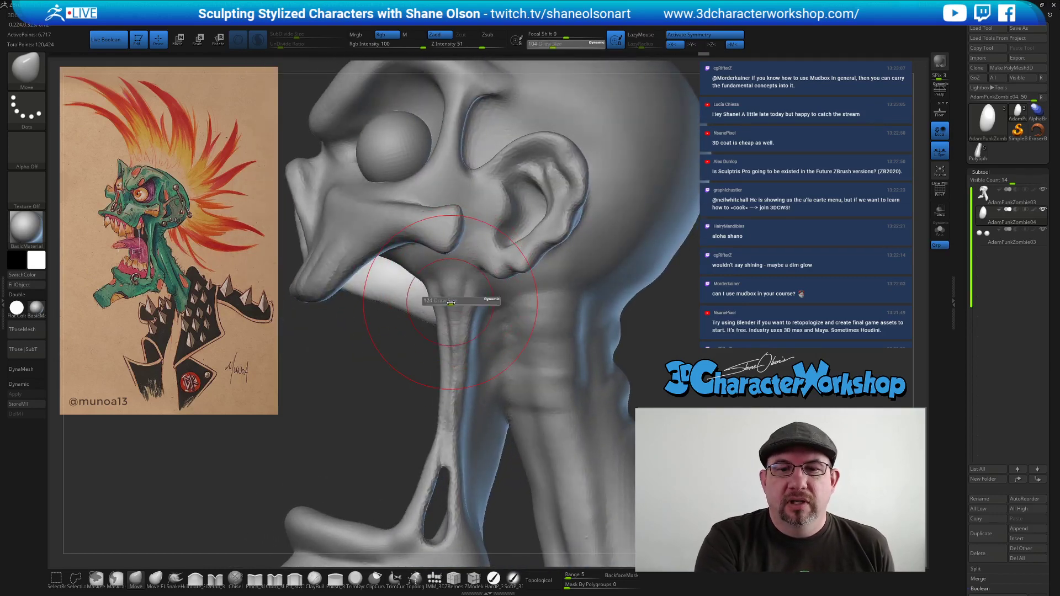
left_click_drag(450, 299, 456, 298)
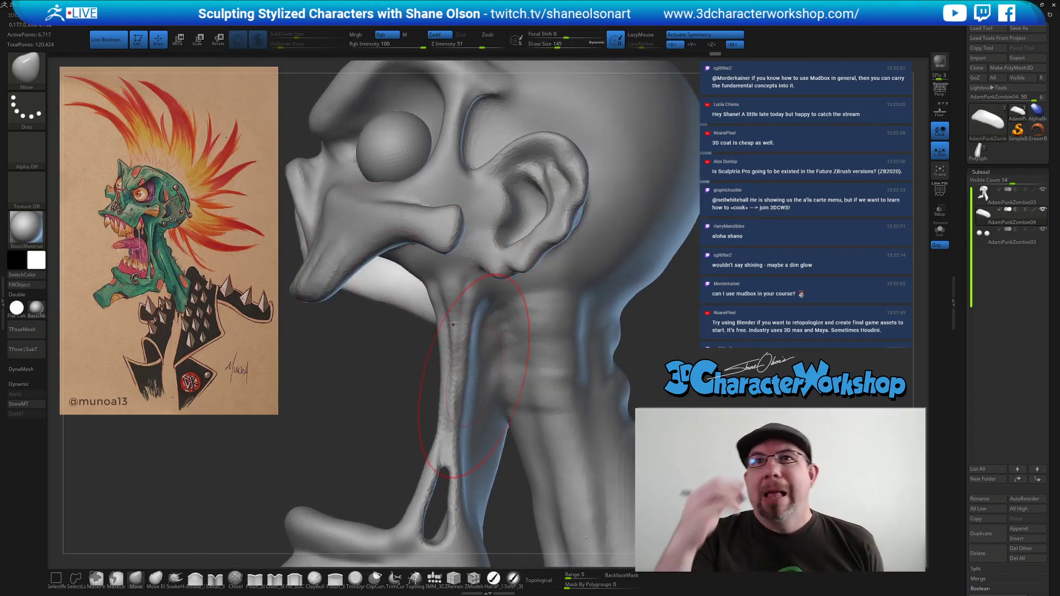
right_click_drag(474, 376, 447, 378)
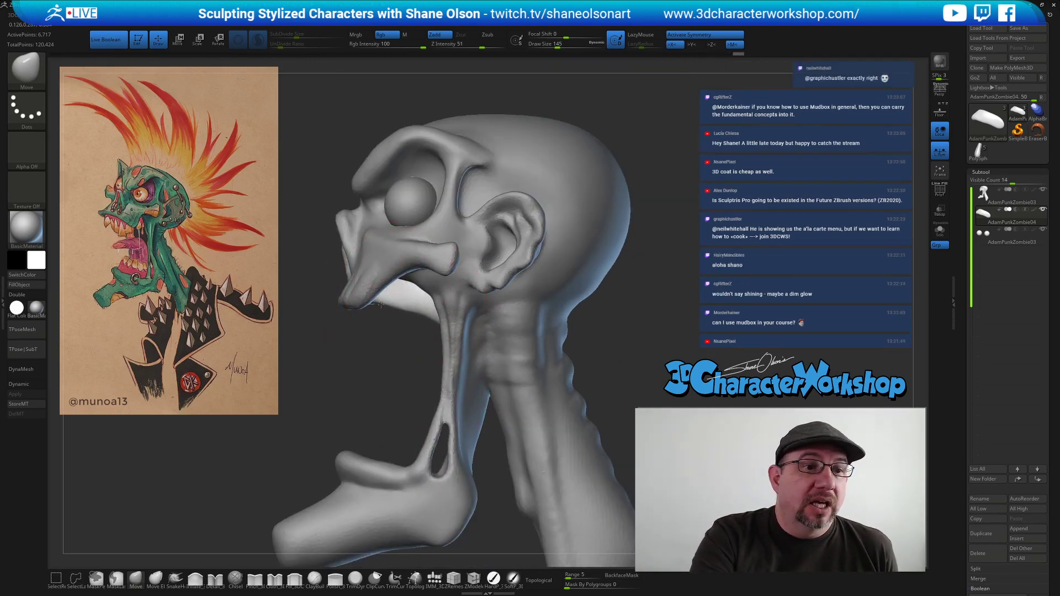
Refine the upper mouth piece's curve under the lip, reducing the Move brush to draw size 68, and save the project.
mouse_move(379, 297)
right_mouse_down()
mouse_move(394, 354)
mouse_move(387, 333)
right_mouse_up()
left_click_drag(415, 291, 393, 282)
key("bracketleft")
key("bracketleft")
left_click_drag(378, 327, 371, 329)
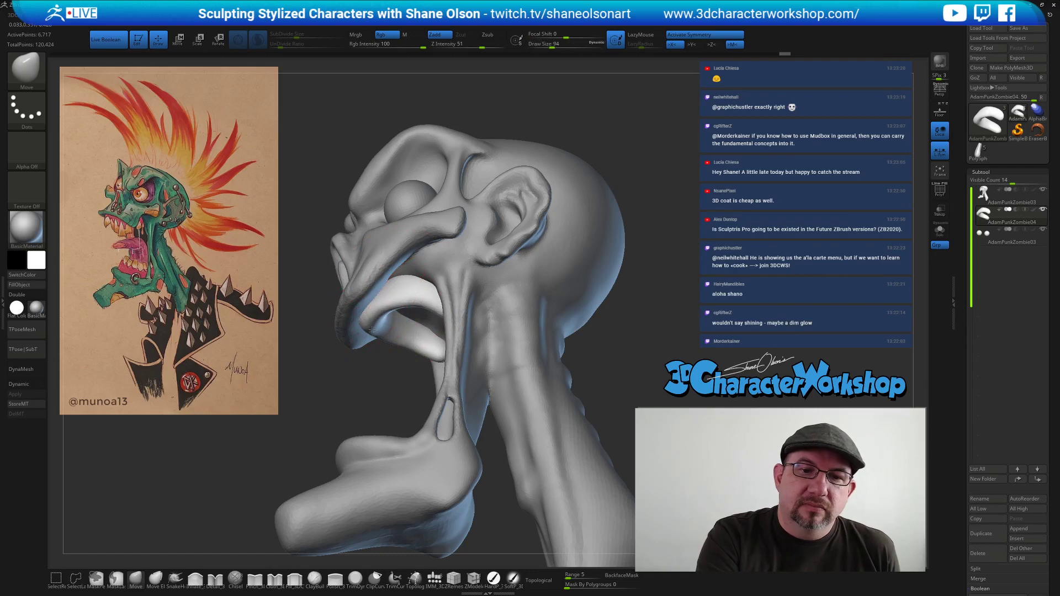
right_click_drag(381, 331, 430, 285)
key("bracketleft")
key("ctrl+s")
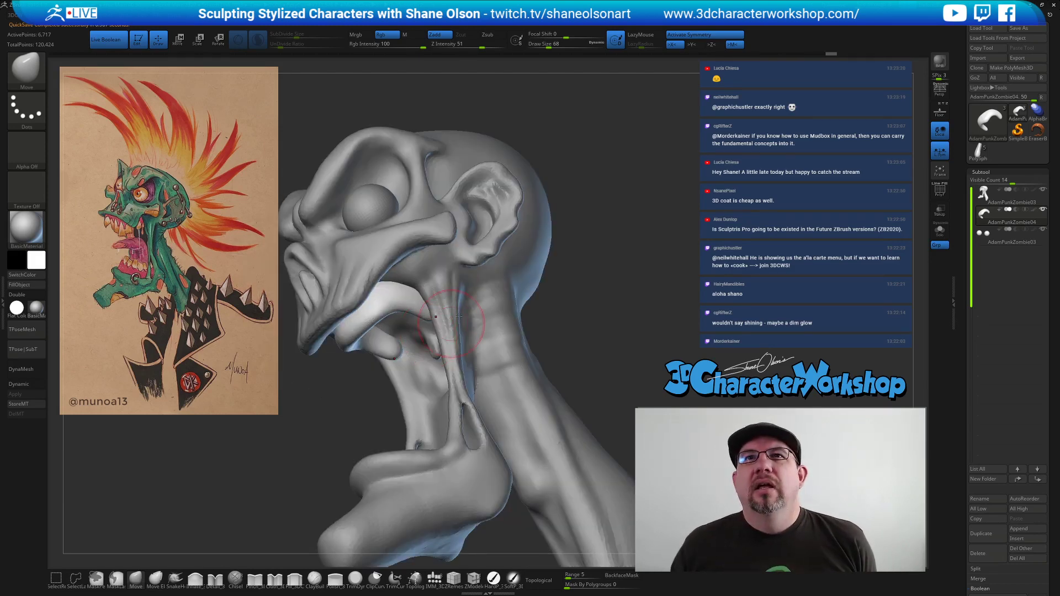
Adjust the lower edge of the upper mouth piece with the Move brush at draw size 68, checking its side and front profiles.
left_click_drag(597, 284, 519, 325)
left_click_drag(696, 298, 602, 312, "alt")
left_click_drag(378, 340, 388, 325, "alt")
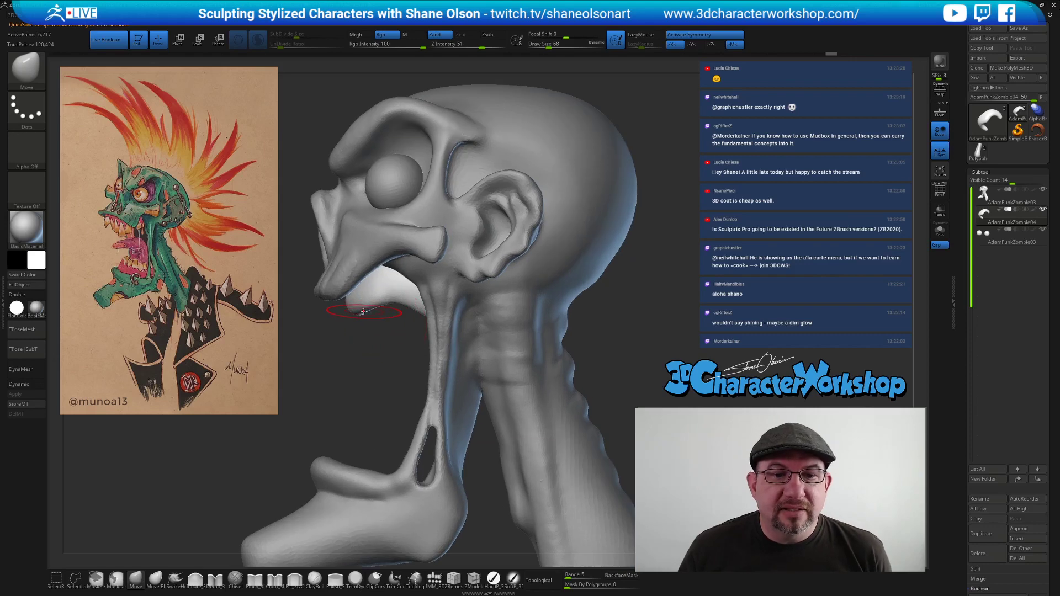
mouse_move(346, 337)
right_mouse_down()
mouse_move(628, 322)
mouse_move(594, 316)
right_mouse_up()
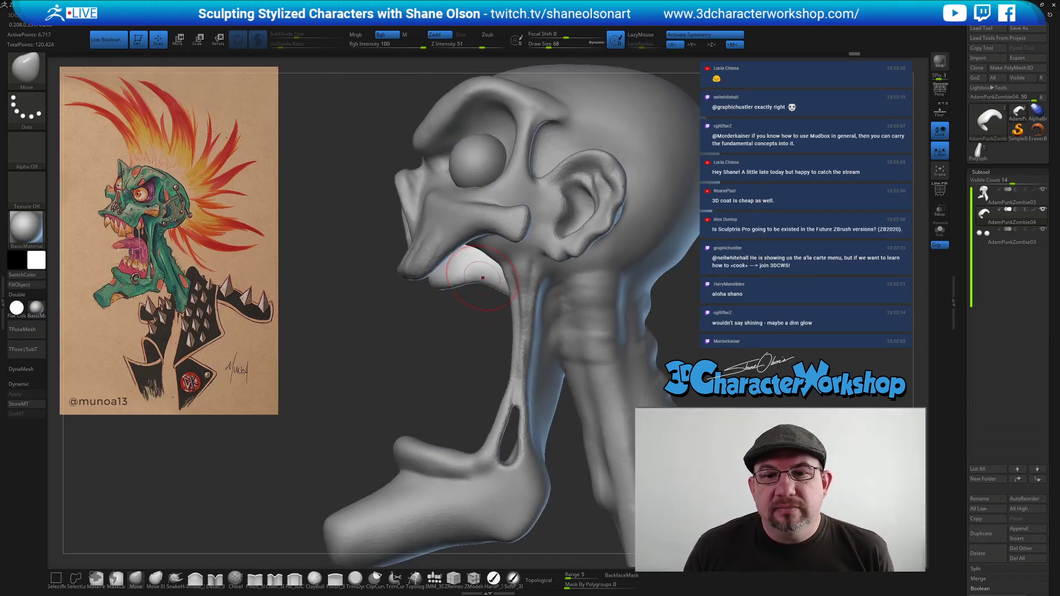
right_click_drag(450, 332, 485, 333)
mouse_move(635, 331)
right_mouse_down()
mouse_move(610, 340)
mouse_move(628, 314)
right_mouse_up()
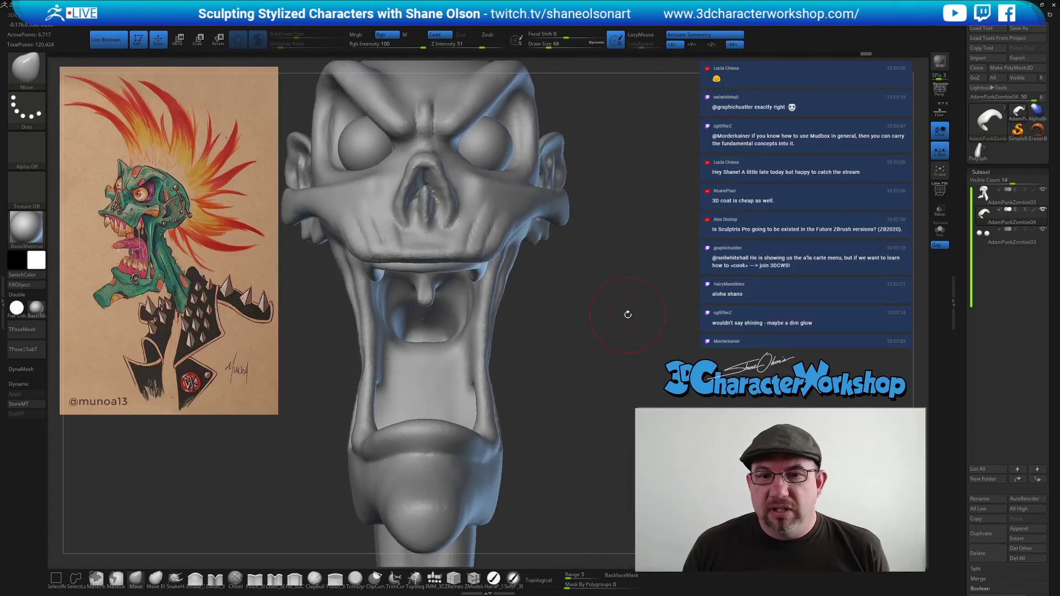
Duplicate the upper mouth piece and move the copy straight down into the lower jaw.
left_click(995, 537)
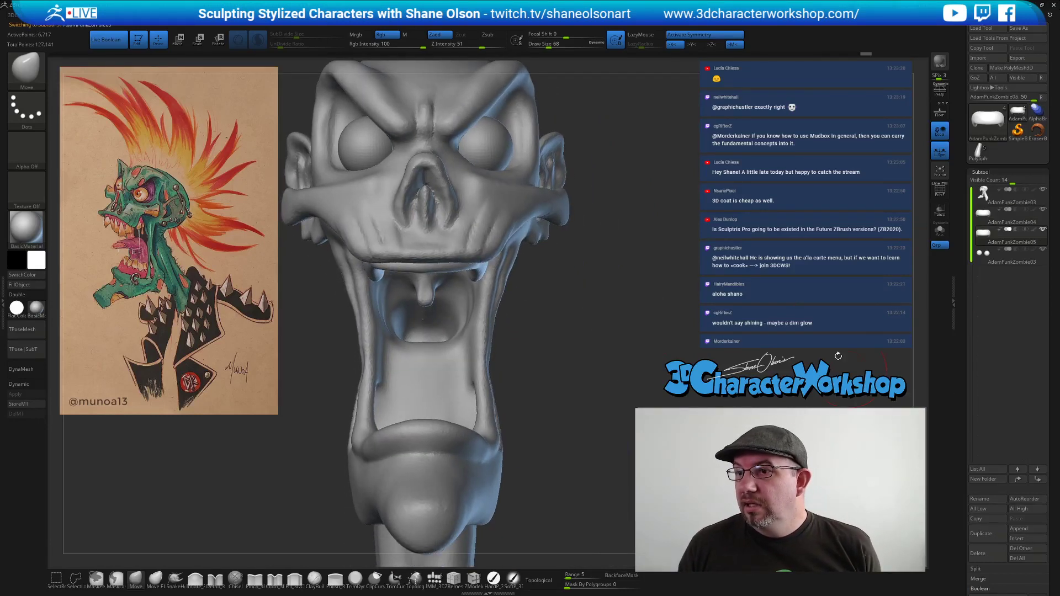
key("w")
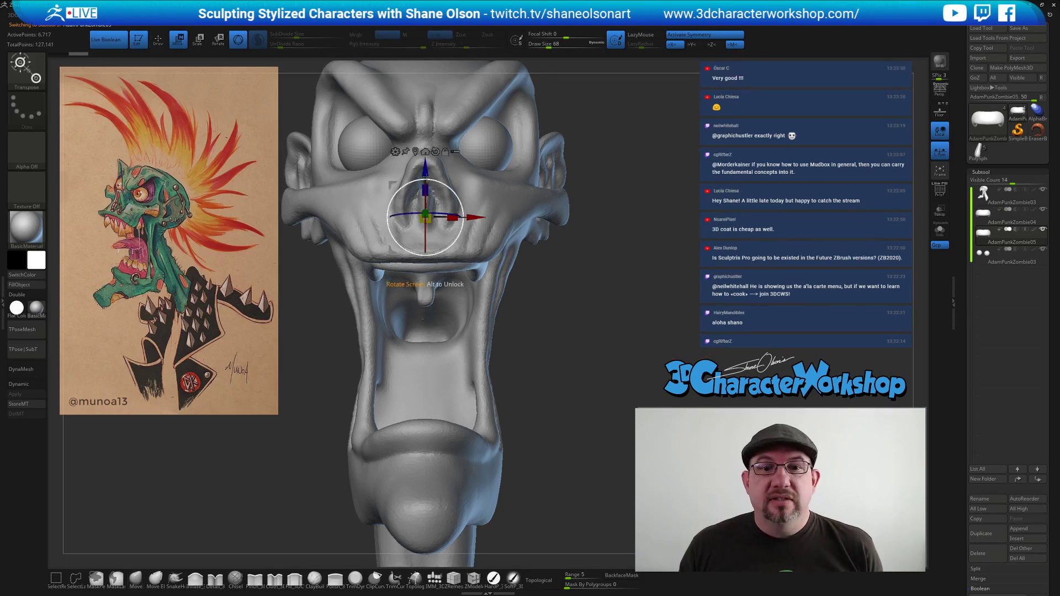
left_click_drag(425, 205, 425, 374)
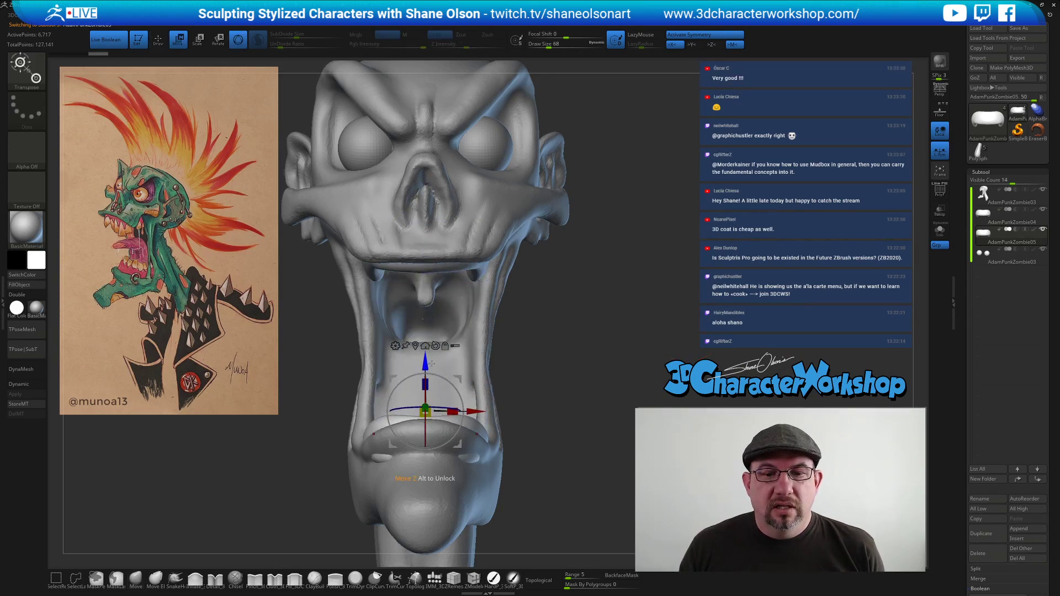
left_click_drag(765, 354, 670, 356)
right_click_drag(671, 356, 666, 357)
left_click_drag(387, 309, 385, 281, "alt")
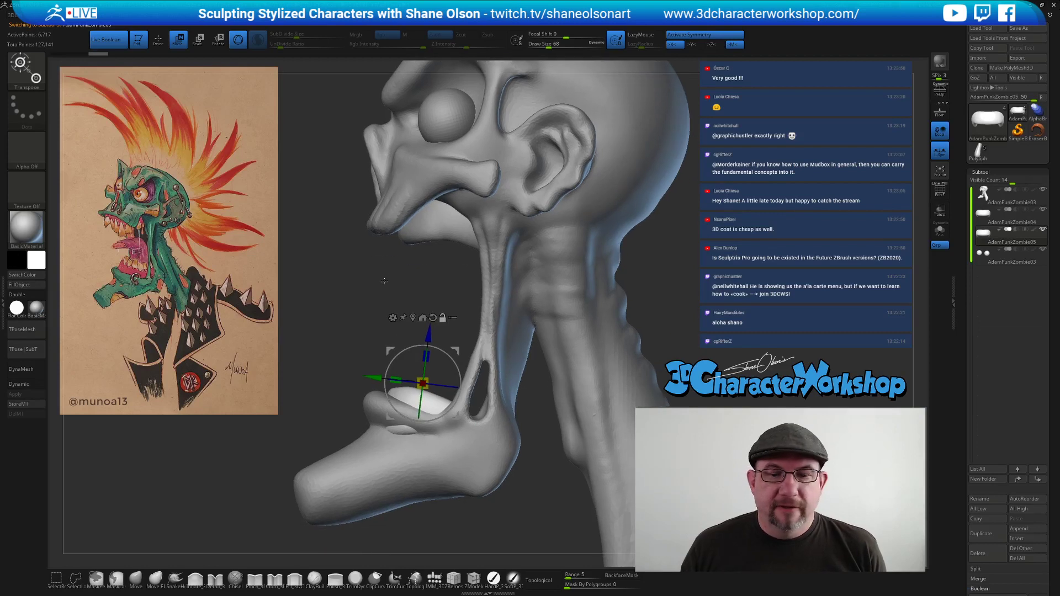
Shape the duplicated piece to sit behind the lower lip with the Move brush at draw size 104.
left_click(139, 588)
key("s")
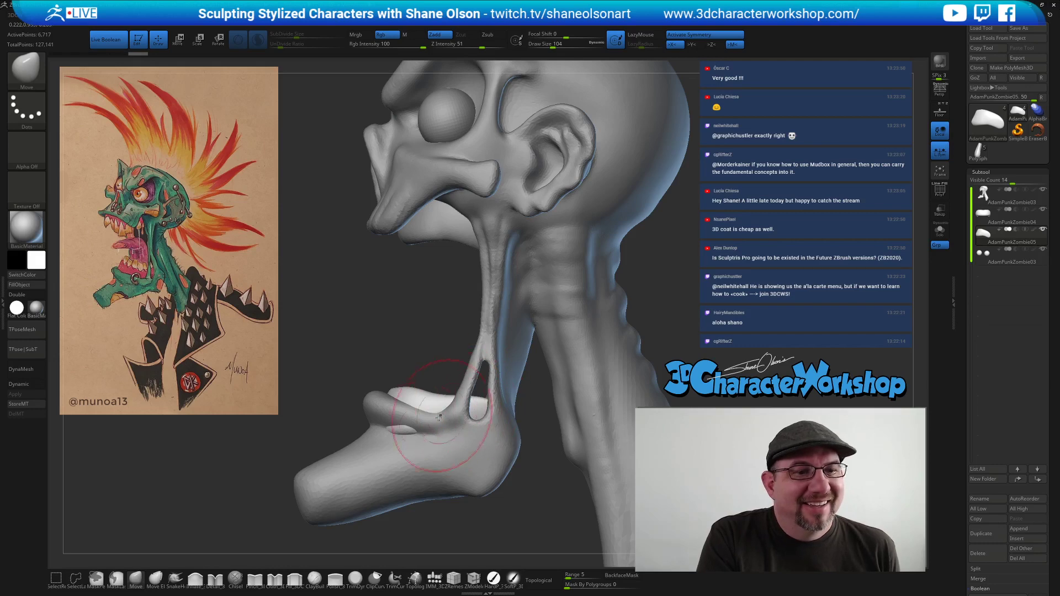
right_click_drag(426, 450, 481, 445)
left_click_drag(432, 393, 427, 391)
right_click_drag(427, 393, 445, 427)
left_click_drag(431, 409, 408, 370)
mouse_move(409, 370)
right_mouse_down()
mouse_move(426, 396)
mouse_move(381, 386)
mouse_move(406, 373)
right_mouse_up()
Refine the lower mouth piece with the Move brush at draw size 74 and smooth its surface.
key("s")
left_click_drag(464, 360, 459, 361)
right_click_drag(457, 371, 514, 433)
left_click_drag(497, 440, 513, 441, "shift")
mouse_move(574, 427)
right_mouse_down()
mouse_move(547, 421)
mouse_move(578, 414)
mouse_move(547, 330)
mouse_move(559, 366)
mouse_move(584, 383)
right_mouse_up()
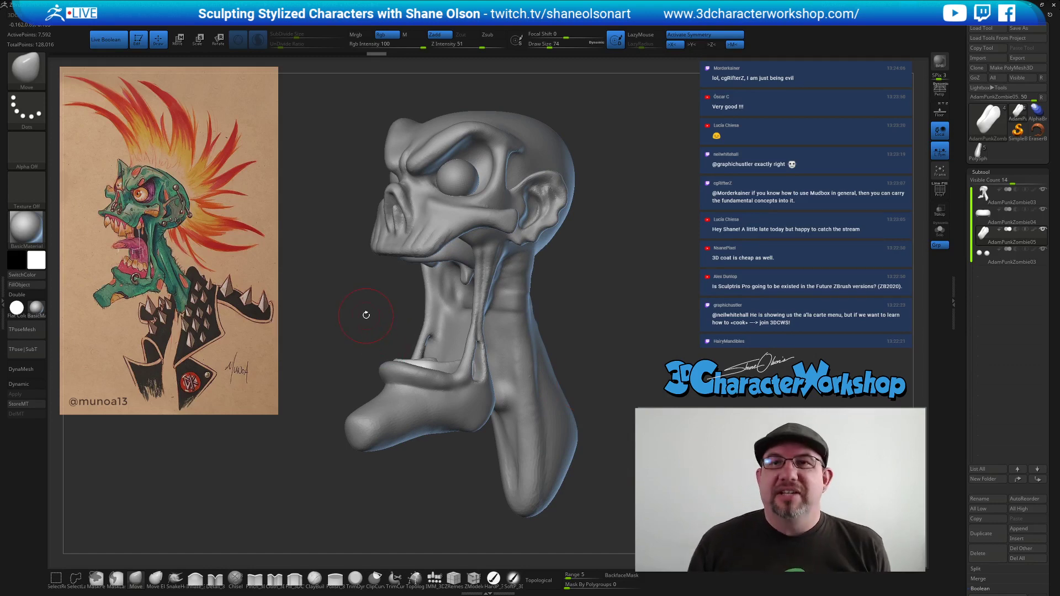
Fit the lower mouth piece to the jaw from several angles with the Move brush, starting at draw size 62.
right_click_drag(367, 316, 359, 335)
right_click_drag(357, 293, 362, 313)
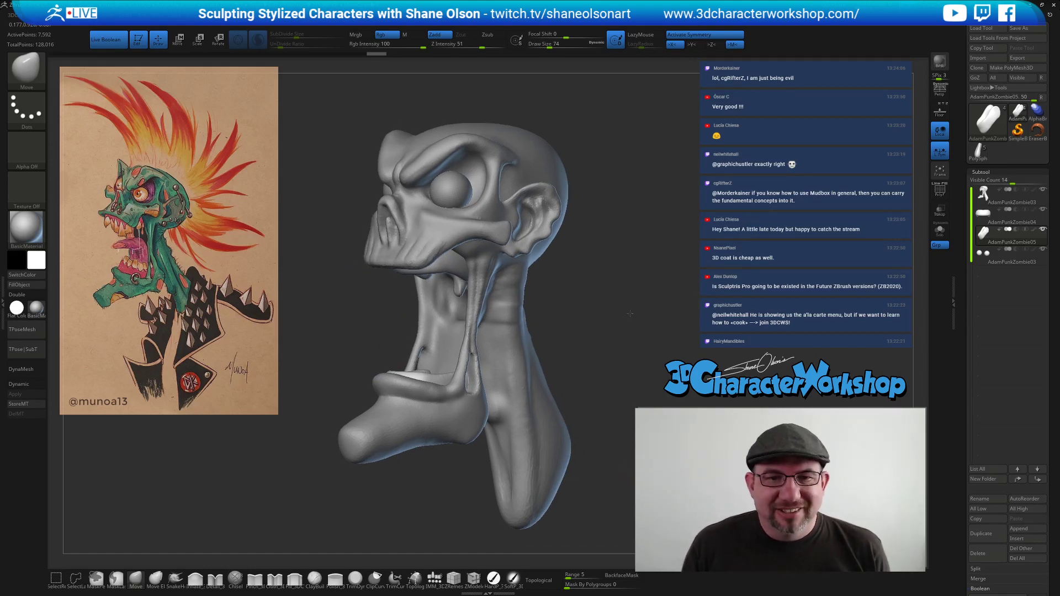
right_click_drag(630, 311, 621, 319)
left_click_drag(279, 343, 330, 340)
left_click_drag(531, 316, 578, 322, "alt")
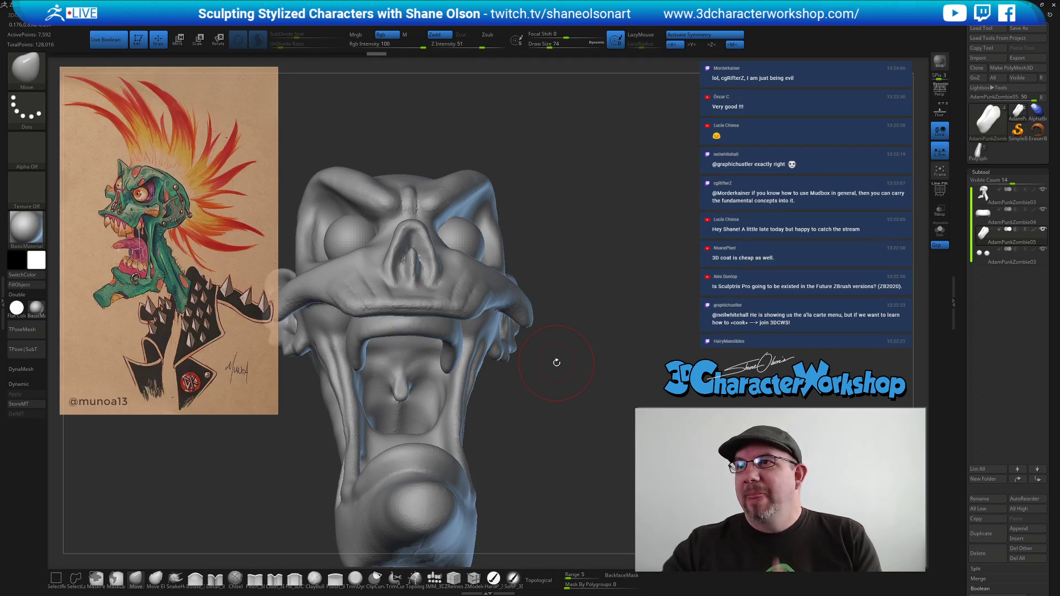
mouse_move(528, 373)
left_mouse_down()
mouse_move(549, 405)
mouse_move(541, 397)
mouse_move(547, 441)
mouse_move(546, 423)
mouse_move(553, 432)
mouse_move(513, 436)
left_mouse_up()
key("s")
left_click(541, 414)
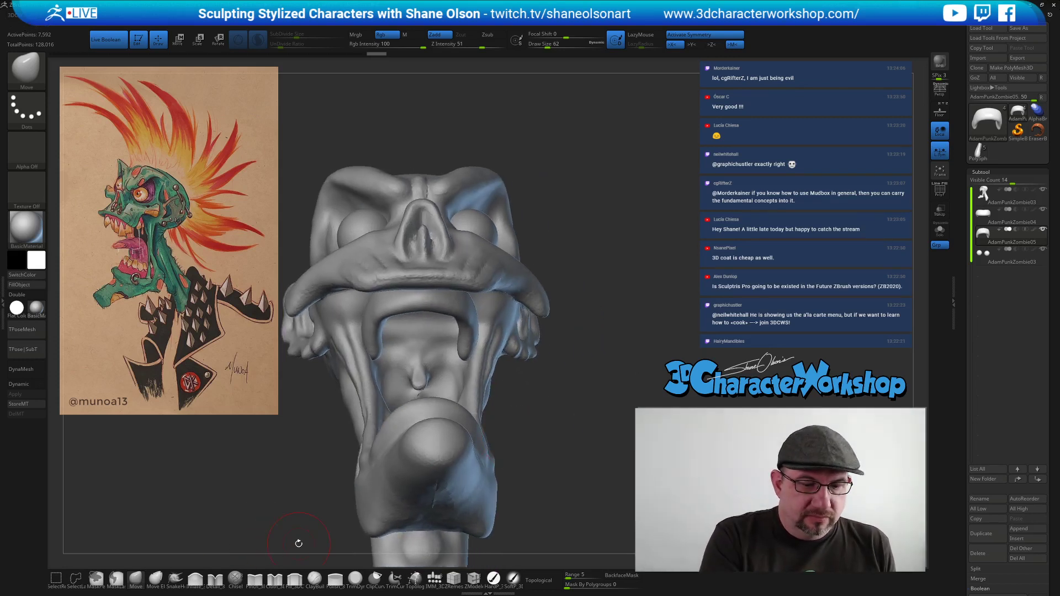
left_click_drag(277, 519, 239, 528)
key("s")
left_click_drag(308, 460, 306, 460)
left_click_drag(448, 386, 440, 403)
Make the upper mouth piece the active subtool, set the draw size to 27, and turn off symmetry.
left_click(445, 291, "alt")
right_click_drag(445, 290, 443, 307, "ctrl")
key("s")
left_click_drag(442, 307, 439, 307)
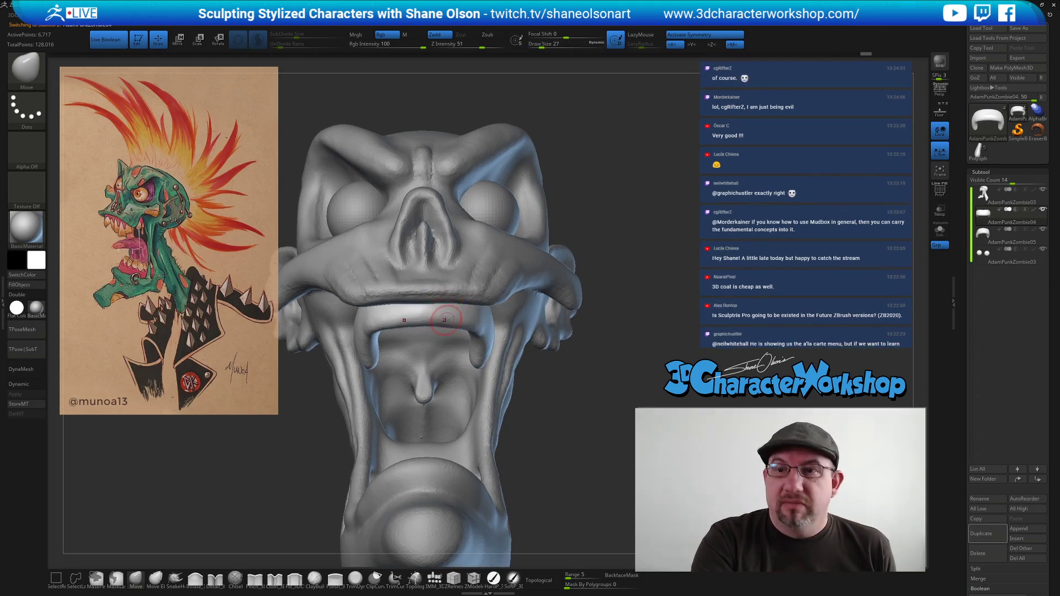
key("x")
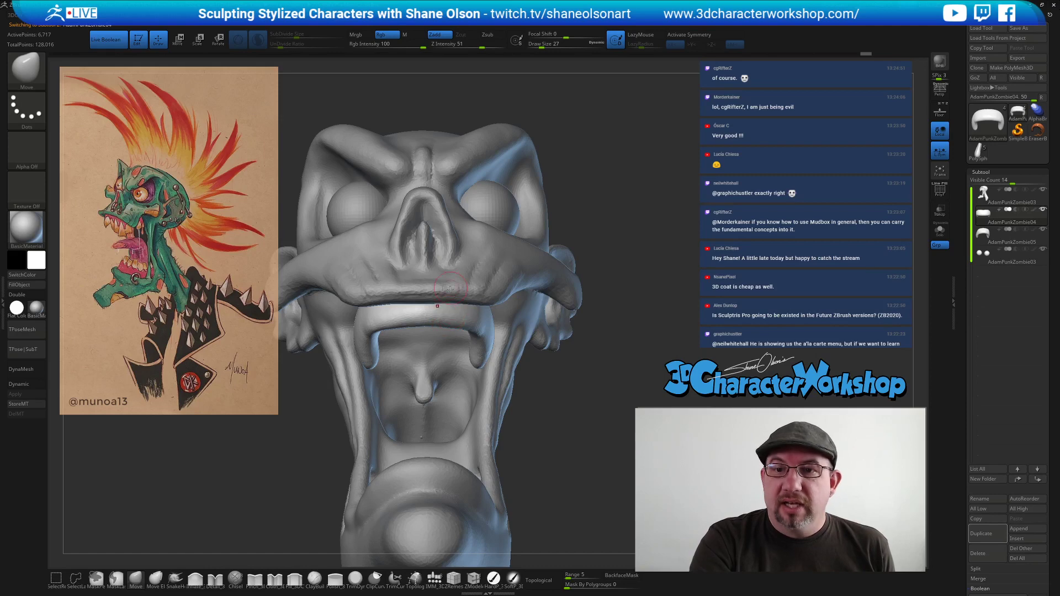
Pull irregular scallops into the front lower edge of the upper mouth piece with the Move brush at draw size 35.
key("s")
mouse_move(436, 323)
left_mouse_down()
mouse_move(438, 311)
mouse_move(444, 319)
left_mouse_up()
right_click_drag(445, 319, 439, 315)
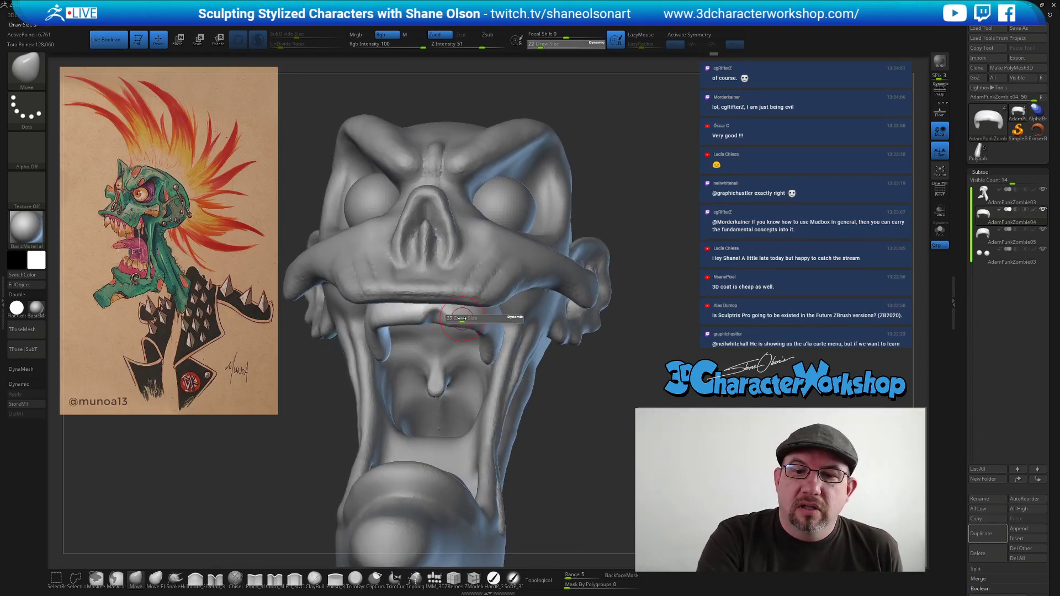
right_click_drag(451, 310, 489, 326)
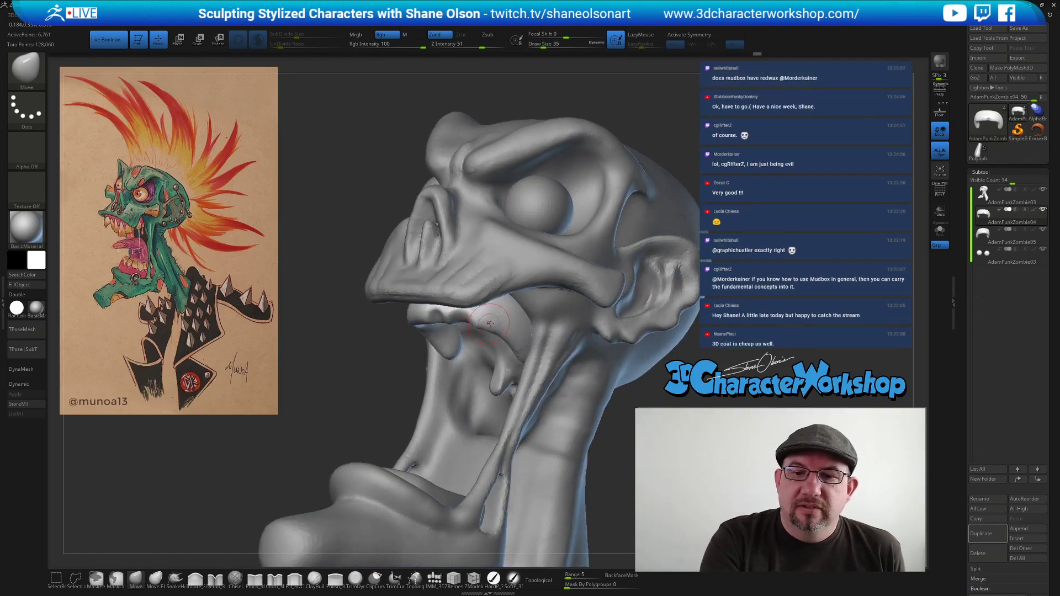
mouse_move(489, 323)
right_mouse_down()
mouse_move(521, 318)
mouse_move(478, 324)
right_mouse_up()
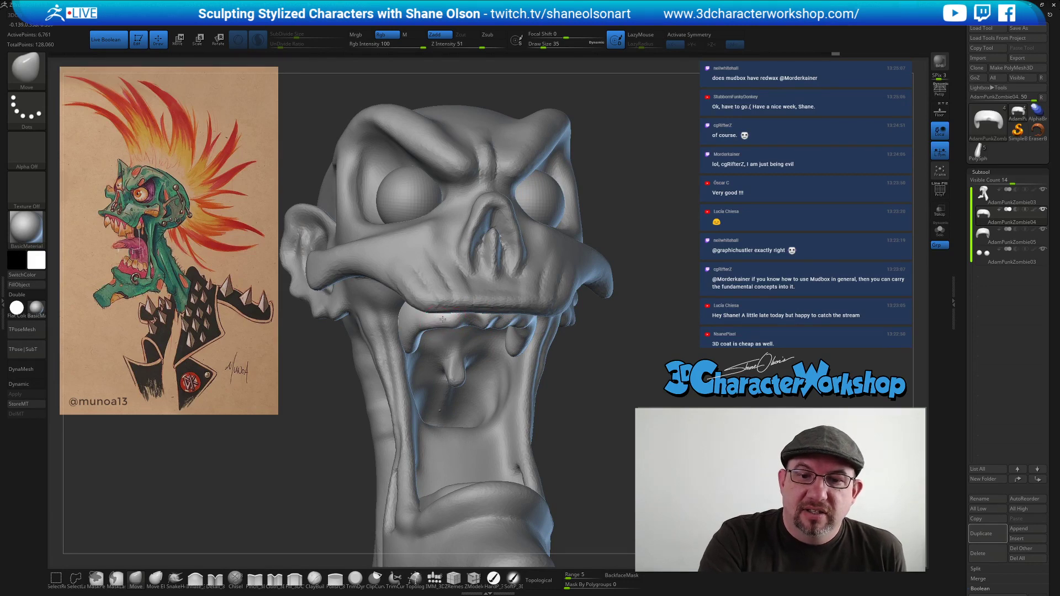
right_click_drag(447, 315, 532, 346)
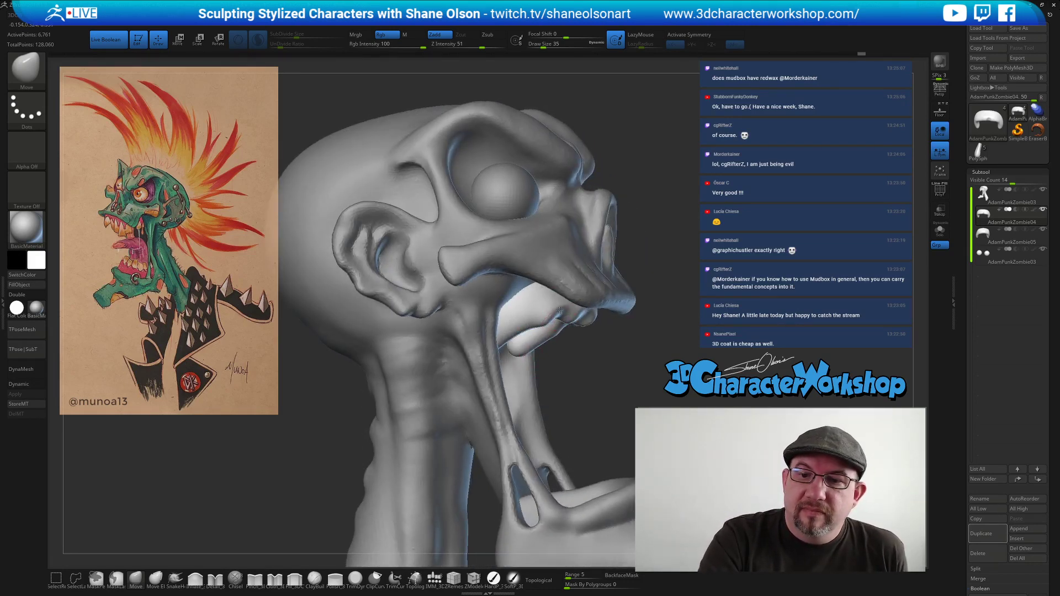
Continue the bumpy, scalloped edge along both sides of the upper mouth piece with the Move brush.
mouse_move(544, 304)
right_mouse_down()
mouse_move(528, 290)
mouse_move(533, 302)
right_mouse_up()
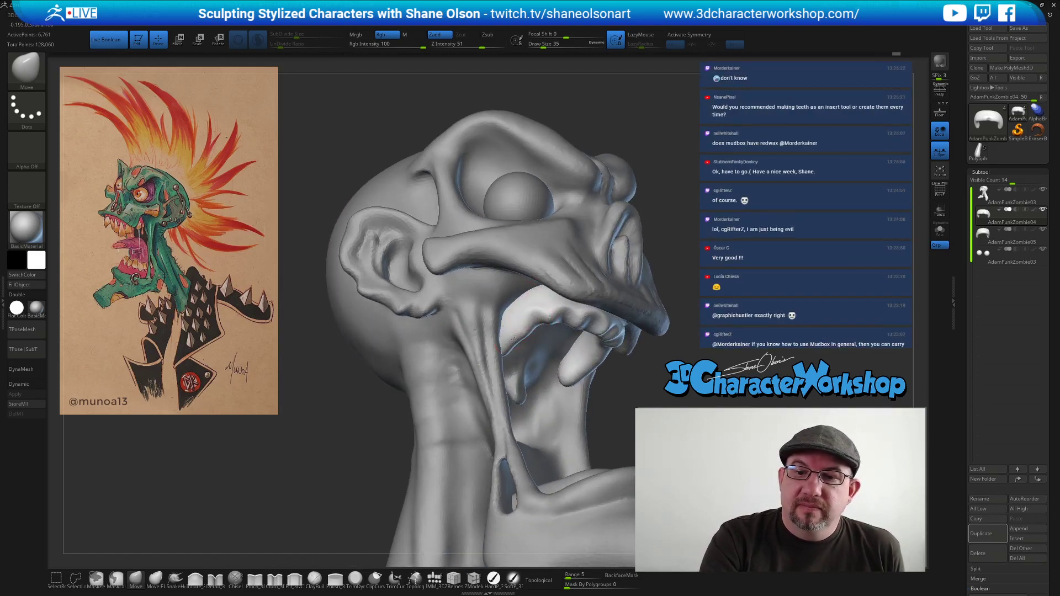
mouse_move(529, 308)
right_mouse_down()
mouse_move(574, 358)
mouse_move(513, 290)
mouse_move(495, 286)
right_mouse_up()
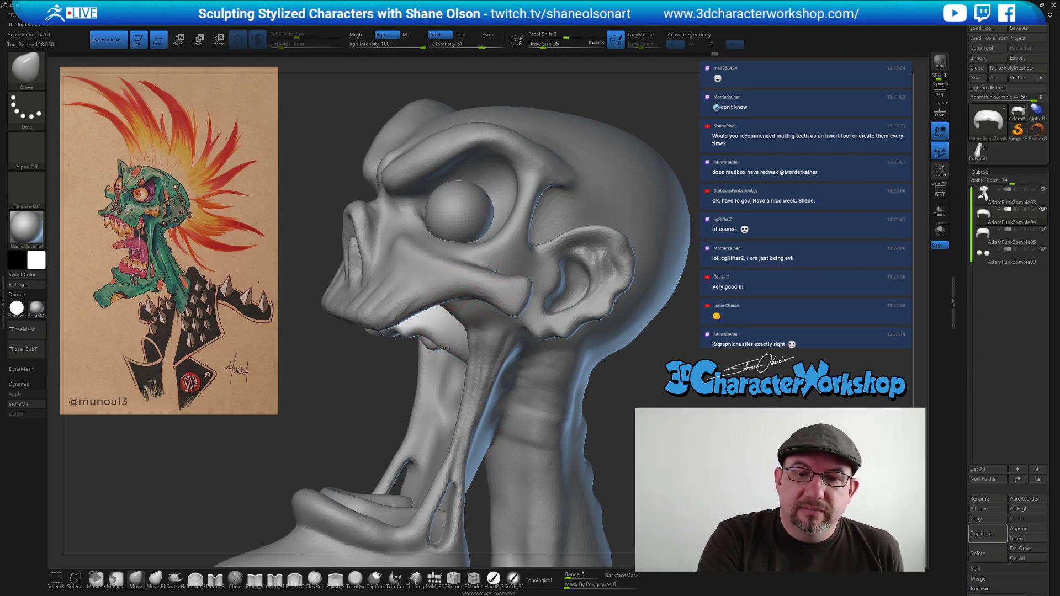
left_click_drag(436, 343, 434, 342)
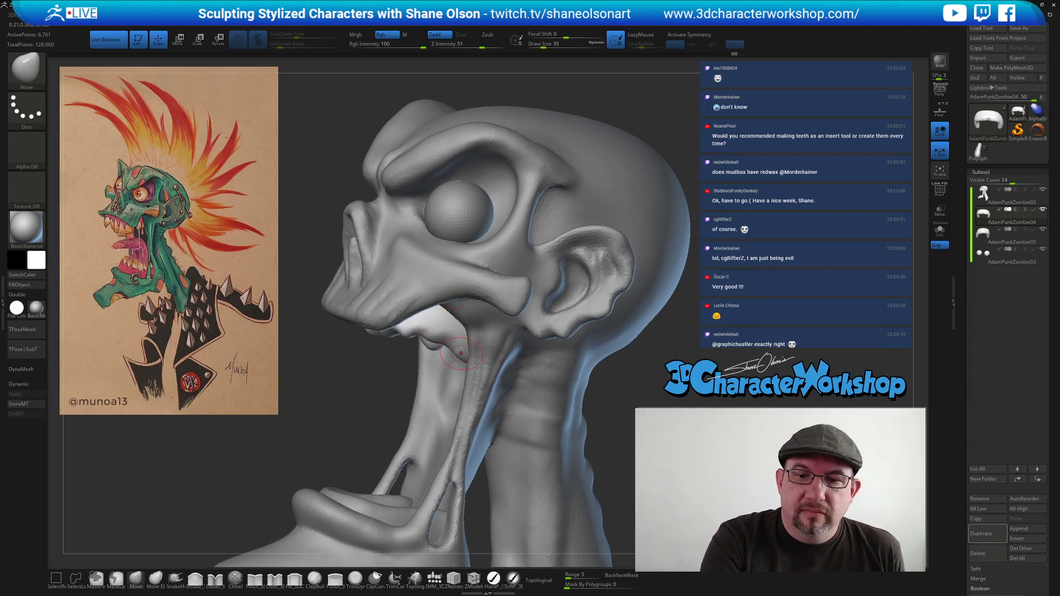
left_click_drag(455, 348, 446, 344)
mouse_move(387, 371)
left_mouse_down()
mouse_move(658, 346)
mouse_move(651, 384)
mouse_move(557, 365)
mouse_move(589, 358)
left_mouse_up()
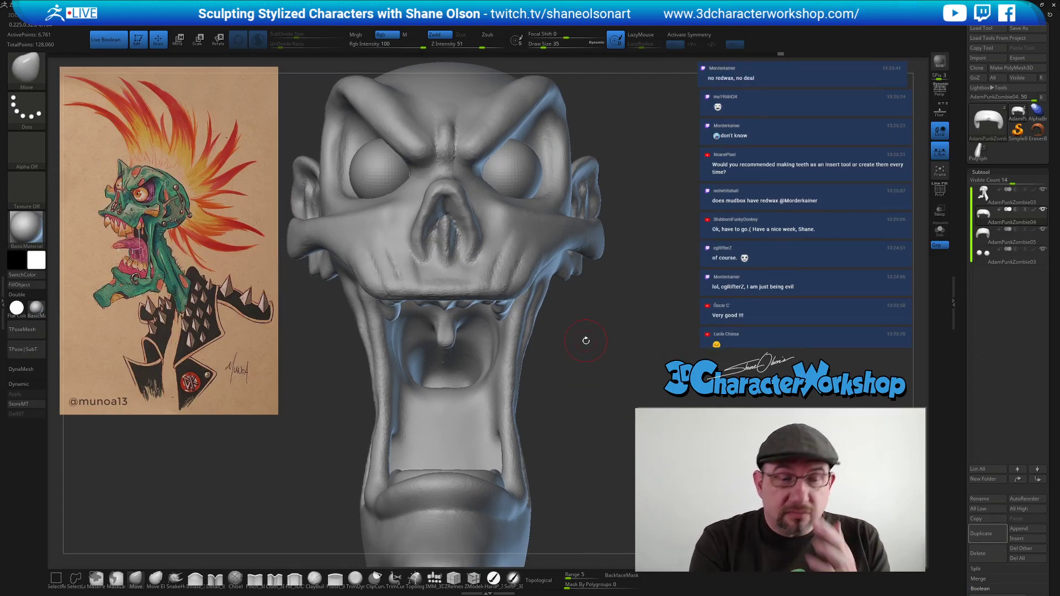
Refine the arch of the upper mouth piece from below with the Move brush, raising the draw size to 54.
mouse_move(560, 383)
left_mouse_down()
mouse_move(561, 364)
mouse_move(576, 392)
left_mouse_up()
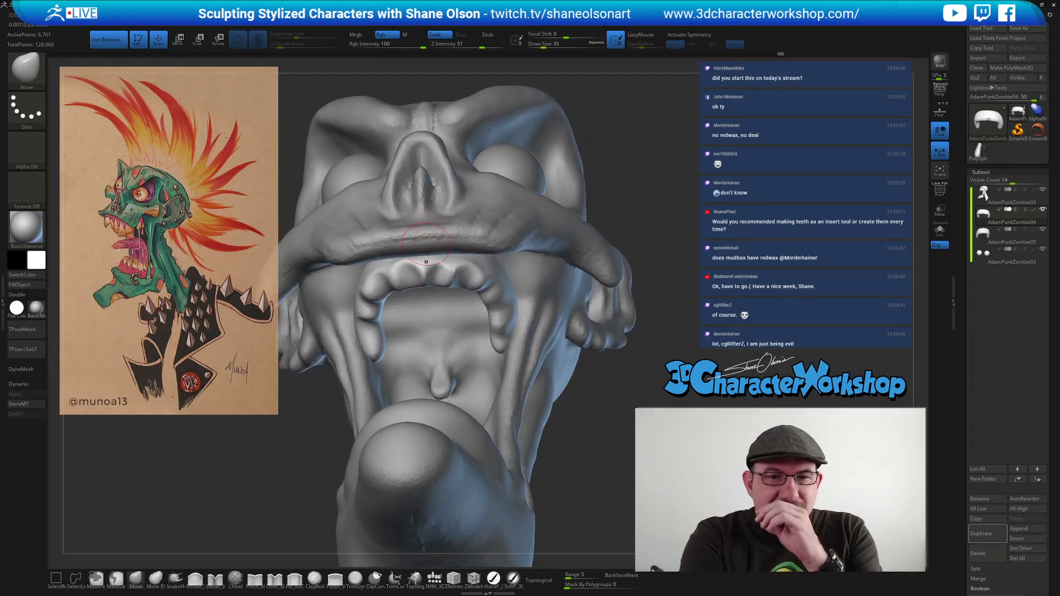
right_click_drag(418, 273, 430, 260)
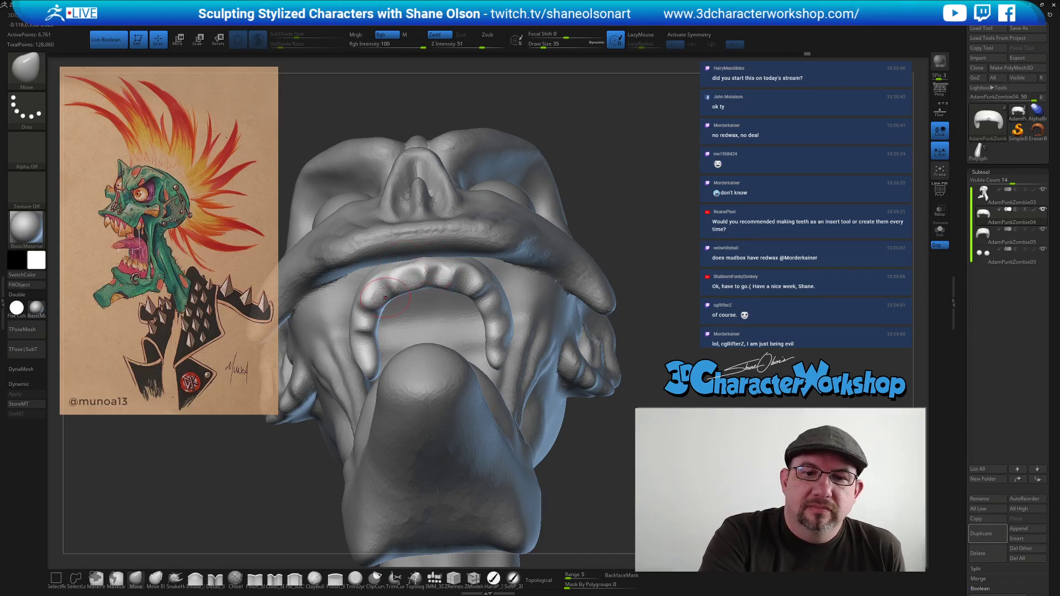
key("s")
left_click(454, 289)
left_click_drag(409, 286, 407, 281)
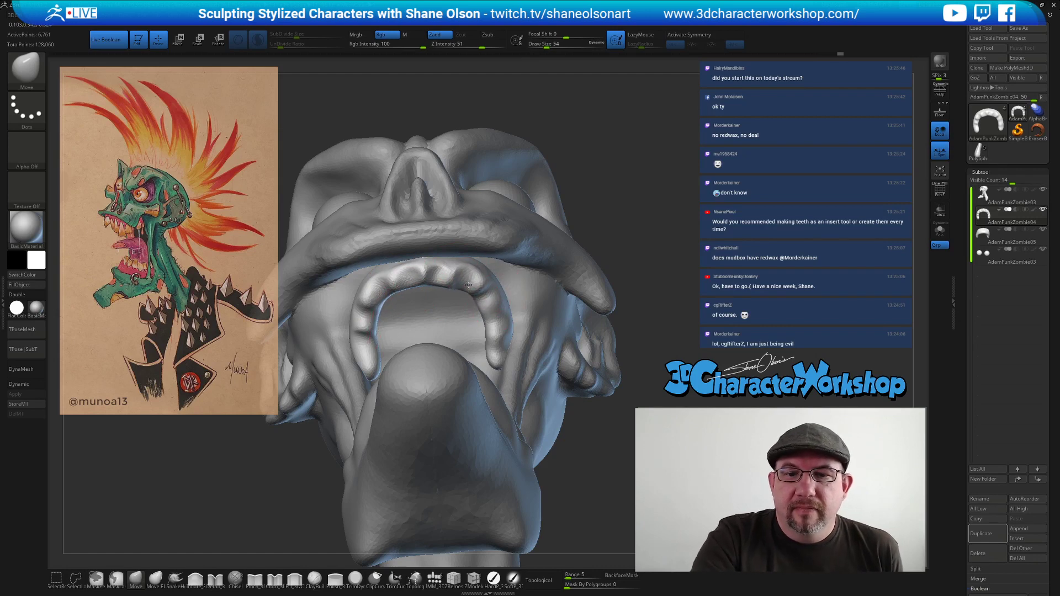
right_click_drag(478, 284, 464, 392)
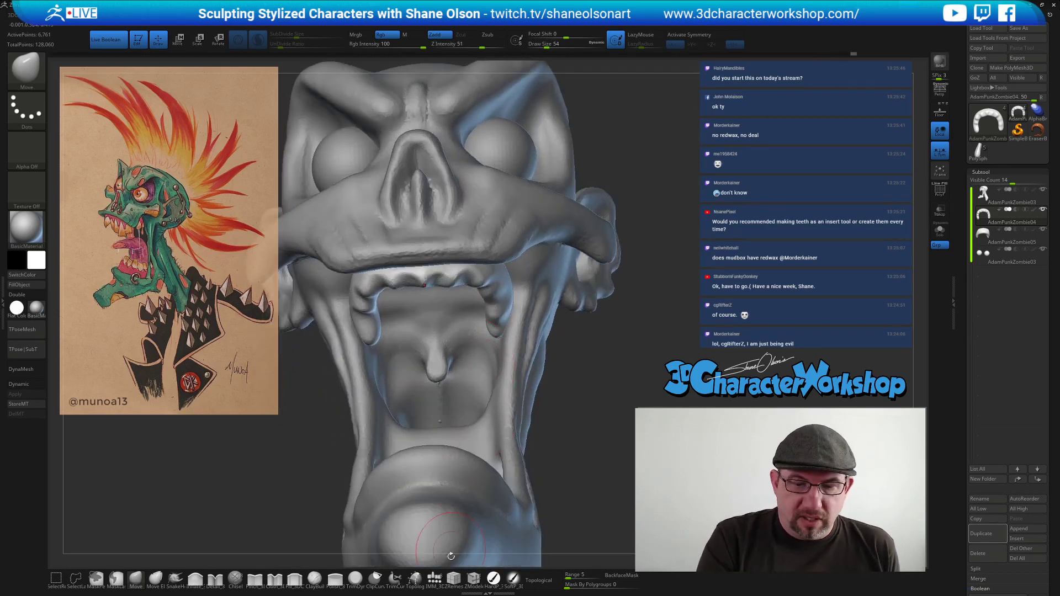
Insert an Appendage mesh as a single tooth hanging from the front of the upper gum.
left_click(435, 579)
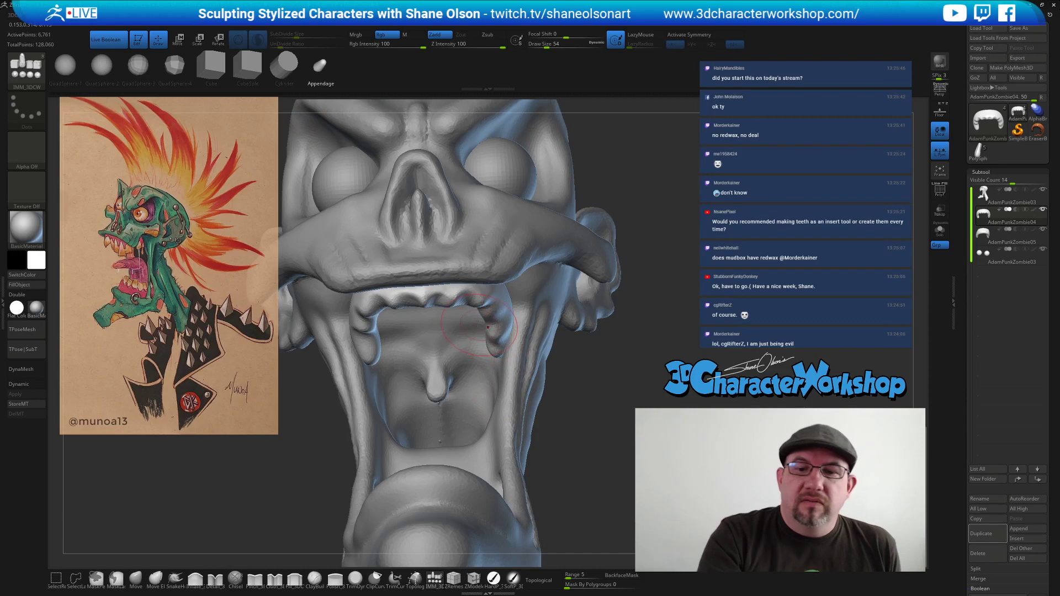
left_click_drag(464, 301, 482, 345)
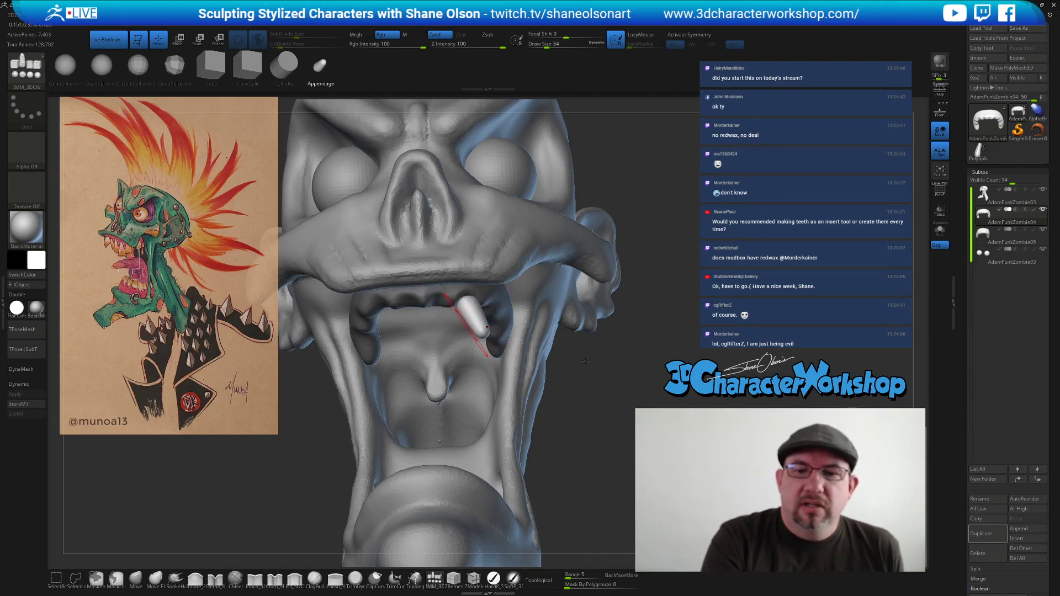
right_click_drag(654, 384, 598, 412)
left_click_drag(598, 412, 512, 416)
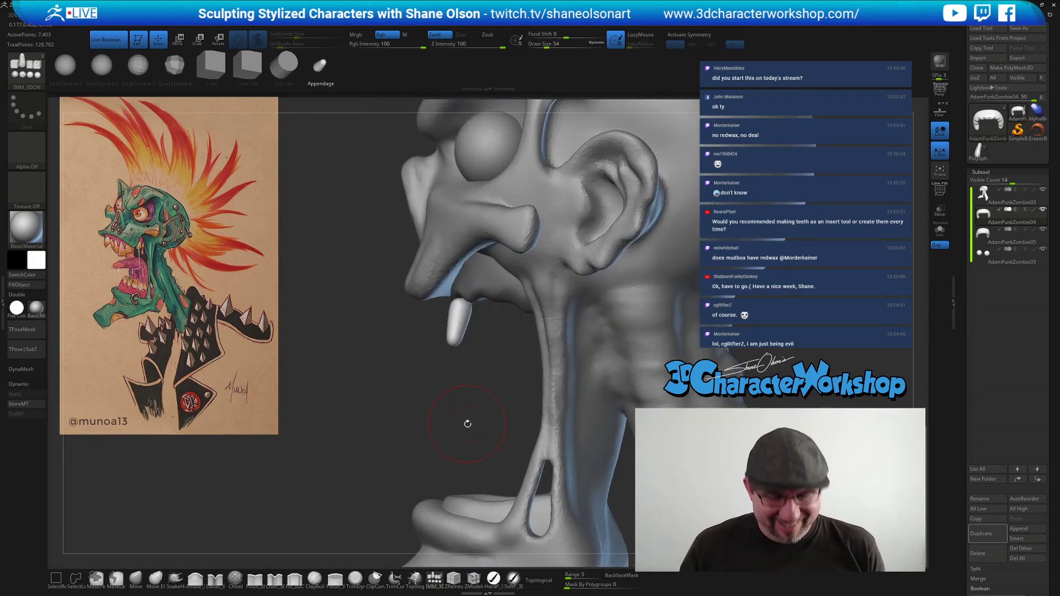
Move and rotate the inserted tooth with the transform gizmo so it seats in the front of the upper gum.
key("e")
left_click_drag(499, 288, 354, 369)
left_click_drag(500, 267, 469, 333)
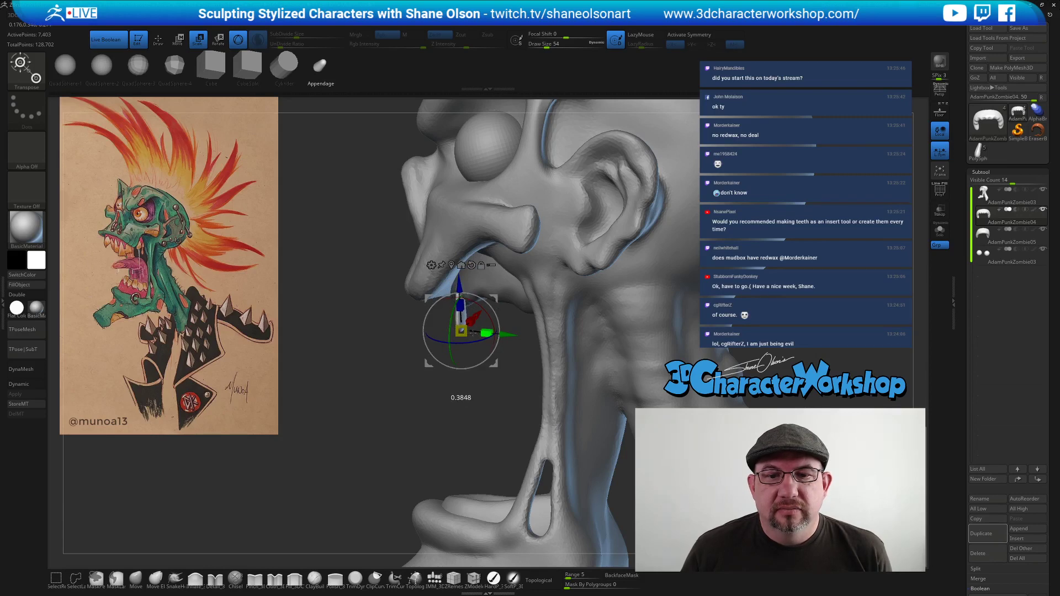
left_click_drag(409, 378, 498, 300)
right_click_drag(587, 317, 554, 299)
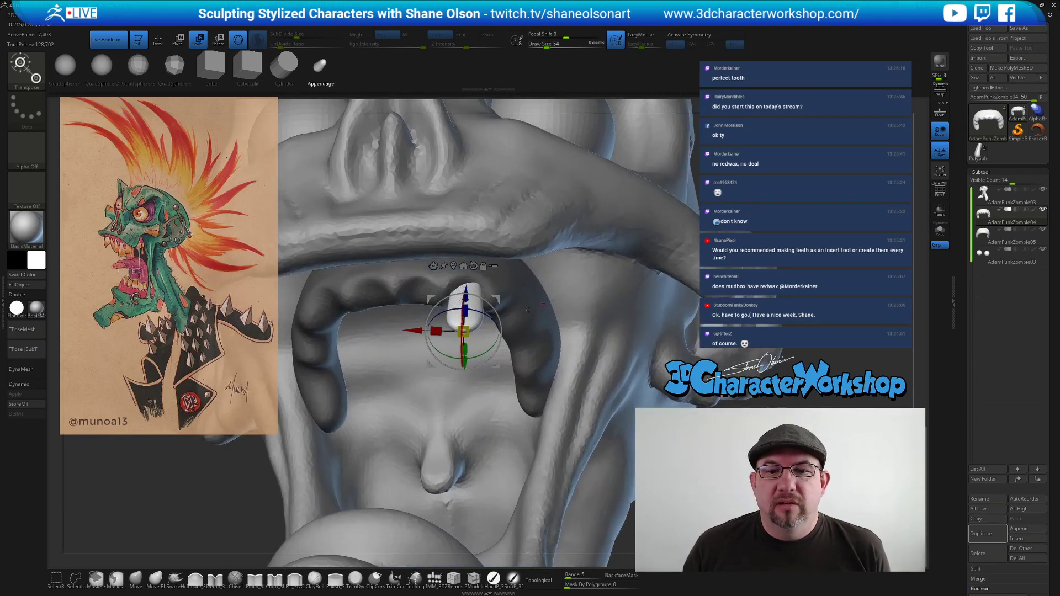
left_click_drag(487, 312, 501, 329)
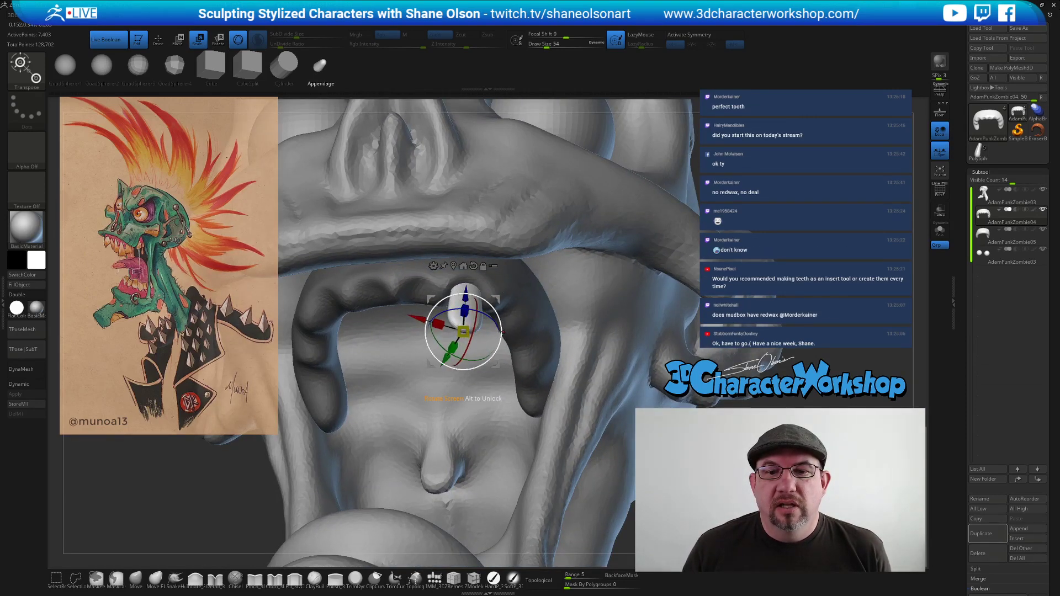
Shape the tooth into a flatter form with a wider tip using the Move brush at draw size 17.
key("q")
right_click_drag(486, 262, 461, 298)
key("s")
left_click_drag(460, 298, 452, 298)
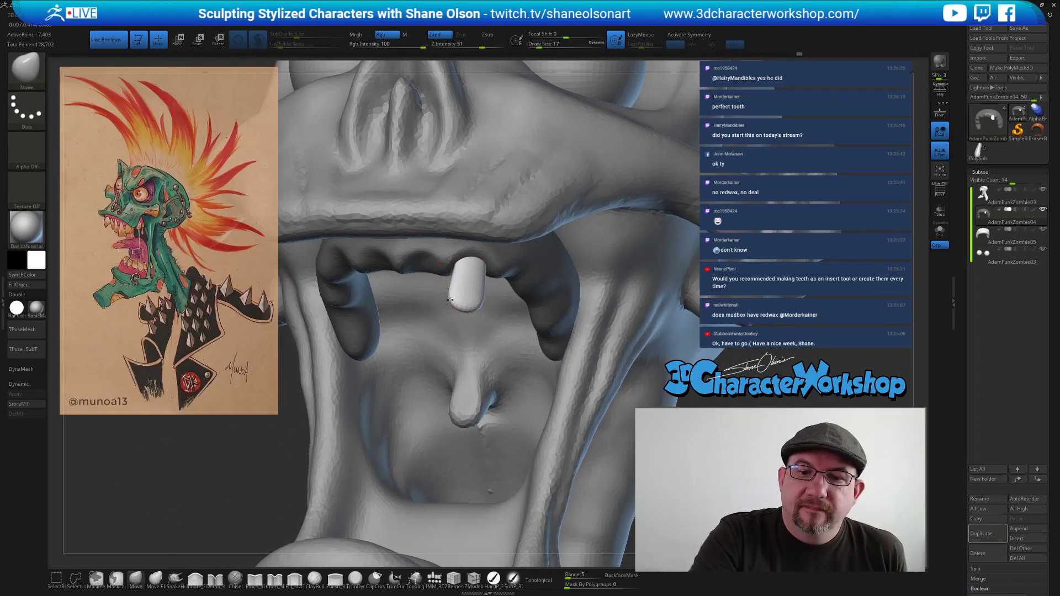
mouse_move(476, 276)
right_mouse_down()
mouse_move(460, 280)
mouse_move(474, 280)
right_mouse_up()
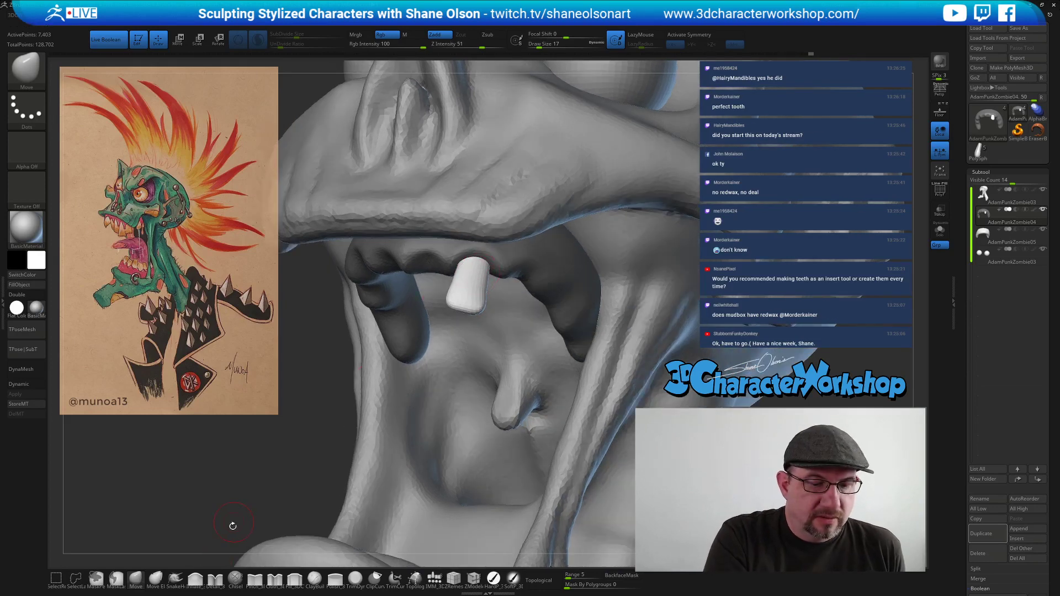
Work over the tooth with the Inflate brush at a subdivide size of 0.10947 and smooth its surface.
left_click(195, 579)
mouse_move(471, 293)
left_mouse_down()
mouse_move(475, 271)
mouse_move(476, 291)
left_mouse_up()
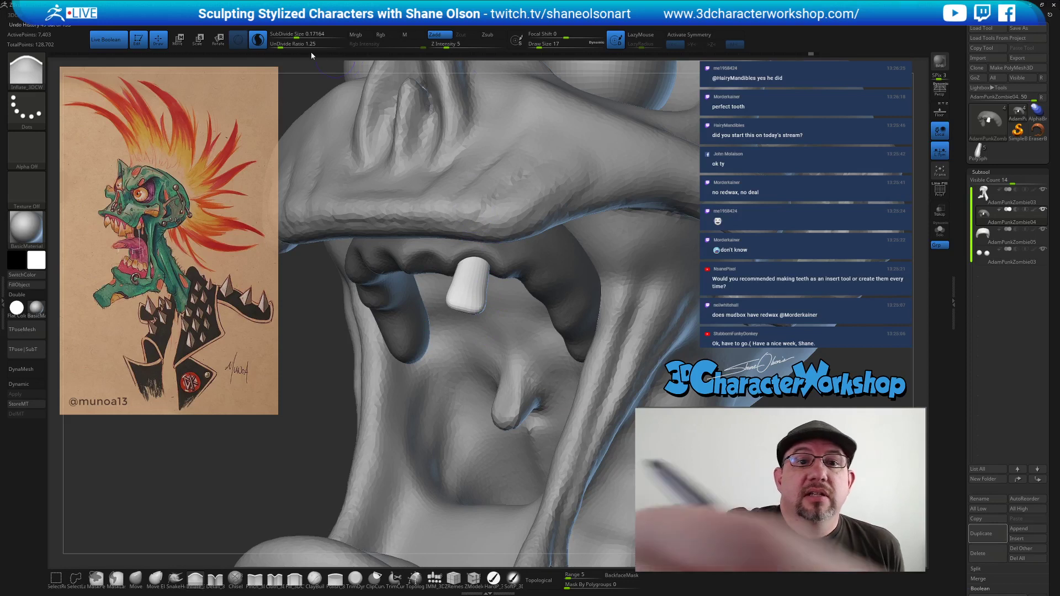
left_click(293, 37)
mouse_move(467, 278)
left_mouse_down()
mouse_move(474, 294)
mouse_move(453, 298)
mouse_move(459, 271)
left_mouse_up()
left_click_drag(485, 301, 484, 279, "shift")
mouse_move(569, 469)
right_mouse_down()
mouse_move(538, 455)
mouse_move(530, 364)
mouse_move(529, 479)
right_mouse_up()
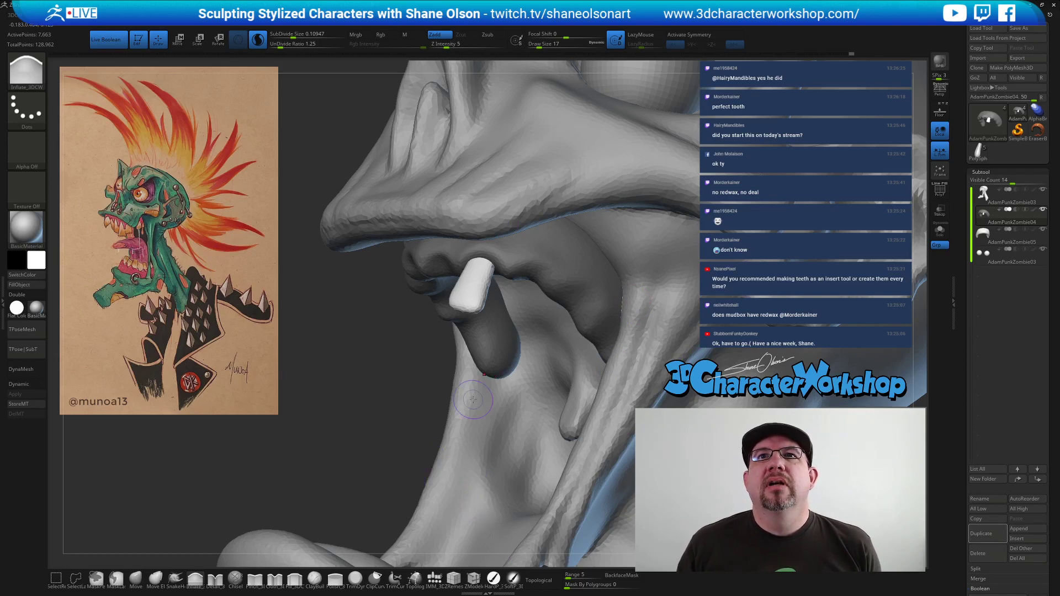
Adjust the tooth's shape and seating in the gum with the Move brush at draw size 33.
left_click_drag(367, 443, 633, 340)
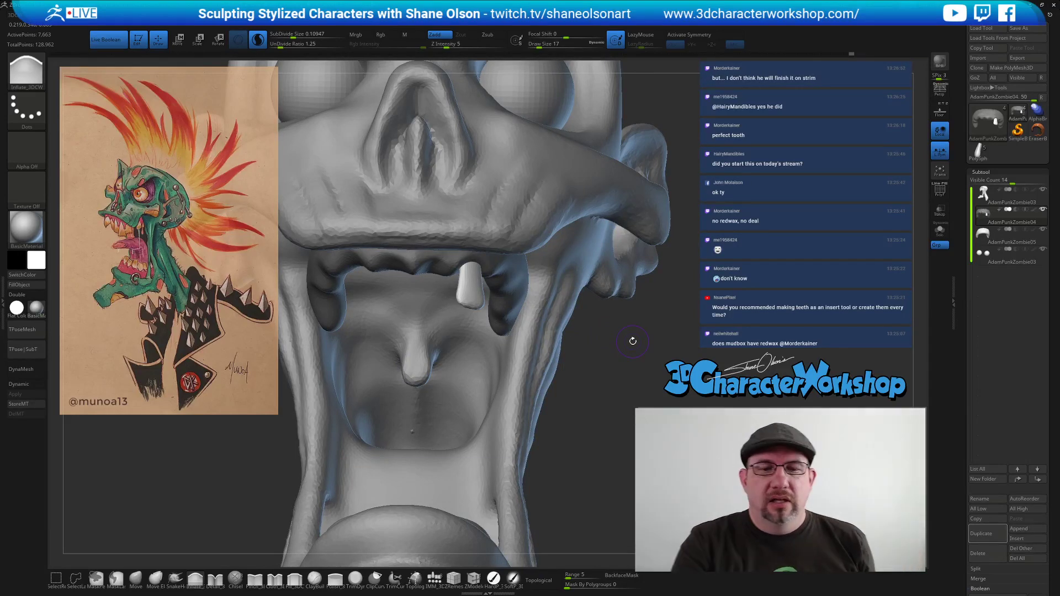
left_click_drag(633, 341, 519, 385)
left_click(137, 579)
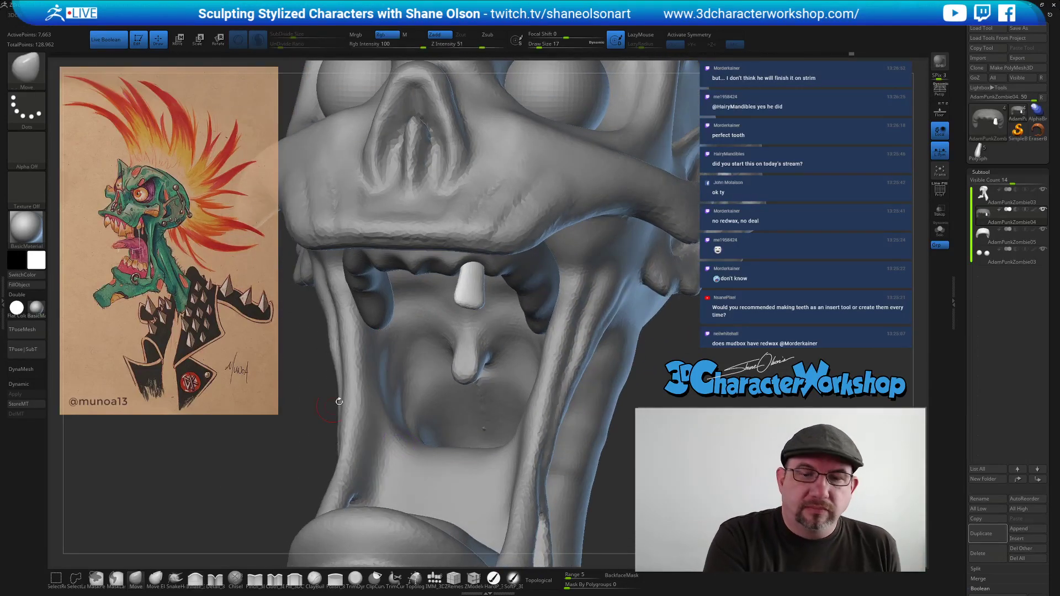
right_click_drag(474, 278, 461, 281)
key("s")
mouse_move(460, 283)
left_mouse_down()
mouse_move(482, 281)
mouse_move(477, 292)
left_mouse_up()
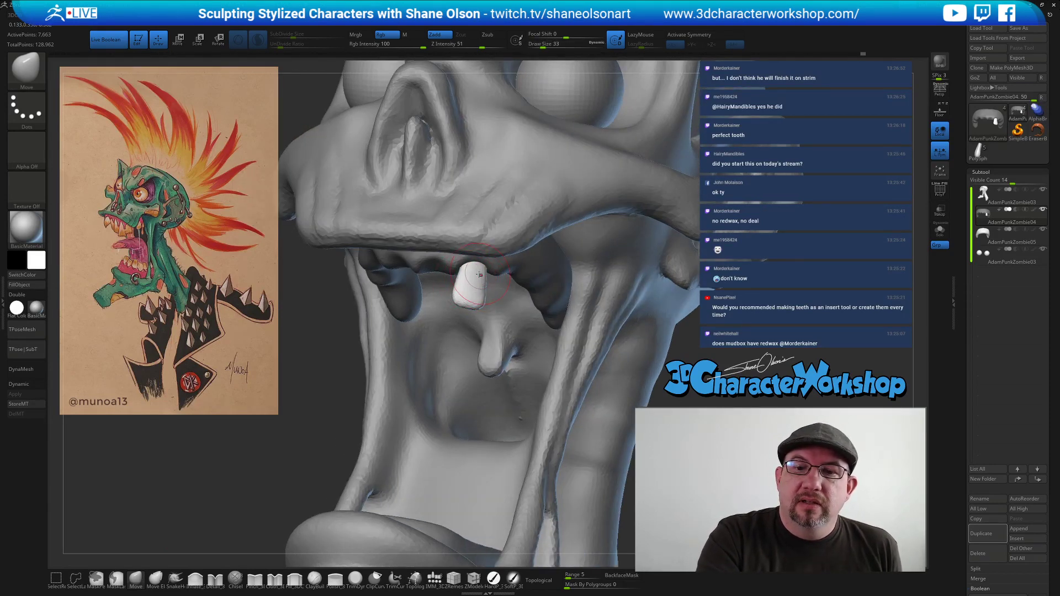
right_click_drag(468, 288, 487, 241)
mouse_move(486, 241)
left_mouse_down()
mouse_move(473, 251)
mouse_move(472, 286)
left_mouse_up()
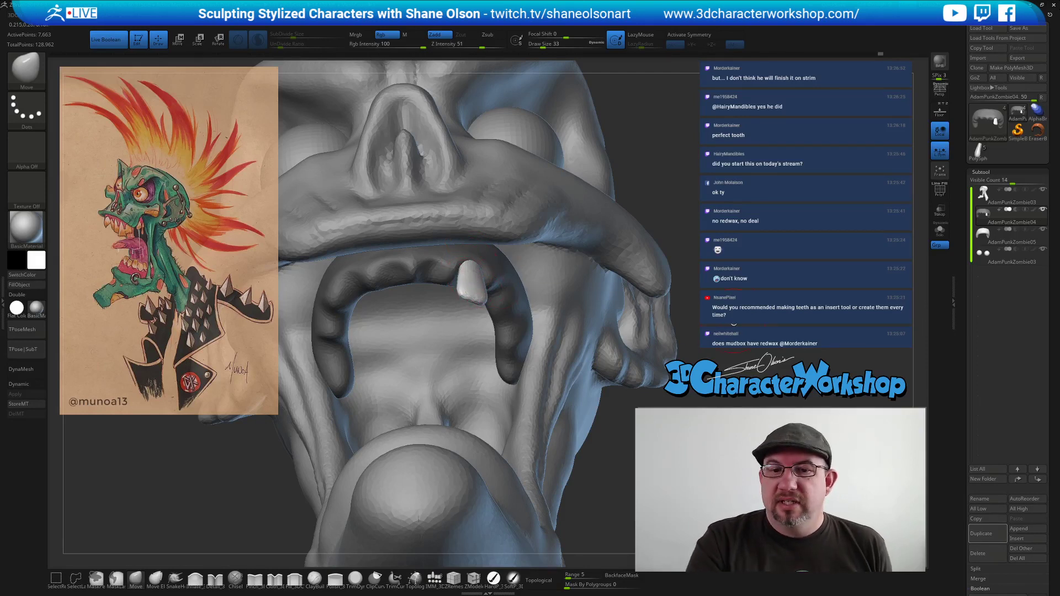
Split the tooth off as its own subtool and fit the gum around its root with the Move brush at draw size 22.
key("space")
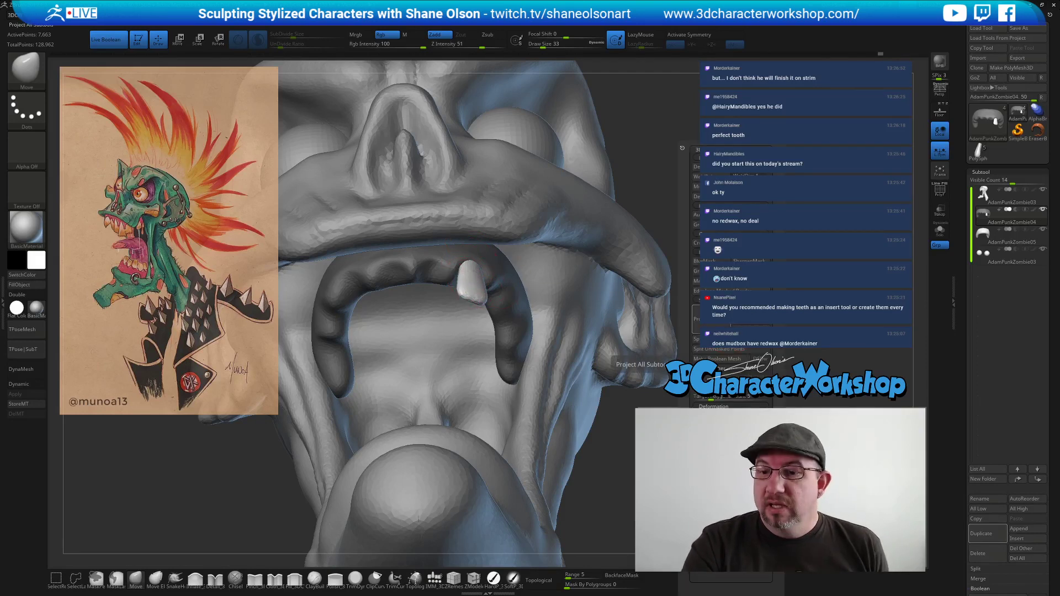
left_click(731, 350)
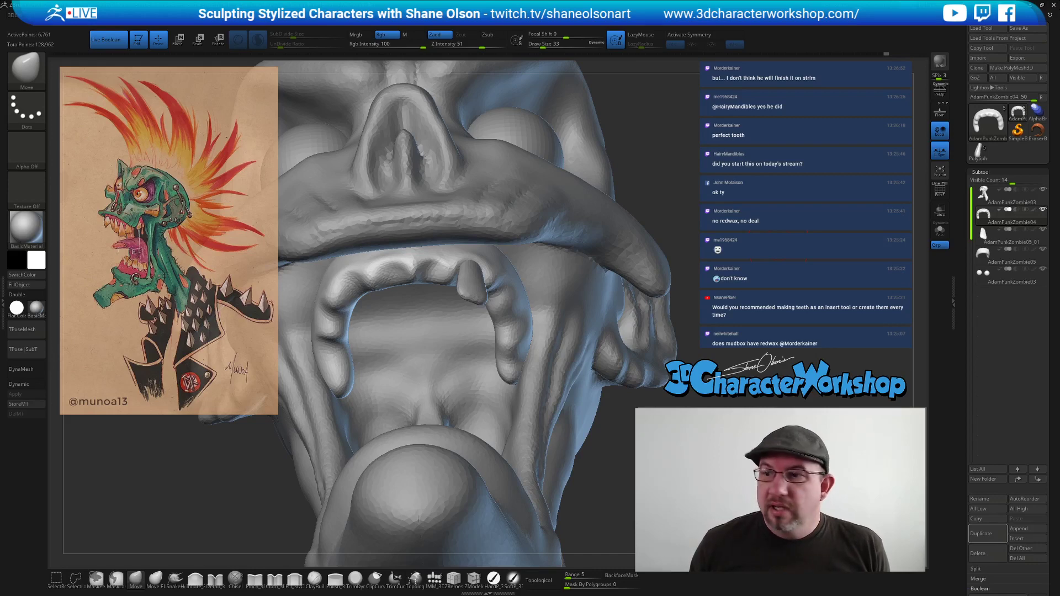
right_click_drag(524, 314, 483, 244)
key("bracketleft")
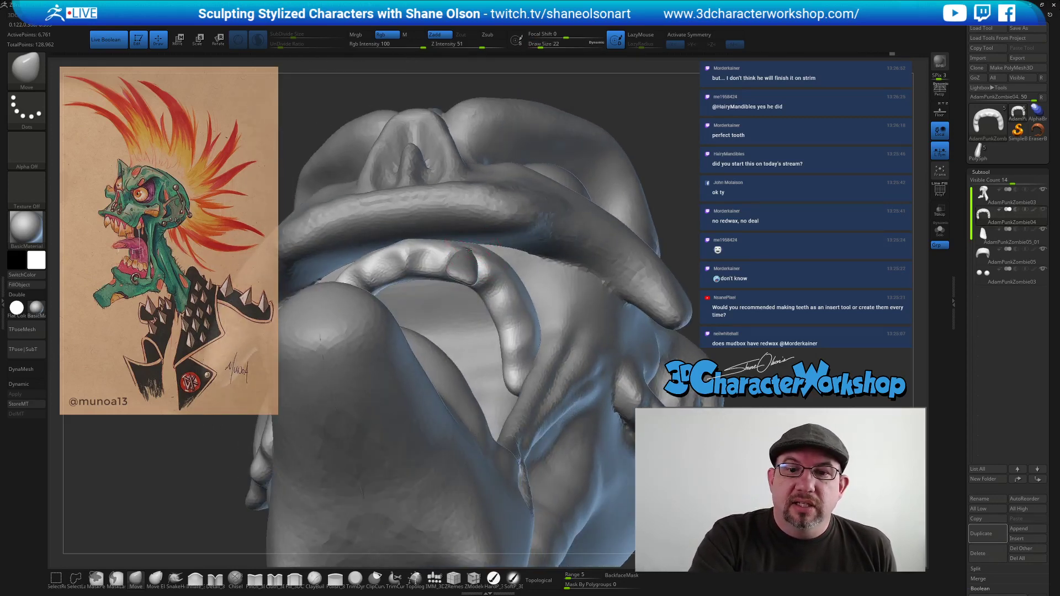
left_click_drag(468, 251, 470, 256)
mouse_move(469, 256)
right_mouse_down()
mouse_move(473, 265)
mouse_move(484, 249)
mouse_move(453, 244)
right_mouse_up()
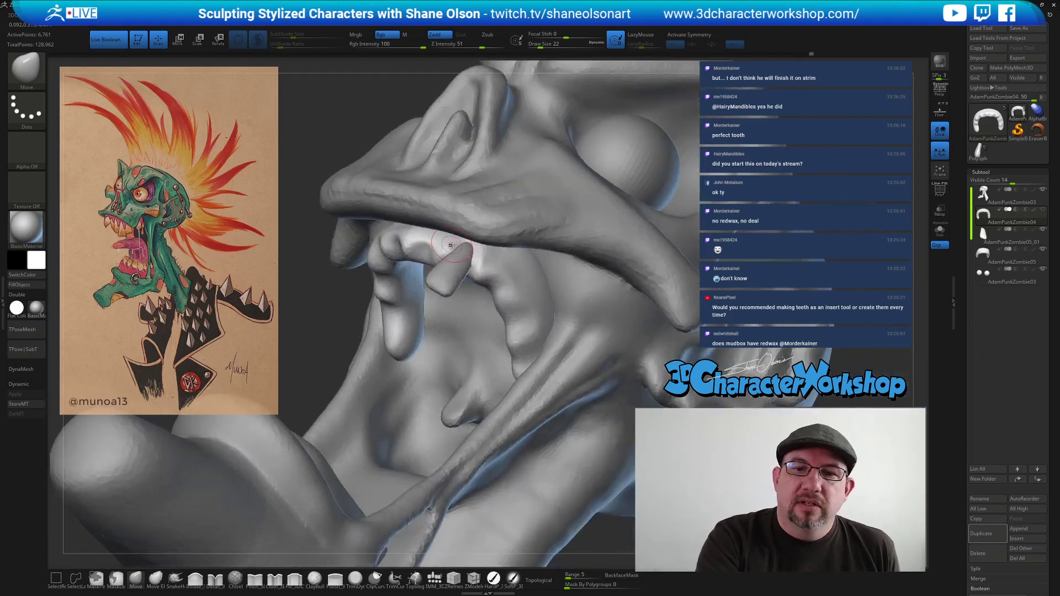
Hide the head and eyeball subtools to work on the upper gum and its tooth.
left_click(1042, 189)
right_click_drag(567, 333, 581, 349)
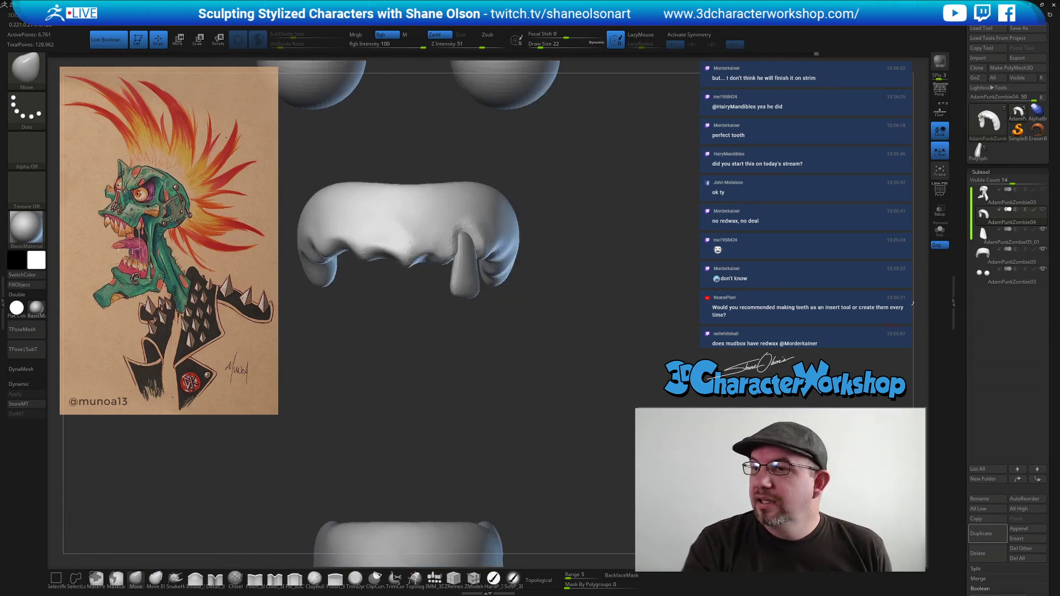
left_click(1042, 269)
right_click_drag(630, 276, 638, 314, "ctrl")
mouse_move(639, 314)
right_mouse_down("alt")
mouse_move(639, 340)
mouse_move(466, 295)
right_mouse_up("alt")
key("shift+f")
key("shift+f")
right_click_drag(542, 417, 532, 391)
Build a raised gum rim around the tooth's root with the Detail brush at draw size 22 and smooth it.
key("shift")
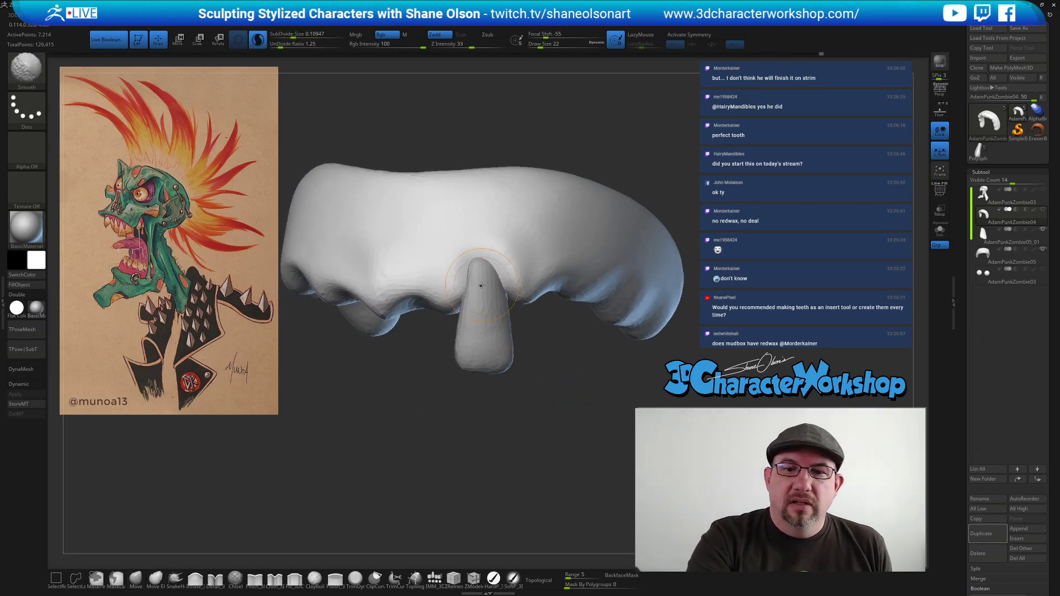
left_click(216, 578)
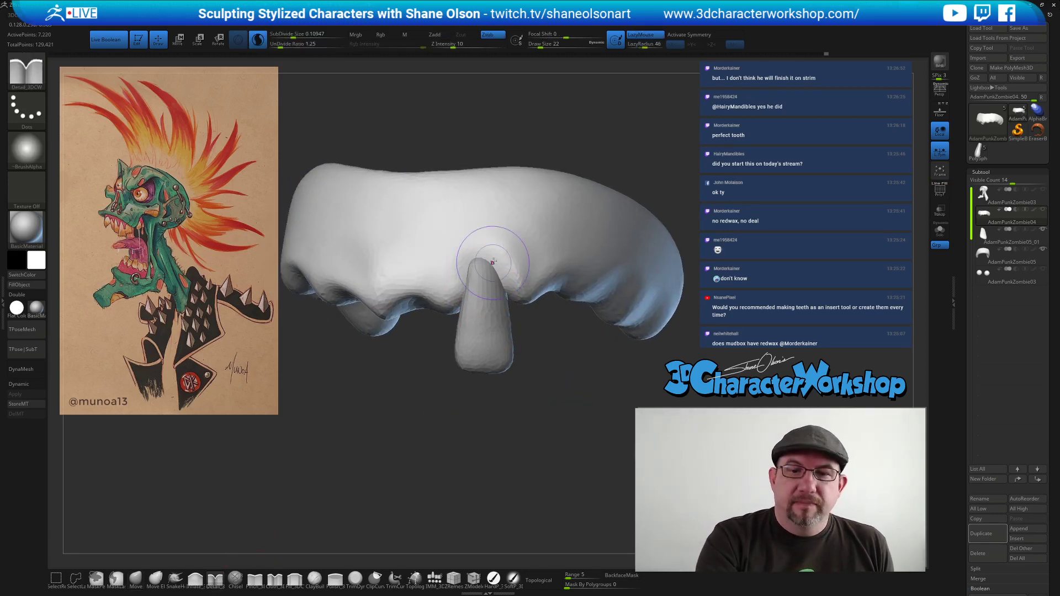
mouse_move(464, 288)
left_mouse_down("alt")
mouse_move(473, 249)
mouse_move(496, 246)
mouse_move(521, 300)
left_mouse_up("alt")
mouse_move(542, 368)
left_mouse_down()
mouse_move(599, 383)
mouse_move(574, 381)
left_mouse_up()
key("shift")
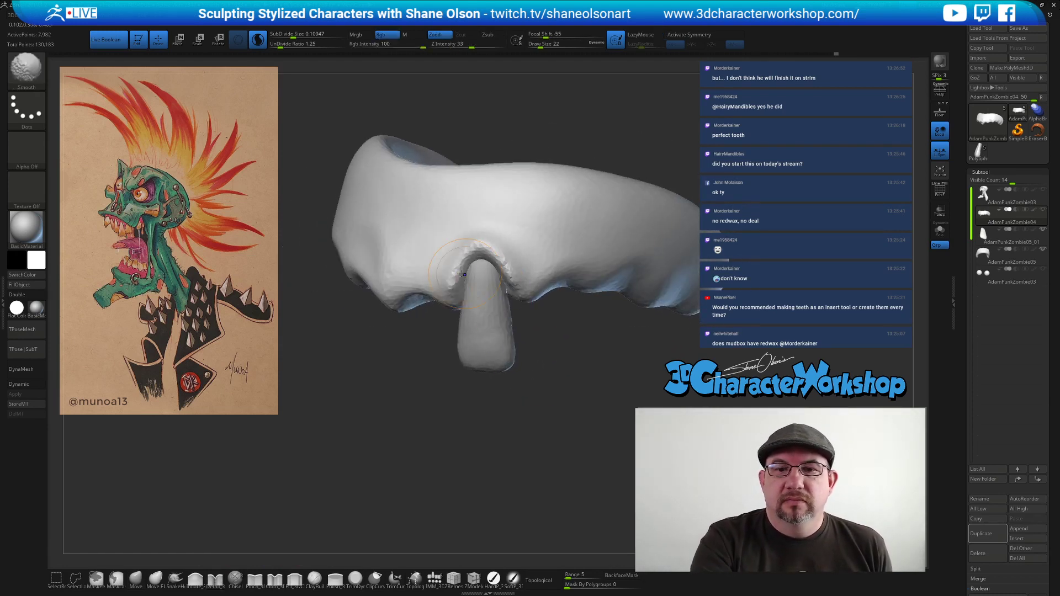
left_click_drag(482, 252, 511, 285, "shift")
Smooth the gum area around the tooth further and make the tooth the active subtool.
mouse_move(544, 417)
left_mouse_down()
mouse_move(595, 409)
mouse_move(543, 420)
mouse_move(555, 415)
mouse_move(541, 454)
mouse_move(538, 397)
left_mouse_up()
left_click_drag(467, 336, 519, 350, "shift")
left_click_drag(514, 433, 546, 443)
left_click(983, 235)
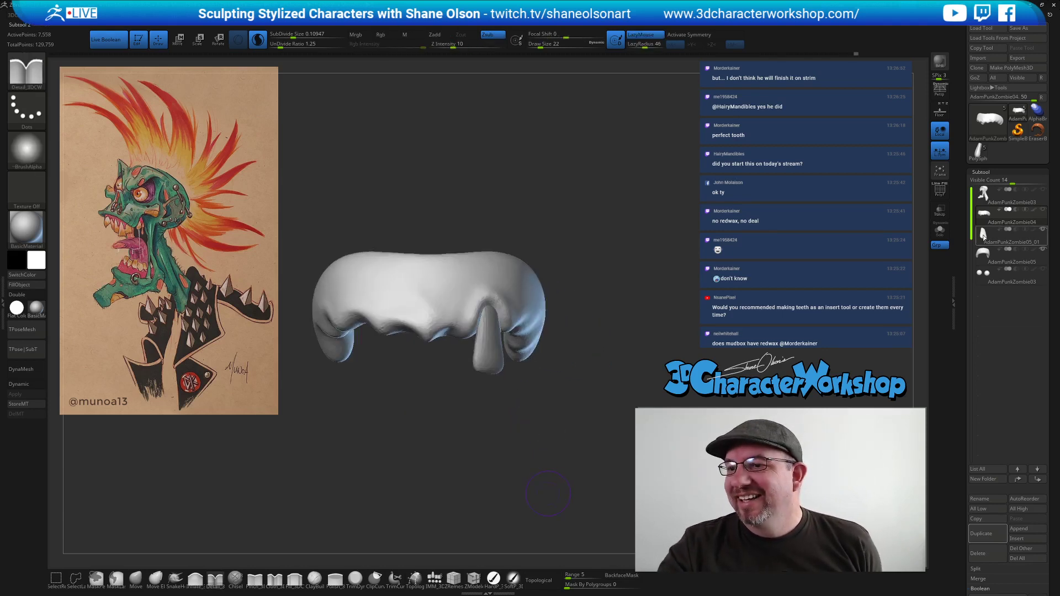
Duplicate the tooth beside the original with the transform gizmo, then move and rotate the copy to follow the gum's curve.
left_click(1042, 210)
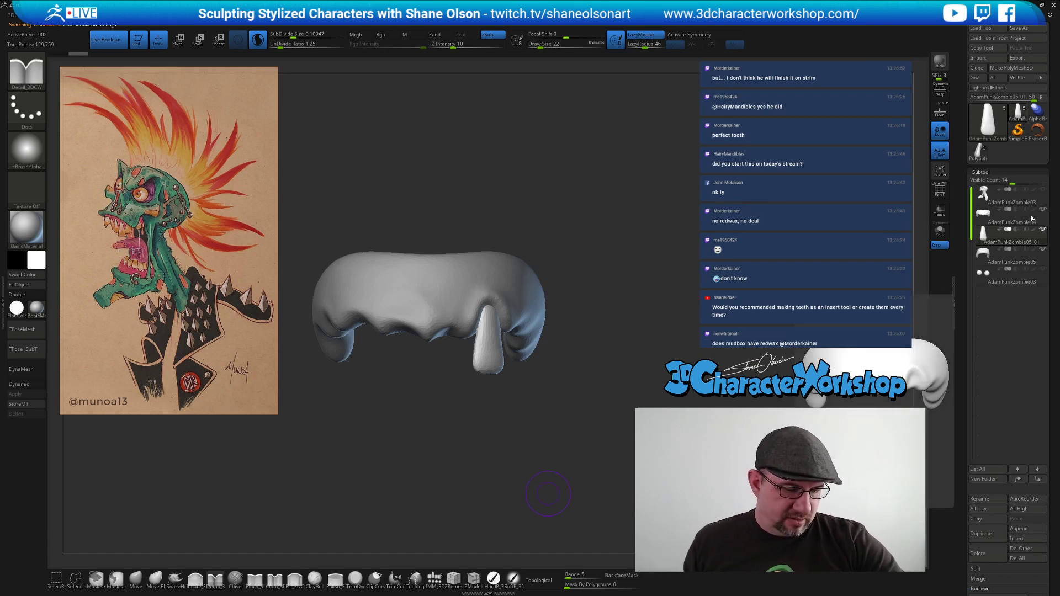
left_click(943, 227)
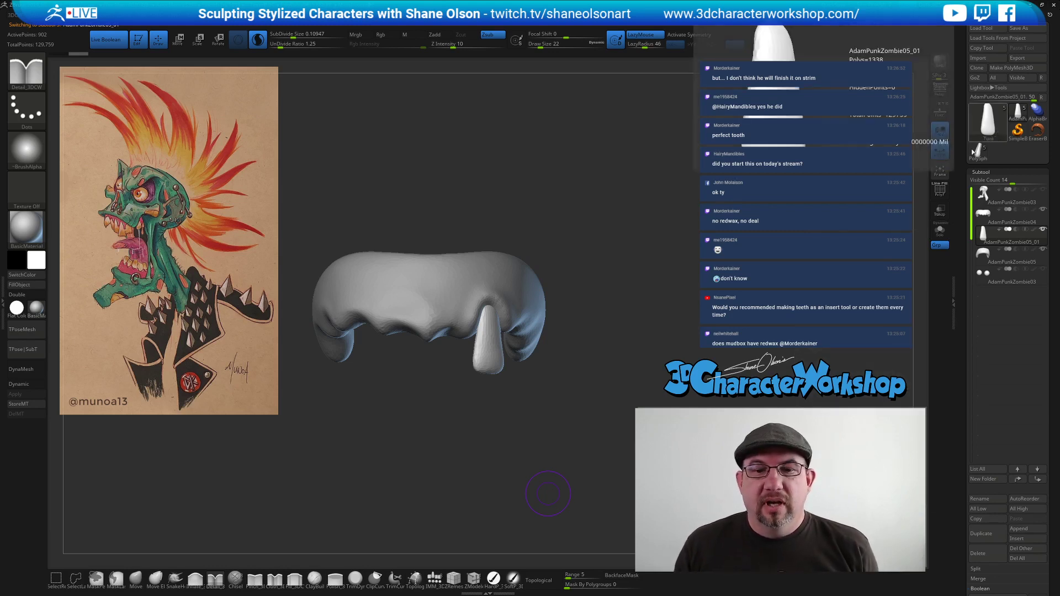
left_click_drag(657, 326, 643, 329)
key("w")
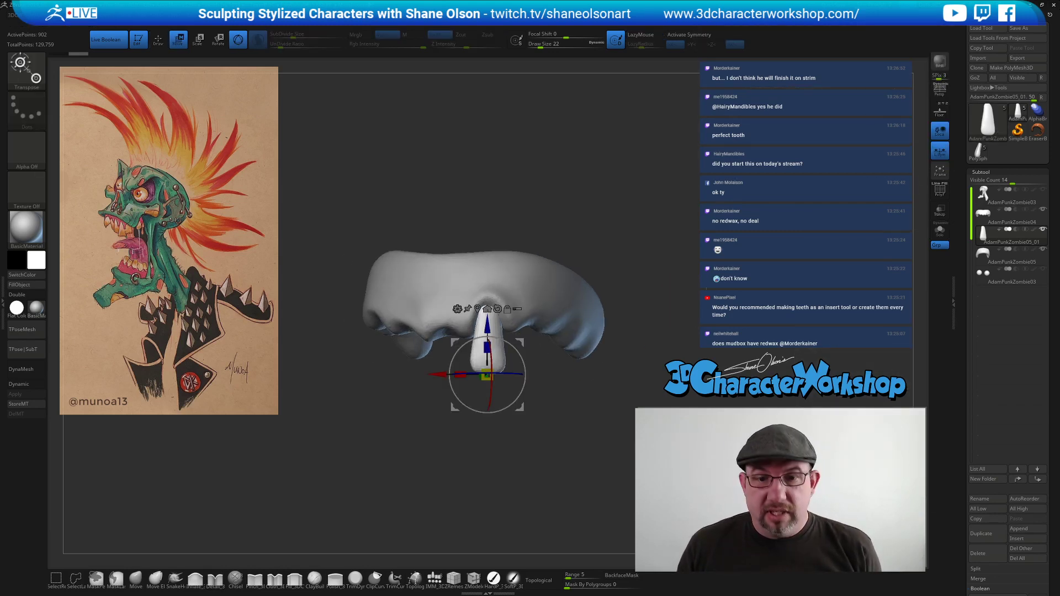
left_click_drag(520, 408, 543, 371, "ctrl")
mouse_move(575, 260)
left_mouse_down("alt")
mouse_move(580, 237)
mouse_move(594, 267)
left_mouse_up("alt")
left_click_drag(451, 342, 435, 343)
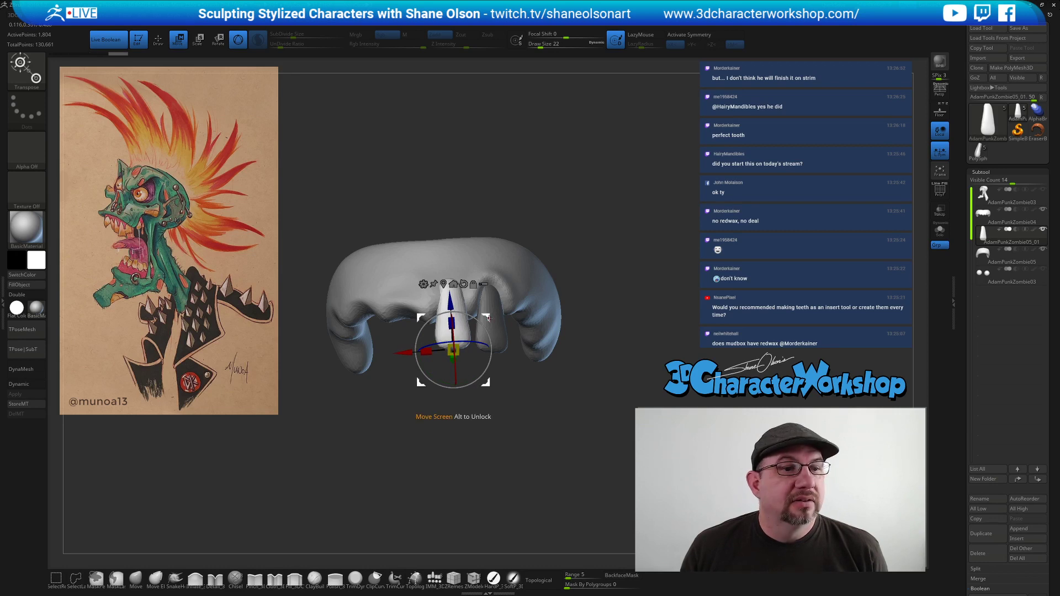
left_click_drag(565, 252, 580, 174)
left_click_drag(487, 318, 491, 322)
left_click_drag(569, 251, 549, 425)
Reshape the duplicated tooth with the Move brush at draw sizes 49 and 31, widening its crown and extending its root into the gum.
left_click(135, 579)
key("bracketright")
key("bracketright")
key("bracketright")
left_click_drag(448, 314, 446, 311)
left_click_drag(439, 433, 411, 432)
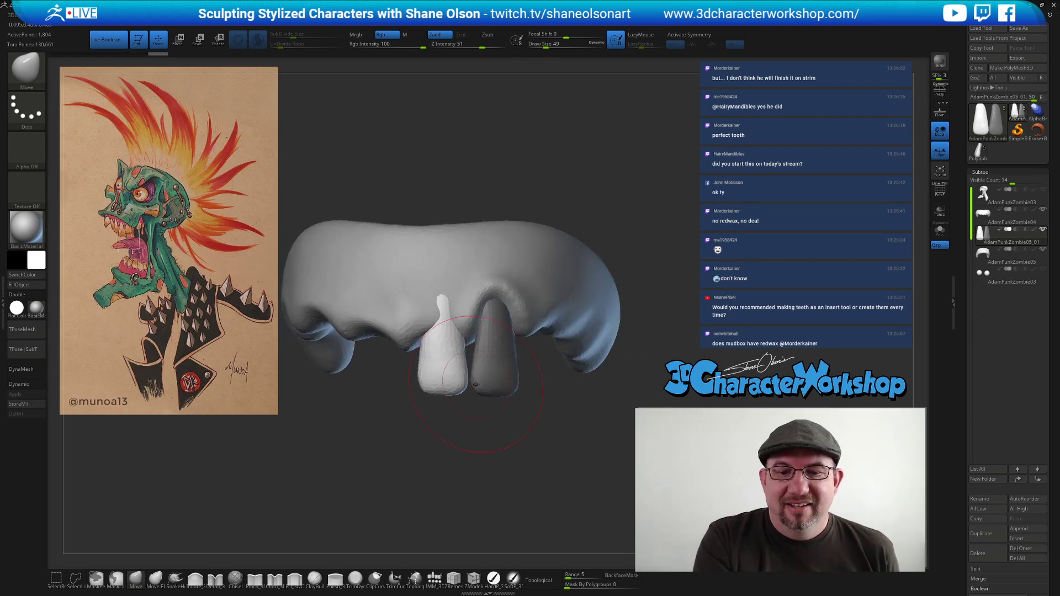
key("s")
left_click_drag(467, 376, 426, 381)
mouse_move(433, 434)
left_mouse_down()
mouse_move(466, 428)
mouse_move(473, 312)
left_mouse_up()
mouse_move(473, 313)
right_mouse_down()
mouse_move(468, 371)
mouse_move(469, 278)
right_mouse_up()
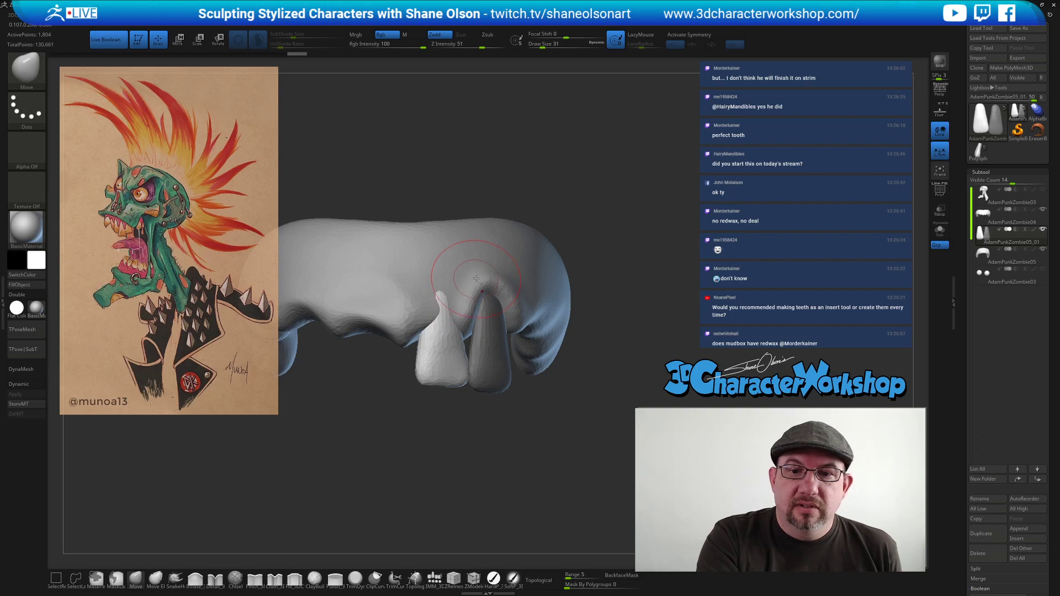
Build a gum rim around the second tooth's root with the Detail brush at draw size 23 and smooth the surrounding gum.
left_click(479, 272, "alt")
right_click_drag(461, 304, 391, 393)
left_click(215, 580)
right_click_drag(433, 279, 436, 319)
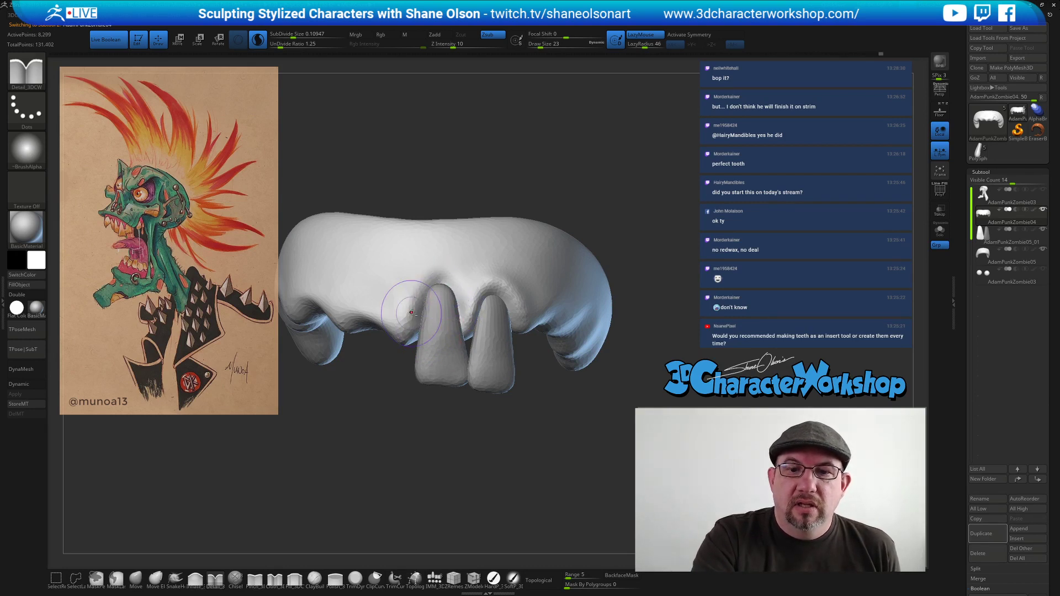
key("shift")
left_click_drag(410, 316, 414, 309, "shift")
left_click_drag(602, 433, 509, 424)
key("shift")
right_click_drag(518, 459, 511, 400)
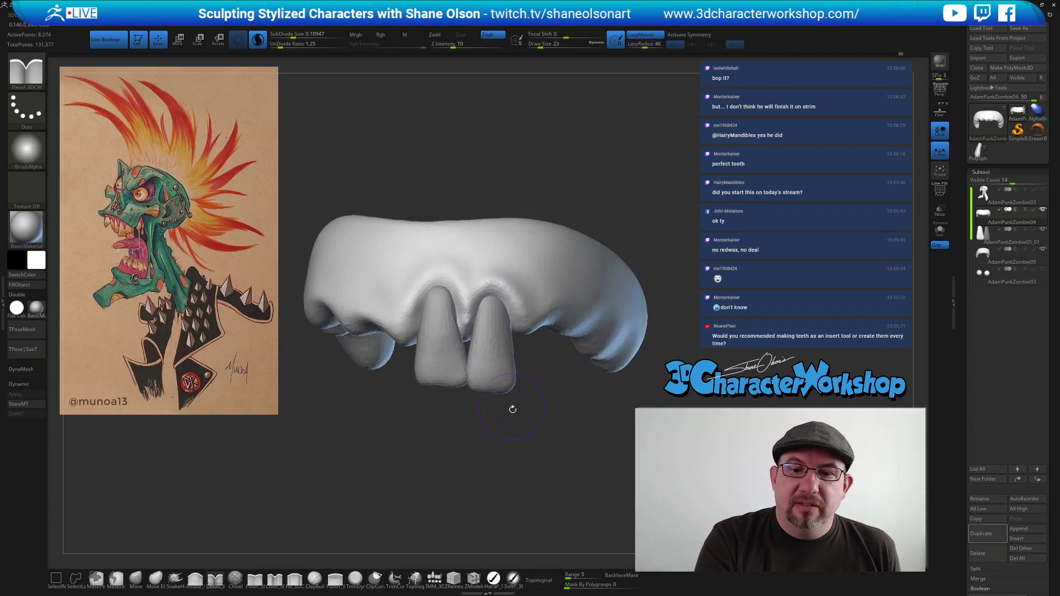
left_click_drag(511, 400, 490, 402)
key("shift")
left_click_drag(486, 465, 536, 468)
mouse_move(536, 467)
right_mouse_down()
mouse_move(527, 429)
mouse_move(540, 422)
mouse_move(525, 402)
mouse_move(521, 416)
mouse_move(534, 414)
right_mouse_up()
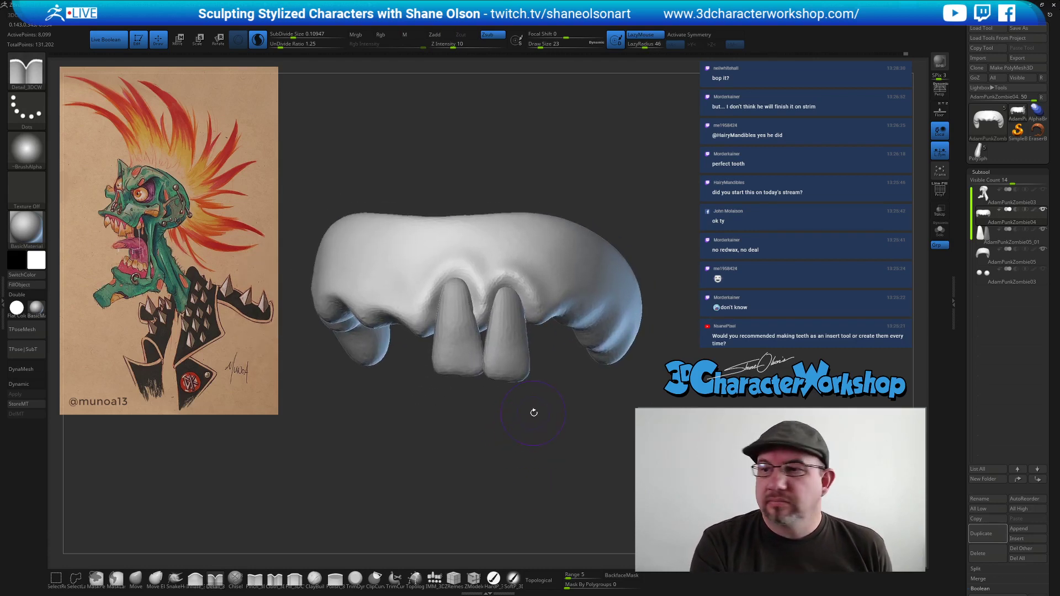
Pull the second tooth's root up into a tapered point with the SnakeHook brush at draw sizes 14 and 31.
left_click(517, 330, "alt")
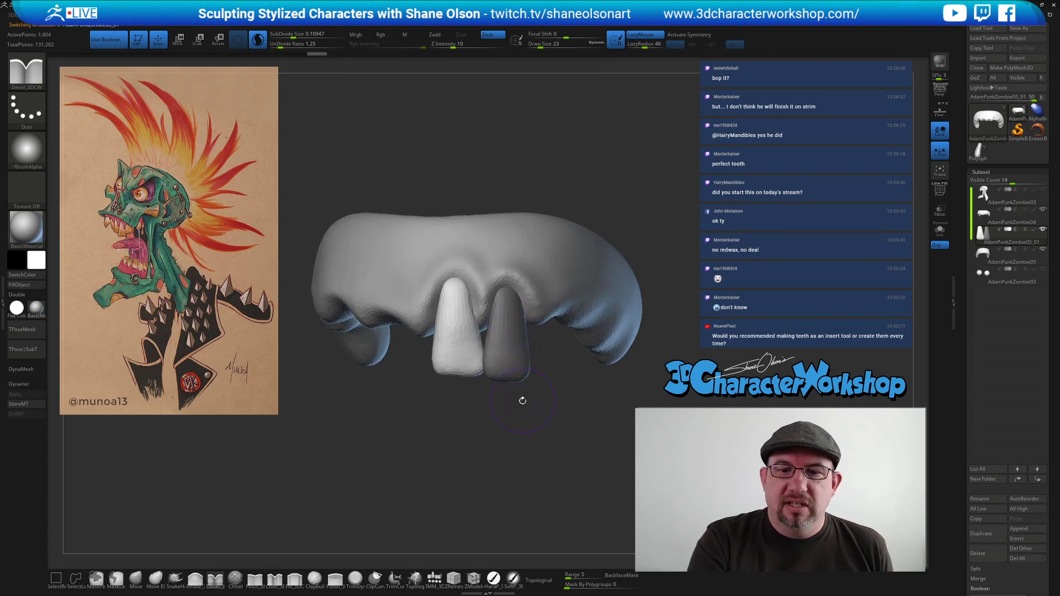
left_click(172, 577)
key("s")
left_click_drag(458, 276, 456, 270)
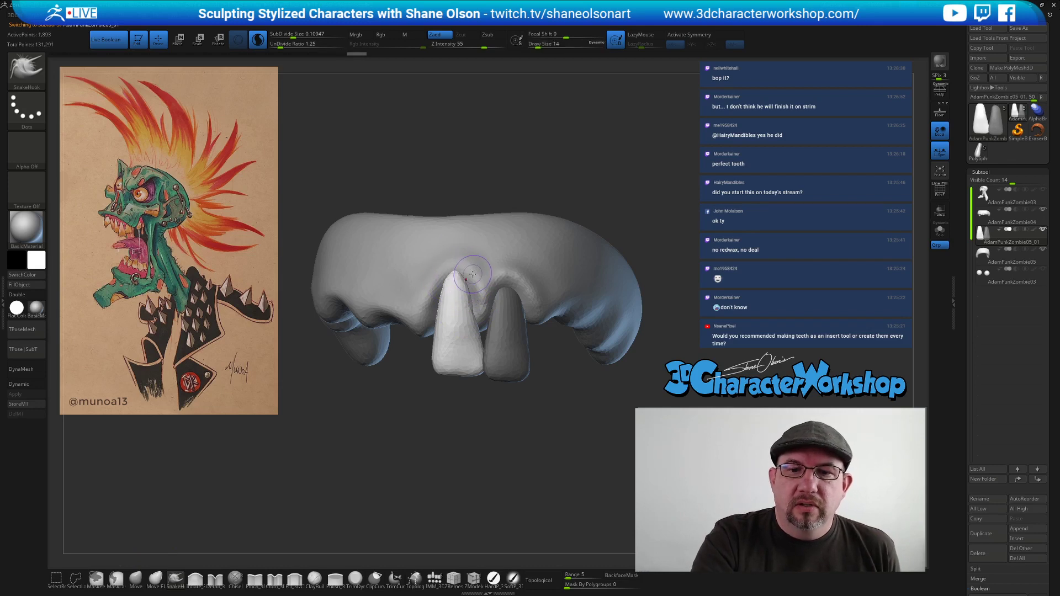
right_click_drag(472, 275, 465, 287)
key("s")
left_click_drag(450, 276, 458, 276)
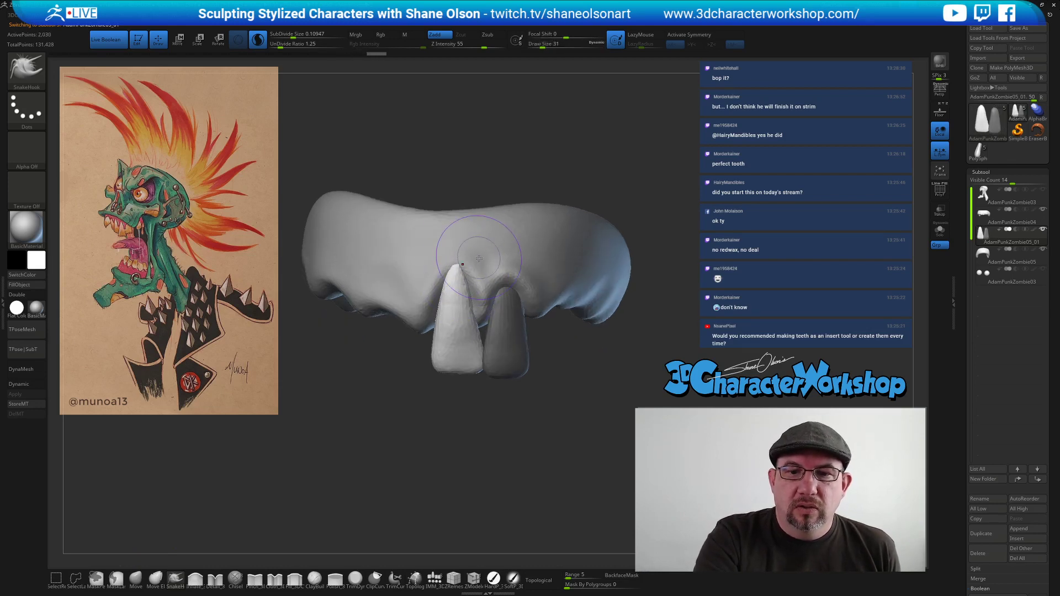
right_click_drag(459, 259, 460, 272)
left_click_drag(459, 256, 462, 254)
right_click_drag(476, 285, 502, 268)
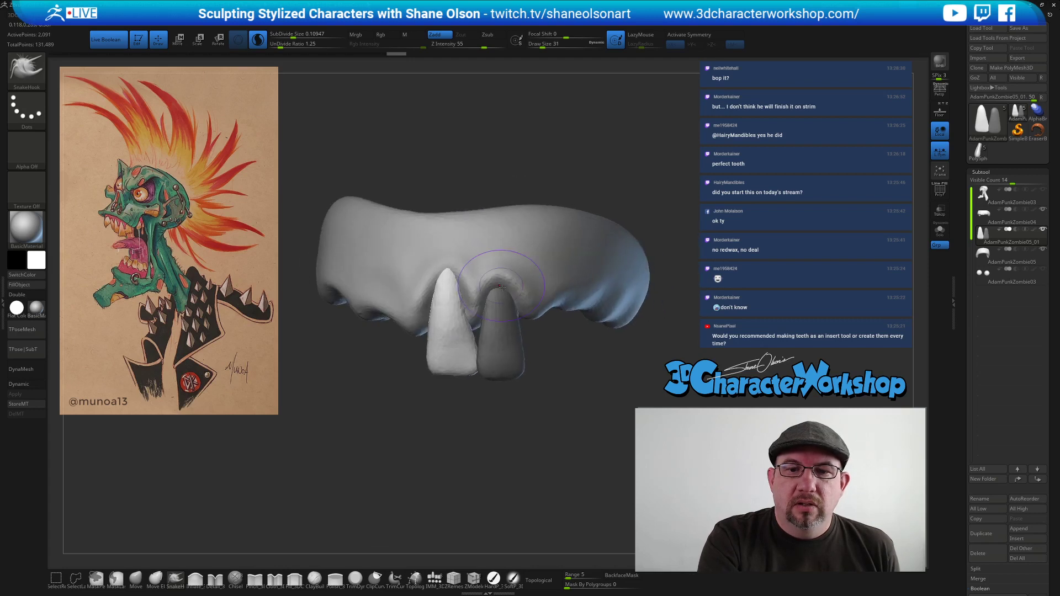
Unmask the first tooth and pull its root up into a sharper point with the SnakeHook brush.
left_click(519, 403, "ctrl")
left_click_drag(501, 269, 500, 278)
key("s")
right_click_drag(517, 355, 524, 426)
Pull the upper gum's rim up around both pointed roots with the SnakeHook brush, reducing the draw size to 18.
left_click(979, 223)
key("s")
left_click_drag(499, 280, 499, 274)
mouse_move(510, 260)
right_mouse_down()
mouse_move(495, 277)
mouse_move(504, 269)
mouse_move(503, 292)
mouse_move(477, 248)
mouse_move(471, 275)
right_mouse_up()
key("bracketleft")
left_click_drag(464, 264, 473, 262)
right_click_drag(495, 267, 510, 264)
right_click_drag(532, 426, 526, 431, "ctrl")
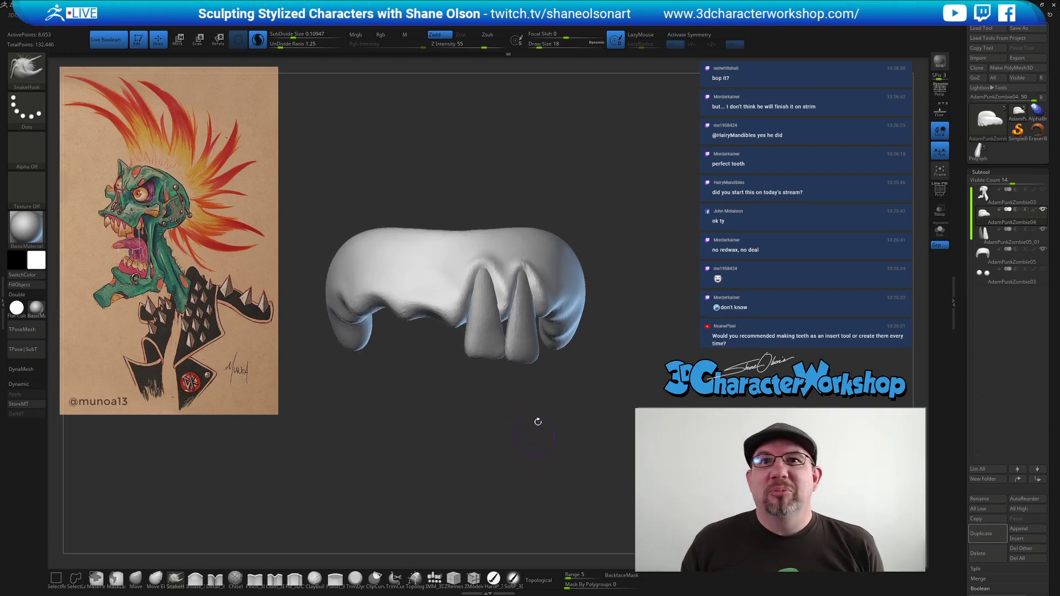
mouse_move(534, 390)
right_mouse_down()
mouse_move(525, 414)
mouse_move(486, 415)
mouse_move(528, 412)
mouse_move(586, 432)
right_mouse_up()
Duplicate the second tooth as a third tooth along the upper gum, then rotate and position it beside the others.
left_click(528, 347, "alt")
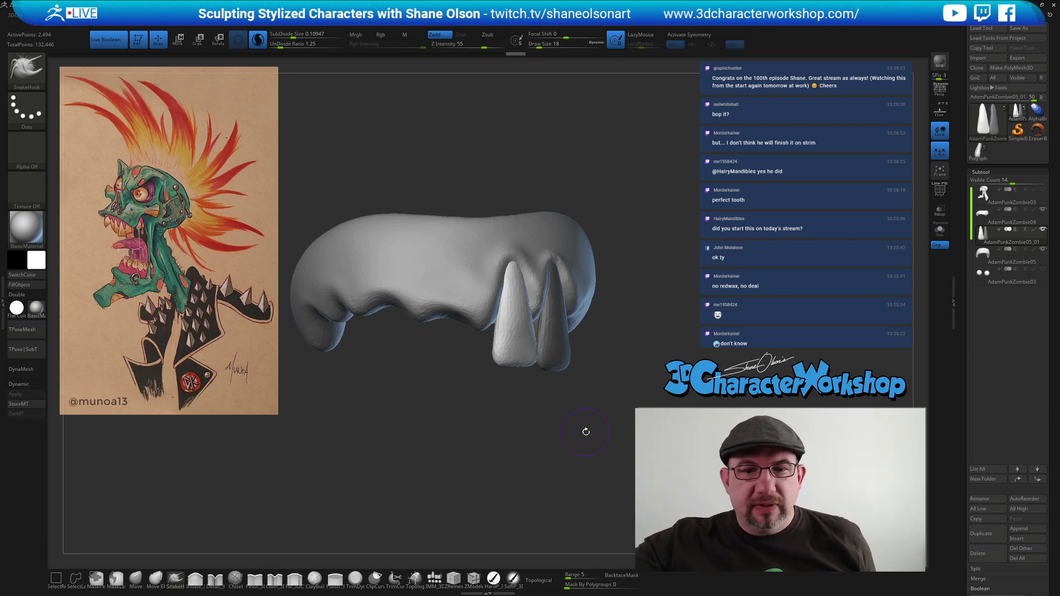
key("w")
left_click_drag(580, 429, 583, 429)
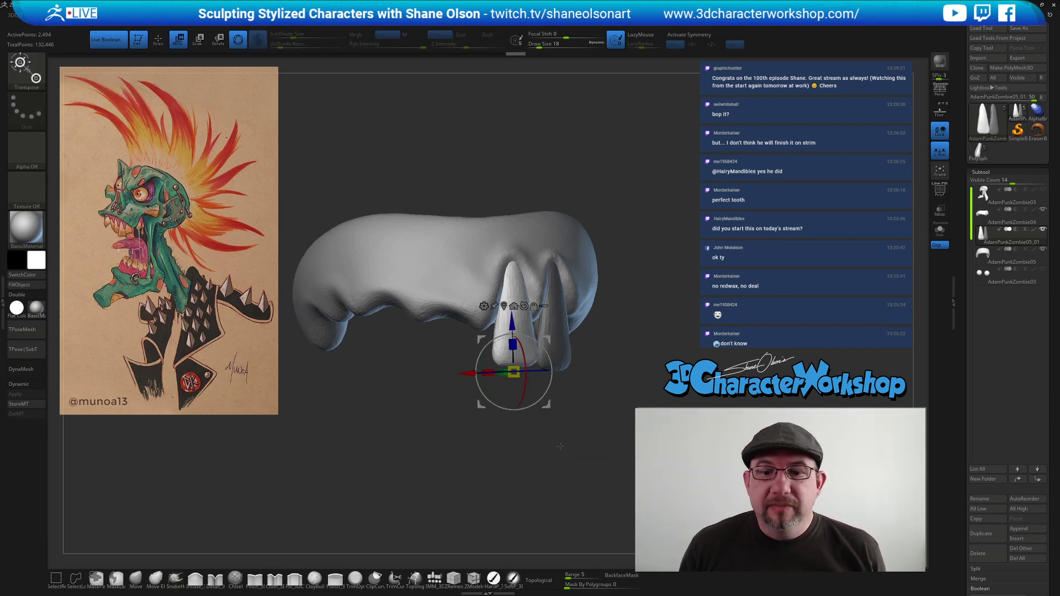
left_click_drag(550, 339, 493, 349, "ctrl")
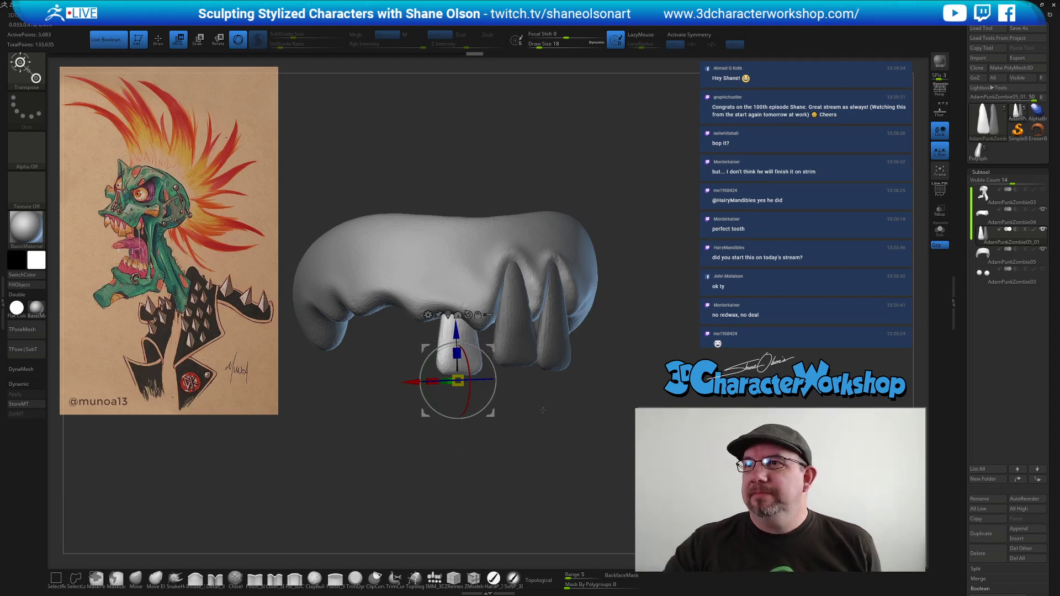
left_click_drag(557, 458, 534, 467)
left_click_drag(490, 378, 492, 368)
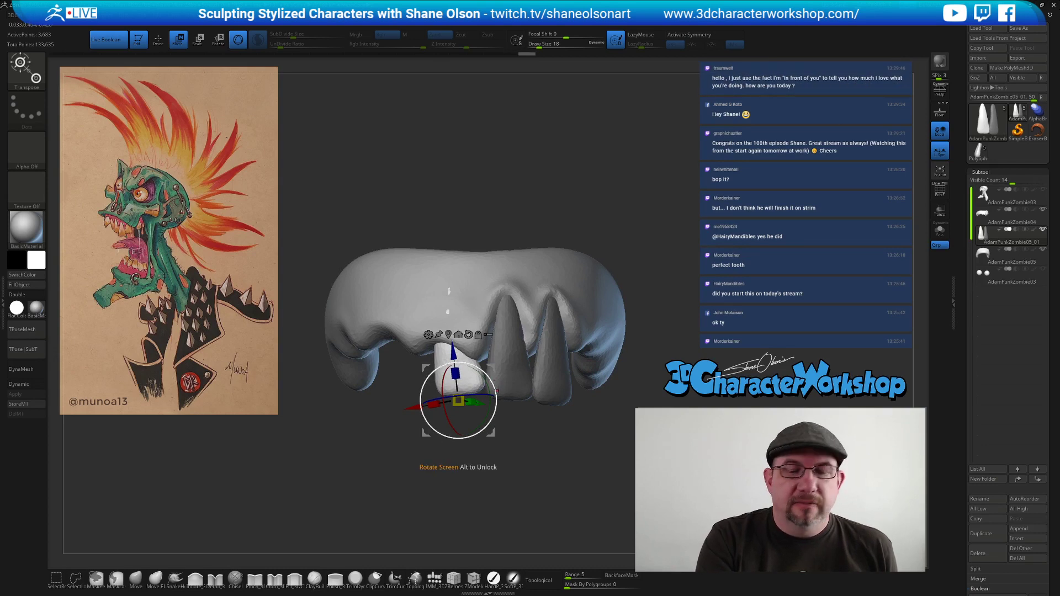
left_click_drag(516, 435, 547, 395)
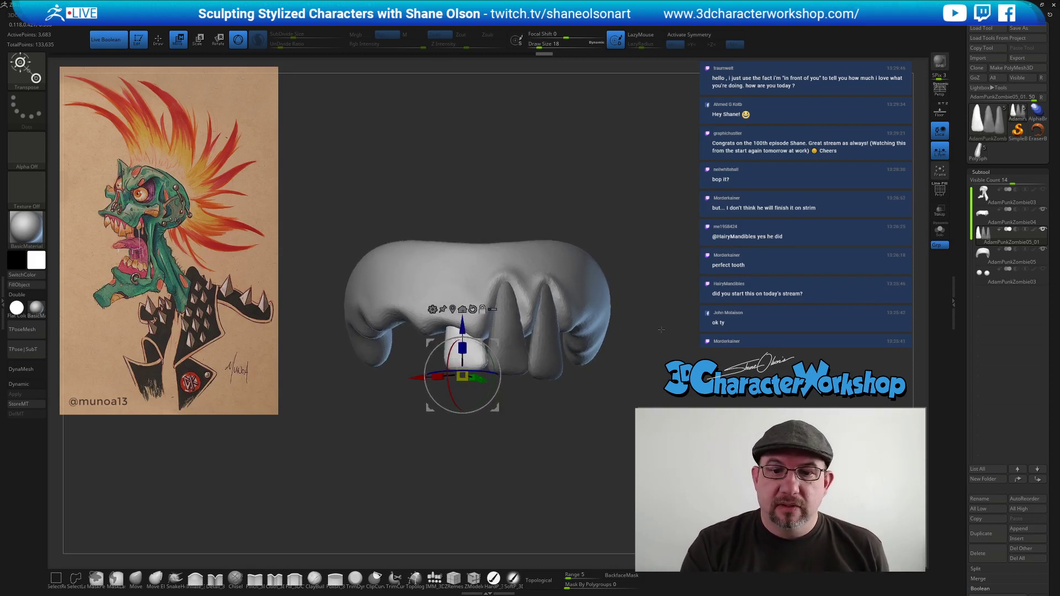
left_click_drag(661, 329, 648, 341, "alt")
Carve the upper gum to expose the third tooth's root and build a rim around it with the Detail brush at draw size 18.
left_click(1011, 217)
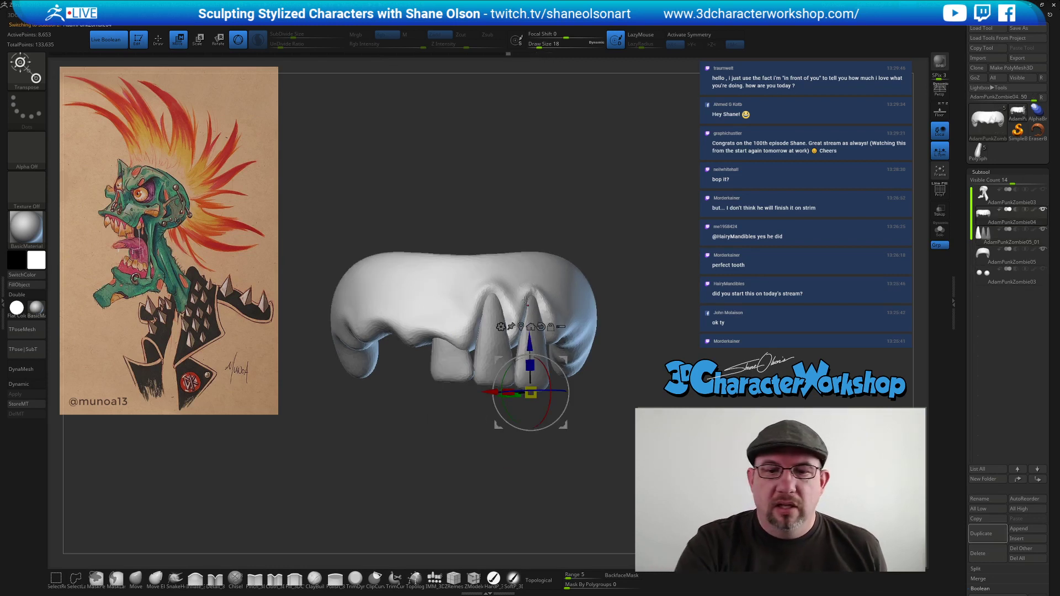
key("q")
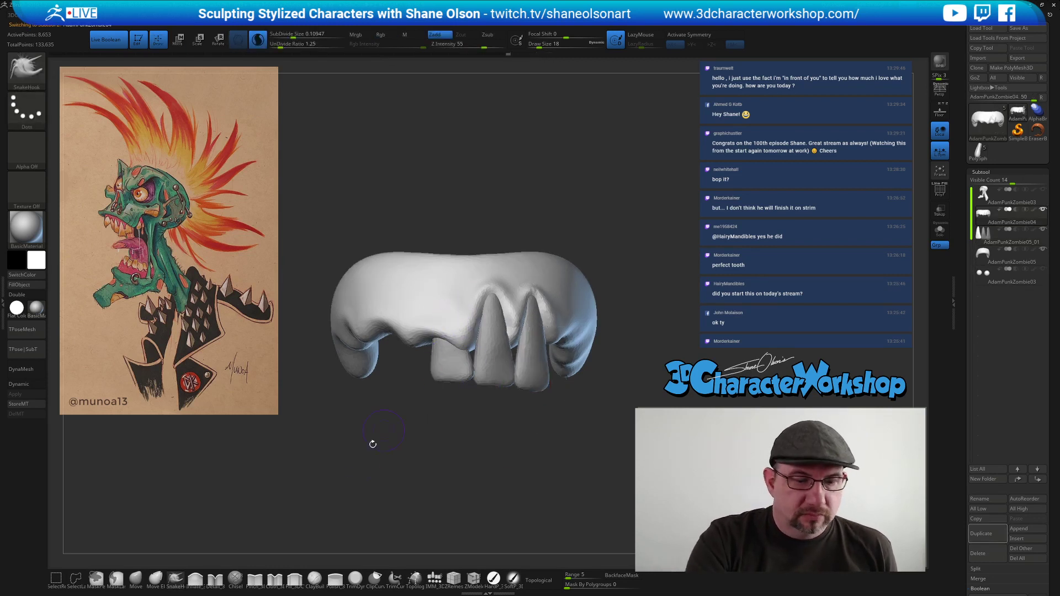
left_click(214, 580)
mouse_move(439, 316)
left_mouse_down()
mouse_move(451, 290)
mouse_move(450, 309)
left_mouse_up()
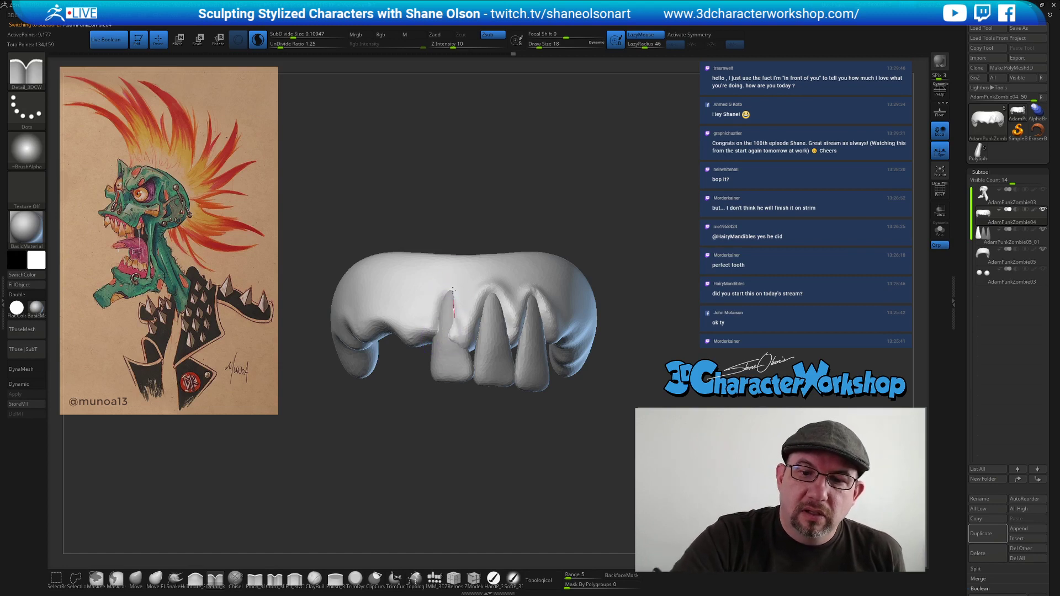
mouse_move(449, 297)
left_mouse_down()
mouse_move(456, 315)
mouse_move(456, 282)
left_mouse_up()
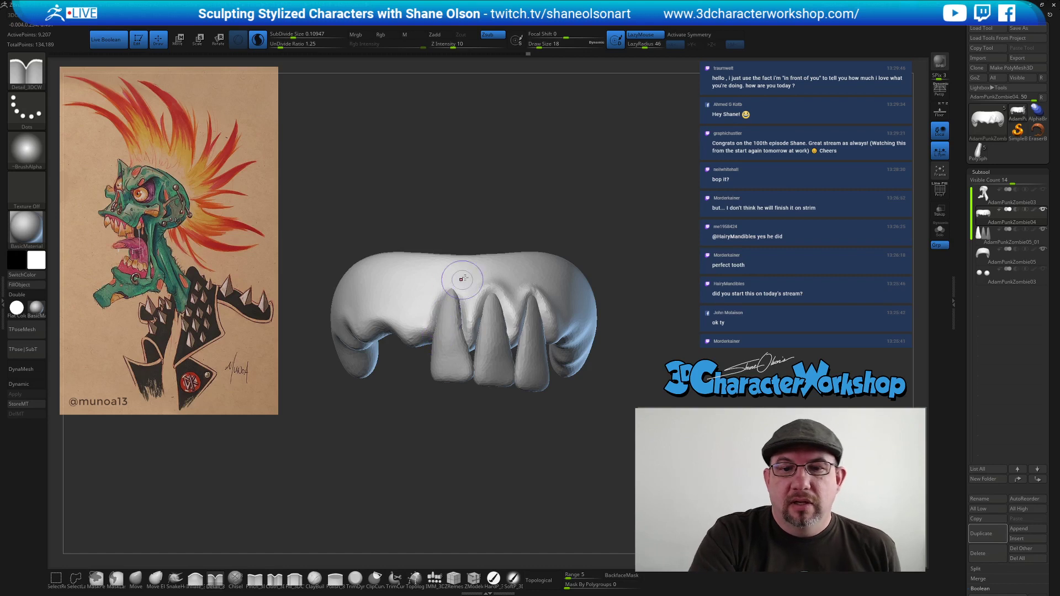
right_click_drag(455, 275, 464, 341)
left_click_drag(429, 322, 460, 269)
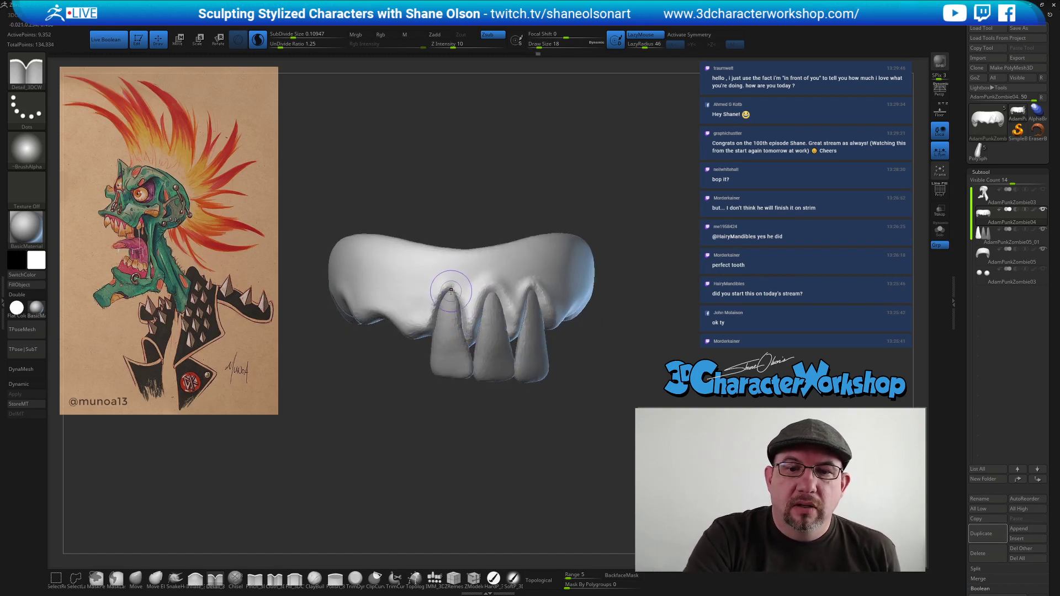
Smooth and refine the gum rim around the third tooth and between the neighbouring roots.
key("shift")
left_click_drag(467, 337, 478, 274, "shift")
mouse_move(511, 397)
left_mouse_down()
mouse_move(403, 406)
mouse_move(505, 345)
left_mouse_up()
right_click_drag(433, 330, 516, 411)
key("shift")
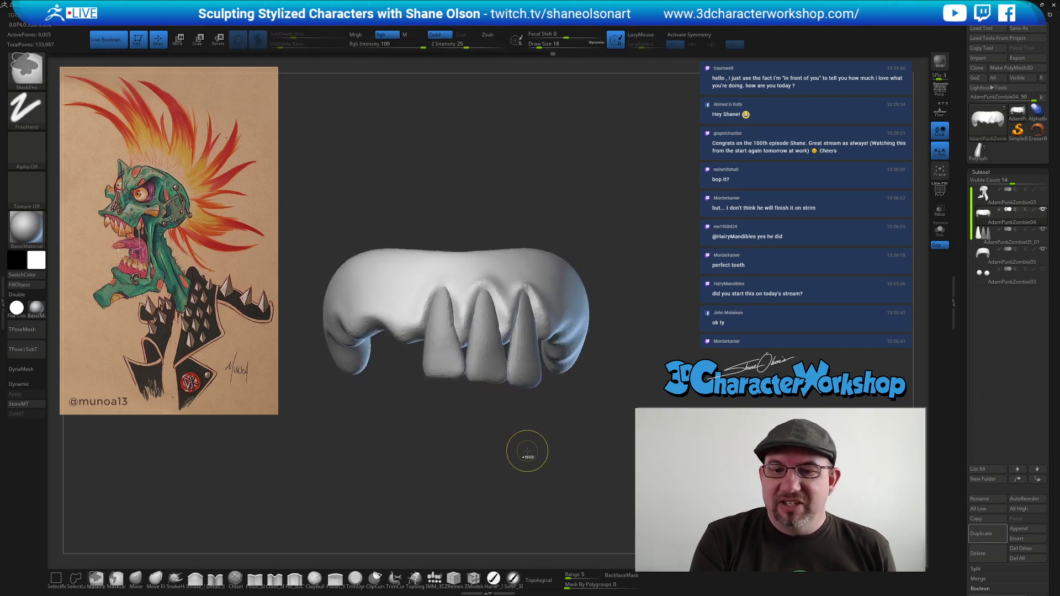
key("shift")
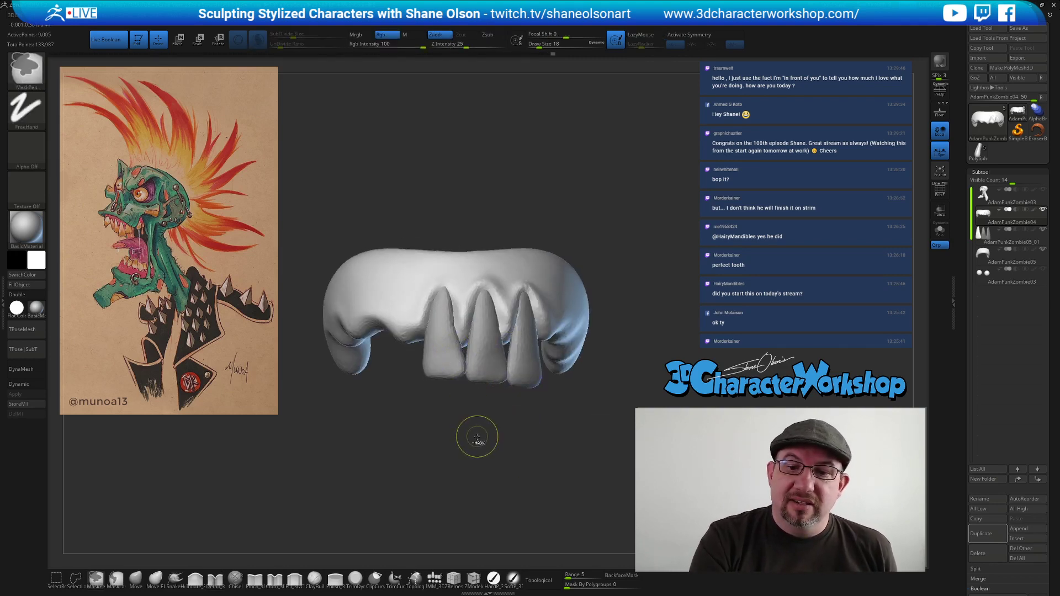
mouse_move(428, 303)
left_mouse_down()
mouse_move(453, 291)
mouse_move(464, 339)
left_mouse_up()
left_click_drag(497, 446, 473, 449)
key("shift")
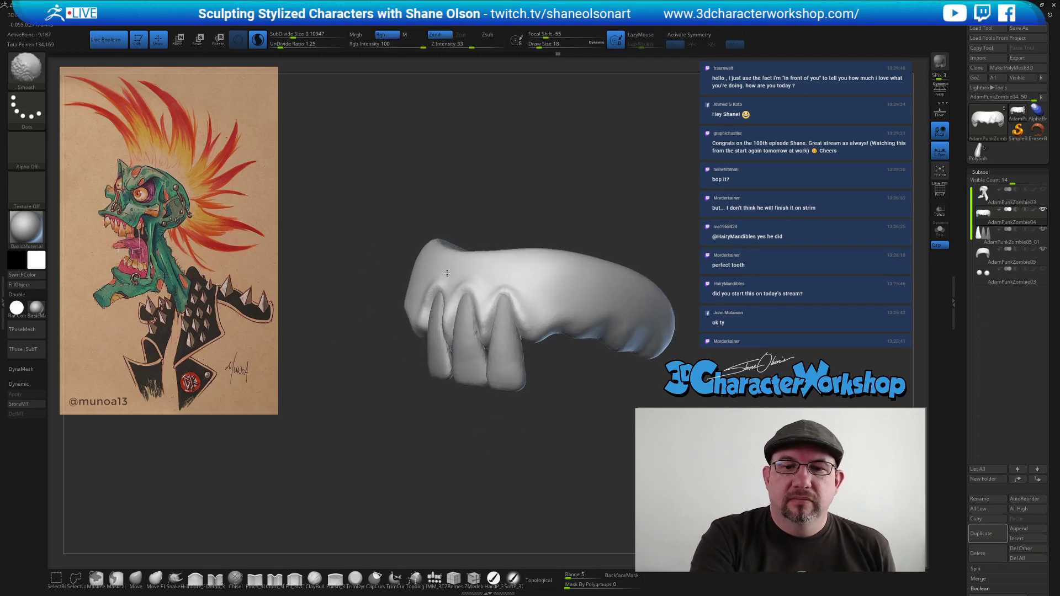
Make the teeth subtool active and build up the side and face of the third tooth's crown, using draw size 23.
left_click(514, 369, "alt")
left_click_drag(516, 445, 524, 442)
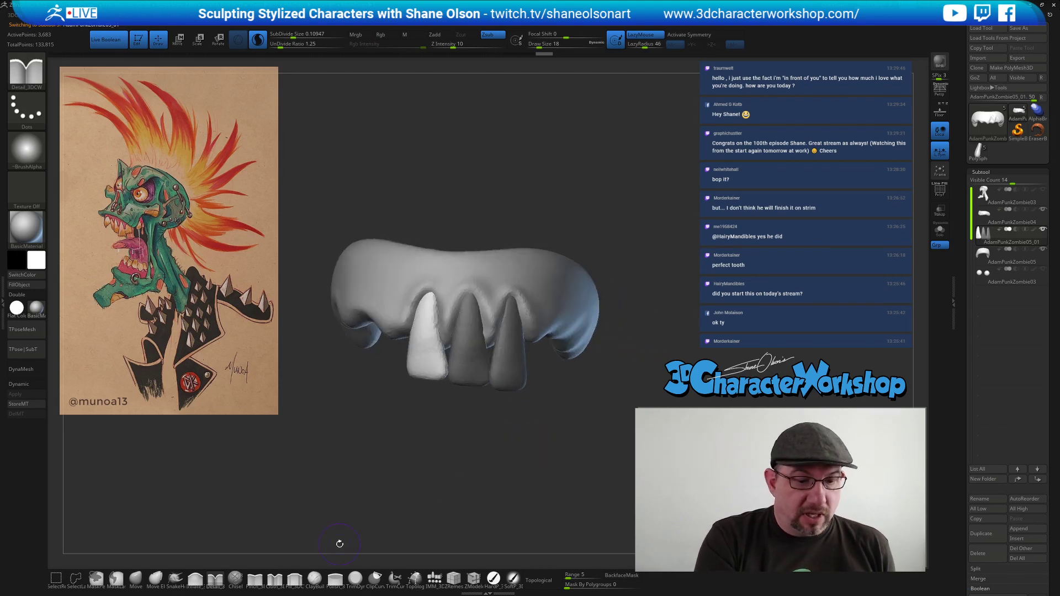
left_click_drag(464, 424, 468, 429, "shift")
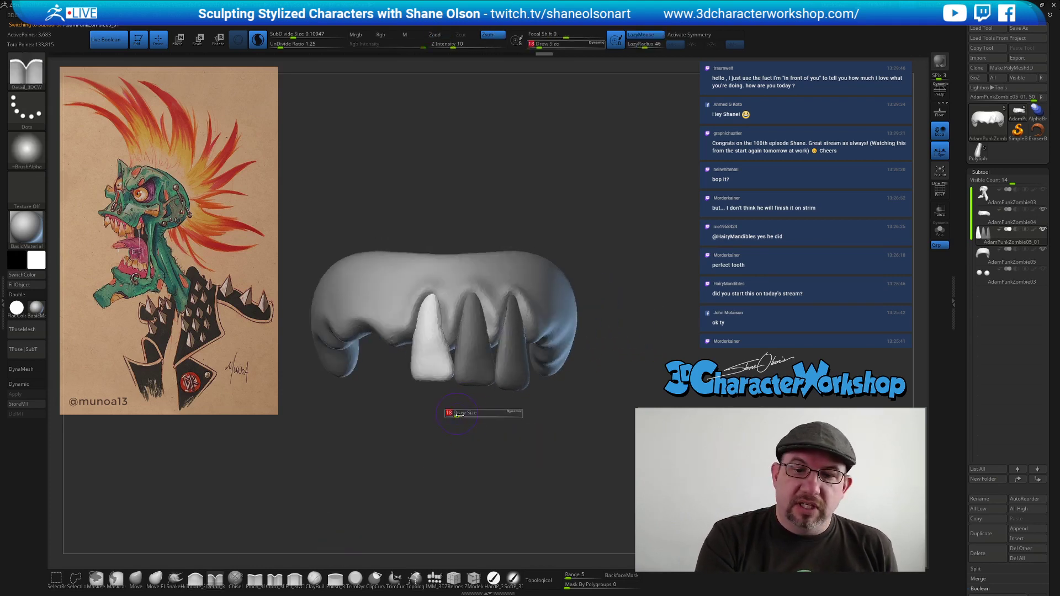
key("bracketleft")
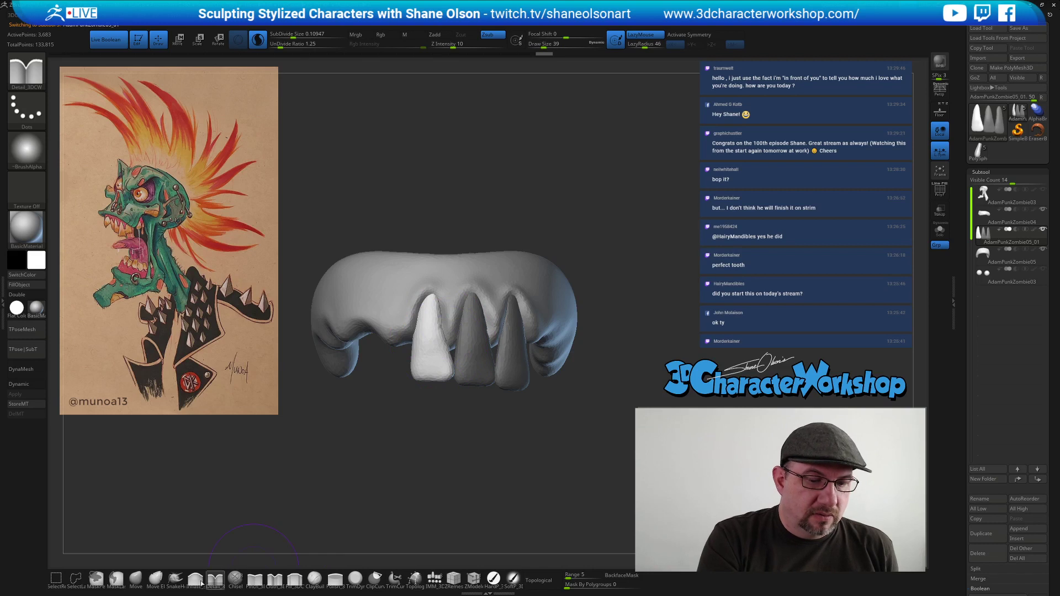
left_click(195, 578)
left_click_drag(441, 341, 445, 364)
mouse_move(488, 435)
left_mouse_down()
mouse_move(464, 462)
mouse_move(478, 452)
left_mouse_up()
key("s")
left_click_drag(437, 367, 440, 326)
left_click_drag(454, 431, 486, 435)
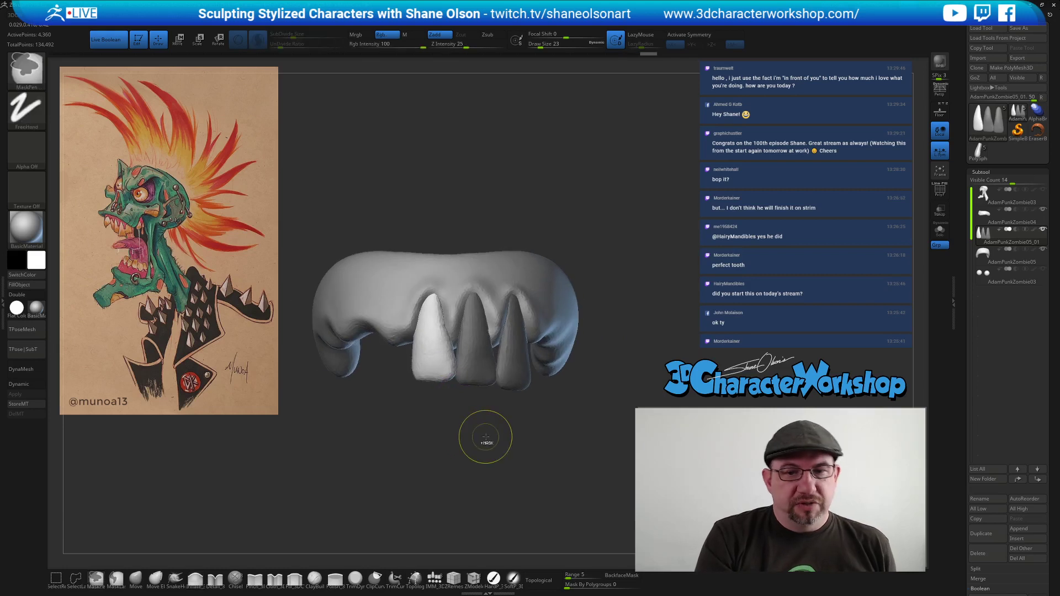
Adjust the third tooth's shape with the Move brush and clear the mask from the other teeth.
left_click(135, 579)
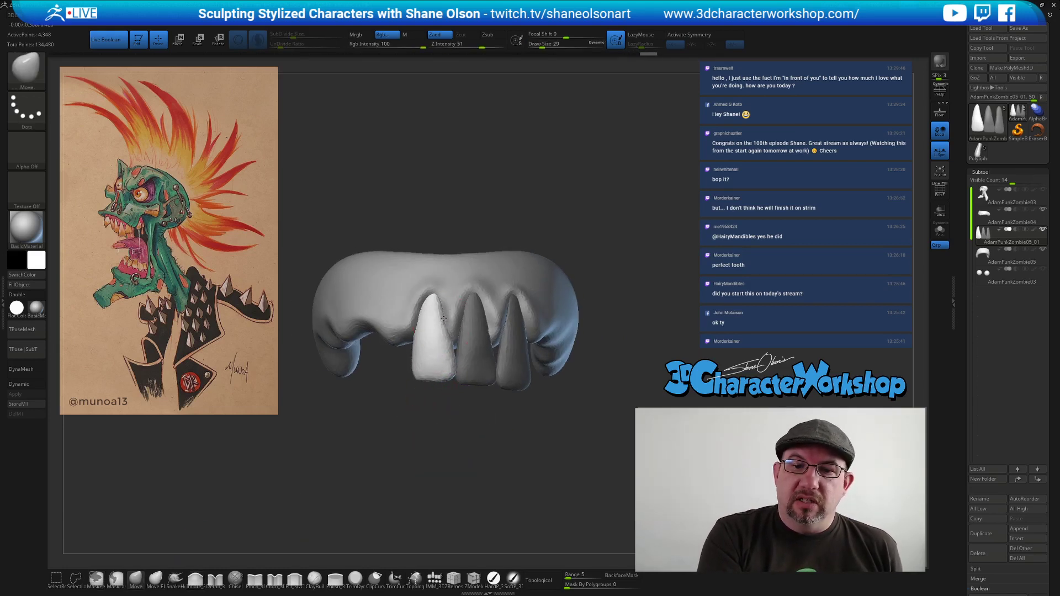
key("ctrl")
left_click(479, 441, "ctrl")
mouse_move(479, 442)
left_mouse_down()
mouse_move(475, 431)
mouse_move(478, 450)
mouse_move(511, 451)
mouse_move(486, 446)
mouse_move(504, 434)
left_mouse_up()
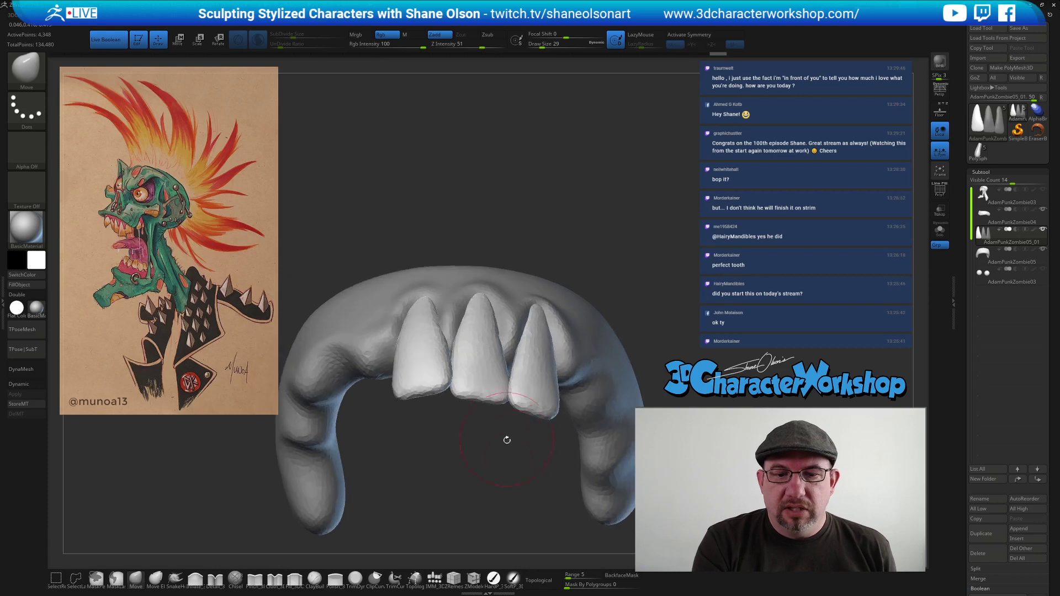
Try to sharpen the biting edges of the upper teeth with the Pinch brush at Z intensity 20.
left_click(254, 579)
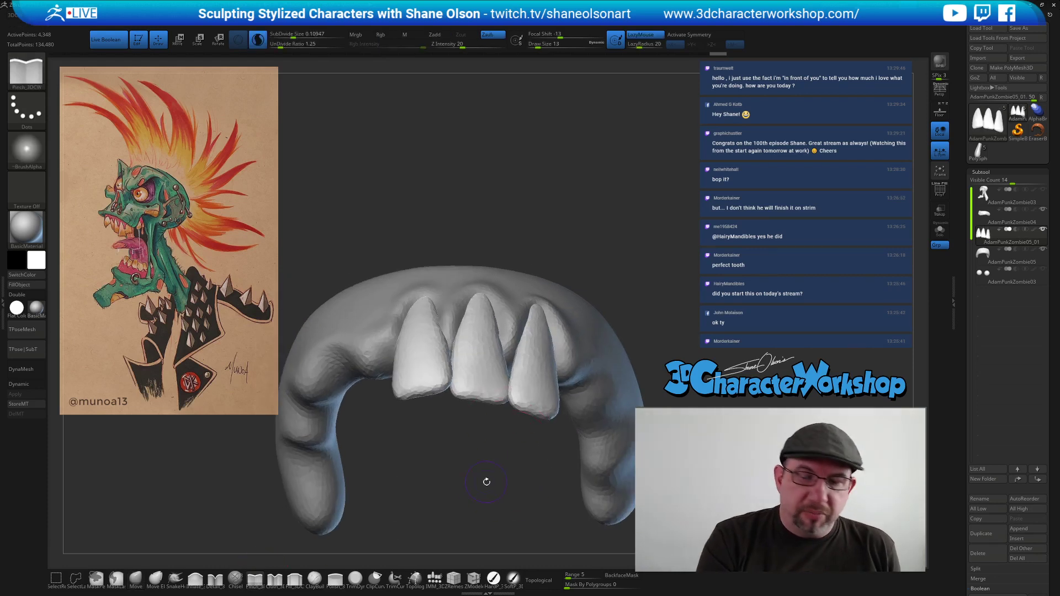
left_click_drag(483, 478, 487, 460)
mouse_move(425, 383)
left_mouse_down()
mouse_move(402, 385)
mouse_move(451, 374)
left_mouse_up()
left_click_drag(468, 445, 468, 426)
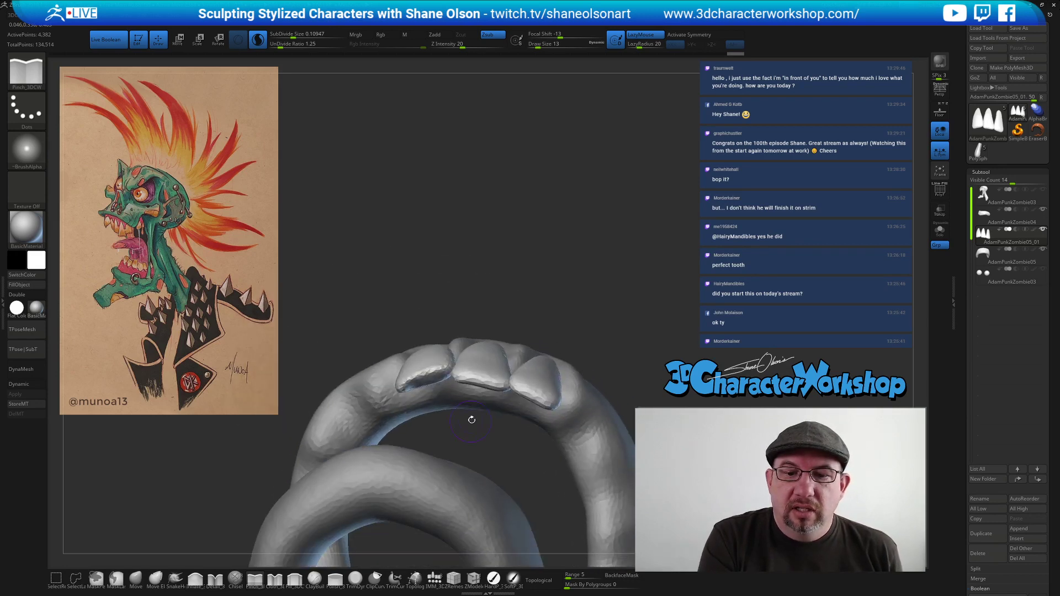
left_click_drag(461, 376, 536, 381)
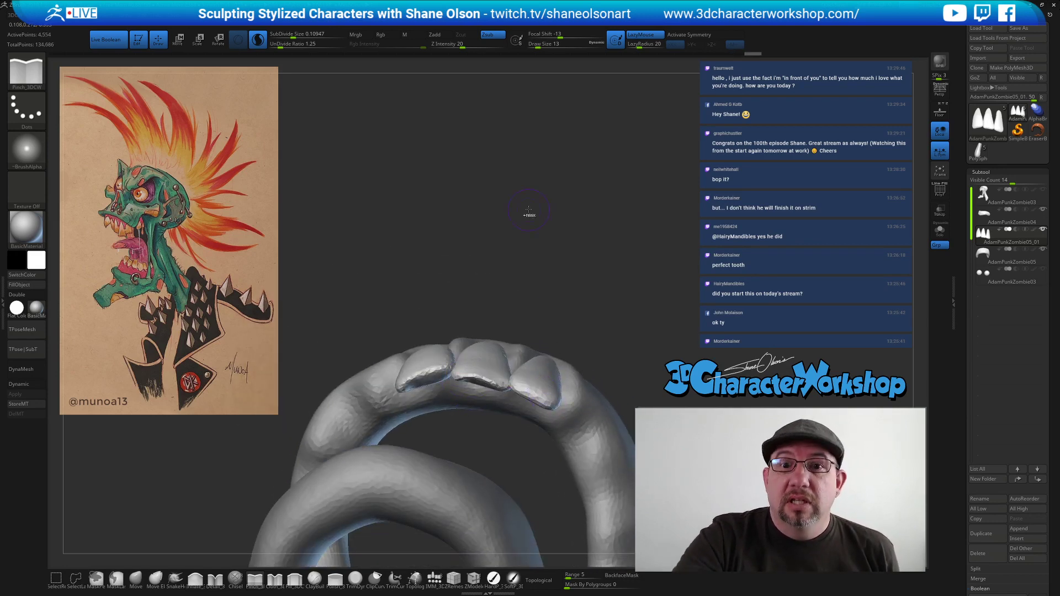
key("ctrl+z")
key("ctrl+z")
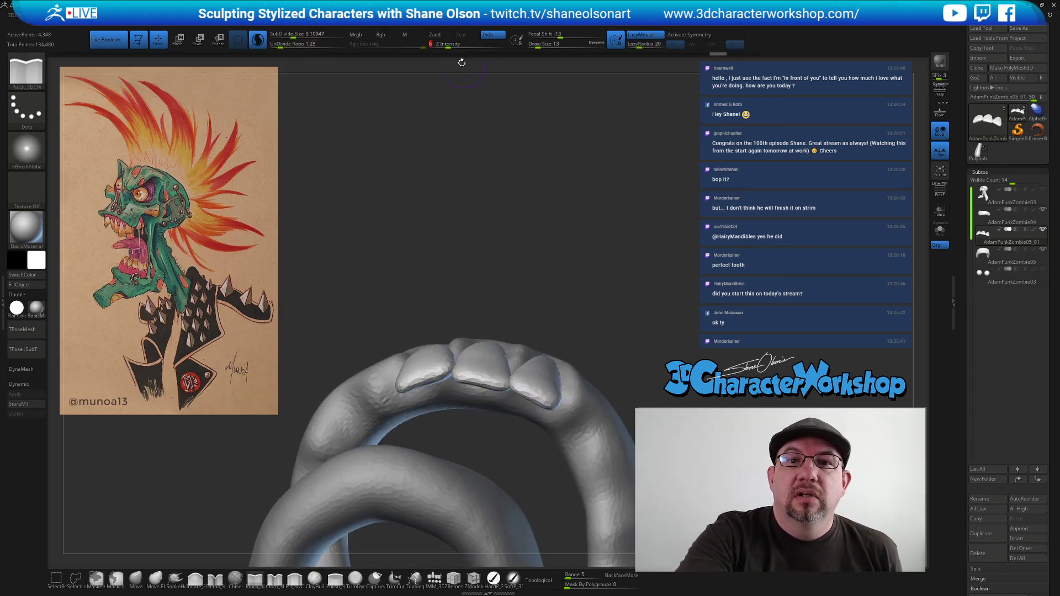
Pinch the biting edges of the three upper teeth with Z intensity lowered to 7.
left_click_drag(521, 252, 503, 286)
left_click_drag(409, 380, 508, 386)
left_click_drag(515, 386, 556, 407)
mouse_move(588, 308)
left_mouse_down()
mouse_move(611, 318)
mouse_move(562, 460)
left_mouse_up()
left_click_drag(555, 444, 558, 457)
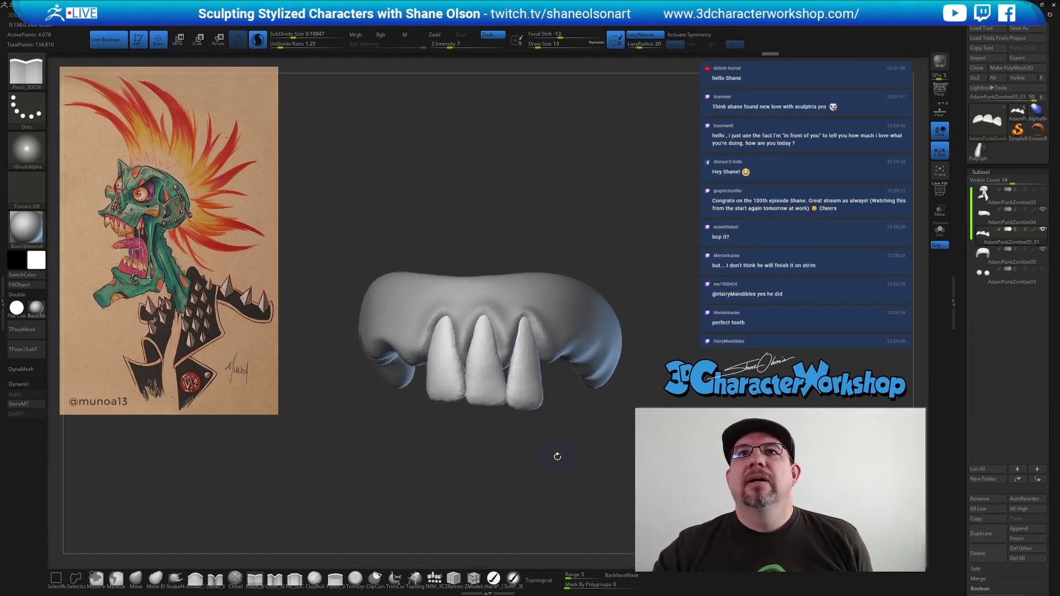
Switch to the Move brush, show the head together with the gums and teeth, and make the head subtool active.
left_click_drag(726, 247, 547, 322, "alt")
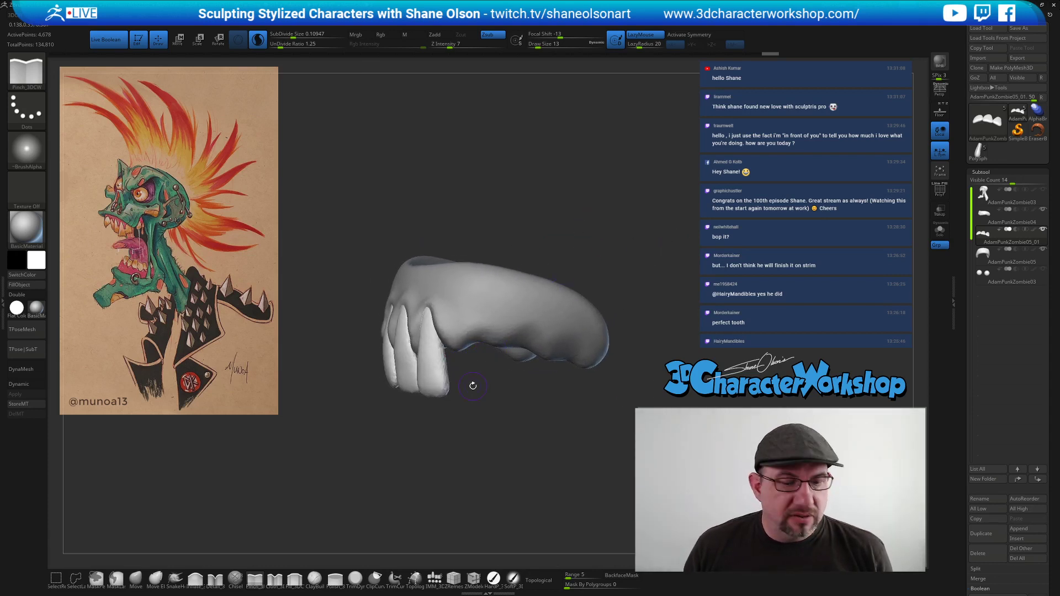
left_click(464, 346, "alt")
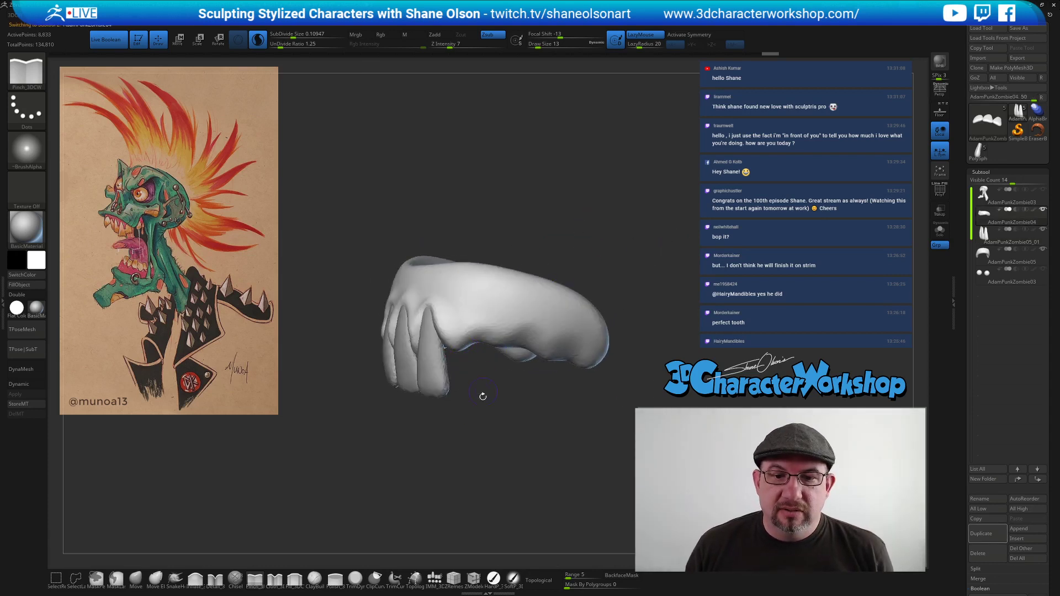
left_click(136, 578)
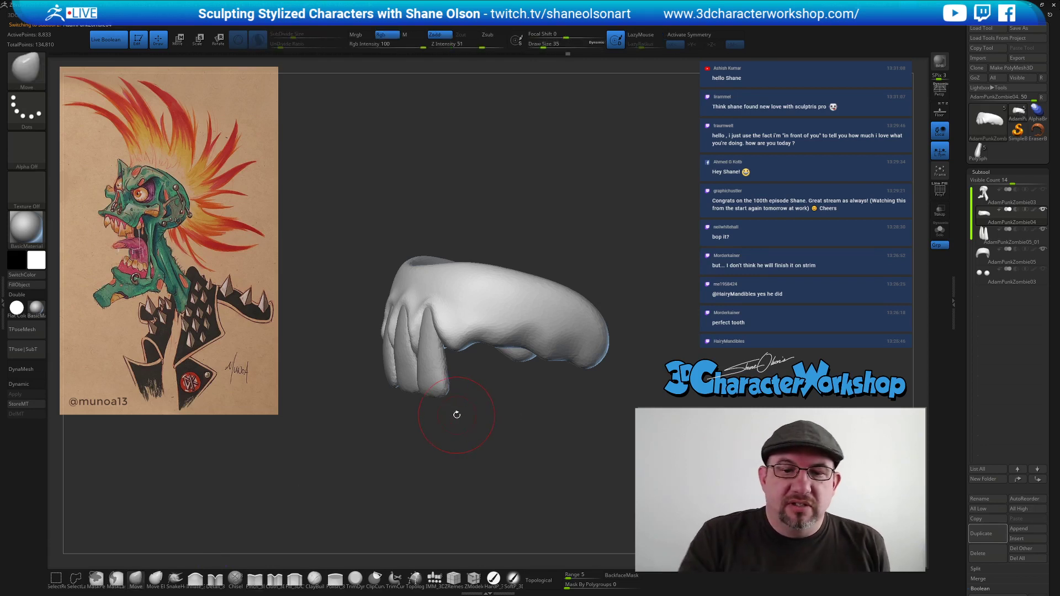
mouse_move(532, 405)
left_mouse_down()
mouse_move(477, 385)
mouse_move(450, 347)
mouse_move(537, 407)
left_mouse_up()
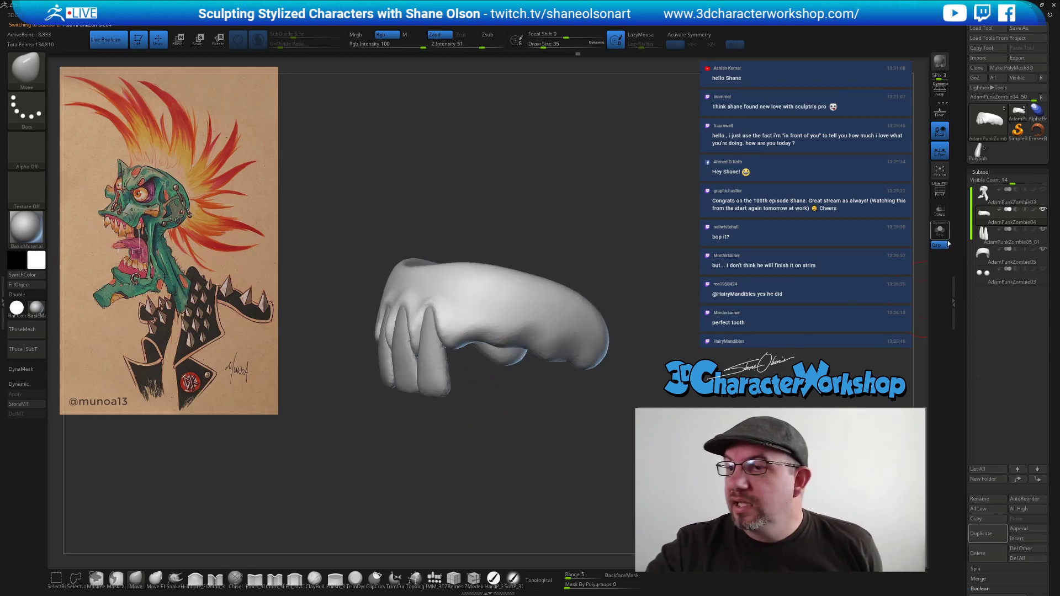
left_click(1043, 190)
mouse_move(461, 457)
left_mouse_down()
mouse_move(657, 336)
mouse_move(628, 293)
mouse_move(606, 374)
left_mouse_up()
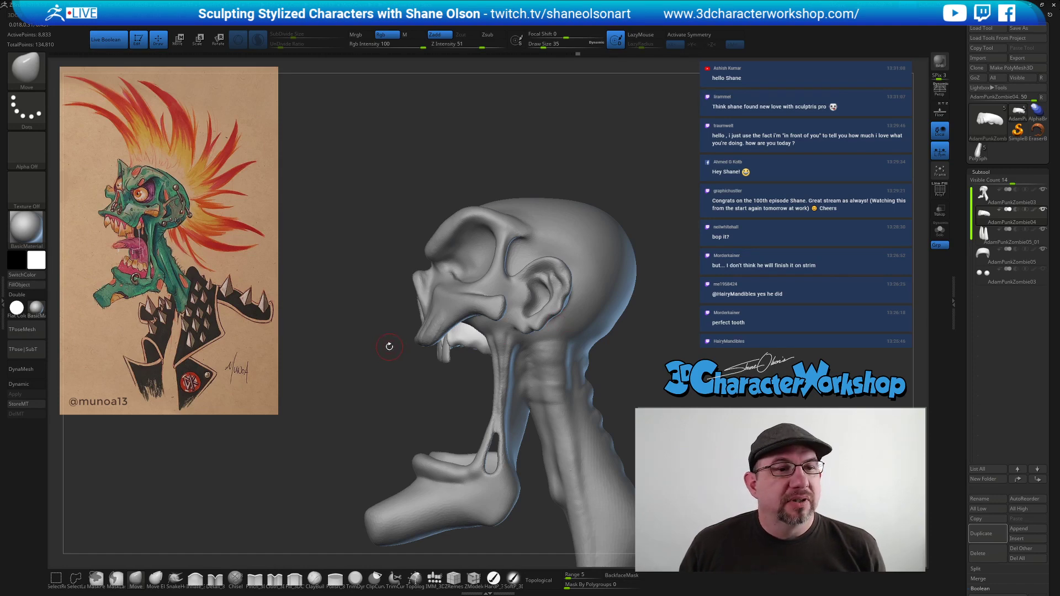
left_click(440, 327, "alt")
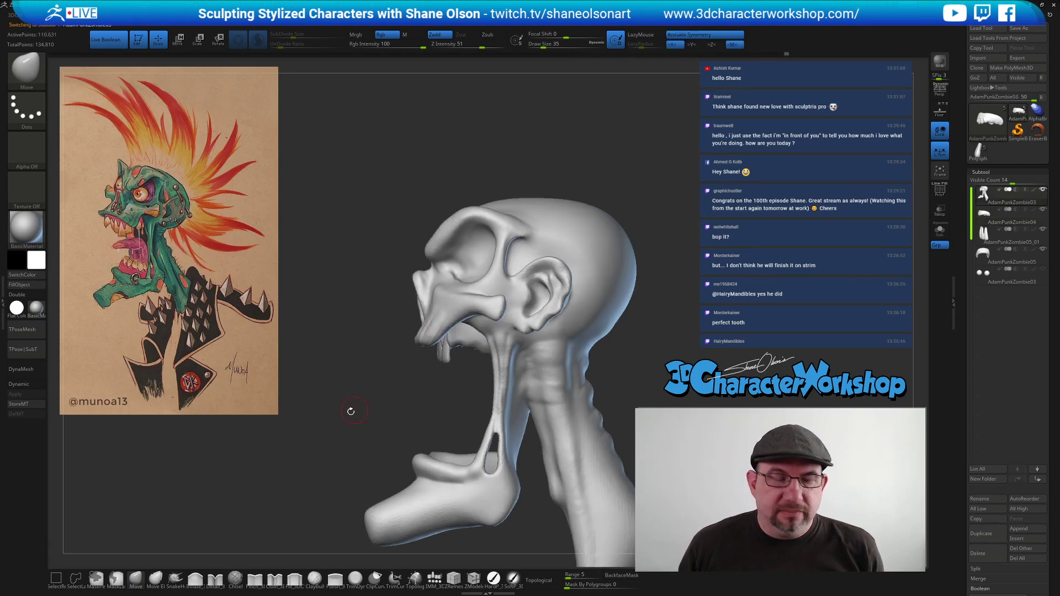
Enlarge the Move brush and raise the front of the upper lip to expose more of the teeth.
mouse_move(321, 410)
left_mouse_down()
mouse_move(372, 405)
mouse_move(359, 405)
left_mouse_up()
key("s")
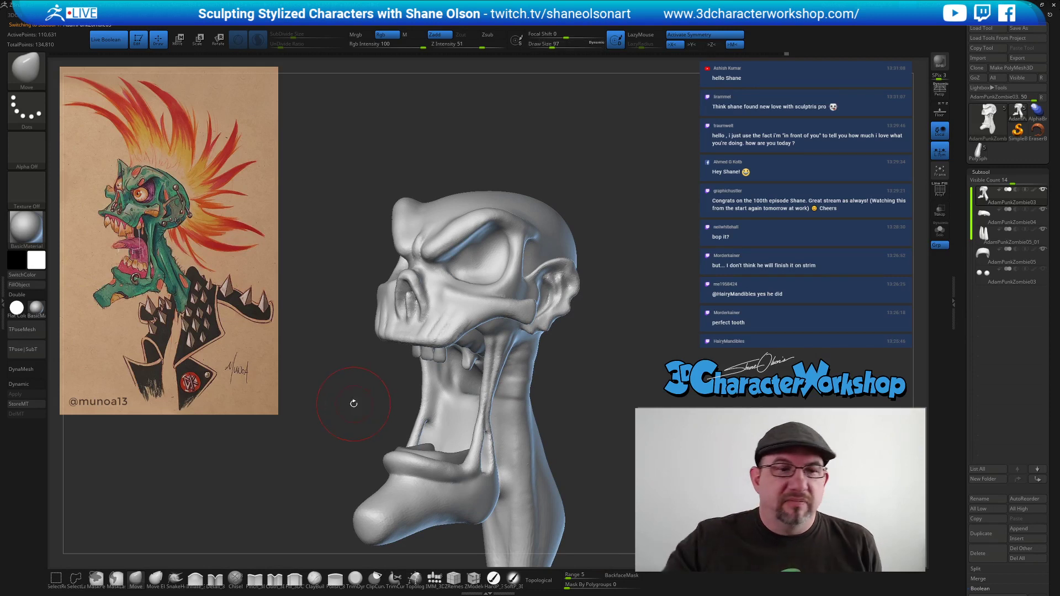
left_click_drag(401, 333, 406, 333)
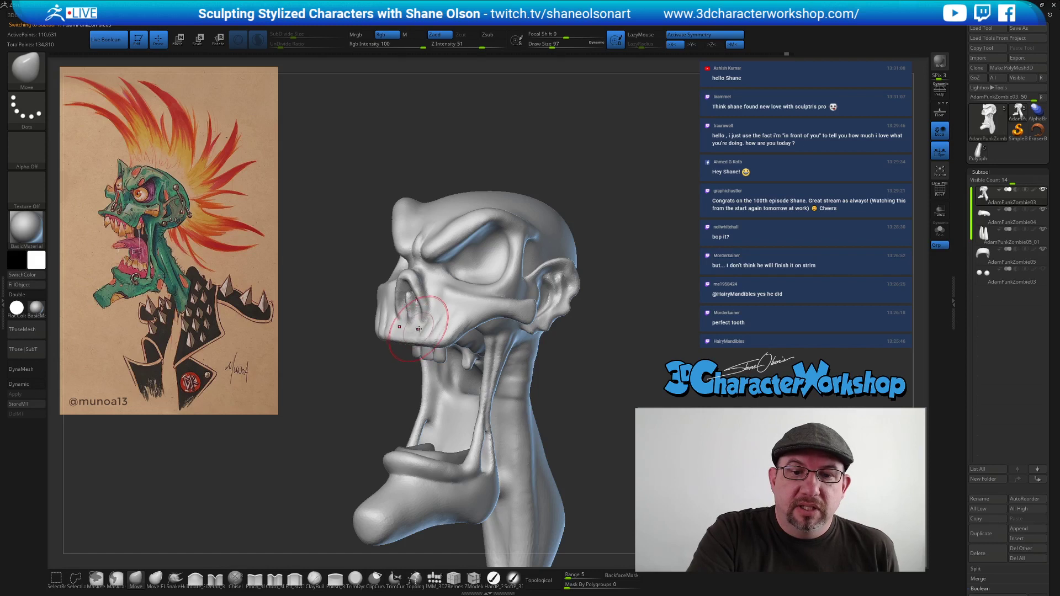
key("]")
key("]")
key("]")
left_click_drag(418, 340, 417, 334)
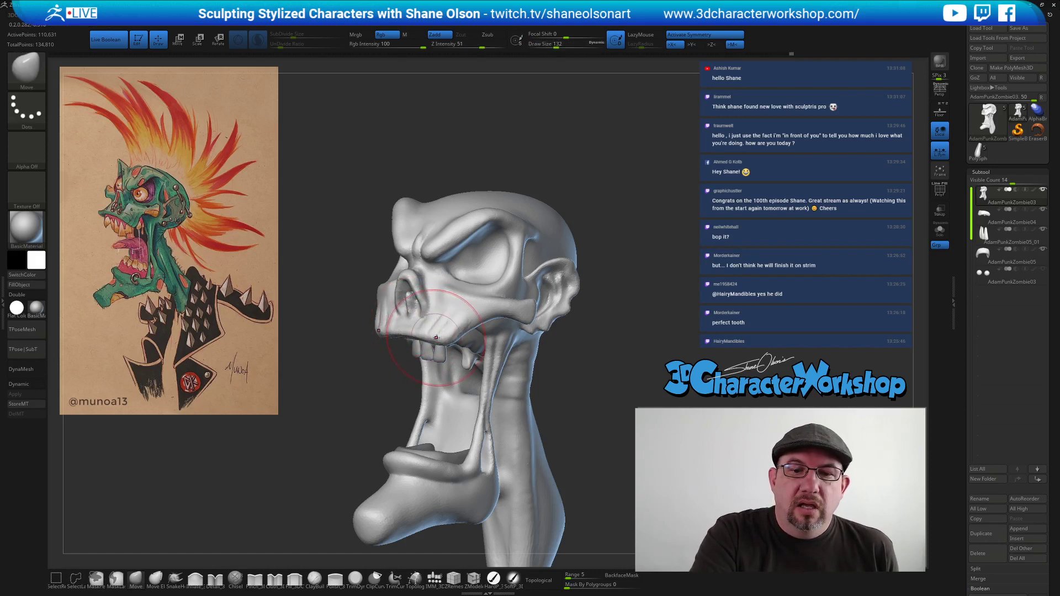
Show the eyes and reshape the upper lip and muzzle around the teeth with the Move brush.
left_click_drag(638, 334, 486, 336)
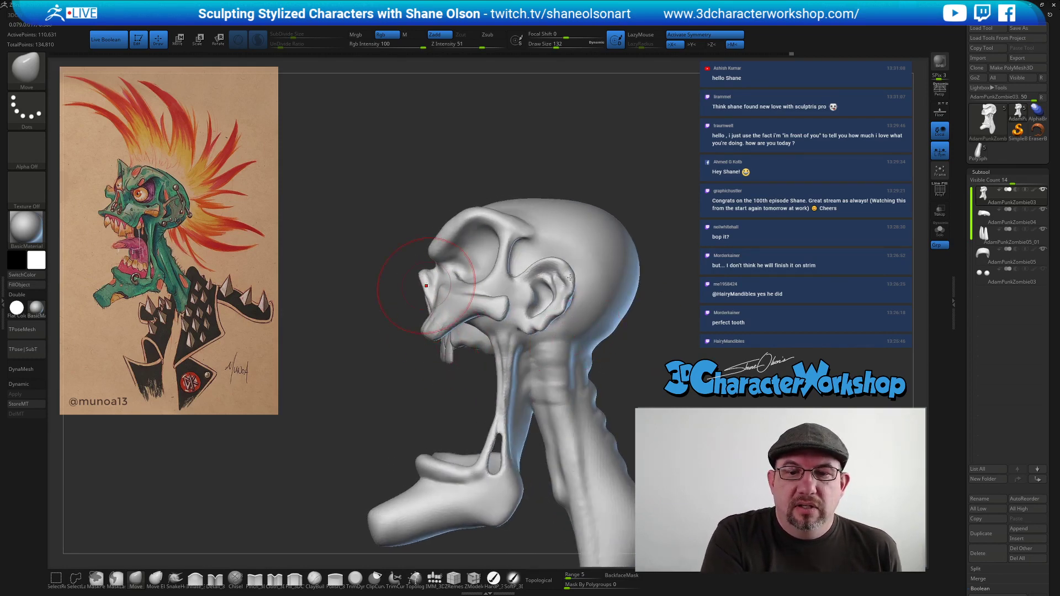
left_click(1042, 269)
mouse_move(436, 415)
left_mouse_down()
mouse_move(602, 411)
mouse_move(437, 415)
mouse_move(466, 414)
left_mouse_up()
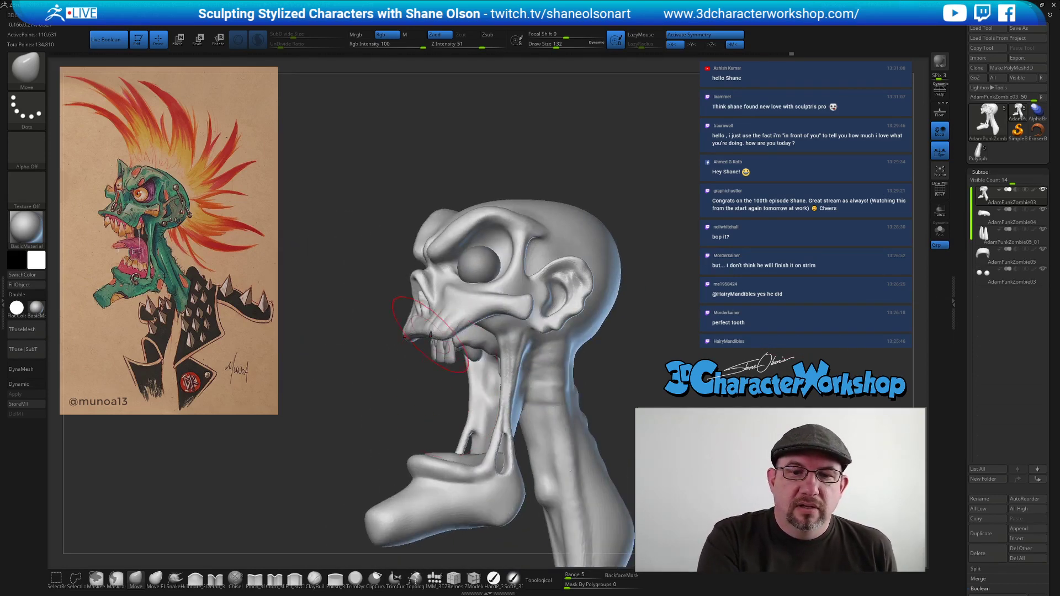
mouse_move(436, 307)
left_mouse_down()
mouse_move(458, 331)
mouse_move(472, 296)
mouse_move(461, 325)
left_mouse_up()
right_click_drag(475, 320, 501, 291)
left_click_drag(496, 309, 494, 309)
key("s")
mouse_move(505, 296)
right_mouse_down()
mouse_move(515, 289)
mouse_move(469, 310)
right_mouse_up()
key("s")
left_click_drag(398, 410, 406, 410)
right_click_drag(571, 238, 573, 255)
left_click_drag(572, 256, 534, 265)
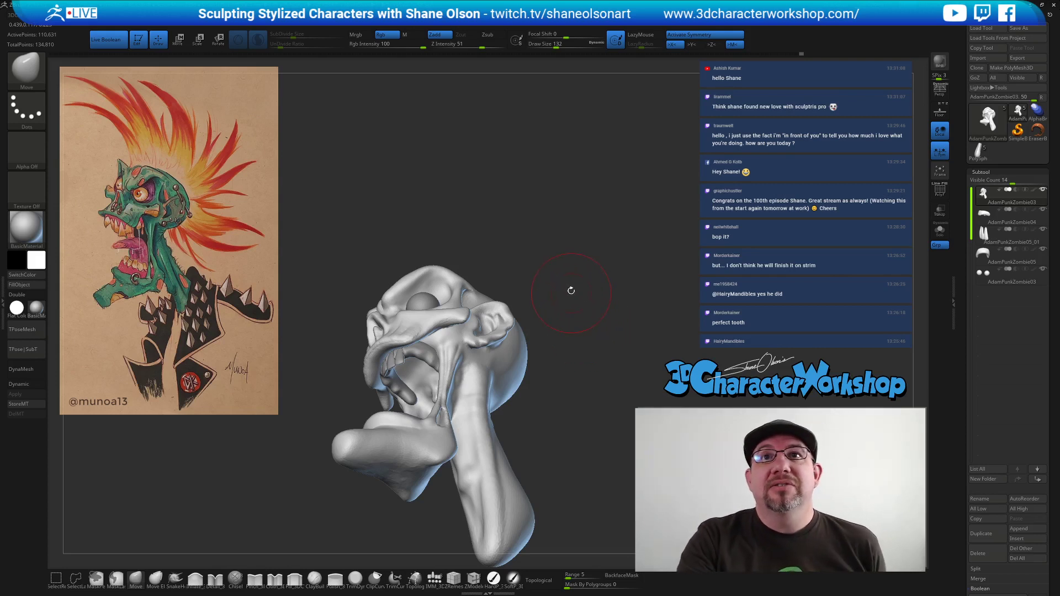
Refine the shape around the mouth from below with a smaller Move brush.
mouse_move(577, 313)
left_mouse_down()
mouse_move(604, 301)
mouse_move(504, 310)
mouse_move(508, 377)
mouse_move(516, 310)
mouse_move(521, 360)
left_mouse_up()
key("s")
left_click(508, 361)
mouse_move(449, 359)
left_mouse_down()
mouse_move(457, 355)
mouse_move(442, 377)
left_mouse_up()
key("[")
mouse_move(508, 359)
left_mouse_down()
mouse_move(505, 388)
mouse_move(499, 365)
mouse_move(432, 371)
left_mouse_up()
key("[")
right_click_drag(432, 374, 443, 408)
mouse_move(443, 408)
left_mouse_down()
mouse_move(423, 354)
mouse_move(476, 354)
left_mouse_up()
mouse_move(567, 344)
left_mouse_down()
mouse_move(563, 337)
mouse_move(552, 377)
mouse_move(542, 355)
mouse_move(535, 372)
mouse_move(561, 364)
mouse_move(558, 395)
left_mouse_up()
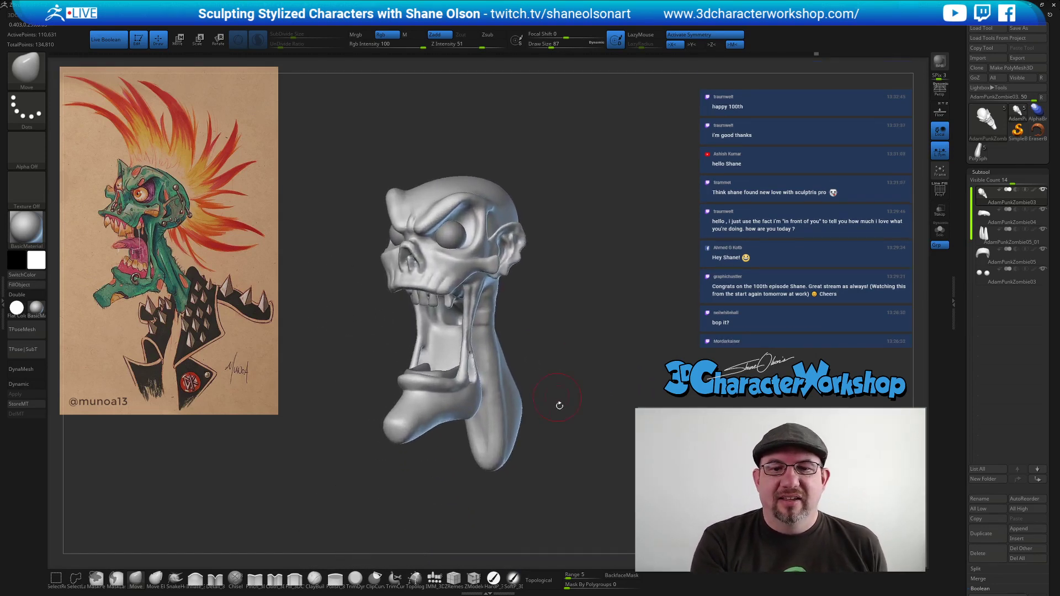
Pull the brow ridges up into pointed peaks with the Move brush, then set the draw size to 112.
mouse_move(629, 276)
left_mouse_down()
mouse_move(597, 276)
mouse_move(619, 287)
mouse_move(610, 279)
mouse_move(629, 267)
mouse_move(592, 230)
mouse_move(612, 193)
left_mouse_up()
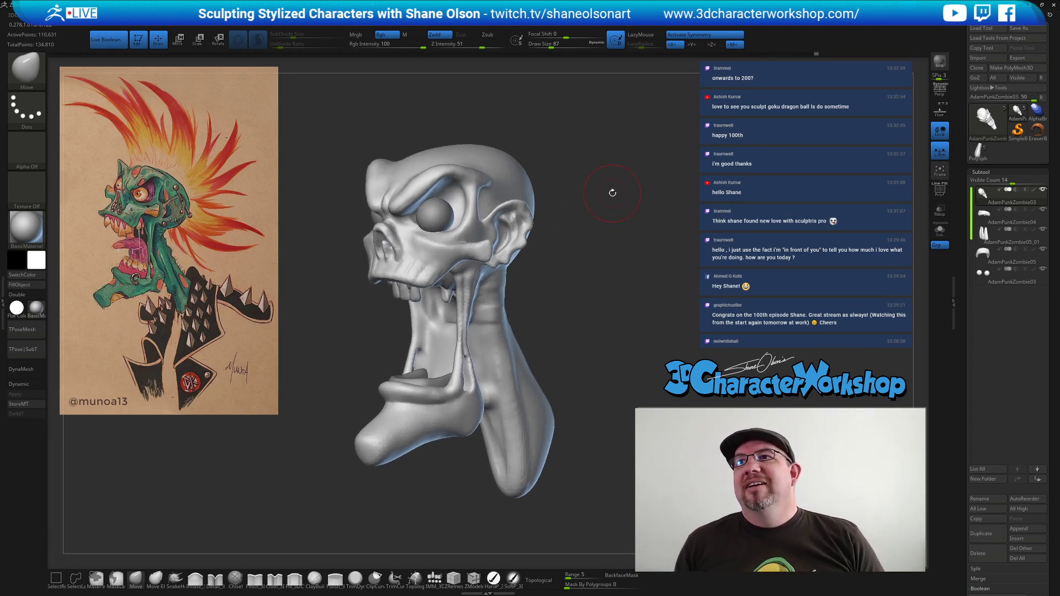
mouse_move(360, 356)
left_mouse_down()
mouse_move(360, 343)
mouse_move(602, 247)
mouse_move(591, 249)
left_mouse_up()
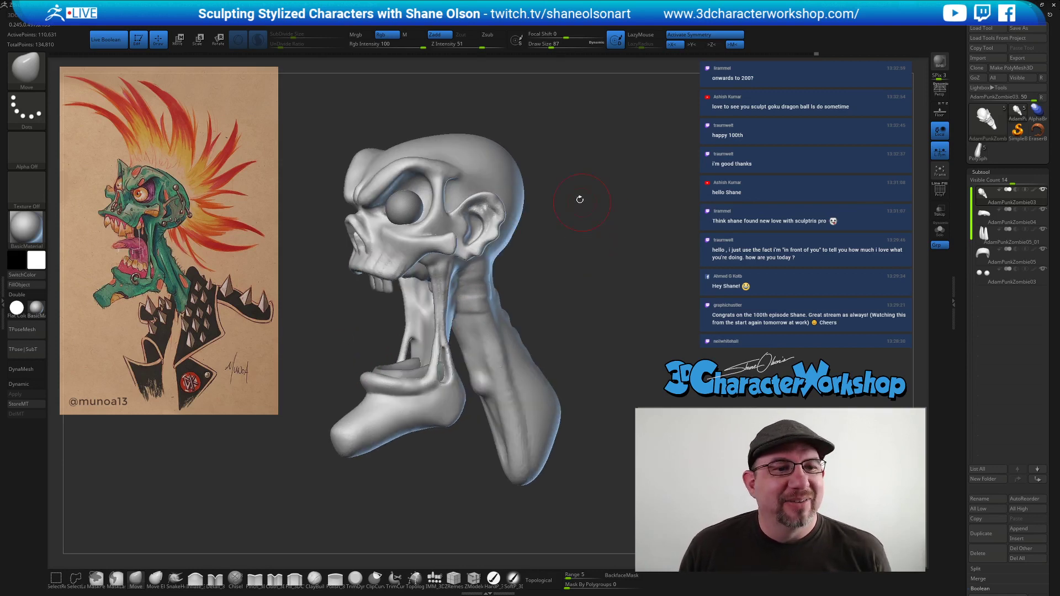
left_click_drag(604, 153, 596, 192, "alt")
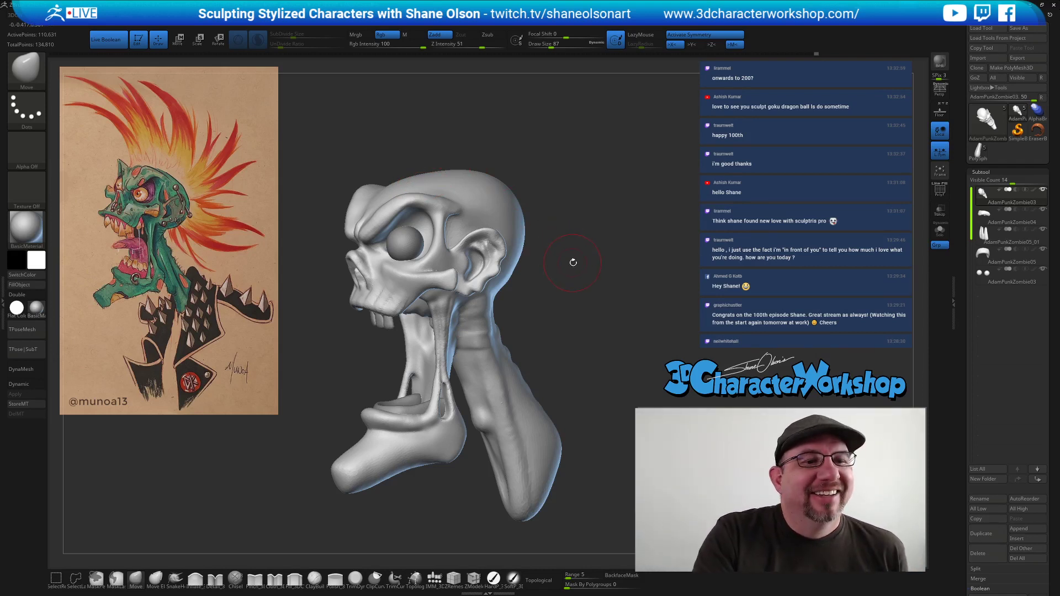
left_click_drag(572, 261, 540, 224)
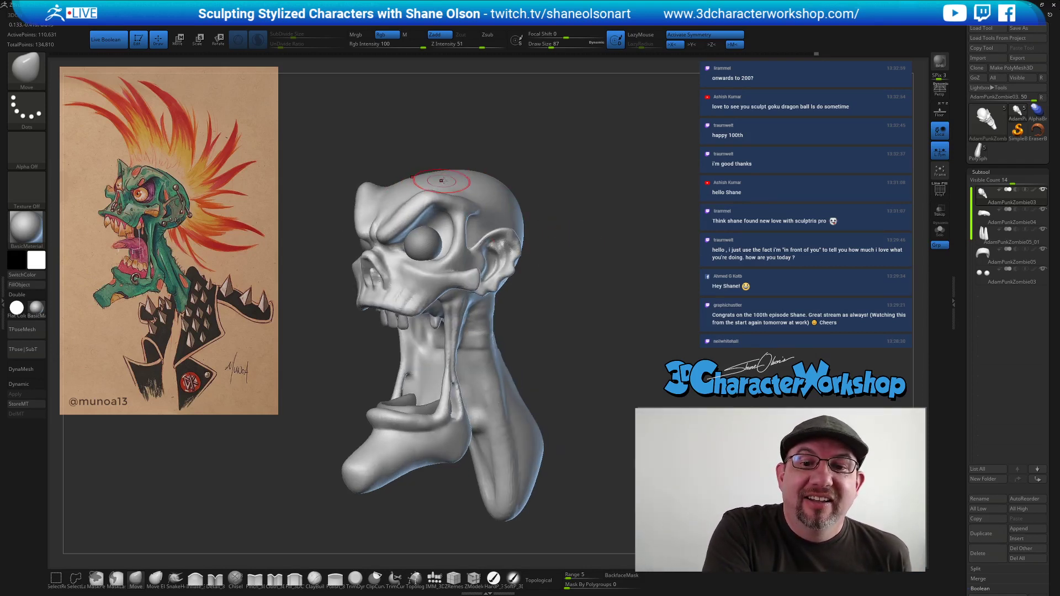
right_click_drag(467, 197, 451, 187)
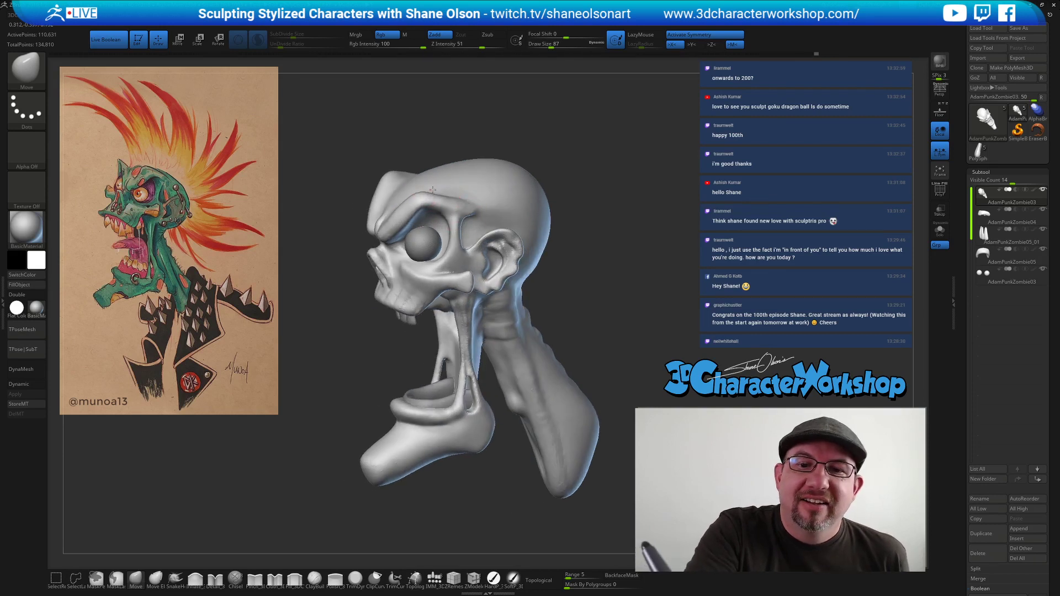
left_click_drag(428, 197, 412, 189)
left_click_drag(568, 221, 594, 221)
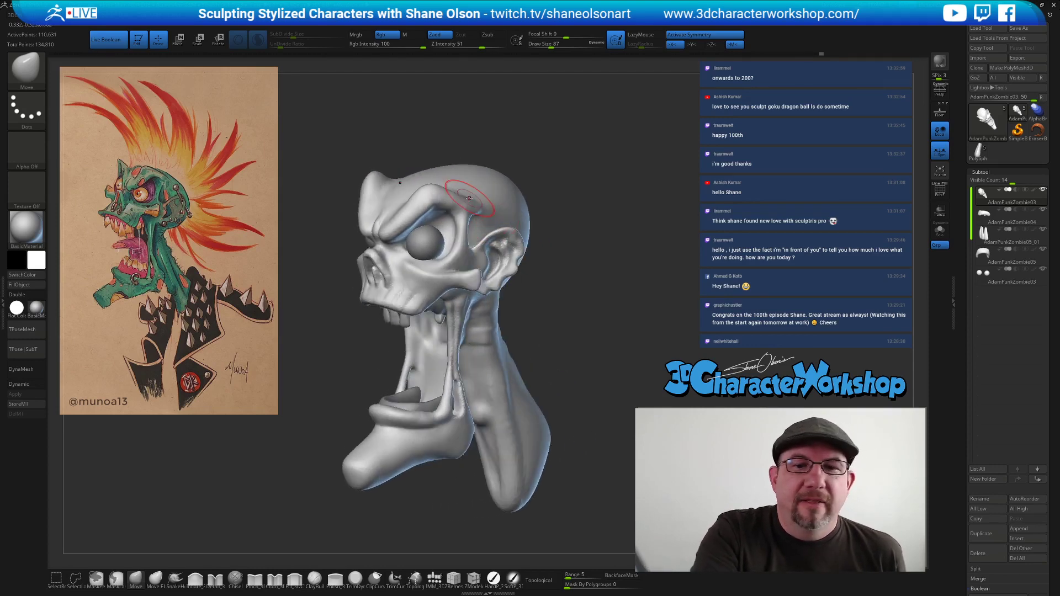
right_click_drag(492, 190, 425, 183)
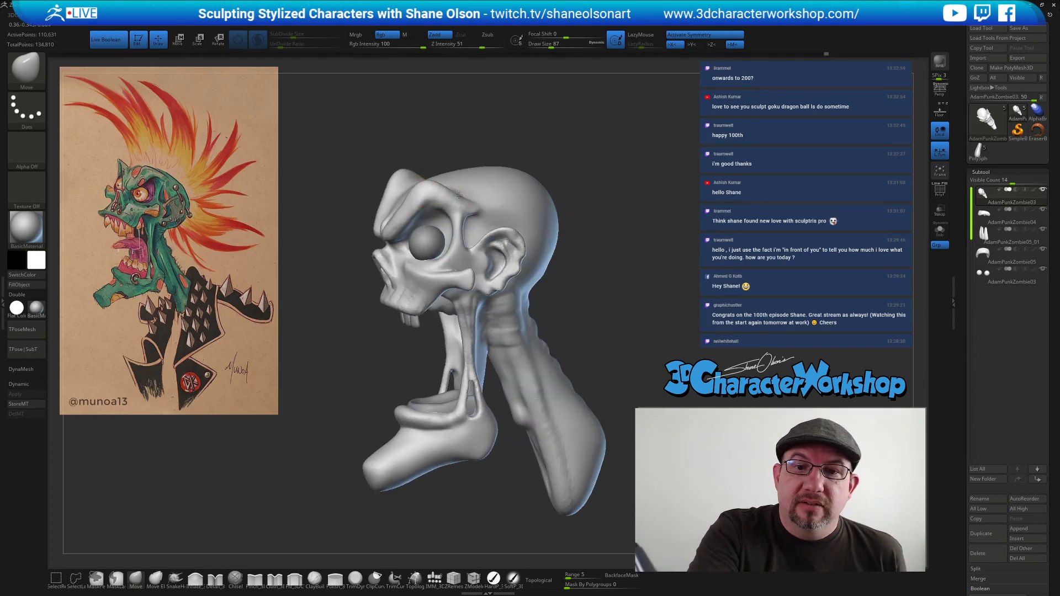
left_click_drag(639, 312, 564, 267)
key("s")
left_click(559, 267)
Sample the green skin colour from the reference drawing with Spotlight and make it the active colour.
mouse_move(629, 276)
left_mouse_down()
mouse_move(584, 321)
mouse_move(574, 289)
mouse_move(606, 340)
left_mouse_up()
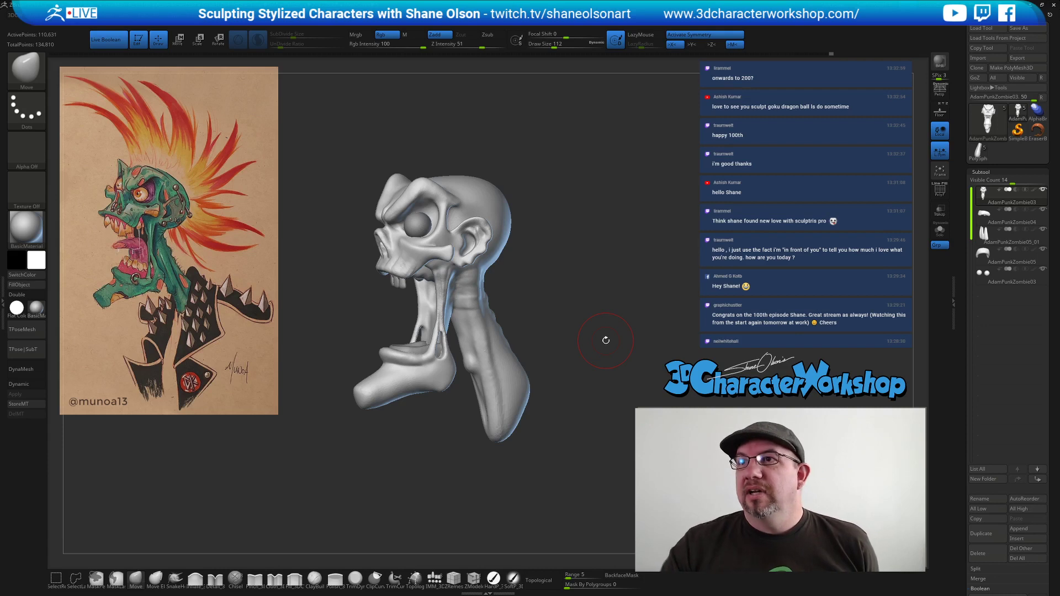
left_click_drag(612, 293, 629, 292, "alt")
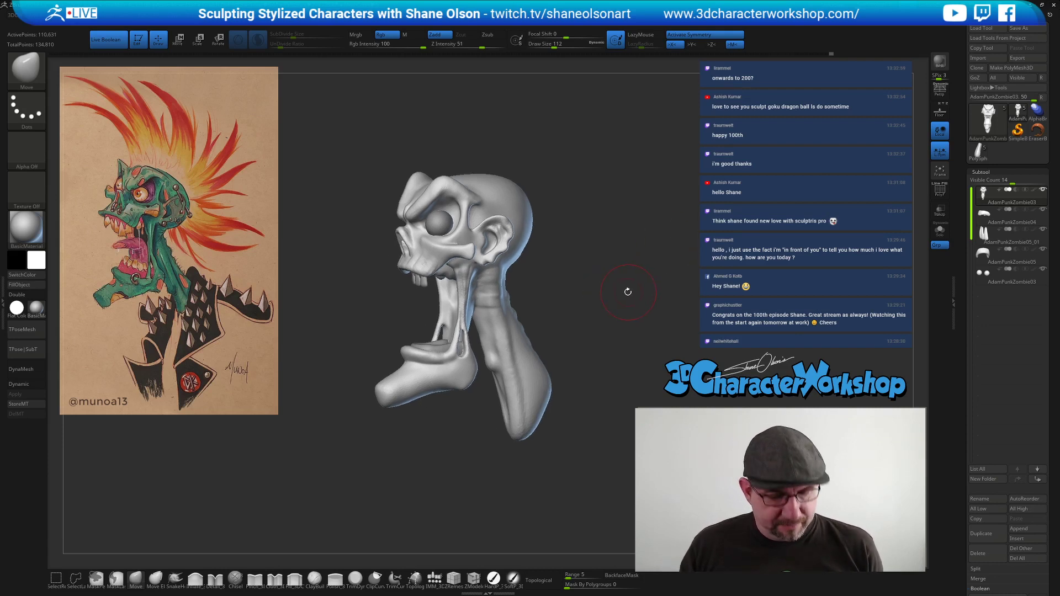
key("shift+z")
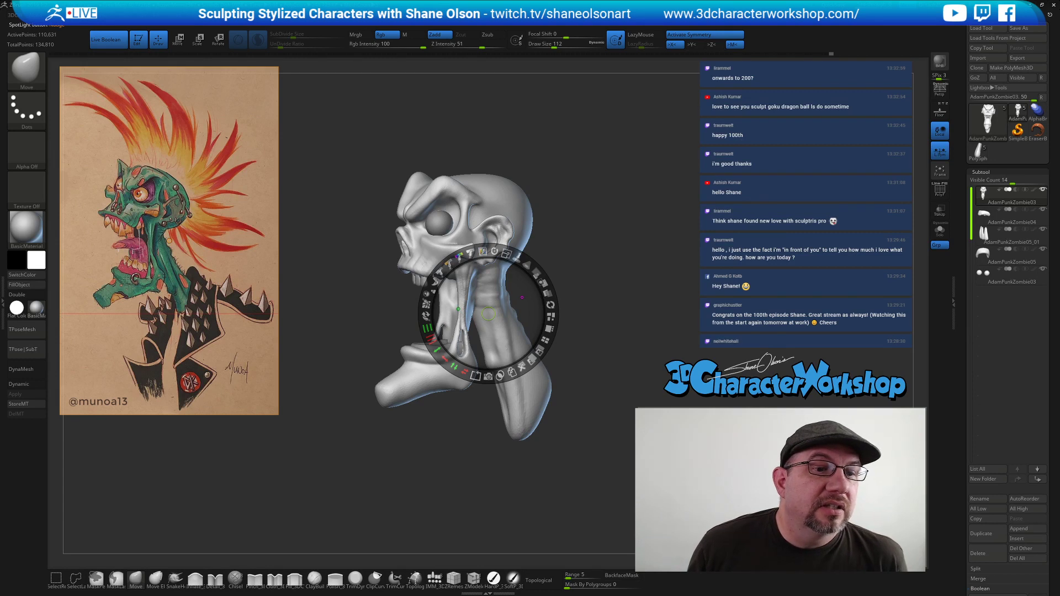
key("c")
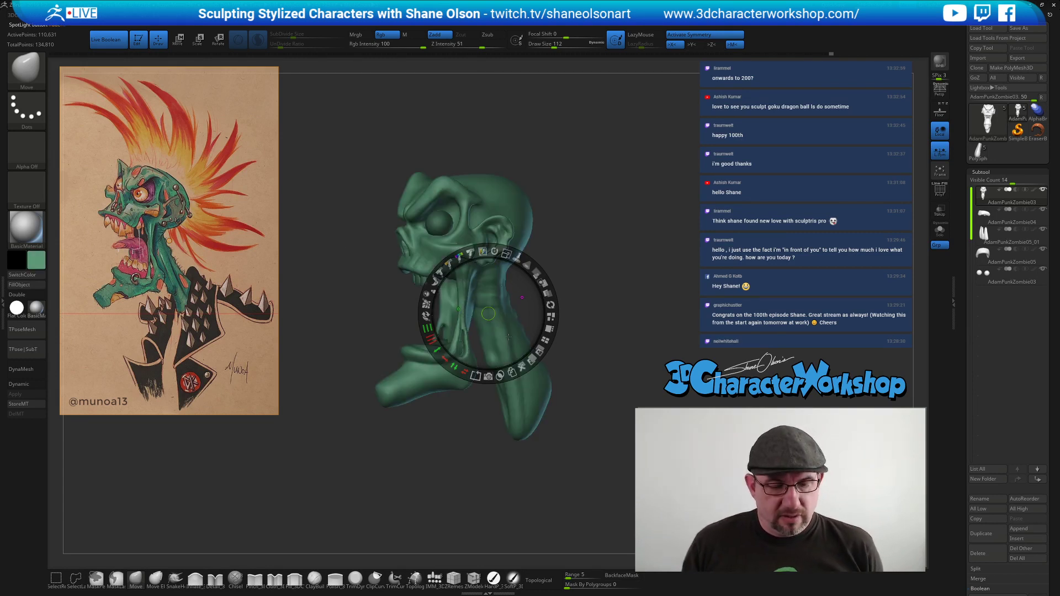
key("shift+z")
left_click_drag(474, 475, 481, 473)
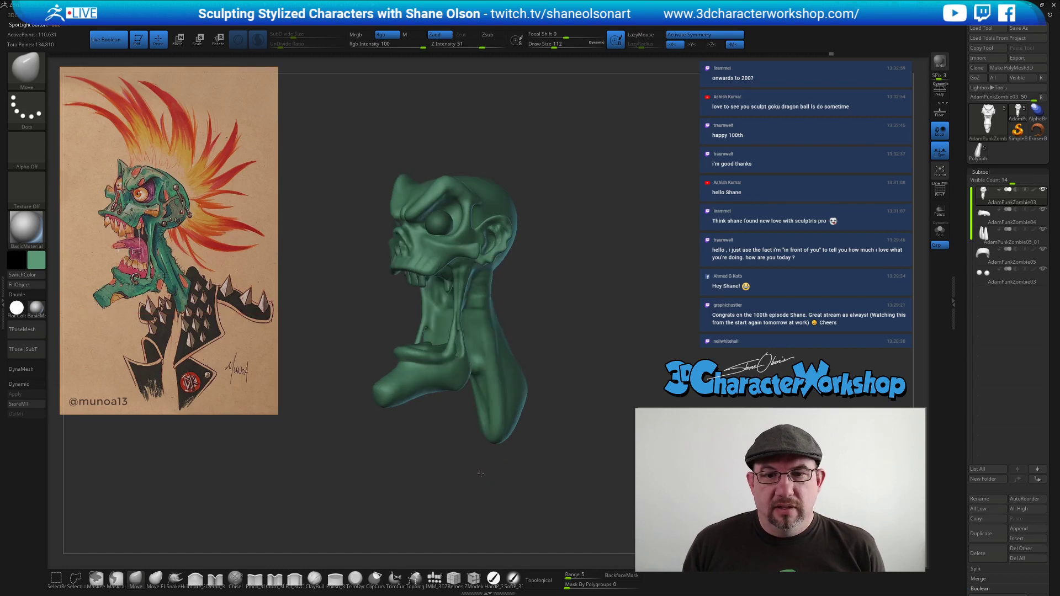
Select the HandP_3DCW paint brush and switch the material to SkinShade4.
left_click(493, 579)
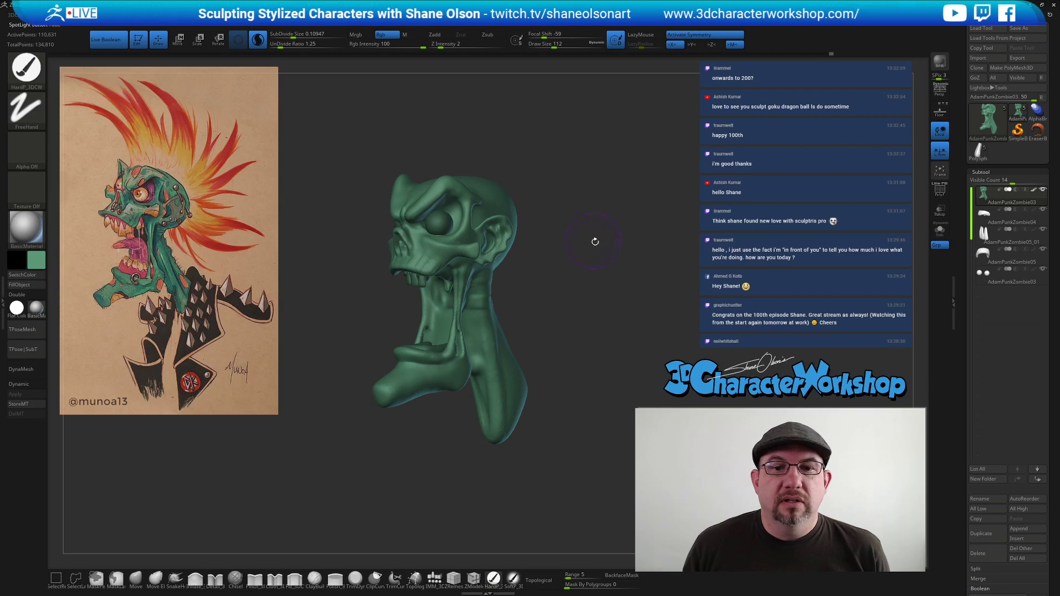
left_click_drag(589, 236, 614, 228)
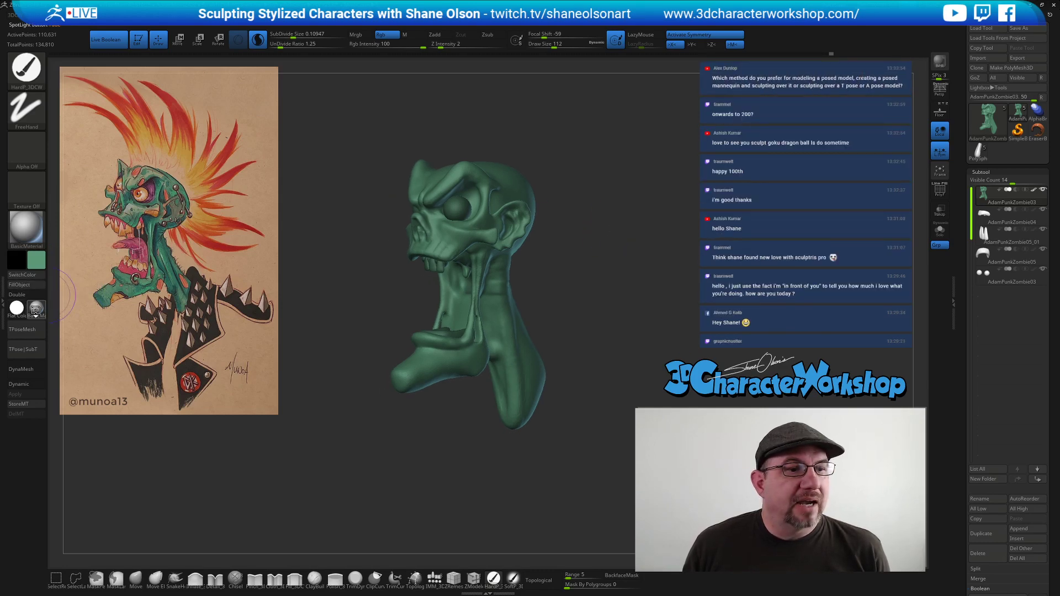
left_click(36, 311)
left_click(315, 324)
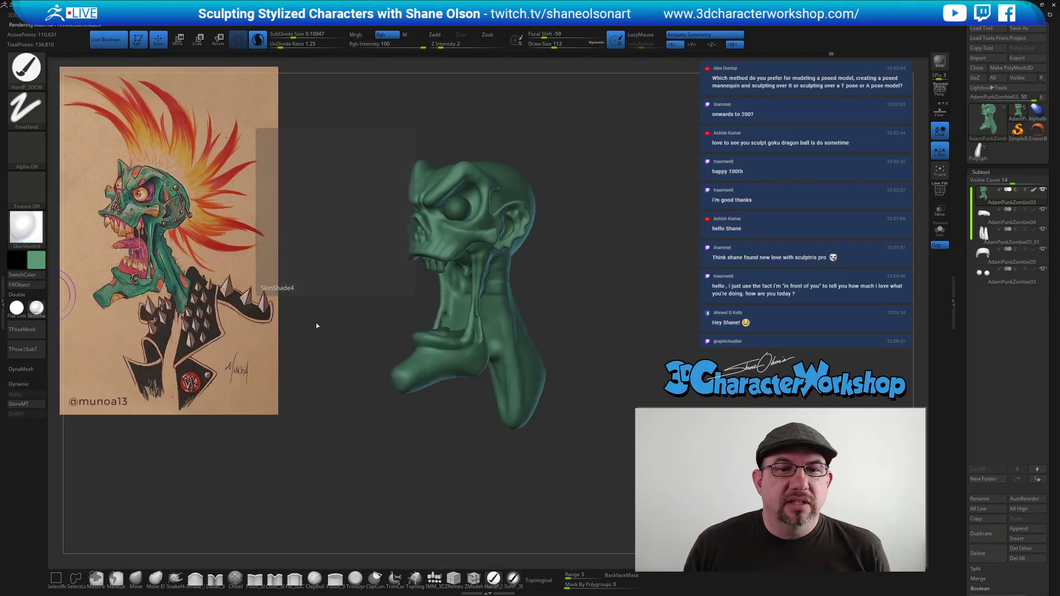
mouse_move(617, 257)
left_mouse_down()
mouse_move(646, 257)
mouse_move(622, 256)
mouse_move(639, 269)
left_mouse_up()
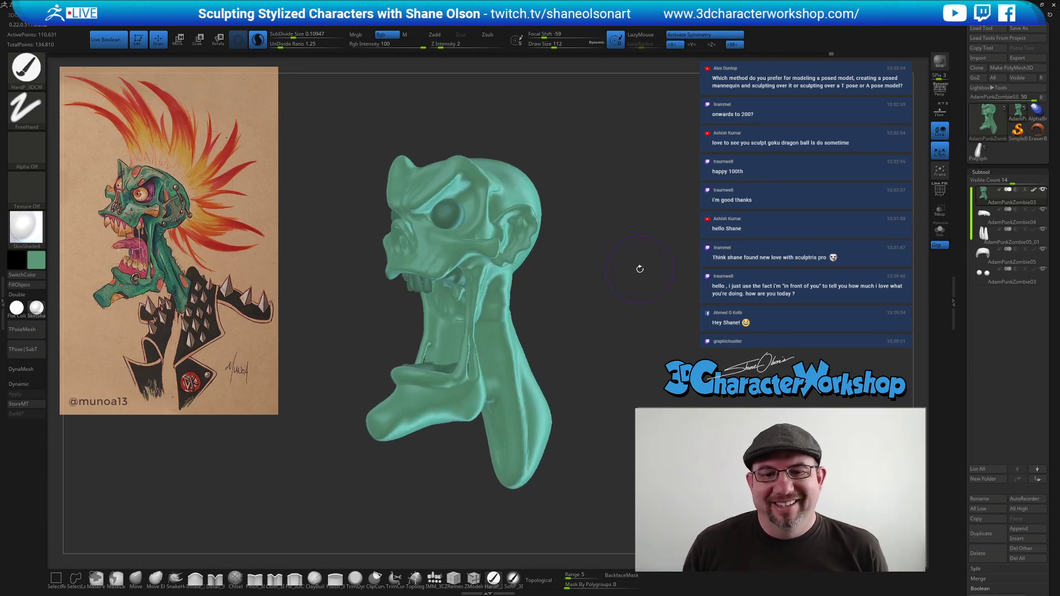
left_click_drag(646, 213, 615, 231)
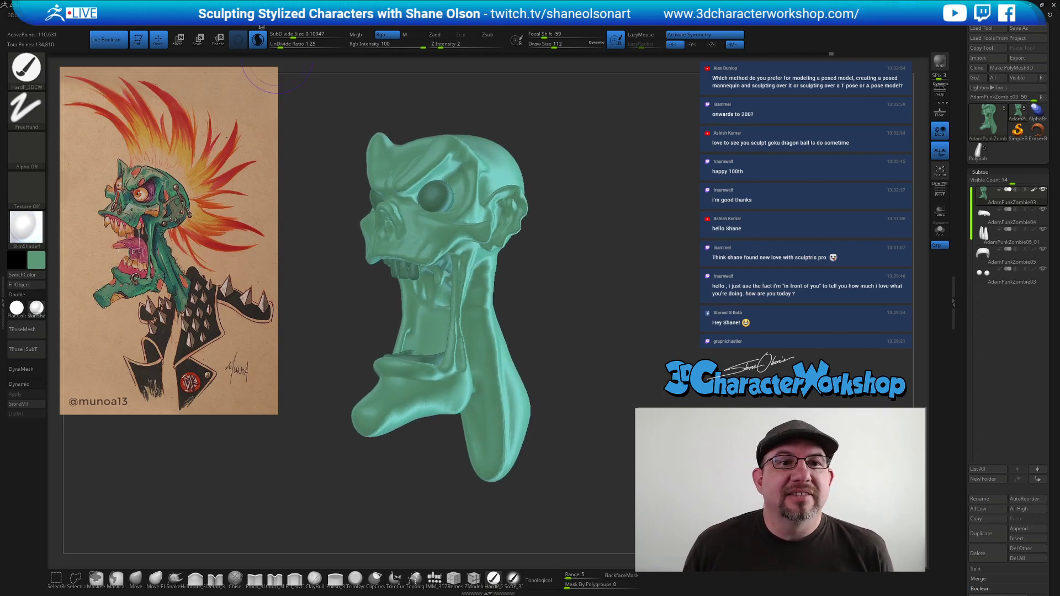
Switch off the second scene light to soften the shading on the green head.
mouse_move(203, 15)
left_click(269, 47)
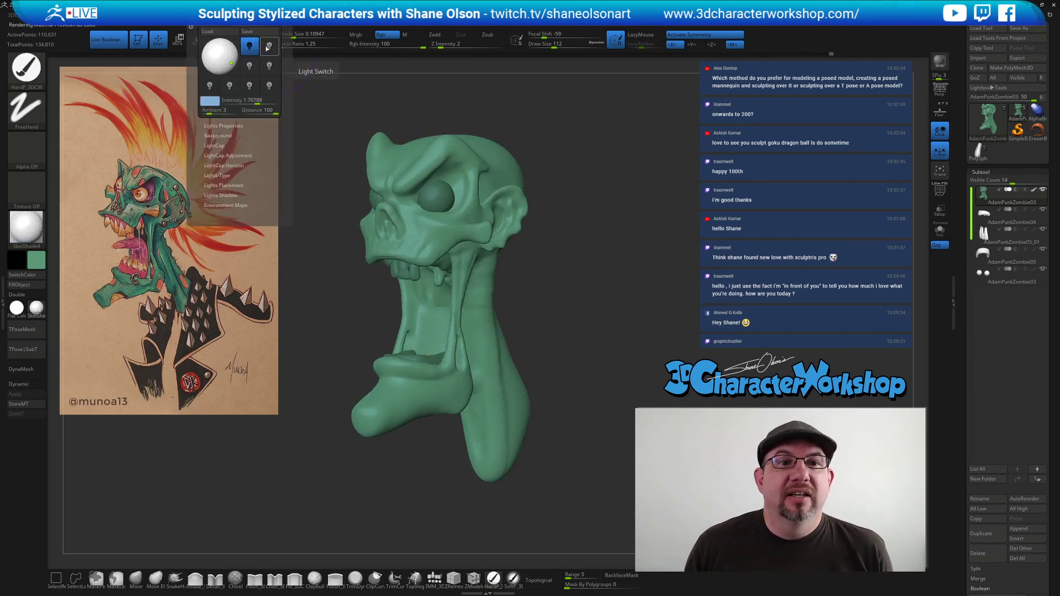
mouse_move(575, 229)
left_mouse_down()
mouse_move(614, 251)
mouse_move(577, 254)
mouse_move(611, 254)
mouse_move(613, 242)
left_mouse_up()
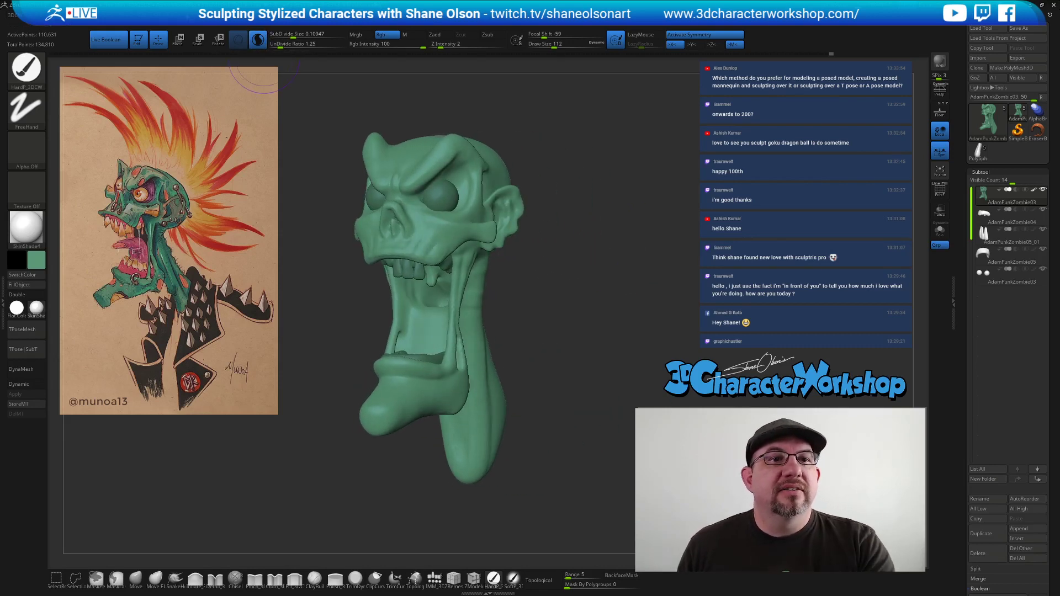
Try the second light again with its intensity lowered to 0.8483.
left_click(200, 25)
left_click(269, 48)
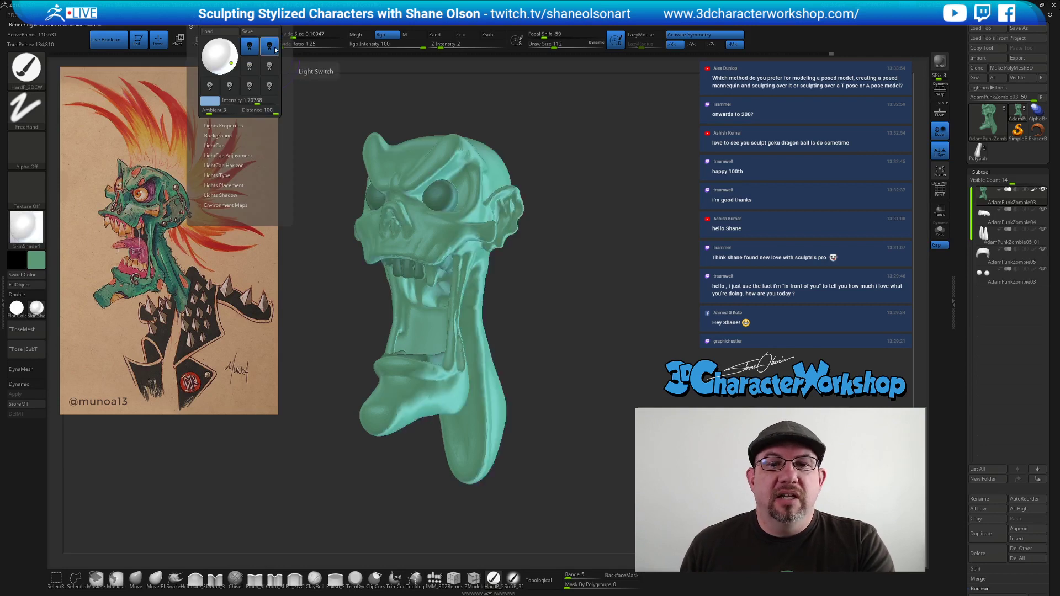
left_click_drag(258, 101, 252, 101)
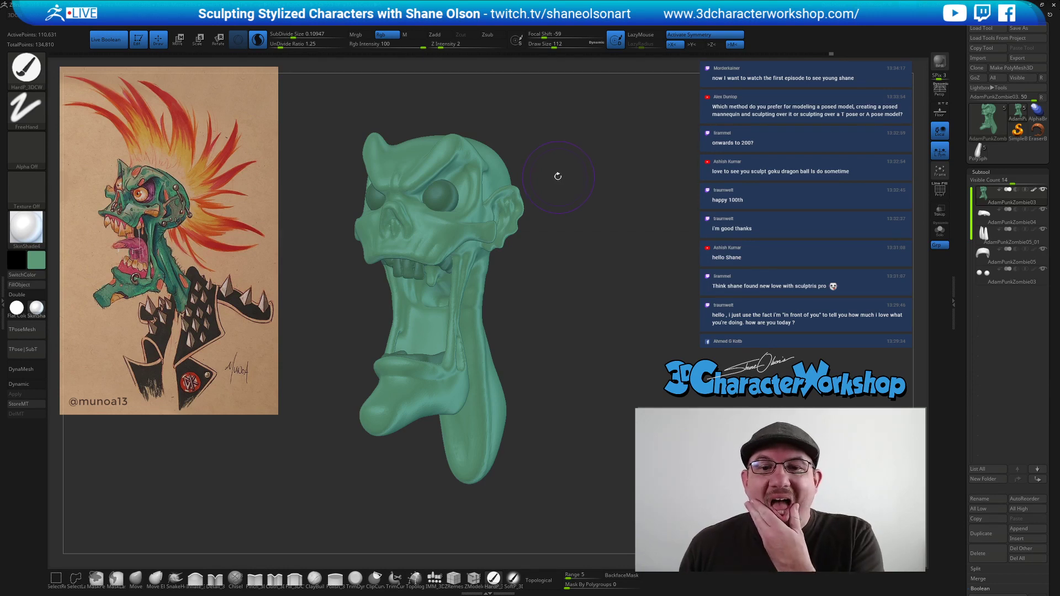
left_click(205, 15)
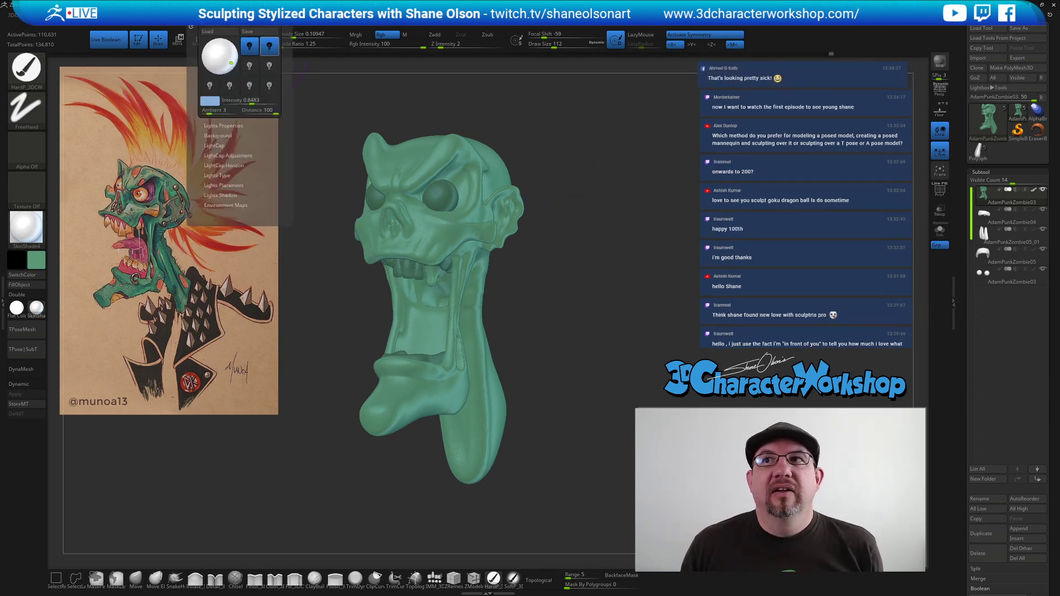
left_click(270, 47)
Sample the red mouth colour from the reference drawing with Spotlight and make it the active colour.
mouse_move(654, 221)
left_mouse_down()
mouse_move(665, 244)
mouse_move(630, 243)
mouse_move(626, 206)
left_mouse_up()
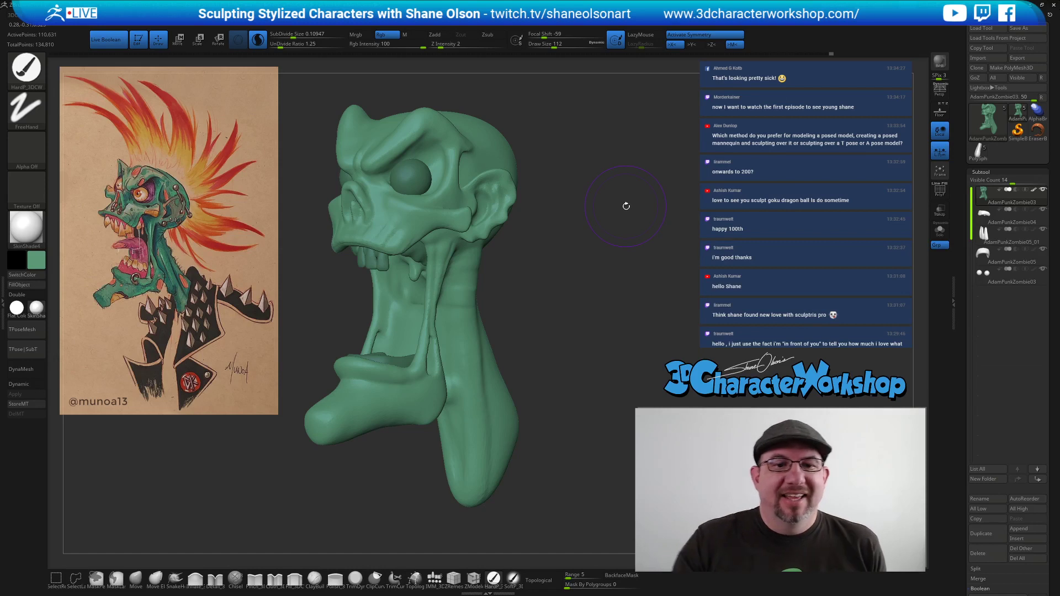
left_click_drag(549, 317, 561, 346)
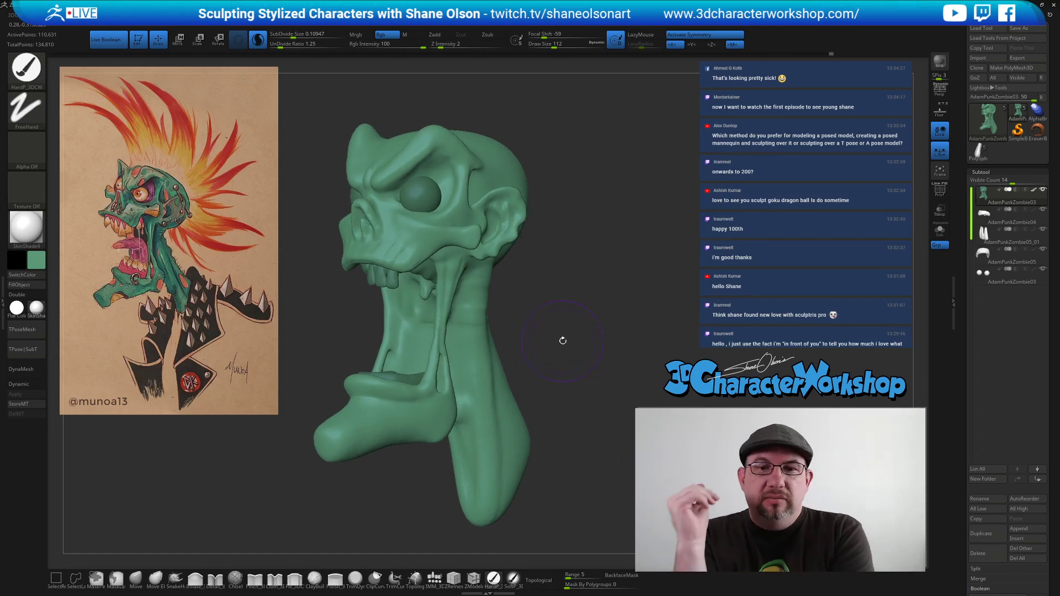
mouse_move(584, 310)
left_mouse_down()
mouse_move(585, 295)
mouse_move(485, 288)
left_mouse_up()
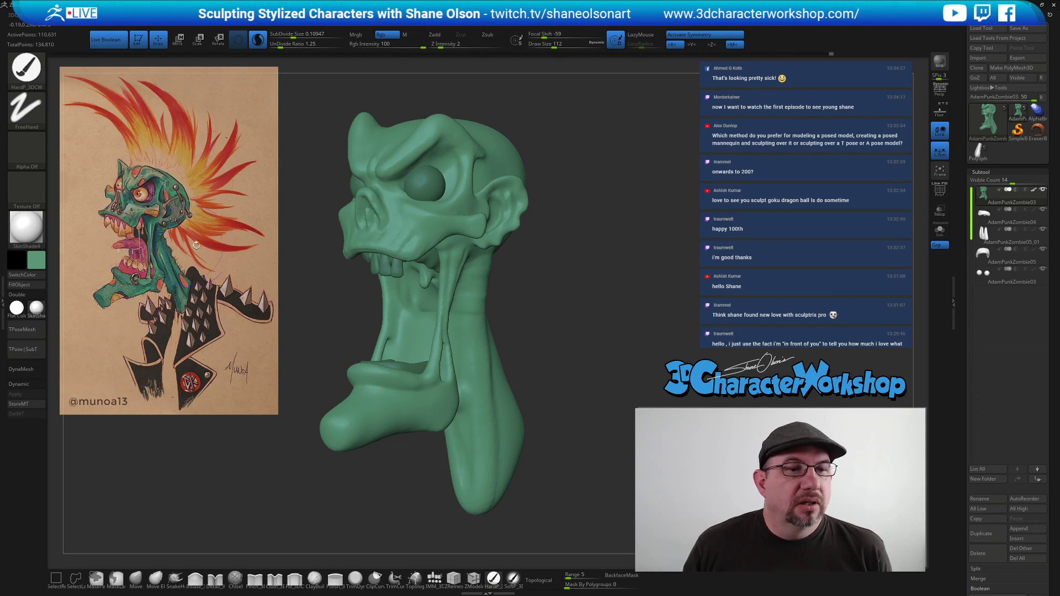
key("z")
key("c")
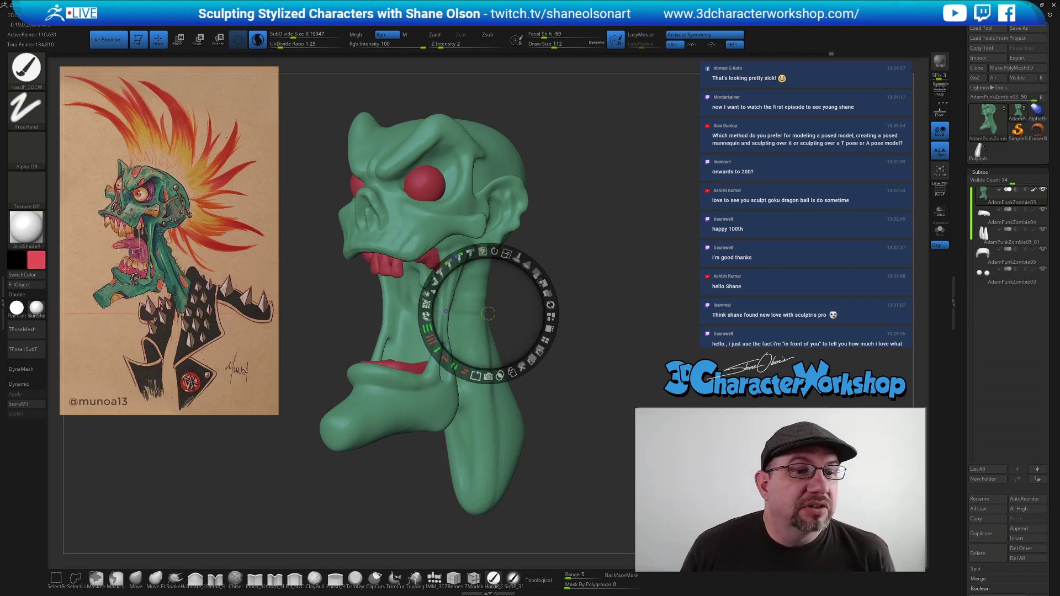
key("z")
left_click_drag(622, 316, 619, 317)
Fill the upper and lower gum subtools with the sampled red.
left_click(436, 261, "alt")
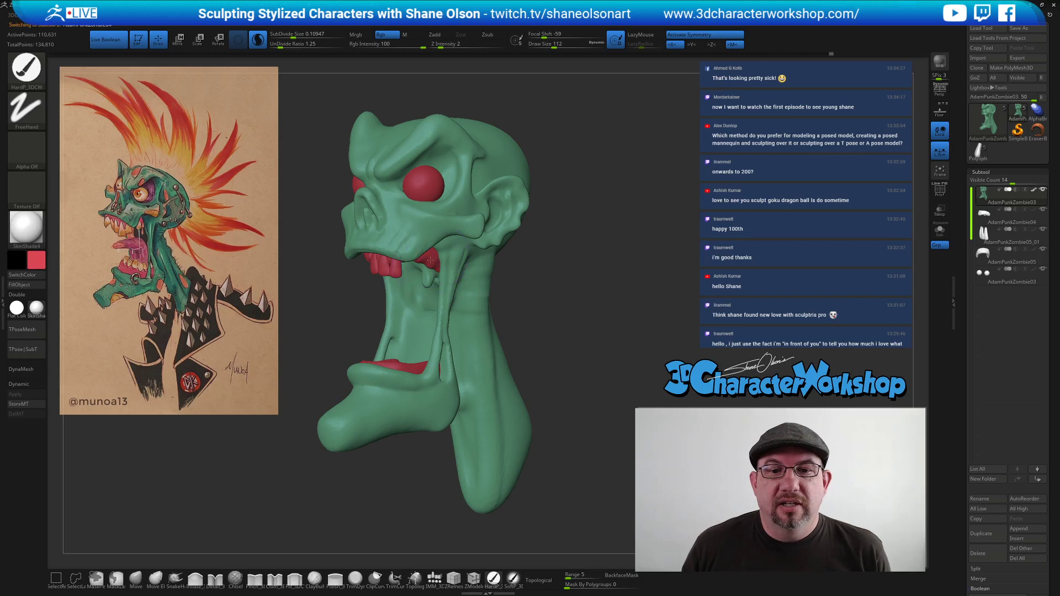
left_click(27, 284)
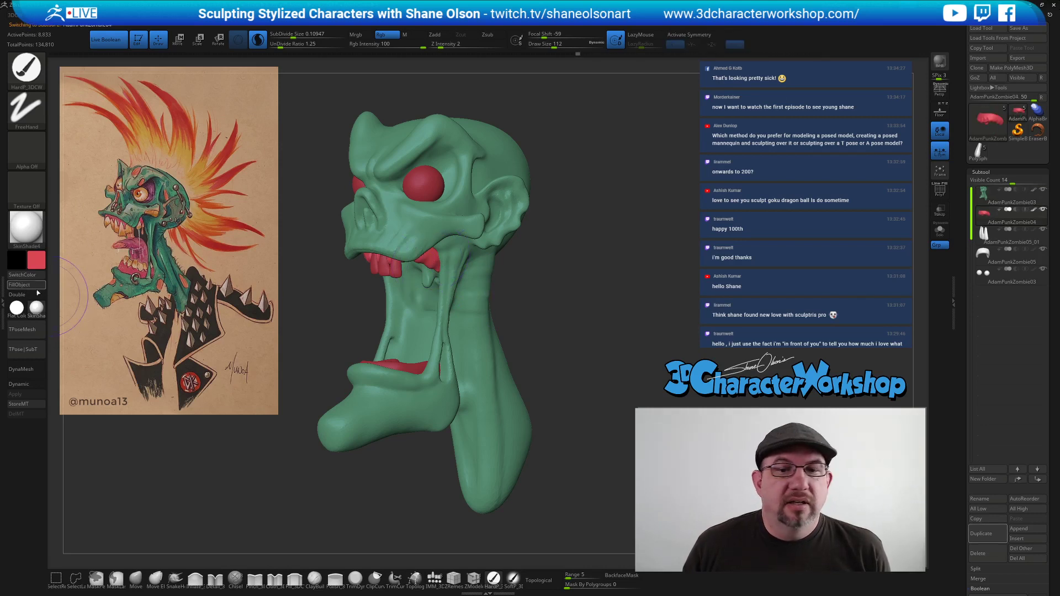
left_click(409, 368, "alt")
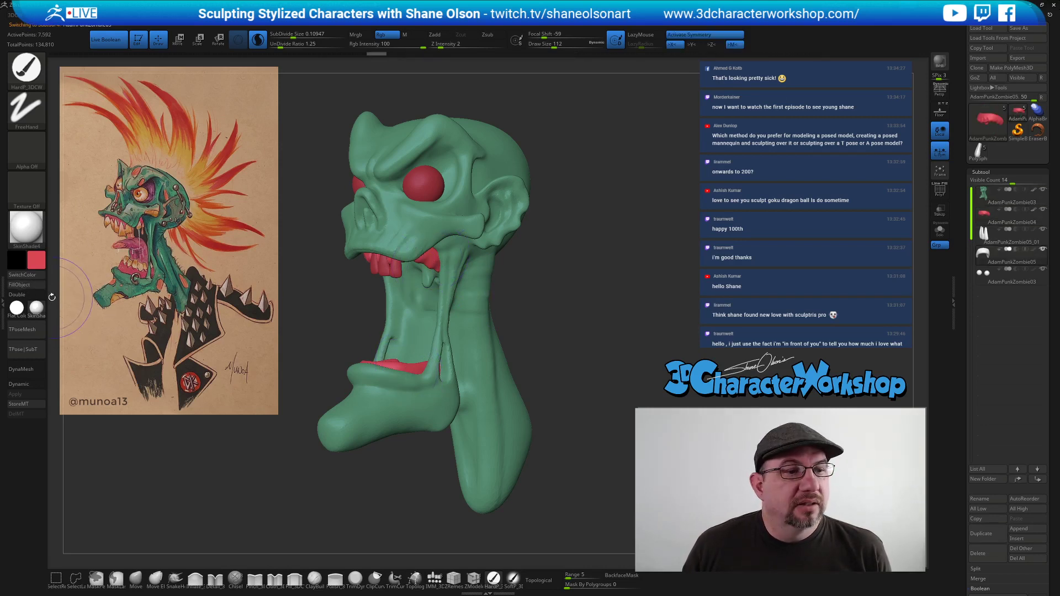
left_click_drag(611, 256, 635, 255)
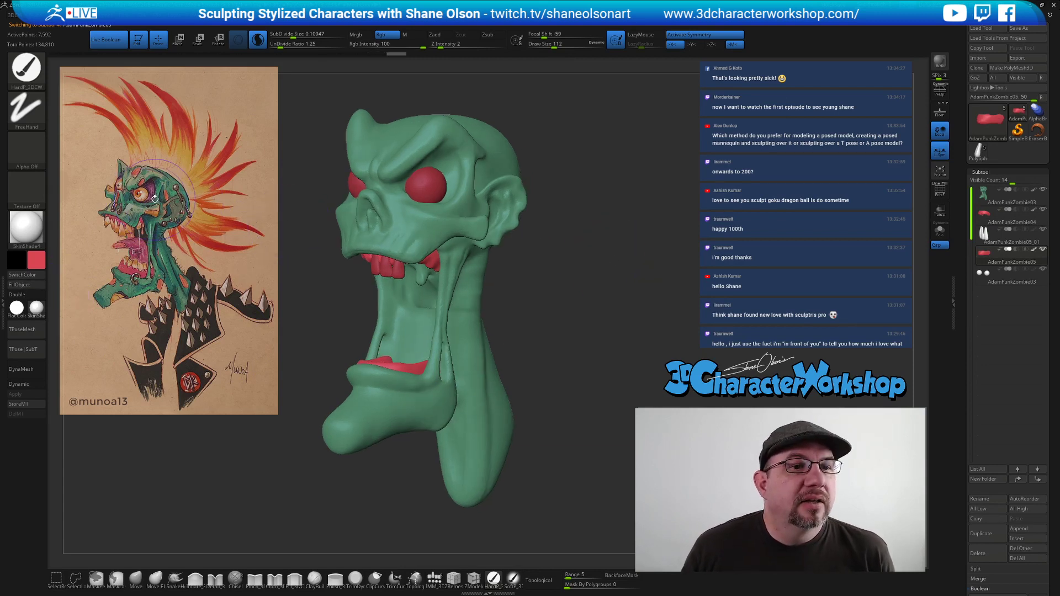
Sample the pale cream eye colour from the reference drawing and fill the eyeballs subtool with it.
key("z")
key("c")
key("z")
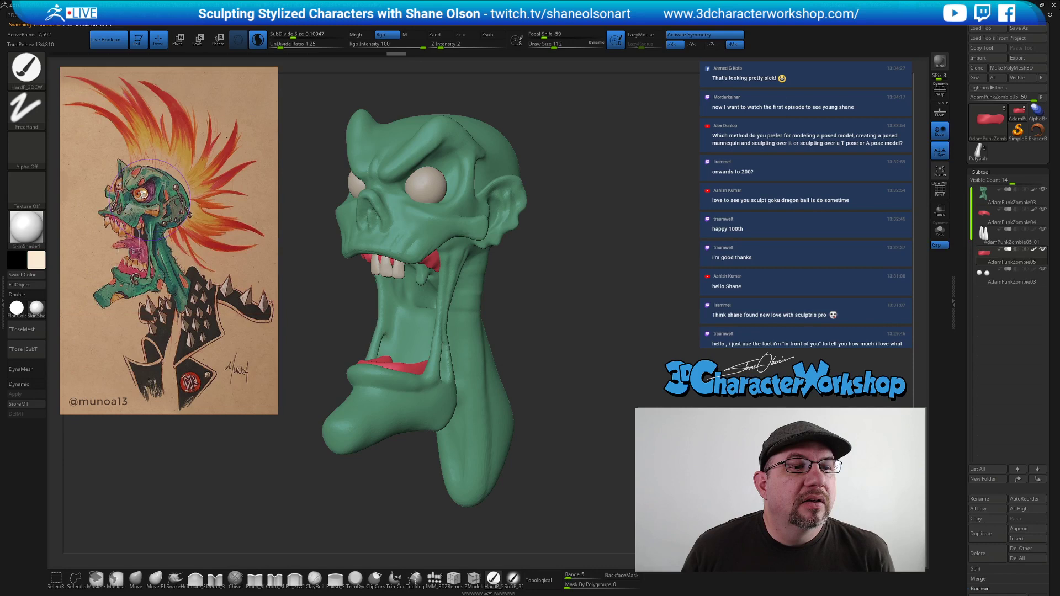
left_click(439, 188, "alt")
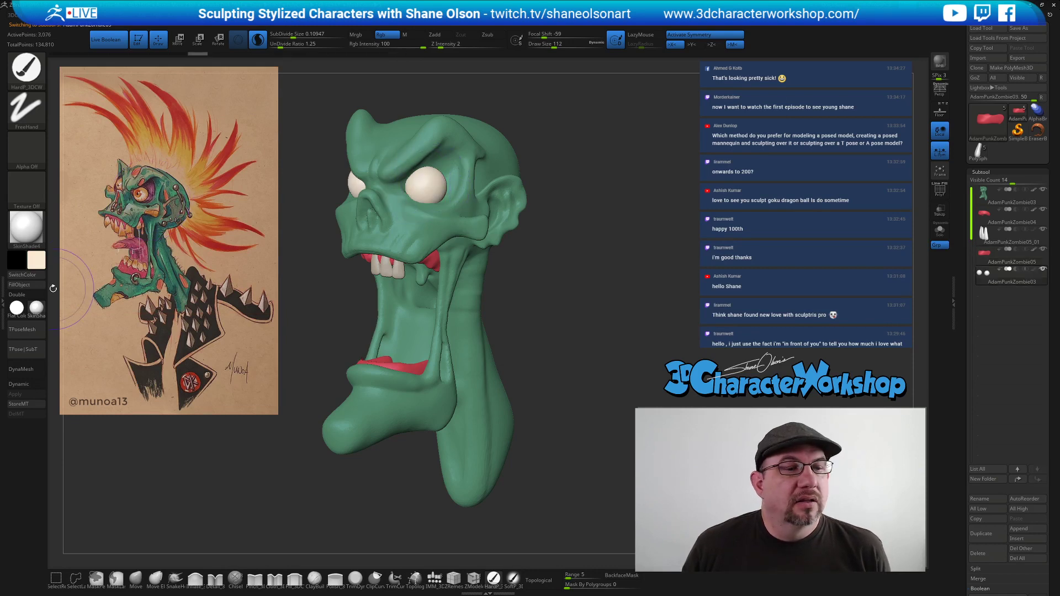
left_click(25, 285)
Select the upper teeth, sample the peach tooth colour from the reference drawing, and fill the teeth with it.
left_click_drag(641, 279, 596, 275)
left_click(376, 265, "alt")
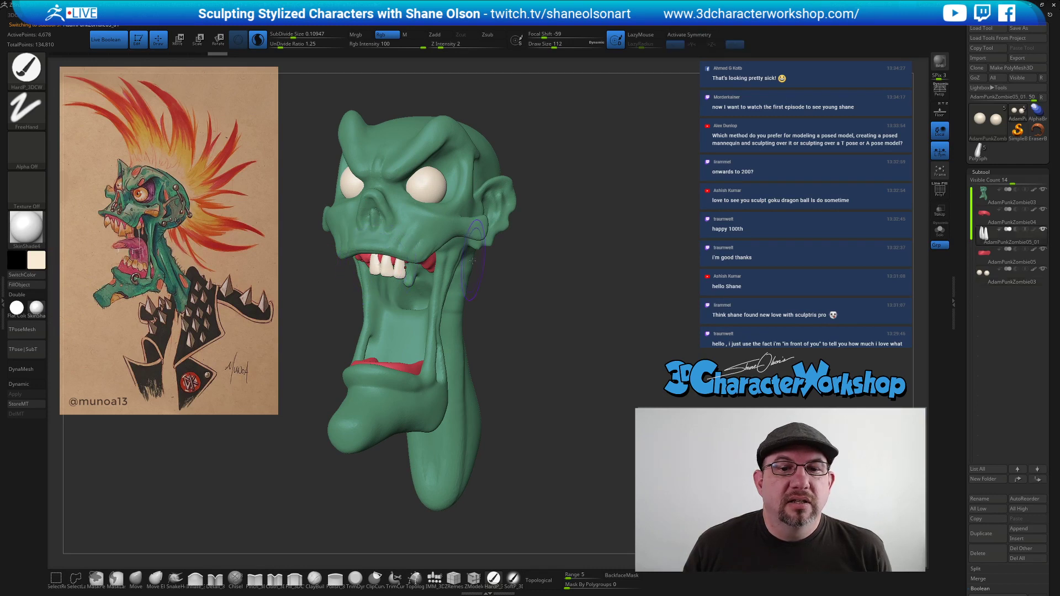
key("space")
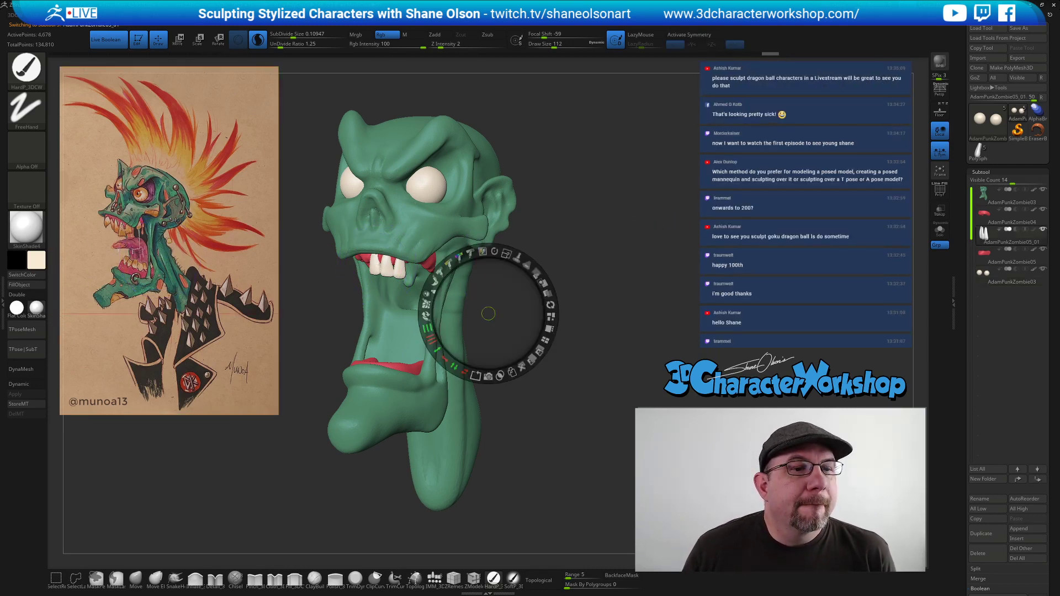
key("c")
key("z")
key("z")
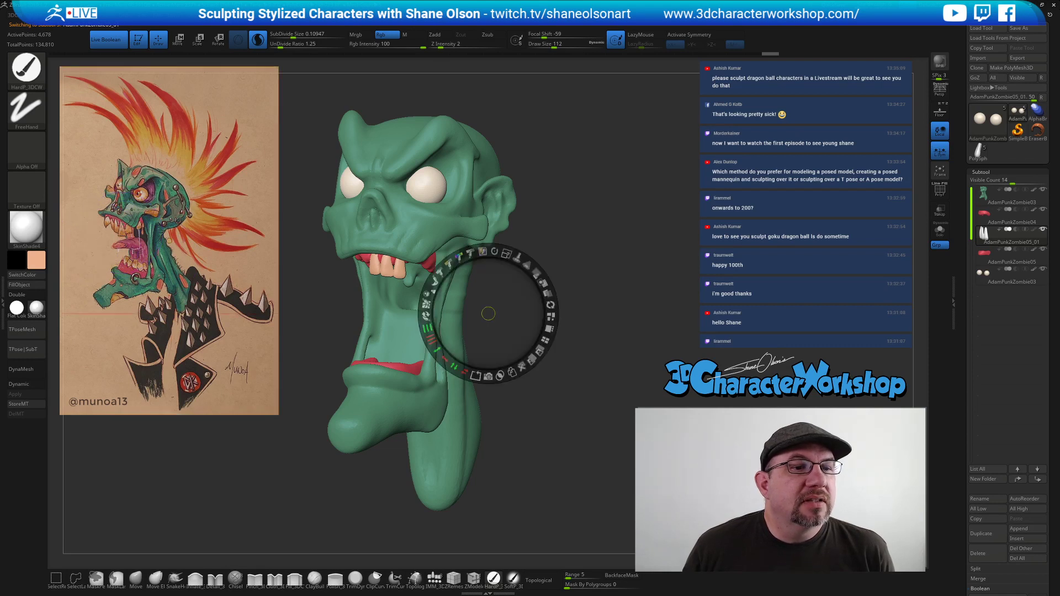
key("z")
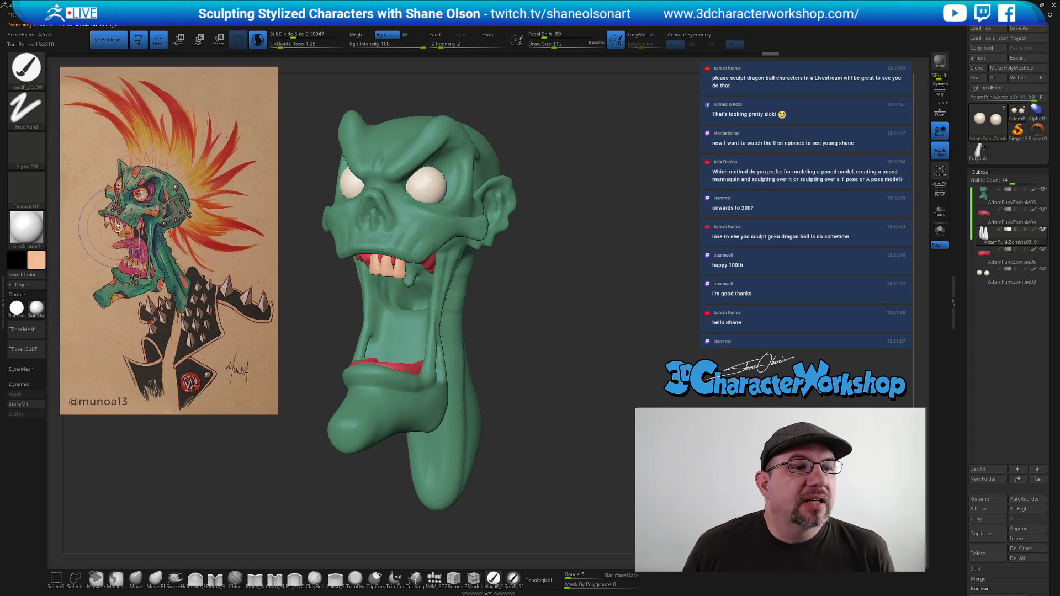
left_click(27, 285)
Sample an orange from the reference drawing and select the SoftP_3DCW paint brush.
key("z")
key("c")
key("z")
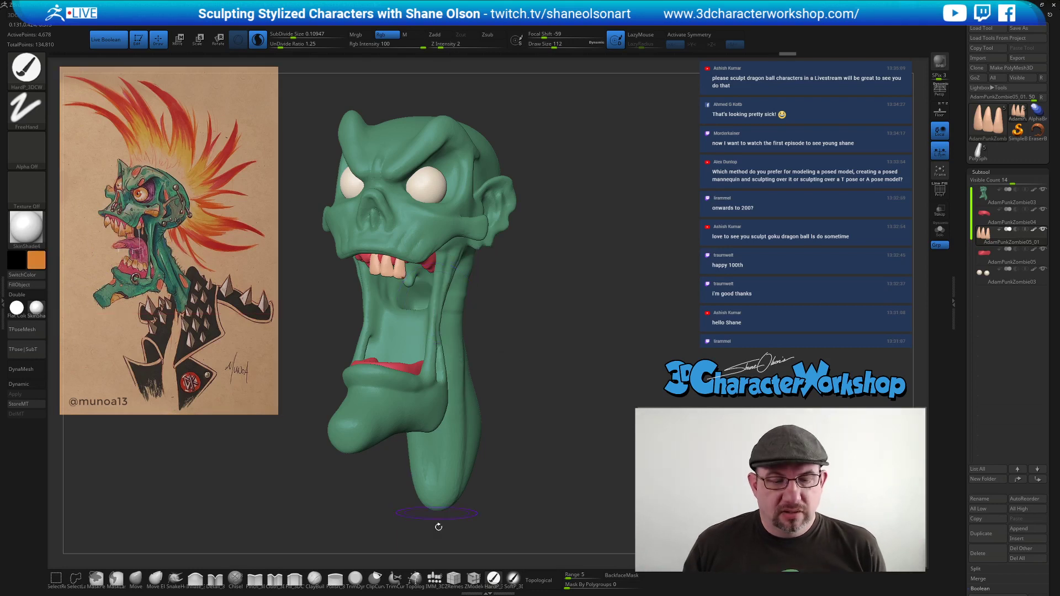
left_click(513, 578)
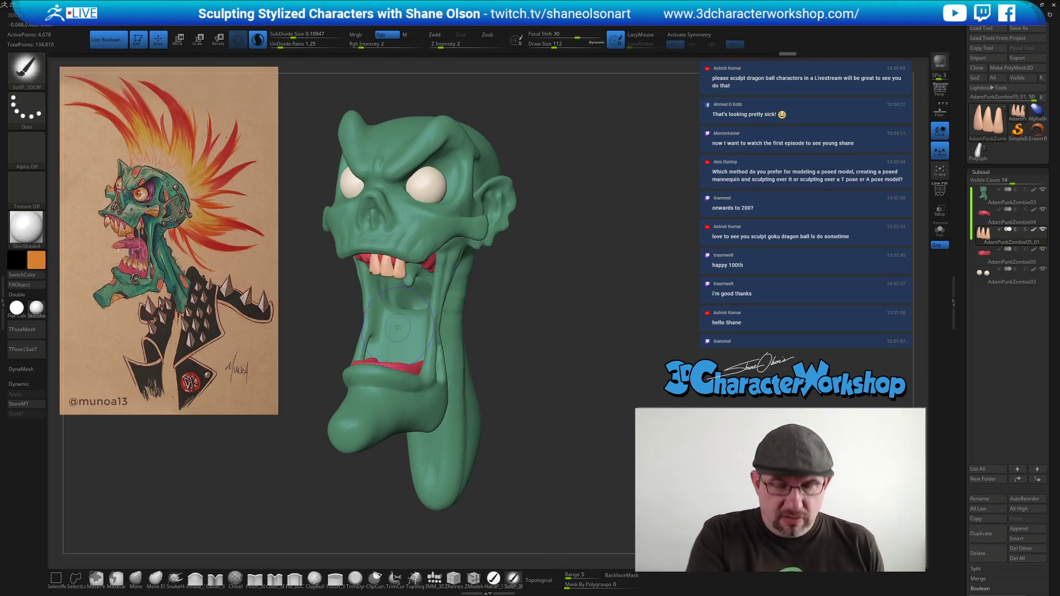
Paint soft orange shading onto the upper teeth, adjusting the draw size to 51.
key("s")
left_click_drag(400, 276, 393, 274)
mouse_move(548, 337)
left_mouse_down()
mouse_move(552, 348)
mouse_move(507, 328)
mouse_move(544, 331)
mouse_move(516, 315)
left_mouse_up()
key("s")
key("s")
left_click_drag(434, 275, 414, 270)
mouse_move(431, 274)
left_mouse_down()
mouse_move(406, 274)
mouse_move(432, 274)
left_mouse_up()
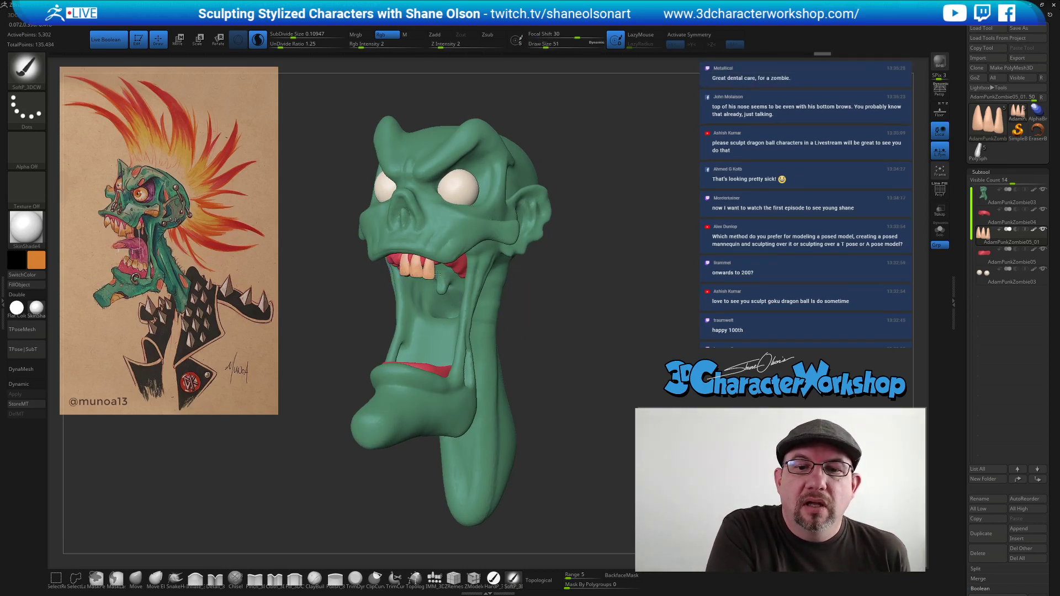
Isolate the eyeballs subtool in Solo mode and set the draw size to 83.
mouse_move(598, 333)
left_mouse_down()
mouse_move(633, 315)
mouse_move(617, 335)
mouse_move(602, 311)
mouse_move(588, 324)
mouse_move(596, 342)
mouse_move(549, 335)
mouse_move(581, 362)
mouse_move(544, 359)
left_mouse_up()
left_click(448, 245, "alt")
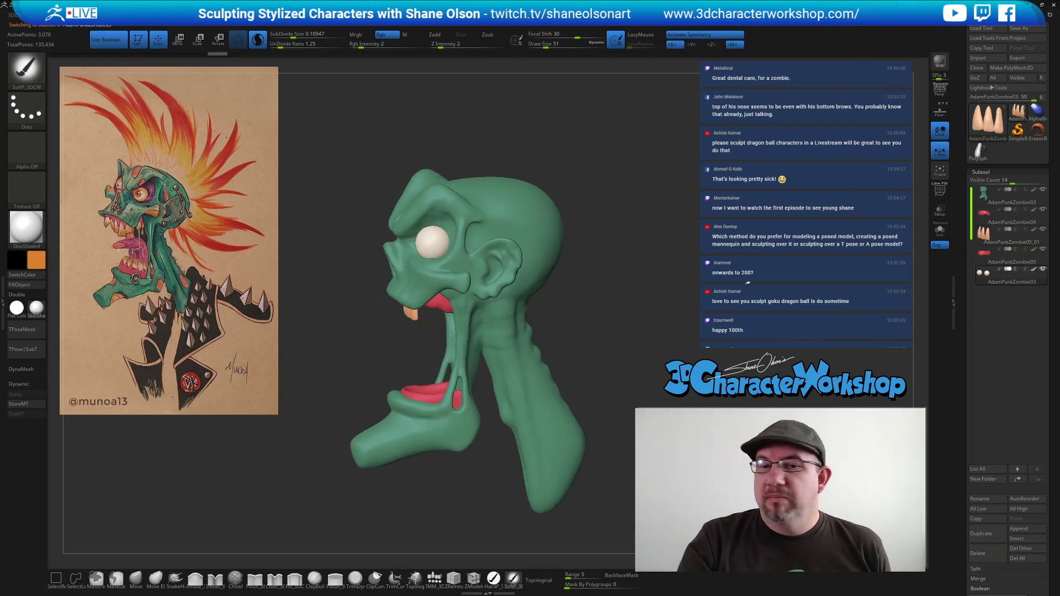
left_click(940, 230)
left_click_drag(732, 319, 667, 320)
key("s")
Shade the eyeballs with a lighter orange sampled from the reference drawing, and show the whole head again.
key("shift+z")
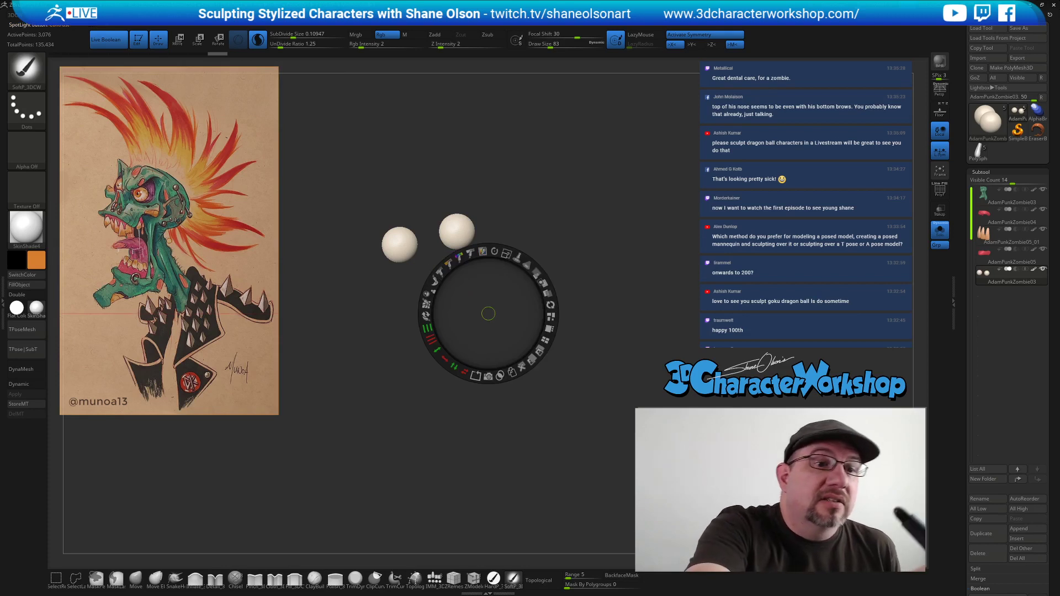
key("c")
key("z")
left_click_drag(403, 248, 403, 244)
mouse_move(508, 404)
left_mouse_down()
mouse_move(540, 407)
mouse_move(523, 438)
left_mouse_up()
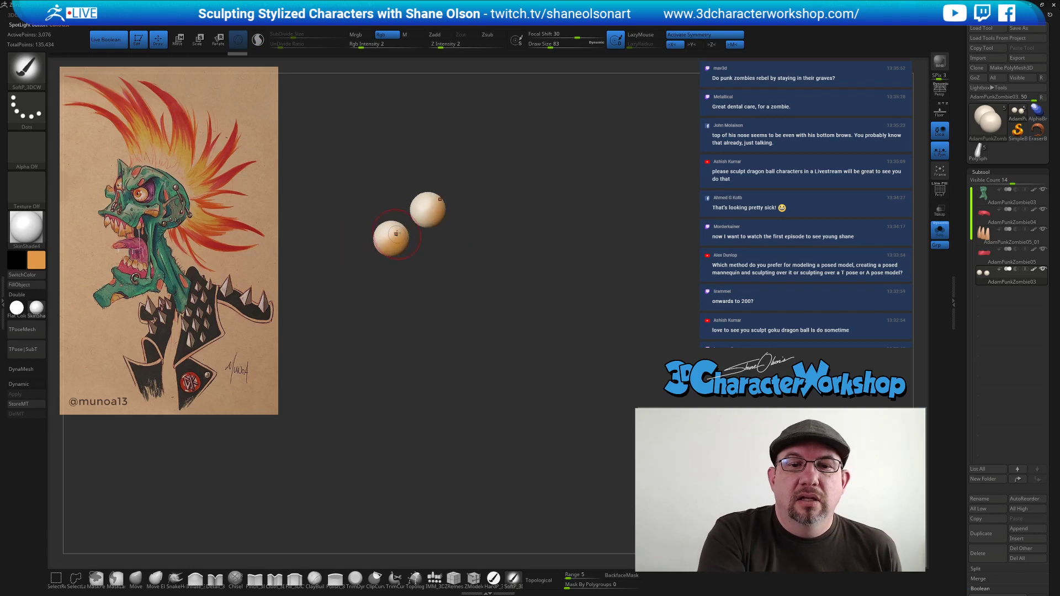
left_click_drag(506, 403, 598, 346)
left_click(940, 230)
left_click_drag(627, 283, 603, 349)
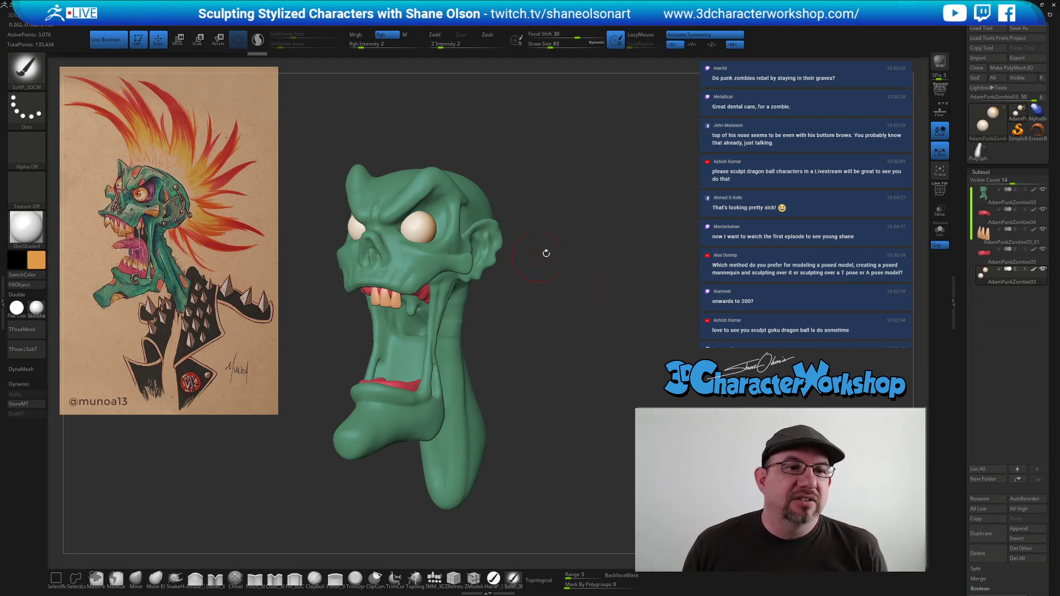
Make the head subtool active, switch to the Move brush, and set its draw size to 71.
left_click(411, 195, "alt")
left_click(136, 579)
key("s")
left_click_drag(410, 127, 414, 128)
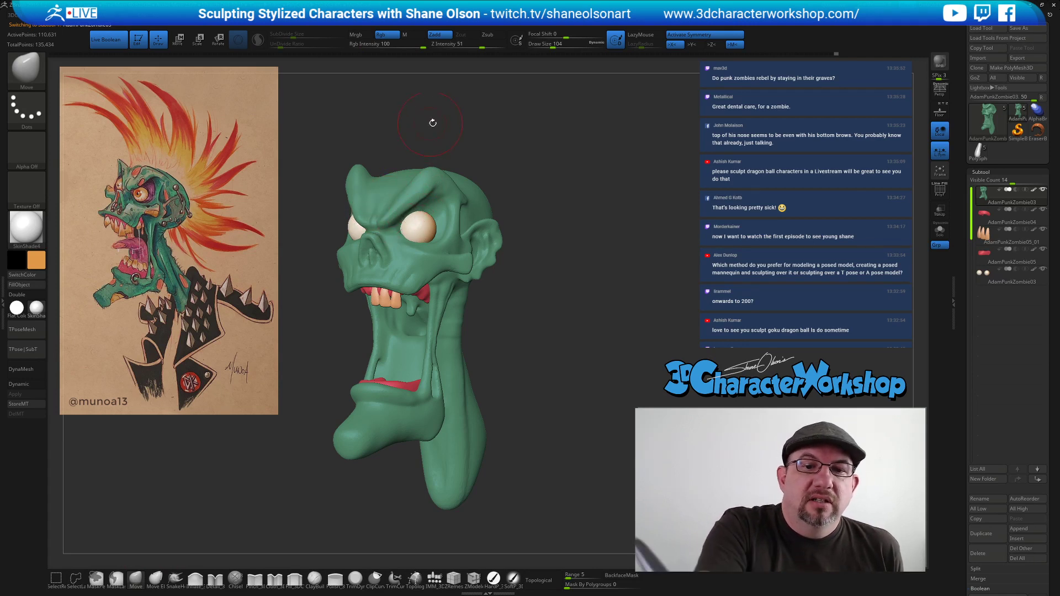
key("s")
left_click_drag(403, 145, 398, 145)
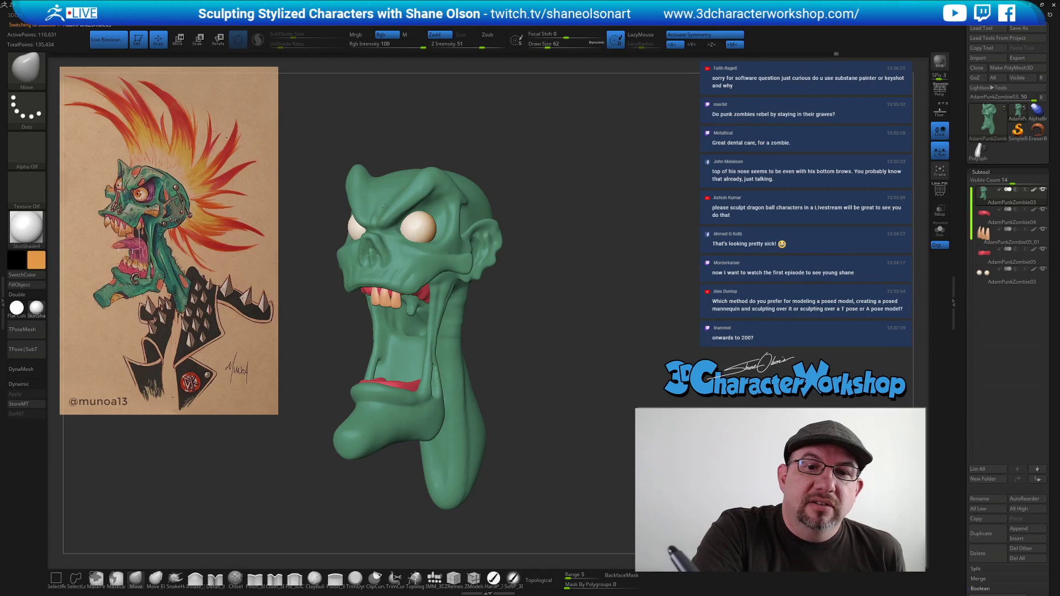
key("bracketright")
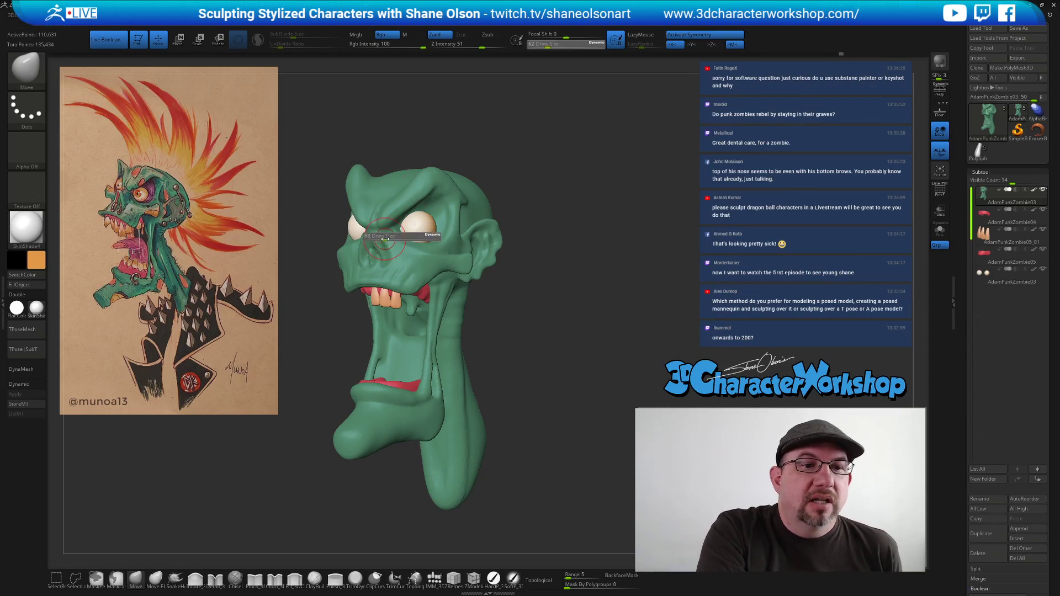
left_click_drag(584, 352, 395, 249)
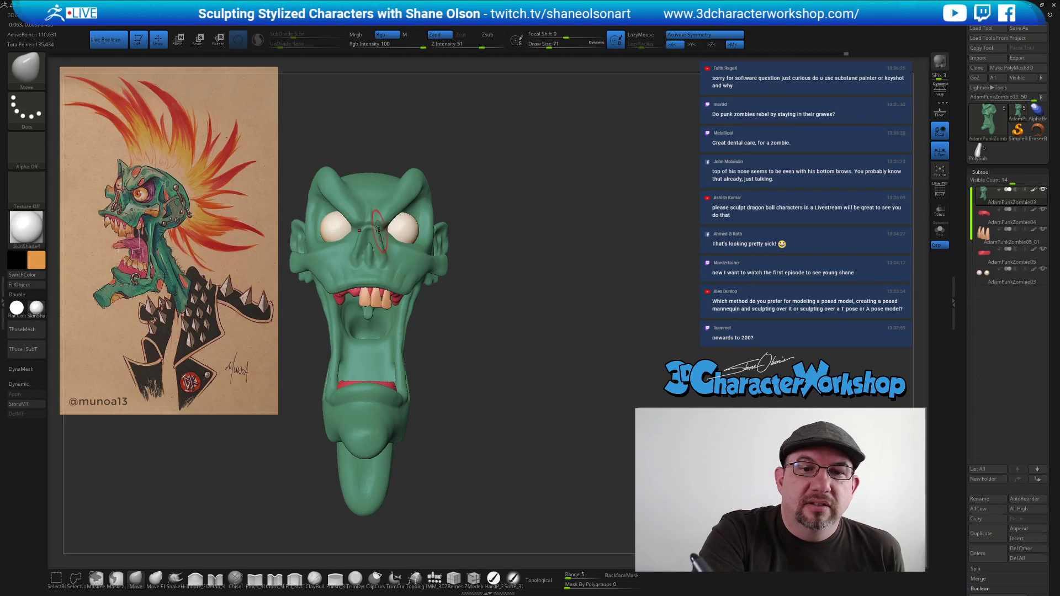
Set the Move brush's draw size to 87 with the head seen from the side.
left_click_drag(496, 354, 429, 397)
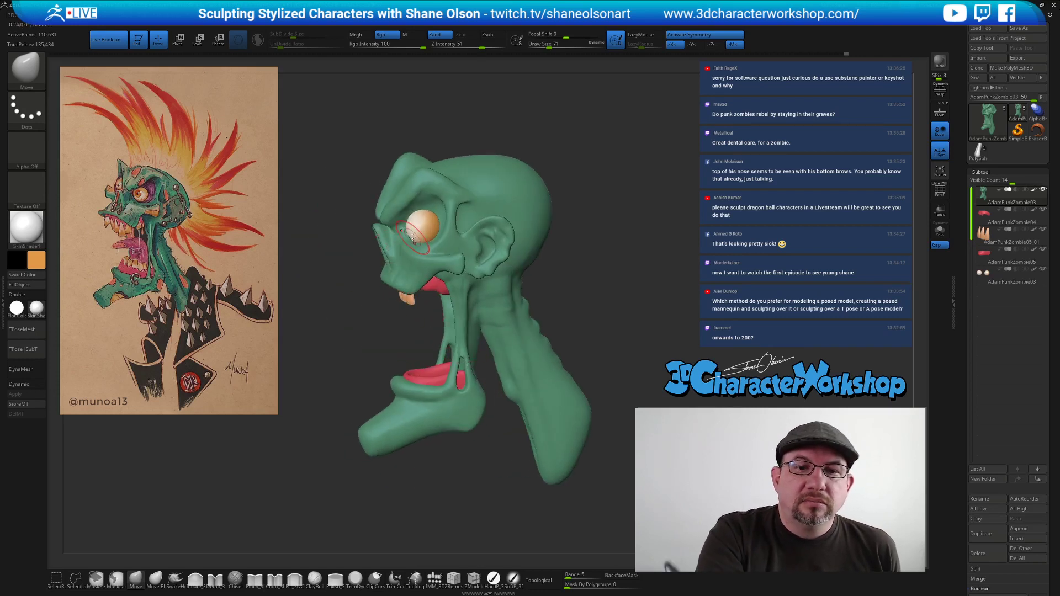
key("ctrl")
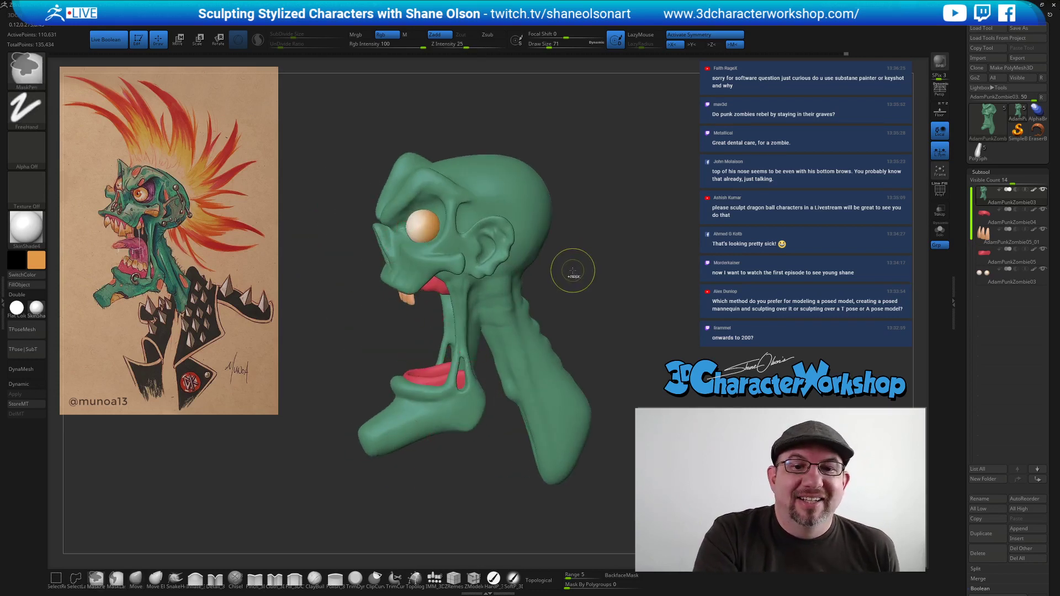
left_click_drag(573, 270, 565, 258)
left_click_drag(358, 326, 363, 351, "alt")
key("s")
left_click_drag(371, 244, 374, 244)
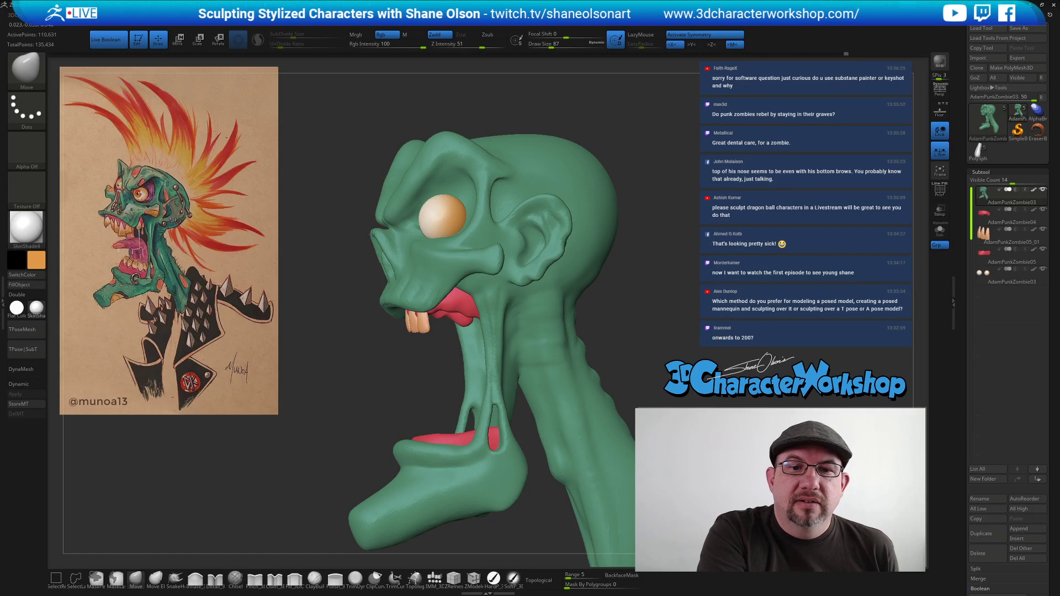
mouse_move(439, 332)
left_mouse_down()
mouse_move(468, 324)
mouse_move(480, 303)
mouse_move(433, 316)
mouse_move(437, 327)
left_mouse_up()
left_click_drag(383, 392, 395, 383)
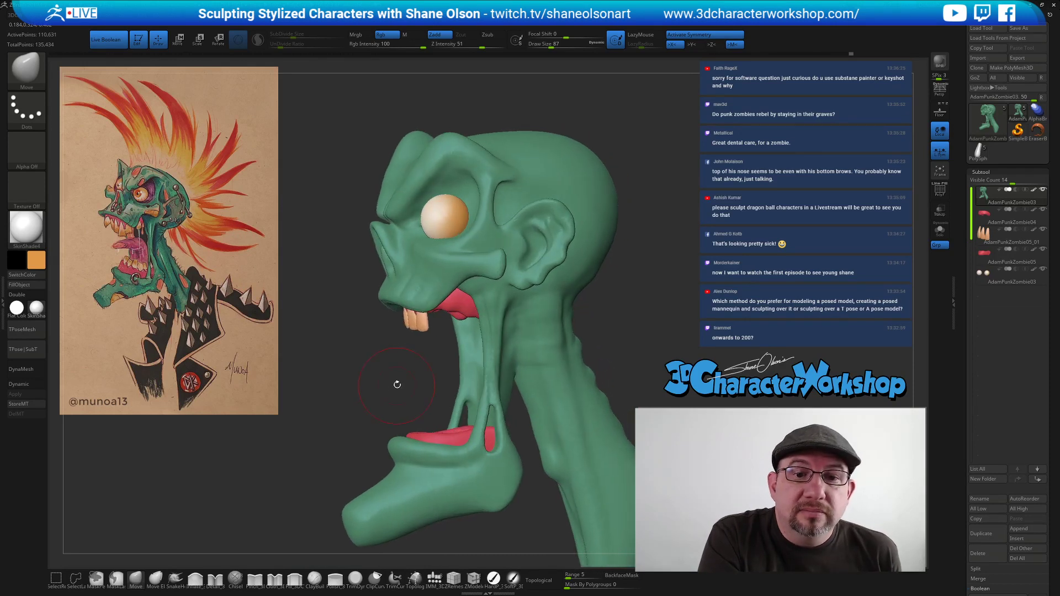
Switch to the ClayBuildup brush and set its draw size to 23.
key("s")
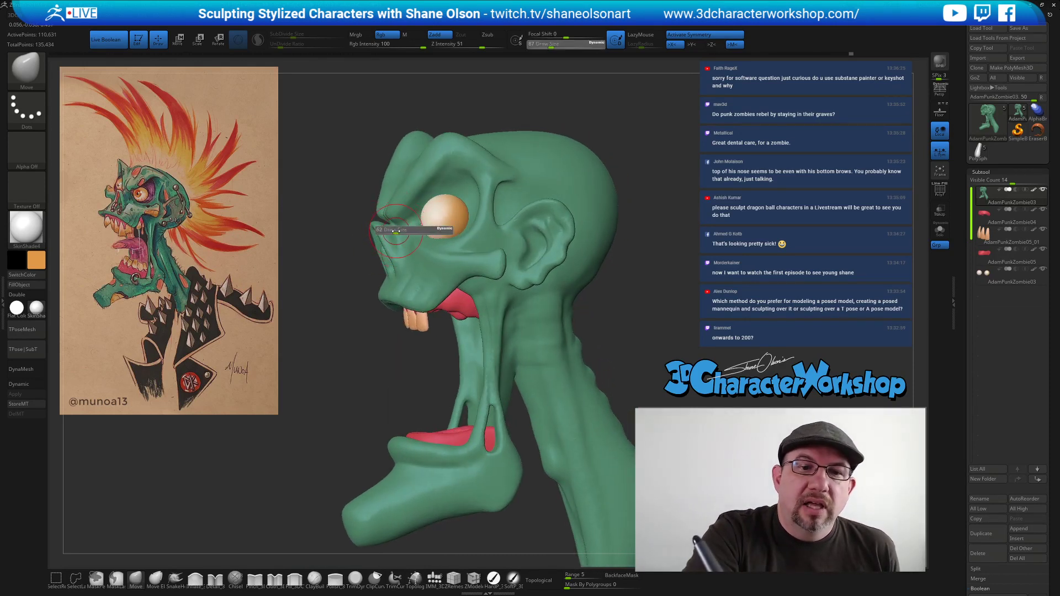
left_click_drag(396, 231, 393, 231)
mouse_move(417, 239)
right_mouse_down("ctrl")
mouse_move(439, 275)
mouse_move(419, 271)
right_mouse_up("ctrl")
left_click(303, 578)
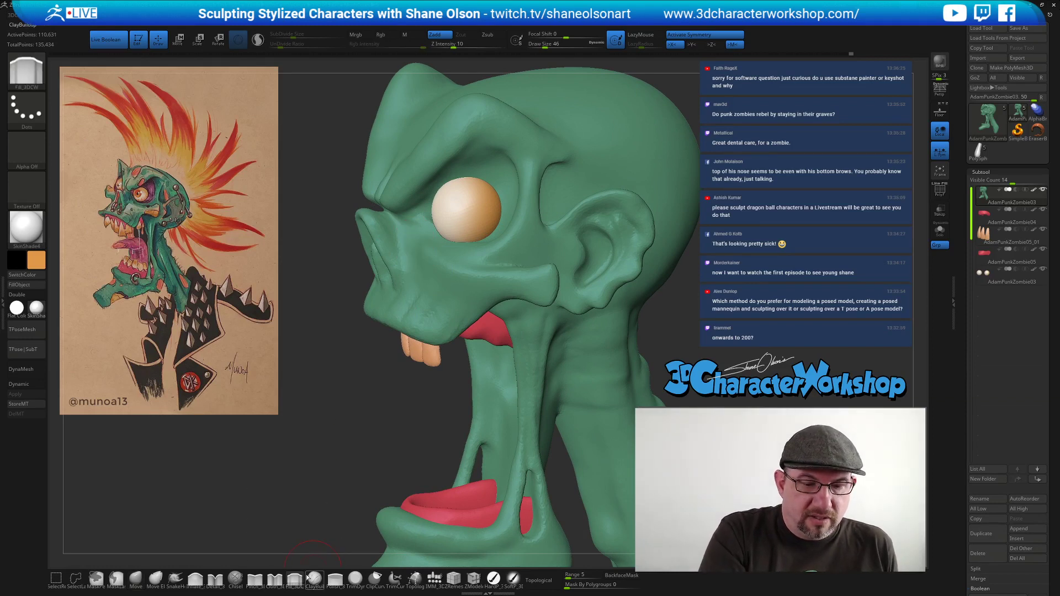
left_click(314, 578)
key("s")
left_click_drag(367, 363, 365, 362)
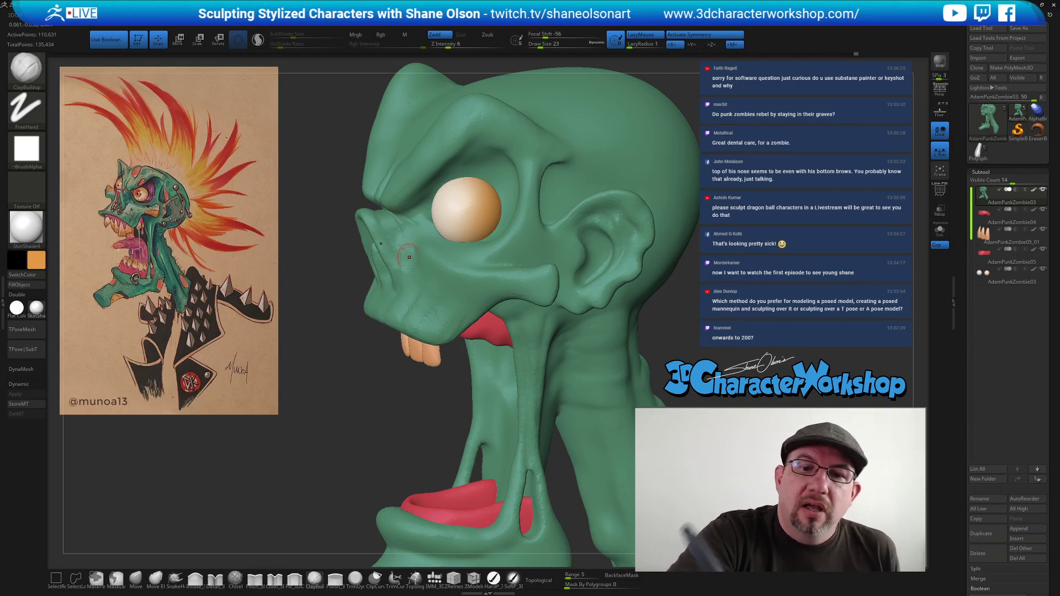
Build up clay along the upper rim of the eye socket beneath the brow, and smooth the strokes.
mouse_move(393, 381)
right_mouse_down()
mouse_move(375, 383)
mouse_move(457, 401)
mouse_move(429, 400)
right_mouse_up()
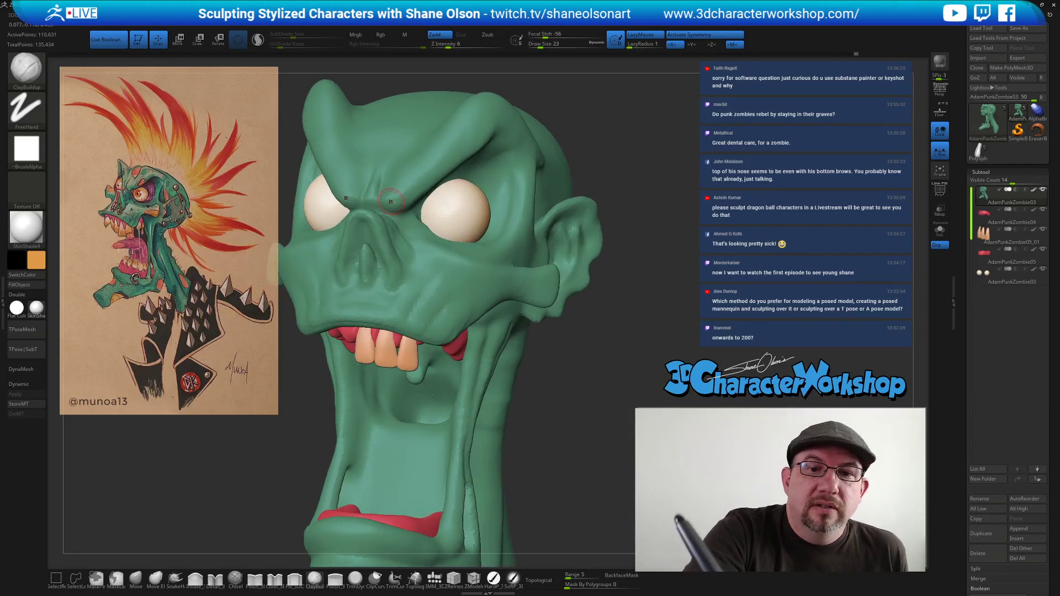
right_click_drag(495, 325, 594, 330)
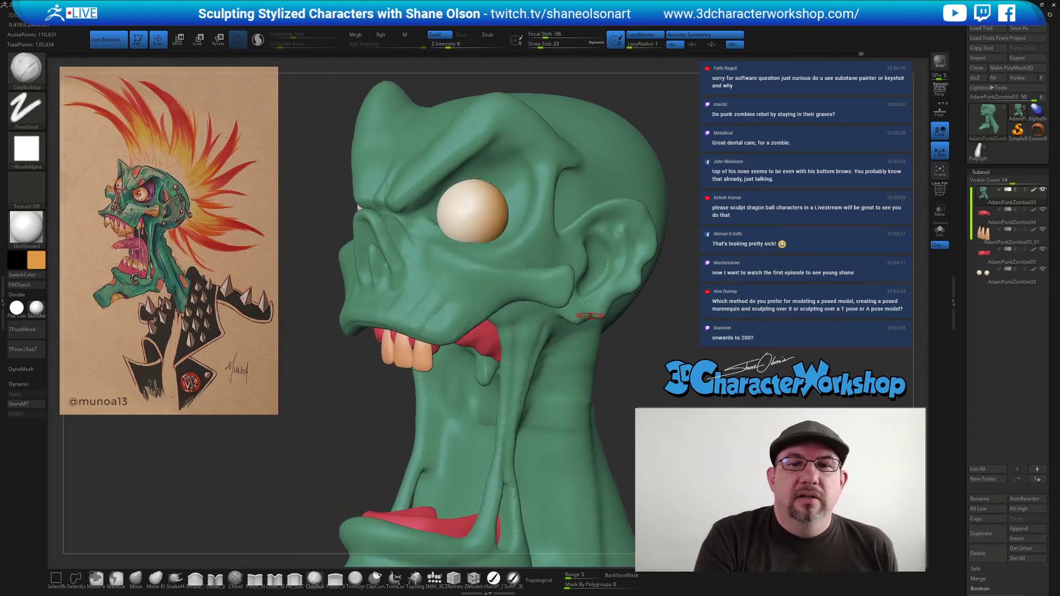
right_click_drag(509, 145, 423, 220, "alt")
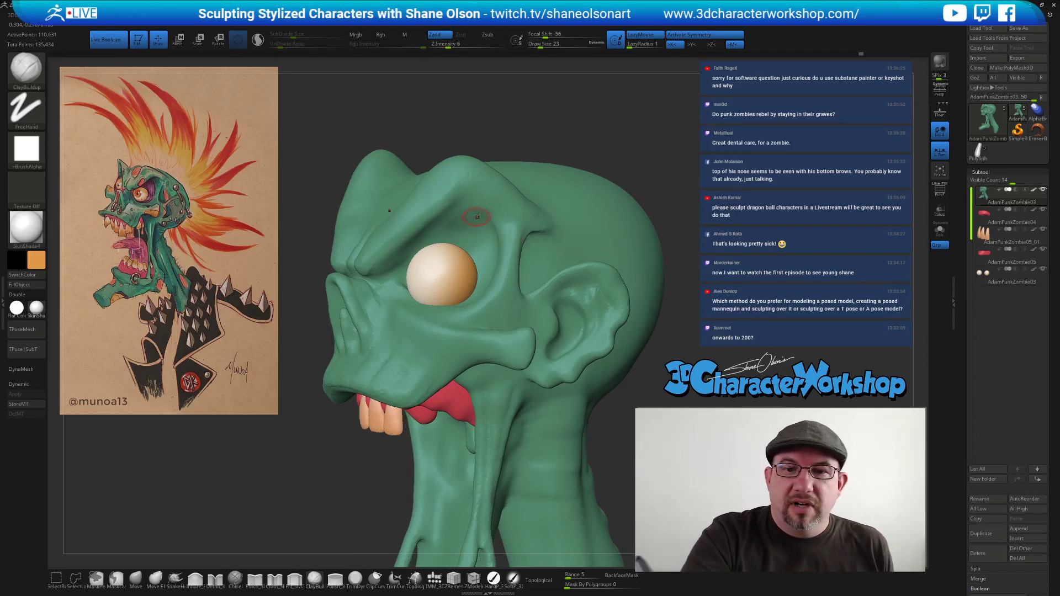
mouse_move(441, 227)
left_mouse_down()
mouse_move(504, 227)
mouse_move(462, 220)
left_mouse_up()
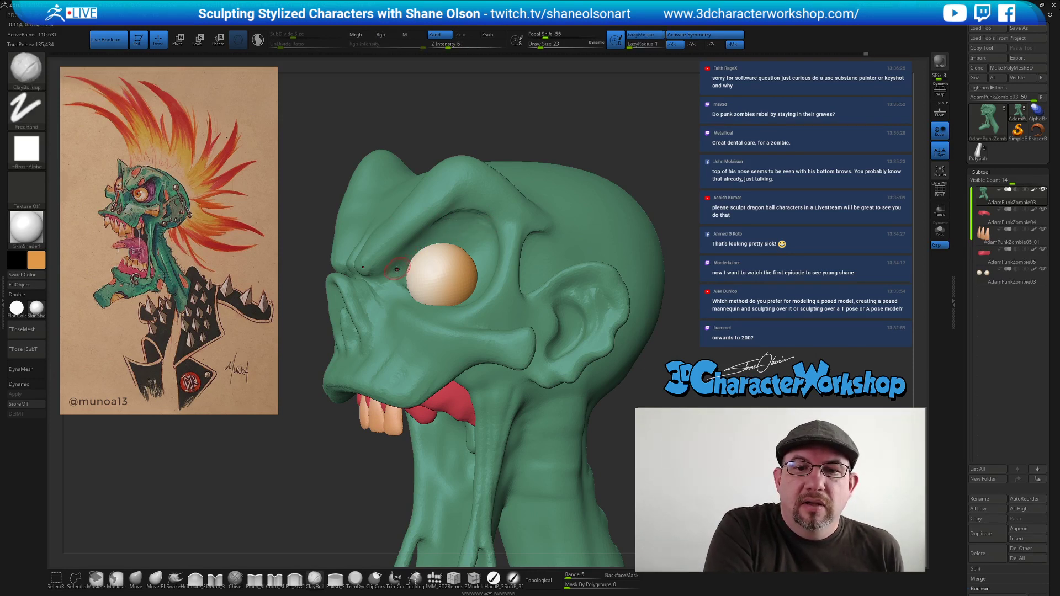
left_click_drag(406, 262, 449, 228)
left_click_drag(408, 262, 449, 222)
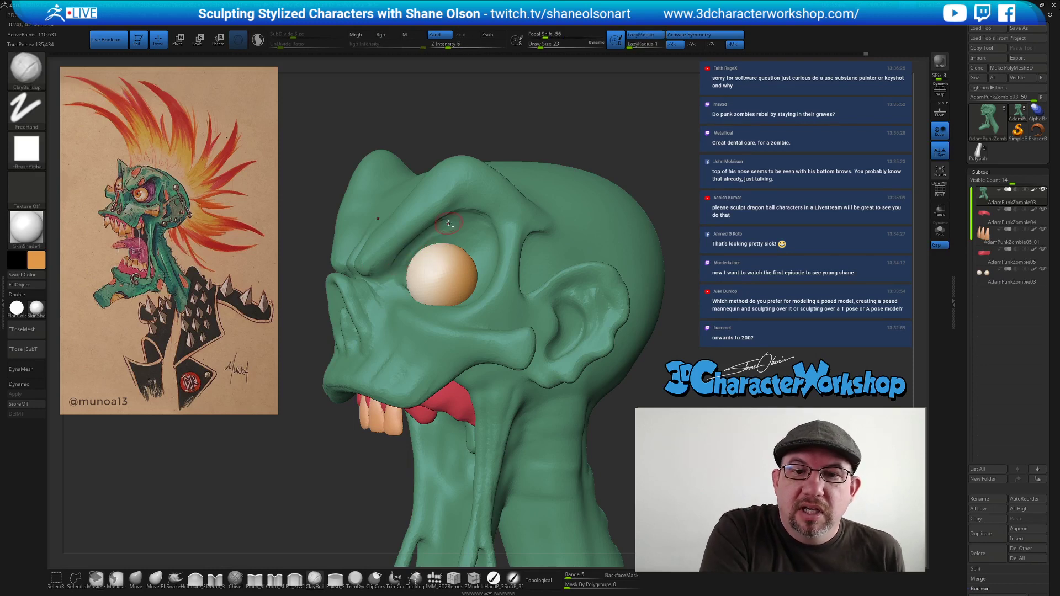
left_click_drag(396, 266, 448, 228)
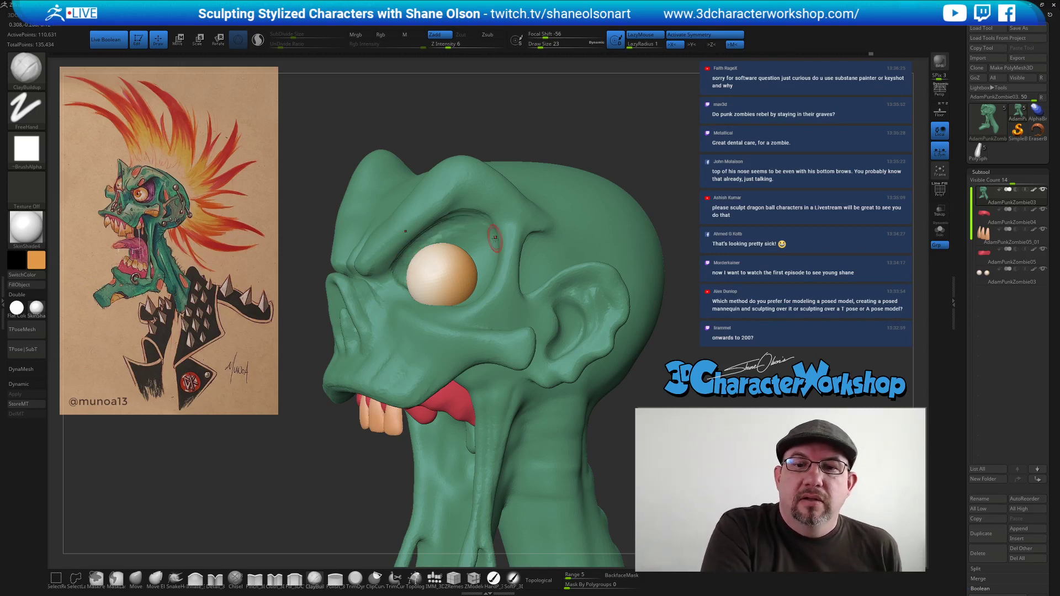
key("shift")
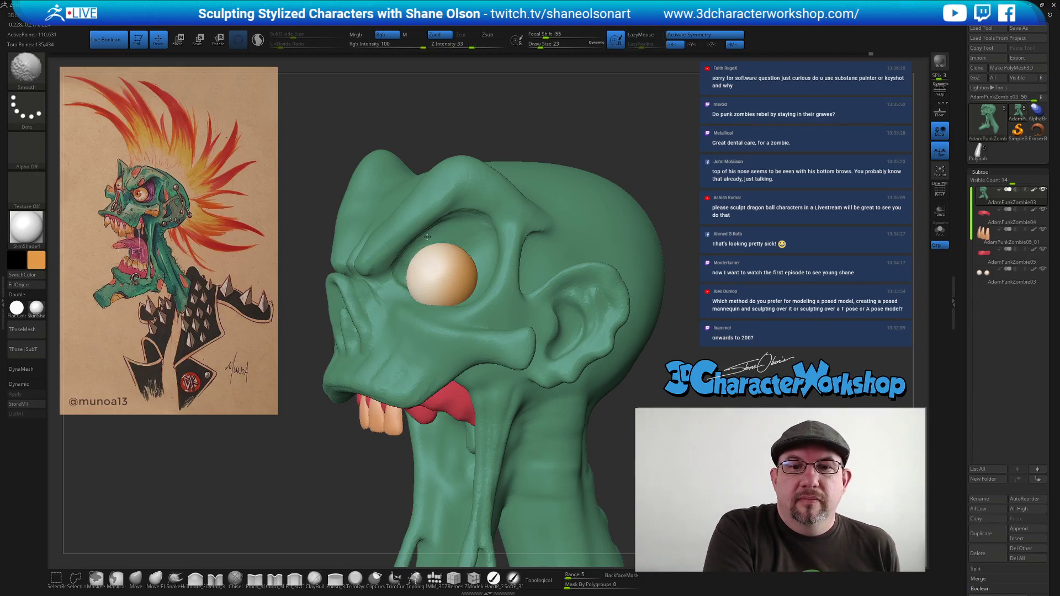
right_click_drag(509, 283, 463, 256, "ctrl")
right_click_drag(582, 254, 533, 369)
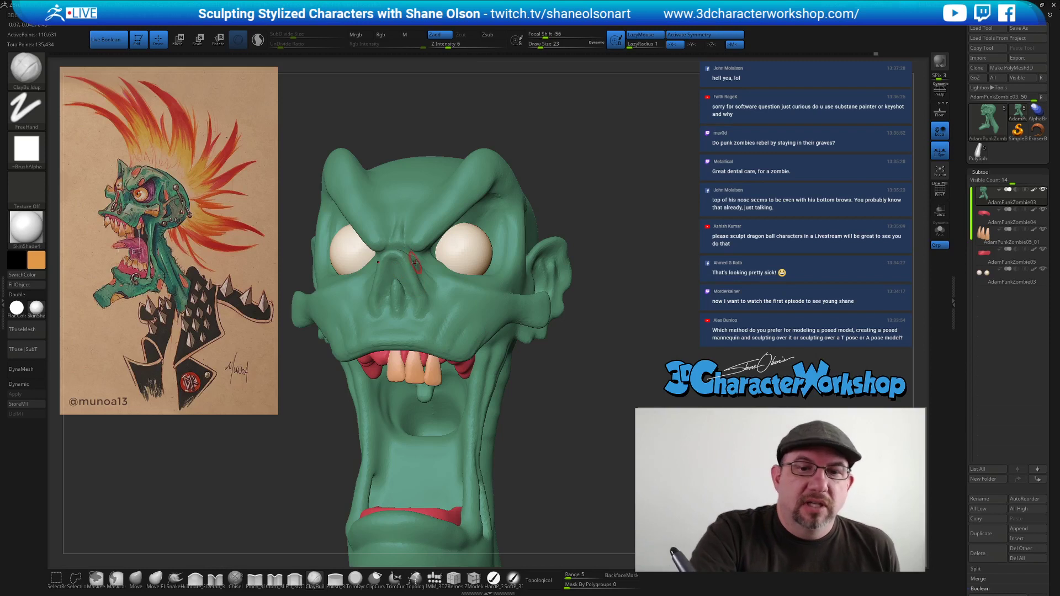
Reshape the bridge of the nose between the eyes with the Move brush, working at draw sizes 62, 39 and 54.
left_click(136, 578)
key("s")
left_click_drag(408, 267, 412, 266)
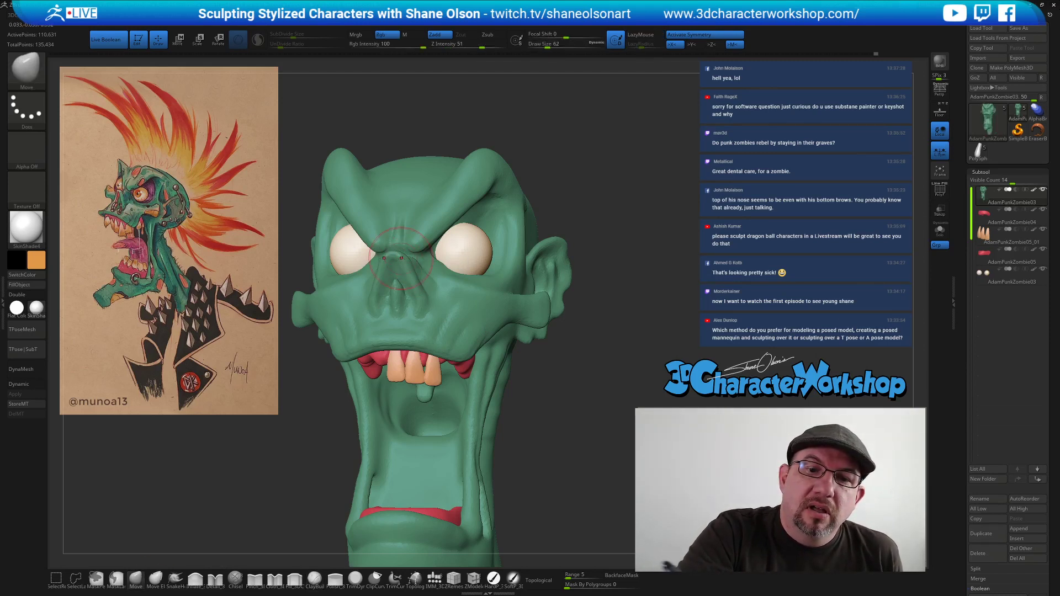
key("s")
left_click_drag(409, 230, 392, 255)
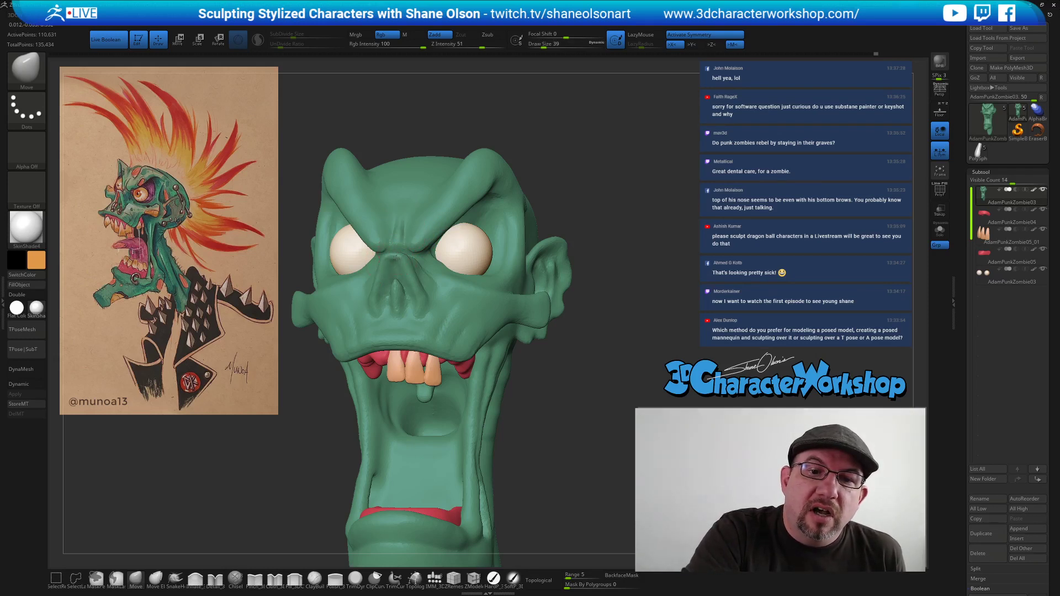
key("s")
left_click_drag(413, 267, 418, 267)
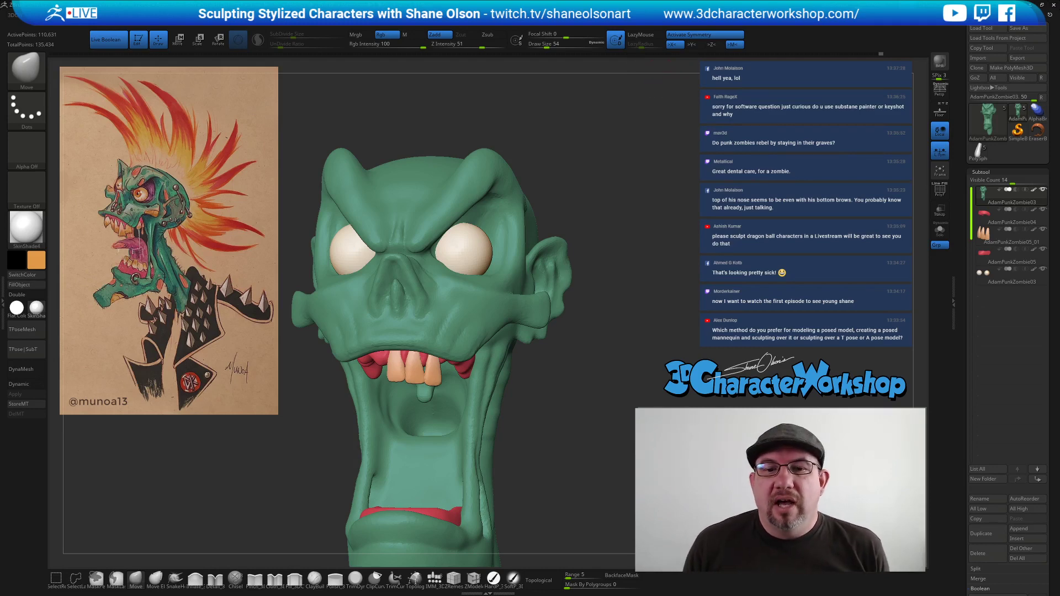
Examine the head's overall shape from above and from the front with the Move brush set to draw size 83.
left_click_drag(702, 225, 703, 202, "alt")
left_click_drag(684, 242, 682, 288)
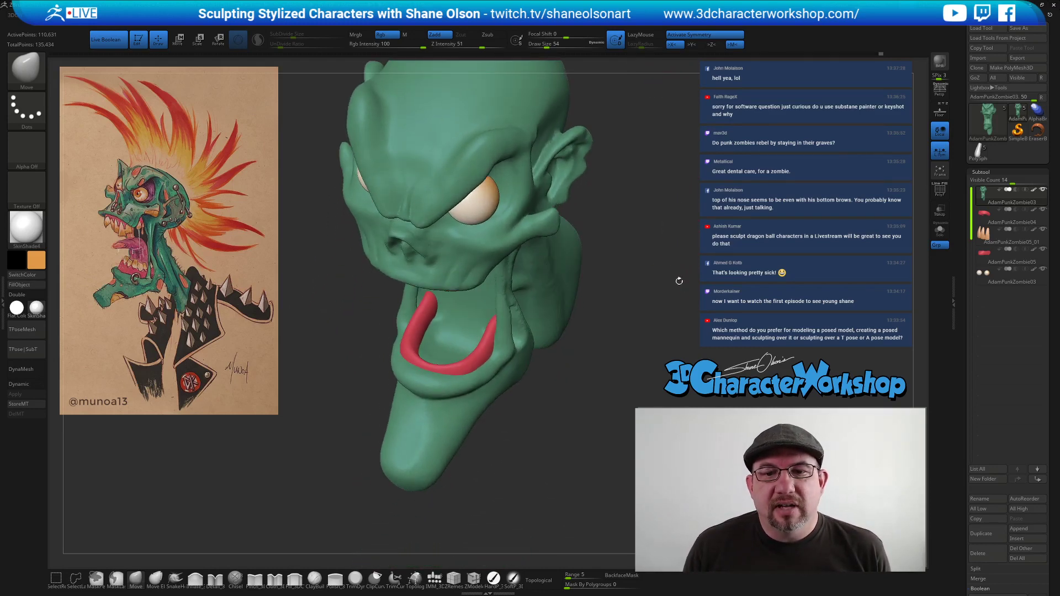
mouse_move(645, 257)
left_mouse_down("alt")
mouse_move(626, 310)
mouse_move(622, 252)
left_mouse_up("alt")
key("s")
key("s")
mouse_move(536, 272)
left_mouse_down()
mouse_move(501, 286)
mouse_move(513, 272)
left_mouse_up()
key("s")
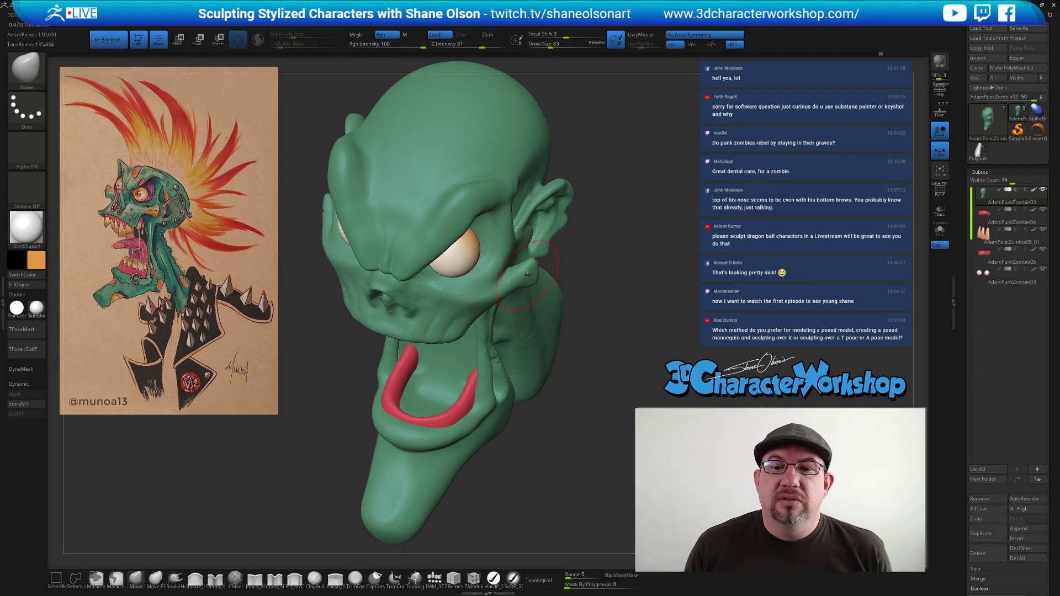
mouse_move(659, 278)
left_mouse_down()
mouse_move(681, 204)
mouse_move(681, 266)
mouse_move(657, 267)
mouse_move(666, 270)
left_mouse_up()
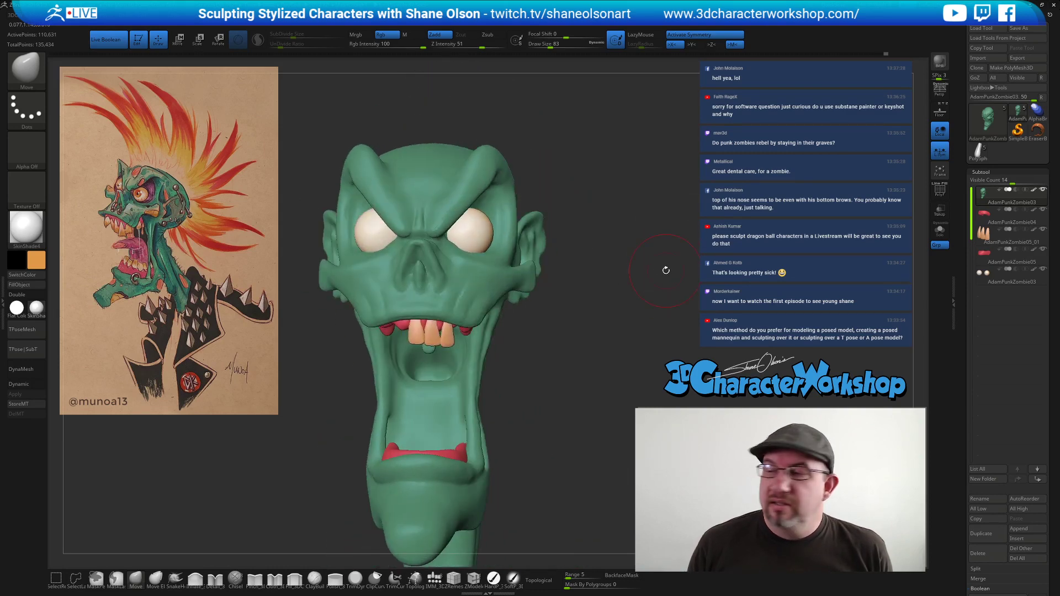
Sharpen the creases around the nostrils and the bridge of the nose with the Detail brush at draw size 41.
left_click(216, 579)
right_click_drag(381, 260, 379, 297, "ctrl")
key("s")
left_click_drag(379, 296, 360, 281)
key("s")
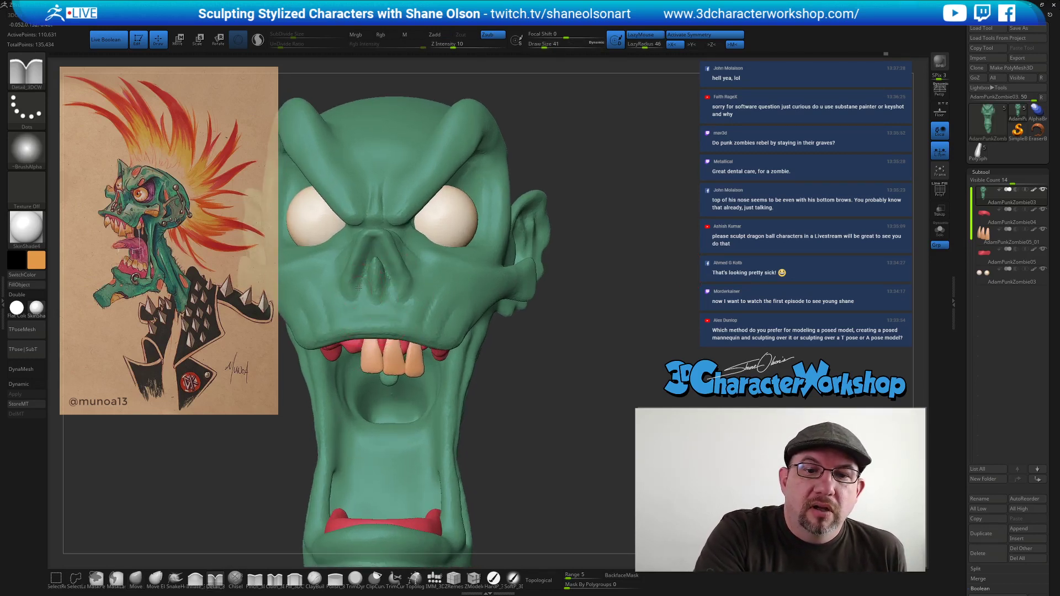
right_click_drag(387, 267, 362, 287)
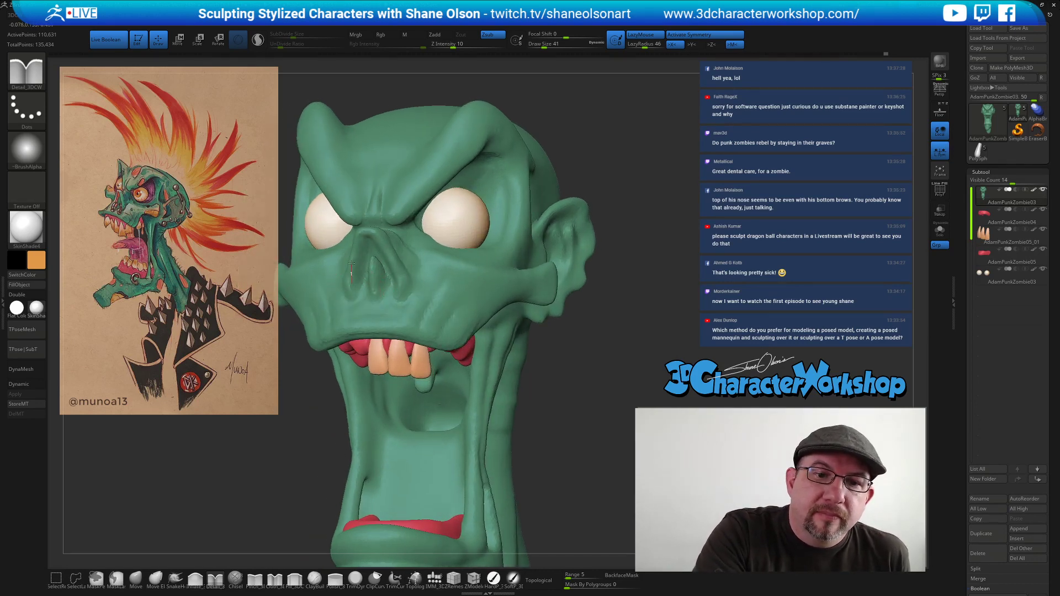
mouse_move(409, 250)
right_mouse_down()
mouse_move(430, 264)
mouse_move(365, 266)
right_mouse_up()
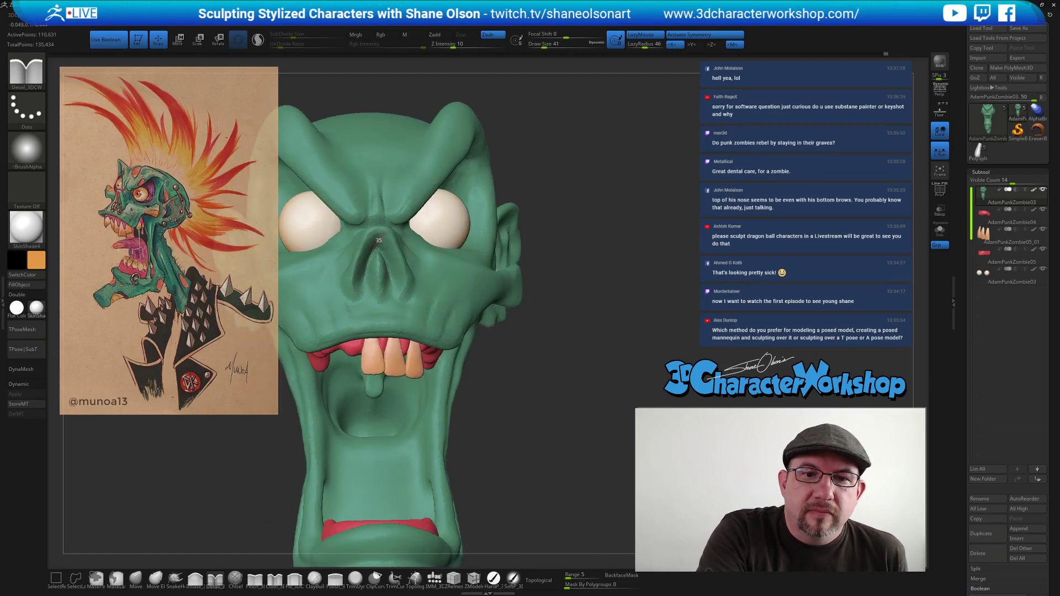
right_click_drag(407, 234, 448, 326)
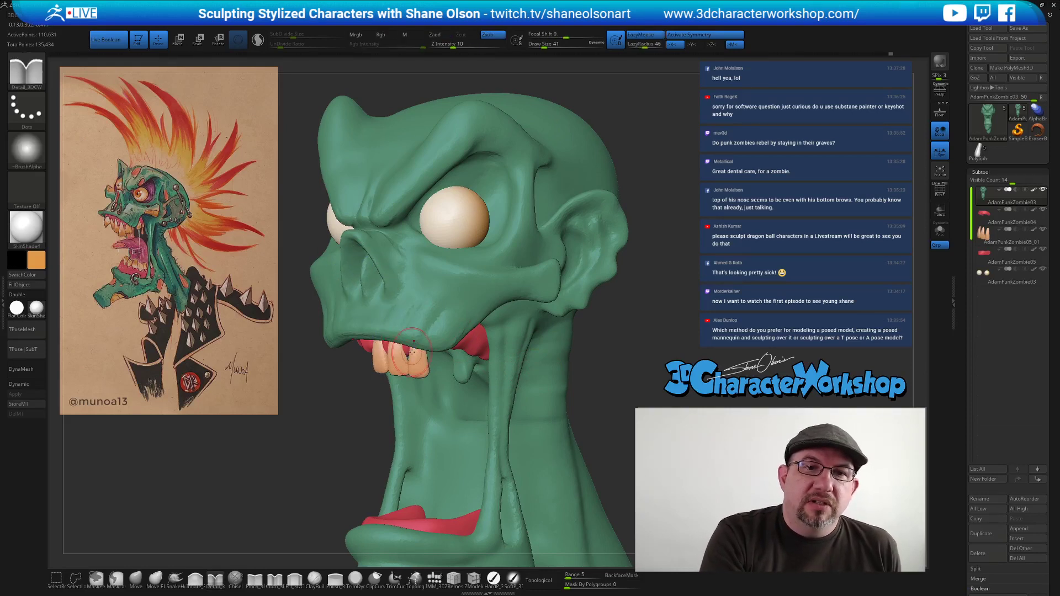
Enable Sculptris Pro and smooth the surface along the side of the nose.
left_click(258, 39, "shift")
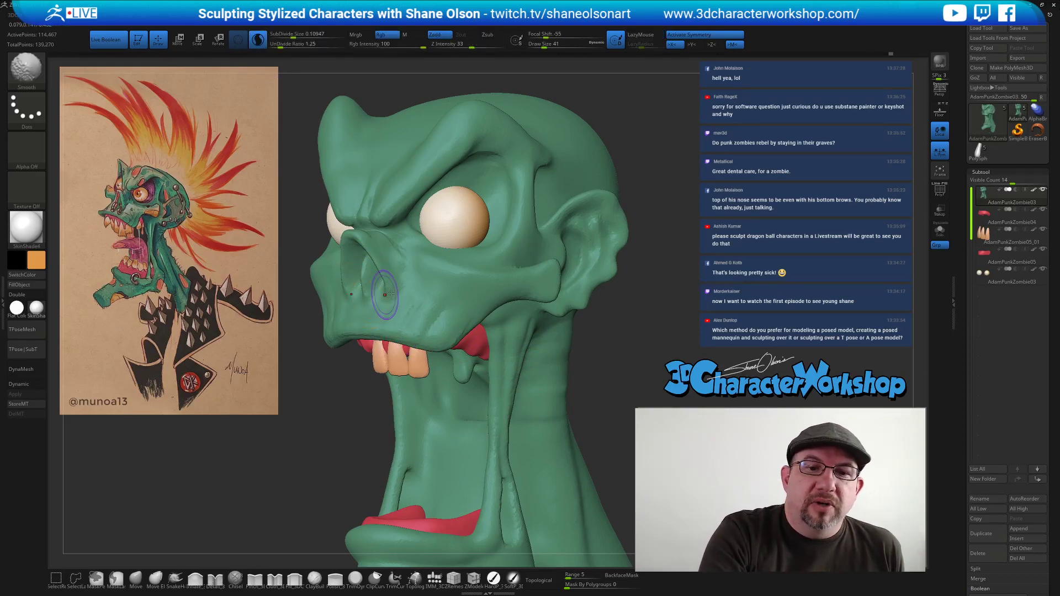
left_click_drag(373, 250, 377, 229, "shift")
mouse_move(408, 293)
right_mouse_down()
mouse_move(460, 282)
mouse_move(419, 272)
right_mouse_up()
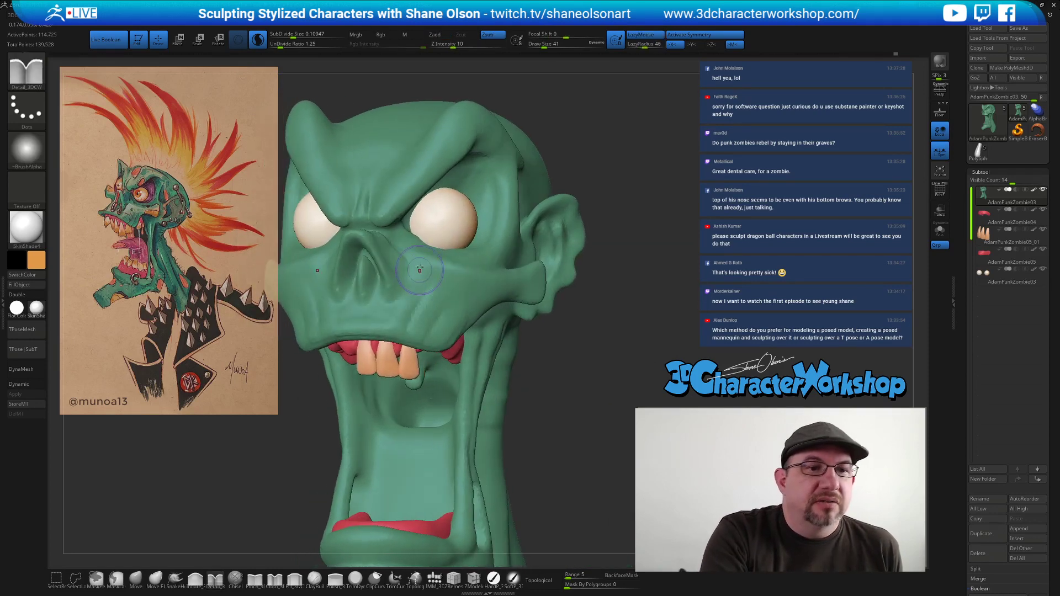
Refine the crease running from beside the nostril up toward the eye at draw size 33, smoothing its edges.
key("s")
left_click_drag(411, 292, 402, 291)
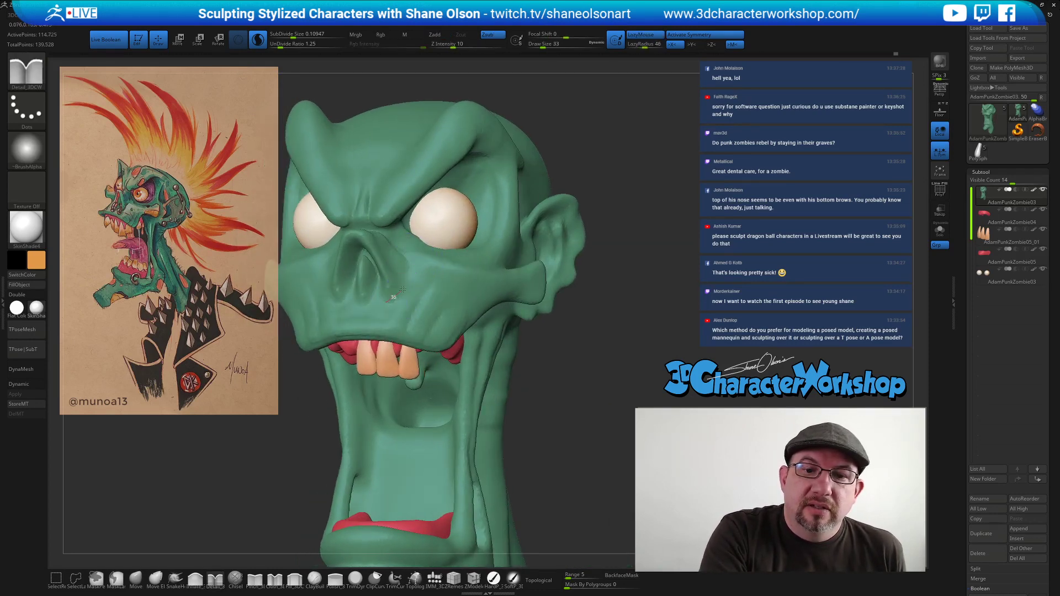
right_click_drag(429, 270, 418, 265)
left_click_drag(390, 297, 407, 256)
right_click_drag(415, 294, 400, 244)
left_click_drag(400, 245, 401, 260, "shift")
right_click_drag(434, 291, 441, 295, "ctrl")
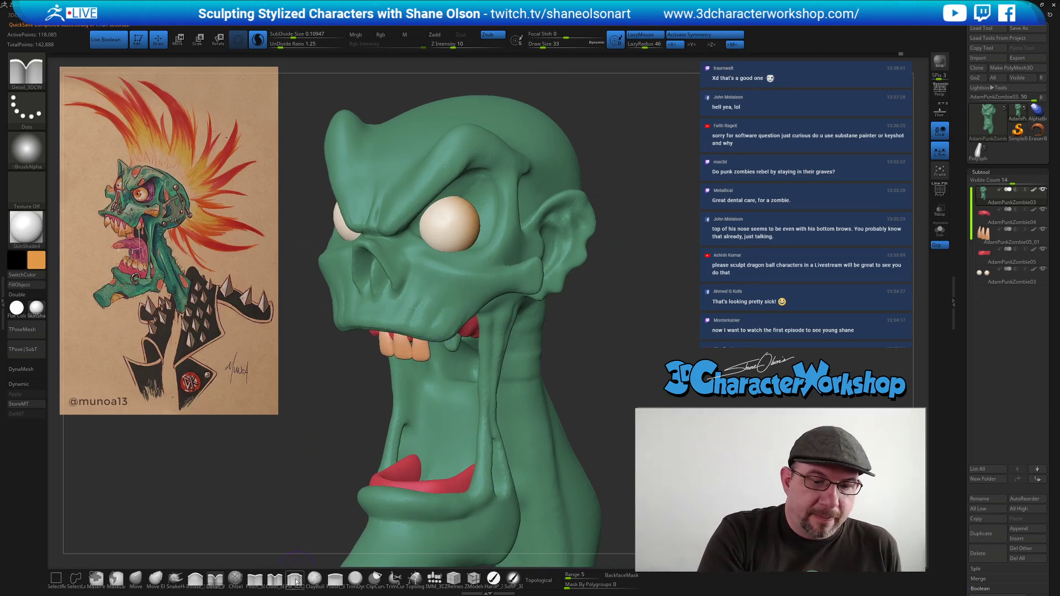
Build up the upper lip below the nose with ClayBuildup at draw size 23, smoothing it at intensity 66.
left_click(314, 578)
mouse_move(326, 425)
right_mouse_down()
mouse_move(337, 422)
mouse_move(308, 420)
right_mouse_up()
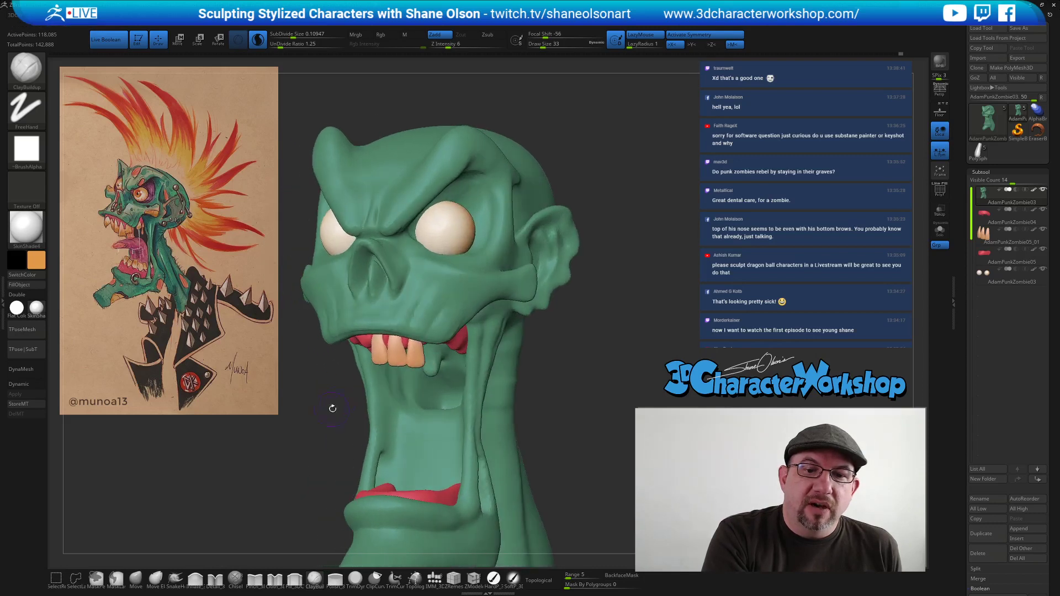
key("s")
mouse_move(381, 317)
left_mouse_down()
mouse_move(382, 325)
mouse_move(407, 325)
mouse_move(376, 321)
left_mouse_up()
right_click_drag(376, 321, 373, 303)
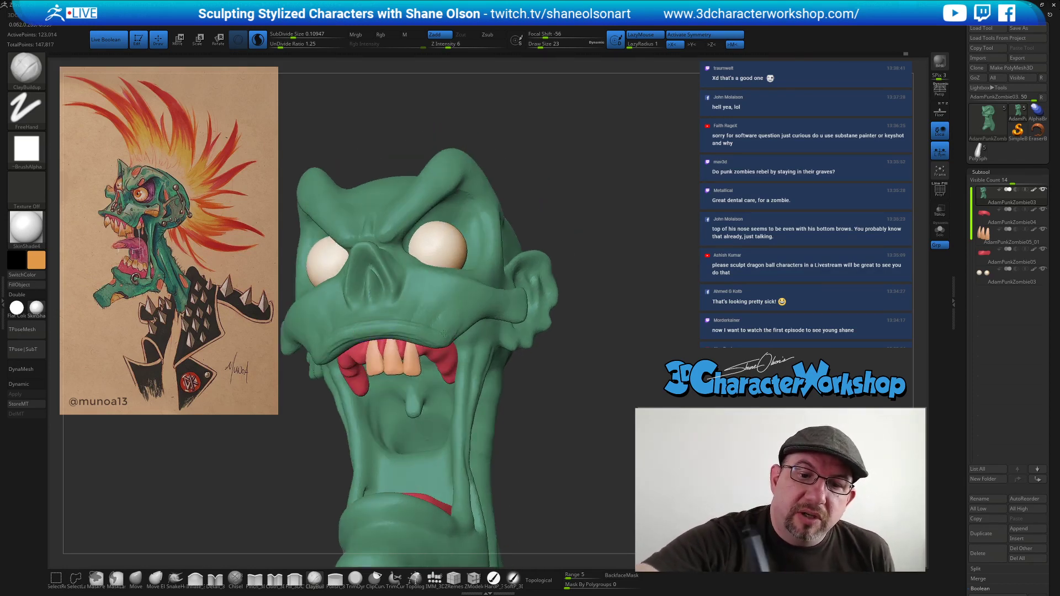
key("shift")
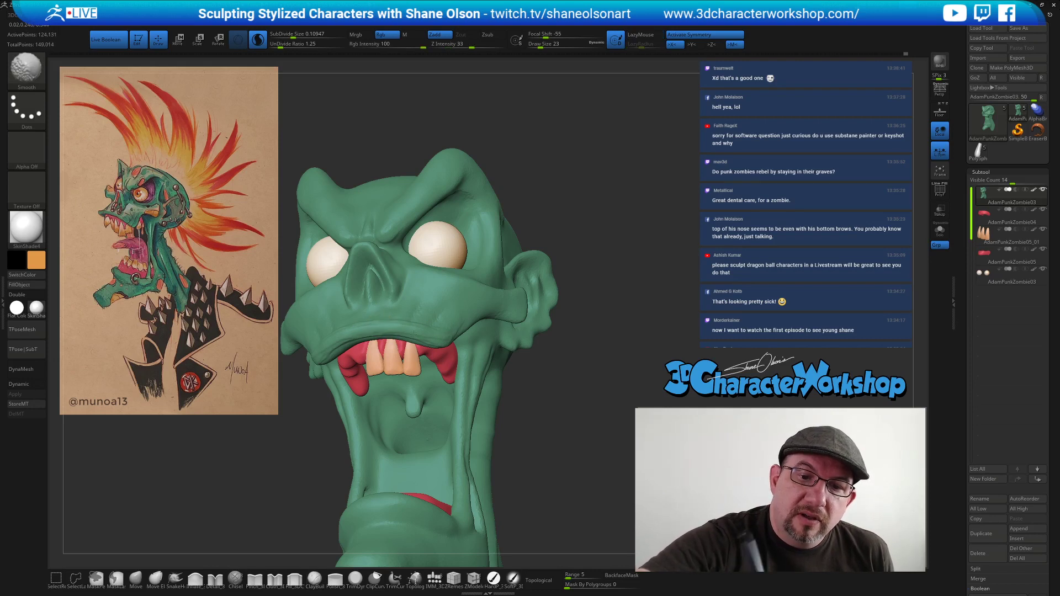
left_click(489, 44, "shift")
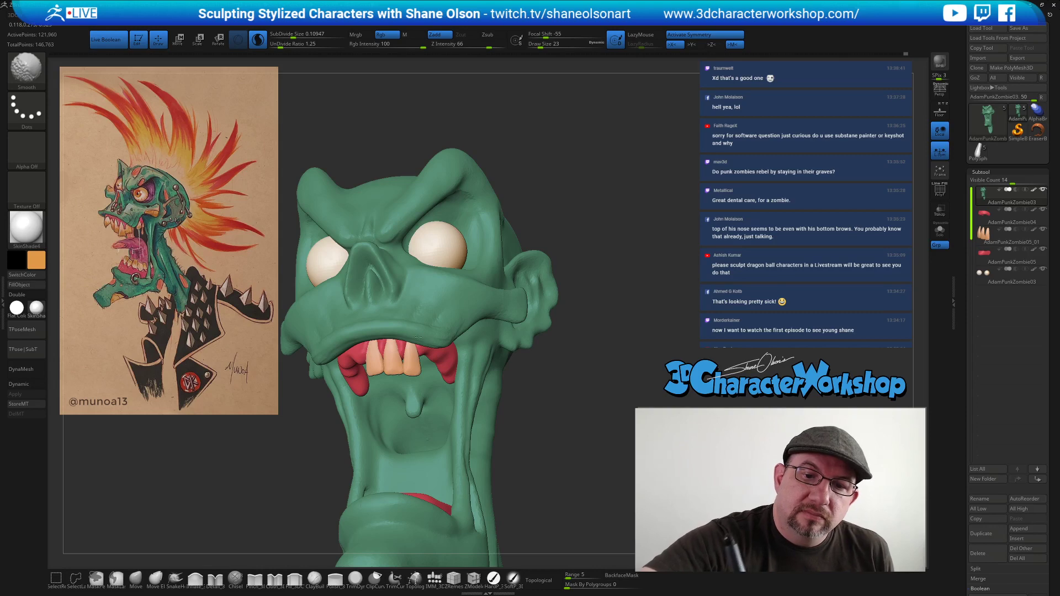
Sample a dark teal from the zombie reference painting as the active colour.
mouse_move(635, 348)
left_mouse_down()
mouse_move(572, 375)
mouse_move(598, 371)
mouse_move(622, 347)
mouse_move(587, 339)
mouse_move(600, 349)
left_mouse_up()
right_click_drag(564, 438, 562, 397)
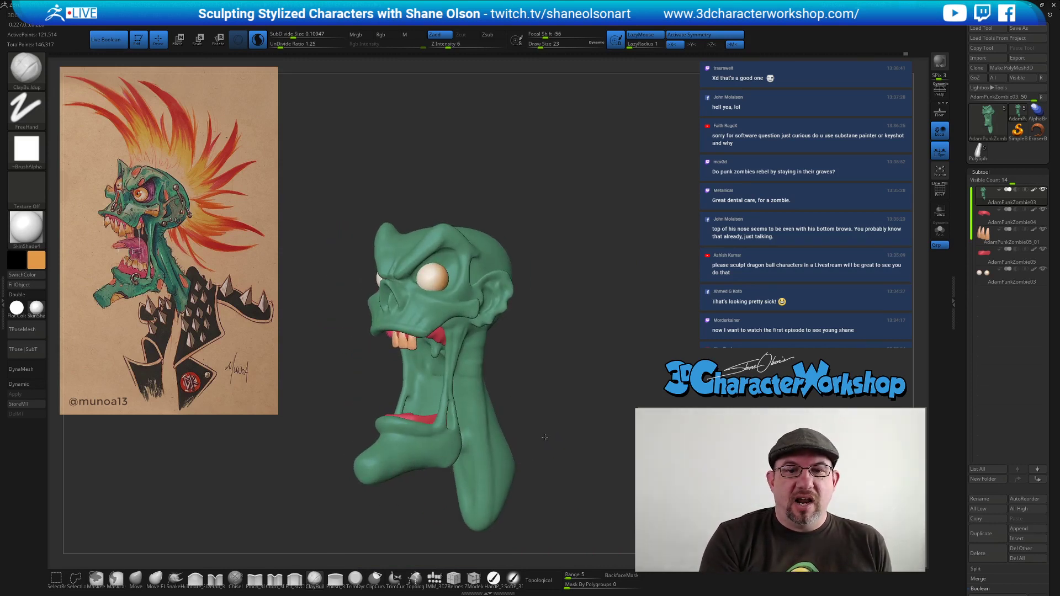
mouse_move(564, 355)
right_mouse_down()
mouse_move(569, 385)
mouse_move(570, 376)
right_mouse_up()
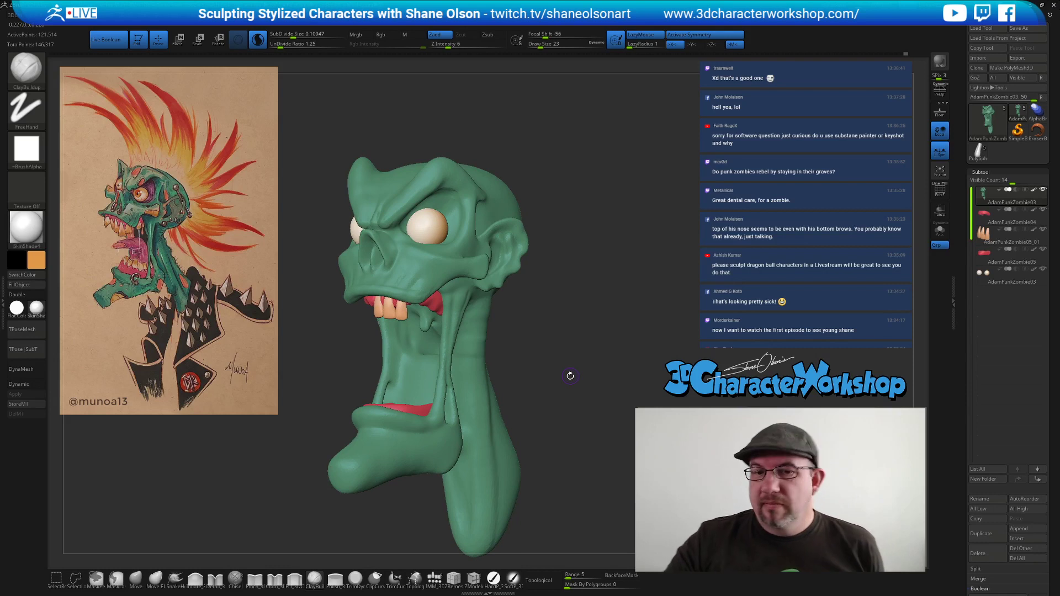
right_click_drag(582, 305, 578, 265, "alt")
key("shift+z")
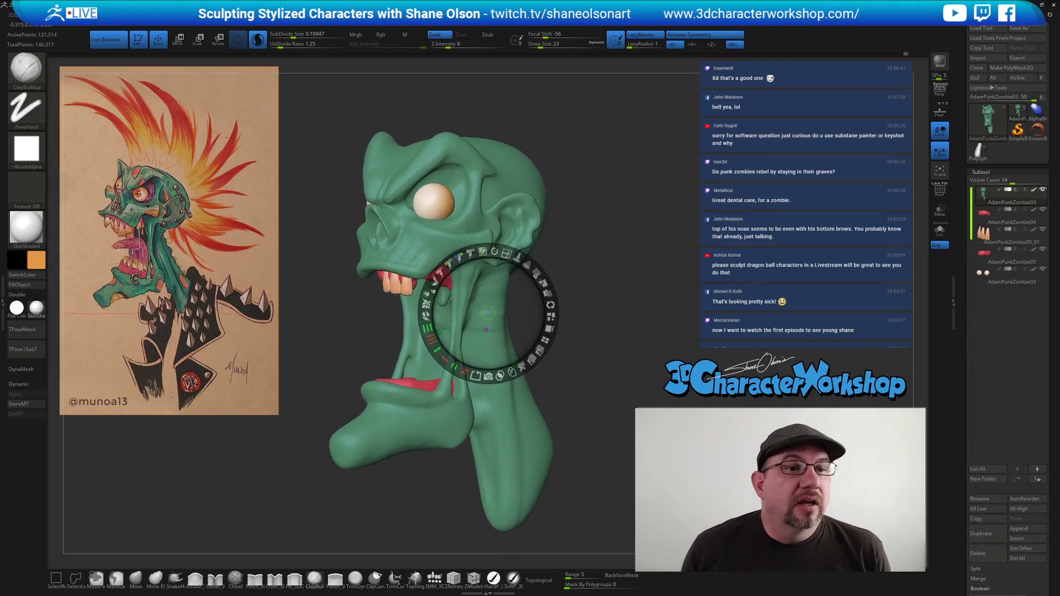
left_click(146, 217)
key("shift+z")
right_click_drag(594, 254, 580, 256)
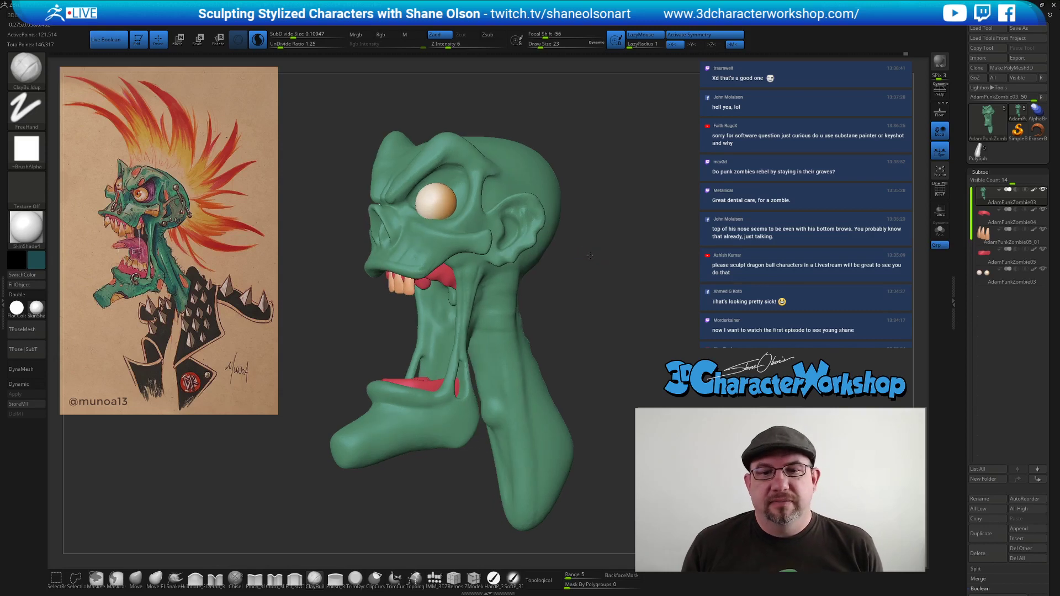
Turn off Sculptris Pro and paint subtle dark teal shading on the neck below the ear with the SoftP_3DCW brush at draw size 163.
left_click(513, 579)
right_click_drag(650, 307, 615, 296, "alt")
key("s")
left_click_drag(615, 296, 626, 298)
right_click_drag(559, 304, 547, 299, "alt")
key("s")
left_click_drag(528, 308, 535, 307)
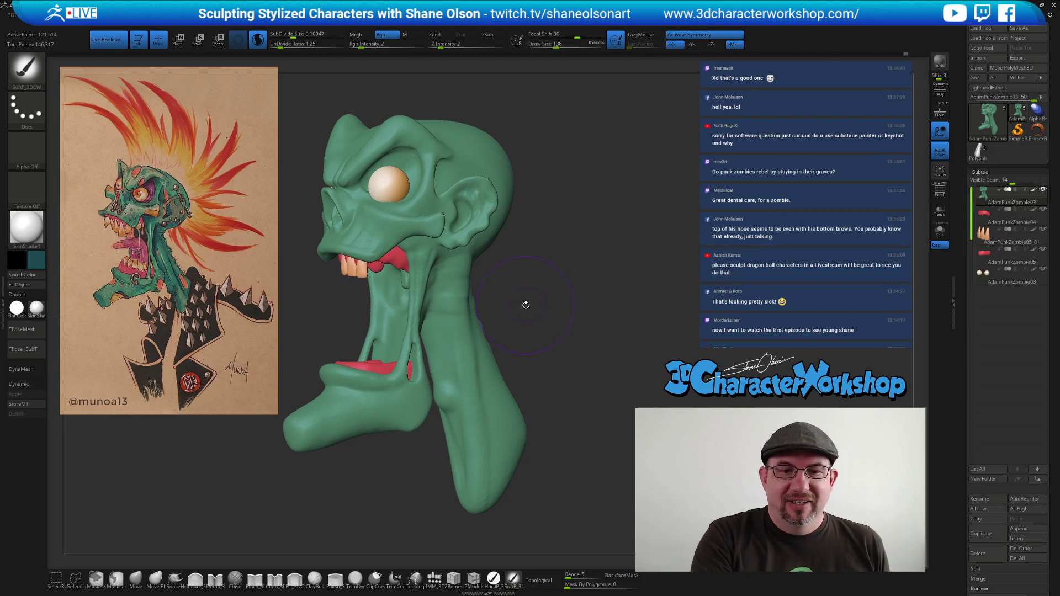
left_click(258, 41)
right_click_drag(590, 290, 561, 287)
key("s")
mouse_move(527, 283)
left_mouse_down()
mouse_move(463, 301)
mouse_move(475, 344)
left_mouse_up()
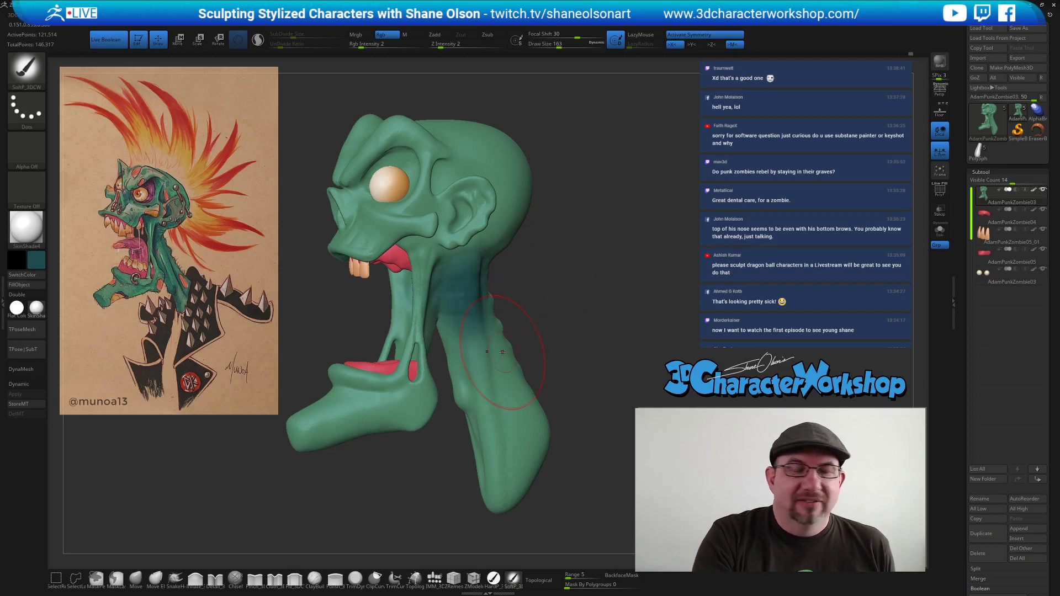
key("ctrl+z")
mouse_move(468, 279)
left_mouse_down()
mouse_move(461, 309)
mouse_move(468, 271)
left_mouse_up()
Extend the dark teal shading around the base of the skull and down the back of the neck.
left_click_drag(576, 366, 560, 359, "alt")
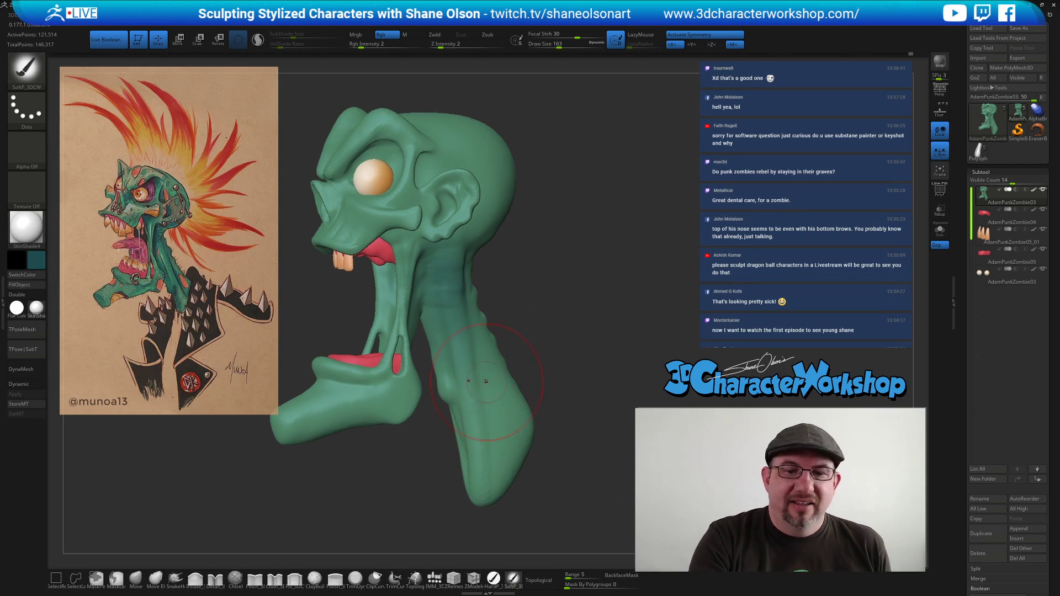
left_click_drag(565, 457, 552, 418)
mouse_move(463, 255)
left_mouse_down()
mouse_move(478, 232)
mouse_move(438, 253)
mouse_move(509, 210)
left_mouse_up()
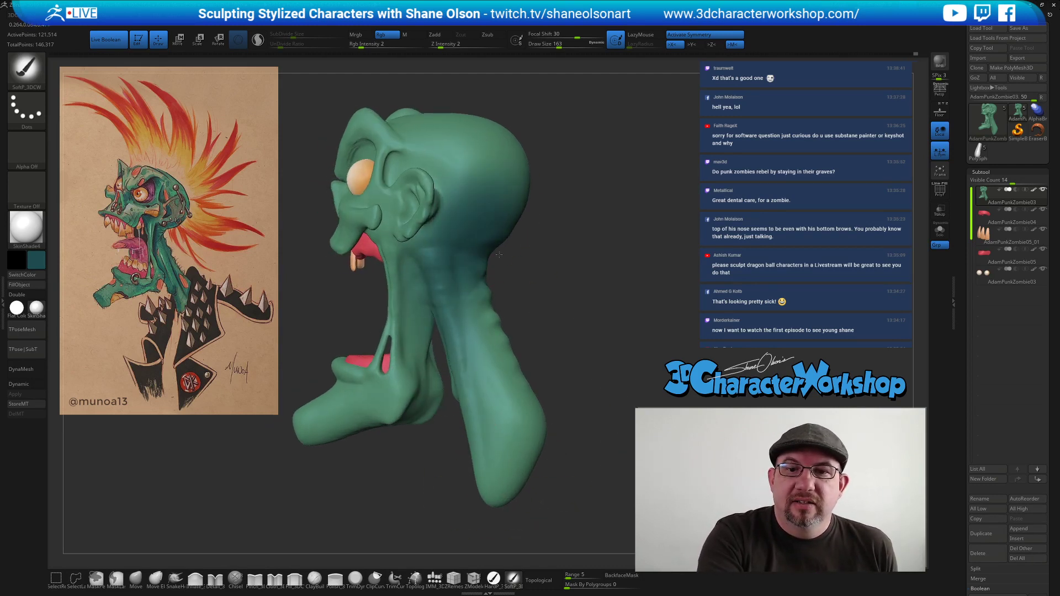
mouse_move(571, 289)
left_mouse_down()
mouse_move(586, 289)
mouse_move(578, 291)
left_mouse_up()
left_click_drag(481, 320, 513, 397)
mouse_move(570, 354)
left_mouse_down()
mouse_move(552, 364)
mouse_move(587, 303)
mouse_move(572, 312)
mouse_move(581, 299)
mouse_move(582, 335)
mouse_move(570, 315)
left_mouse_up()
Paint dark teal shading under the chin and jaw with the brush at draw size 145.
key("s")
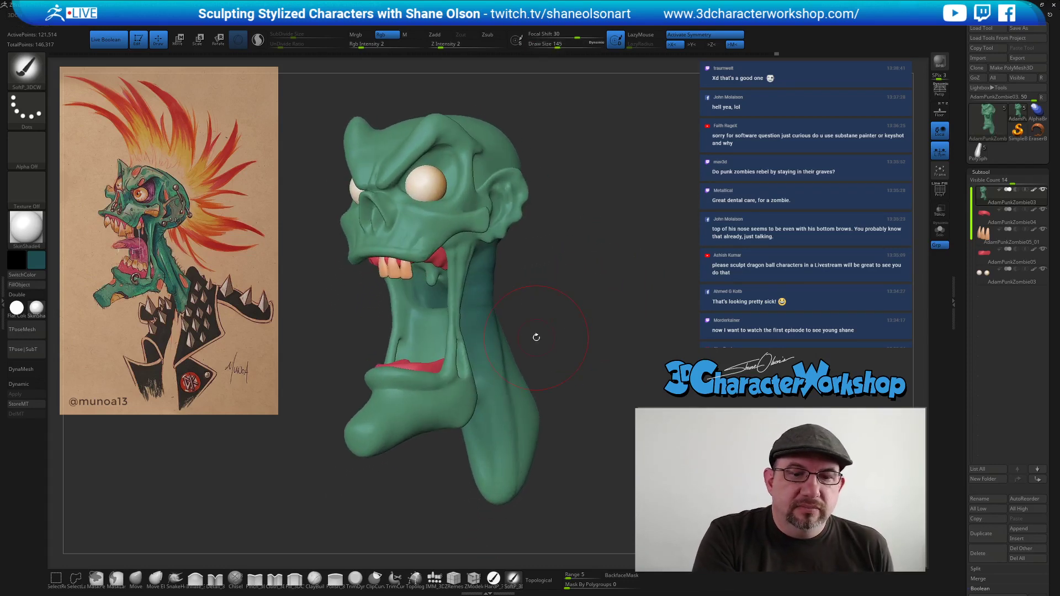
mouse_move(419, 452)
left_mouse_down()
mouse_move(436, 437)
mouse_move(486, 481)
left_mouse_up()
left_click_drag(486, 482, 470, 528, "alt")
Shade the eye sockets around the eyeballs with dark teal at draw size 94.
key("s")
left_click_drag(607, 314, 601, 315)
mouse_move(410, 270)
left_mouse_down()
mouse_move(393, 249)
mouse_move(445, 242)
mouse_move(444, 228)
left_mouse_up()
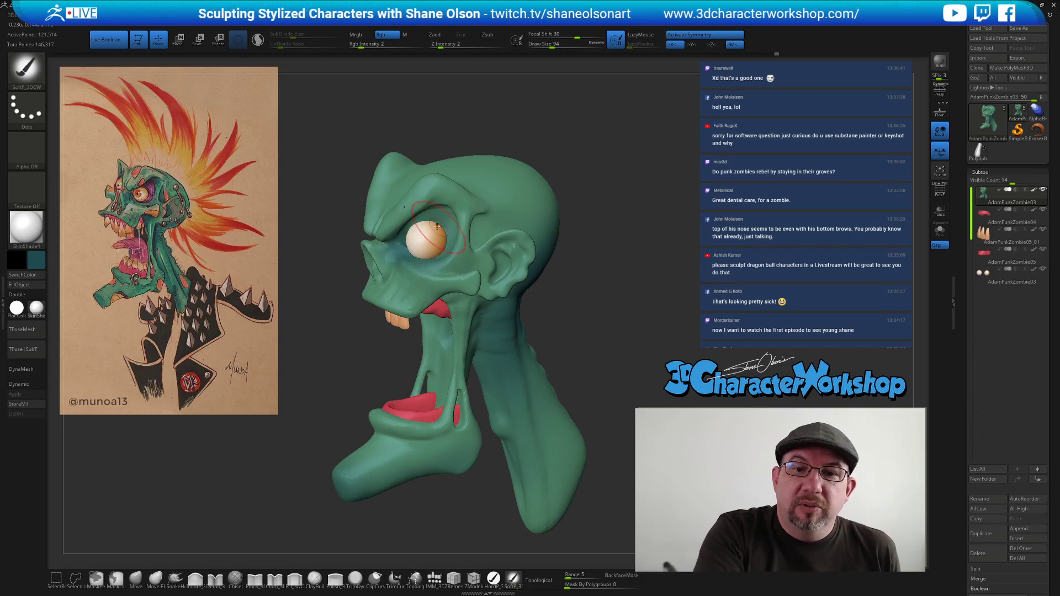
mouse_move(600, 292)
left_mouse_down()
mouse_move(562, 324)
mouse_move(580, 307)
left_mouse_up()
key("s")
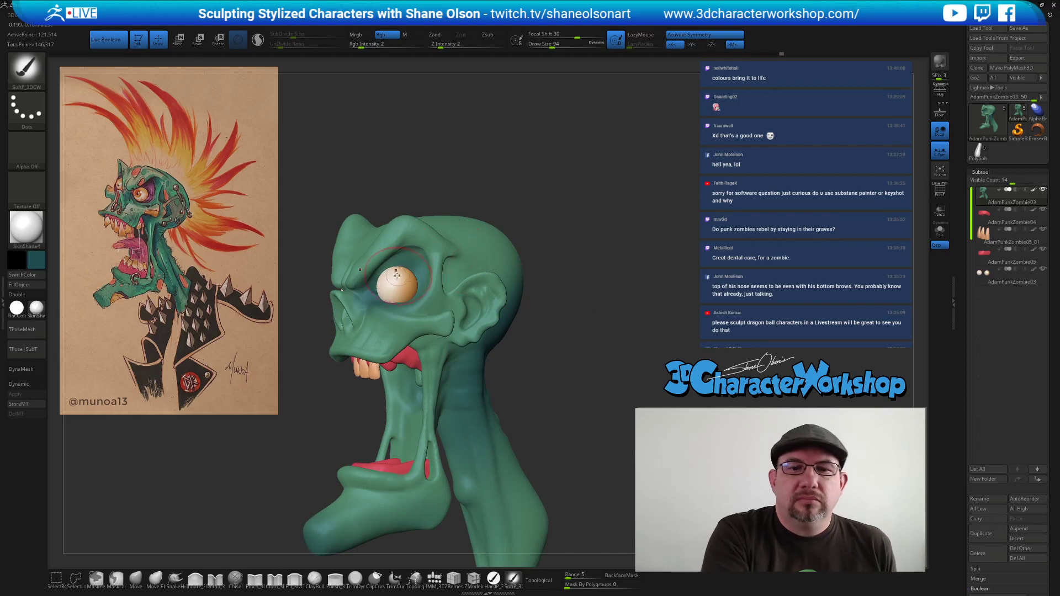
mouse_move(596, 374)
left_mouse_down()
mouse_move(575, 320)
mouse_move(557, 353)
left_mouse_up()
mouse_move(546, 331)
left_mouse_down("alt")
mouse_move(587, 320)
mouse_move(569, 324)
mouse_move(564, 351)
left_mouse_up("alt")
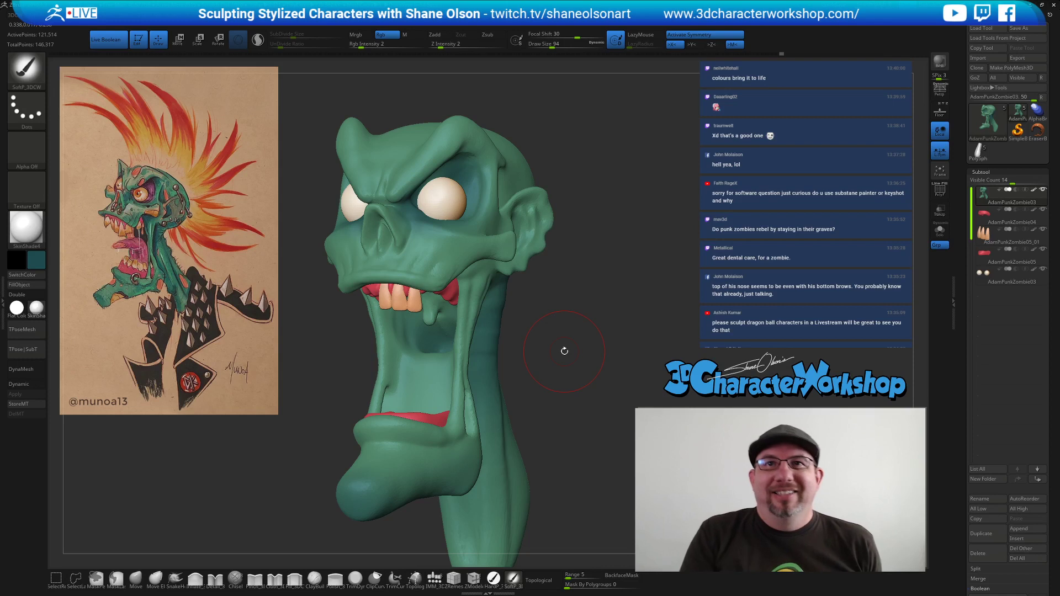
Darken the inside of the open mouth and throat with the dark teal paint.
mouse_move(547, 374)
left_mouse_down()
mouse_move(550, 360)
mouse_move(552, 369)
left_mouse_up()
left_click_drag(427, 335, 424, 371)
left_click_drag(550, 365, 553, 329)
mouse_move(429, 308)
right_mouse_down()
mouse_move(434, 265)
mouse_move(422, 353)
mouse_move(458, 389)
mouse_move(452, 405)
right_mouse_up()
right_click_drag(573, 395, 572, 322)
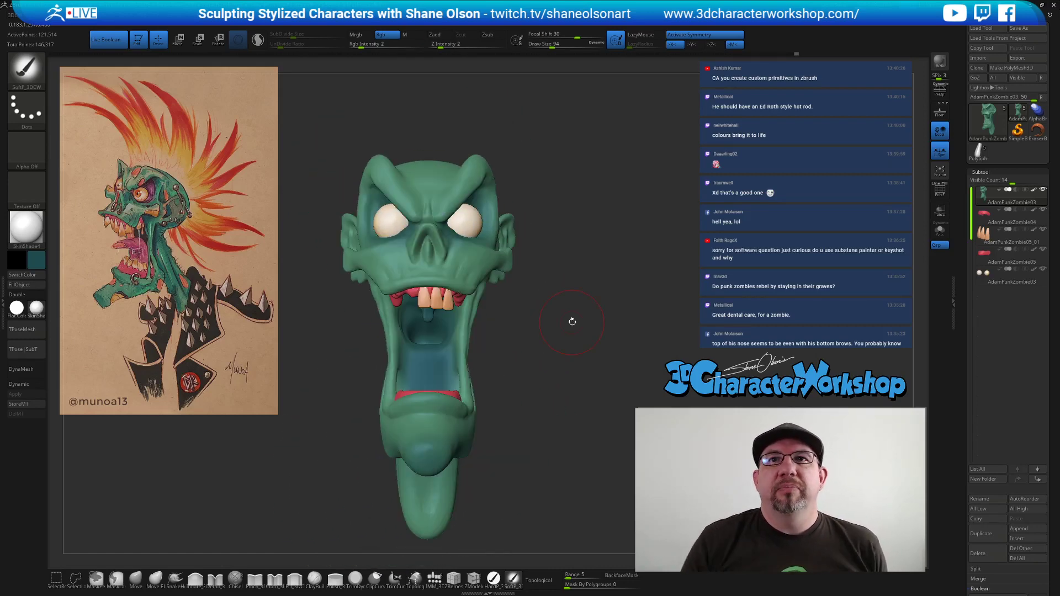
right_click_drag(544, 417, 534, 417)
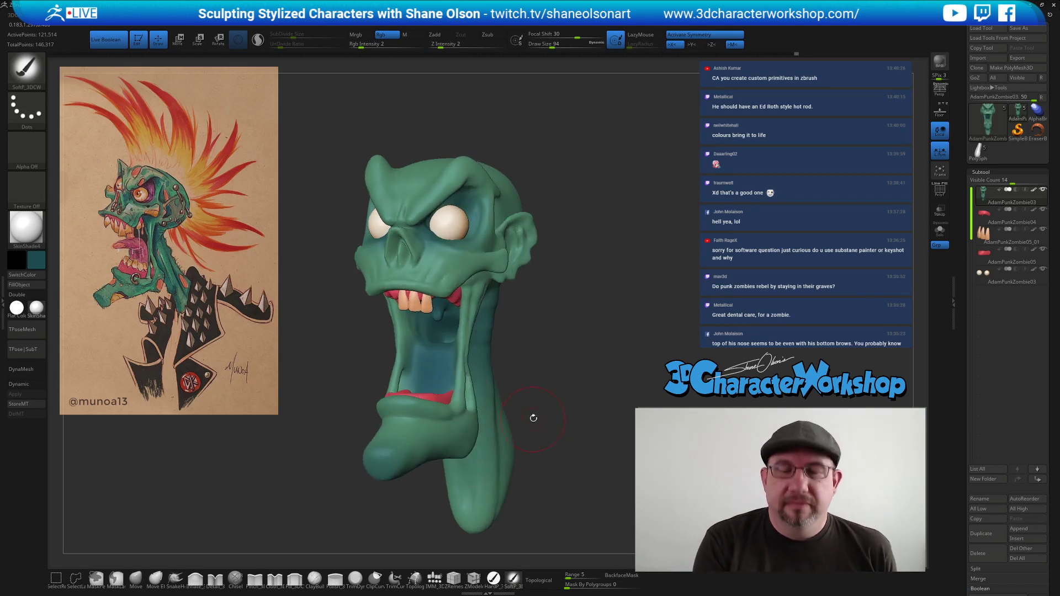
left_click(434, 578)
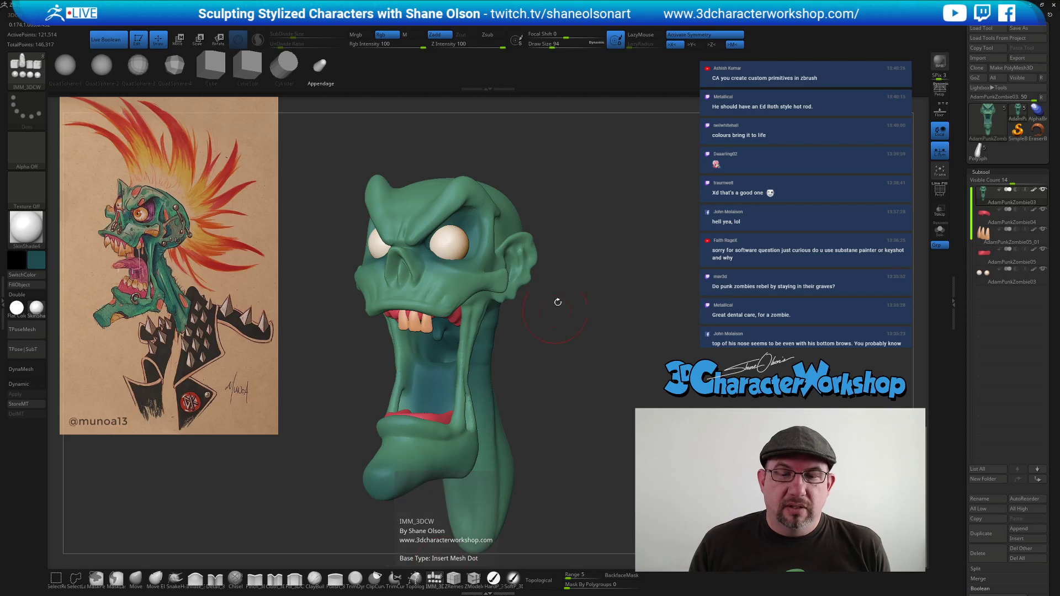
left_click_drag(578, 305, 537, 313)
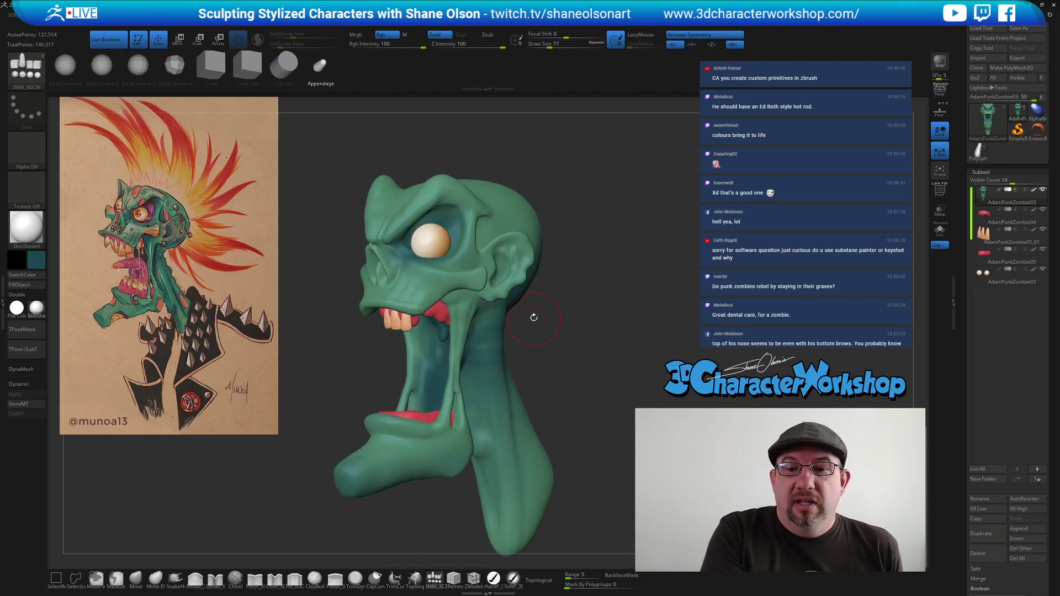
left_click_drag(459, 304, 476, 306)
key("ctrl+z")
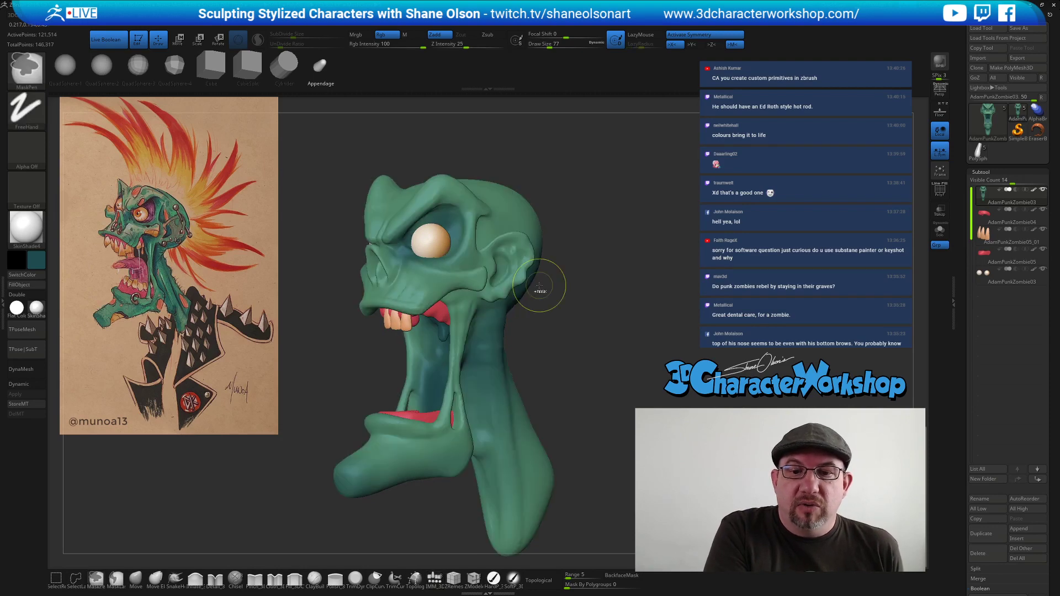
Sample an olive green from the reference painting and paint the ear lighter with the paint brush at draw size 77.
left_click(513, 578)
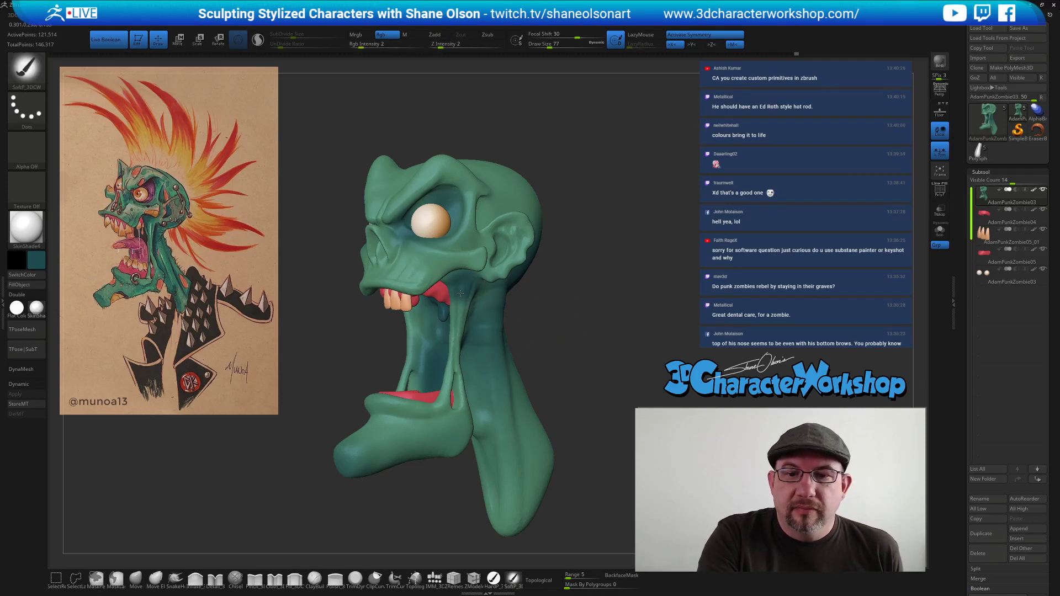
mouse_move(577, 336)
left_mouse_down()
mouse_move(533, 326)
mouse_move(564, 316)
mouse_move(572, 361)
mouse_move(579, 329)
left_mouse_up()
key("z")
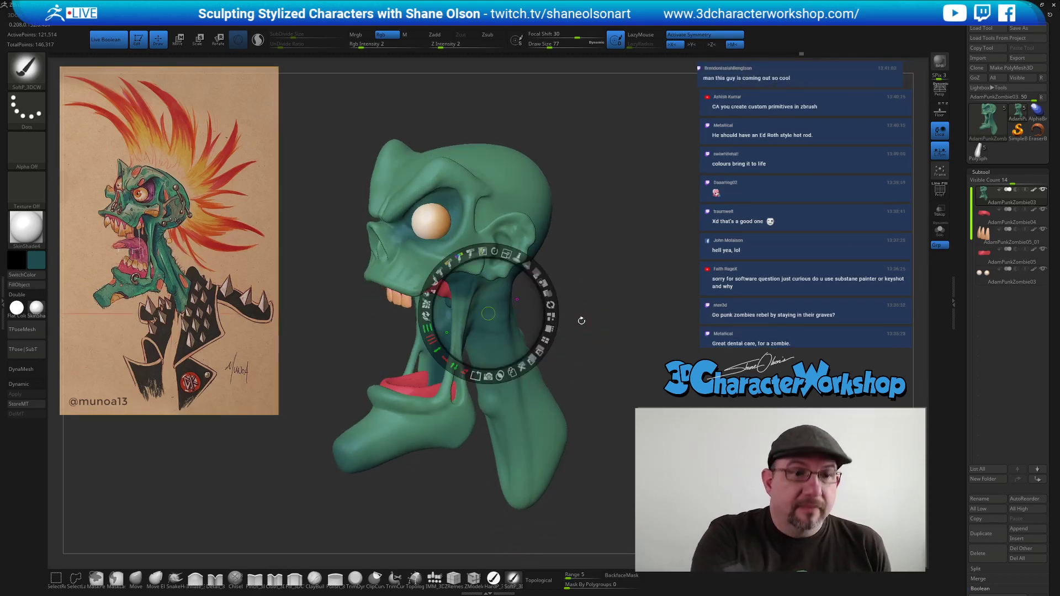
left_click(178, 212)
key("z")
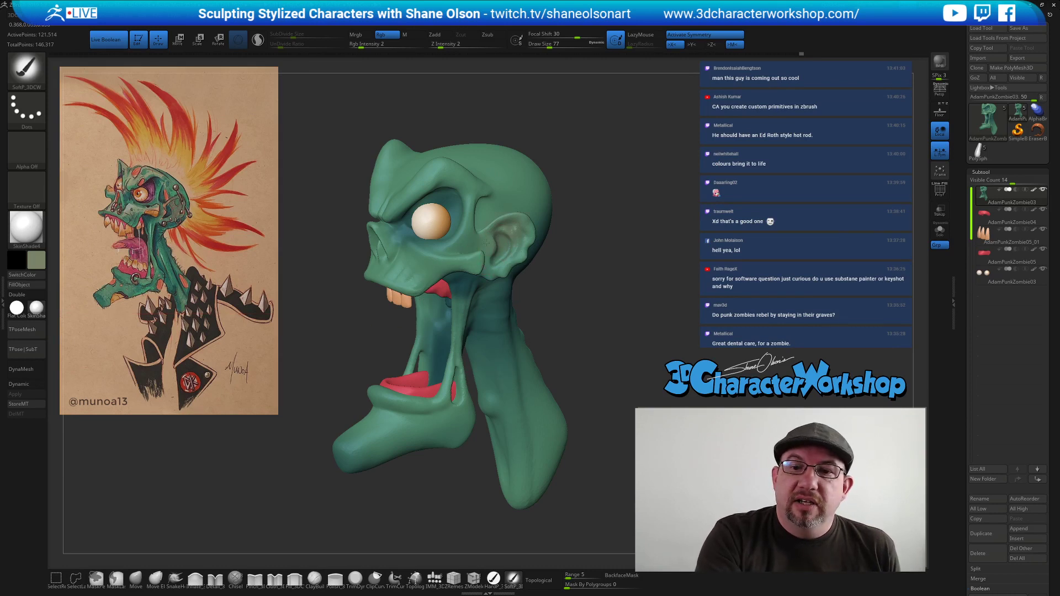
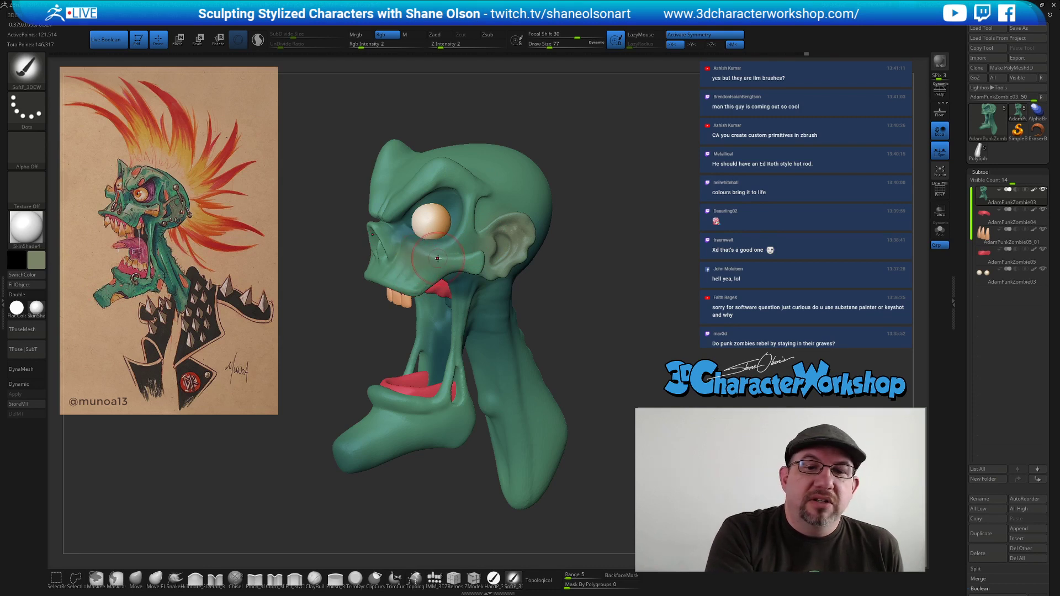
Sample a pale grey-green from the reference painting and lighten the cheek and ear with soft highlights.
key("z")
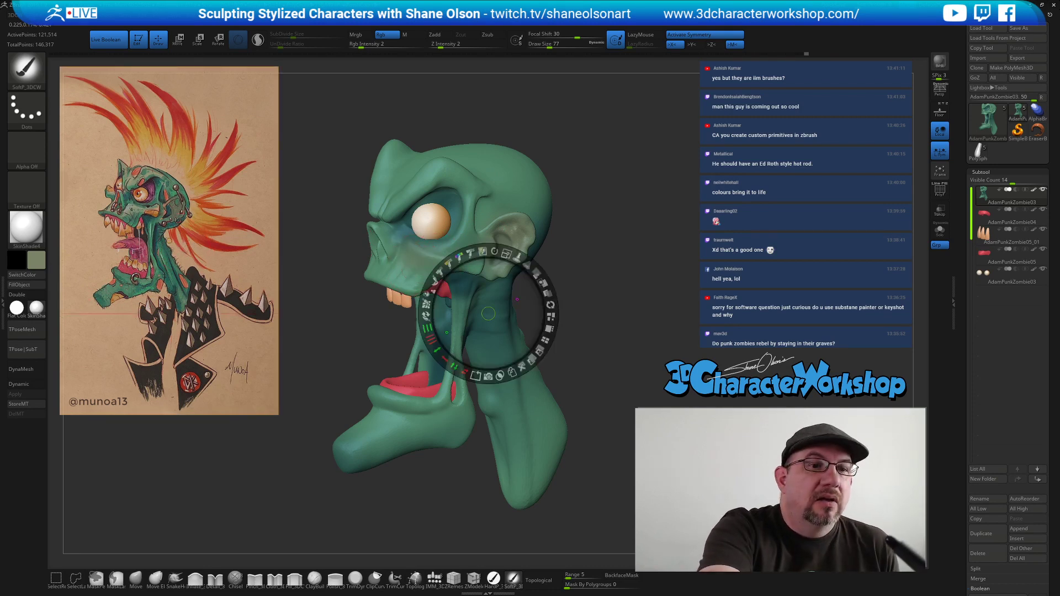
left_click(128, 207)
key("z")
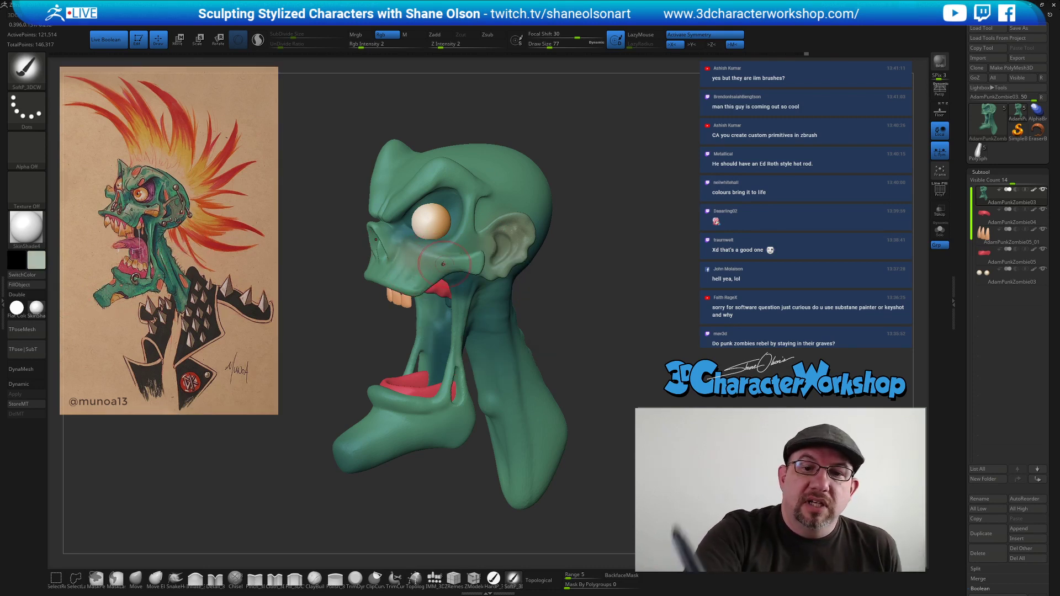
left_click_drag(637, 352, 569, 363)
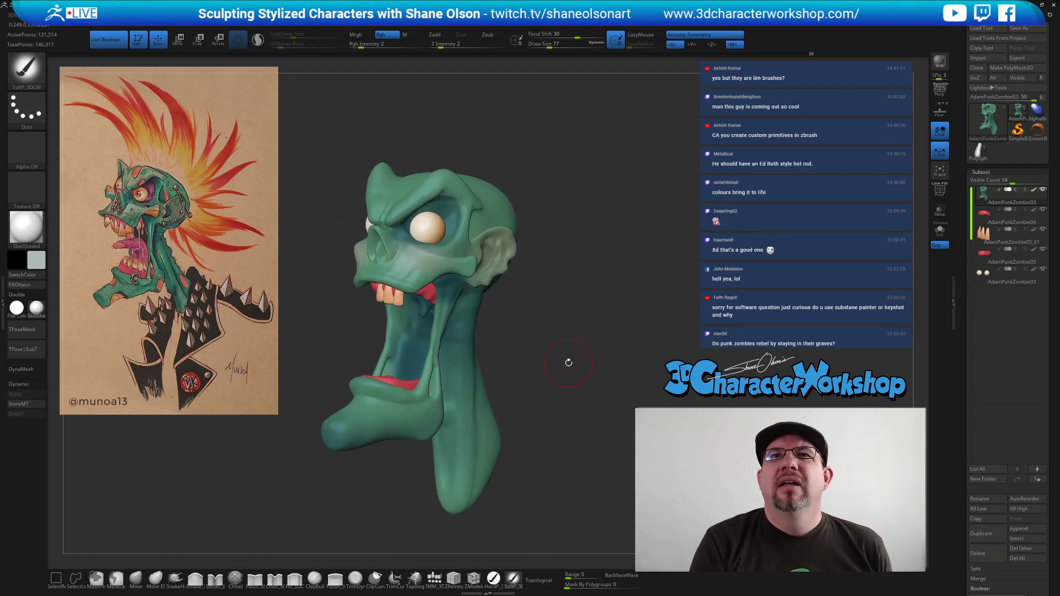
left_click_drag(615, 274, 600, 251)
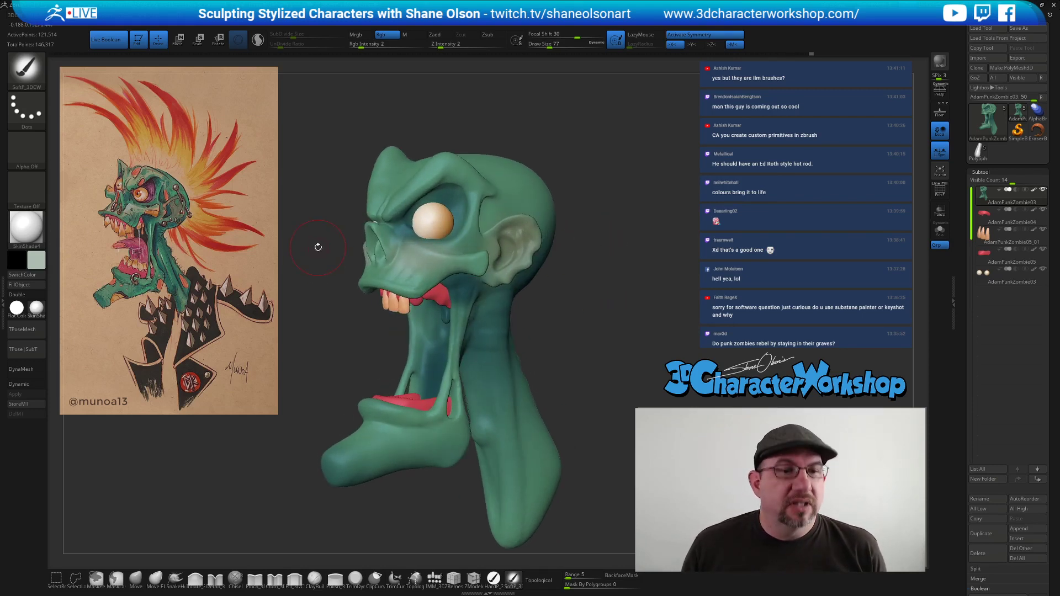
Sample dark teal from the reference painting and shade the inner hollow of the ear, reducing the draw size to 27.
left_click(169, 219)
key("c")
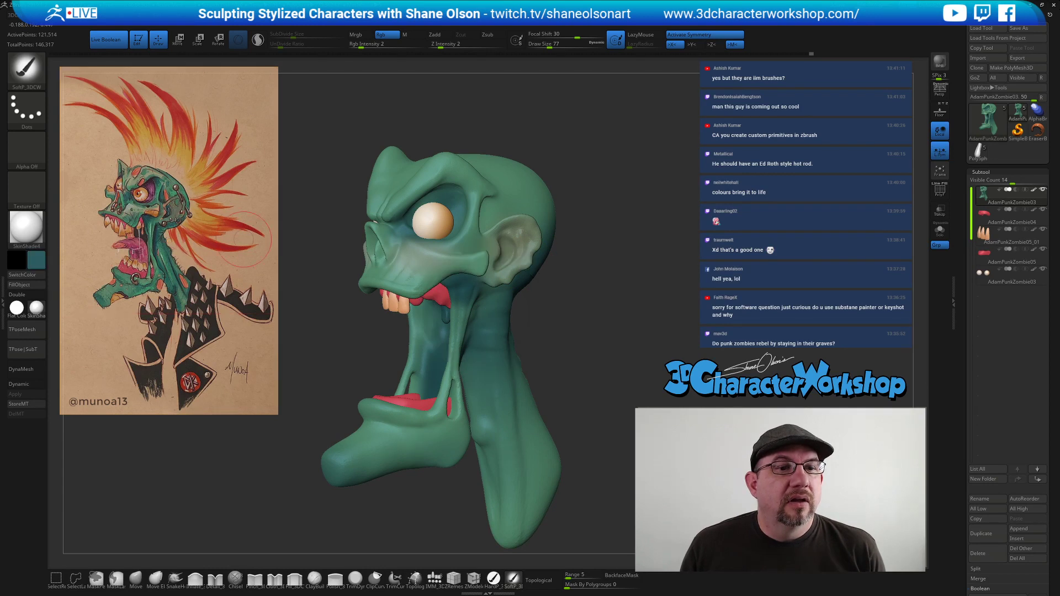
key("s")
left_click_drag(588, 299, 584, 298)
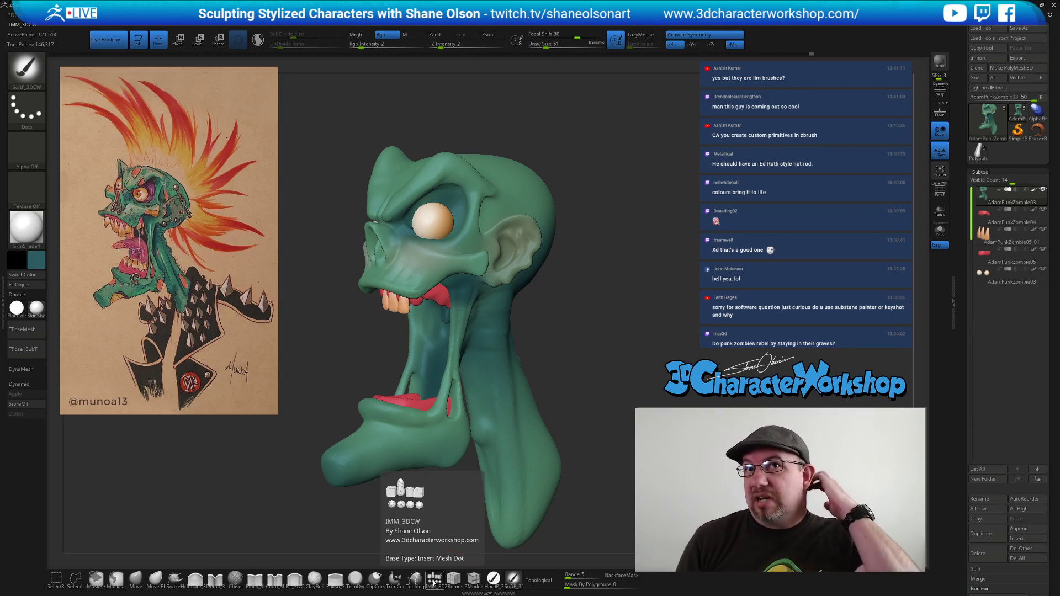
key("s")
left_click_drag(568, 318, 560, 318)
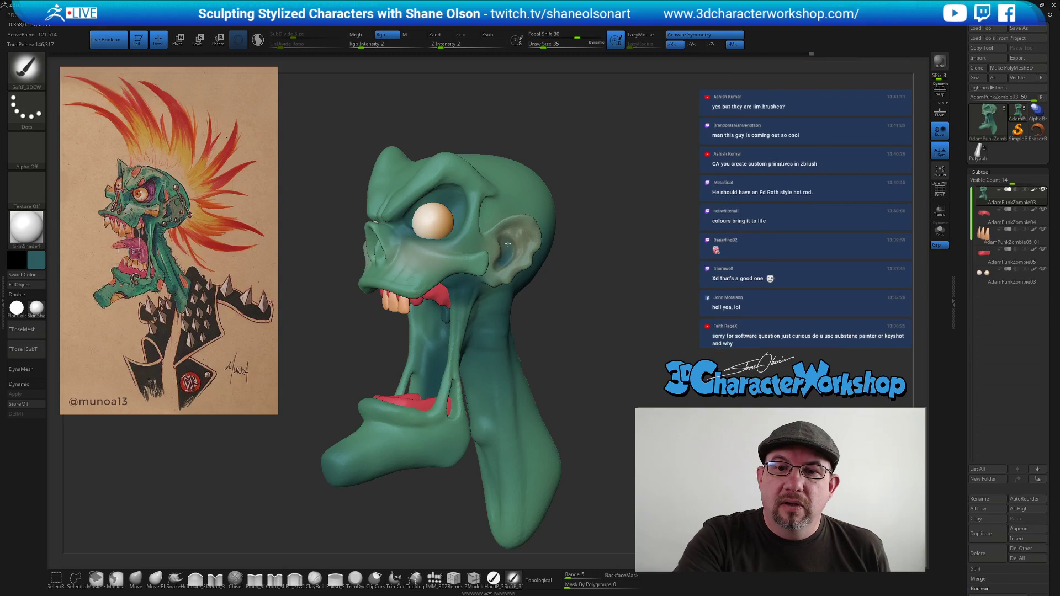
key("s")
left_click_drag(512, 252, 503, 242)
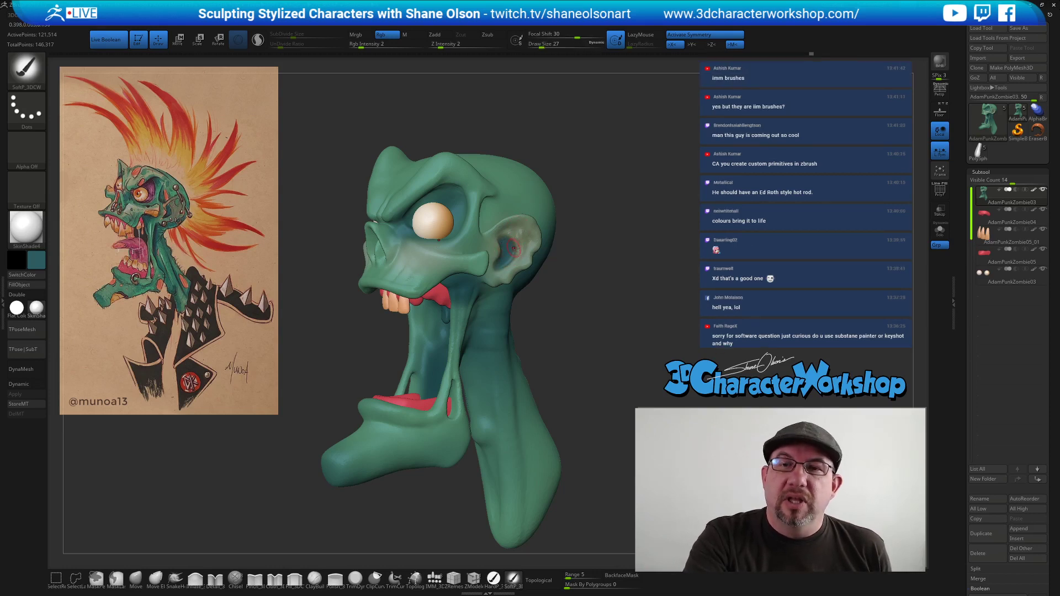
Sample mid green and blend it over the cheek above the upper lip at draw size 90.
mouse_move(593, 332)
left_mouse_down()
mouse_move(573, 334)
mouse_move(563, 277)
mouse_move(583, 283)
mouse_move(569, 287)
mouse_move(556, 315)
mouse_move(573, 315)
mouse_move(561, 277)
left_mouse_up()
key("c")
key("s")
left_click_drag(547, 337, 557, 338)
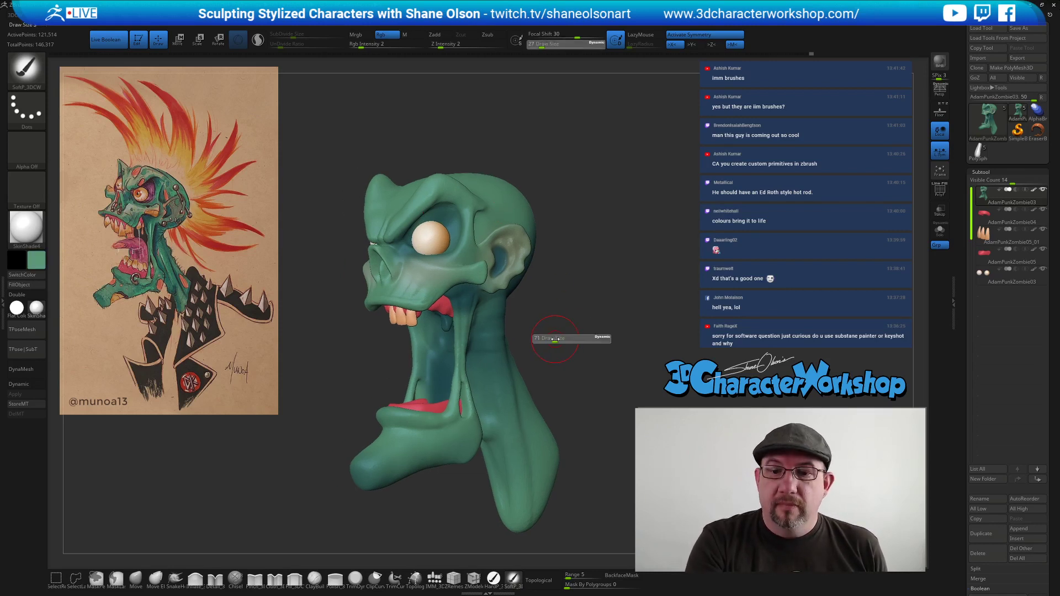
left_click_drag(425, 283, 444, 274)
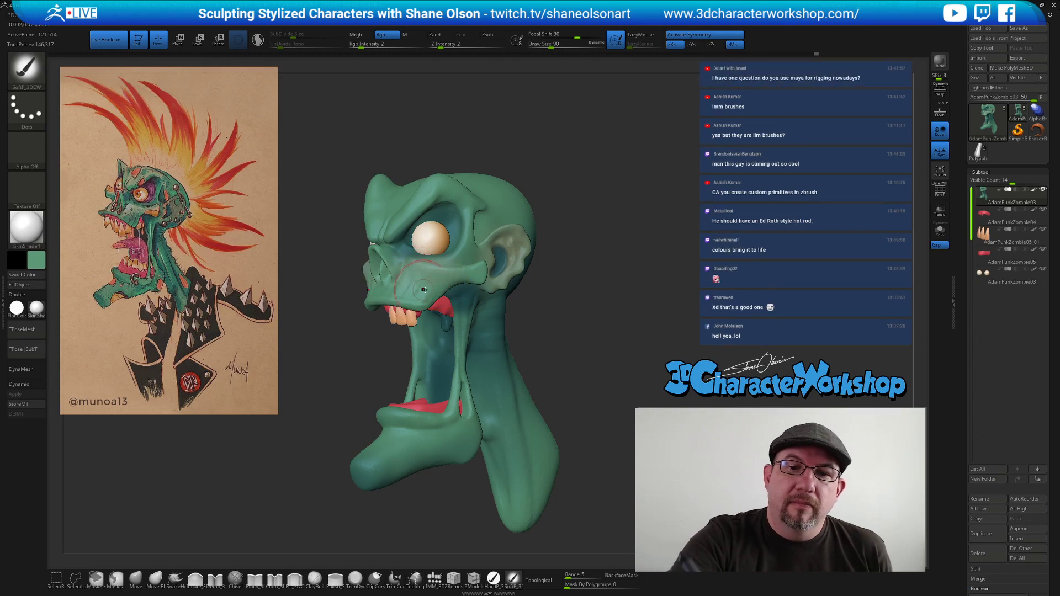
Pick dark teal and darken the nostril cavities at draw size 29.
mouse_move(572, 348)
left_mouse_down()
mouse_move(584, 332)
mouse_move(561, 321)
mouse_move(575, 326)
mouse_move(571, 355)
mouse_move(566, 336)
mouse_move(577, 336)
mouse_move(555, 368)
left_mouse_up()
key("s")
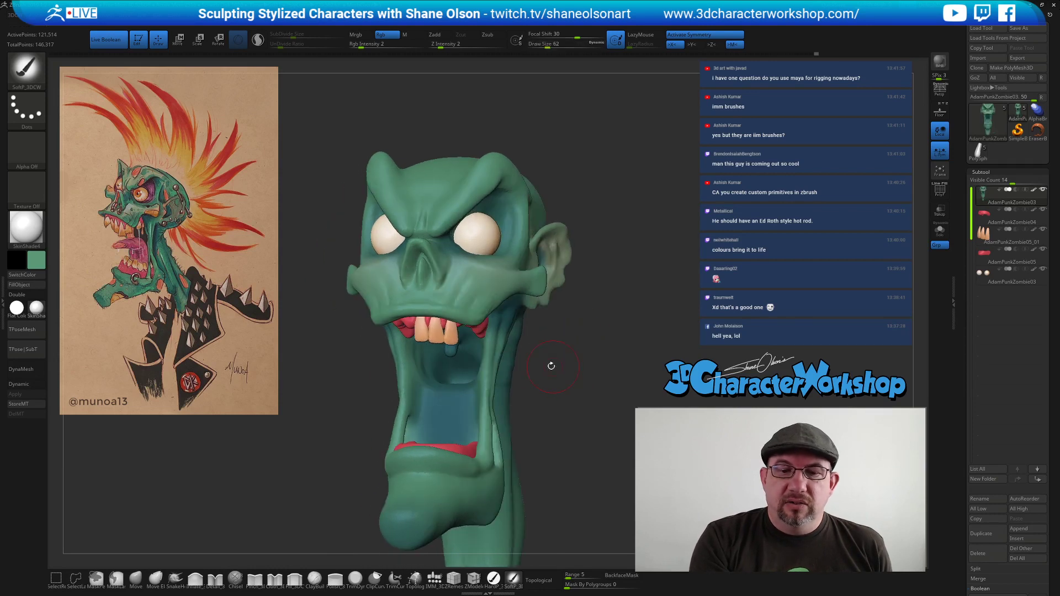
key("c")
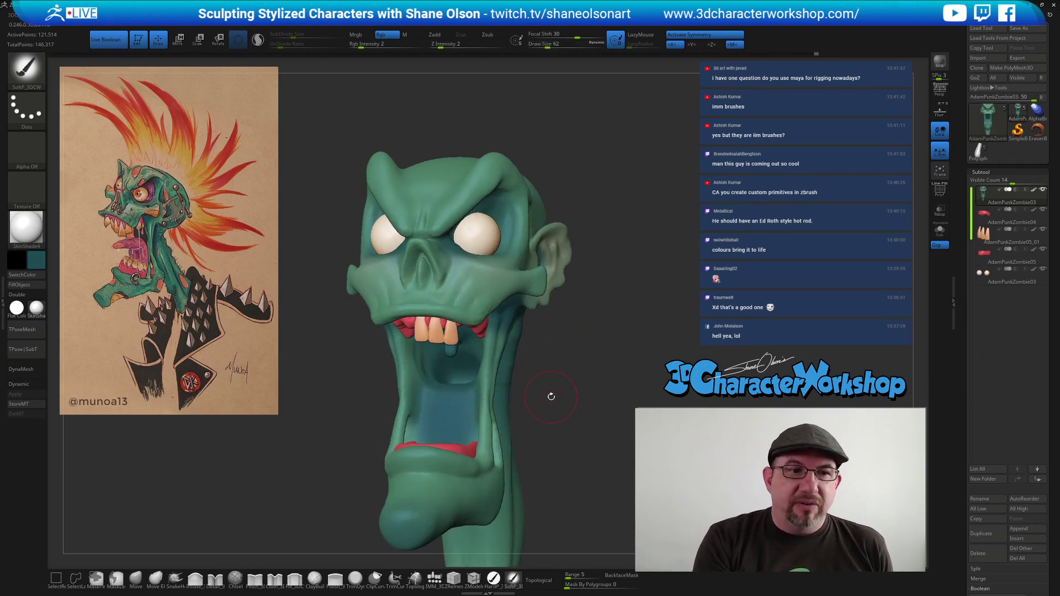
key("s")
left_click_drag(545, 395, 541, 396)
key("s")
left_click_drag(524, 355, 520, 355)
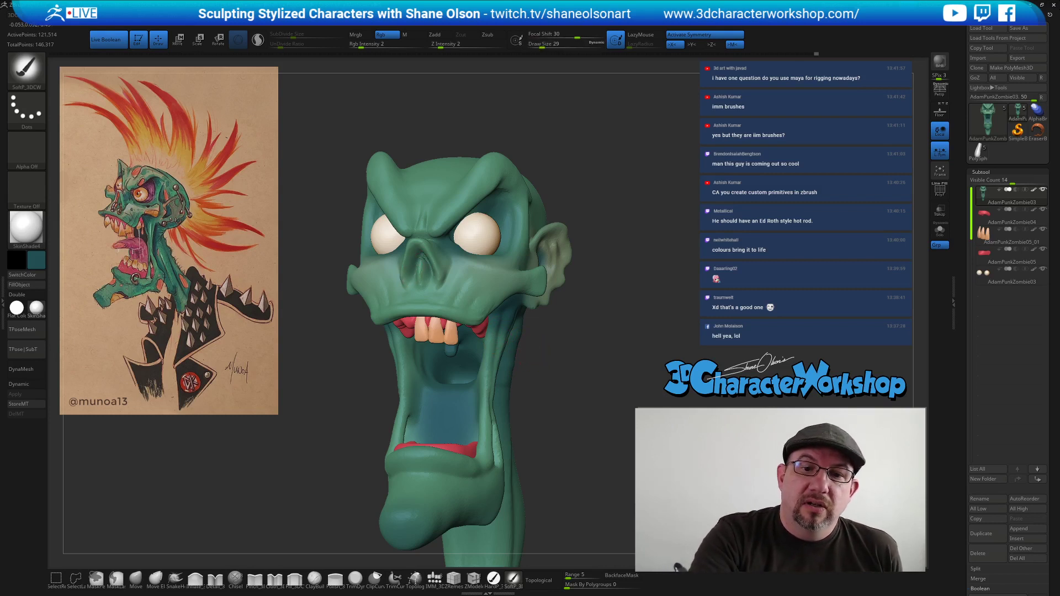
left_click_drag(426, 256, 429, 260)
right_click_drag(428, 260, 428, 250)
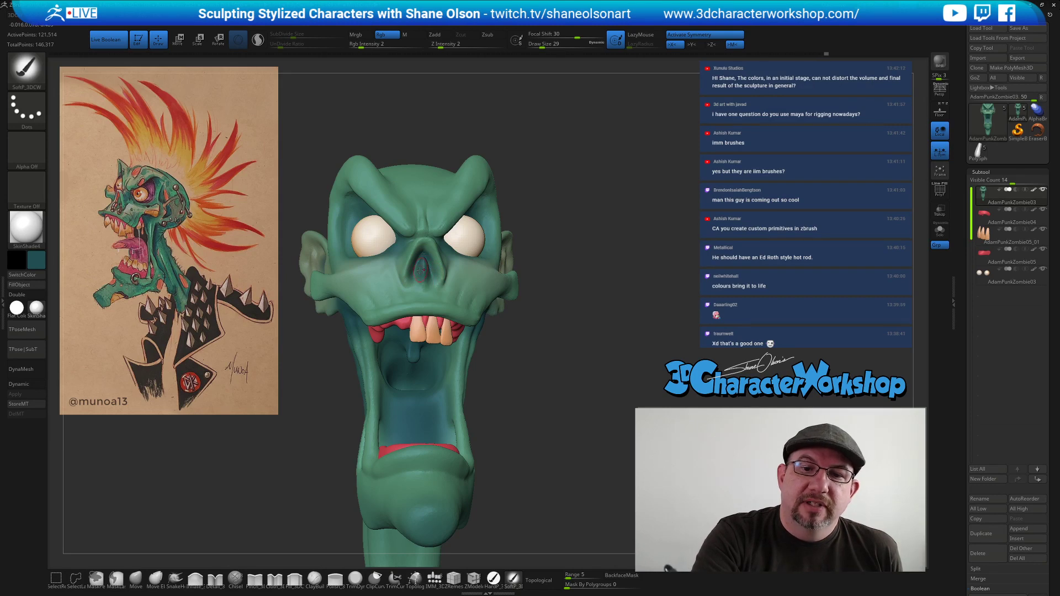
Examine the painted head and upper teeth from several angles against the reference.
left_click_drag(529, 416, 511, 337)
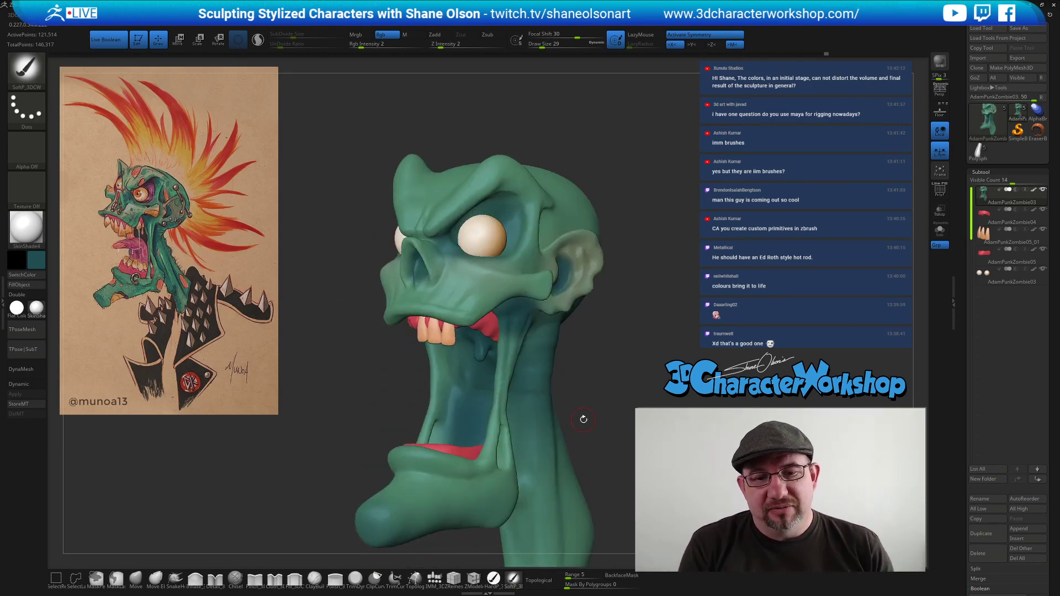
left_click_drag(624, 356, 619, 353)
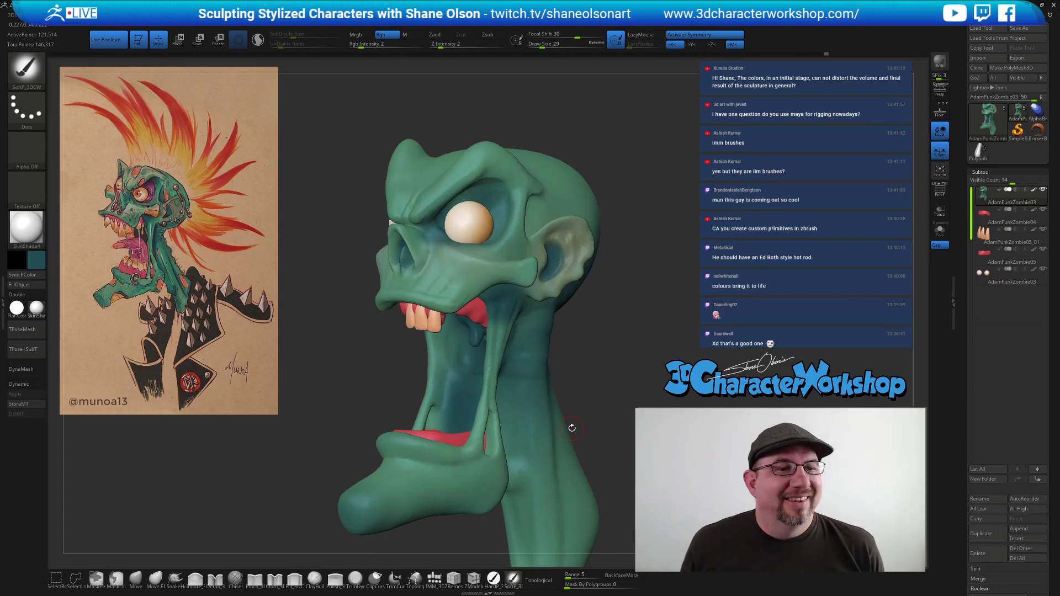
left_click_drag(337, 371, 353, 369)
mouse_move(644, 345)
left_mouse_down()
mouse_move(656, 320)
mouse_move(386, 301)
mouse_move(349, 286)
left_mouse_up()
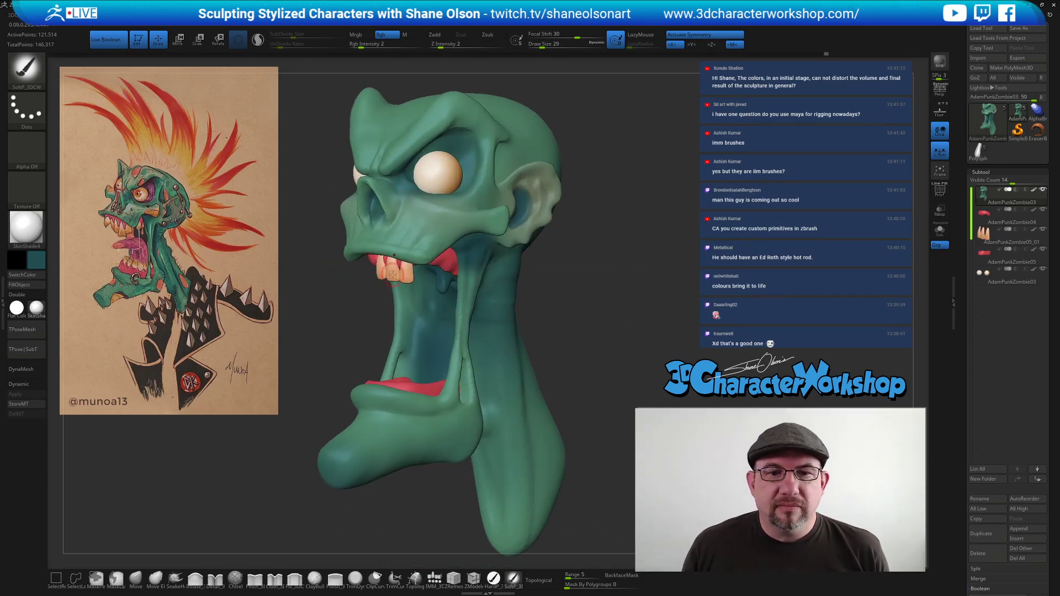
left_click(390, 271, "alt")
left_click_drag(627, 263, 552, 335)
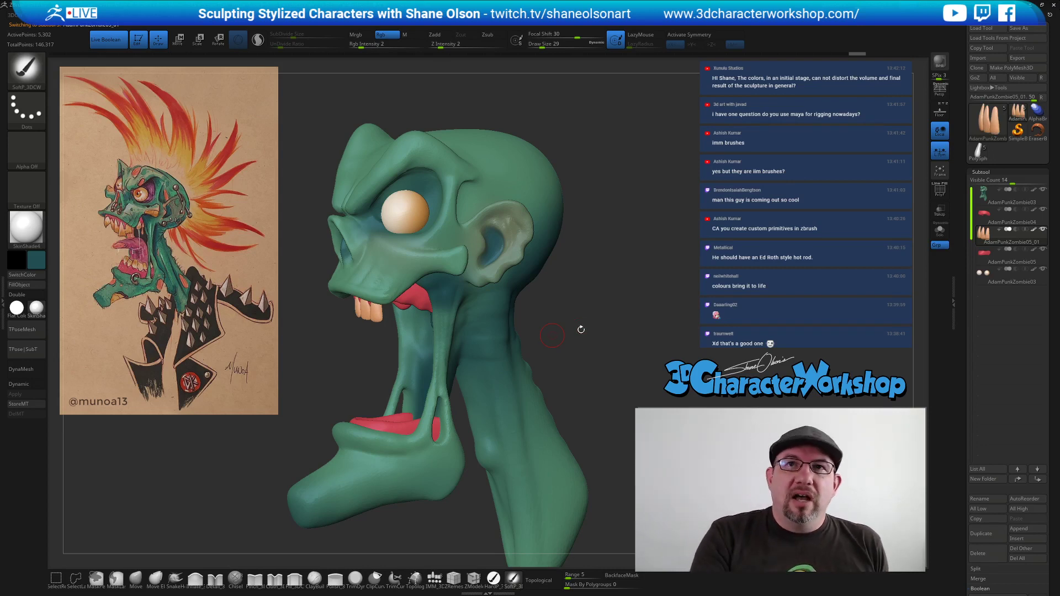
left_click_drag(583, 353, 558, 339, "alt")
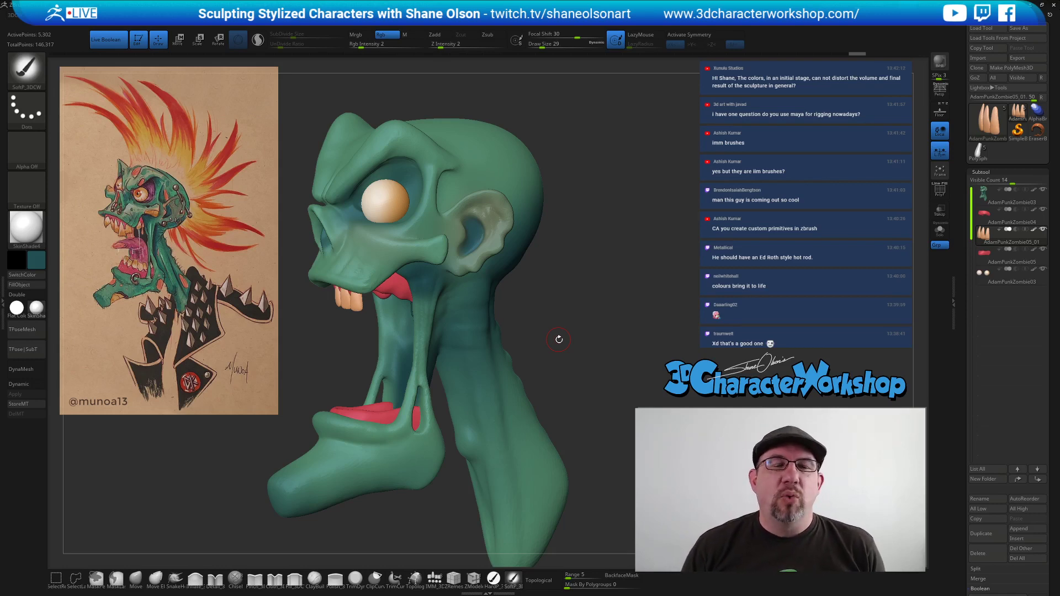
left_click_drag(579, 301, 607, 305)
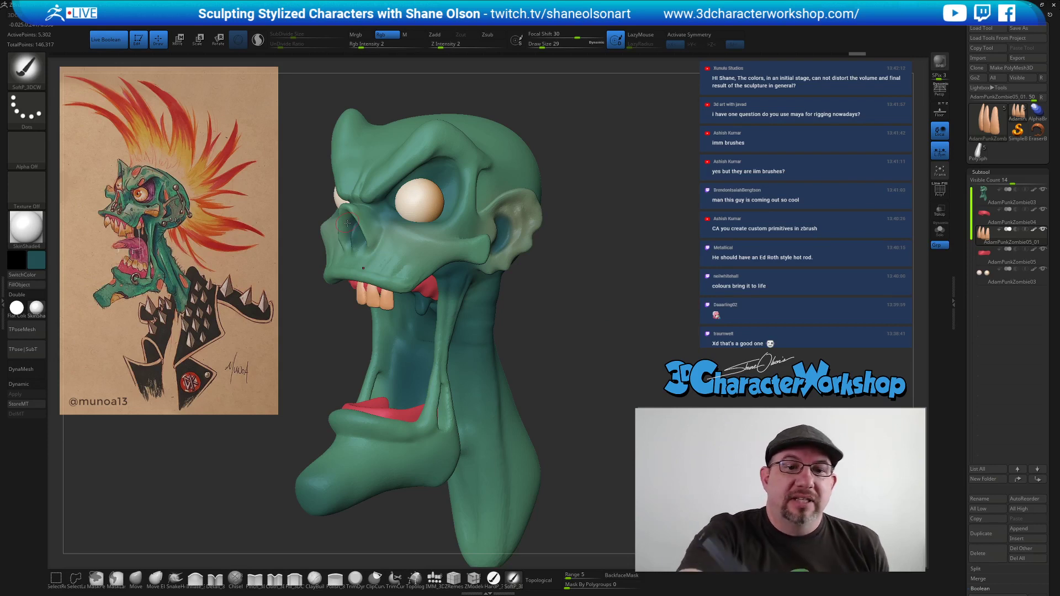
Select the head subtool and adjust the cheek area beside the nose with the Move brush at draw size 46.
left_click(366, 236, "alt")
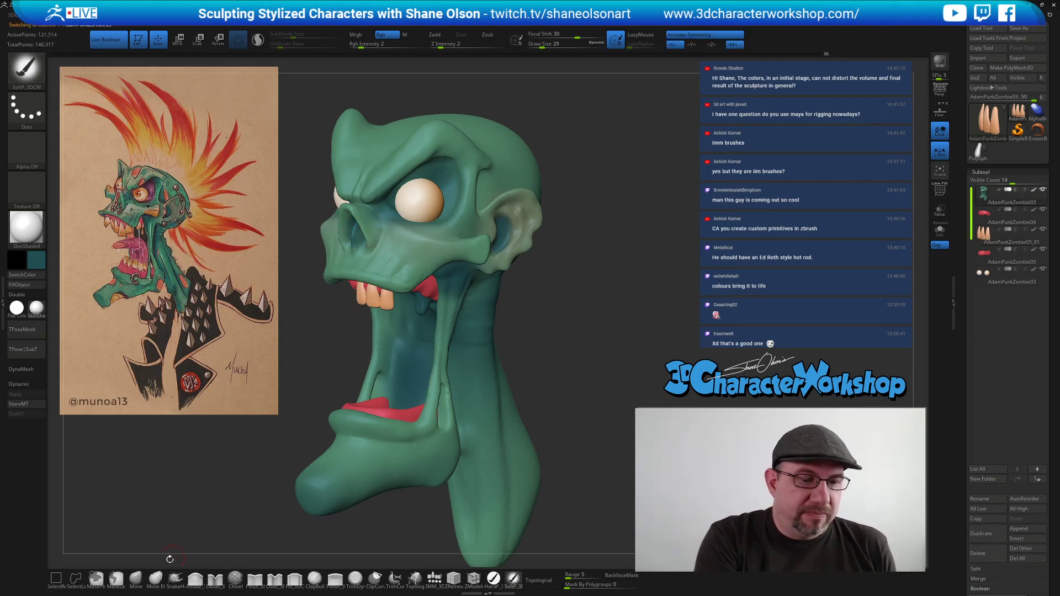
left_click(136, 578)
key("bracketright")
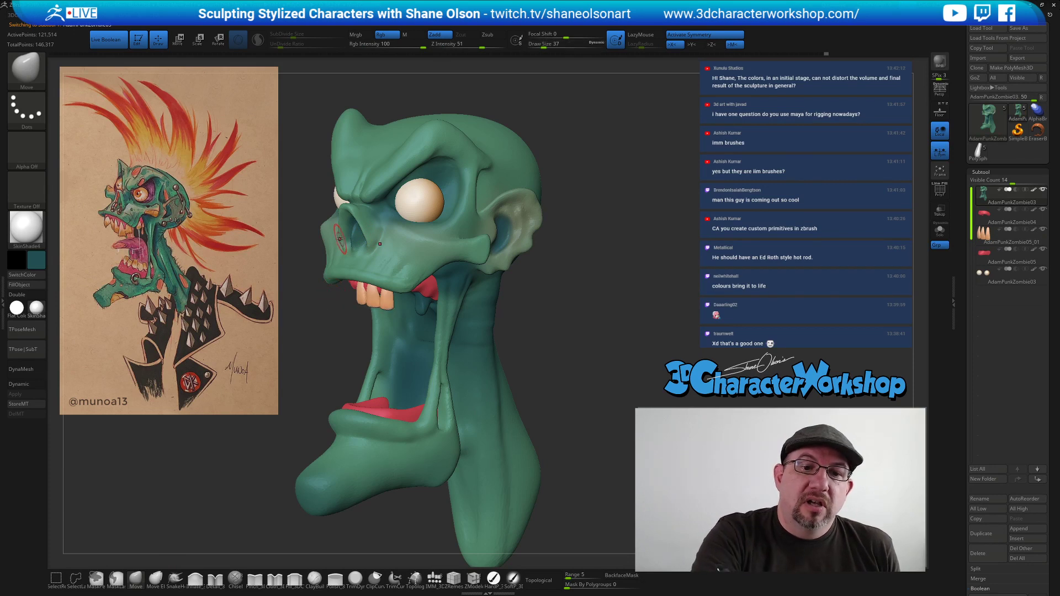
key("s")
left_click_drag(344, 240, 346, 240)
mouse_move(381, 242)
right_mouse_down()
mouse_move(408, 234)
mouse_move(372, 245)
mouse_move(410, 243)
mouse_move(383, 229)
right_mouse_up()
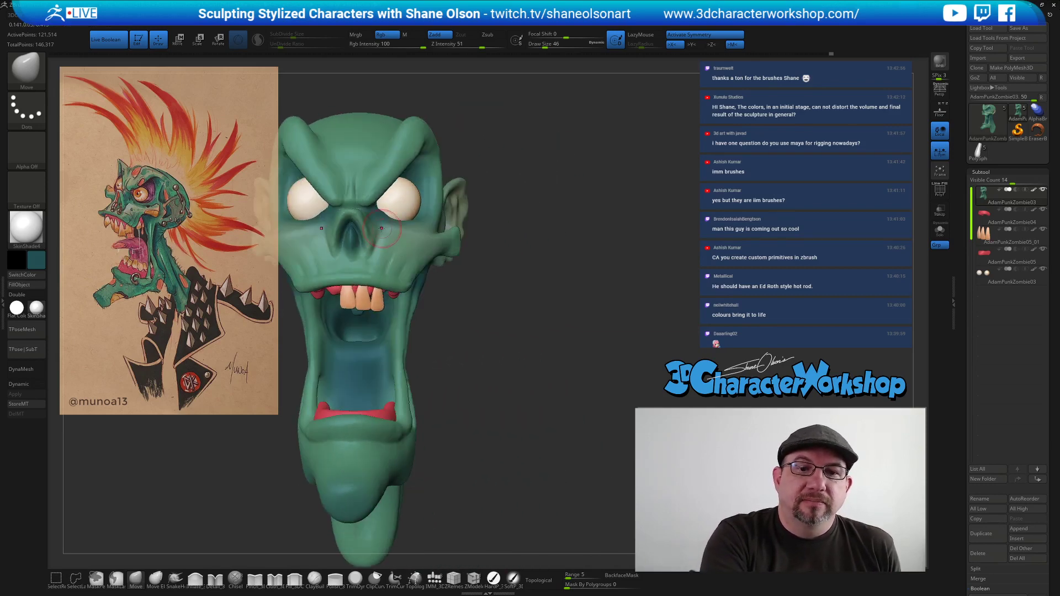
right_click_drag(456, 270, 452, 373)
right_click_drag(334, 354, 342, 411)
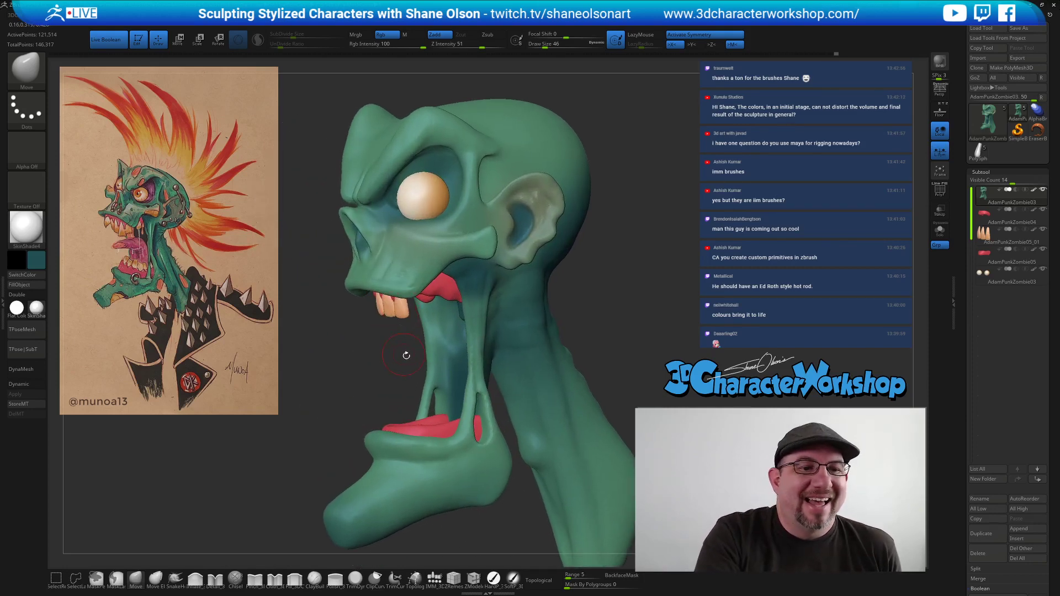
mouse_move(409, 340)
right_mouse_down()
mouse_move(436, 331)
mouse_move(400, 312)
right_mouse_up()
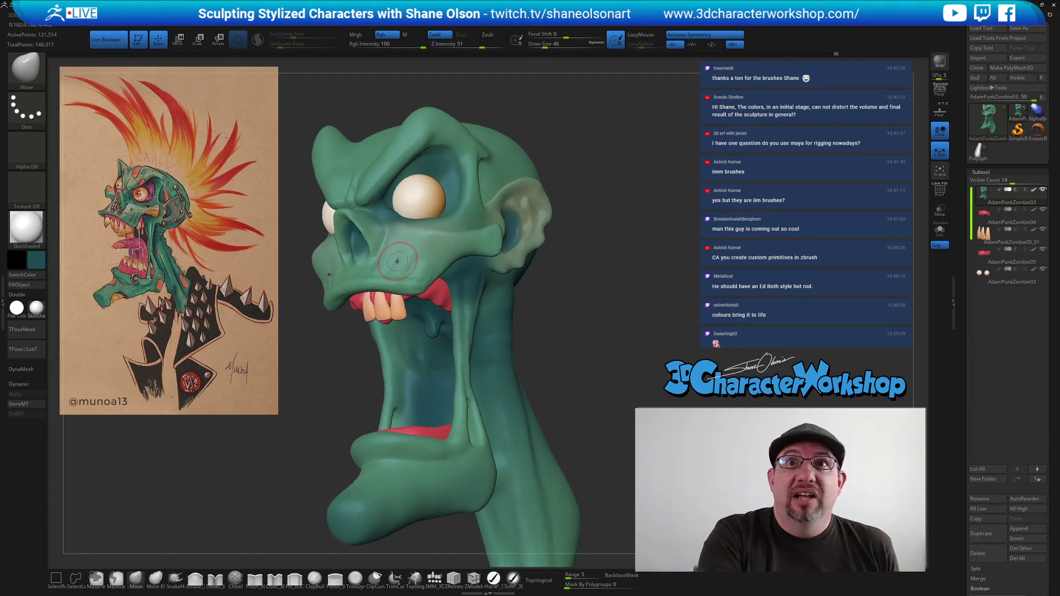
Select the upper teeth subtool and display its polygon wireframe.
left_click(391, 307, "alt")
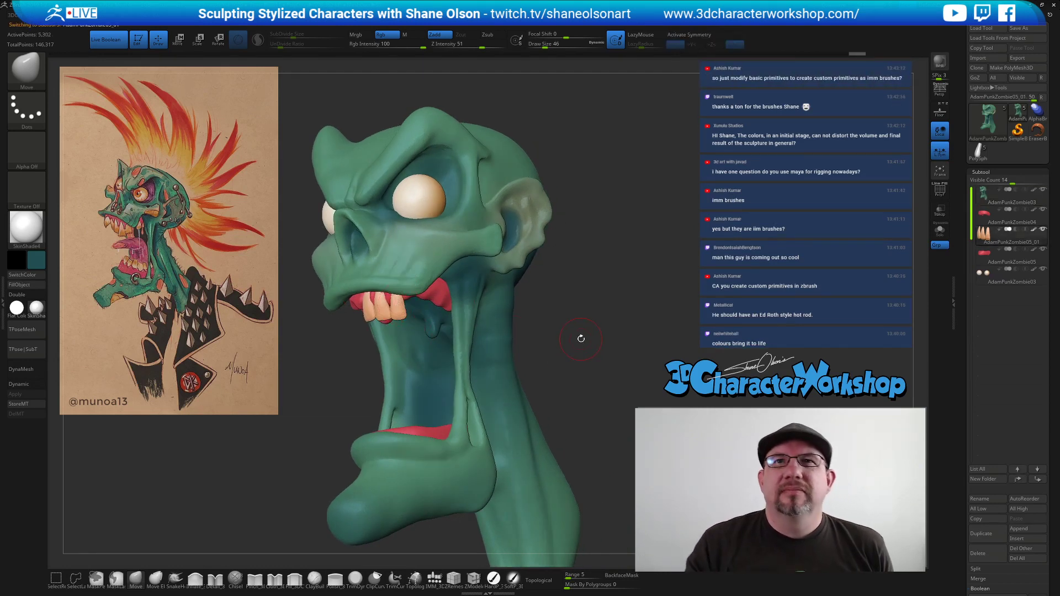
right_click_drag(596, 328, 604, 306)
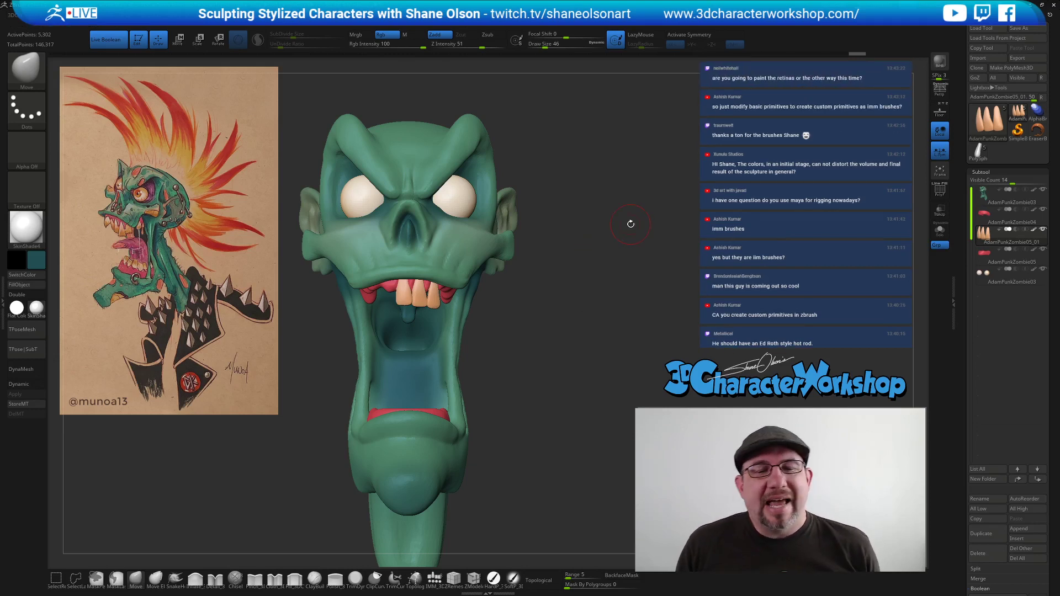
mouse_move(615, 247)
right_mouse_down("ctrl")
mouse_move(584, 277)
mouse_move(640, 285)
mouse_move(630, 286)
right_mouse_up("ctrl")
key("shift+f")
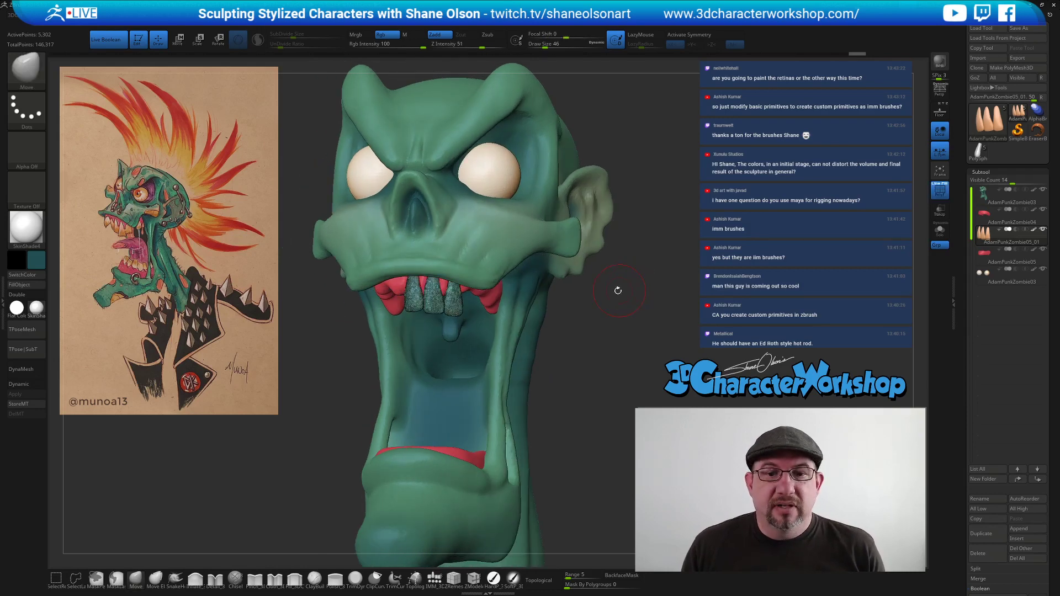
Assign each upper tooth its own polygroup with Auto Groups.
key("space")
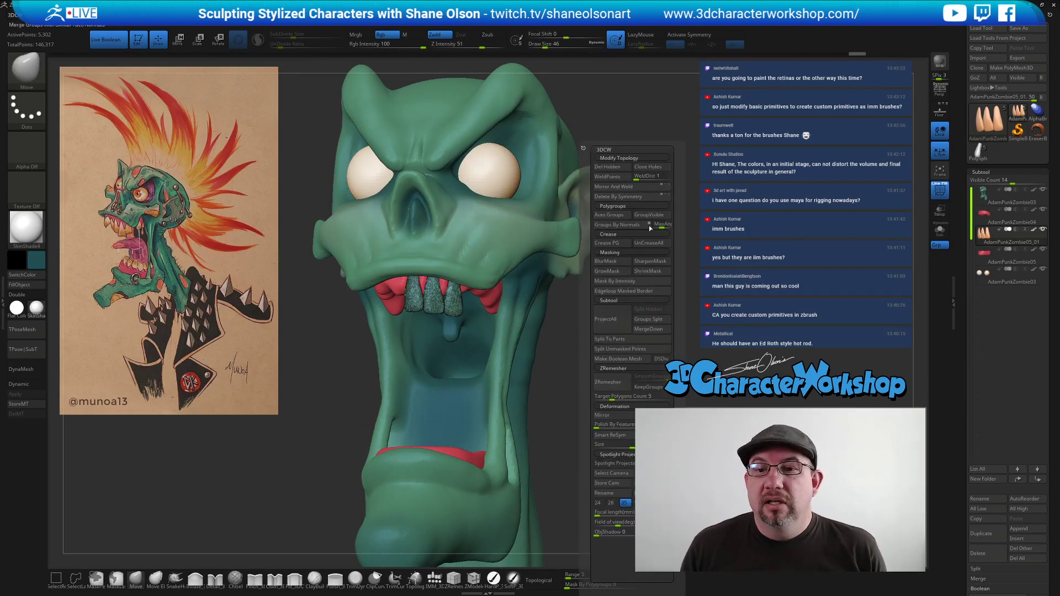
left_click(609, 215)
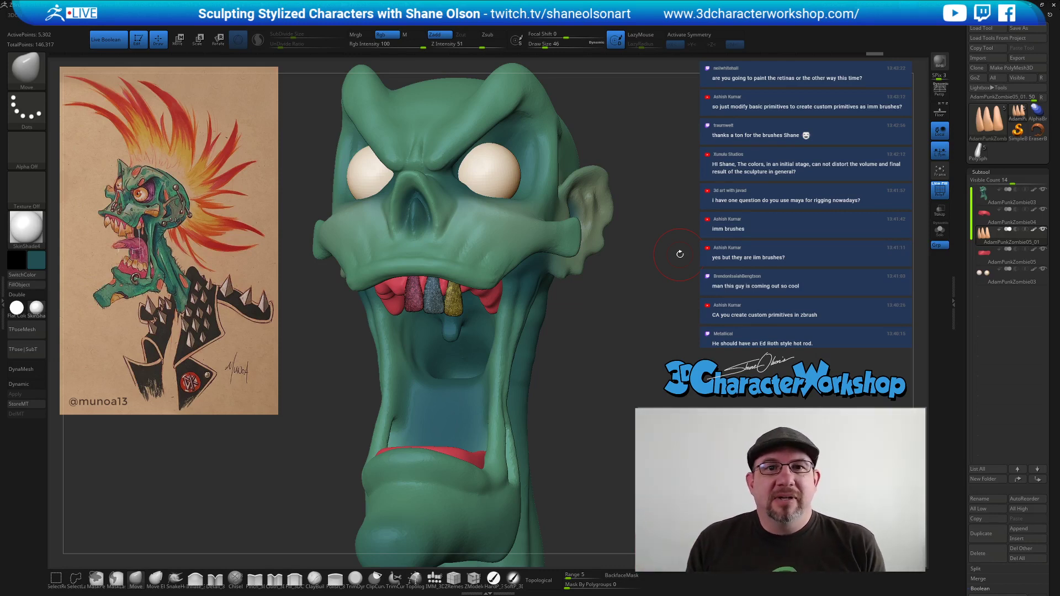
mouse_move(680, 254)
left_mouse_down("alt")
mouse_move(657, 291)
mouse_move(683, 278)
left_mouse_up("alt")
Duplicate the outermost front tooth with the gizmo, then move, rotate and scale the copy onto the side of the upper gum.
key("w")
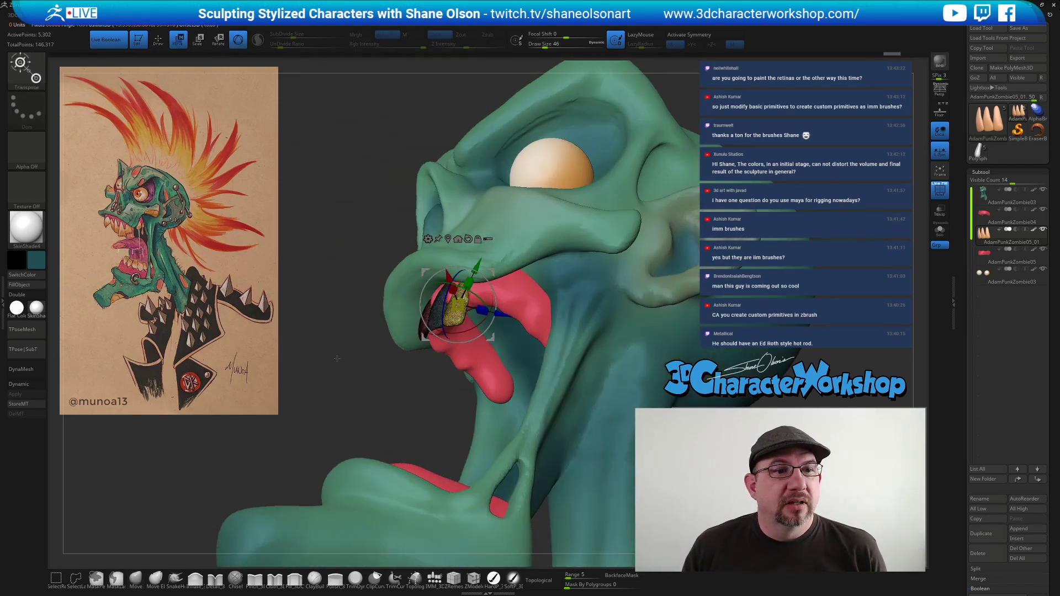
left_click_drag(337, 358, 338, 343)
left_click_drag(495, 270, 561, 319, "ctrl")
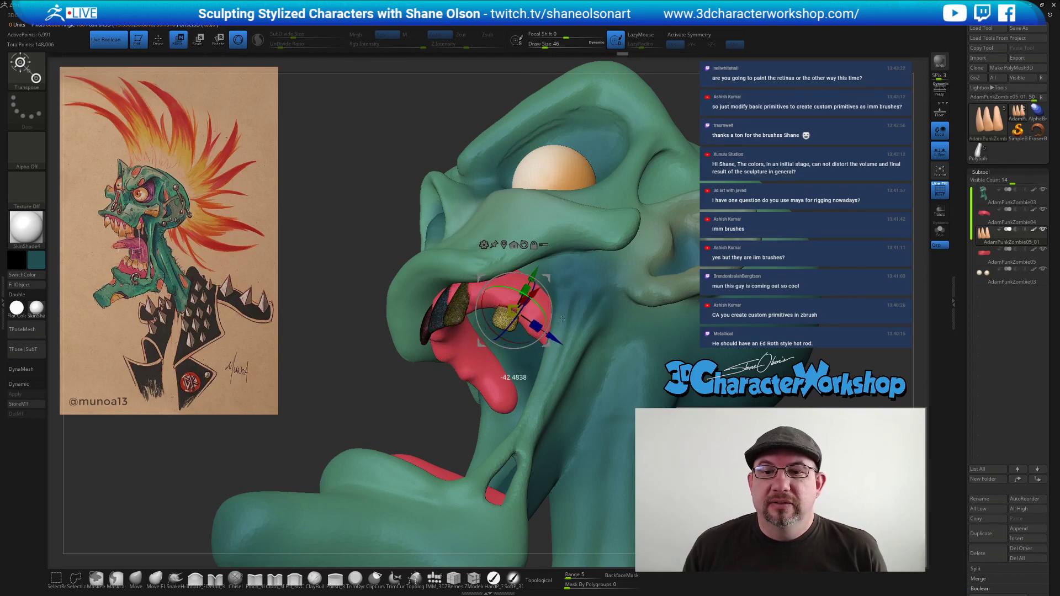
left_click_drag(353, 358, 420, 331)
left_click_drag(546, 276, 558, 279)
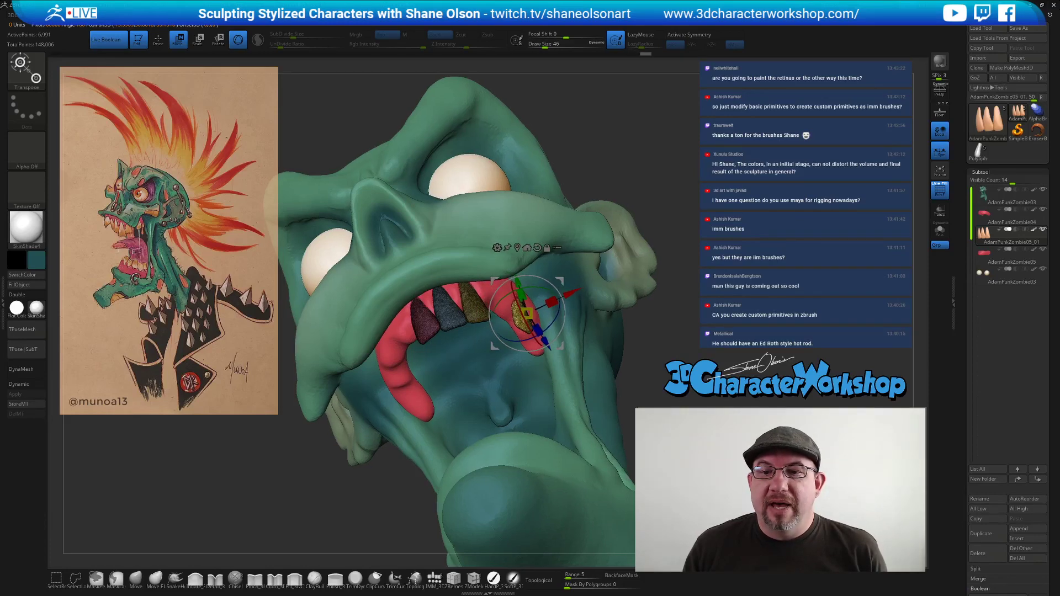
left_click_drag(353, 469, 276, 500)
left_click_drag(559, 280, 566, 281)
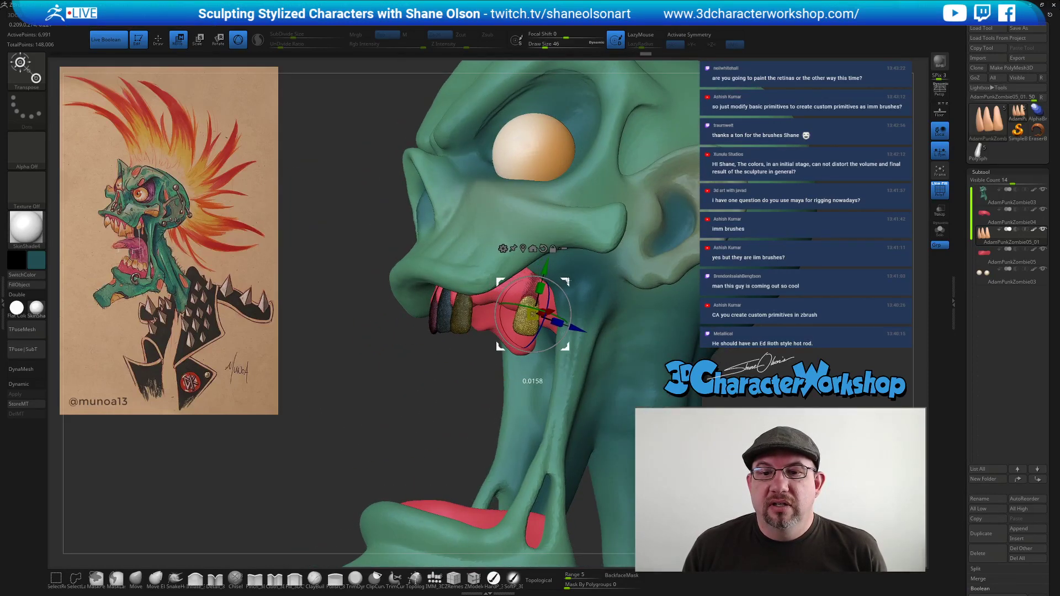
left_click_drag(335, 392, 329, 393)
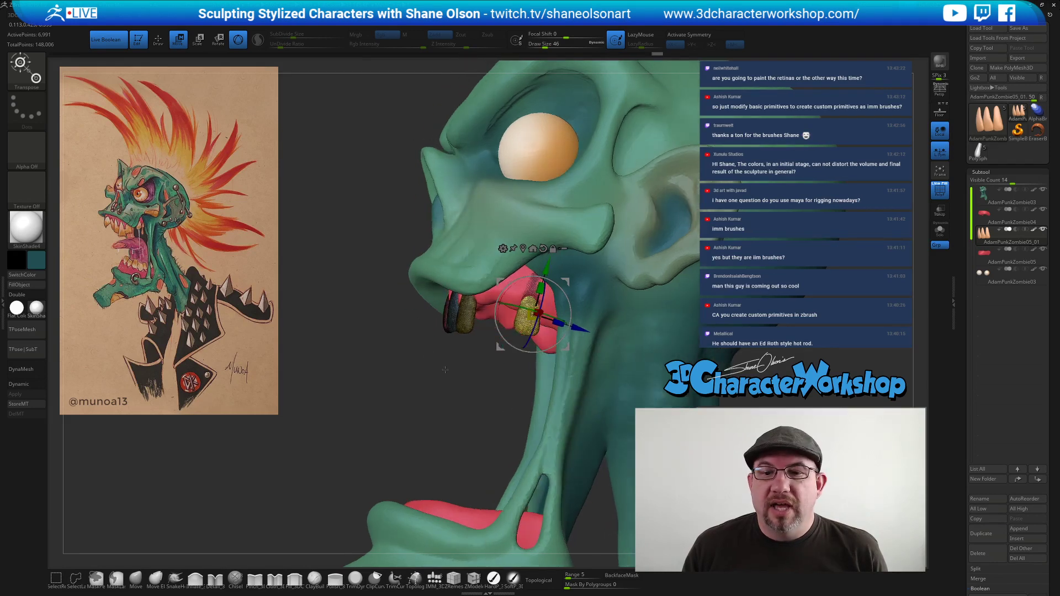
left_click_drag(445, 369, 470, 368)
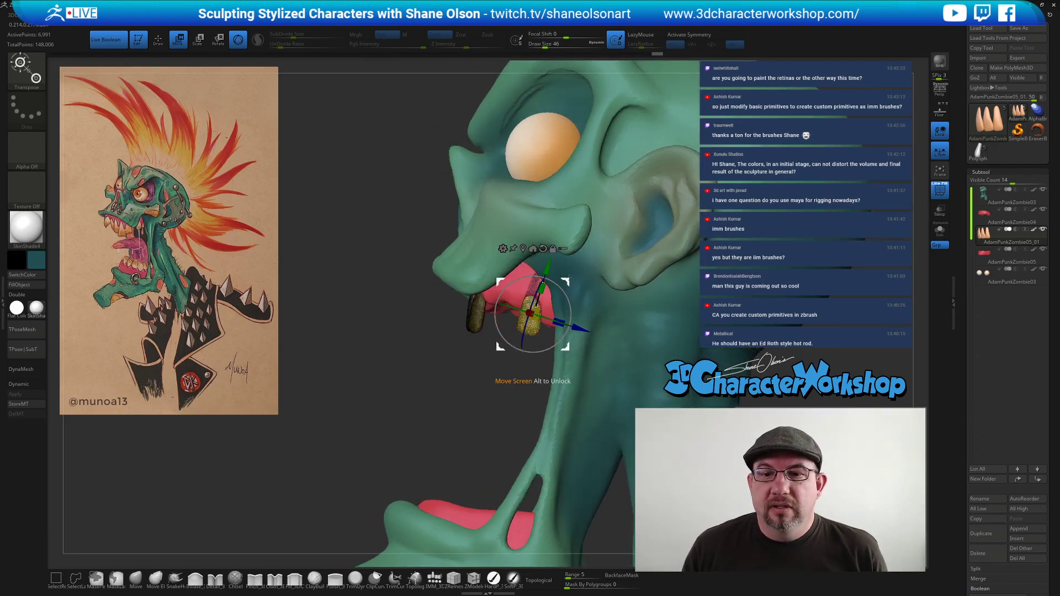
Duplicate the side tooth to place another one behind it along the upper gum, and hide the polygon wireframe.
left_click(374, 353, "ctrl")
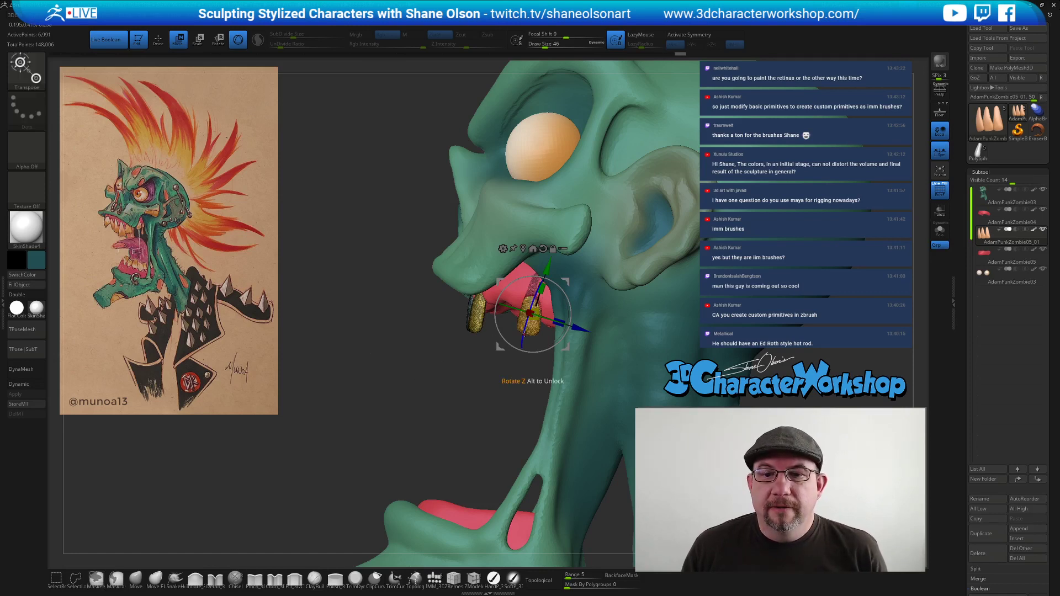
left_click(536, 326, "ctrl")
left_click_drag(569, 300, 593, 303, "ctrl")
left_click_drag(488, 354, 466, 397)
left_click_drag(551, 299, 596, 310)
left_click_drag(480, 359, 409, 409)
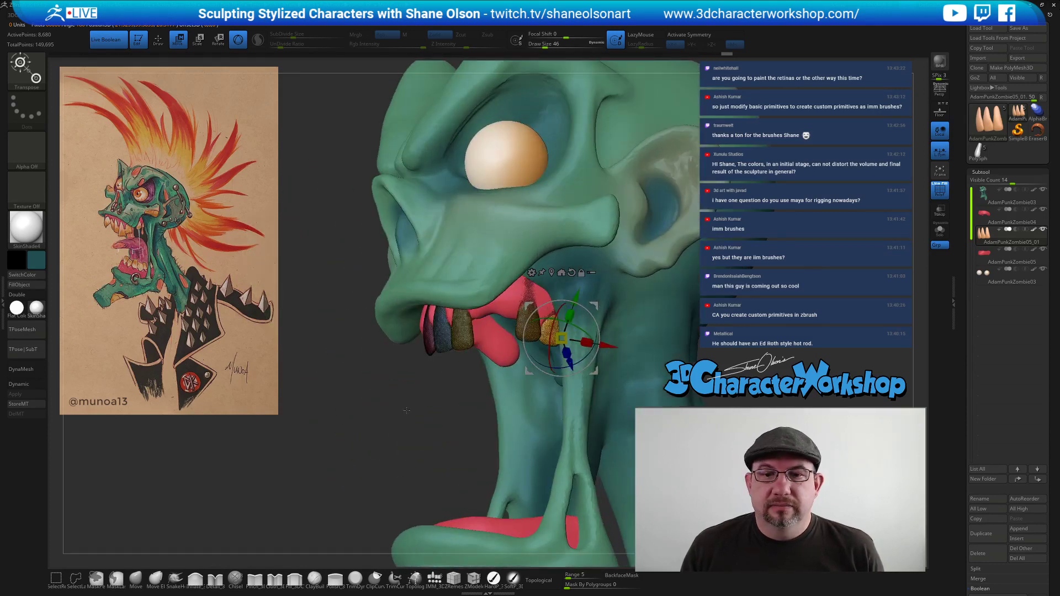
key("shift+f")
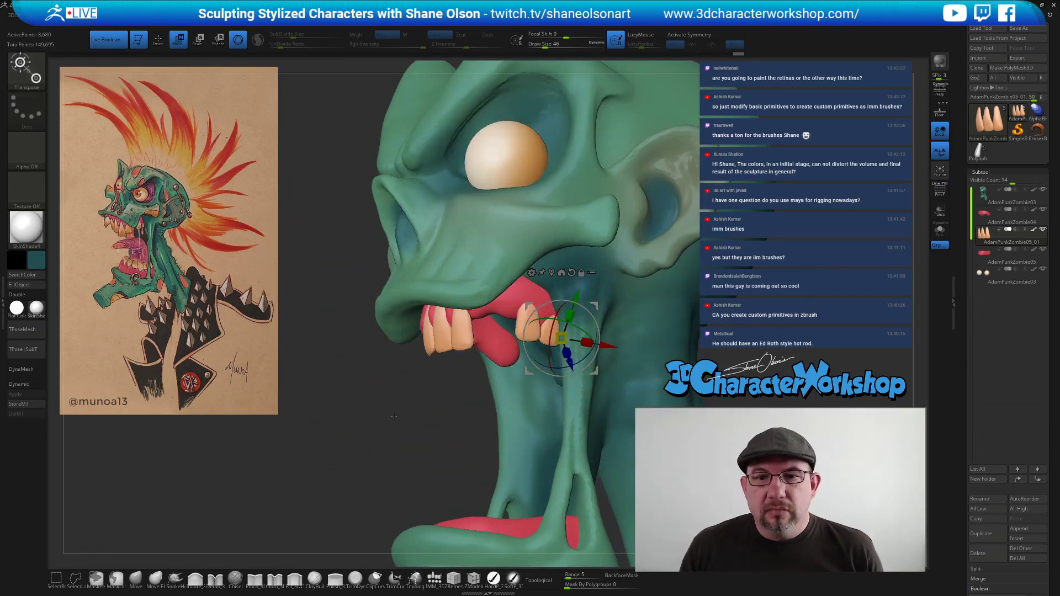
left_click_drag(394, 416, 665, 329)
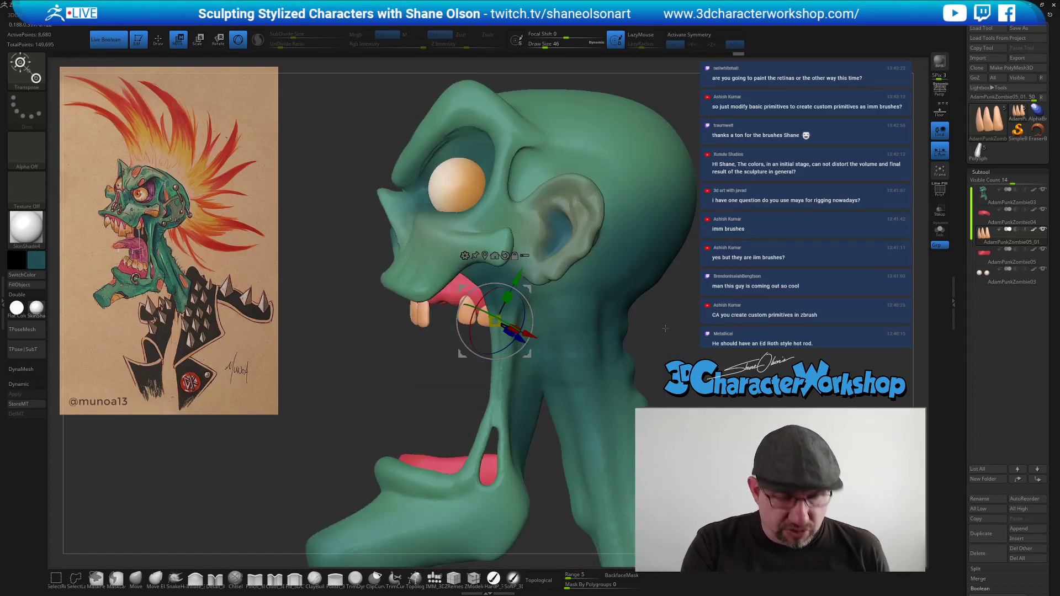
Select the upper gum subtool and sculpt the gum around the side teeth with the Detail brush at draw size 23, using Sculptris Pro.
key("q")
mouse_move(412, 375)
left_mouse_down("alt")
mouse_move(431, 404)
mouse_move(420, 416)
left_mouse_up("alt")
left_click(468, 278, "alt")
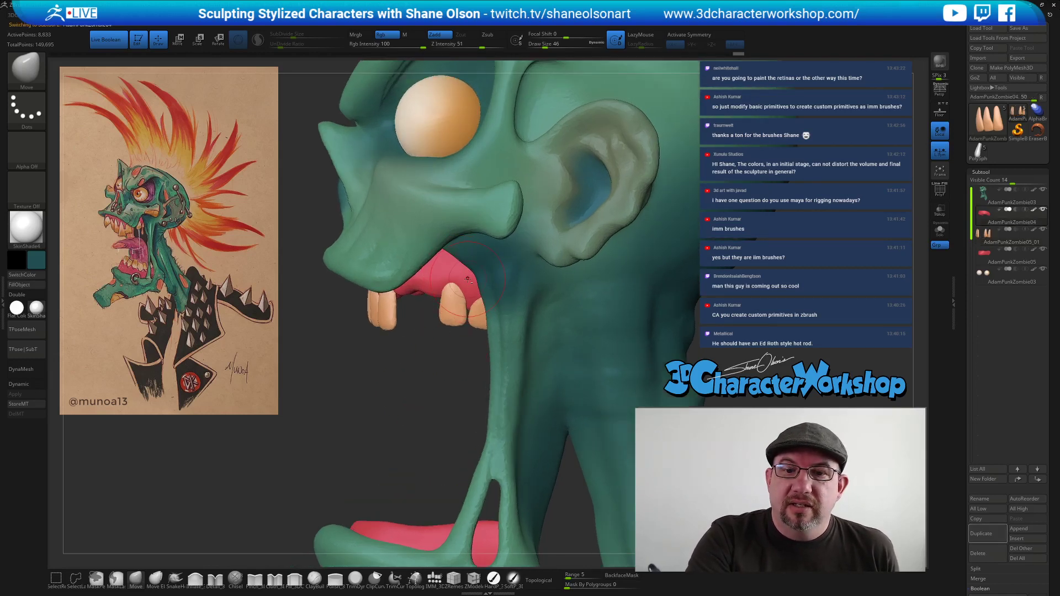
left_click(216, 579)
key("s")
left_click_drag(385, 418, 381, 418)
left_click_drag(426, 370, 413, 403, "alt")
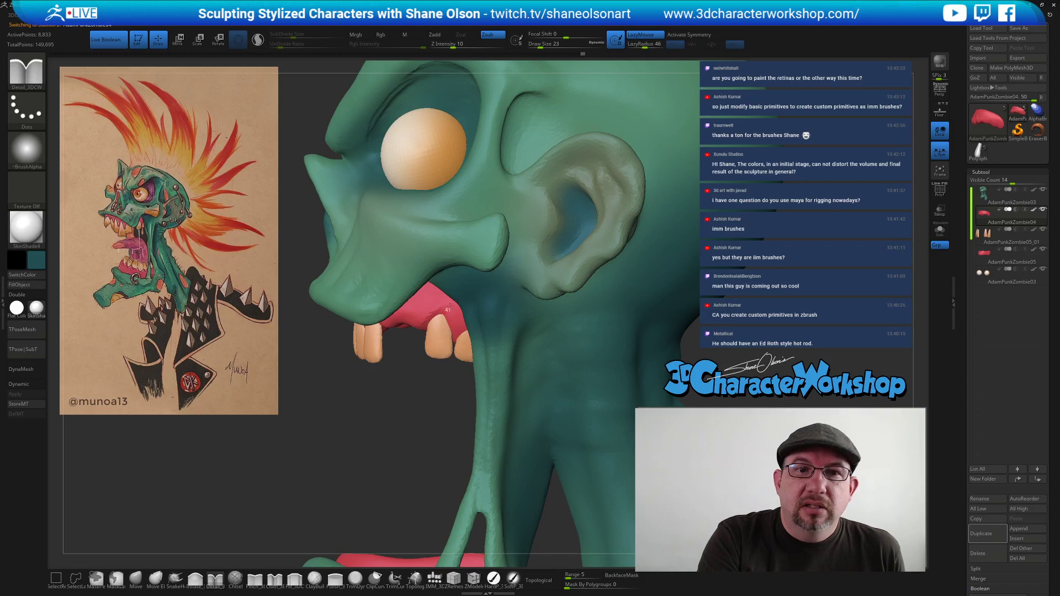
key("d")
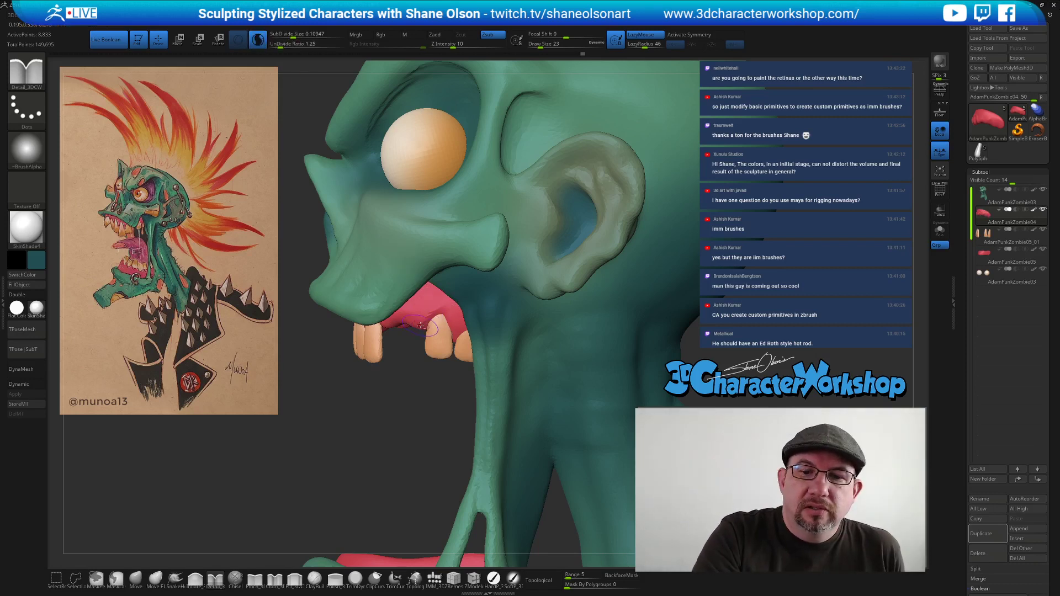
left_click_drag(440, 299, 454, 313)
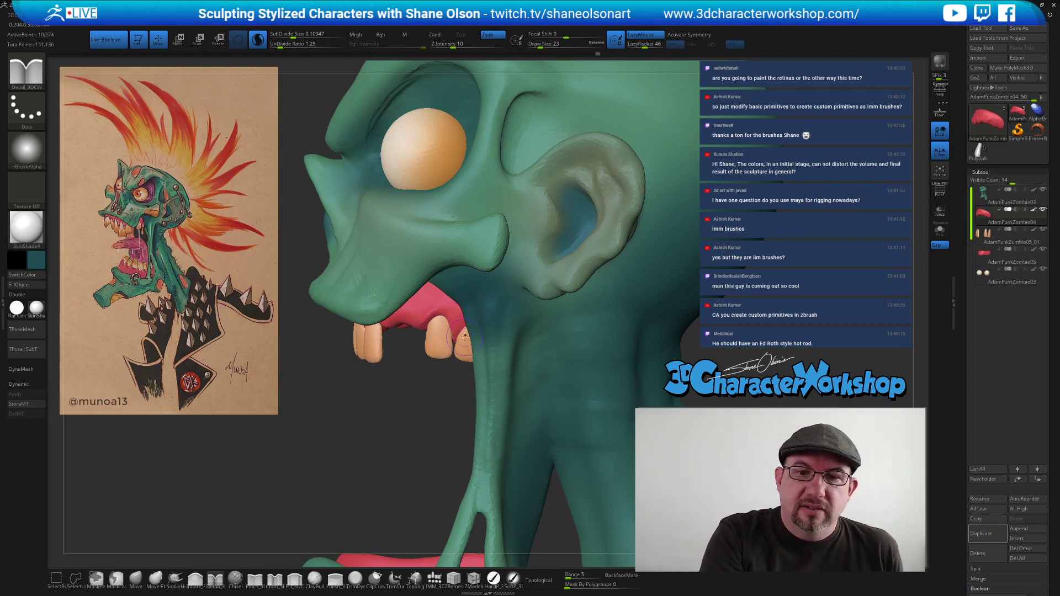
Adjust the upper gum's shape around the side teeth with the Move brush at draw size 68.
right_click_drag(502, 341, 493, 350)
mouse_move(563, 403)
right_mouse_down()
mouse_move(535, 353)
mouse_move(442, 420)
mouse_move(200, 555)
right_mouse_up()
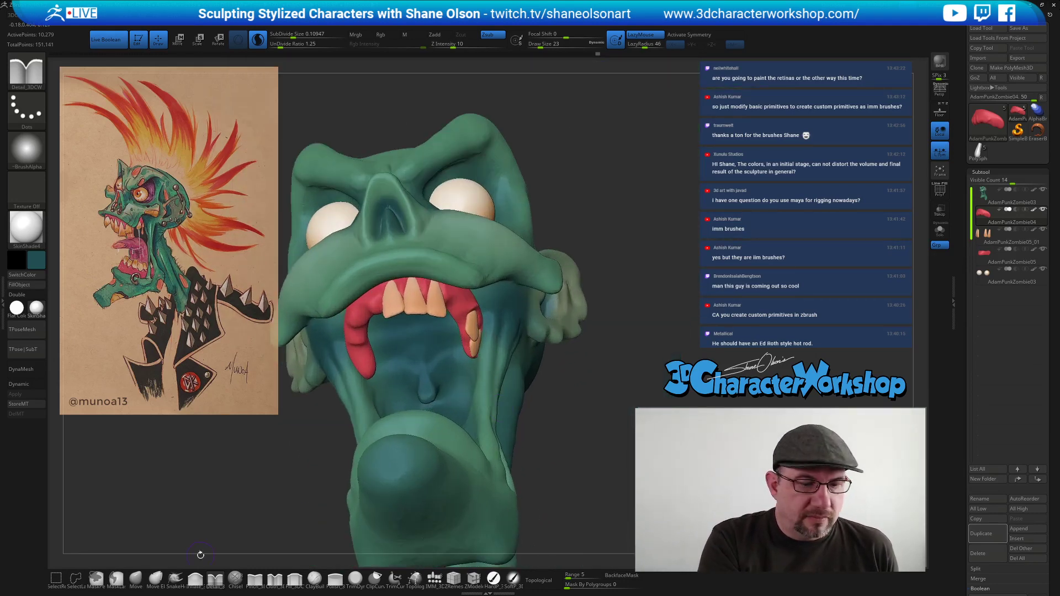
left_click(135, 578)
key("s")
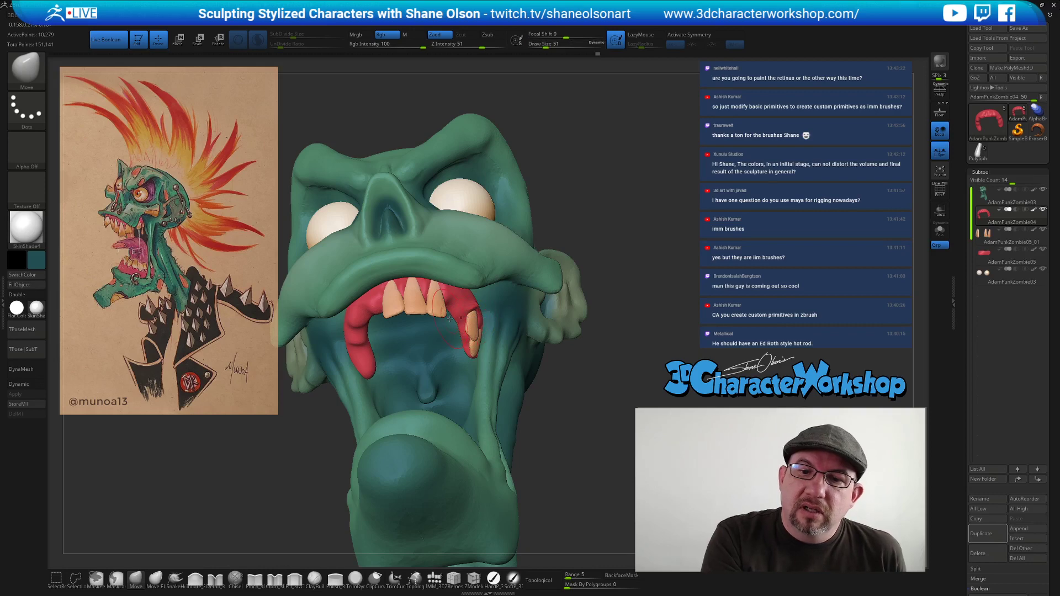
right_click_drag(464, 308, 465, 300)
key("space")
left_click_drag(466, 327, 471, 326)
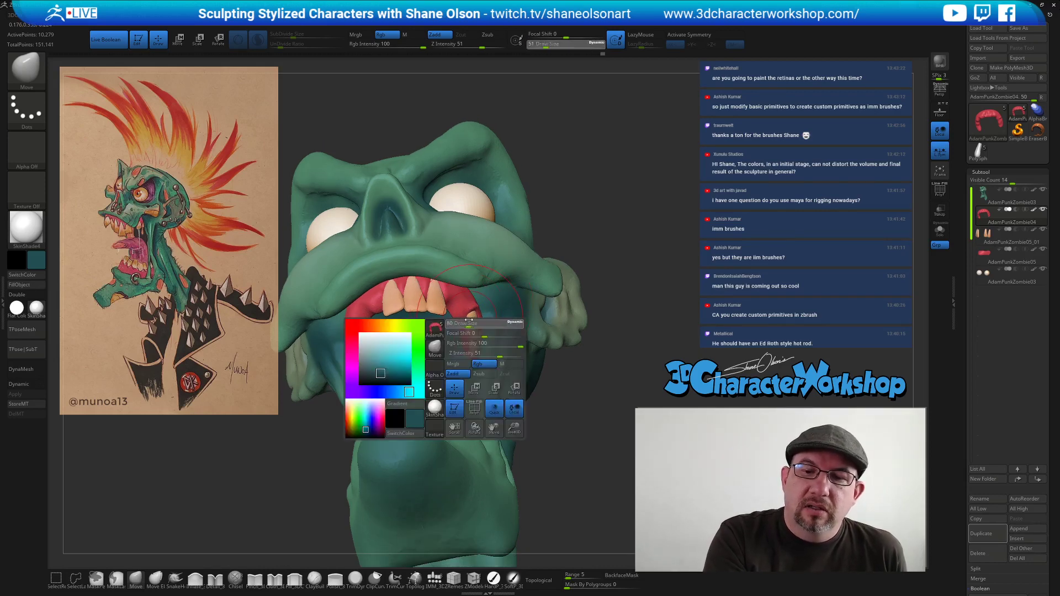
right_click_drag(447, 340, 457, 326)
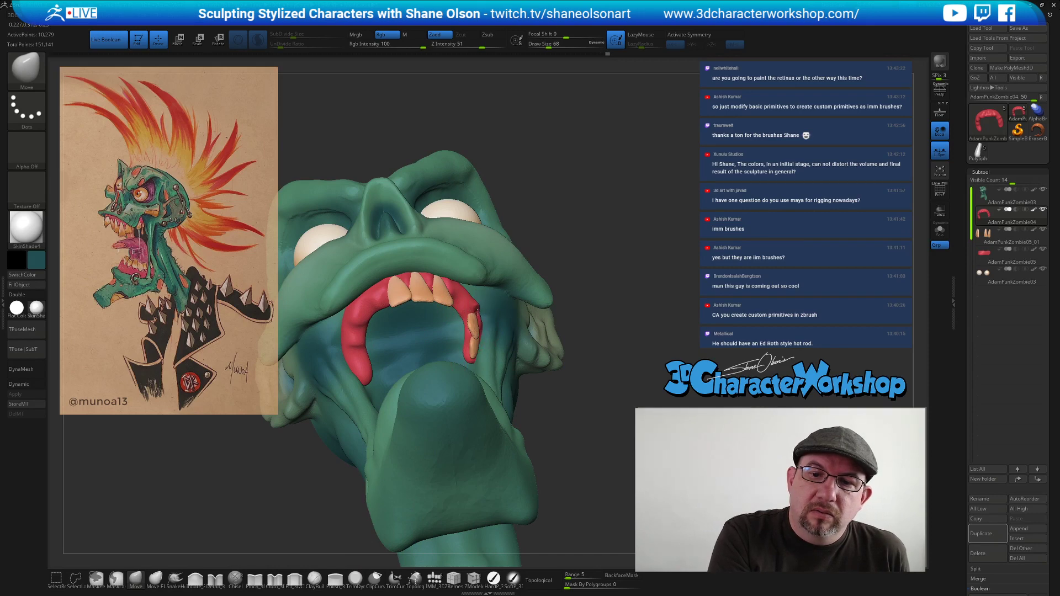
mouse_move(478, 304)
right_mouse_down()
mouse_move(464, 327)
mouse_move(436, 288)
right_mouse_up()
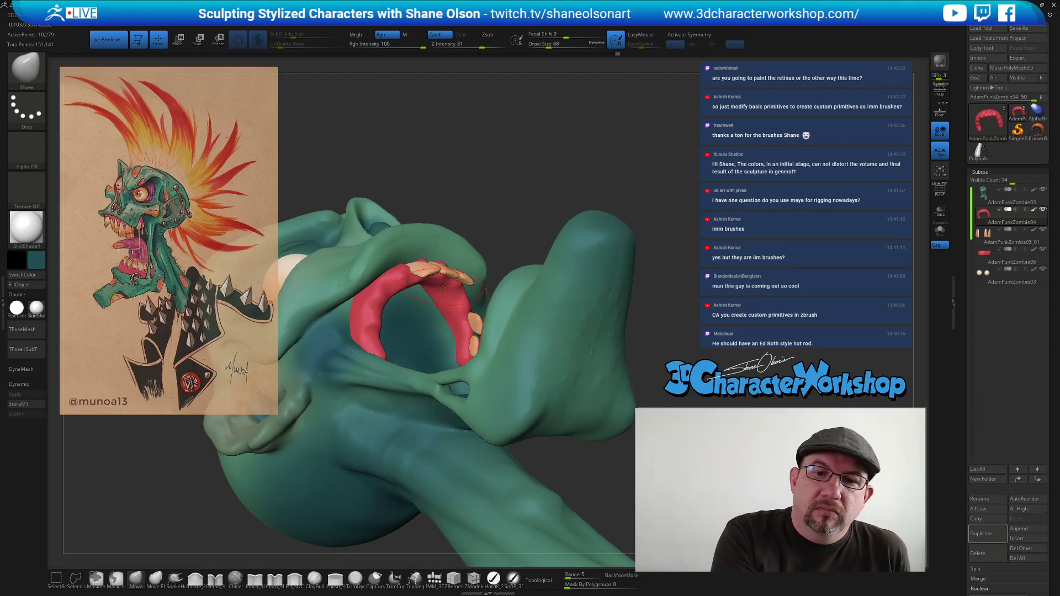
mouse_move(585, 332)
right_mouse_down()
mouse_move(532, 353)
mouse_move(546, 432)
right_mouse_up()
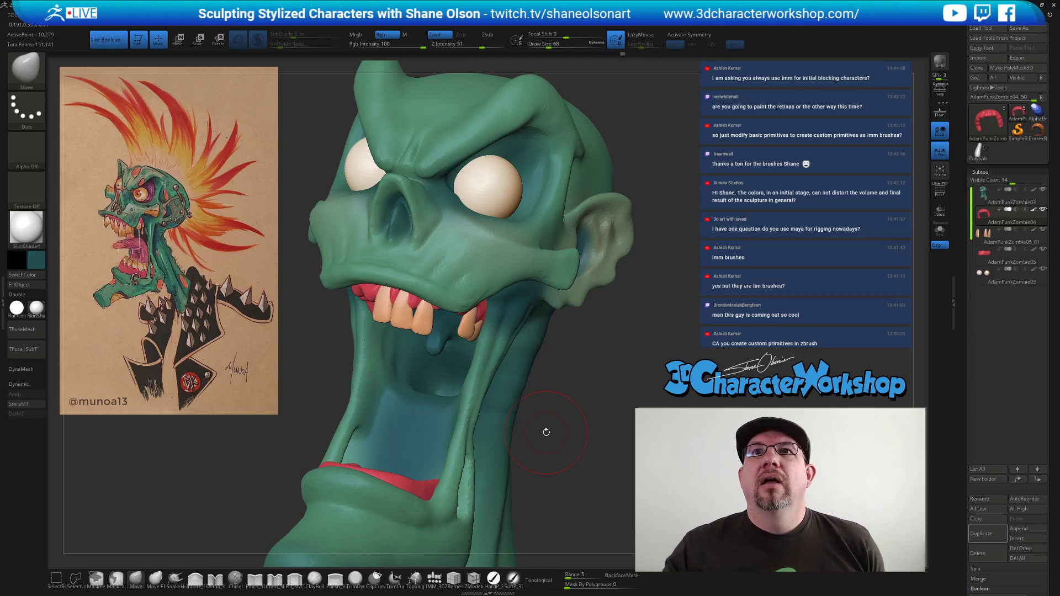
Display the polygon wireframe and select the upper teeth subtool with the transform gizmo active.
right_click_drag(515, 427, 544, 423, "shift")
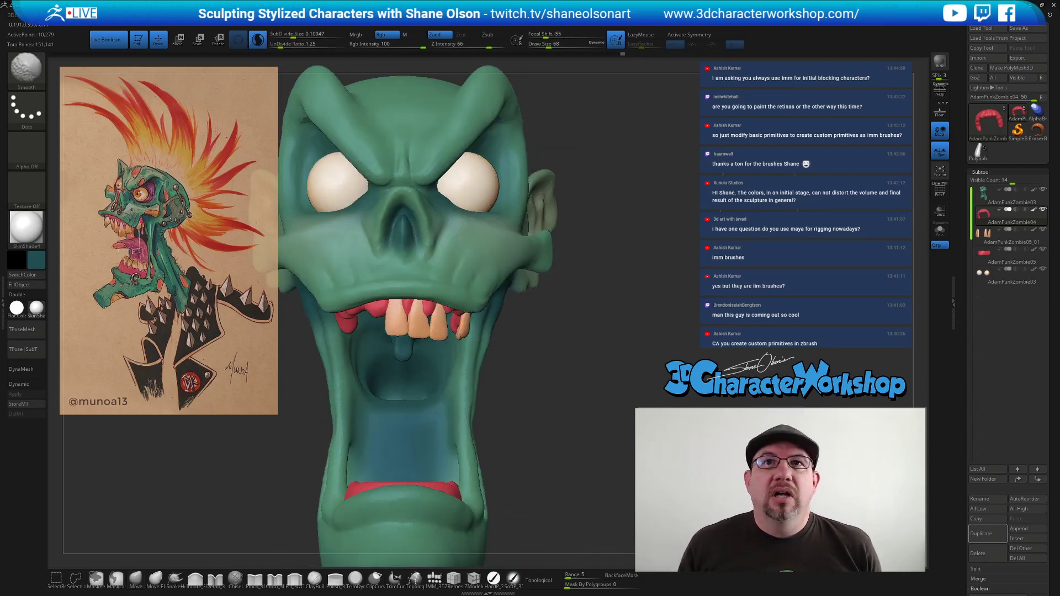
mouse_move(508, 316)
right_mouse_down("alt")
mouse_move(557, 312)
mouse_move(492, 306)
right_mouse_up("alt")
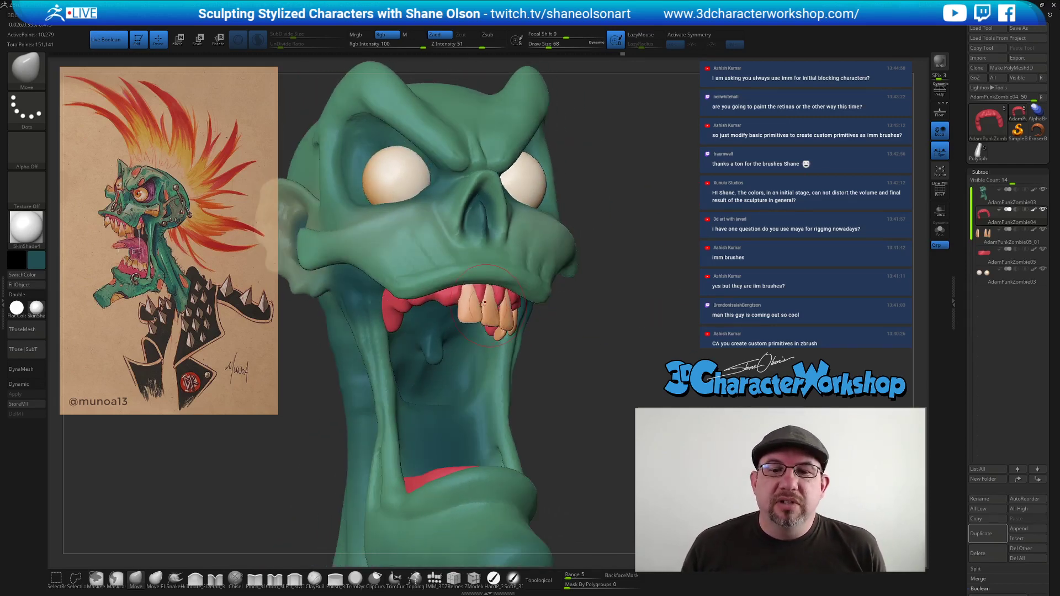
key("w")
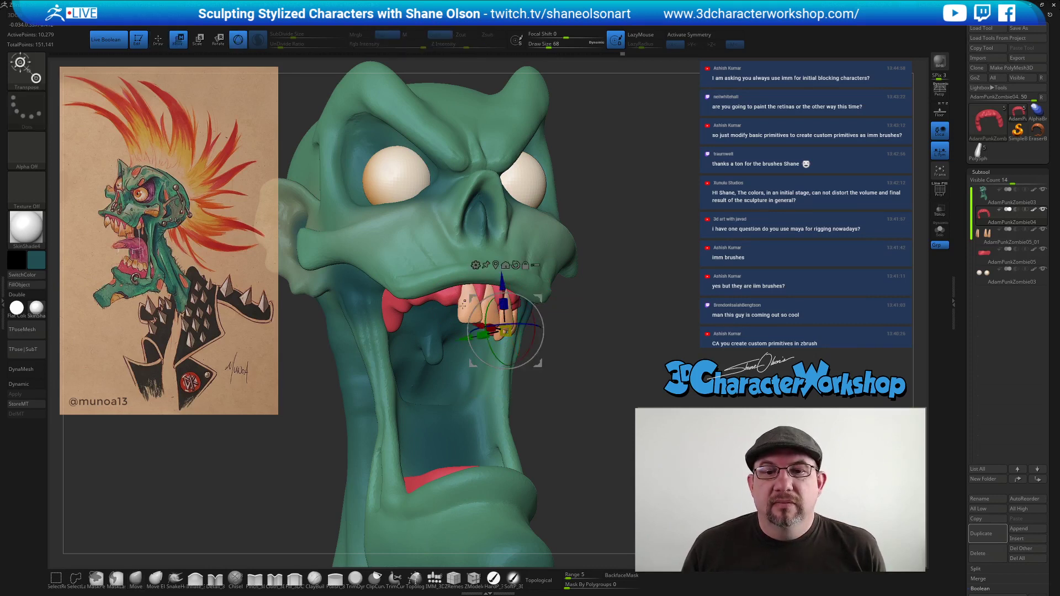
left_click(465, 310, "ctrl")
left_click(488, 267)
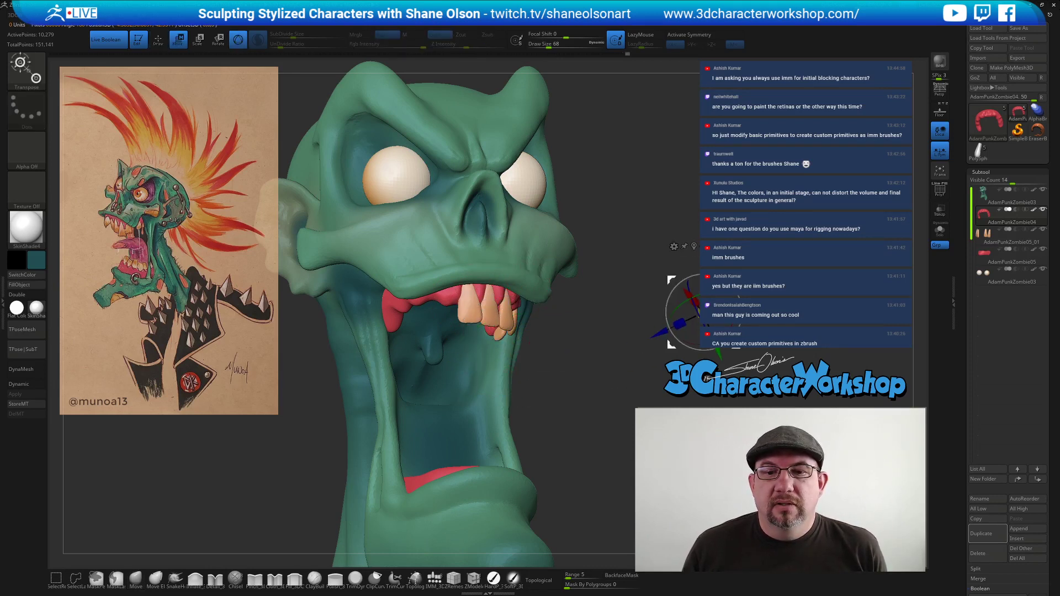
key("shift+f")
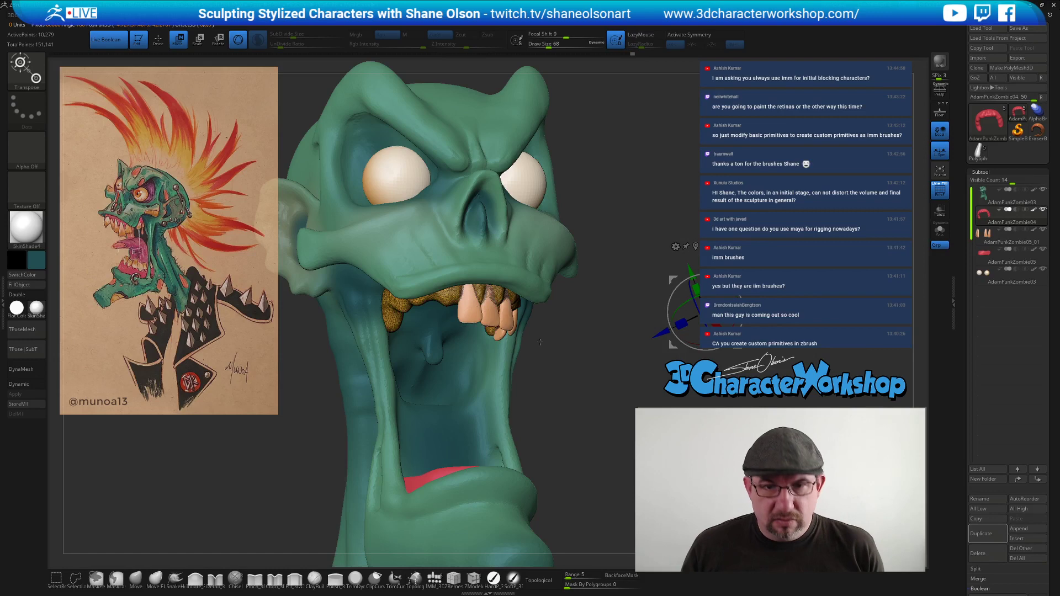
left_click(465, 315, "alt")
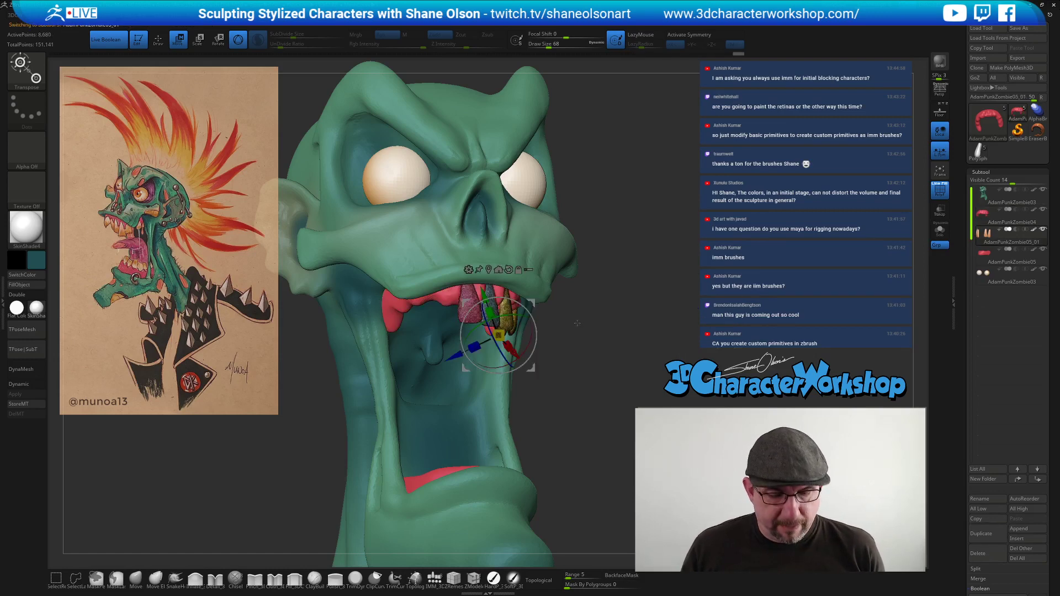
key("q")
key("w")
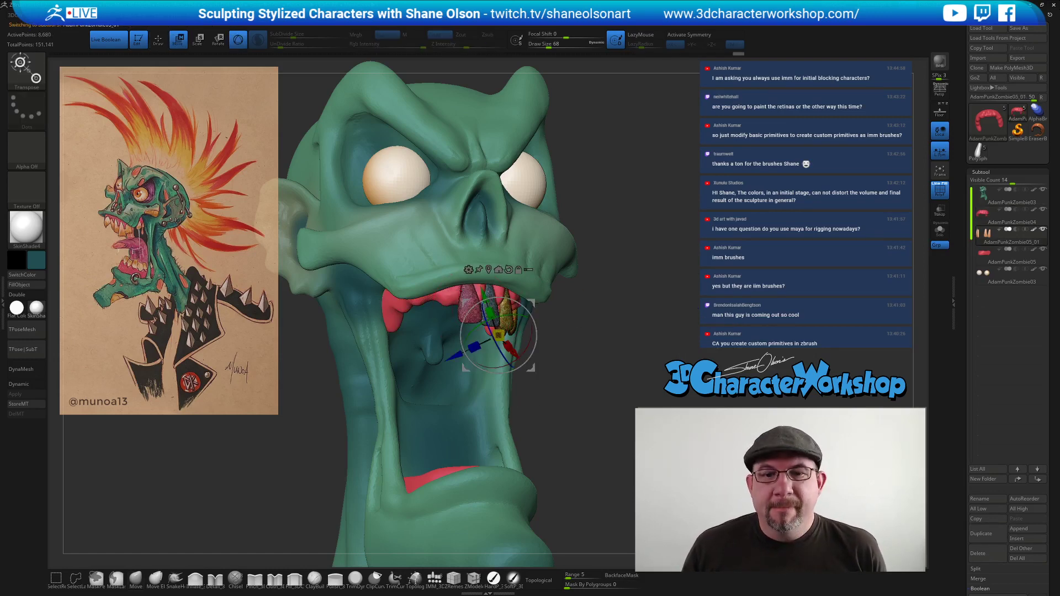
Duplicate an upper front tooth and position the copy on the opposite side of the front teeth along the gum.
mouse_move(596, 316)
left_mouse_down()
mouse_move(586, 303)
mouse_move(610, 282)
left_mouse_up()
left_click_drag(501, 256, 471, 259, "ctrl")
left_click_drag(607, 260, 613, 212)
left_click_drag(472, 259, 417, 265)
left_click_drag(614, 221, 646, 297)
left_click_drag(476, 257, 477, 257)
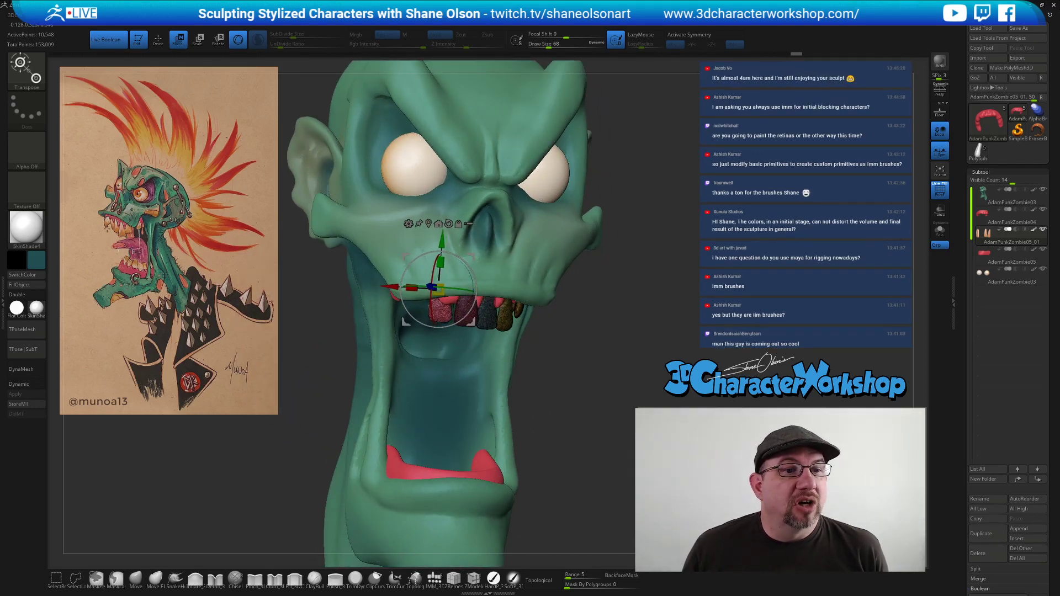
Duplicate the new tooth farther back along the same side of the upper gum, and move and rotate the copy into place.
mouse_move(273, 324)
left_mouse_down()
mouse_move(436, 331)
mouse_move(524, 320)
mouse_move(533, 316)
mouse_move(516, 281)
mouse_move(492, 261)
mouse_move(506, 252)
left_mouse_up()
key("ctrl")
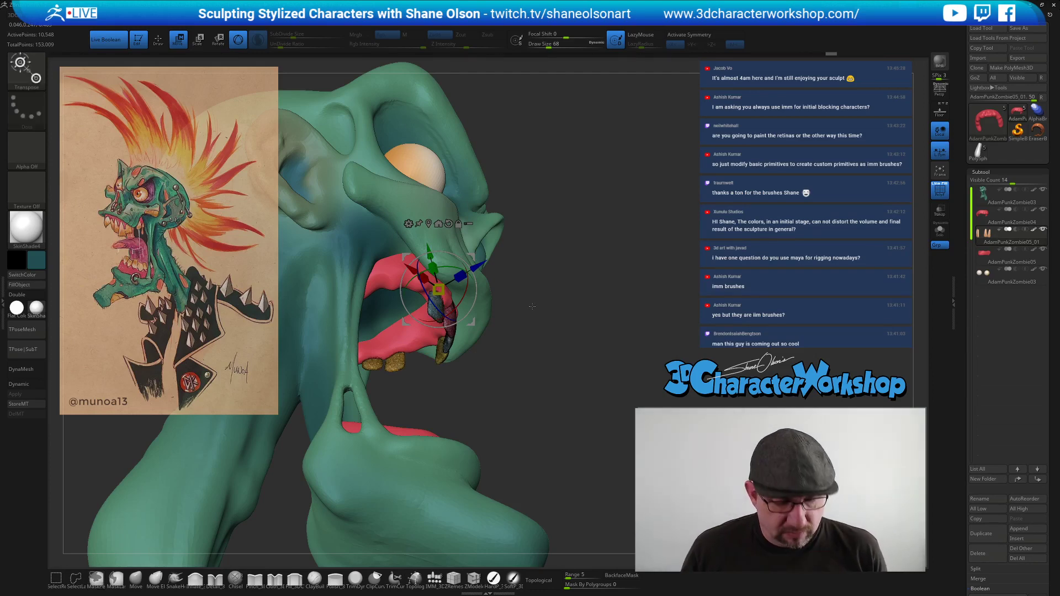
key("q")
key("w")
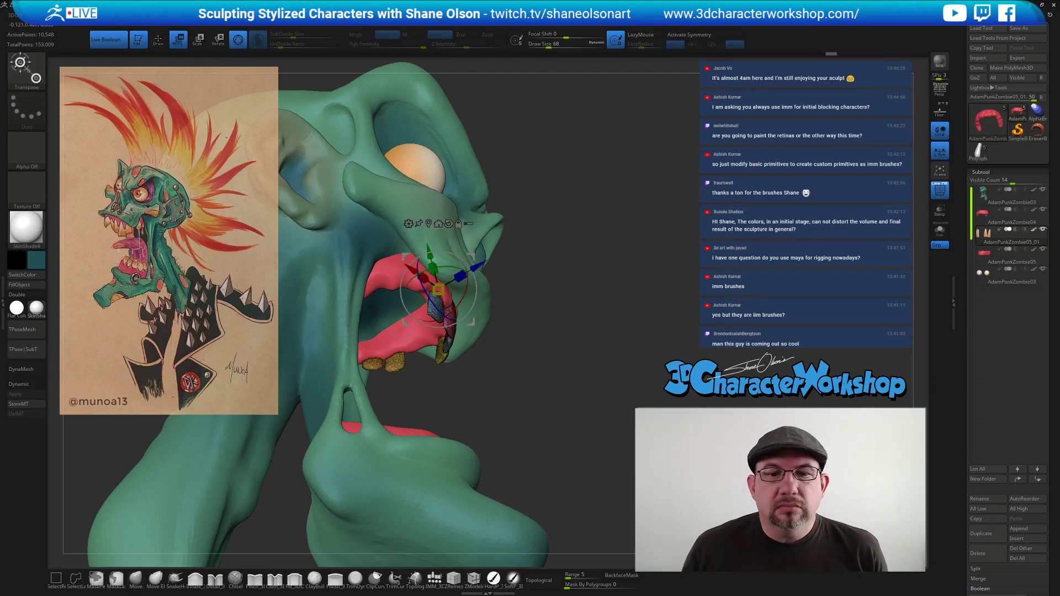
left_click_drag(463, 281, 430, 265, "ctrl")
left_click_drag(582, 282, 560, 171)
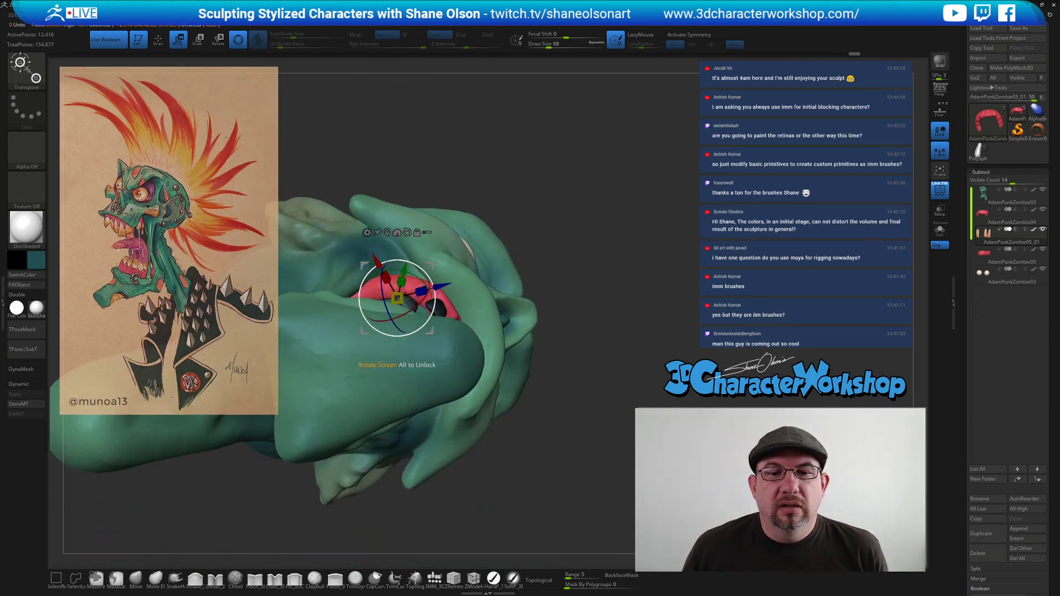
mouse_move(413, 276)
left_mouse_down()
mouse_move(382, 273)
mouse_move(416, 263)
left_mouse_up()
left_click_drag(601, 202, 545, 295)
left_click_drag(418, 330, 423, 332)
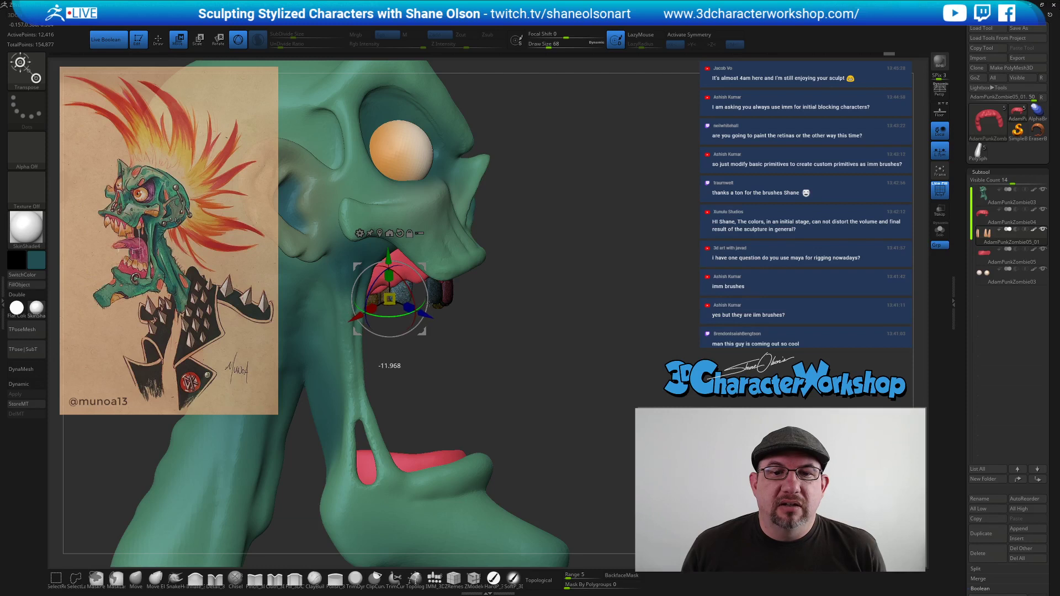
left_click_drag(422, 266, 427, 271)
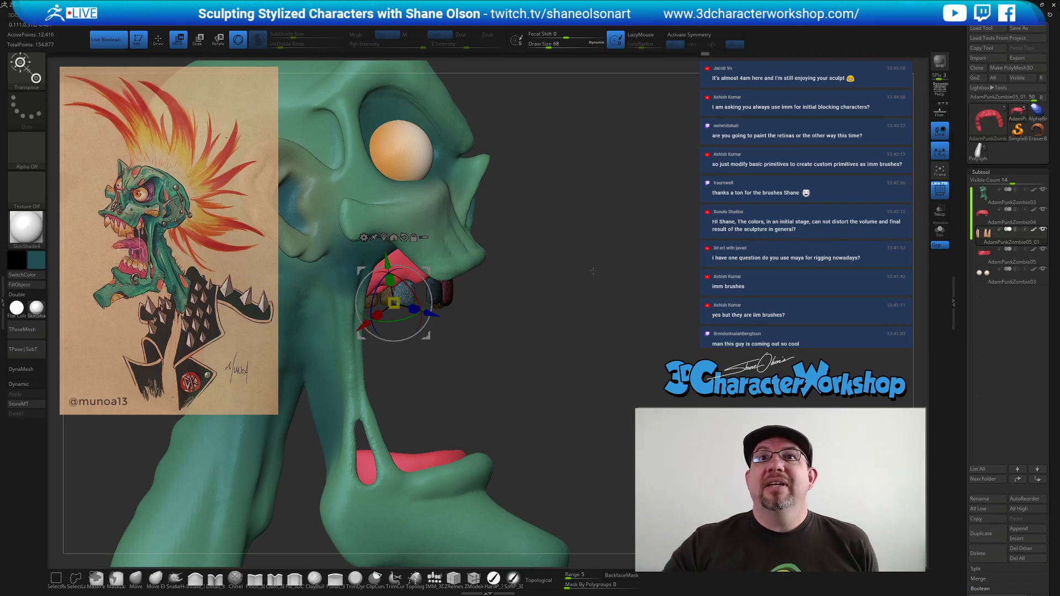
Duplicate a side tooth farther along the upper gum, and move and rotate the copy into place inside the mouth.
left_click_drag(519, 350, 456, 257)
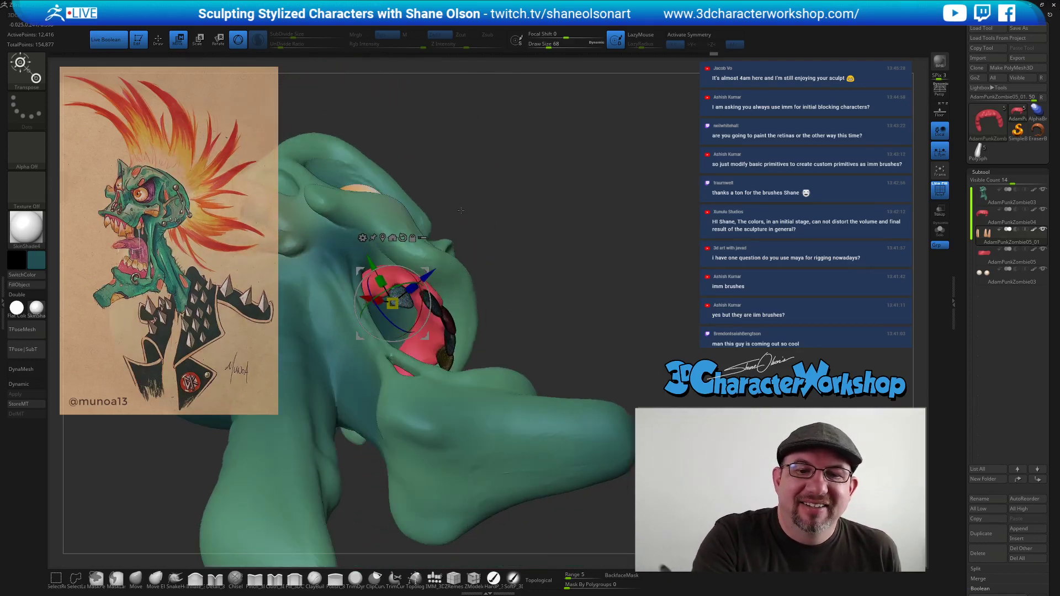
left_click_drag(462, 215, 460, 194)
left_click_drag(489, 226, 505, 359)
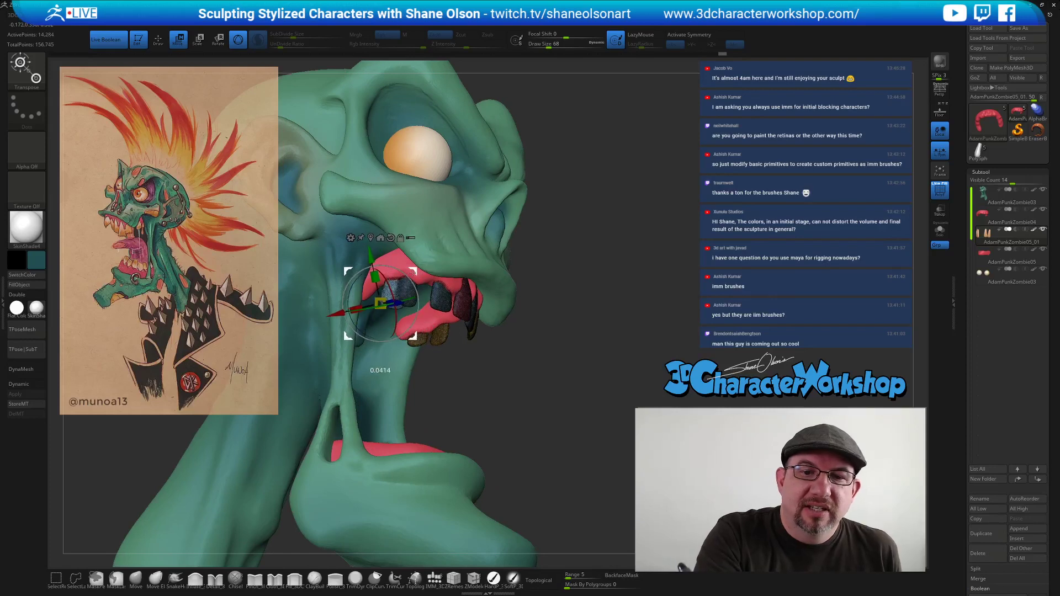
left_click_drag(398, 275, 397, 275)
left_click_drag(527, 387, 475, 305)
left_click_drag(500, 361, 453, 269)
left_click(370, 230)
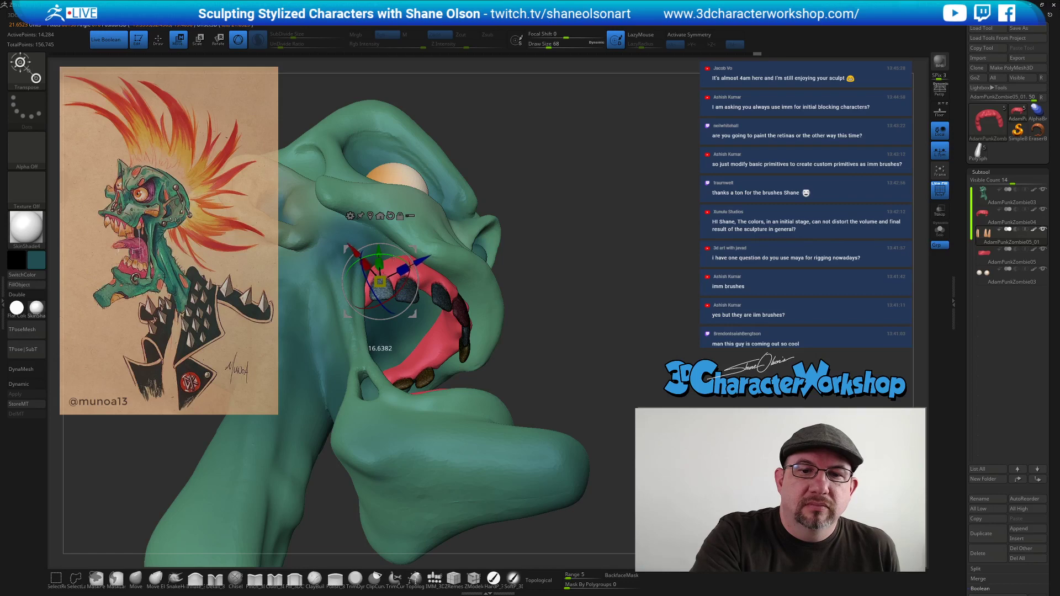
left_click_drag(501, 293, 450, 331)
Hide the polygon wireframe, clear the mask on the teeth, and select the upper gum subtool for sculpting.
key("shift+f")
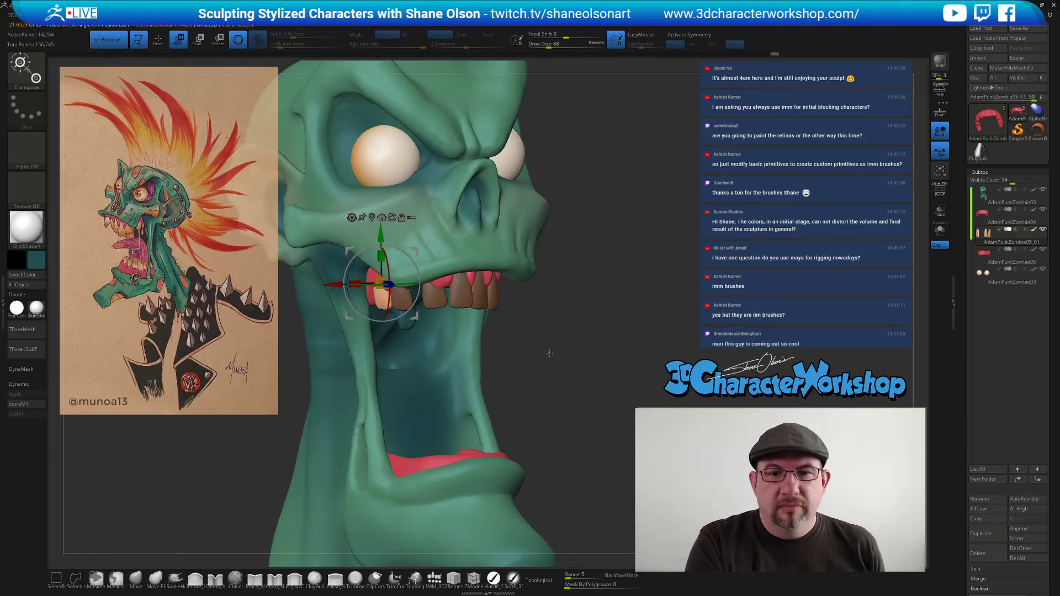
mouse_move(557, 360)
left_mouse_down("ctrl")
mouse_move(546, 317)
mouse_move(515, 322)
mouse_move(529, 349)
mouse_move(571, 309)
mouse_move(575, 281)
mouse_move(563, 348)
mouse_move(524, 343)
mouse_move(531, 373)
mouse_move(519, 381)
left_mouse_up("ctrl")
key("q")
left_click(400, 357, "alt")
left_click_drag(613, 363, 618, 354)
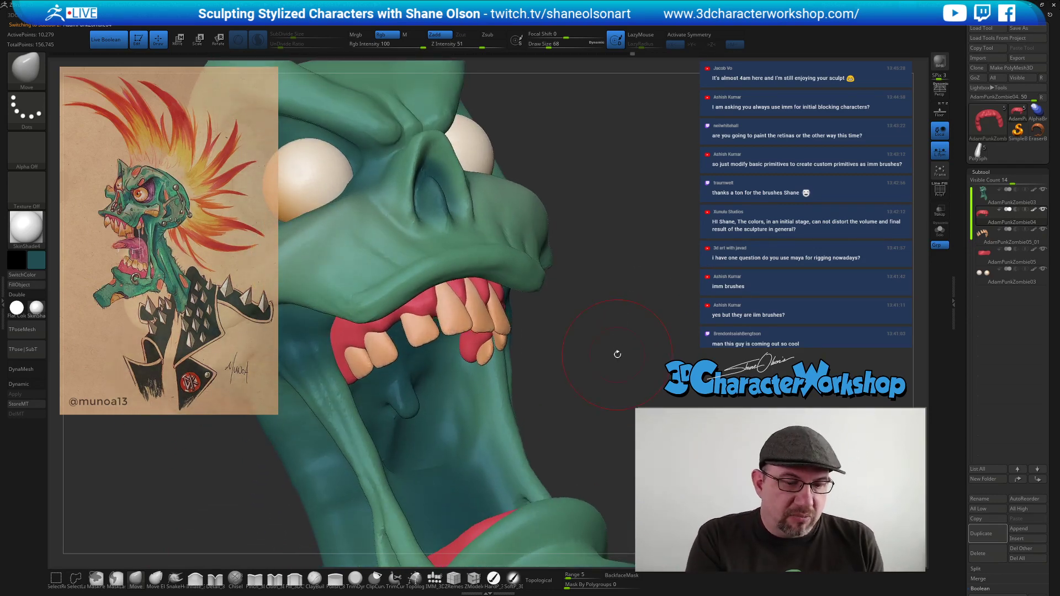
Hide the head and sculpt the upper gum around the side tooth's root with the Detail_3DCW brush at draw size 46.
left_click(215, 579)
key("s")
left_click_drag(237, 501, 233, 501)
mouse_move(396, 321)
left_mouse_down("alt")
mouse_move(441, 298)
mouse_move(433, 288)
left_mouse_up("alt")
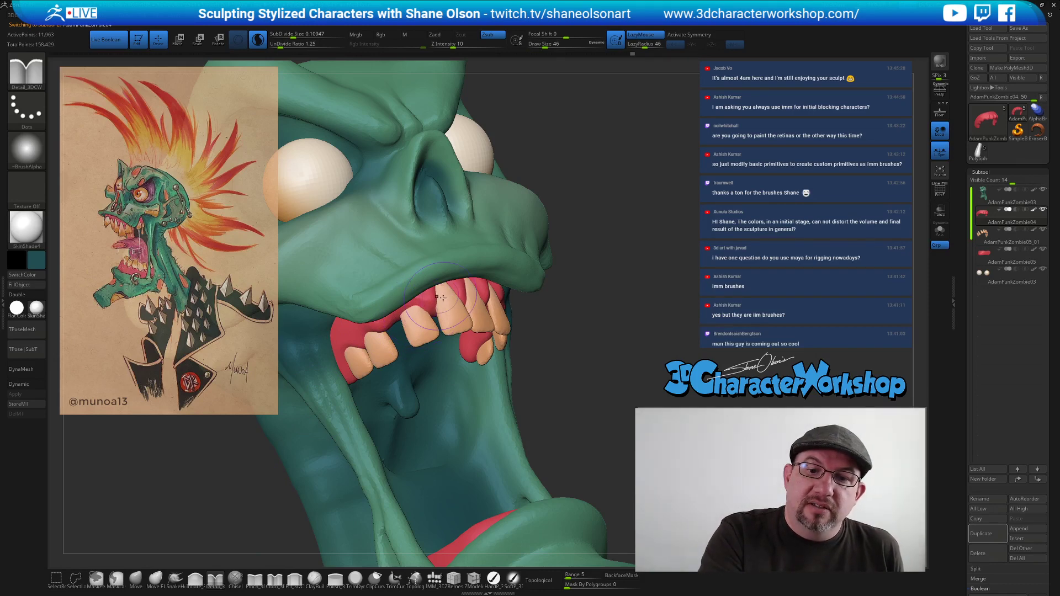
left_click(1043, 189)
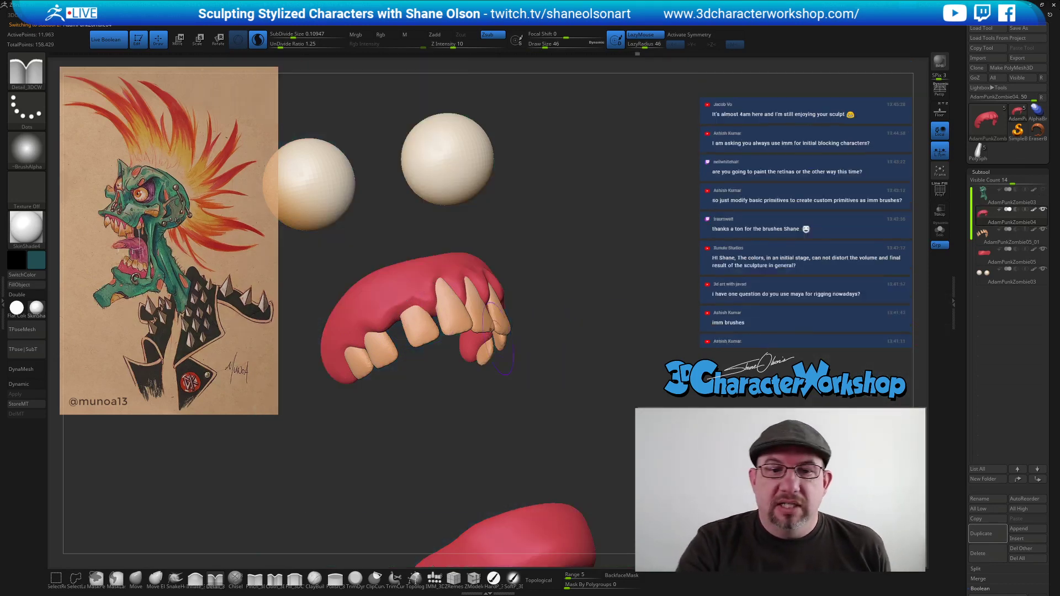
mouse_move(428, 313)
left_mouse_down()
mouse_move(407, 296)
mouse_move(403, 311)
mouse_move(419, 306)
left_mouse_up()
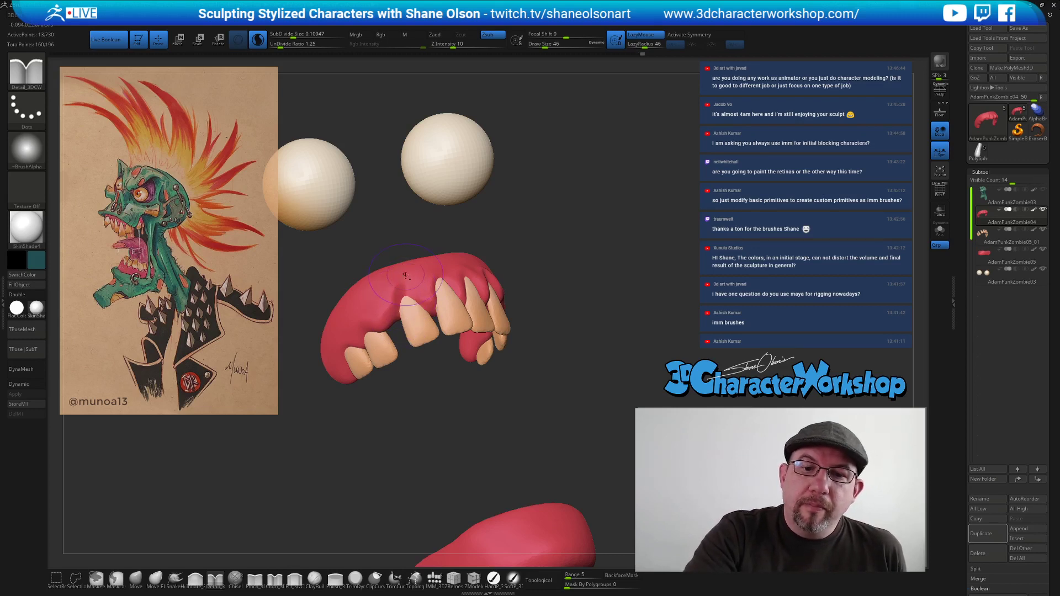
left_click_drag(430, 292, 408, 315)
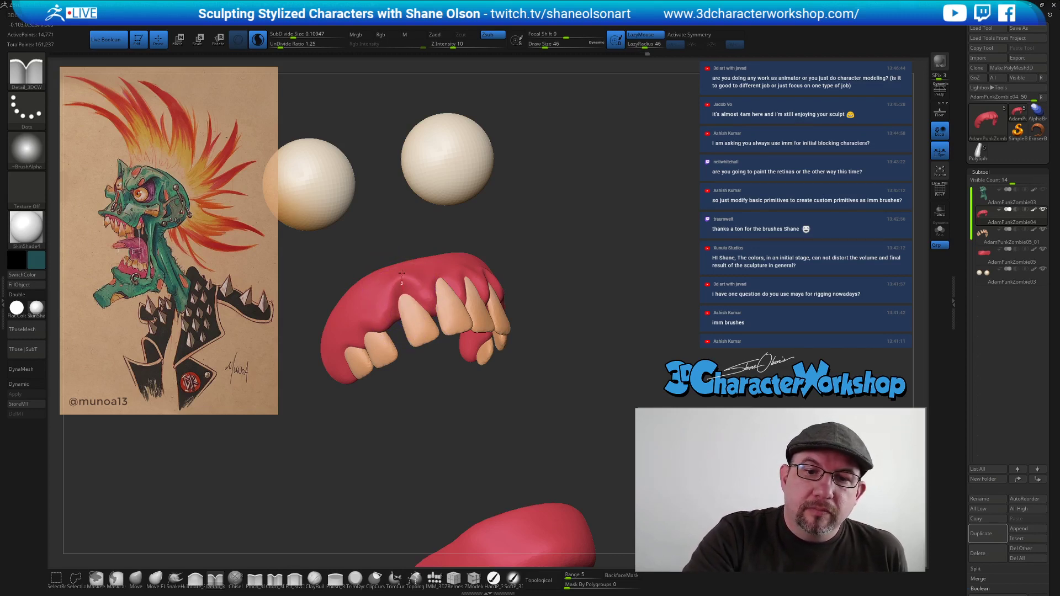
Reshape the upper gum between the side teeth with the Move brush, down to draw size 27, and remesh it.
right_click_drag(436, 319, 426, 284)
key("b")
key("m")
key("v")
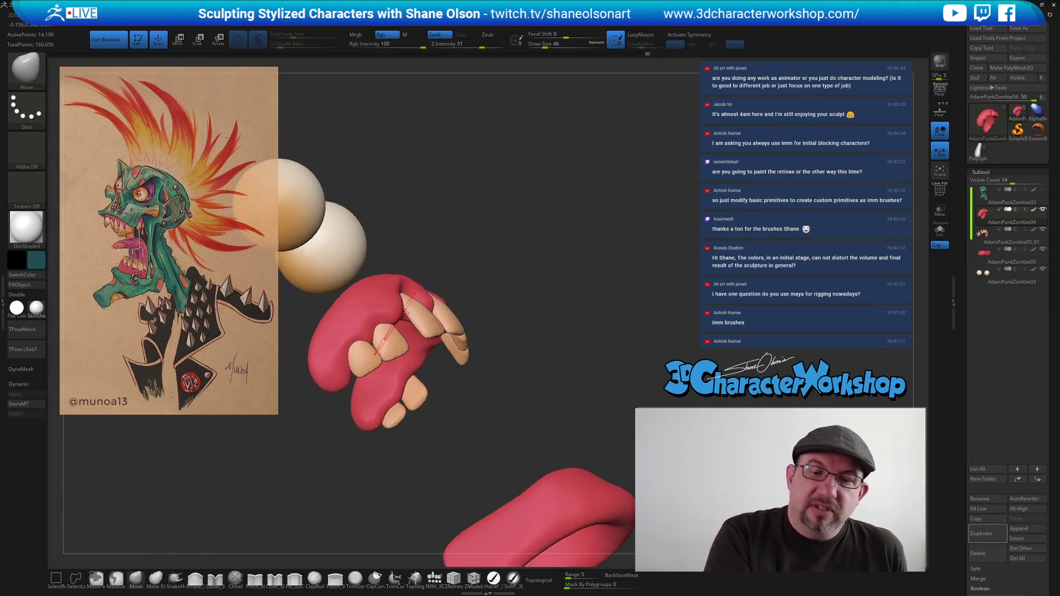
left_click_drag(406, 286, 405, 294)
mouse_move(496, 261)
left_mouse_down()
mouse_move(501, 293)
mouse_move(529, 280)
left_mouse_up()
key("s")
right_click_drag(427, 308, 430, 320)
key("shift")
mouse_move(551, 359)
right_mouse_down()
mouse_move(516, 375)
mouse_move(524, 366)
right_mouse_up()
right_click_drag(385, 318, 398, 316)
key("s")
left_click_drag(423, 319, 418, 320)
key("s")
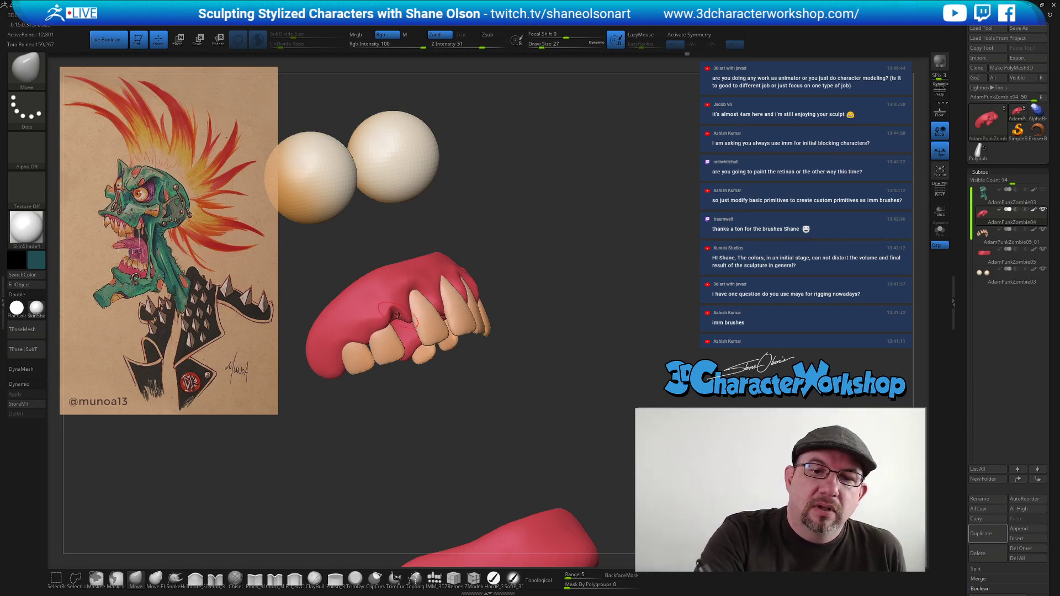
left_click_drag(475, 381, 497, 398, "ctrl")
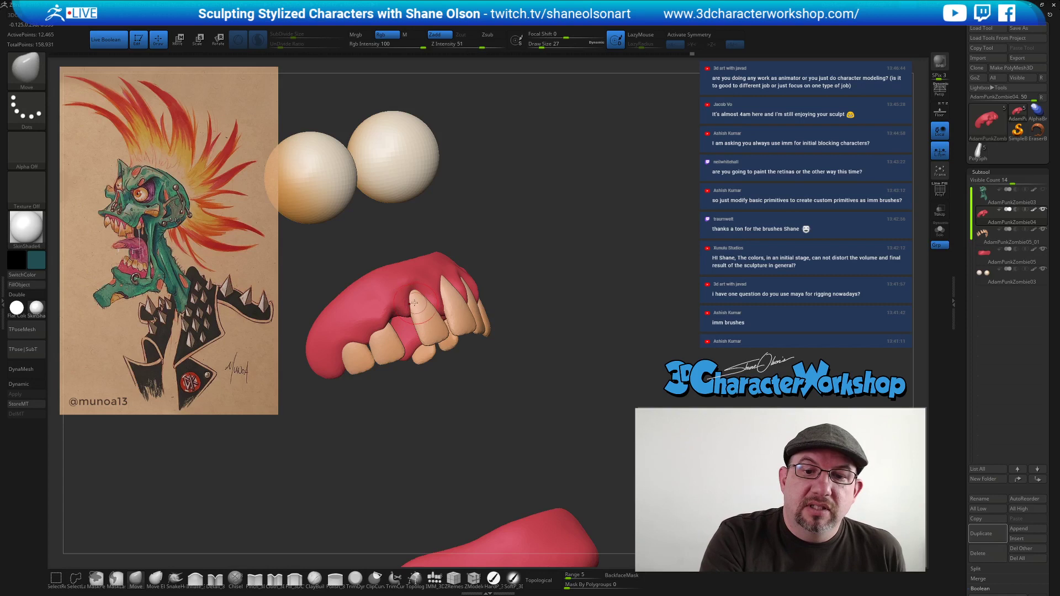
Fit the gum line around the rear side teeth with the Move brush at draw size 27 and remesh the gum.
left_click_drag(415, 374, 357, 350)
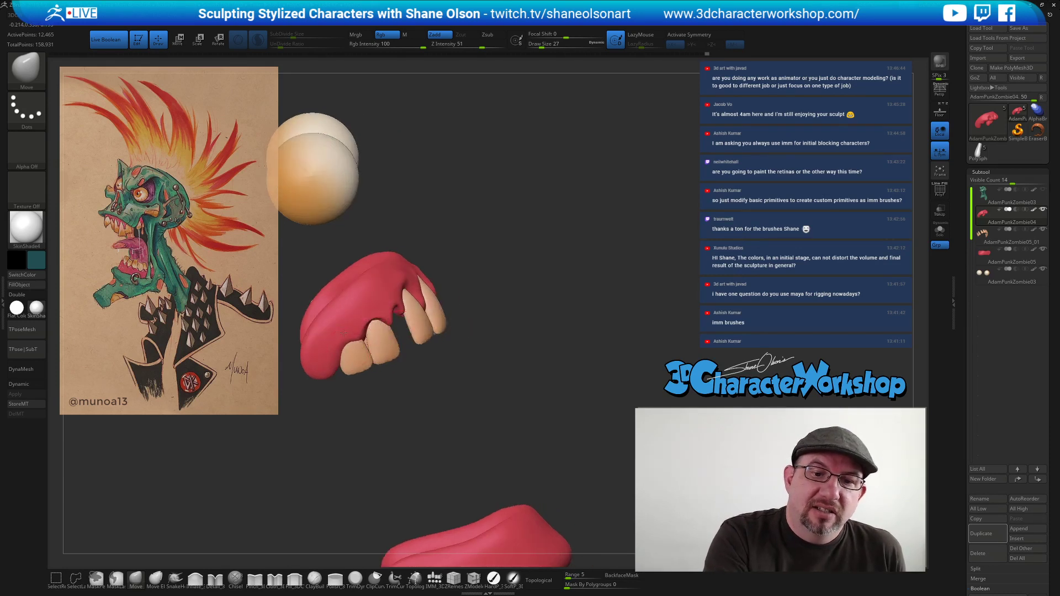
right_click_drag(357, 350, 354, 350)
left_click_drag(368, 327, 365, 324)
right_click_drag(377, 343, 361, 325)
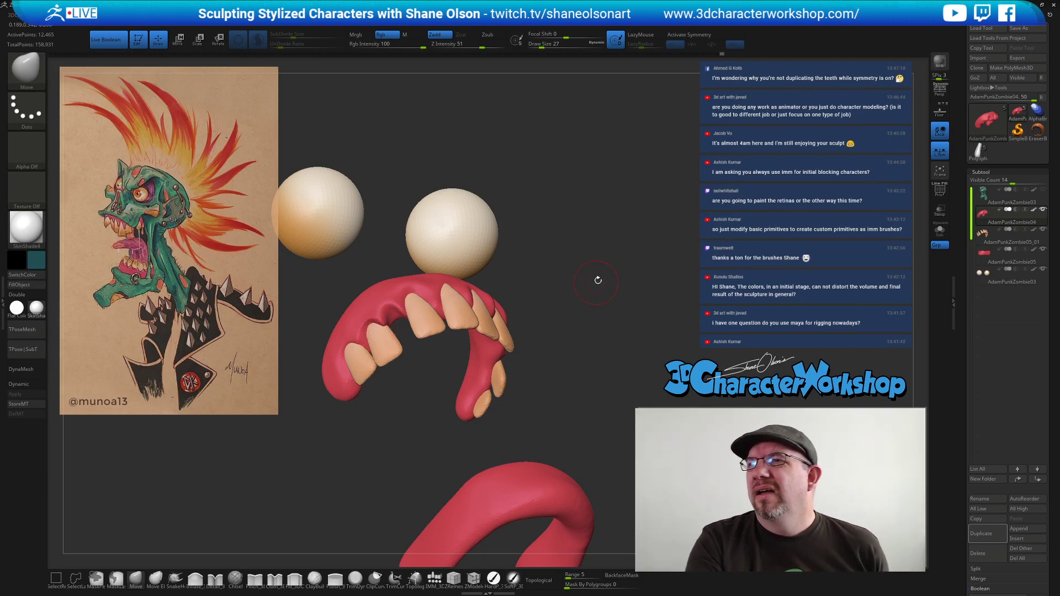
right_click_drag(596, 280, 592, 312)
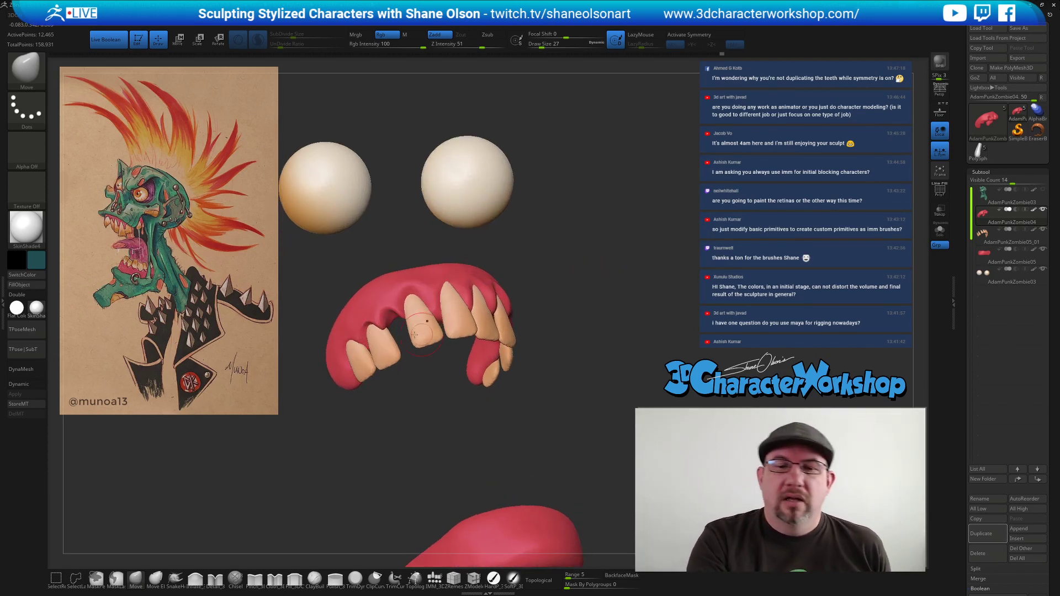
left_click_drag(430, 392, 450, 411, "ctrl")
Adjust the upper gum's edge around the roots of the front teeth with the Move brush at draw size 27.
right_click_drag(430, 376, 428, 404)
left_click_drag(428, 404, 427, 449)
left_click_drag(561, 324, 549, 332, "alt")
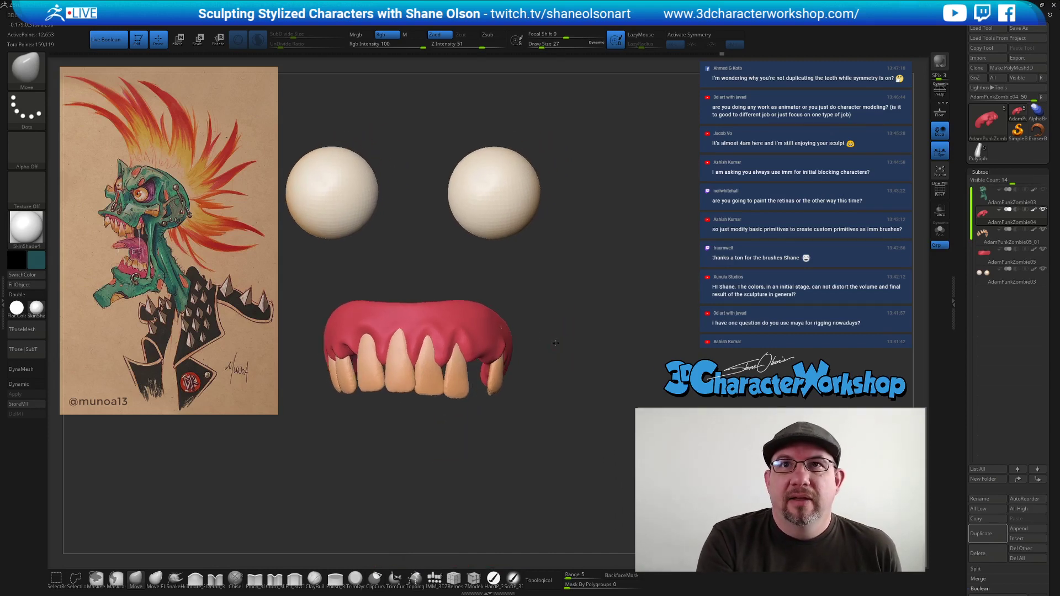
right_click_drag(557, 343, 552, 339)
right_click_drag(443, 353, 450, 382)
right_click_drag(433, 345, 422, 364)
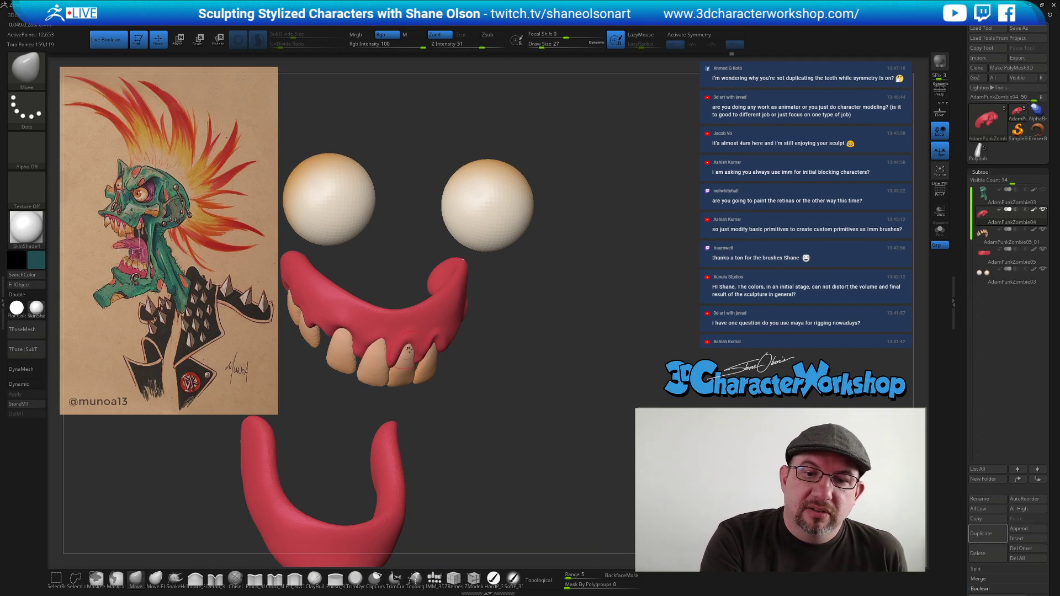
right_click_drag(398, 356, 476, 350)
left_click_drag(442, 342, 438, 332)
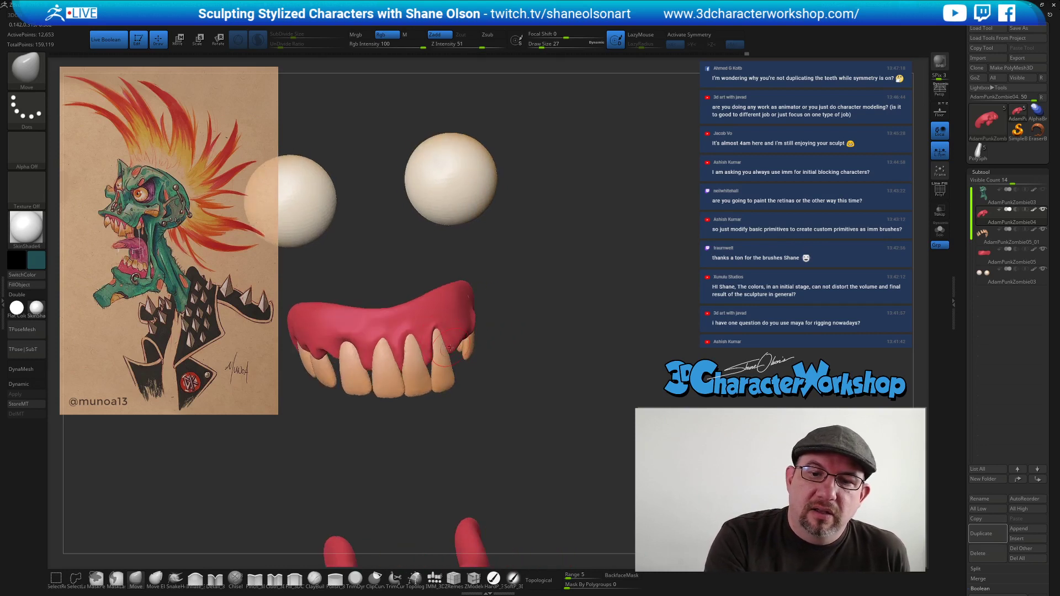
Shape the upper gum around the opposite side's teeth and the front corner with the Move brush, finishing at draw size 31.
right_click_drag(464, 363, 484, 315)
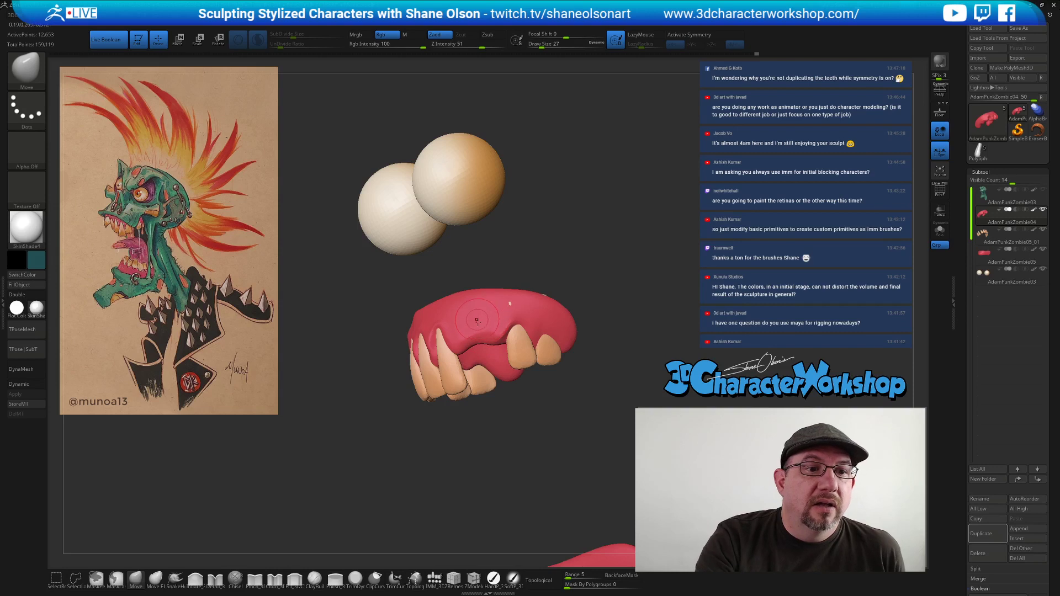
mouse_move(473, 345)
left_mouse_down()
mouse_move(487, 332)
mouse_move(498, 342)
left_mouse_up()
left_click_drag(514, 457, 561, 332)
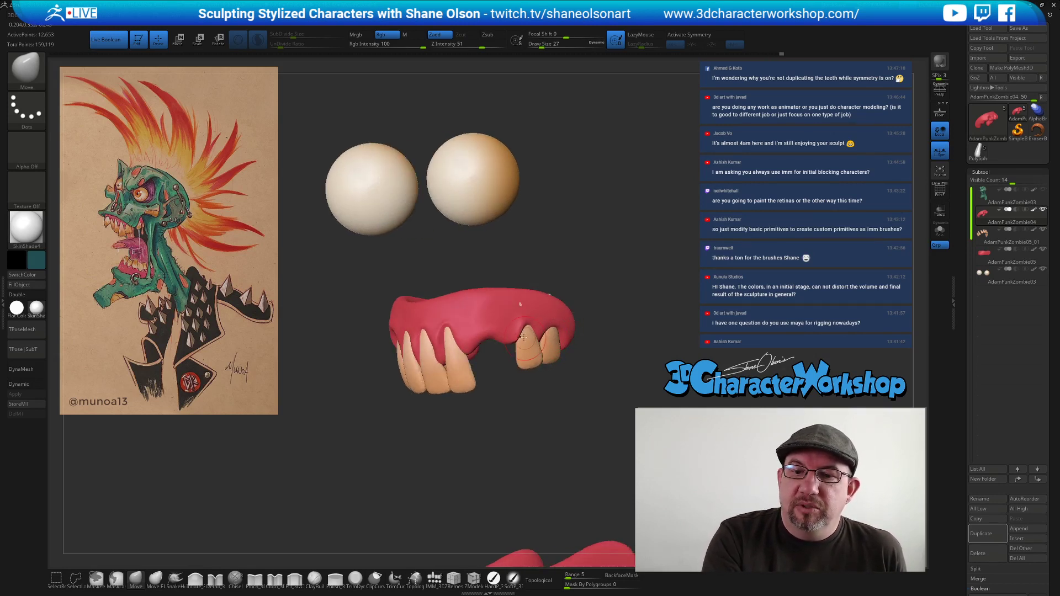
left_click_drag(537, 333, 526, 333)
mouse_move(497, 395)
left_mouse_down()
mouse_move(549, 387)
mouse_move(544, 407)
mouse_move(568, 421)
mouse_move(529, 385)
left_mouse_up()
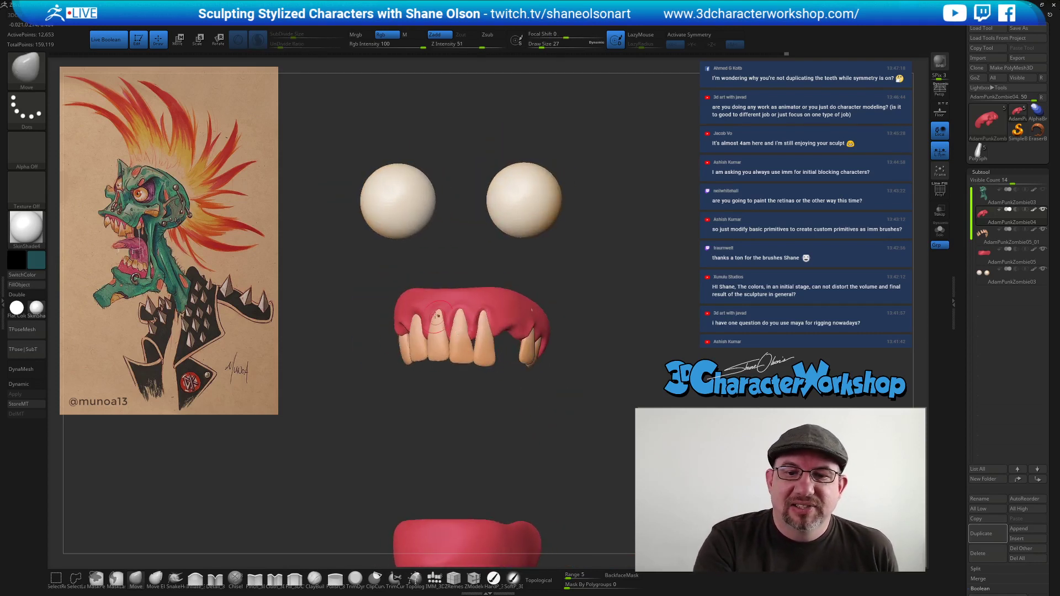
mouse_move(449, 398)
left_mouse_down()
mouse_move(433, 397)
mouse_move(428, 369)
left_mouse_up()
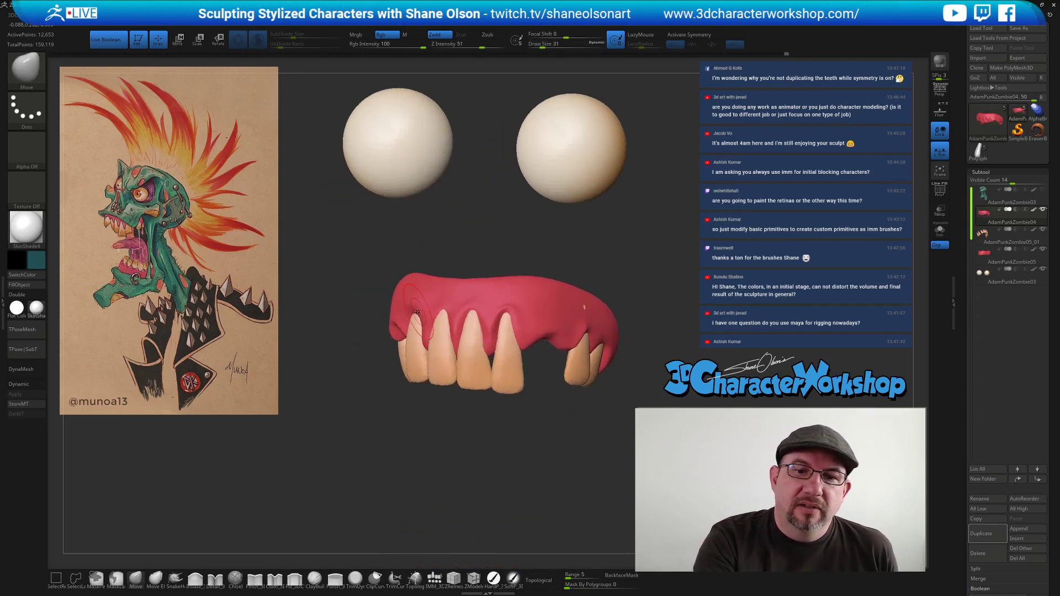
left_click_drag(420, 321, 434, 272)
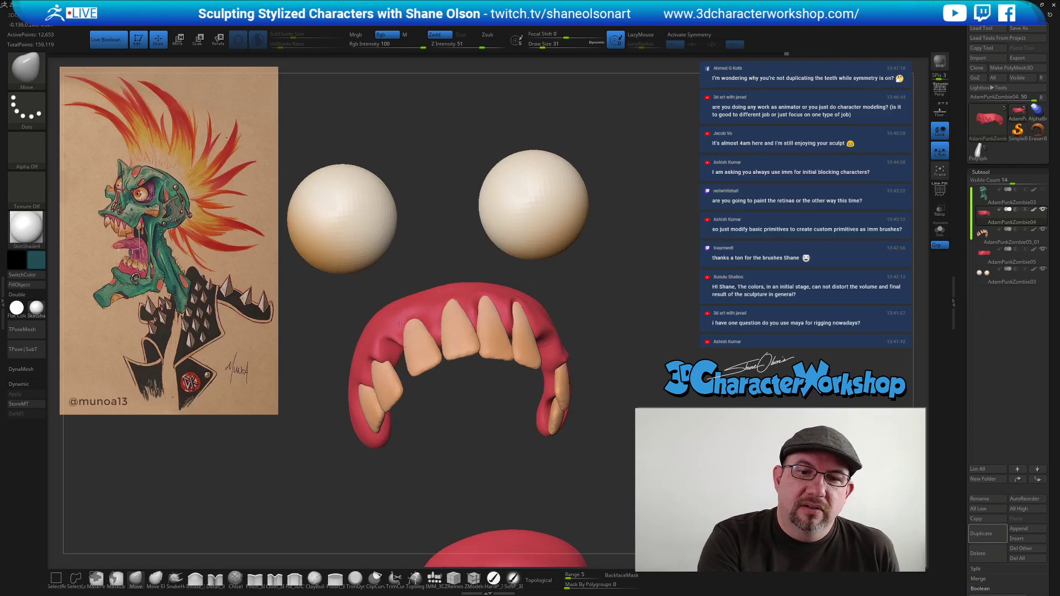
mouse_move(399, 324)
left_mouse_down()
mouse_move(375, 355)
mouse_move(405, 370)
mouse_move(409, 405)
mouse_move(454, 440)
mouse_move(452, 459)
left_mouse_up()
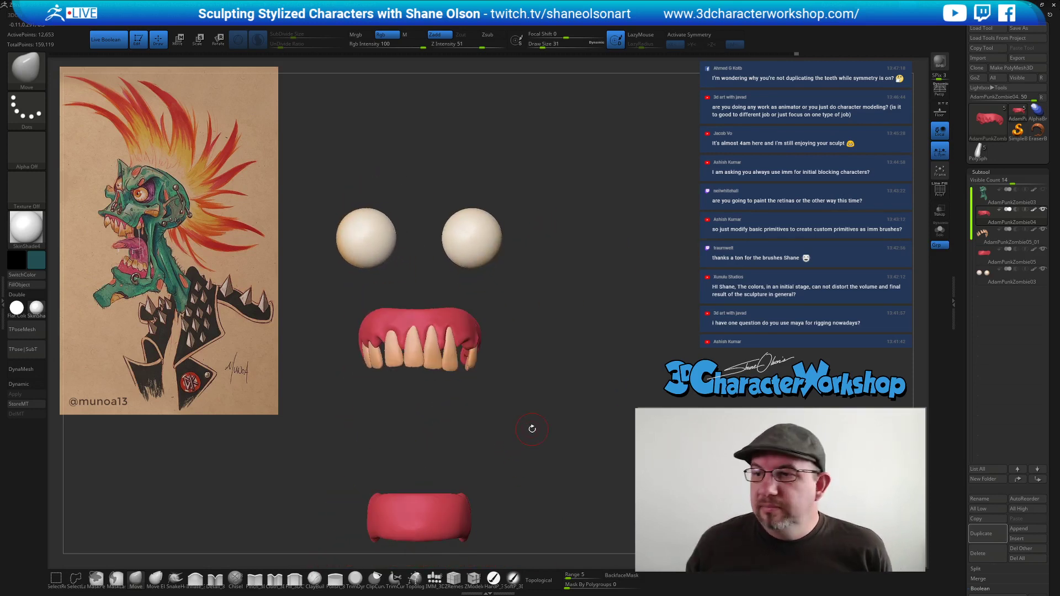
Select the upper teeth subtool and set up the SnakeHook brush at draw size 41 with topological masking enabled.
left_click(393, 359, "alt")
mouse_move(460, 385)
left_mouse_down()
mouse_move(500, 364)
mouse_move(450, 392)
mouse_move(410, 371)
left_mouse_up()
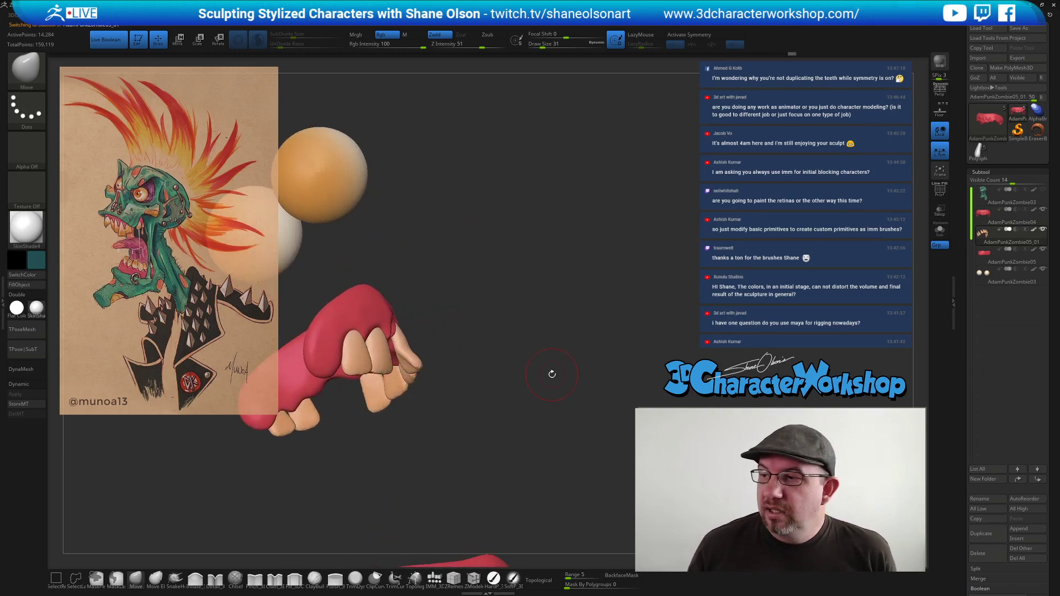
left_click(175, 578)
mouse_move(455, 362)
left_mouse_down()
mouse_move(466, 385)
mouse_move(413, 400)
mouse_move(425, 412)
mouse_move(430, 381)
left_mouse_up()
key("s")
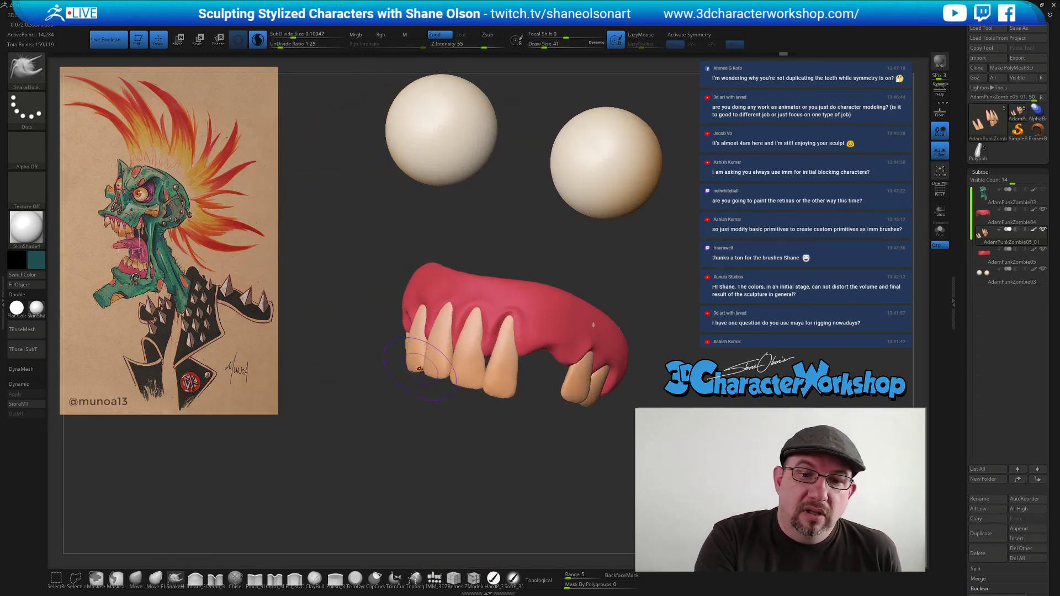
left_click(542, 580)
Pull the side tooth beside the front teeth into an irregular, chipped shape with the SnakeHook brush, refining at draw size 31.
left_click_drag(464, 443, 442, 394)
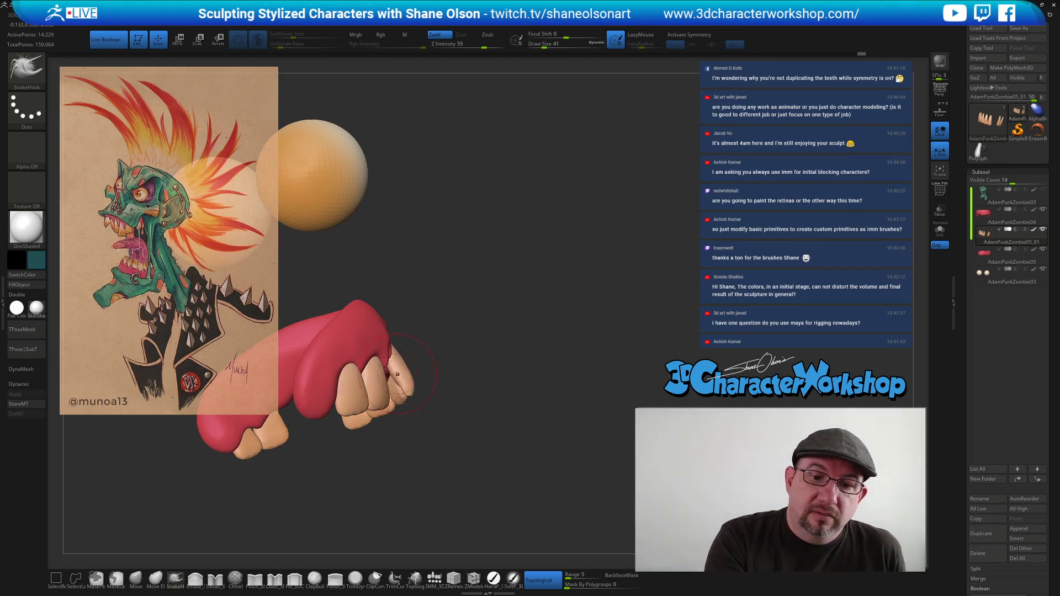
mouse_move(480, 440)
left_mouse_down()
mouse_move(471, 448)
mouse_move(473, 433)
mouse_move(511, 433)
mouse_move(483, 446)
mouse_move(479, 463)
mouse_move(492, 447)
left_mouse_up()
left_click(550, 460)
left_click_drag(562, 452, 513, 439)
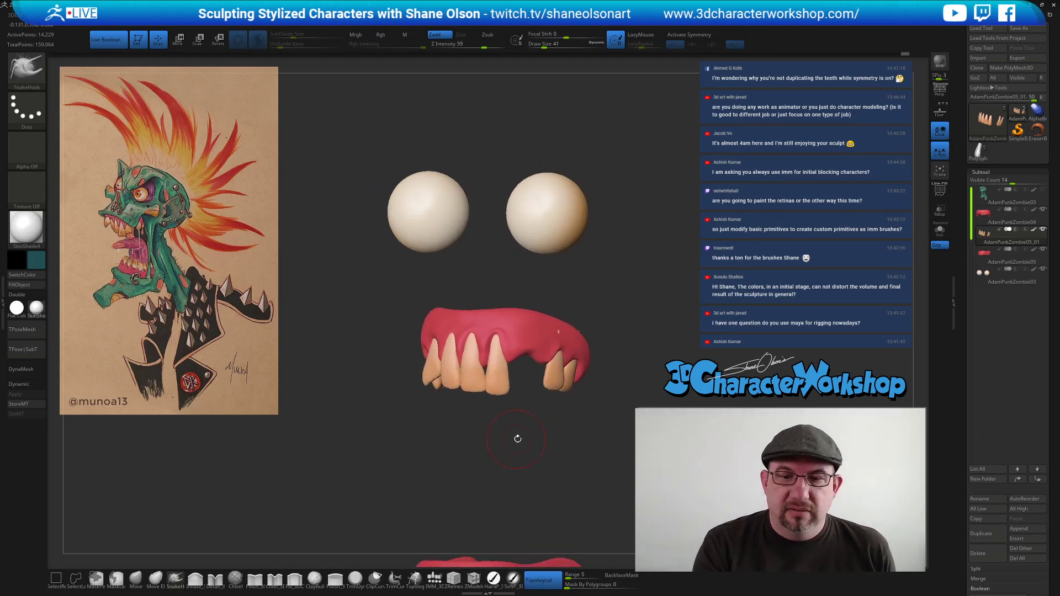
key("[")
left_click_drag(429, 373, 423, 375)
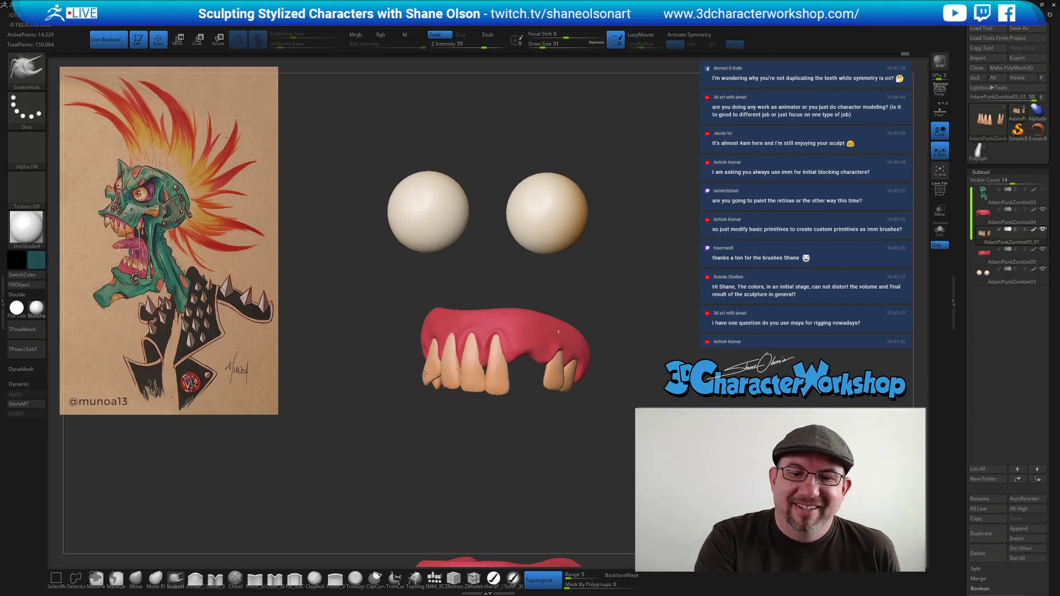
Pull the front teeth's lower edges into uneven, jagged shapes with the SnakeHook brush, using draw sizes 48 and 35.
key("bracketright")
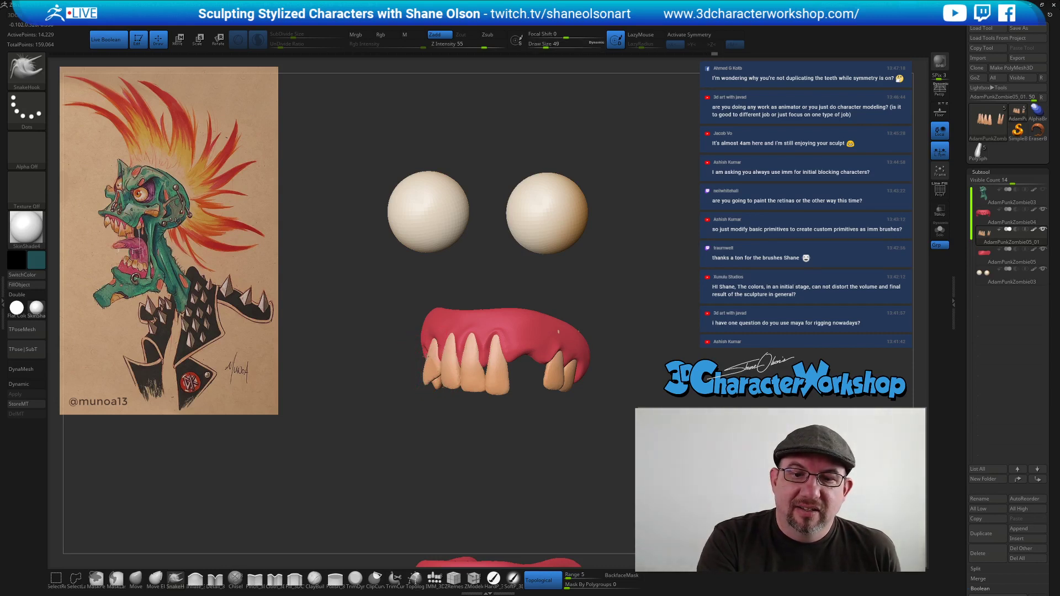
mouse_move(459, 442)
left_mouse_down()
mouse_move(452, 448)
mouse_move(485, 429)
left_mouse_up()
key("bracketleft")
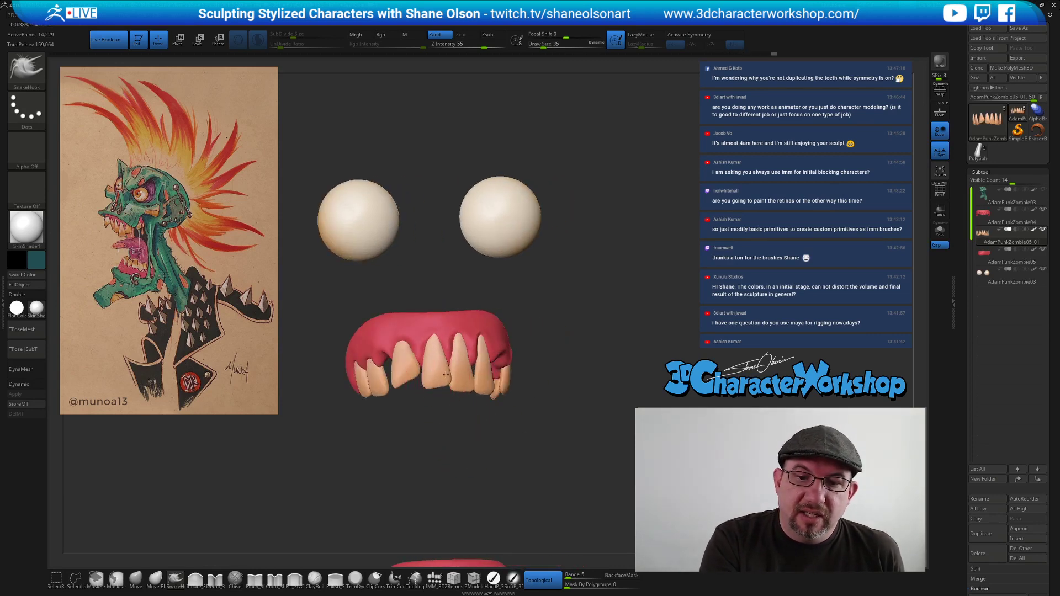
left_click_drag(501, 433, 456, 392)
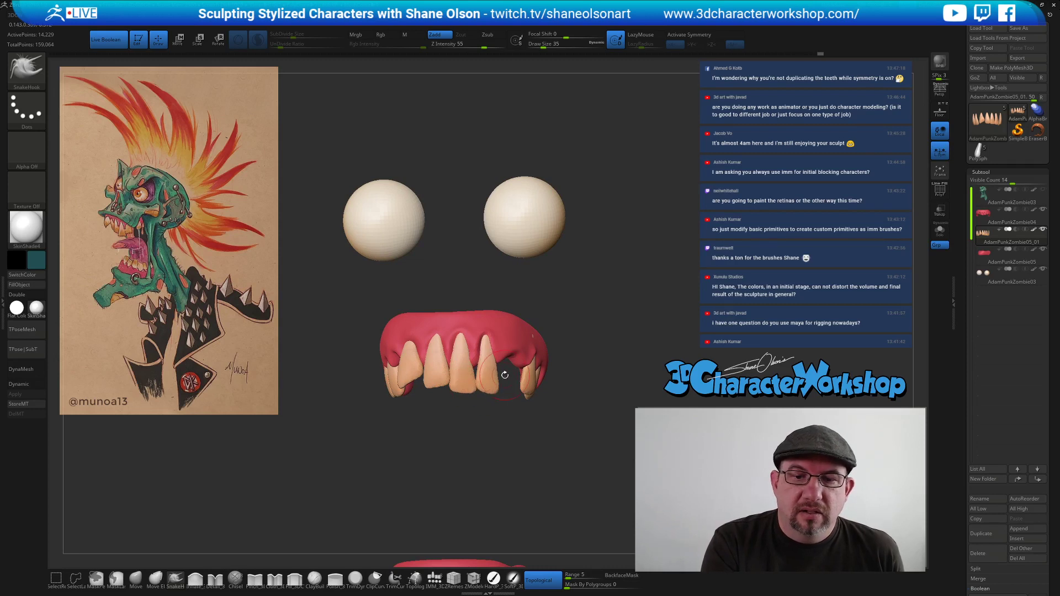
left_click_drag(524, 419, 530, 444)
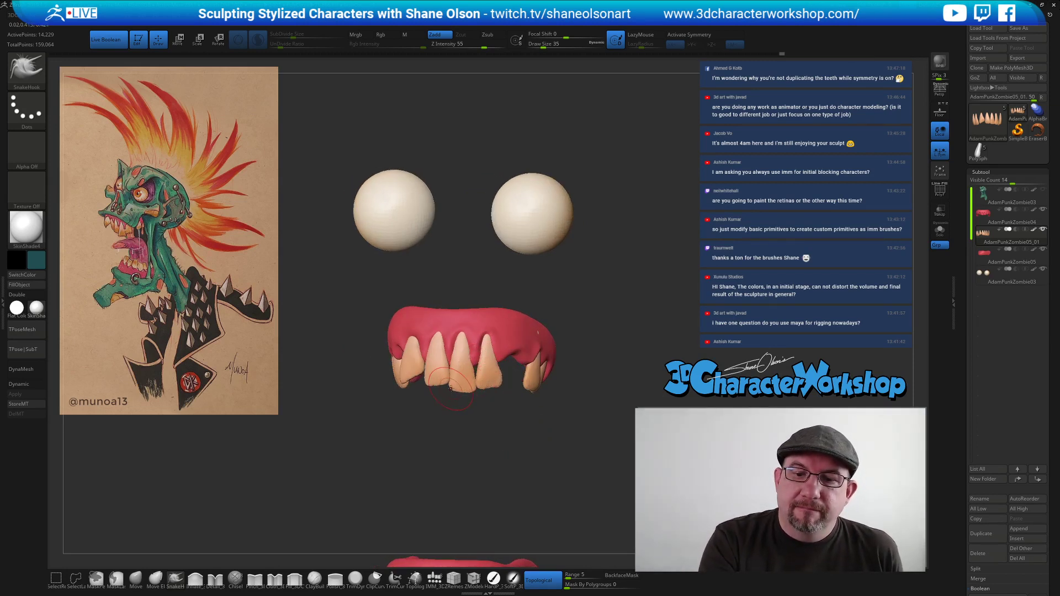
mouse_move(500, 438)
left_mouse_down()
mouse_move(482, 378)
mouse_move(491, 445)
mouse_move(578, 483)
left_mouse_up()
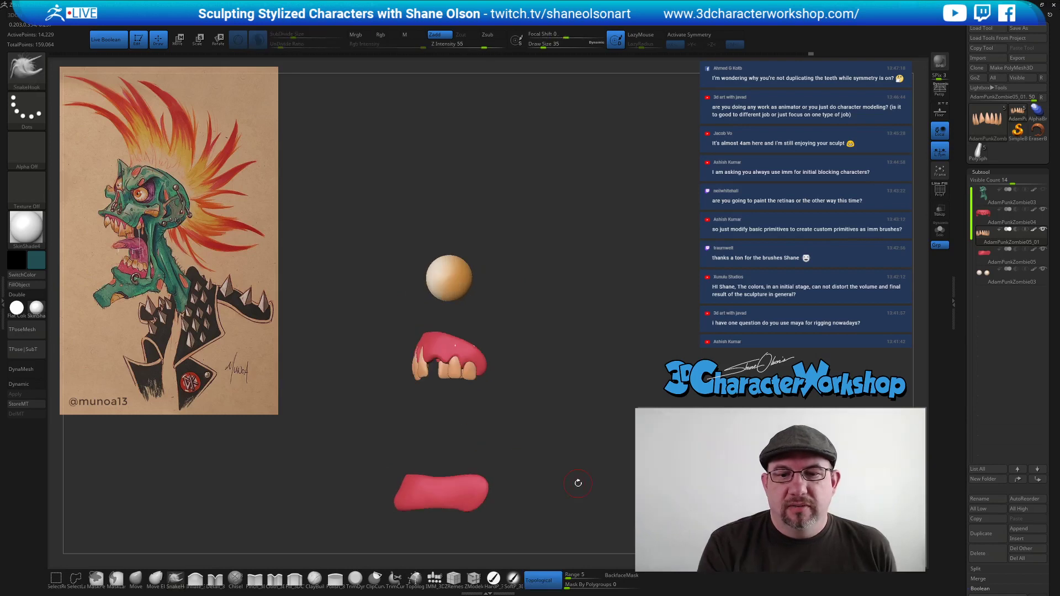
left_click_drag(620, 338, 611, 293)
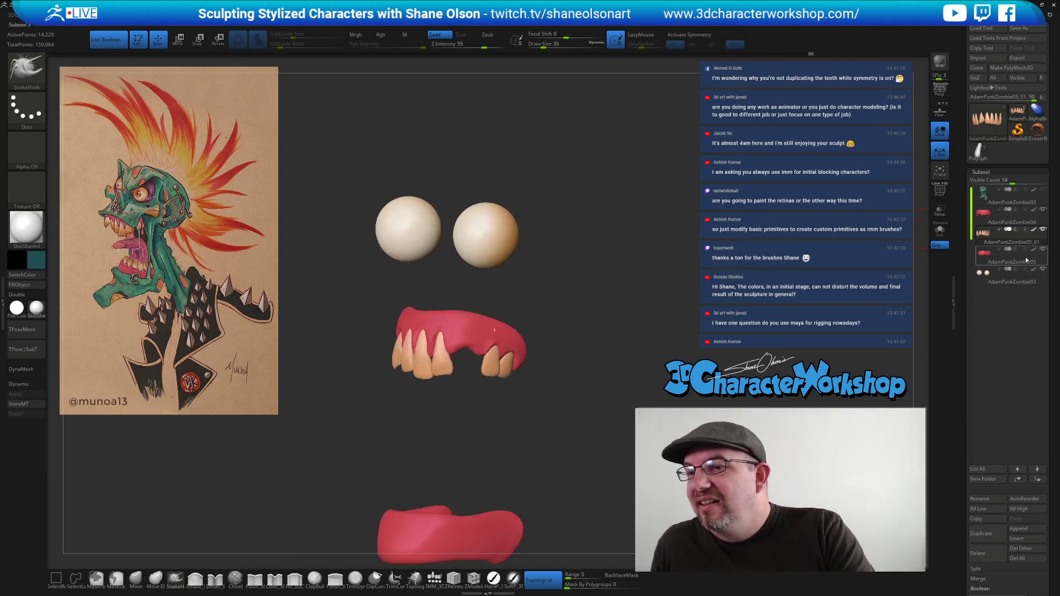
Inspect the reshaped upper teeth inside the visible head and isolated together with the upper gum.
left_click(1043, 189)
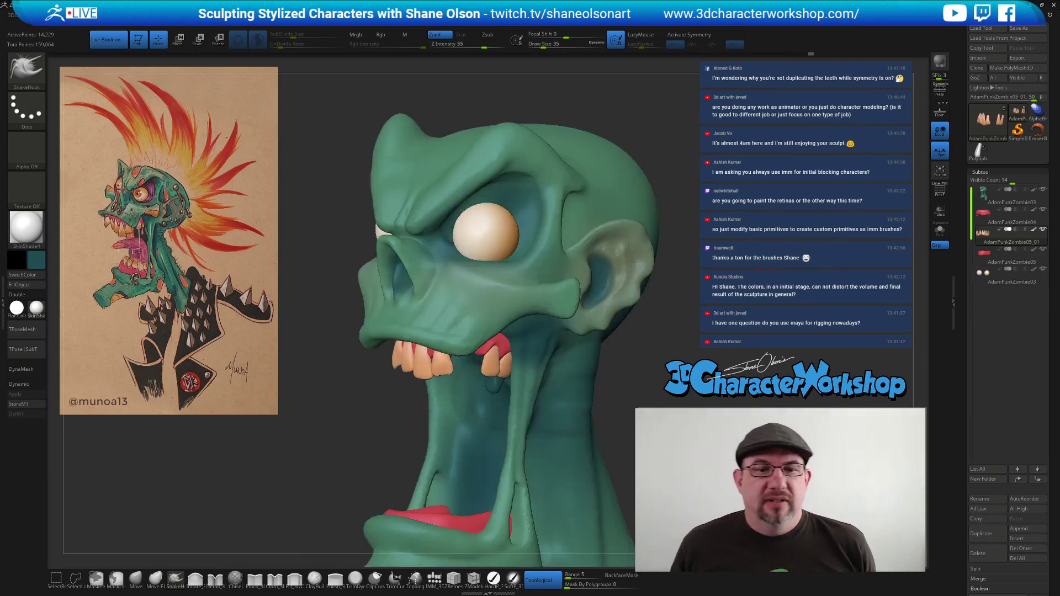
left_click_drag(420, 355, 373, 347)
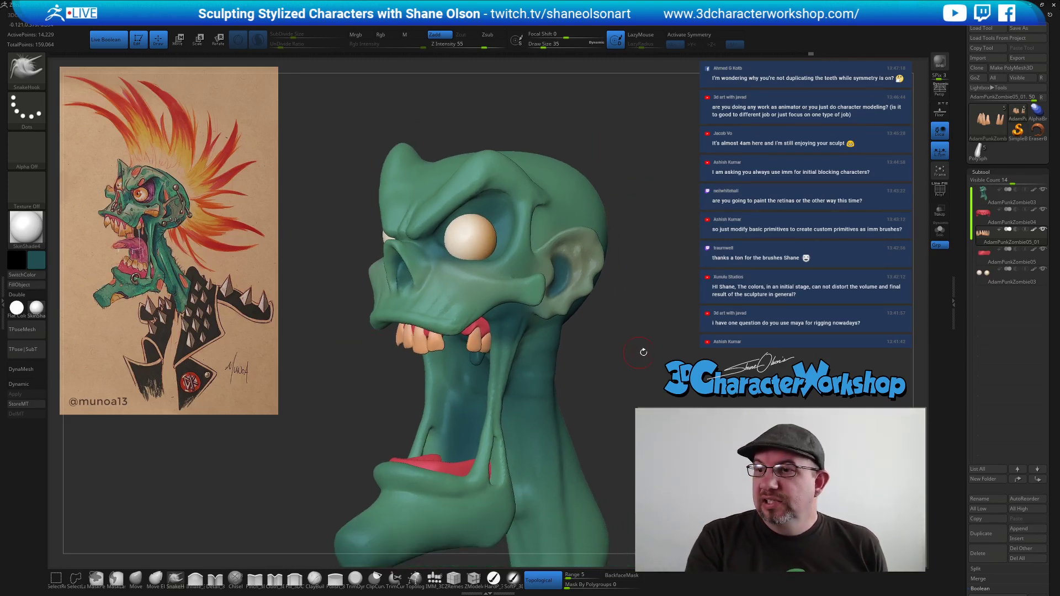
mouse_move(993, 262)
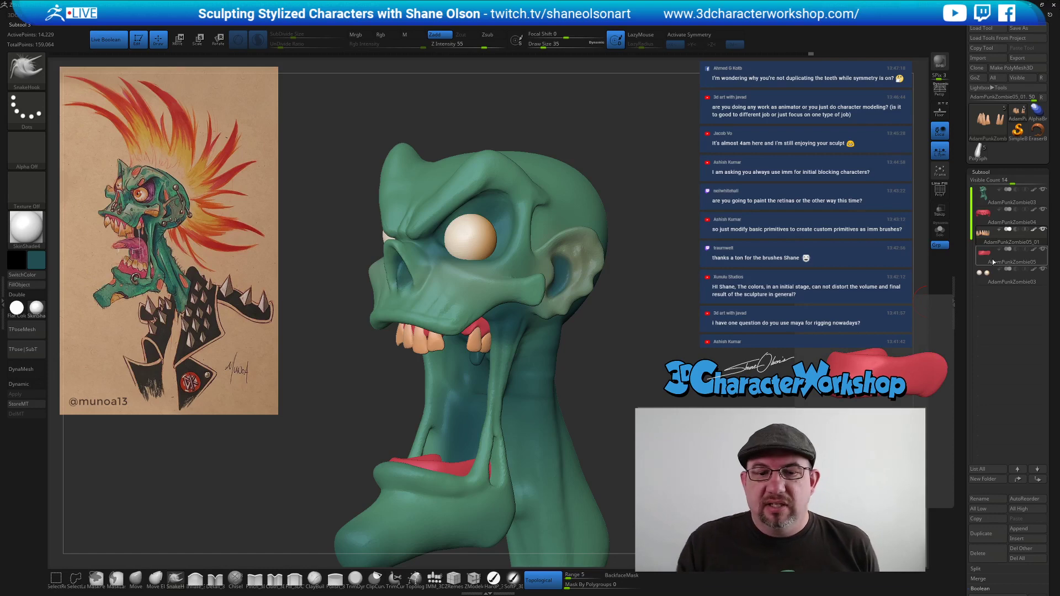
left_click(1043, 230, "shift")
left_click(1043, 230, "shift")
left_click(1043, 232, "shift")
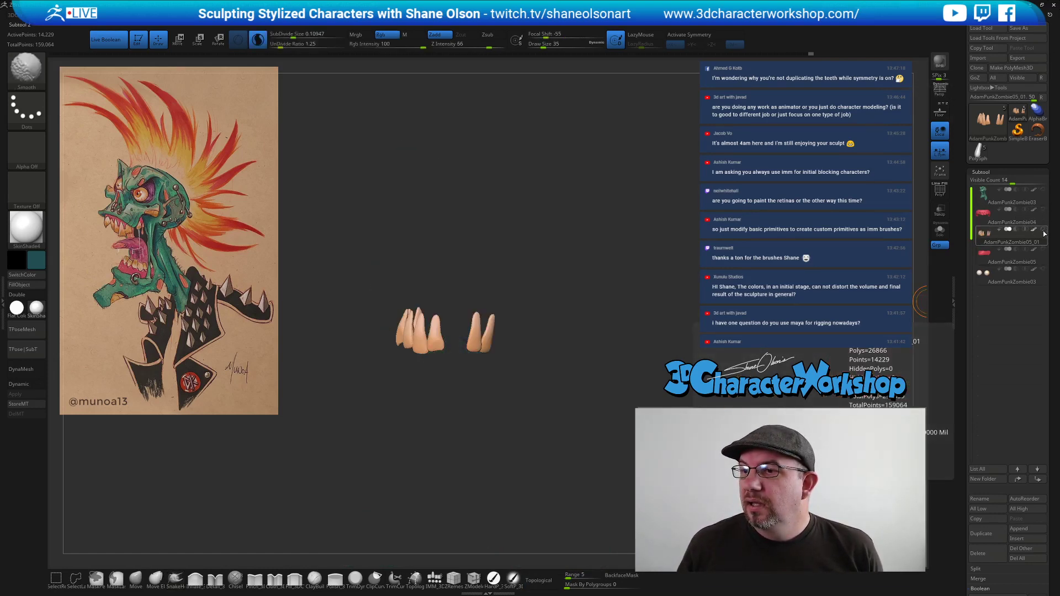
left_click(1043, 210)
left_click_drag(674, 226, 670, 261)
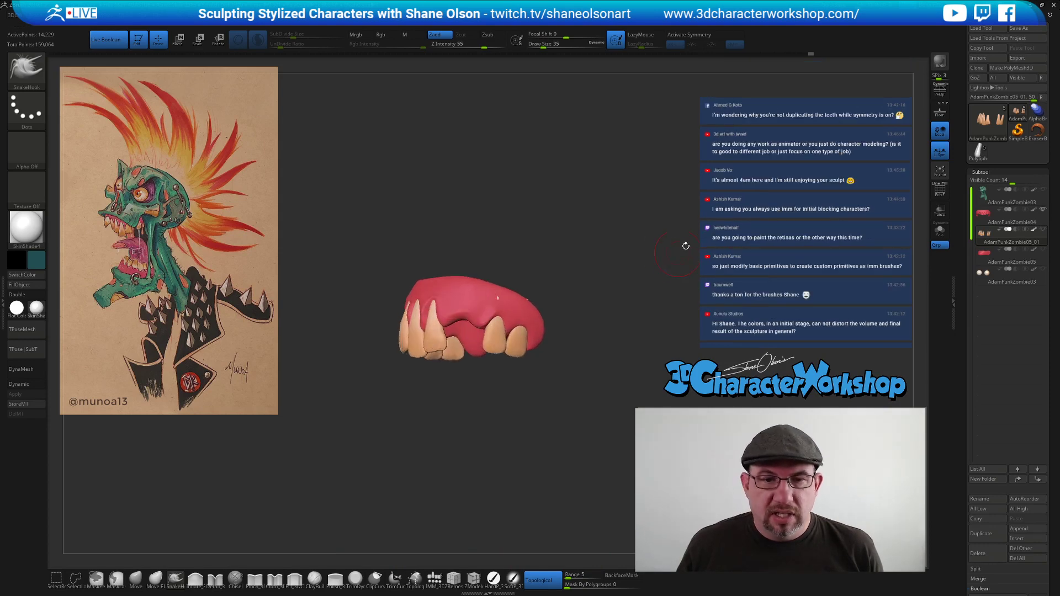
left_click_drag(665, 220, 661, 238)
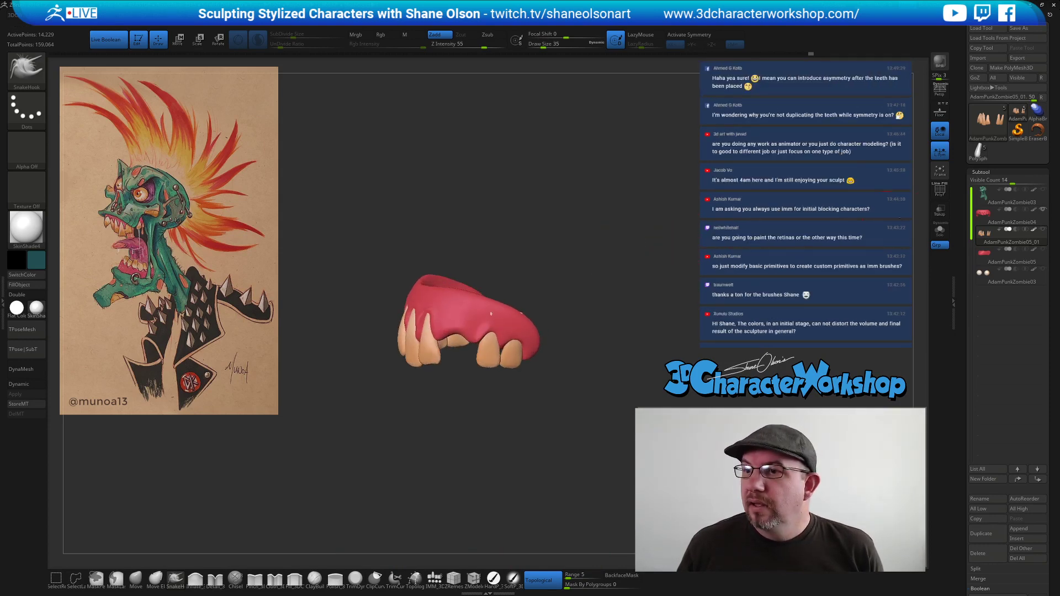
Select the upper gum subtool, show the head around it and activate the Move gizmo.
left_click(984, 196)
mouse_move(775, 277)
left_mouse_down("alt")
mouse_move(671, 242)
mouse_move(633, 255)
mouse_move(622, 218)
mouse_move(633, 196)
mouse_move(401, 149)
mouse_move(316, 487)
left_mouse_up("alt")
key("b")
key("s")
key("h")
left_click(1012, 218)
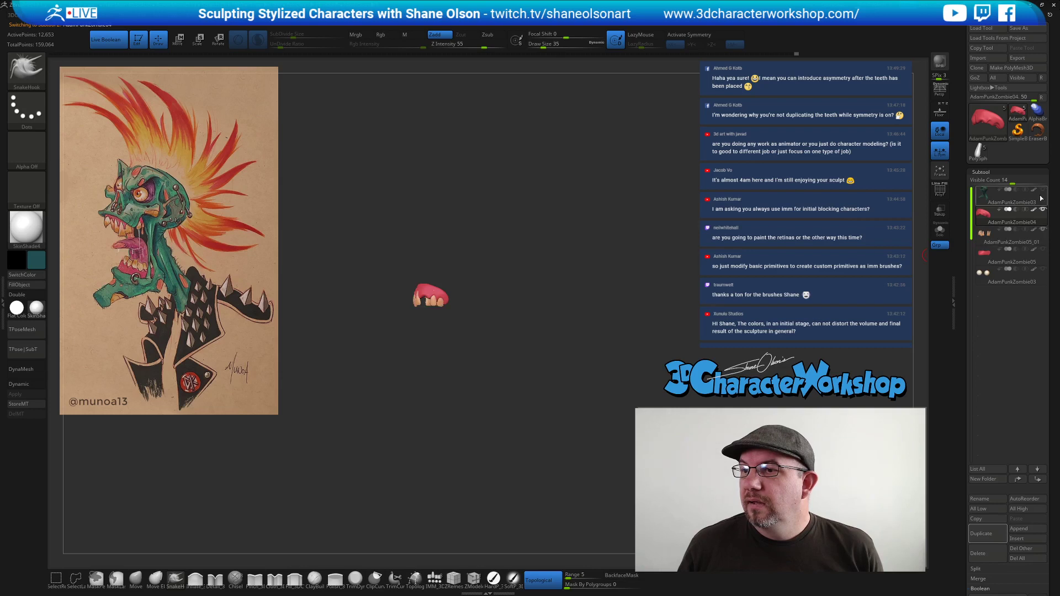
left_click_drag(590, 196, 629, 214, "alt")
key("w")
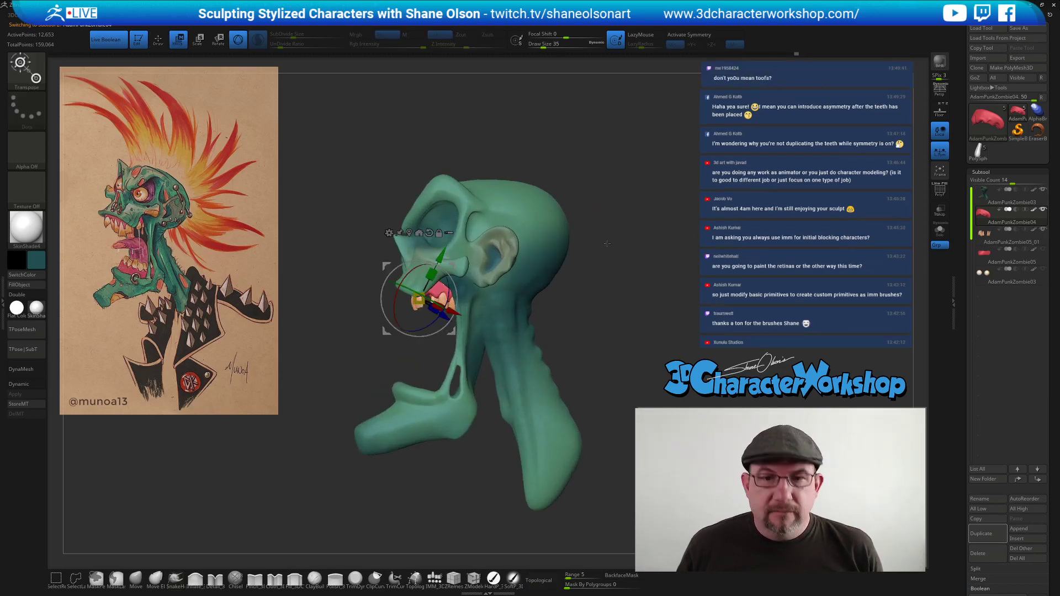
Realign the gizmo, enable Transpose All Selected Subtools, and tilt and reposition the upper gum and teeth together under the upper lip.
left_click(429, 233)
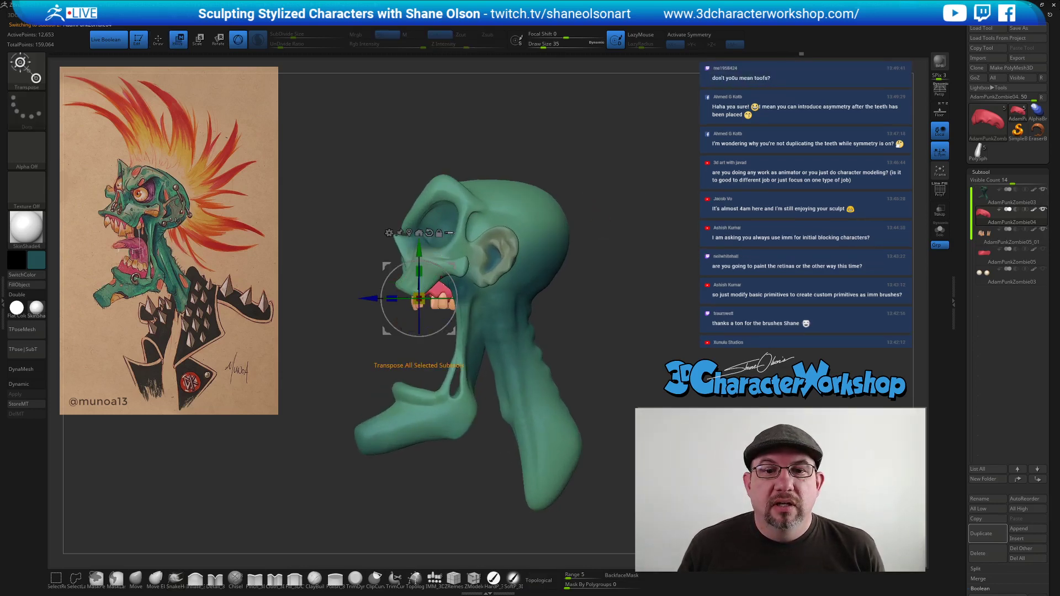
left_click_drag(456, 263, 449, 271)
left_click_drag(591, 284, 630, 284)
left_click_drag(676, 193, 609, 246)
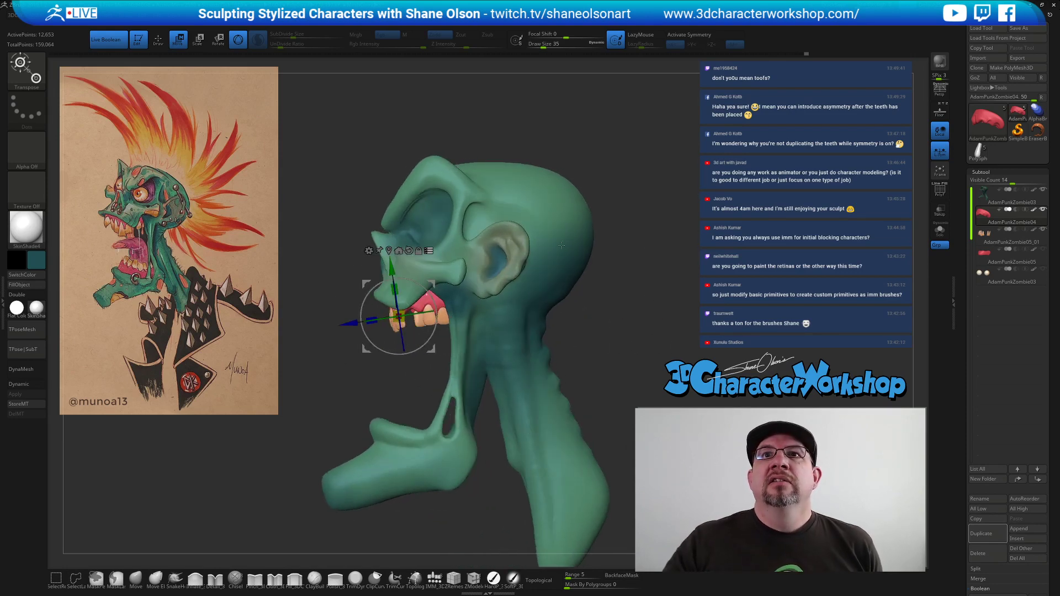
left_click_drag(612, 326, 596, 317, "alt")
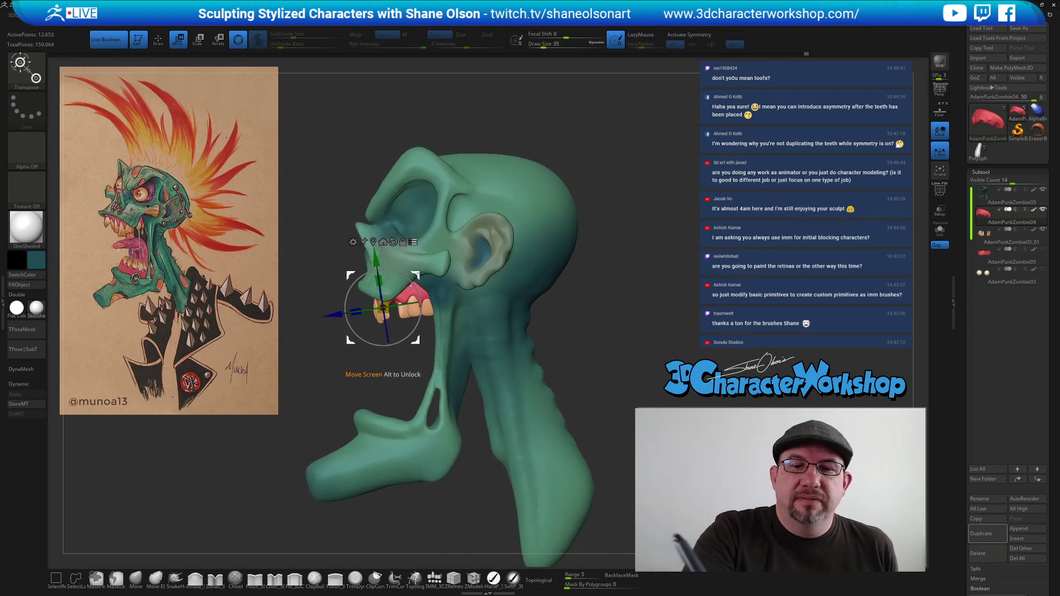
left_click_drag(413, 249, 403, 241, "alt")
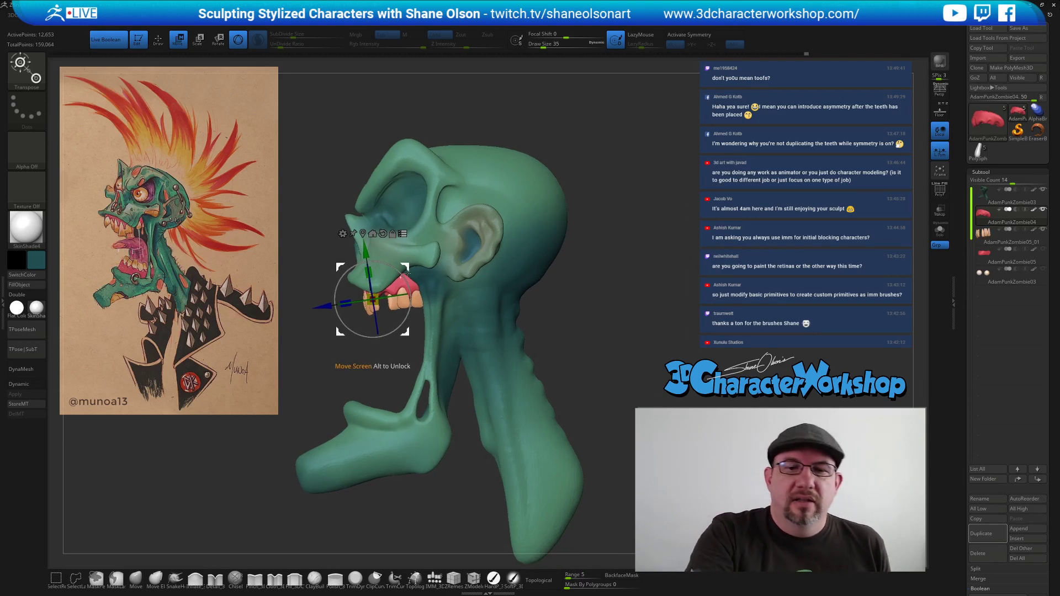
left_click_drag(402, 275, 404, 268)
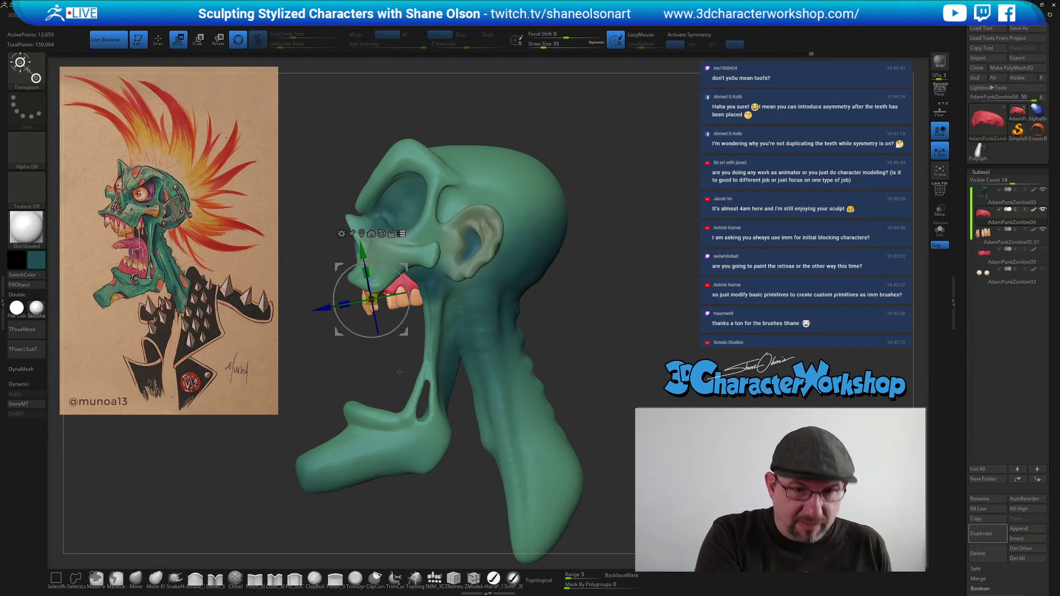
key("q")
Show the lower gum and the eyeballs together with the head, upper gum and teeth.
mouse_move(396, 372)
left_mouse_down()
mouse_move(465, 350)
mouse_move(437, 362)
left_mouse_up()
mouse_move(446, 338)
right_mouse_down()
mouse_move(438, 330)
mouse_move(460, 322)
right_mouse_up()
mouse_move(459, 321)
left_mouse_down()
mouse_move(433, 354)
mouse_move(454, 342)
mouse_move(493, 357)
mouse_move(504, 373)
mouse_move(482, 386)
mouse_move(529, 407)
left_mouse_up()
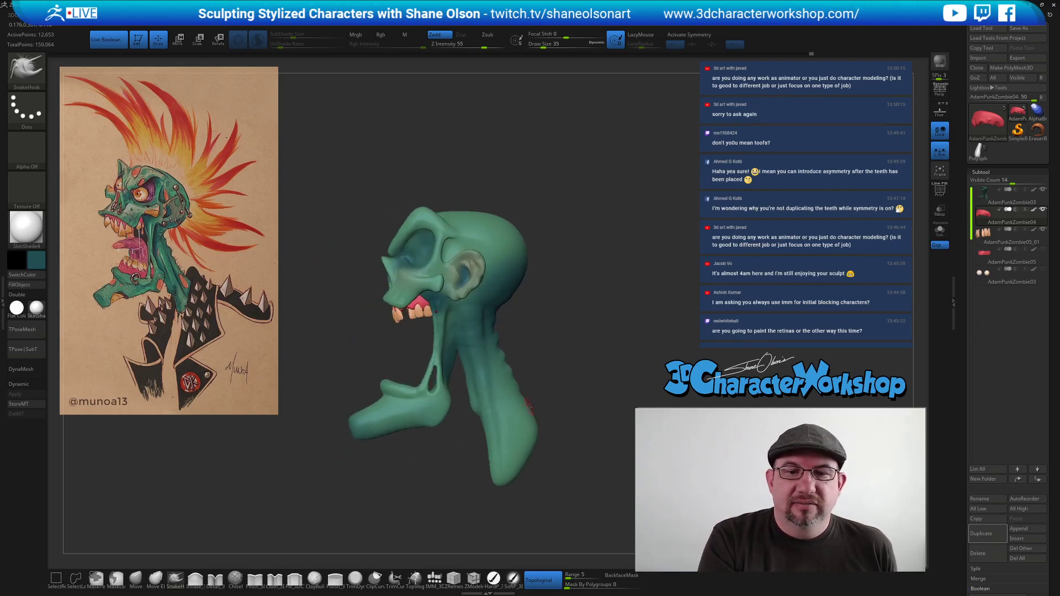
mouse_move(317, 366)
left_mouse_down()
mouse_move(358, 365)
mouse_move(346, 362)
mouse_move(385, 376)
left_mouse_up()
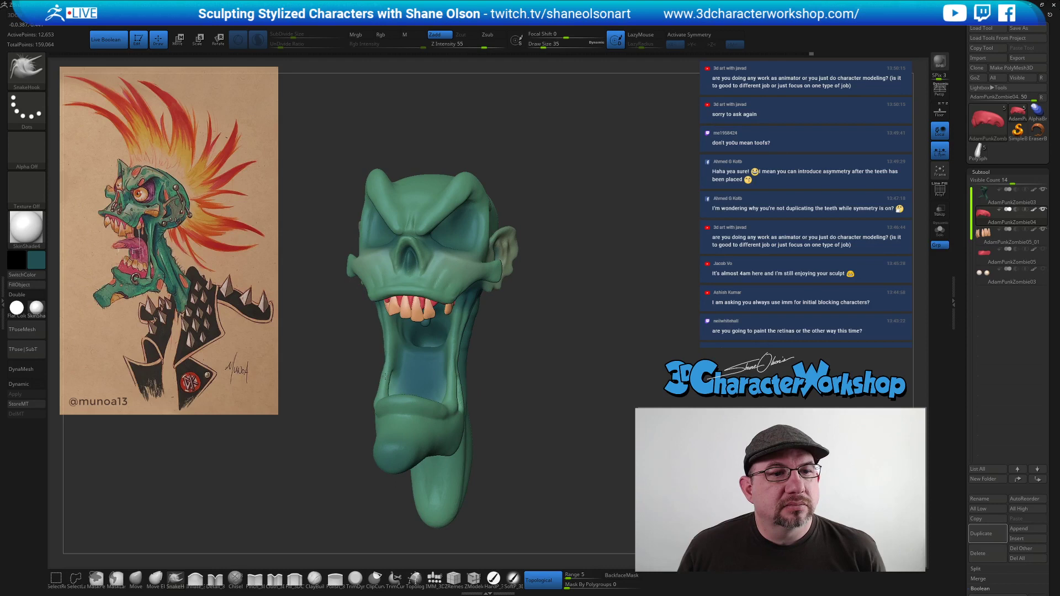
mouse_move(575, 371)
left_mouse_down()
mouse_move(620, 336)
mouse_move(627, 305)
left_mouse_up()
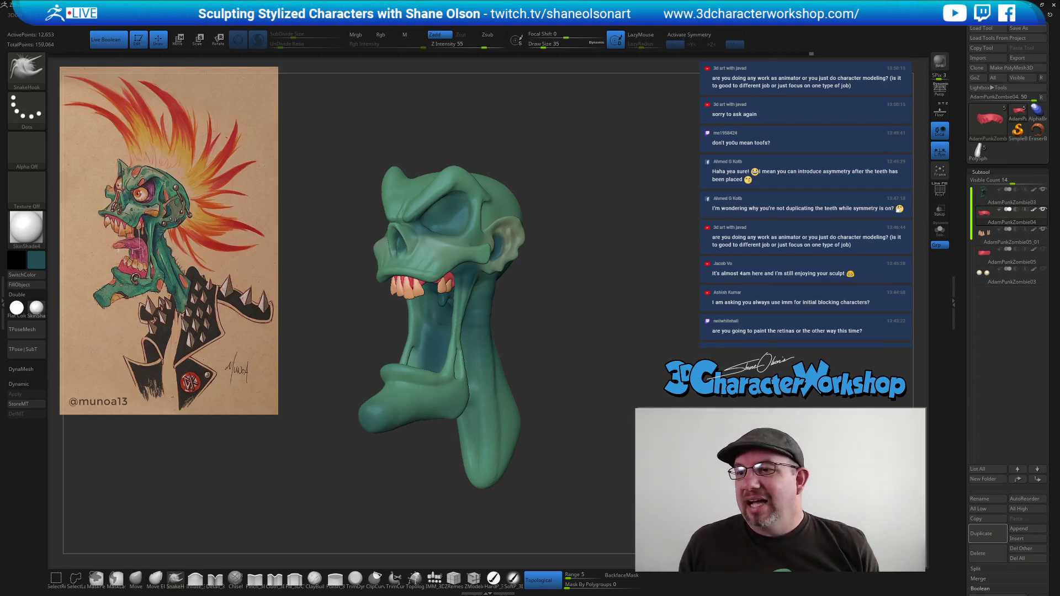
left_click(1043, 249)
left_click(1043, 269)
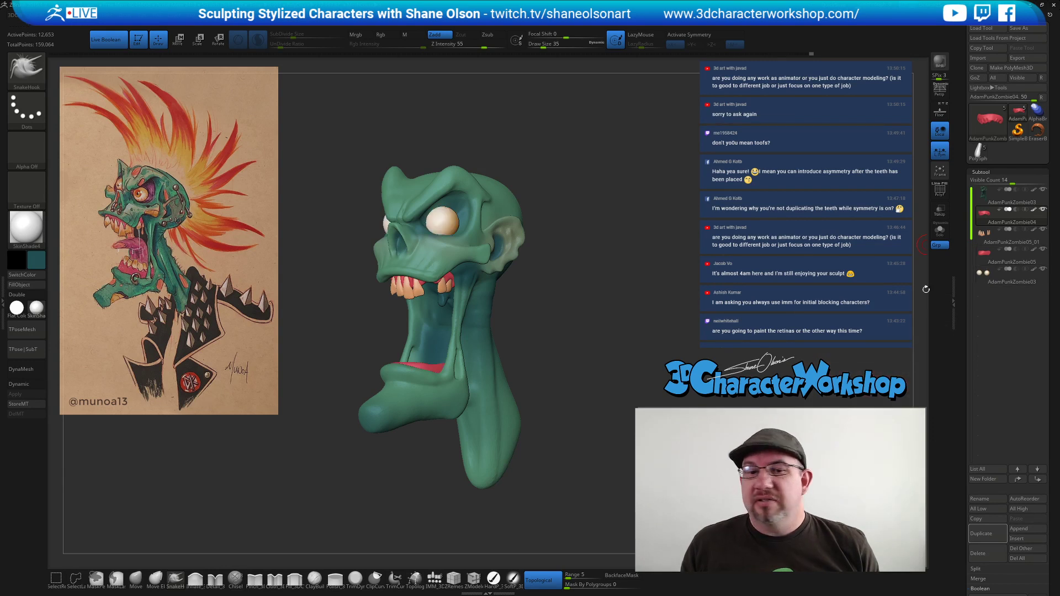
left_click_drag(666, 302, 644, 303)
mouse_move(573, 313)
left_mouse_down()
mouse_move(585, 297)
mouse_move(599, 306)
mouse_move(595, 296)
left_mouse_up()
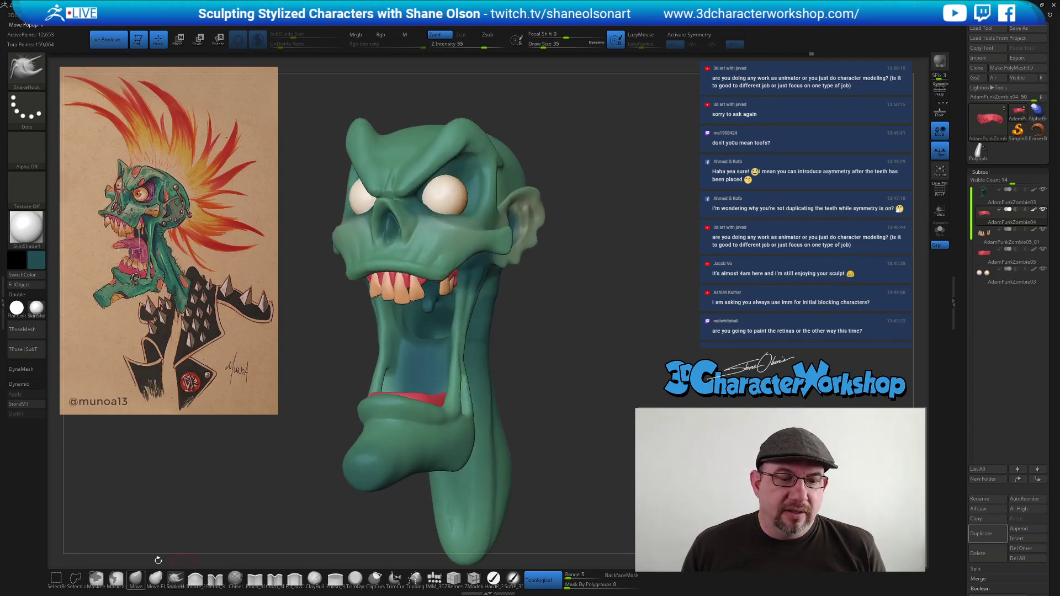
Select the head subtool and nudge the cheekbone's end in front of the ear with the Move brush at draw size 80.
left_click(135, 580)
key("s")
left_click_drag(574, 264, 510, 260)
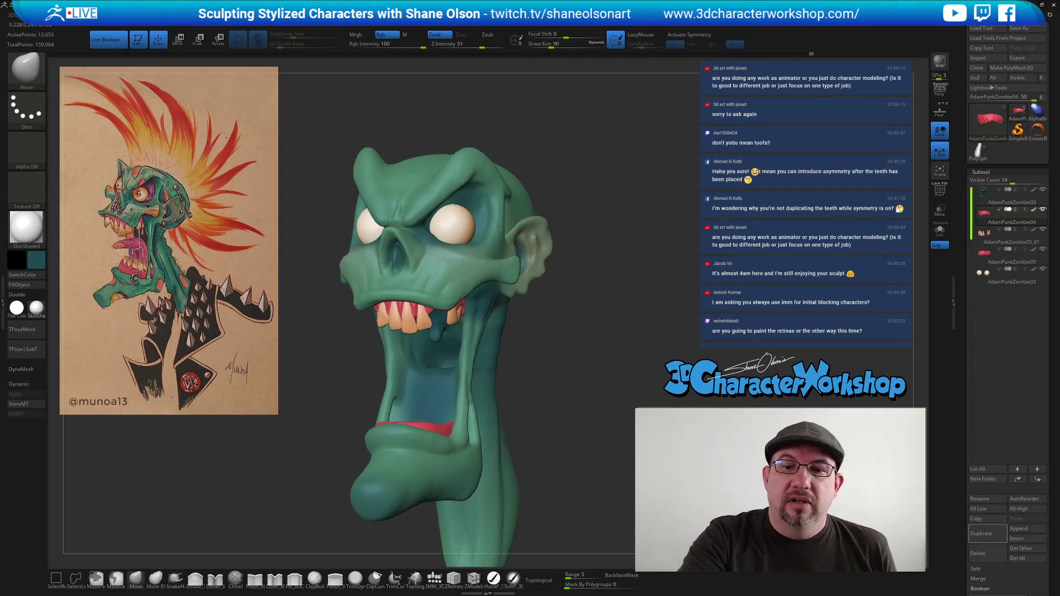
left_click(514, 264, "alt")
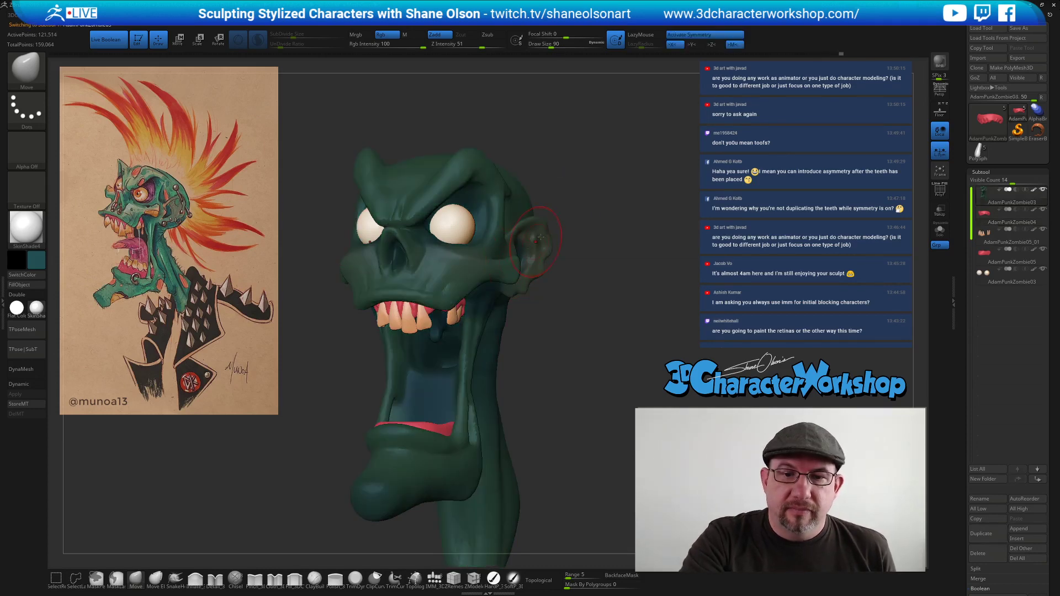
left_click_drag(570, 182, 568, 193, "ctrl")
key("bracketleft")
left_click_drag(512, 267, 513, 248)
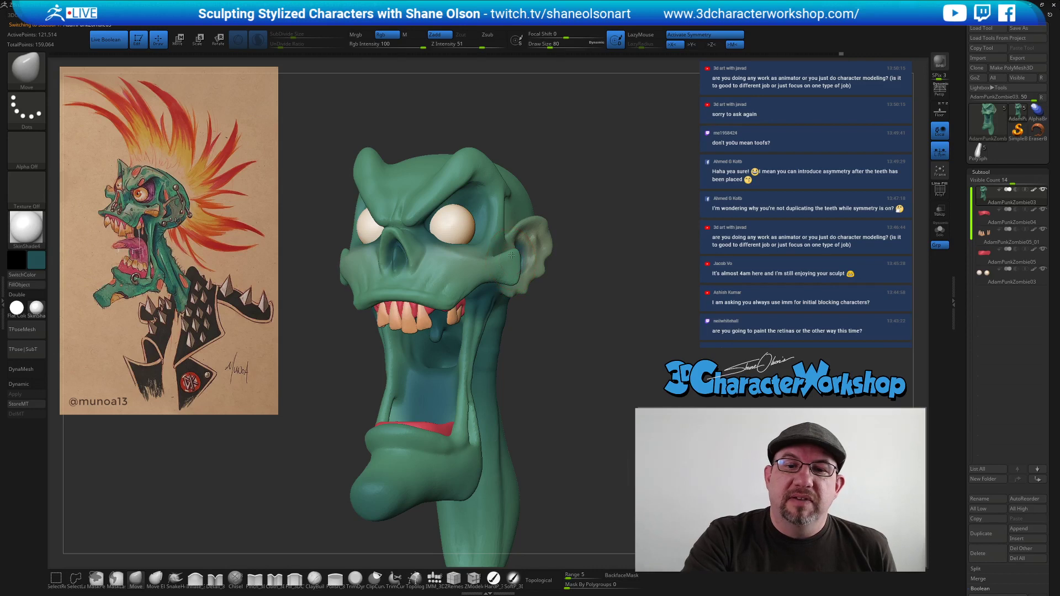
right_click_drag(507, 275, 514, 254)
left_click_drag(507, 271, 508, 270)
right_click_drag(511, 263, 509, 255)
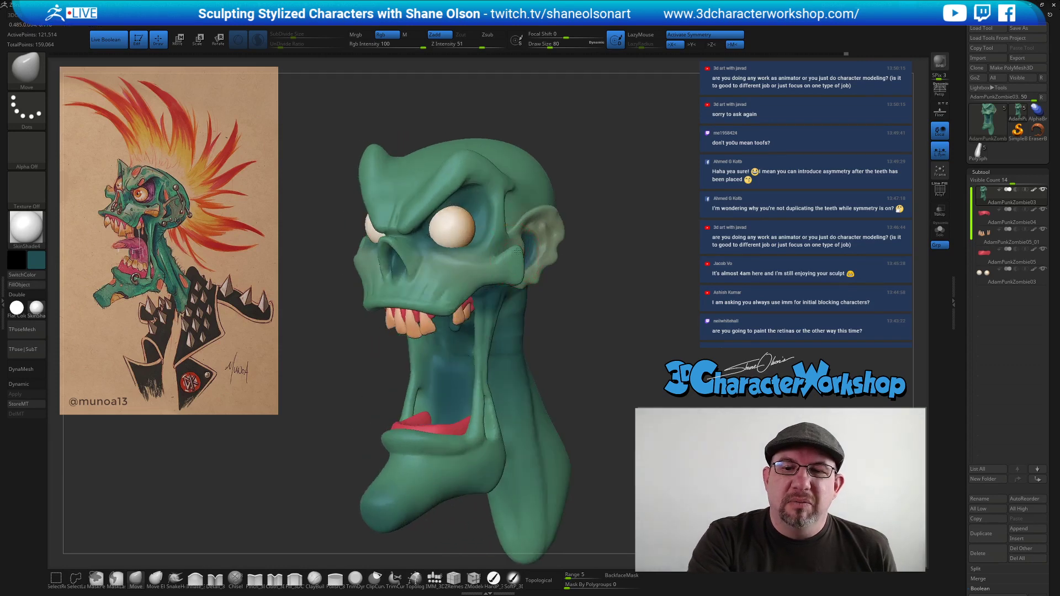
Try the Pinch brush on the brow ridge above the eye, undo the stroke and set the draw size to 54.
mouse_move(573, 364)
right_mouse_down()
mouse_move(563, 297)
mouse_move(573, 296)
mouse_move(504, 217)
mouse_move(580, 193)
right_mouse_up()
key("b")
key("p")
key("i")
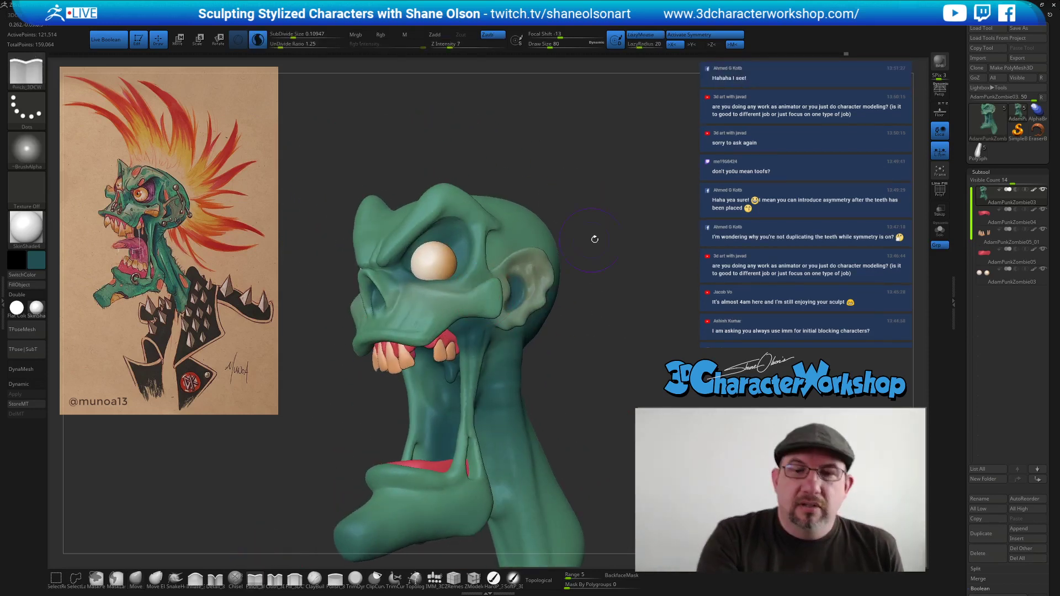
mouse_move(448, 207)
left_mouse_down()
mouse_move(394, 247)
mouse_move(450, 208)
left_mouse_up()
key("ctrl+z")
key("s")
left_click_drag(580, 217, 568, 206)
left_click_drag(480, 182, 480, 166)
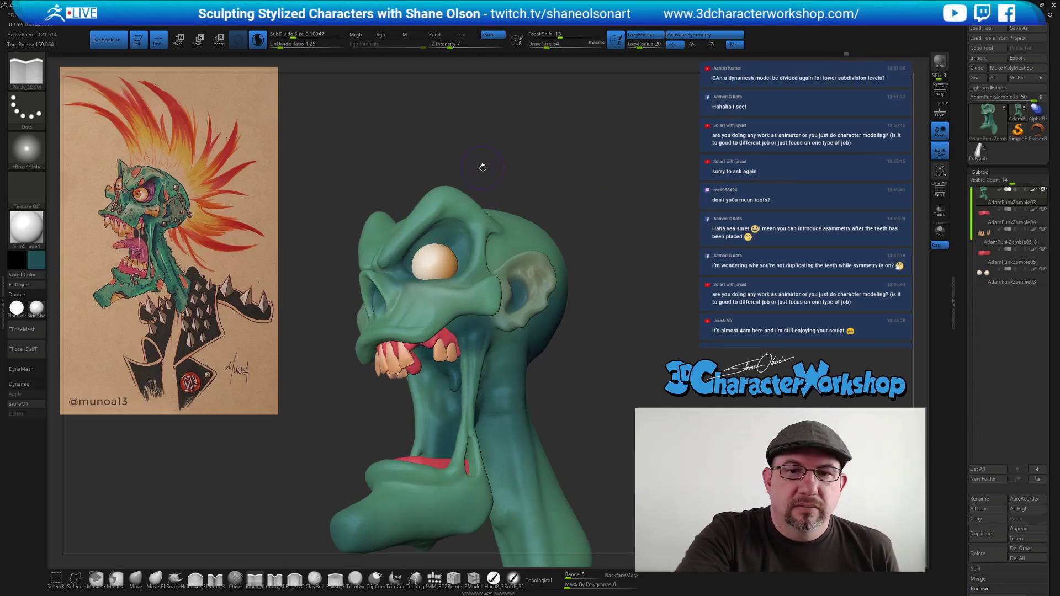
Build up the brow ridge and upper eye socket with the ClayBuildup brush, finishing at draw size 39, and smooth the area above the eyeball.
left_click(315, 578)
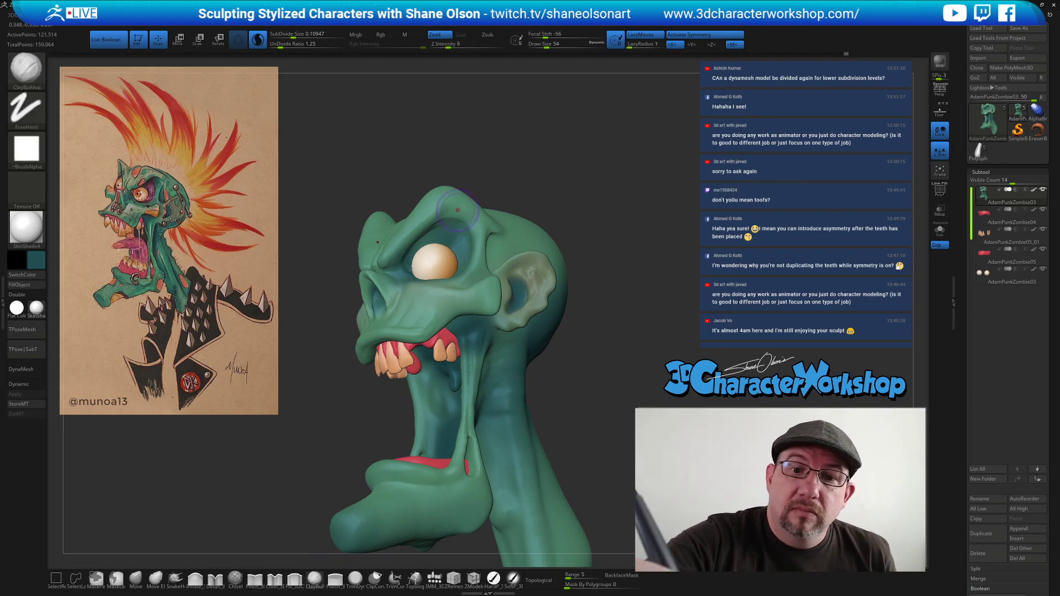
mouse_move(450, 208)
left_mouse_down()
mouse_move(465, 211)
mouse_move(434, 212)
mouse_move(483, 212)
mouse_move(446, 191)
mouse_move(479, 156)
left_mouse_up()
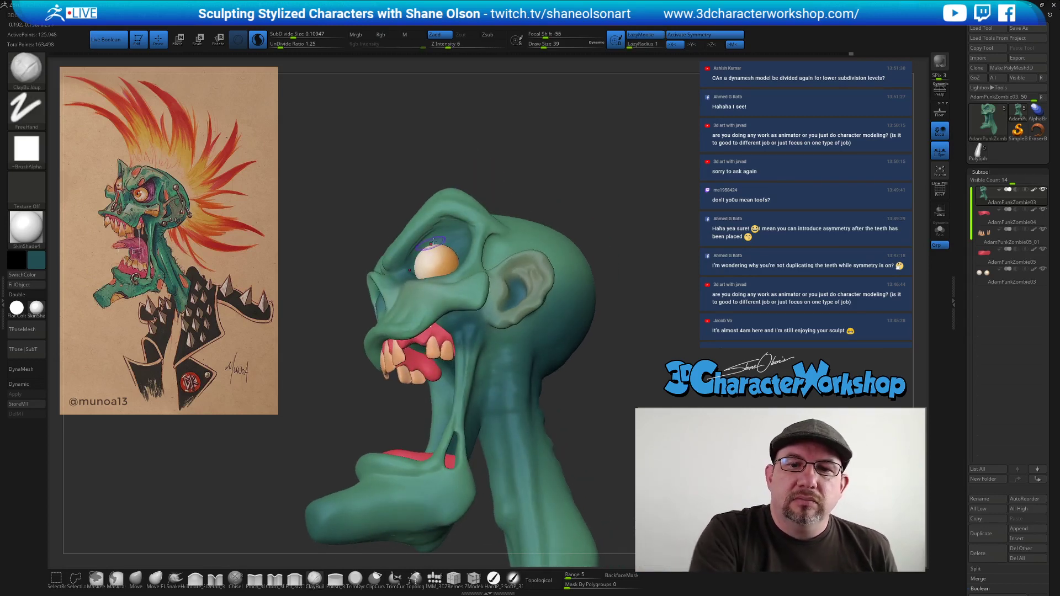
mouse_move(429, 237)
left_mouse_down("shift")
mouse_move(448, 224)
mouse_move(418, 243)
left_mouse_up("shift")
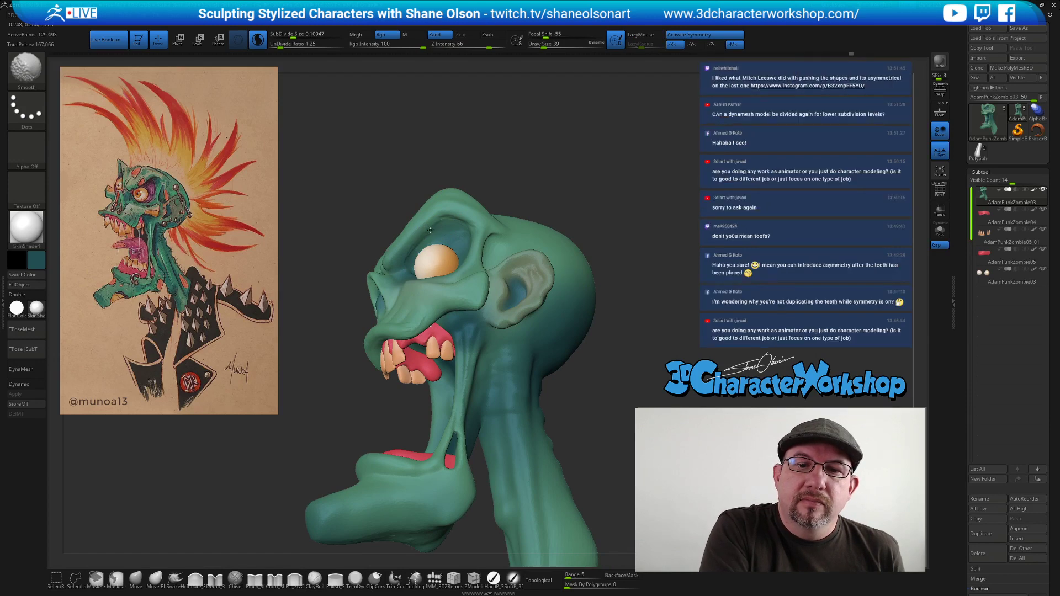
mouse_move(592, 220)
left_mouse_down()
mouse_move(629, 229)
mouse_move(583, 227)
mouse_move(579, 253)
left_mouse_up()
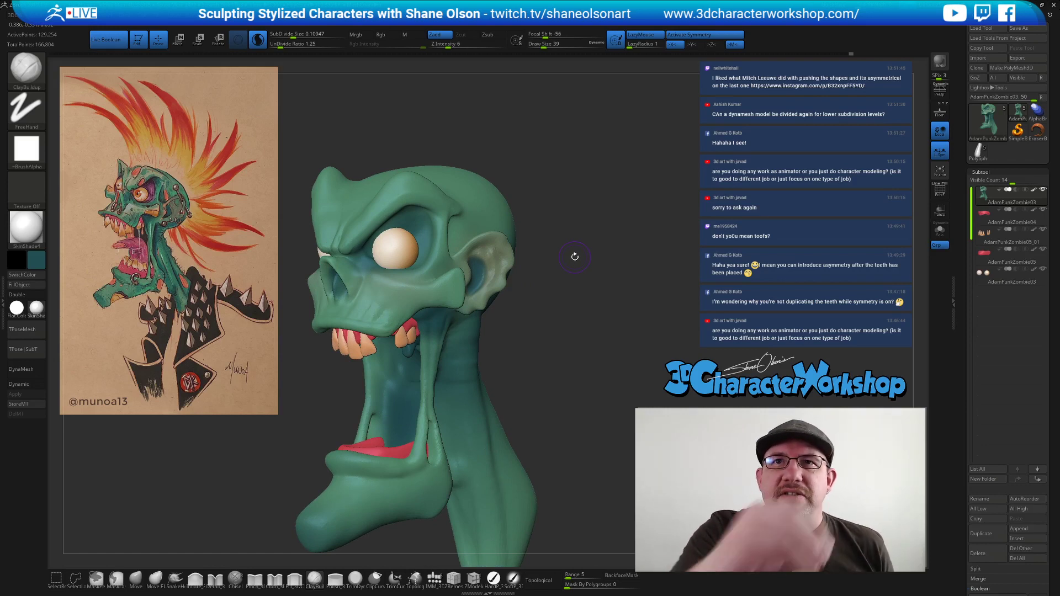
left_click_drag(575, 256, 569, 267)
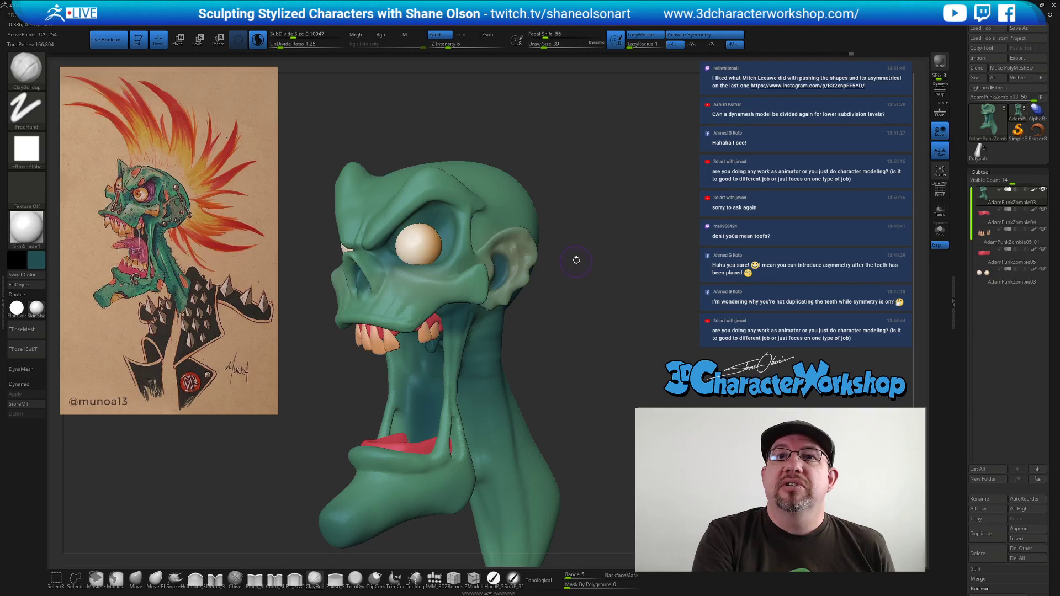
left_click_drag(574, 234, 402, 379)
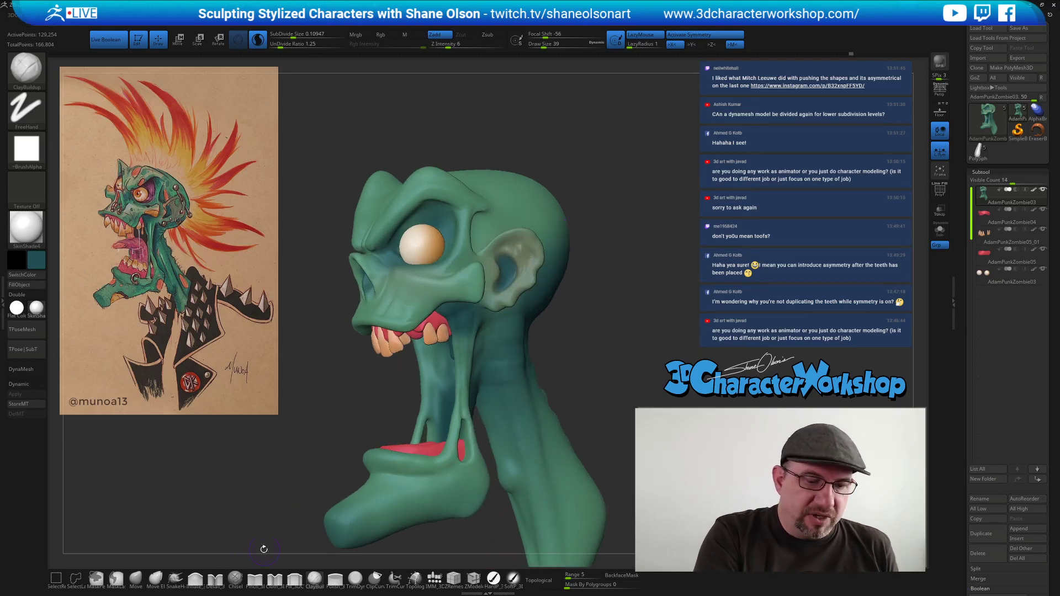
Refine the brow ridge above the eye with the Detail brush at draw size 39 and smooth the strokes.
left_click(215, 578)
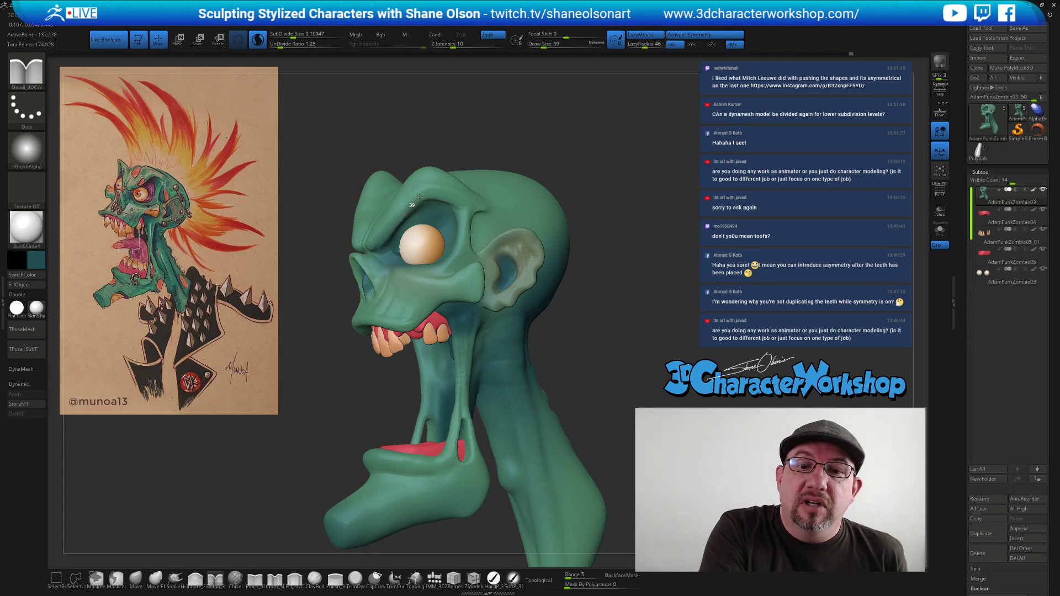
left_click_drag(432, 192, 445, 194)
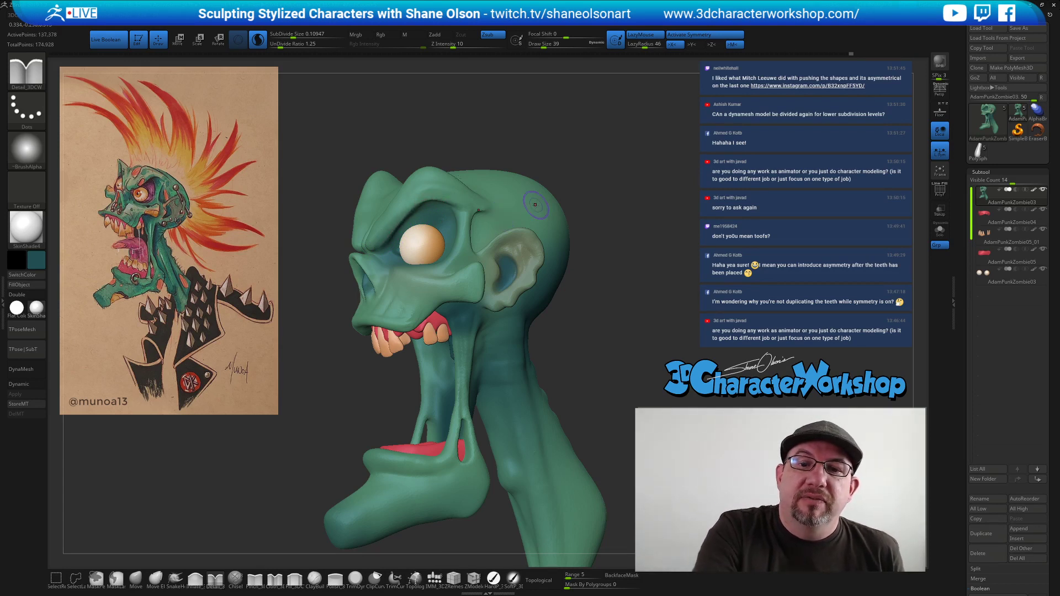
left_click_drag(446, 194, 439, 179, "shift")
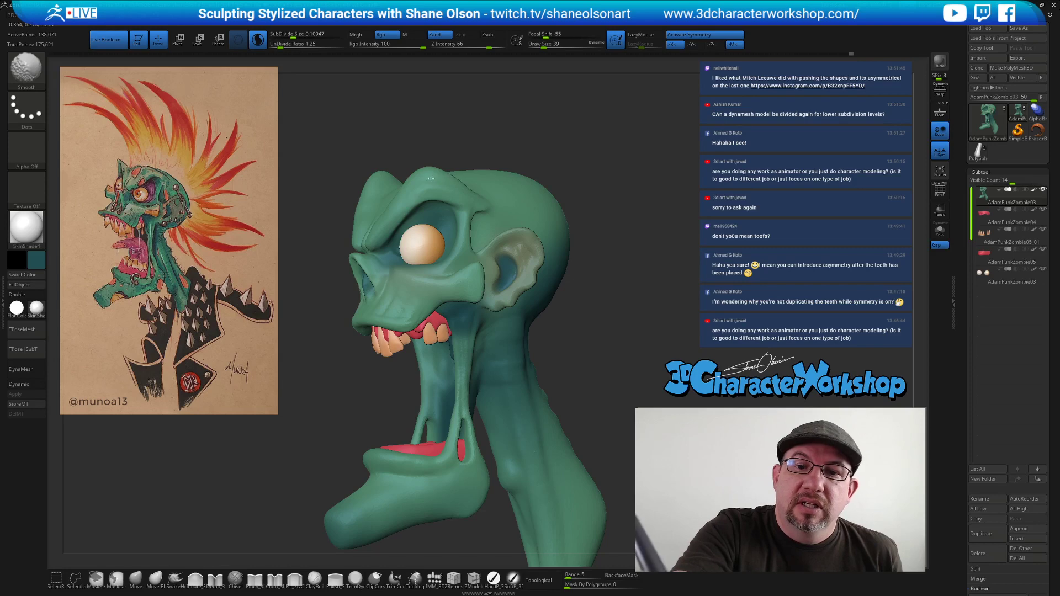
mouse_move(610, 244)
left_mouse_down()
mouse_move(640, 258)
mouse_move(612, 279)
mouse_move(635, 300)
mouse_move(600, 347)
left_mouse_up()
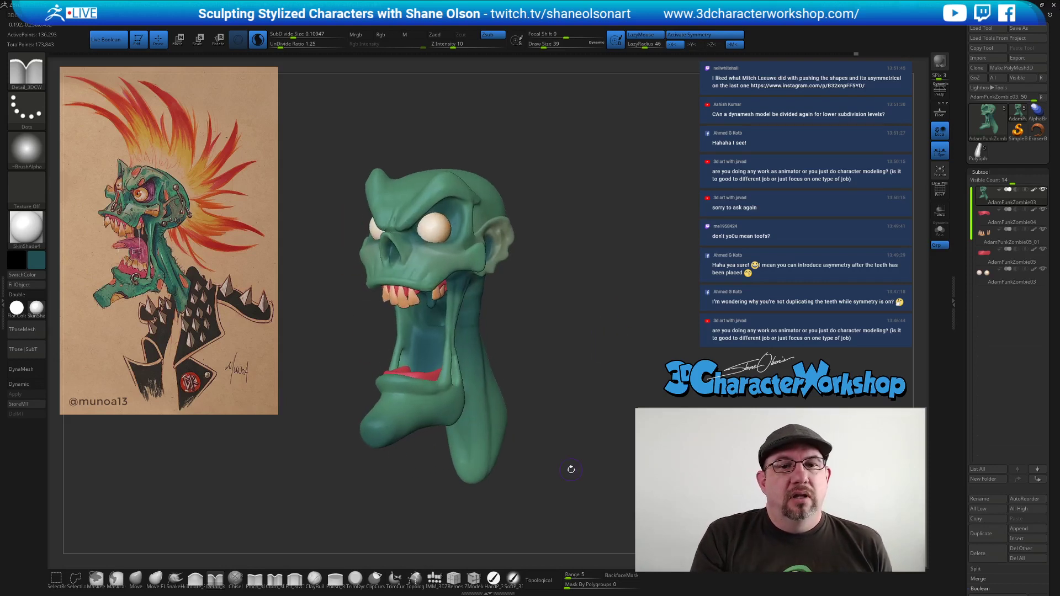
mouse_move(570, 470)
left_mouse_down()
mouse_move(572, 381)
mouse_move(560, 405)
left_mouse_up()
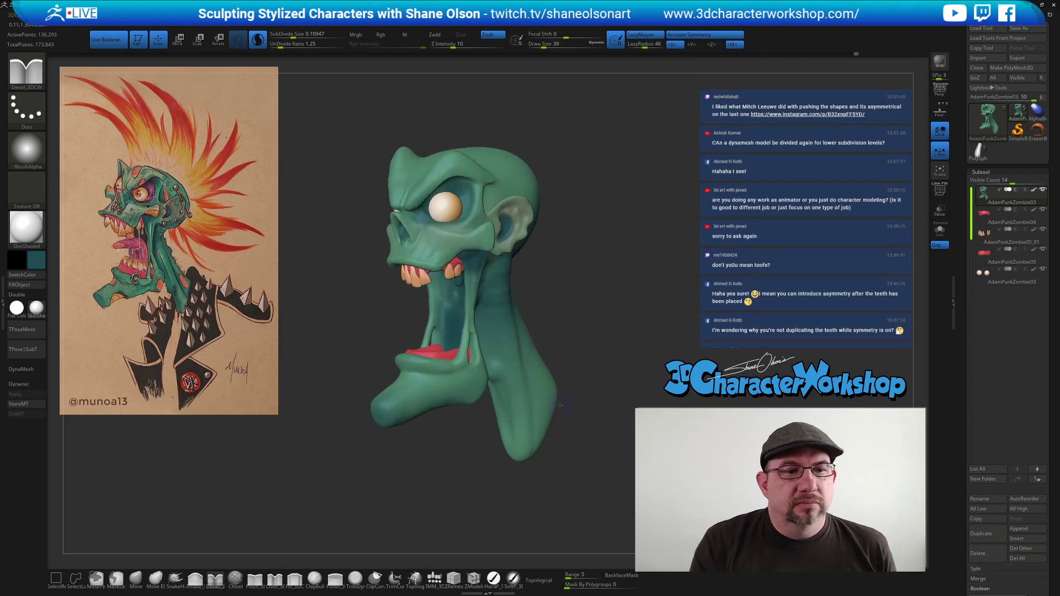
mouse_move(652, 322)
left_mouse_down()
mouse_move(604, 325)
mouse_move(646, 297)
mouse_move(638, 292)
left_mouse_up()
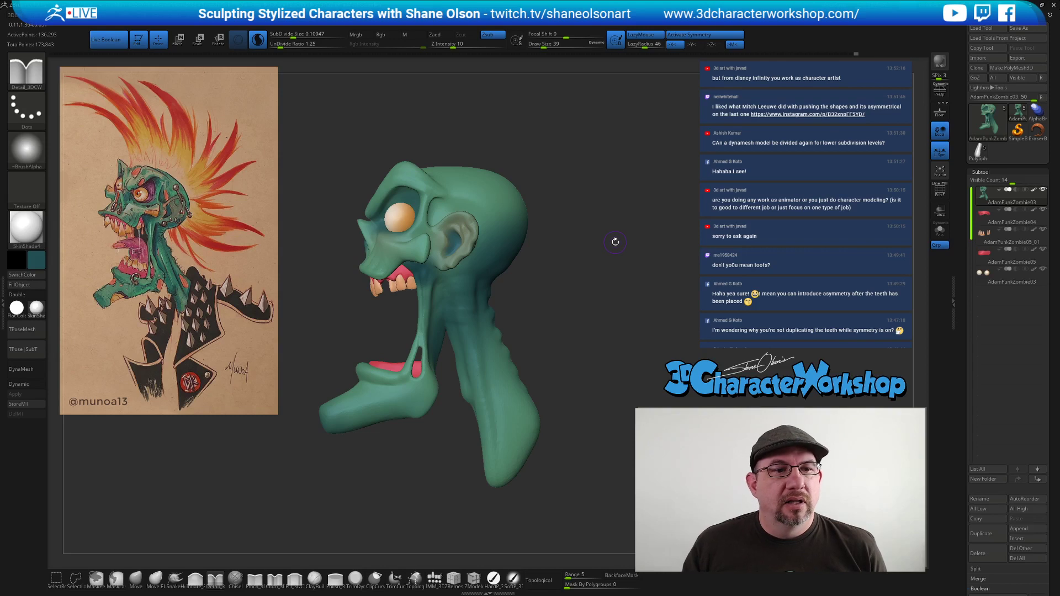
left_click_drag(594, 253, 603, 257)
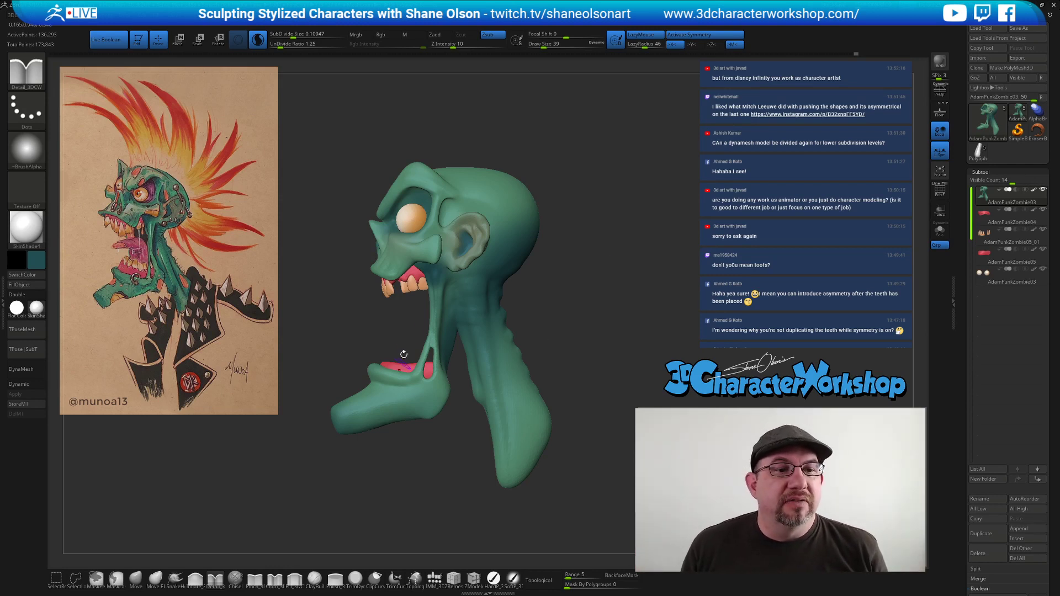
left_click_drag(601, 303, 475, 303)
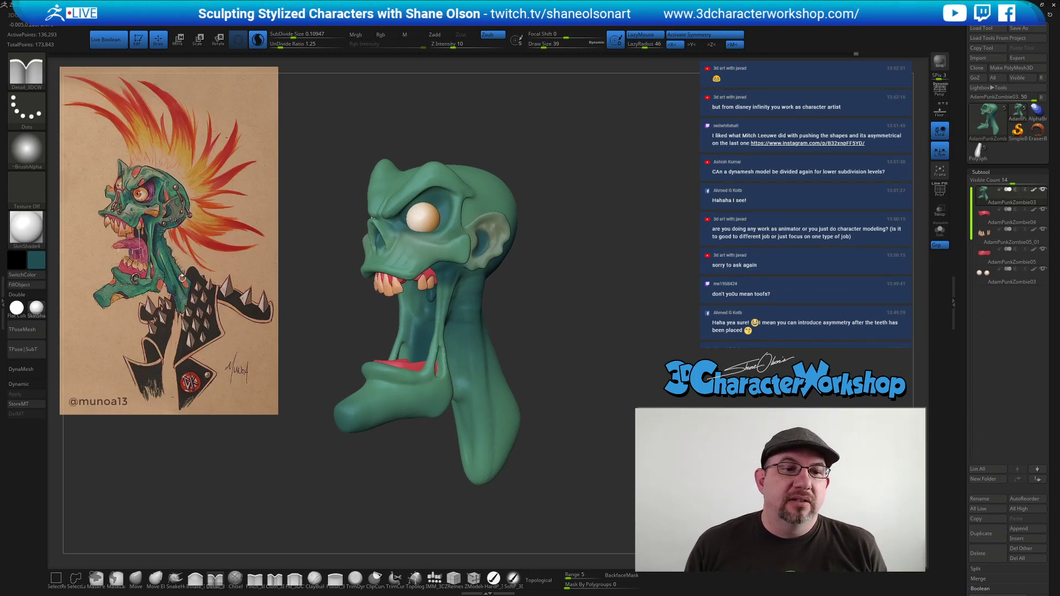
left_click_drag(563, 299, 607, 277)
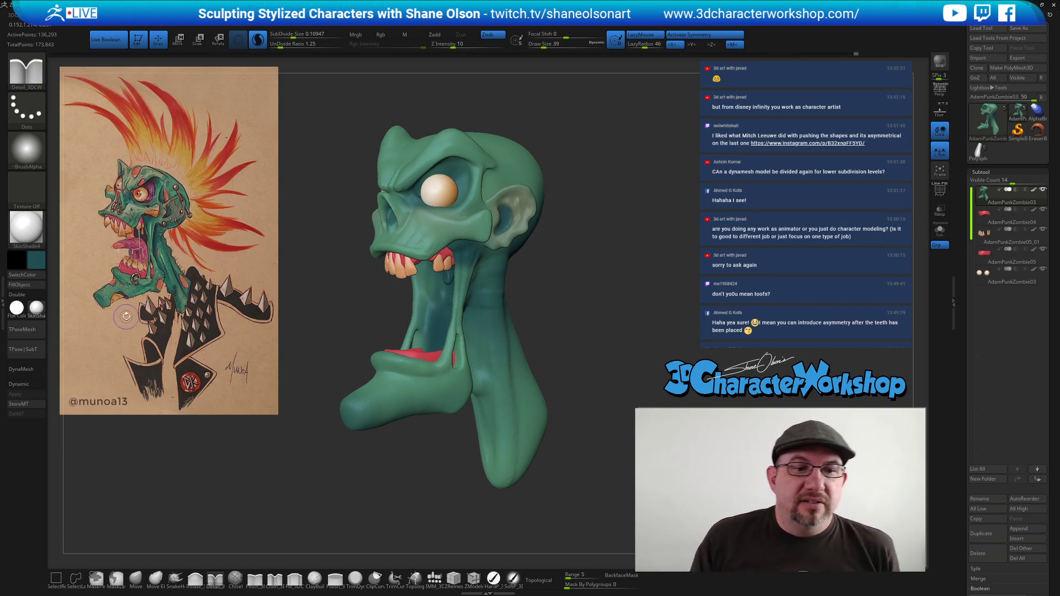
mouse_move(577, 378)
left_mouse_down()
mouse_move(591, 382)
mouse_move(592, 365)
left_mouse_up()
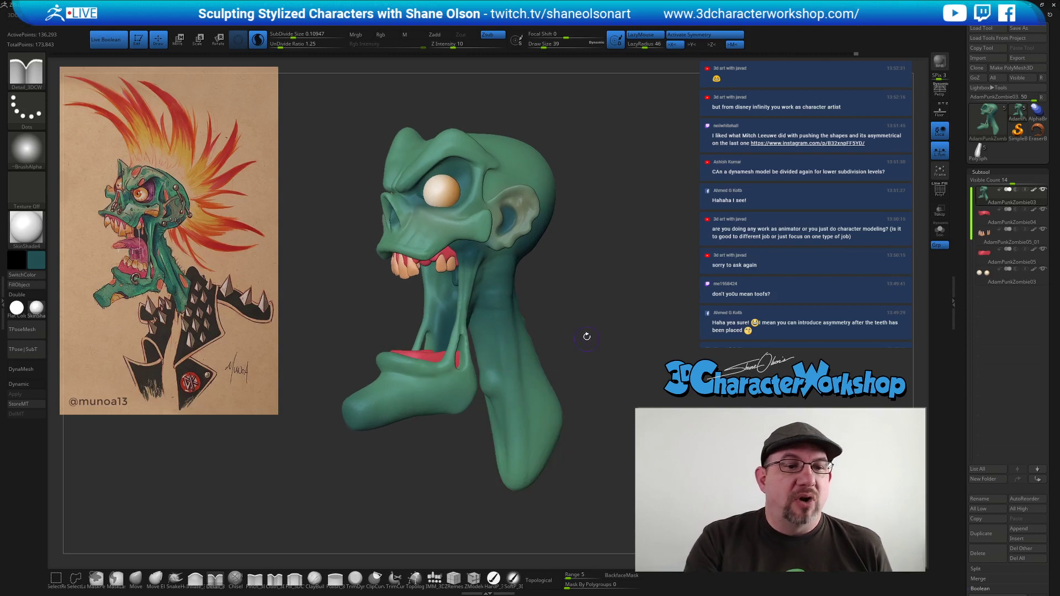
Turn off symmetry and try masking an oval patch near the lower end of the neck.
mouse_move(599, 311)
left_mouse_down("alt")
mouse_move(584, 356)
mouse_move(575, 329)
mouse_move(598, 344)
mouse_move(553, 354)
left_mouse_up("alt")
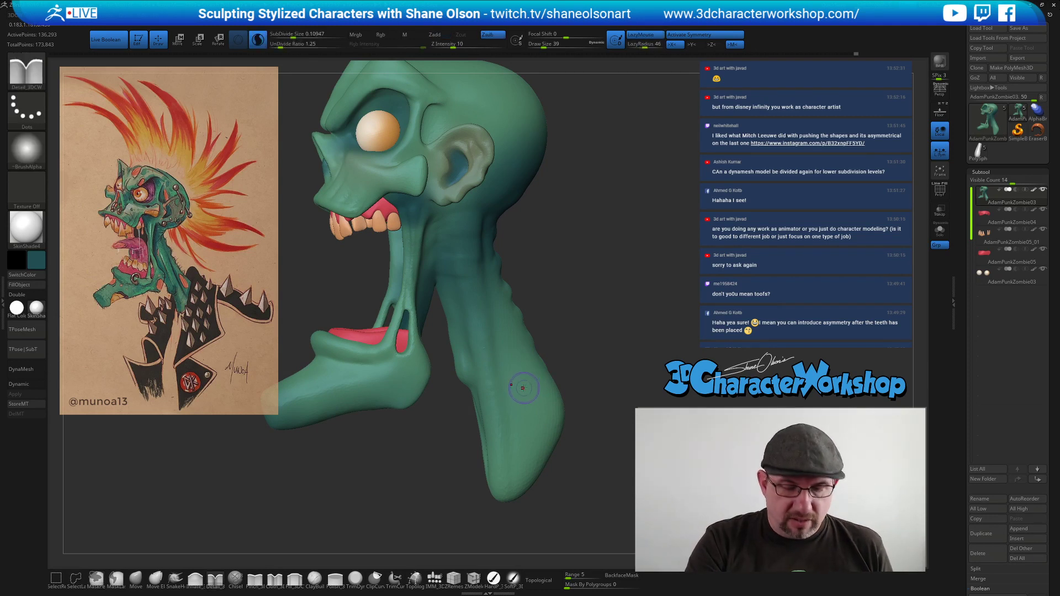
key("x")
key("ctrl")
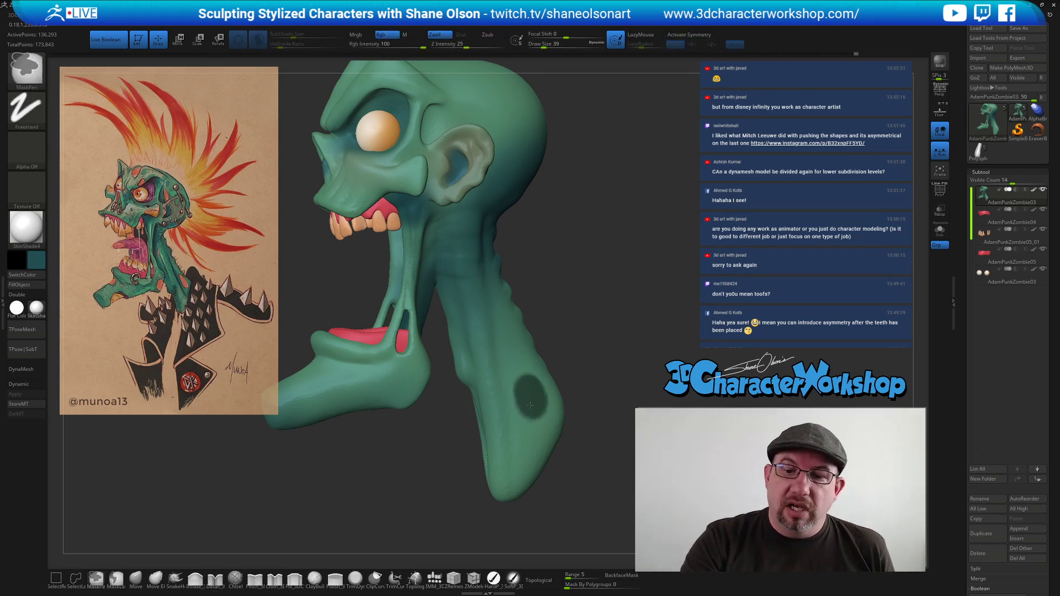
key("shift")
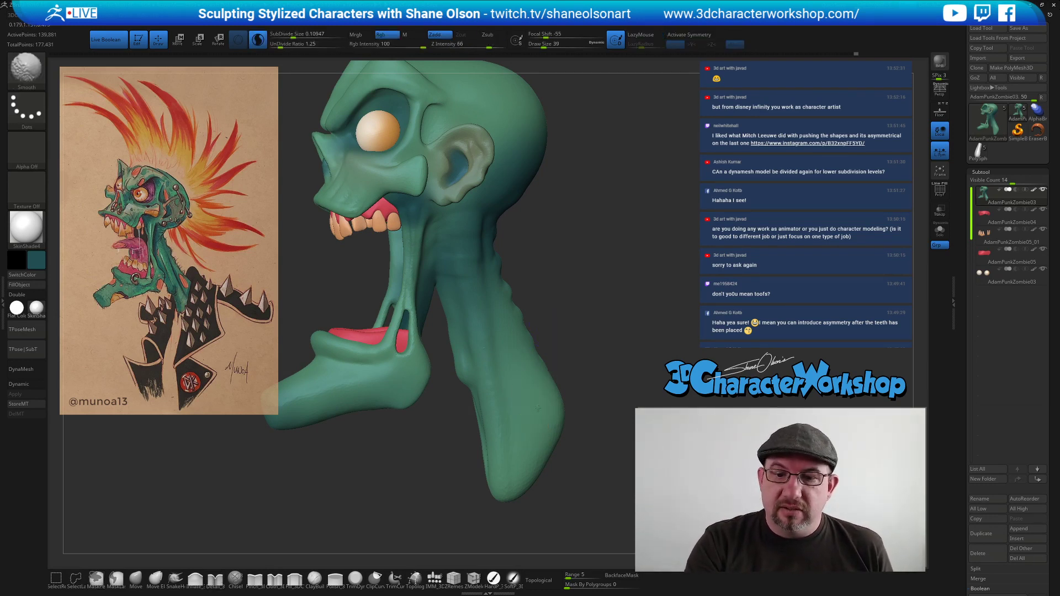
Mask a slim oval wound shape on the side of the lower neck with MaskPen, refining its outline at draw size 15.
key("shift+f")
key("shift+f")
right_click_drag(538, 402, 528, 393, "ctrl")
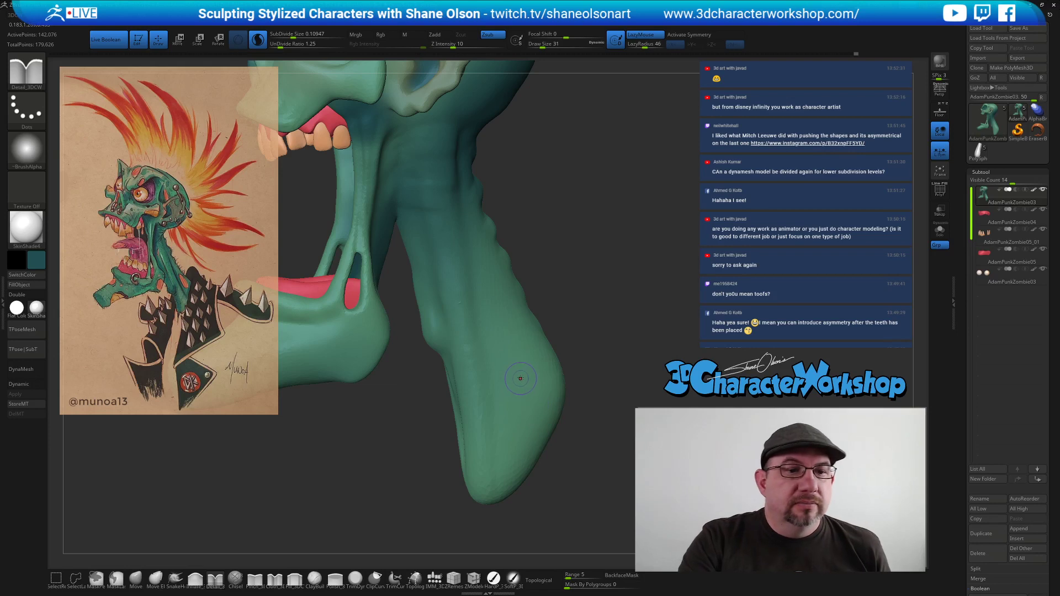
mouse_move(527, 395)
left_mouse_down("ctrl")
mouse_move(516, 359)
mouse_move(524, 399)
mouse_move(542, 387)
mouse_move(537, 369)
mouse_move(552, 410)
left_mouse_up("ctrl")
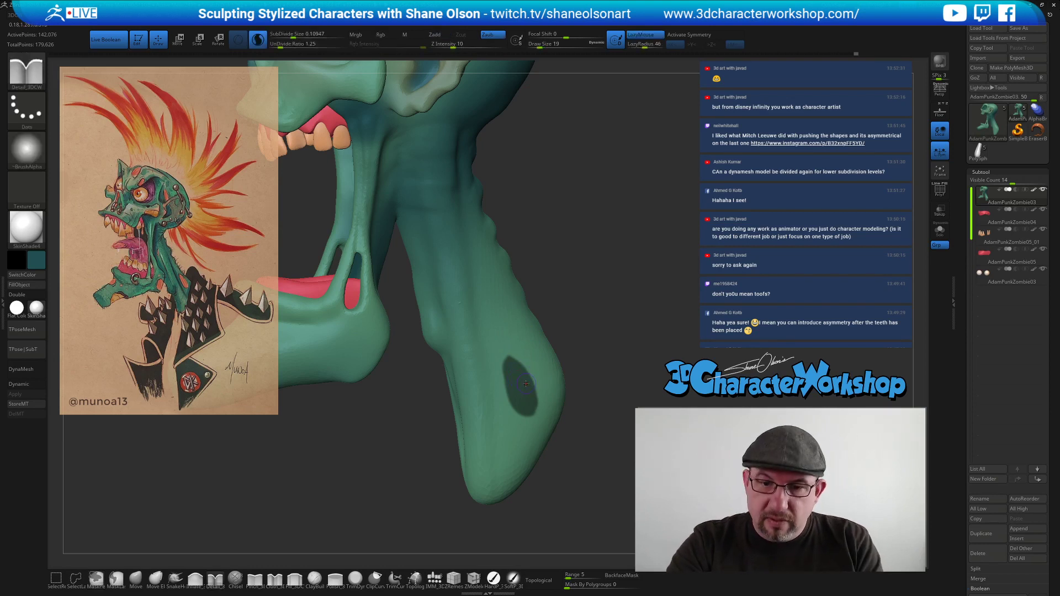
key("ctrl")
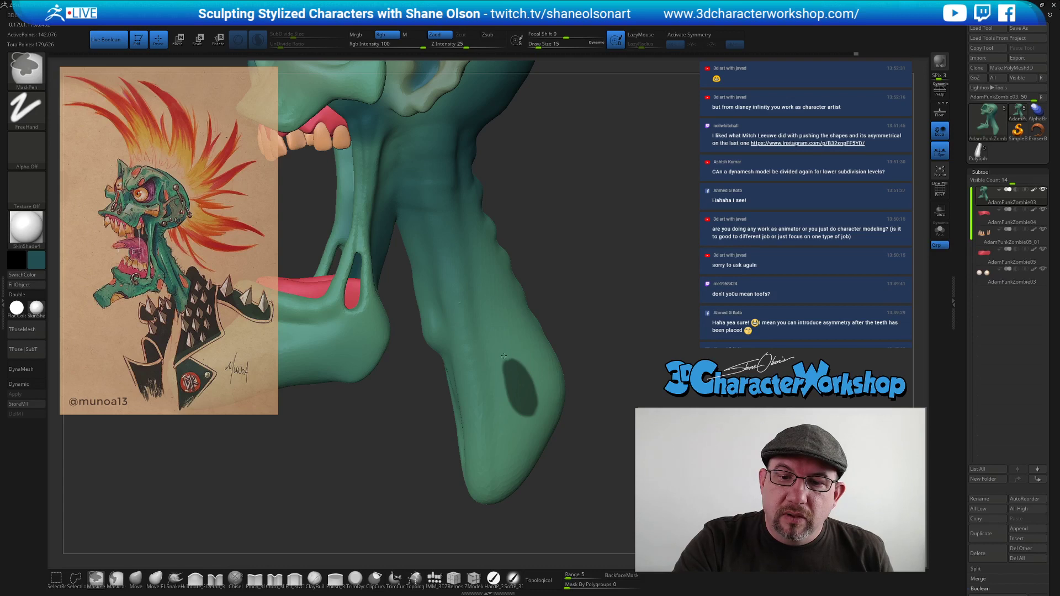
mouse_move(534, 381)
left_mouse_down("ctrl+alt")
mouse_move(526, 411)
mouse_move(518, 388)
left_mouse_up("ctrl+alt")
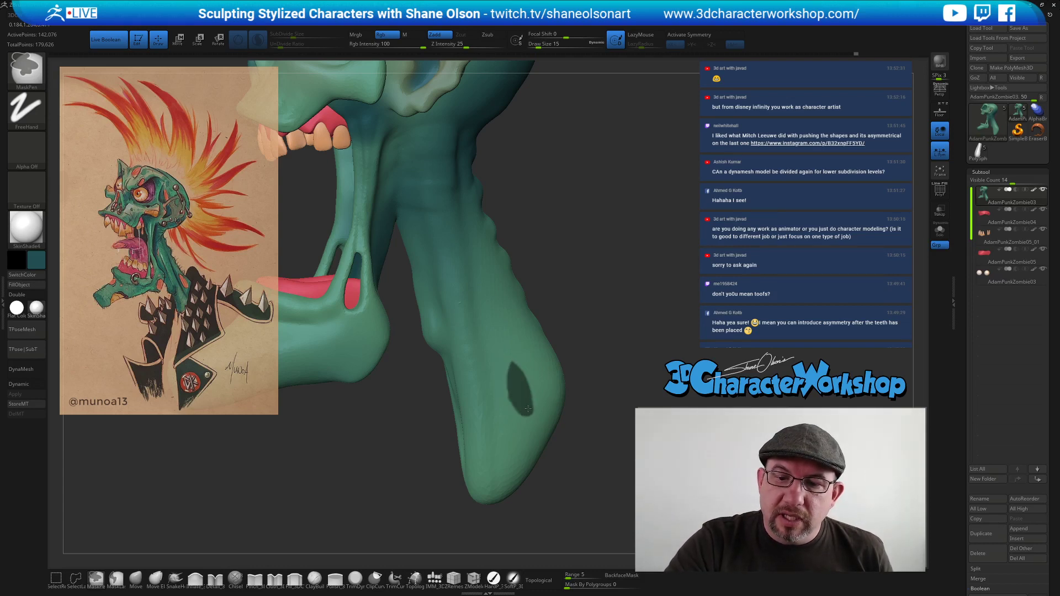
left_click_drag(523, 410, 527, 410, "ctrl")
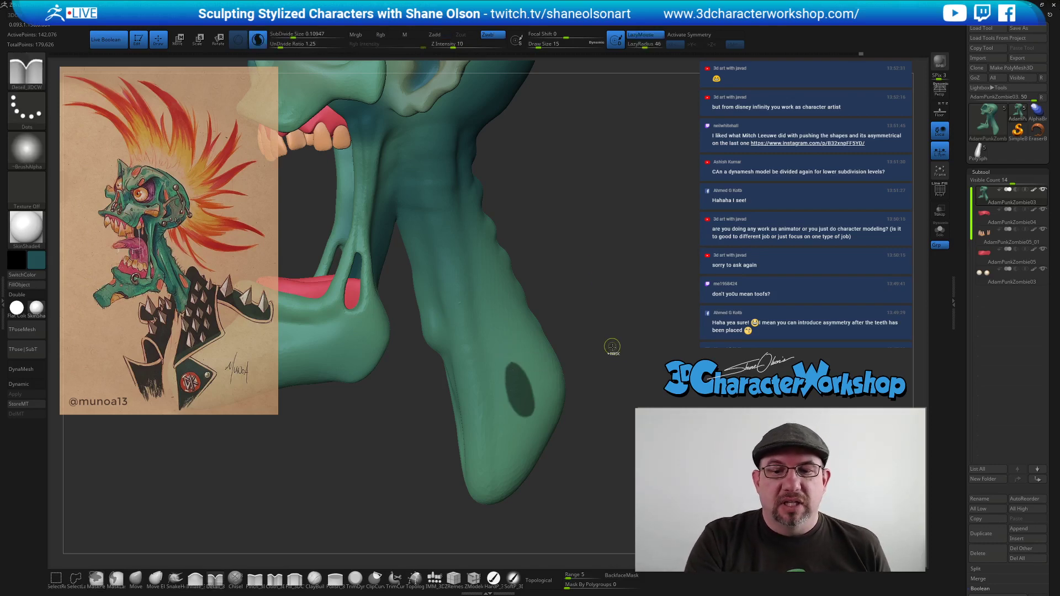
Invert the mask and push the oval patch inward into the neck with the Move gizmo centred on it.
left_click(612, 341, "ctrl")
key("w")
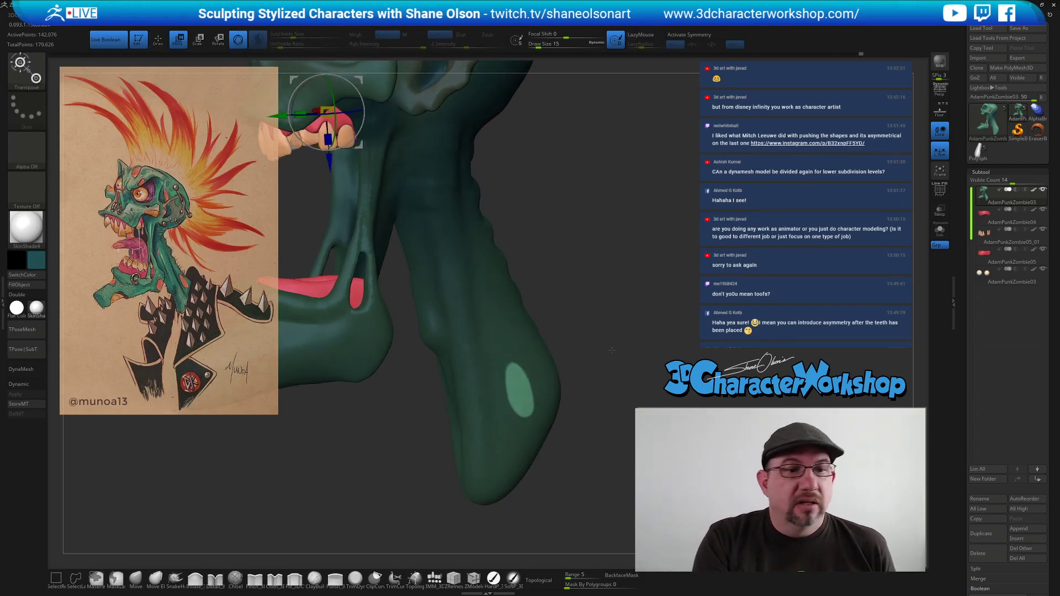
left_click_drag(610, 351, 514, 390)
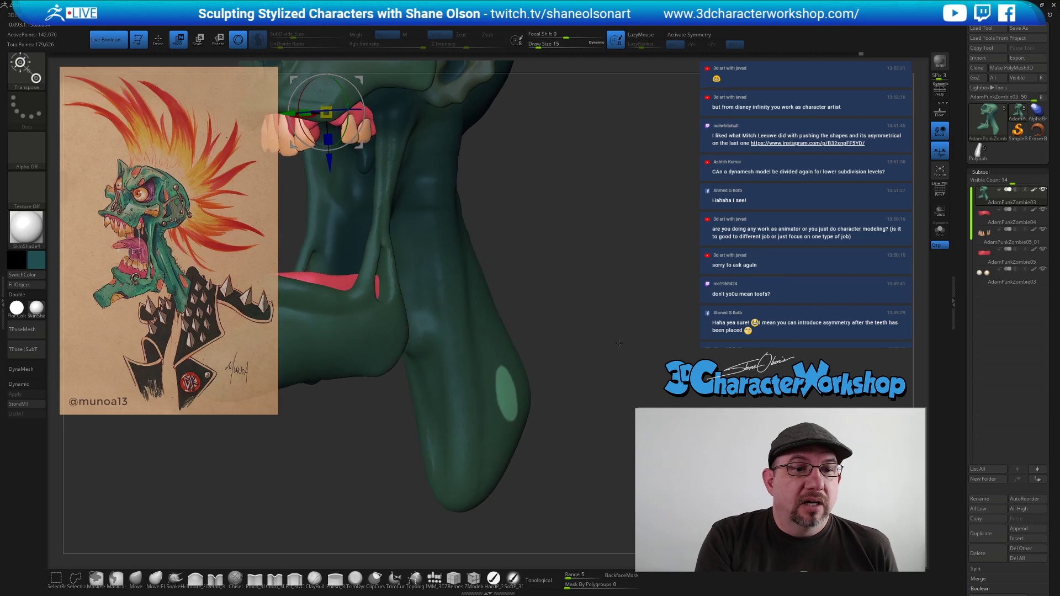
left_click(510, 392)
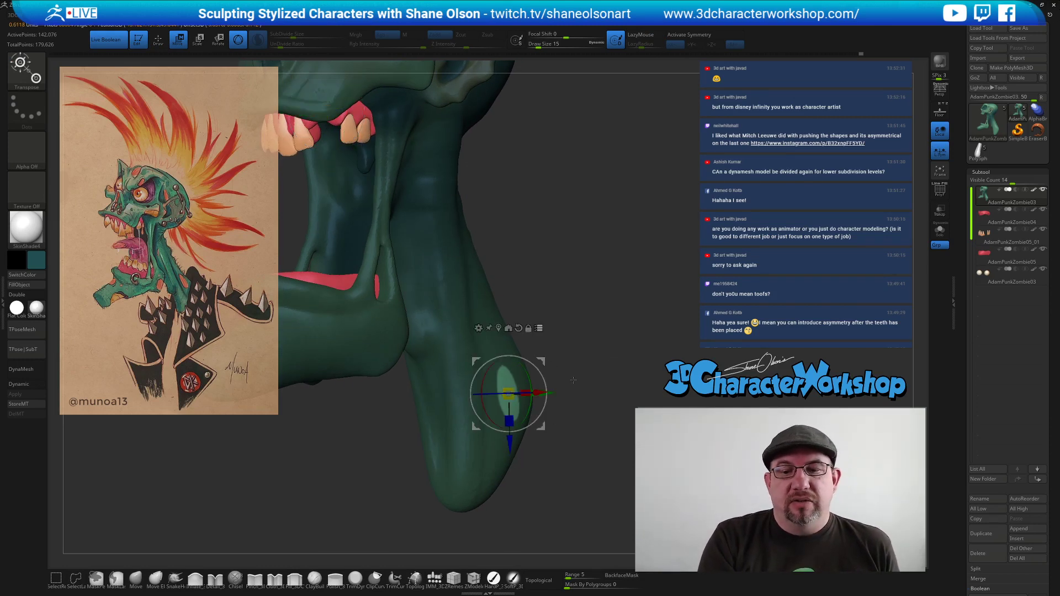
left_click_drag(574, 384, 591, 326)
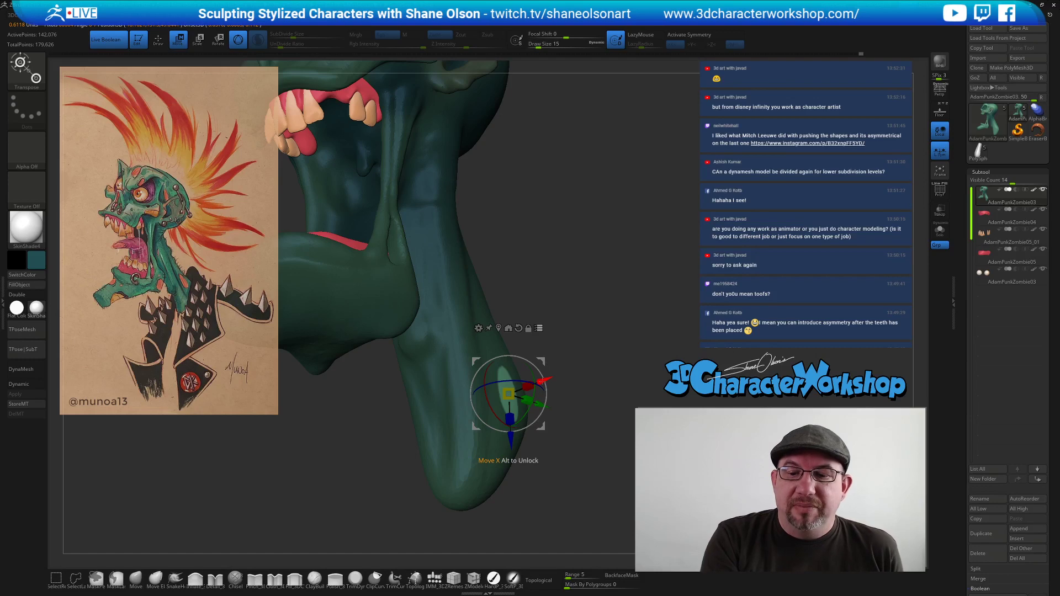
mouse_move(599, 383)
left_mouse_down()
mouse_move(559, 409)
mouse_move(580, 375)
left_mouse_up()
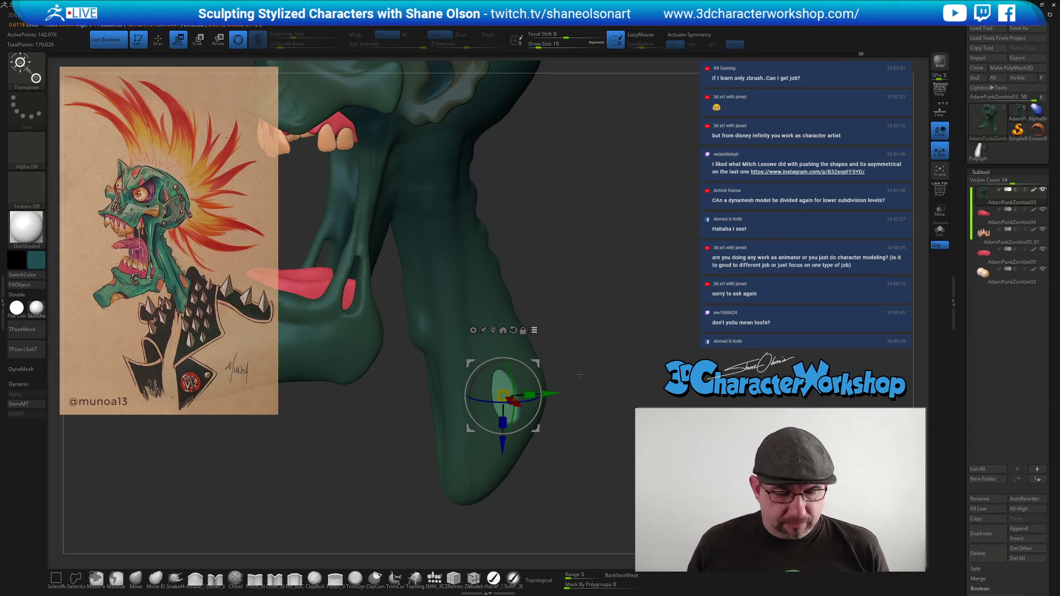
Return to sculpting mode and quick-save the project.
key("q")
key("9")
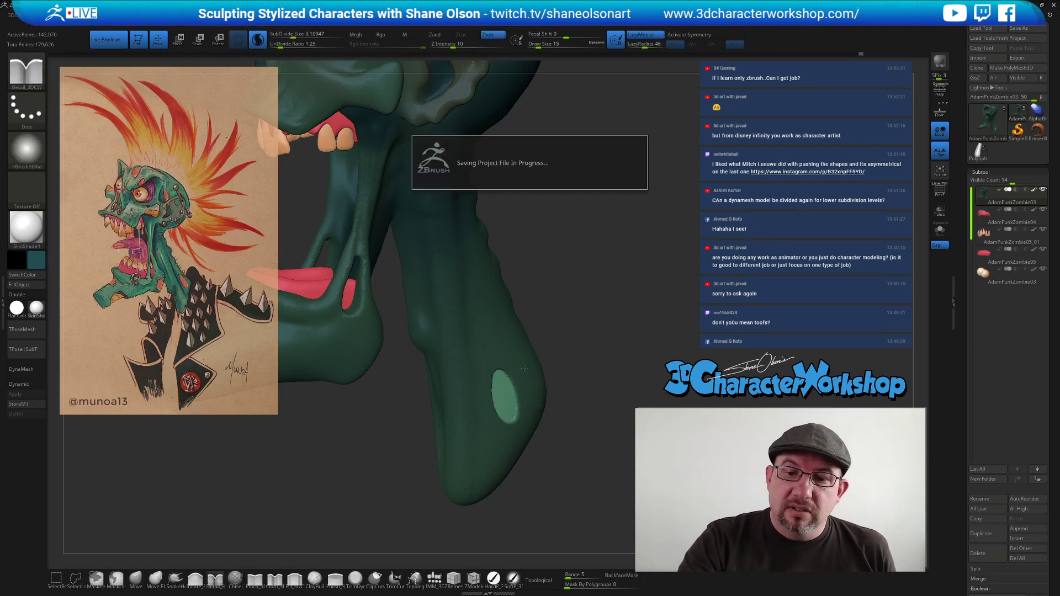
left_click_drag(595, 339, 614, 331)
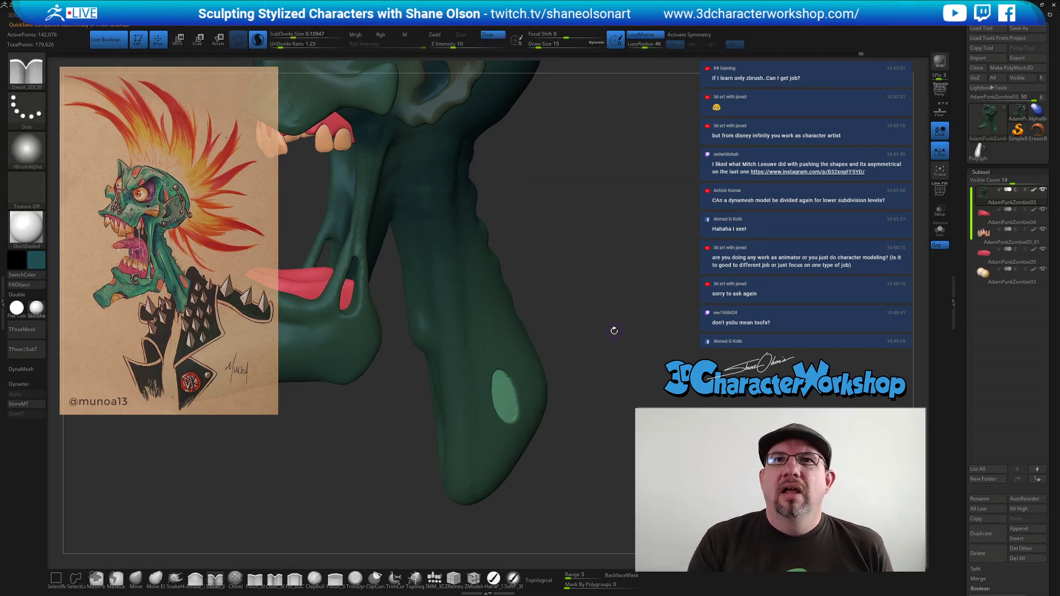
Clear the mask and smooth the rim of the oval recess on the lower neck.
mouse_move(576, 318)
right_mouse_down()
mouse_move(566, 310)
mouse_move(583, 329)
right_mouse_up()
left_click(579, 327, "ctrl")
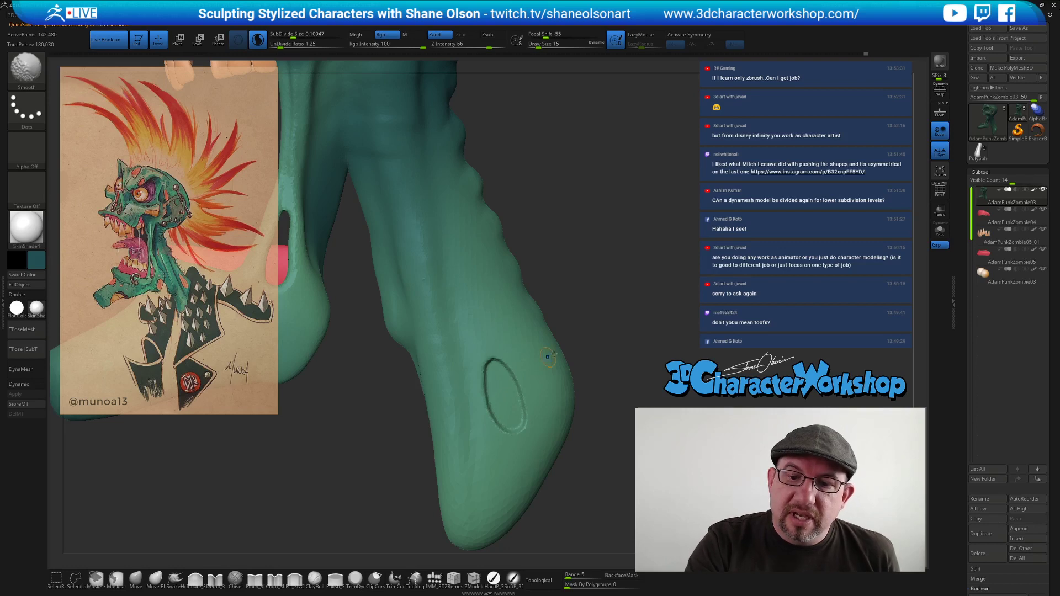
right_click_drag(605, 334, 611, 328)
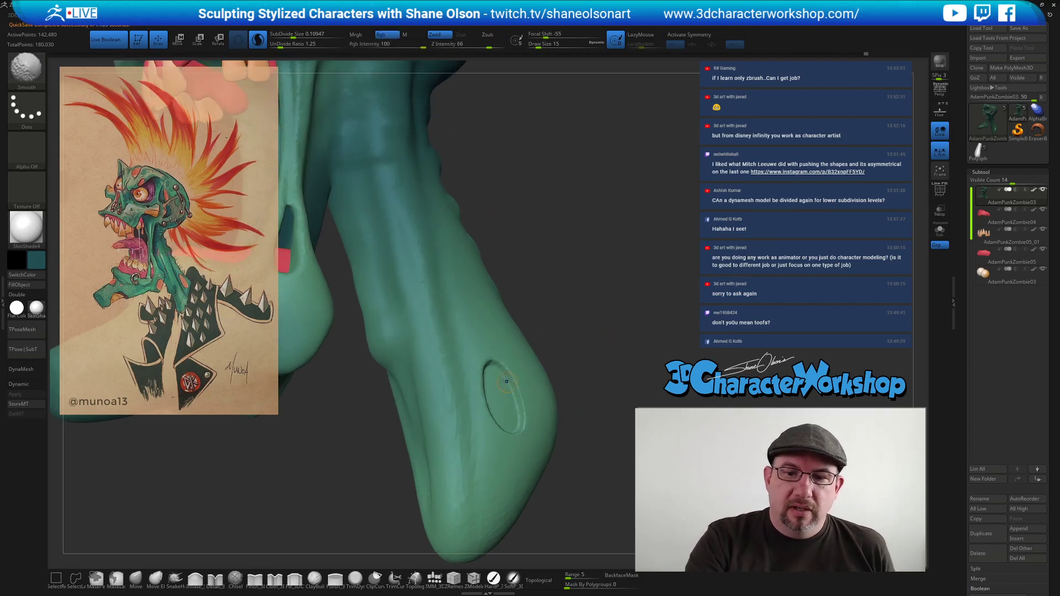
left_click_drag(534, 412, 537, 407, "shift")
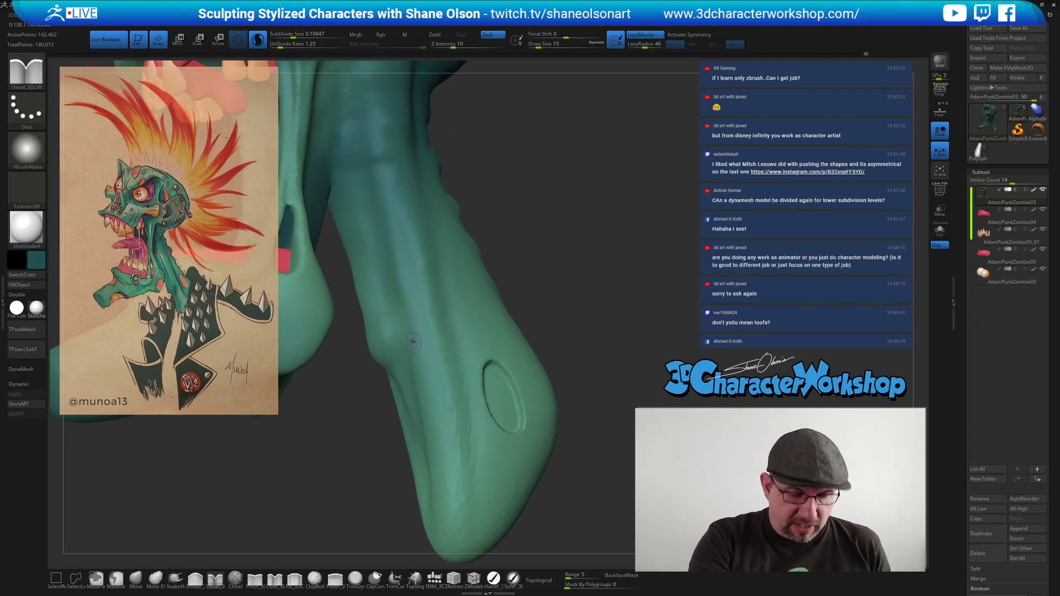
Pick an orange-red colour and fill the oval recess with the hard paint brush, finishing at draw size 8.
key("z")
key("c")
key("z")
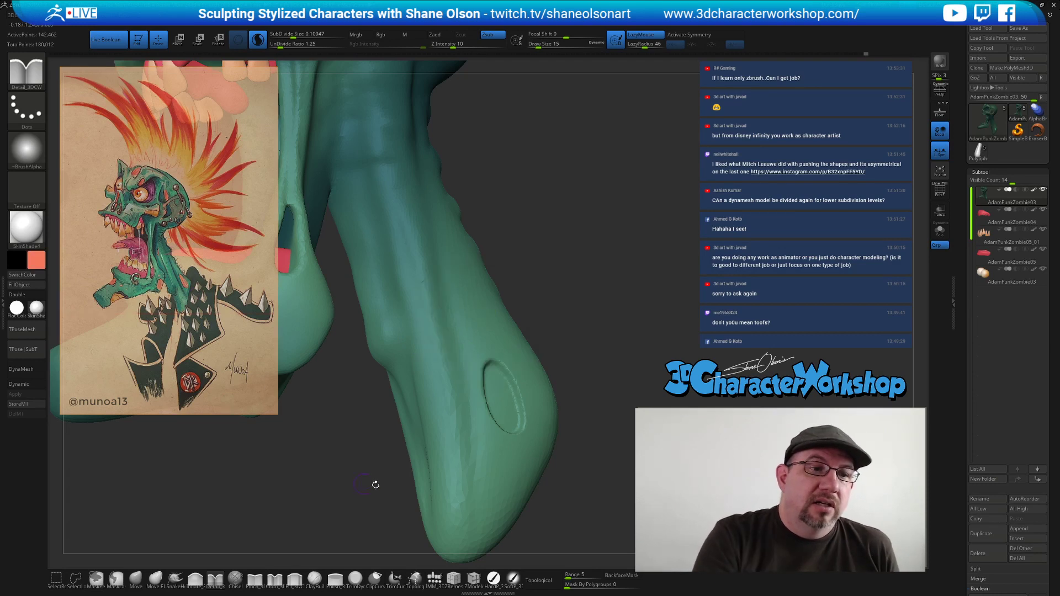
left_click(494, 579)
left_click_drag(599, 475, 573, 475)
left_click_drag(496, 388, 495, 385)
key("bracketleft")
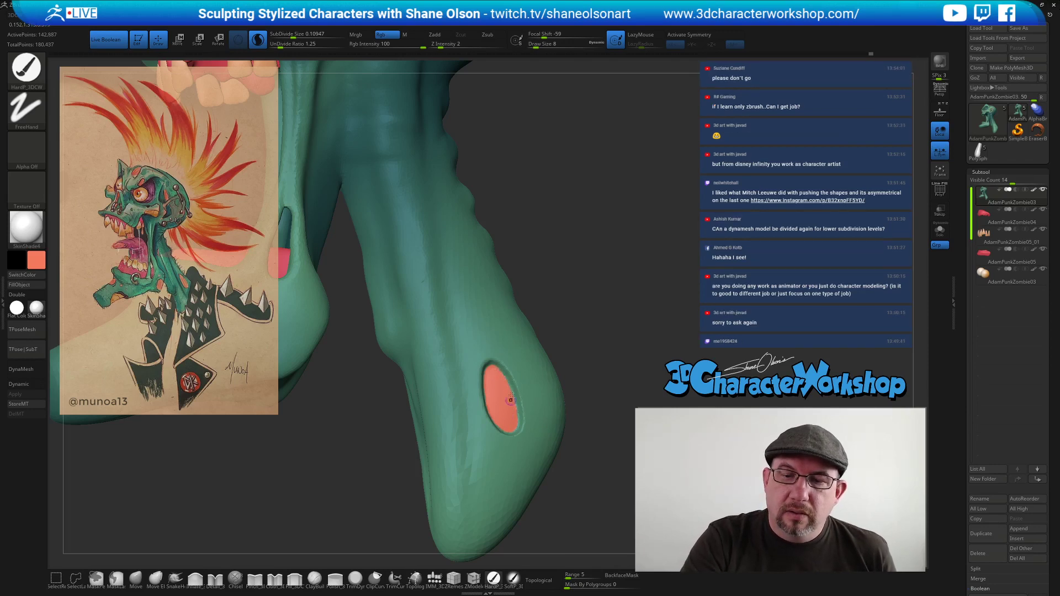
mouse_move(589, 326)
left_mouse_down()
mouse_move(577, 327)
mouse_move(570, 304)
mouse_move(538, 324)
left_mouse_up()
Carve lengthwise muscle grooves inside the orange-red wound with the Detail brush at draw size 18.
left_click(215, 578)
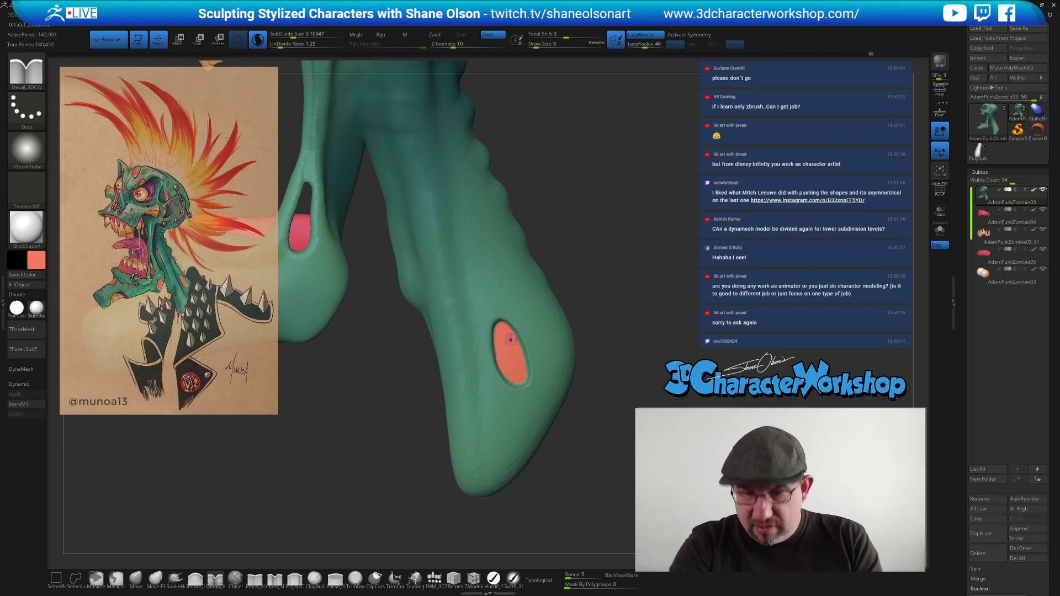
right_click_drag(520, 372, 512, 357)
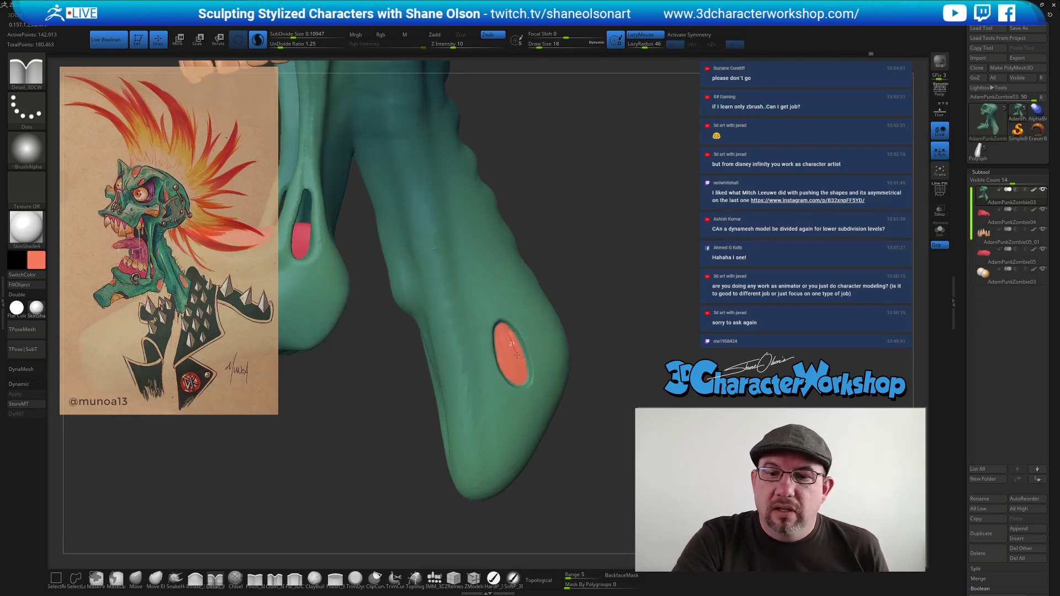
right_click_drag(617, 364, 593, 276)
mouse_move(599, 398)
right_mouse_down()
mouse_move(545, 409)
mouse_move(587, 392)
right_mouse_up()
left_click_drag(564, 330, 565, 342, "alt")
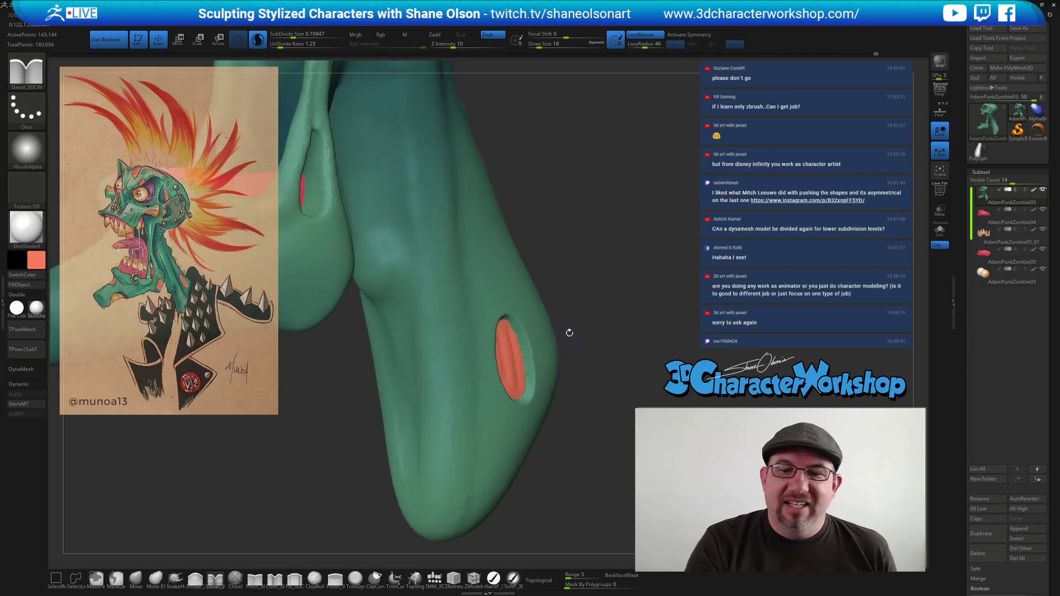
left_click_drag(573, 303, 507, 278)
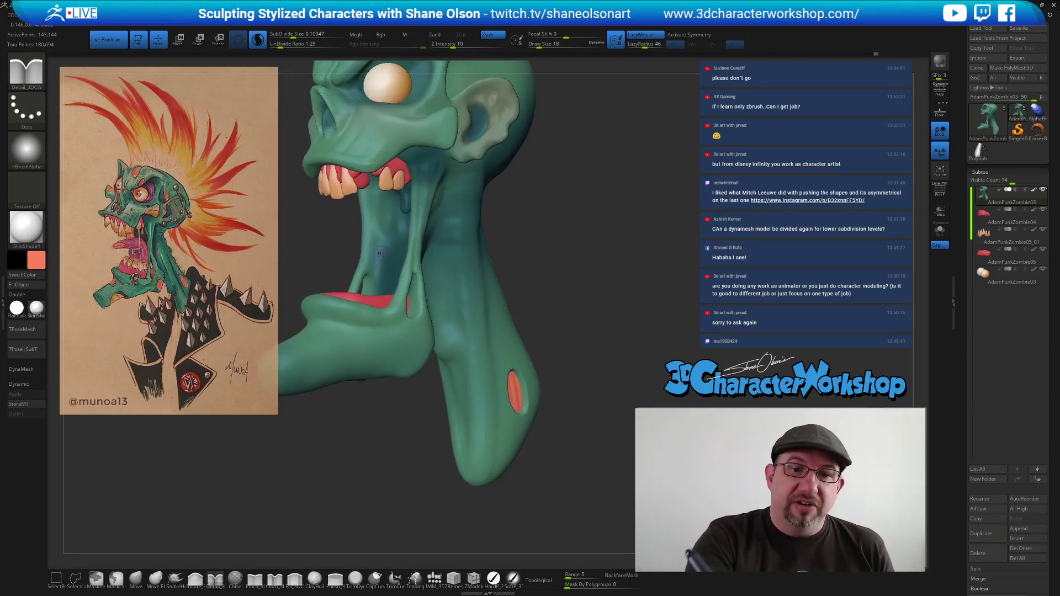
Pick dark teal from the inside of the throat and paint the wound's rear rim with the hard paint brush at draw size 6.
key("c")
left_click_drag(578, 293, 590, 415, "alt")
left_click(494, 580)
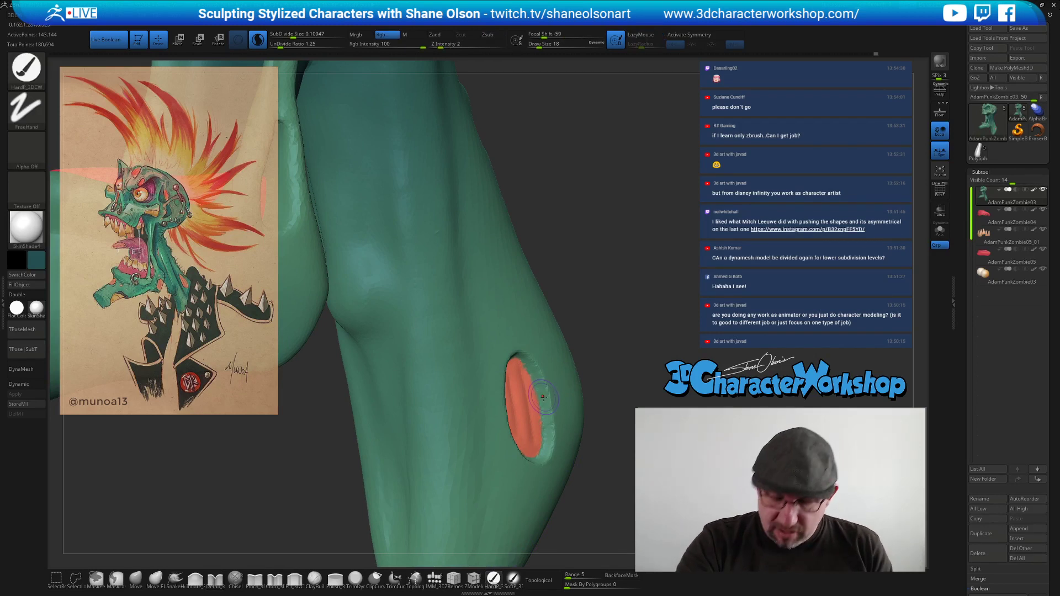
key("bracketleft")
left_click_drag(528, 366, 541, 401)
key("ctrl+z")
key("bracketleft")
left_click_drag(525, 362, 545, 449)
Paint the upper and front rim of the wound dark teal at draw size 6, completing its outline.
mouse_move(575, 403)
right_mouse_down()
mouse_move(545, 395)
mouse_move(534, 339)
right_mouse_up()
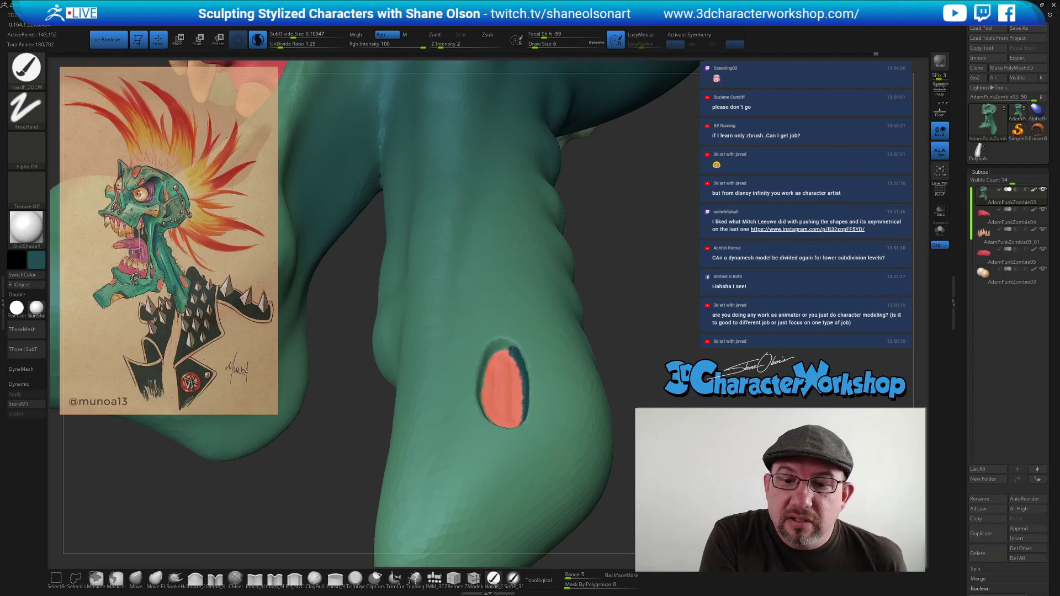
left_click_drag(501, 347, 490, 367)
right_click_drag(538, 371, 490, 362)
mouse_move(482, 365)
left_mouse_down()
mouse_move(456, 430)
mouse_move(475, 393)
mouse_move(462, 411)
mouse_move(475, 436)
left_mouse_up()
right_click_drag(545, 457, 569, 412)
mouse_move(569, 411)
left_mouse_down()
mouse_move(605, 421)
mouse_move(591, 315)
mouse_move(594, 446)
mouse_move(552, 282)
mouse_move(625, 390)
mouse_move(547, 337)
mouse_move(589, 391)
mouse_move(565, 412)
left_mouse_up()
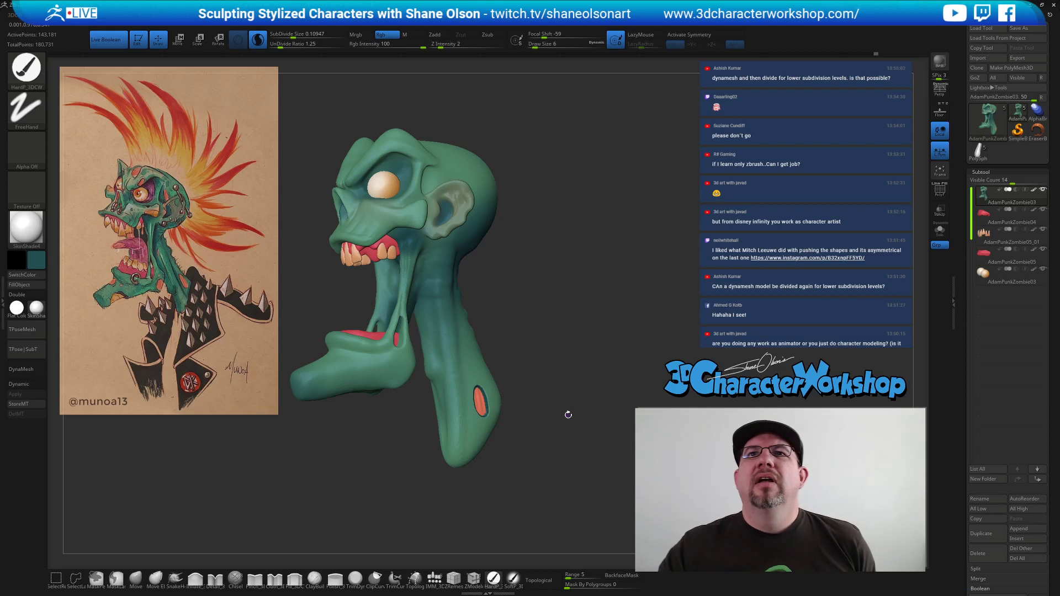
Sample the wound's orange-red and touch up the fill along the inside of its teal outline with the hard paint brush.
left_click_drag(606, 246, 600, 286)
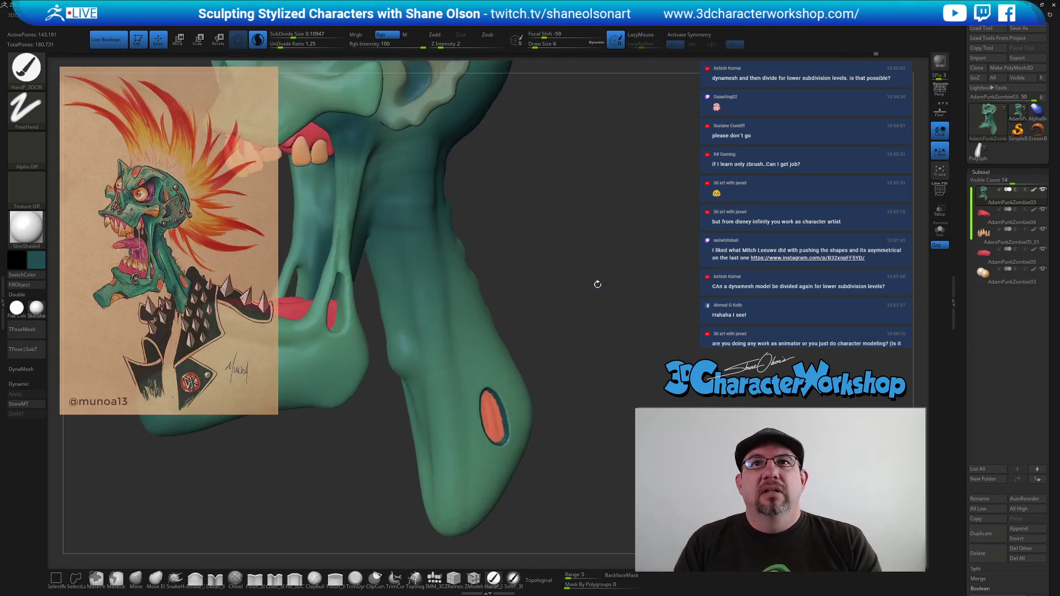
left_click_drag(597, 284, 611, 298)
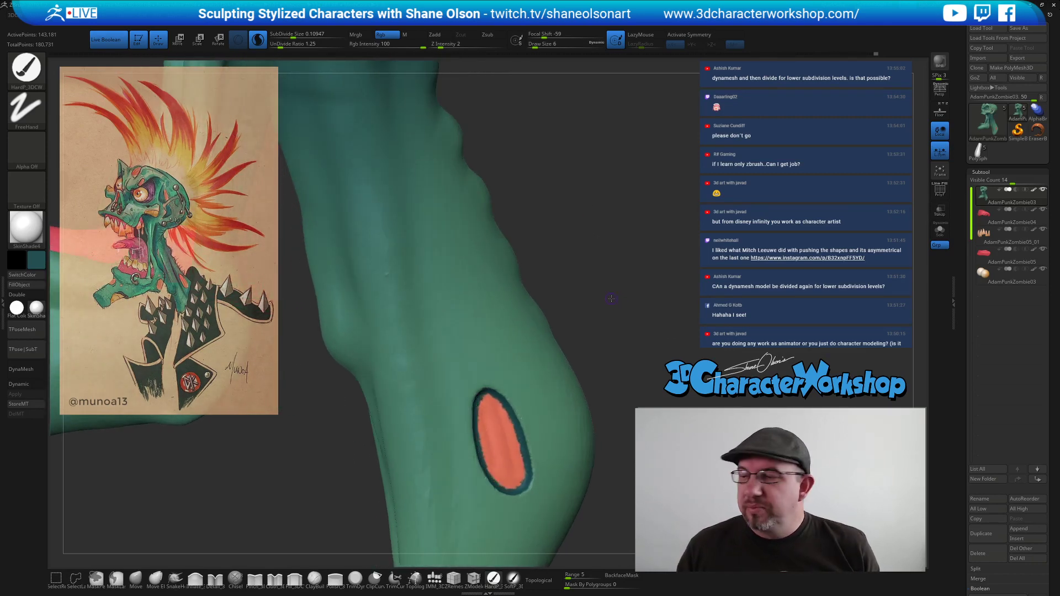
key("c")
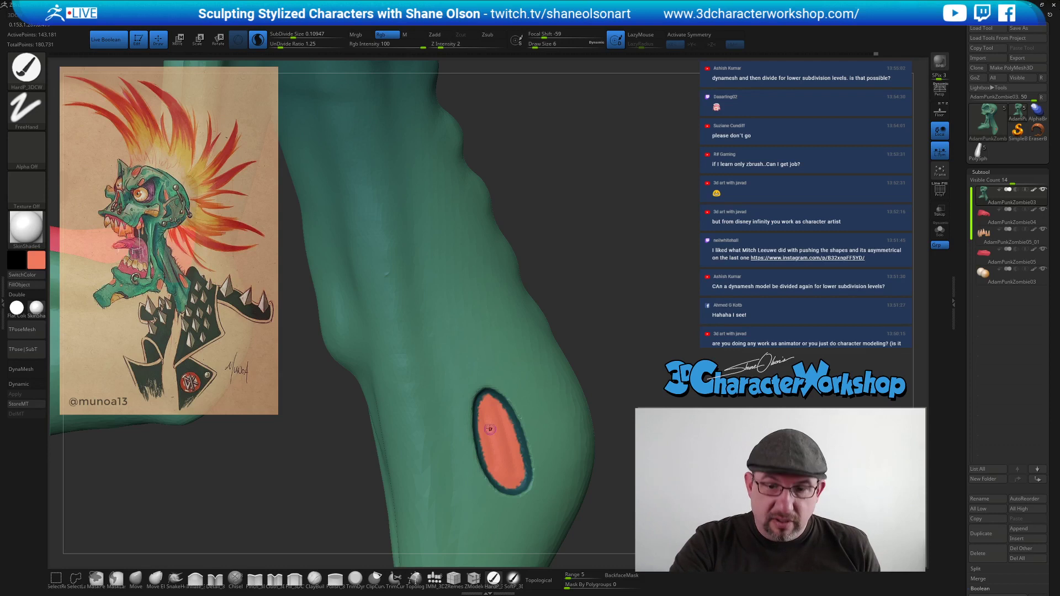
left_click_drag(484, 413, 488, 444)
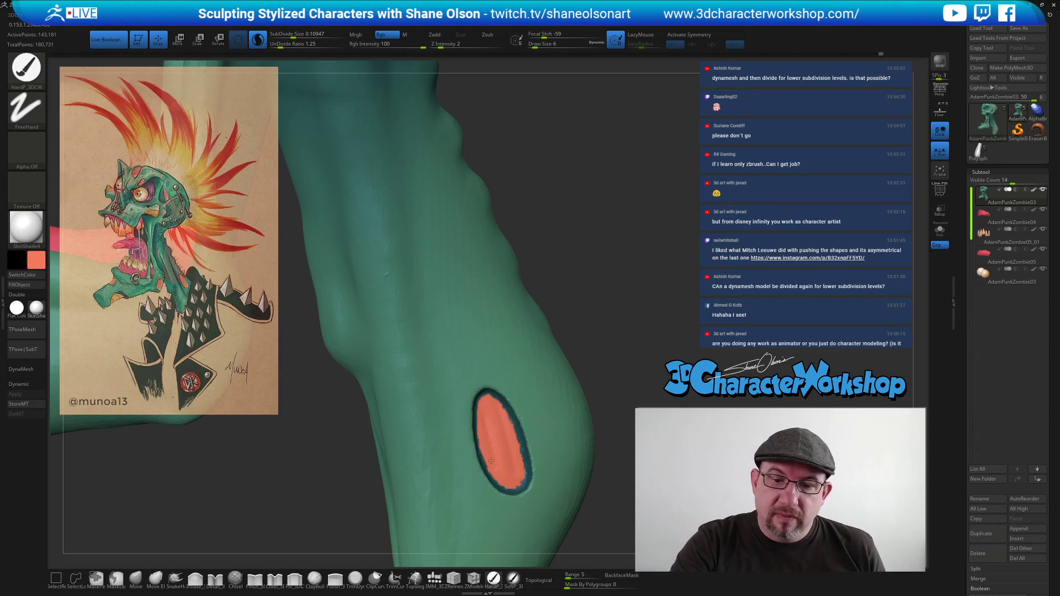
left_click_drag(499, 414, 493, 403)
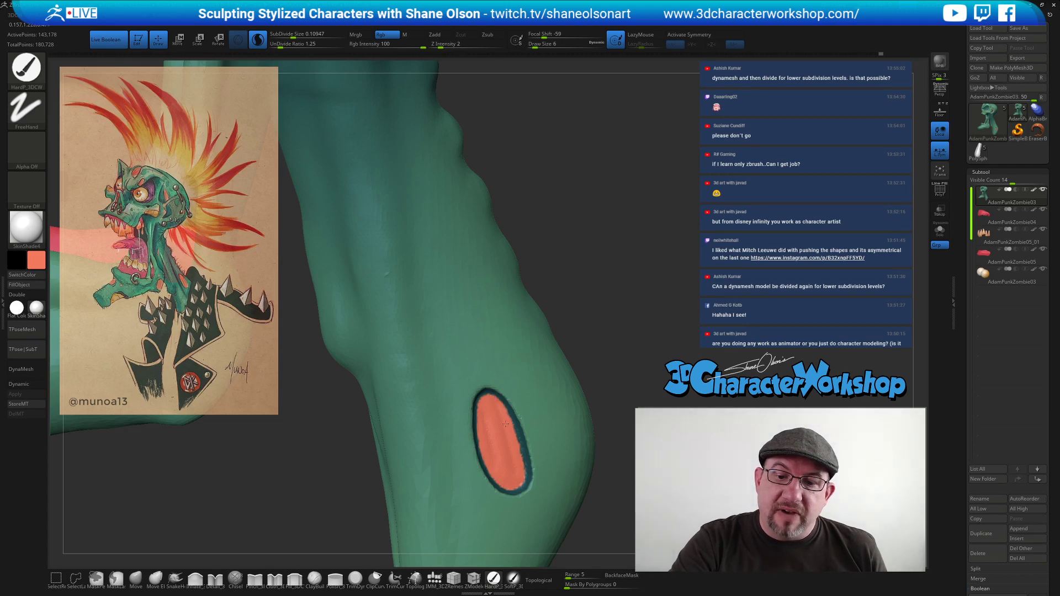
key("f")
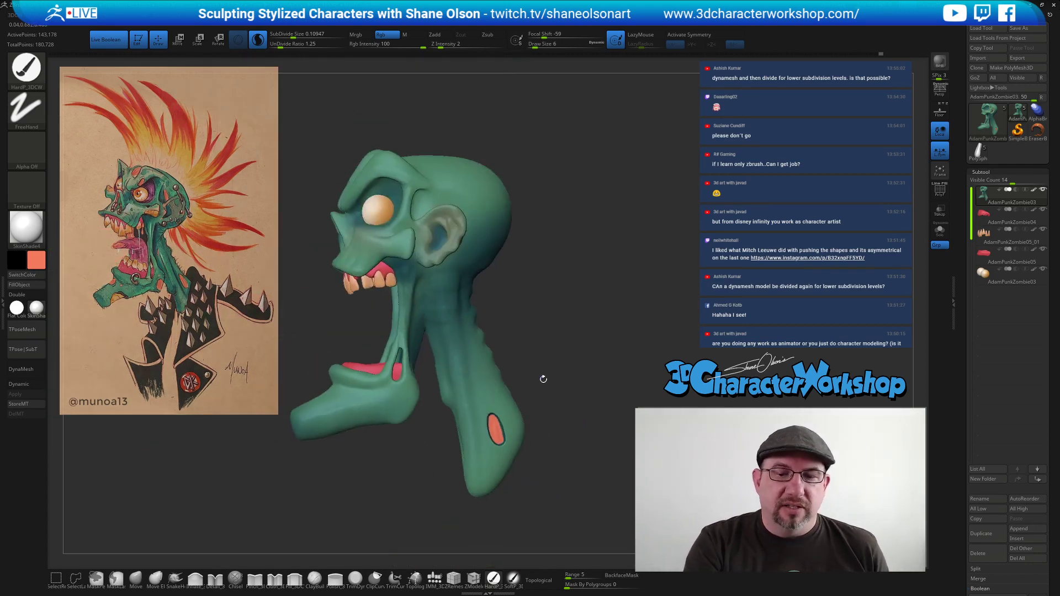
Undo the stray stroke, turn on X symmetry and pinch the crest of the raised brow ridges with the Pinch brush at draw size 44.
left_click_drag(520, 325, 540, 398, "alt")
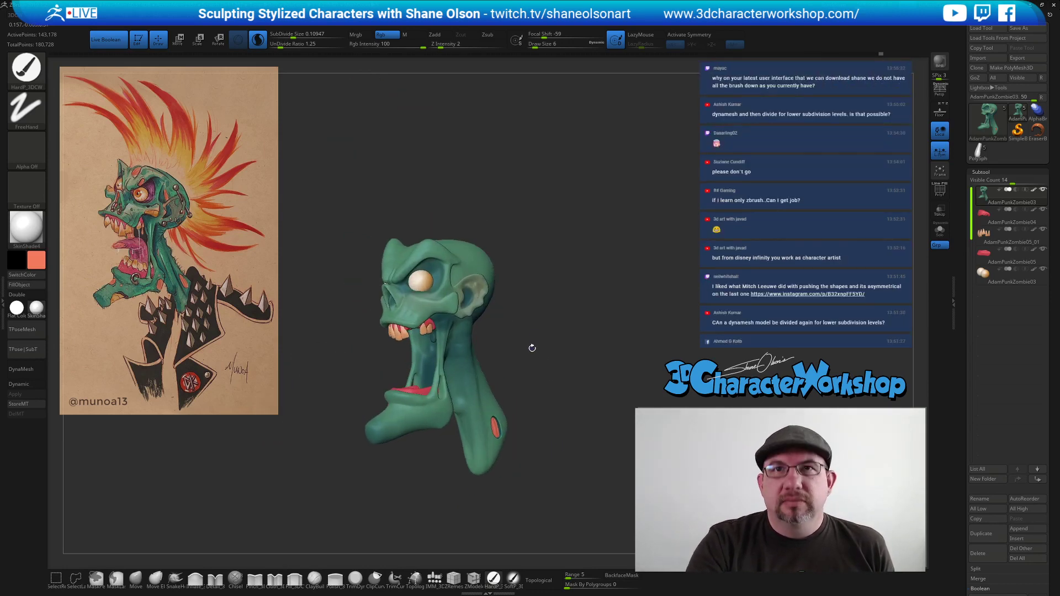
left_click_drag(532, 347, 530, 360, "alt")
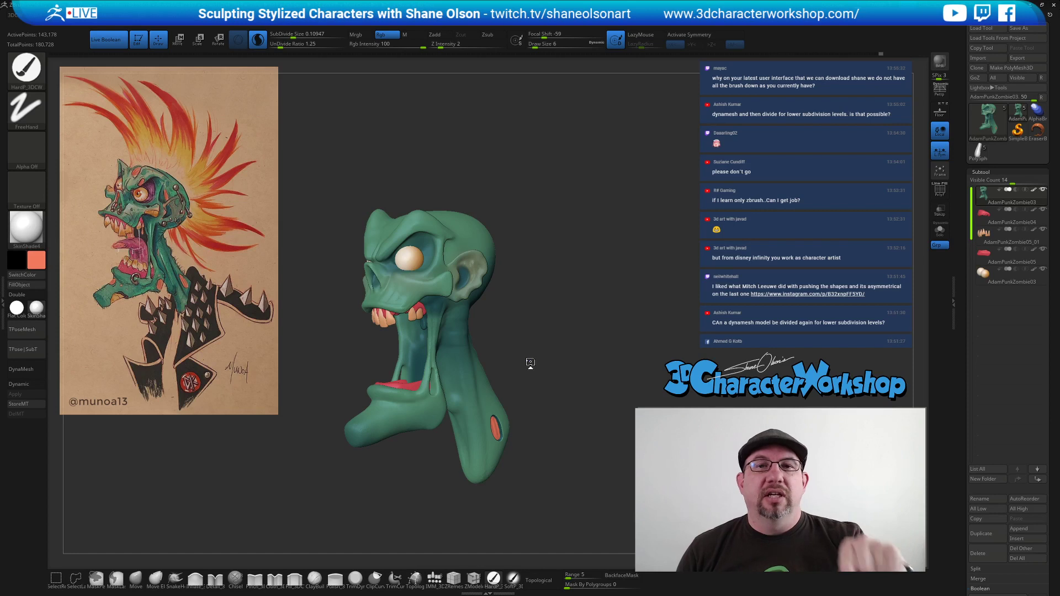
mouse_move(538, 283)
left_mouse_down()
mouse_move(525, 276)
mouse_move(537, 263)
mouse_move(539, 282)
mouse_move(574, 290)
mouse_move(571, 322)
mouse_move(584, 280)
left_mouse_up()
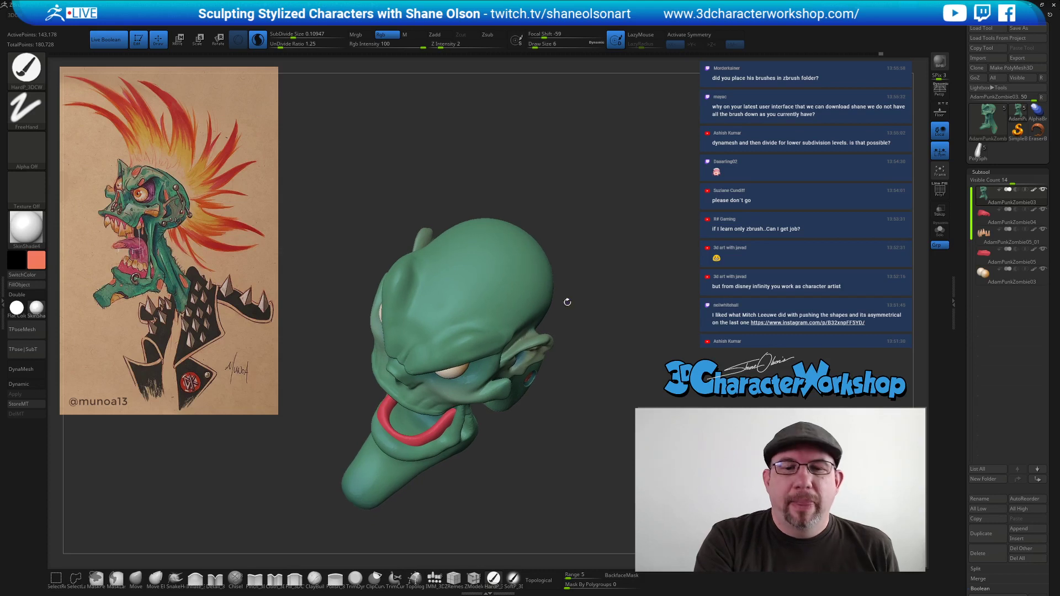
left_click(254, 578)
key("s")
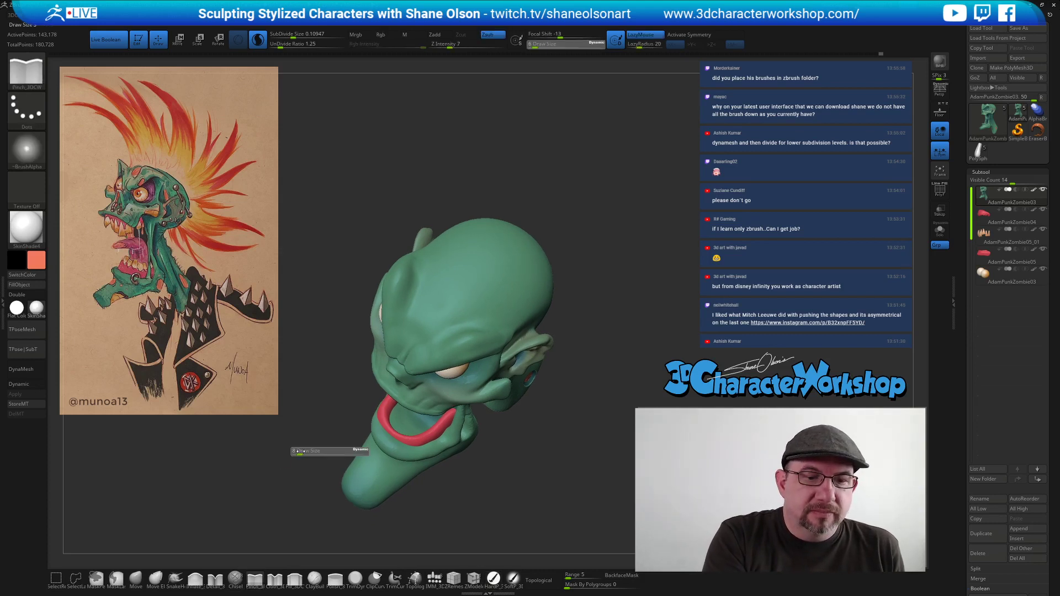
left_click_drag(309, 453, 309, 453)
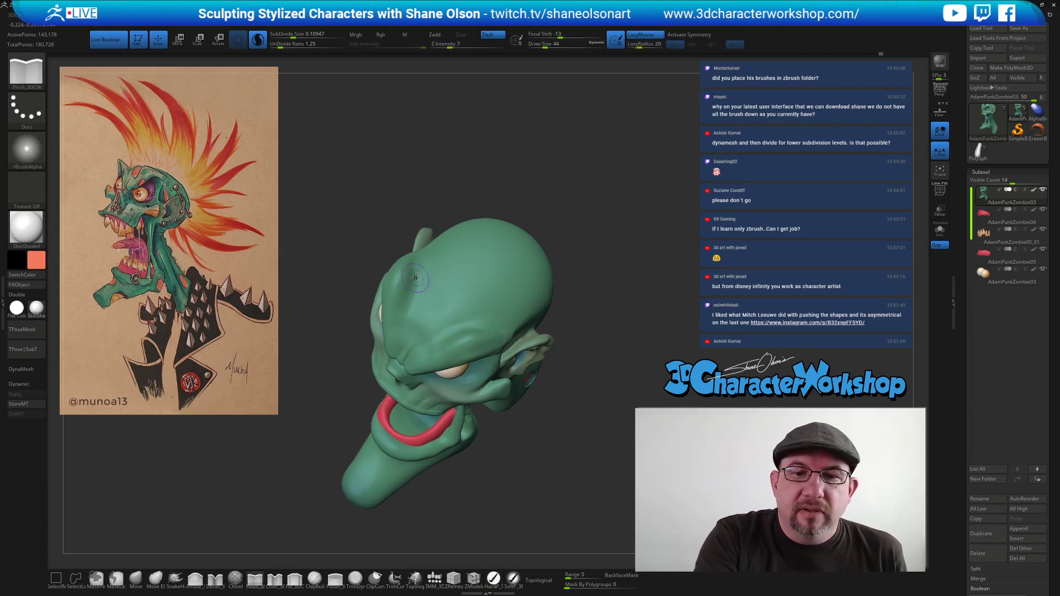
key("ctrl+z")
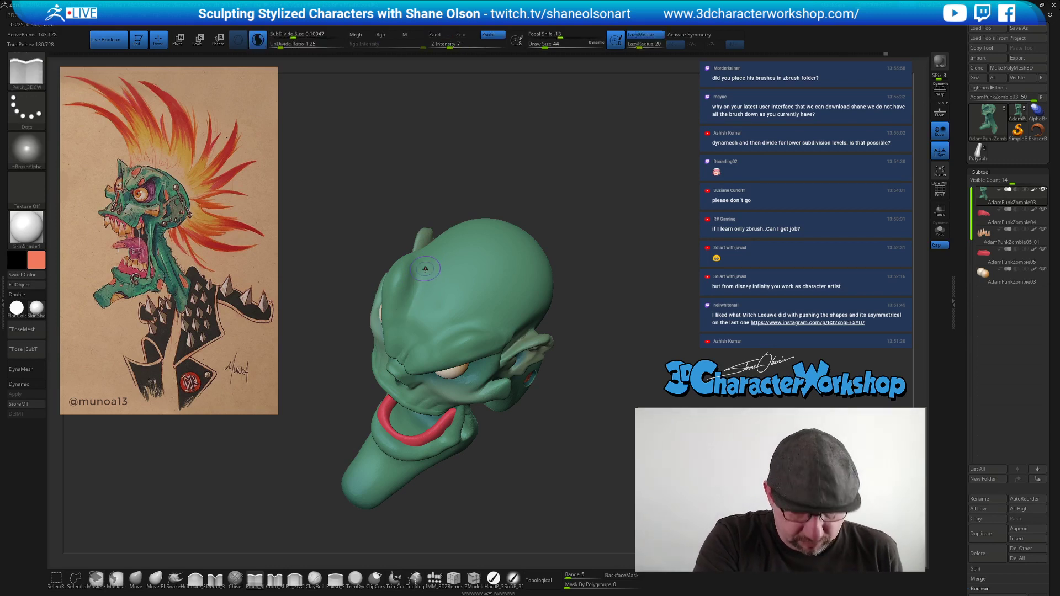
key("x")
left_click_drag(414, 265, 414, 281)
left_click_drag(406, 320, 410, 325)
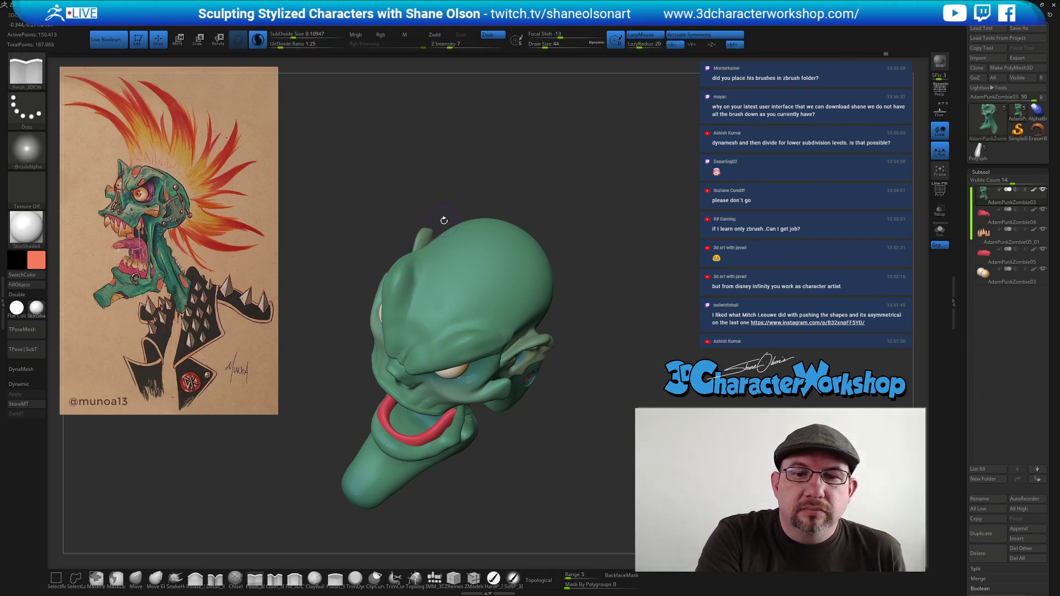
Pinch the inner edges of the brow ridges down toward the bridge of the nose with symmetry on.
right_click_drag(429, 298, 417, 273)
left_click_drag(402, 330, 407, 307)
right_click_drag(418, 287, 401, 340)
left_click_drag(415, 291, 405, 336)
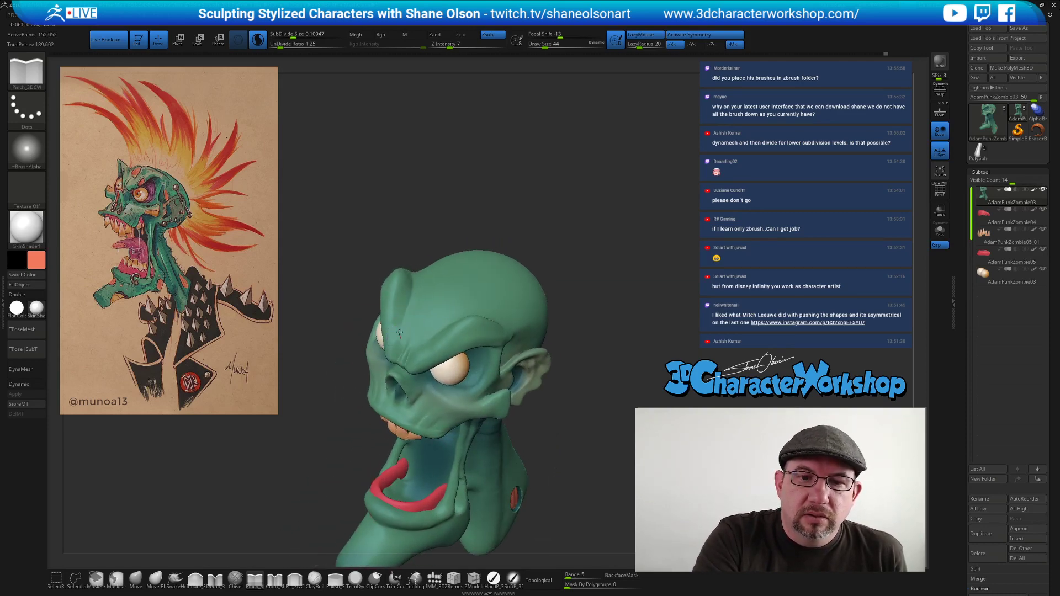
right_click_drag(439, 311, 490, 305)
Smooth the skin strand stretched between the upper and lower jaw at the corner of the mouth.
mouse_move(570, 421)
right_mouse_down()
mouse_move(575, 433)
mouse_move(572, 402)
mouse_move(552, 402)
right_mouse_up()
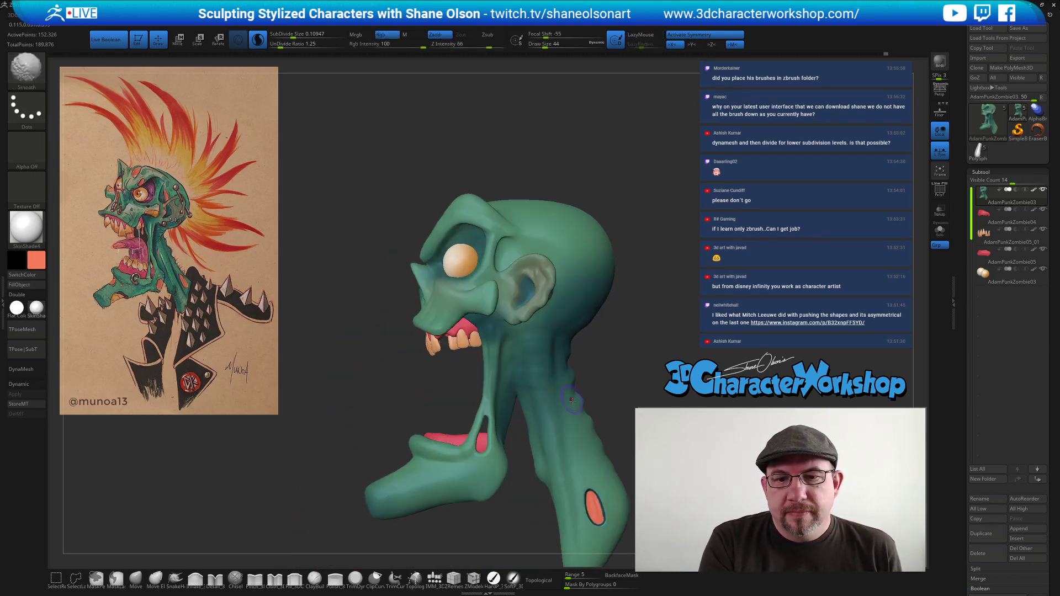
left_click_drag(487, 373, 502, 462, "shift")
key("shift+f")
key("shift+f")
mouse_move(509, 476)
right_mouse_down()
mouse_move(522, 485)
mouse_move(582, 428)
mouse_move(553, 364)
right_mouse_up()
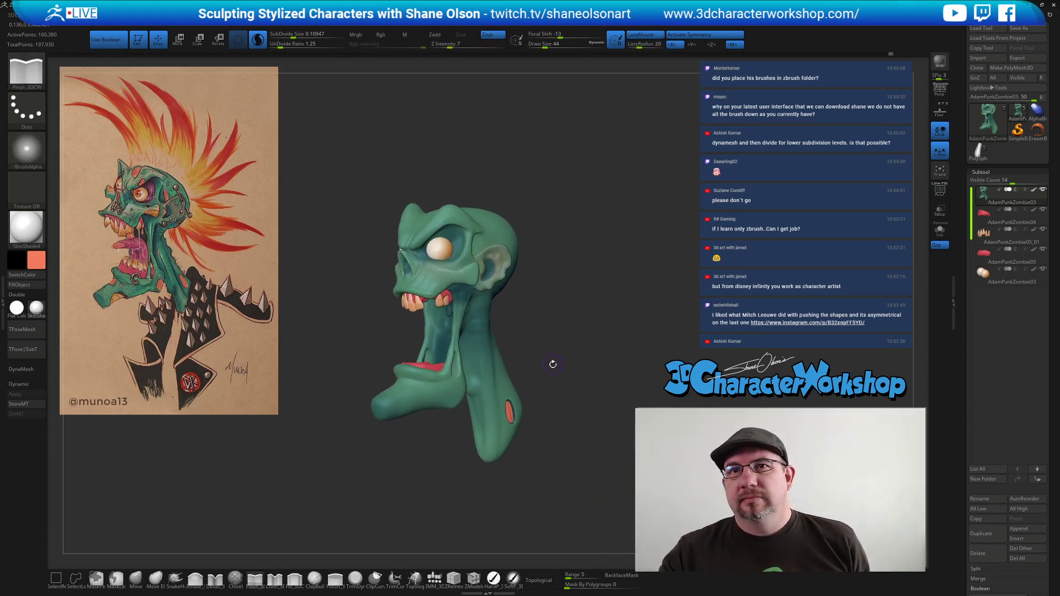
Make the lower gum the active subtool and mirror it to the opposite side of the jaw.
mouse_move(613, 284)
right_mouse_down()
mouse_move(627, 288)
mouse_move(618, 318)
mouse_move(573, 348)
mouse_move(573, 399)
mouse_move(535, 374)
right_mouse_up()
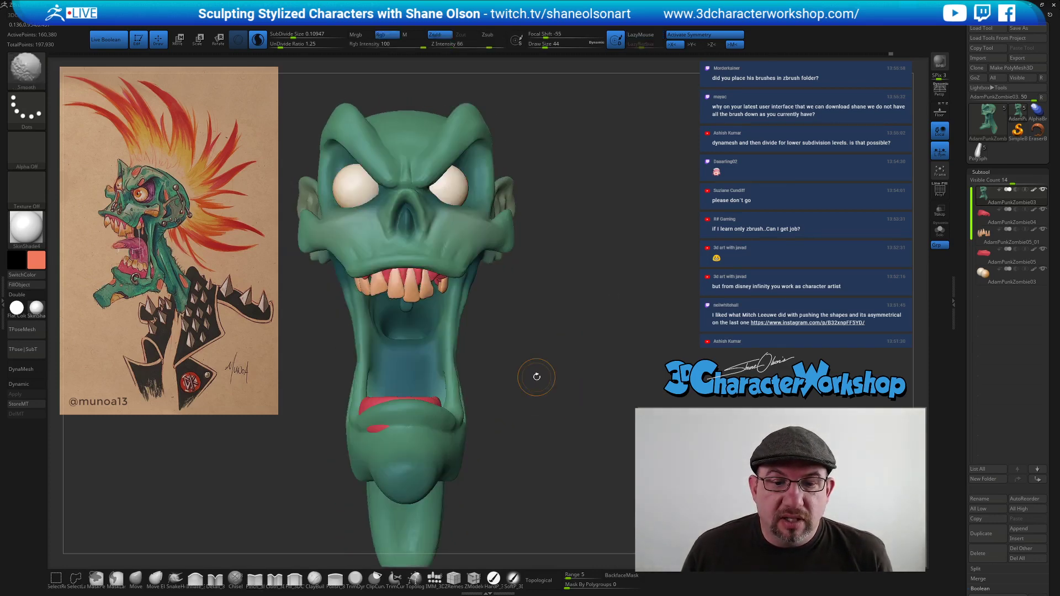
left_click(376, 401, "alt")
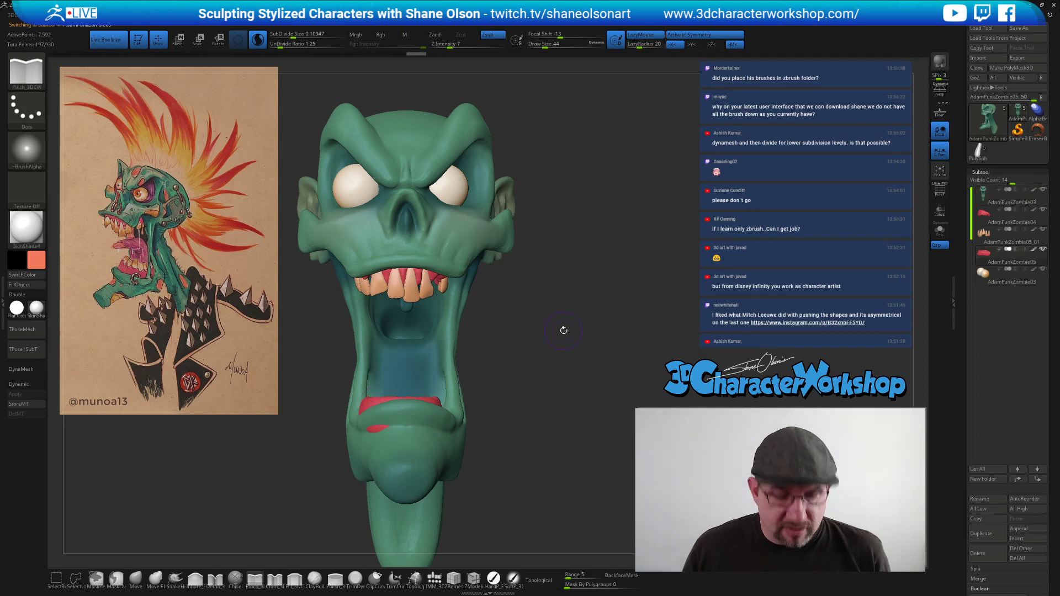
right_click_drag(556, 354, 594, 297, "alt")
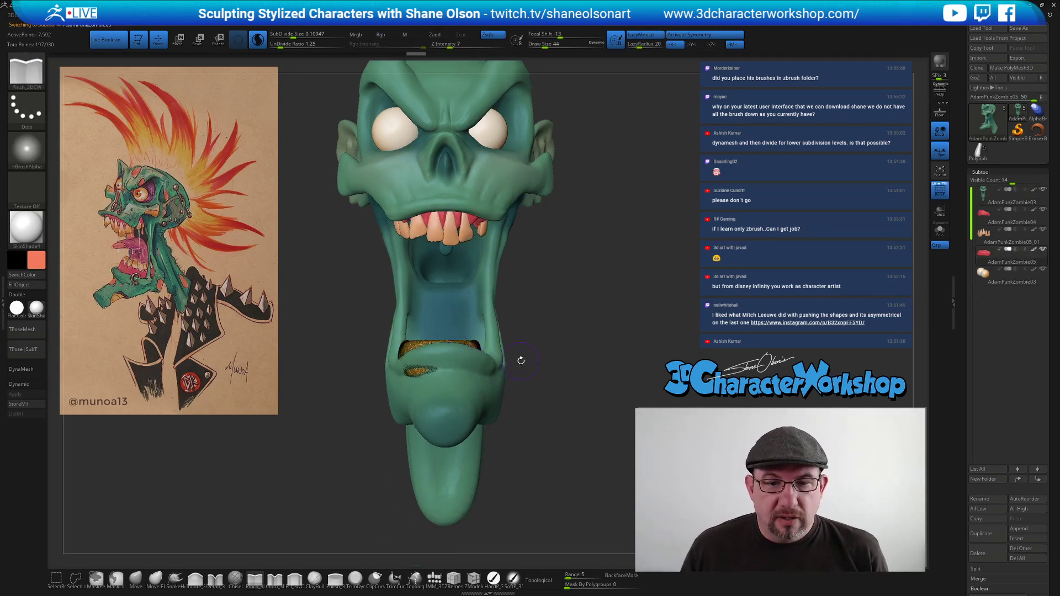
key("space")
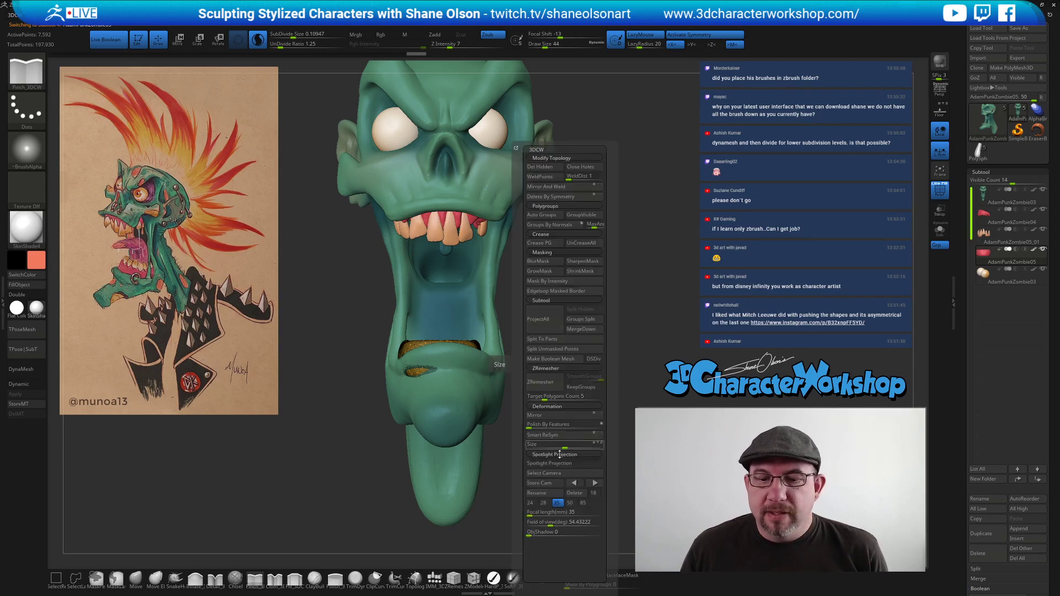
left_click(553, 416)
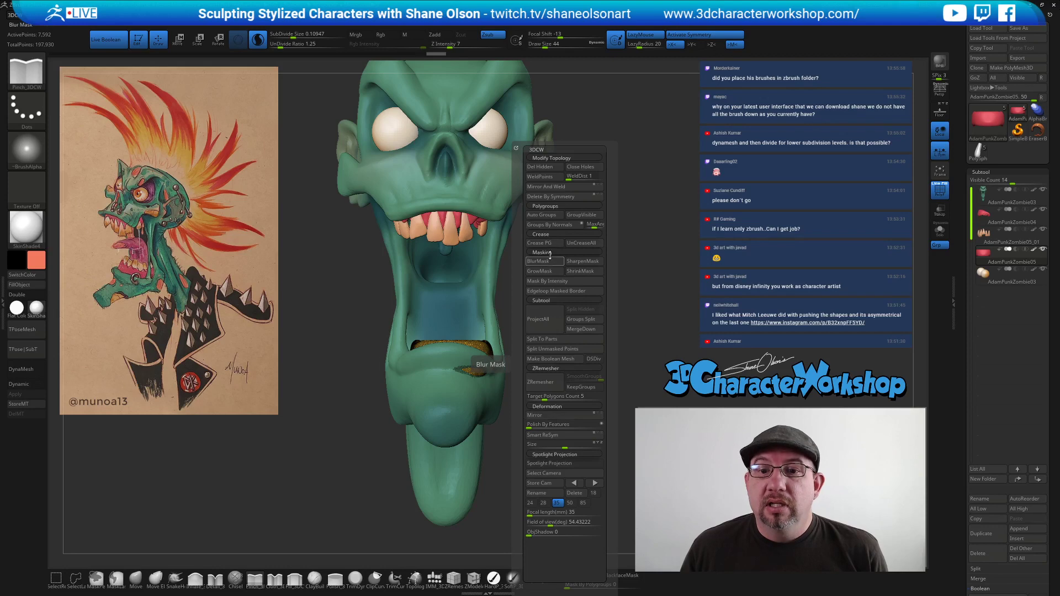
Try to Mirror And Weld the lower gum with local symmetry on, checking it against the floor grid, and undo it.
left_click(548, 187)
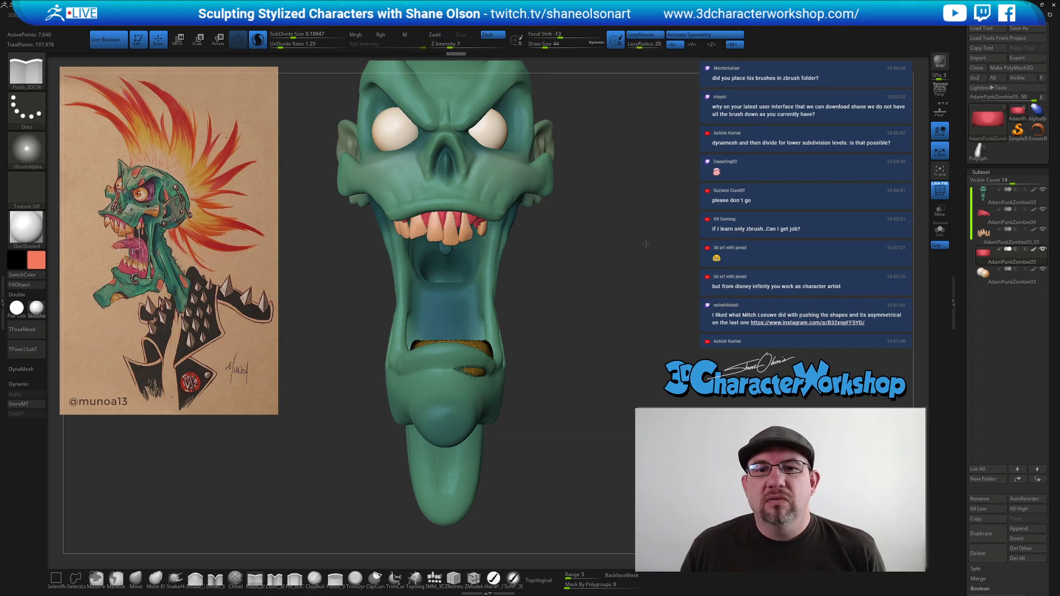
left_click_drag(647, 243, 645, 238)
left_click(940, 111)
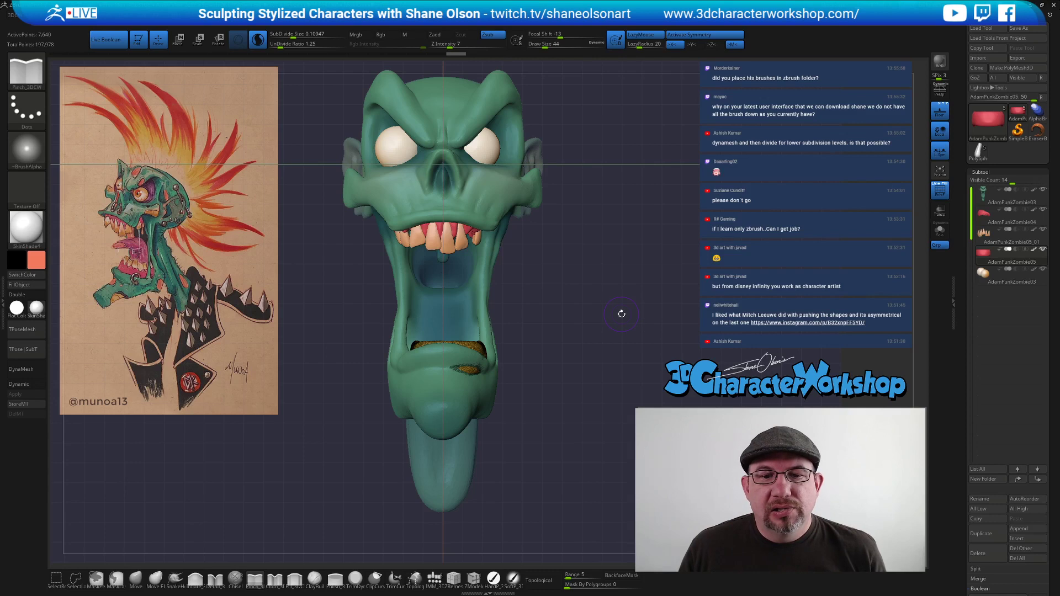
key("ctrl")
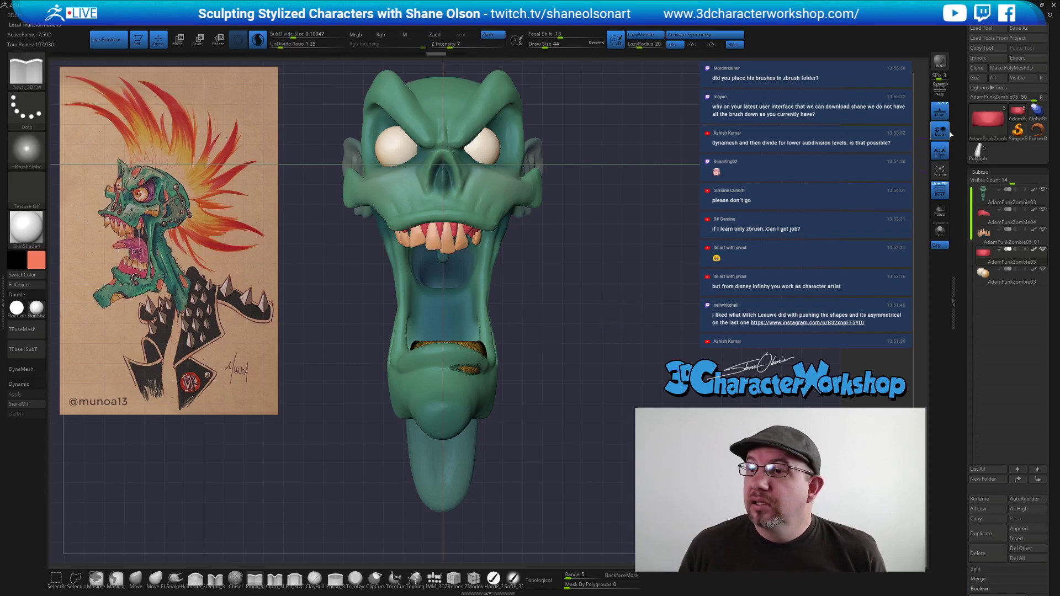
Turn off local symmetry and apply Mirror And Weld to the lower gum across the world centre.
left_click(939, 152)
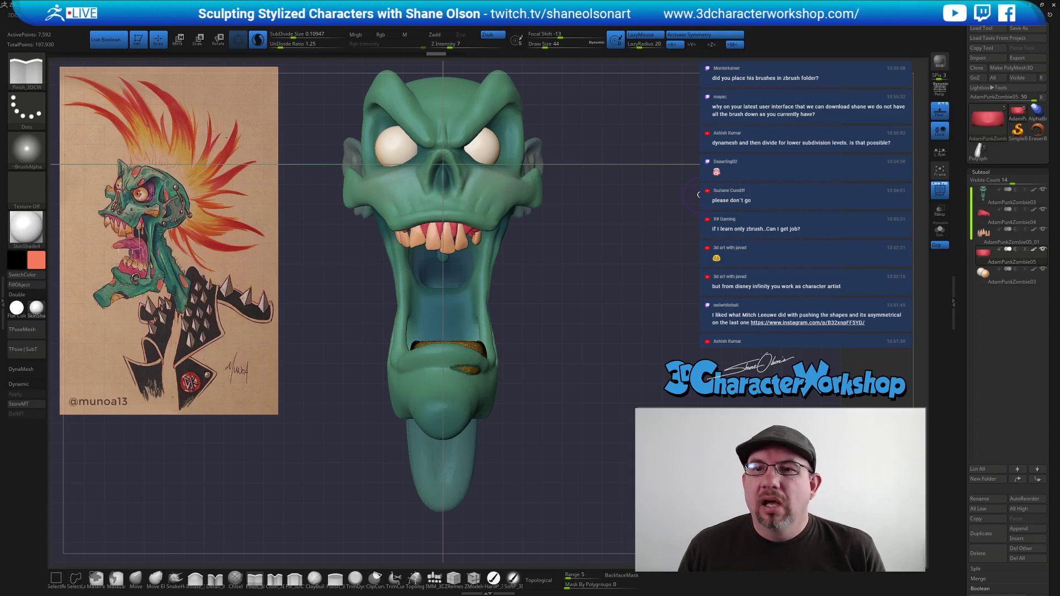
key("space")
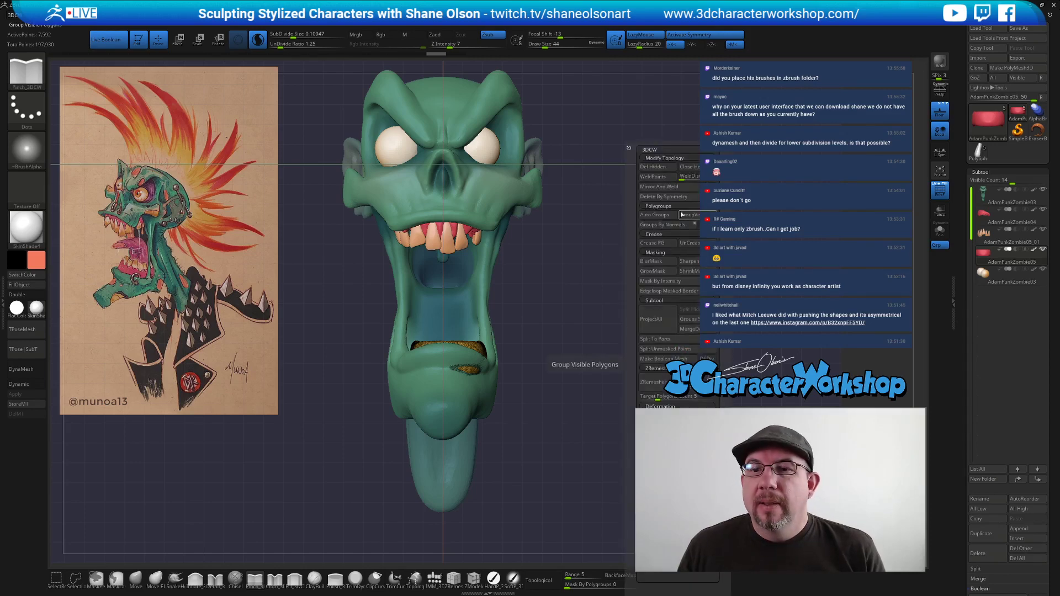
left_click(665, 188)
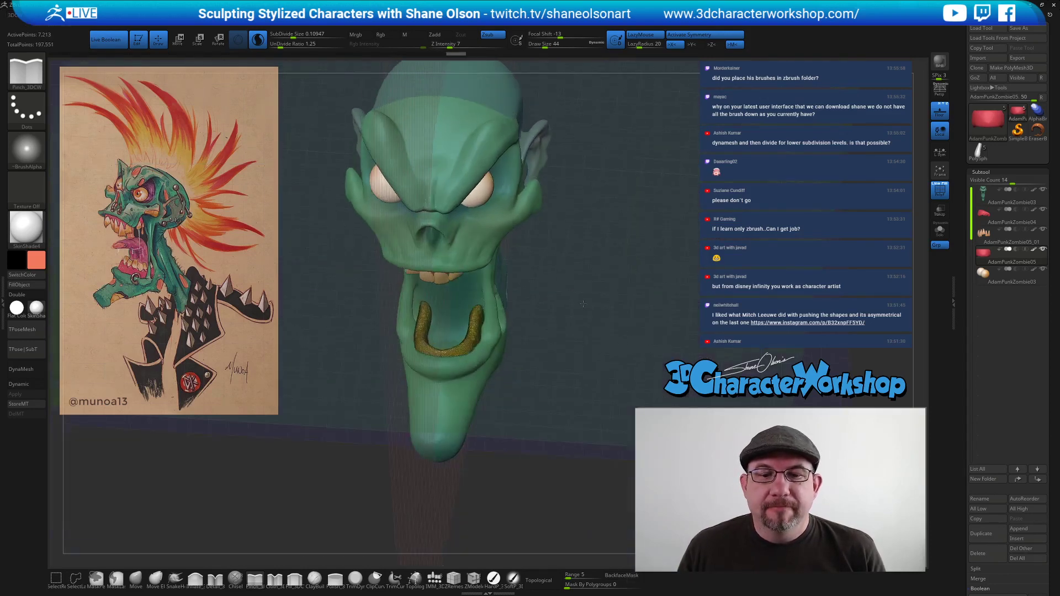
Place the gizmo at the lower gum, scale the gum slightly wider along X, and hide the floor grid.
key("w")
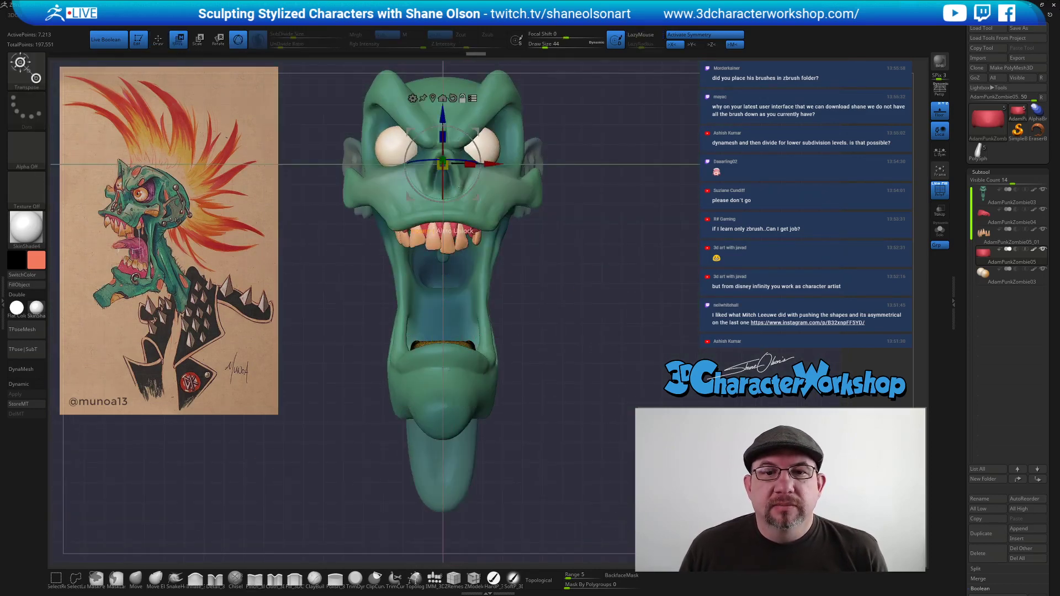
left_click_drag(470, 164, 470, 166)
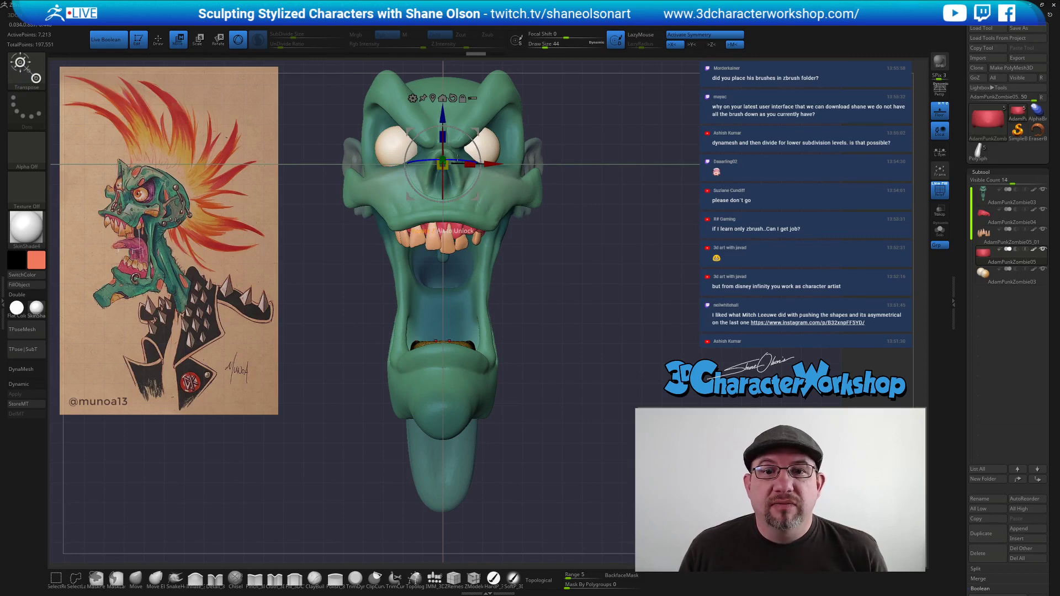
left_click_drag(442, 119, 434, 277, "alt")
left_click_drag(470, 323, 478, 327)
mouse_move(680, 309)
left_mouse_down()
mouse_move(623, 302)
mouse_move(671, 308)
mouse_move(634, 279)
left_mouse_up()
key("q")
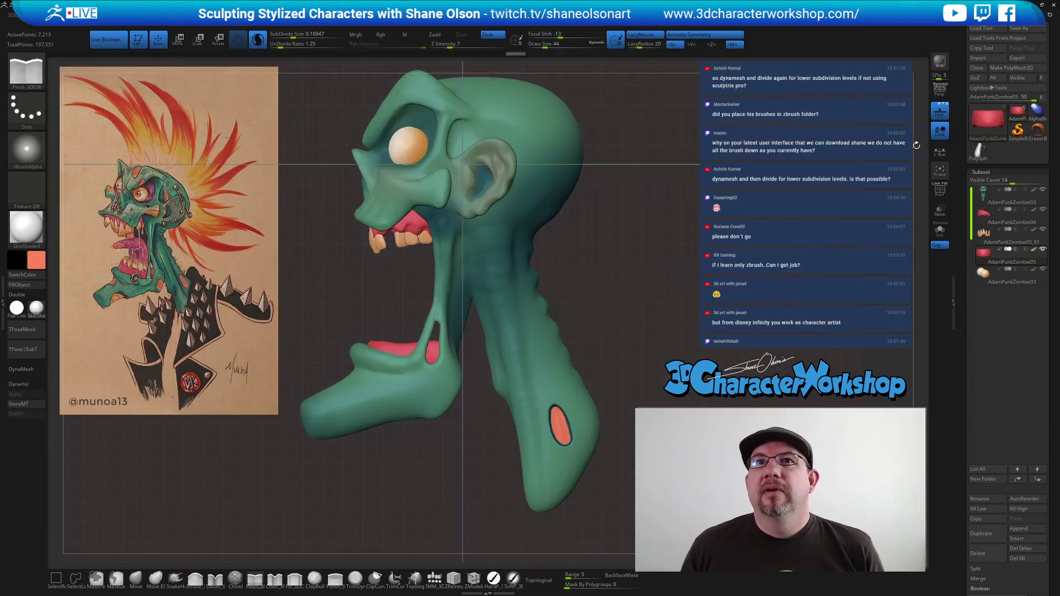
left_click(941, 112)
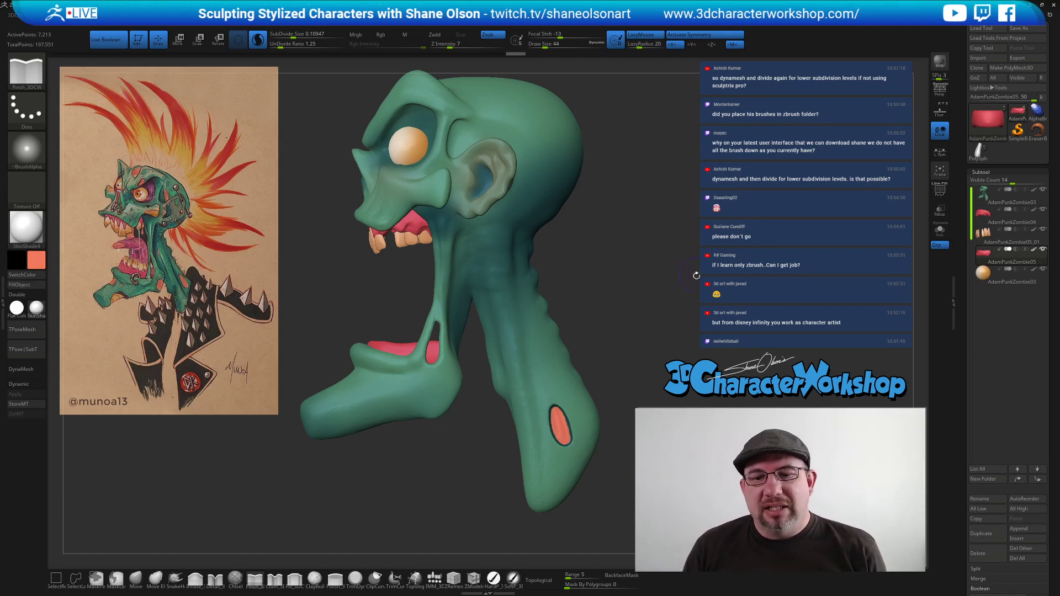
left_click_drag(678, 287, 582, 248, "alt")
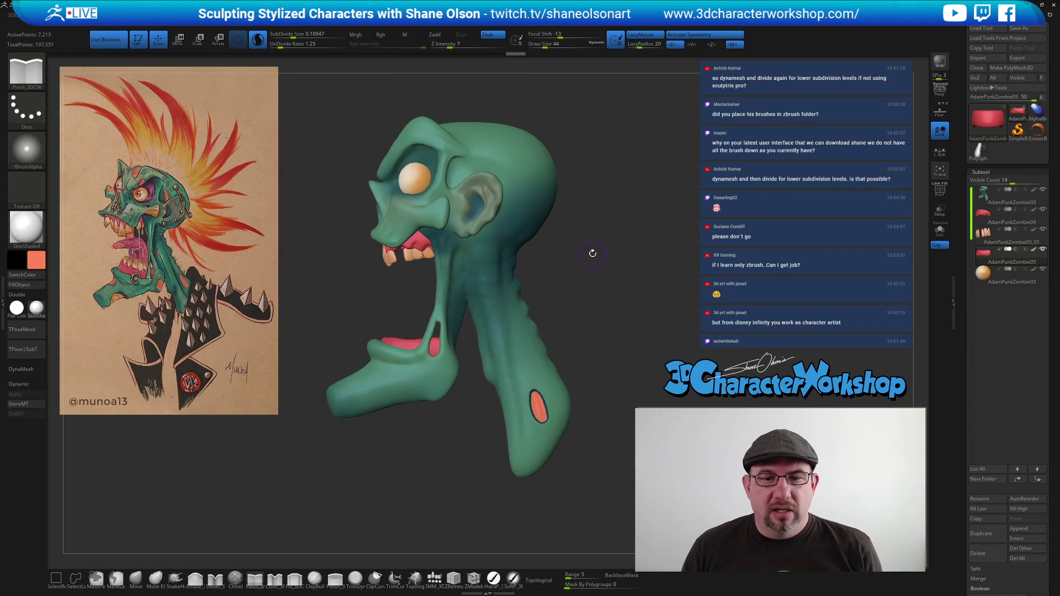
Make the upper gum the active subtool, reset the gizmo orientation, and nudge the gum slightly along X.
key("shift+f")
key("shift+f")
left_click_drag(608, 287, 646, 234, "alt")
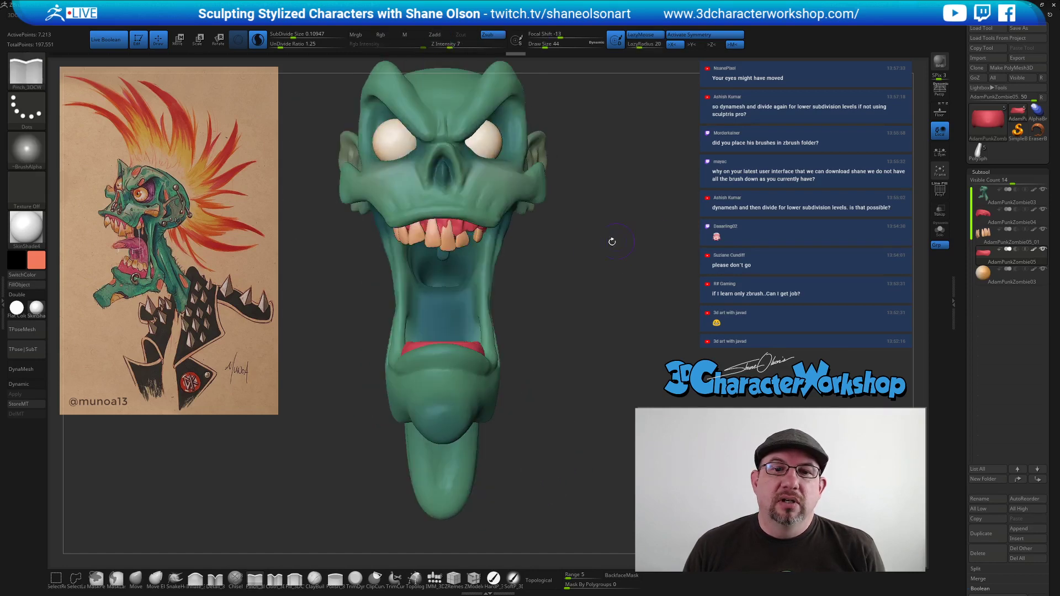
left_click(459, 221, "alt")
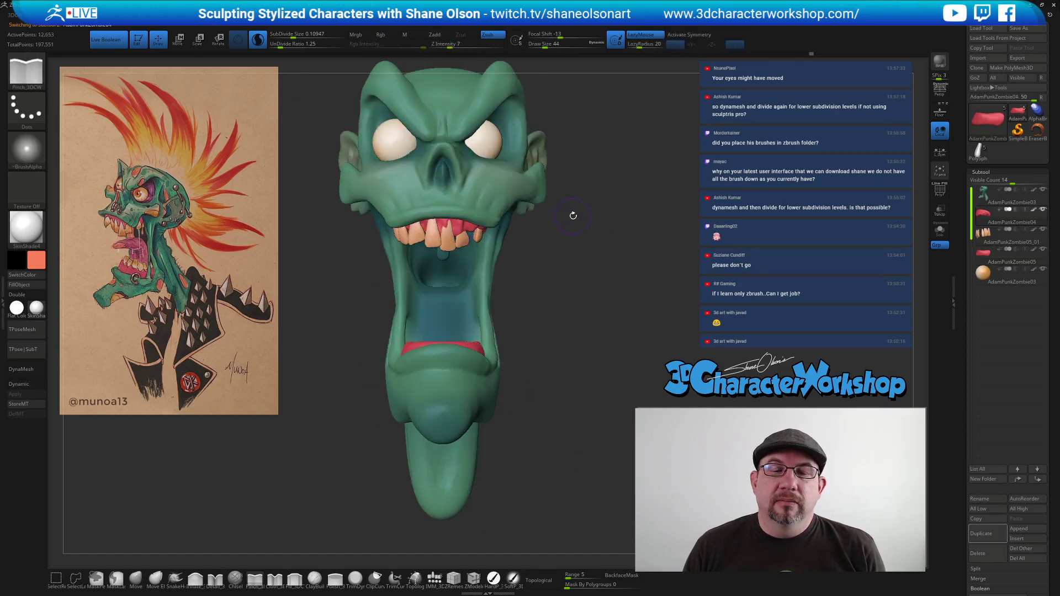
key("w")
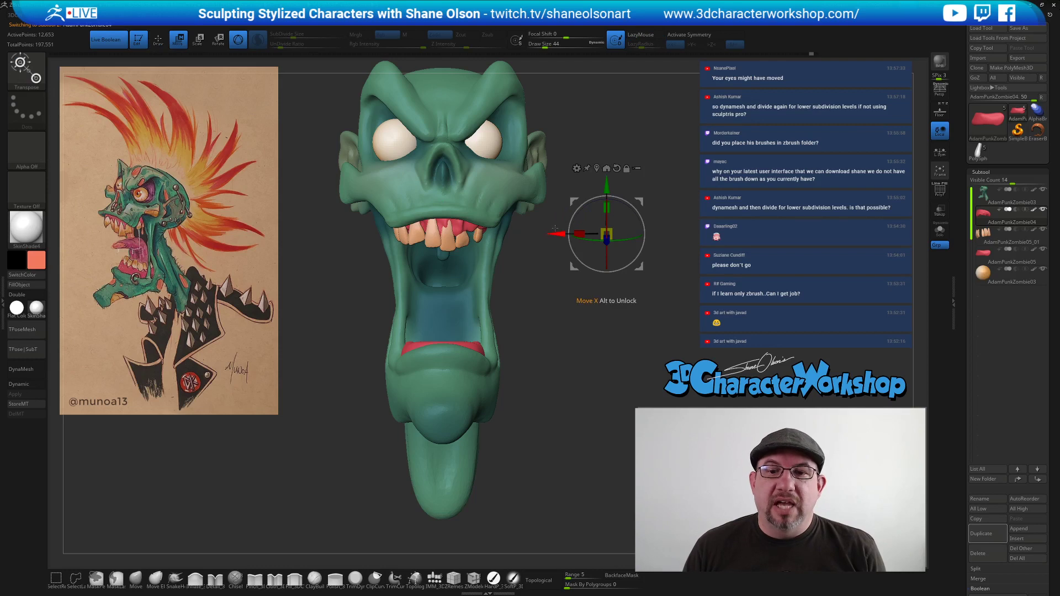
left_click(616, 168)
left_click_drag(561, 234, 556, 232)
Pull the side of the upper gum into place with the Move brush at draw size 50.
mouse_move(697, 197)
left_mouse_down()
mouse_move(547, 310)
mouse_move(593, 326)
mouse_move(661, 307)
left_mouse_up()
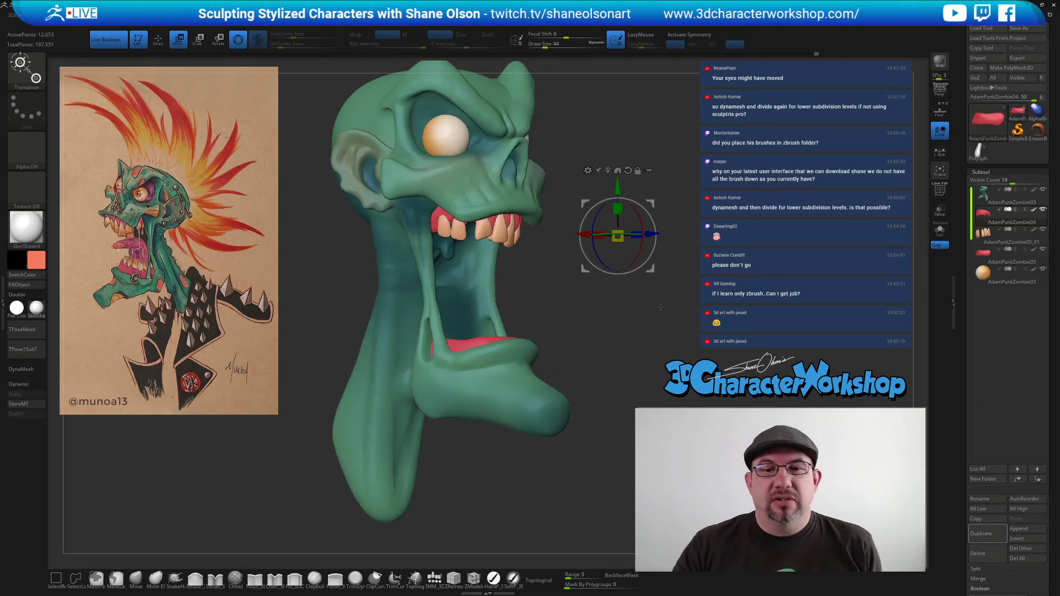
left_click(135, 578)
key("s")
left_click_drag(437, 224, 427, 222)
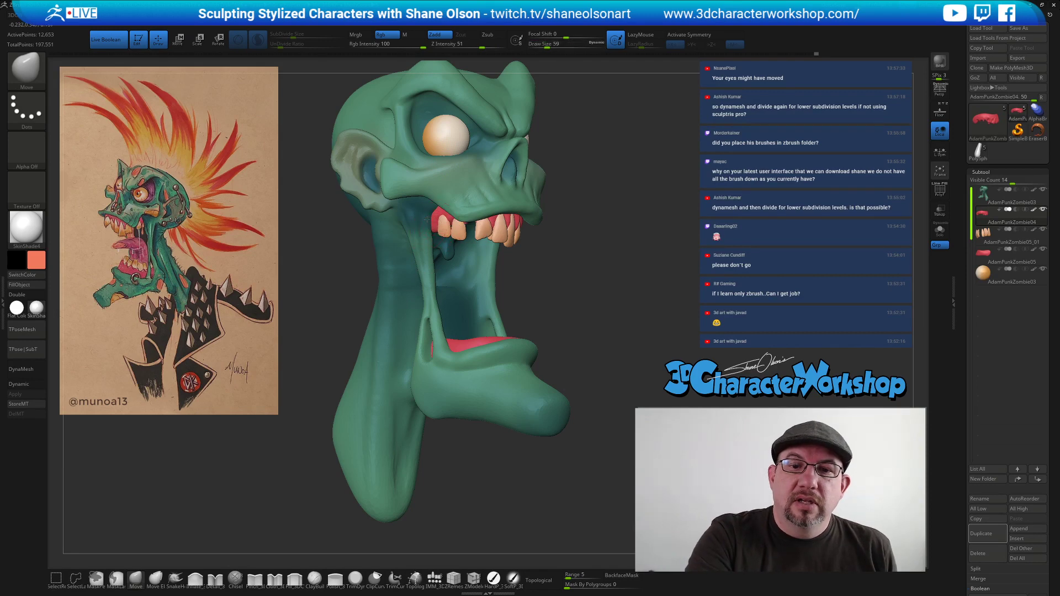
Select the upper teeth subtool and duplicate it.
mouse_move(535, 266)
left_mouse_down()
mouse_move(494, 256)
mouse_move(551, 255)
mouse_move(560, 315)
mouse_move(607, 307)
mouse_move(644, 284)
mouse_move(626, 238)
mouse_move(621, 290)
mouse_move(639, 272)
mouse_move(557, 330)
mouse_move(544, 298)
mouse_move(516, 303)
left_mouse_up()
left_click(982, 234)
left_click(988, 539)
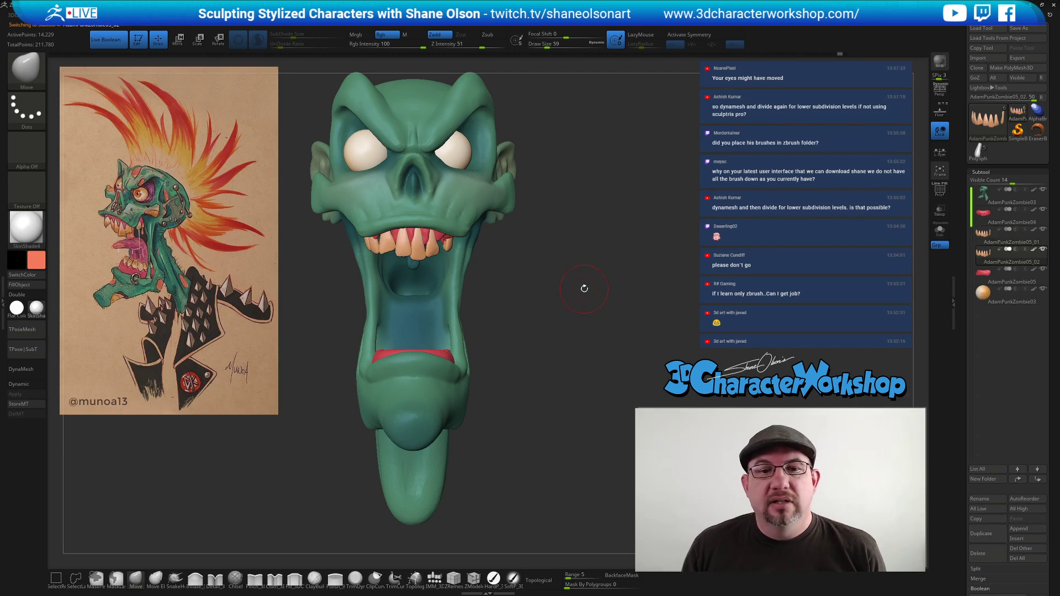
Flip the duplicated teeth upside down, move them onto the lower gum, and scale them slightly narrower along X.
key("e")
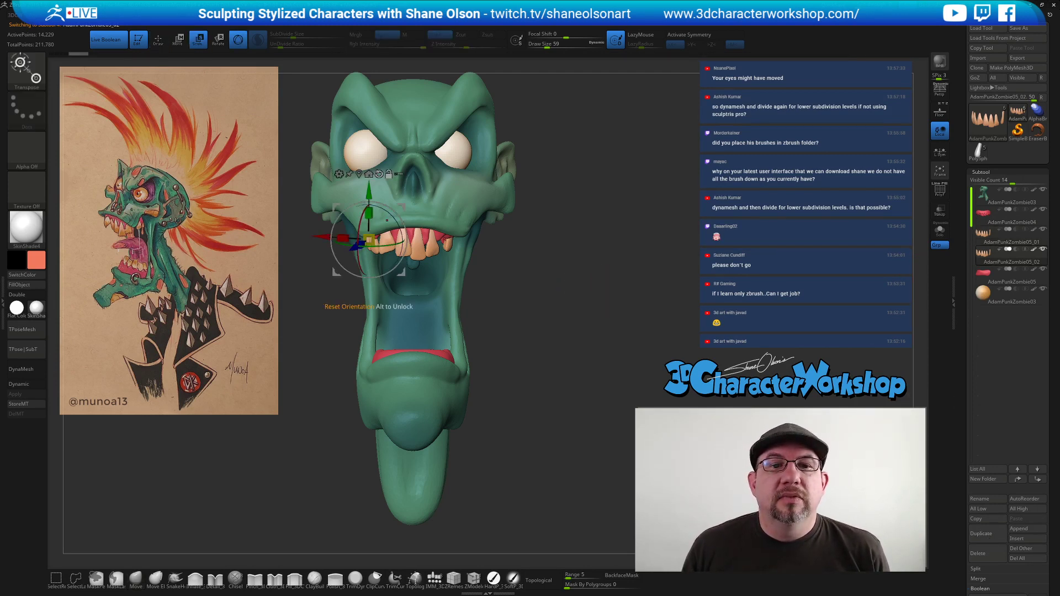
left_click(379, 174)
left_click(423, 102)
left_click(403, 102)
left_click_drag(431, 225, 404, 409)
left_click_drag(630, 305, 723, 283)
left_click_drag(540, 365, 505, 365)
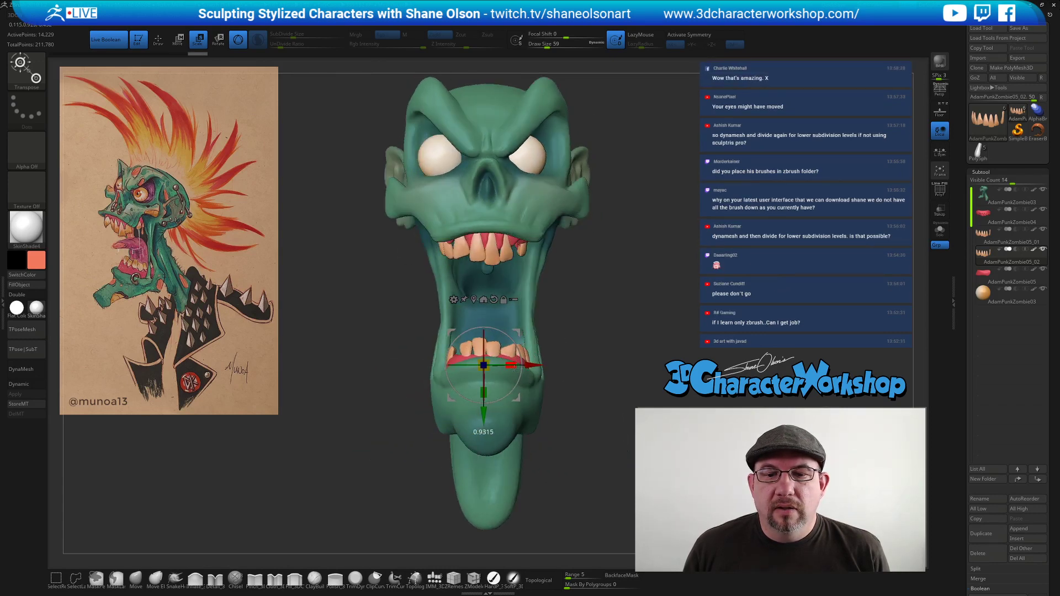
left_click_drag(646, 250, 660, 245)
left_click_drag(595, 317, 616, 281)
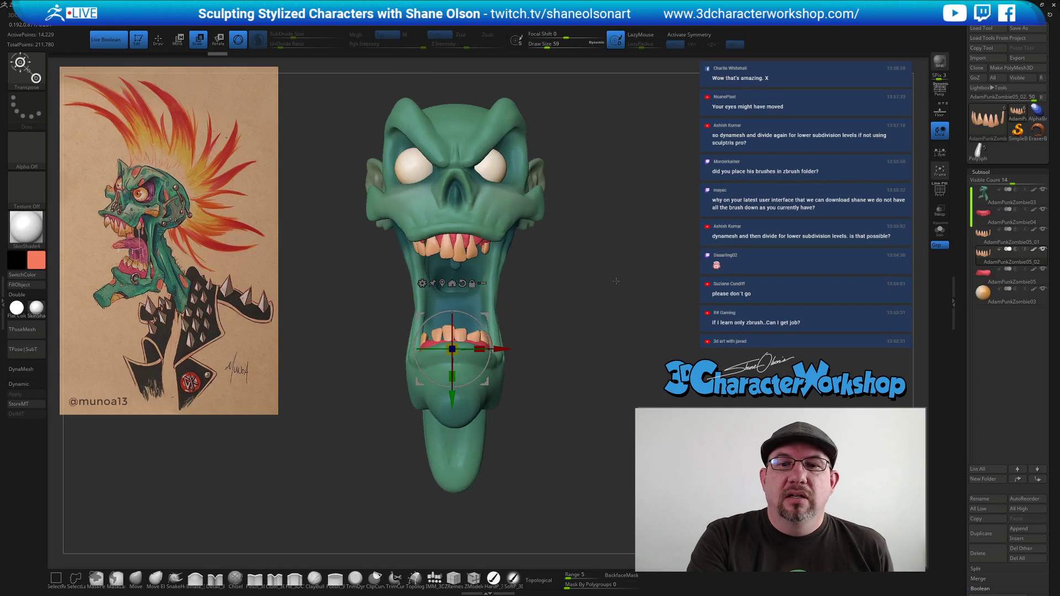
Turn off symmetry for the eyes, shift them slightly along X, and apply Mirror And Weld.
left_click(982, 297)
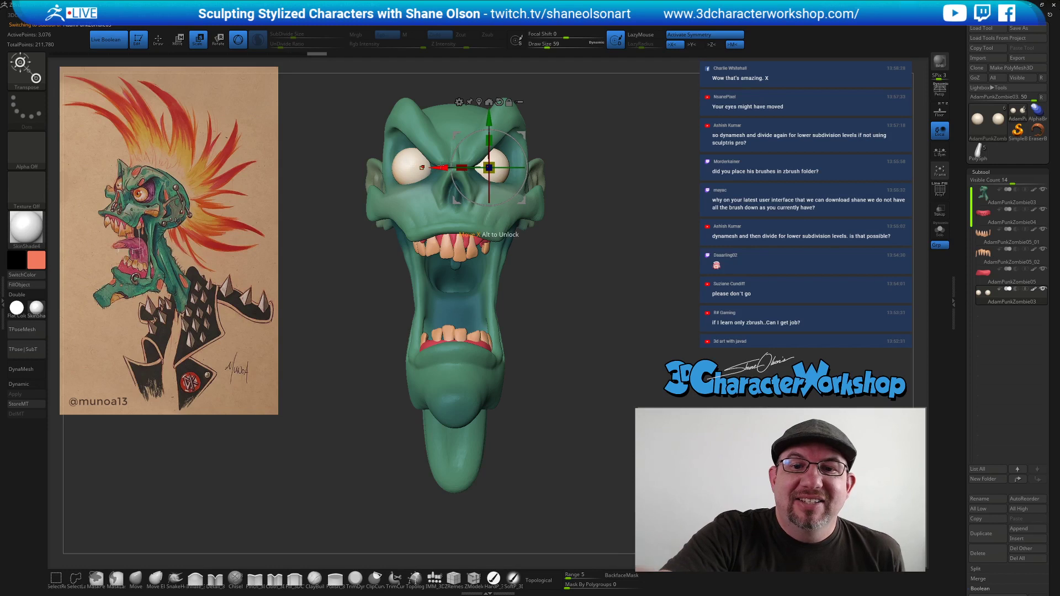
key("x")
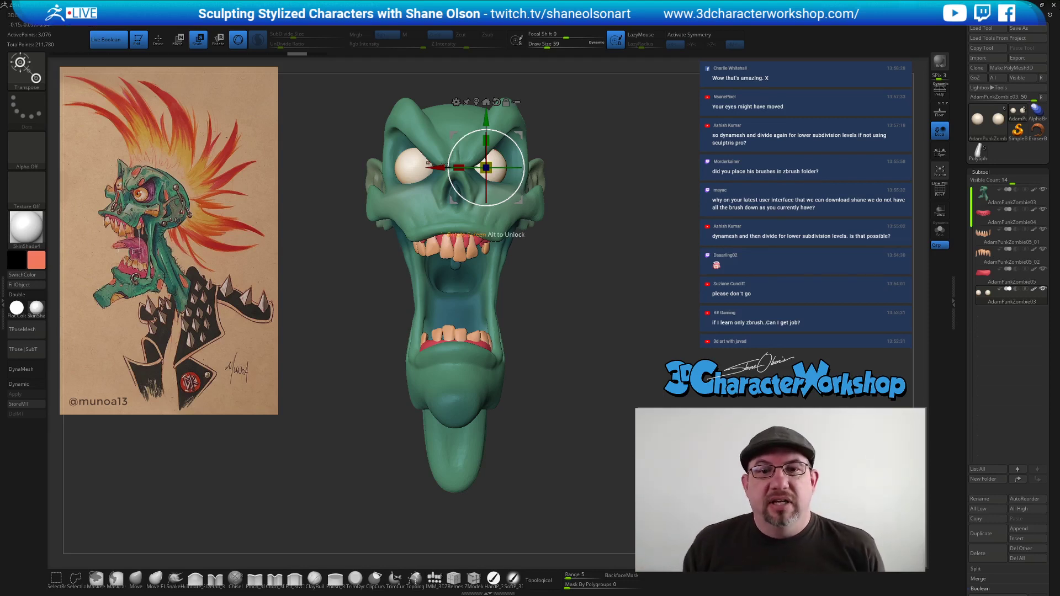
left_click_drag(441, 166, 445, 166)
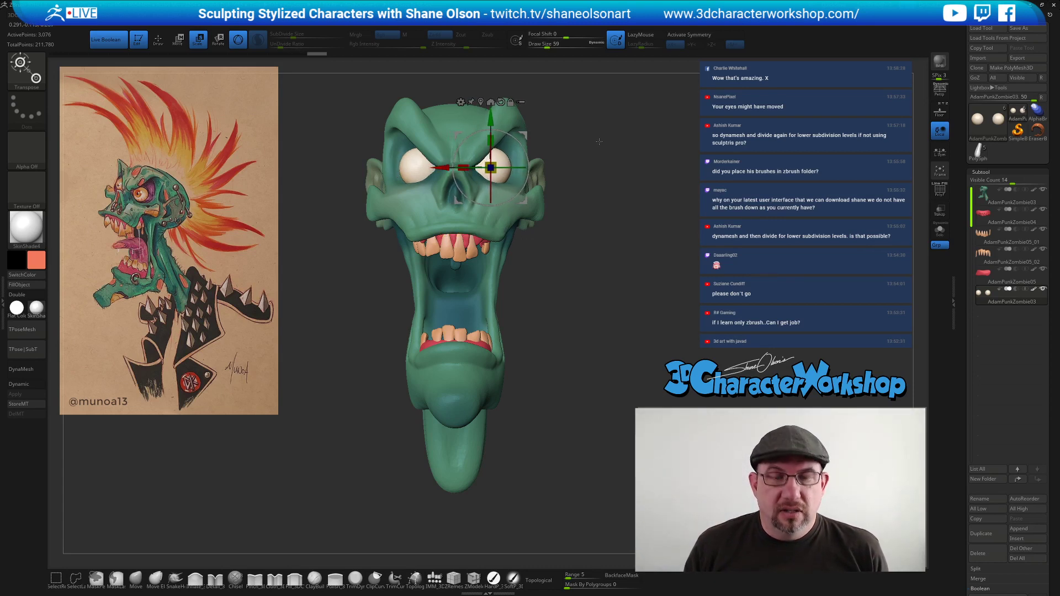
key("grave")
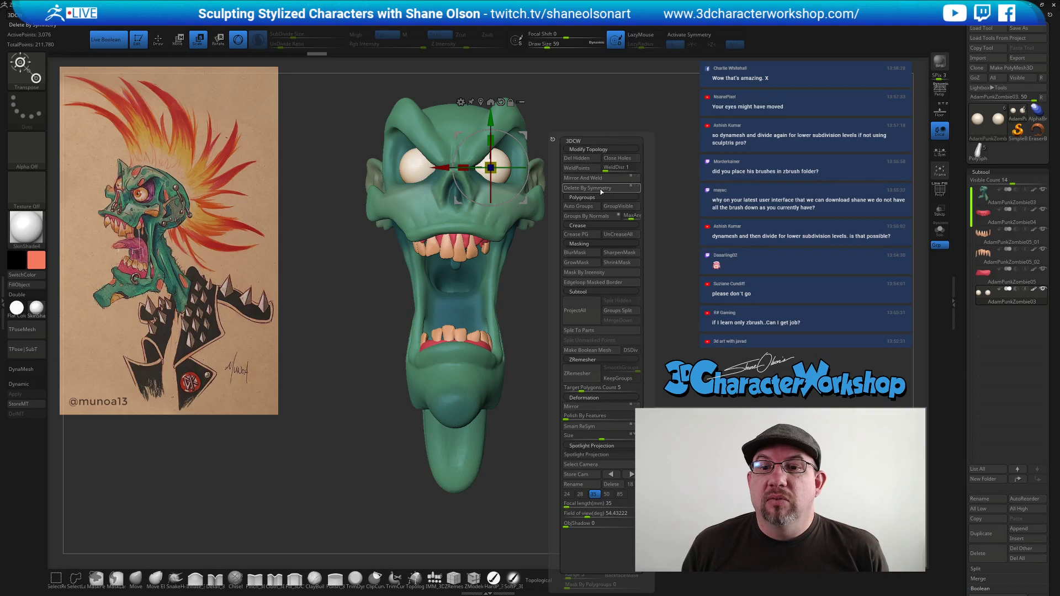
left_click(596, 178)
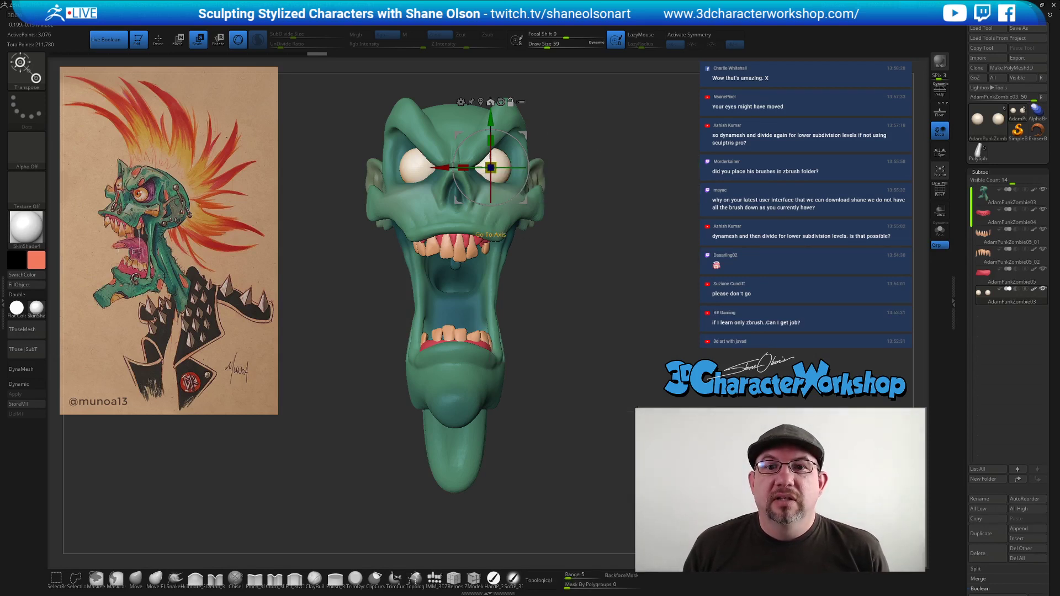
Place the gizmo on the head's centre line, nudge the eyes slightly along X, and return to drawing mode.
left_click(490, 102, "alt")
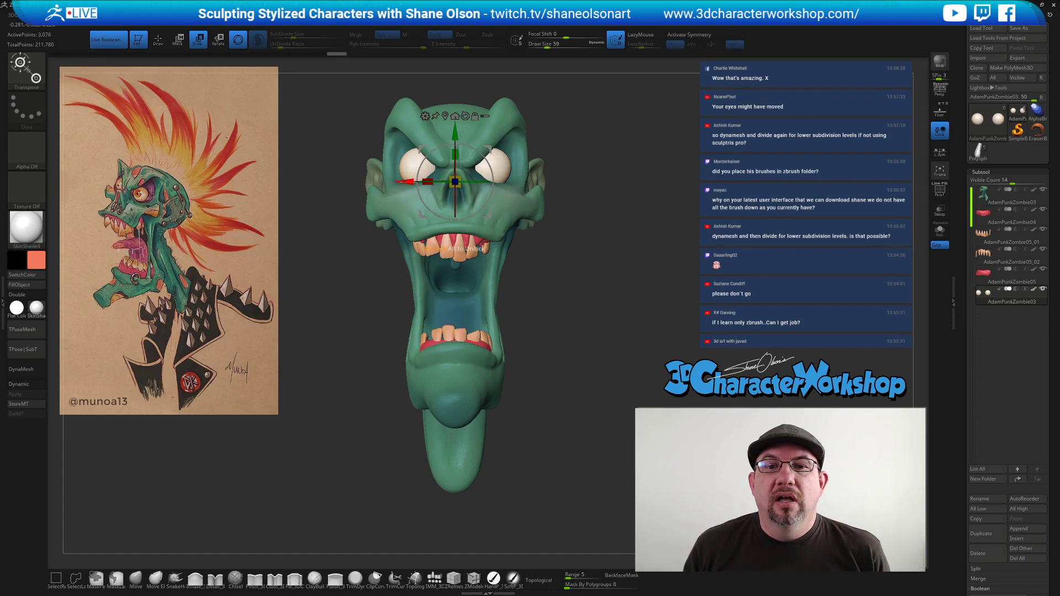
left_click_drag(404, 181, 405, 182)
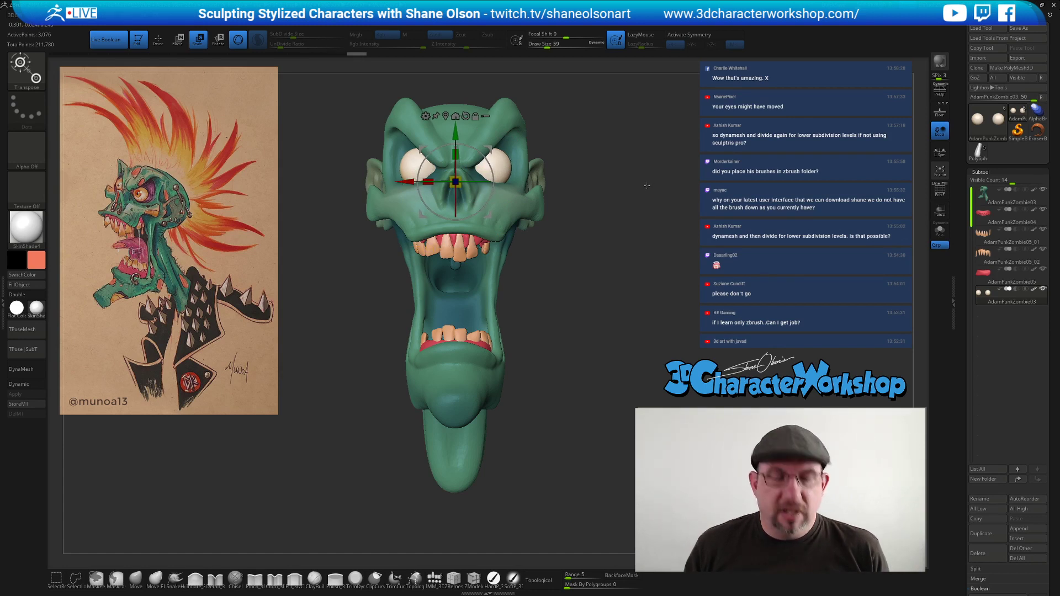
key("q")
Make the head the active subtool and examine its alignment with the floor grid and its polyframe.
mouse_move(662, 228)
left_mouse_down()
mouse_move(647, 198)
mouse_move(624, 204)
mouse_move(643, 210)
mouse_move(624, 215)
mouse_move(665, 220)
left_mouse_up()
left_click(1010, 197)
left_click(940, 111)
mouse_move(623, 147)
left_mouse_down("alt")
mouse_move(631, 185)
mouse_move(633, 165)
left_mouse_up("alt")
left_click(940, 112)
left_click_drag(690, 218, 635, 194, "alt")
mouse_move(568, 332)
left_mouse_down()
mouse_move(627, 337)
mouse_move(567, 329)
left_mouse_up()
key("shift+f")
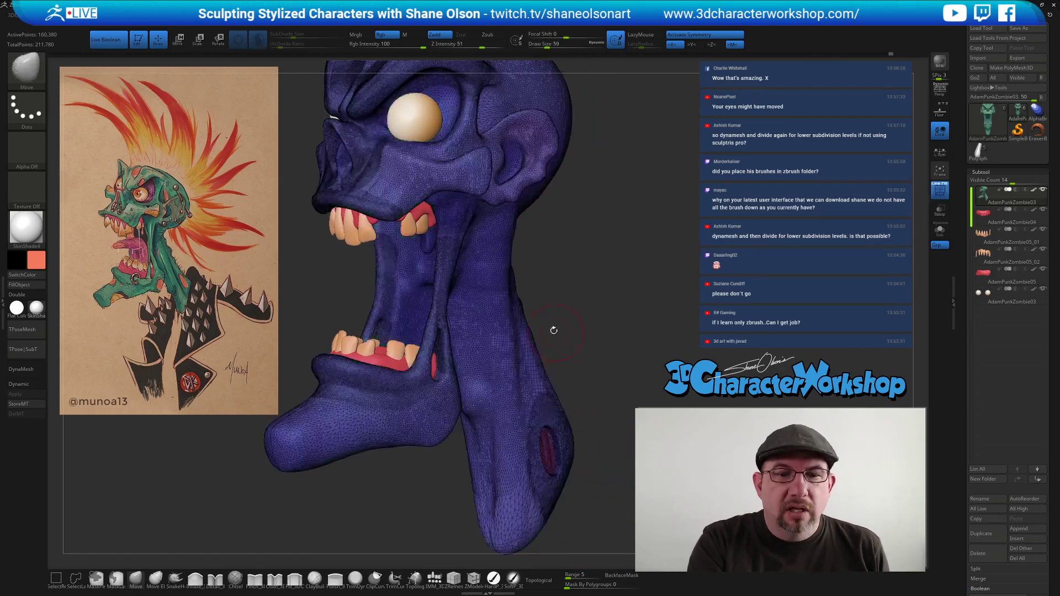
Make the lower teeth active, mask all but one tooth, and duplicate that tooth along the lower gum.
left_click(397, 349, "alt")
right_click_drag(433, 311, 415, 330)
key("space")
left_click(414, 288)
key("w")
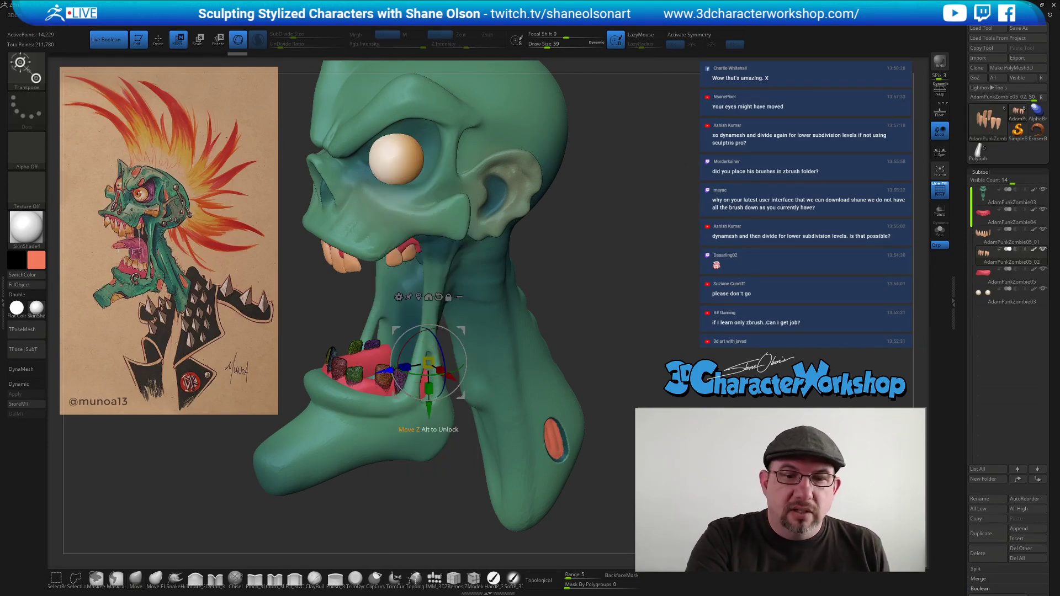
right_click_drag(430, 325, 418, 311)
left_click_drag(414, 345, 397, 343, "ctrl")
right_click_drag(365, 375, 432, 383)
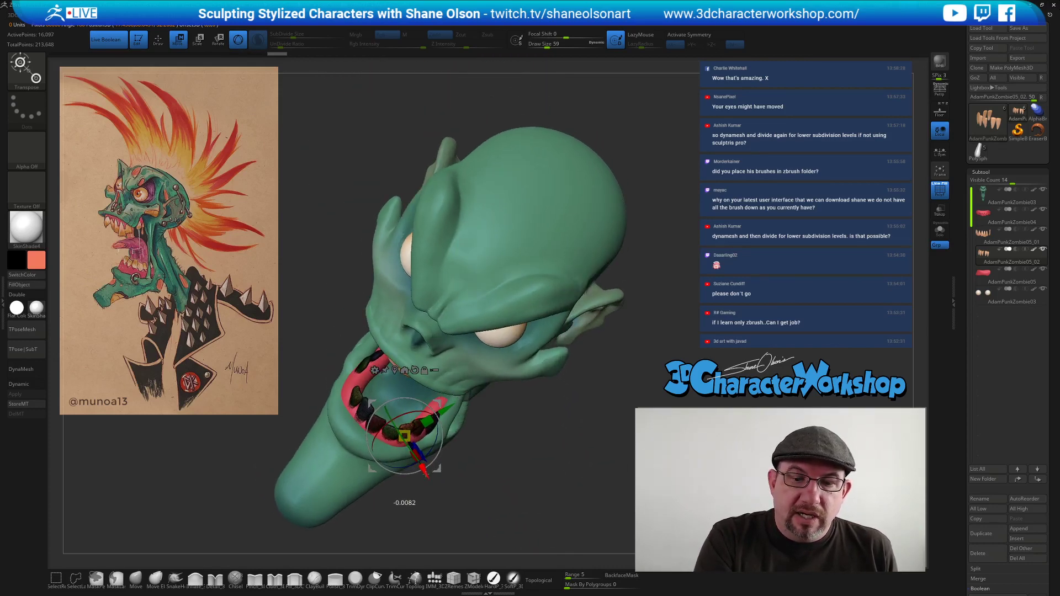
right_click_drag(425, 472, 520, 513)
left_click_drag(436, 466, 500, 452, "alt")
Duplicate another lower tooth, adjust its place on the gum, then clear the mask and hide the polyframe.
left_click(398, 437, "ctrl")
right_click_drag(423, 437, 391, 443)
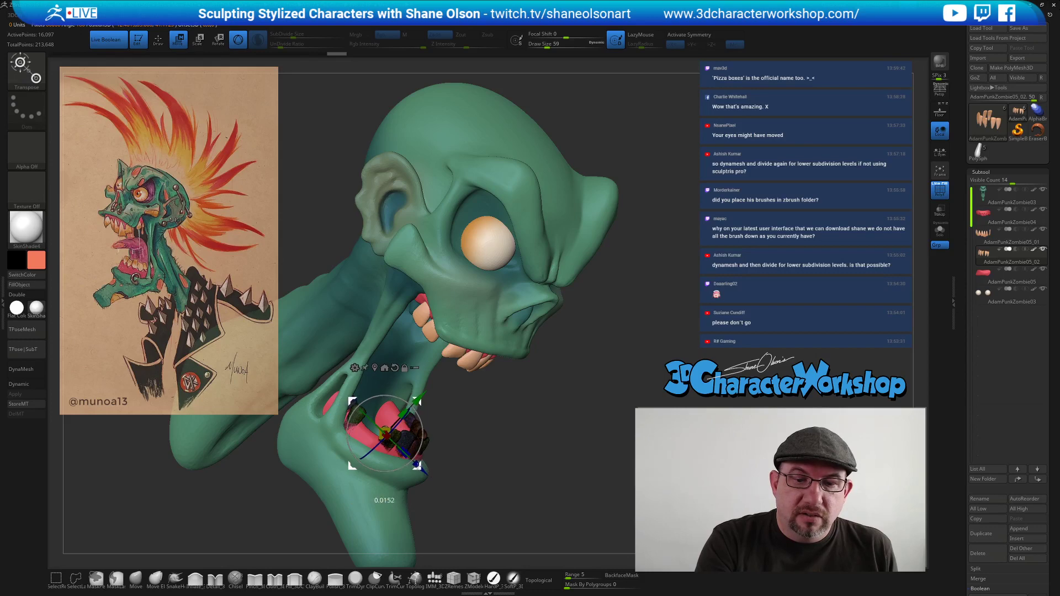
left_click_drag(407, 461, 406, 461)
mouse_move(415, 417)
right_mouse_down()
mouse_move(420, 459)
mouse_move(390, 423)
mouse_move(410, 398)
right_mouse_up()
left_click_drag(407, 391, 408, 394)
right_click_drag(410, 466, 498, 446)
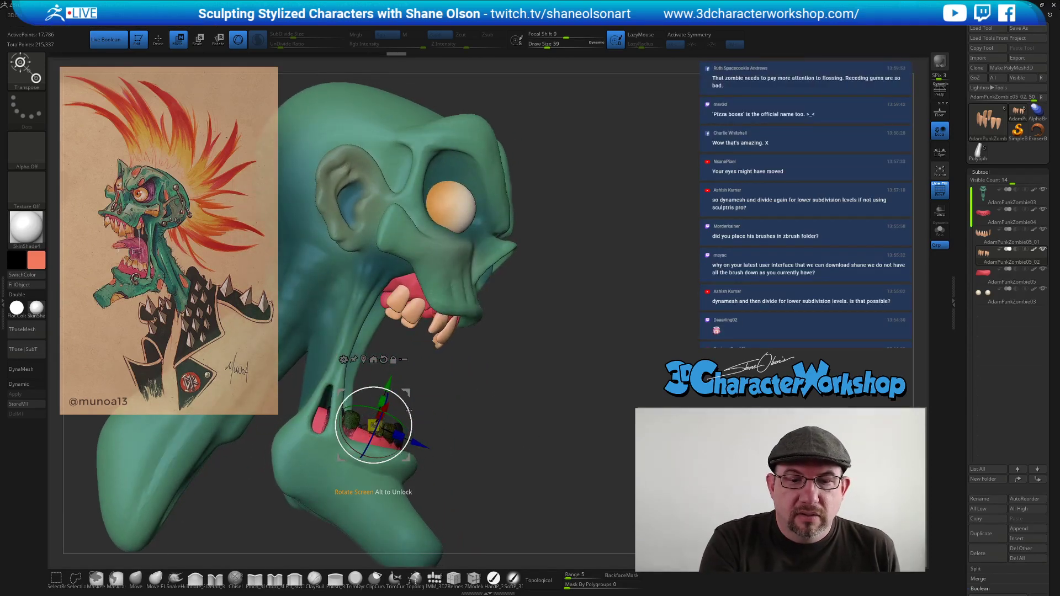
left_click_drag(410, 419, 507, 465)
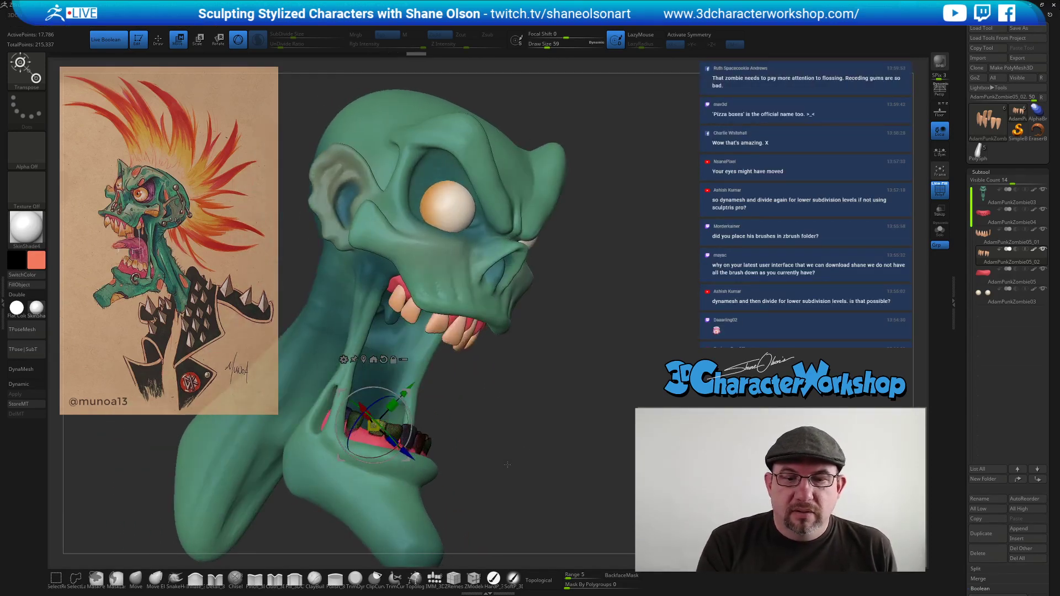
key("shift+f")
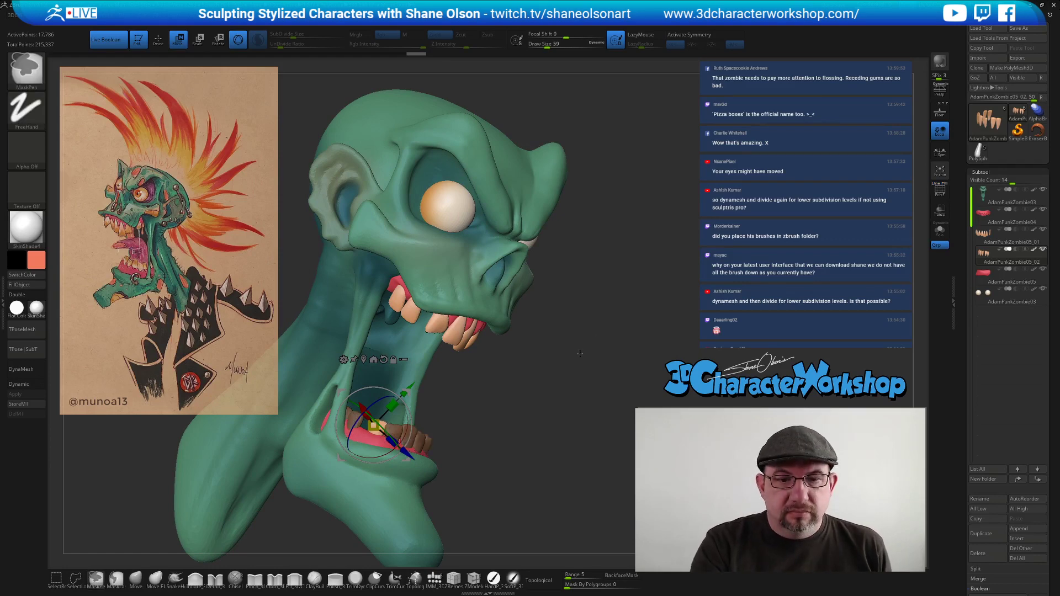
key("q")
Reshape the row of lower teeth from the side, pulling the back tooth with the SnakeHook brush.
left_click_drag(582, 364, 480, 364)
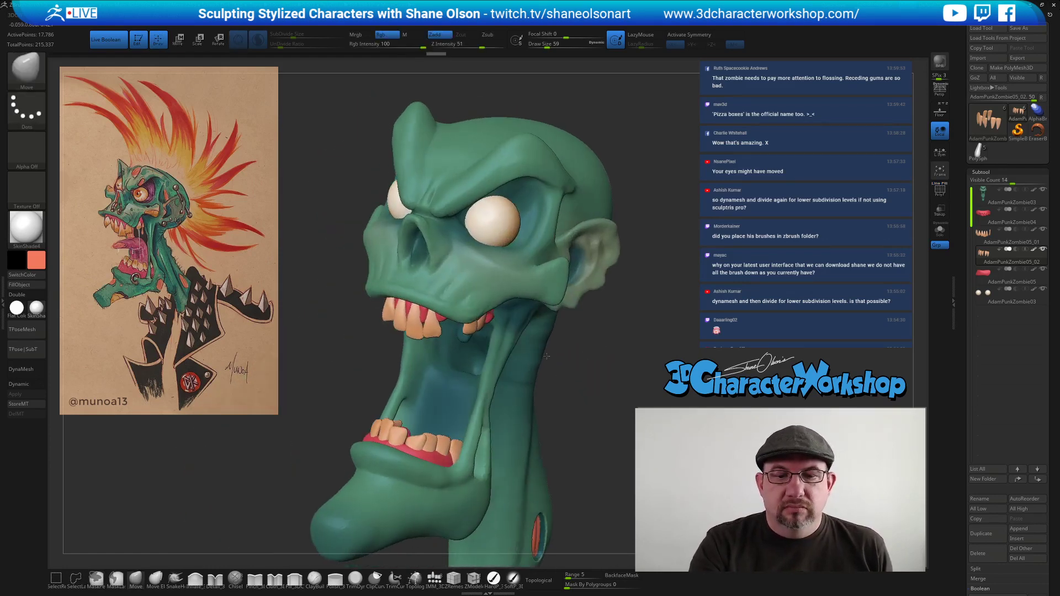
left_click_drag(655, 406, 618, 413)
left_click_drag(755, 340, 728, 284, "alt")
mouse_move(676, 323)
left_mouse_down()
mouse_move(633, 310)
mouse_move(649, 304)
mouse_move(634, 301)
mouse_move(585, 358)
left_mouse_up()
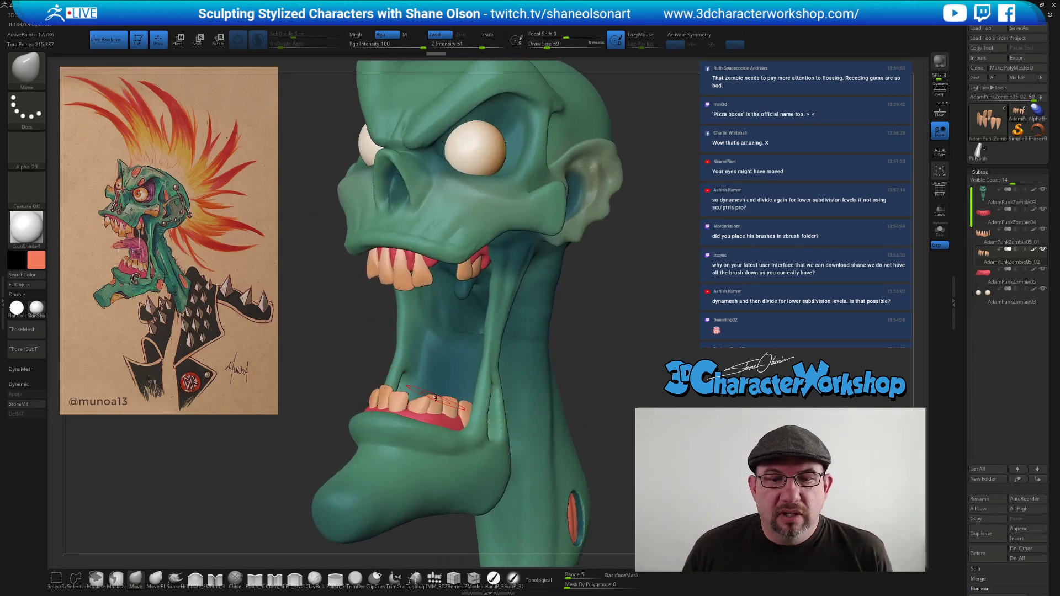
left_click(176, 578)
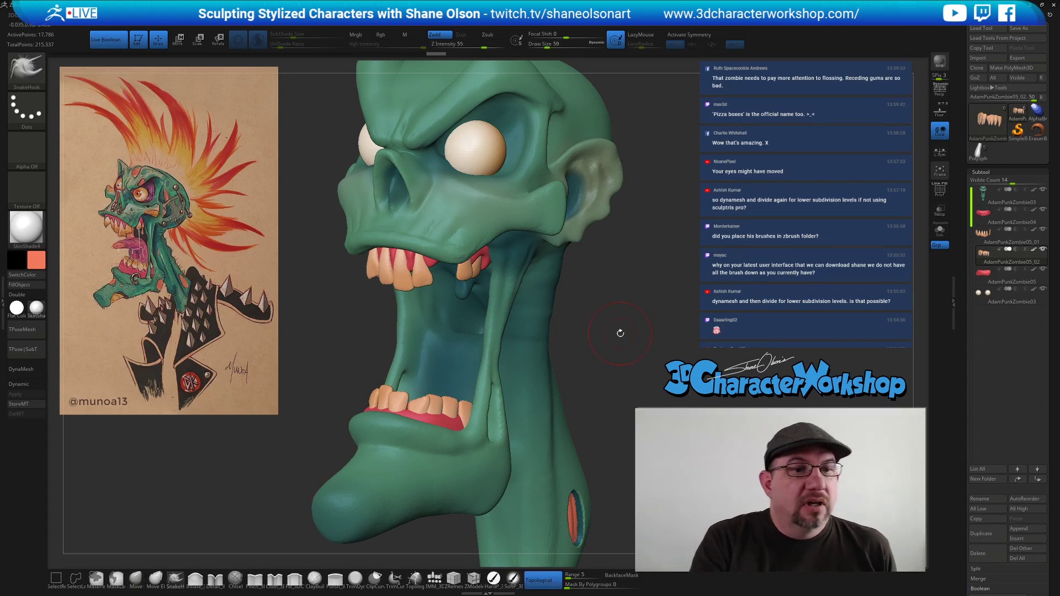
left_click_drag(620, 333, 613, 329)
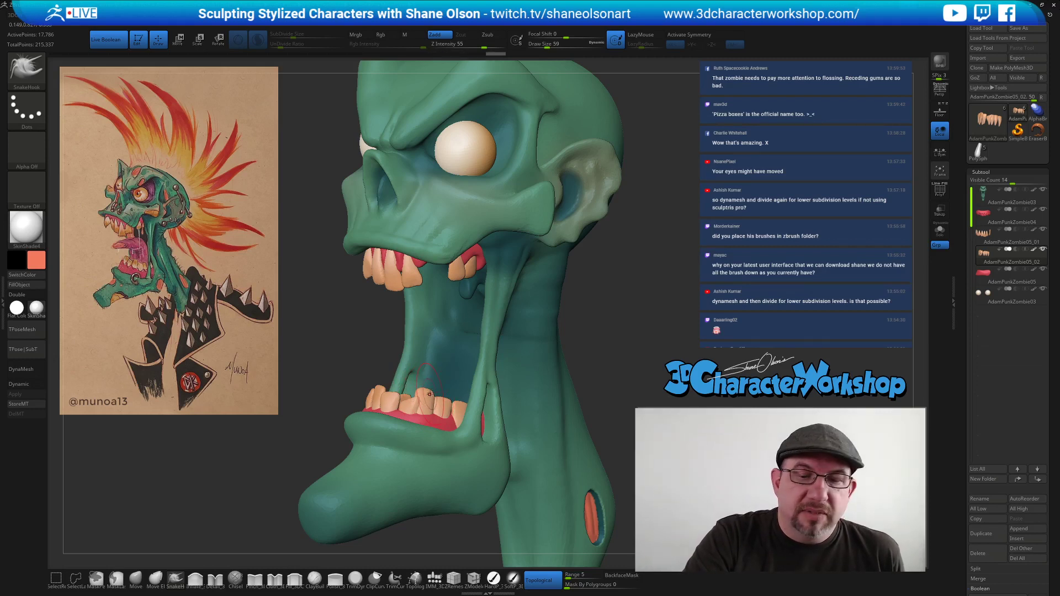
left_click_drag(461, 398, 462, 406)
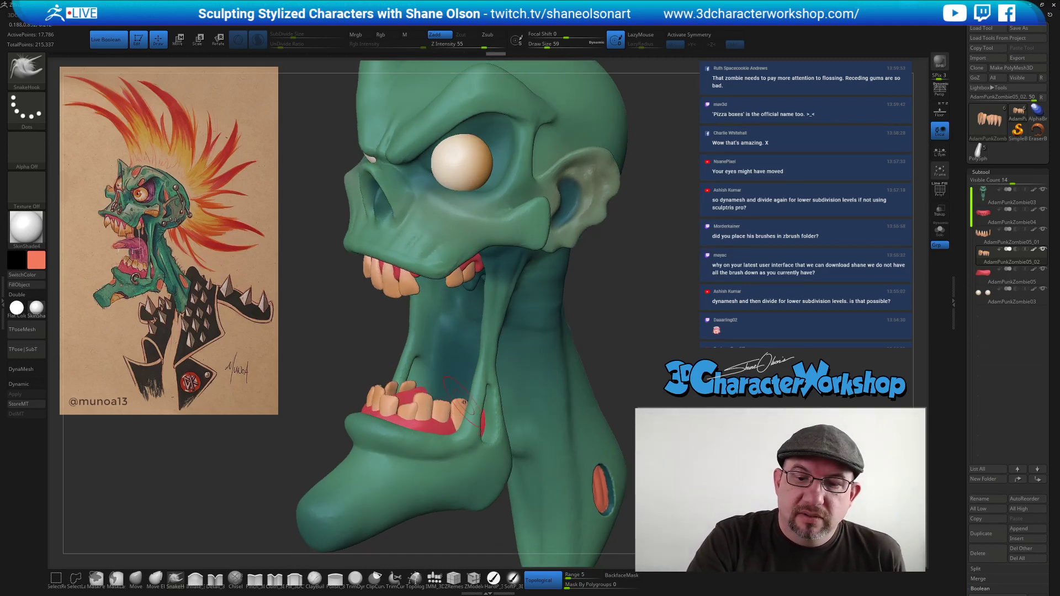
mouse_move(445, 395)
right_mouse_down()
mouse_move(497, 392)
mouse_move(405, 380)
mouse_move(464, 413)
mouse_move(548, 421)
mouse_move(545, 374)
mouse_move(486, 448)
right_mouse_up()
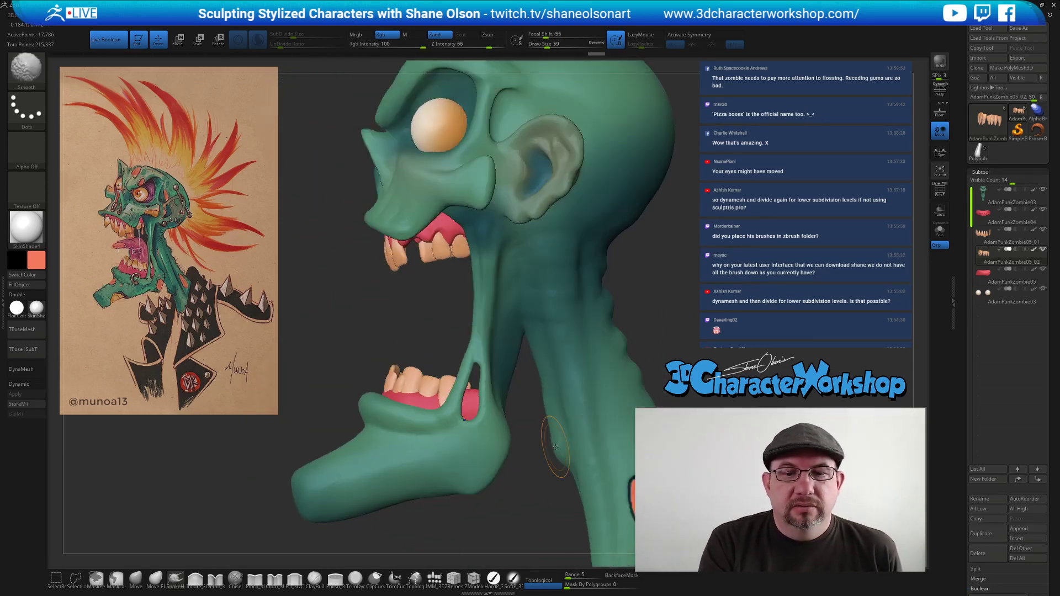
Reduce the SnakeHook draw size to 29 and refine the shapes of the lower side teeth.
right_click_drag(430, 342, 434, 389, "ctrl")
key("s")
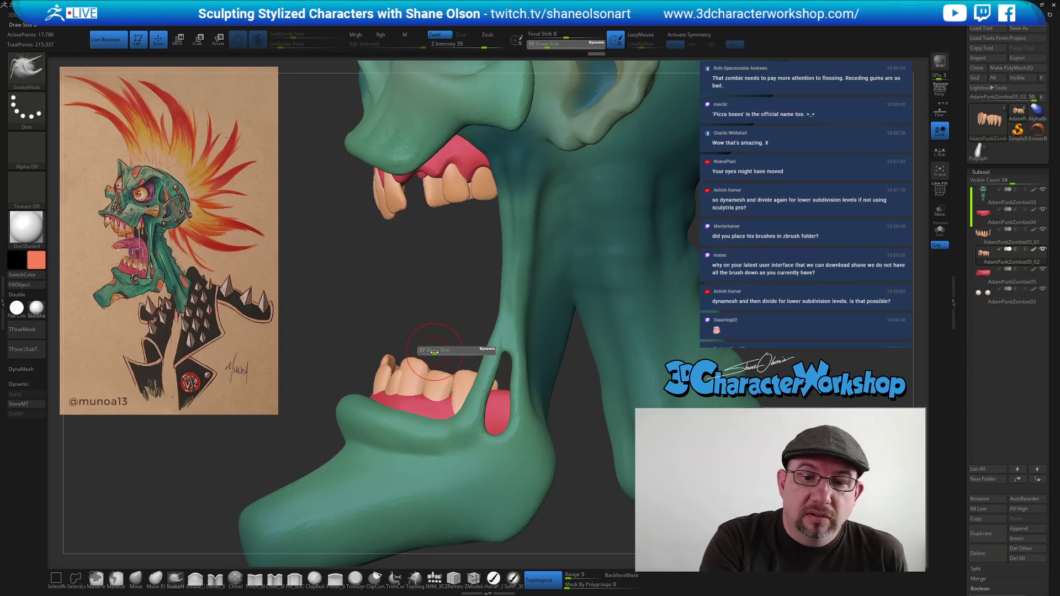
left_click_drag(437, 350, 433, 349)
right_click_drag(433, 347, 454, 351)
key("[")
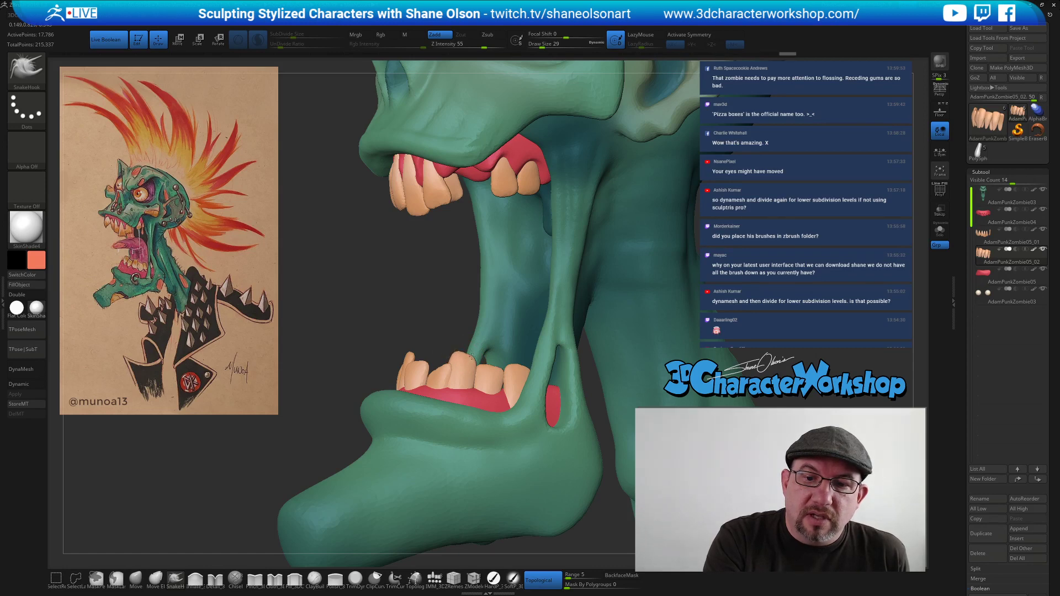
right_click_drag(464, 357, 433, 355)
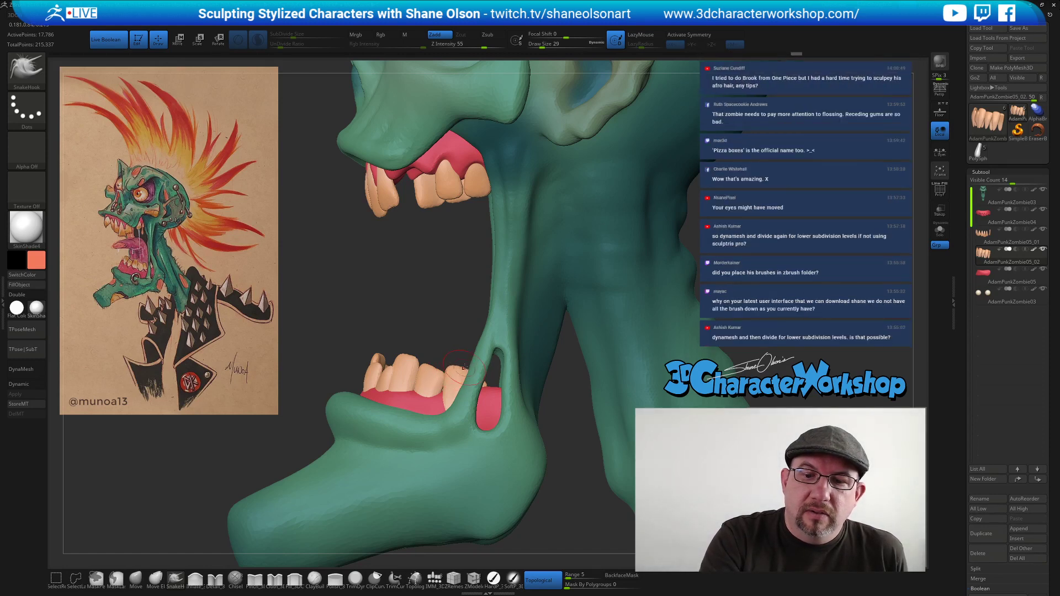
right_click_drag(456, 315, 638, 284)
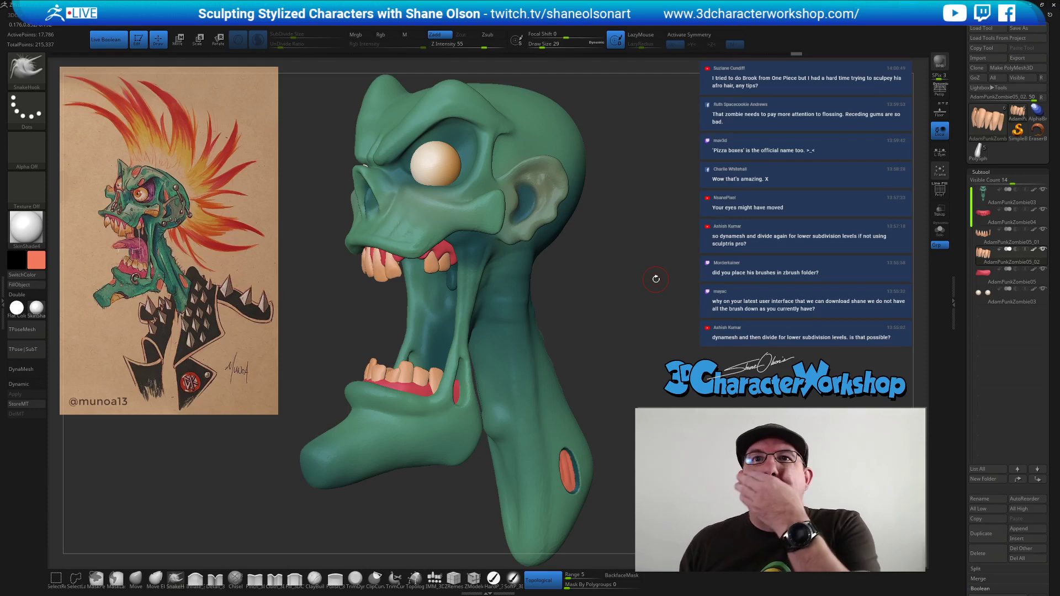
right_click_drag(691, 214, 638, 190)
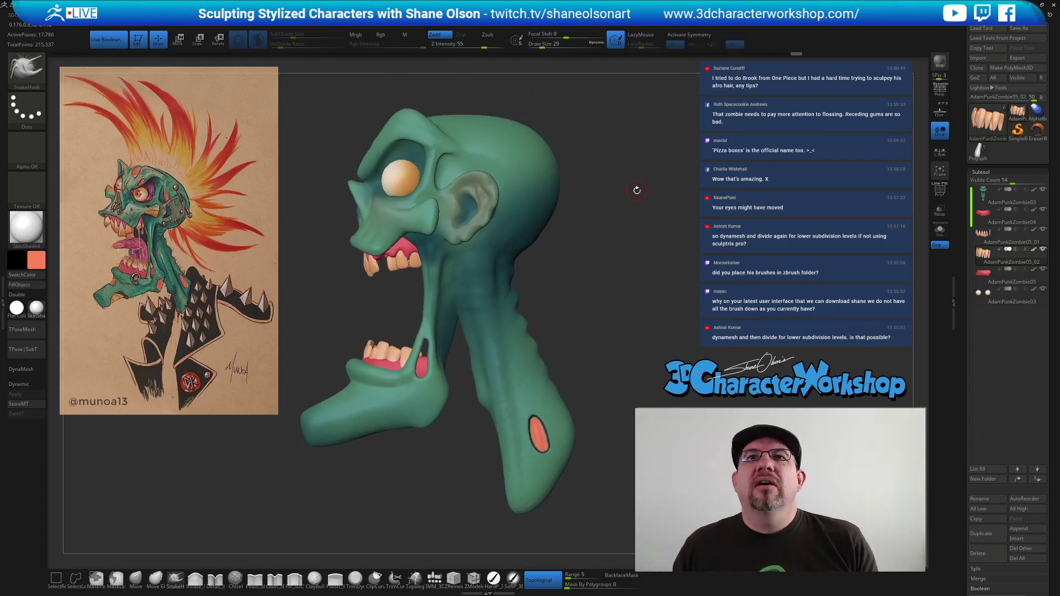
right_click_drag(635, 199, 590, 259)
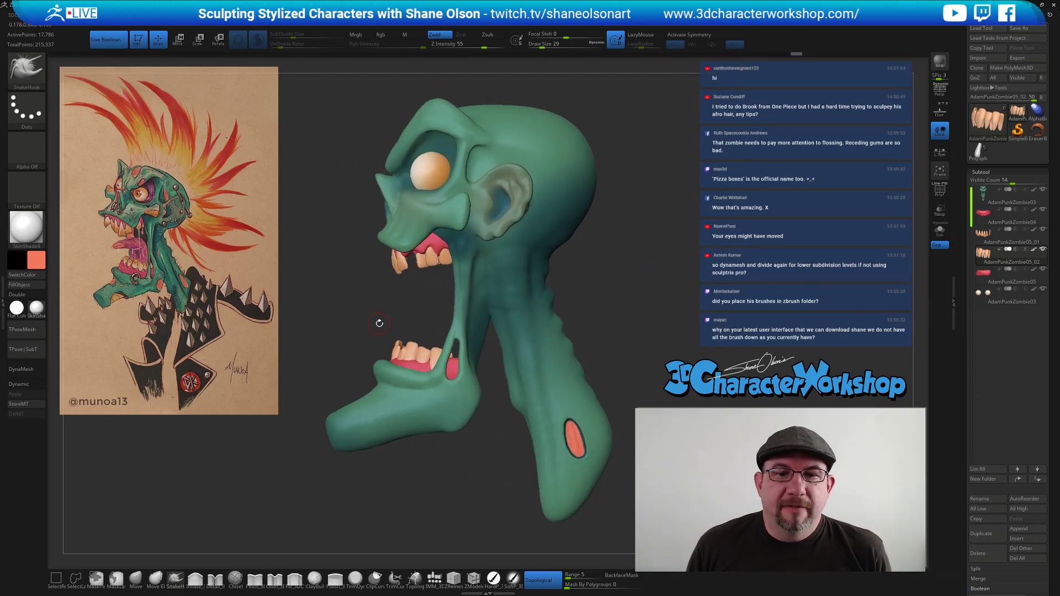
Make the lower gum the active subtool, hide the head, and show the gum's polyframe.
mouse_move(298, 307)
left_mouse_down()
mouse_move(334, 339)
mouse_move(354, 392)
left_mouse_up()
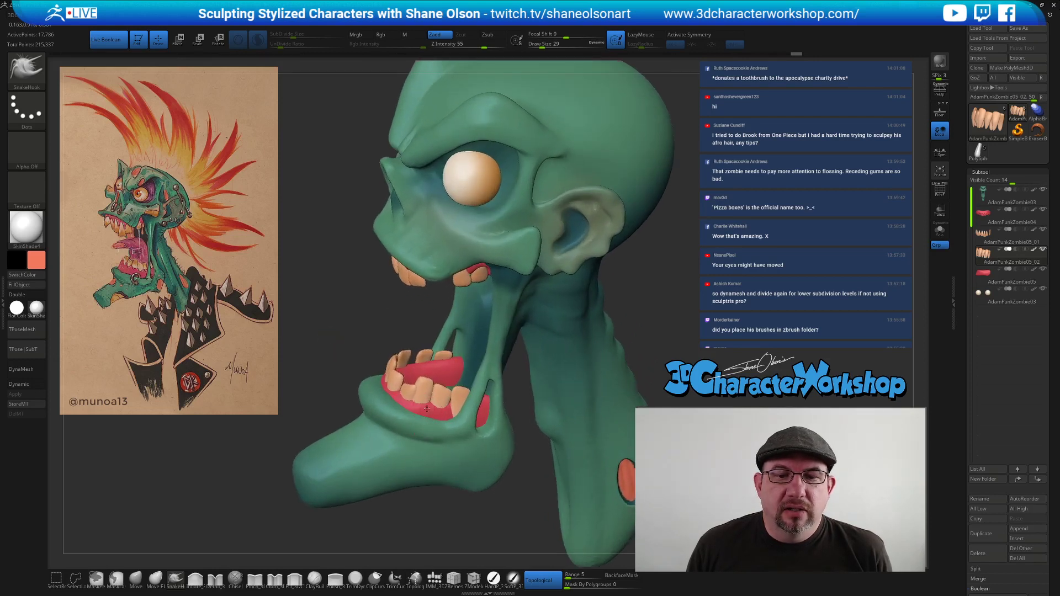
left_click(426, 409, "alt")
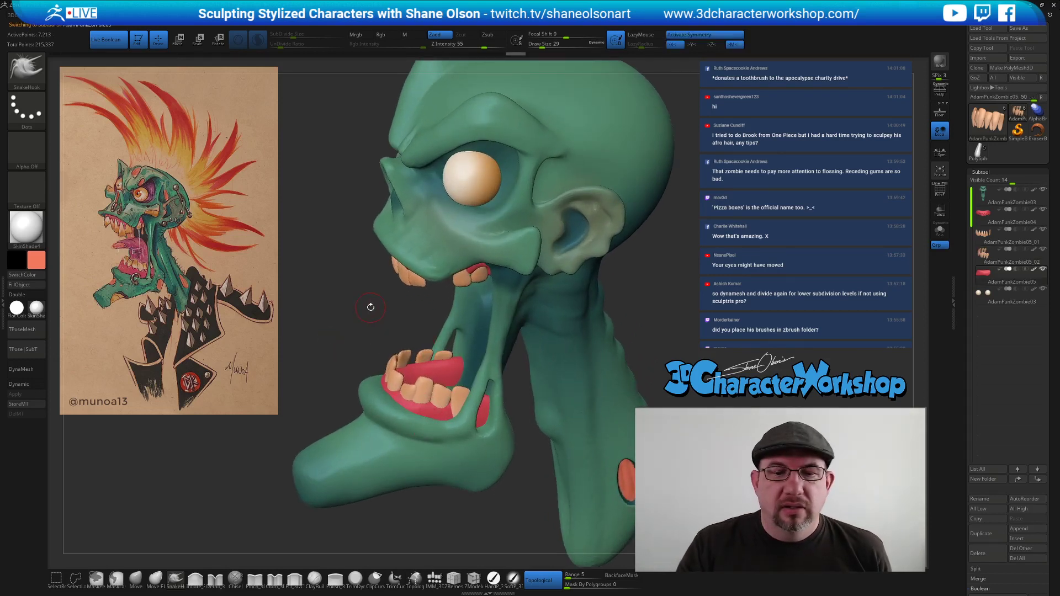
left_click_drag(665, 318, 677, 315)
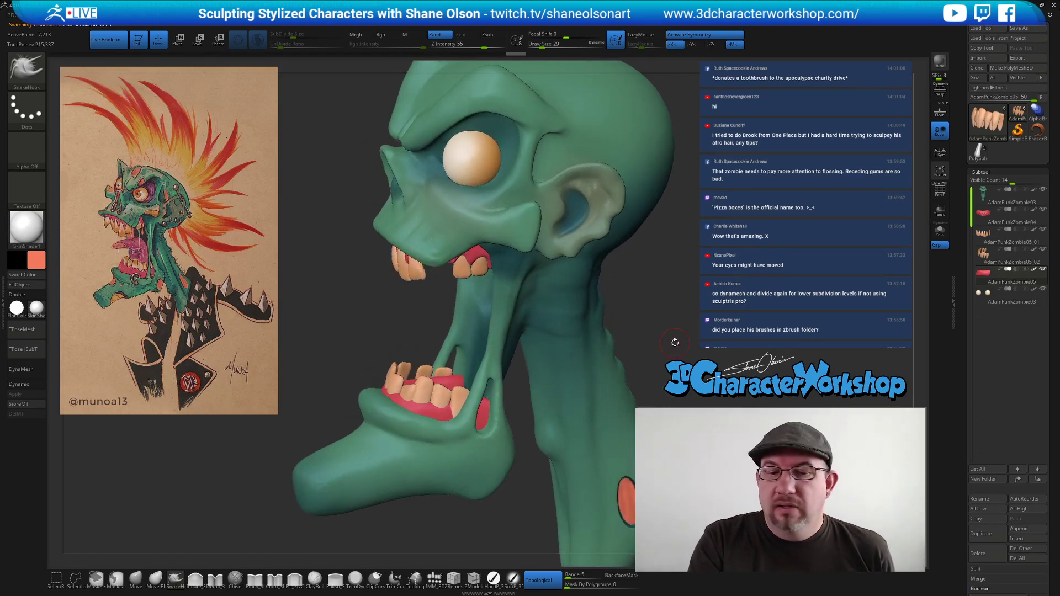
left_click(1043, 189)
mouse_move(539, 393)
left_mouse_down()
mouse_move(544, 430)
mouse_move(535, 448)
left_mouse_up()
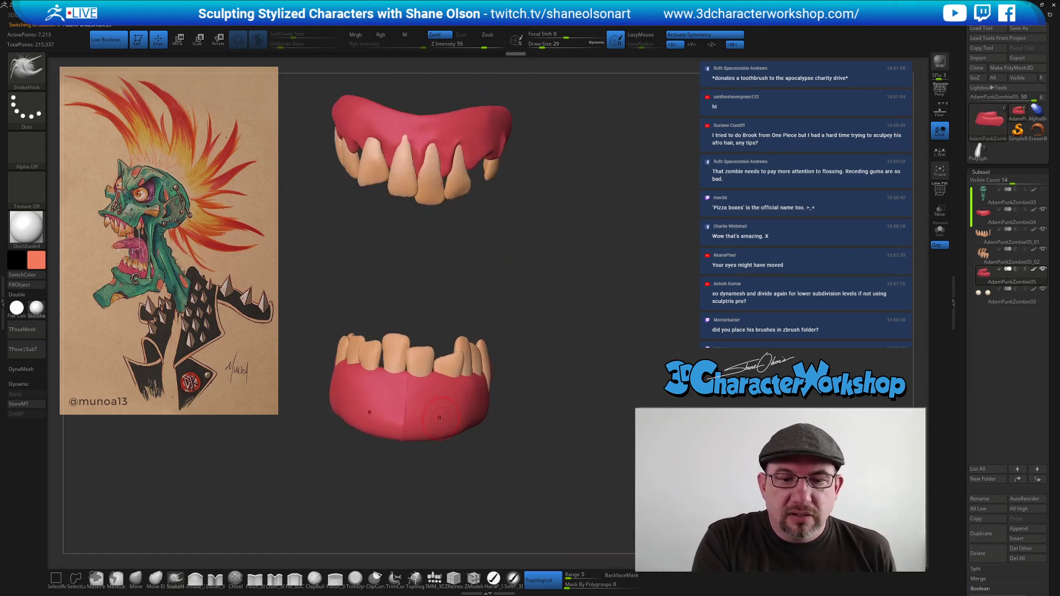
key("shift+f")
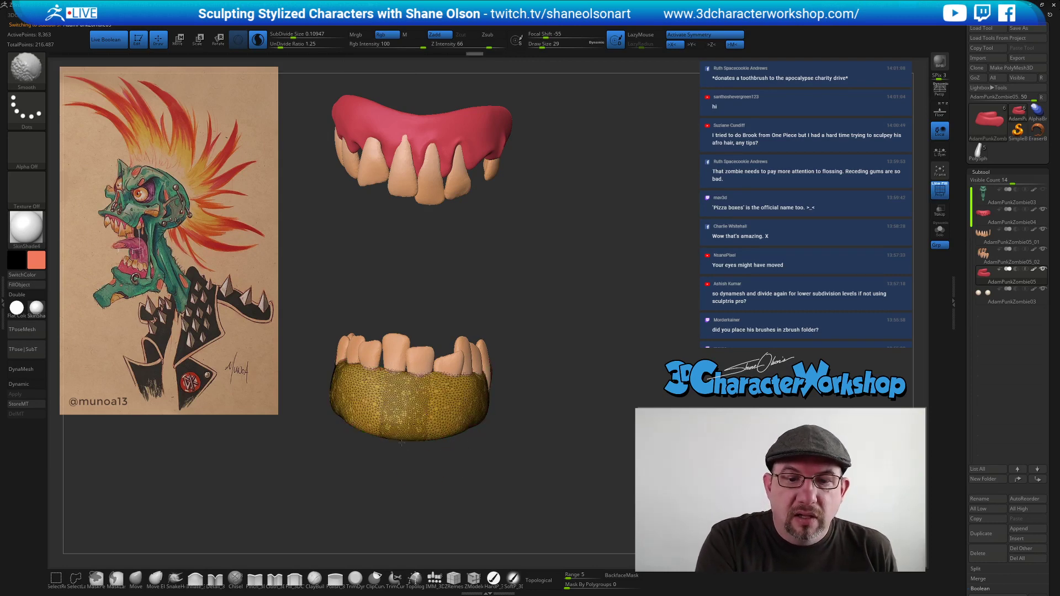
Refine the lower gum's mesh density with the Smooth brush and turn off symmetry.
left_click_drag(485, 486, 558, 446)
key("x")
left_click_drag(541, 486, 482, 481)
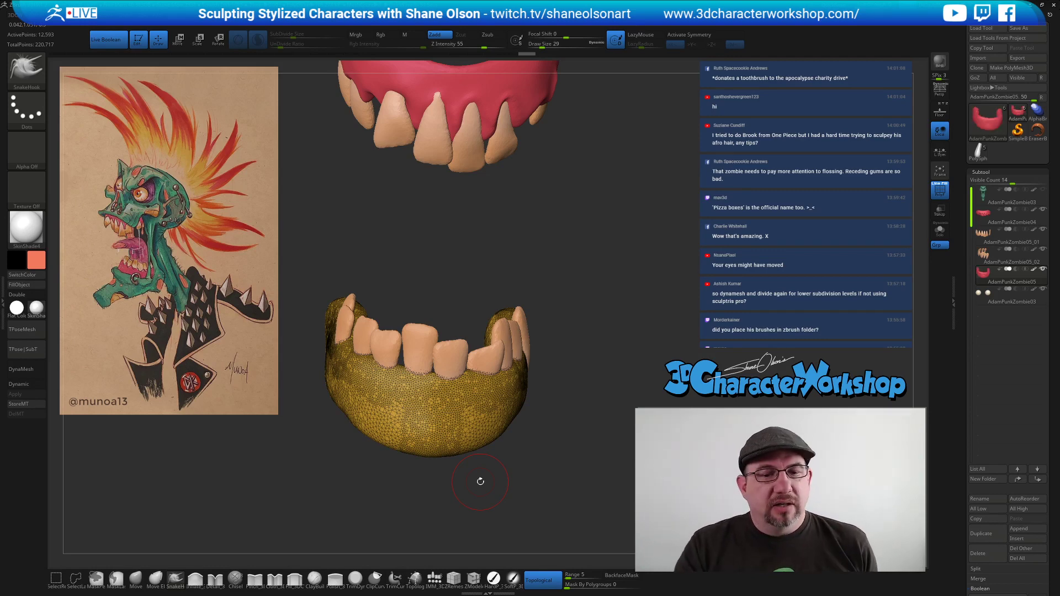
left_click_drag(505, 459, 540, 478)
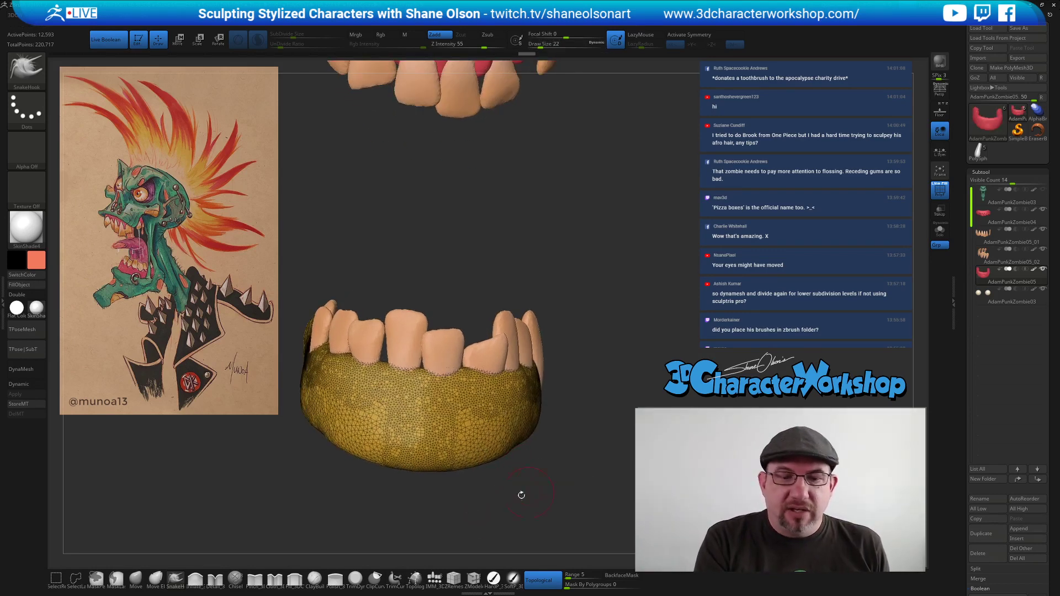
Shape the gum line around the lower front teeth with the Move brush at draw size 22, and set the draw size to 39.
left_click(136, 579)
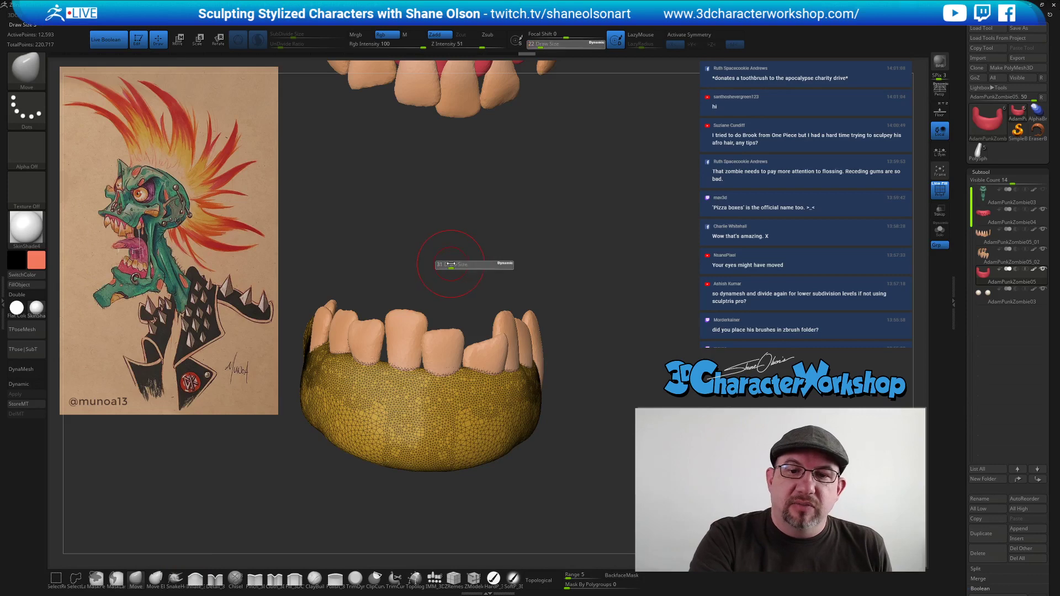
key("s")
left_click(442, 358)
left_click_drag(443, 371, 443, 380)
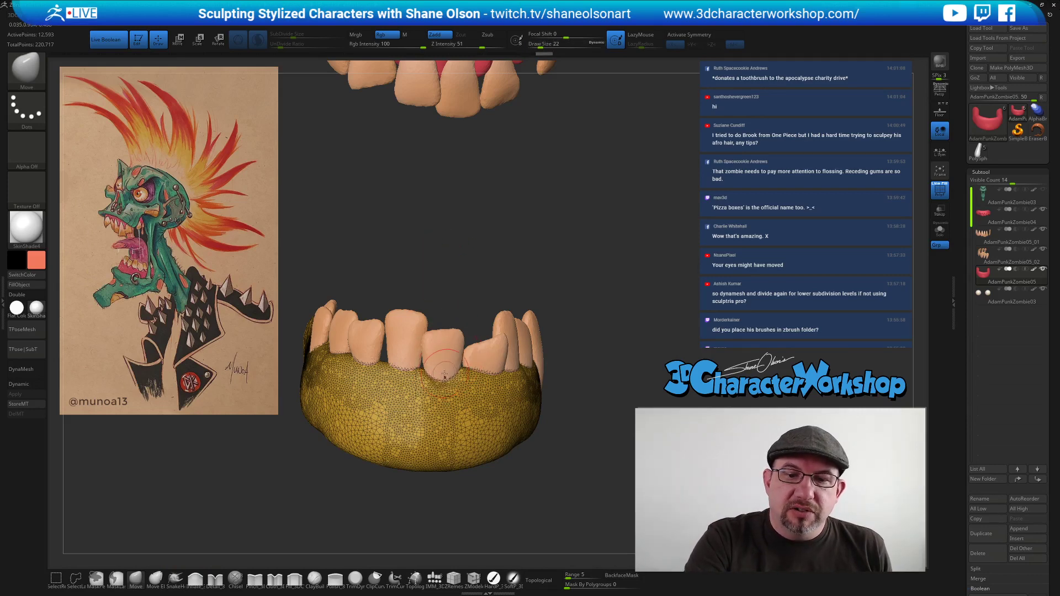
right_click_drag(438, 360, 426, 340)
left_click_drag(411, 382, 412, 373)
mouse_move(394, 359)
right_mouse_down()
mouse_move(413, 372)
mouse_move(345, 384)
mouse_move(366, 441)
right_mouse_up()
left_click_drag(379, 406, 384, 396)
right_click_drag(383, 397, 381, 424)
type("39")
key("Return")
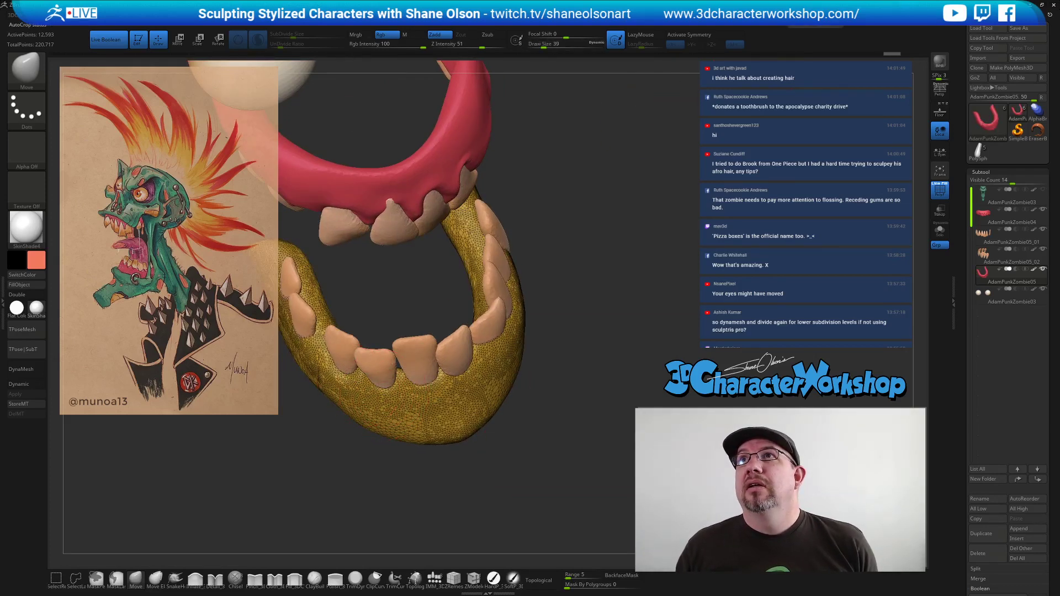
Bring up the web browser and open the funkybunnies3d.com website.
left_click_drag(630, 0, 639, 150)
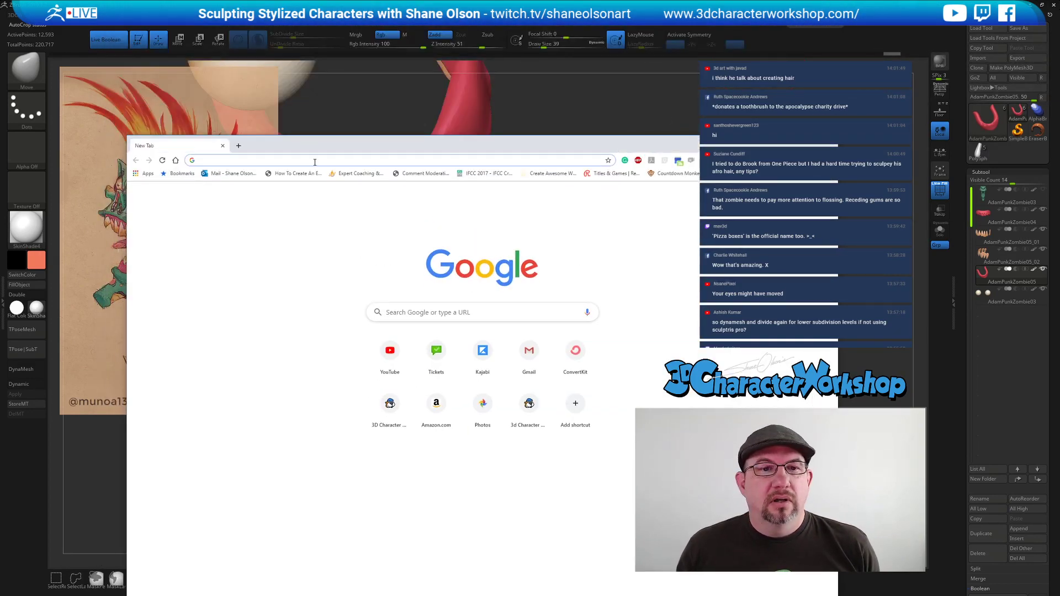
type("funkybunnies.com")
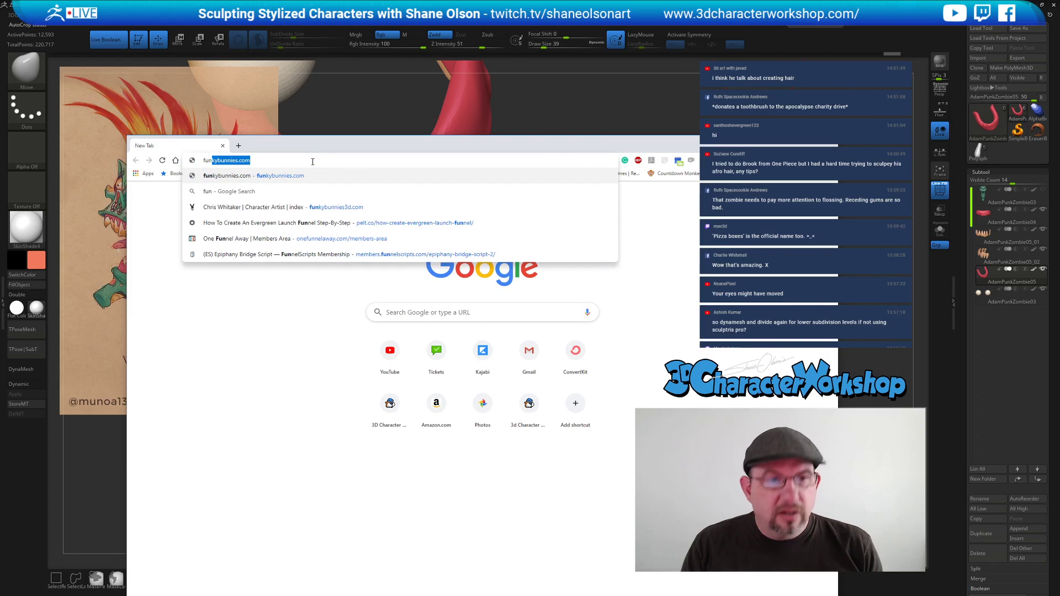
key("Return")
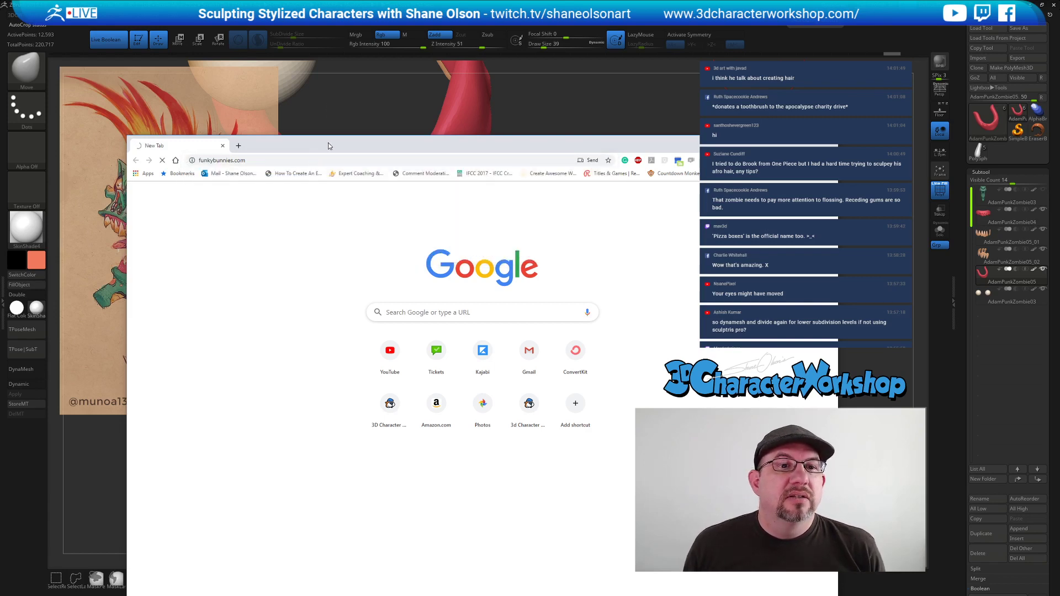
left_click(136, 160)
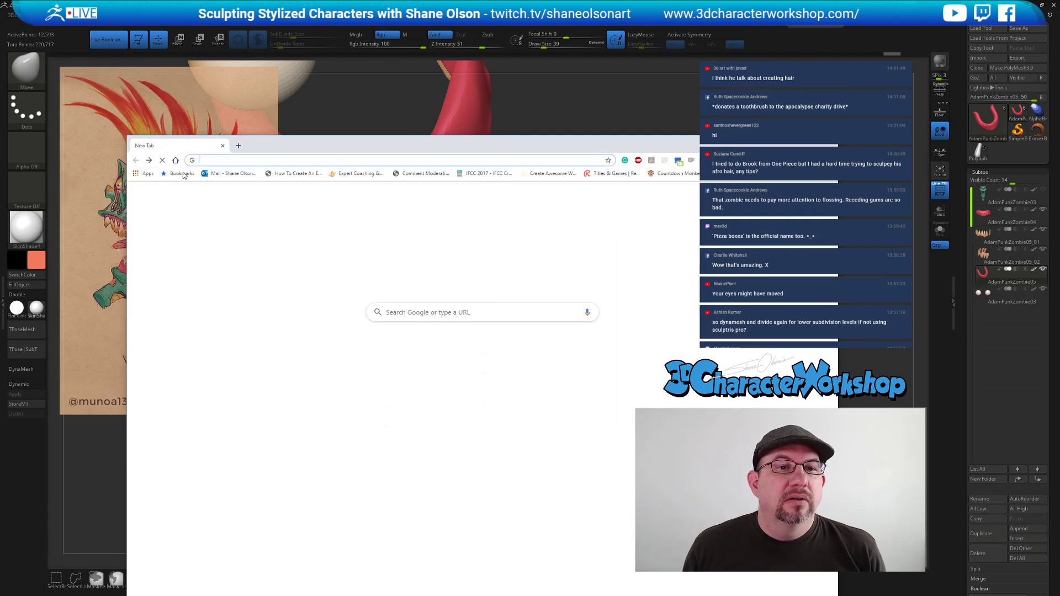
type("fu")
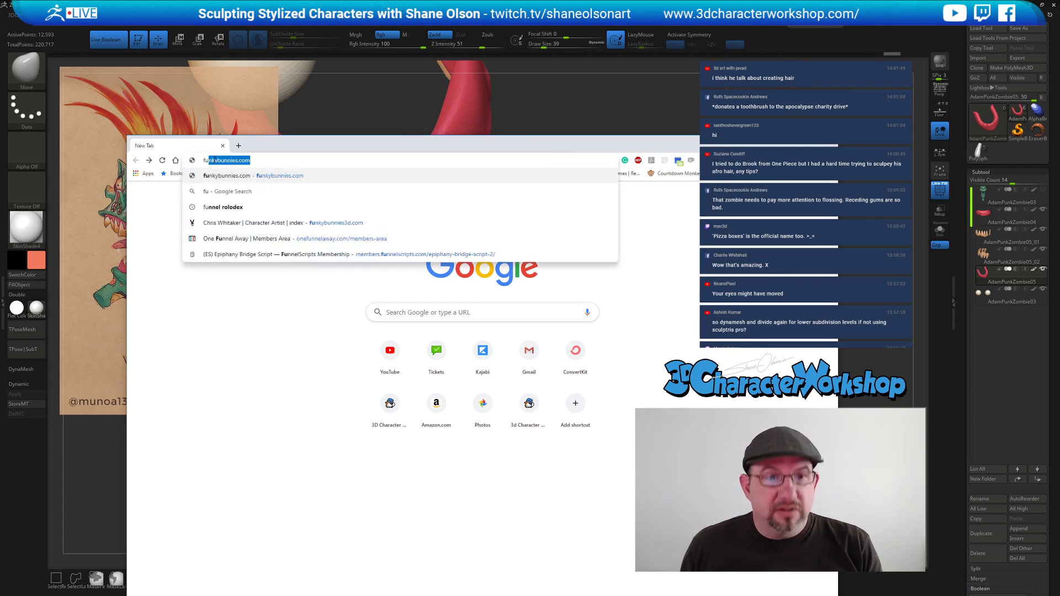
type("n")
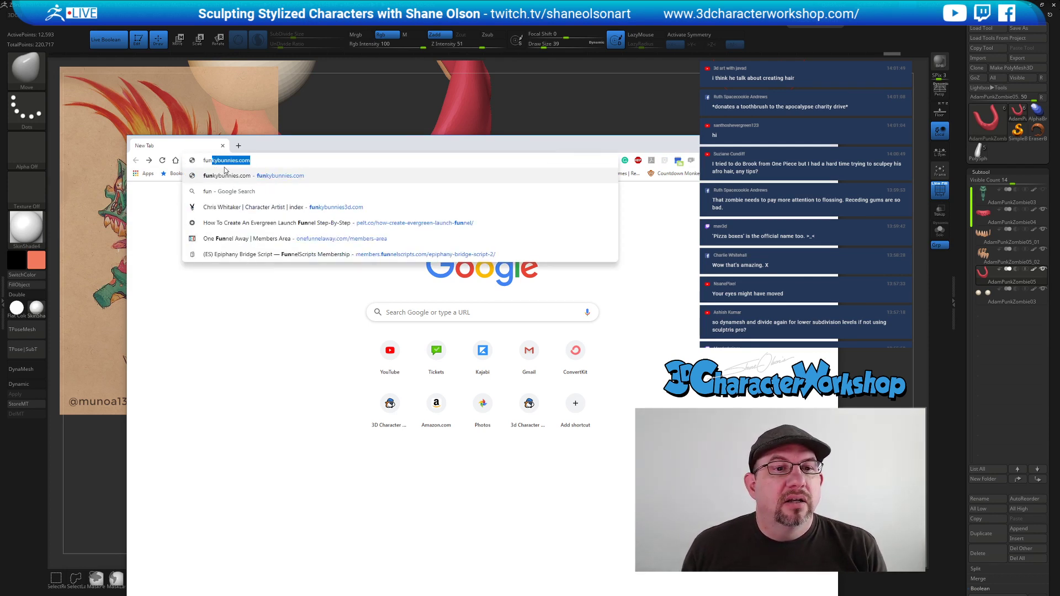
left_click(239, 160)
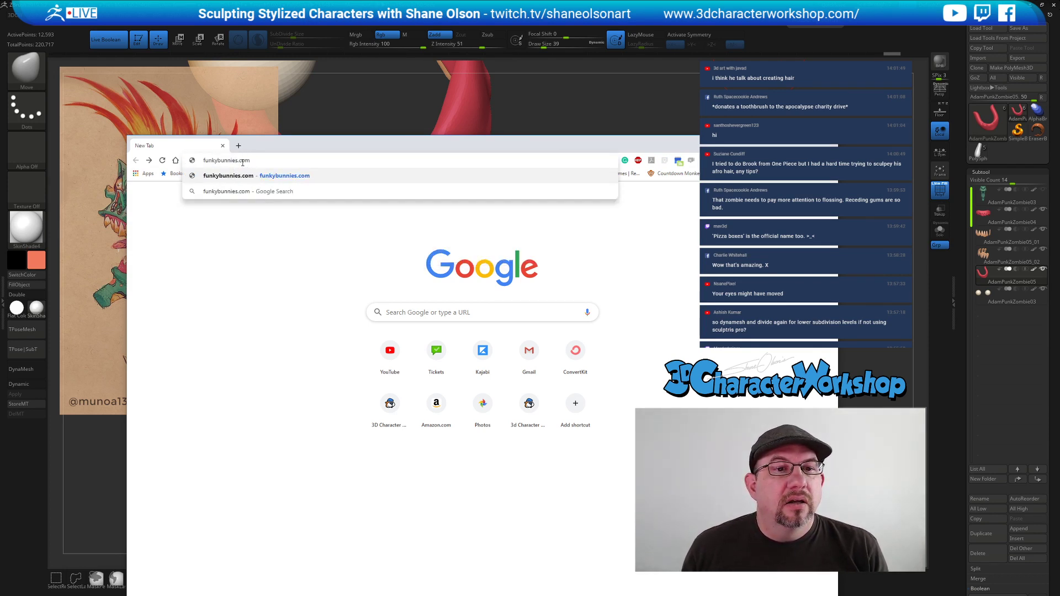
key("Return")
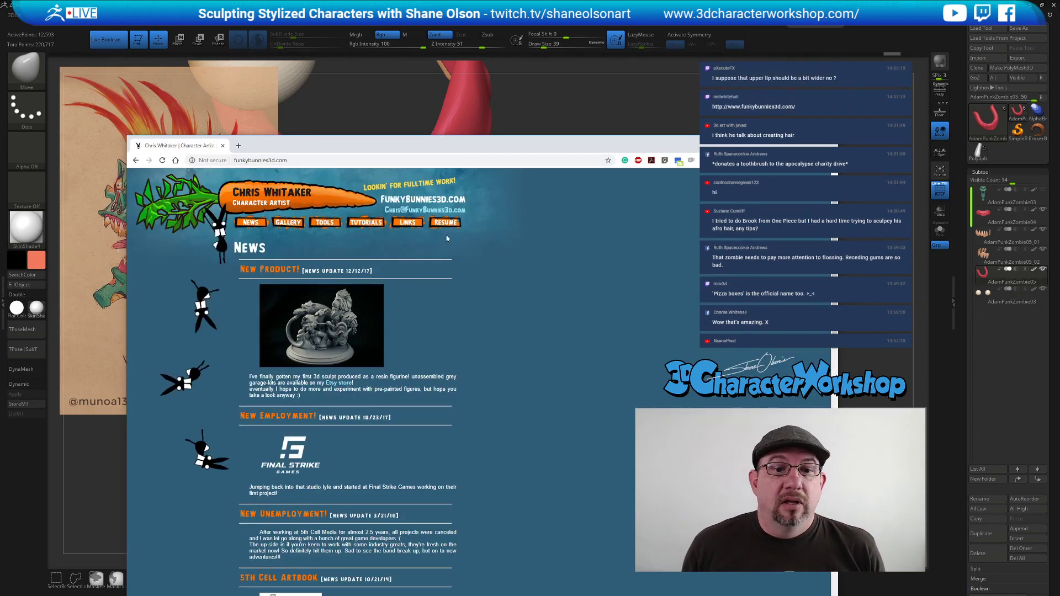
Examine the Zbrush Brushes section on the site's Tools page and return to ZBrush.
left_click_drag(483, 139, 486, 86)
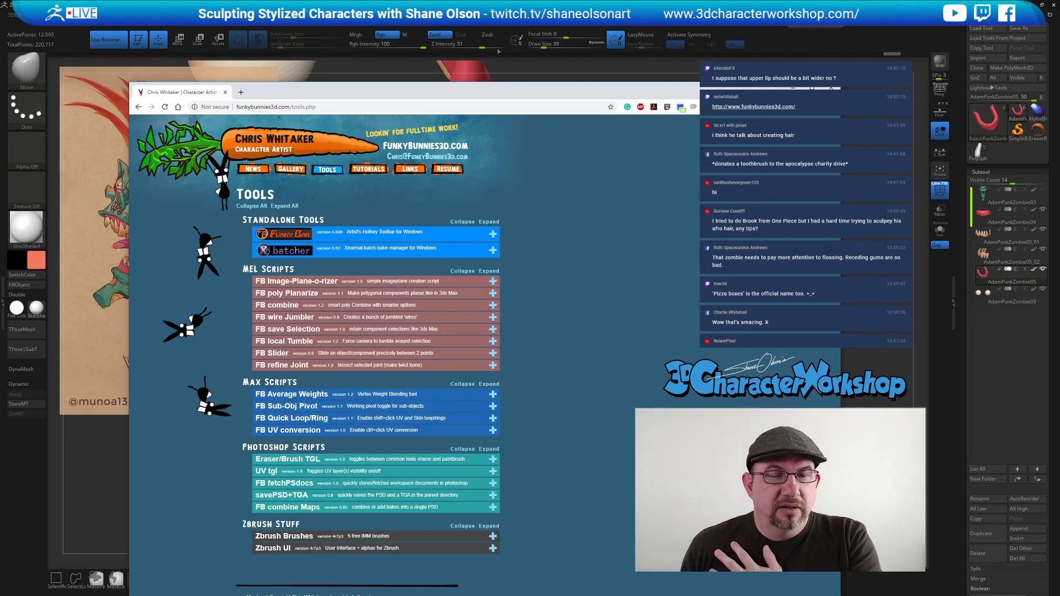
double_click(499, 94)
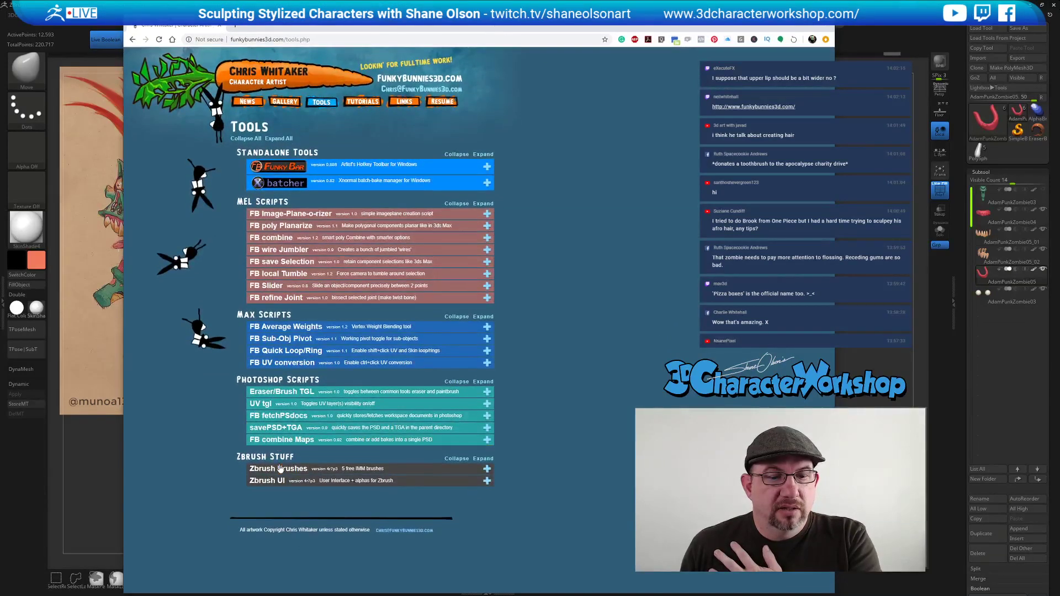
left_click(280, 469)
scroll(284, 442, "down", 2)
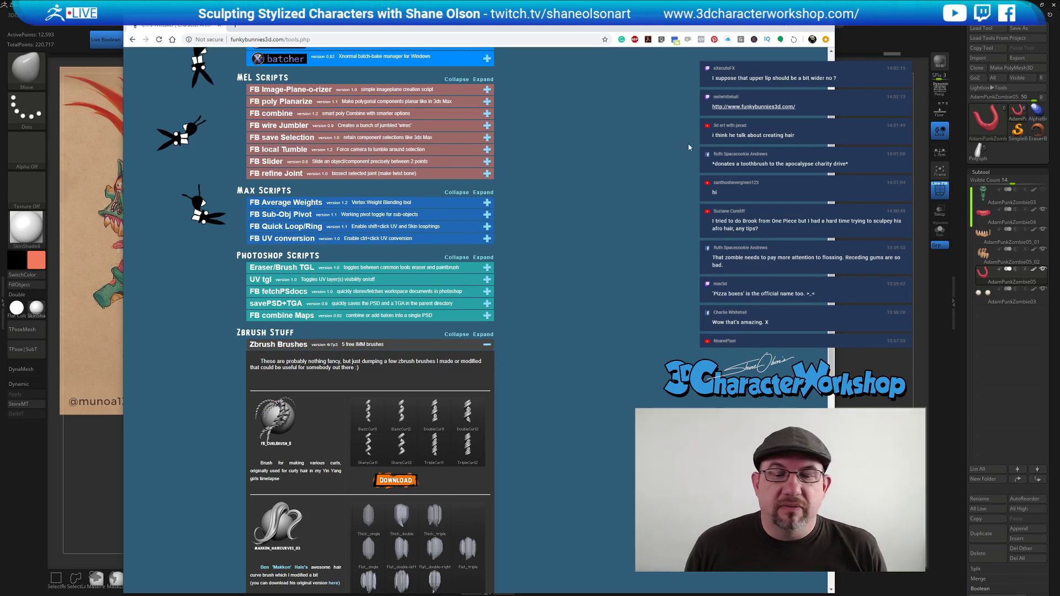
left_click(789, 26)
Reduce the Move brush draw size to 23 and pull the gum line around the lower side teeth.
left_click_drag(633, 288, 596, 352)
left_click_drag(397, 354, 368, 376)
key("s")
left_click_drag(424, 325, 427, 329)
left_click_drag(426, 325, 429, 329)
mouse_move(591, 342)
left_mouse_down()
mouse_move(613, 337)
mouse_move(615, 379)
mouse_move(627, 368)
left_mouse_up()
left_click_drag(434, 323, 437, 329)
left_click_drag(591, 343, 555, 342)
left_click_drag(415, 297, 422, 284)
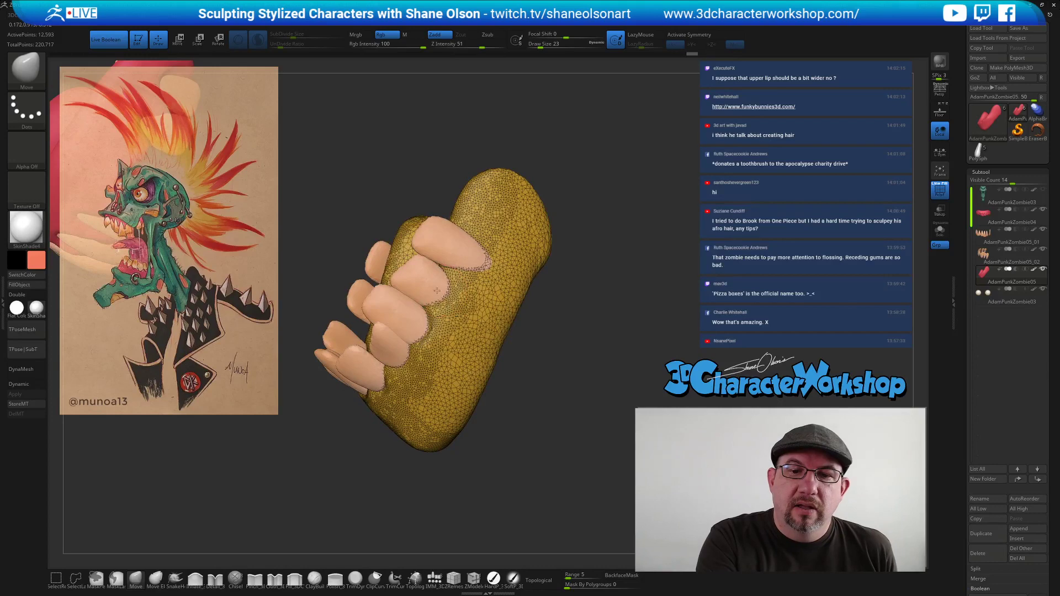
mouse_move(475, 266)
left_mouse_down()
mouse_move(493, 265)
mouse_move(489, 273)
left_mouse_up()
Check the lower gum line from the opposite side and hide the polyframe.
mouse_move(486, 519)
left_mouse_down()
mouse_move(430, 473)
mouse_move(464, 483)
mouse_move(461, 471)
mouse_move(367, 387)
left_mouse_up()
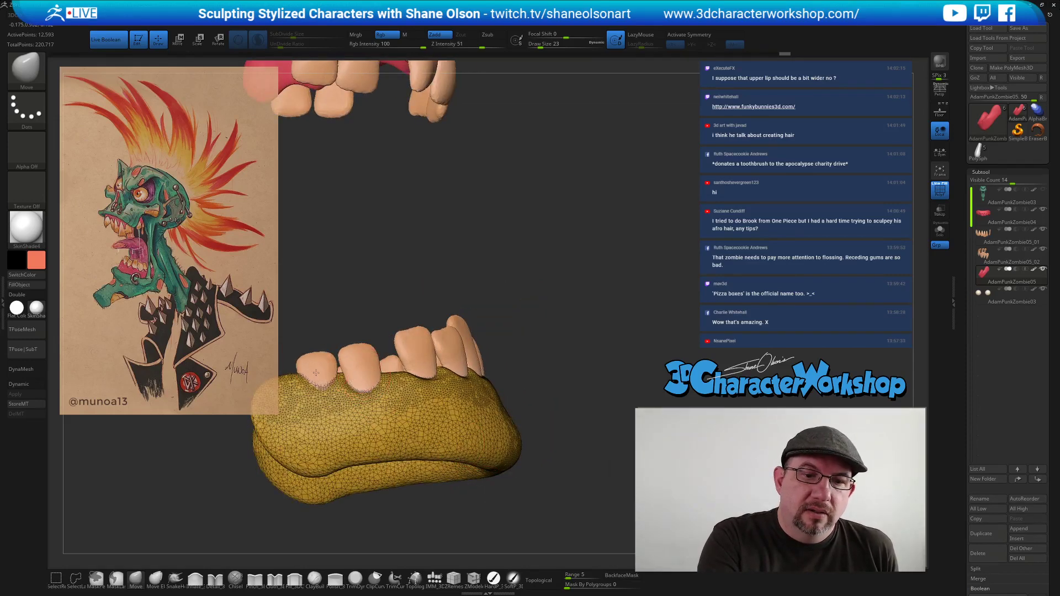
left_click_drag(387, 486, 458, 359)
mouse_move(511, 486)
left_mouse_down()
mouse_move(574, 468)
mouse_move(539, 464)
mouse_move(556, 486)
mouse_move(504, 483)
left_mouse_up()
key("shift+f")
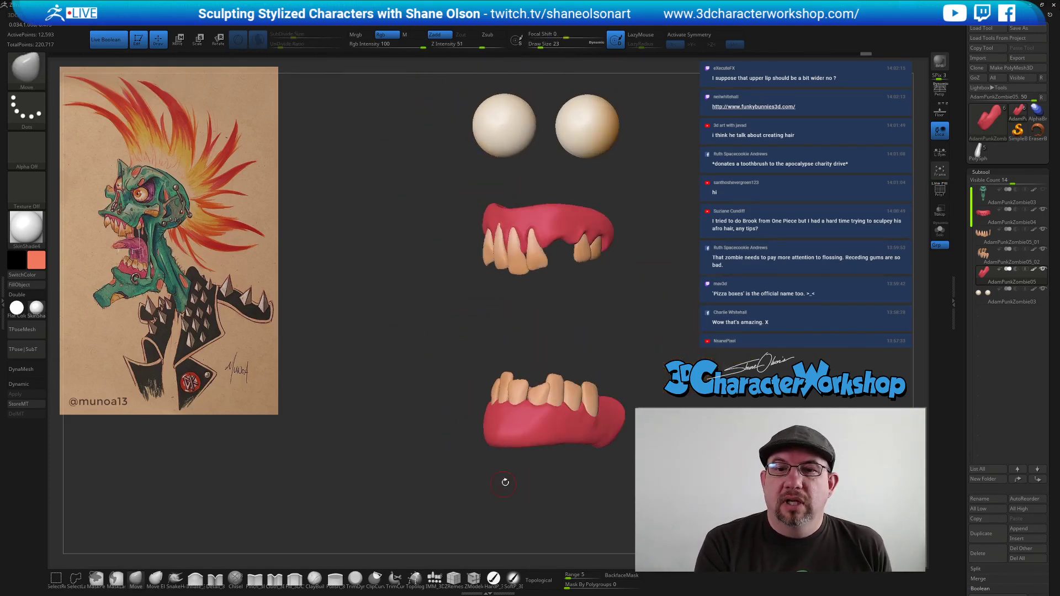
Make the upper gum the active subtool and show the head again.
left_click(503, 220, "alt")
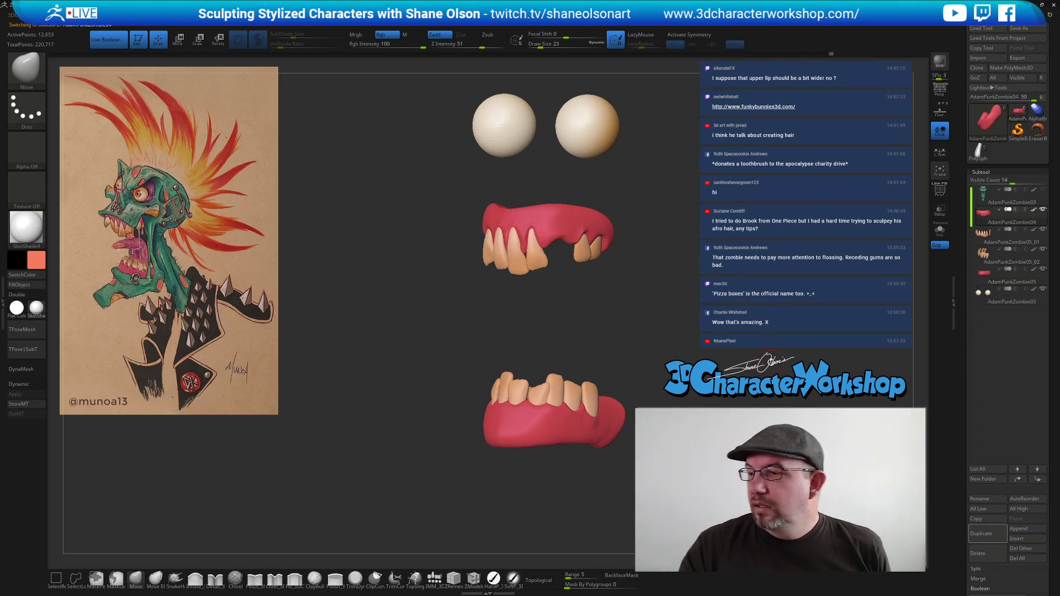
left_click_drag(552, 321, 495, 318, "alt")
left_click(1043, 190)
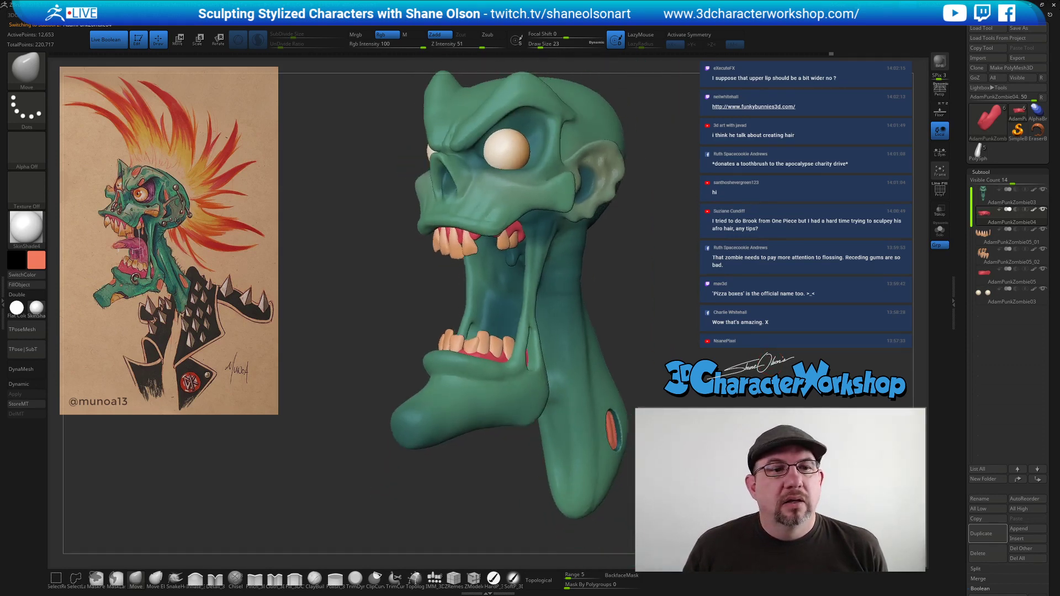
left_click_drag(731, 239, 680, 242)
left_click_drag(375, 288, 413, 253)
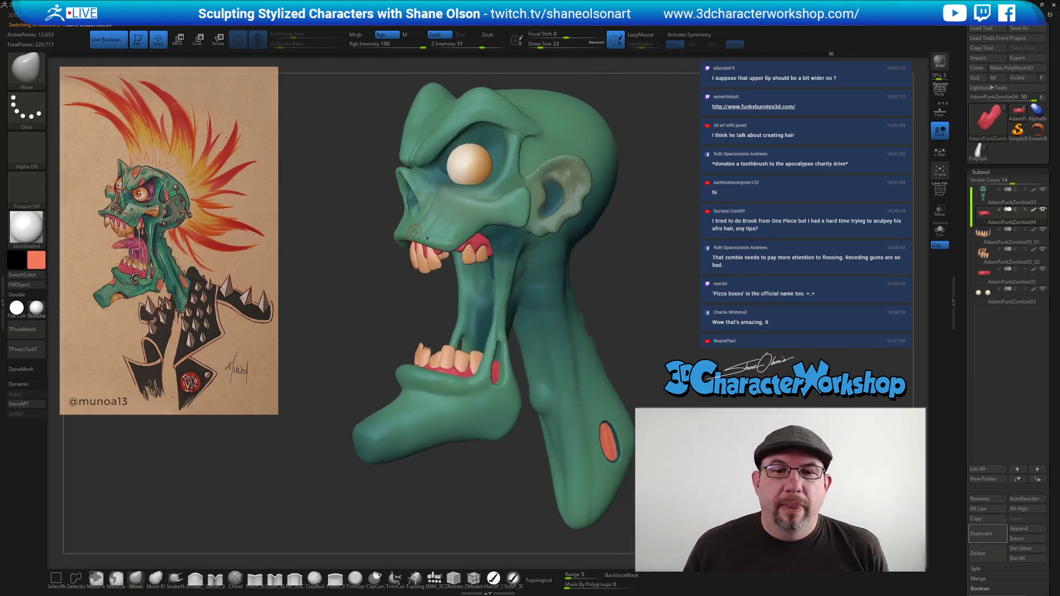
Make the head active and reshape the upper lip with the Move brush at draw size 90.
left_click(414, 233, "alt")
left_click_drag(361, 301, 368, 300)
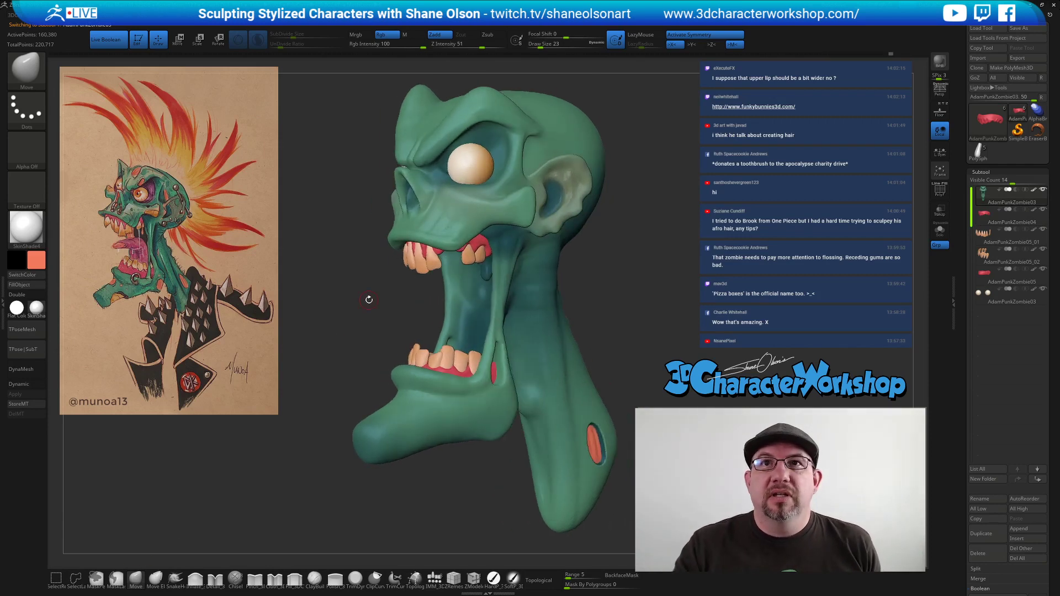
key("s")
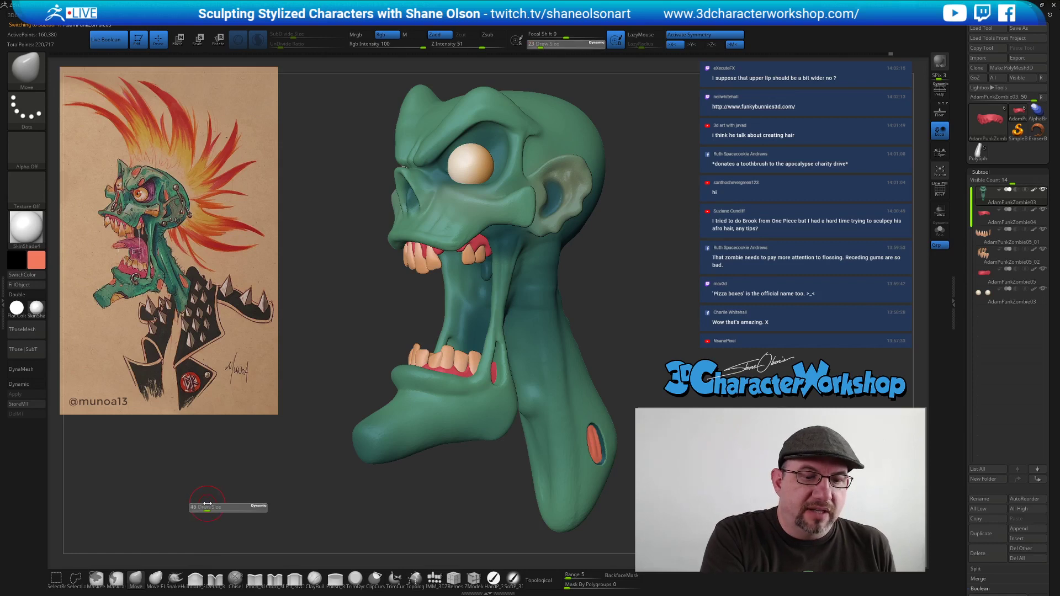
left_click(213, 507)
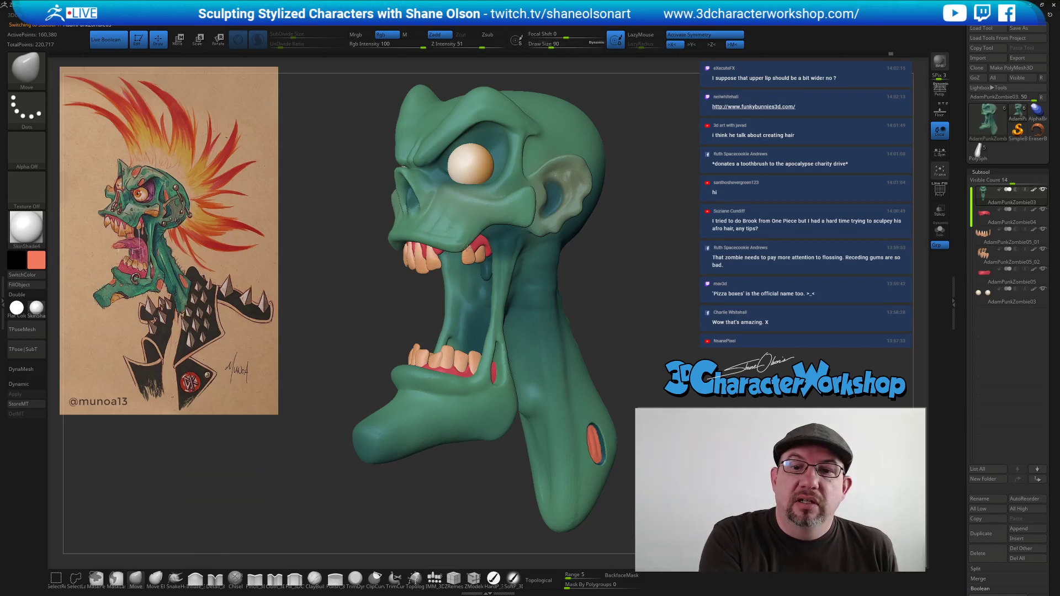
right_click_drag(470, 209, 454, 212)
left_click_drag(462, 241, 482, 255)
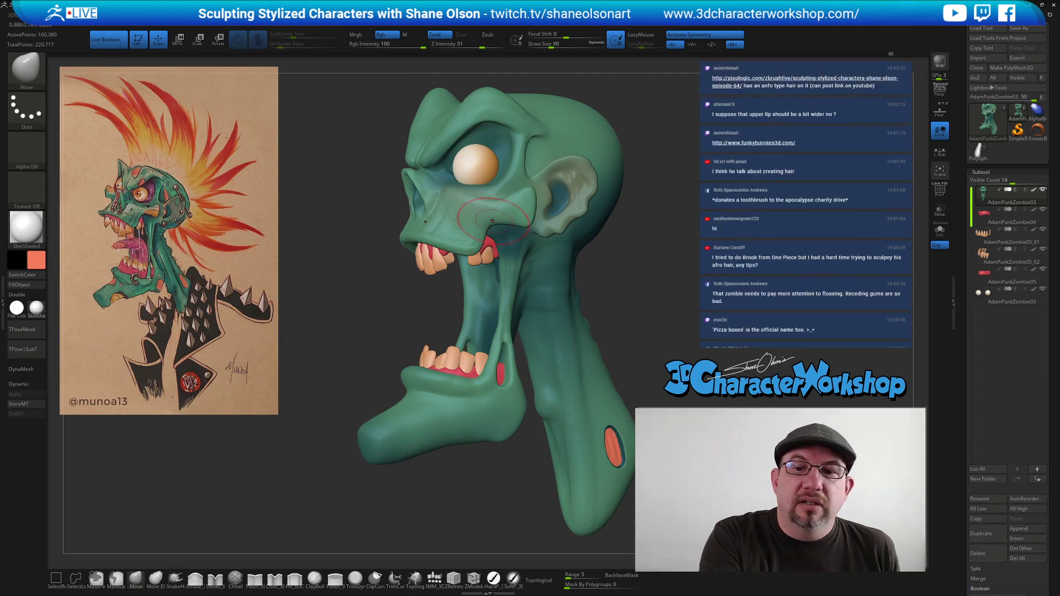
Reduce the Move brush draw size to 54 and adjust the skin strand at the mouth corner.
mouse_move(661, 269)
left_mouse_down()
mouse_move(647, 272)
mouse_move(651, 296)
mouse_move(639, 298)
mouse_move(628, 340)
mouse_move(561, 326)
left_mouse_up()
mouse_move(505, 298)
left_mouse_down("alt")
mouse_move(539, 303)
mouse_move(500, 323)
mouse_move(470, 363)
mouse_move(467, 351)
left_mouse_up("alt")
key("s")
left_click(466, 347)
key("bracketright")
right_click_drag(478, 314, 446, 320)
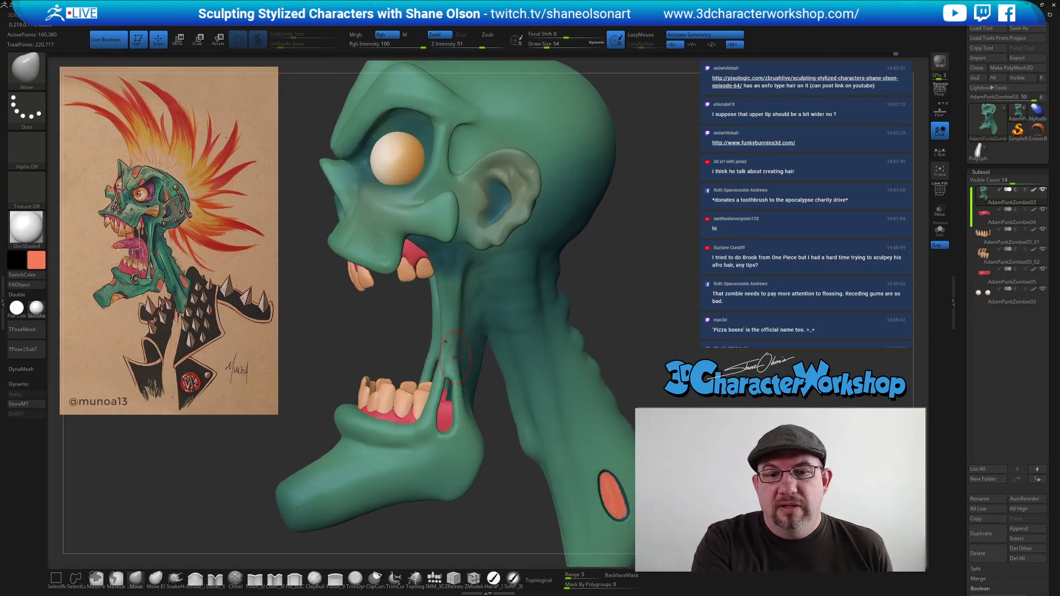
left_click_drag(337, 331, 359, 354, "ctrl")
right_click_drag(425, 356, 480, 361)
left_click_drag(574, 337, 594, 356, "ctrl")
right_click_drag(596, 349, 461, 393)
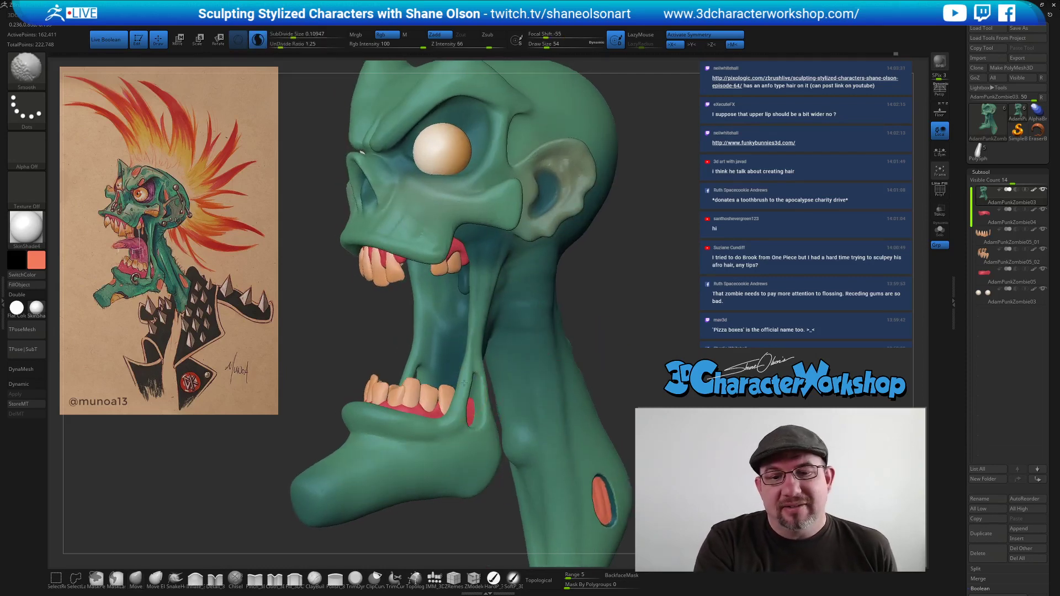
Smooth the skin strand and cheek at the mouth corner and switch to the subtractive crease brush.
left_click_drag(482, 394, 469, 357, "shift")
right_click_drag(521, 382, 496, 382)
left_click_drag(450, 250, 445, 345, "shift")
right_click_drag(531, 326, 591, 320)
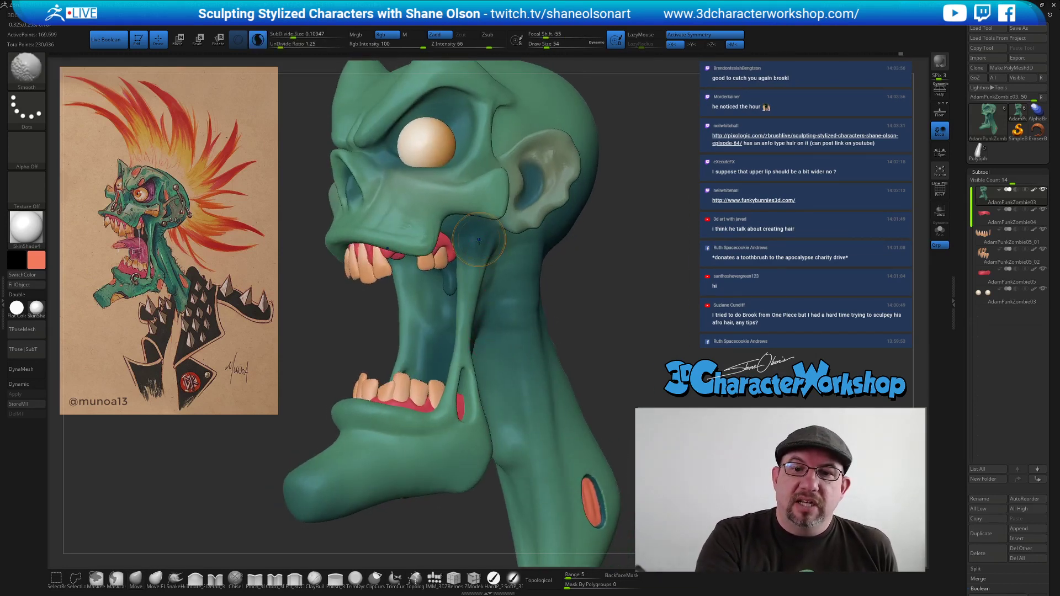
left_click(216, 578)
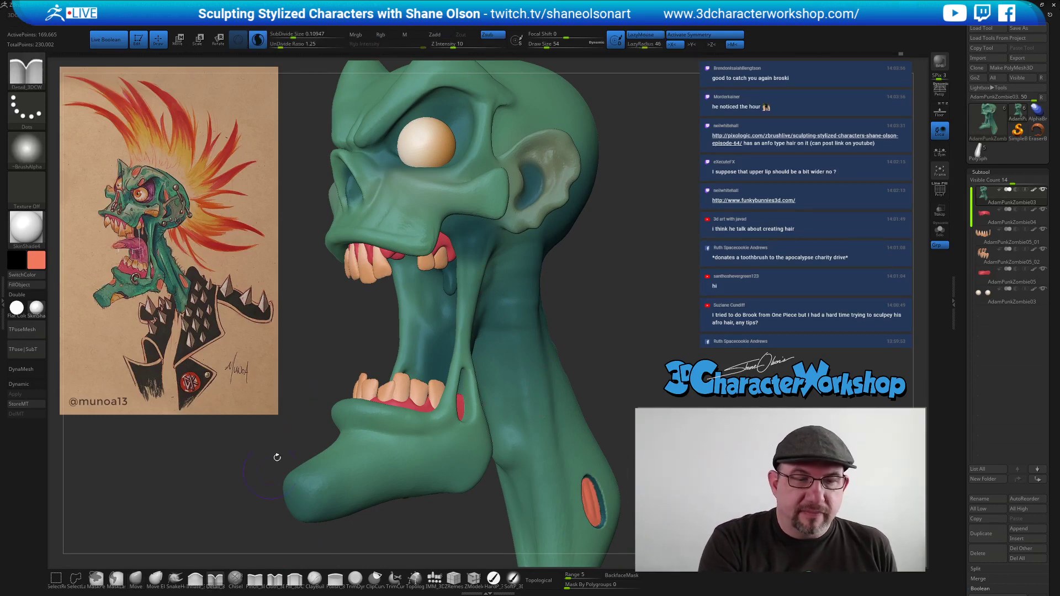
Reduce the crease brush draw size to 31 and carve along the middle of the skin strand at the mouth corner.
key("s")
left_click_drag(319, 352, 317, 352)
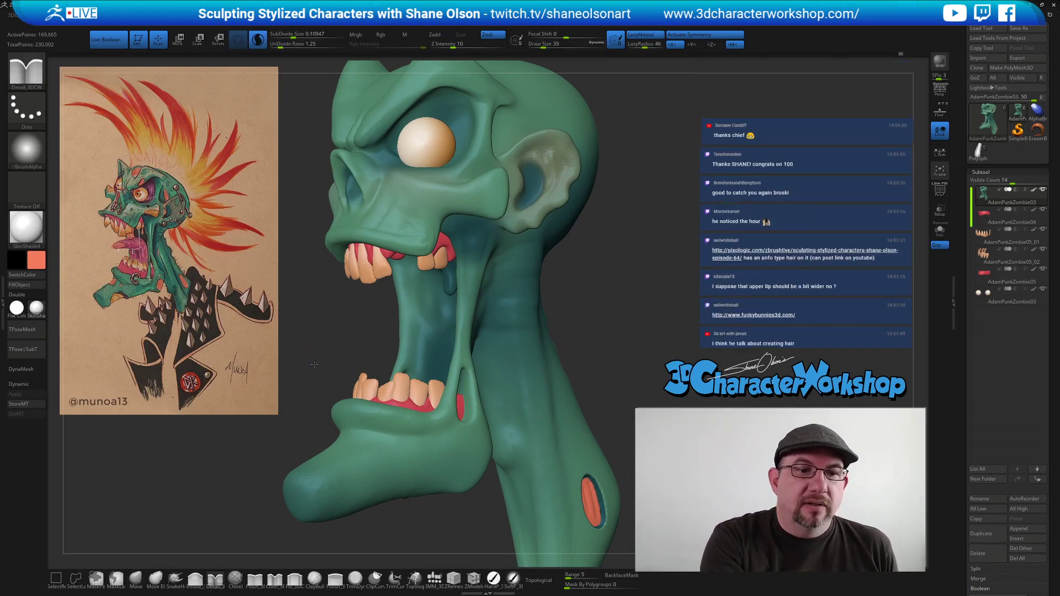
right_click_drag(326, 362, 289, 360)
right_click_drag(487, 254, 518, 256)
key("s")
left_click_drag(467, 228, 466, 227)
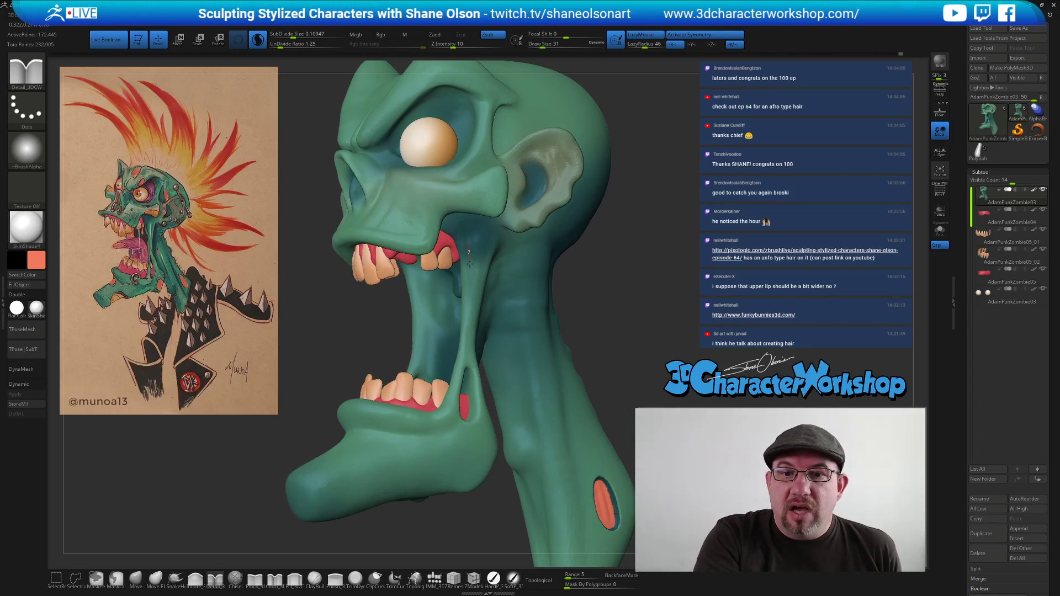
left_click_drag(469, 314, 470, 326)
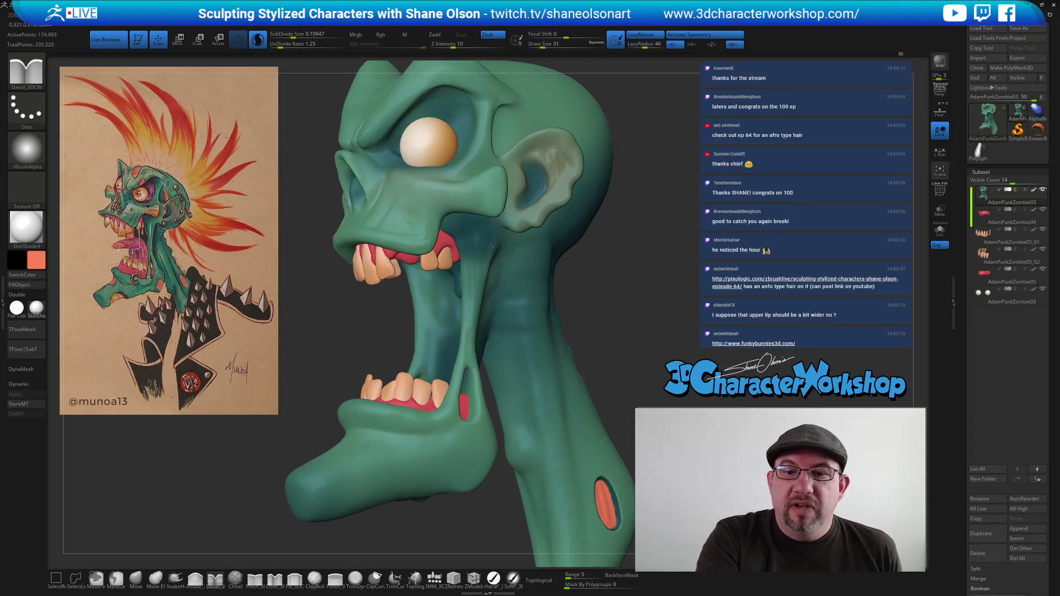
Undo the crease stroke on the upper strand and carve the lower part of the skin strand above its fork instead.
right_click_drag(524, 234, 493, 231)
left_click_drag(491, 228, 482, 273)
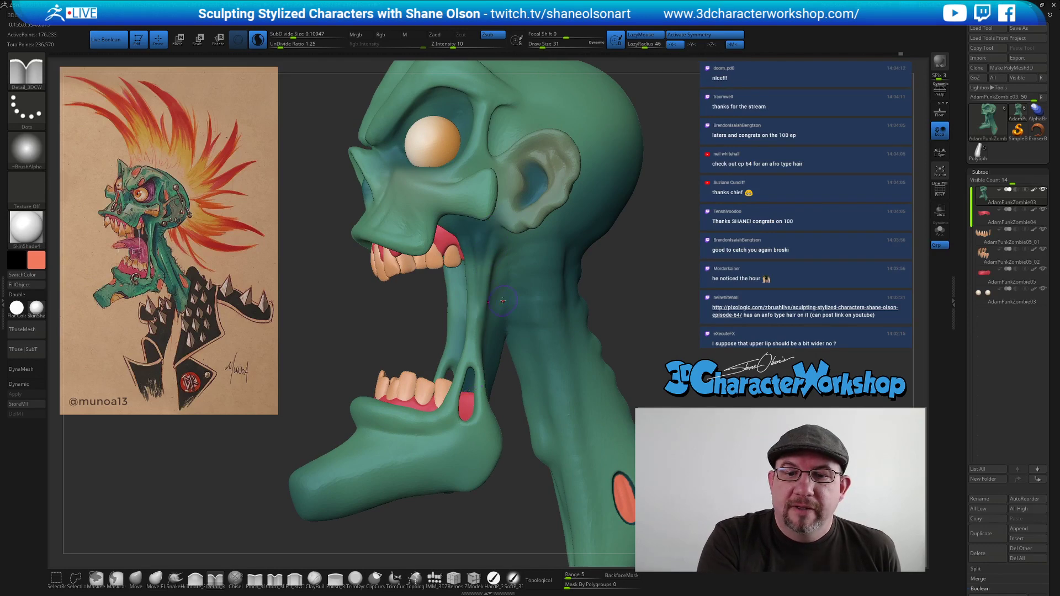
key("ctrl+z")
right_click_drag(479, 305, 504, 303)
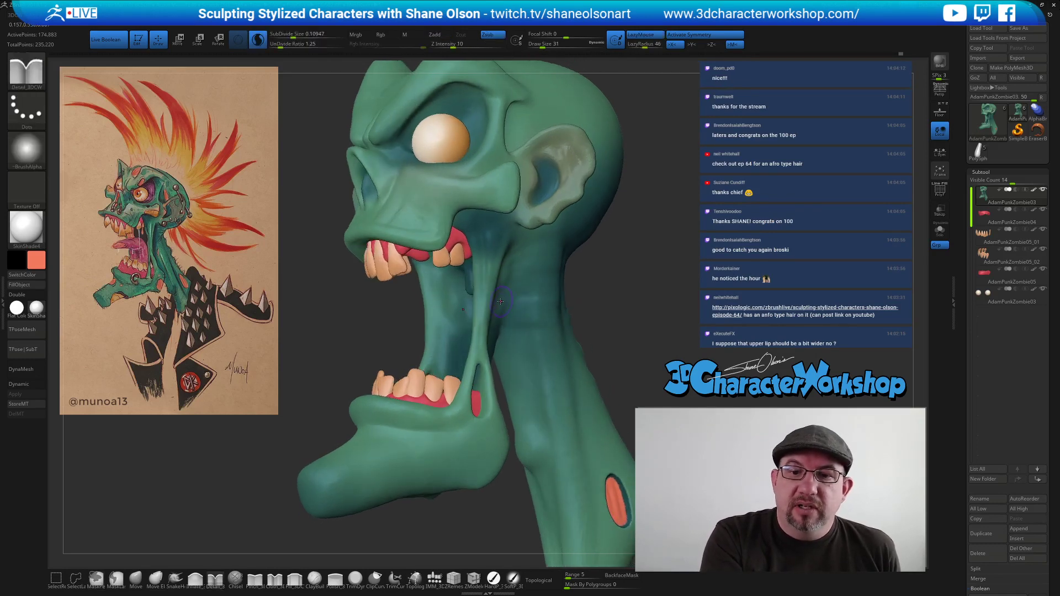
left_click_drag(479, 334, 476, 365)
left_click_drag(611, 362, 612, 329)
right_click_drag(611, 328, 587, 327)
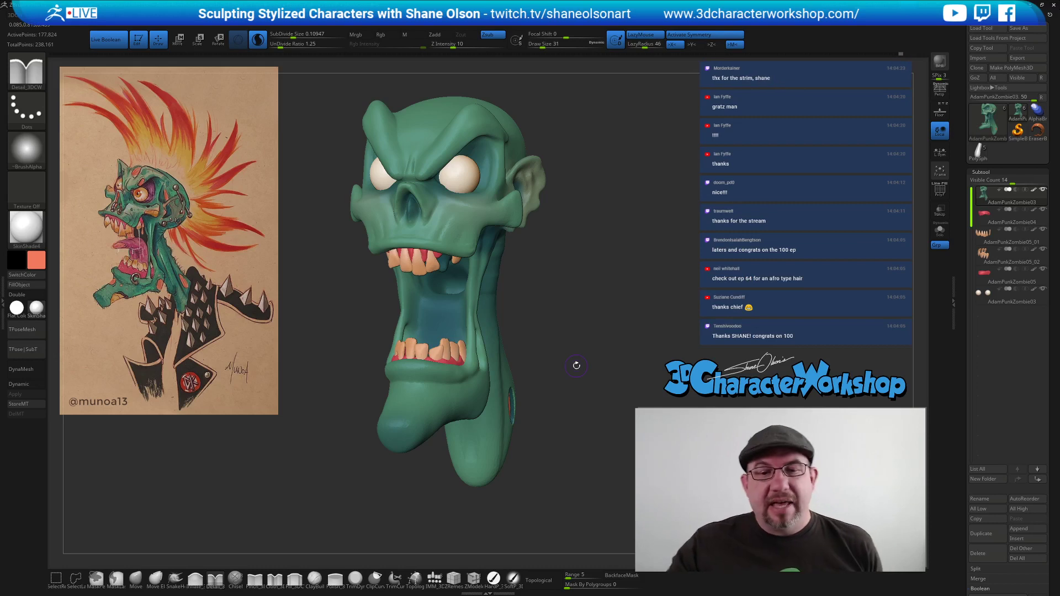
Switch to the Move brush at draw size 62 and review the whole head from three-quarter and side angles.
left_click(136, 578)
mouse_move(610, 263)
right_mouse_down("ctrl")
mouse_move(621, 267)
mouse_move(597, 268)
right_mouse_up("ctrl")
left_click_drag(584, 270, 586, 270)
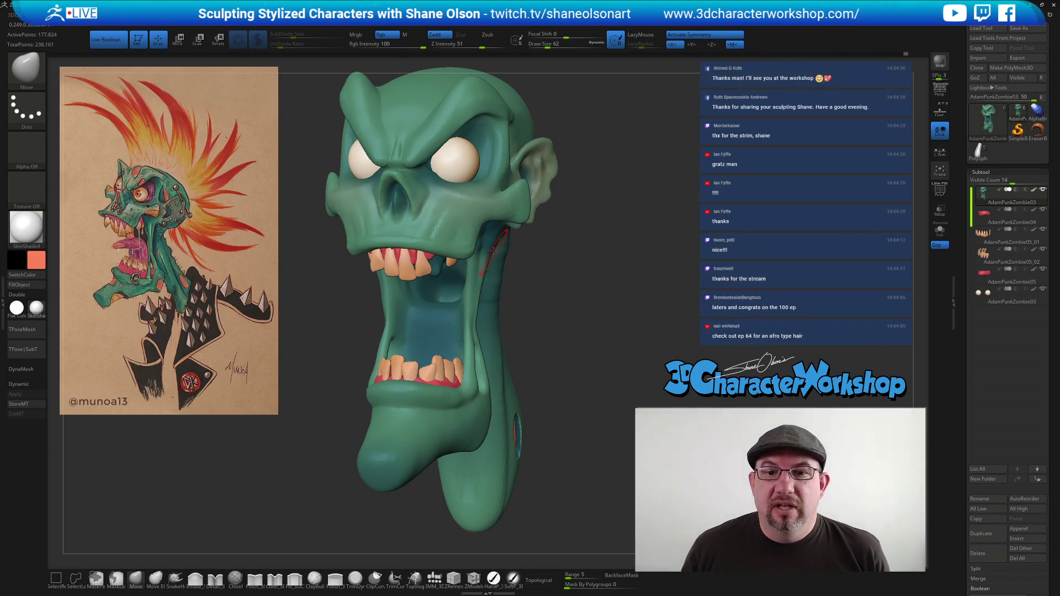
left_click_drag(575, 244, 495, 249)
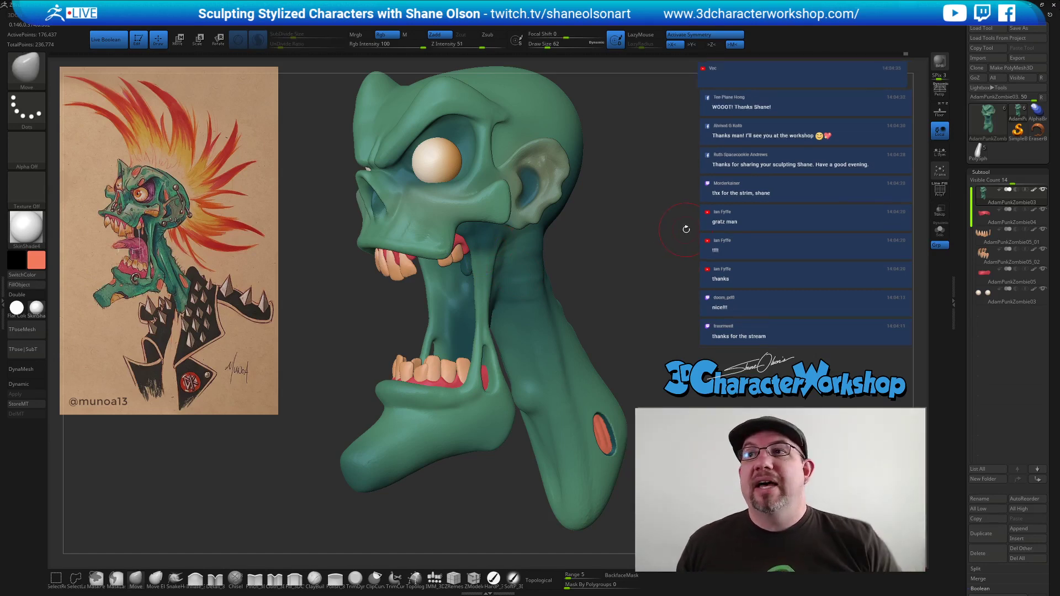
mouse_move(685, 229)
left_mouse_down()
mouse_move(686, 276)
mouse_move(650, 277)
left_mouse_up()
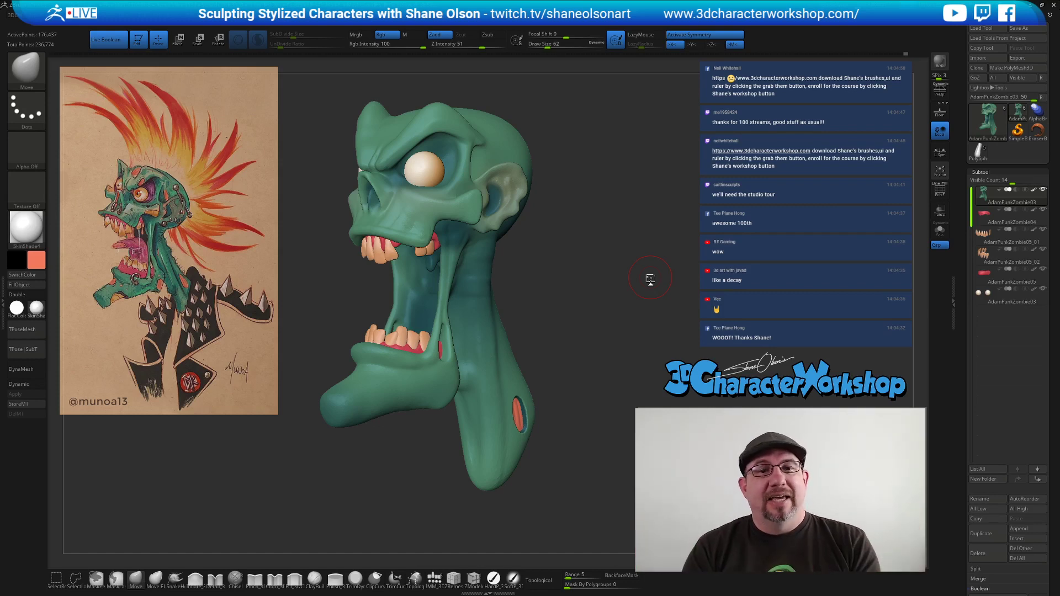
left_click_drag(652, 274, 652, 263)
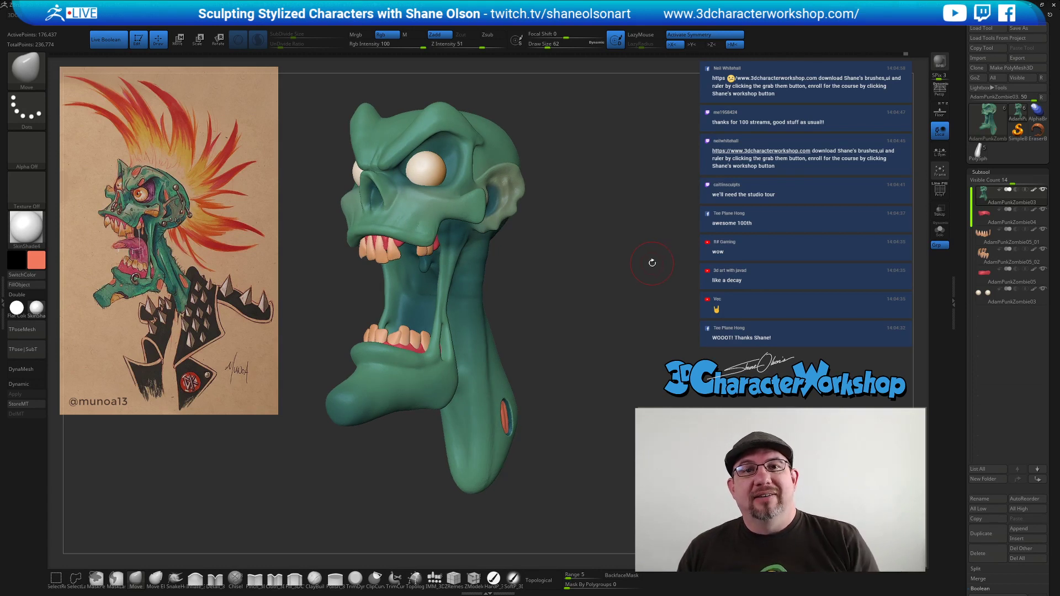